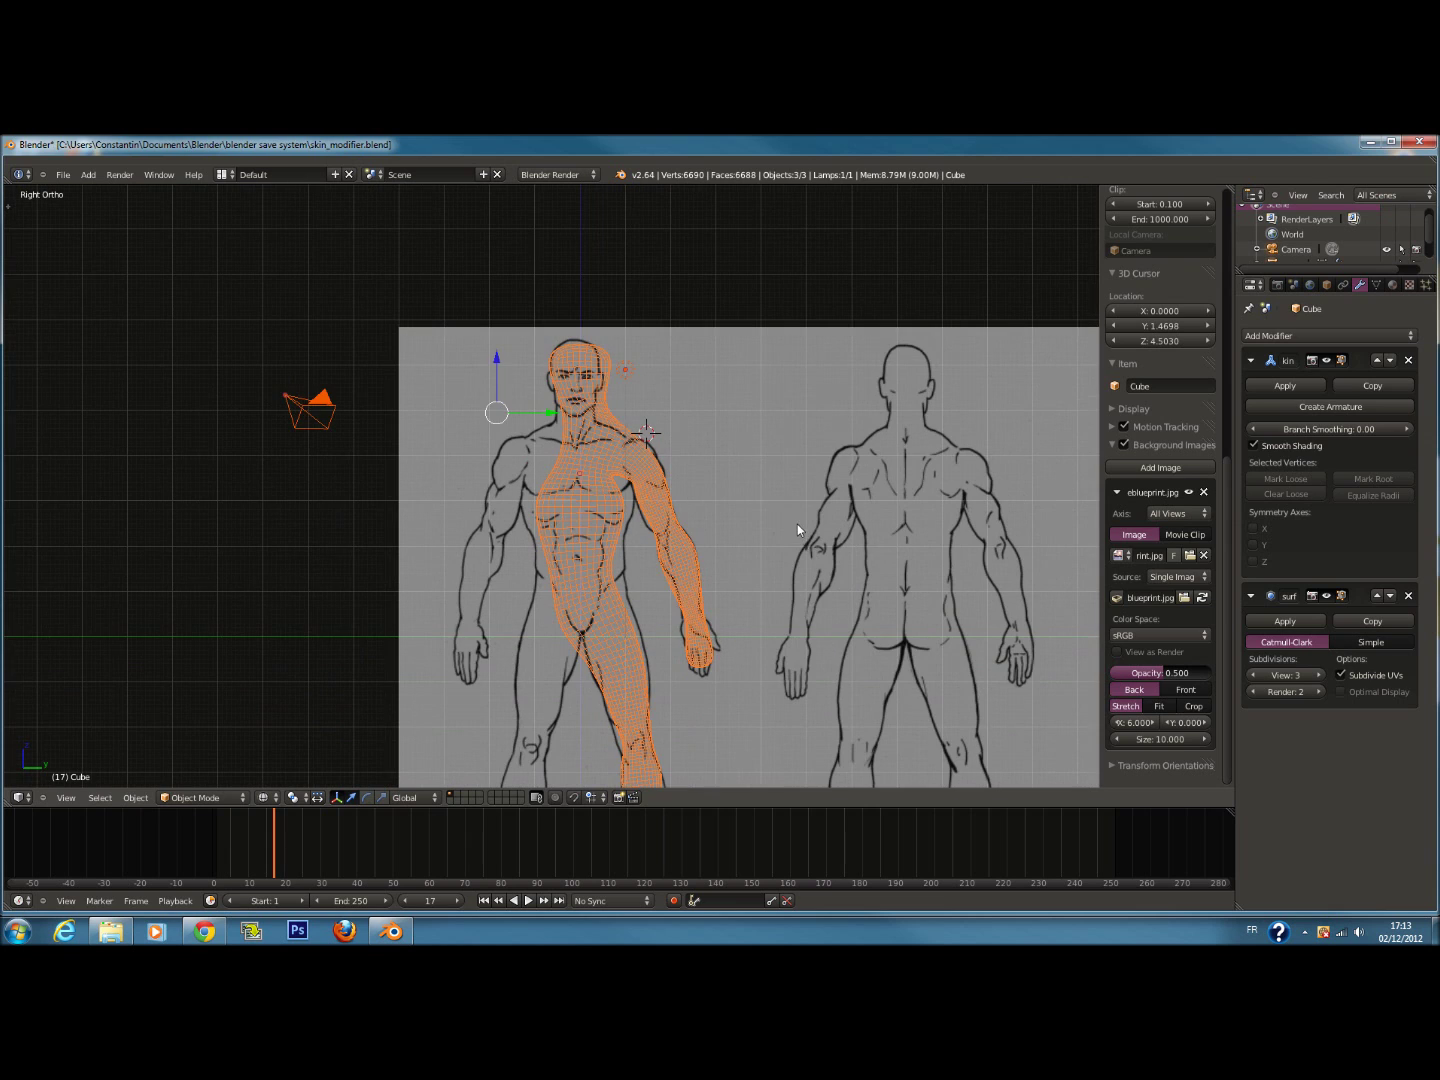
Delete all existing objects from the scene and reset the 3D cursor to the scene origin
{"action": "scroll", "coordinate": [806, 518], "scroll_direction": "down", "scroll_amount": 1}
{"action": "scroll", "coordinate": [814, 516], "scroll_direction": "down", "scroll_amount": 4, "text": "shift"}
{"action": "scroll", "coordinate": [760, 500], "scroll_direction": "up", "scroll_amount": 1}
{"action": "key", "text": "shift+c"}
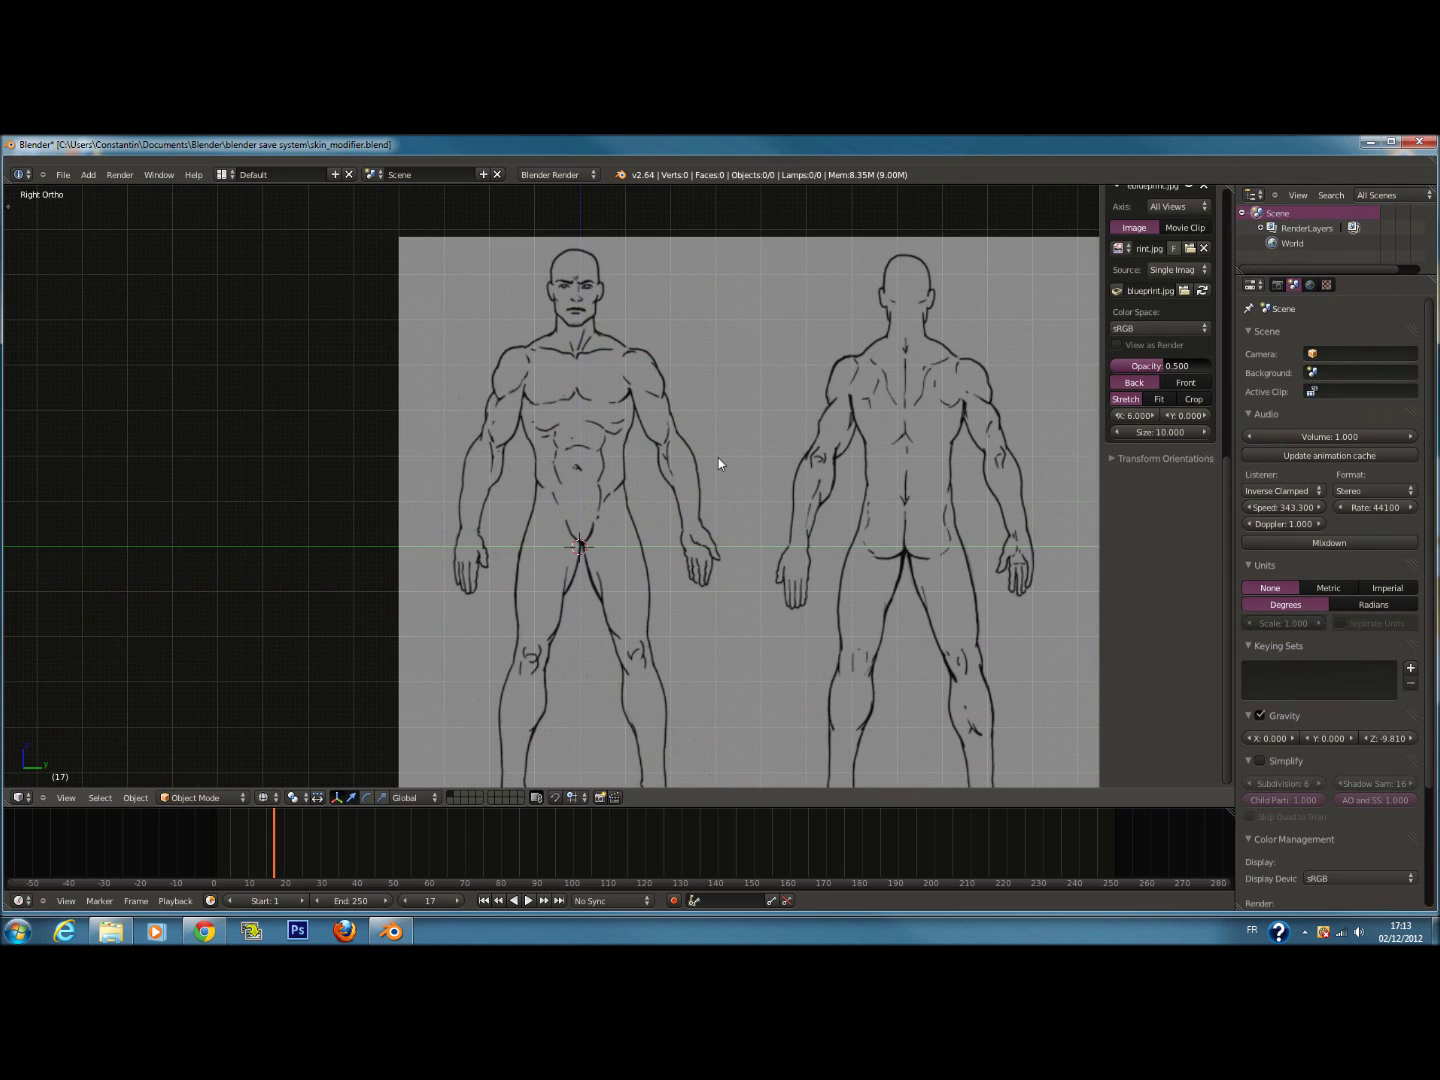
{"action": "scroll", "coordinate": [725, 460], "scroll_direction": "up", "scroll_amount": 4}
{"action": "scroll", "coordinate": [742, 484], "scroll_direction": "down", "scroll_amount": 5}
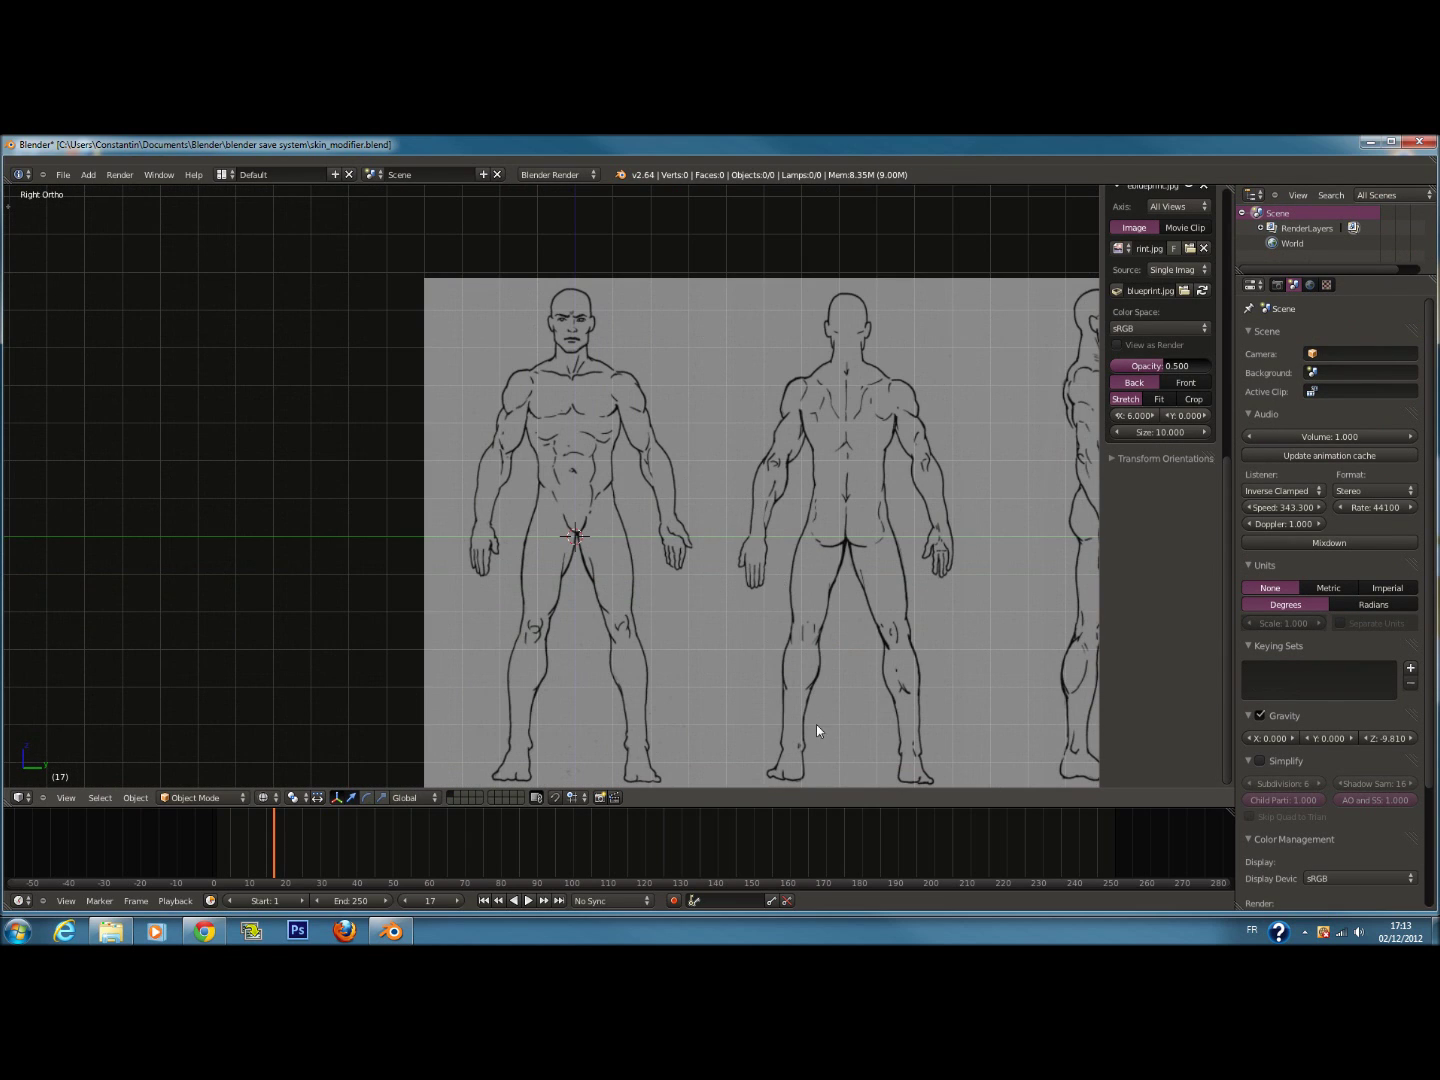
Enlarge the 3D view by shrinking the timeline and hiding the view properties, and save the file
{"action": "left_click_drag", "start_coordinate": [821, 804], "coordinate": [822, 880]}
{"action": "key", "text": "ctrl+s"}
{"action": "middle_click_drag", "start_coordinate": [893, 637], "coordinate": [876, 673], "text": "shift"}
{"action": "key", "text": "n"}
{"action": "scroll", "coordinate": [893, 723], "scroll_direction": "down", "scroll_amount": 2}
{"action": "key", "text": "ctrl+s"}
{"action": "left_click", "coordinate": [875, 672]}
{"action": "scroll", "coordinate": [722, 624], "scroll_direction": "up", "scroll_amount": 4}
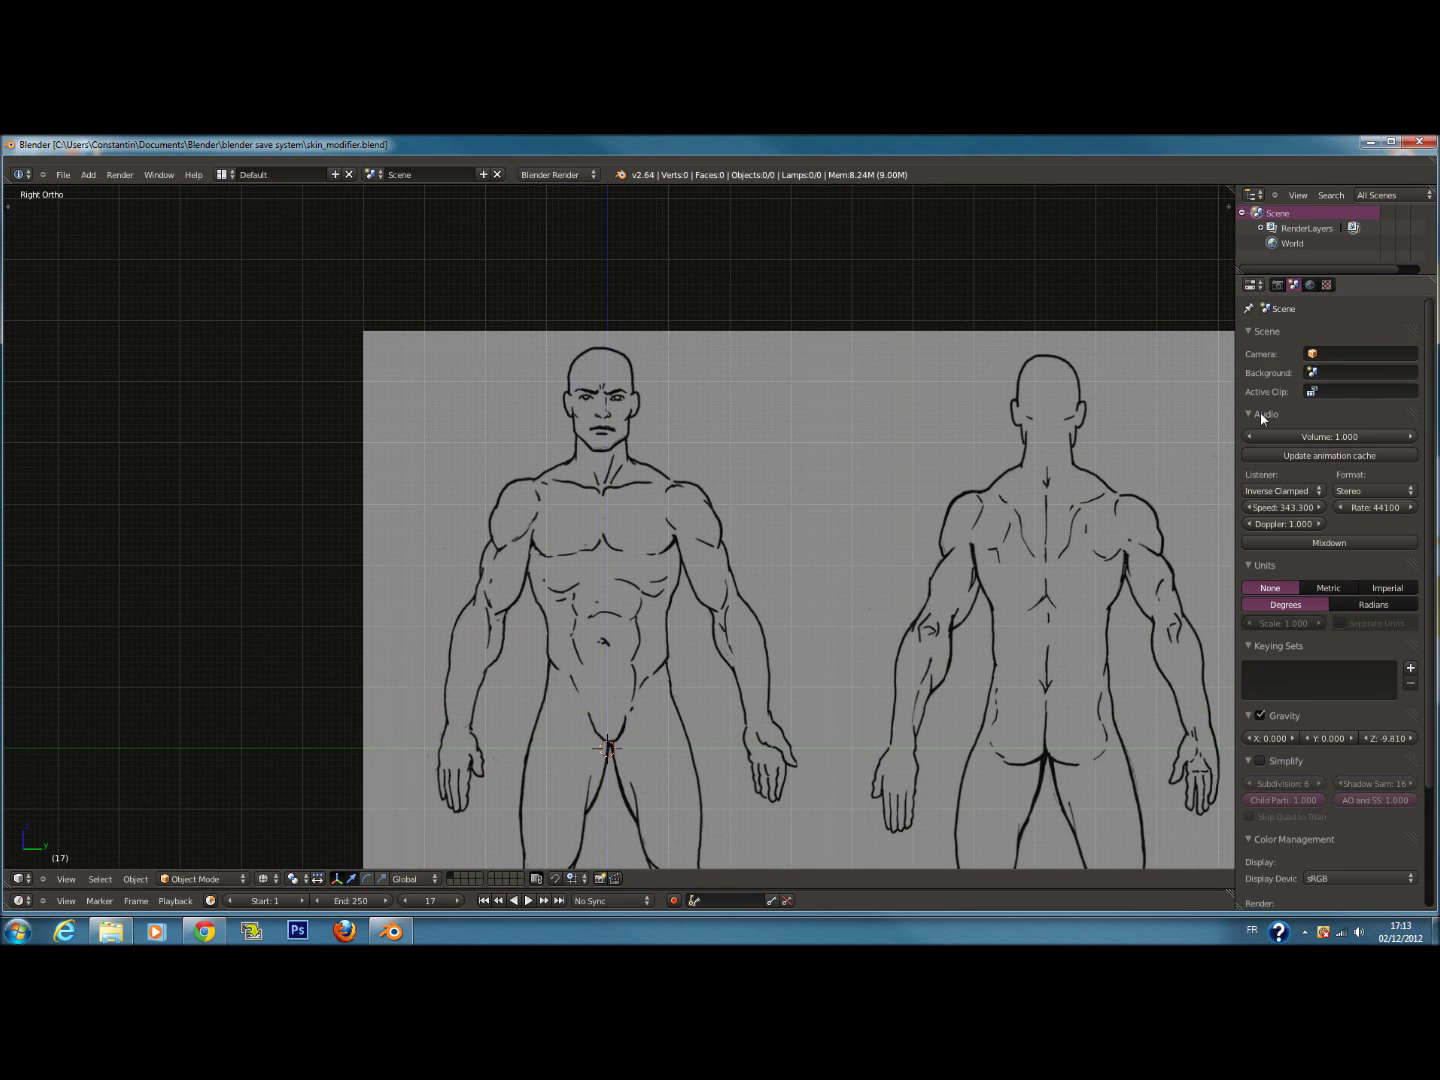
{"action": "scroll", "coordinate": [730, 512], "scroll_direction": "down", "scroll_amount": 2}
{"action": "key", "text": "shift+a"}
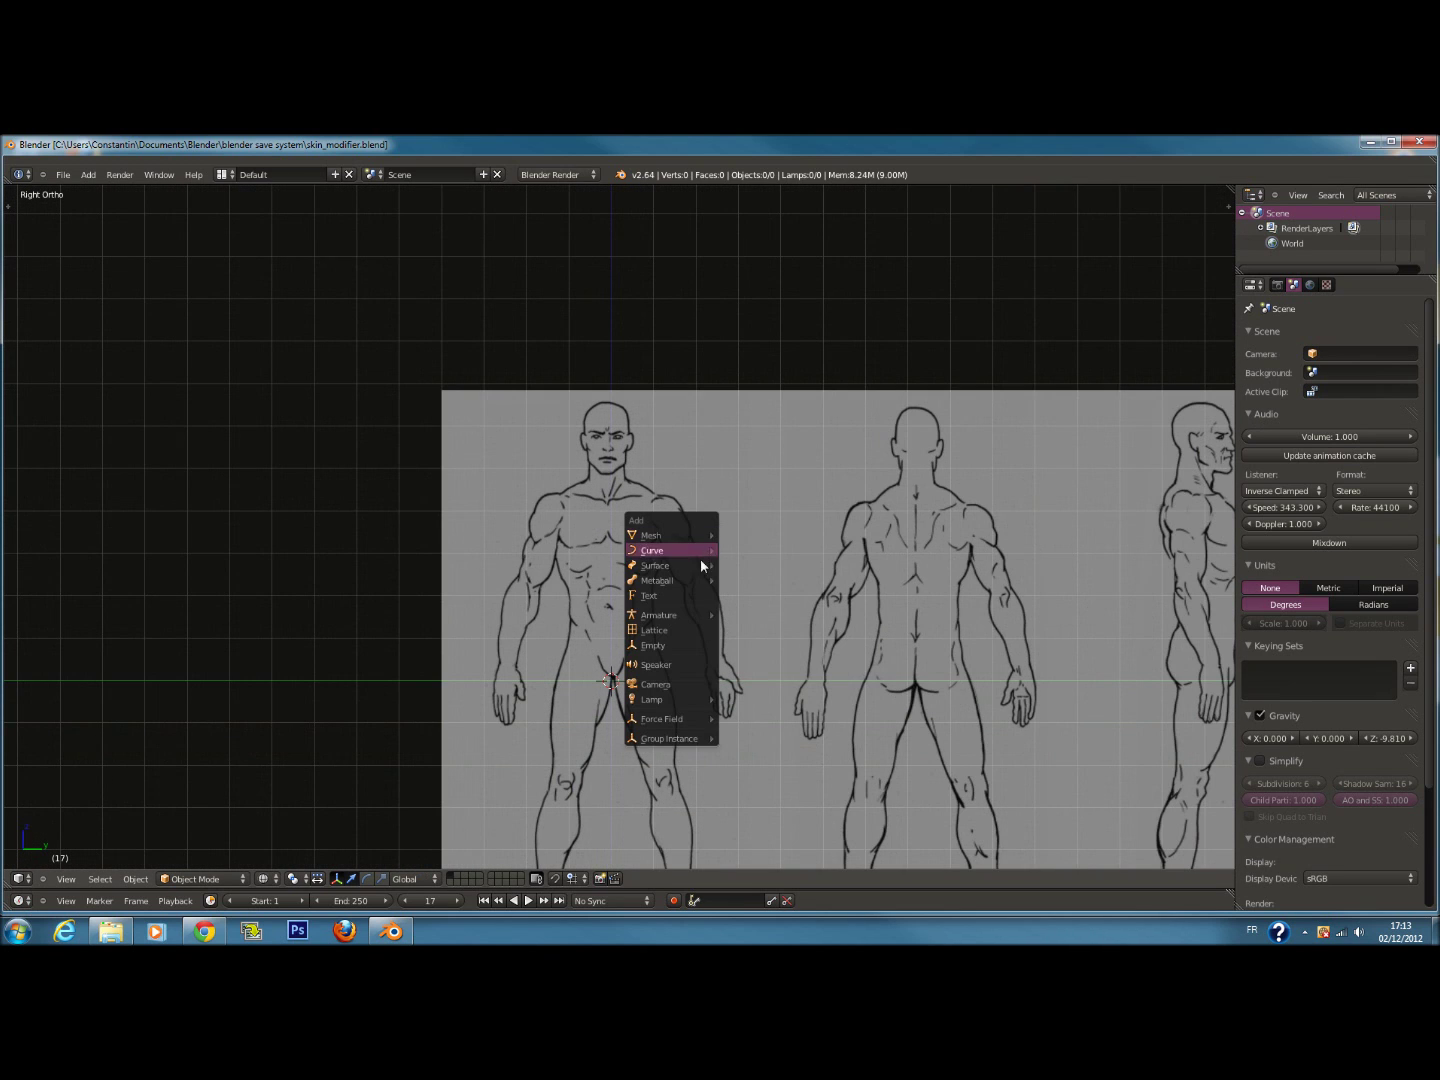
{"action": "mouse_move", "coordinate": [703, 538]}
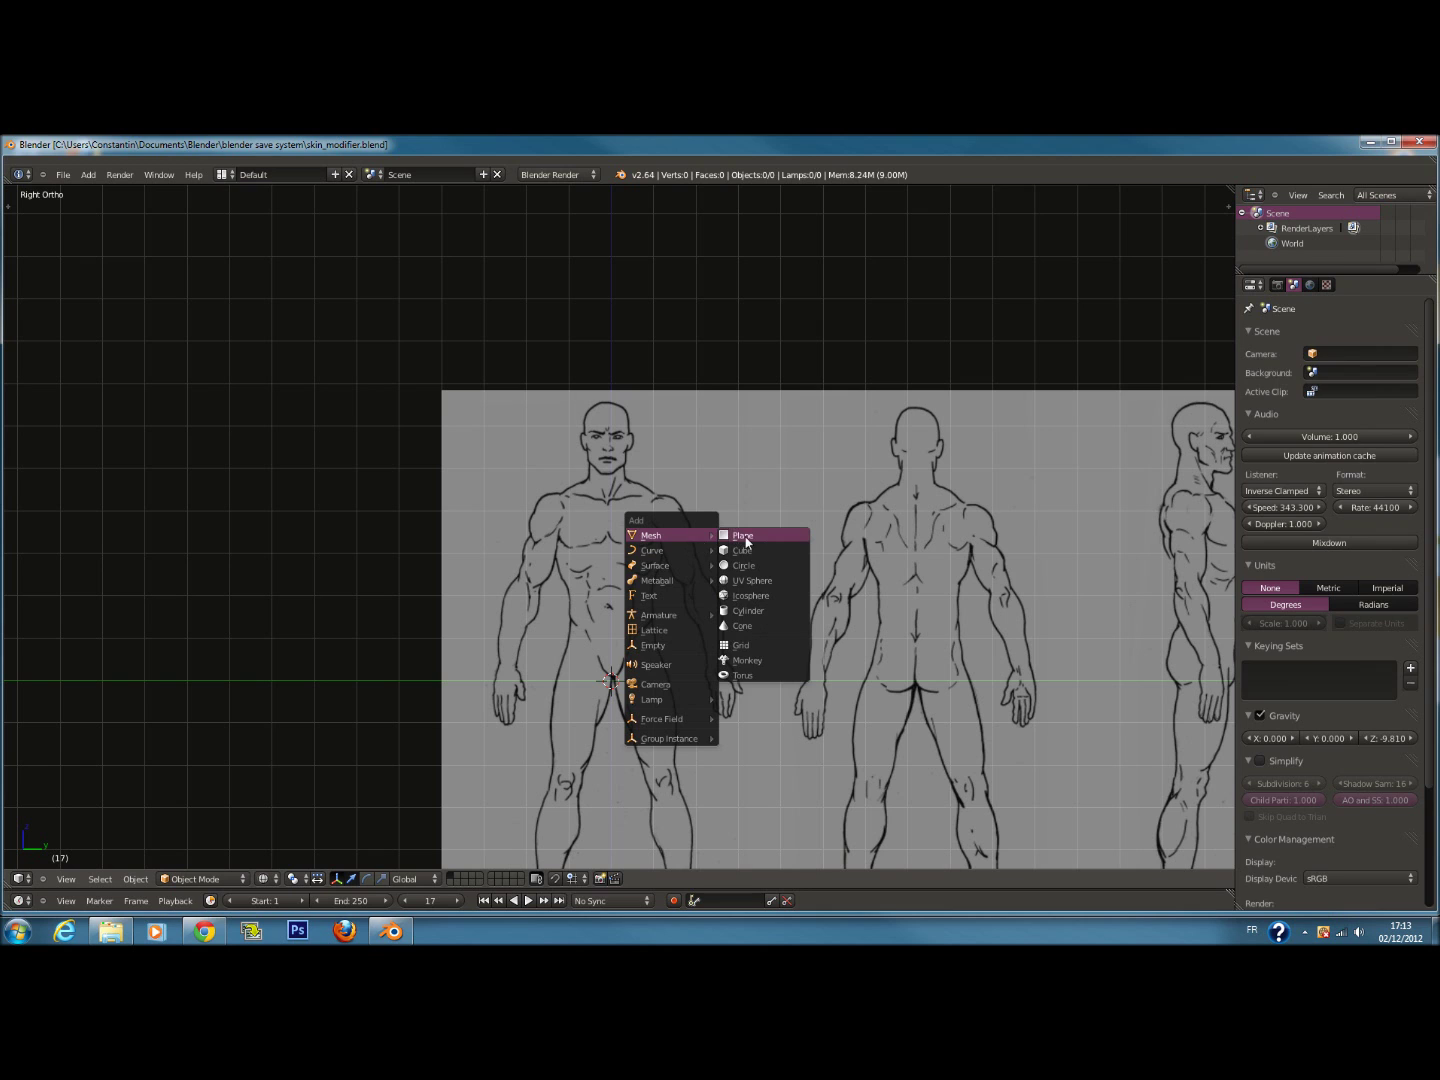
{"action": "left_click", "coordinate": [745, 540]}
{"action": "key", "text": "KP_7"}
{"action": "key", "text": "KP_Decimal"}
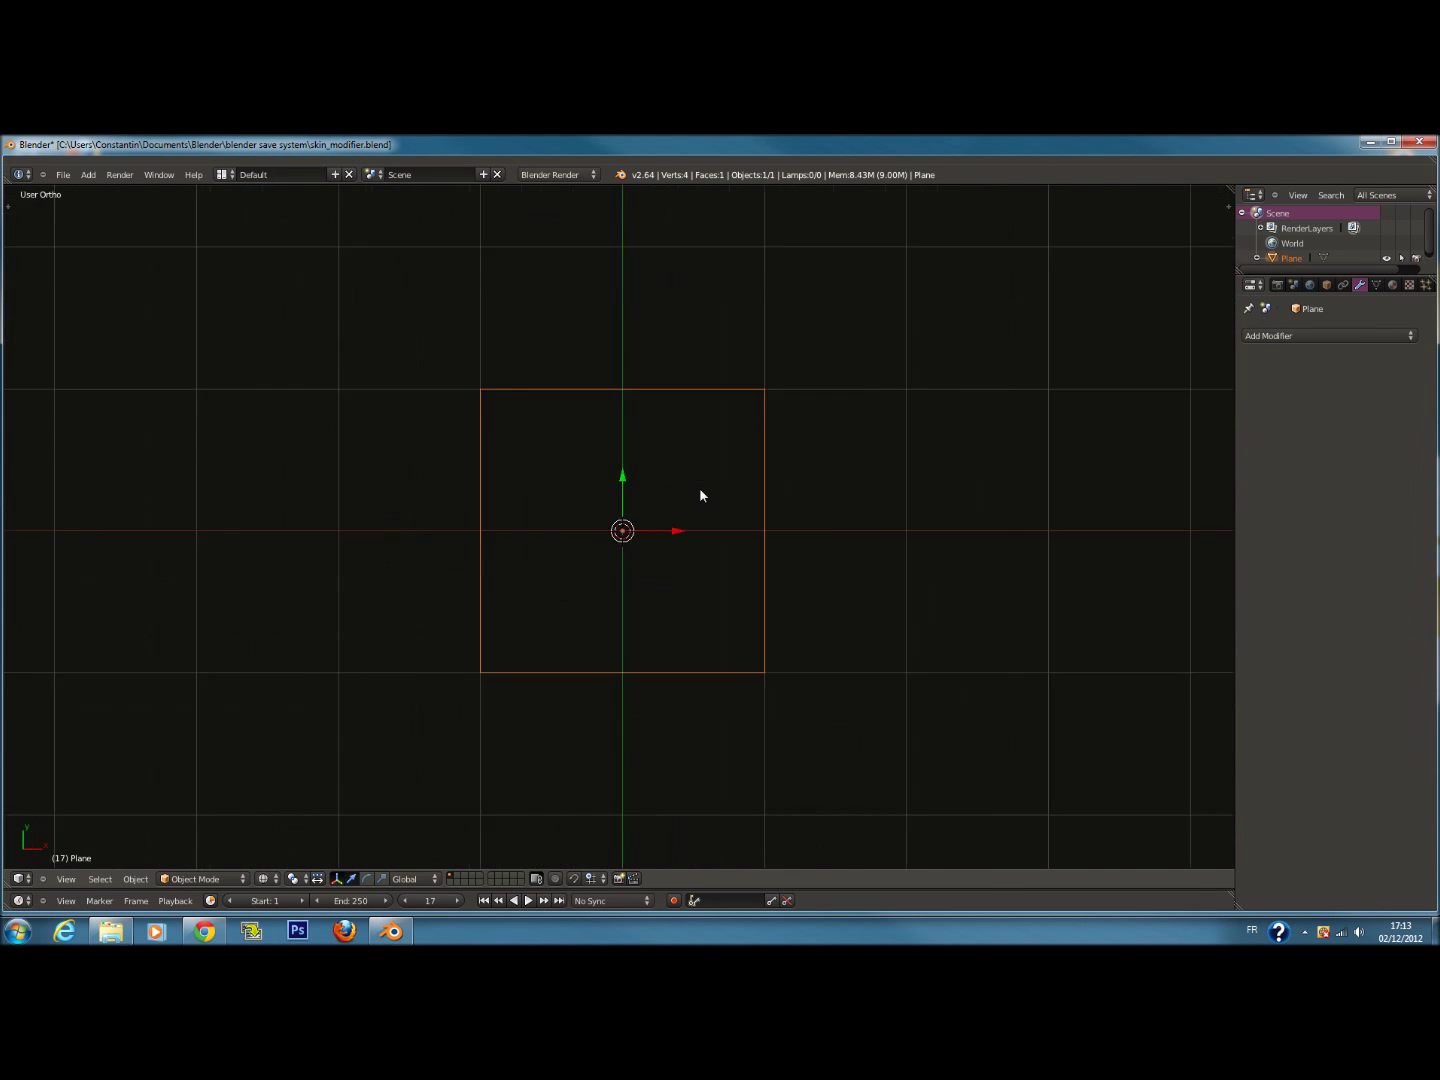
{"action": "scroll", "coordinate": [711, 483], "scroll_direction": "down", "scroll_amount": 7}
{"action": "key", "text": "Tab"}
{"action": "scroll", "coordinate": [697, 467], "scroll_direction": "up", "scroll_amount": 1}
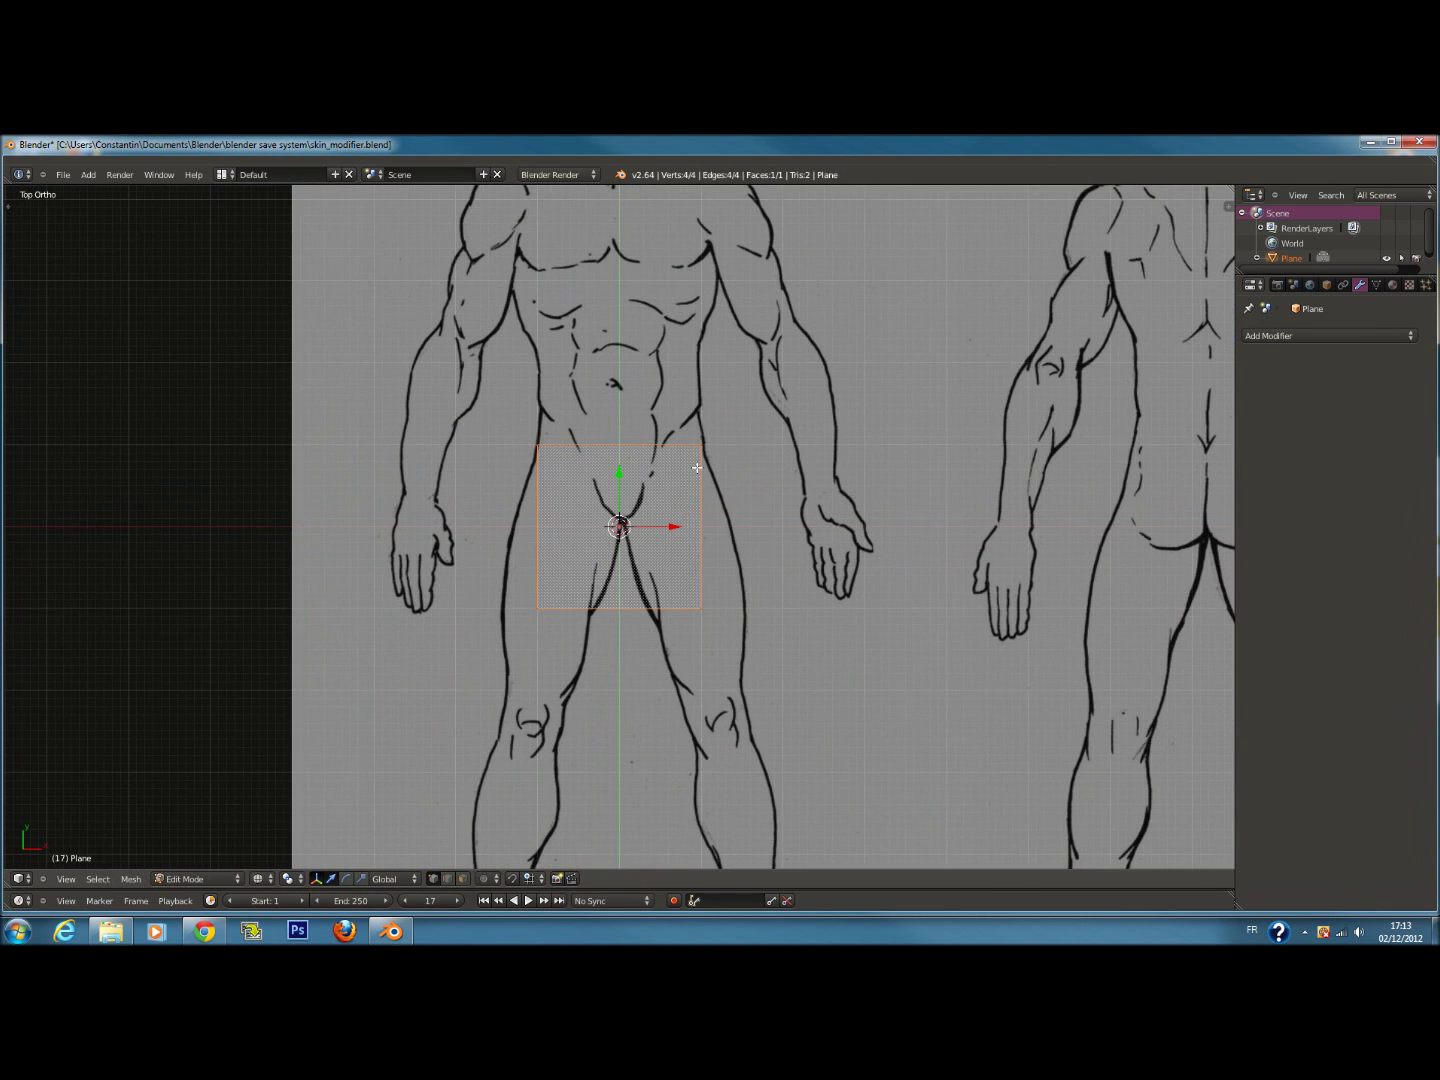
{"action": "mouse_move", "coordinate": [539, 432]}
{"action": "left_mouse_down"}
{"action": "mouse_move", "coordinate": [540, 420]}
{"action": "mouse_move", "coordinate": [707, 569]}
{"action": "mouse_move", "coordinate": [697, 606]}
{"action": "left_mouse_up"}
{"action": "right_click", "coordinate": [693, 612]}
{"action": "key", "text": "x"}
{"action": "left_click", "coordinate": [693, 614]}
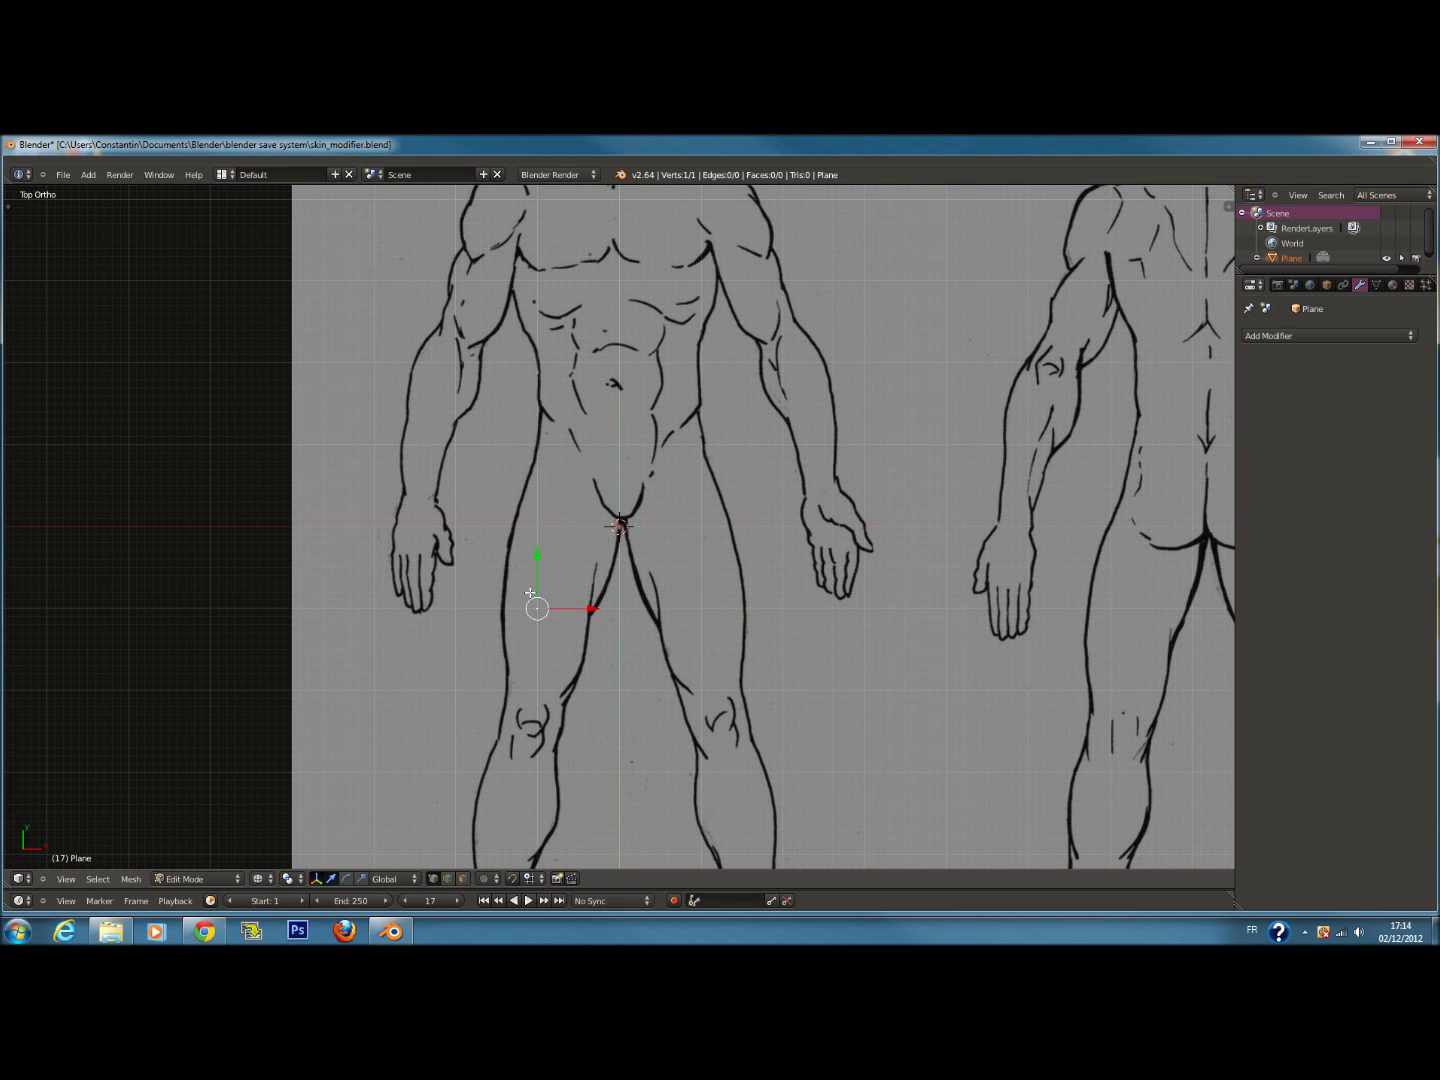
{"action": "key", "text": "x"}
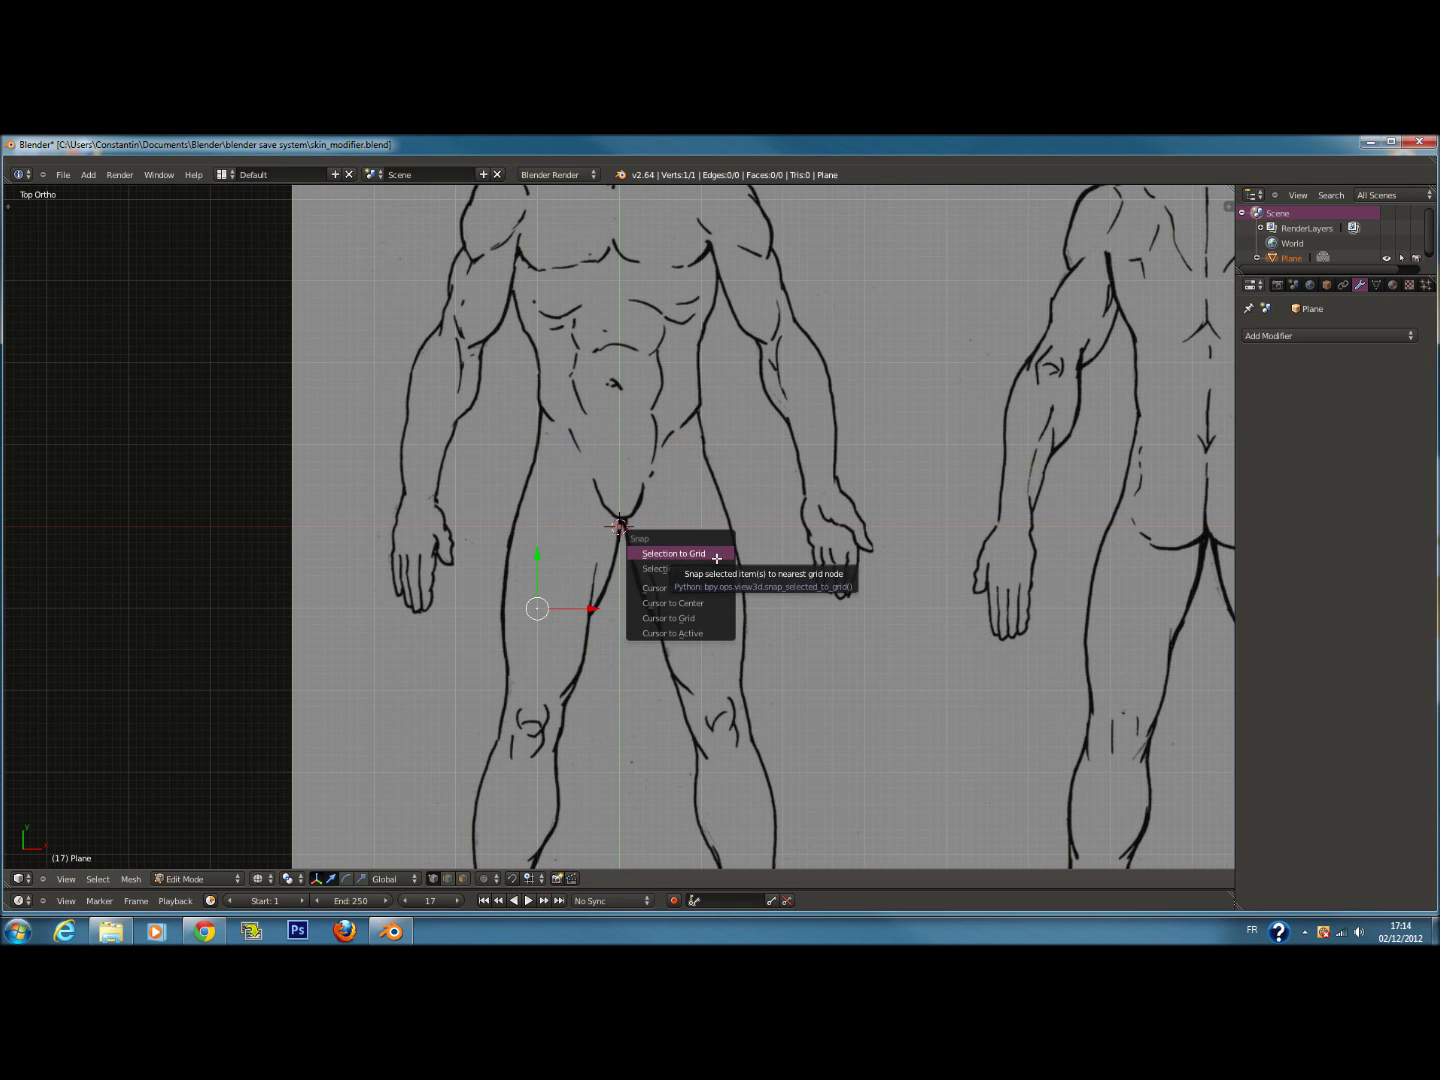
{"action": "key", "text": "Tab"}
{"action": "key", "text": "x"}
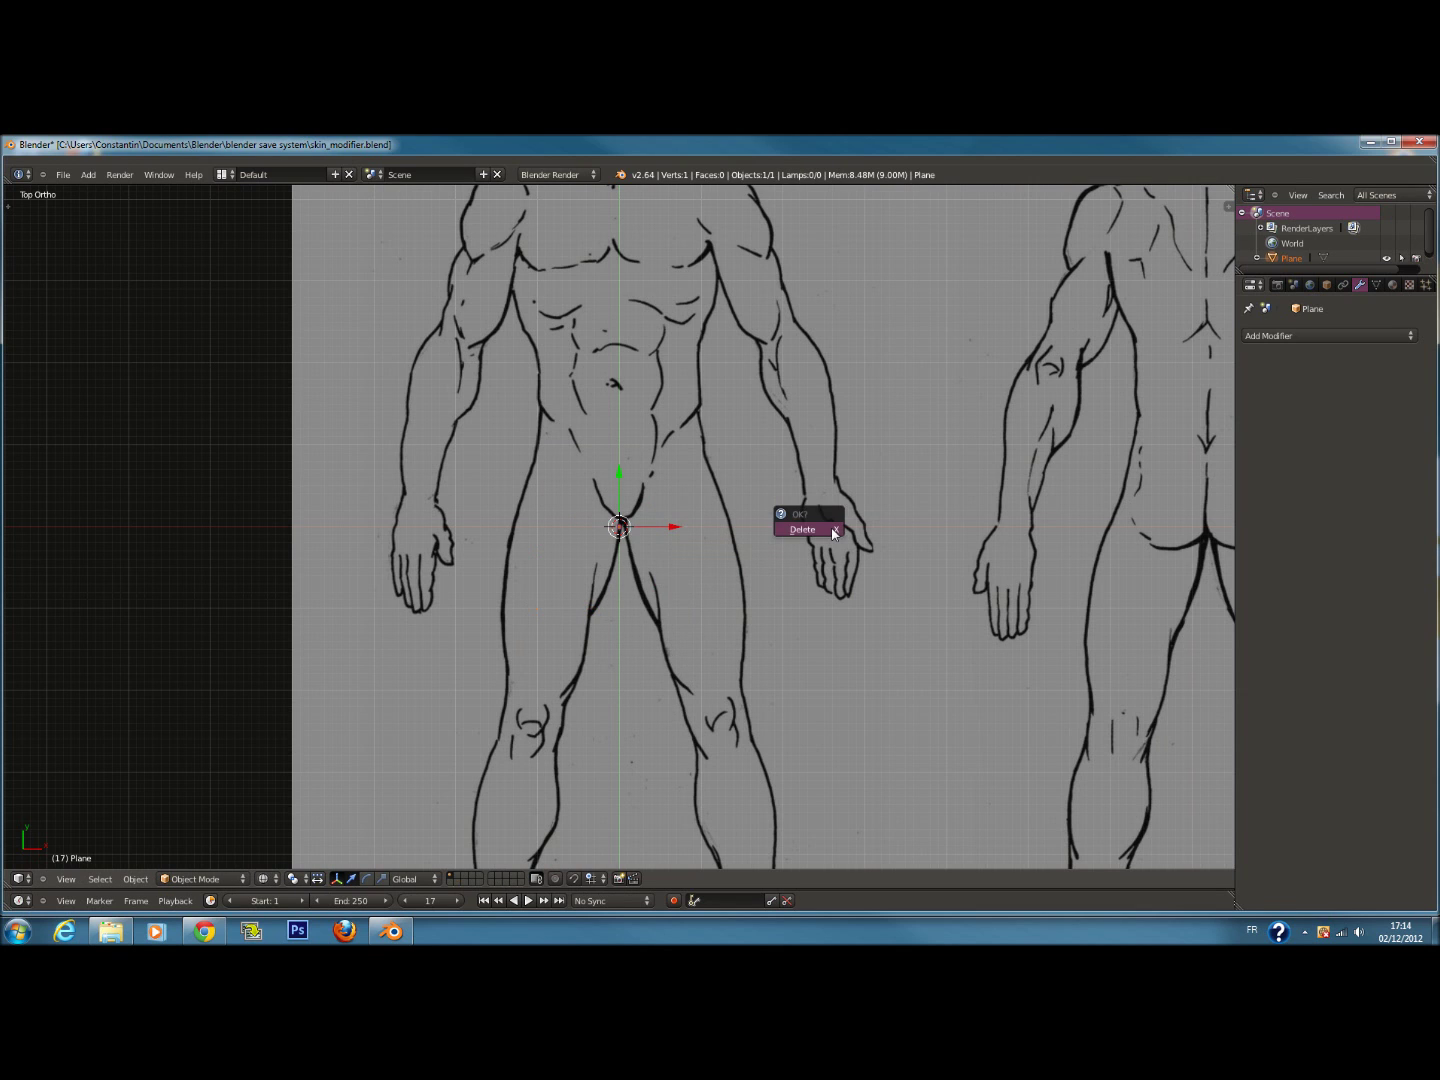
{"action": "left_click", "coordinate": [829, 530]}
Examine the background image settings and the blueprint's front, back and side figures in top orthographic view
{"action": "scroll", "coordinate": [828, 533], "scroll_direction": "down", "scroll_amount": 4}
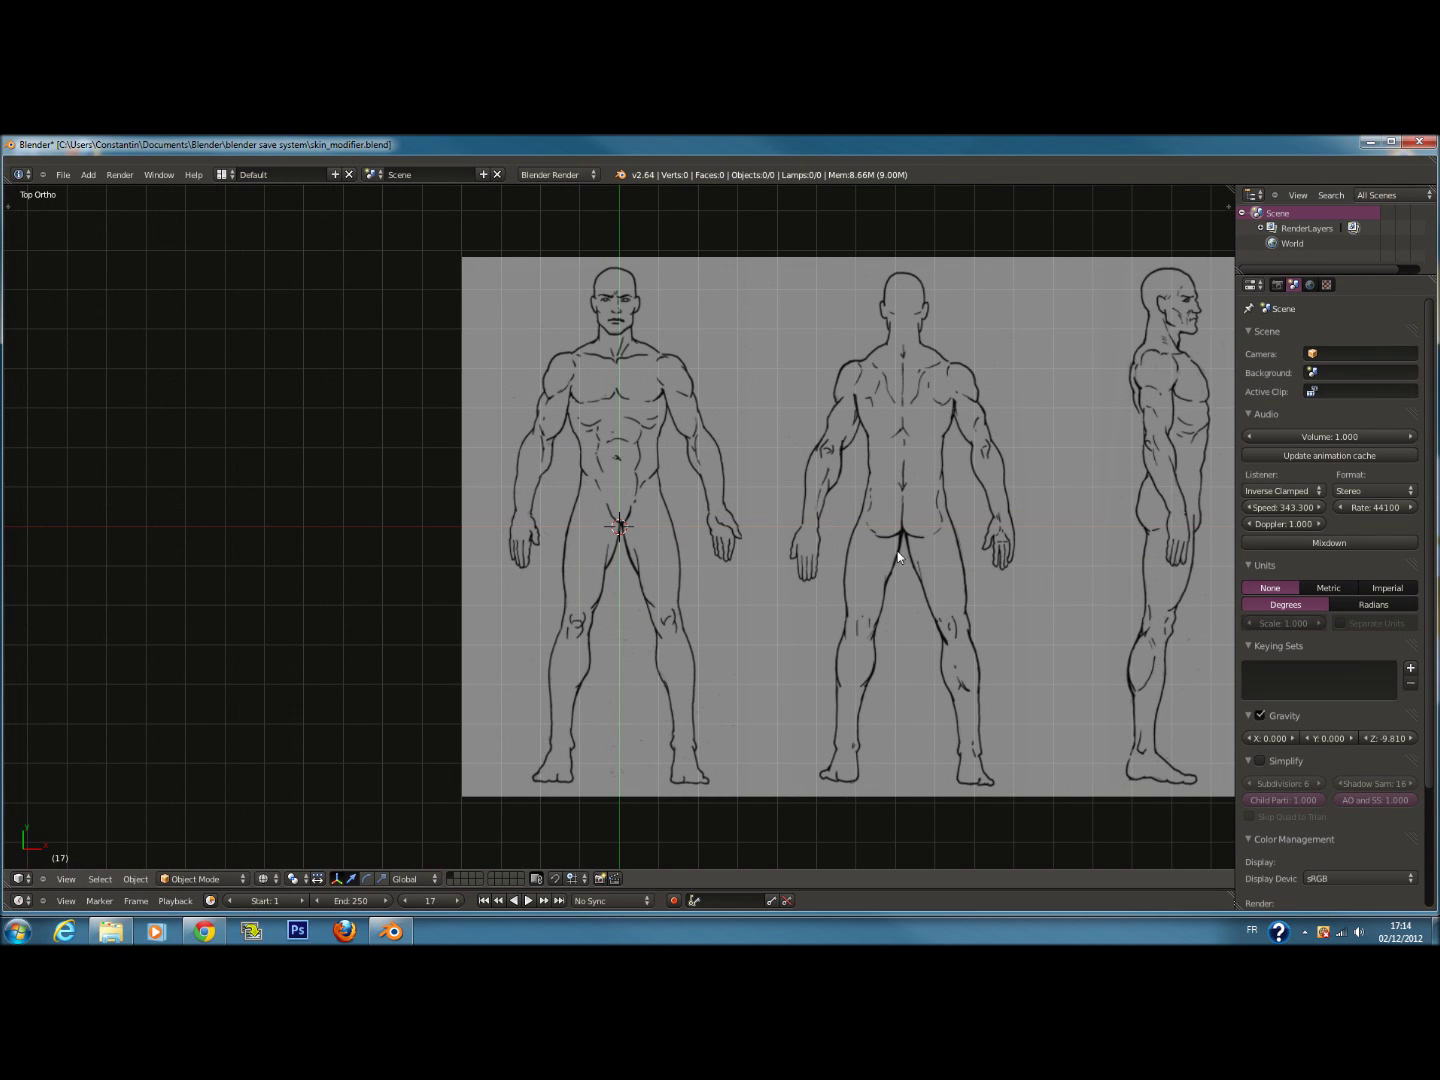
{"action": "scroll", "coordinate": [886, 540], "scroll_direction": "down", "scroll_amount": 2}
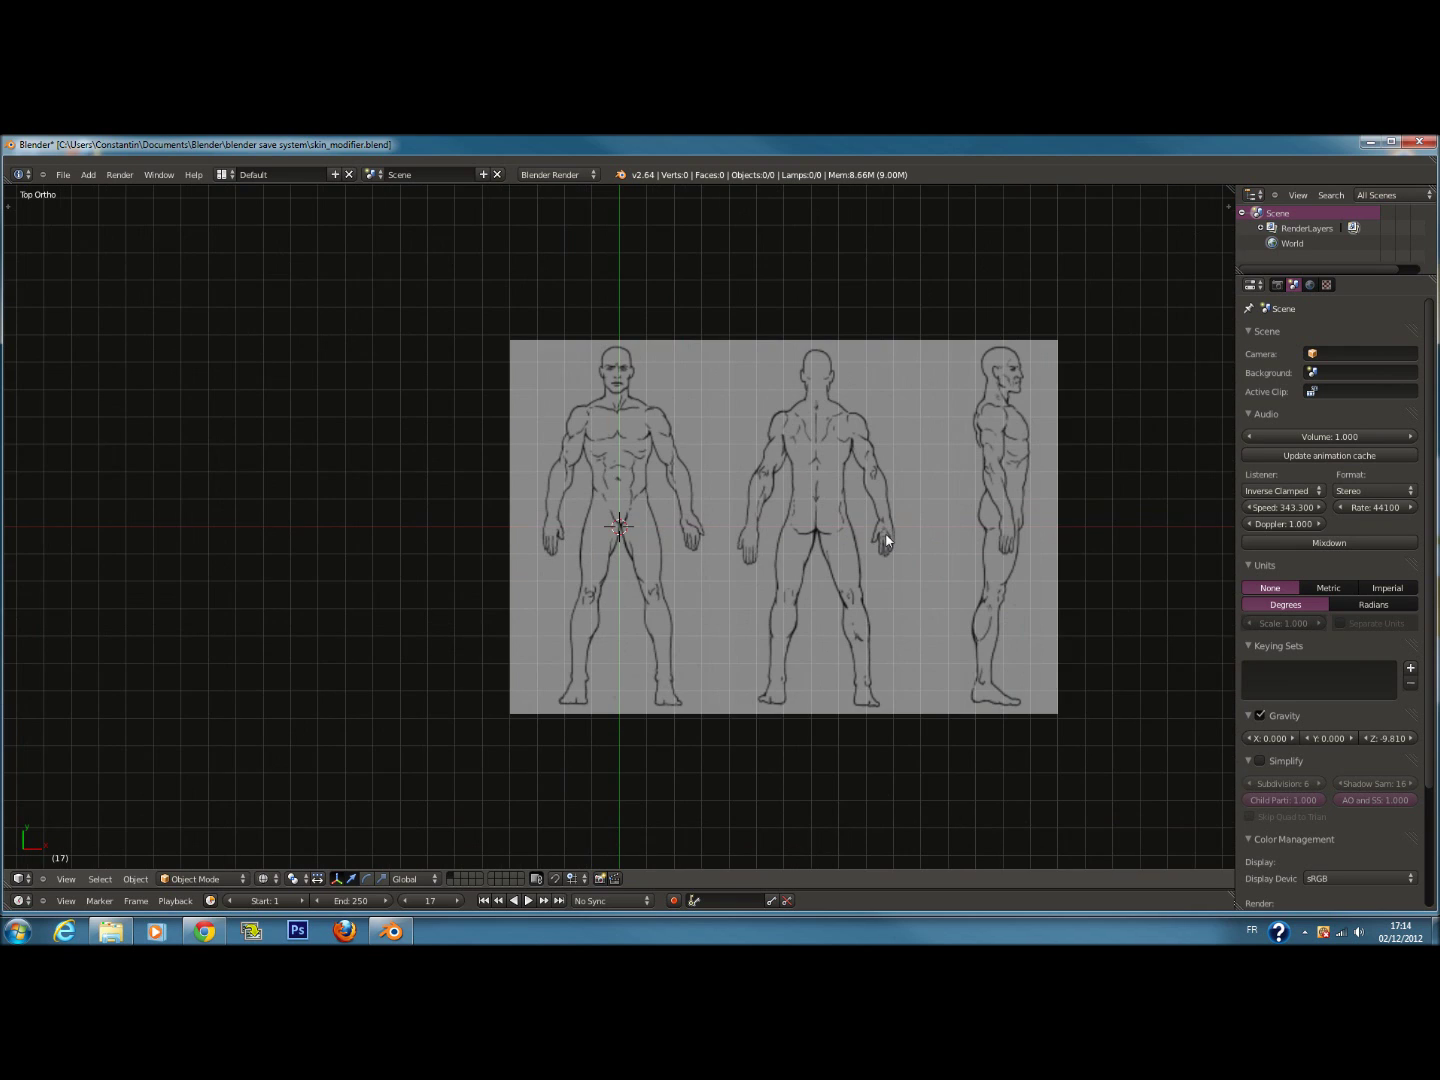
{"action": "scroll", "coordinate": [643, 470], "scroll_direction": "up", "scroll_amount": 2}
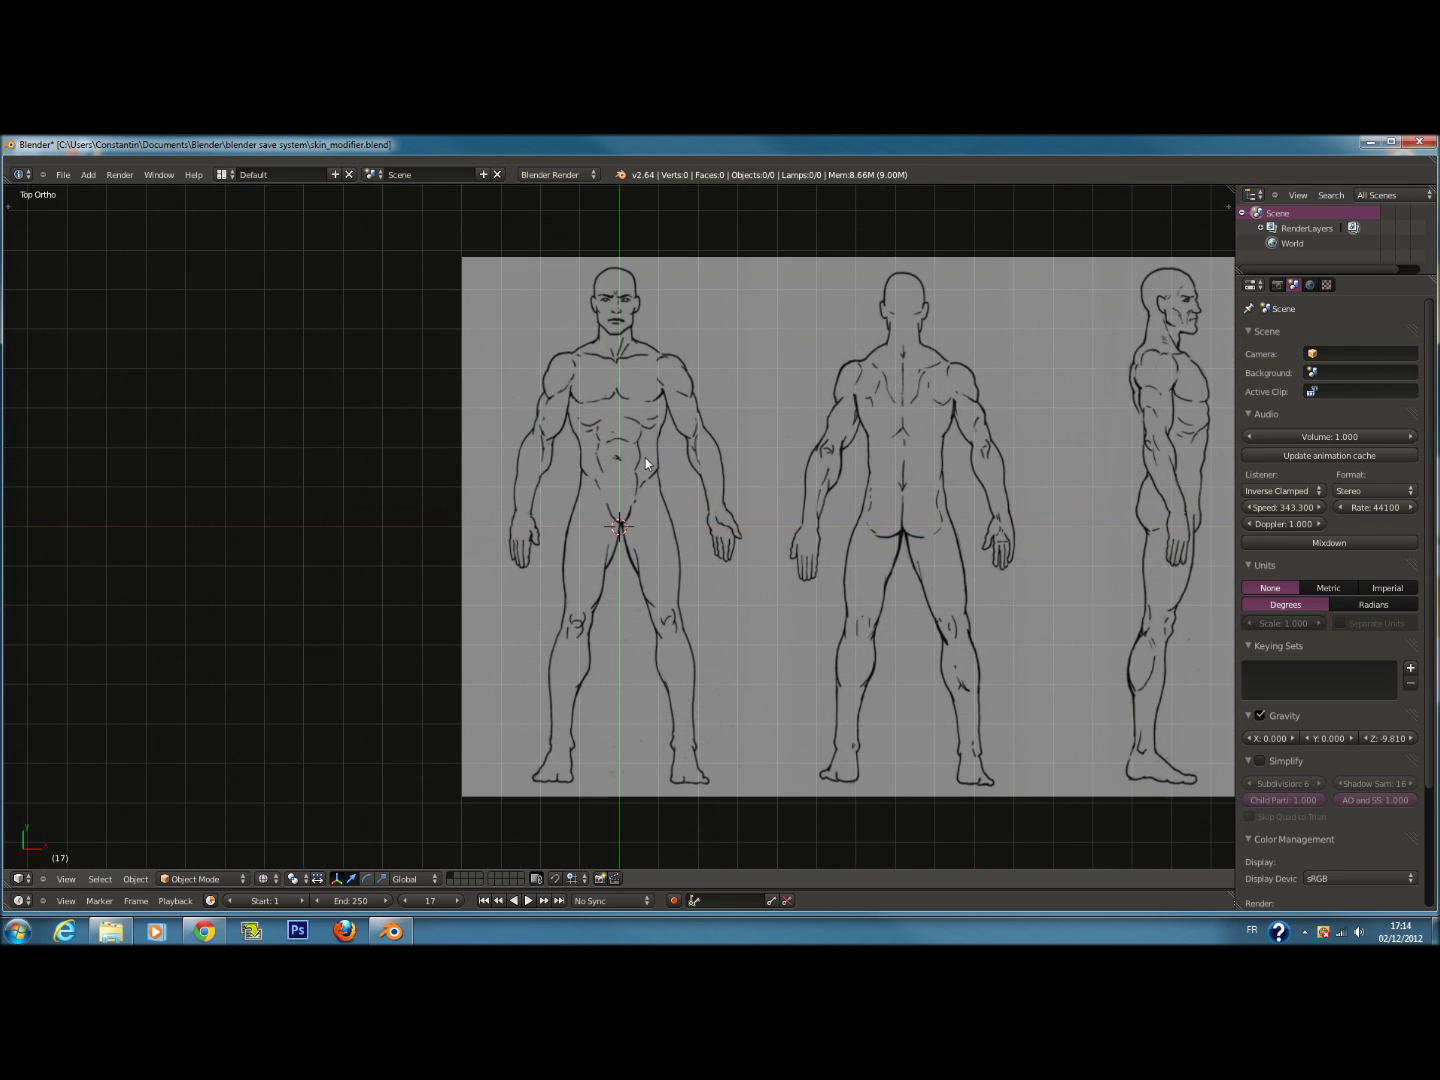
{"action": "key", "text": "n"}
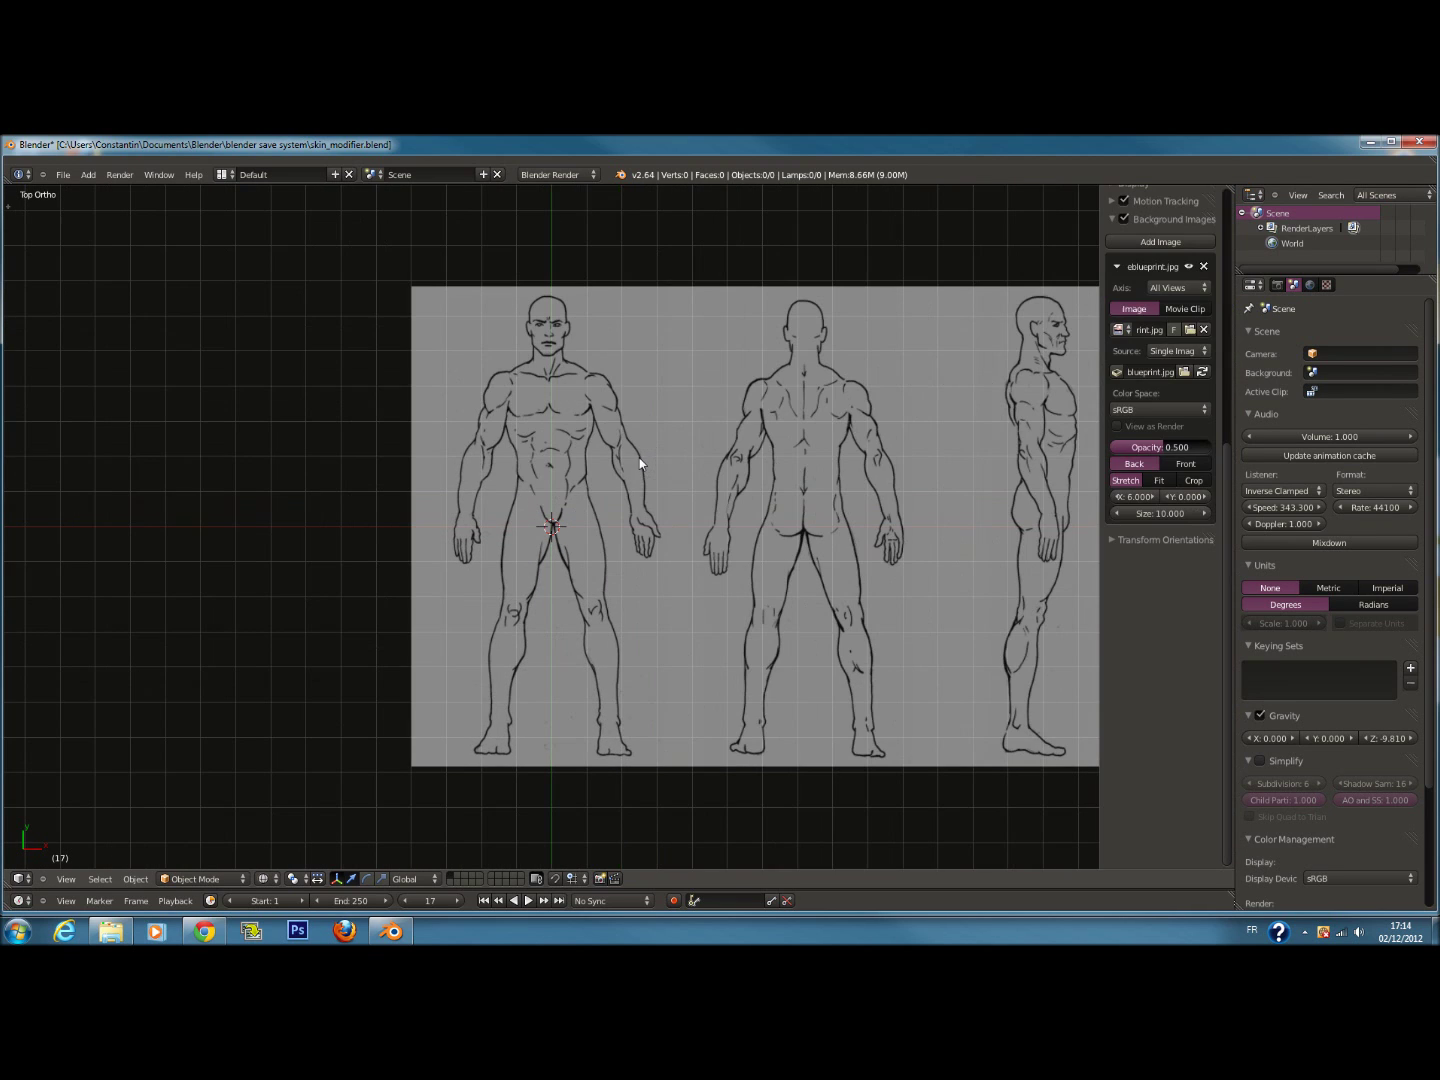
{"action": "scroll", "coordinate": [1162, 557], "scroll_direction": "up", "scroll_amount": 2}
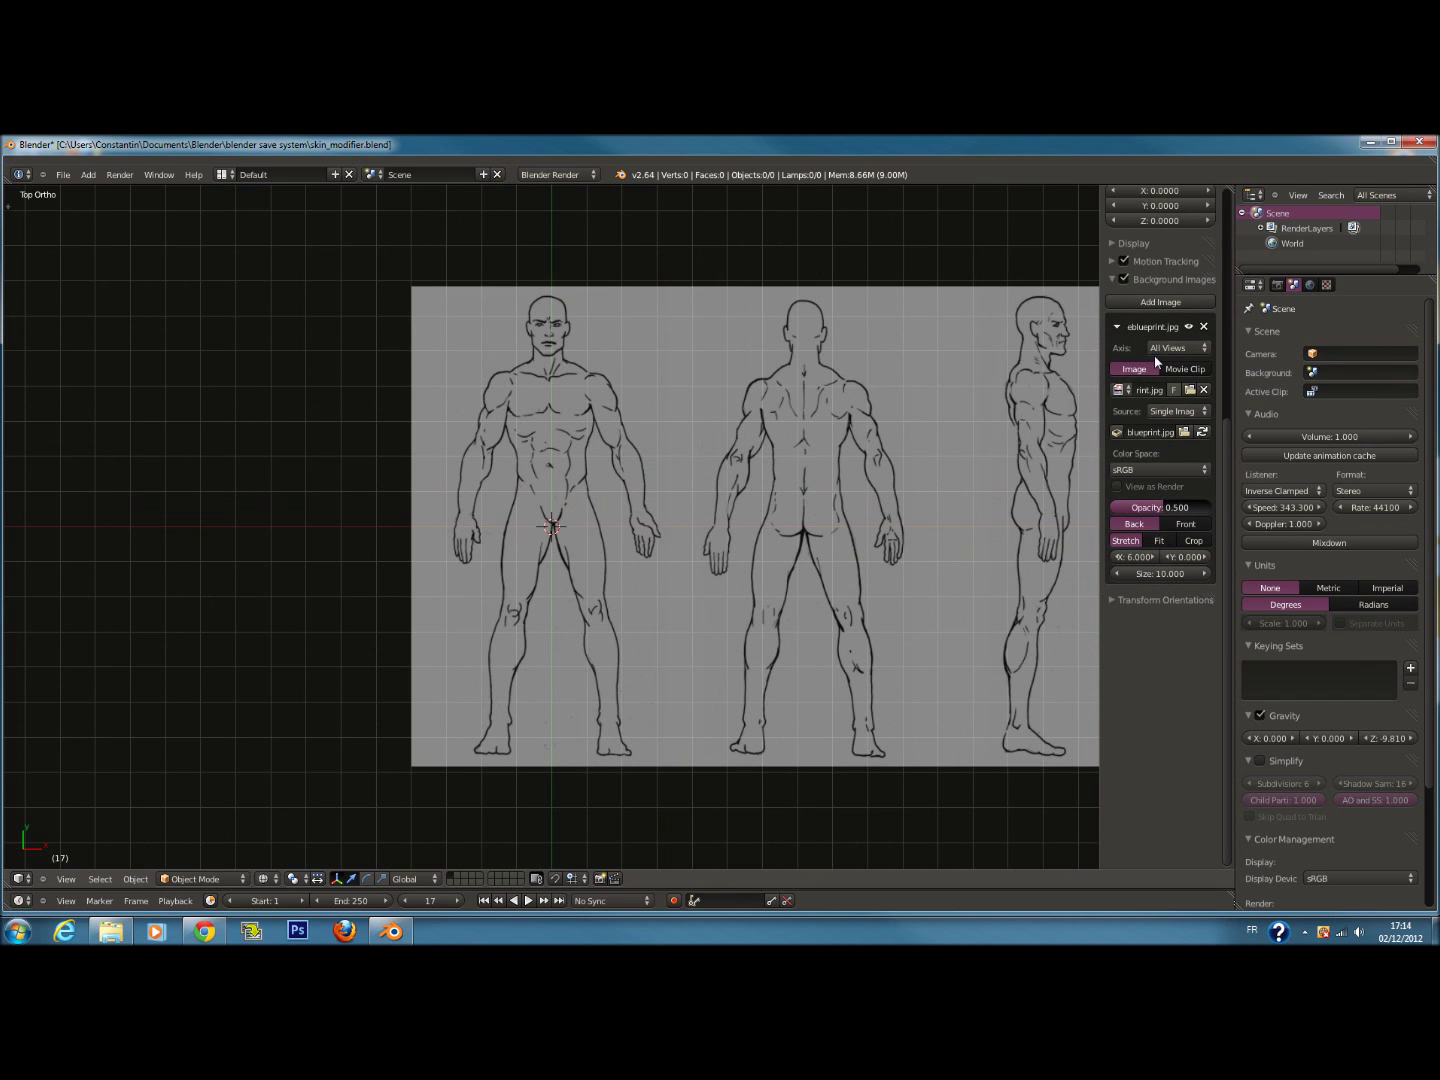
{"action": "scroll", "coordinate": [622, 498], "scroll_direction": "up", "scroll_amount": 5}
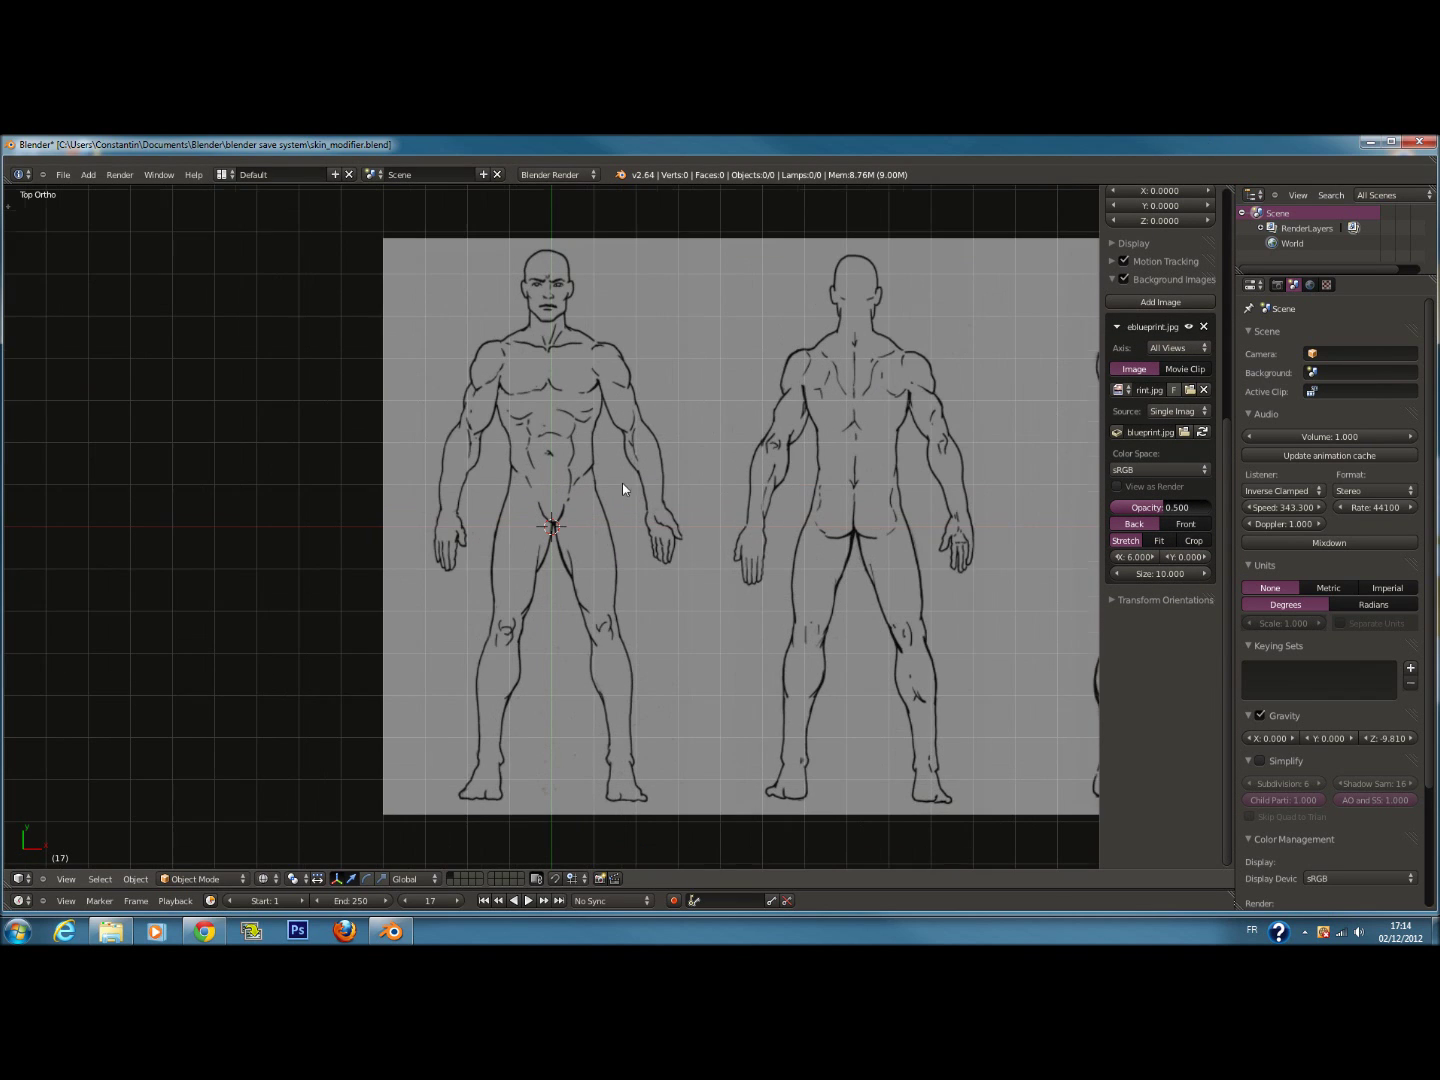
{"action": "scroll", "coordinate": [622, 499], "scroll_direction": "down", "scroll_amount": 5}
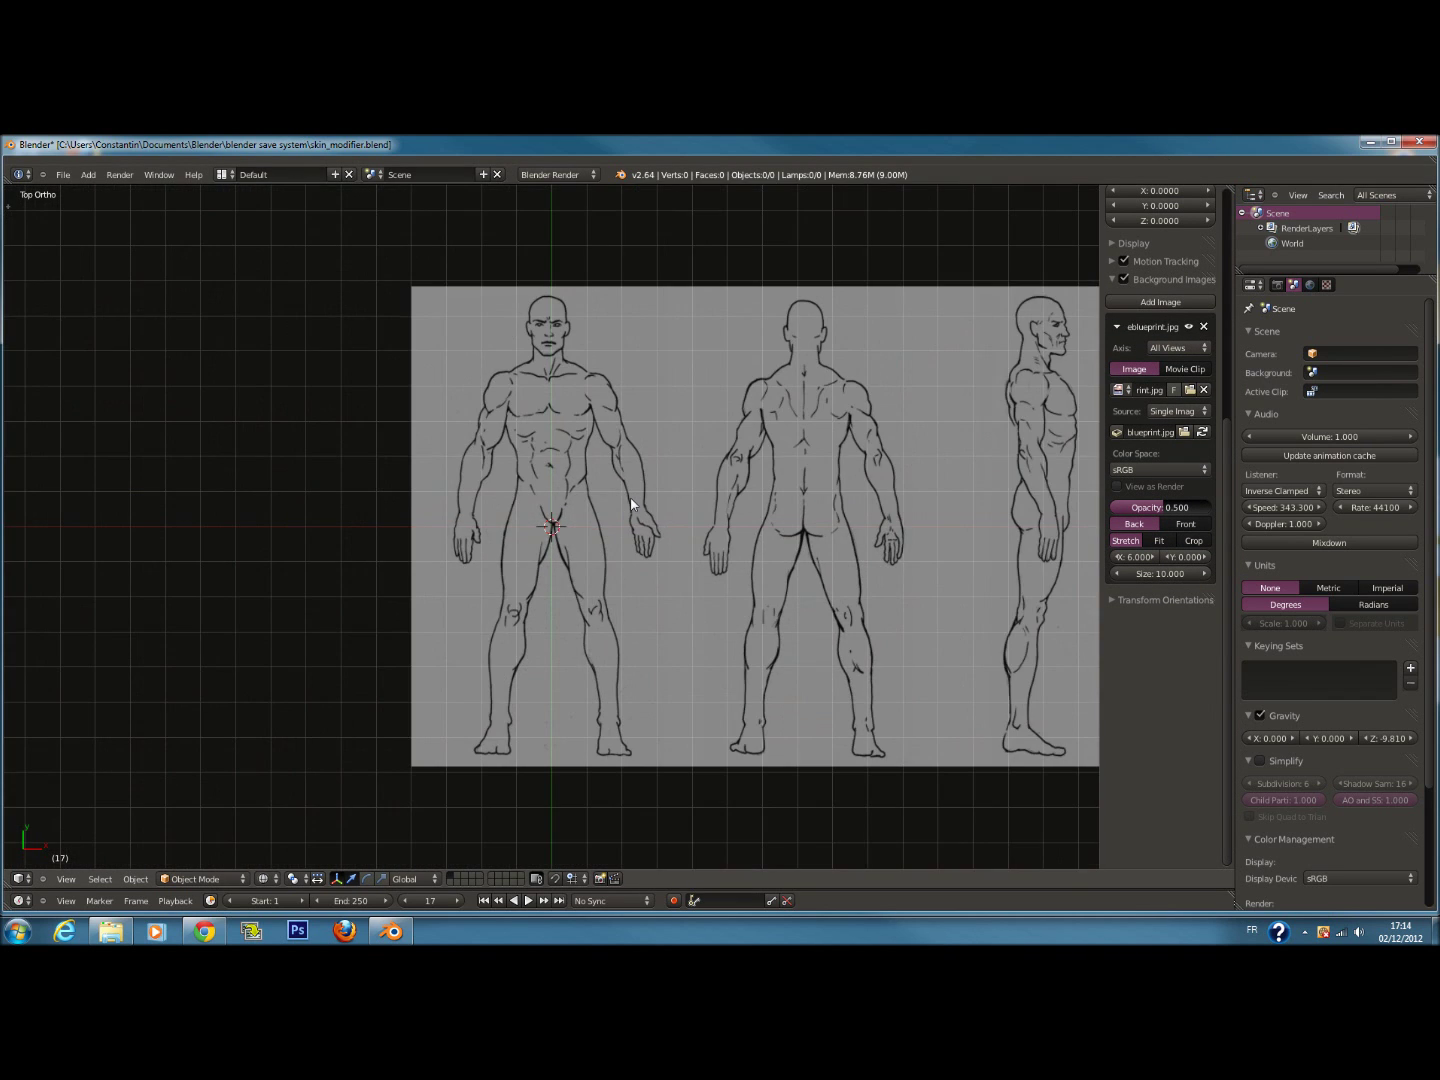
{"action": "scroll", "coordinate": [631, 503], "scroll_direction": "up", "scroll_amount": 2}
{"action": "scroll", "coordinate": [632, 504], "scroll_direction": "down", "scroll_amount": 2}
{"action": "scroll", "coordinate": [634, 510], "scroll_direction": "down", "scroll_amount": 1}
{"action": "scroll", "coordinate": [637, 521], "scroll_direction": "up", "scroll_amount": 1}
{"action": "scroll", "coordinate": [638, 521], "scroll_direction": "up", "scroll_amount": 2}
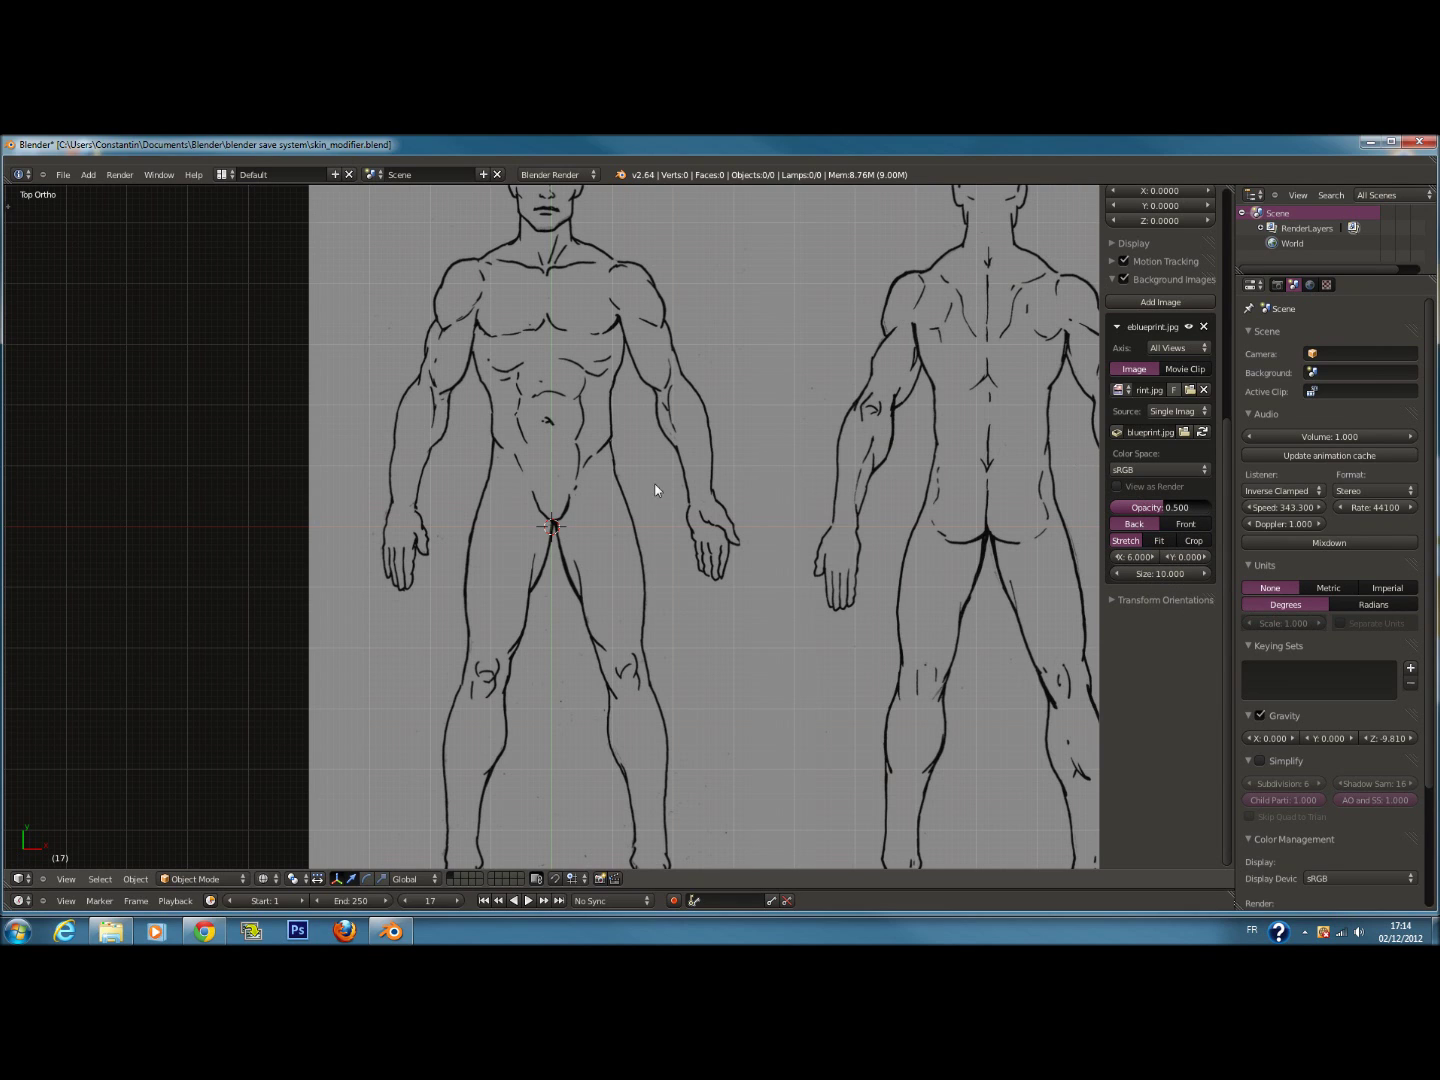
Add a plane mesh at the scene origin and enter Edit Mode on it
{"action": "scroll", "coordinate": [655, 490], "scroll_direction": "down", "scroll_amount": 2}
{"action": "key", "text": "shift+a"}
{"action": "mouse_move", "coordinate": [488, 513]}
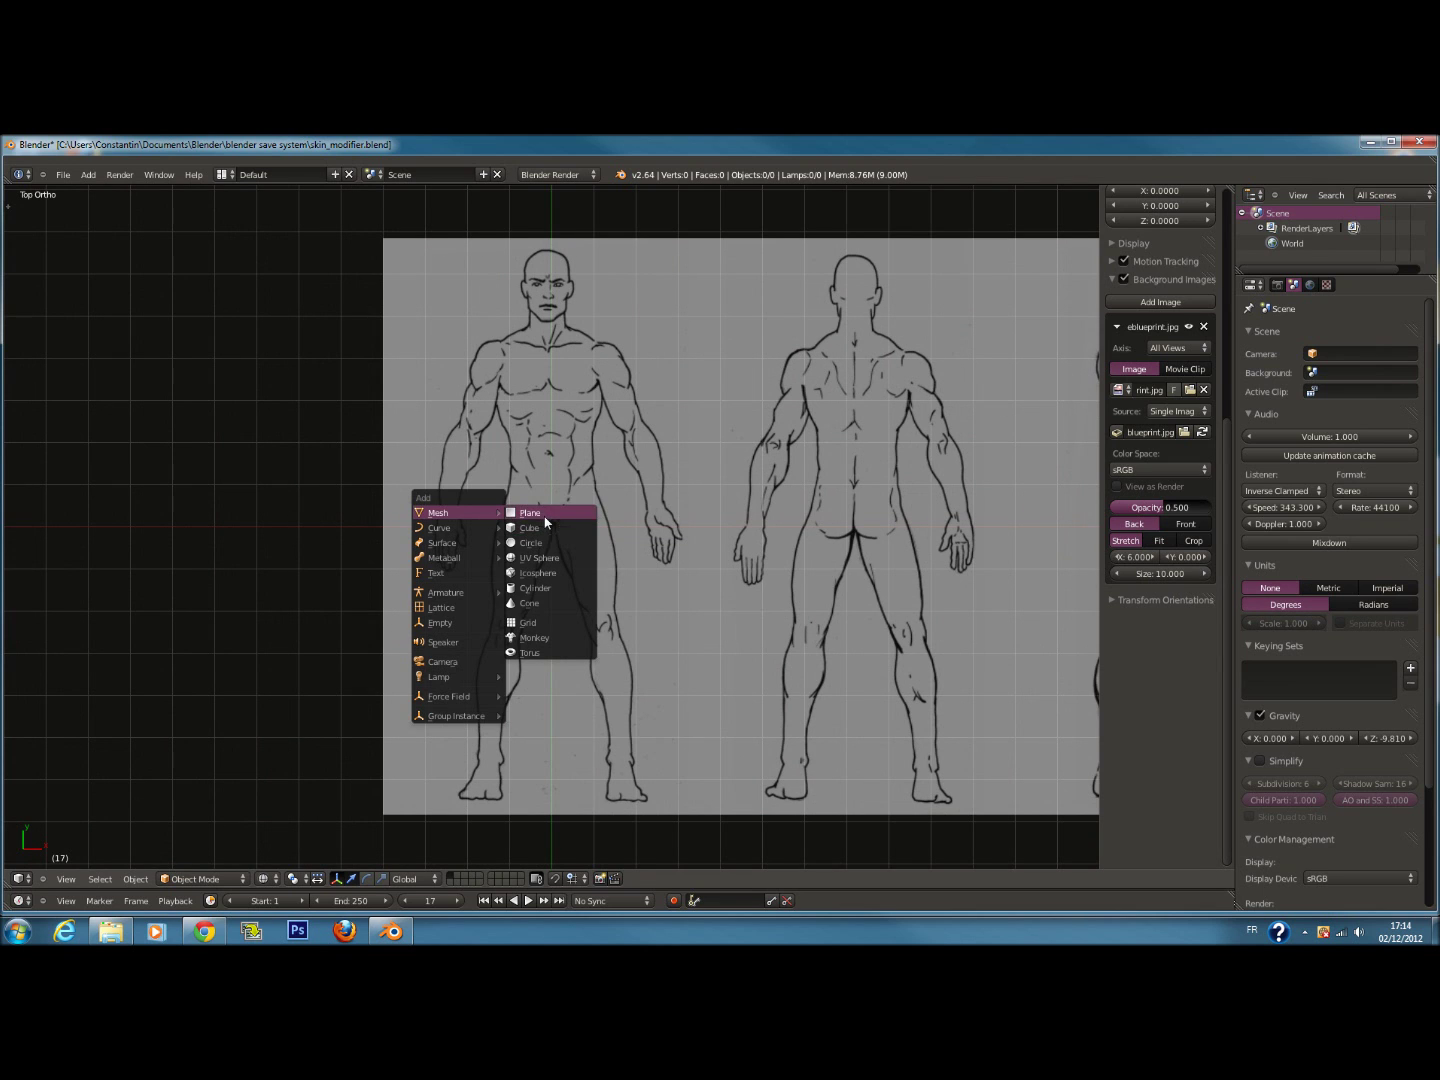
{"action": "left_click", "coordinate": [545, 520]}
{"action": "scroll", "coordinate": [626, 538], "scroll_direction": "up", "scroll_amount": 4}
{"action": "key", "text": "Tab"}
Delete three of the plane's vertices, keeping only the lower-left one
{"action": "key", "text": "a"}
{"action": "key", "text": "c"}
{"action": "scroll", "coordinate": [643, 459], "scroll_direction": "down", "scroll_amount": 4}
{"action": "left_click", "coordinate": [643, 459]}
{"action": "left_click", "coordinate": [620, 586]}
{"action": "left_click", "coordinate": [522, 482]}
{"action": "right_click", "coordinate": [522, 482]}
{"action": "key", "text": "x"}
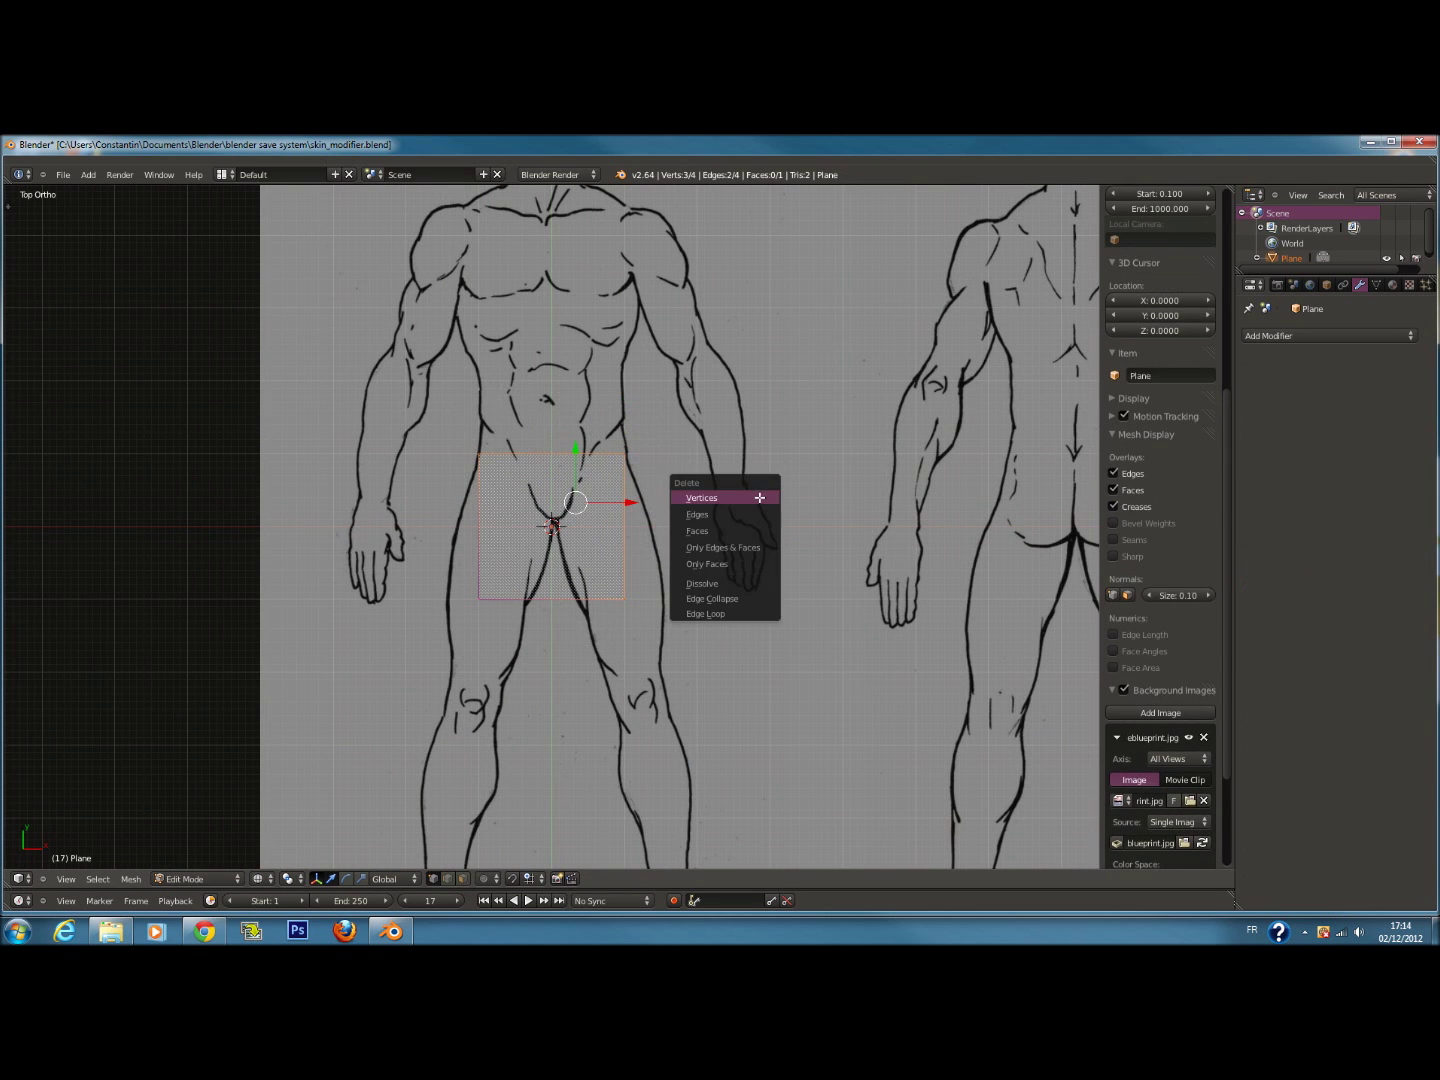
{"action": "left_click", "coordinate": [759, 497]}
Snap the remaining vertex to the 3D cursor at the figure's crotch
{"action": "right_click", "coordinate": [484, 587]}
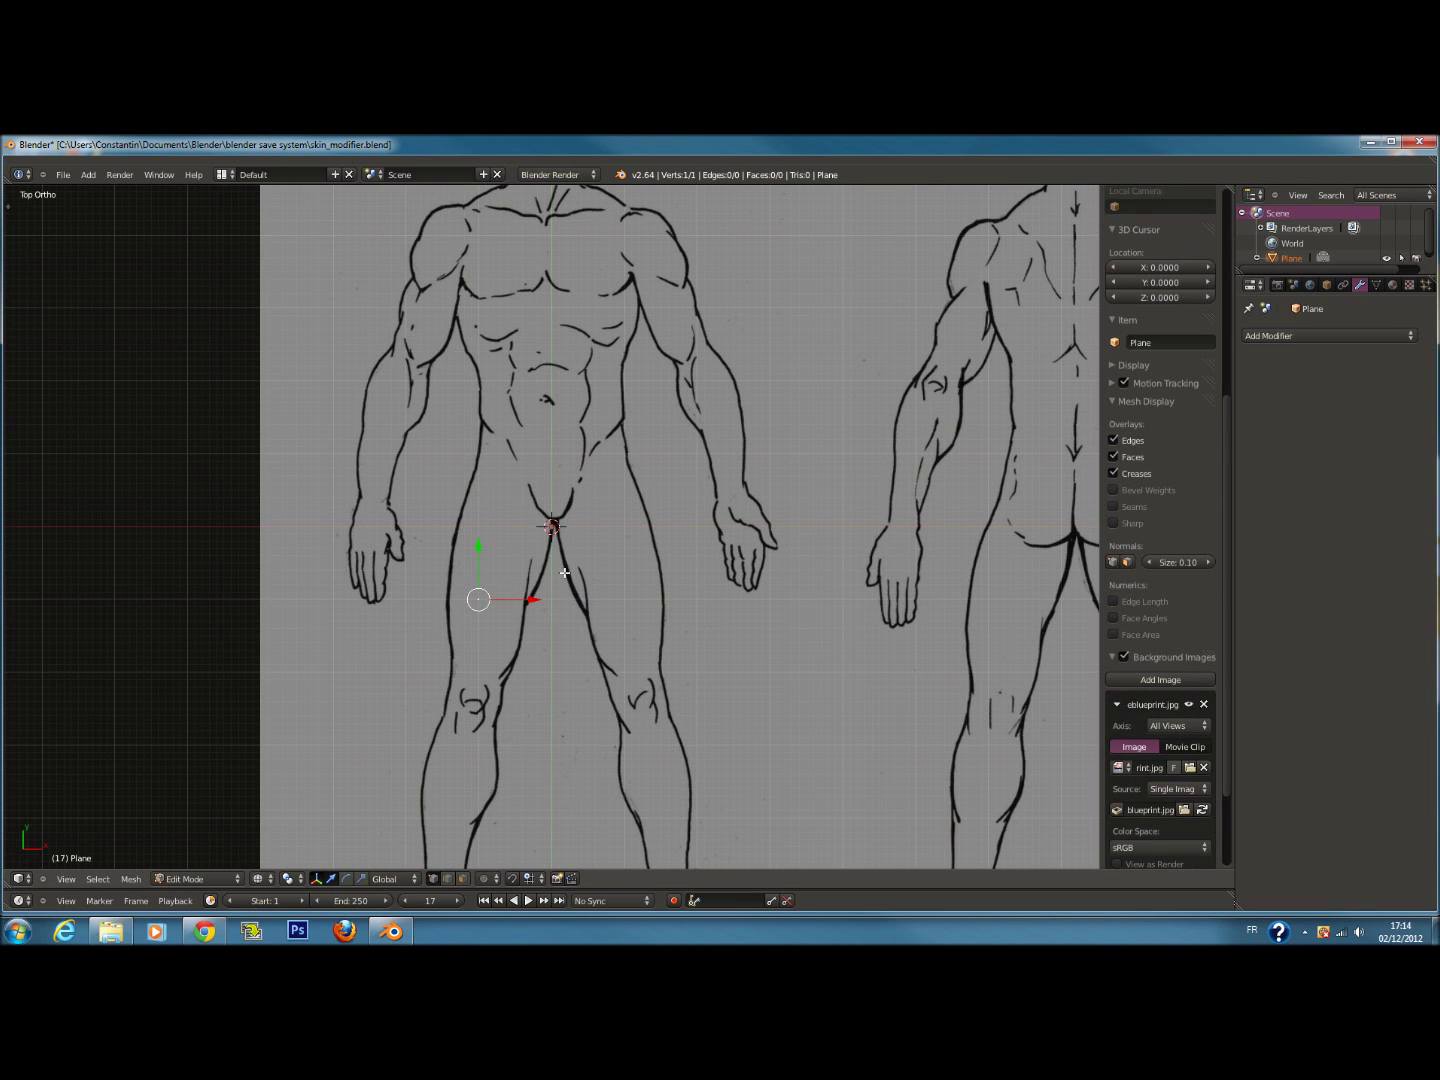
{"action": "key", "text": "shift+s"}
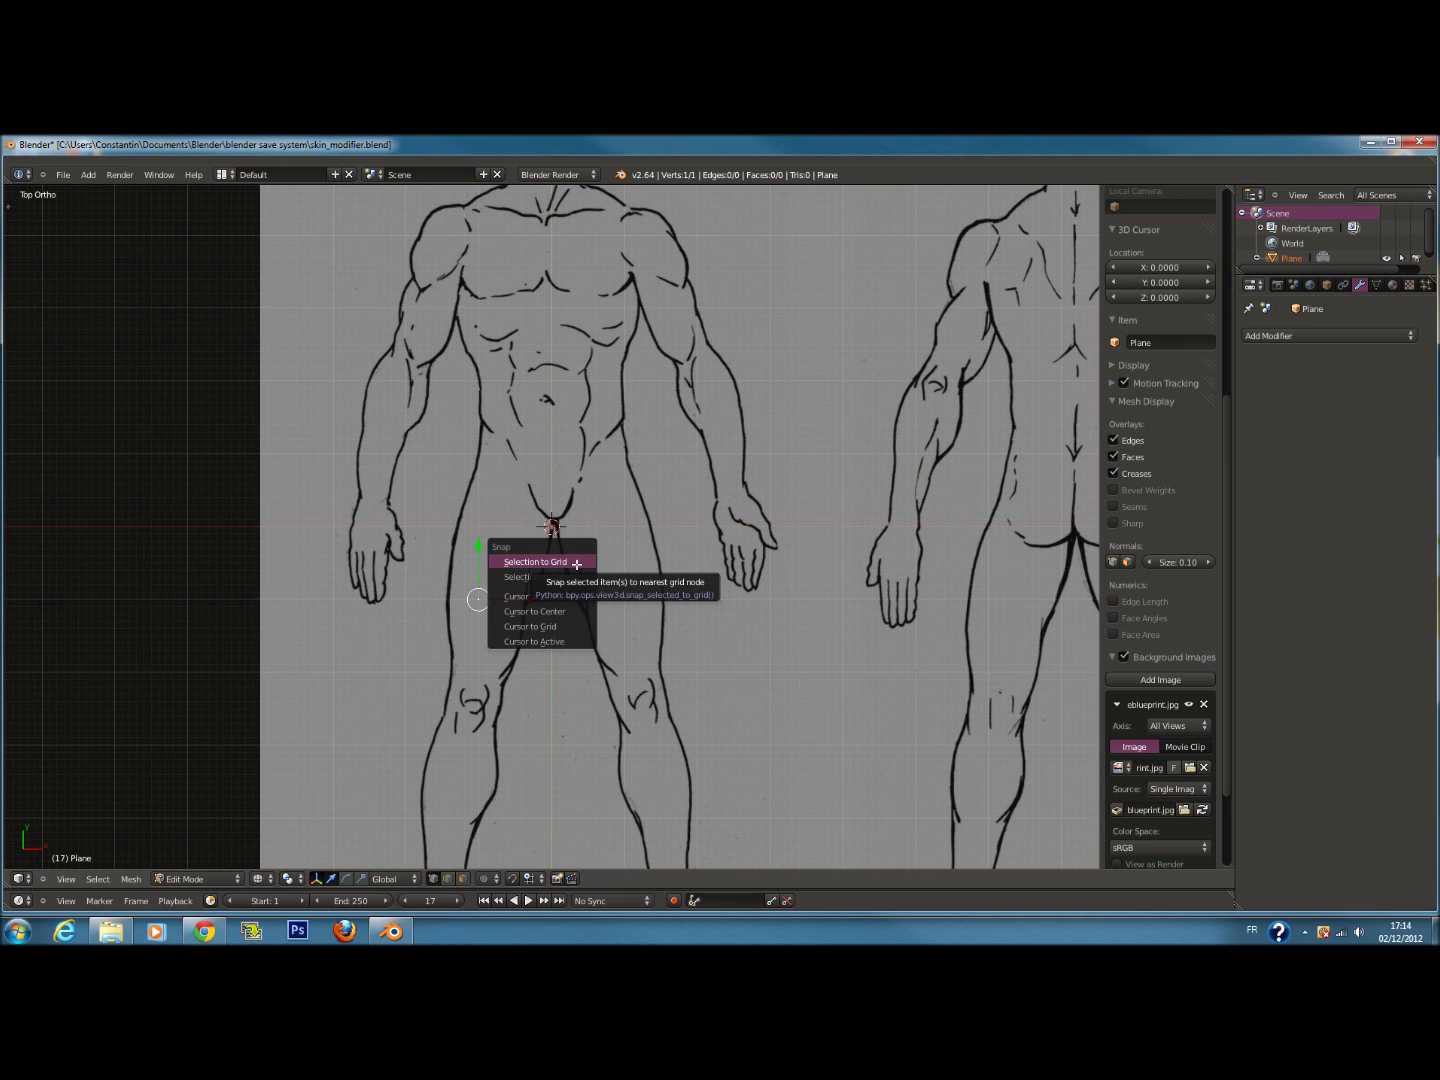
{"action": "left_click", "coordinate": [560, 577]}
{"action": "scroll", "coordinate": [633, 553], "scroll_direction": "up", "scroll_amount": 2}
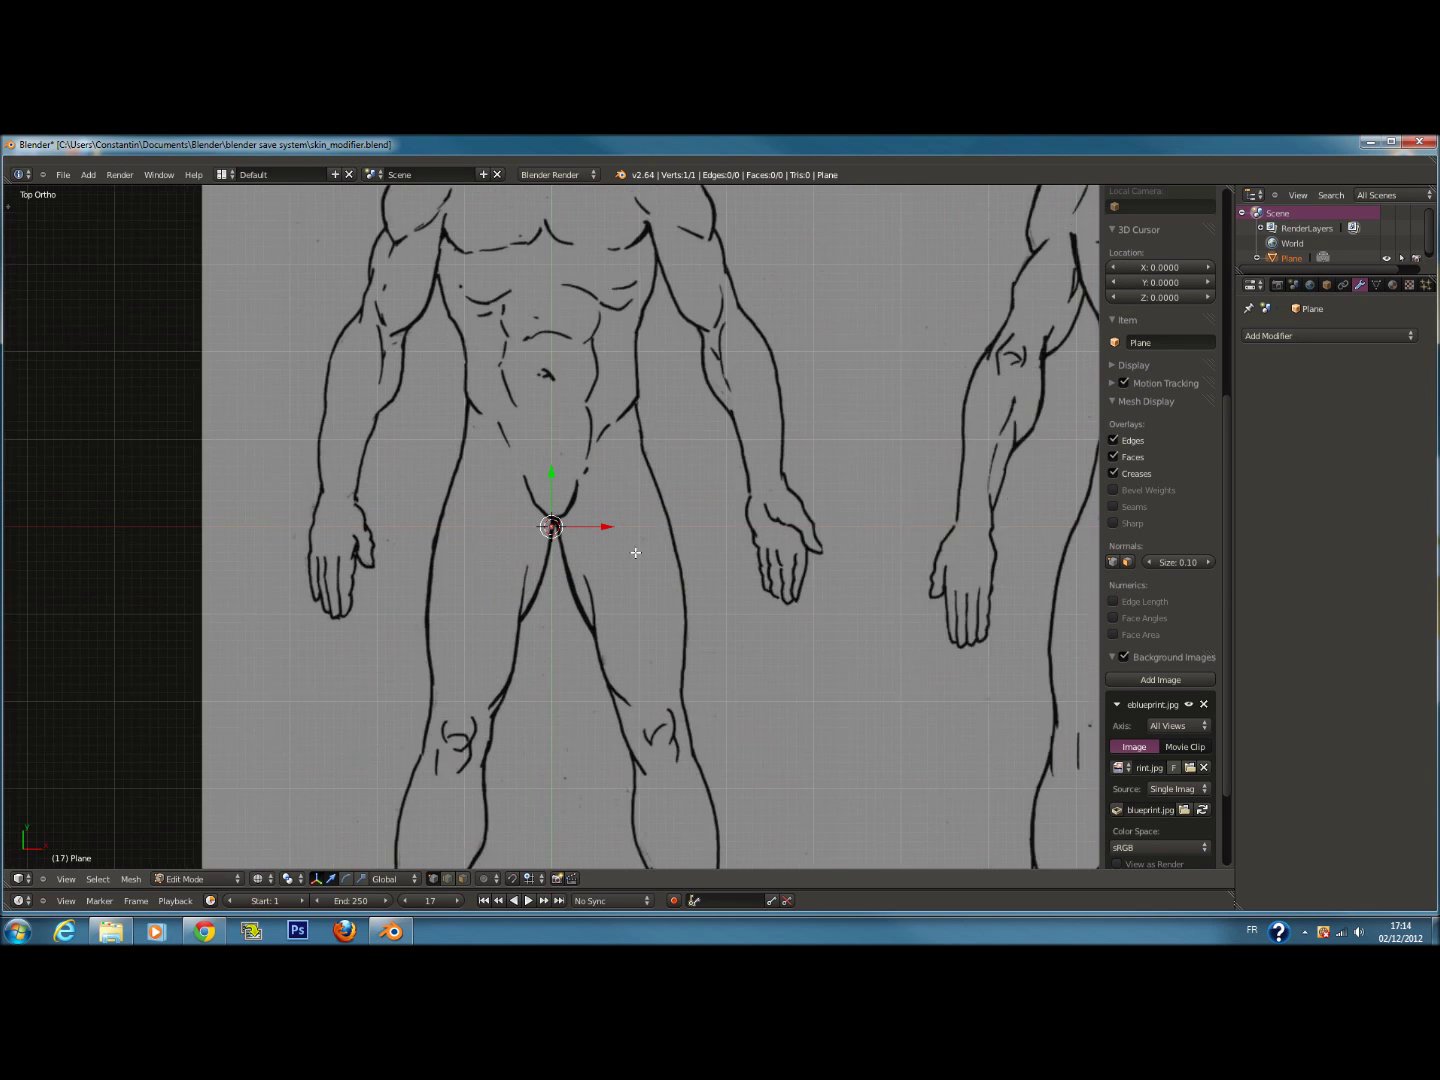
Add a Mirror modifier followed by a Skin modifier to the single-vertex object
{"action": "left_click", "coordinate": [1252, 334]}
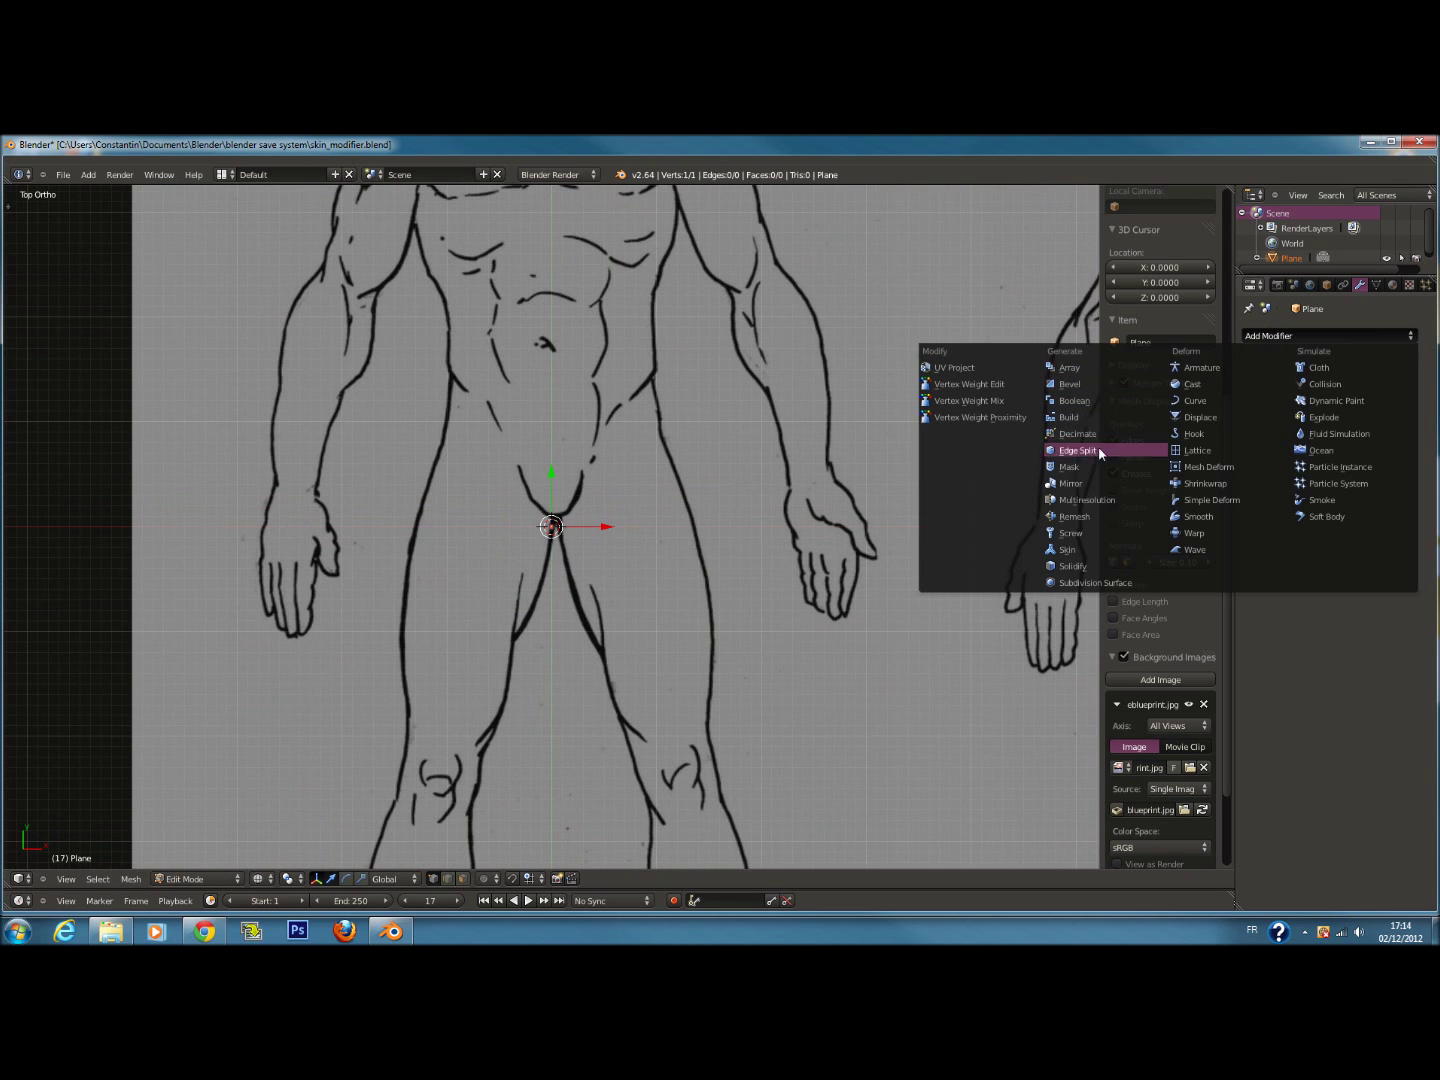
{"action": "left_click", "coordinate": [1096, 483]}
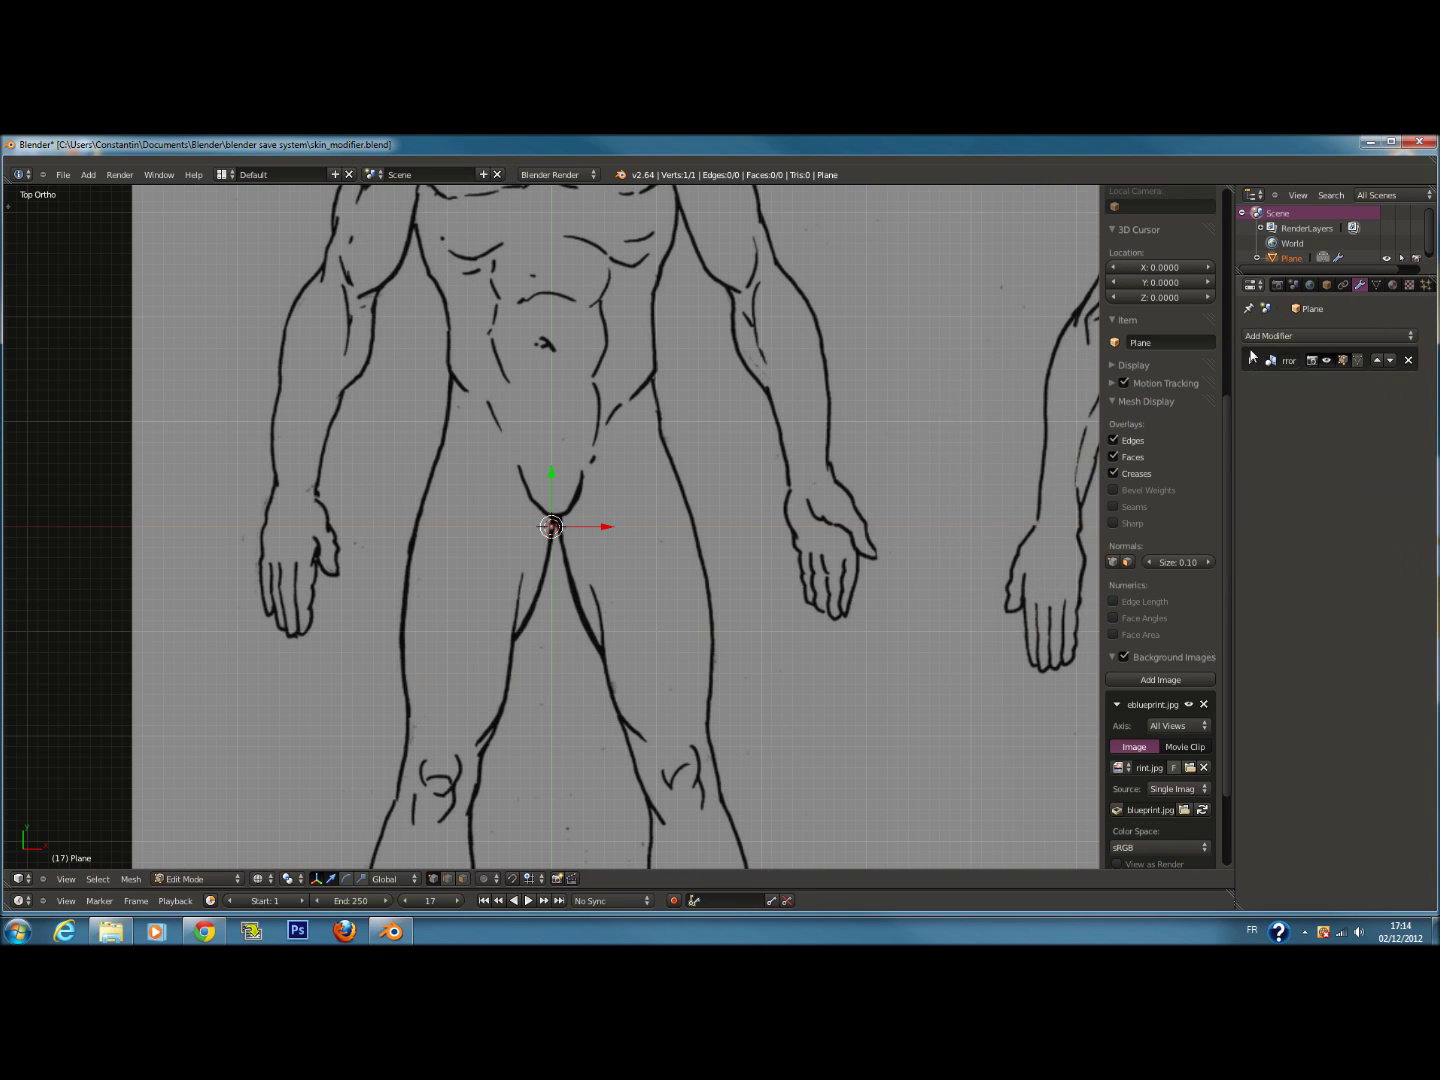
{"action": "left_click", "coordinate": [1320, 335]}
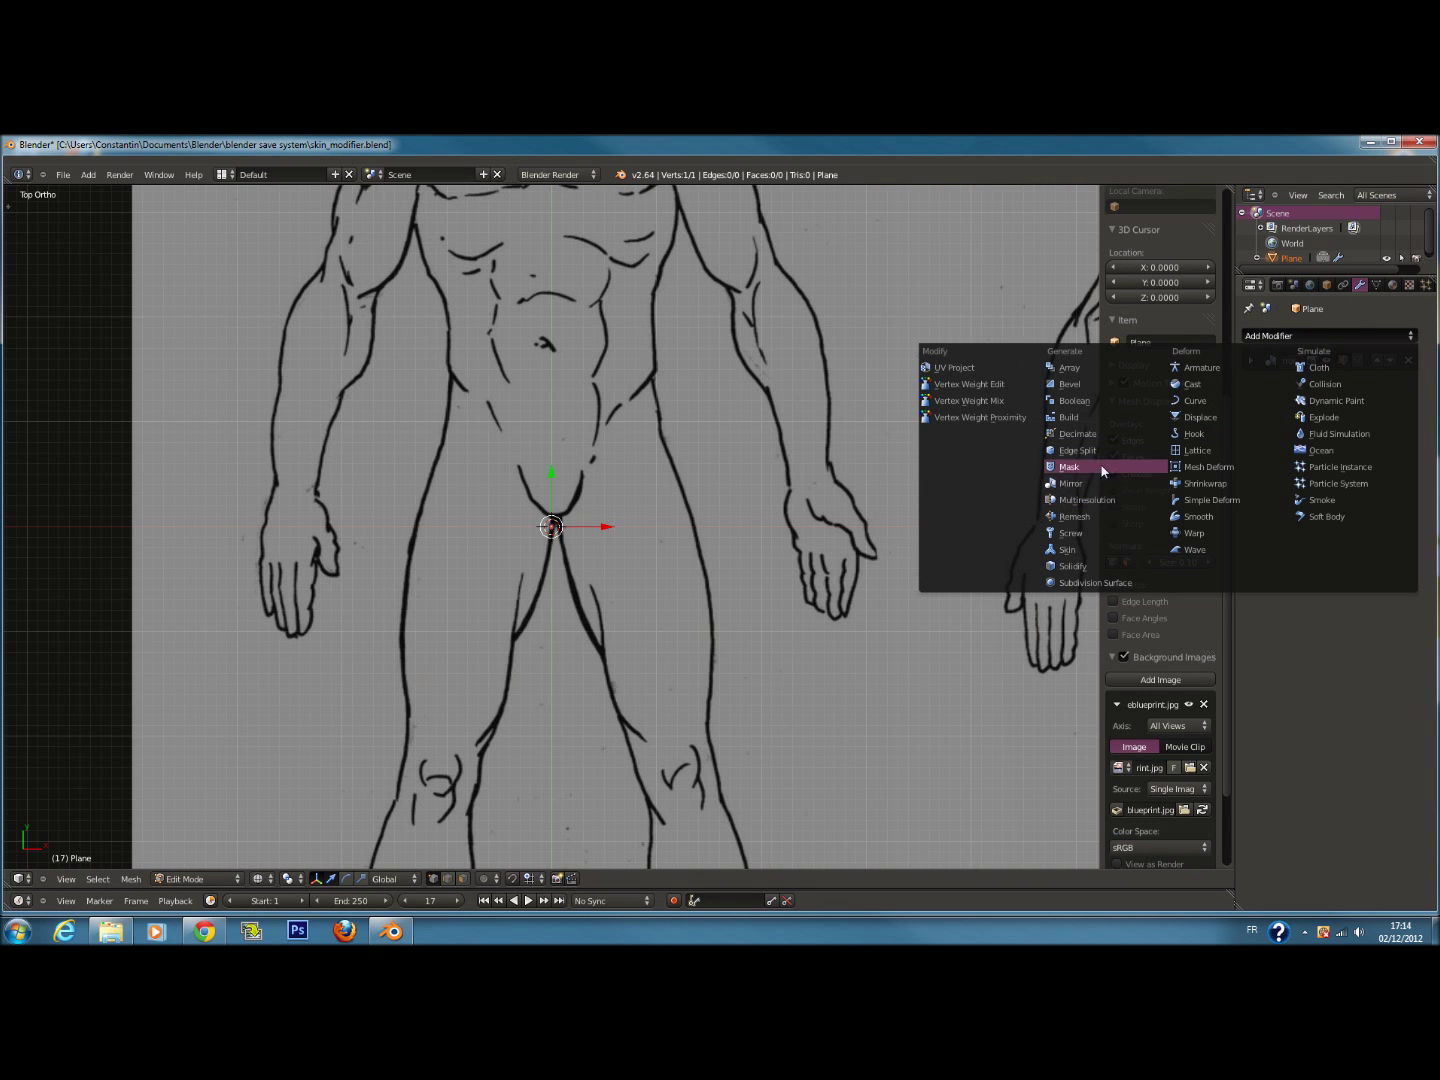
{"action": "left_click", "coordinate": [1068, 549]}
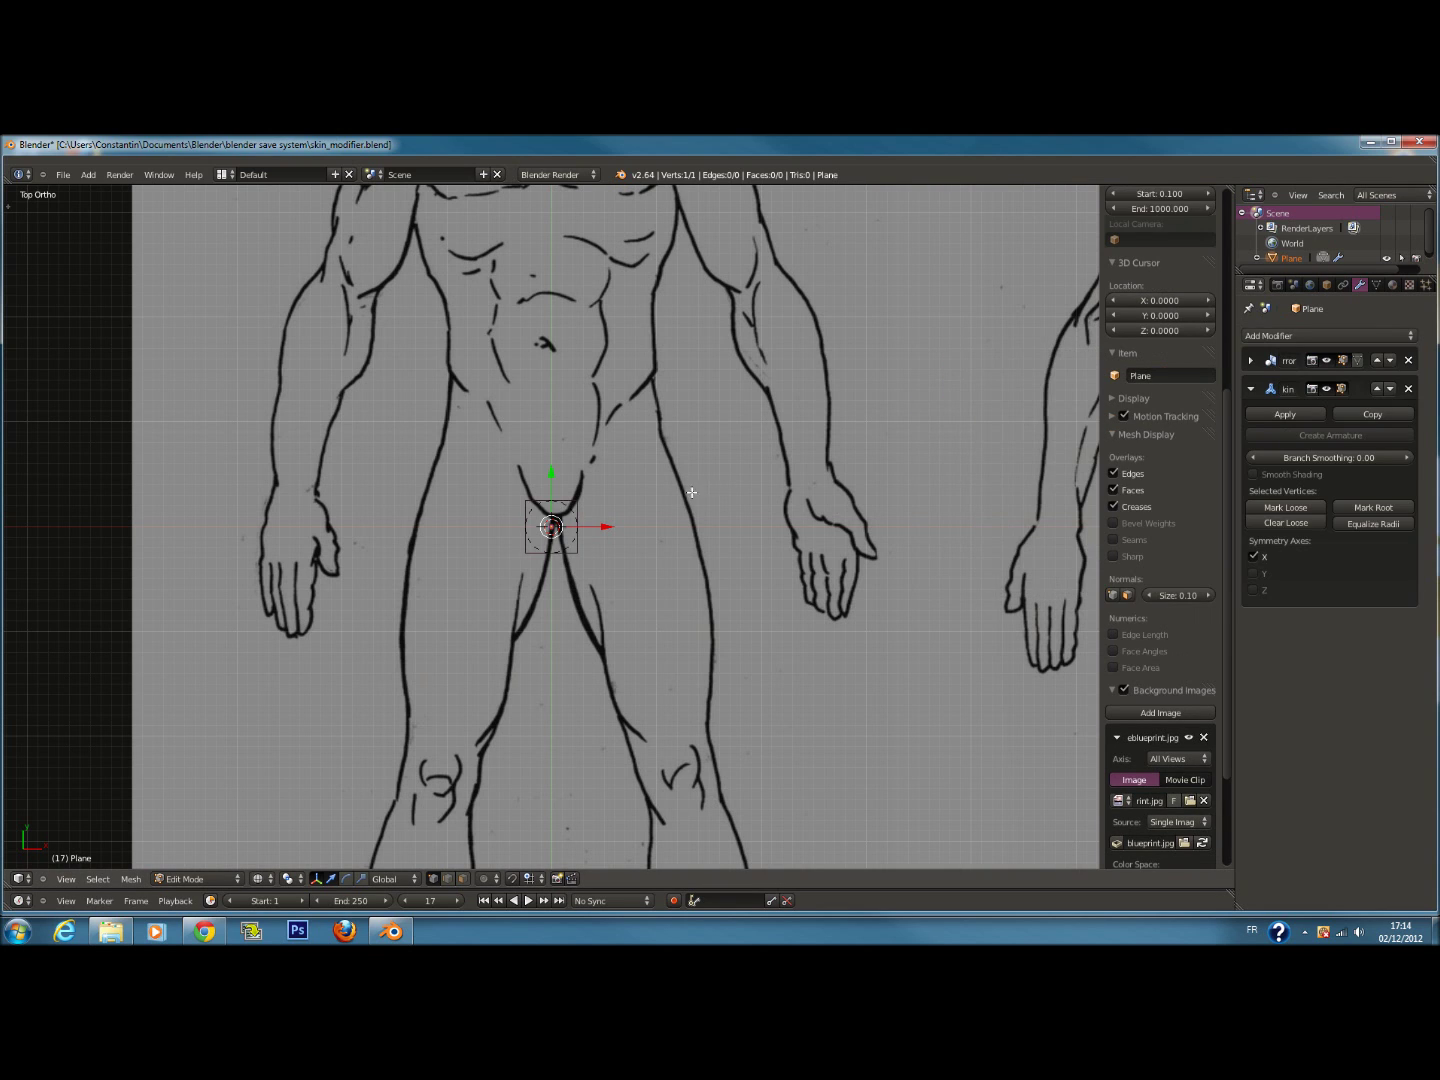
Add a Subdivision Surface modifier with view level 2 to the skinned object in Object Mode
{"action": "scroll", "coordinate": [628, 498], "scroll_direction": "up", "scroll_amount": 1}
{"action": "key", "text": "Tab"}
{"action": "scroll", "coordinate": [628, 492], "scroll_direction": "down", "scroll_amount": 1}
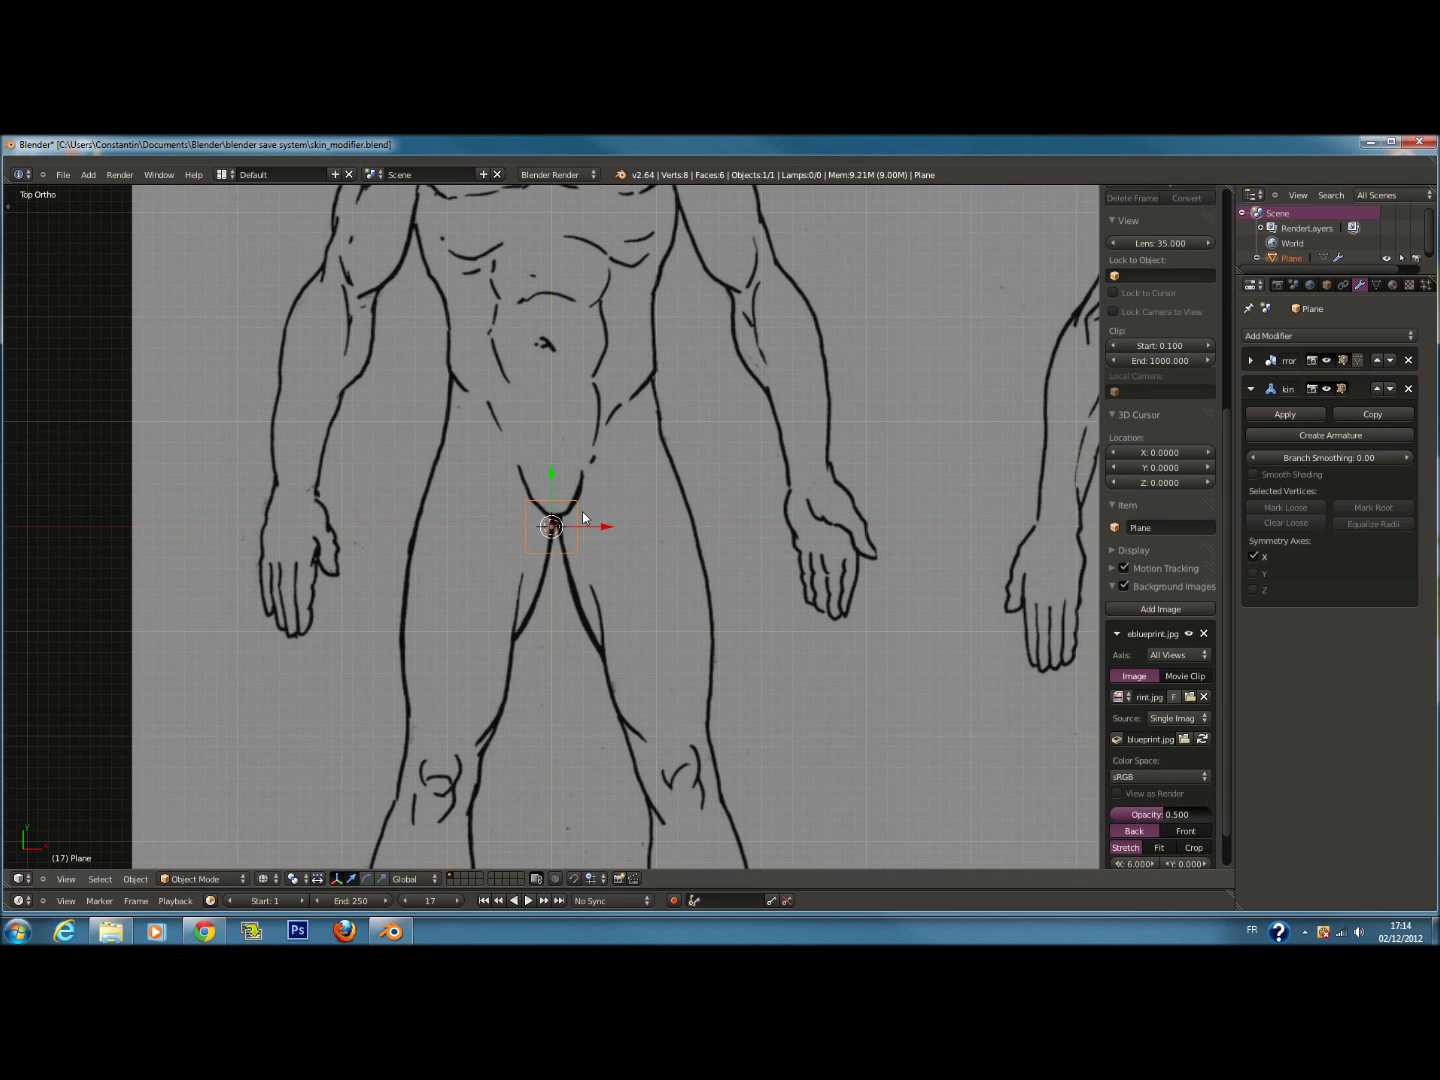
{"action": "key", "text": "z"}
{"action": "scroll", "coordinate": [601, 500], "scroll_direction": "up", "scroll_amount": 1}
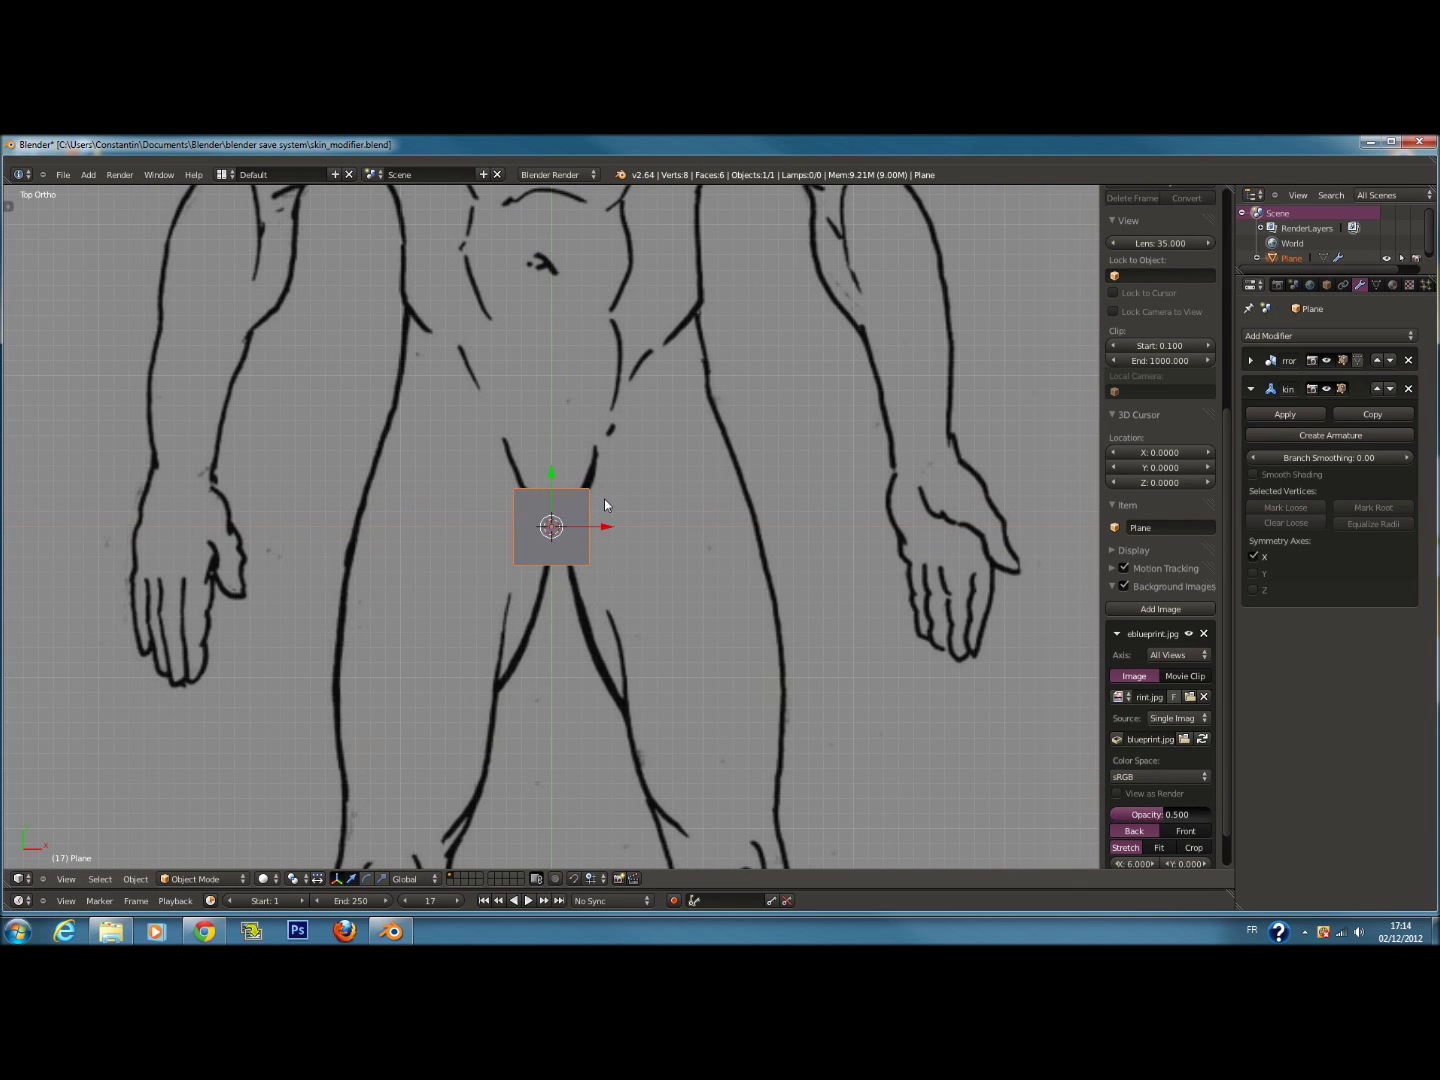
{"action": "key", "text": "ctrl+2"}
Scale the object up until its skin spans most of the hips, and return to Edit Mode in wireframe display
{"action": "scroll", "coordinate": [604, 505], "scroll_direction": "down", "scroll_amount": 3}
{"action": "key", "text": "s"}
{"action": "left_click", "coordinate": [712, 523]}
{"action": "key", "text": "Tab"}
{"action": "scroll", "coordinate": [582, 508], "scroll_direction": "up", "scroll_amount": 2, "text": "shift"}
{"action": "key", "text": "z"}
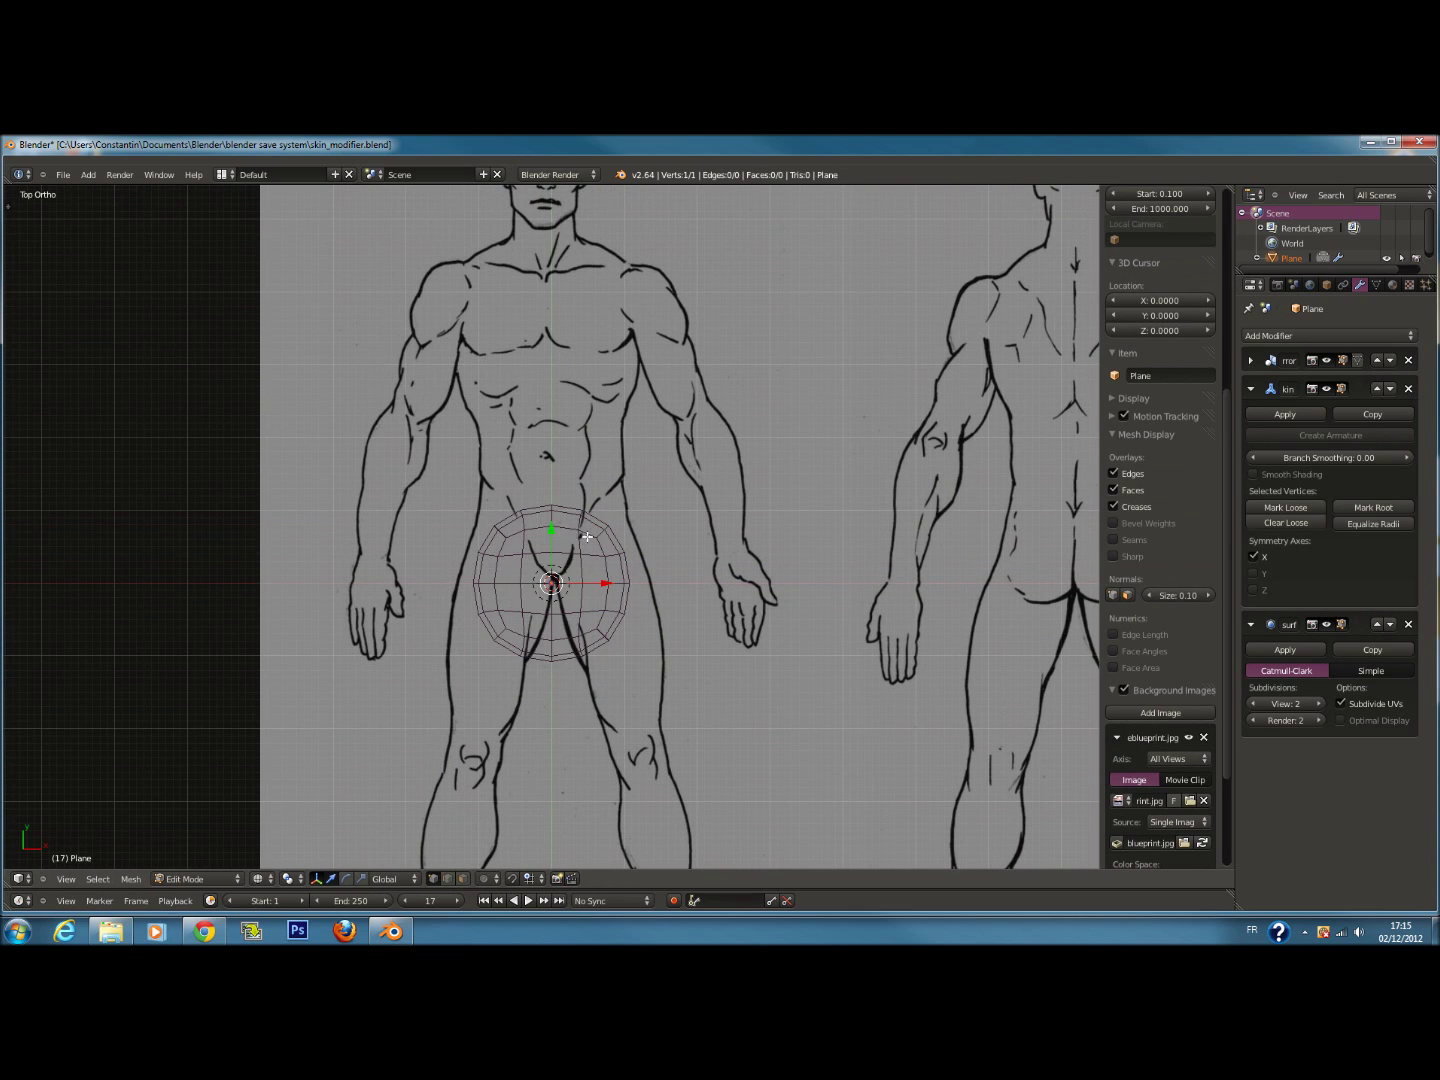
Mark the vertex as the skin root and extrude it straight up to just above the front figure's head
{"action": "left_click", "coordinate": [1378, 509]}
{"action": "scroll", "coordinate": [672, 554], "scroll_direction": "up", "scroll_amount": 3, "text": "shift"}
{"action": "key", "text": "e"}
{"action": "right_click", "coordinate": [535, 545]}
{"action": "left_click_drag", "start_coordinate": [557, 609], "coordinate": [547, 140]}
{"action": "scroll", "coordinate": [636, 352], "scroll_direction": "up", "scroll_amount": 6, "text": "shift"}
{"action": "left_click_drag", "start_coordinate": [544, 249], "coordinate": [540, 218]}
{"action": "scroll", "coordinate": [569, 291], "scroll_direction": "up", "scroll_amount": 5, "text": "shift"}
{"action": "scroll", "coordinate": [613, 444], "scroll_direction": "up", "scroll_amount": 3}
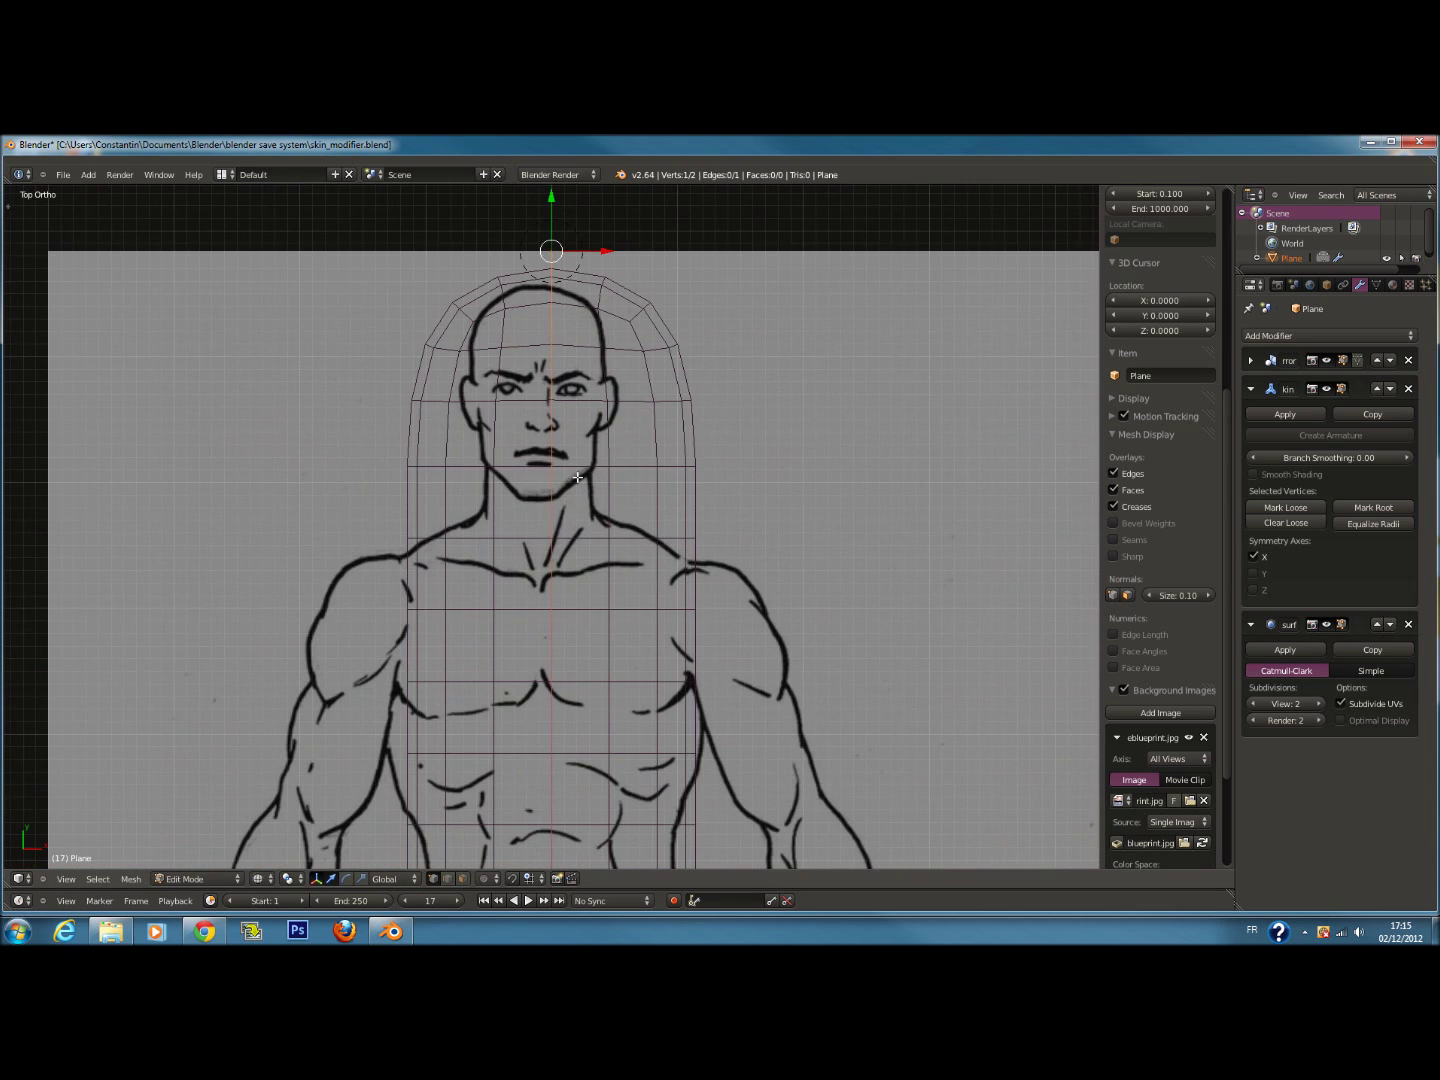
Subdivide the whole vertical spine edge twice to divide it into four segments
{"action": "scroll", "coordinate": [563, 490], "scroll_direction": "down", "scroll_amount": 4}
{"action": "key", "text": "a"}
{"action": "key", "text": "w"}
{"action": "left_click", "coordinate": [587, 550]}
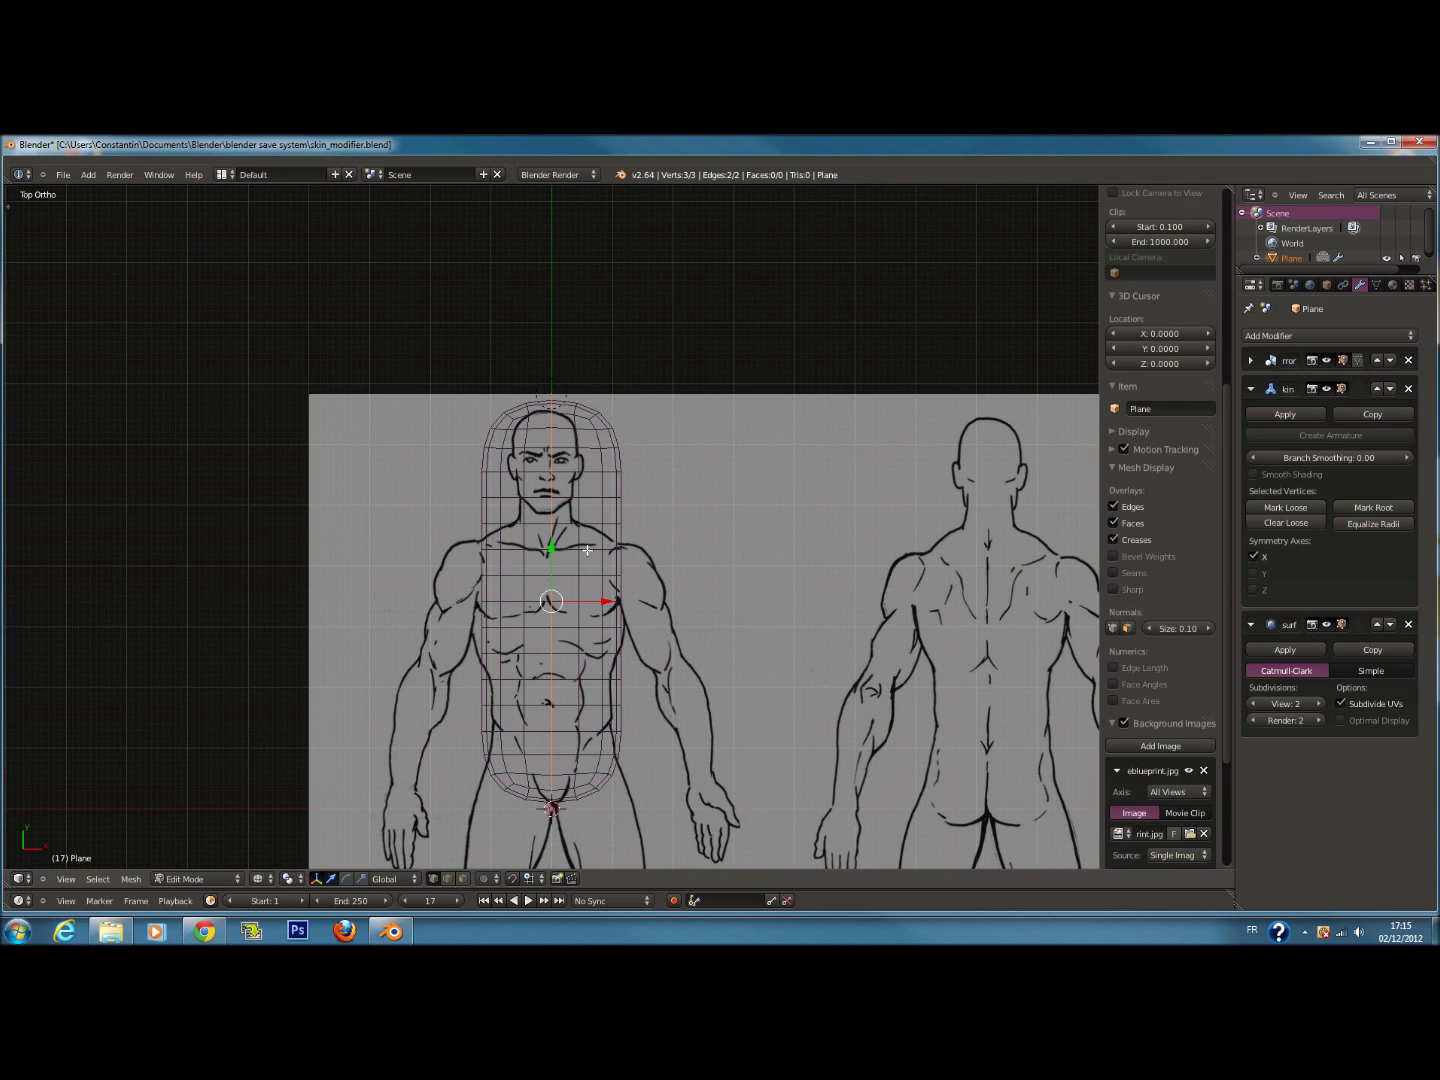
{"action": "key", "text": "w"}
{"action": "left_click", "coordinate": [579, 531]}
Shrink the skin of the spine vertex at the front figure's mouth and lower the vertex onto the neck
{"action": "scroll", "coordinate": [588, 505], "scroll_direction": "up", "scroll_amount": 3}
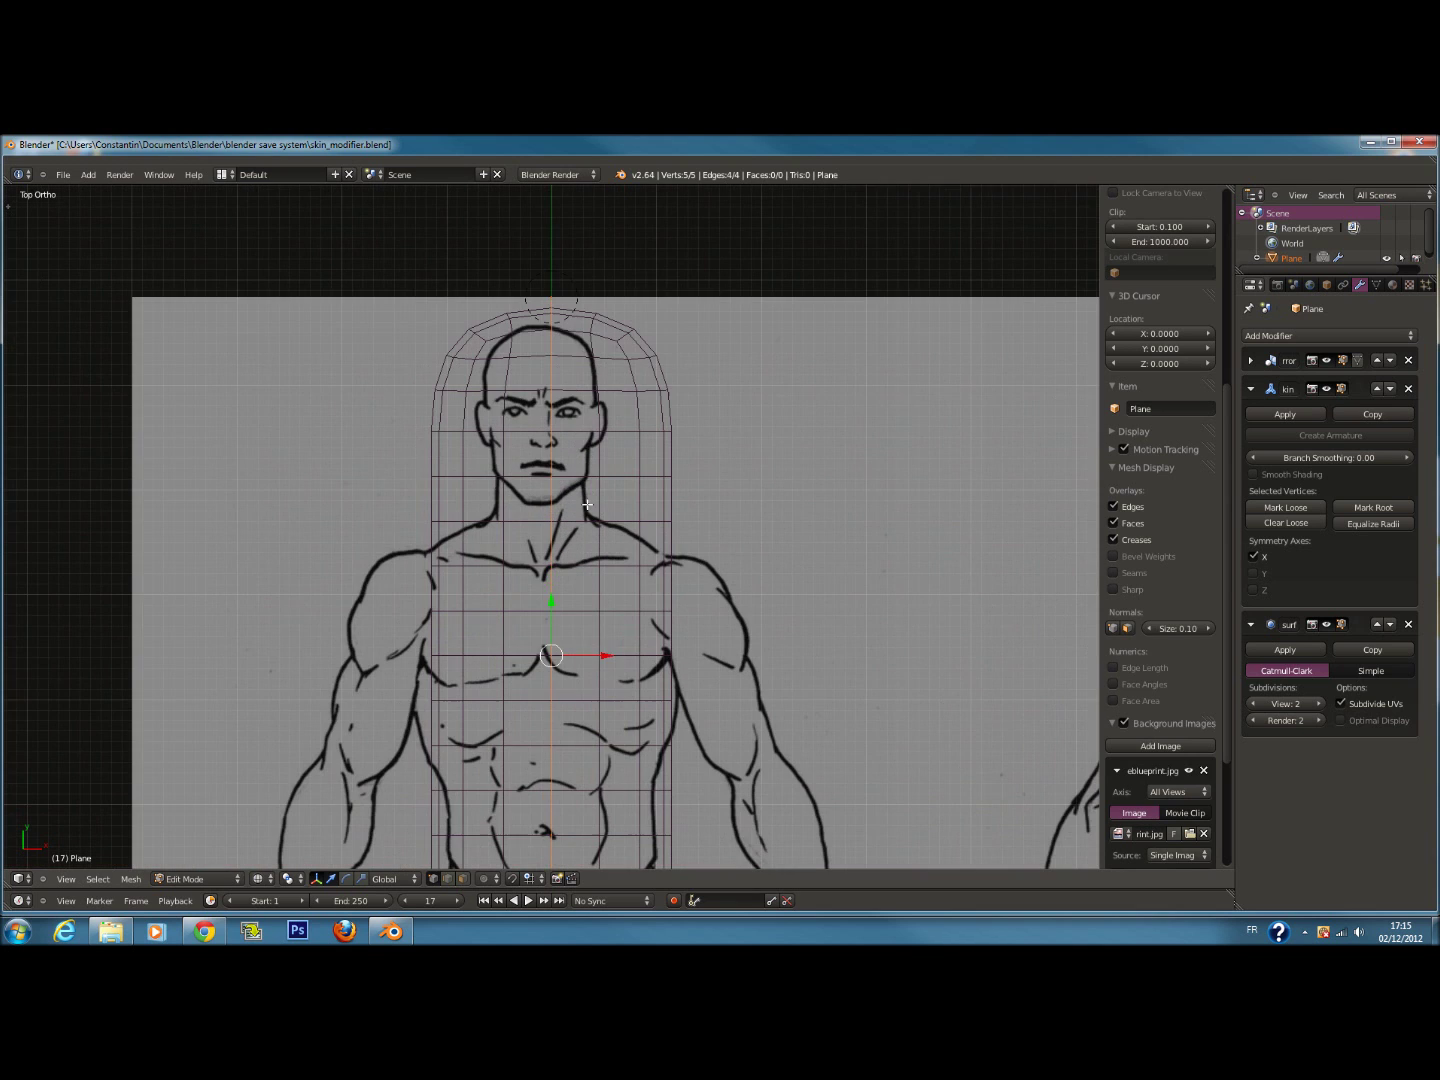
{"action": "key", "text": "a"}
{"action": "right_click", "coordinate": [559, 459]}
{"action": "scroll", "coordinate": [572, 453], "scroll_direction": "up", "scroll_amount": 5, "text": "shift"}
{"action": "scroll", "coordinate": [678, 548], "scroll_direction": "up", "scroll_amount": 3}
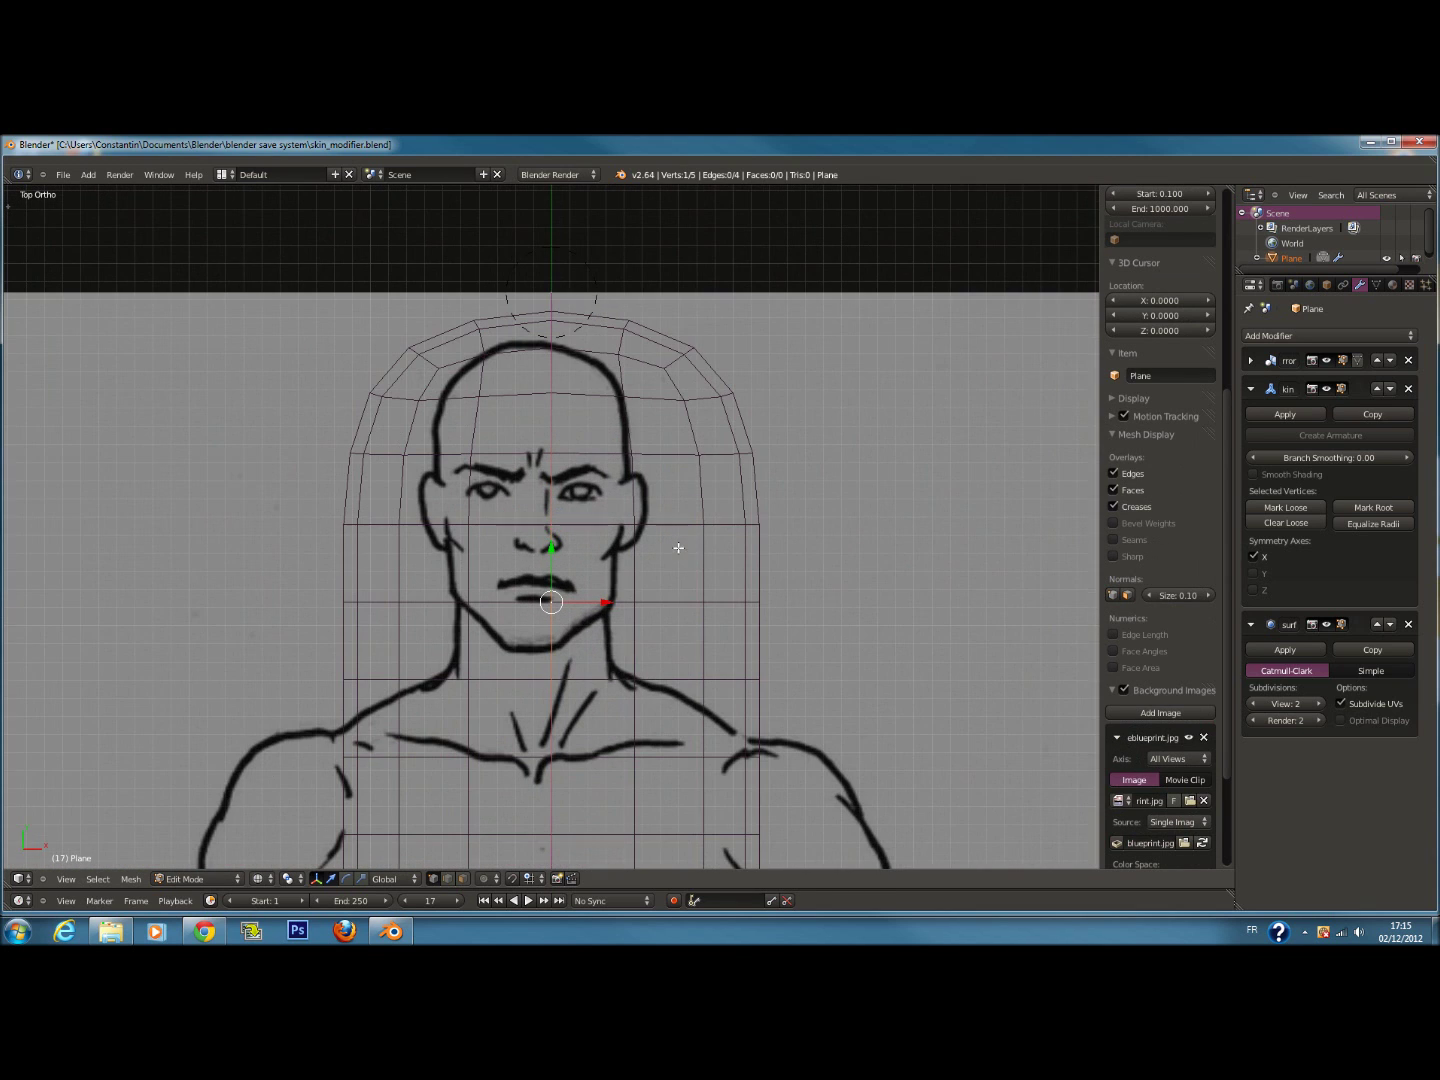
{"action": "scroll", "coordinate": [774, 526], "scroll_direction": "down", "scroll_amount": 1}
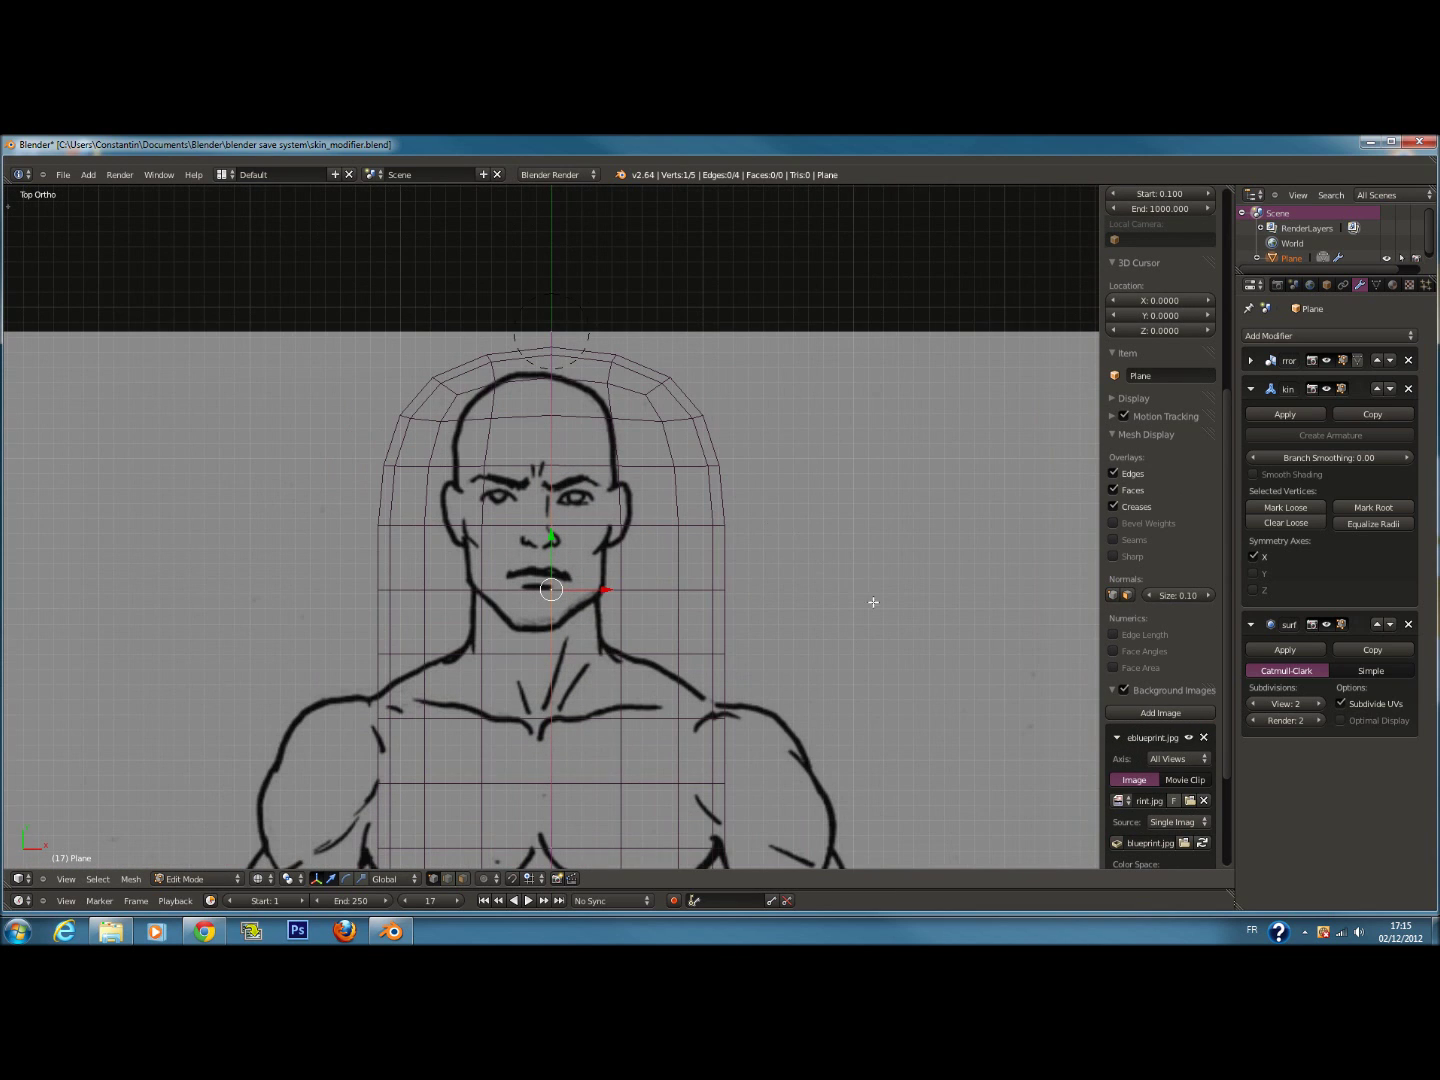
{"action": "scroll", "coordinate": [926, 620], "scroll_direction": "down", "scroll_amount": 1}
{"action": "key", "text": "n"}
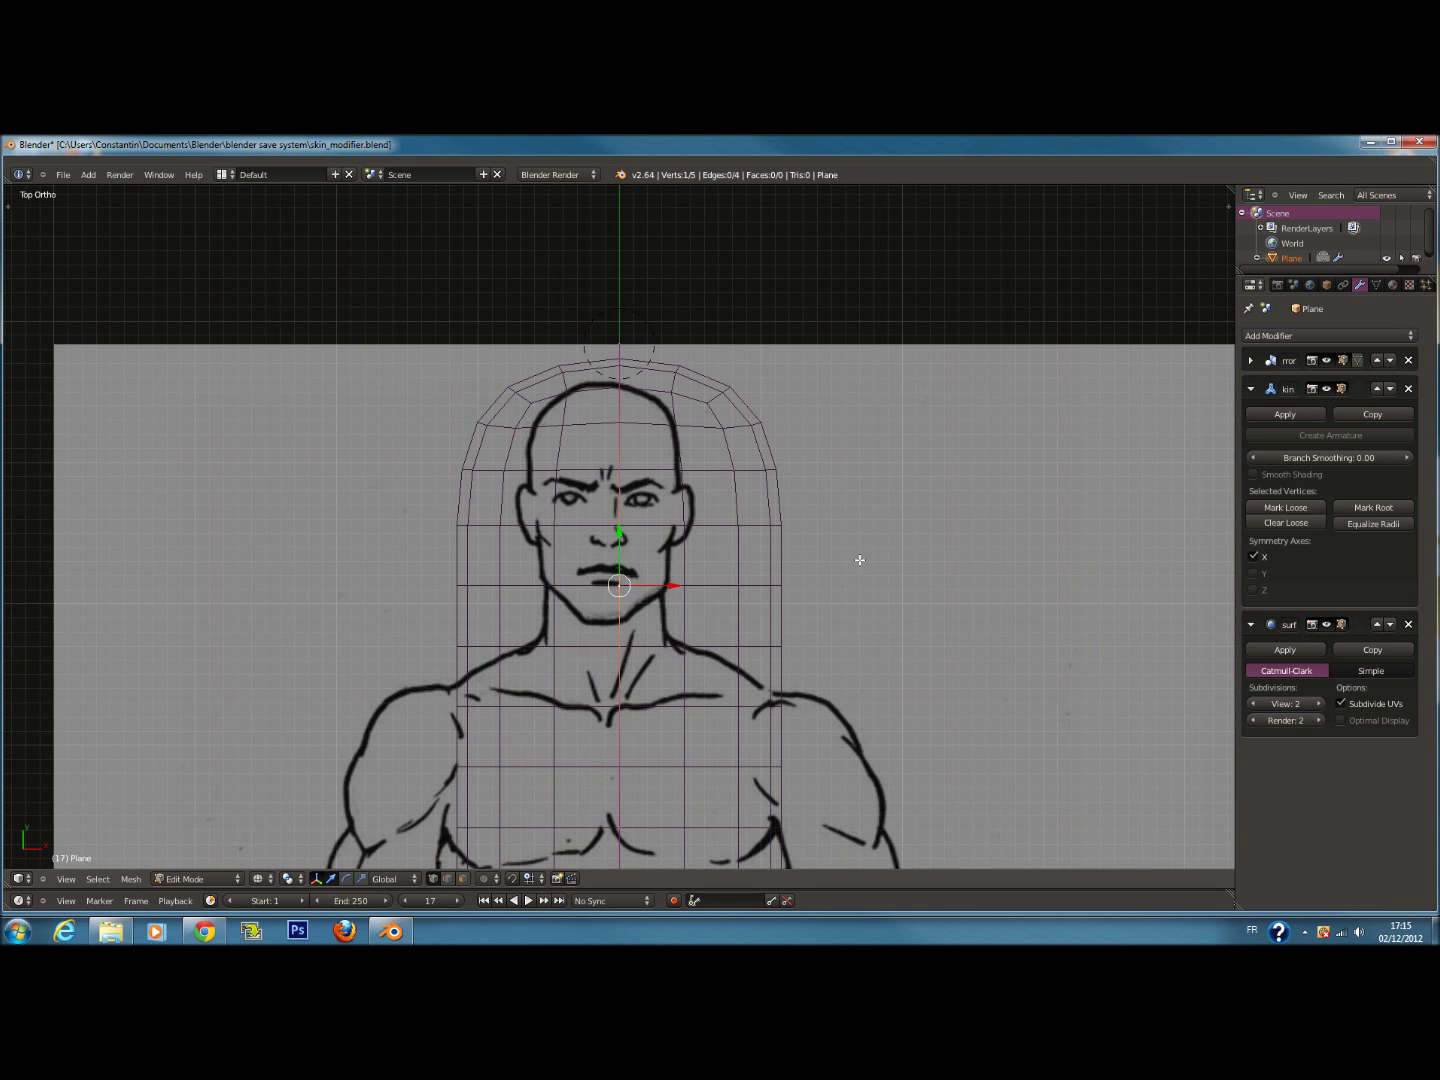
{"action": "key", "text": "ctrl+a"}
{"action": "left_click", "coordinate": [625, 538]}
{"action": "left_click_drag", "start_coordinate": [621, 531], "coordinate": [619, 575]}
{"action": "key", "text": "ctrl+a"}
{"action": "left_click", "coordinate": [752, 640]}
Subdivide the edge between the neck and top vertices and scale the new vertex's skin to fit the head
{"action": "right_click", "coordinate": [610, 381], "text": "shift"}
{"action": "key", "text": "w"}
{"action": "left_click", "coordinate": [694, 443]}
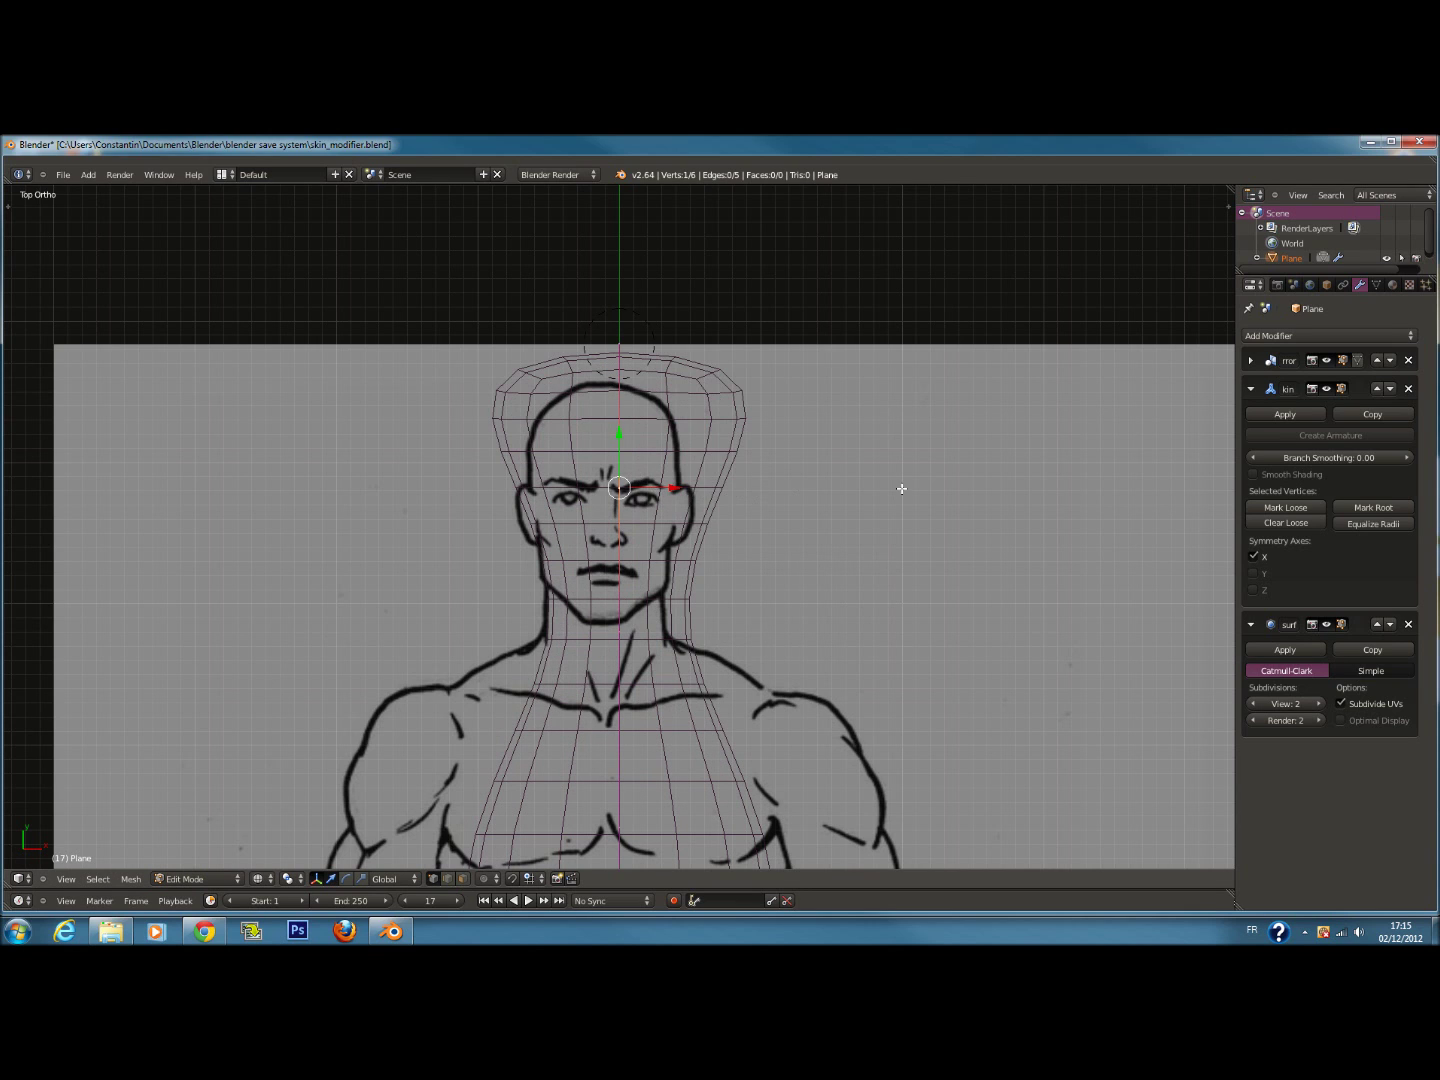
{"action": "key", "text": "ctrl+a"}
{"action": "left_click", "coordinate": [775, 489]}
{"action": "key", "text": "ctrl+a"}
{"action": "left_click", "coordinate": [890, 489]}
Shrink the skin of the topmost vertex to round off the top of the head
{"action": "right_click", "coordinate": [660, 353]}
{"action": "key", "text": "ctrl+a"}
{"action": "left_click", "coordinate": [678, 384]}
Check the head in solid shading, return to wireframe and save over skin_modifier.blend from Object Mode
{"action": "key", "text": "z"}
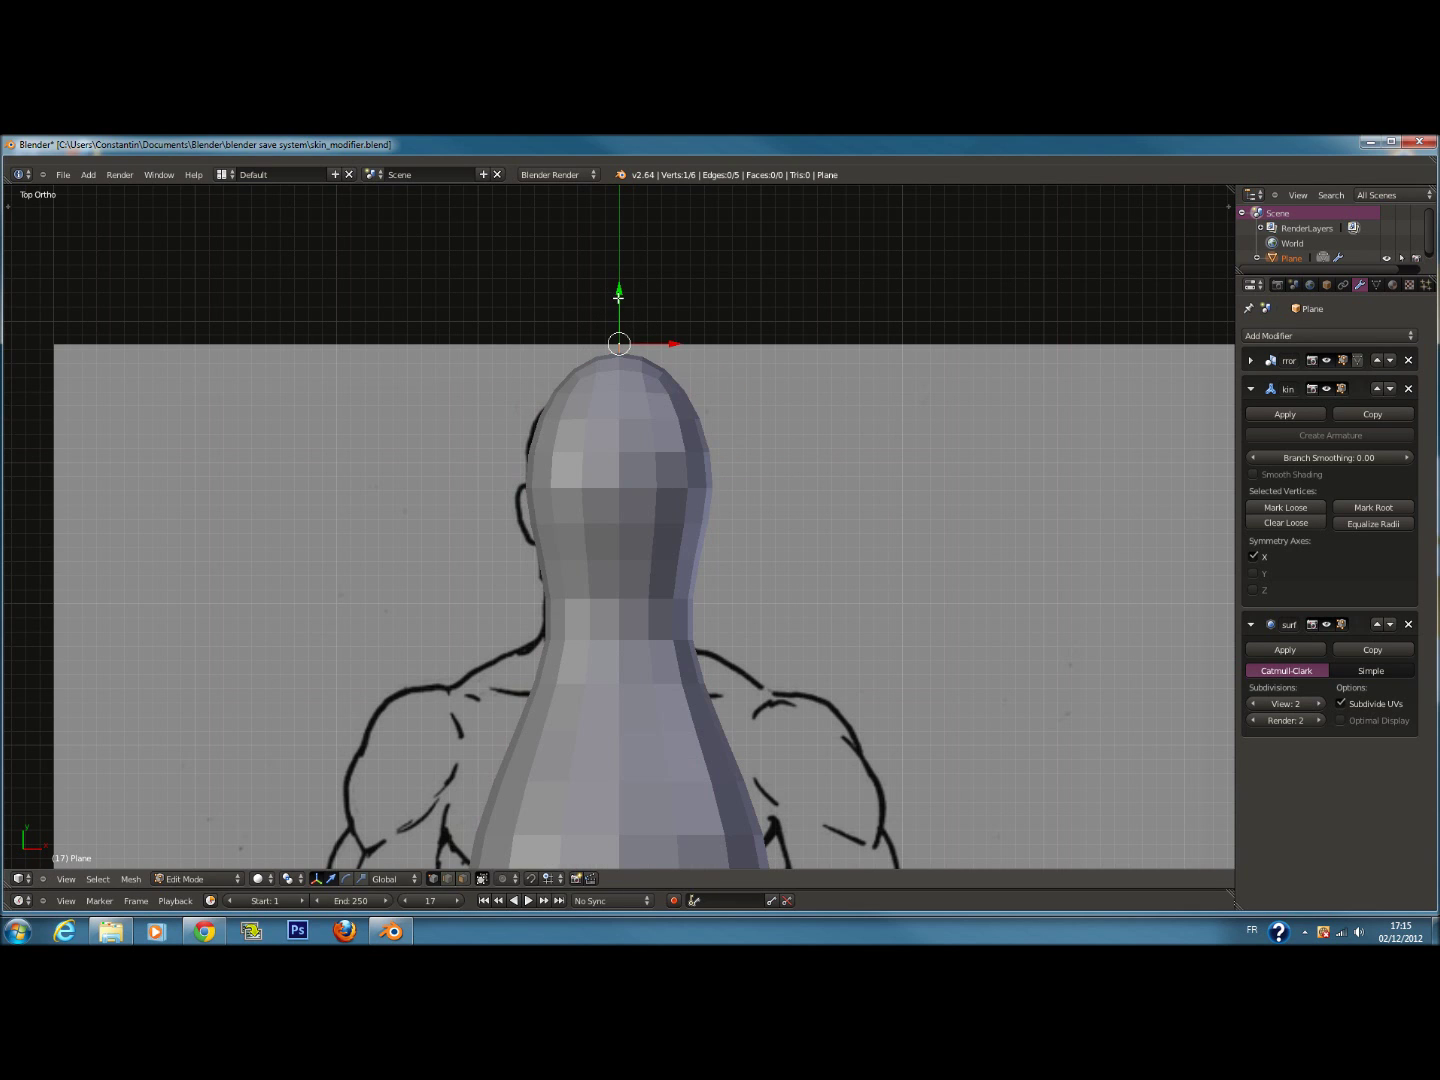
{"action": "key", "text": "z"}
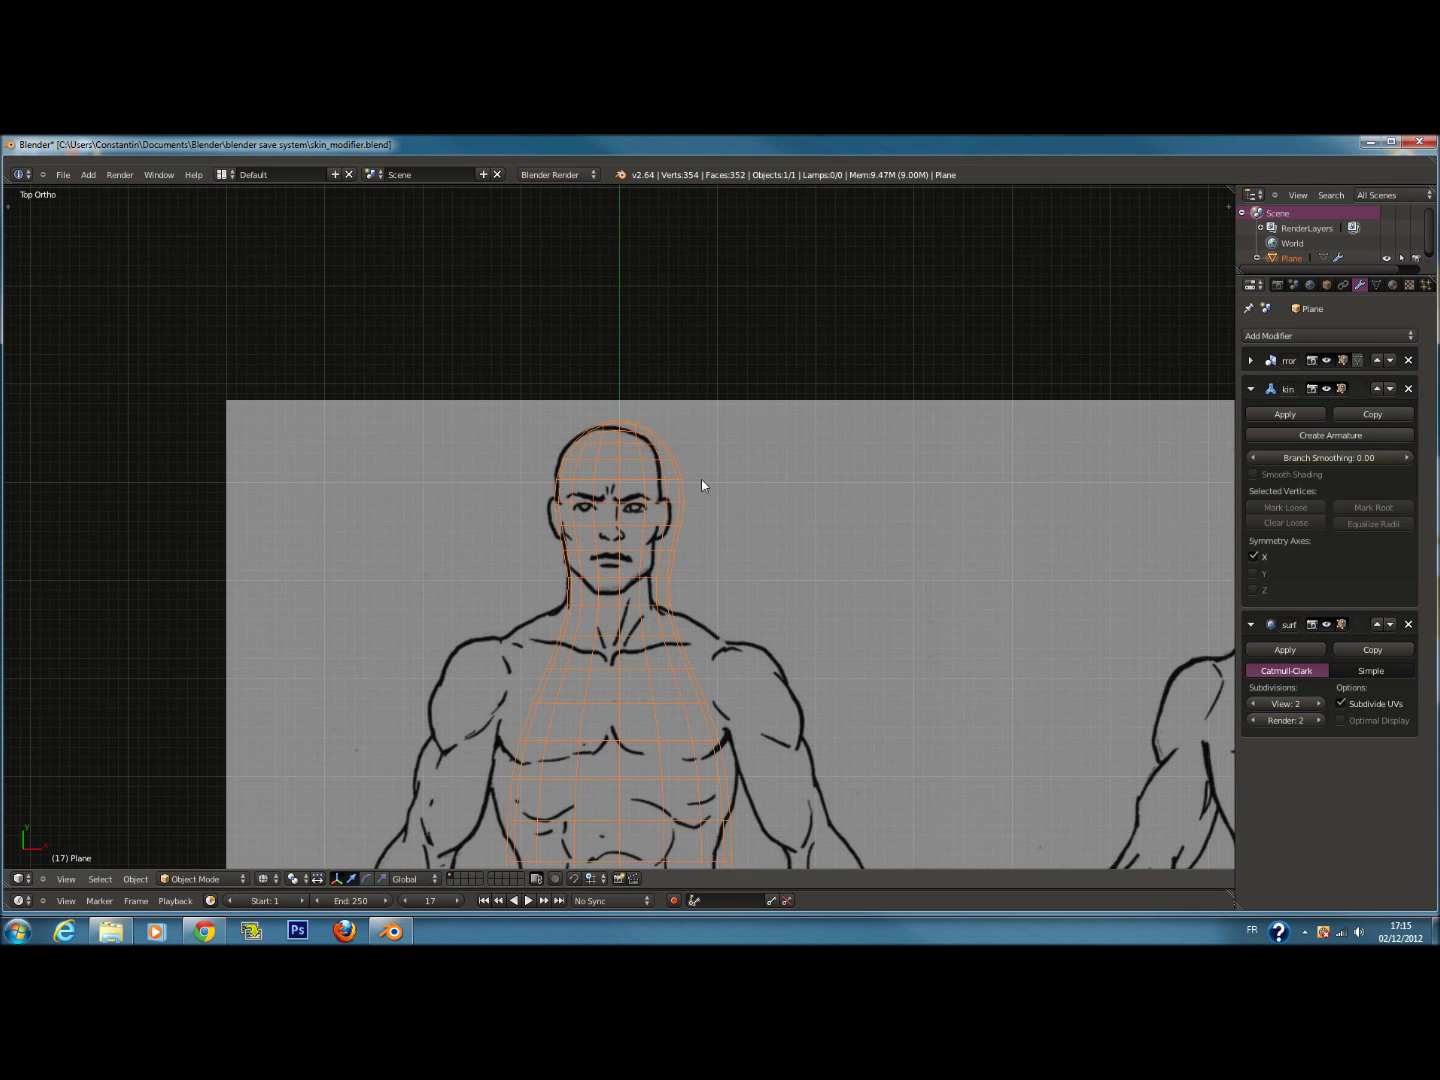
{"action": "key", "text": "ctrl+s"}
{"action": "left_click", "coordinate": [700, 496]}
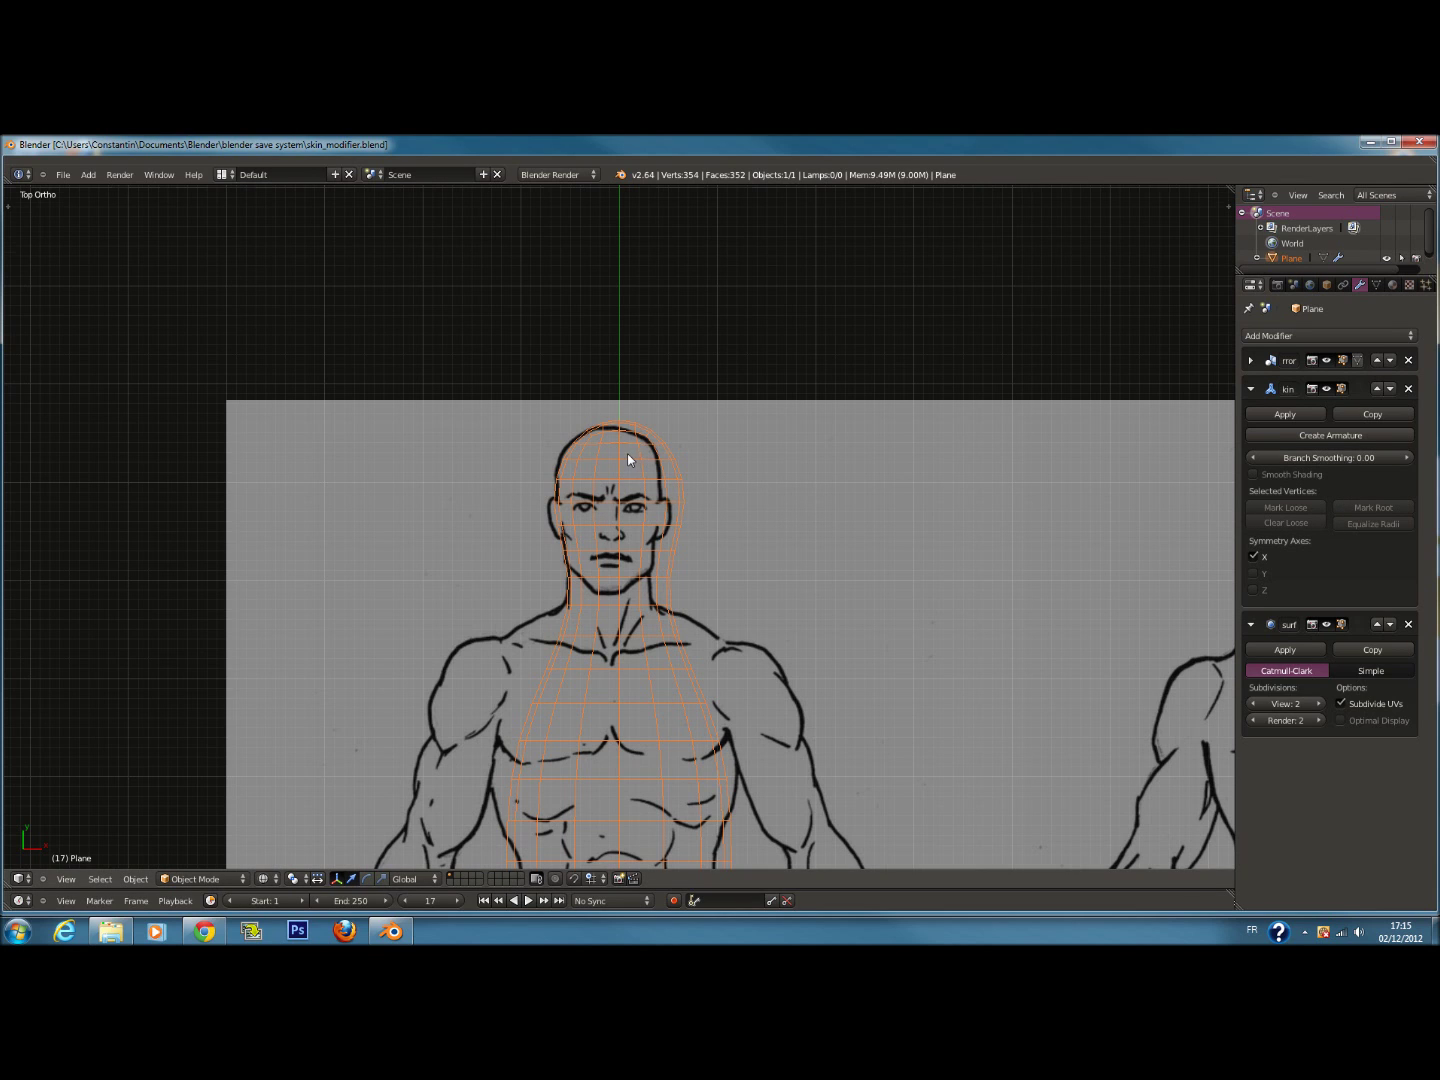
Try a Branch Smoothing of 0.01 on the Skin modifier
{"action": "scroll", "coordinate": [627, 459], "scroll_direction": "down", "scroll_amount": 5, "text": "shift"}
{"action": "left_click", "coordinate": [1409, 458]}
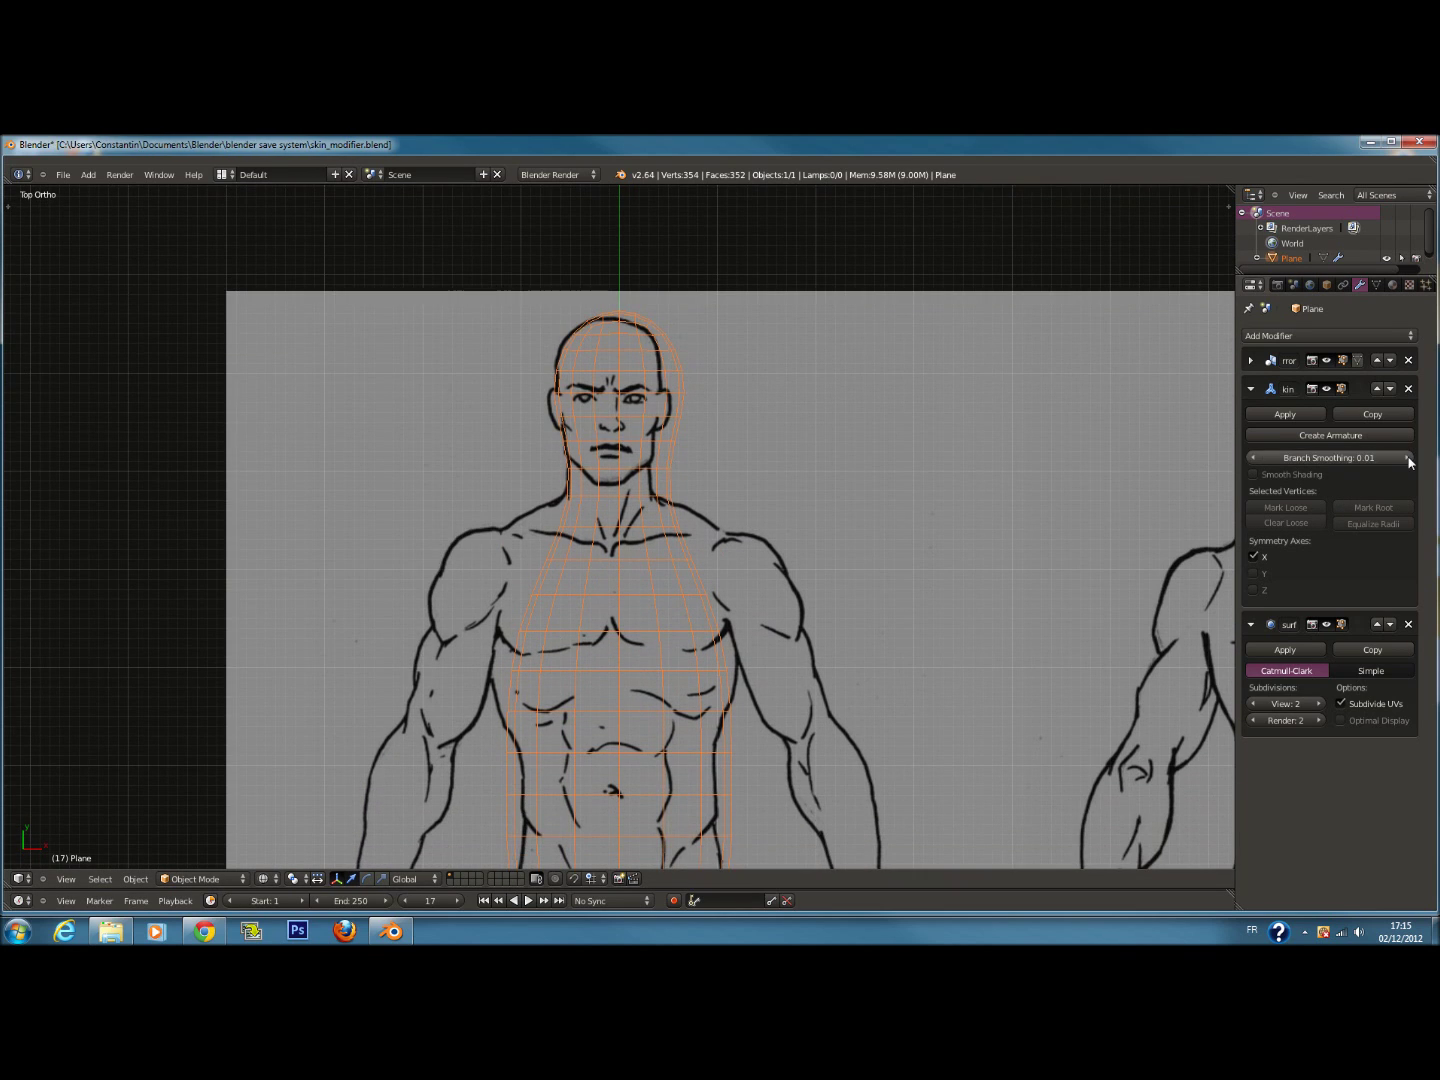
Return to Edit Mode and reduce the skin size of the chest vertex
{"action": "key", "text": "Tab"}
{"action": "scroll", "coordinate": [630, 432], "scroll_direction": "up", "scroll_amount": 2}
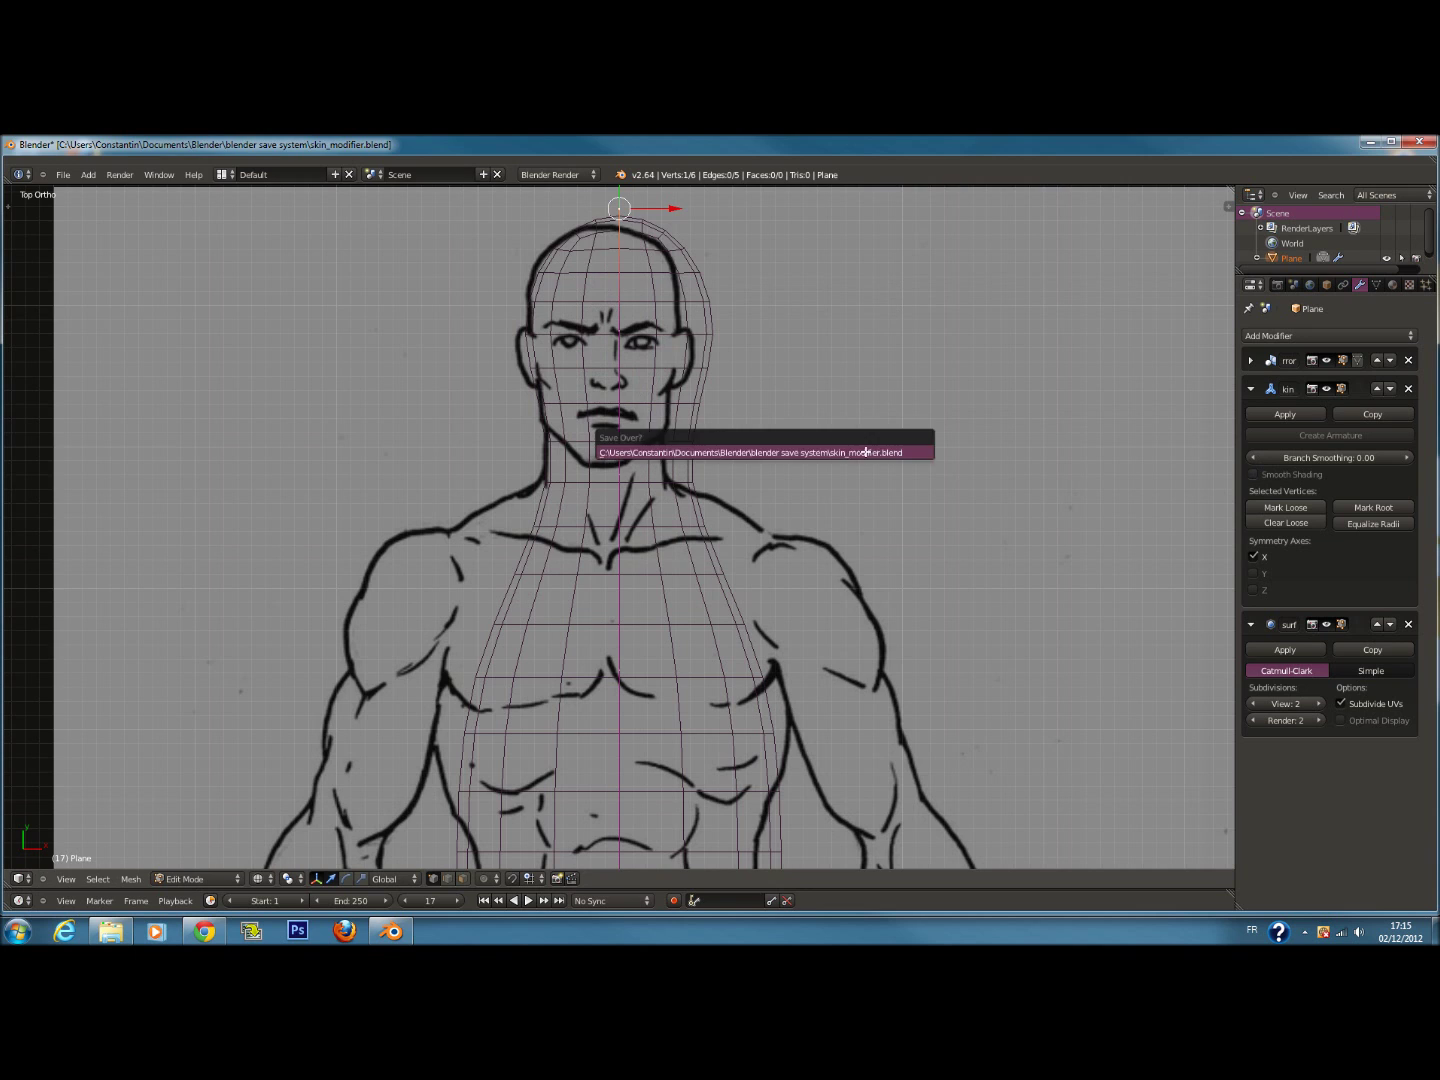
{"action": "scroll", "coordinate": [619, 757], "scroll_direction": "down", "scroll_amount": 3}
{"action": "key", "text": "a"}
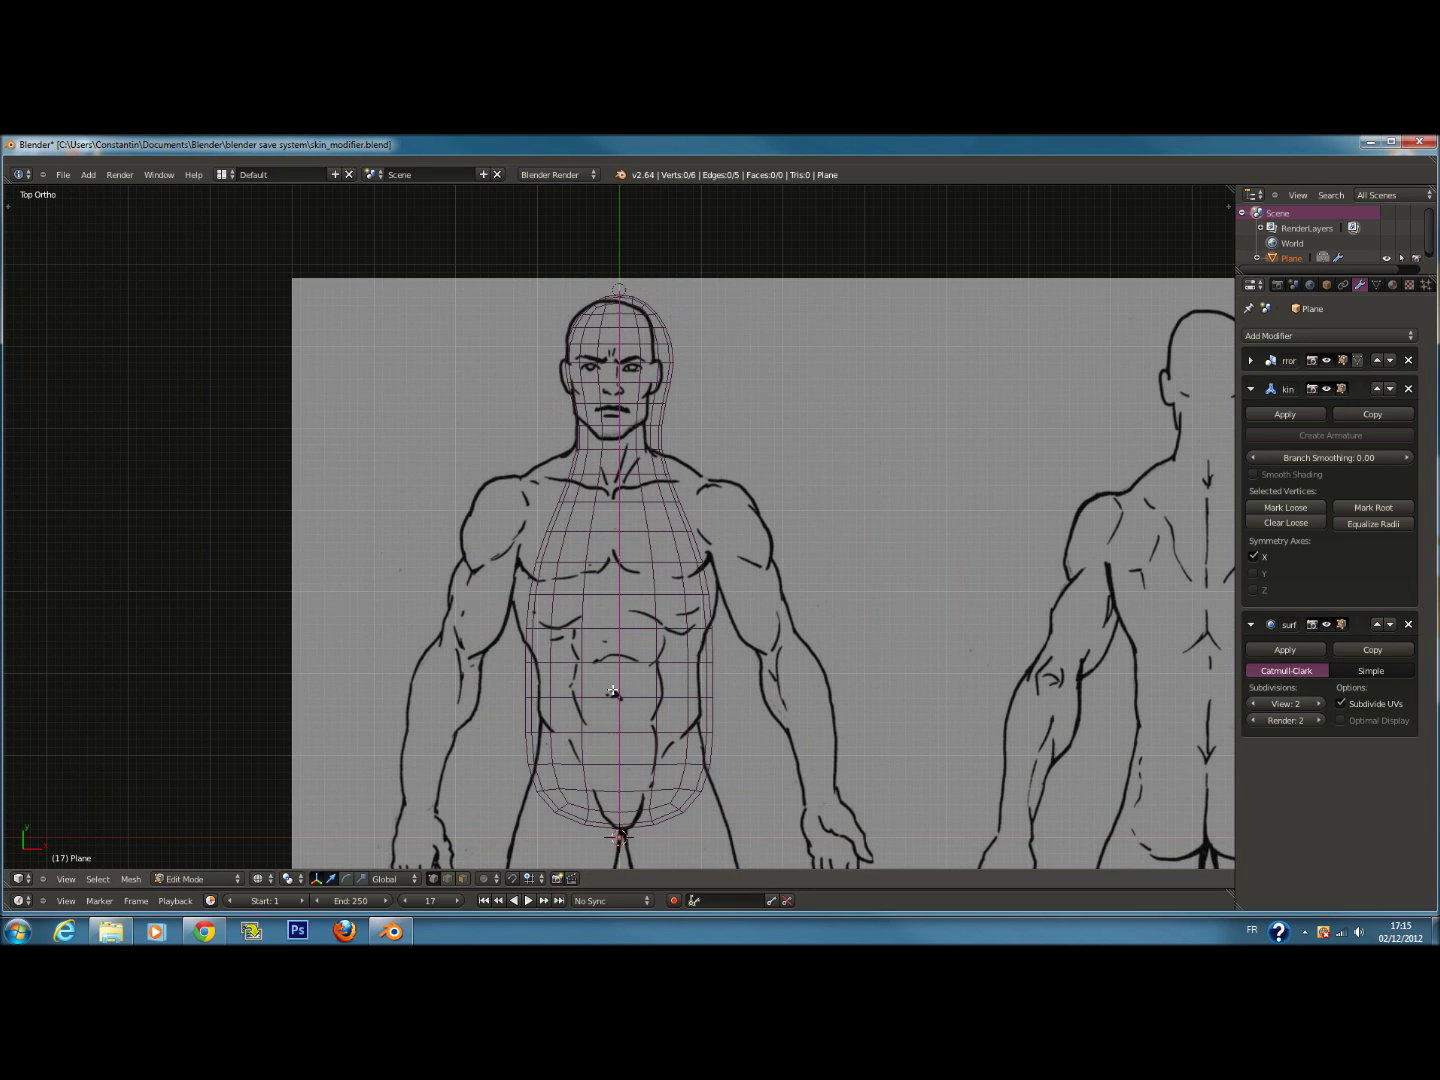
{"action": "key", "text": "ctrl+a"}
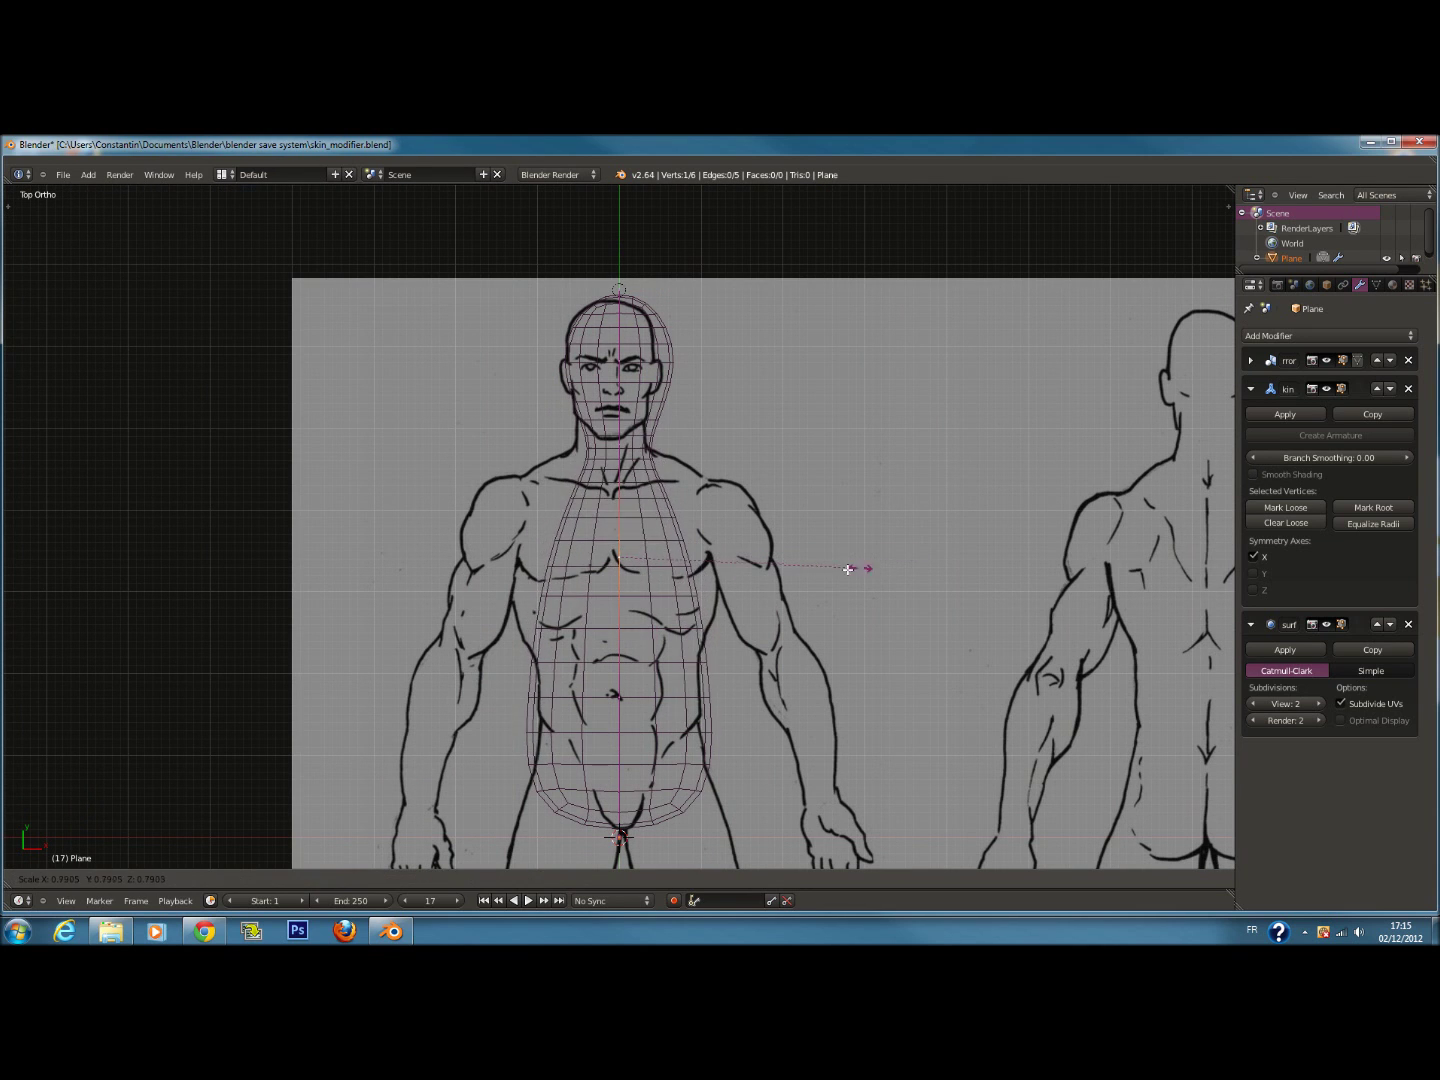
{"action": "left_click", "coordinate": [836, 572]}
Shrink the root vertex's skin at the crotch and scale the navel vertex's skin to fit the waist
{"action": "right_click", "coordinate": [619, 837]}
{"action": "key", "text": "ctrl+a"}
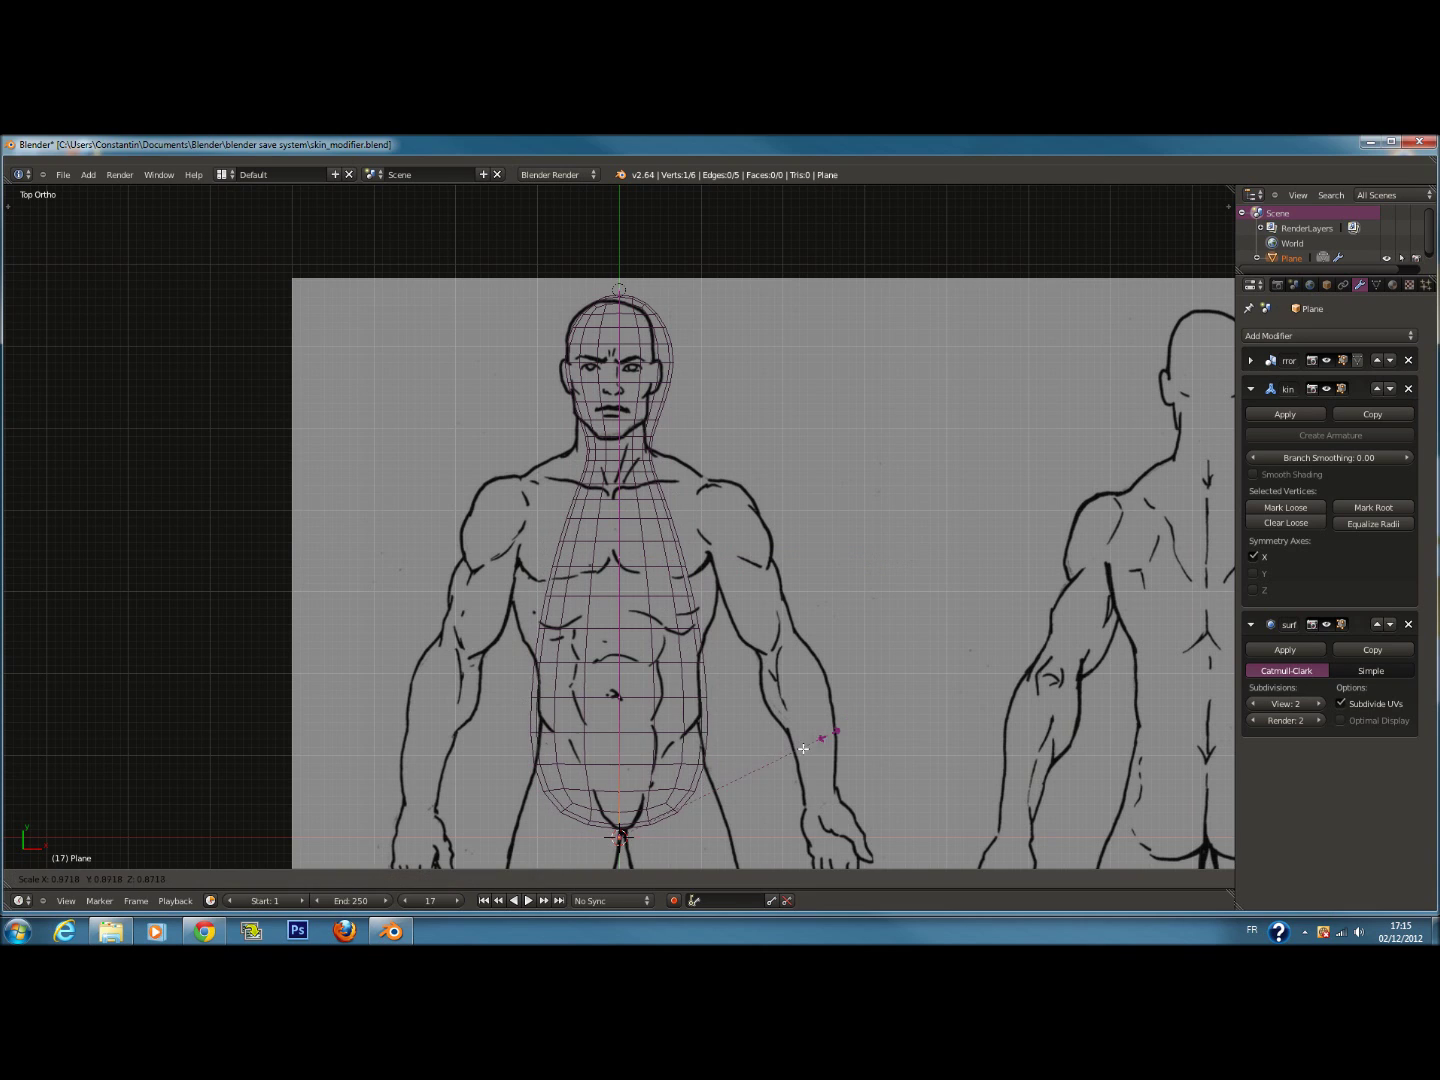
{"action": "left_click", "coordinate": [640, 840]}
{"action": "right_click", "coordinate": [616, 690]}
{"action": "key", "text": "ctrl+a"}
{"action": "left_click", "coordinate": [842, 668]}
Enlarge the chest vertex's skin to the torso width and move the vertex up about 0.39 along Y
{"action": "right_click", "coordinate": [610, 562]}
{"action": "key", "text": "ctrl+a"}
{"action": "left_click", "coordinate": [758, 546]}
{"action": "key", "text": "g"}
{"action": "key", "text": "y"}
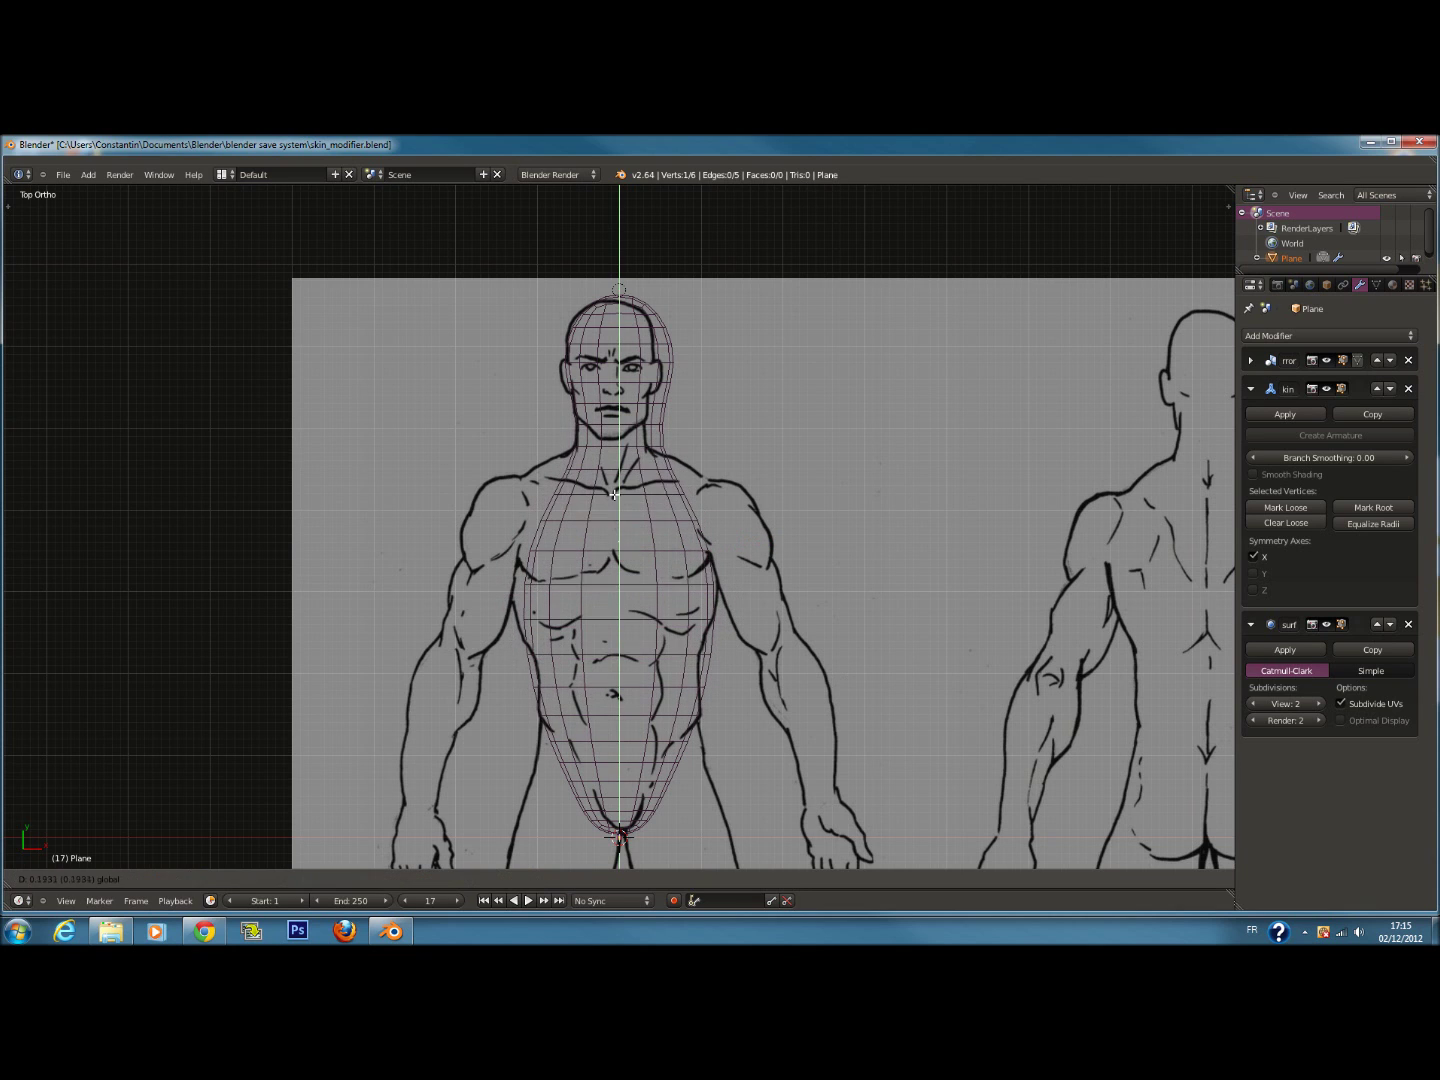
{"action": "left_click", "coordinate": [614, 496]}
Extrude an arm vertex from the chest vertex, shrink its skin and place it at the outer shoulder
{"action": "scroll", "coordinate": [697, 523], "scroll_direction": "up", "scroll_amount": 1}
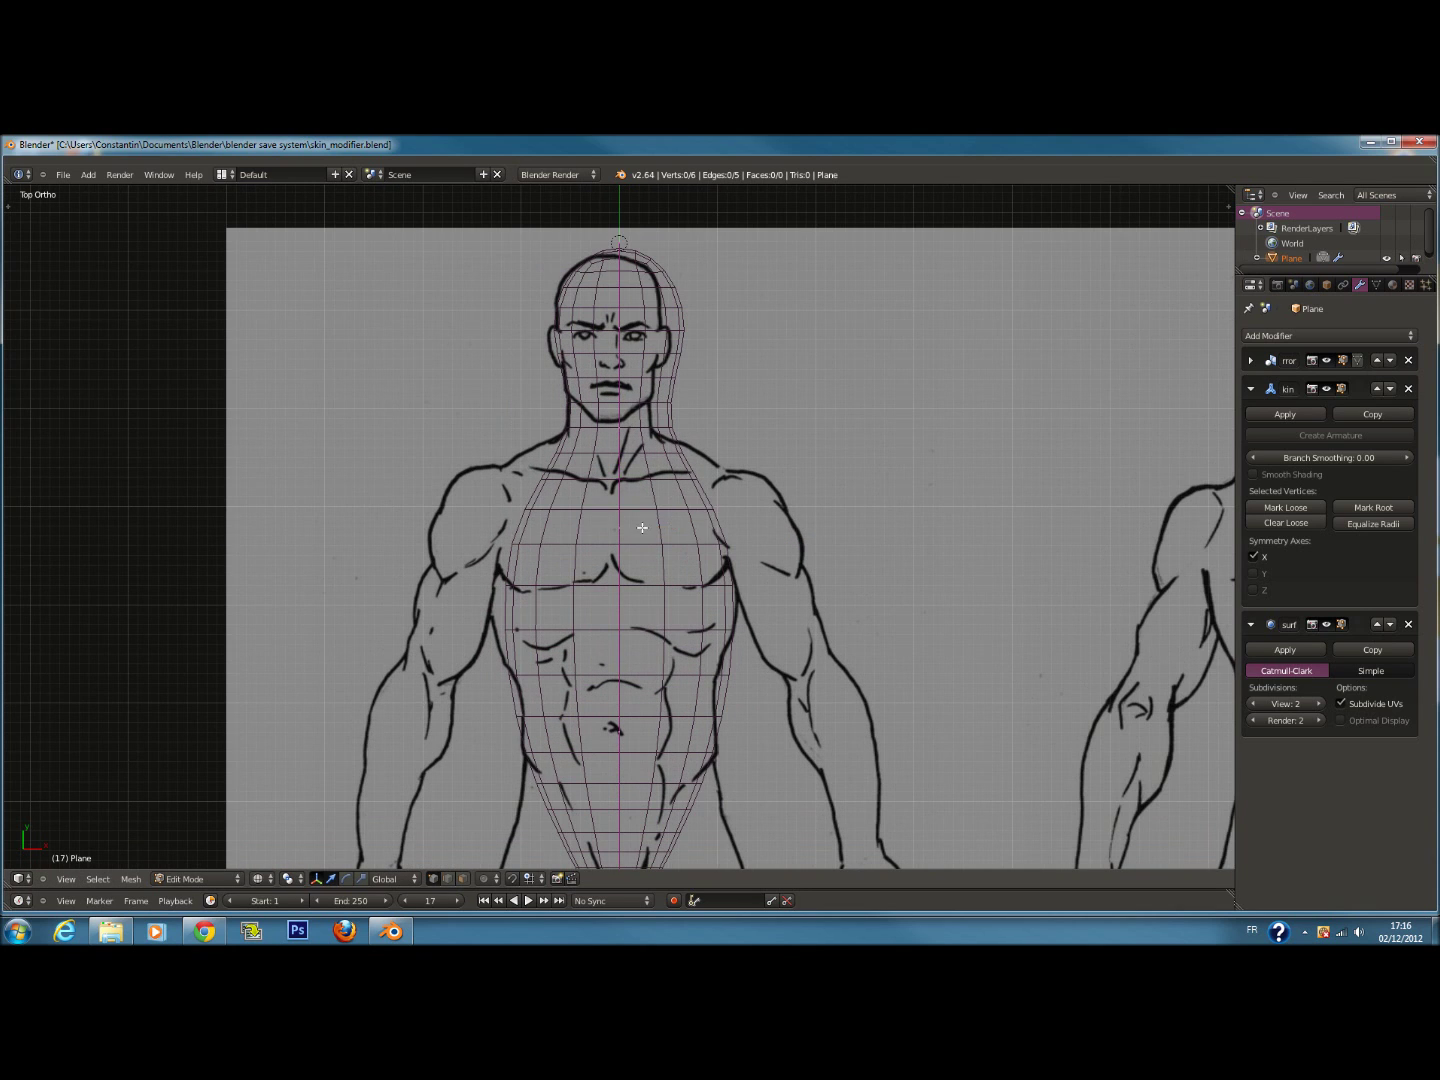
{"action": "key", "text": "e"}
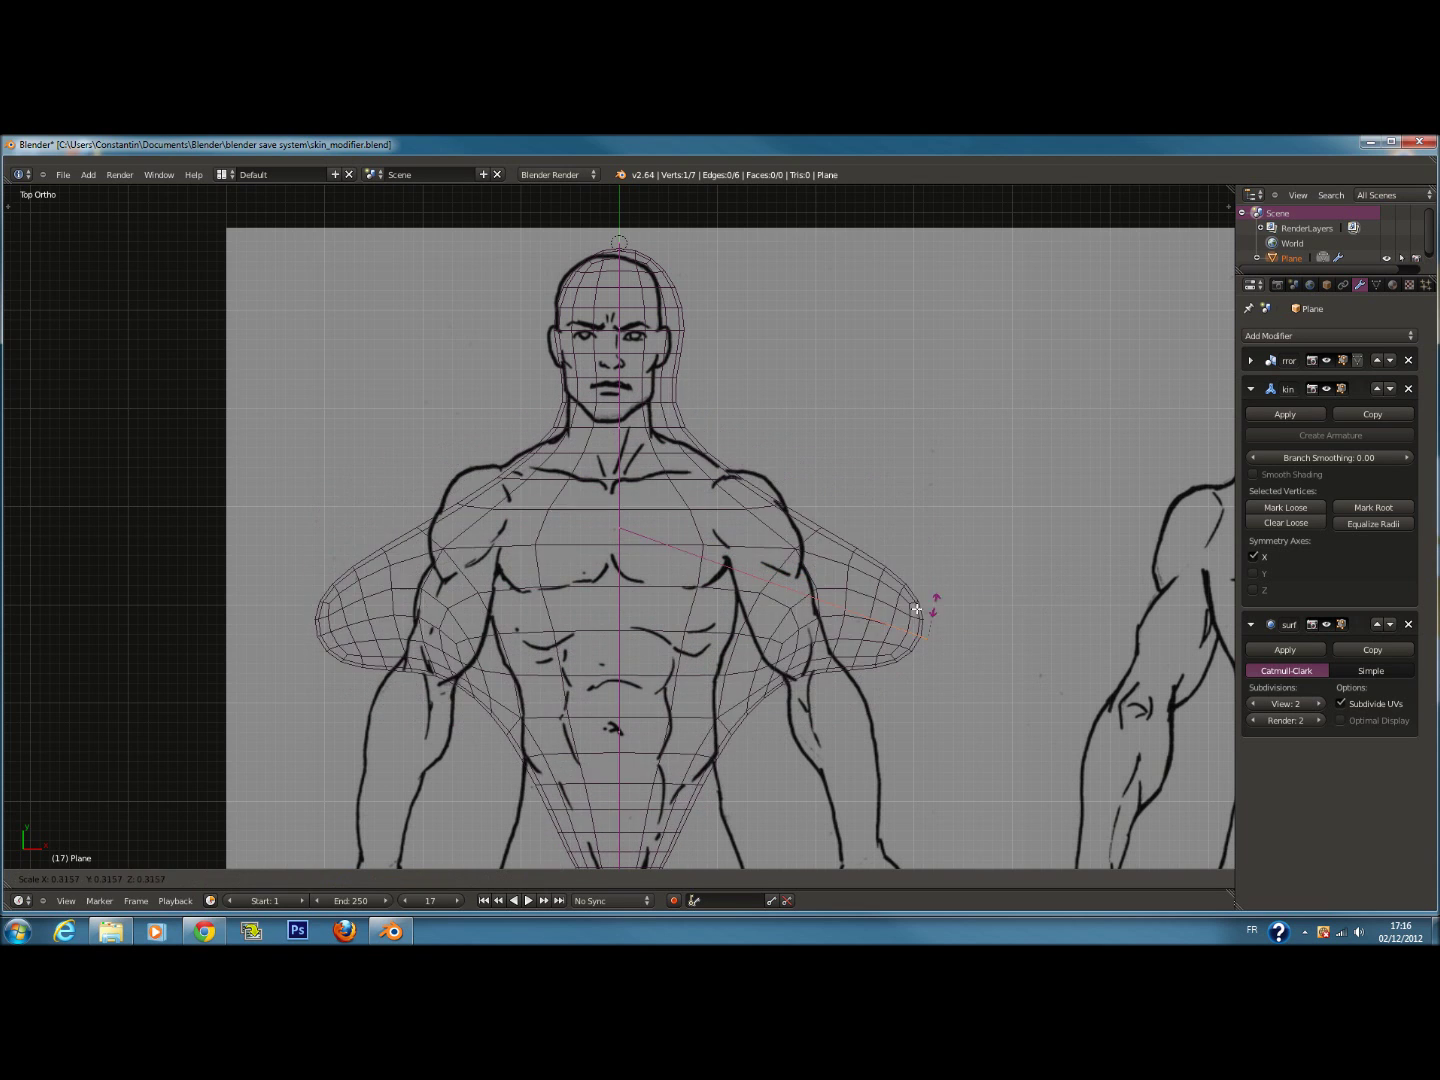
{"action": "left_click", "coordinate": [912, 637]}
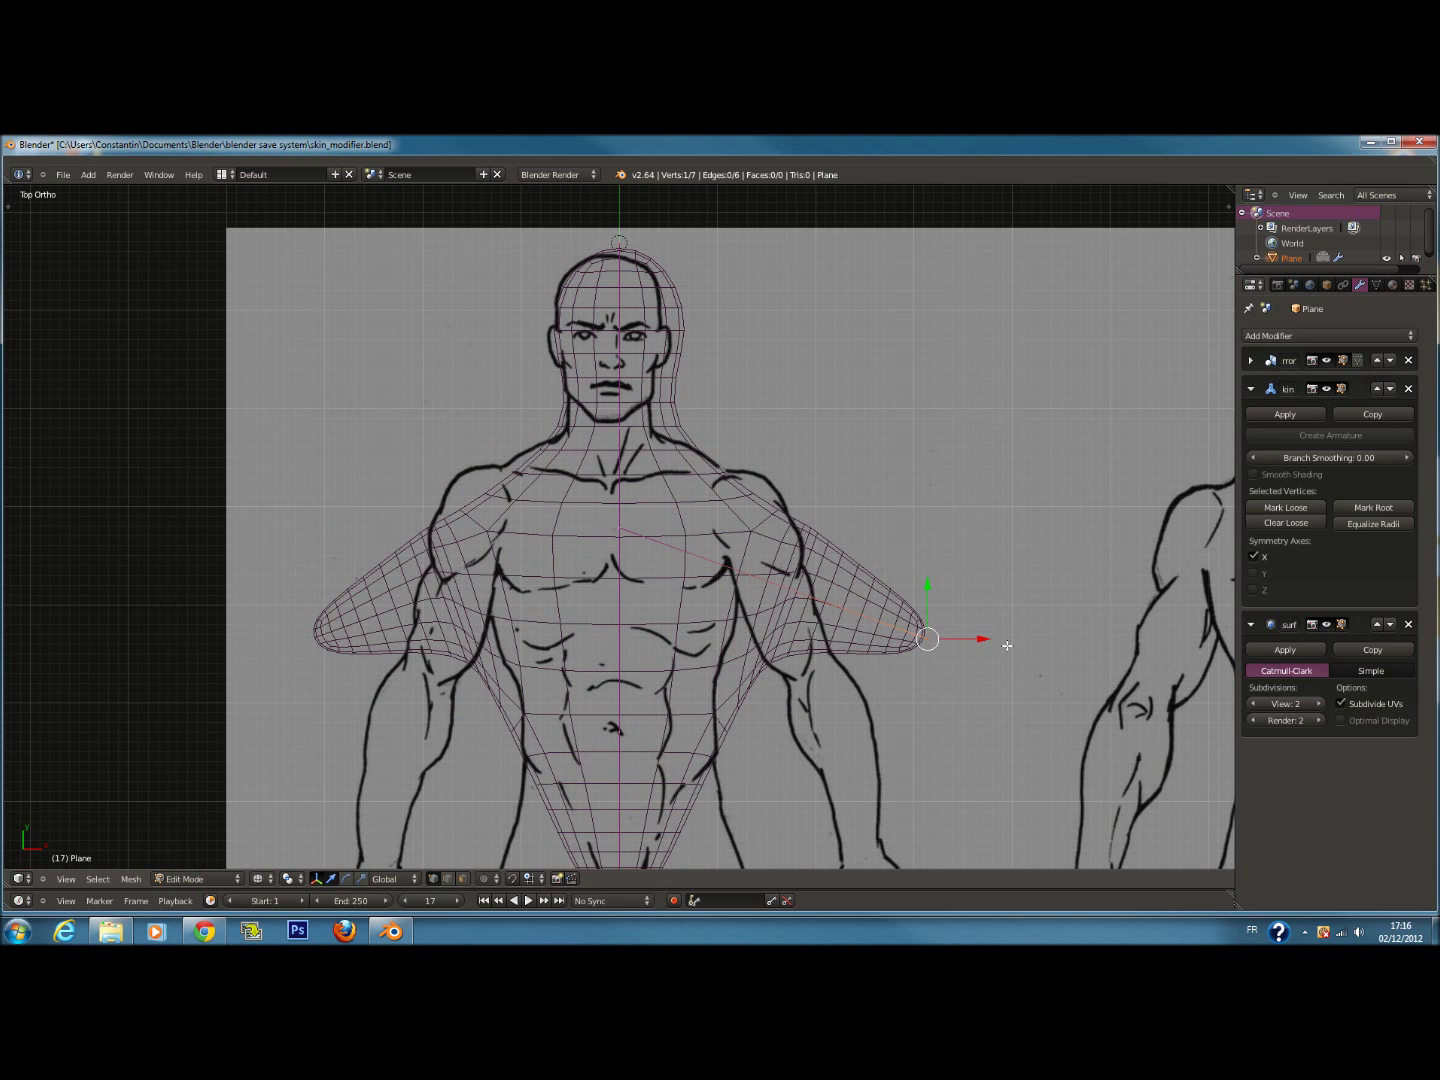
{"action": "key", "text": "g"}
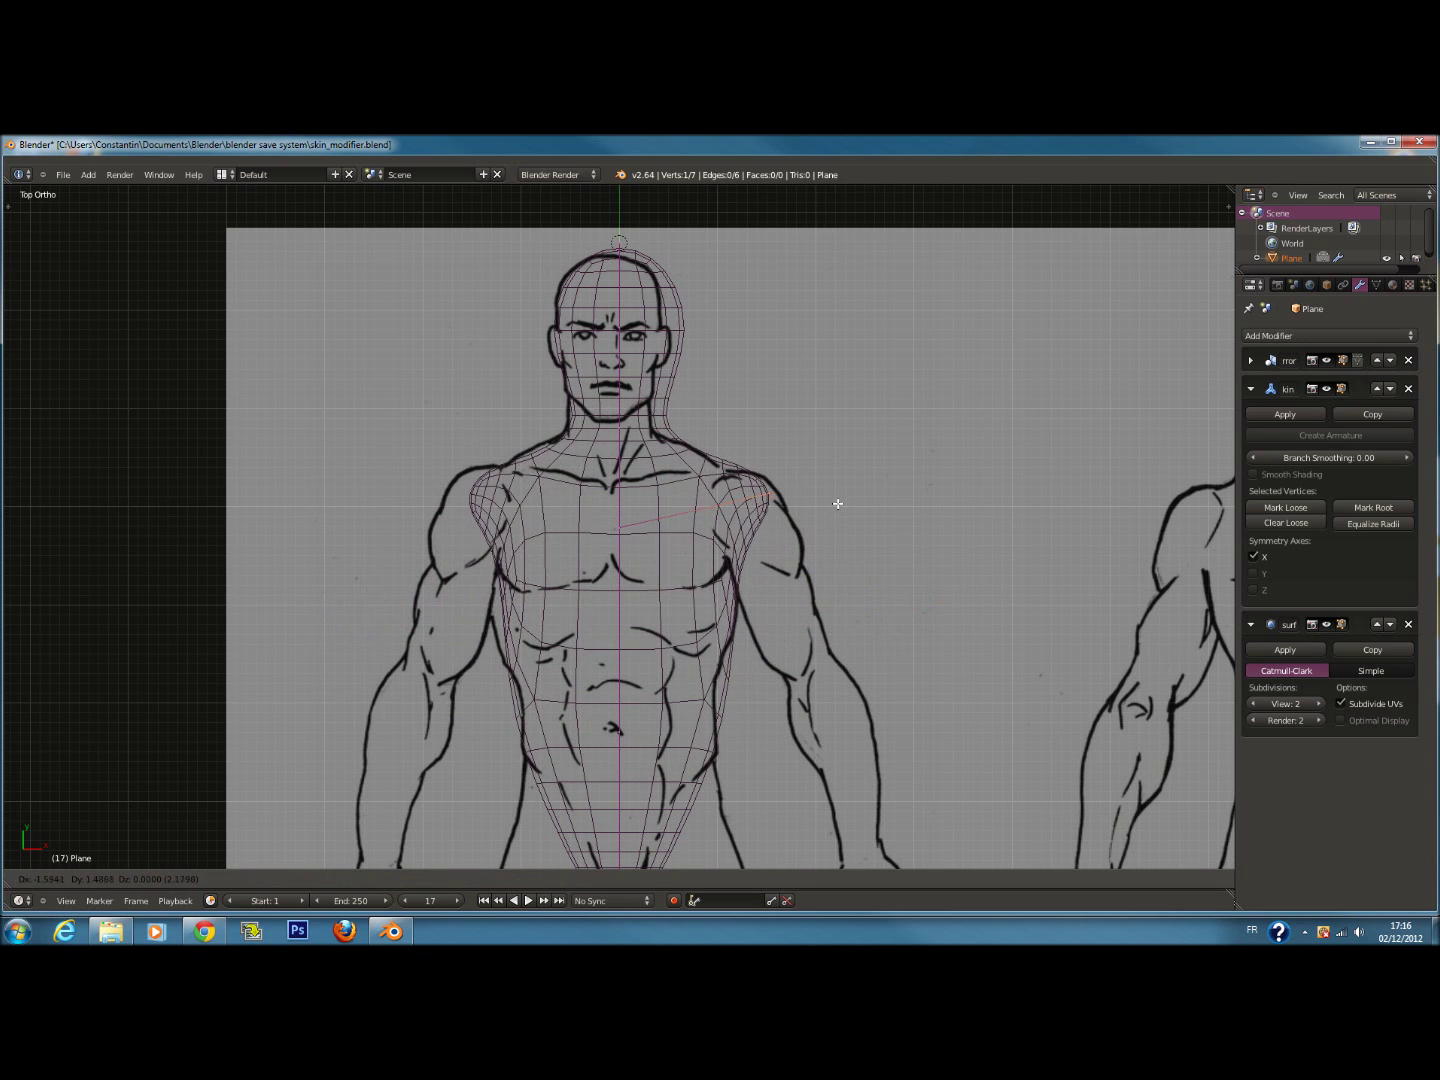
{"action": "left_click", "coordinate": [835, 503]}
Subdivide the spine edge between the chest and navel vertices
{"action": "right_click", "coordinate": [609, 539]}
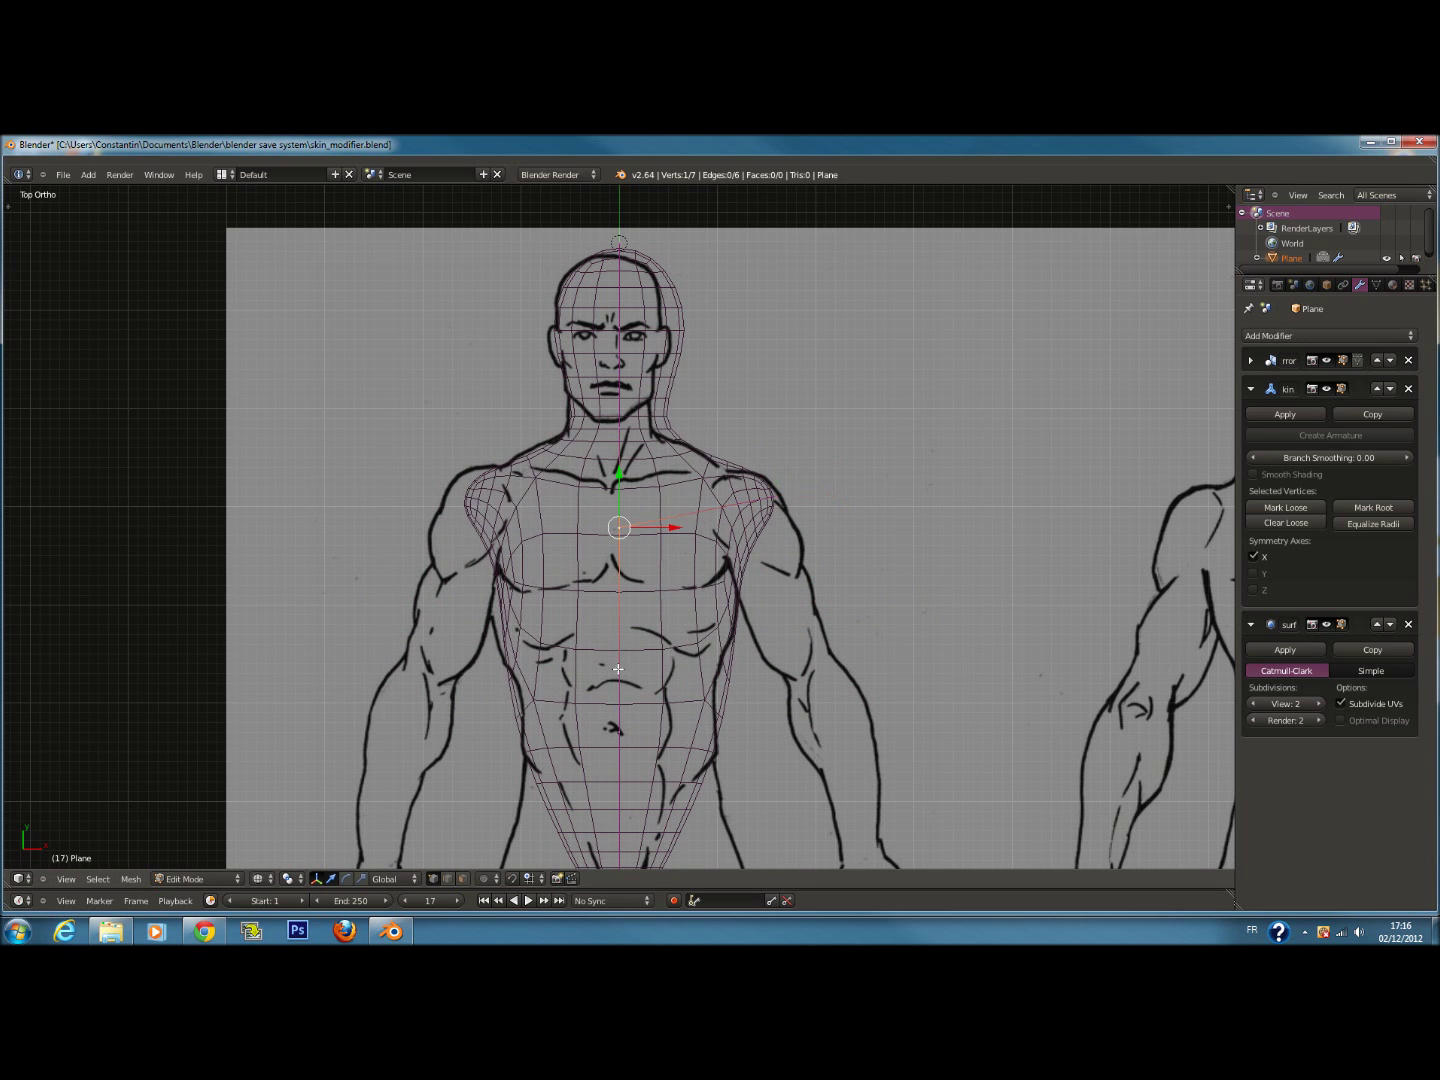
{"action": "right_click", "coordinate": [616, 729], "text": "shift"}
{"action": "key", "text": "w"}
{"action": "left_click", "coordinate": [702, 640]}
Scale the skin of the new rib-level vertex and the navel vertex to follow the torso outline
{"action": "right_click", "coordinate": [621, 631]}
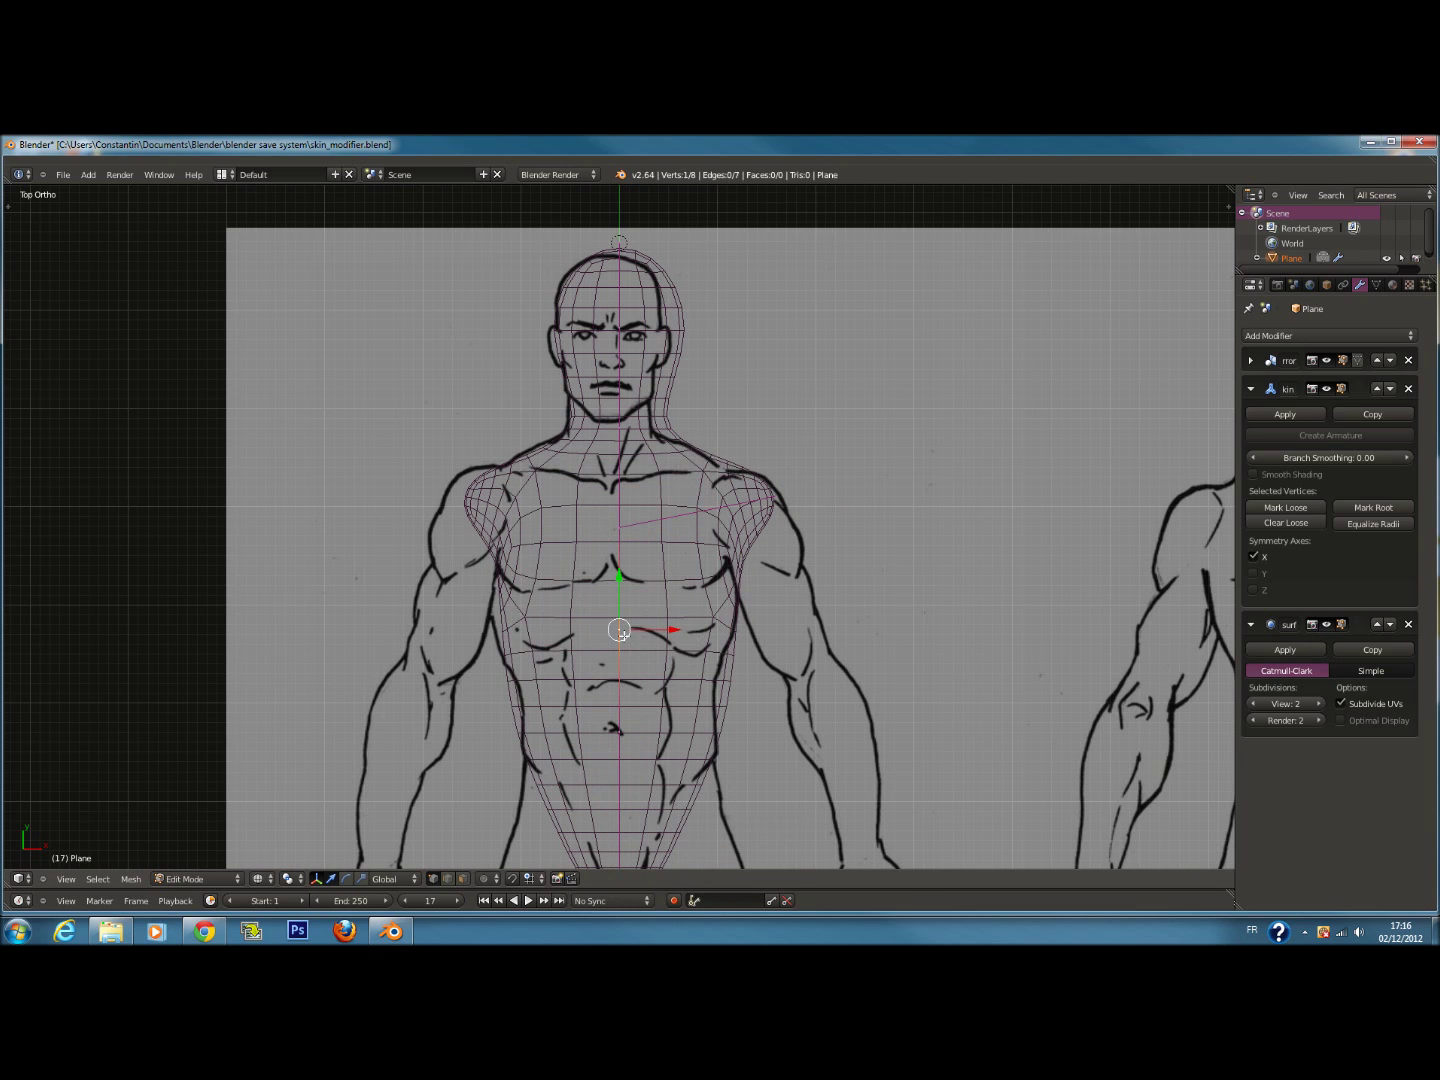
{"action": "key", "text": "ctrl+a"}
{"action": "left_click", "coordinate": [786, 636]}
{"action": "right_click", "coordinate": [622, 718]}
{"action": "key", "text": "ctrl+a"}
{"action": "left_click", "coordinate": [788, 711]}
Raise the root vertex along Y to the lower abdomen and enlarge its skin to the hip width
{"action": "scroll", "coordinate": [700, 731], "scroll_direction": "down", "scroll_amount": 5, "text": "shift"}
{"action": "right_click", "coordinate": [619, 797]}
{"action": "left_click_drag", "start_coordinate": [619, 765], "coordinate": [700, 673]}
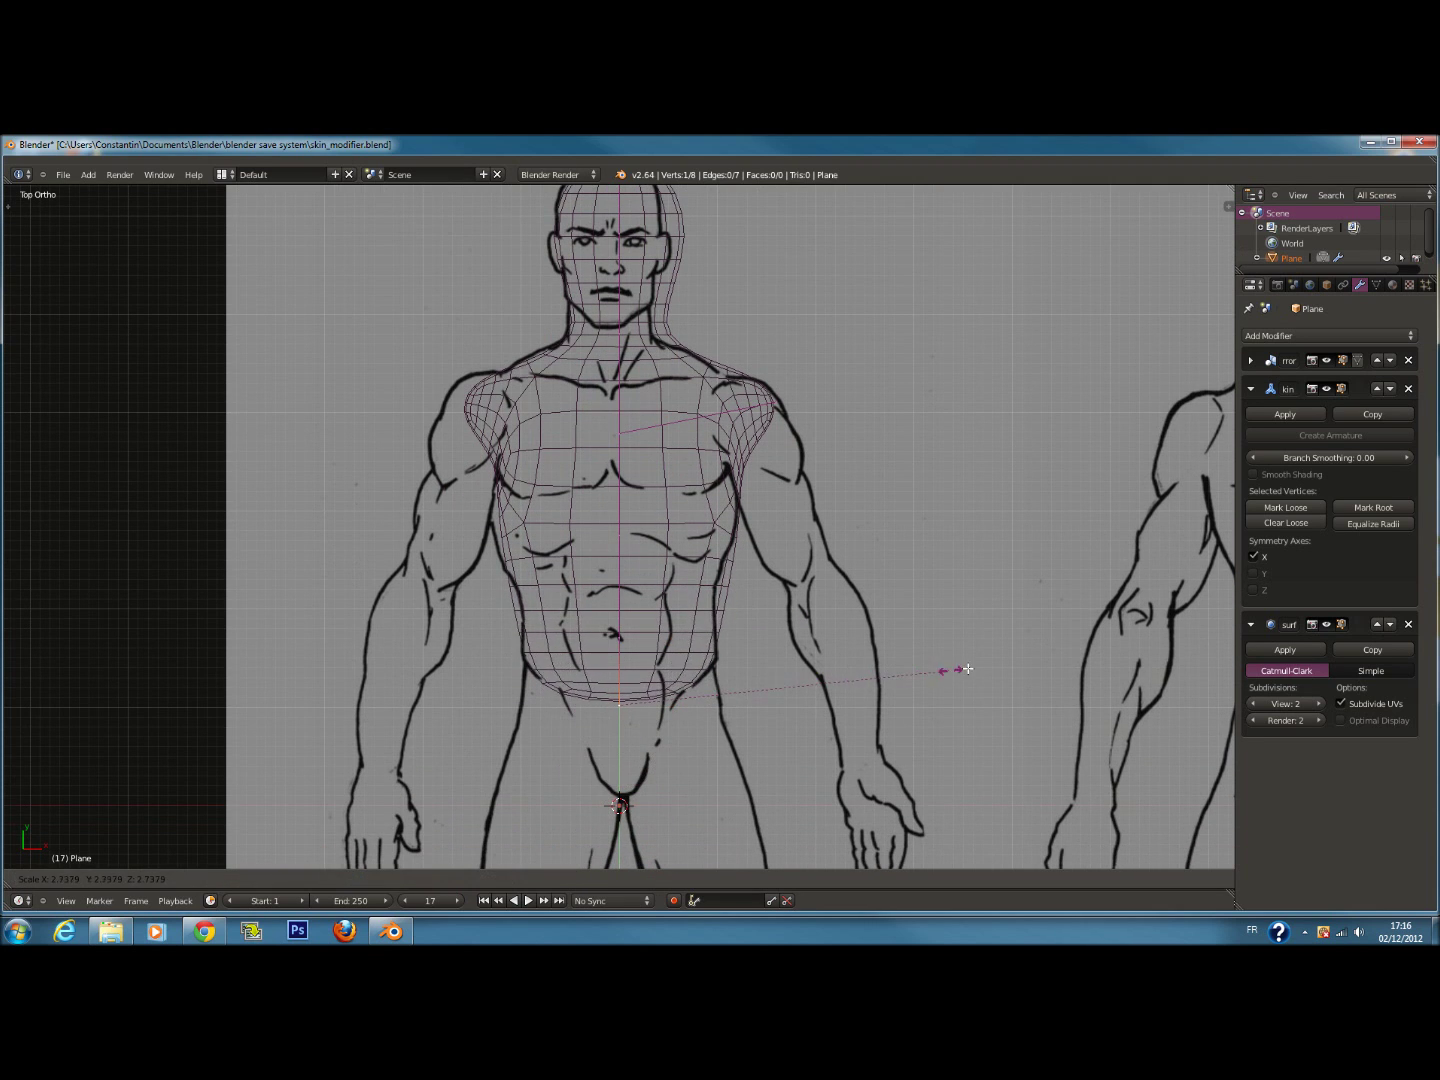
Subdivide the edge between the chest and shoulder vertices and nudge the new midpoint vertex slightly outward and upward
{"action": "scroll", "coordinate": [840, 556], "scroll_direction": "up", "scroll_amount": 4, "text": "shift"}
{"action": "right_click", "coordinate": [772, 479]}
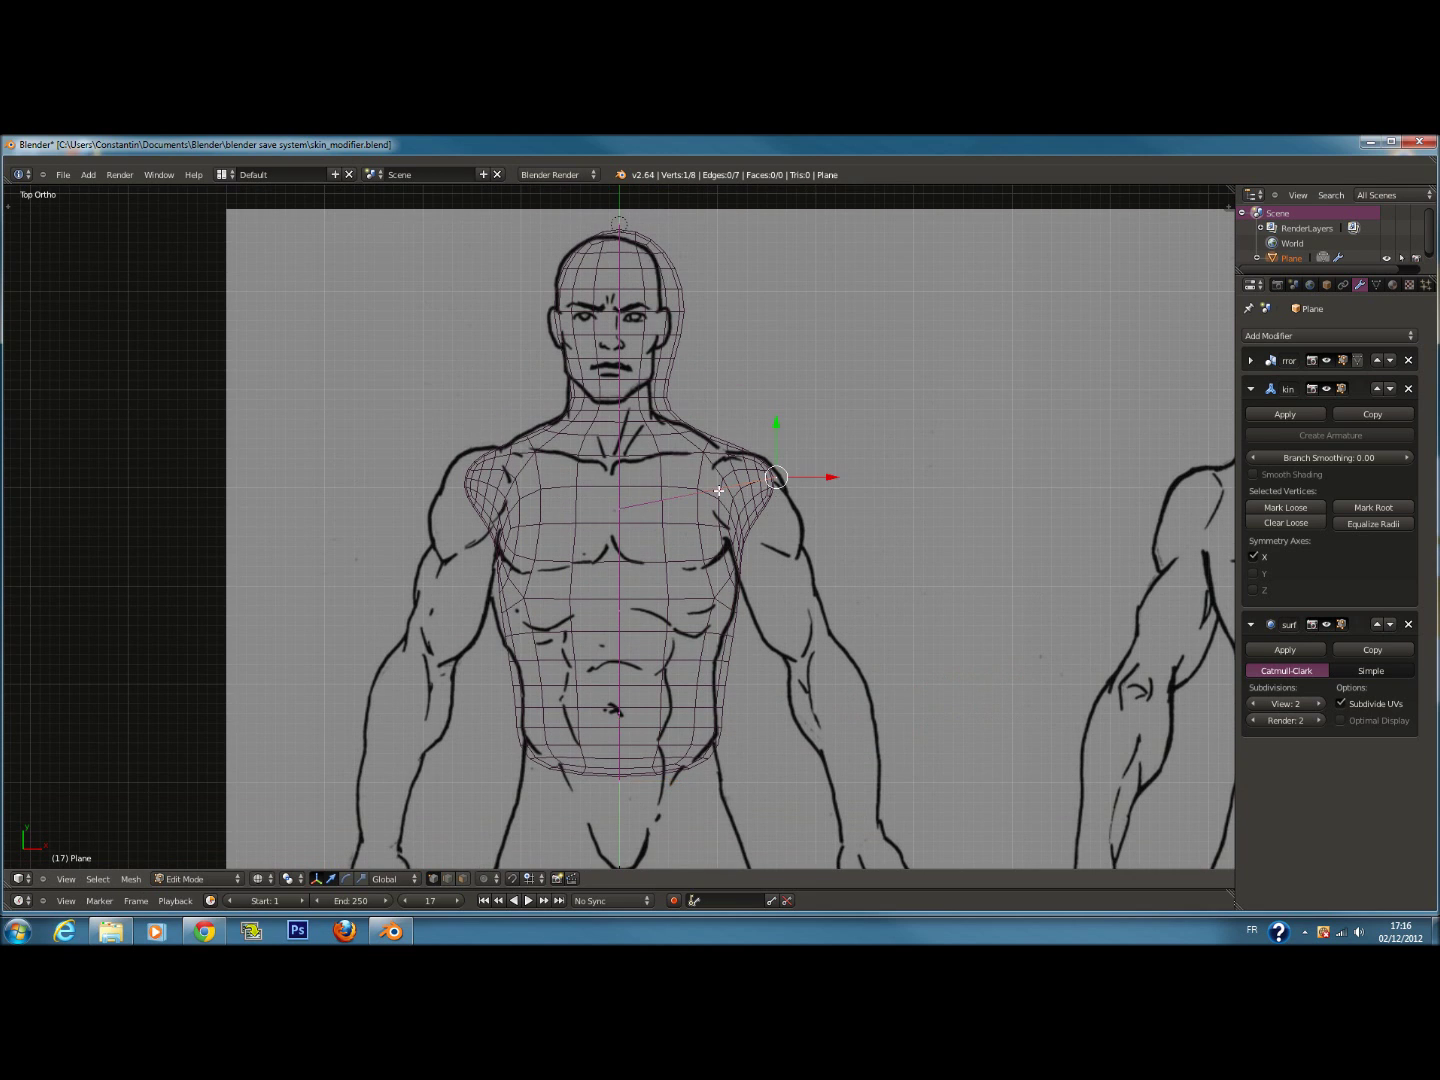
{"action": "right_click", "coordinate": [619, 509], "text": "shift"}
{"action": "key", "text": "w"}
{"action": "left_click", "coordinate": [751, 497]}
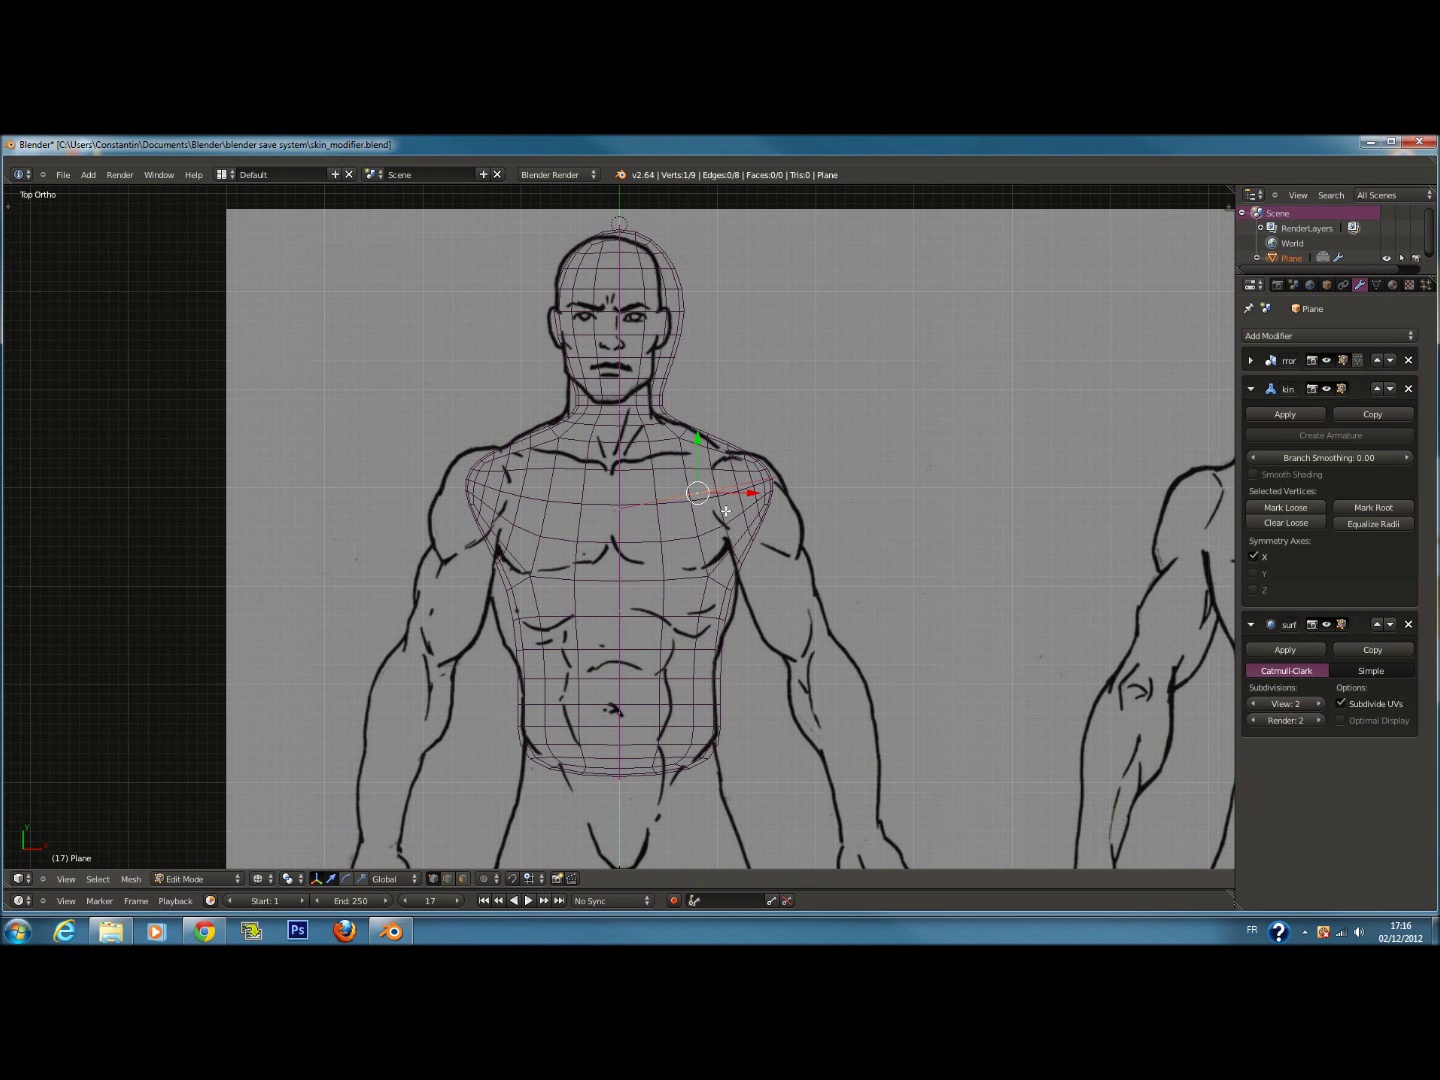
{"action": "scroll", "coordinate": [745, 507], "scroll_direction": "up", "scroll_amount": 2}
{"action": "key", "text": "g"}
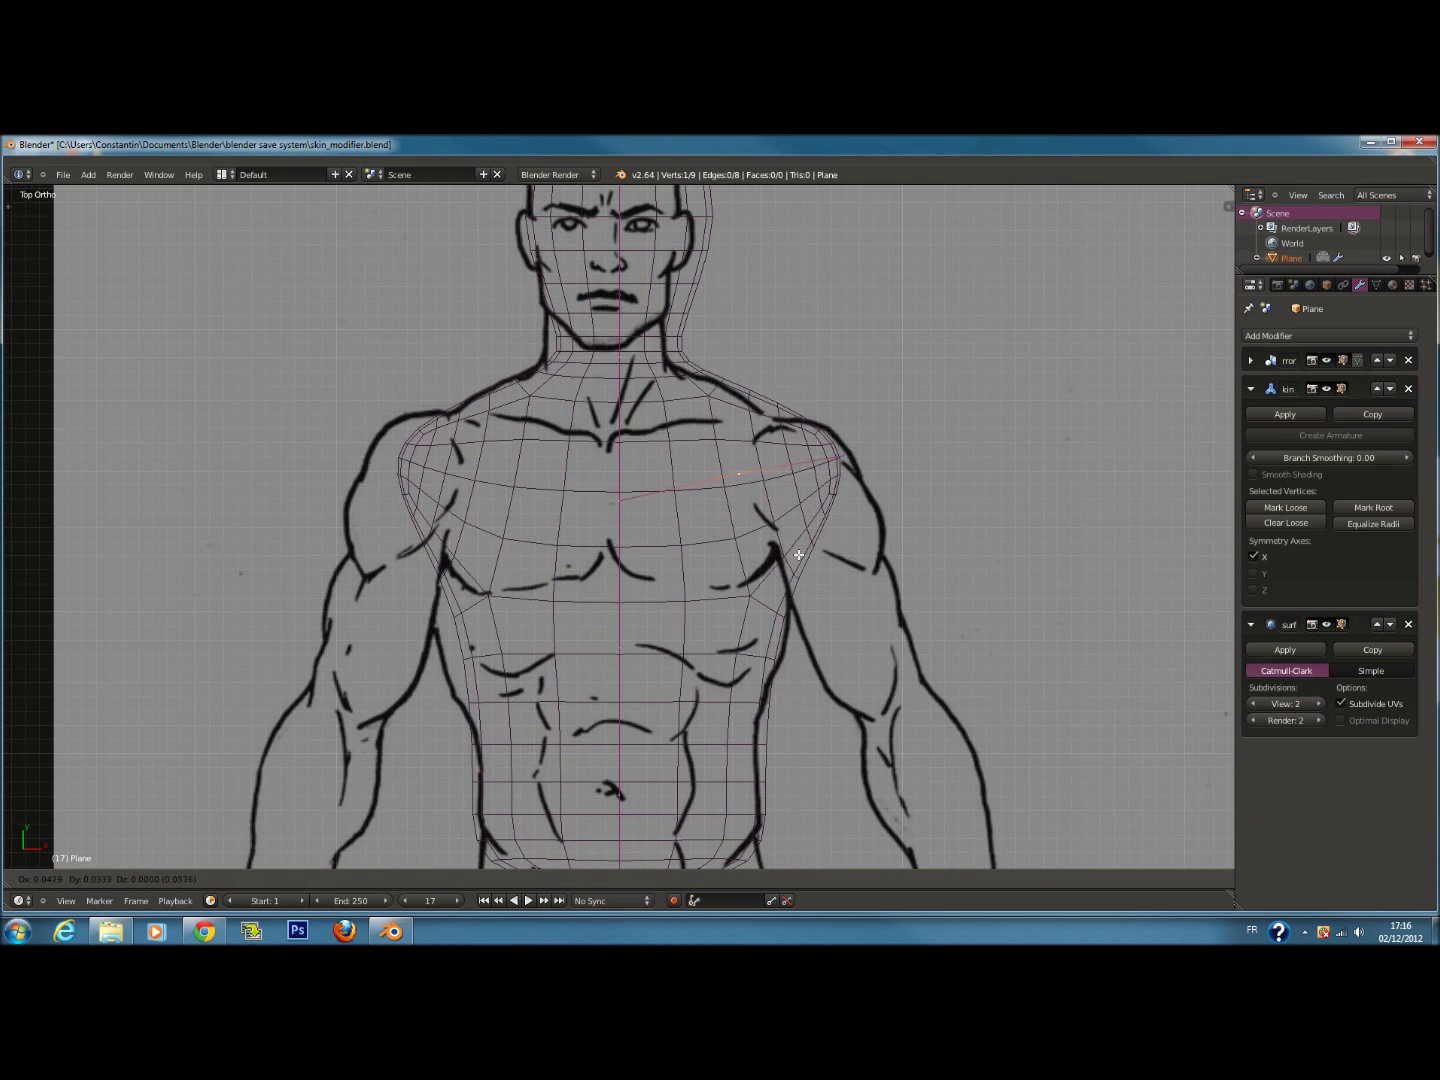
{"action": "left_click", "coordinate": [788, 548]}
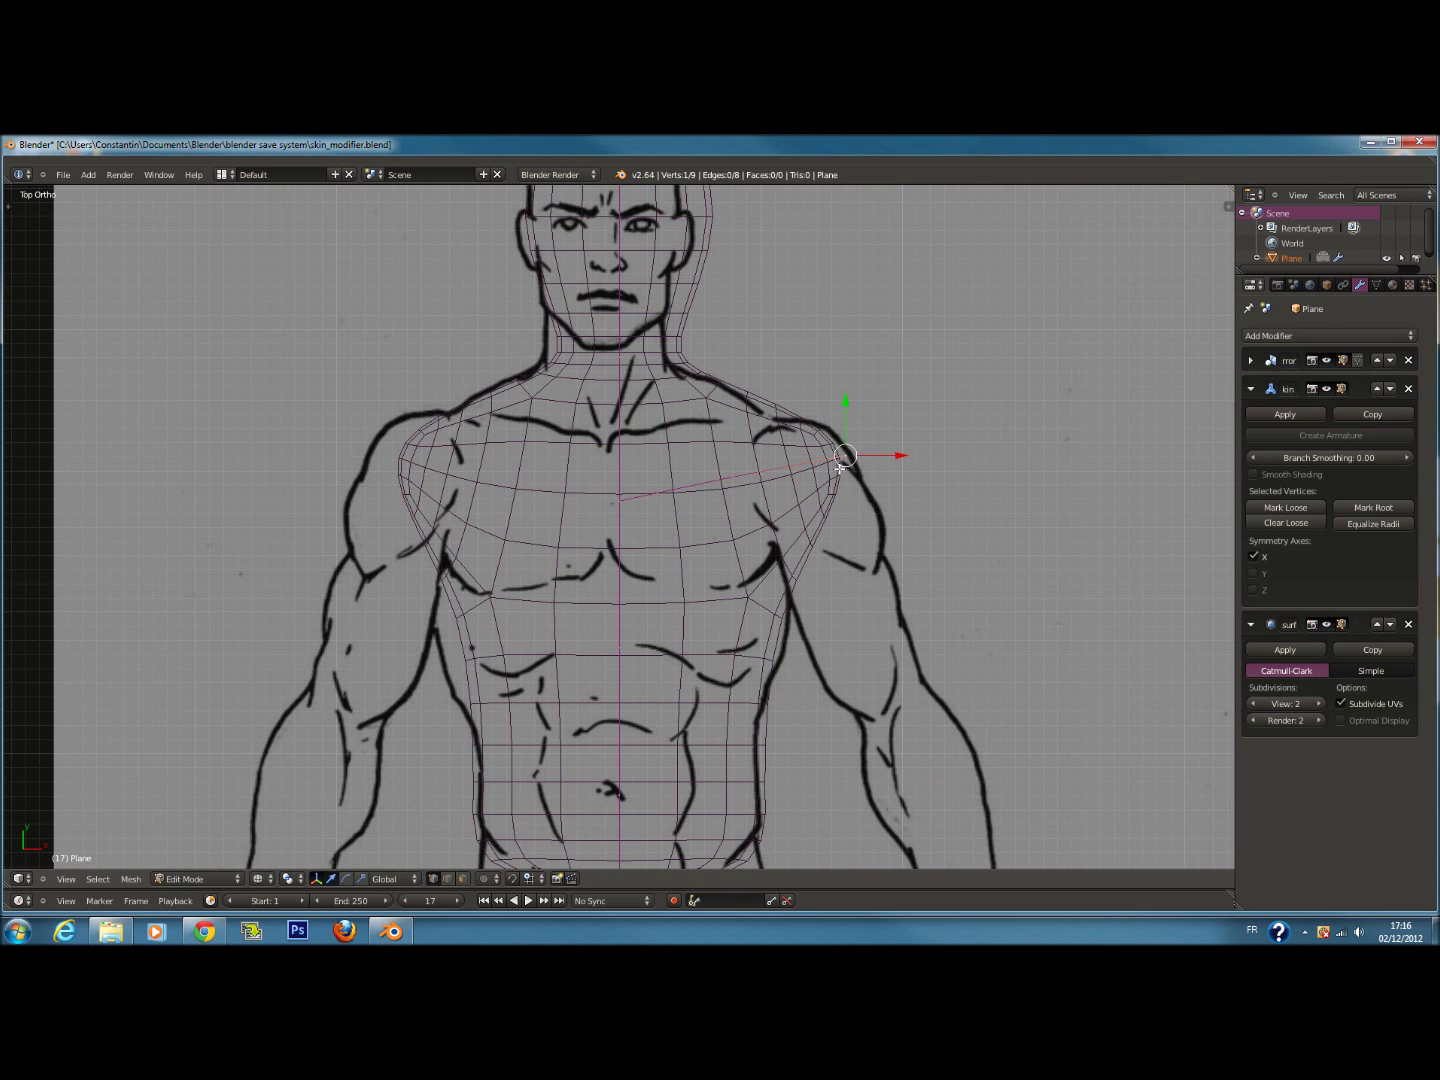
Extrude the shoulder vertex down along the upper arm to the elbow
{"action": "scroll", "coordinate": [840, 470], "scroll_direction": "down", "scroll_amount": 1}
{"action": "key", "text": "e"}
{"action": "left_click", "coordinate": [866, 688]}
Move the shoulder vertex down and inward, enlarge its skin to fill the upper arm, and check it in solid shading
{"action": "right_click", "coordinate": [815, 471]}
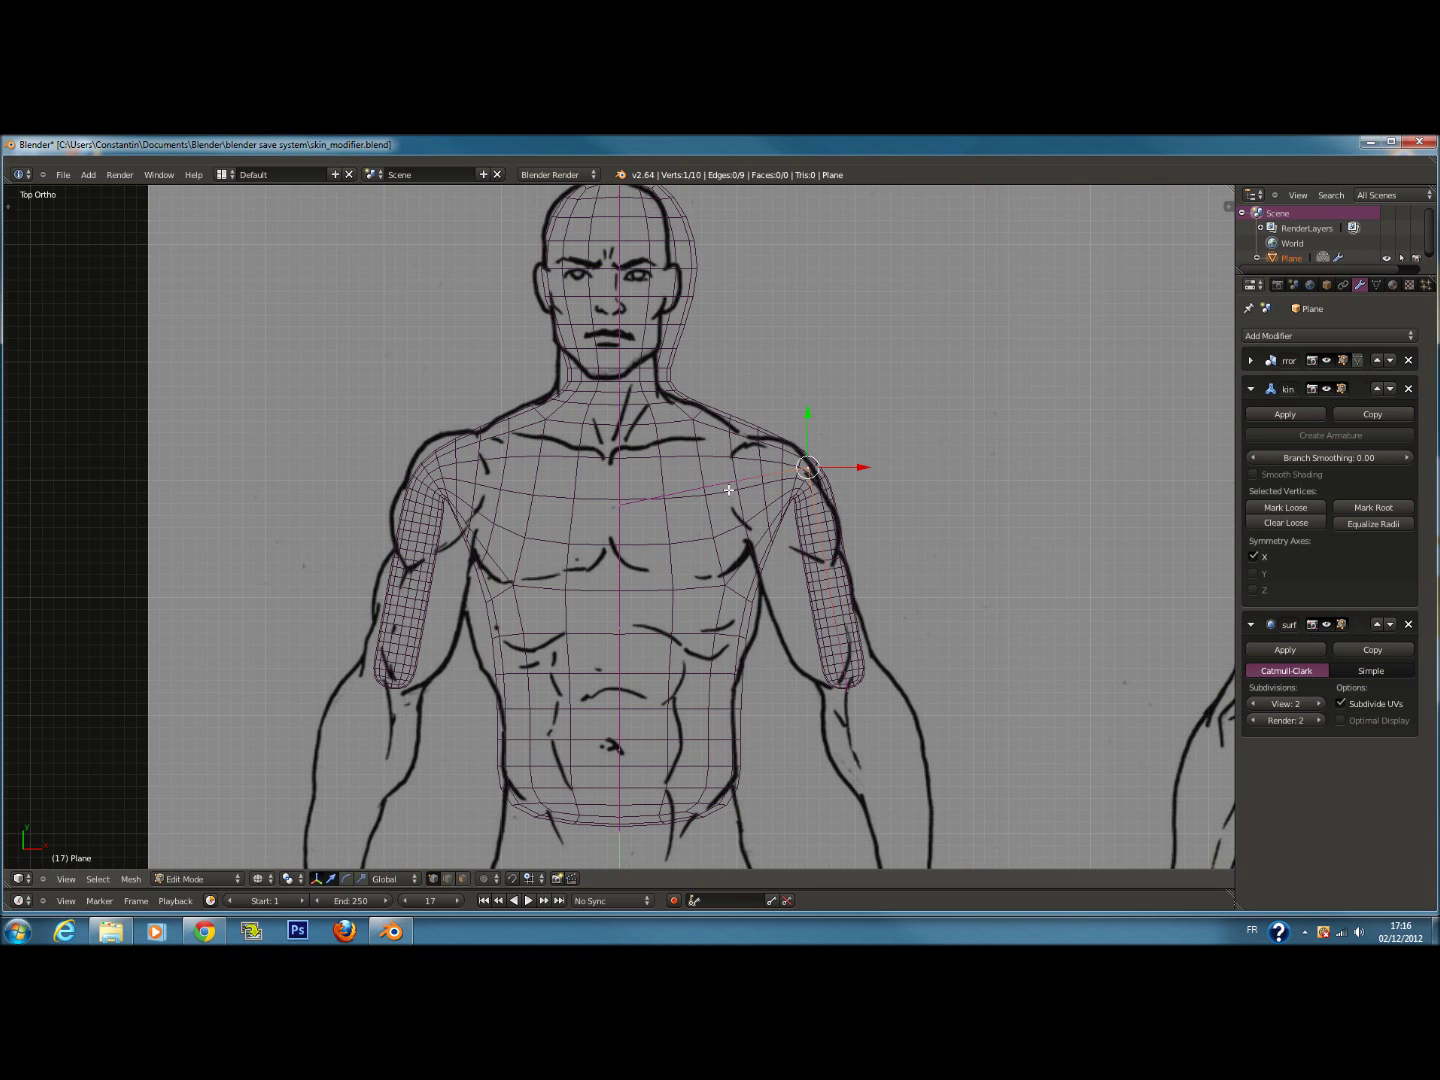
{"action": "key", "text": "ctrl+a"}
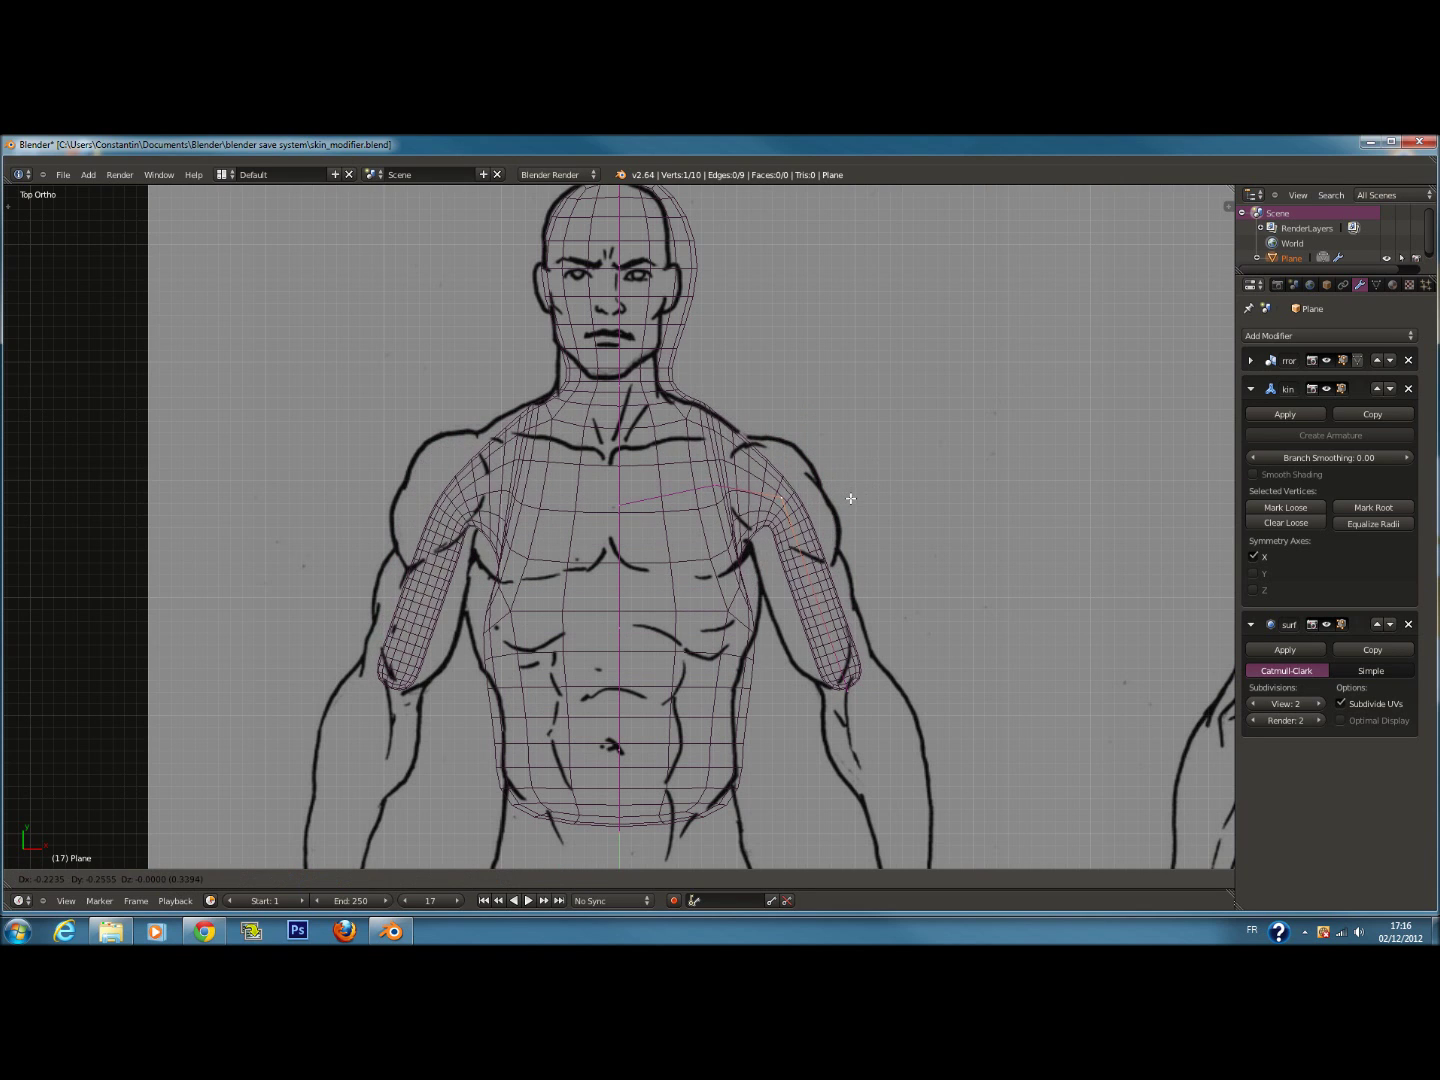
{"action": "left_click", "coordinate": [1045, 478]}
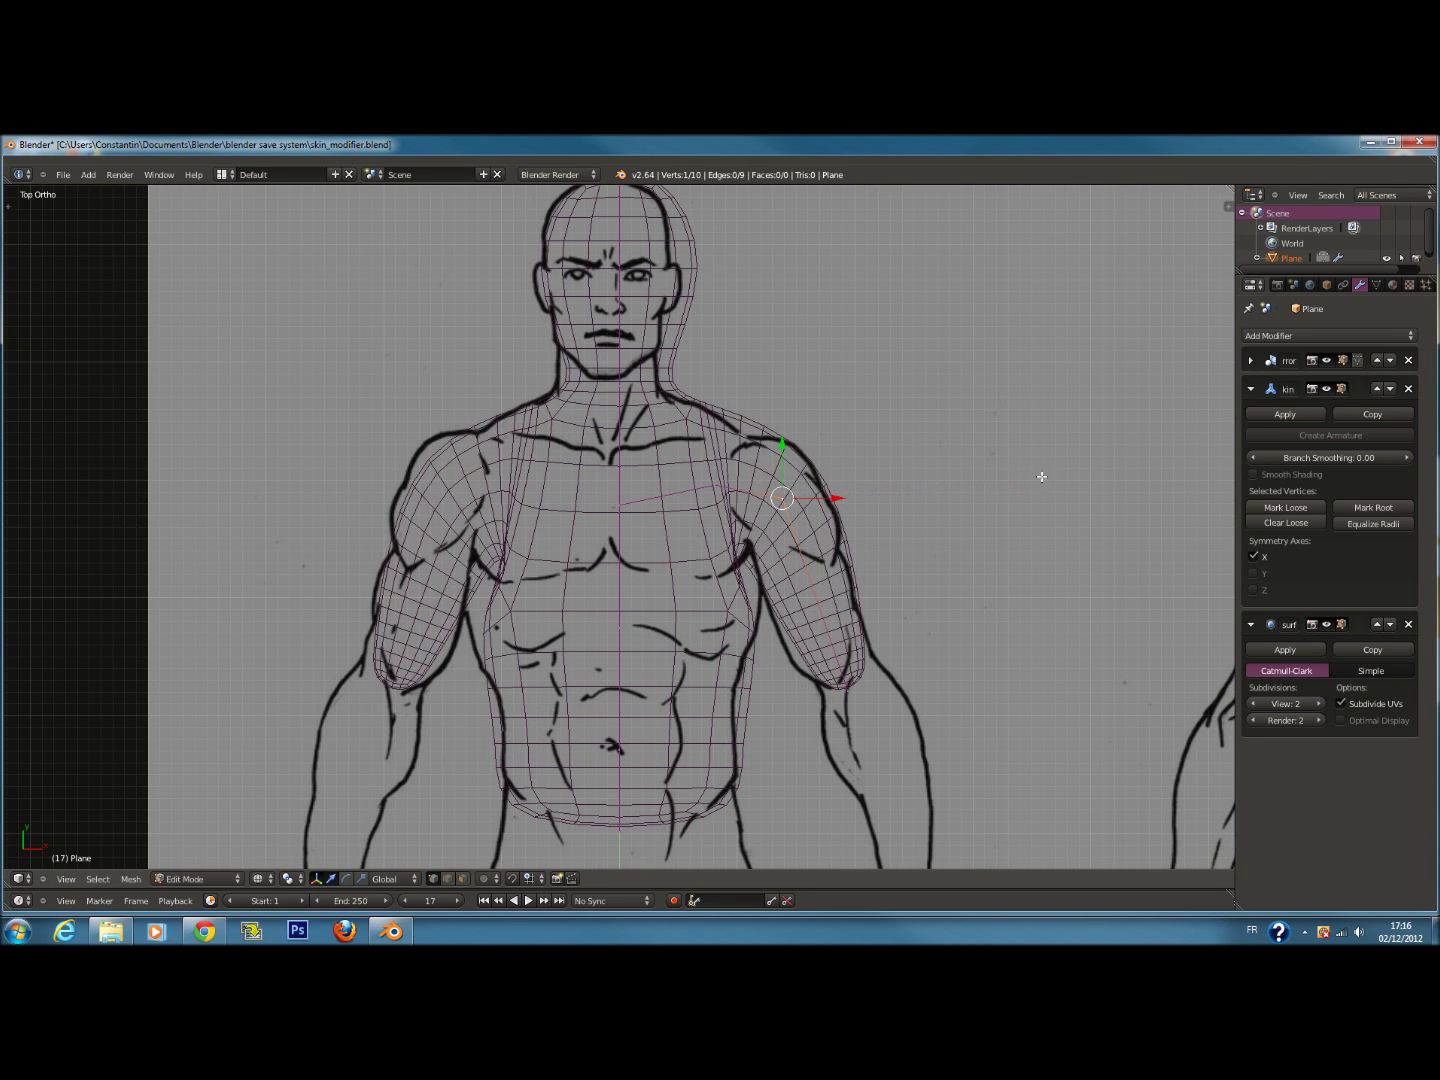
{"action": "key", "text": "z"}
{"action": "key", "text": "z"}
Reposition the elbow vertex on the blueprint's elbow and enlarge its skin to the arm's width
{"action": "middle_click_drag", "start_coordinate": [875, 683], "coordinate": [877, 630], "text": "shift"}
{"action": "scroll", "coordinate": [877, 630], "scroll_direction": "up", "scroll_amount": 1}
{"action": "key", "text": "g"}
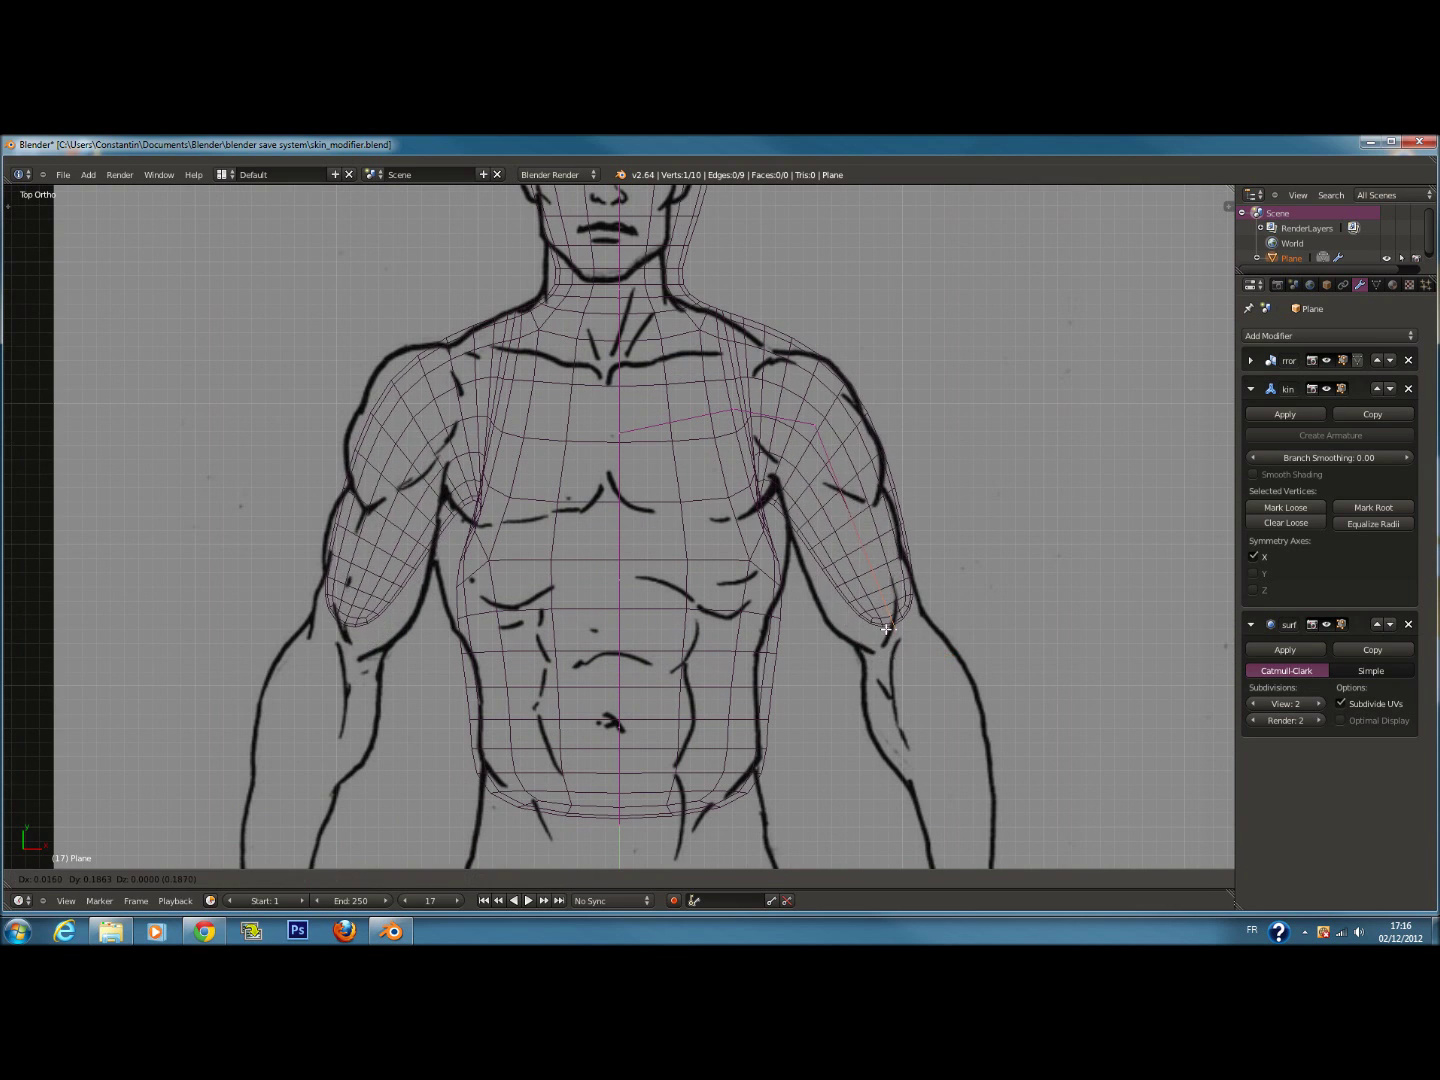
{"action": "left_click", "coordinate": [888, 633]}
{"action": "key", "text": "ctrl+a"}
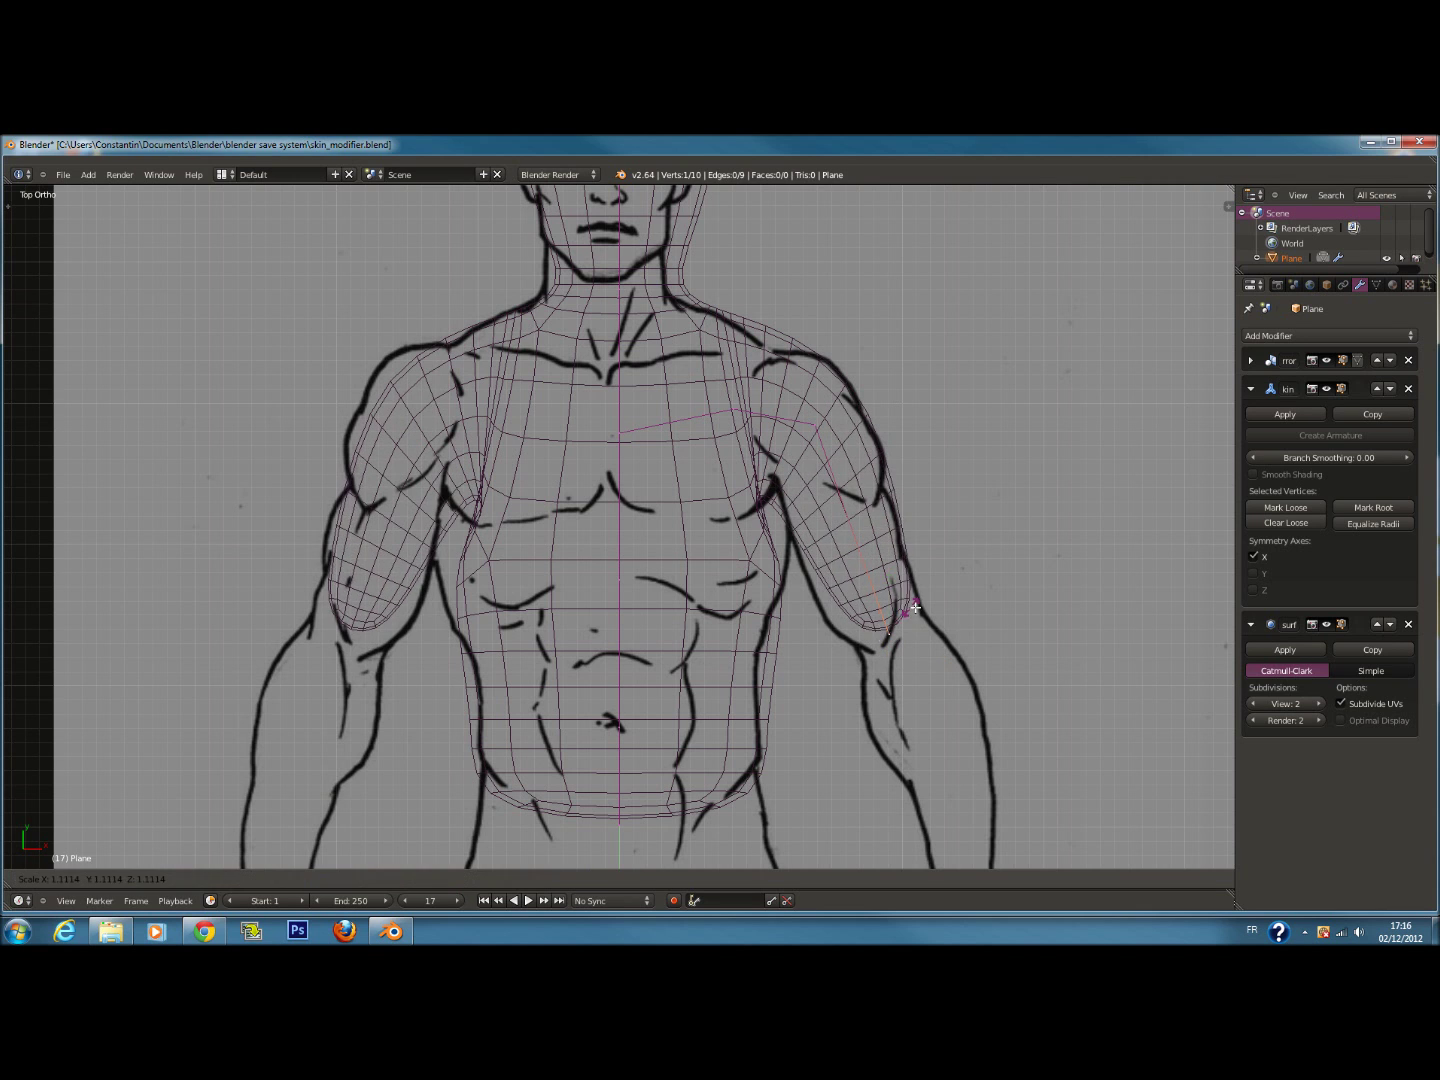
{"action": "left_click", "coordinate": [928, 606]}
{"action": "key", "text": "g"}
{"action": "left_click", "coordinate": [910, 614]}
Extrude the elbow vertex down along the forearm to the wrist
{"action": "scroll", "coordinate": [919, 601], "scroll_direction": "down", "scroll_amount": 1}
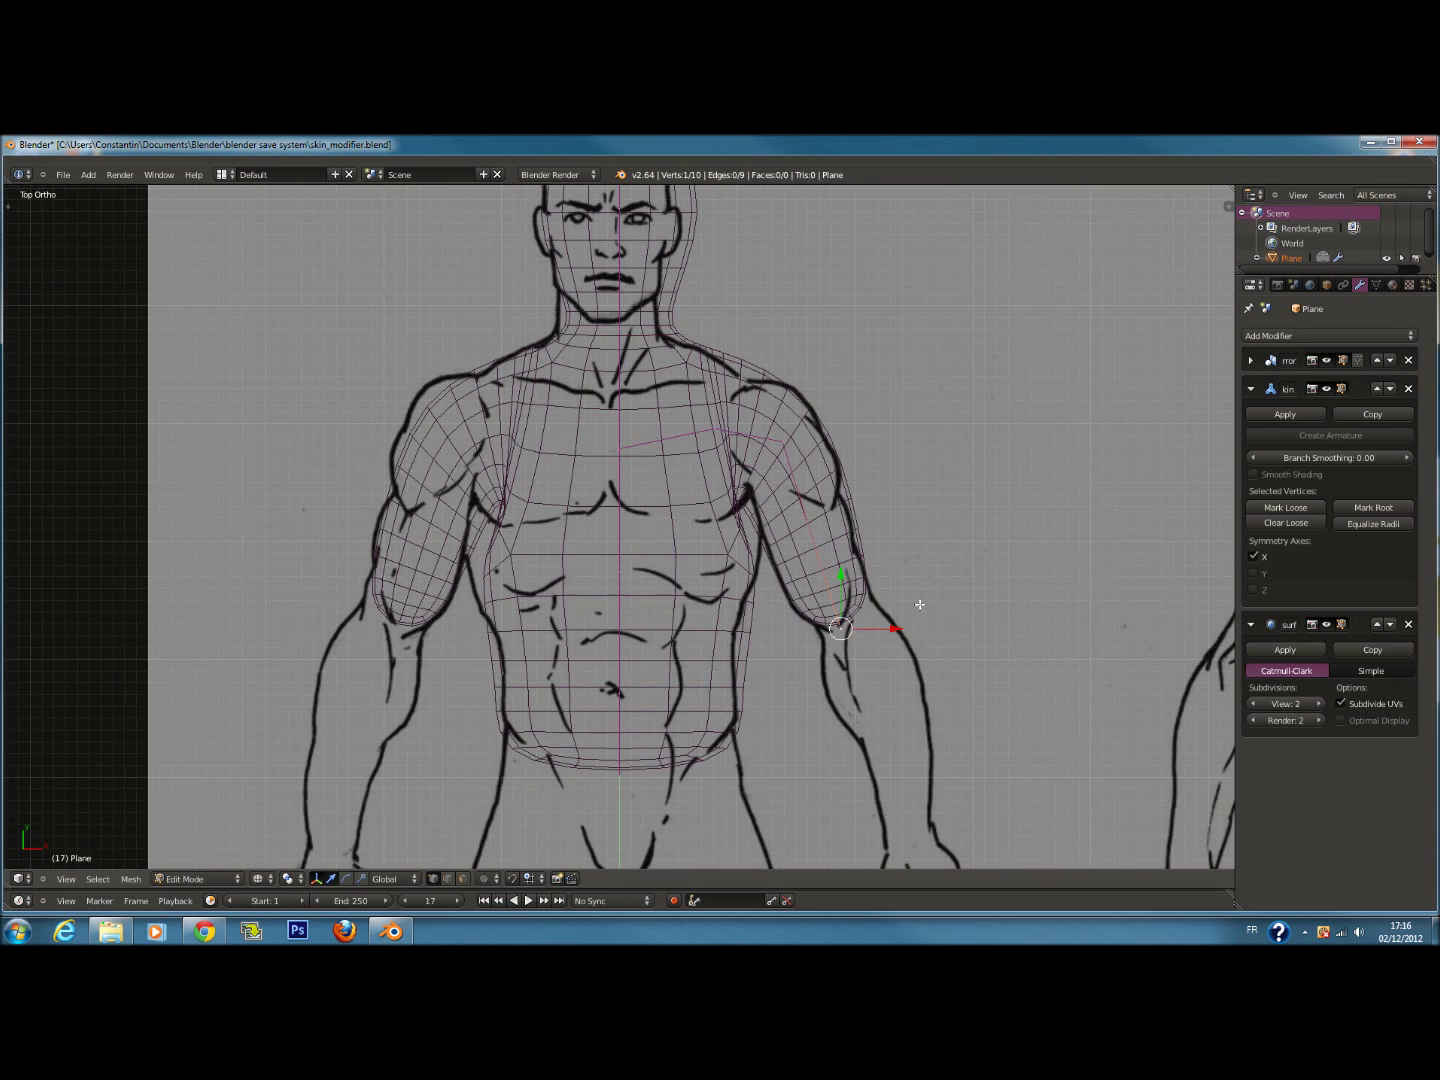
{"action": "middle_click_drag", "start_coordinate": [919, 601], "coordinate": [884, 588], "text": "shift"}
{"action": "key", "text": "e"}
{"action": "left_click", "coordinate": [938, 818]}
Shift the elbow vertex slightly outward to align it with the arm and try resizing its skin
{"action": "right_click", "coordinate": [736, 662]}
{"action": "key", "text": "g"}
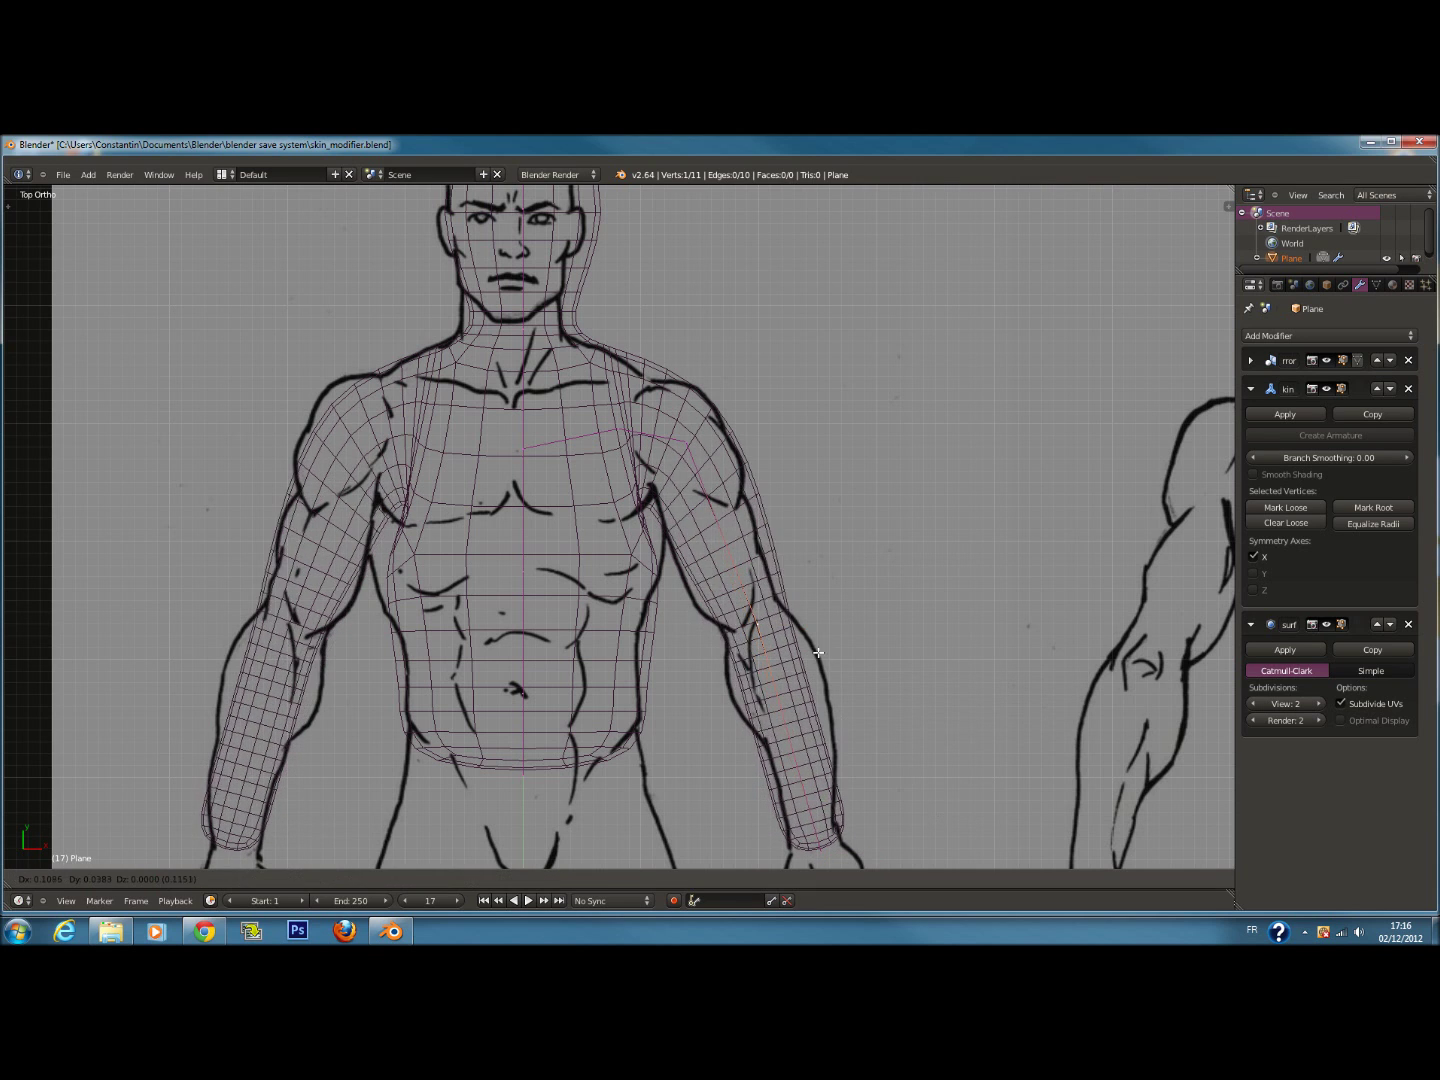
{"action": "left_click", "coordinate": [810, 655]}
{"action": "key", "text": "ctrl+a"}
{"action": "right_click", "coordinate": [817, 837]}
Subdivide the forearm edge, then move the new vertex toward the elbow and enlarge its skin to the forearm width
{"action": "right_click", "coordinate": [821, 833]}
{"action": "right_click", "coordinate": [768, 663], "text": "shift"}
{"action": "key", "text": "w"}
{"action": "left_click", "coordinate": [863, 645]}
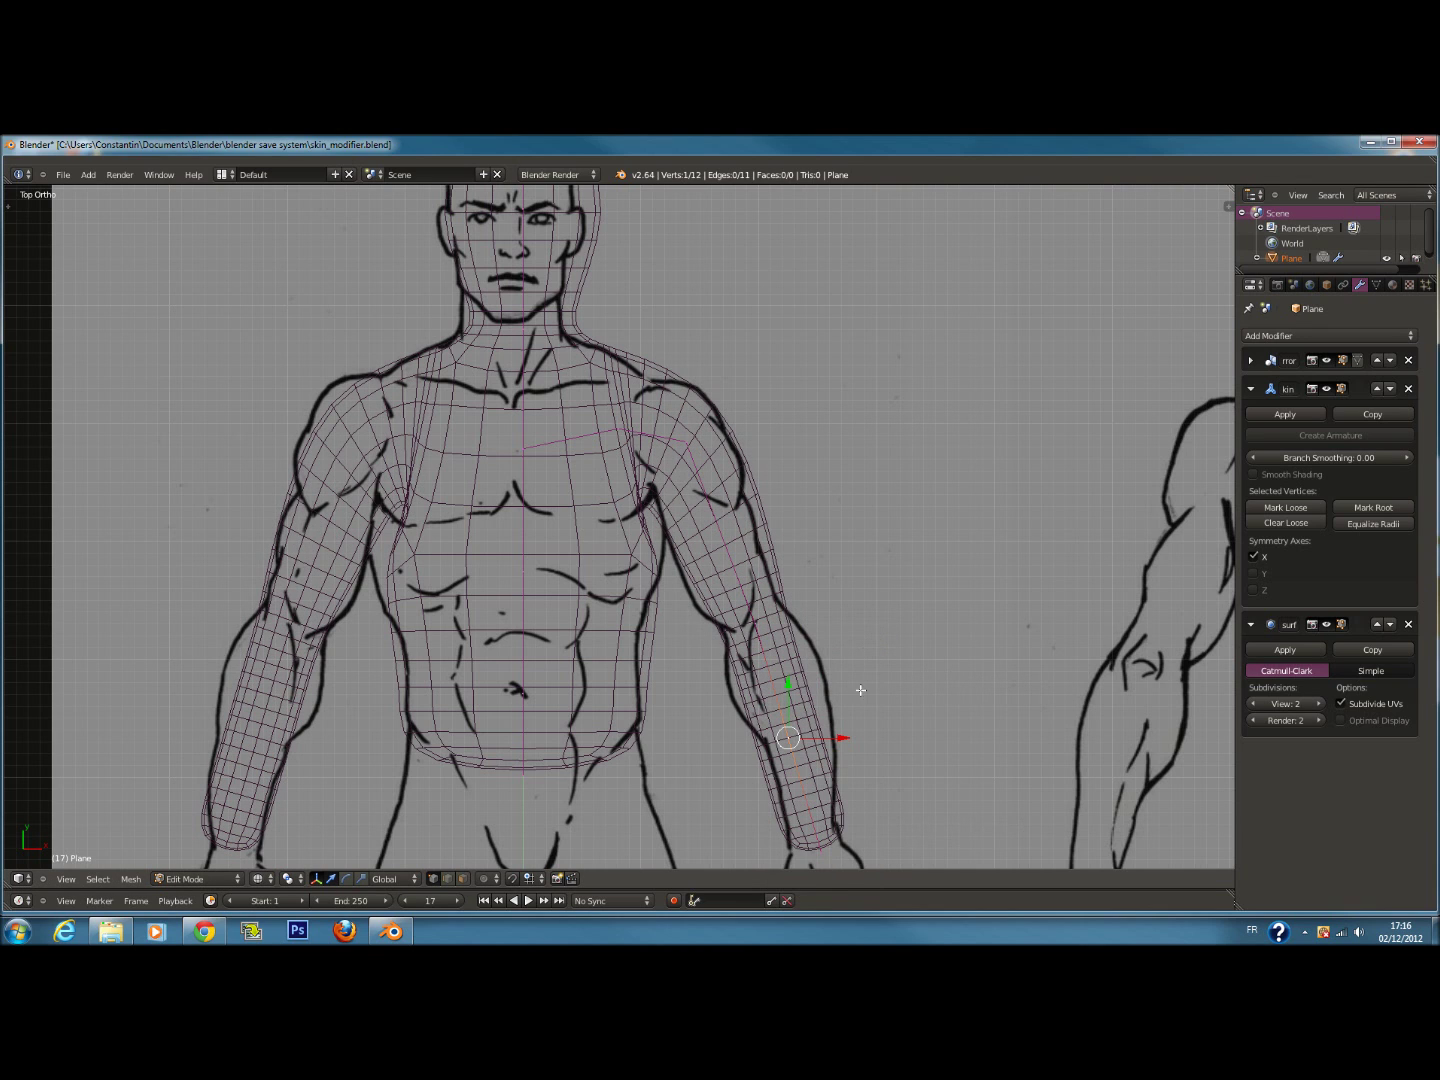
{"action": "key", "text": "ctrl+a"}
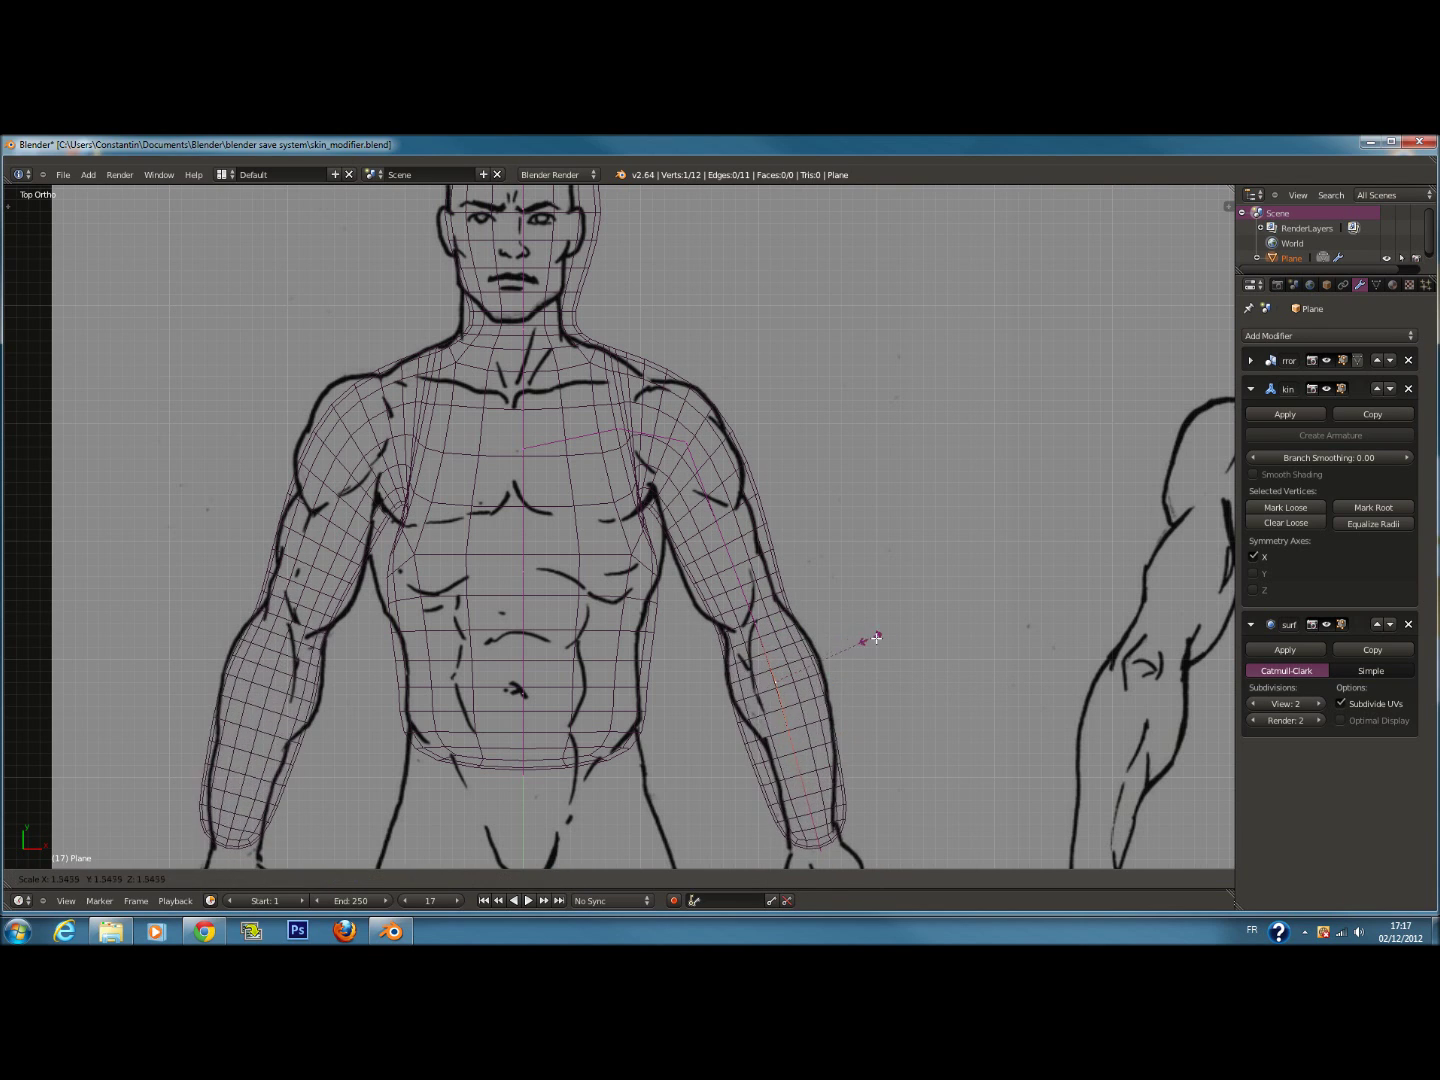
{"action": "left_click", "coordinate": [877, 638]}
Shrink the skin of the wrist vertex to match the wrist width on the blueprint
{"action": "right_click", "coordinate": [821, 846]}
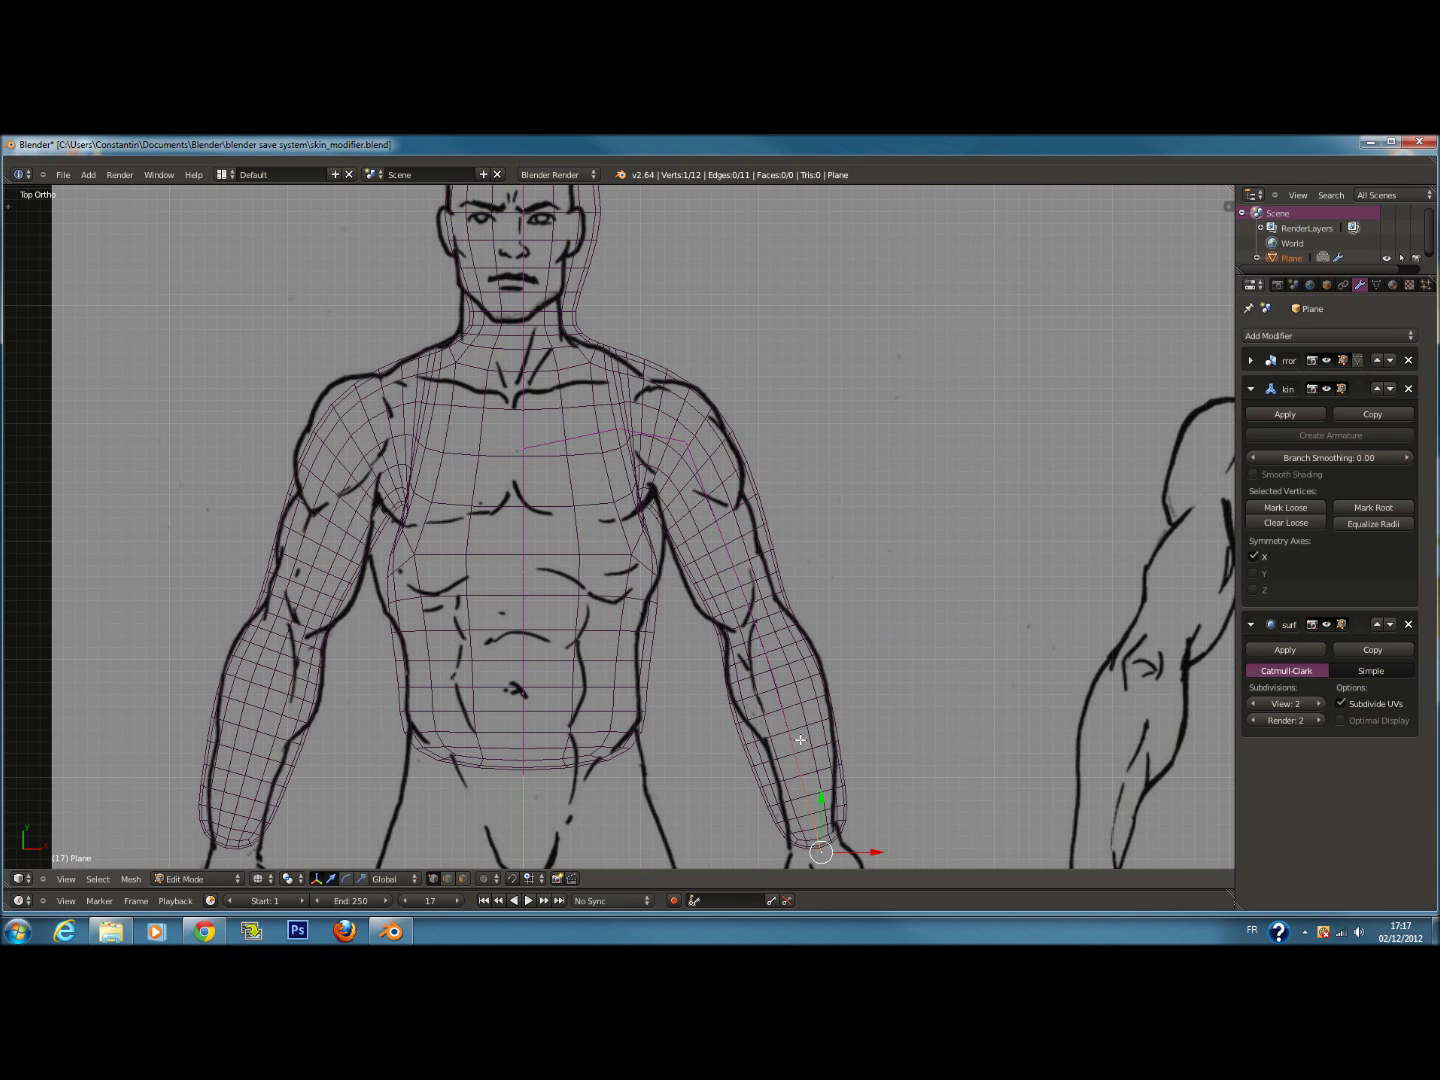
{"action": "middle_click_drag", "start_coordinate": [799, 736], "coordinate": [791, 679], "text": "shift"}
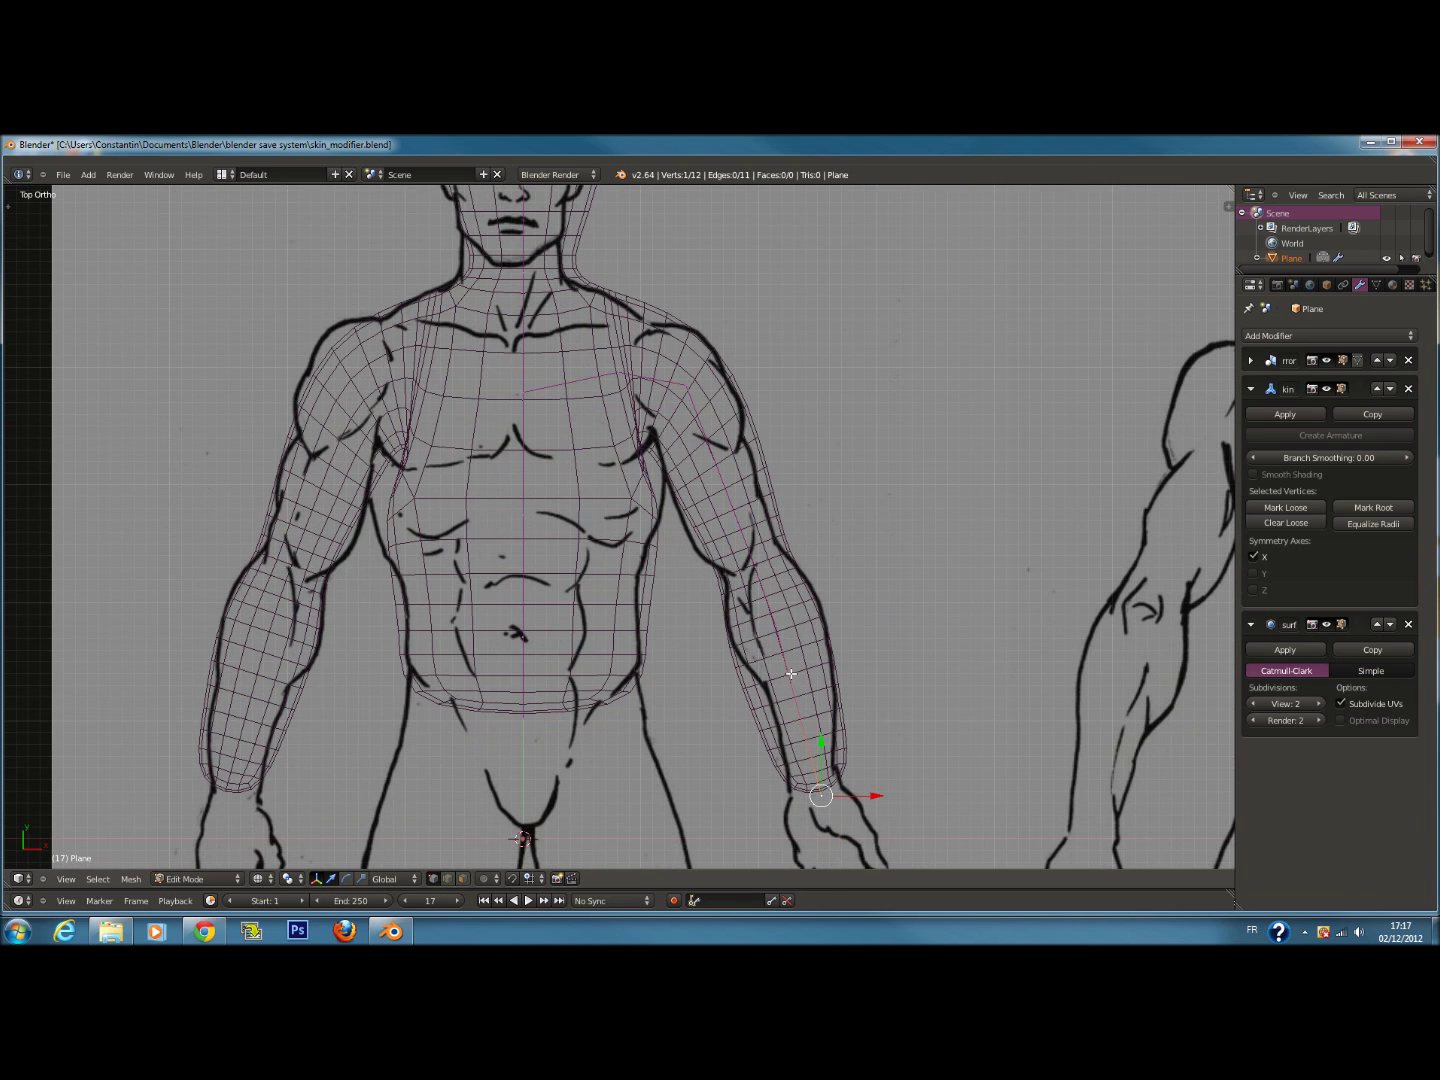
{"action": "key", "text": "g"}
{"action": "right_click", "coordinate": [783, 639]}
{"action": "key", "text": "ctrl+a"}
{"action": "left_click", "coordinate": [912, 725]}
Subdivide the edge between the upper forearm and wrist vertices and resize the new vertex's skin to the blueprint's forearm width
{"action": "right_click", "coordinate": [774, 625], "text": "shift"}
{"action": "key", "text": "w"}
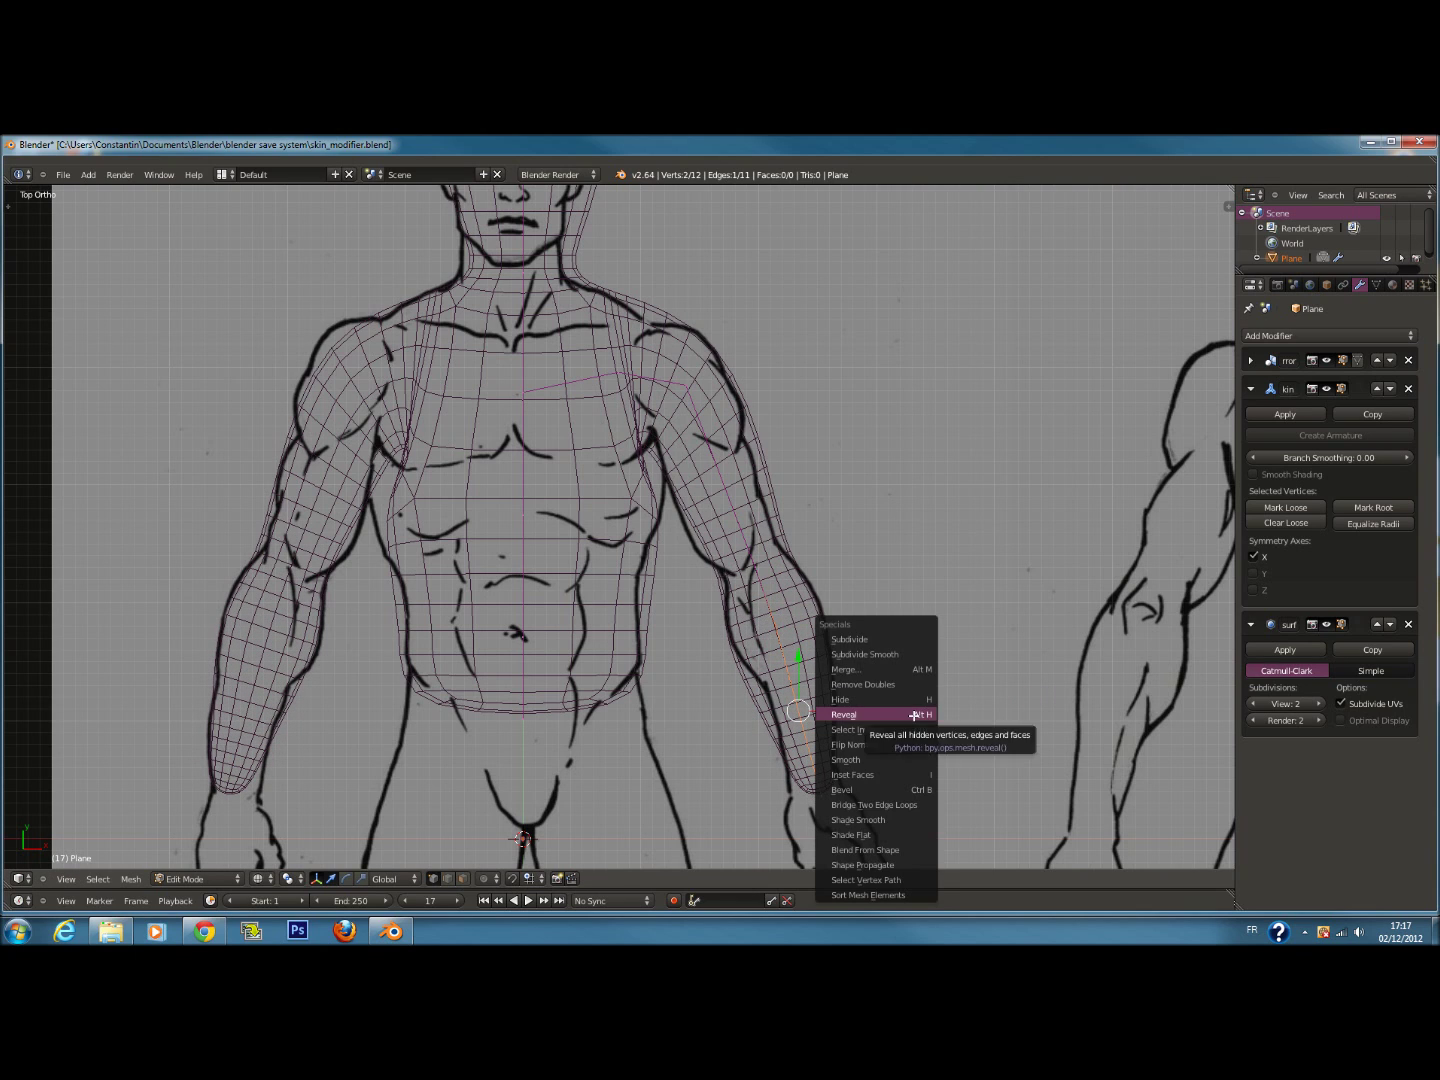
{"action": "left_click", "coordinate": [870, 639]}
{"action": "key", "text": "ctrl+a"}
{"action": "left_click", "coordinate": [856, 693]}
{"action": "left_click_drag", "start_coordinate": [846, 713], "coordinate": [853, 713]}
{"action": "key", "text": "ctrl+a"}
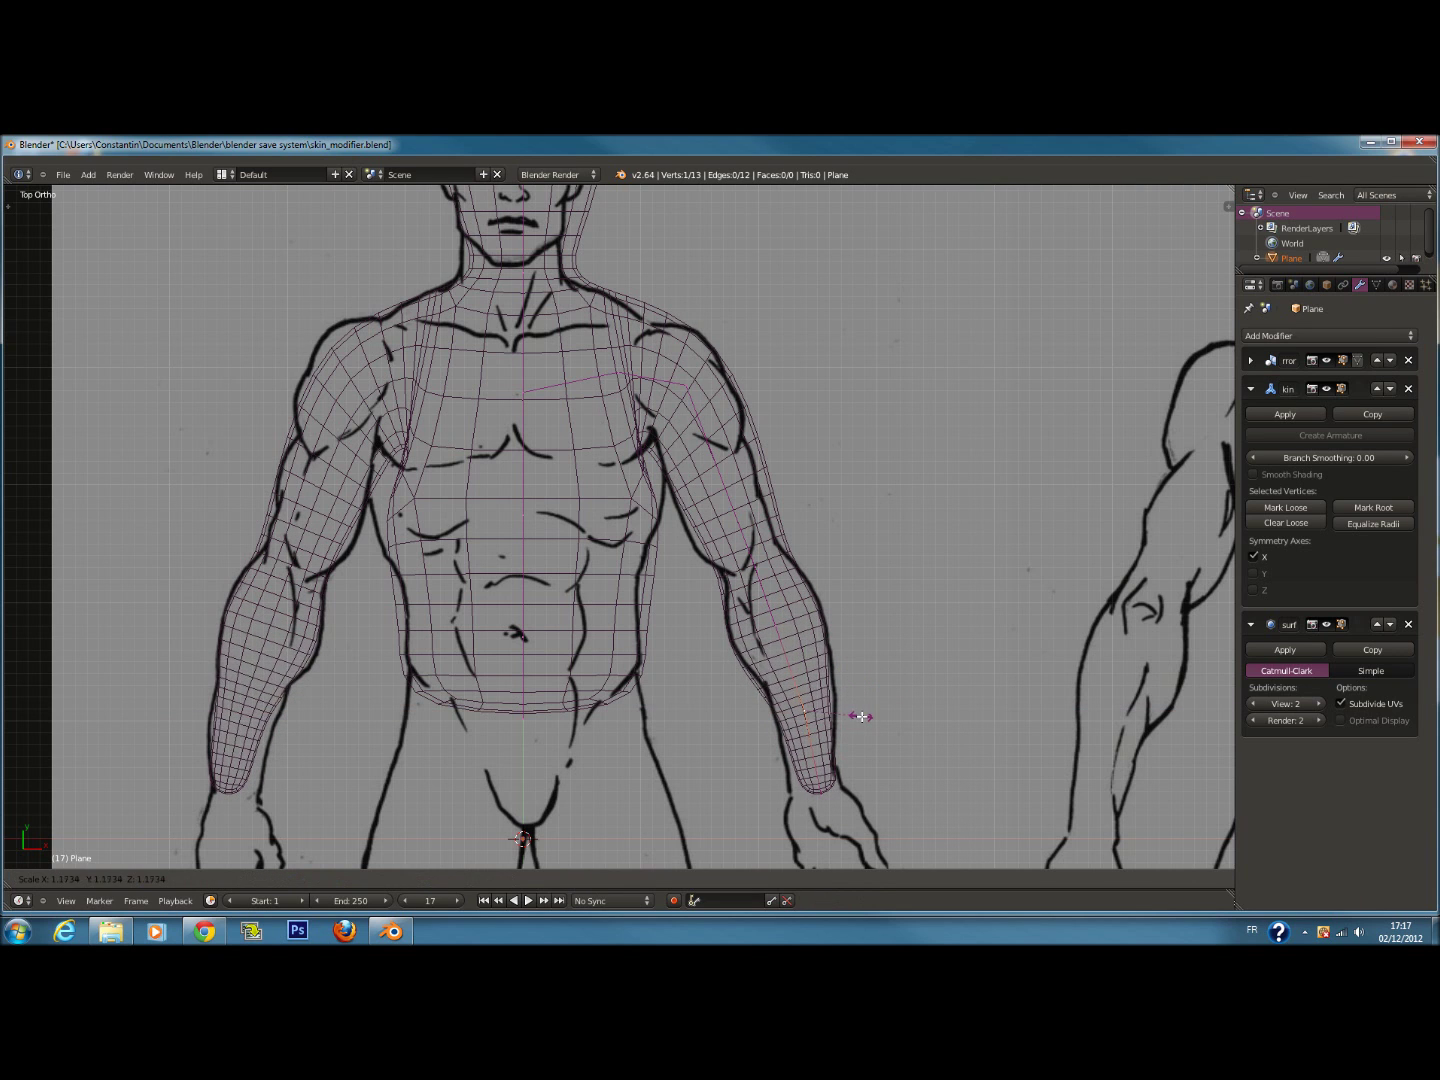
{"action": "left_click", "coordinate": [868, 715]}
{"action": "key", "text": "z"}
{"action": "key", "text": "z"}
{"action": "scroll", "coordinate": [631, 543], "scroll_direction": "up", "scroll_amount": 3, "text": "shift"}
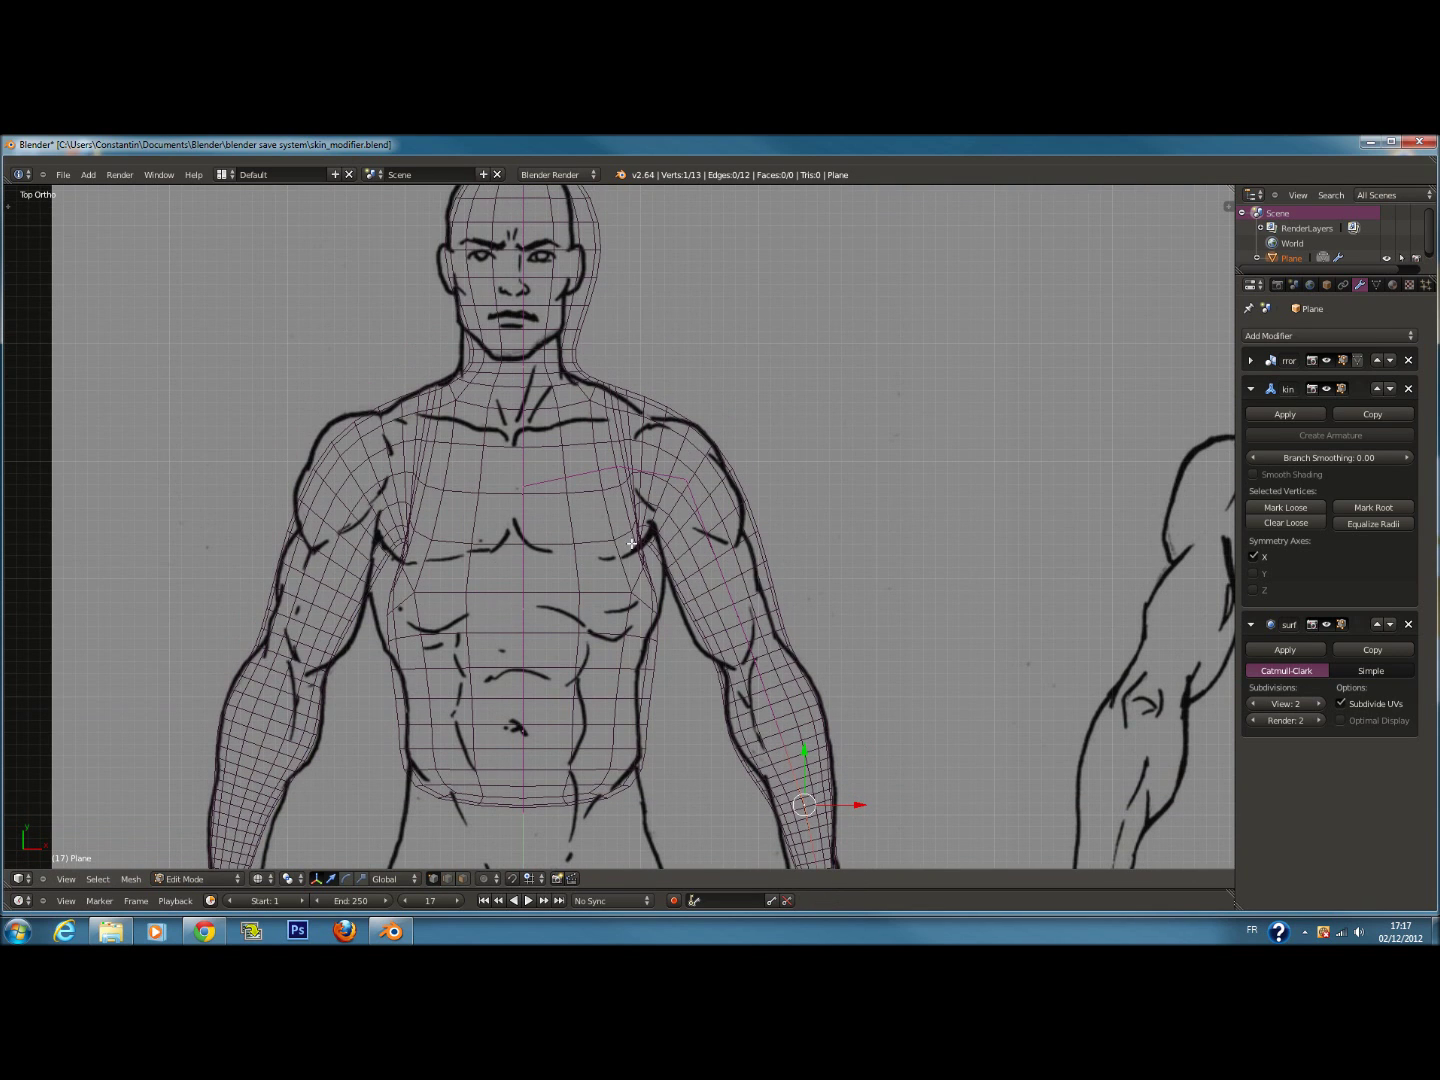
Slightly shrink the skin of the upper abdomen vertex to fit the torso outline
{"action": "right_click", "coordinate": [524, 607]}
{"action": "key", "text": "ctrl+a"}
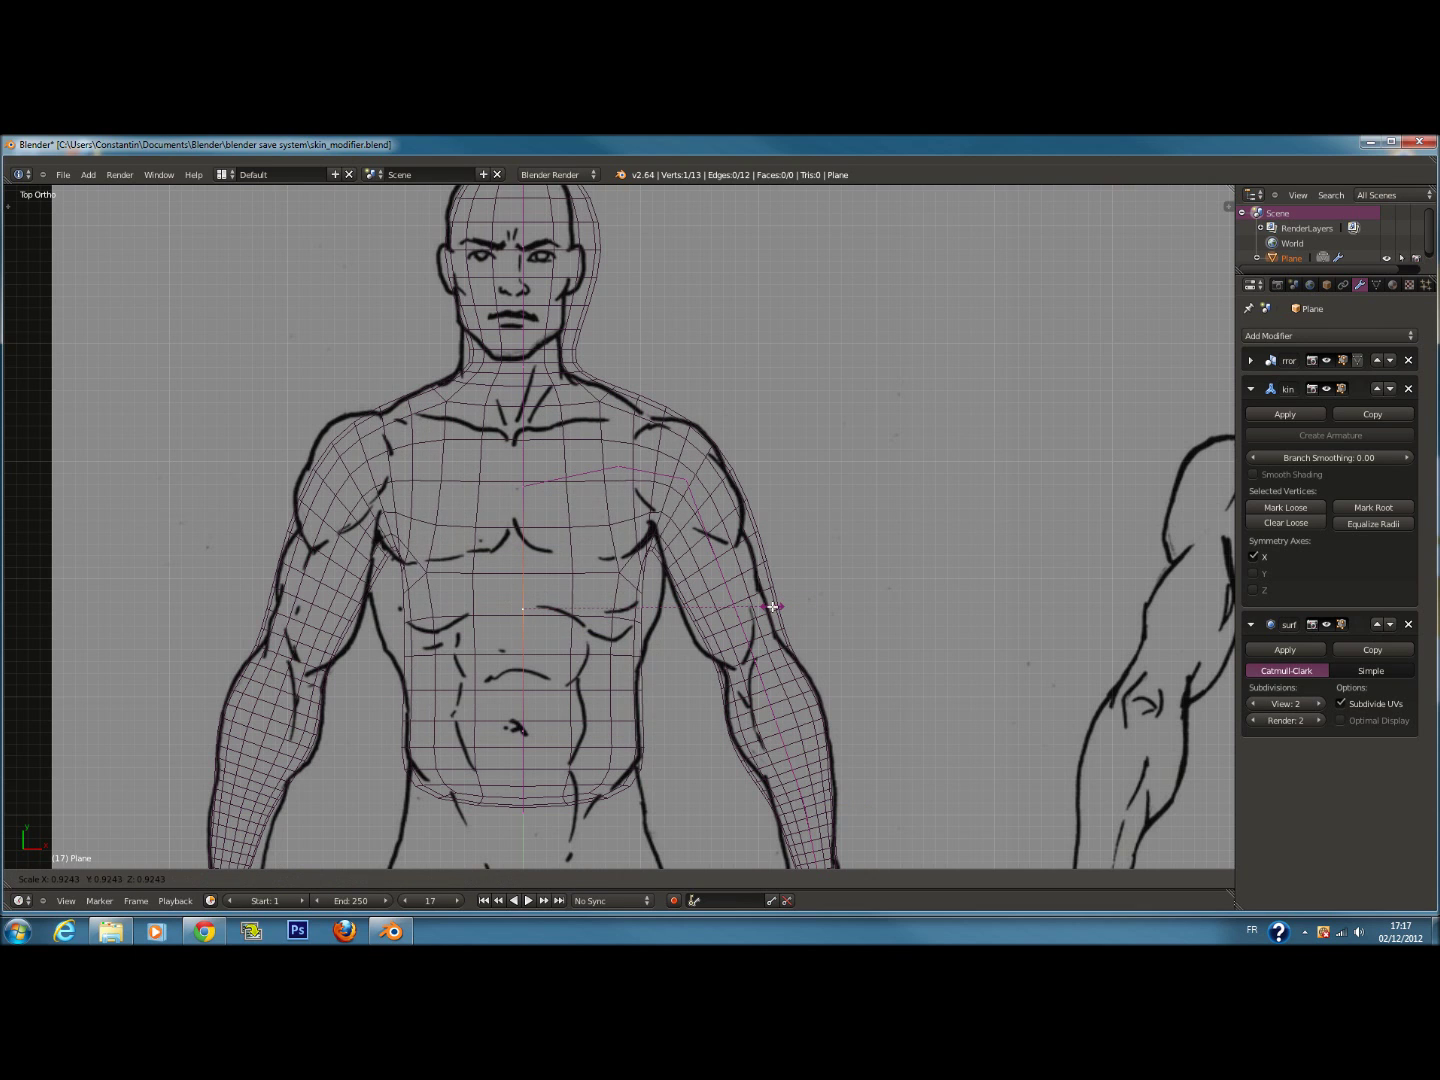
{"action": "left_click", "coordinate": [781, 609]}
{"action": "key", "text": "z"}
{"action": "scroll", "coordinate": [601, 566], "scroll_direction": "down", "scroll_amount": 1}
{"action": "scroll", "coordinate": [601, 566], "scroll_direction": "up", "scroll_amount": 2}
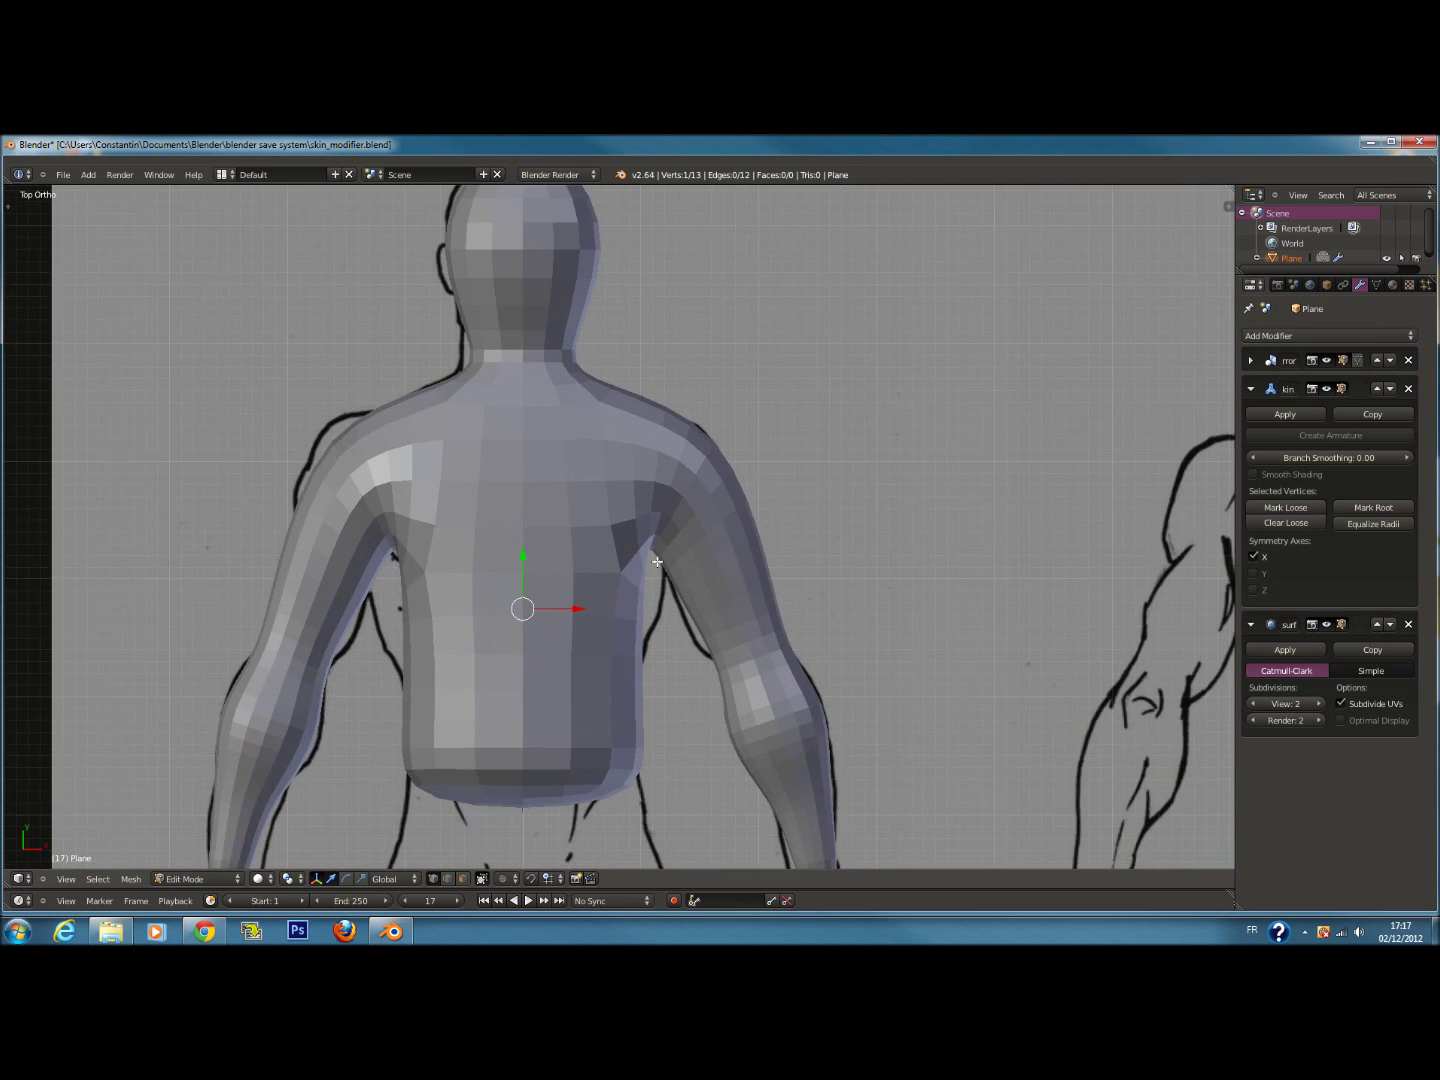
Try repositioning the vertex between chest and shoulder and resizing its skin, and undo the change
{"action": "key", "text": "z"}
{"action": "right_click", "coordinate": [639, 459]}
{"action": "key", "text": "ctrl+a"}
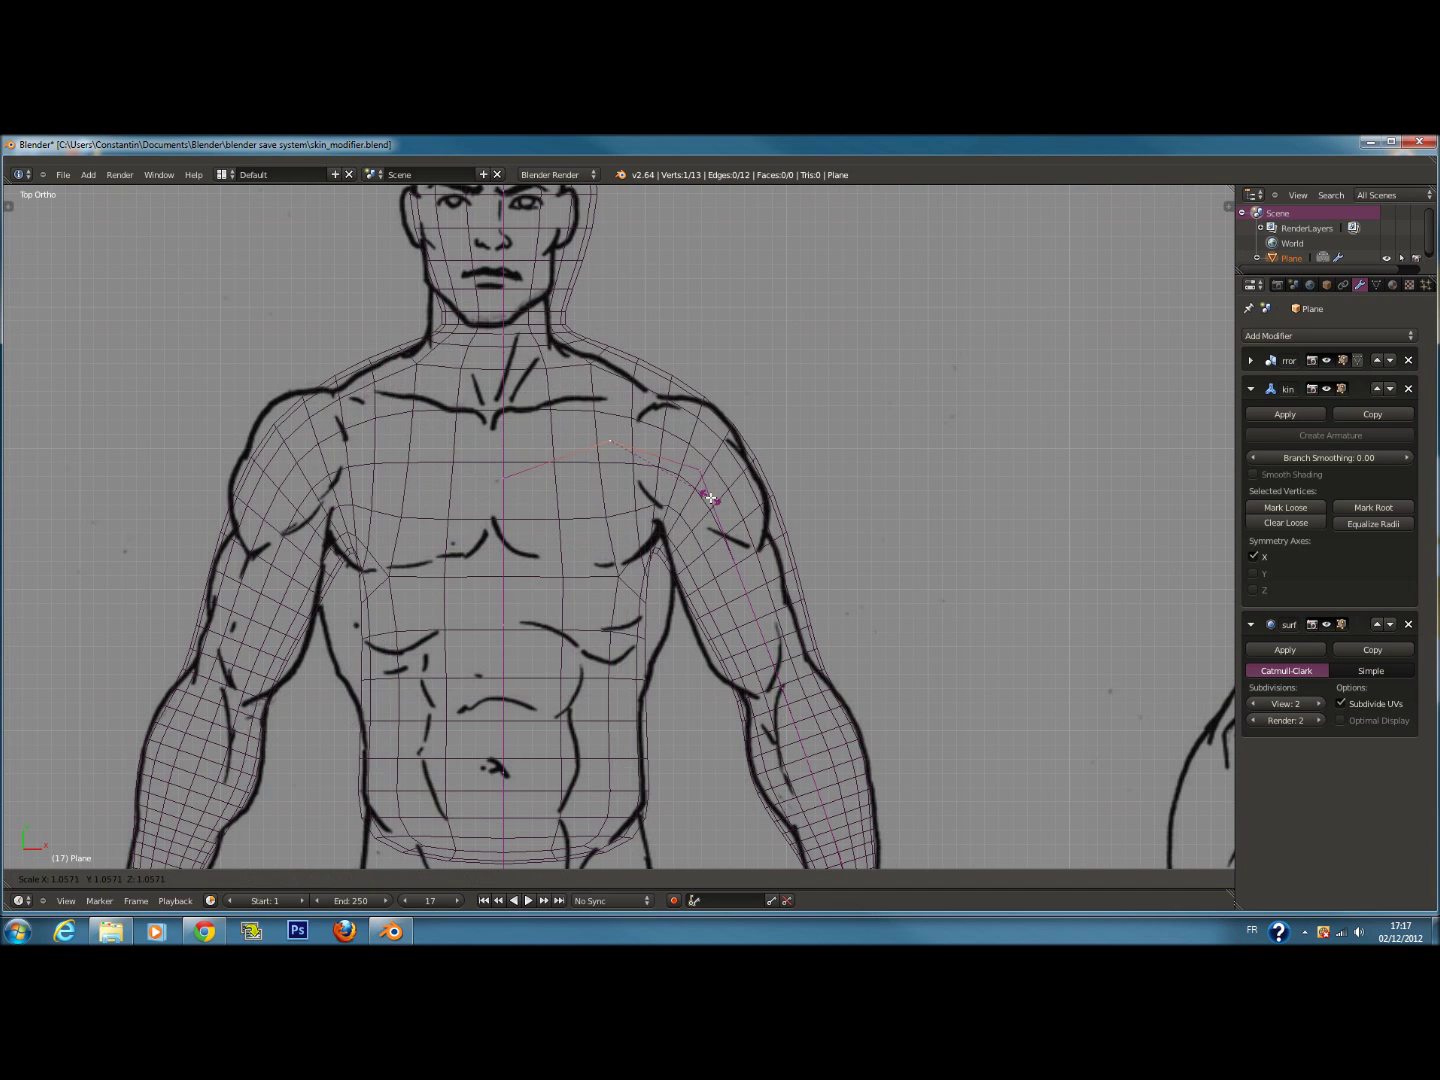
{"action": "left_click", "coordinate": [705, 474]}
{"action": "key", "text": "ctrl+z"}
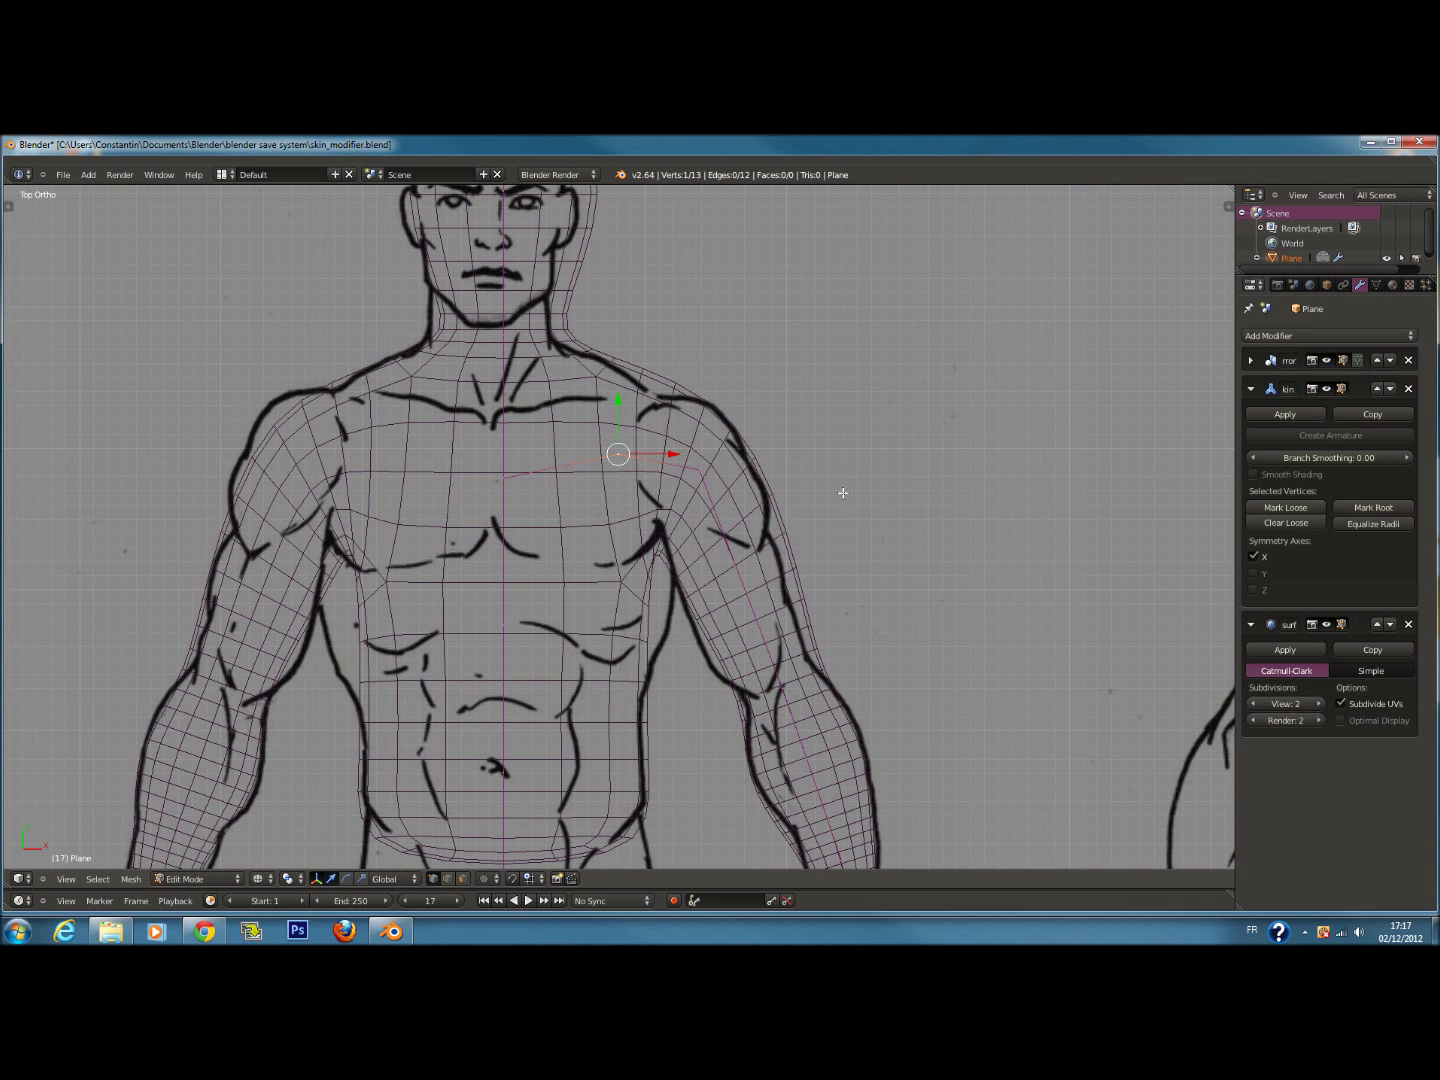
Adjust the skin size of the shoulder vertex to fit the upper arm
{"action": "key", "text": "ctrl+a"}
{"action": "left_click", "coordinate": [936, 461]}
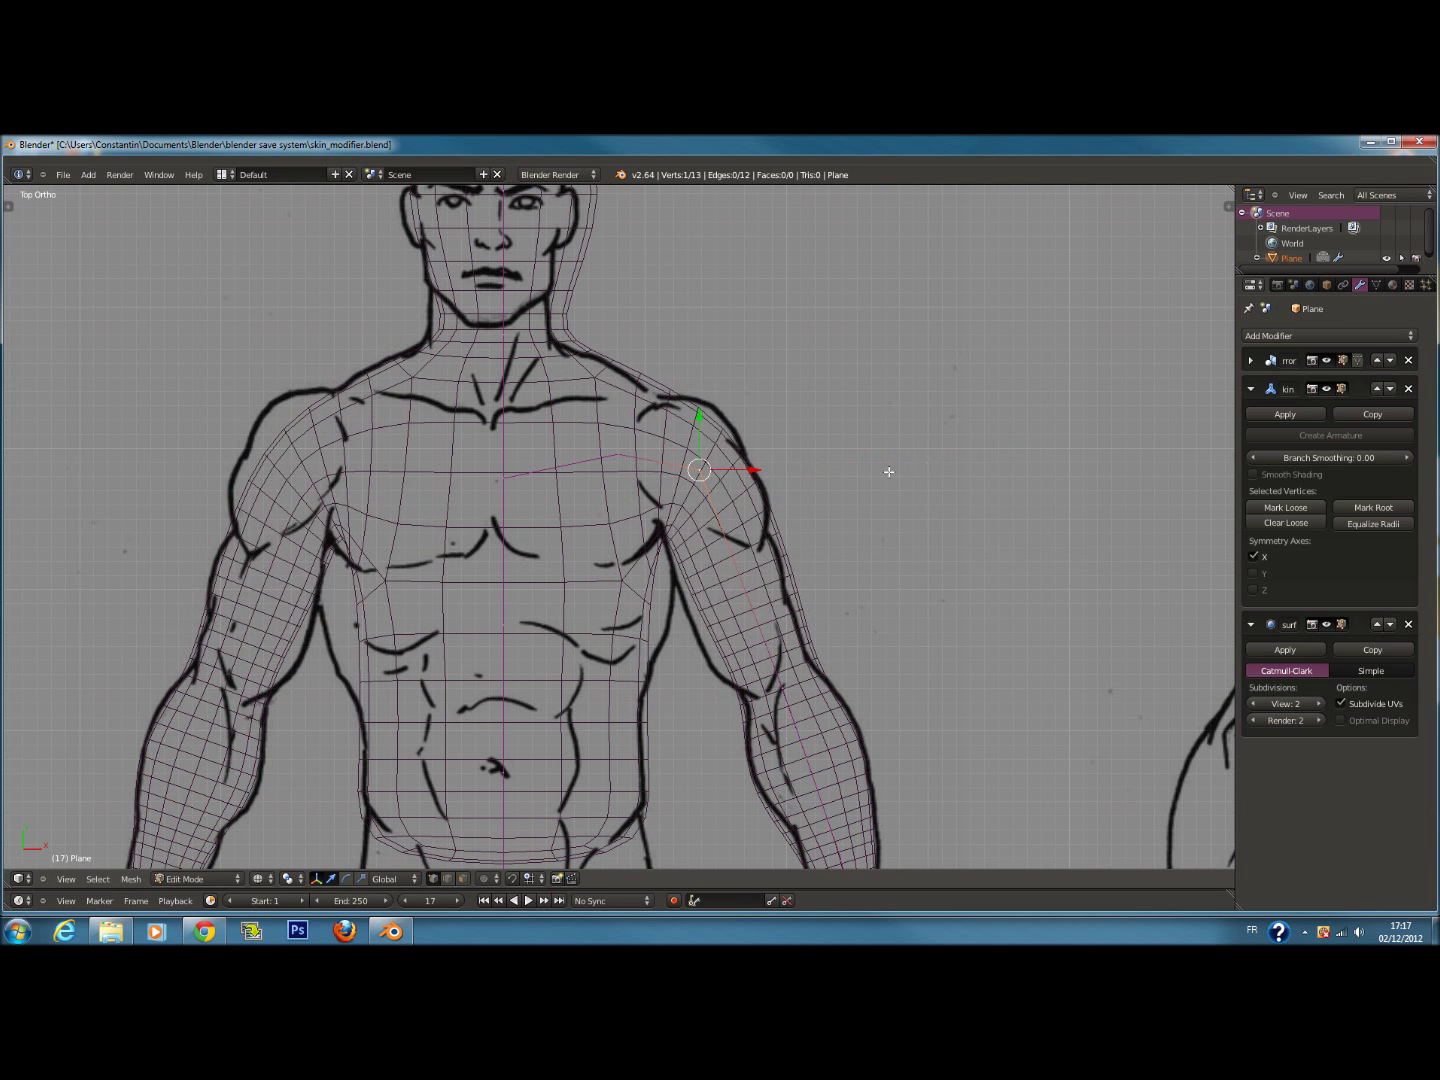
{"action": "key", "text": "z"}
{"action": "scroll", "coordinate": [840, 480], "scroll_direction": "down", "scroll_amount": 3}
In Object Mode and right view, rotate the body 90° about Z and 90° about Y so it stands upright
{"action": "key", "text": "Tab"}
{"action": "scroll", "coordinate": [795, 515], "scroll_direction": "down", "scroll_amount": 2}
{"action": "middle_click_drag", "start_coordinate": [803, 537], "coordinate": [855, 710]}
{"action": "key", "text": "KP_3"}
{"action": "key", "text": "r"}
{"action": "key", "text": "z"}
{"action": "type", "text": "90"}
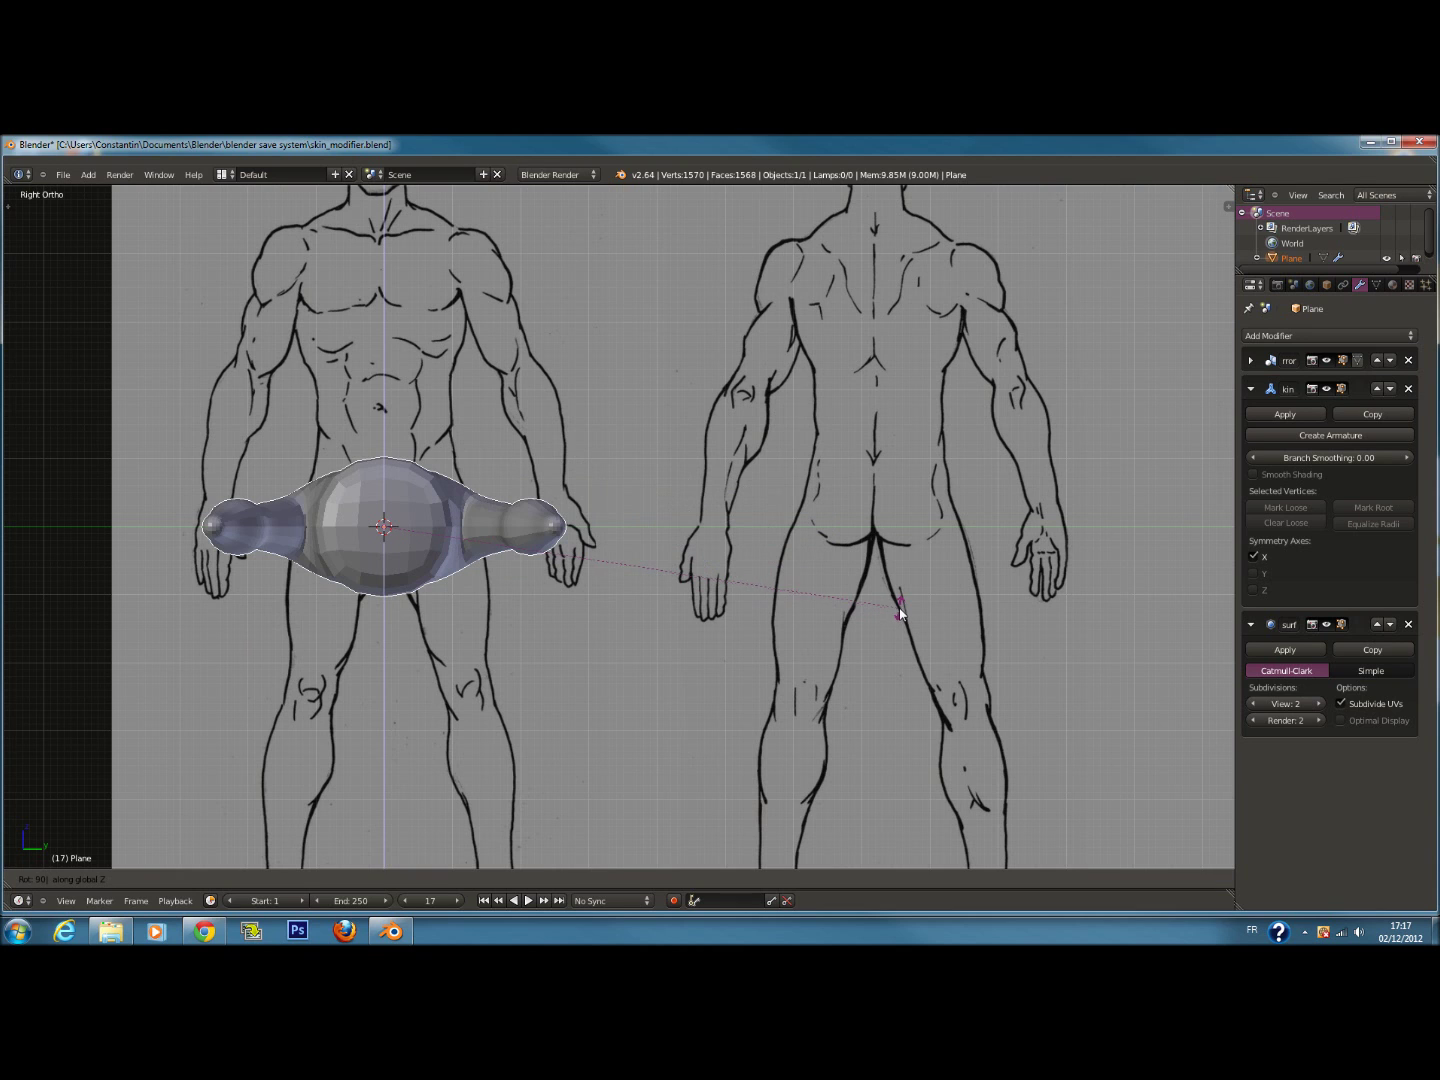
{"action": "key", "text": "Return"}
{"action": "type", "text": "ry90"}
{"action": "key", "text": "Return"}
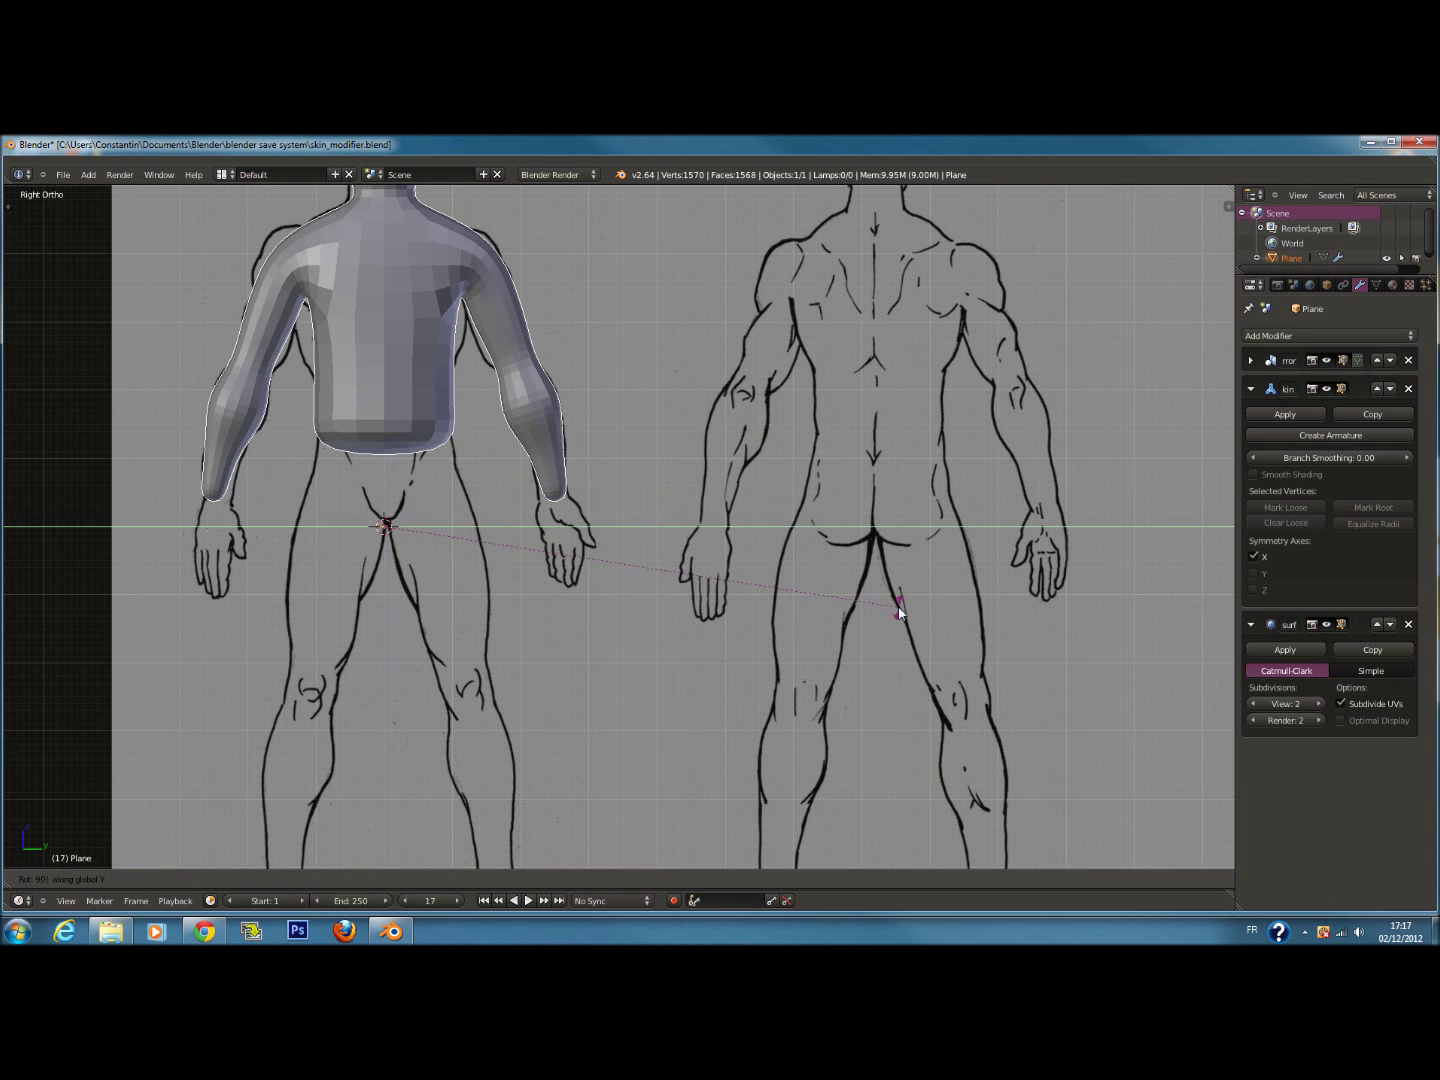
Switch the upright body to wireframe display and save over skin_modifier.blend
{"action": "scroll", "coordinate": [627, 517], "scroll_direction": "up", "scroll_amount": 6, "text": "shift"}
{"action": "scroll", "coordinate": [640, 485], "scroll_direction": "down", "scroll_amount": 5, "text": "ctrl"}
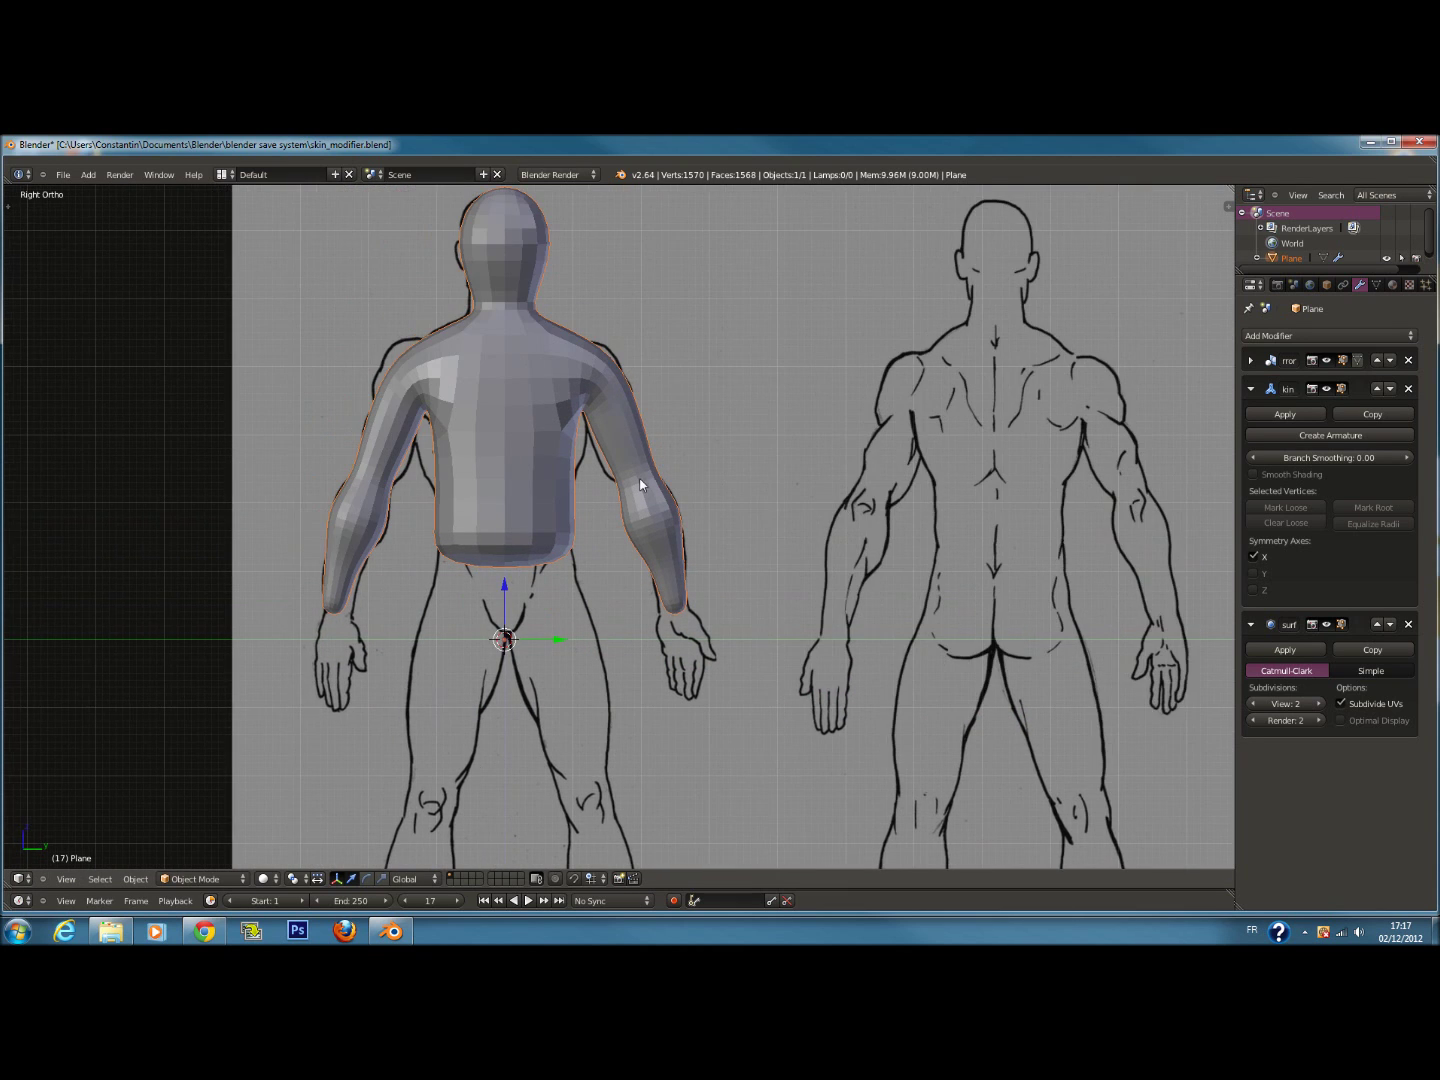
{"action": "scroll", "coordinate": [643, 483], "scroll_direction": "up", "scroll_amount": 3, "text": "shift"}
{"action": "scroll", "coordinate": [643, 485], "scroll_direction": "up", "scroll_amount": 1}
{"action": "key", "text": "z"}
{"action": "key", "text": "ctrl+s"}
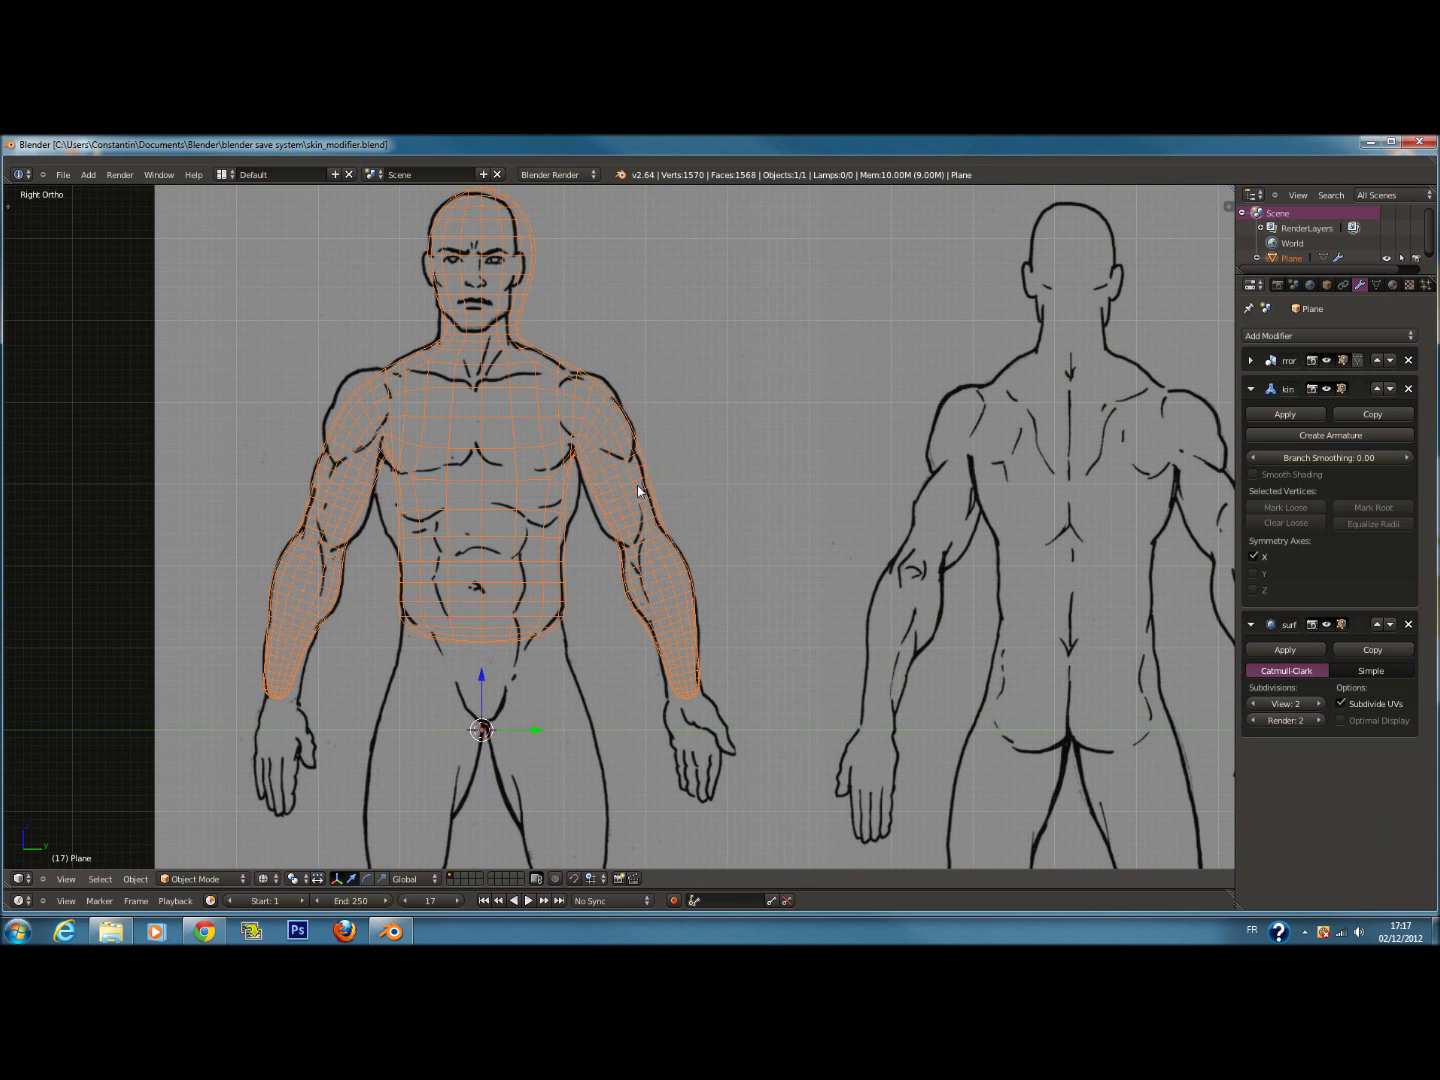
{"action": "left_click", "coordinate": [641, 485]}
Subdivide the edge between the neck base and chest vertices in Edit Mode, undoing any change made after the subdivision
{"action": "scroll", "coordinate": [641, 485], "scroll_direction": "down", "scroll_amount": 3, "text": "ctrl"}
{"action": "scroll", "coordinate": [641, 485], "scroll_direction": "up", "scroll_amount": 1}
{"action": "scroll", "coordinate": [643, 485], "scroll_direction": "up", "scroll_amount": 2, "text": "shift"}
{"action": "key", "text": "Tab"}
{"action": "scroll", "coordinate": [667, 485], "scroll_direction": "up", "scroll_amount": 2}
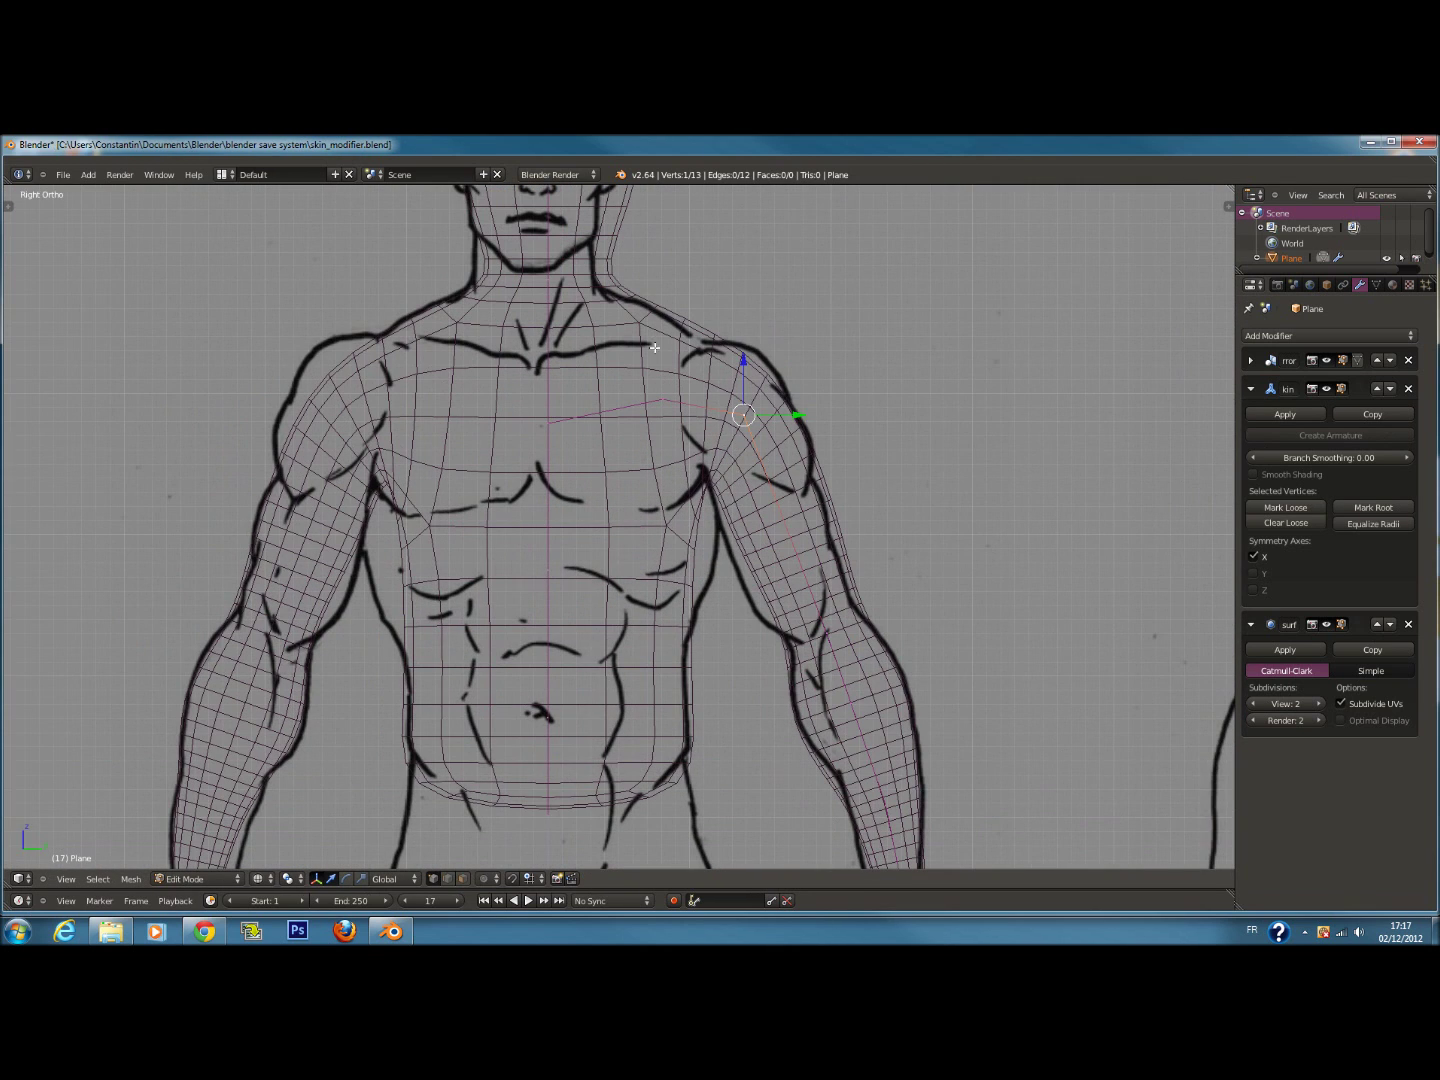
{"action": "right_click", "coordinate": [552, 312]}
{"action": "right_click", "coordinate": [550, 404], "text": "shift"}
{"action": "key", "text": "w"}
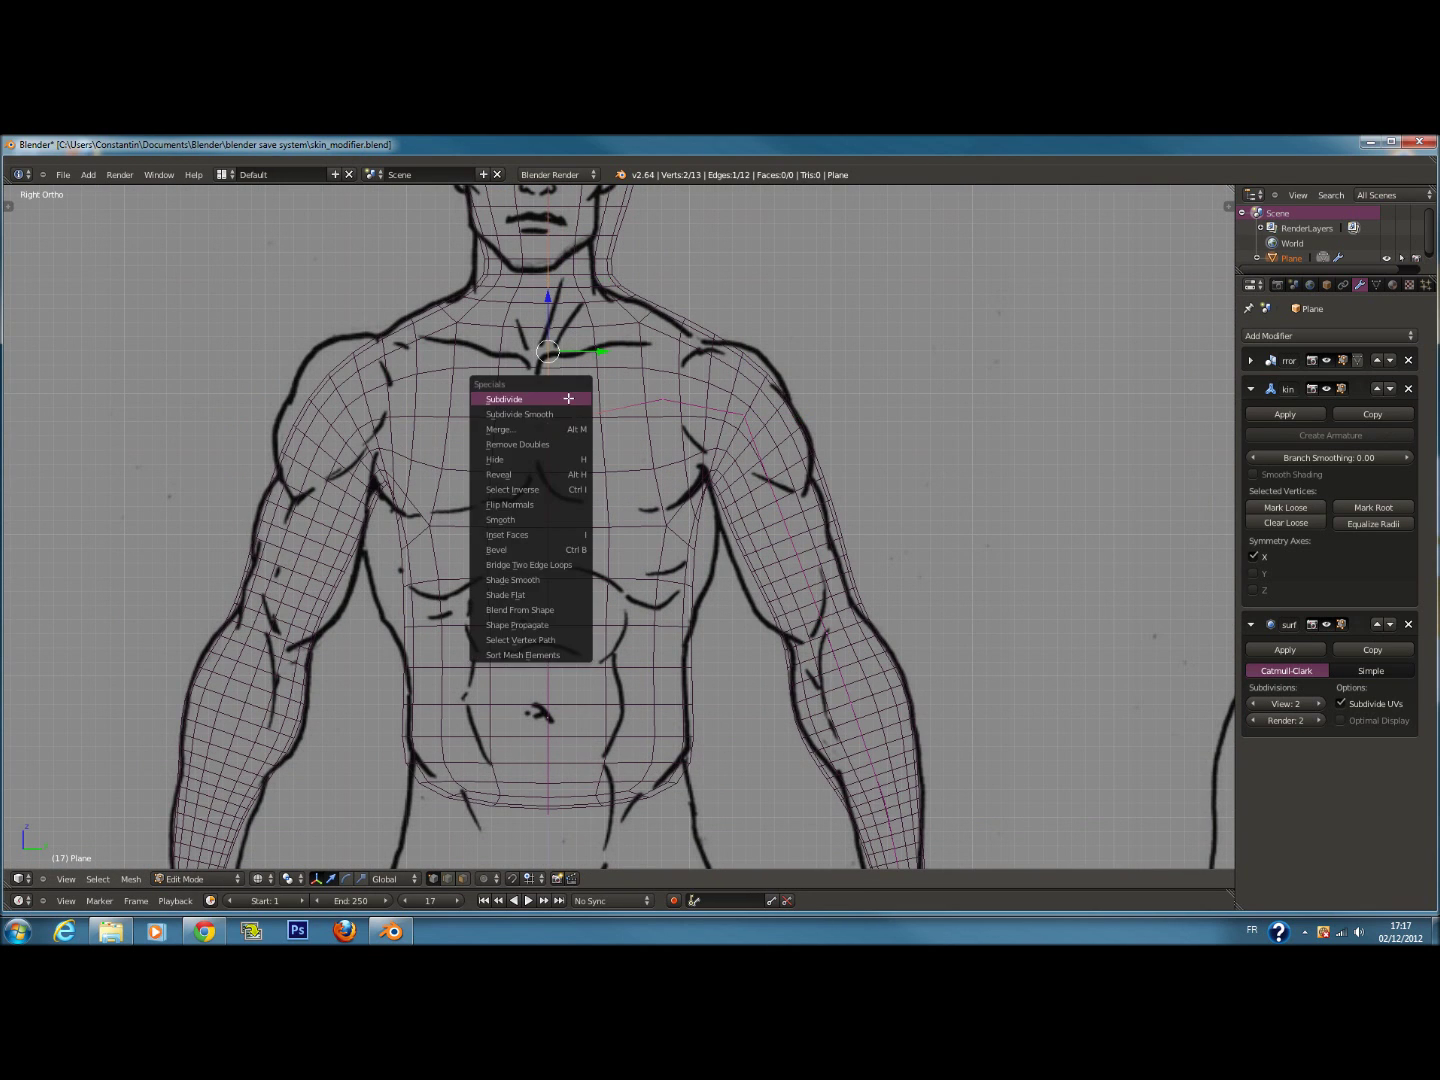
{"action": "left_click", "coordinate": [568, 398]}
{"action": "right_click", "coordinate": [555, 364]}
{"action": "key", "text": "ctrl+z"}
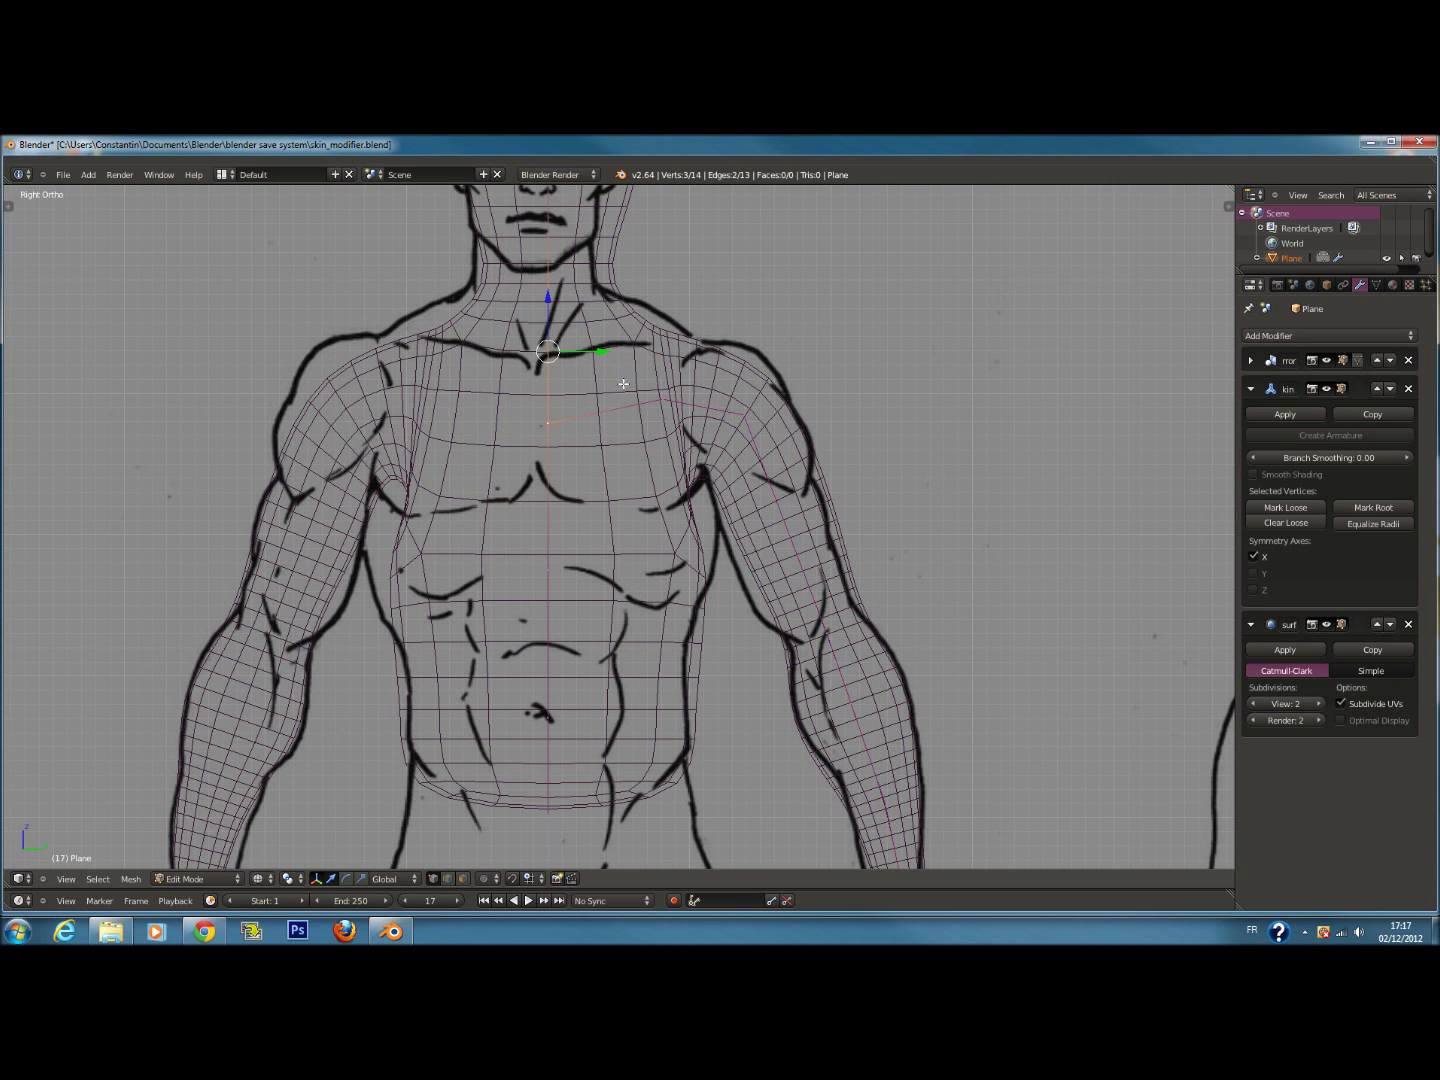
Resize the skin of the selected neck-to-chest vertices, then shrink the neck vertex's skin to fit the blueprint
{"action": "scroll", "coordinate": [643, 395], "scroll_direction": "down", "scroll_amount": 2}
{"action": "key", "text": "s"}
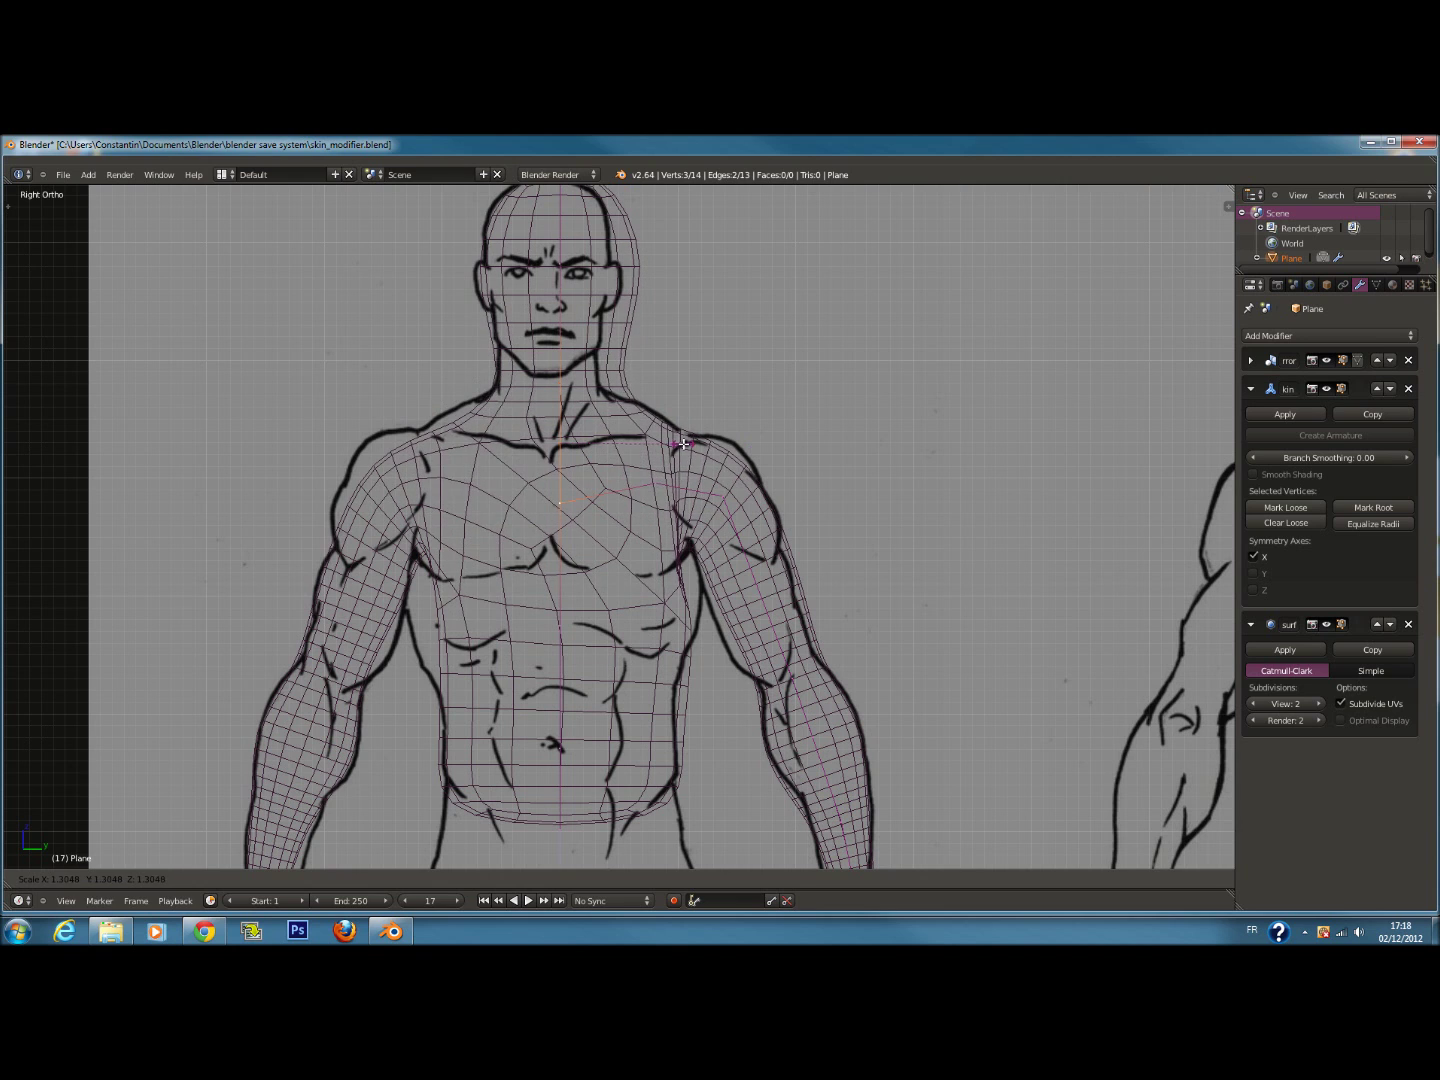
{"action": "left_click", "coordinate": [659, 445]}
{"action": "scroll", "coordinate": [562, 428], "scroll_direction": "up", "scroll_amount": 1}
{"action": "right_click", "coordinate": [551, 366]}
{"action": "key", "text": "ctrl+a"}
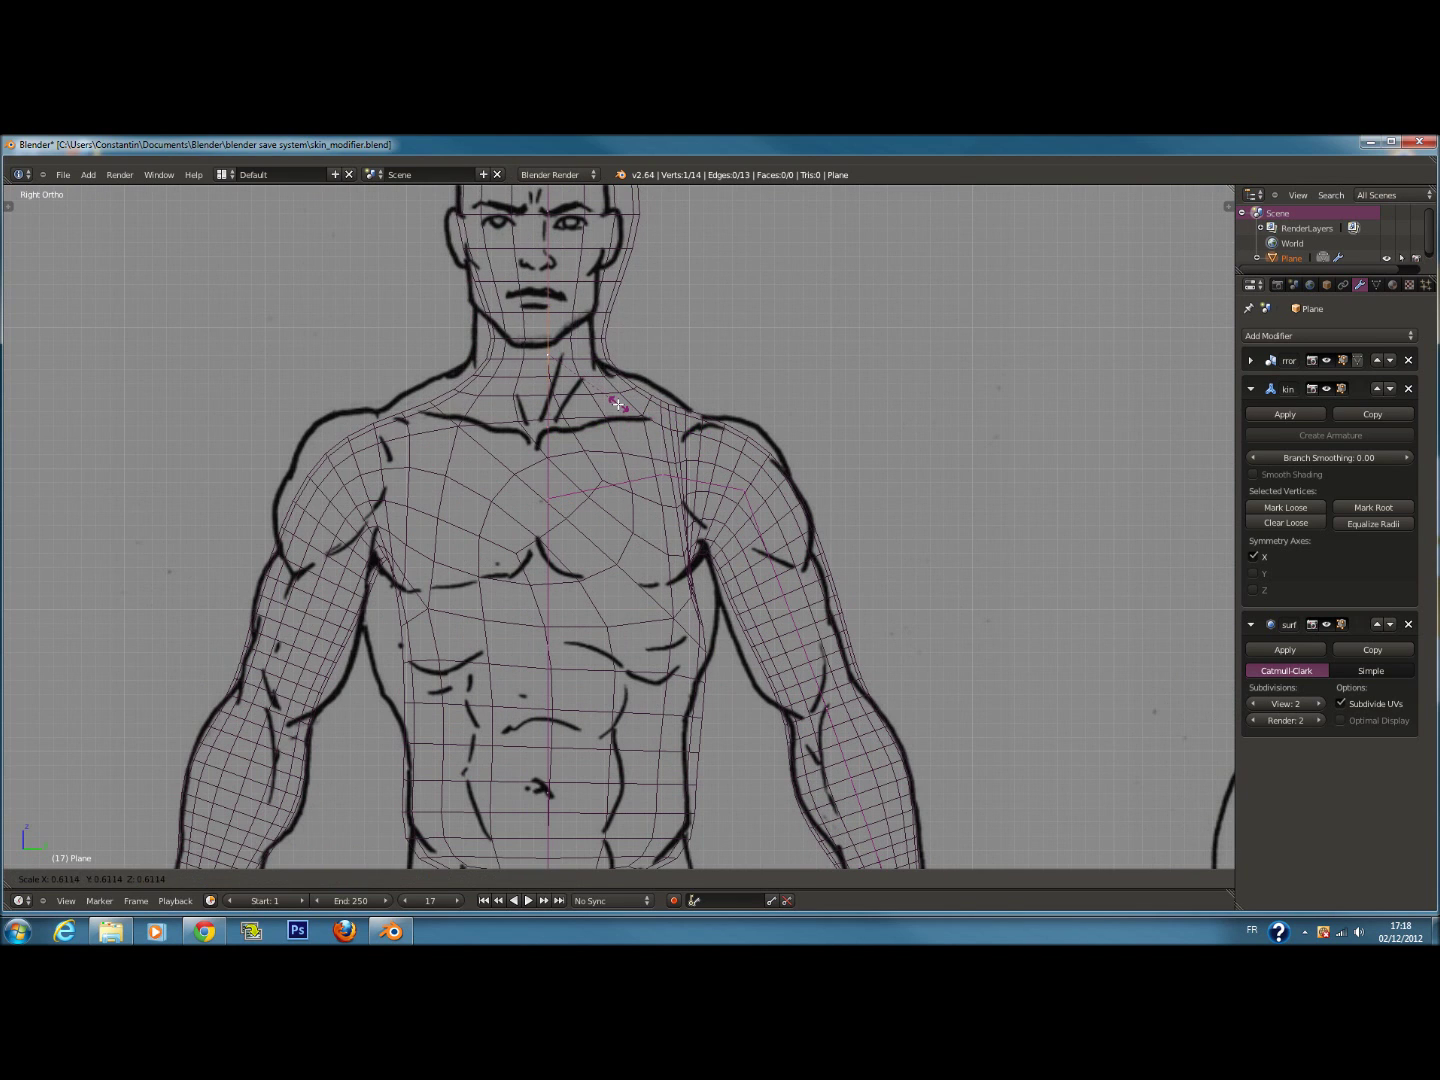
{"action": "left_click", "coordinate": [615, 404]}
Move the shoulder vertex slightly up and outward on the blueprint and save the file
{"action": "scroll", "coordinate": [615, 404], "scroll_direction": "up", "scroll_amount": 4, "text": "shift"}
{"action": "right_click", "coordinate": [564, 503]}
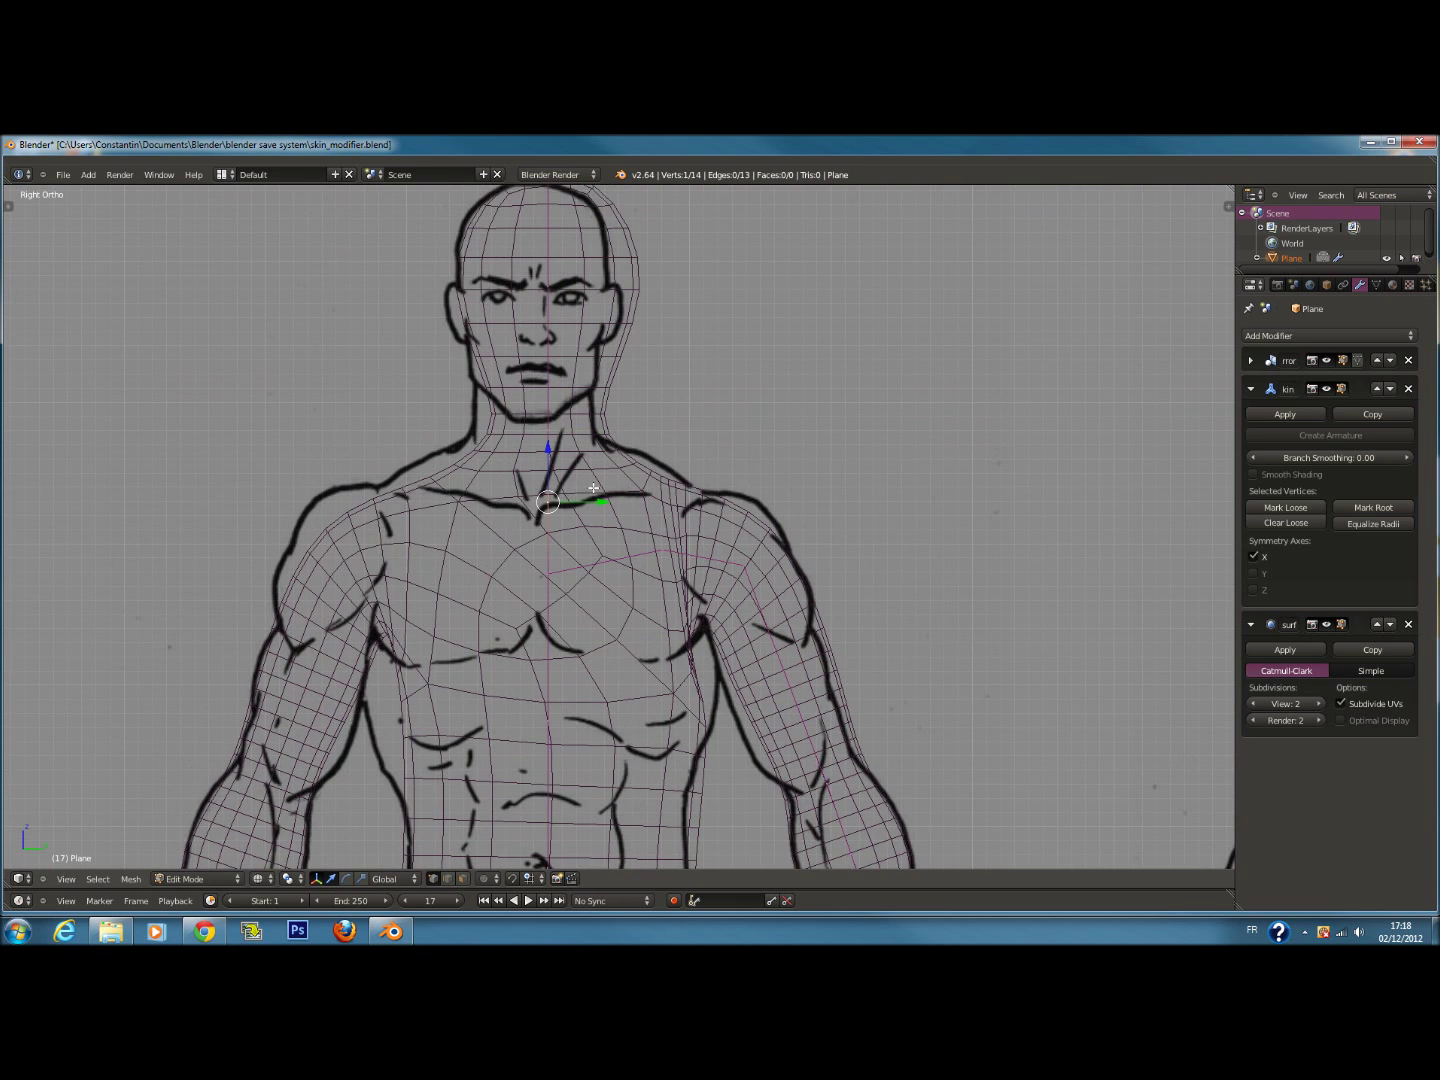
{"action": "scroll", "coordinate": [611, 472], "scroll_direction": "down", "scroll_amount": 1}
{"action": "right_click", "coordinate": [724, 558]}
{"action": "key", "text": "g"}
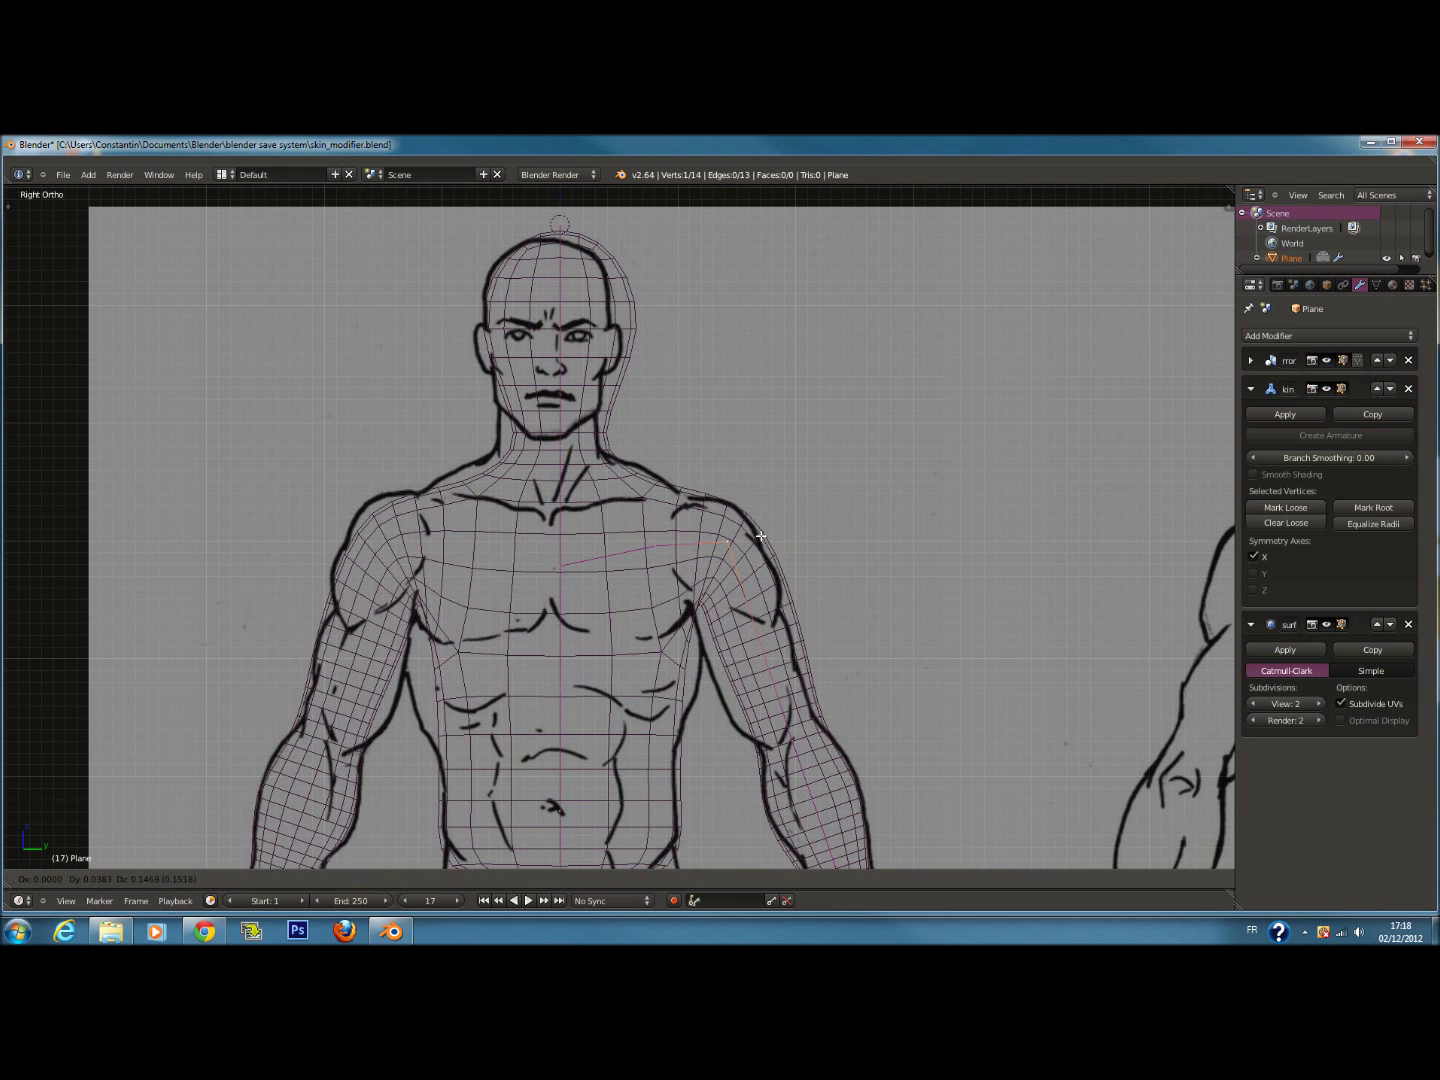
{"action": "left_click", "coordinate": [764, 538]}
{"action": "key", "text": "ctrl+s"}
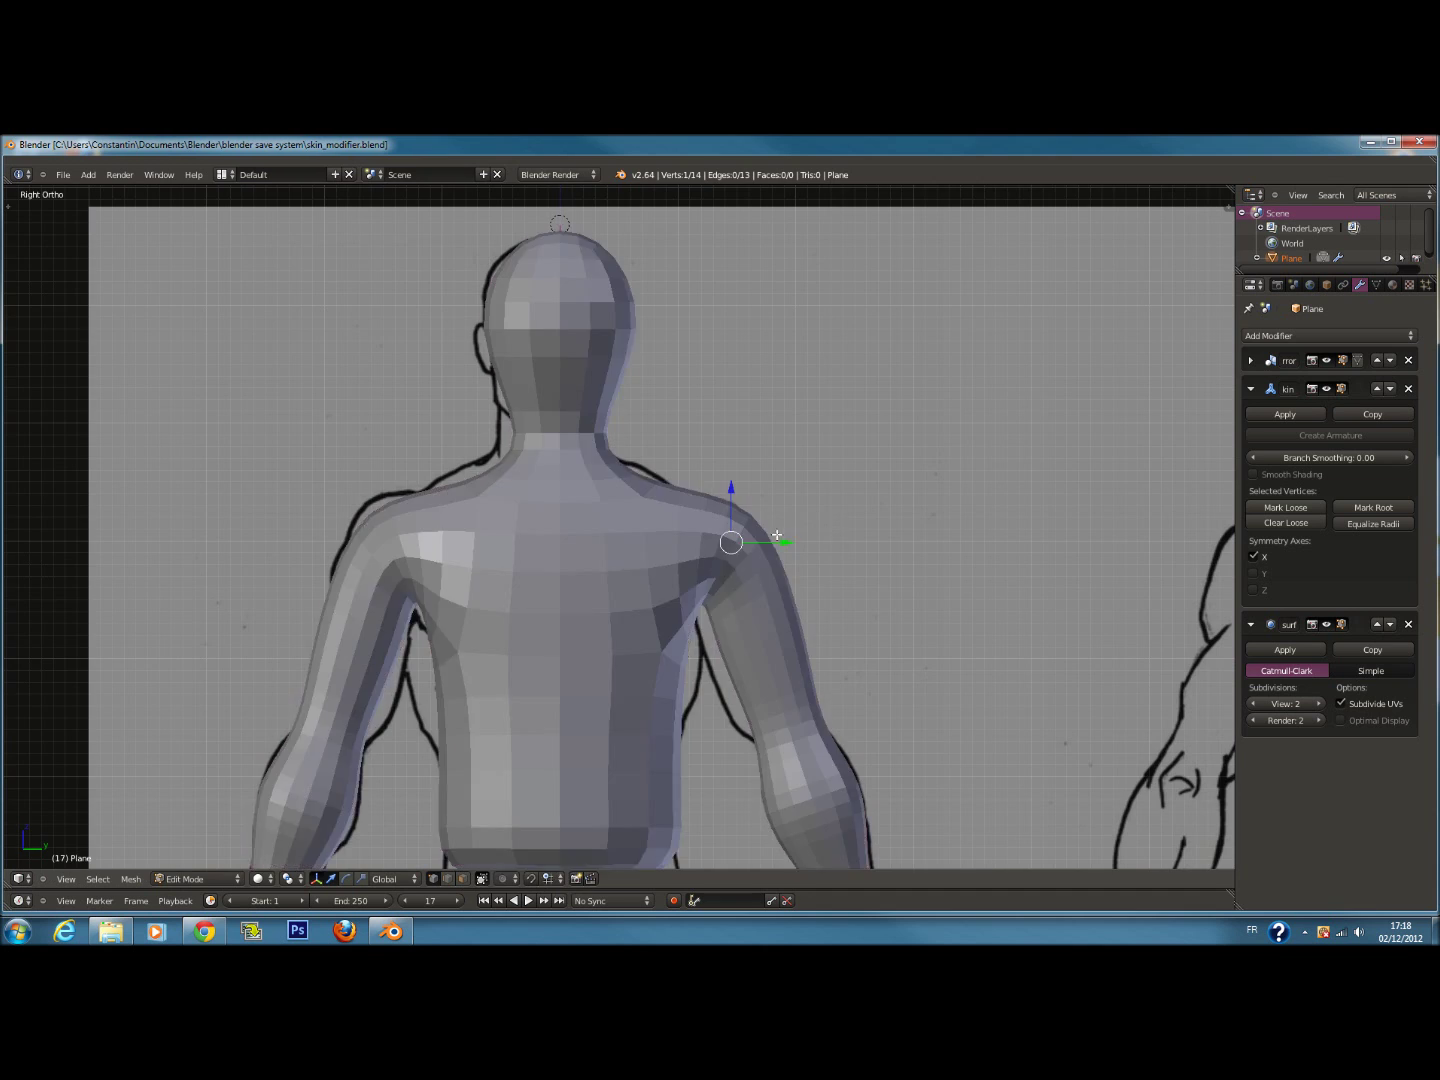
Examine the body from the front view in solid and wireframe display against the blueprint
{"action": "scroll", "coordinate": [766, 538], "scroll_direction": "down", "scroll_amount": 3}
{"action": "scroll", "coordinate": [770, 537], "scroll_direction": "down", "scroll_amount": 1, "text": "shift"}
{"action": "key", "text": "Tab"}
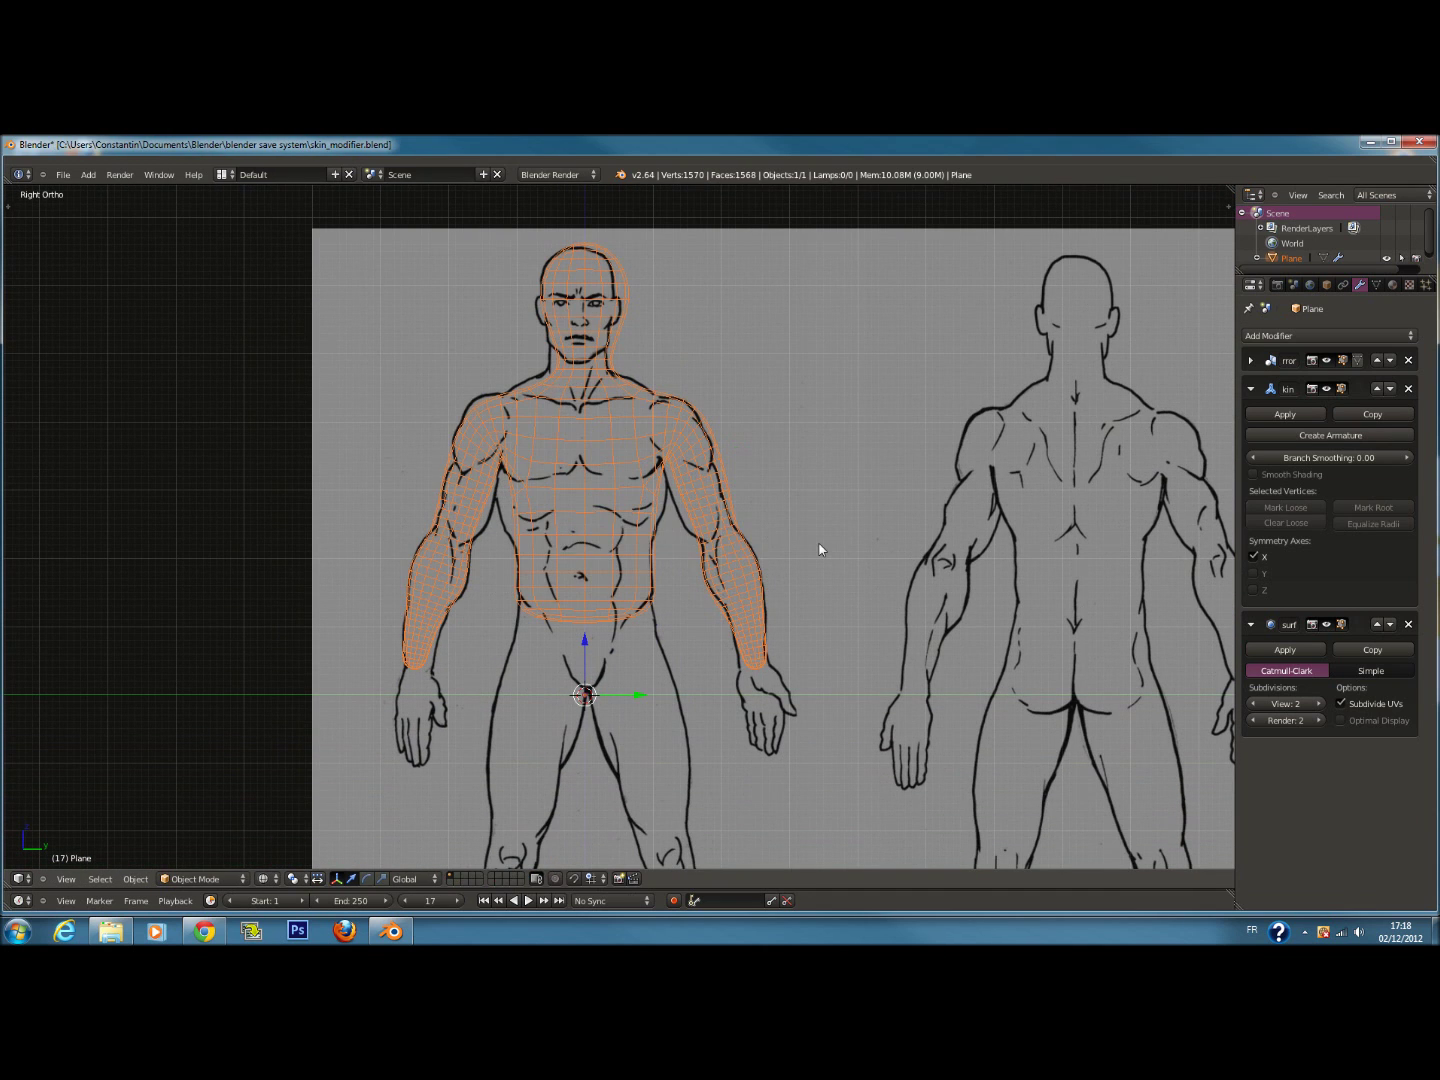
{"action": "scroll", "coordinate": [672, 565], "scroll_direction": "down", "scroll_amount": 1, "text": "shift"}
{"action": "key", "text": "KP_1"}
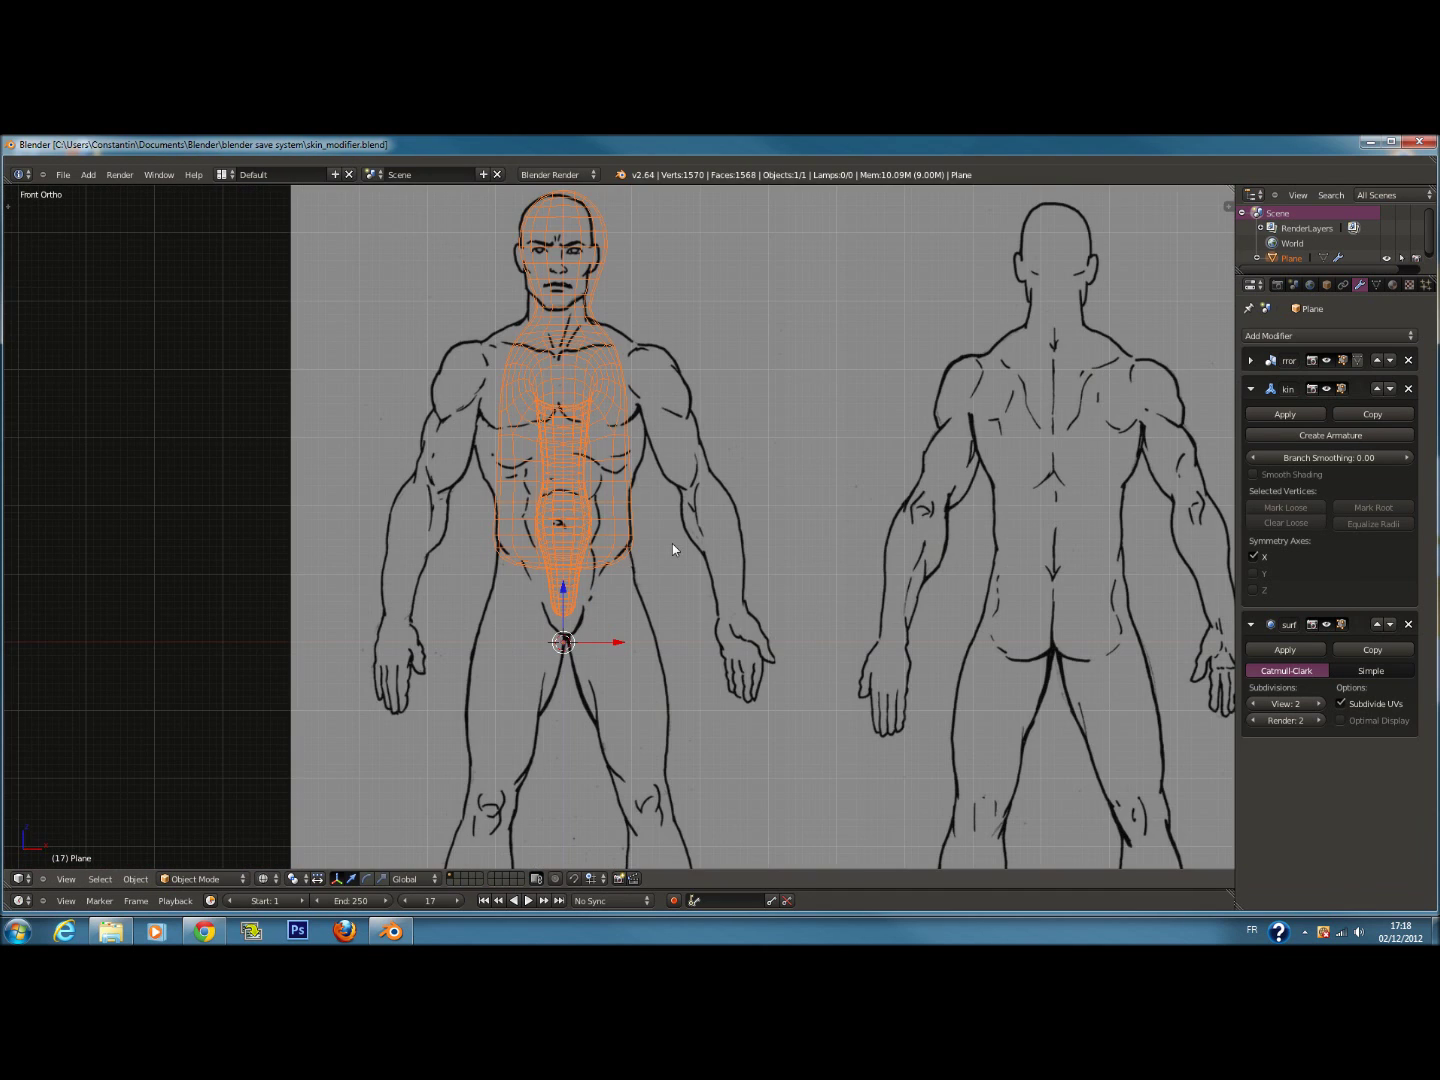
{"action": "key", "text": "Tab"}
{"action": "scroll", "coordinate": [660, 519], "scroll_direction": "up", "scroll_amount": 1}
{"action": "scroll", "coordinate": [656, 580], "scroll_direction": "up", "scroll_amount": 2}
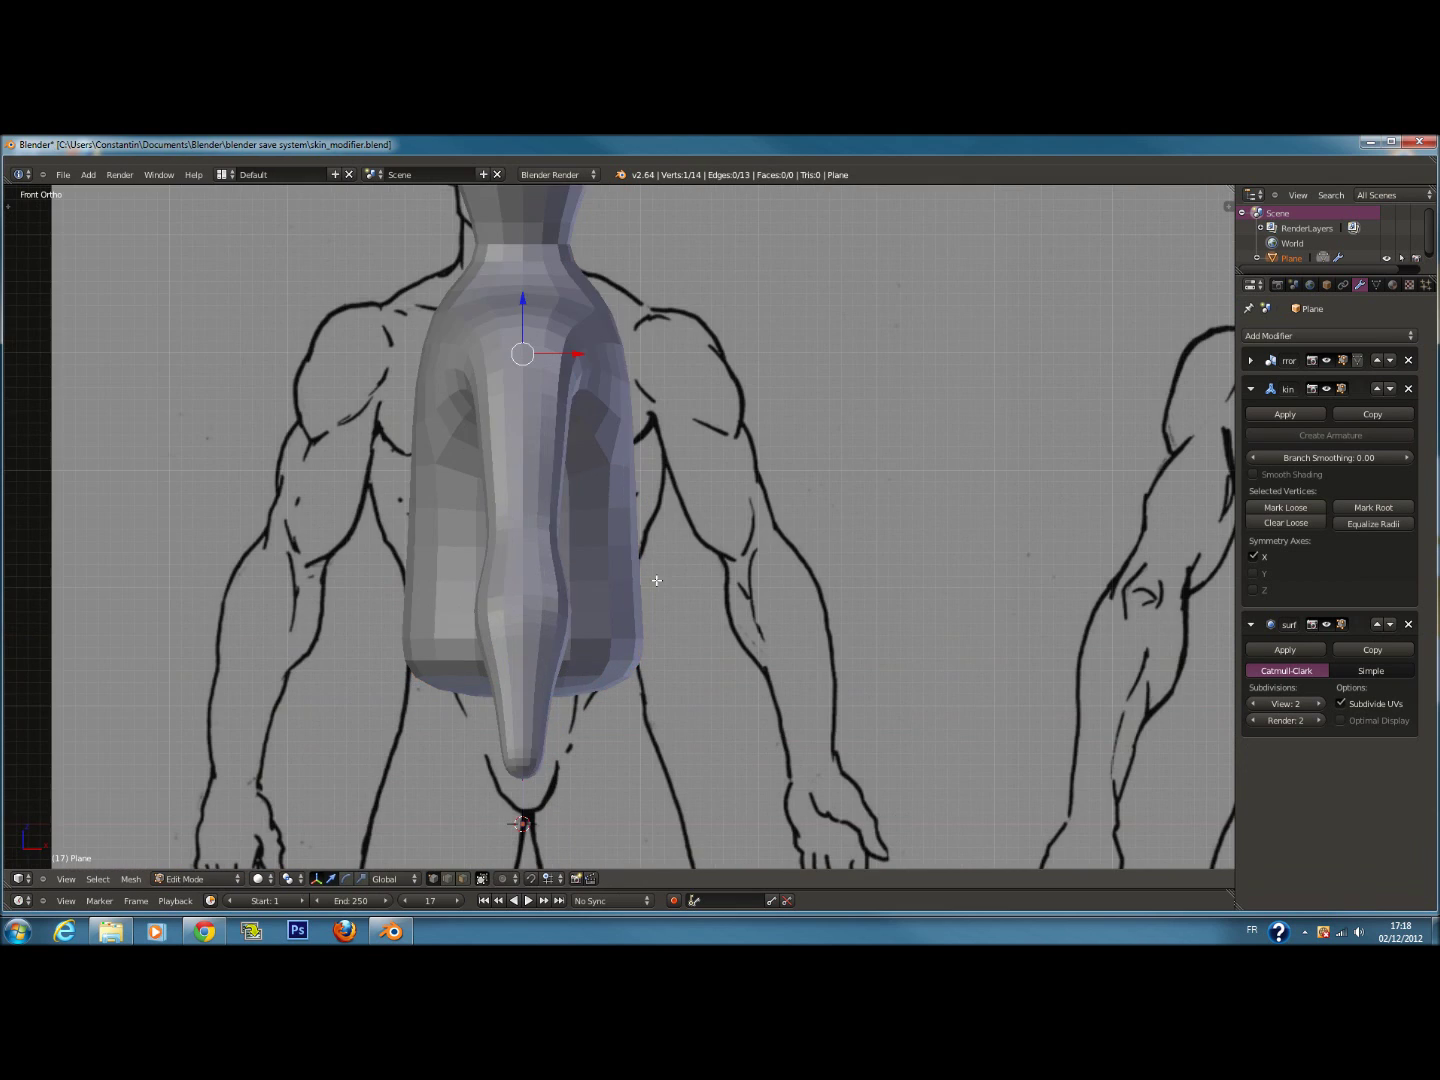
{"action": "key", "text": "z"}
{"action": "scroll", "coordinate": [656, 580], "scroll_direction": "down", "scroll_amount": 3}
{"action": "key", "text": "Tab"}
{"action": "scroll", "coordinate": [713, 540], "scroll_direction": "down", "scroll_amount": 4}
Save the current model over the existing skin_modifier.blend file
{"action": "key", "text": "ctrl+s"}
{"action": "left_click", "coordinate": [922, 516]}
{"action": "scroll", "coordinate": [823, 515], "scroll_direction": "up", "scroll_amount": 1}
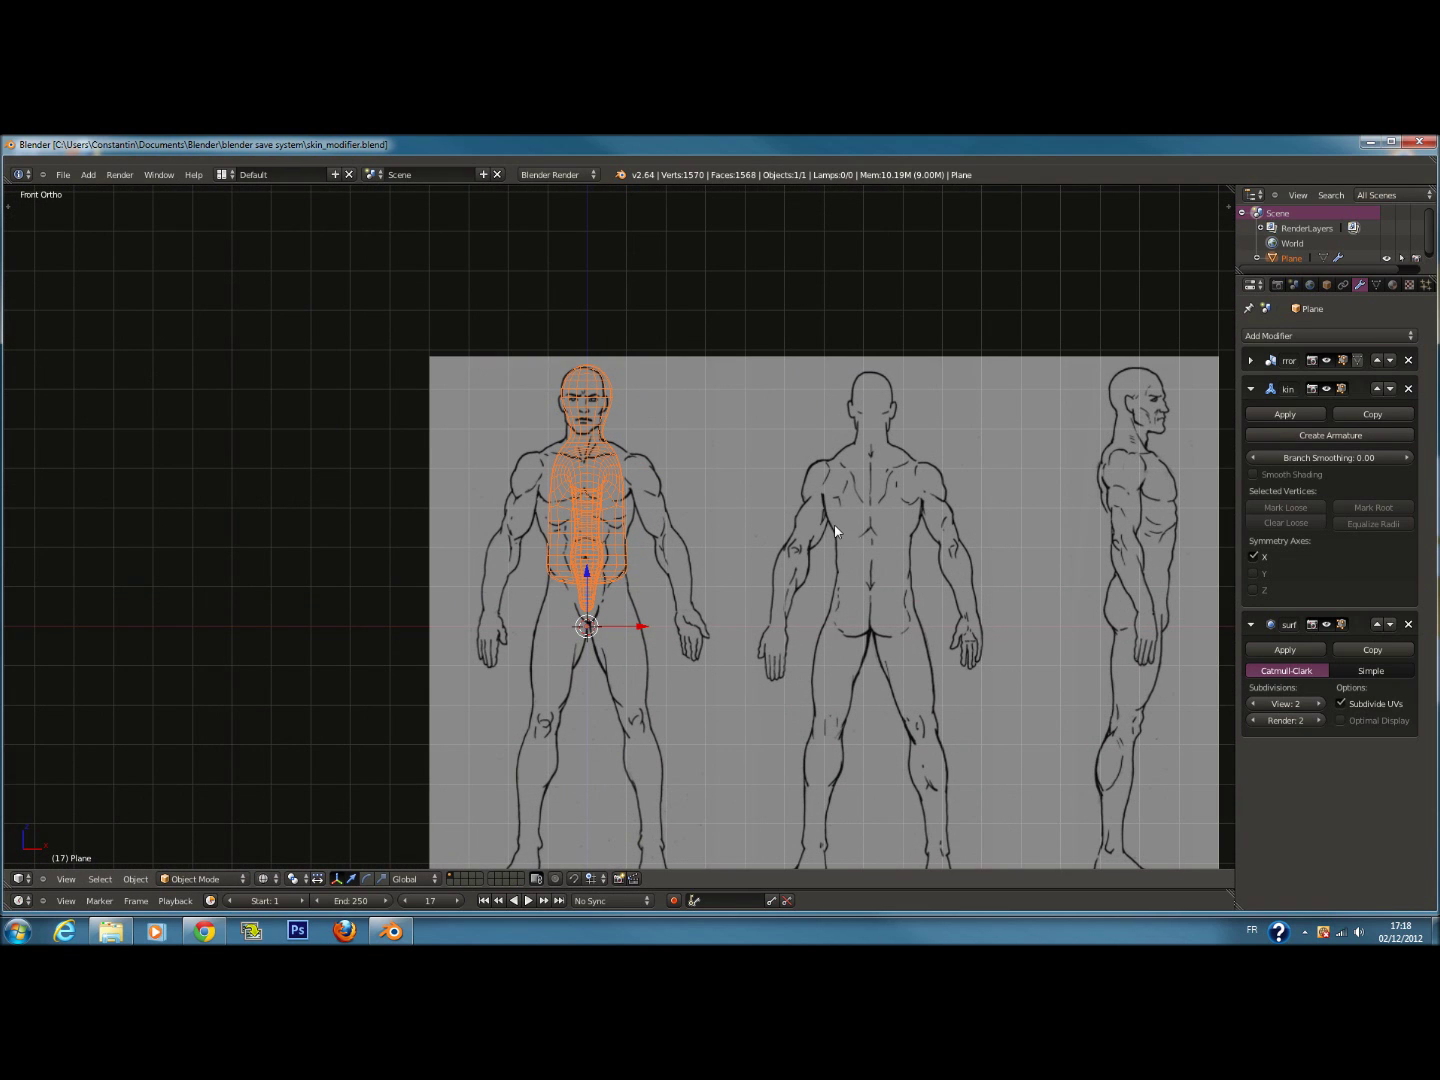
Add a second background image and assign it the already loaded blueprint JPG
{"action": "key", "text": "n"}
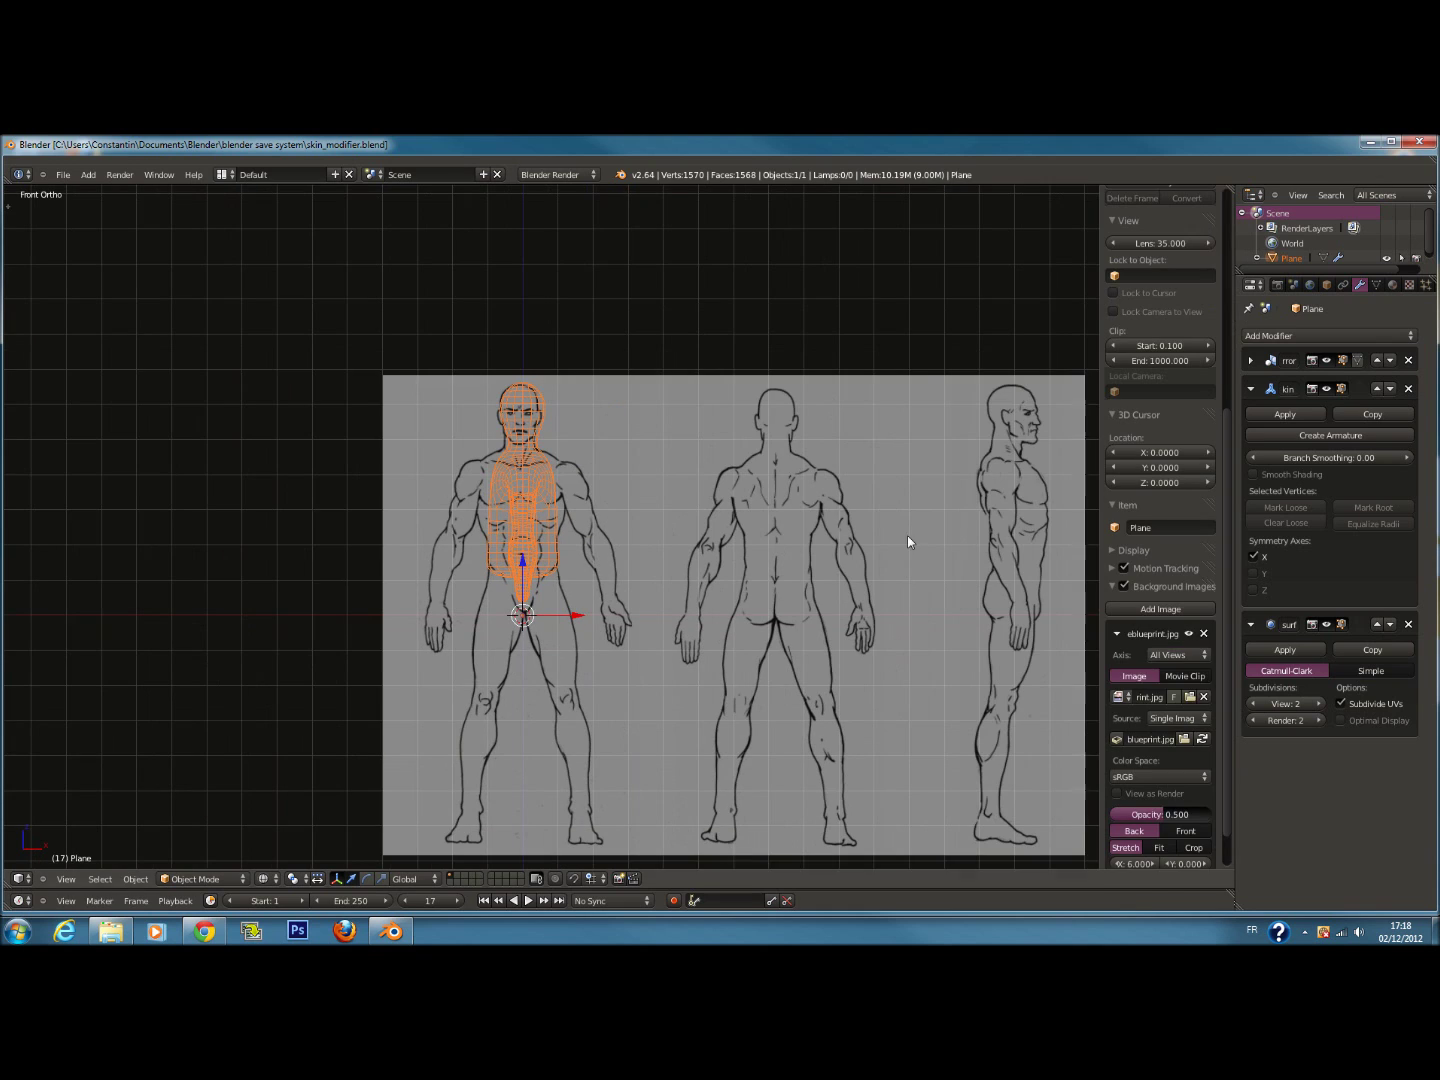
{"action": "left_click", "coordinate": [1117, 633]}
{"action": "left_click", "coordinate": [1158, 609]}
{"action": "left_click", "coordinate": [1177, 746]}
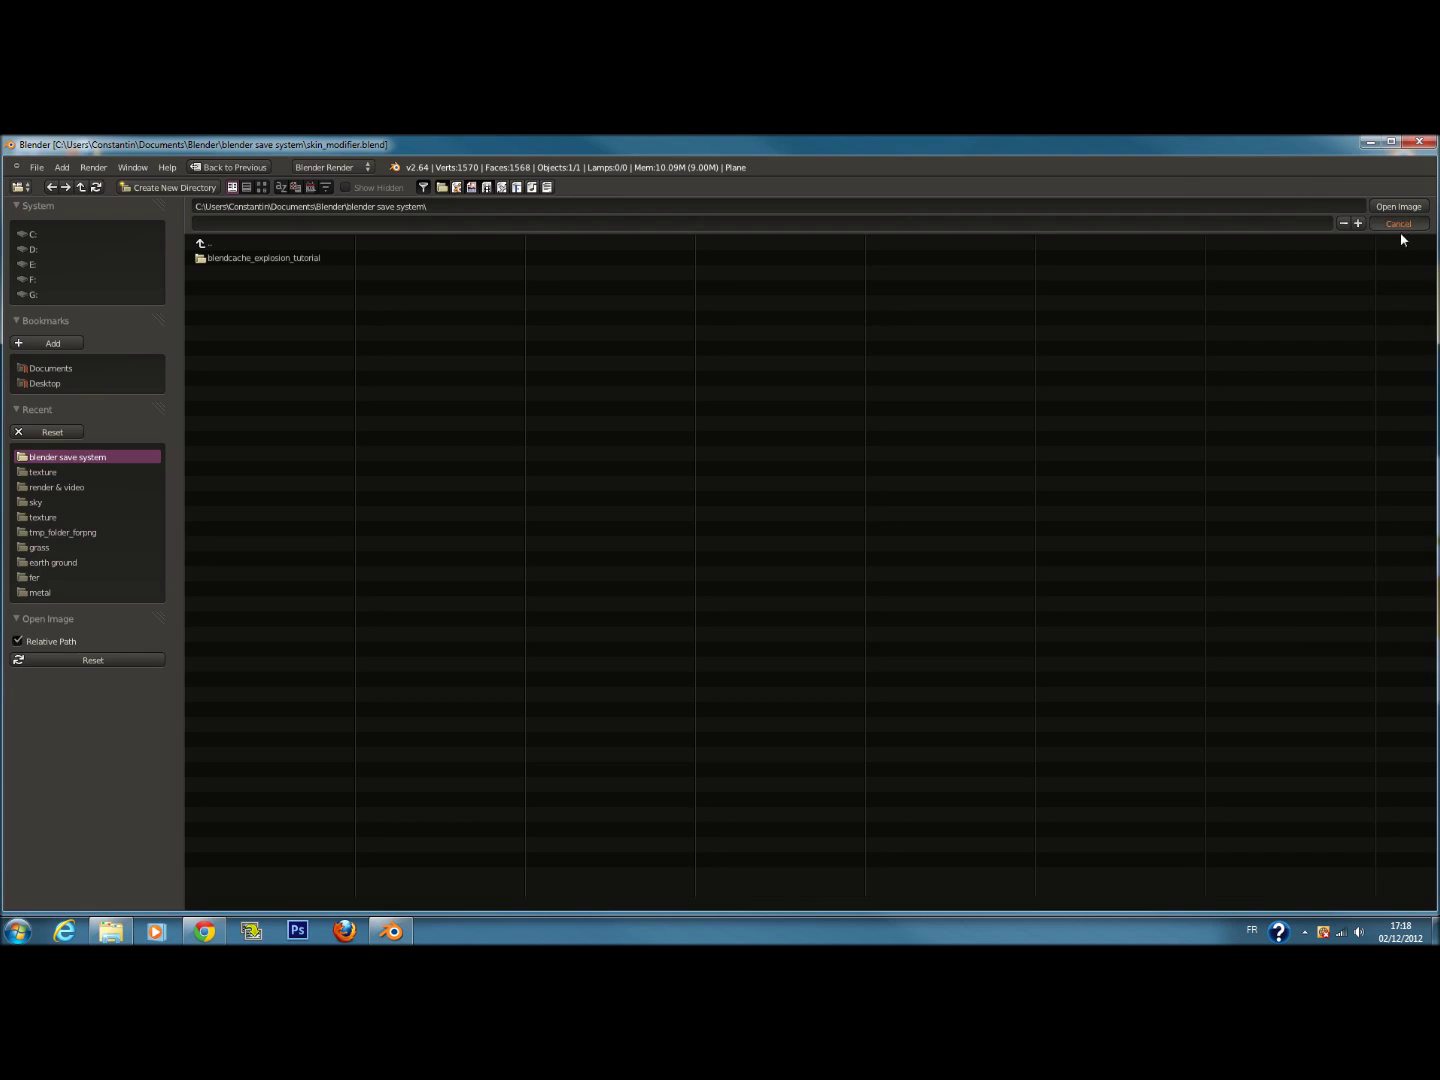
{"action": "left_click", "coordinate": [1398, 224]}
{"action": "left_click", "coordinate": [1122, 777]}
{"action": "left_click", "coordinate": [1163, 615]}
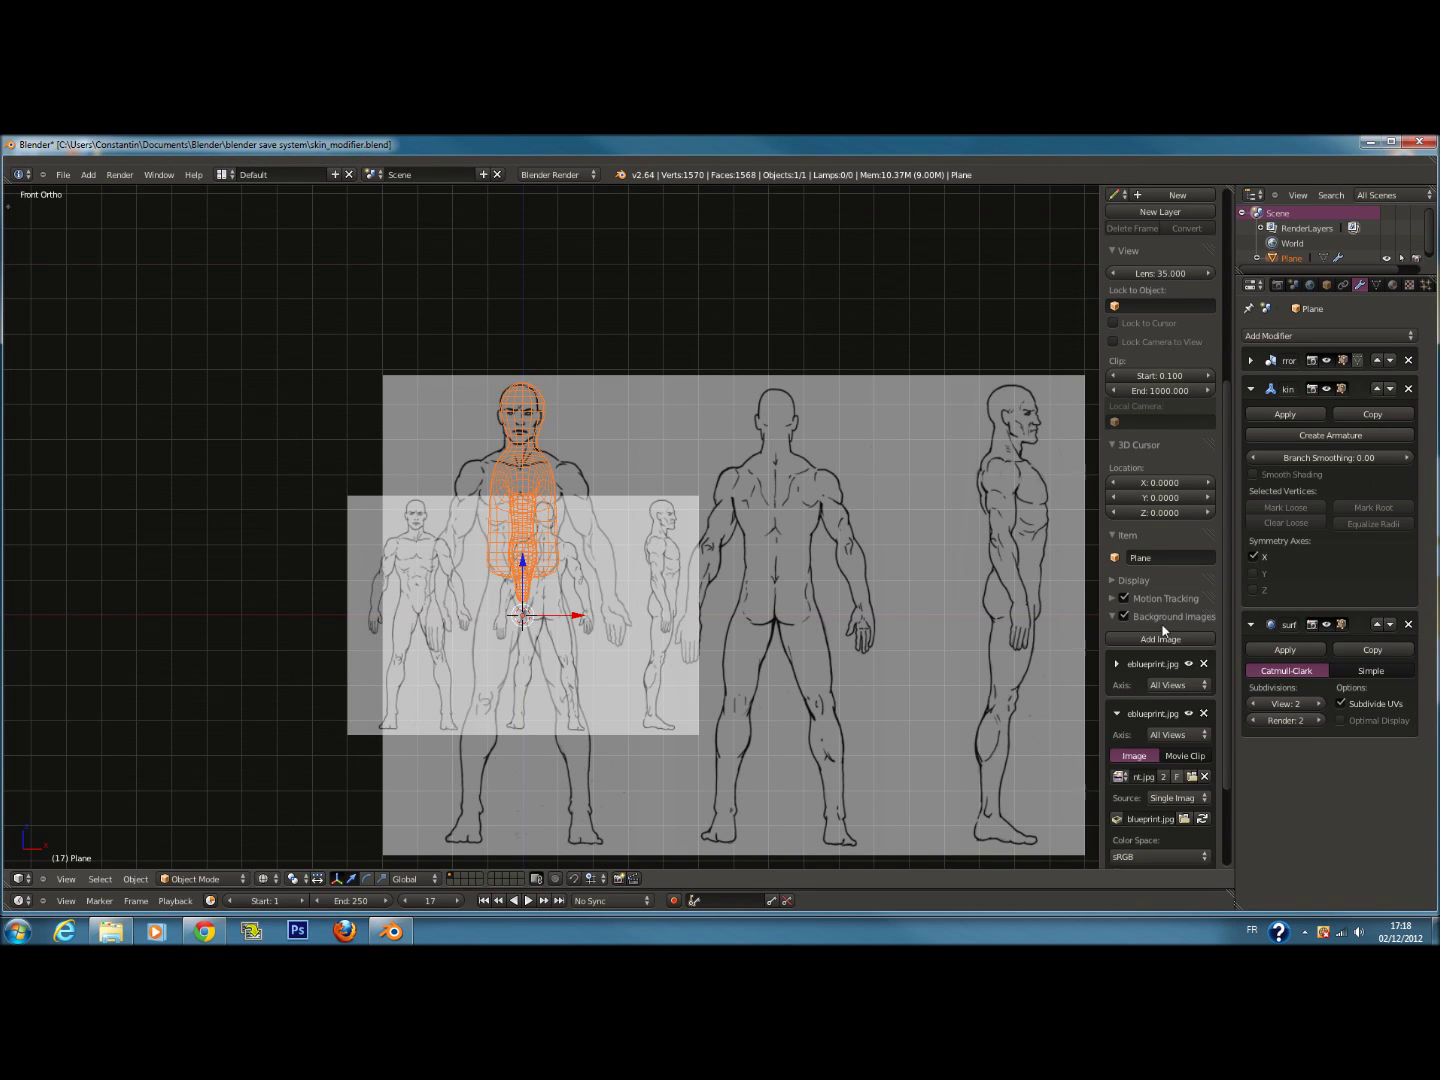
{"action": "scroll", "coordinate": [1141, 800], "scroll_direction": "down", "scroll_amount": 3}
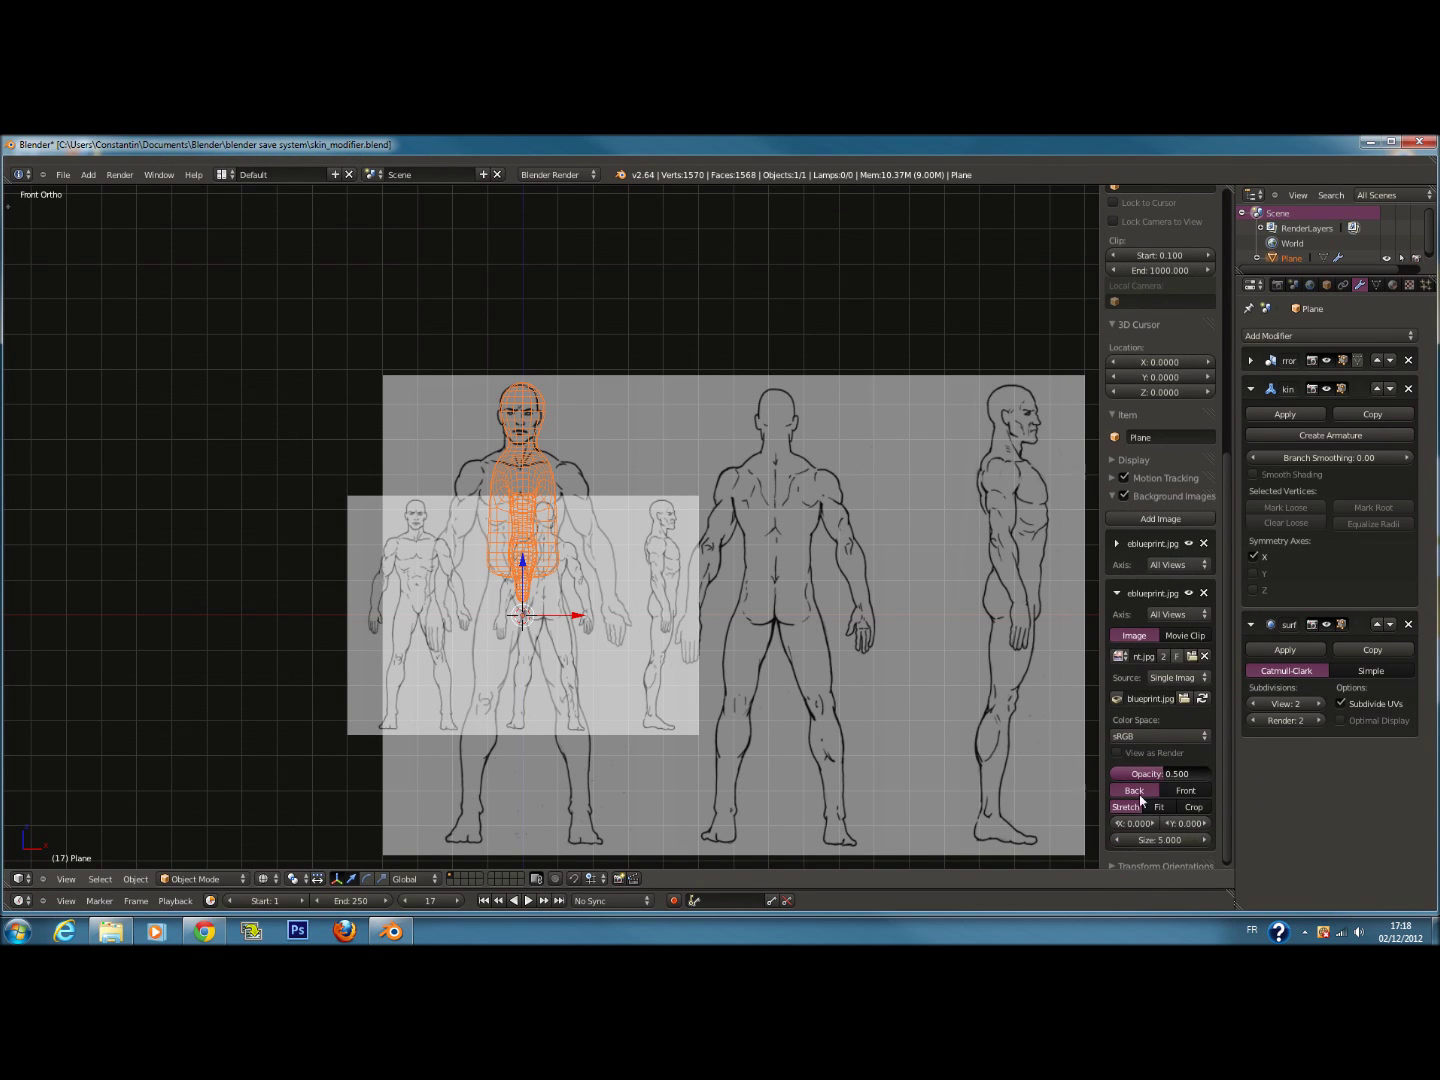
Set the first background image's axis to Right and the second one's to Back, and check the right view
{"action": "left_click", "coordinate": [1168, 565]}
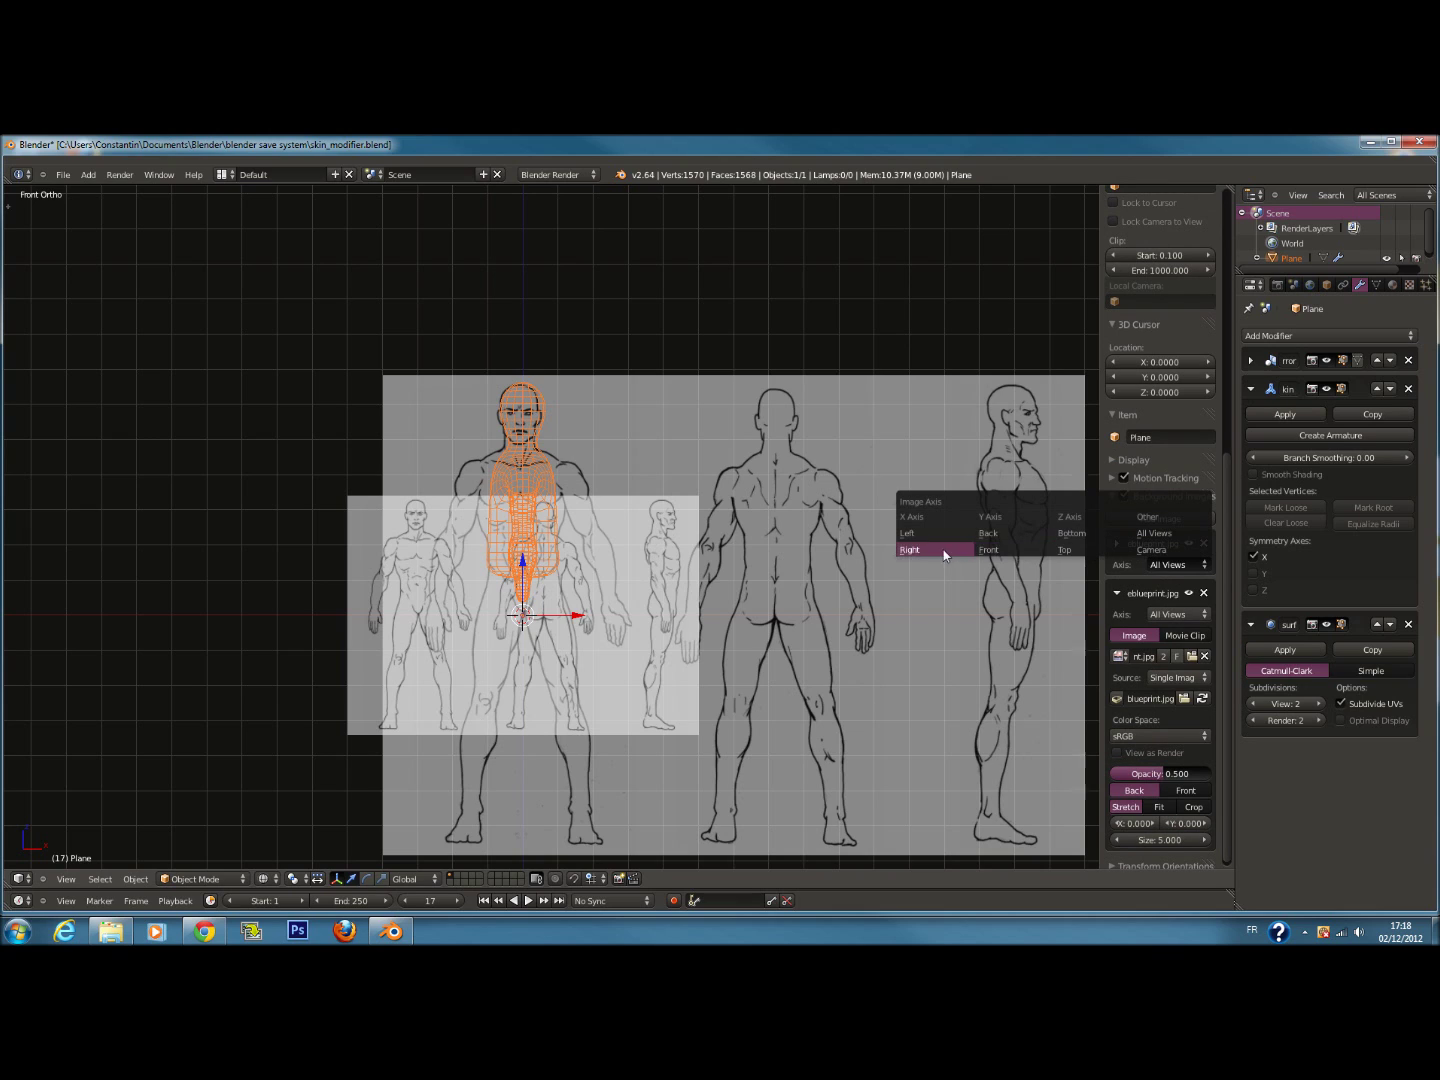
{"action": "left_click", "coordinate": [912, 550]}
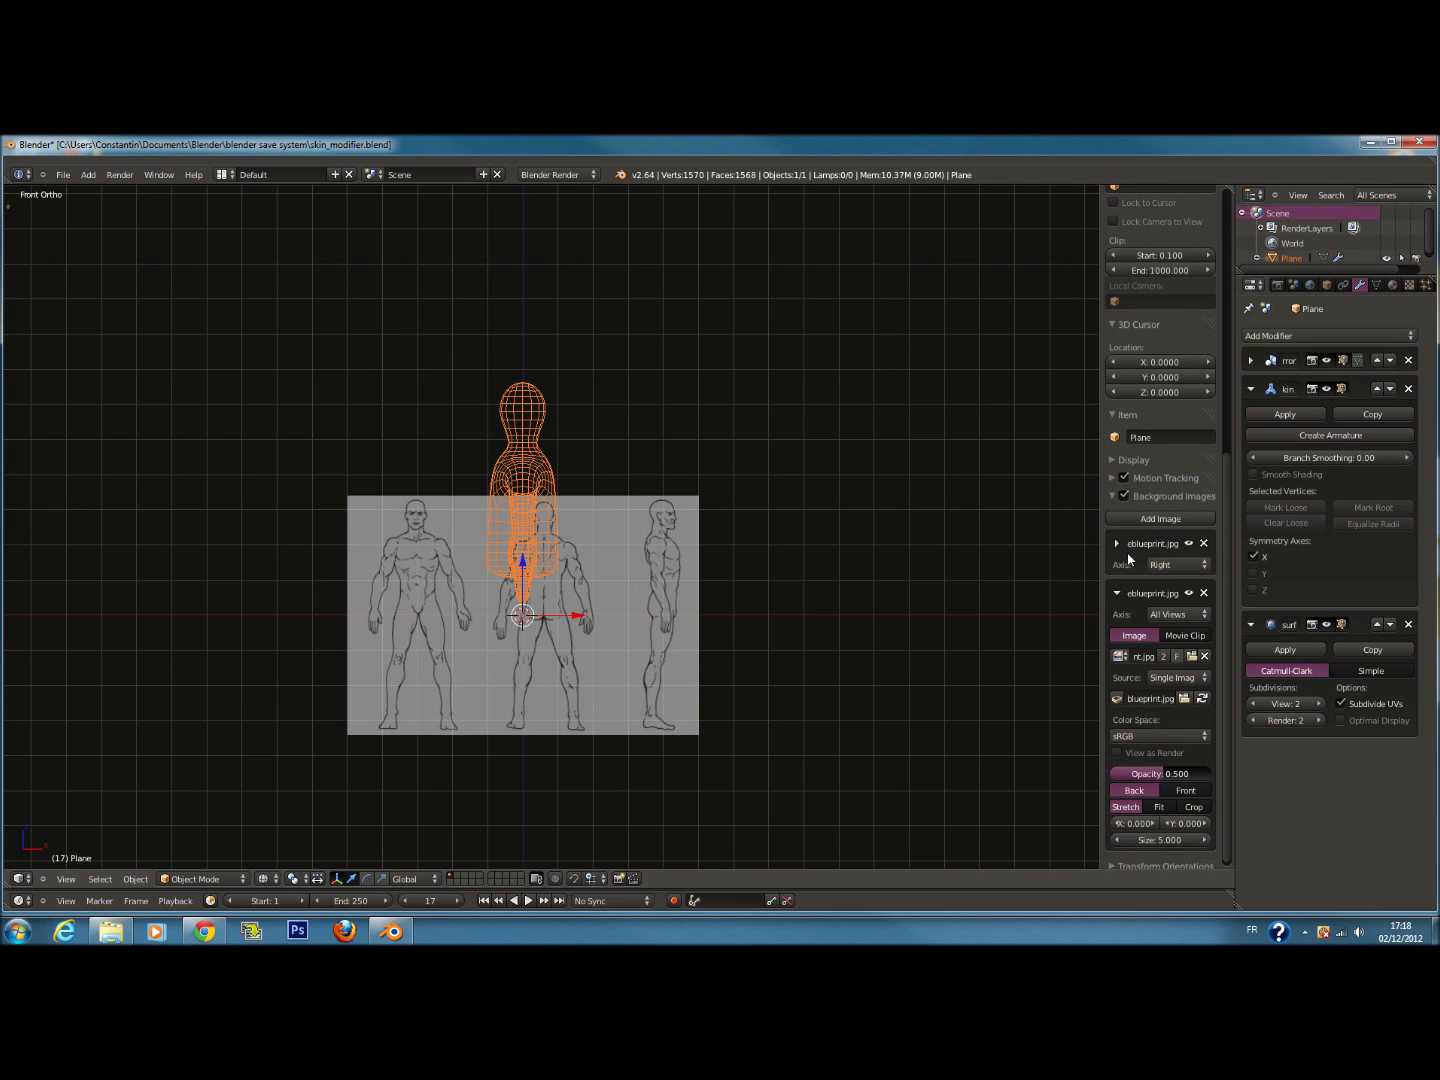
{"action": "left_click", "coordinate": [1177, 612]}
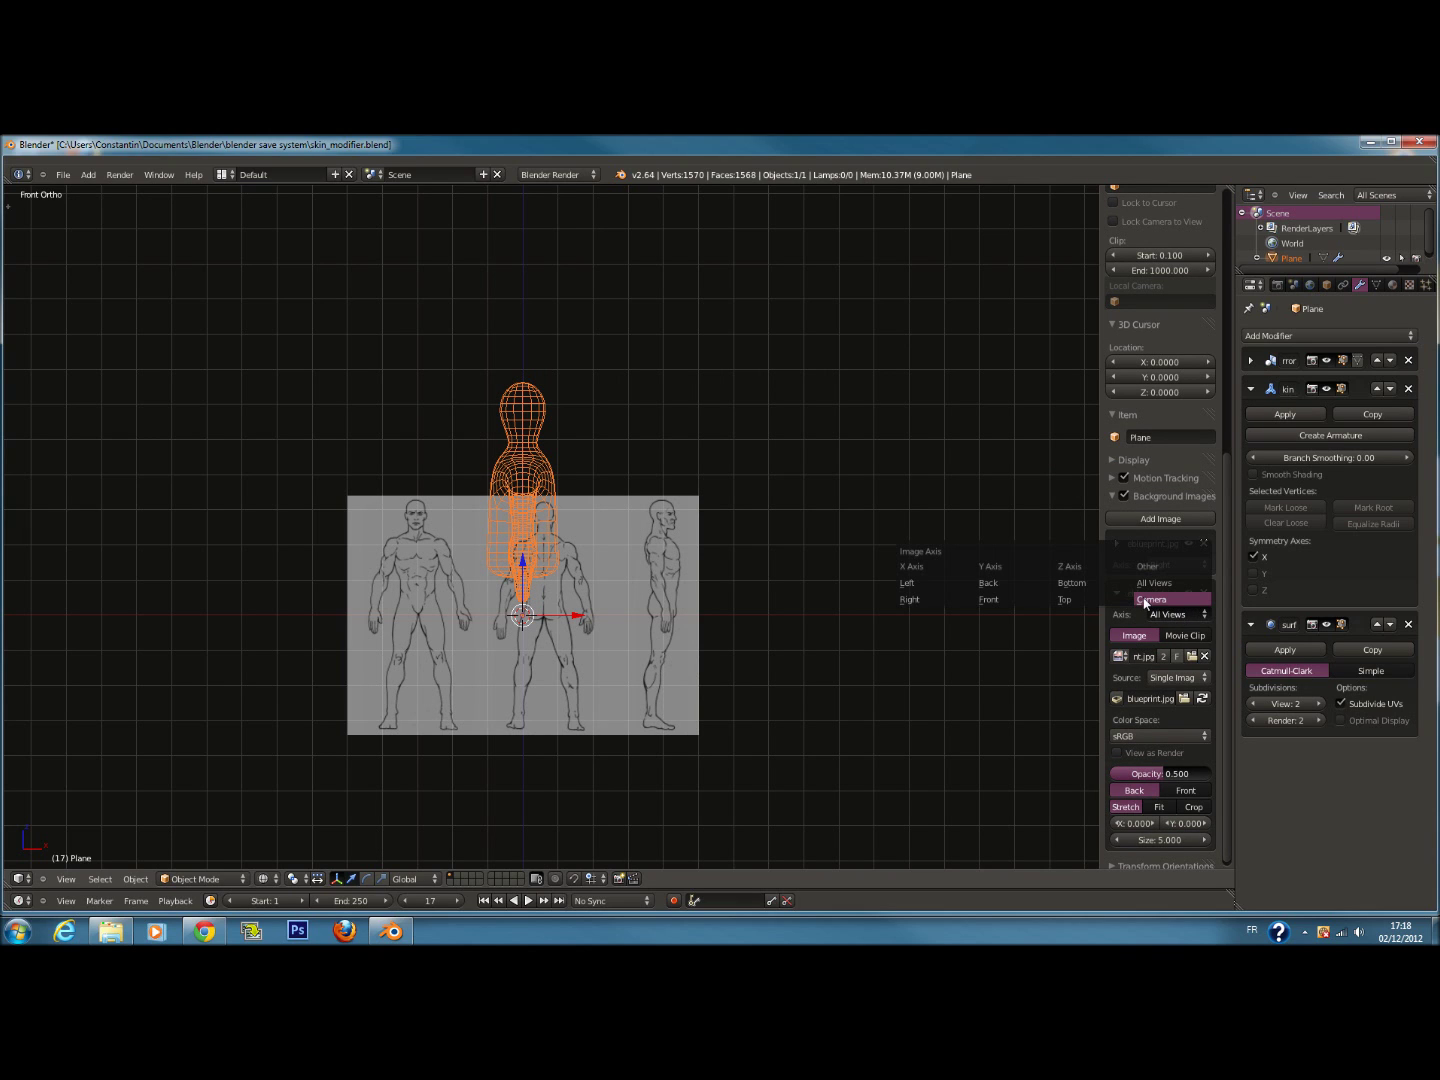
{"action": "left_click", "coordinate": [1004, 585]}
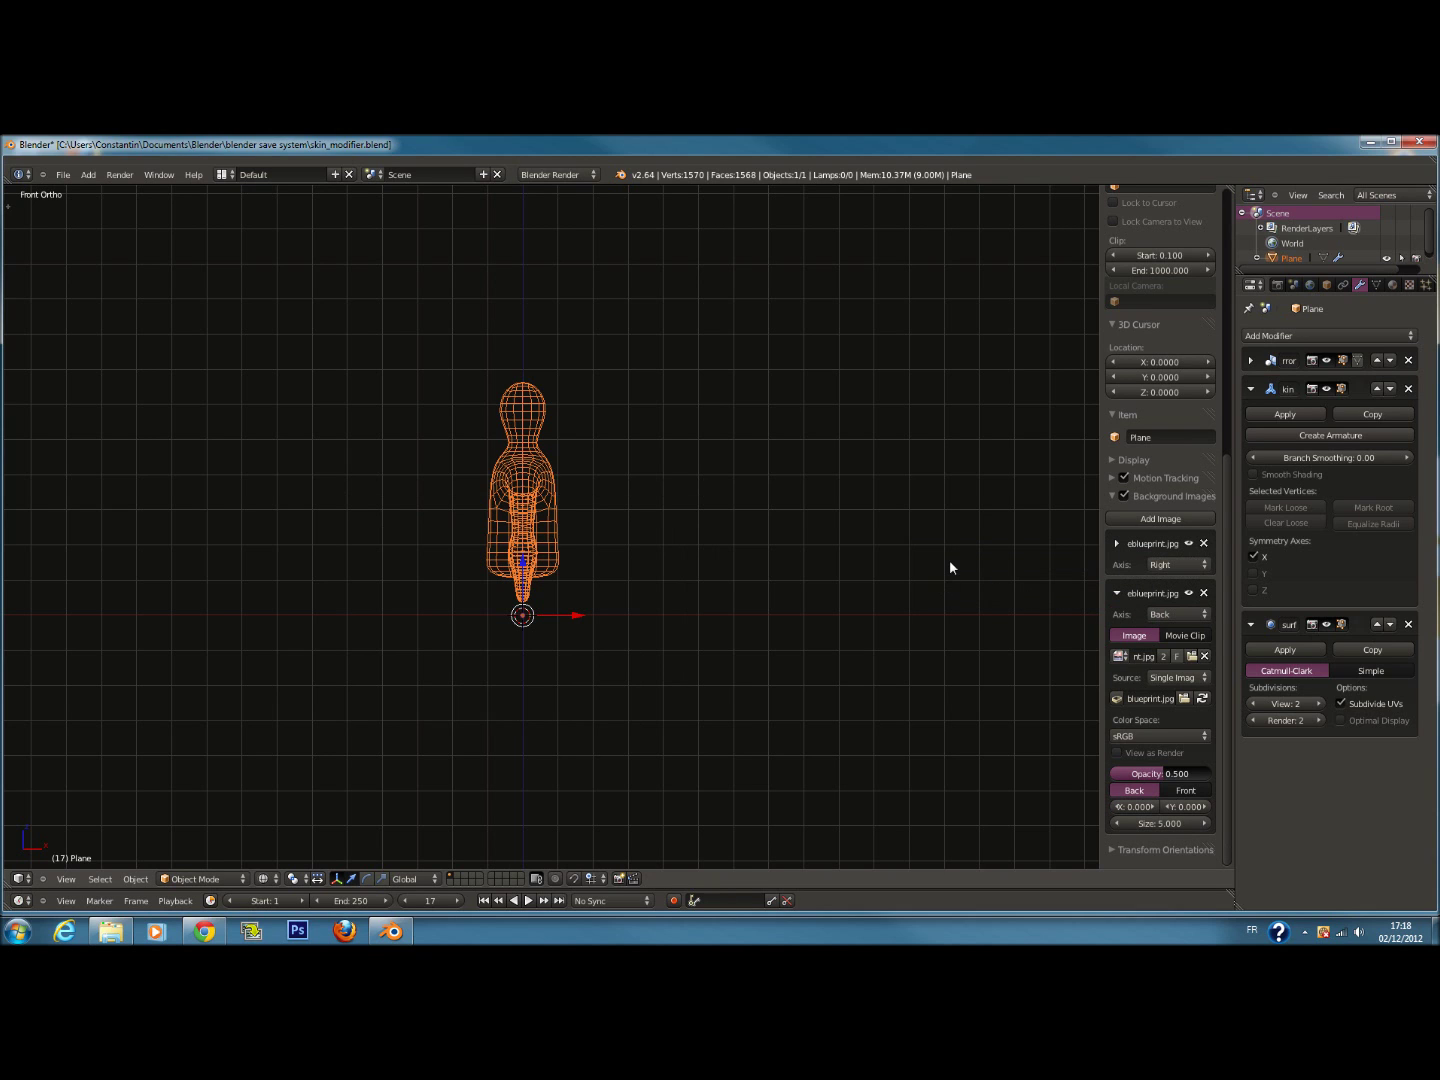
{"action": "key", "text": "KP_3"}
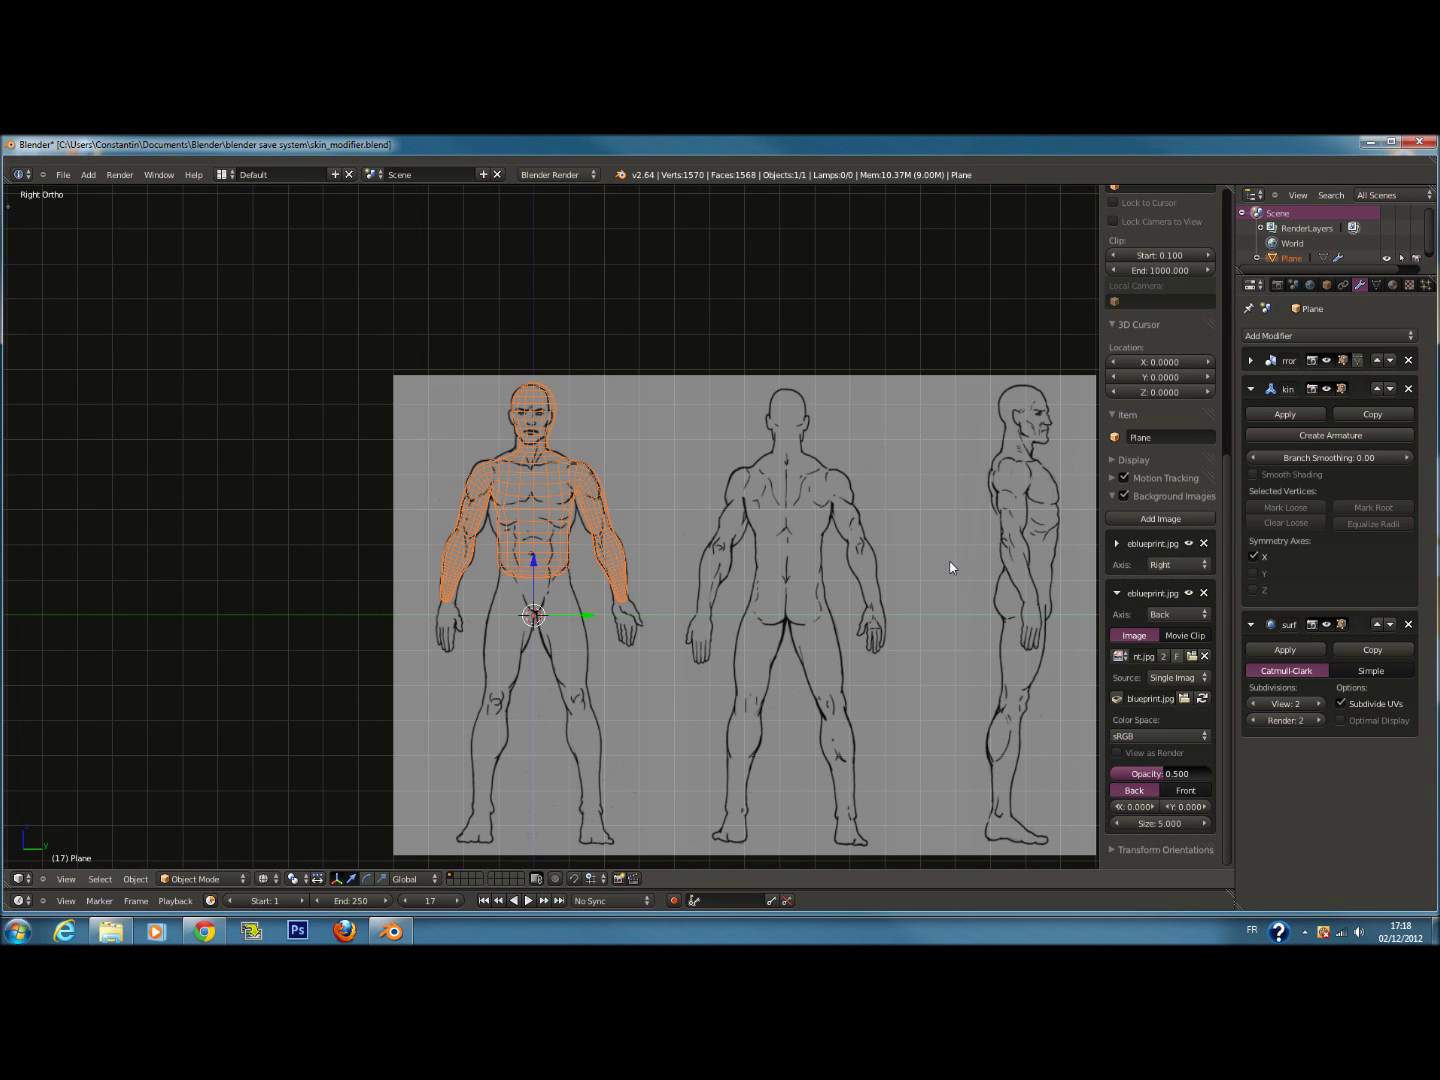
Compare the front and right views, and set the second background image's axis to Front
{"action": "key", "text": "KP_1"}
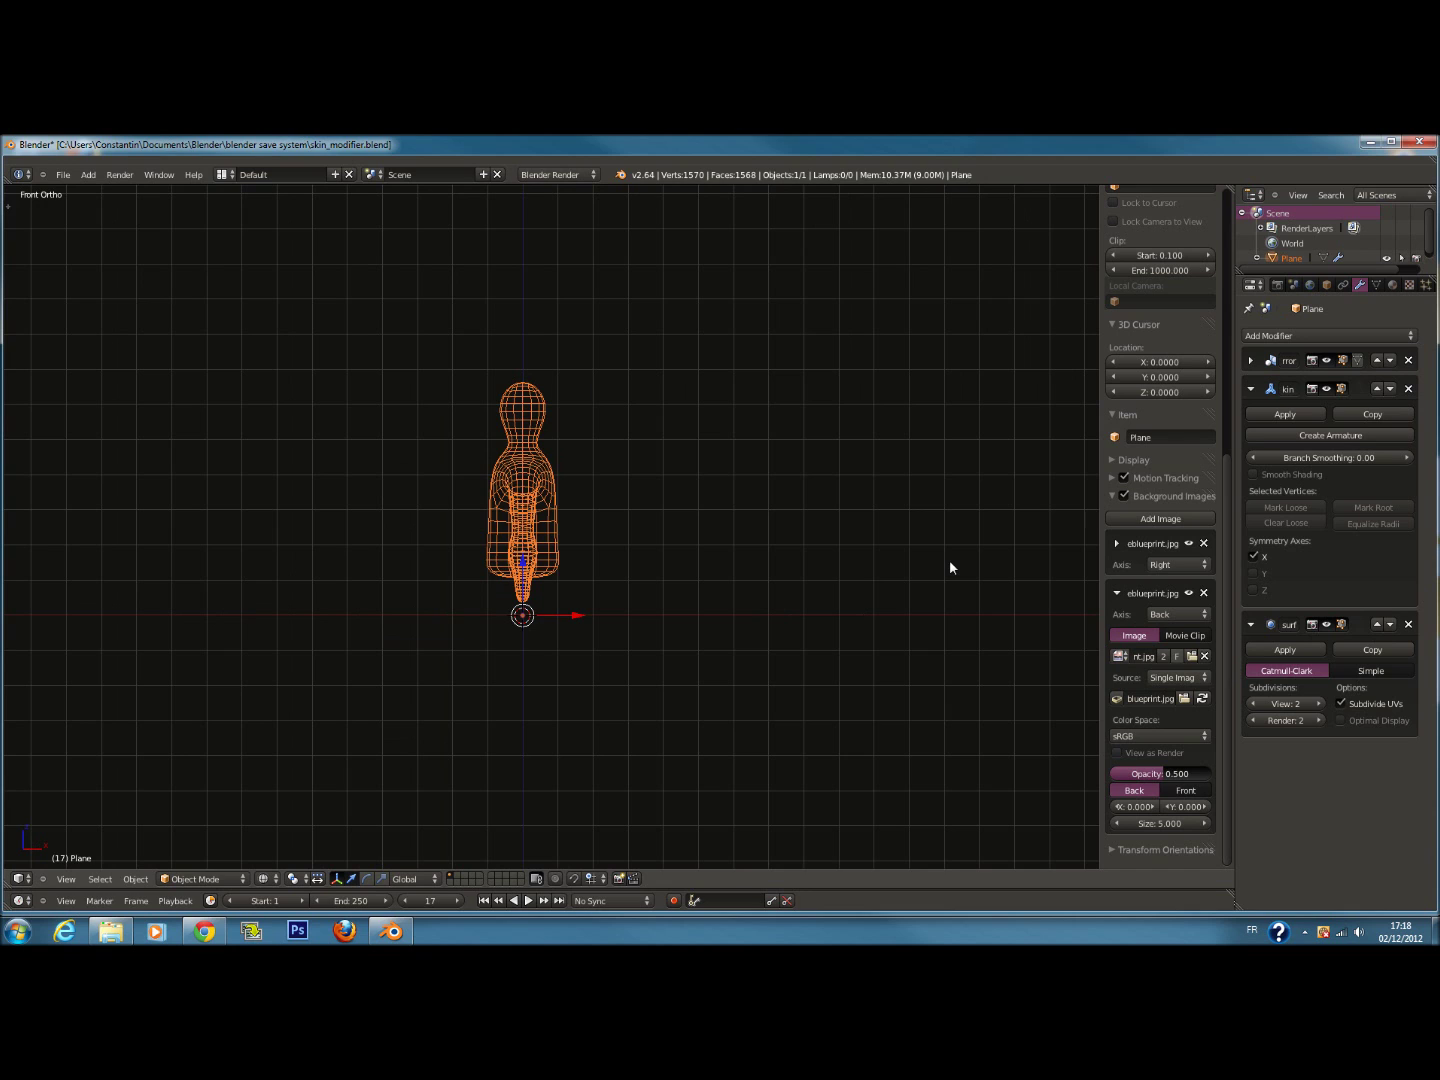
{"action": "key", "text": "KP_3"}
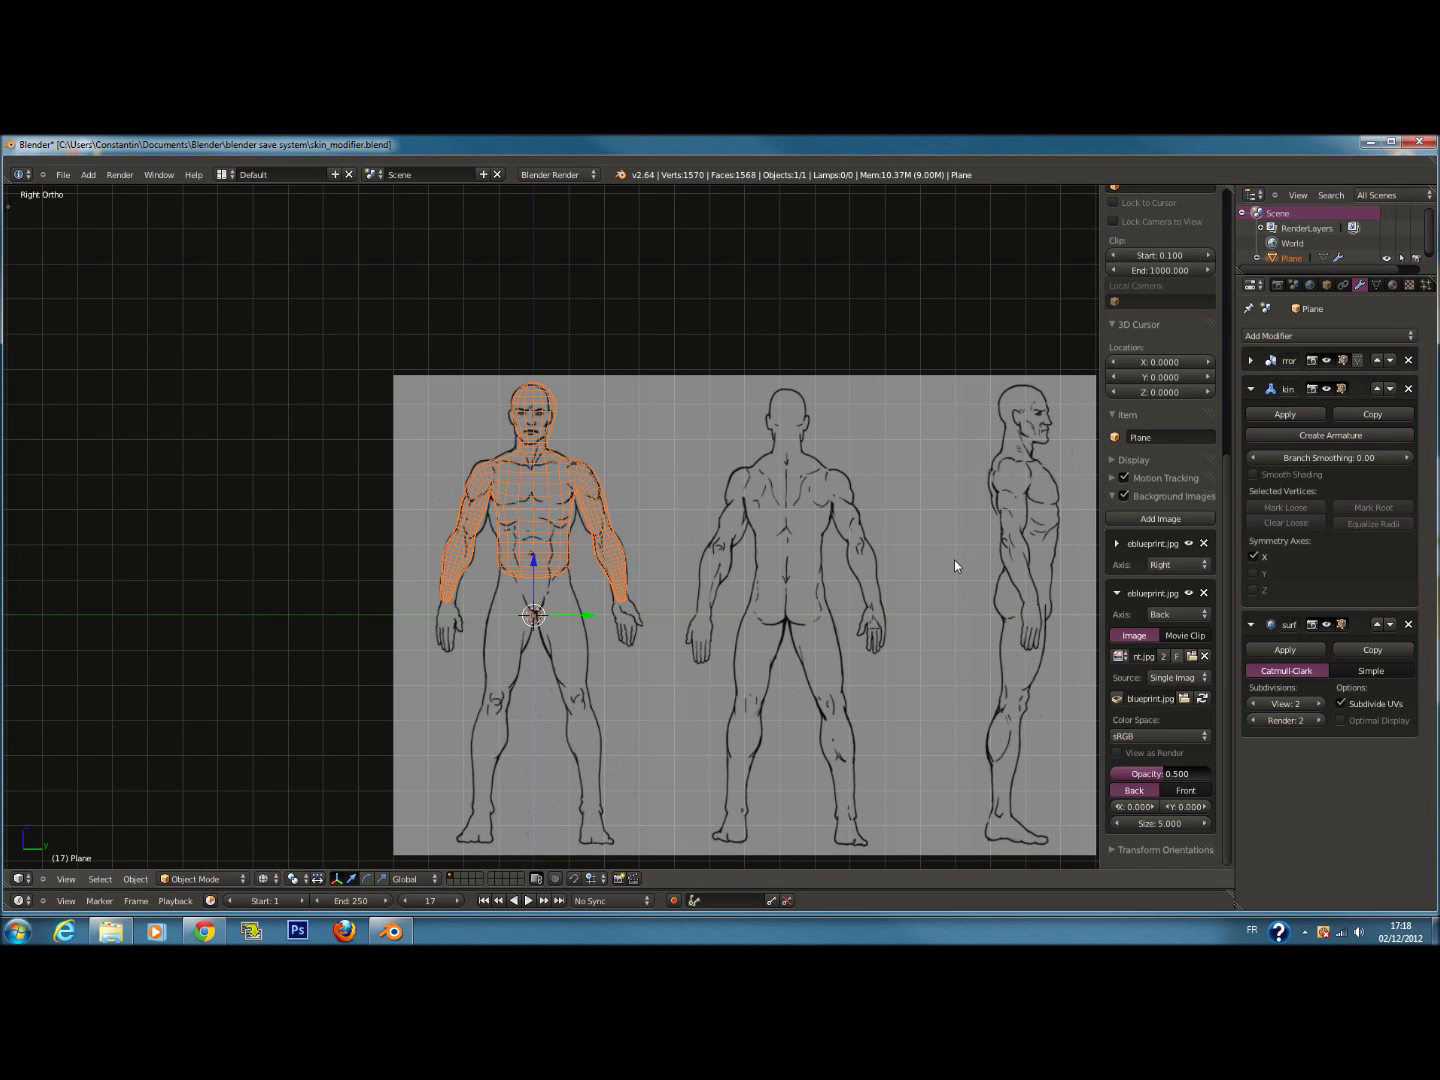
{"action": "key", "text": "KP_1"}
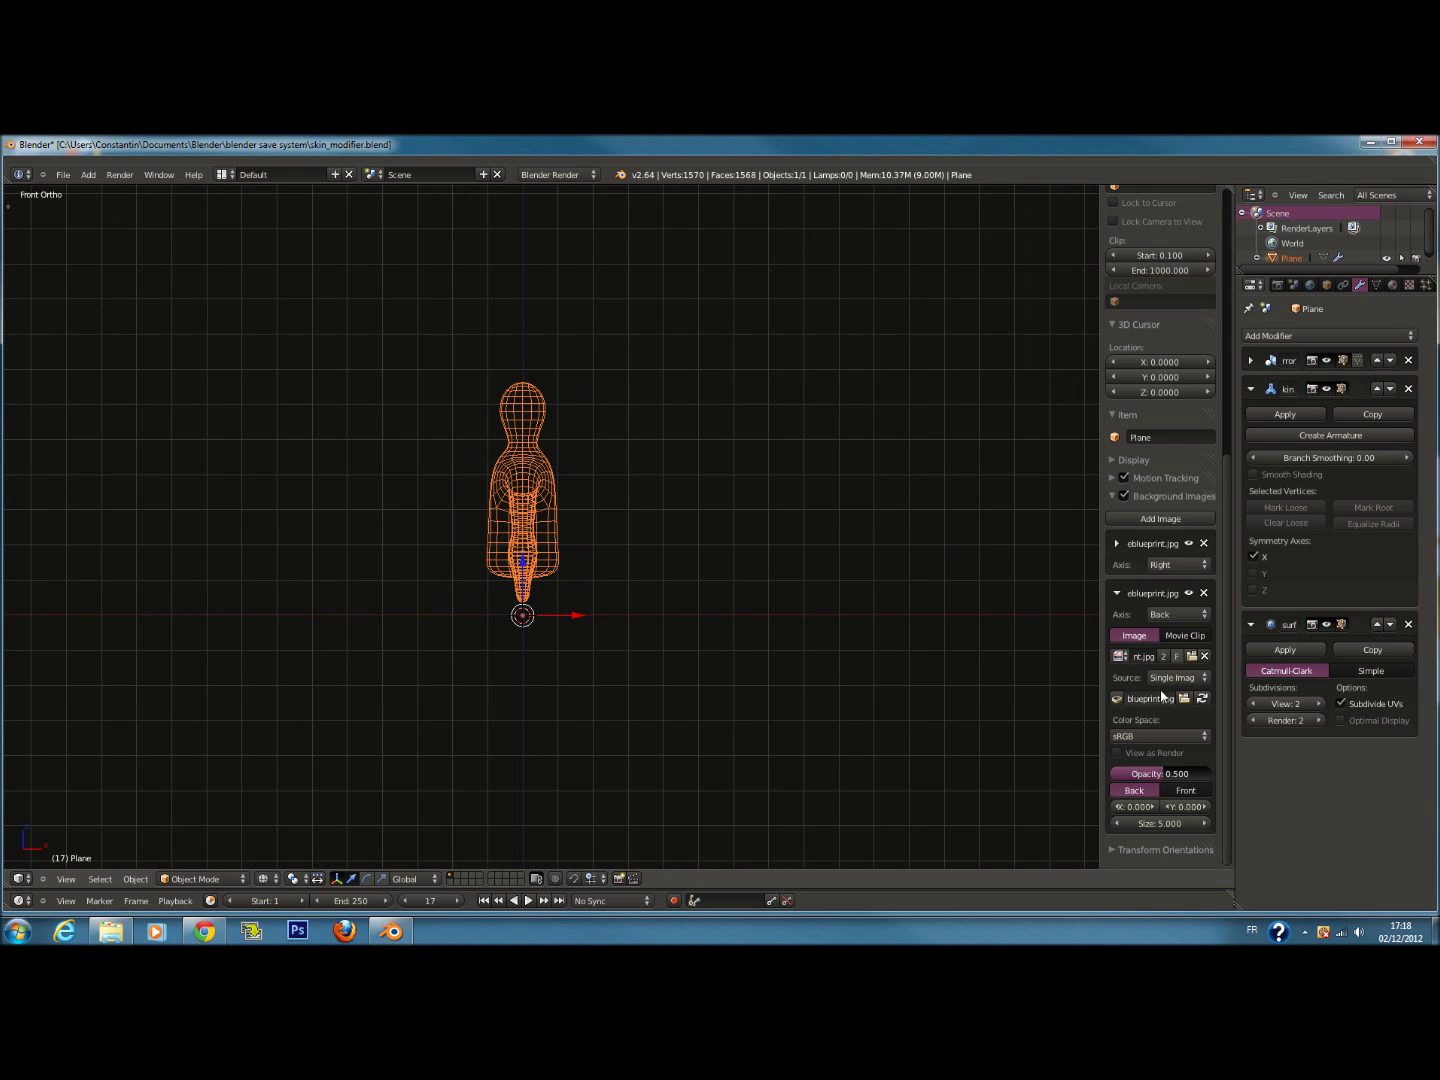
{"action": "left_click", "coordinate": [1172, 613]}
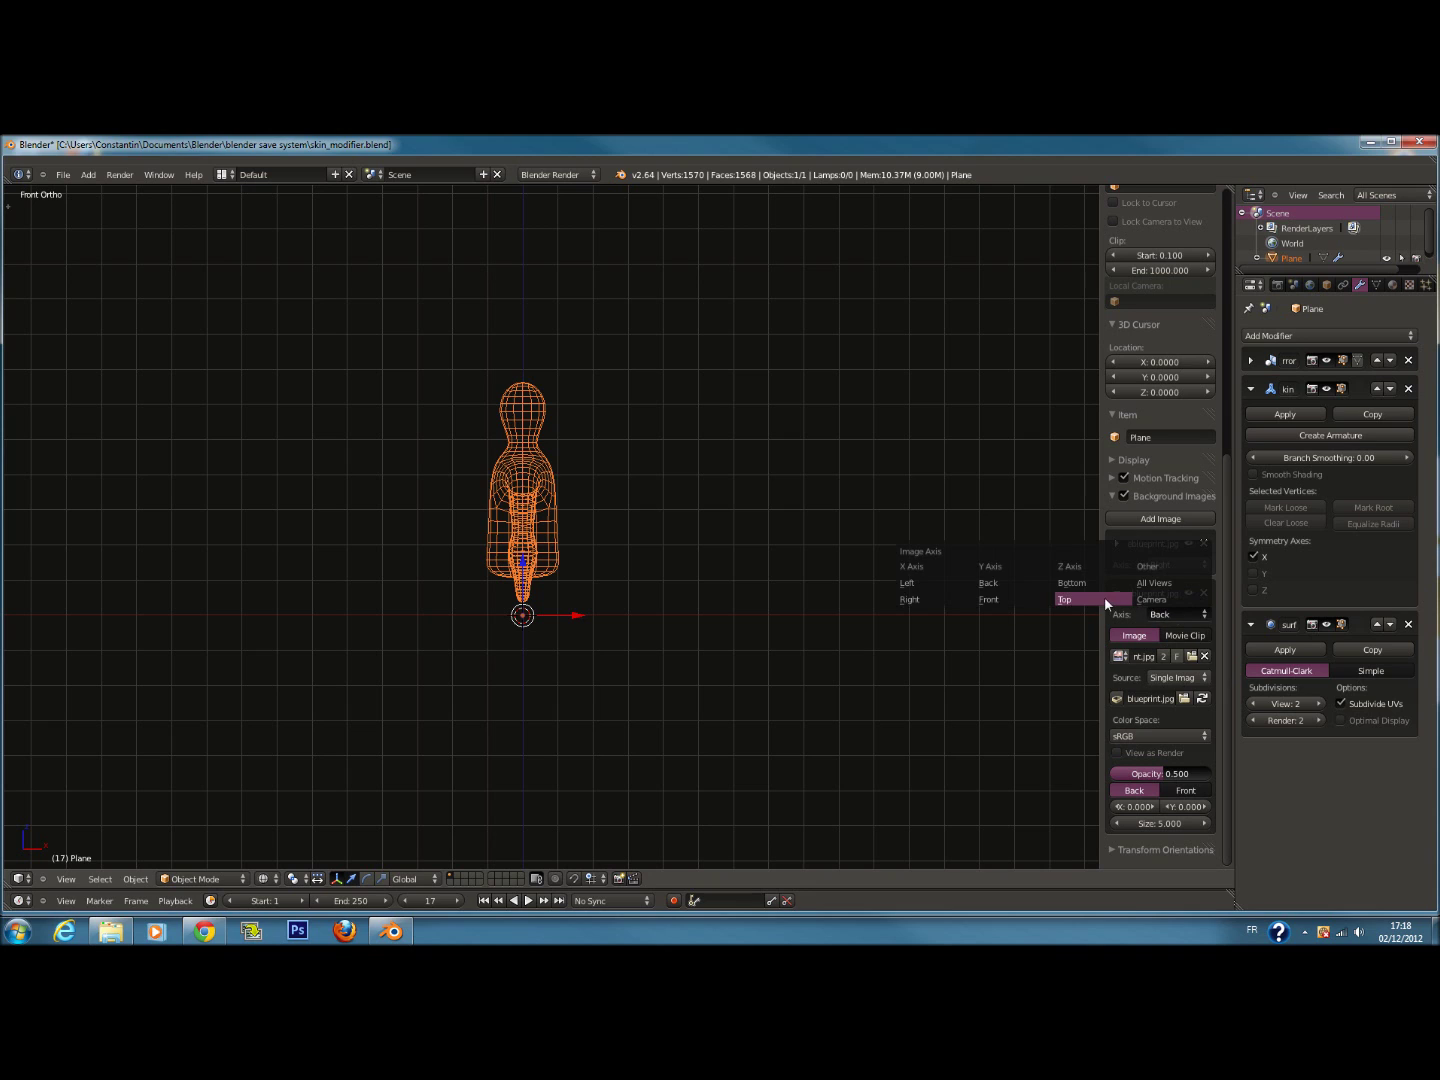
{"action": "left_click", "coordinate": [988, 599]}
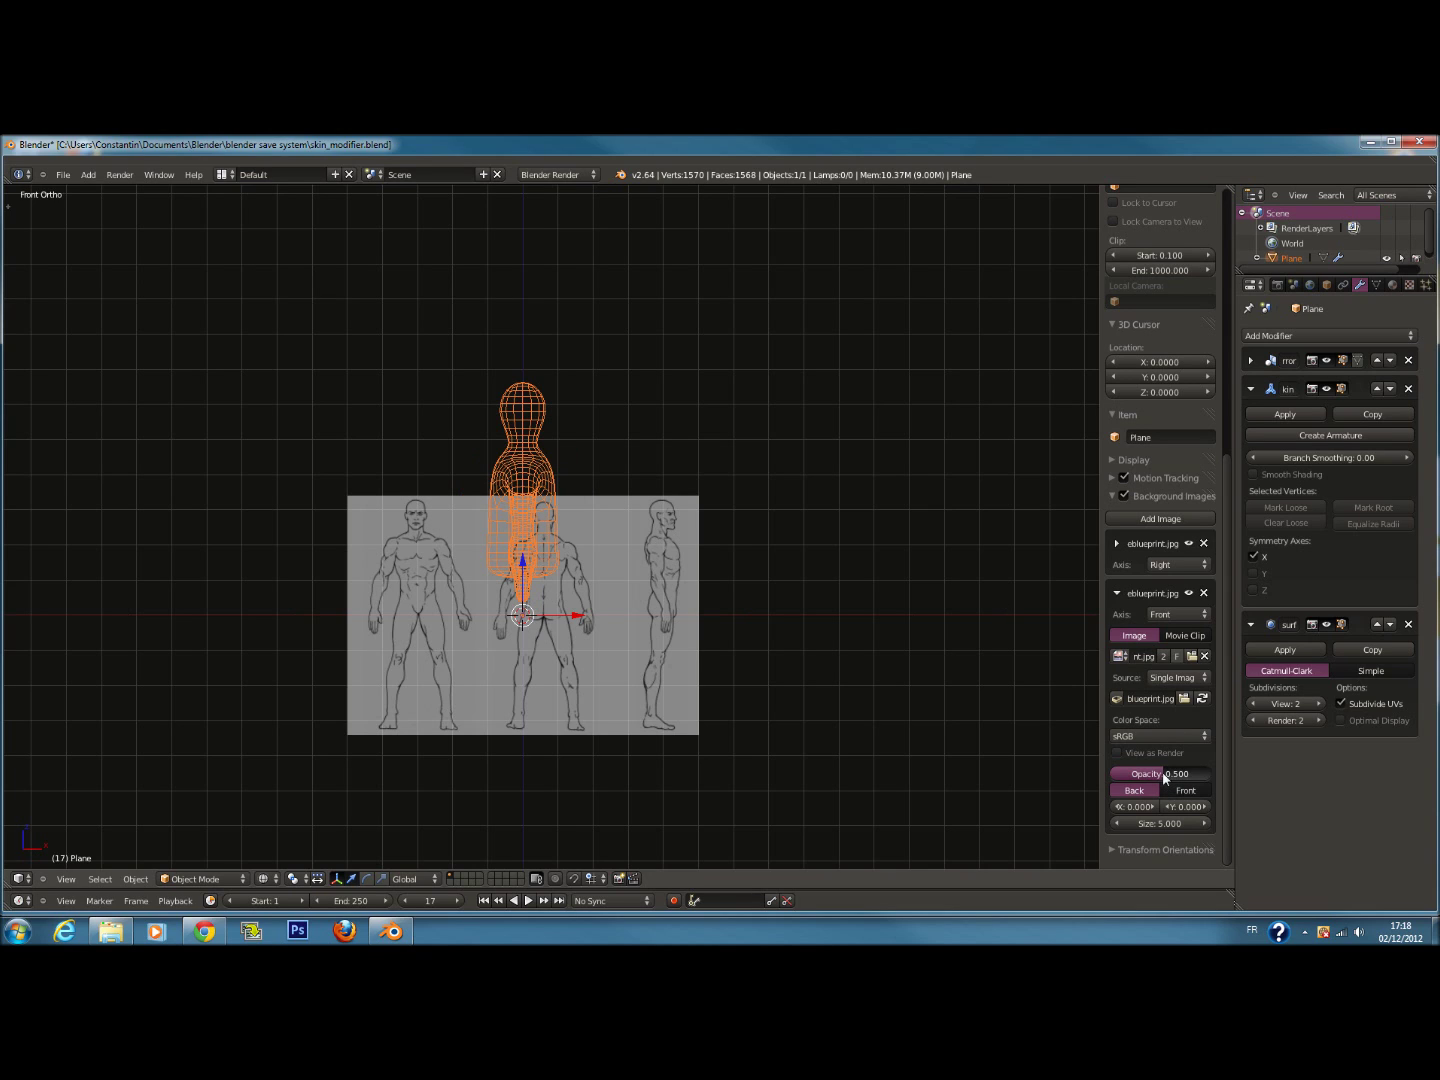
Set the front background image's size to 10
{"action": "left_click", "coordinate": [1157, 822]}
{"action": "key", "text": "Return"}
{"action": "left_click", "coordinate": [1163, 820]}
{"action": "type", "text": "10"}
{"action": "key", "text": "Return"}
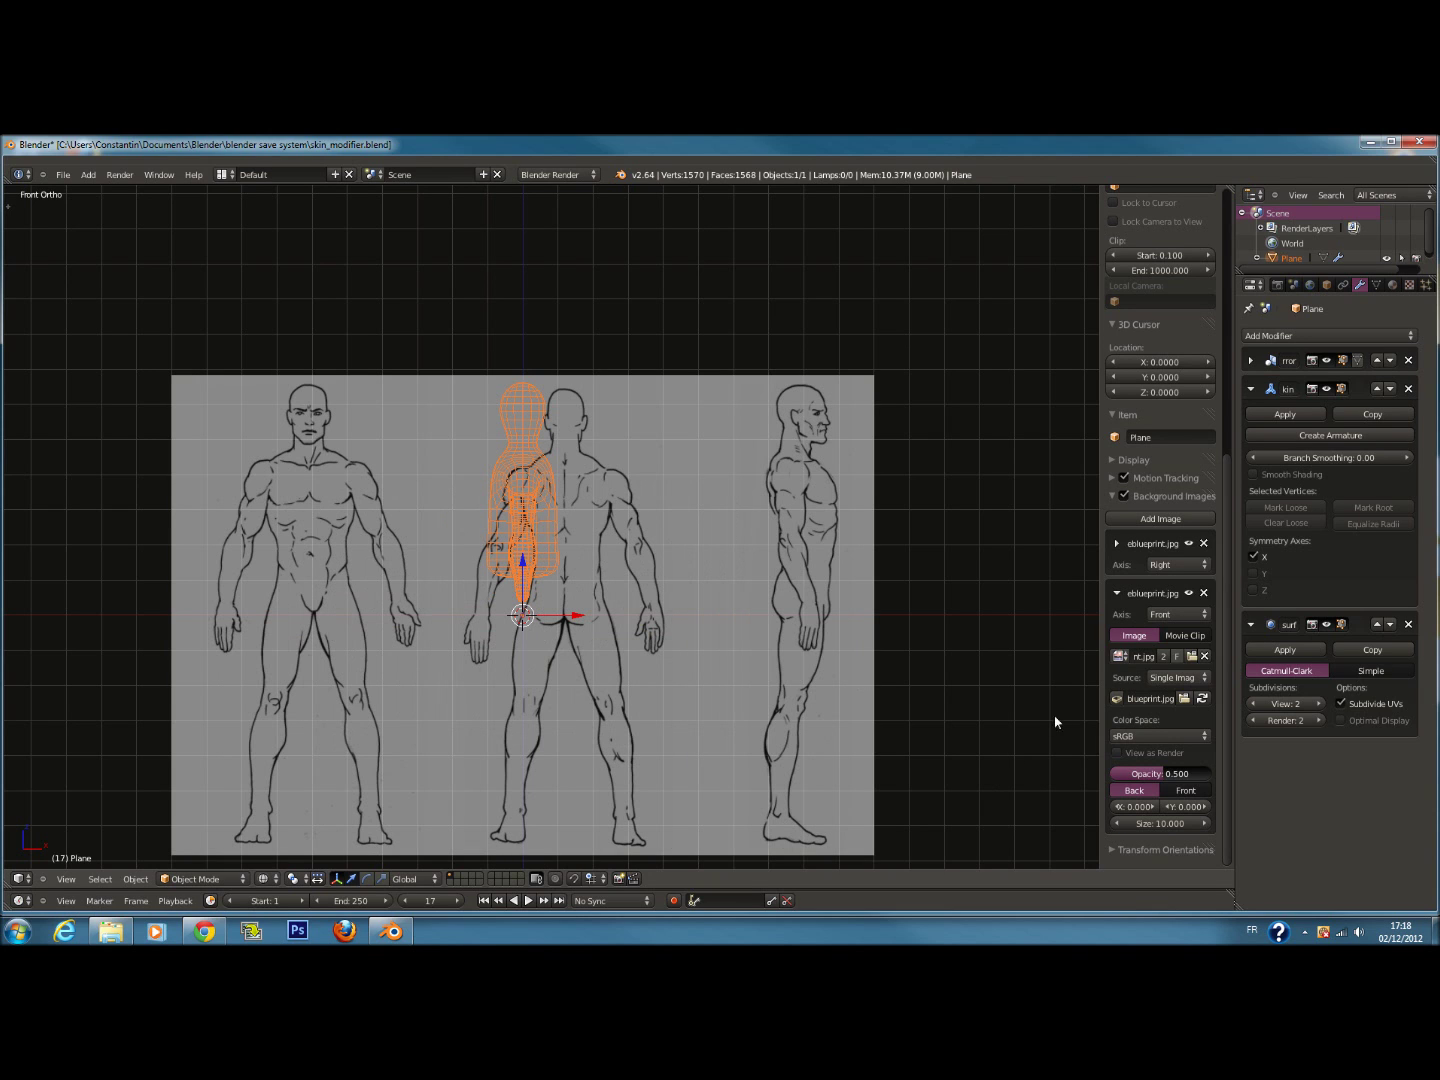
Try to shift the front background image sideways with an X offset of 1.2
{"action": "left_click", "coordinate": [1204, 807]}
{"action": "left_click", "coordinate": [1157, 807]}
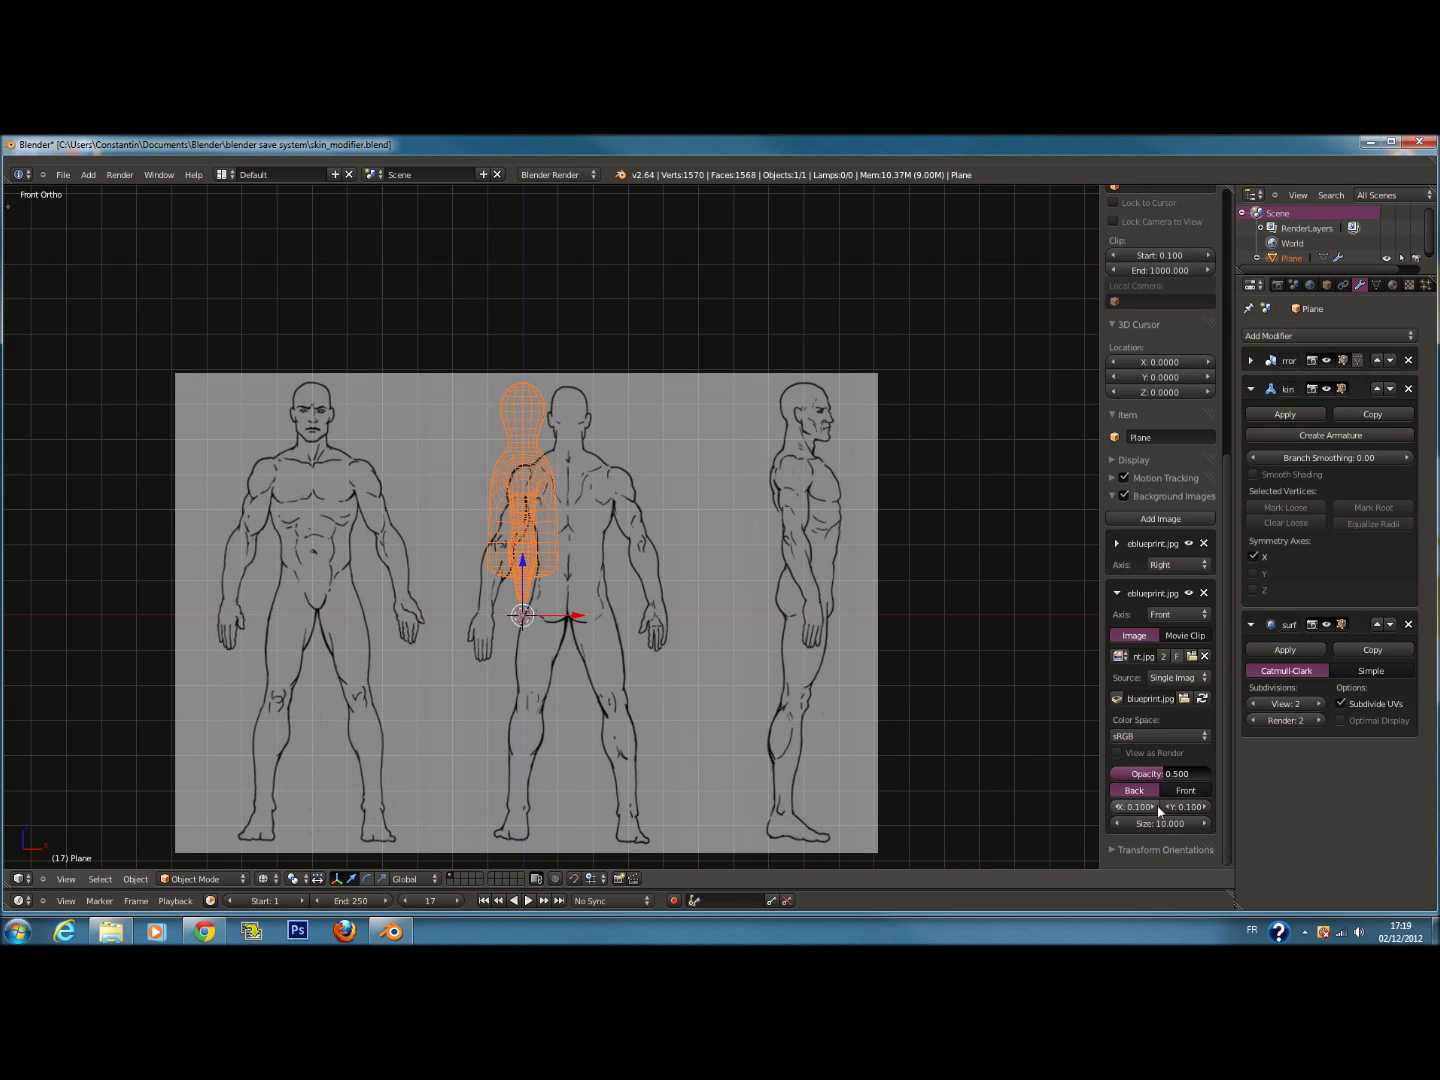
{"action": "left_click", "coordinate": [1164, 807]}
{"action": "left_click", "coordinate": [1159, 805]}
{"action": "left_click", "coordinate": [1159, 805]}
{"action": "left_click", "coordinate": [1159, 805]}
{"action": "left_click", "coordinate": [1159, 805]}
{"action": "left_click", "coordinate": [1159, 805]}
{"action": "left_click", "coordinate": [1159, 805]}
{"action": "left_click", "coordinate": [1159, 805]}
{"action": "left_click", "coordinate": [1159, 805]}
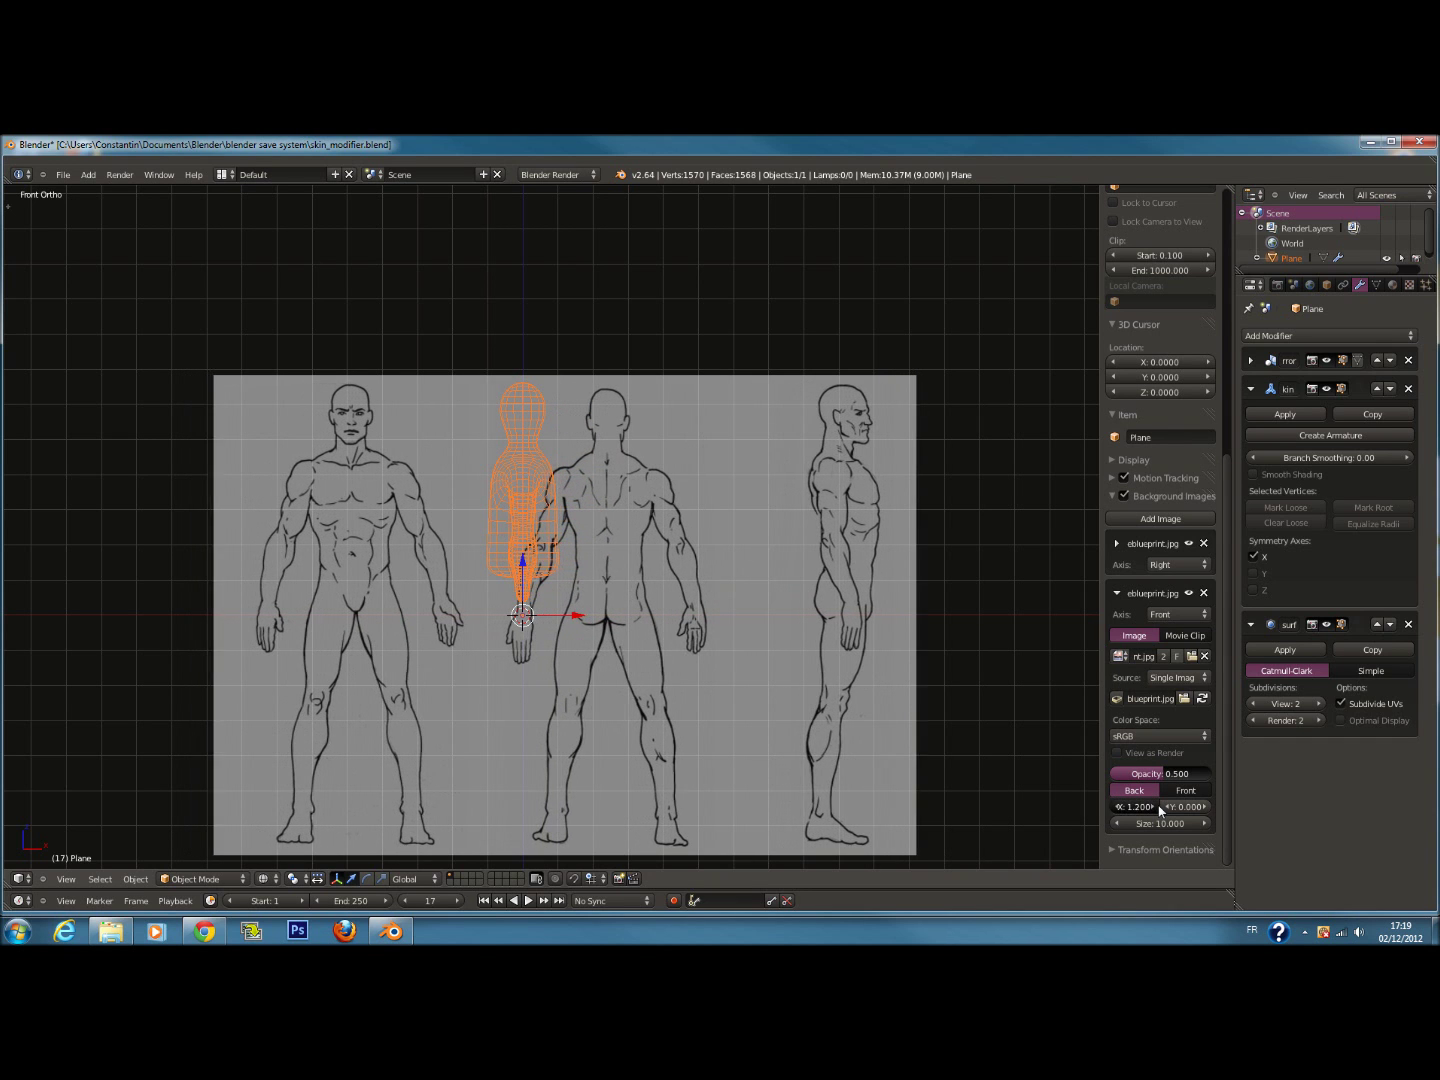
Shift the front background image to an X offset of about -8, lining up the side-profile figure with the body mesh
{"action": "left_click_drag", "start_coordinate": [1159, 807], "coordinate": [1080, 812]}
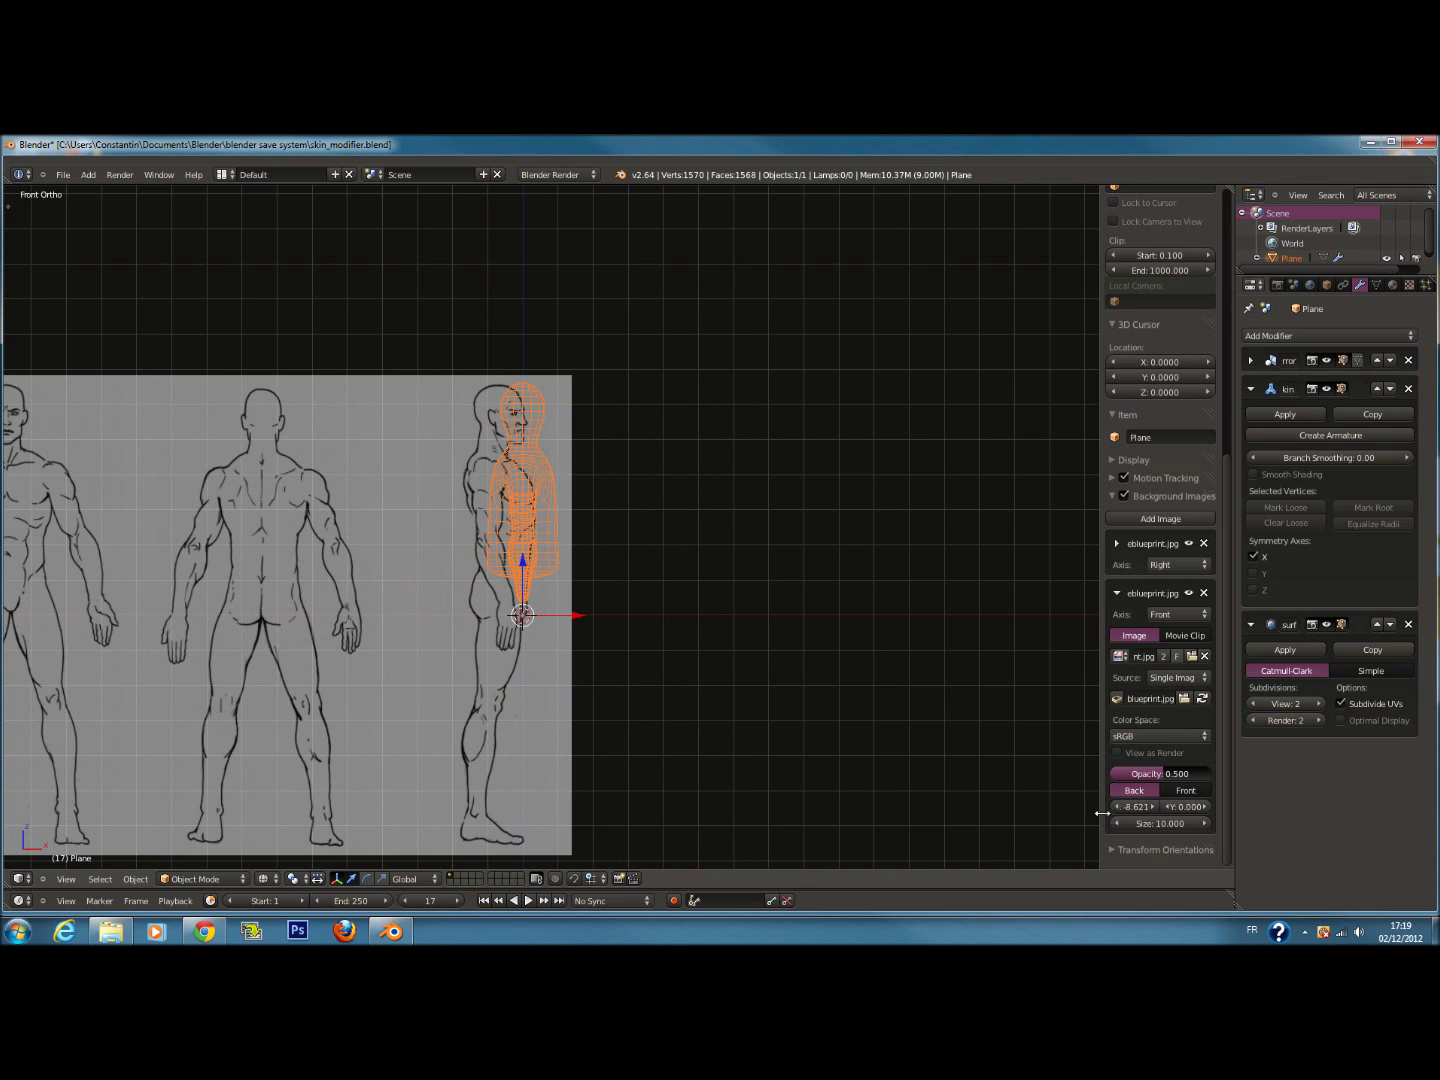
{"action": "left_click", "coordinate": [1120, 808]}
{"action": "left_click", "coordinate": [1120, 808]}
{"action": "left_click", "coordinate": [1119, 807]}
{"action": "left_click", "coordinate": [1119, 807]}
{"action": "left_click", "coordinate": [1156, 807]}
{"action": "left_click", "coordinate": [1156, 807]}
{"action": "left_click", "coordinate": [1156, 807]}
{"action": "left_click", "coordinate": [1156, 807]}
{"action": "left_click", "coordinate": [1156, 807]}
{"action": "left_click", "coordinate": [1156, 807]}
{"action": "left_click", "coordinate": [1156, 807]}
{"action": "left_click", "coordinate": [1156, 807]}
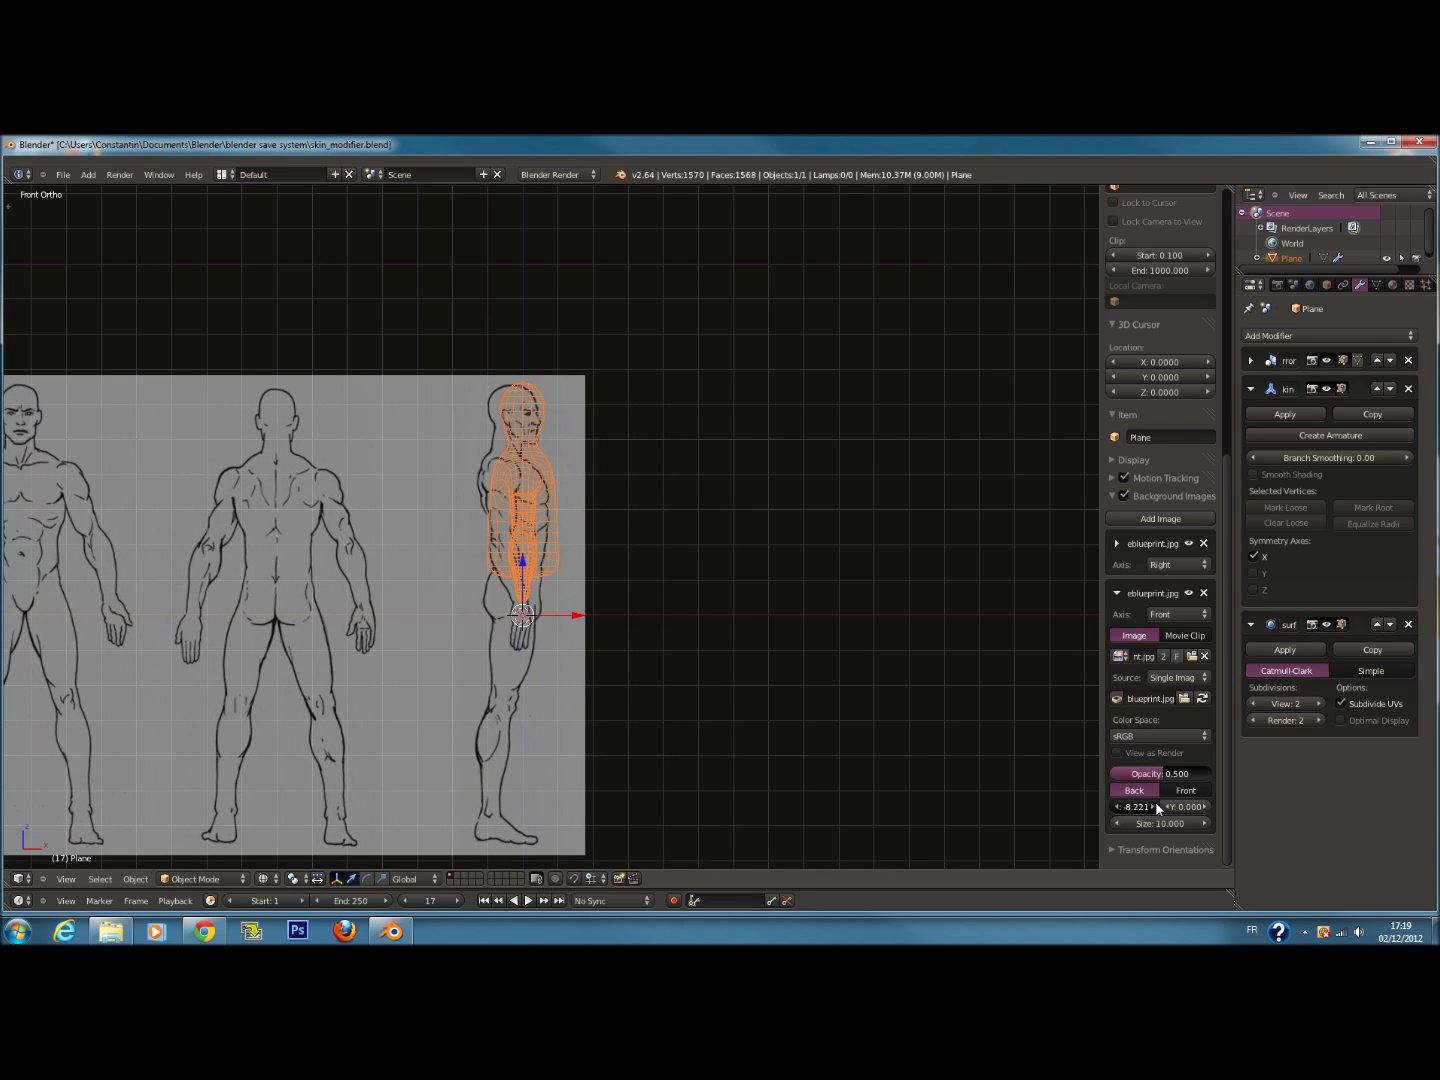
{"action": "left_click", "coordinate": [1157, 807]}
{"action": "left_click", "coordinate": [1157, 807]}
{"action": "left_click", "coordinate": [1157, 807]}
{"action": "left_click", "coordinate": [1119, 809]}
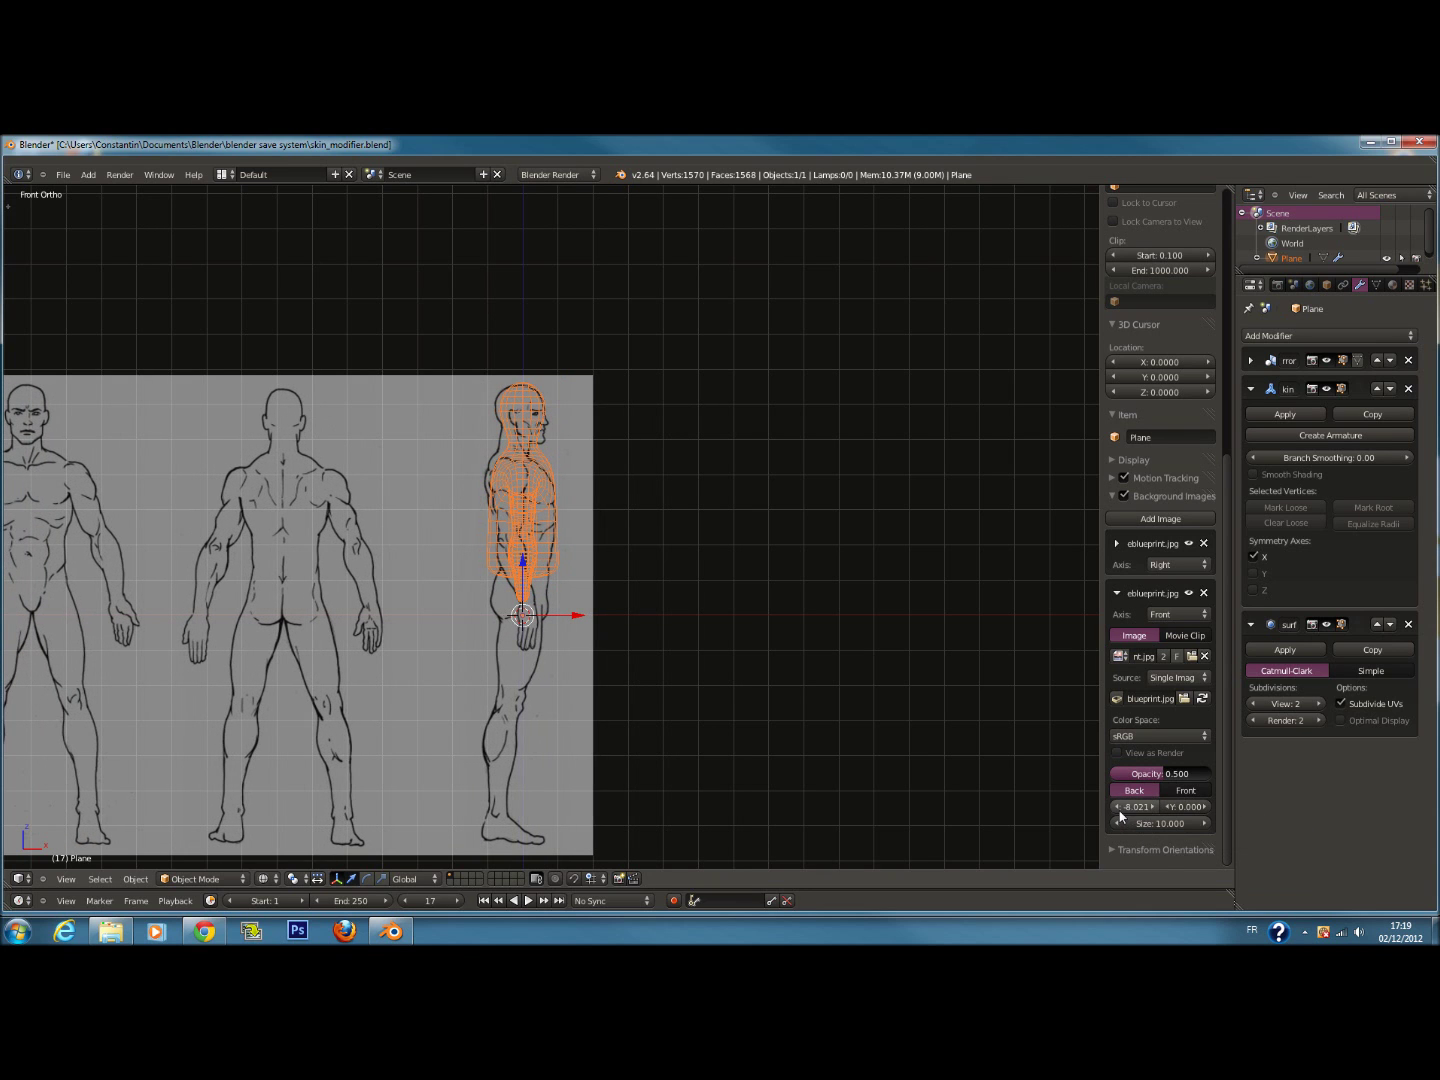
Enter Edit Mode on the body mesh, select the neck vertex and try to move it backwards along the side profile
{"action": "scroll", "coordinate": [798, 695], "scroll_direction": "down", "scroll_amount": 3, "text": "ctrl"}
{"action": "scroll", "coordinate": [789, 674], "scroll_direction": "up", "scroll_amount": 5, "text": "shift"}
{"action": "scroll", "coordinate": [789, 674], "scroll_direction": "up", "scroll_amount": 6}
{"action": "key", "text": "Tab"}
{"action": "scroll", "coordinate": [743, 617], "scroll_direction": "down", "scroll_amount": 1}
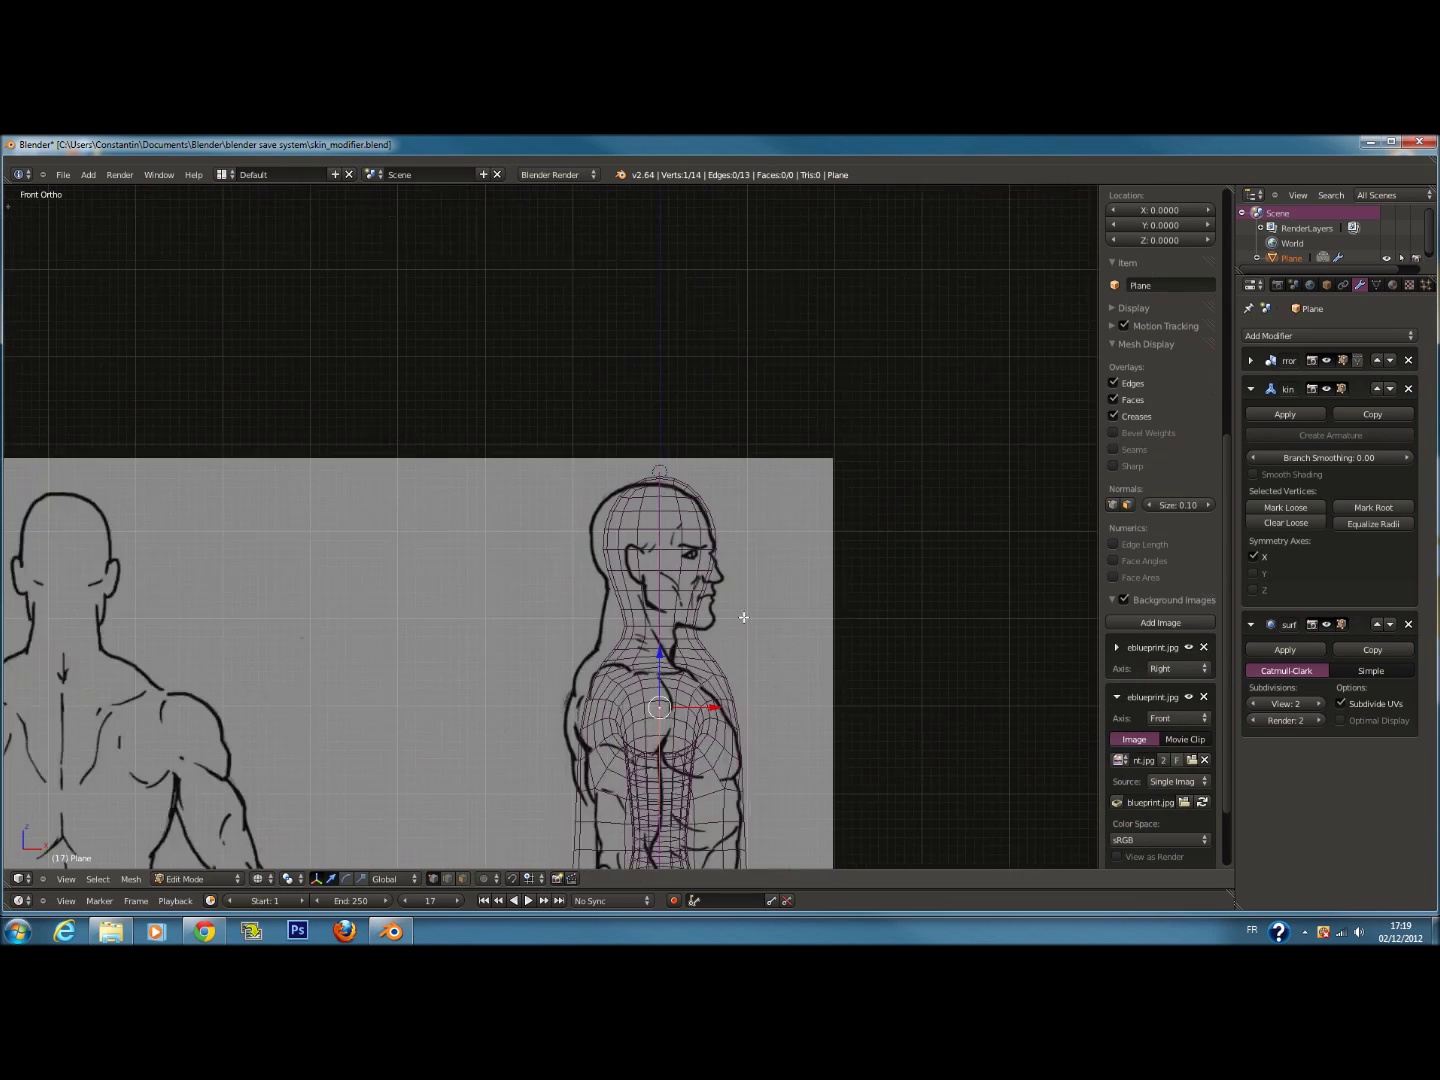
{"action": "scroll", "coordinate": [743, 617], "scroll_direction": "down", "scroll_amount": 2, "text": "shift"}
{"action": "scroll", "coordinate": [743, 617], "scroll_direction": "up", "scroll_amount": 3}
{"action": "scroll", "coordinate": [715, 618], "scroll_direction": "up", "scroll_amount": 3, "text": "ctrl"}
{"action": "scroll", "coordinate": [686, 618], "scroll_direction": "up", "scroll_amount": 3}
{"action": "right_click", "coordinate": [706, 644]}
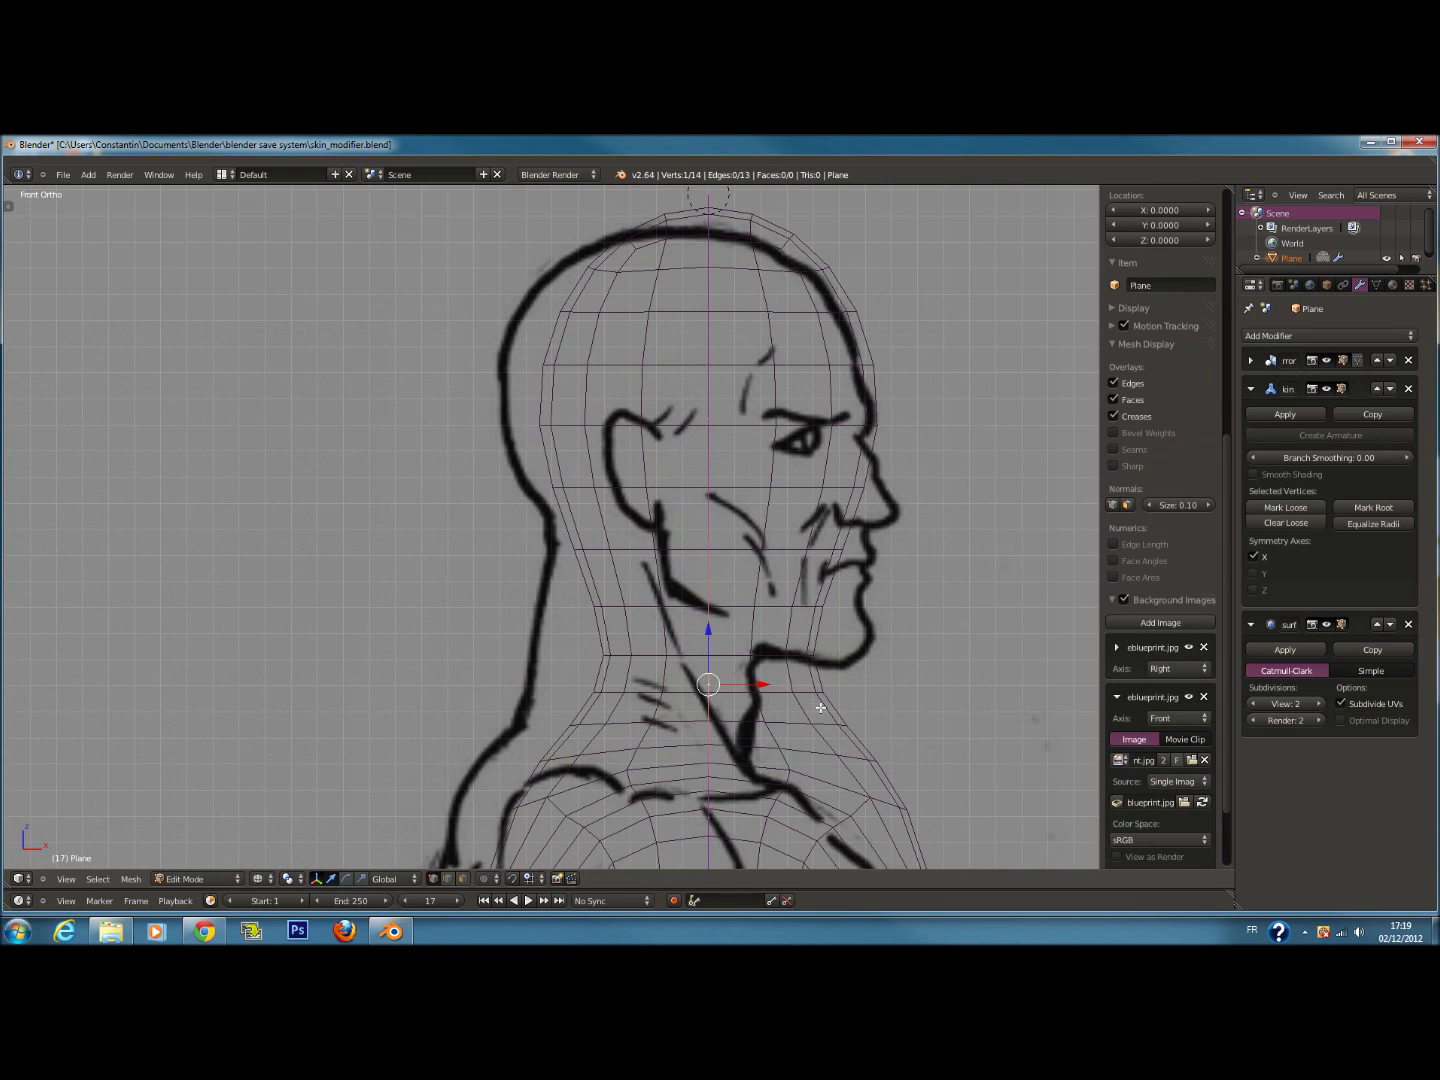
{"action": "key", "text": "g"}
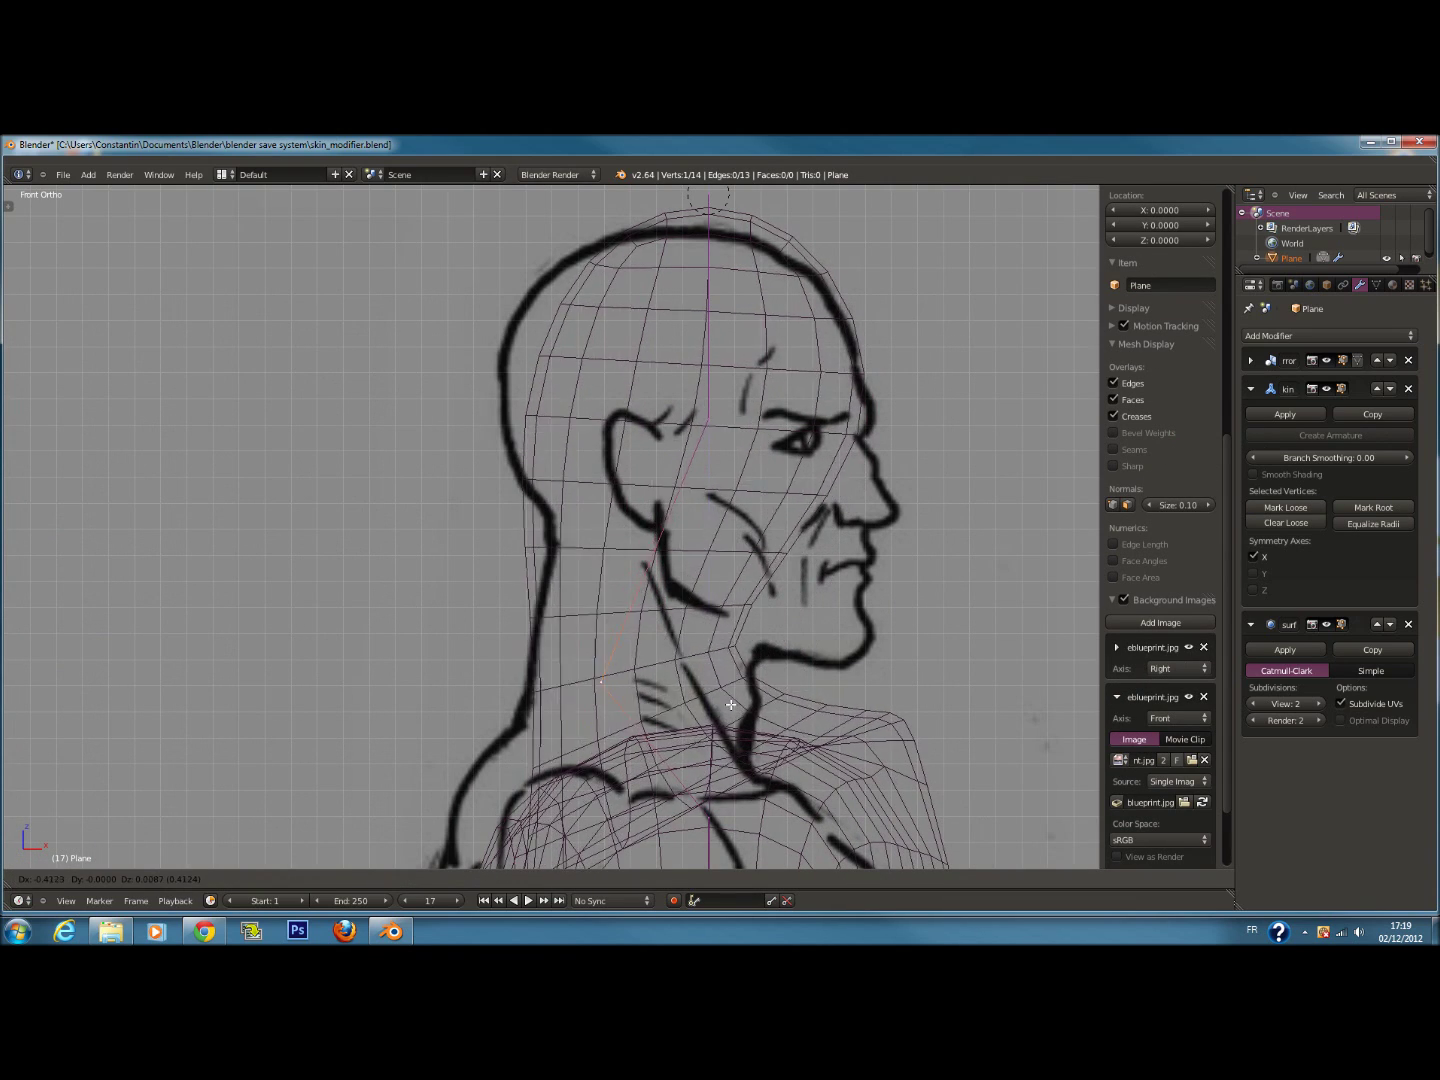
{"action": "right_click", "coordinate": [760, 690]}
Add the vertex below the neck vertex to the selection and subdivide the edge between them
{"action": "scroll", "coordinate": [760, 690], "scroll_direction": "down", "scroll_amount": 1, "text": "shift"}
{"action": "scroll", "coordinate": [760, 690], "scroll_direction": "down", "scroll_amount": 3, "text": "shift"}
{"action": "right_click", "coordinate": [698, 716], "text": "shift"}
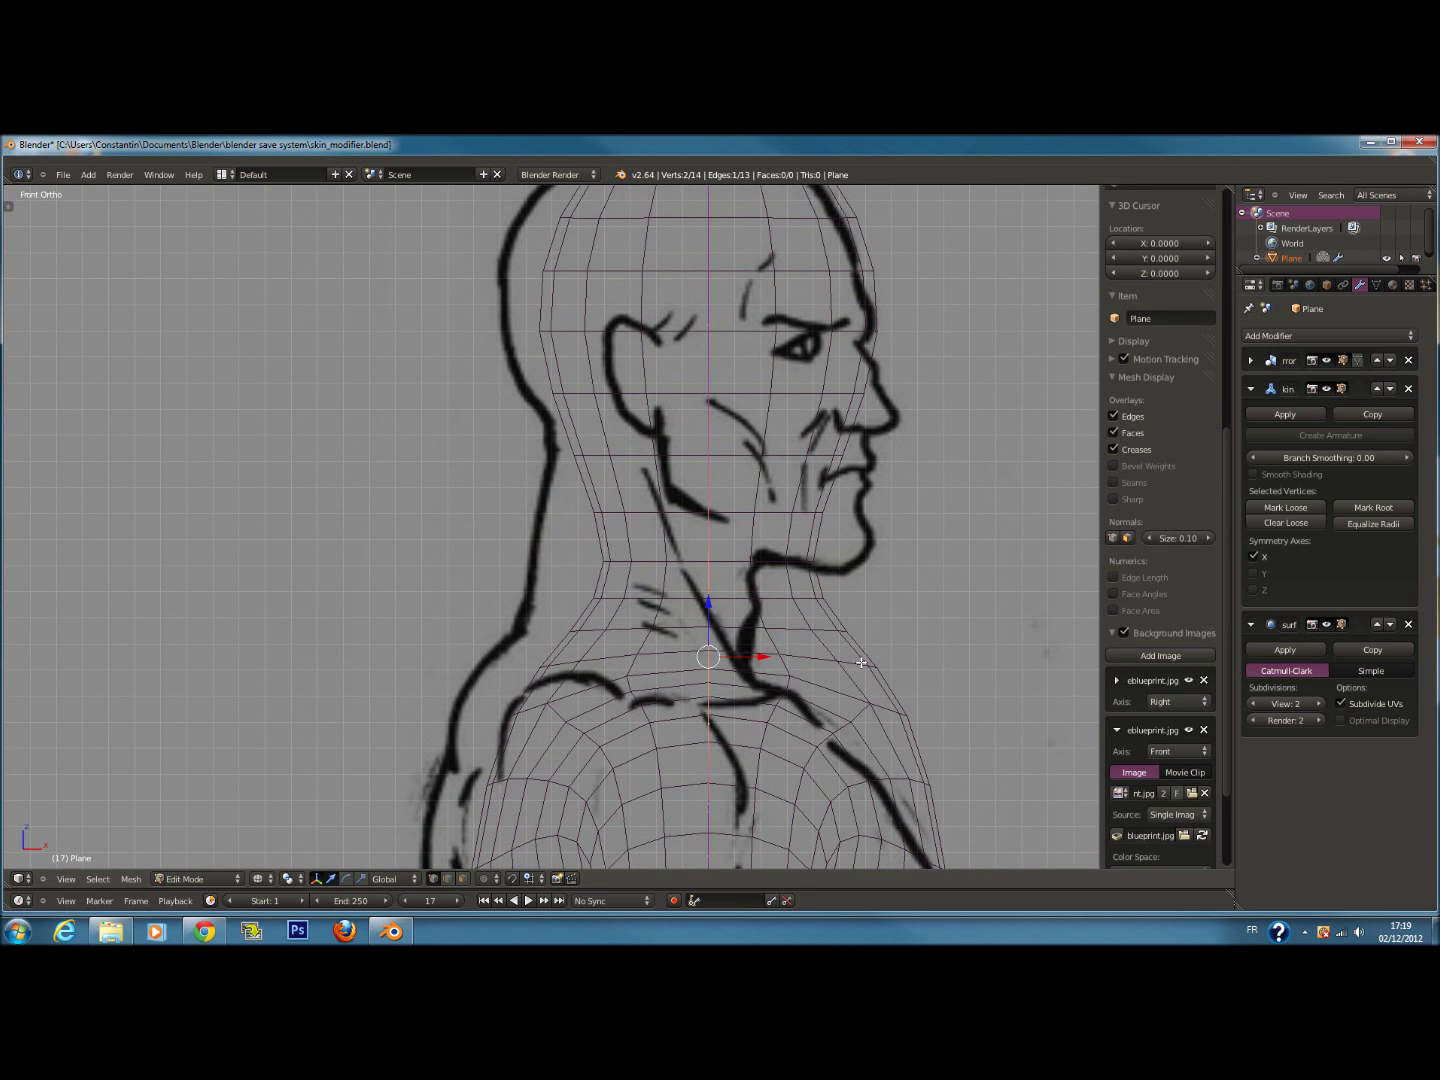
{"action": "key", "text": "w"}
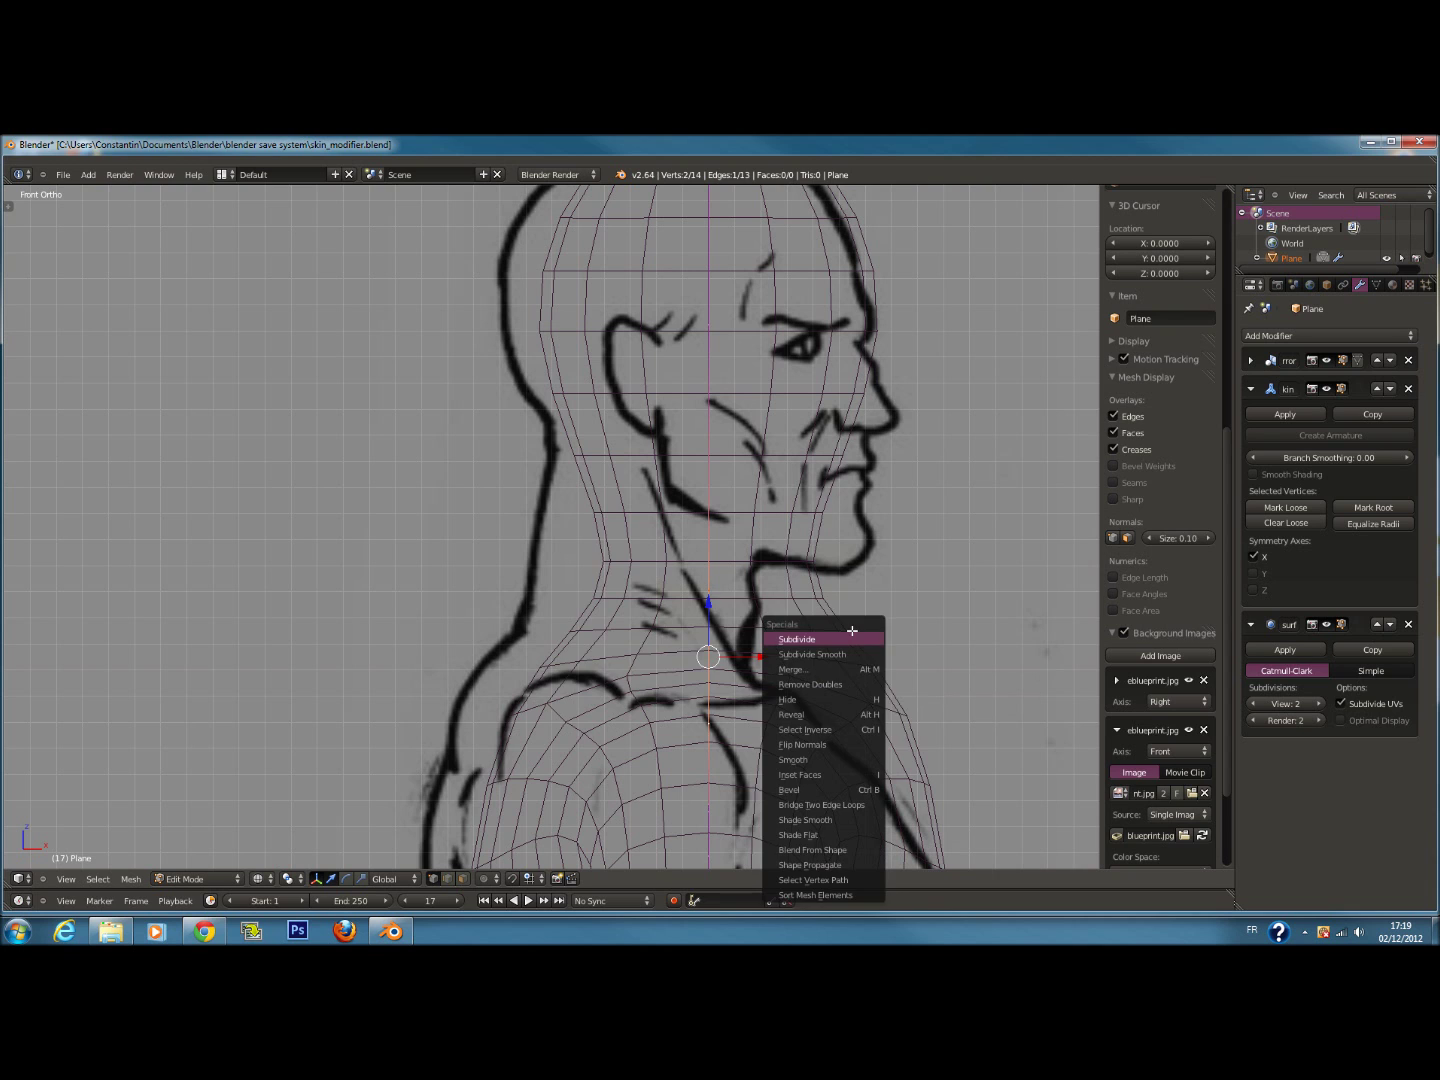
{"action": "left_click", "coordinate": [800, 634]}
Try to move the neck vertices and the vertex below them to follow the blueprint's slanted neck
{"action": "right_click", "coordinate": [717, 597]}
{"action": "key", "text": "g"}
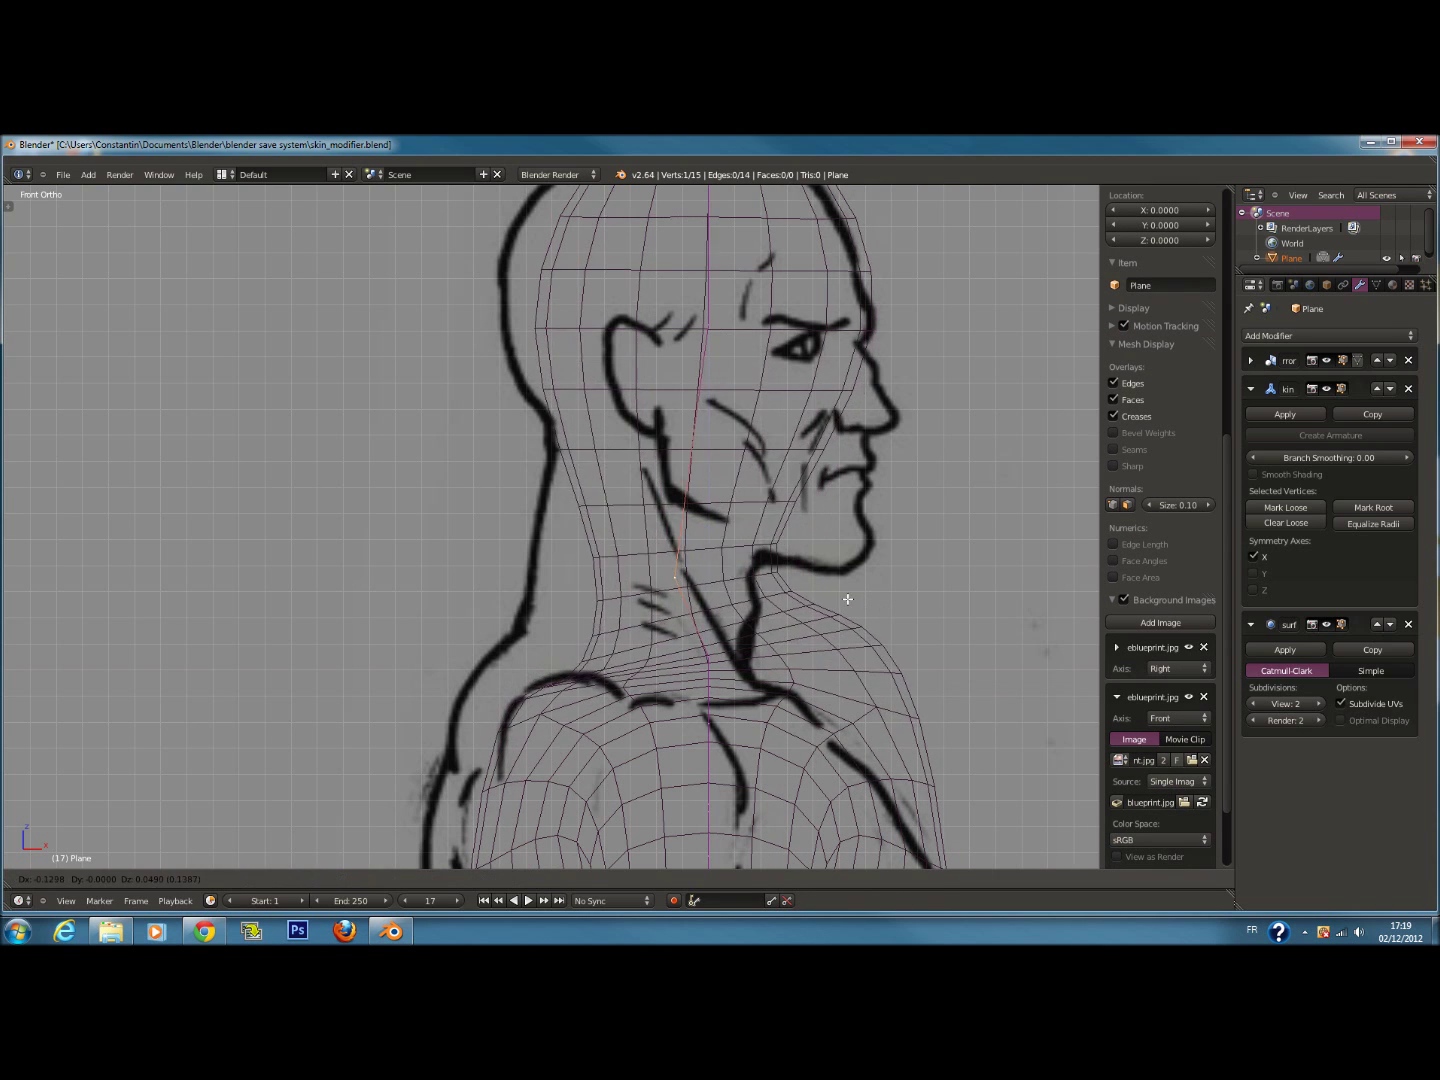
{"action": "left_click", "coordinate": [791, 604]}
{"action": "right_click", "coordinate": [797, 656]}
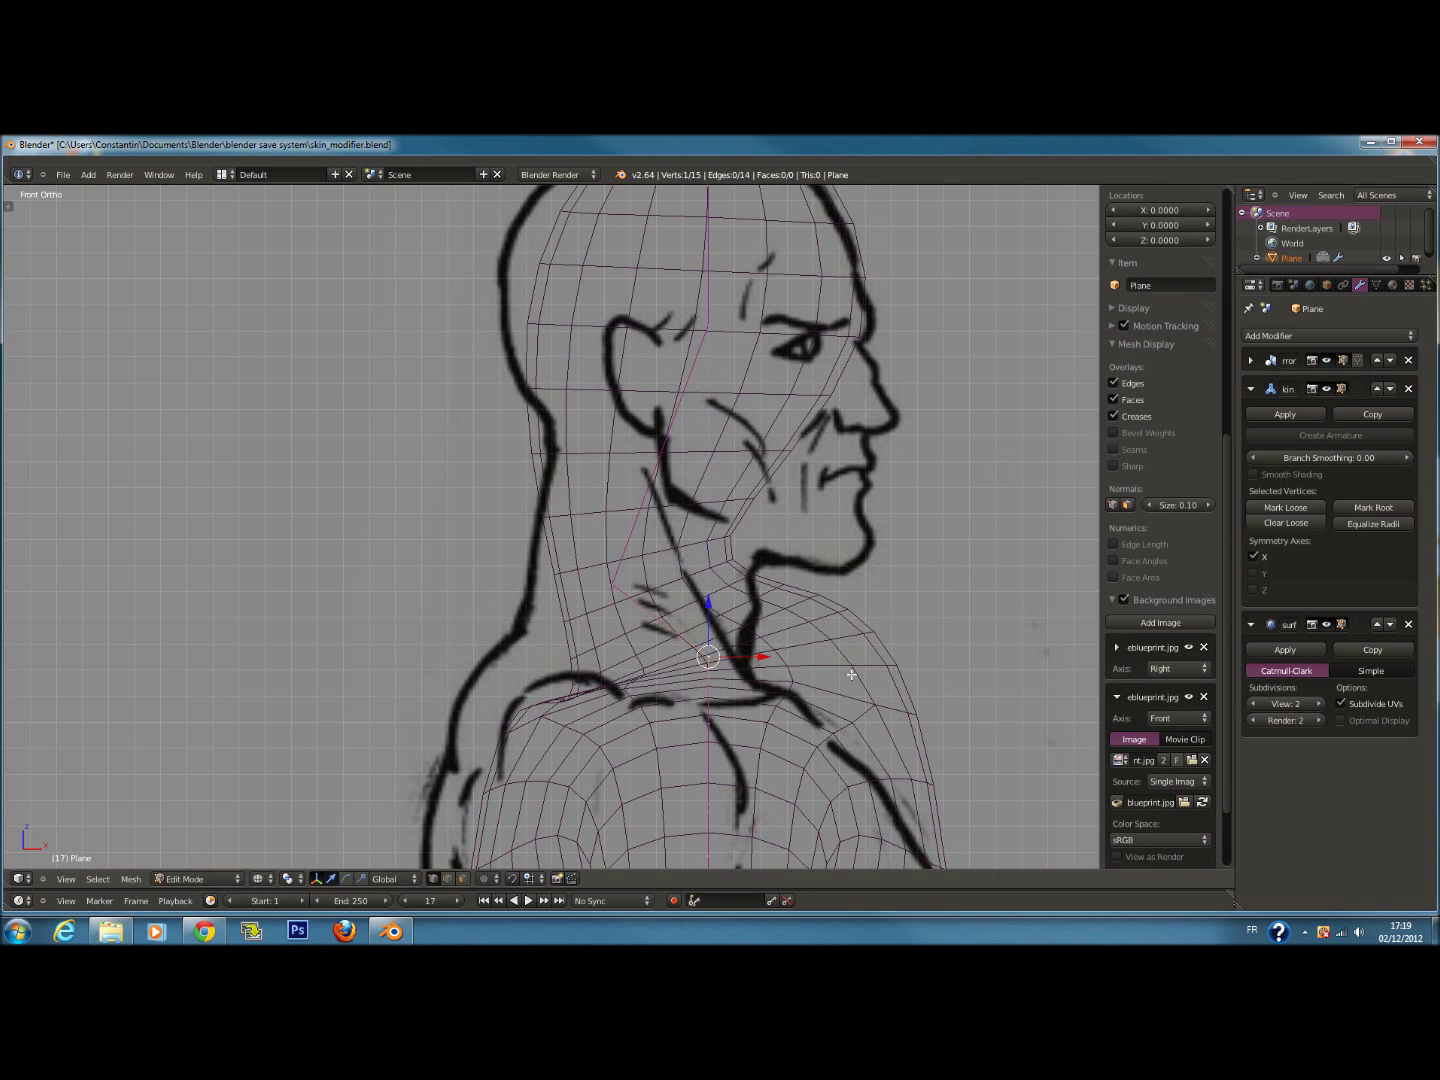
{"action": "key", "text": "g"}
{"action": "left_click", "coordinate": [729, 717]}
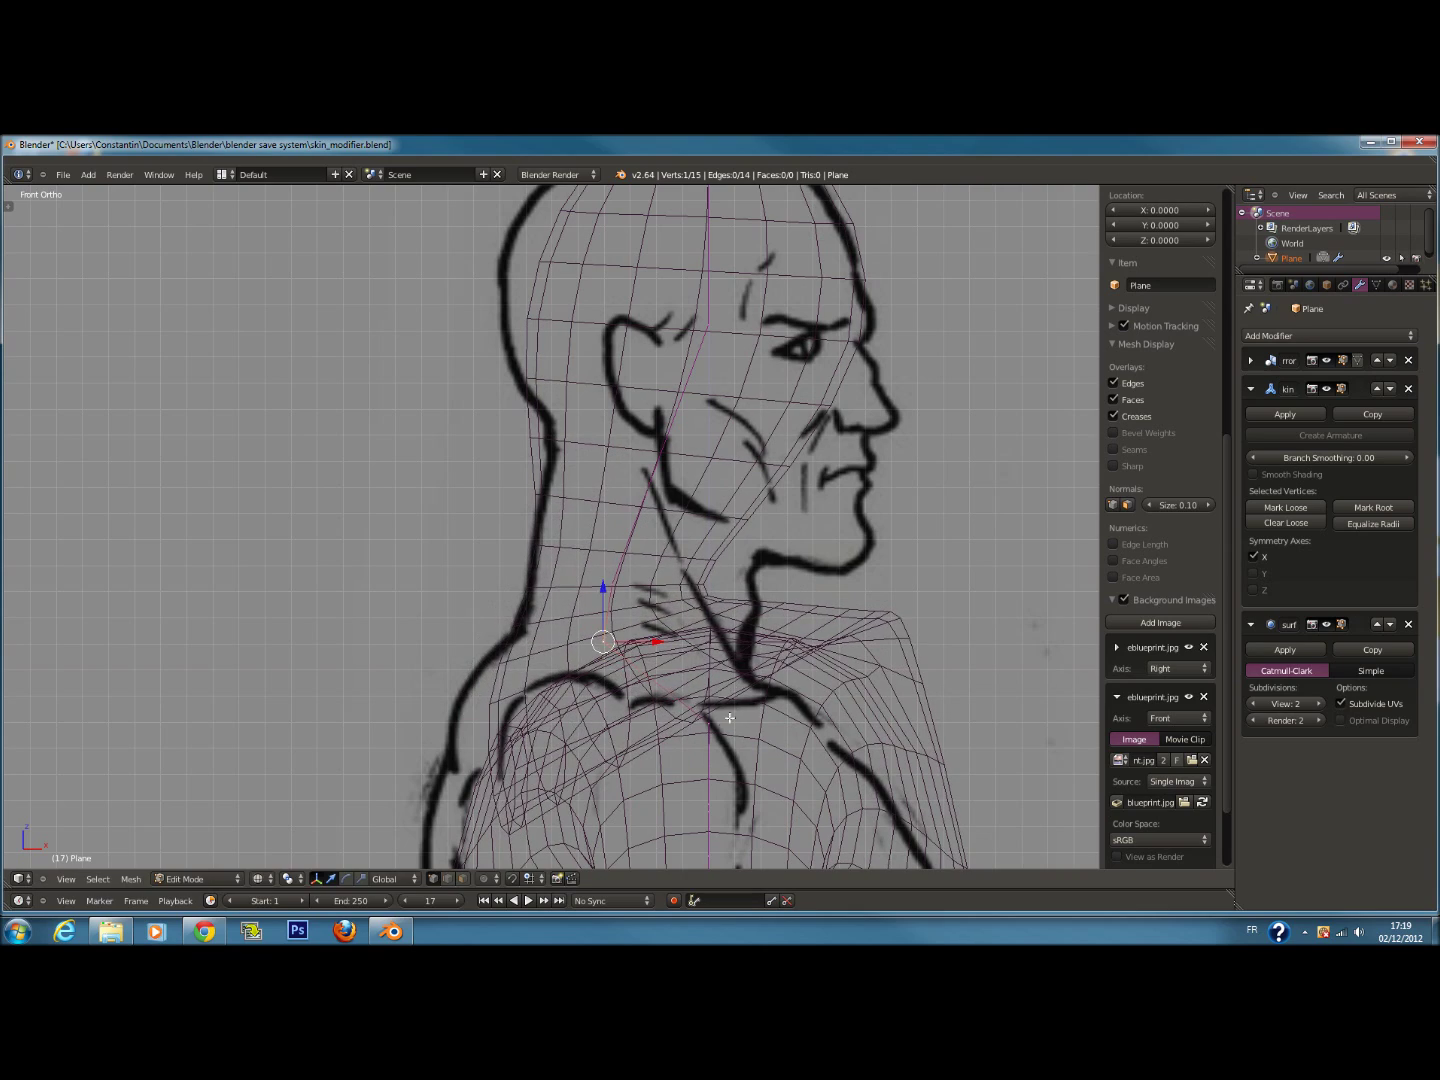
{"action": "scroll", "coordinate": [729, 717], "scroll_direction": "down", "scroll_amount": 2}
{"action": "key", "text": "g"}
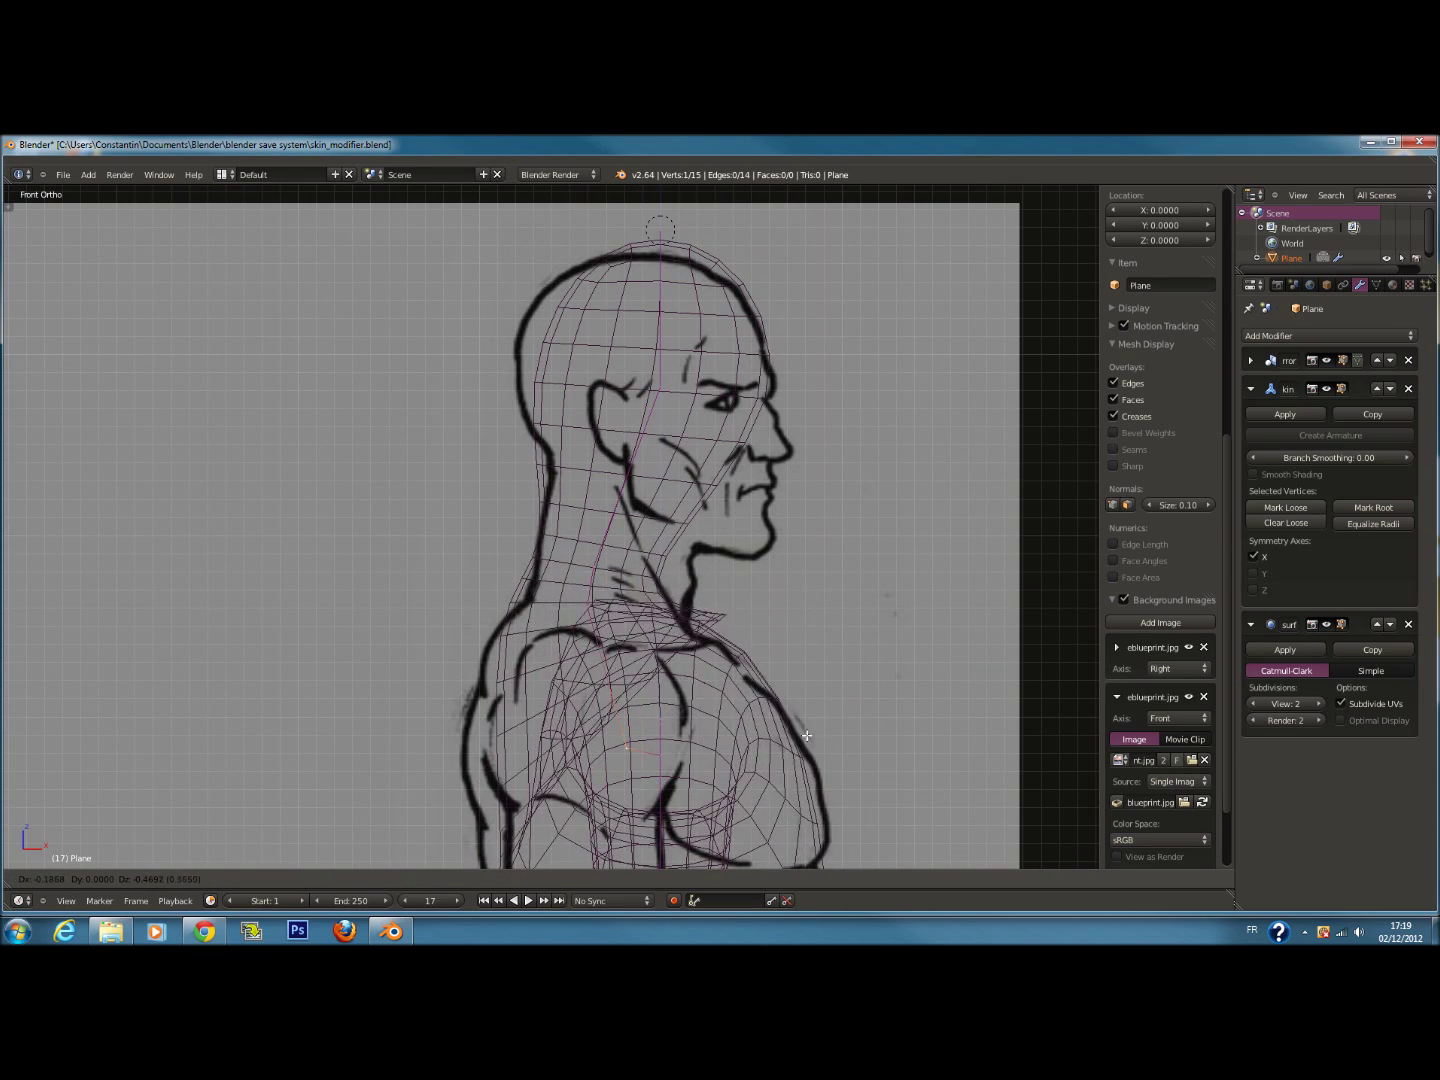
{"action": "left_click", "coordinate": [805, 654]}
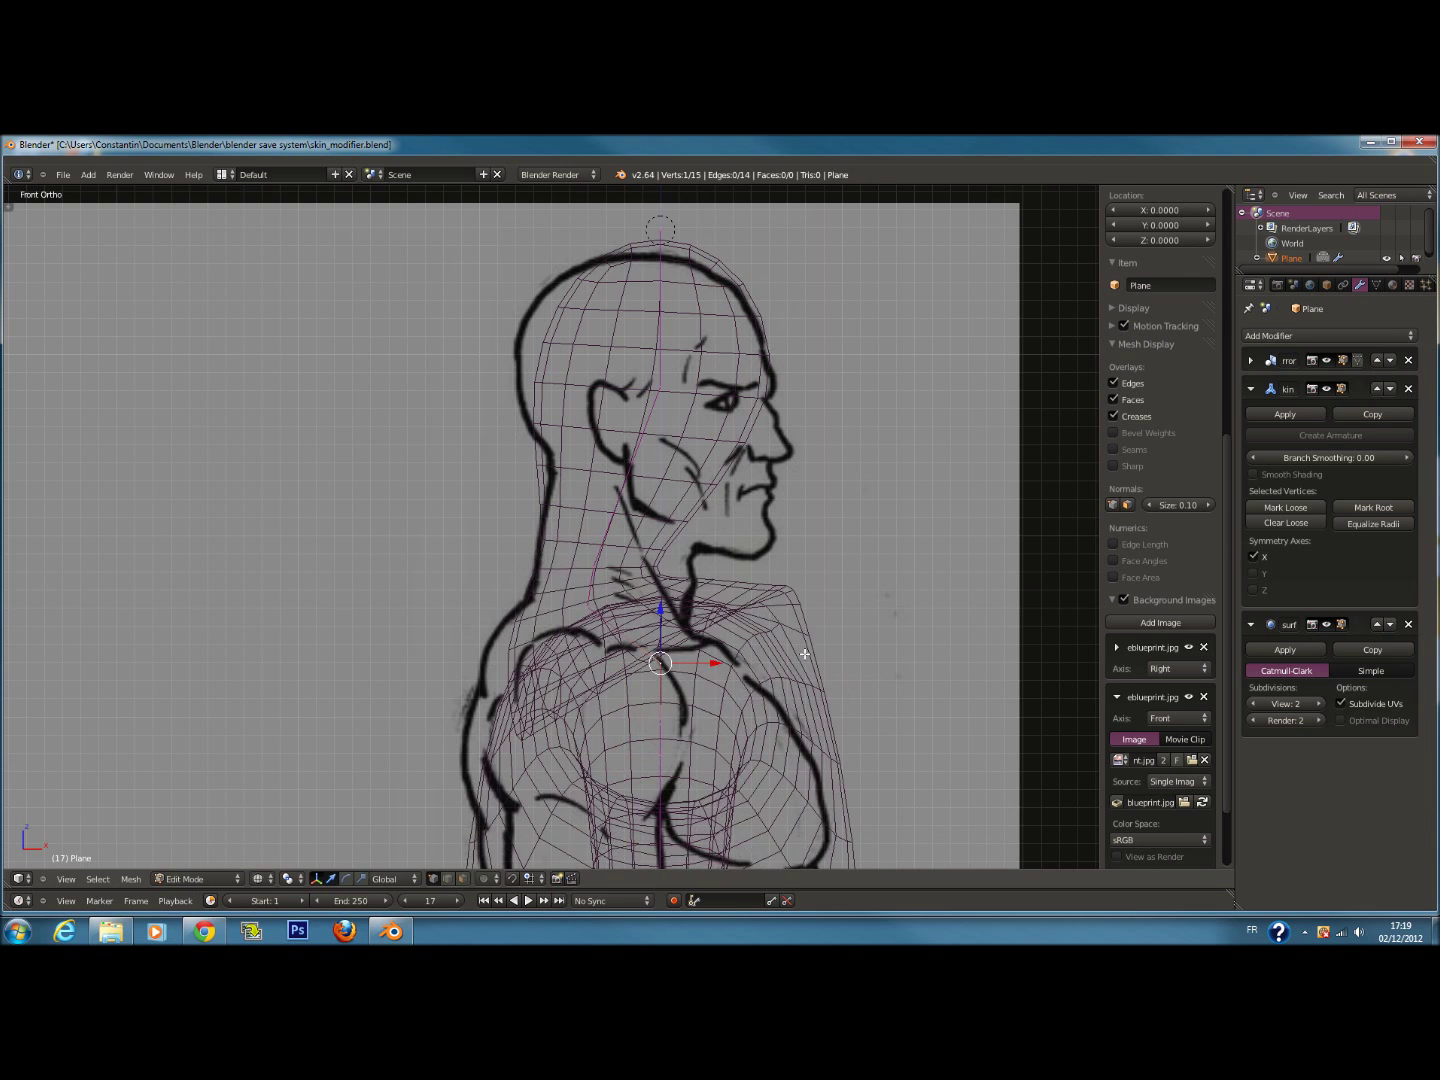
Undo the neck vertex moves back to the freshly subdivided edge, and return to the front view
{"action": "middle_click_drag", "start_coordinate": [805, 654], "coordinate": [813, 636]}
{"action": "scroll", "coordinate": [813, 636], "scroll_direction": "down", "scroll_amount": 1}
{"action": "key", "text": "ctrl+z"}
{"action": "key", "text": "ctrl+z"}
{"action": "key", "text": "ctrl+z"}
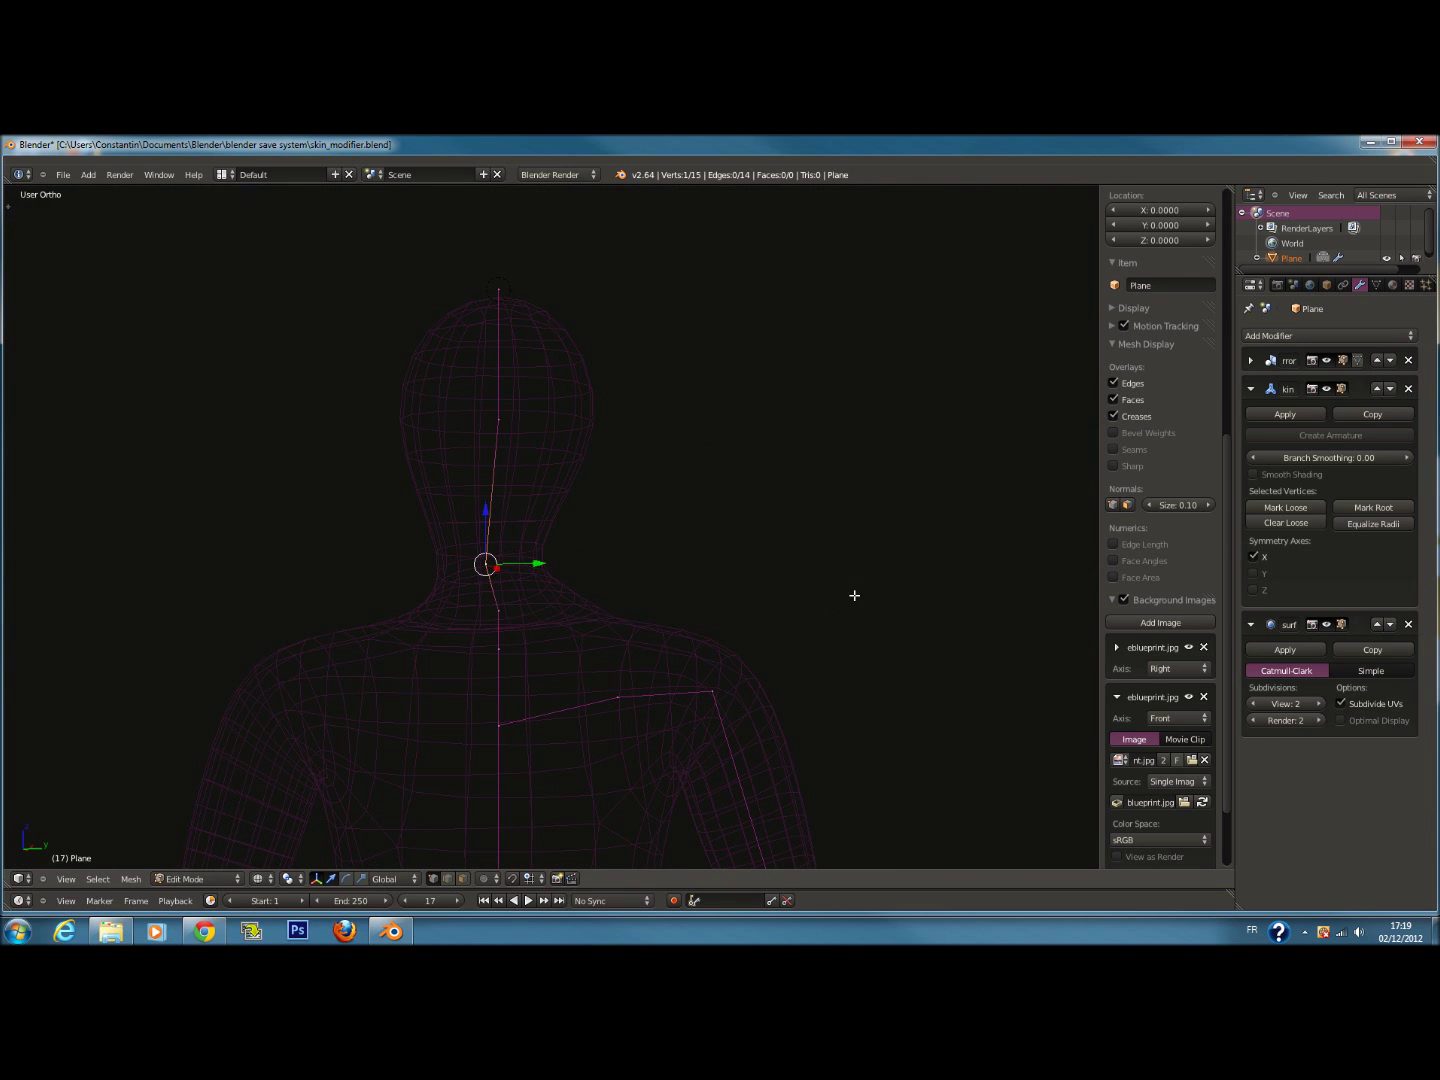
{"action": "key", "text": "KP_1"}
{"action": "key", "text": "ctrl+z"}
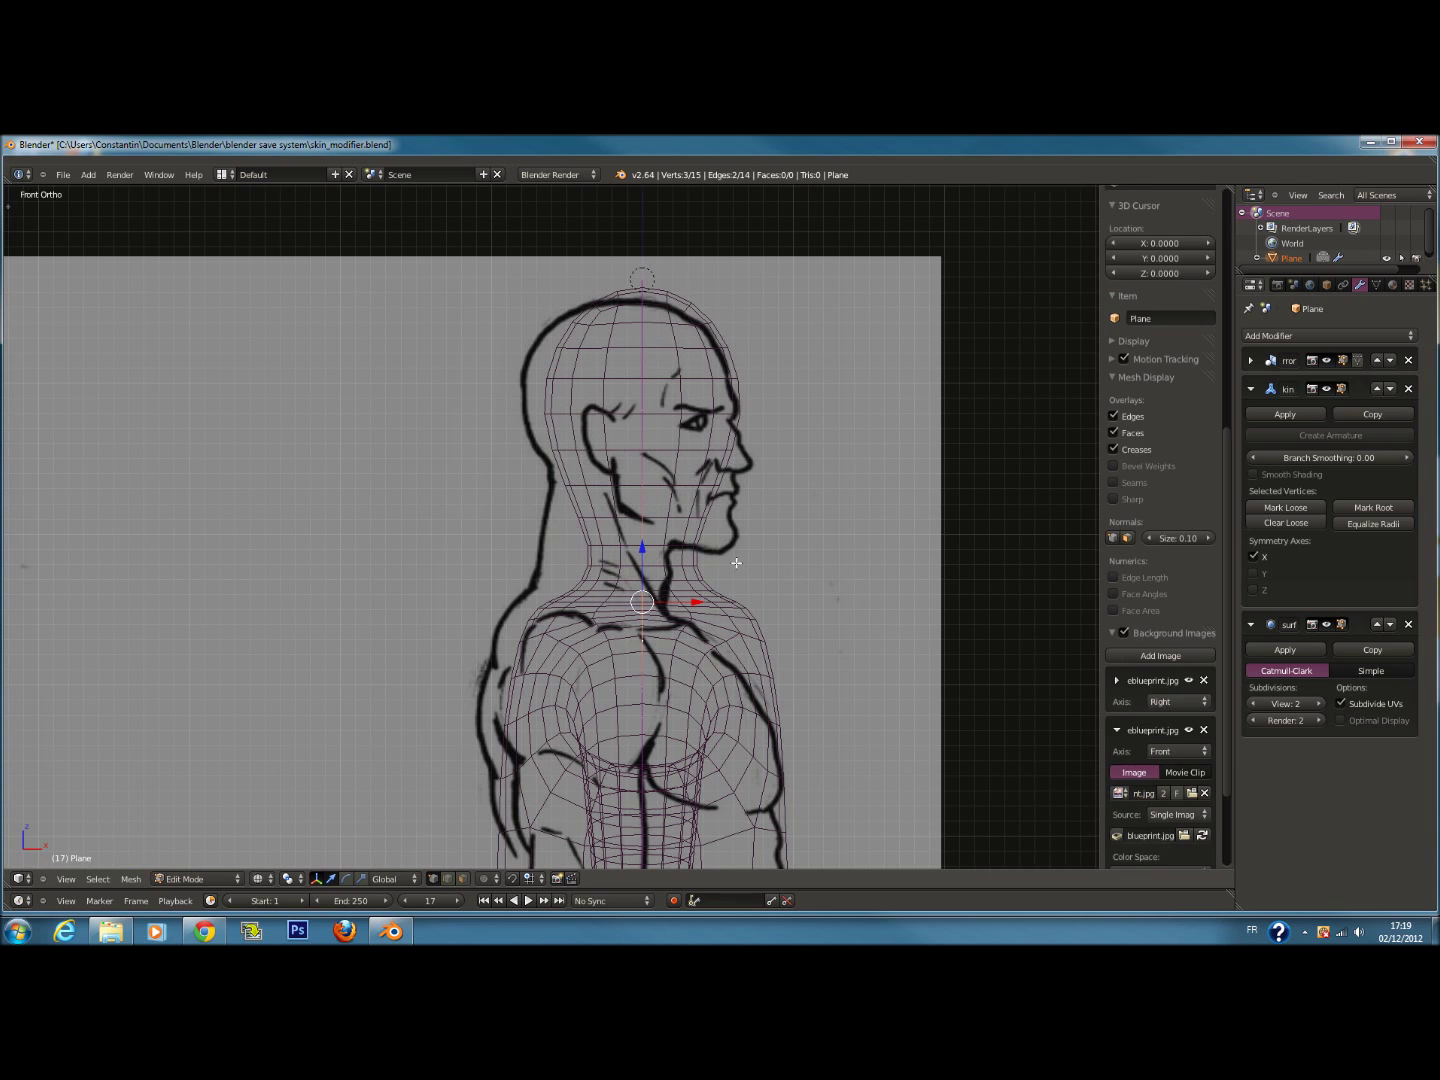
Move the top-of-head vertex slightly forward and down, and the mid-head vertex backwards along X to match the profile
{"action": "right_click", "coordinate": [657, 287]}
{"action": "key", "text": "g"}
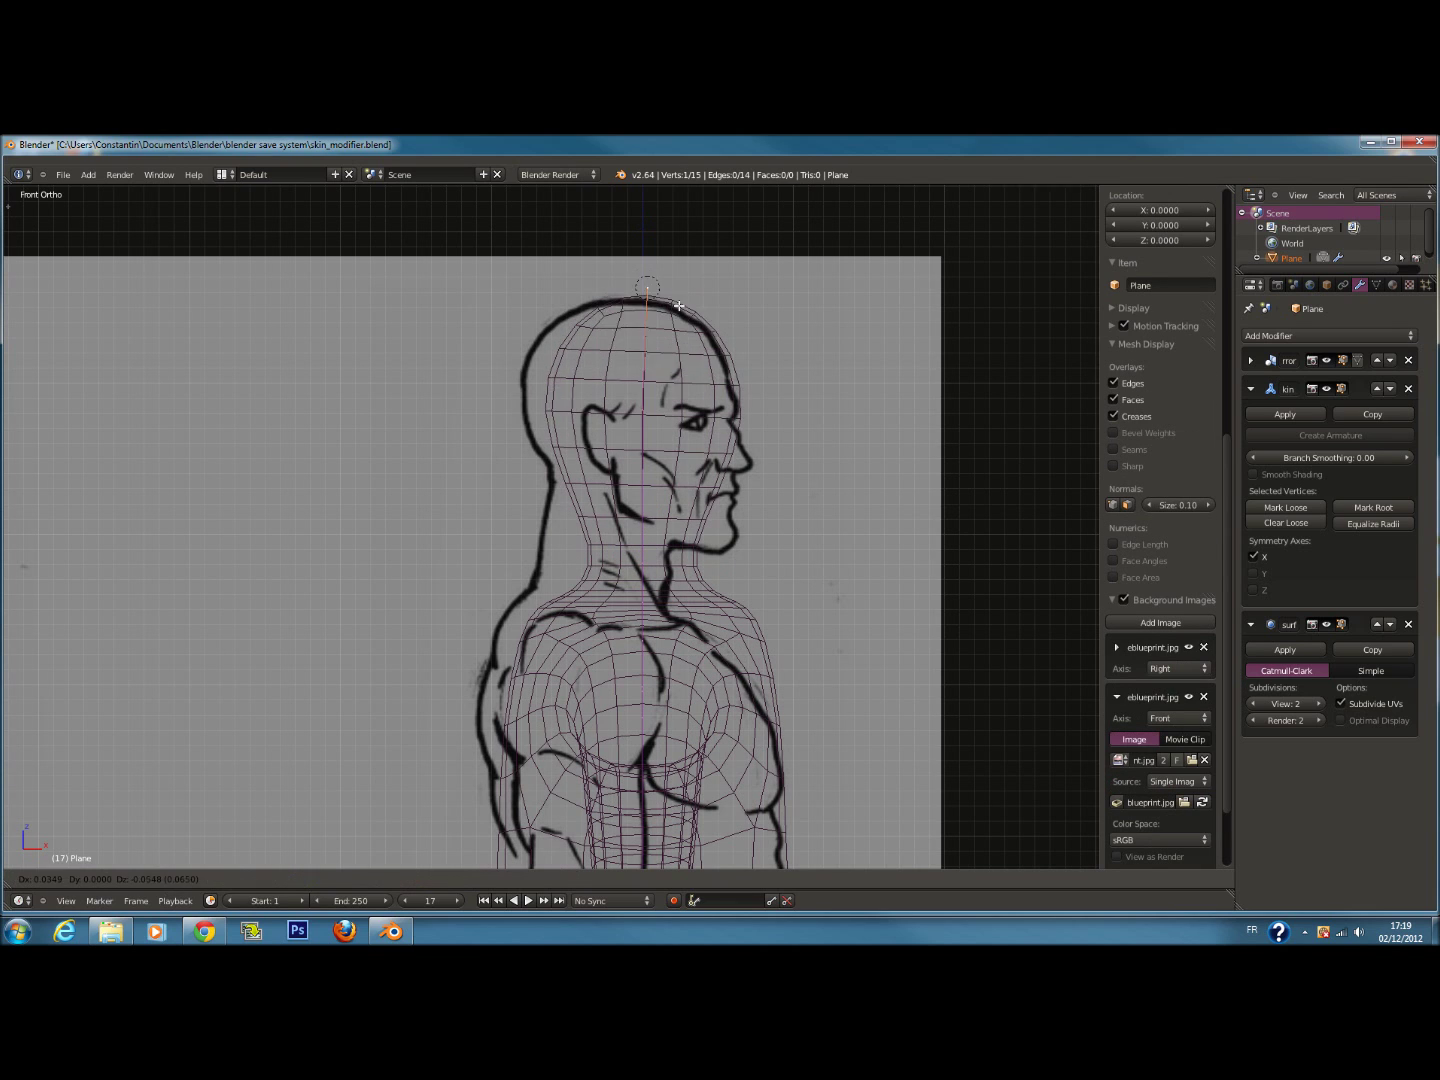
{"action": "left_click", "coordinate": [693, 304]}
{"action": "right_click", "coordinate": [621, 409]}
{"action": "key", "text": "s"}
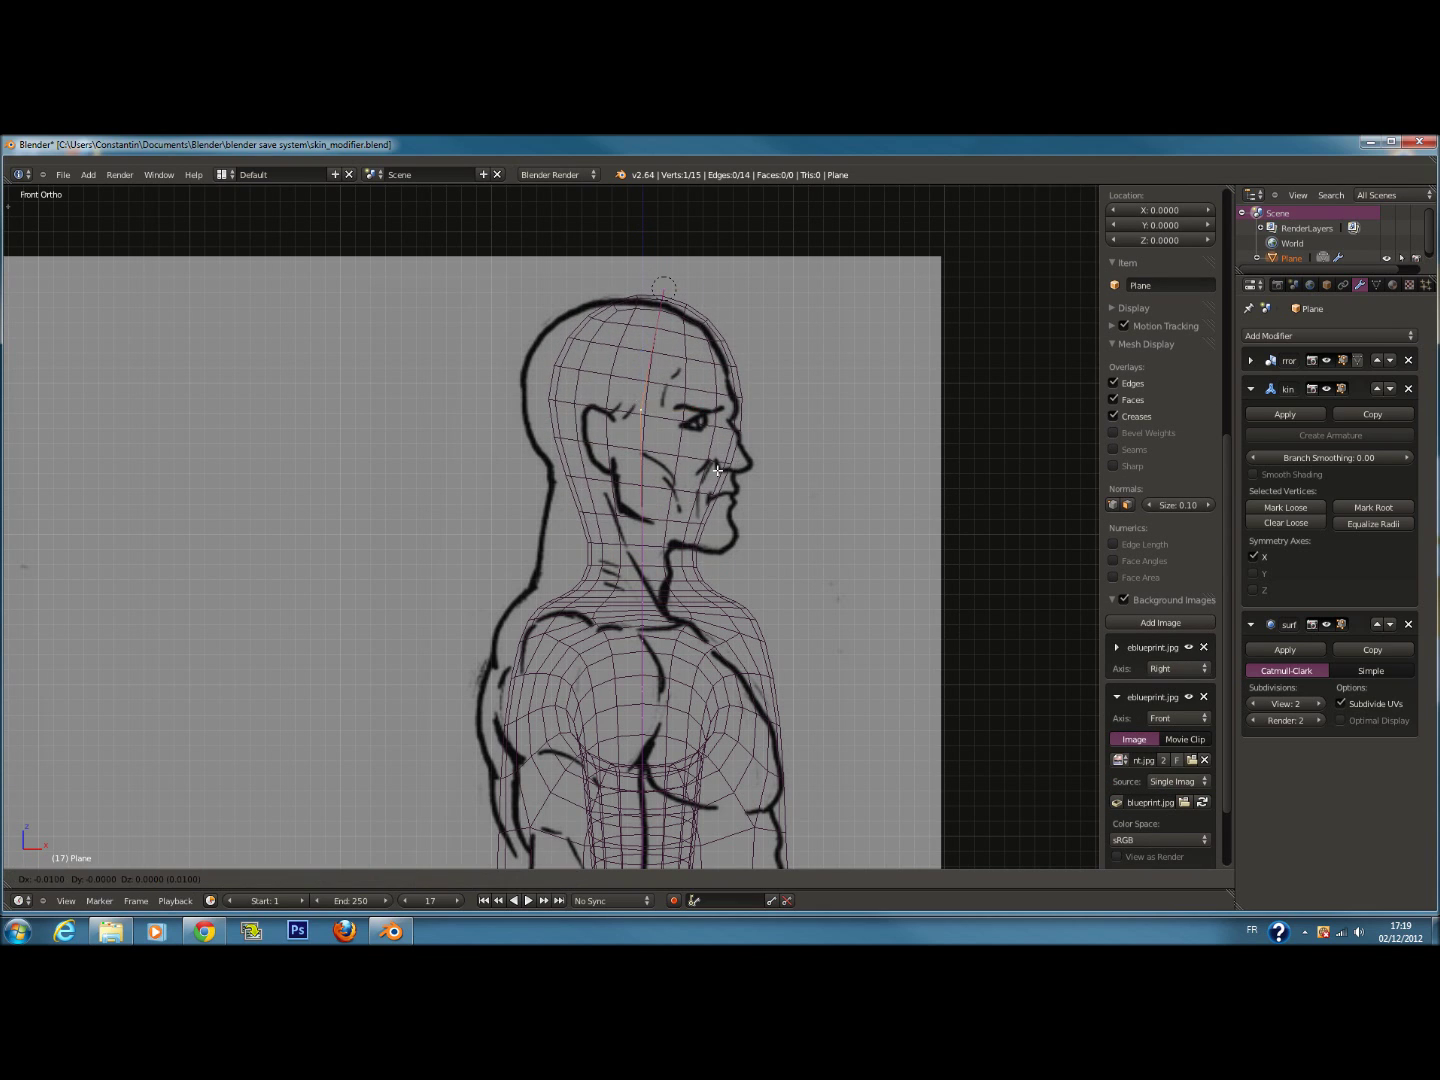
{"action": "key", "text": "x"}
{"action": "key", "text": "x"}
{"action": "key", "text": "x"}
{"action": "right_click", "coordinate": [798, 484]}
{"action": "key", "text": "s"}
{"action": "right_click", "coordinate": [903, 477]}
{"action": "middle_click_drag", "start_coordinate": [781, 450], "coordinate": [701, 473]}
{"action": "key", "text": "s"}
{"action": "right_click", "coordinate": [802, 506]}
{"action": "key", "text": "s"}
{"action": "right_click", "coordinate": [729, 525]}
Select the mid-head and neck vertices and enlarge their skin radius uniformly to fit the blueprint's side profile in front view
{"action": "right_click", "coordinate": [609, 564], "text": "shift"}
{"action": "key", "text": "s"}
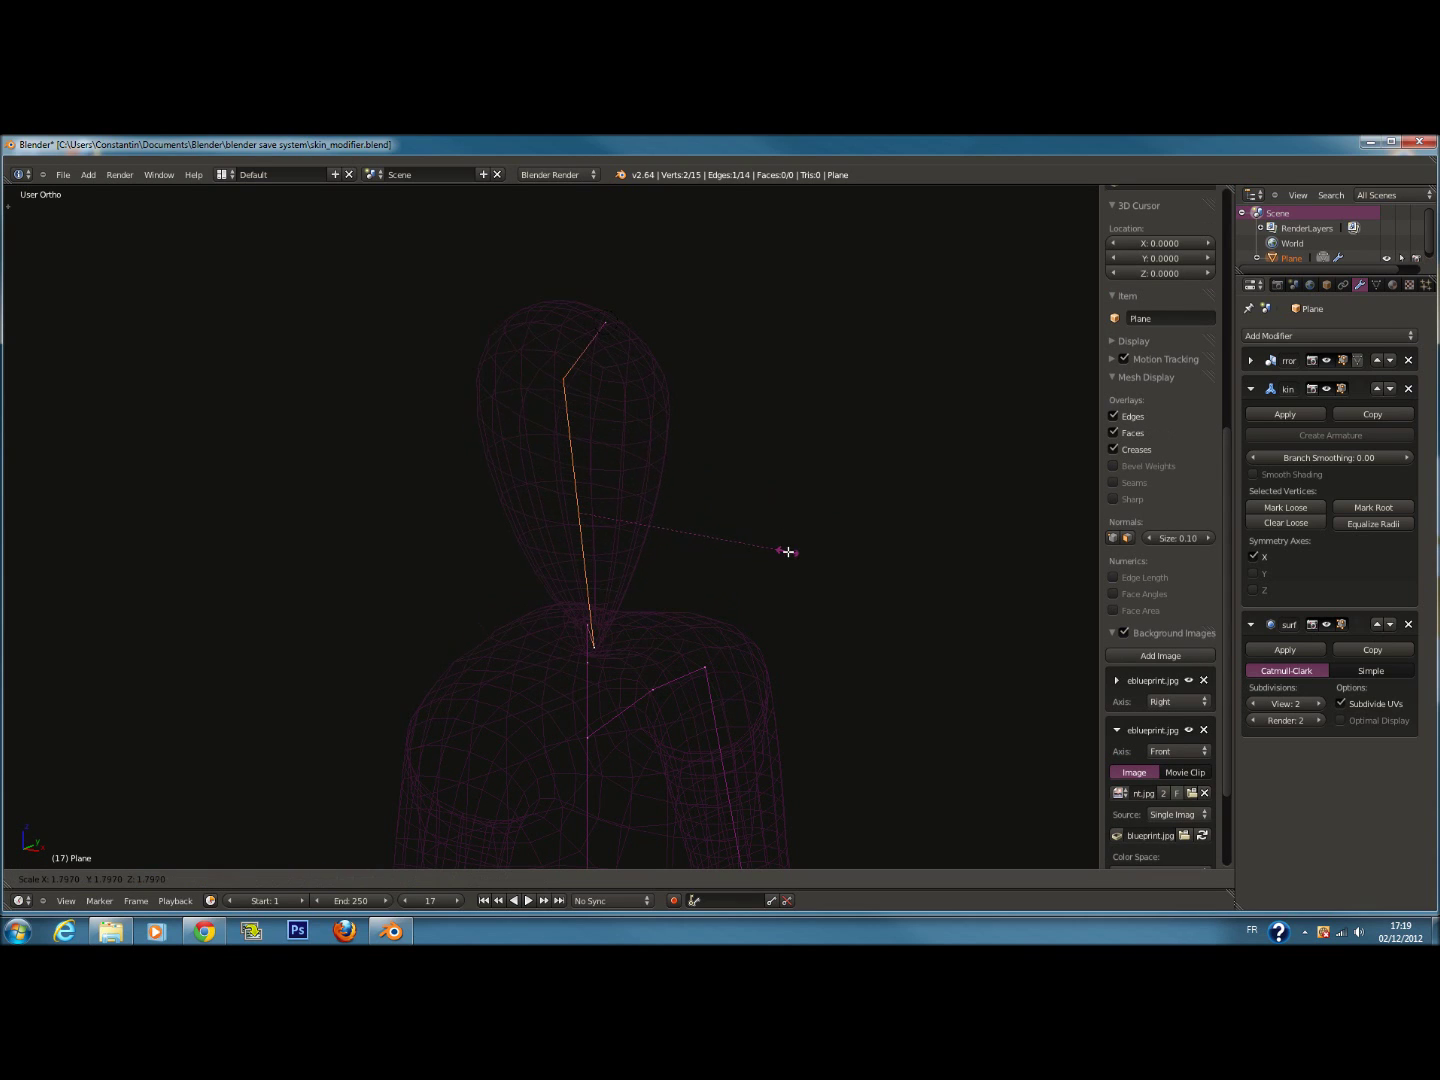
{"action": "key", "text": "Escape"}
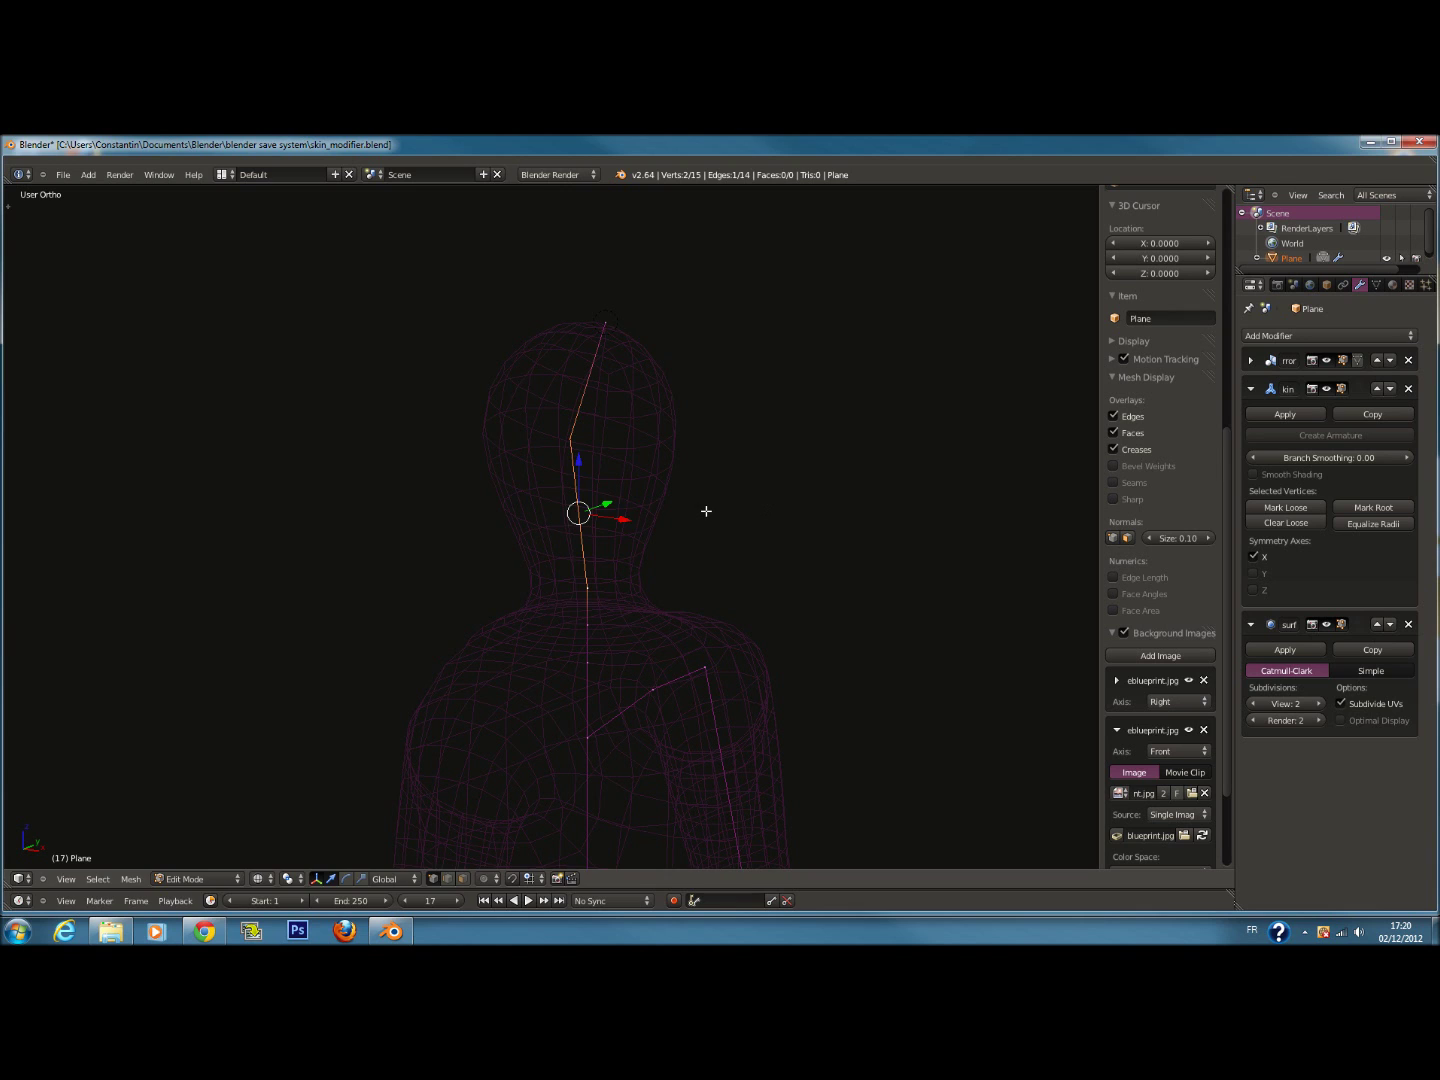
{"action": "key", "text": "s"}
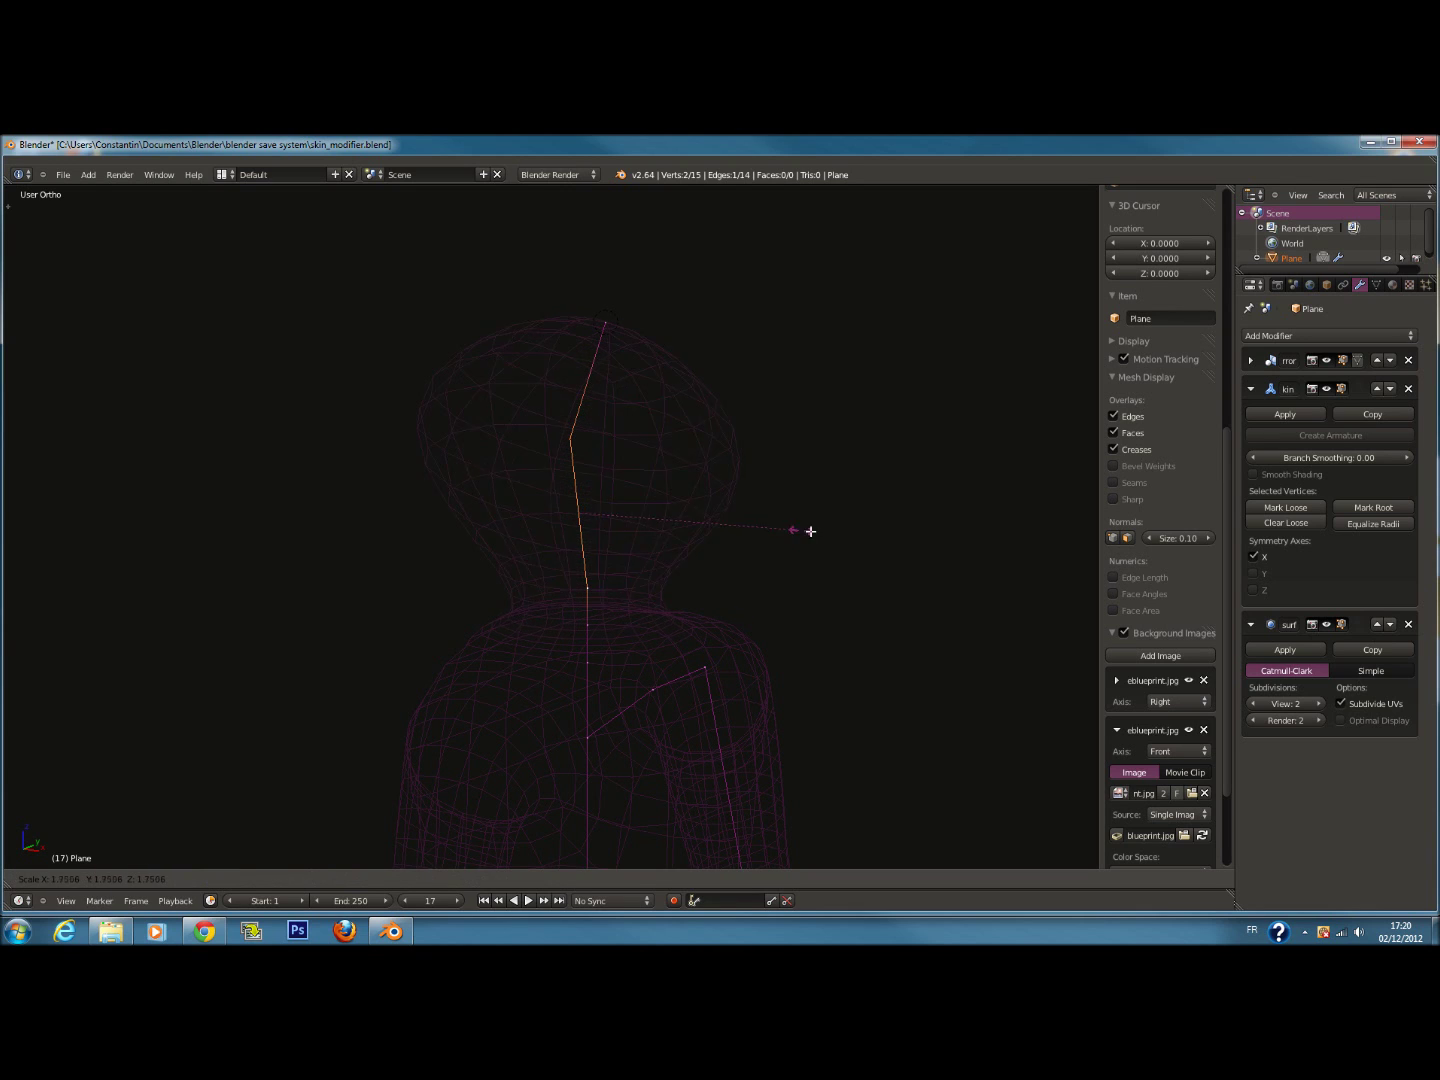
{"action": "key", "text": "y"}
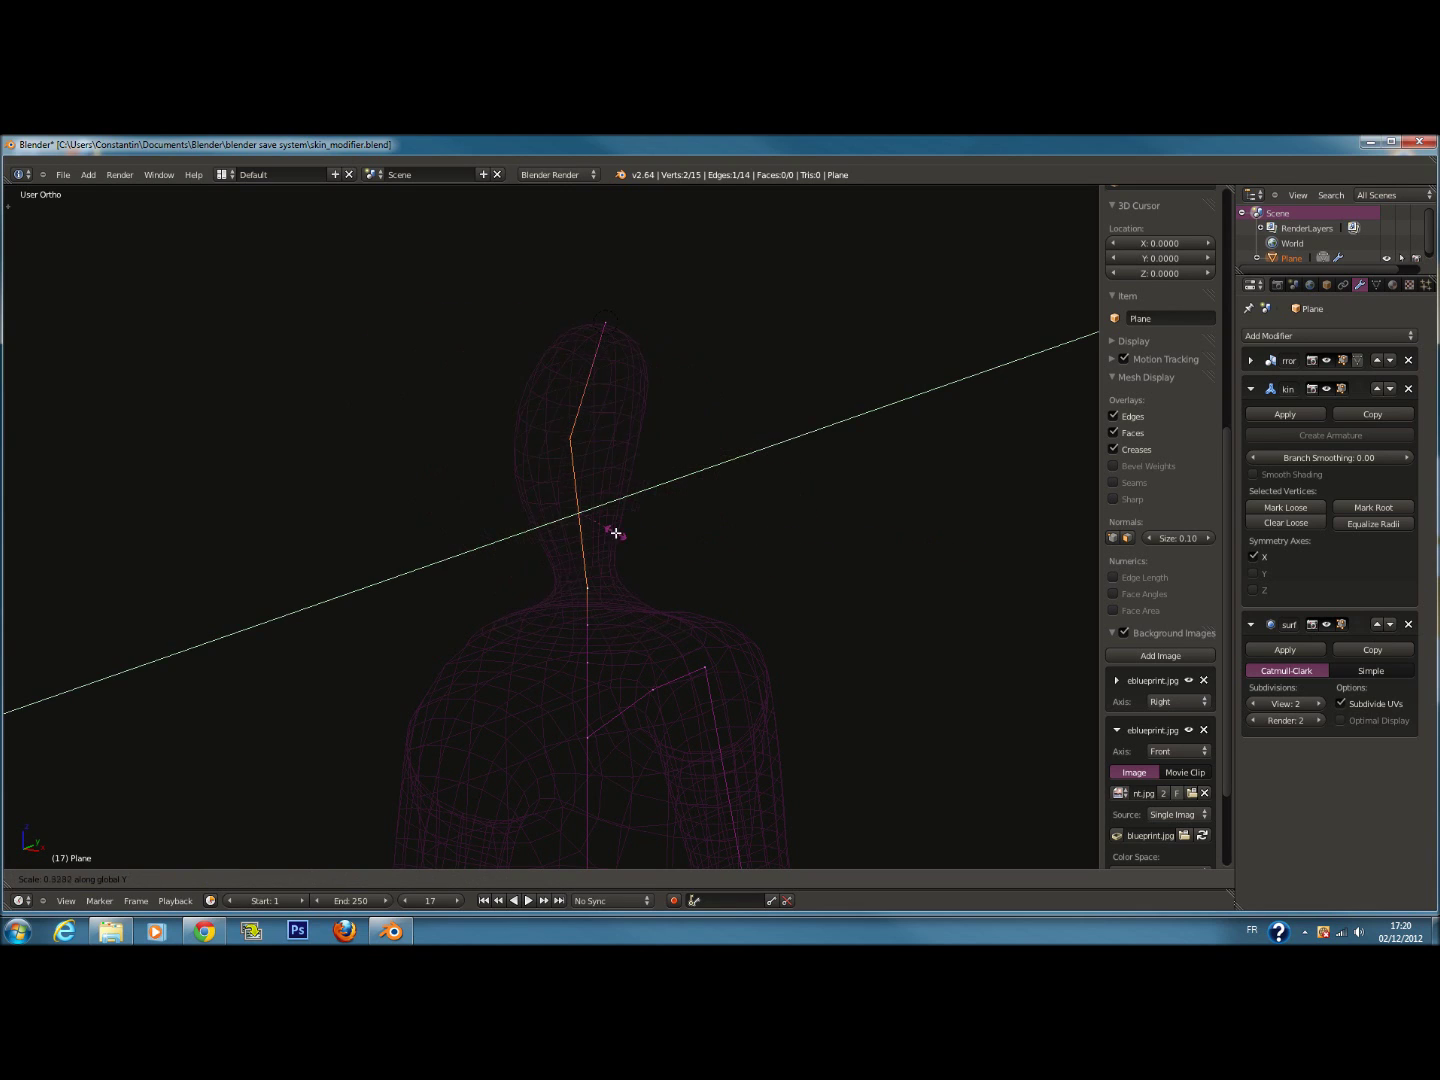
{"action": "key", "text": "Escape"}
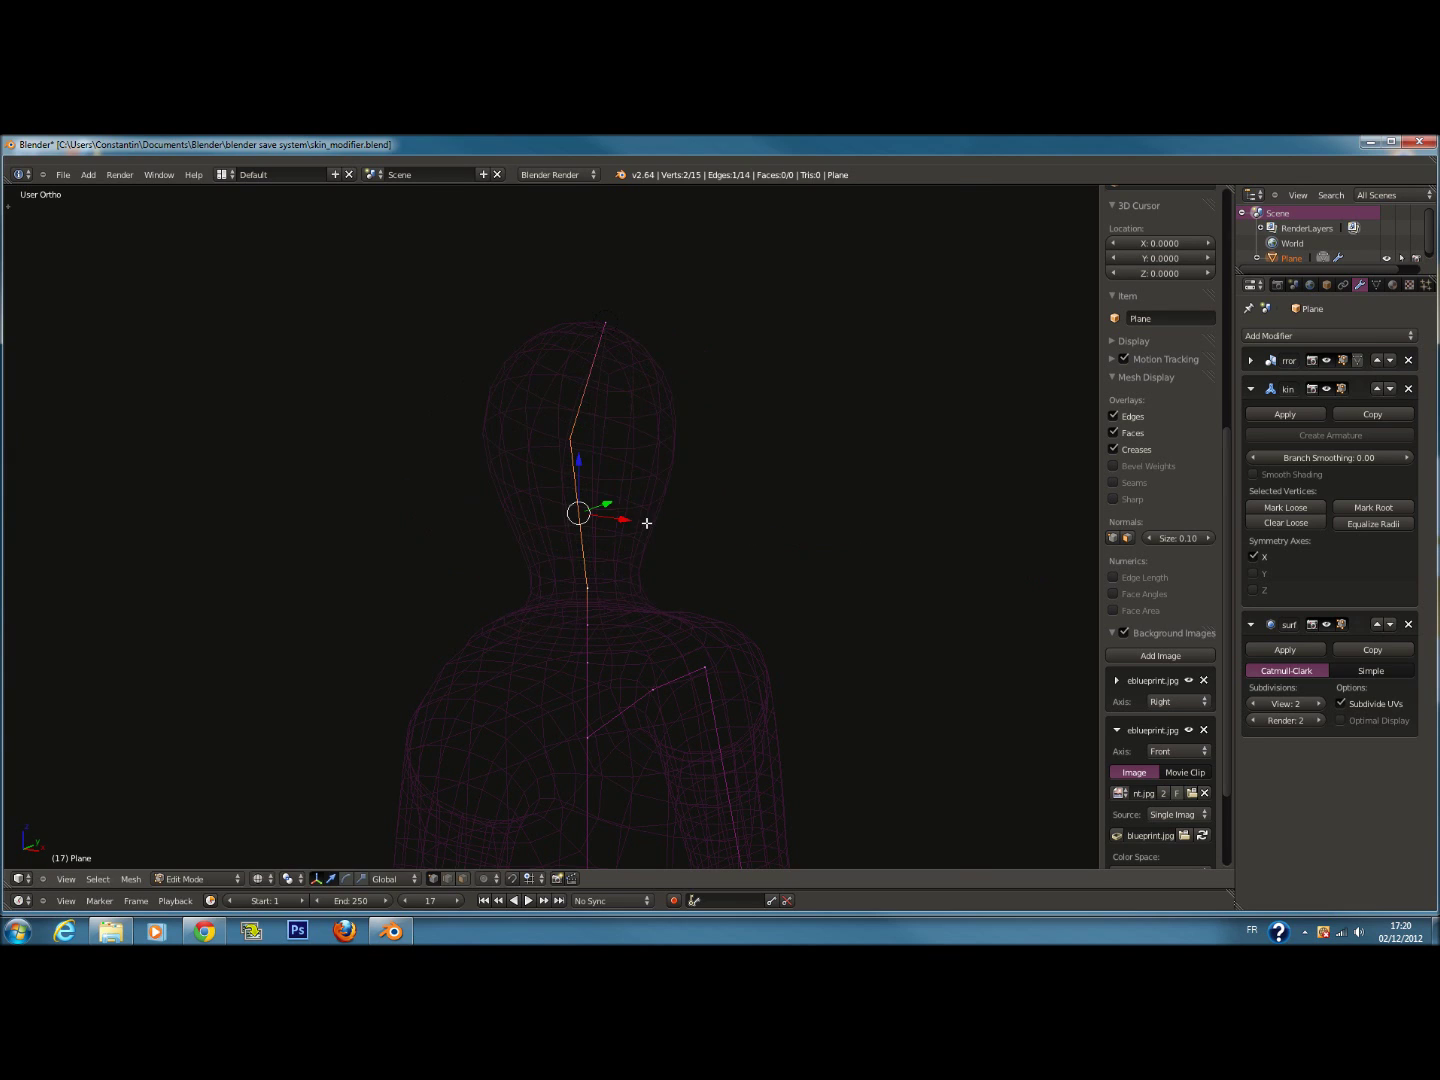
{"action": "key", "text": "KP_1"}
{"action": "key", "text": "s"}
{"action": "key", "text": "x"}
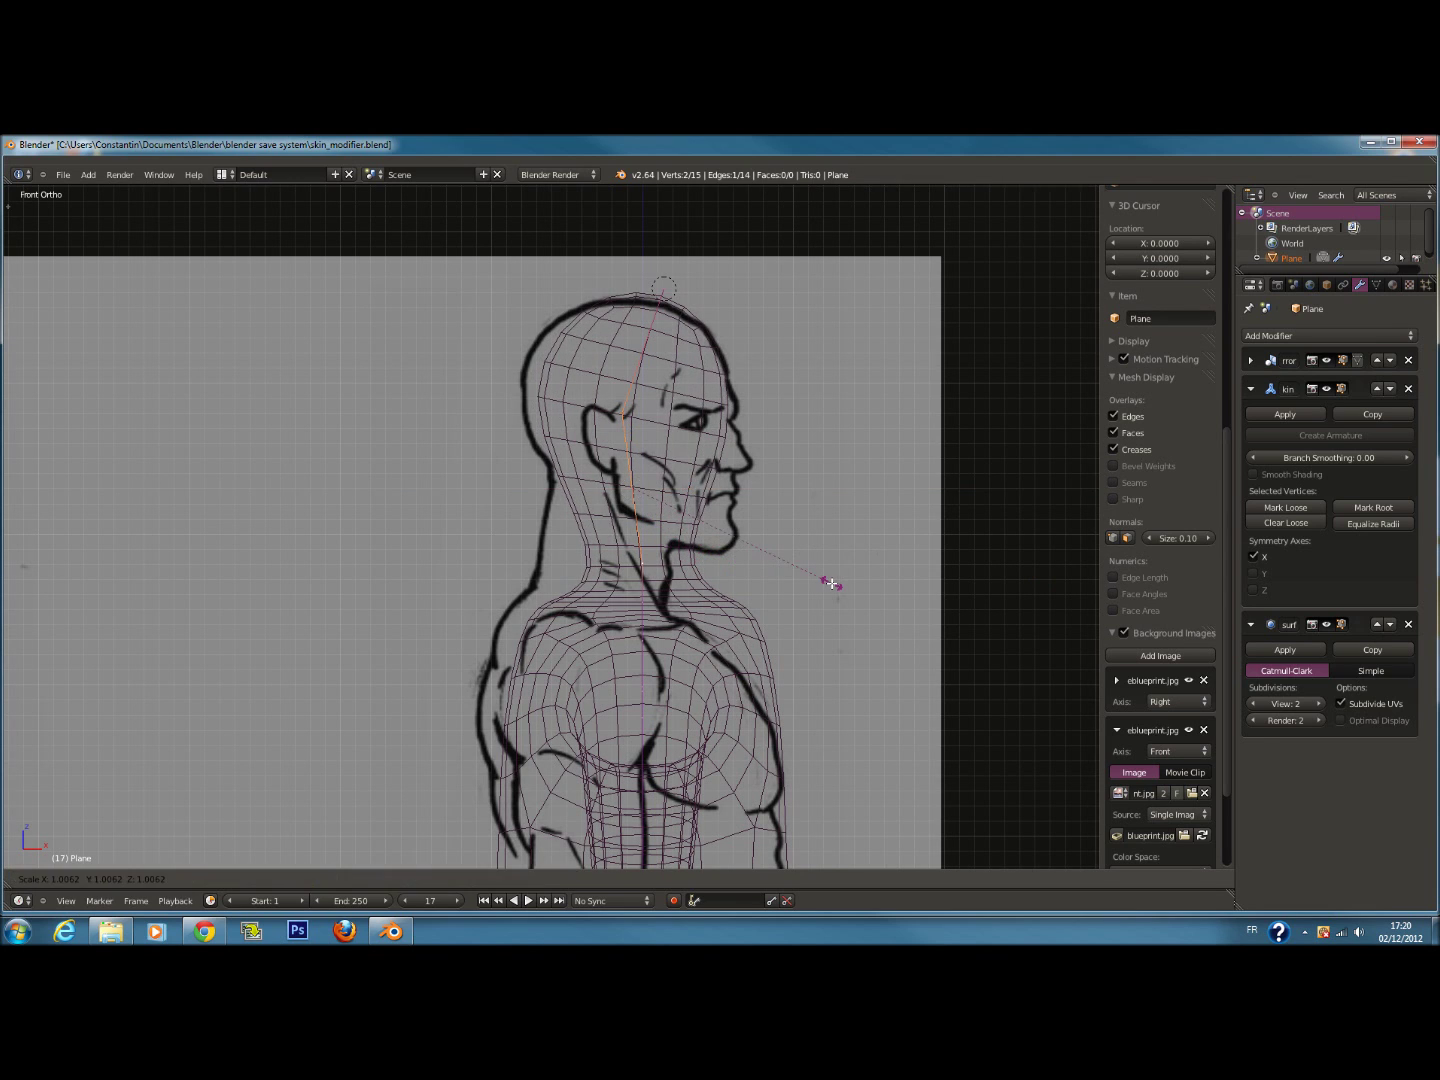
{"action": "key", "text": "y"}
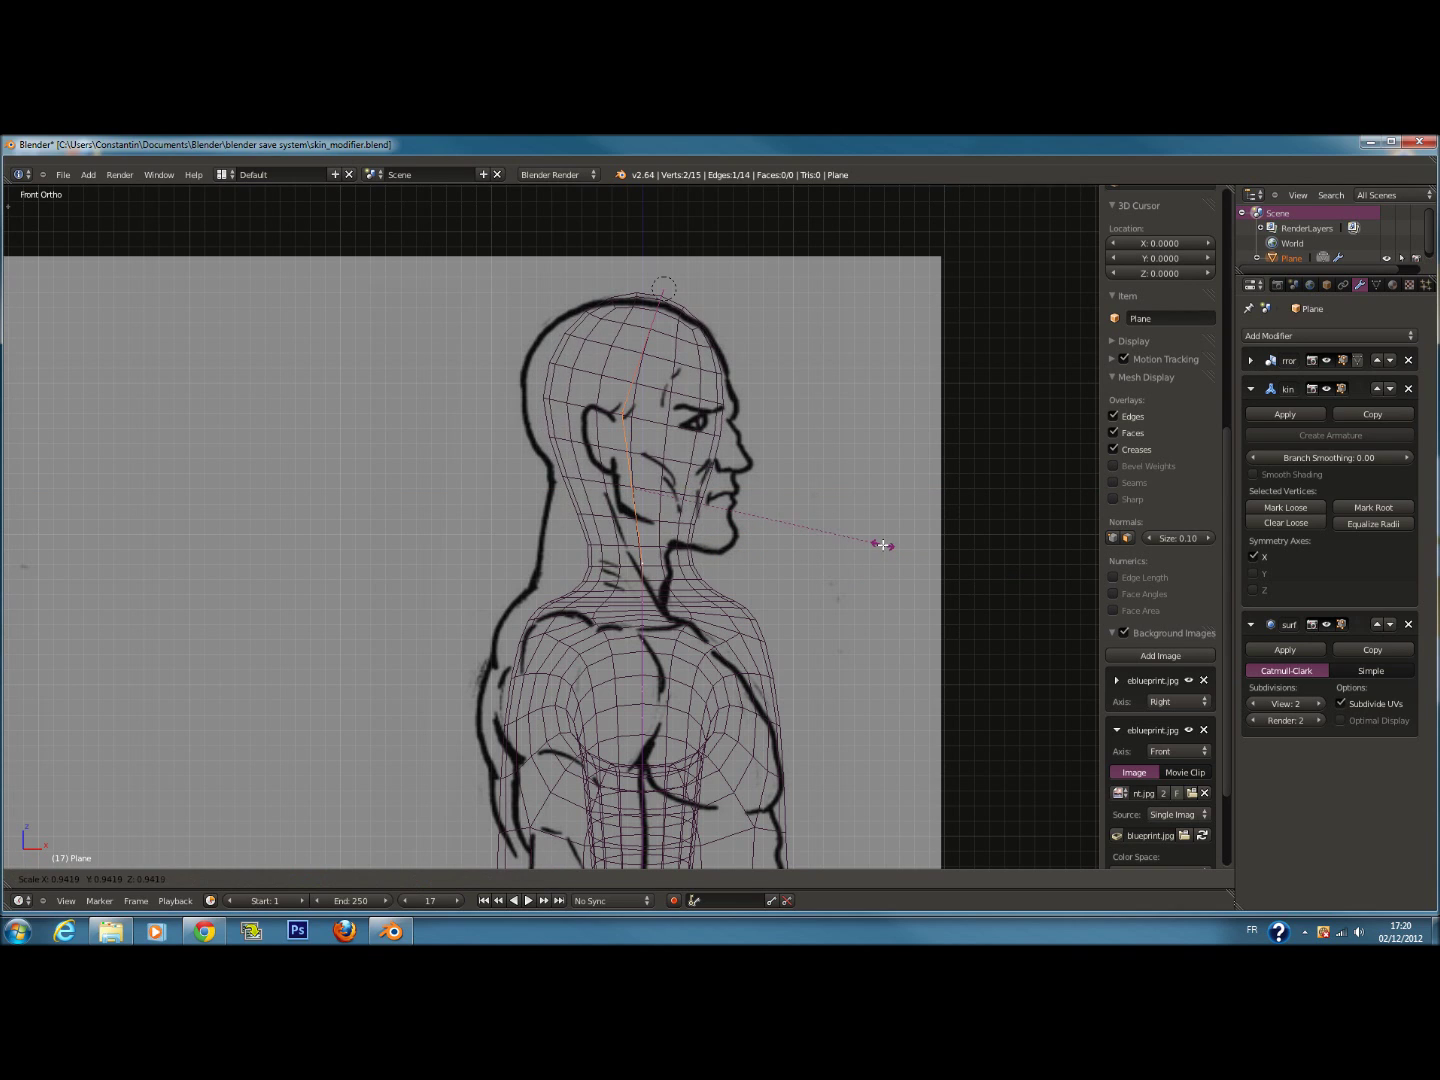
{"action": "left_click", "coordinate": [963, 559]}
Select the six neck and upper-chest vertices, shift them slightly backwards along X, and switch to solid display
{"action": "right_click", "coordinate": [643, 568]}
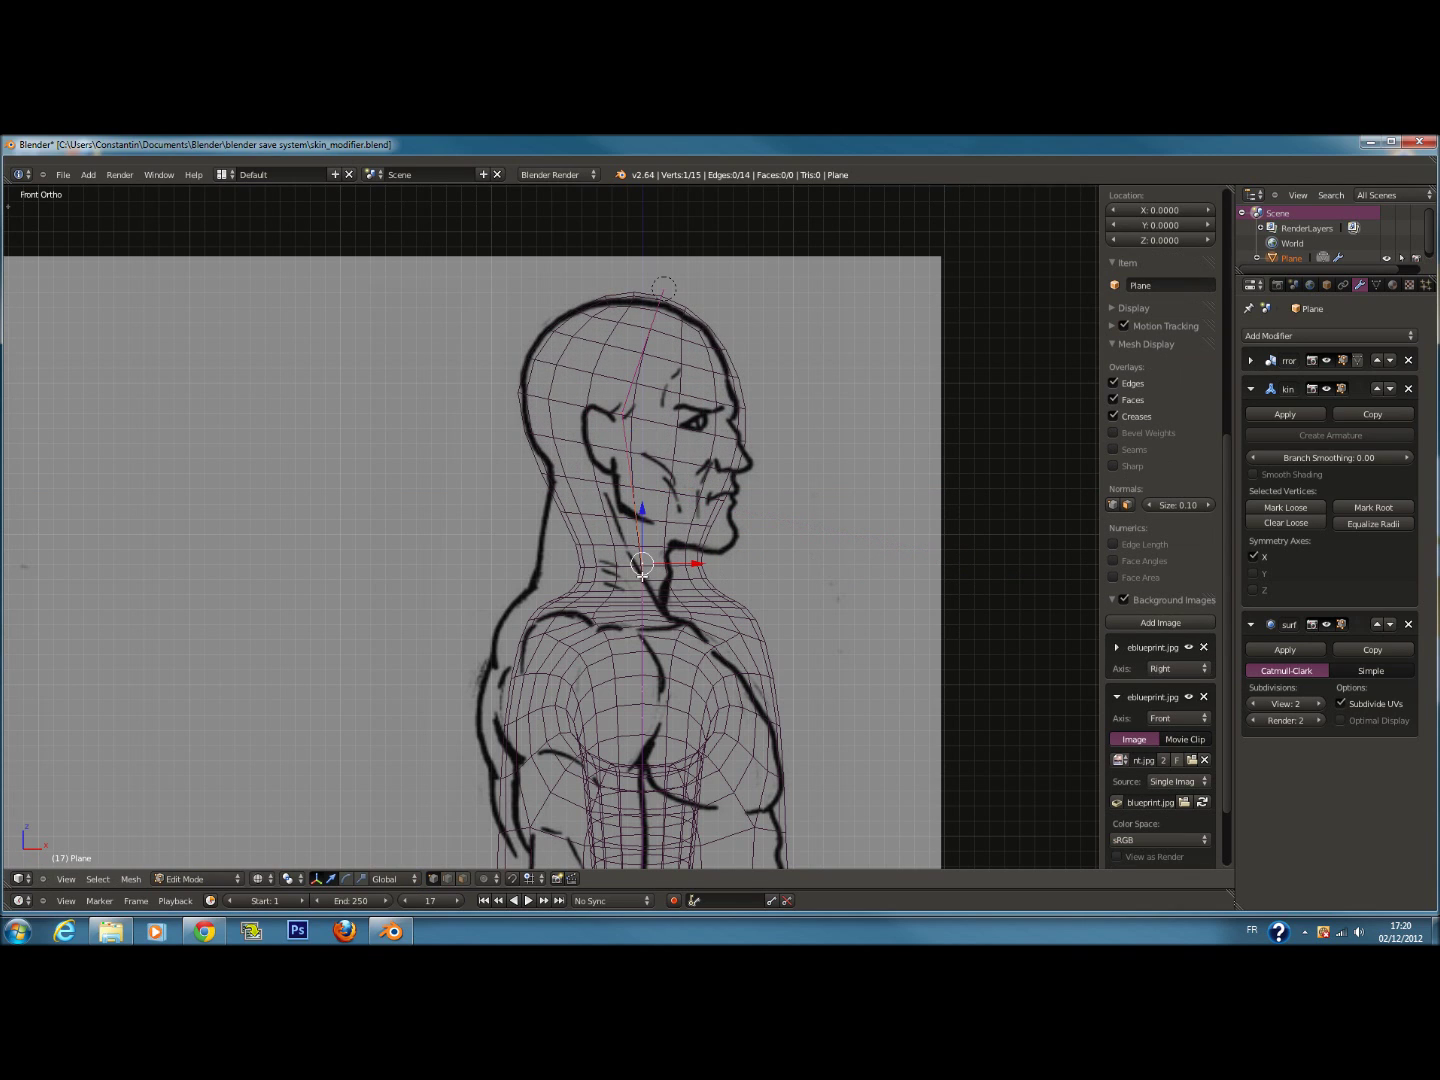
{"action": "scroll", "coordinate": [645, 630], "scroll_direction": "down", "scroll_amount": 5}
{"action": "left_click", "coordinate": [652, 666]}
{"action": "right_click", "coordinate": [676, 629]}
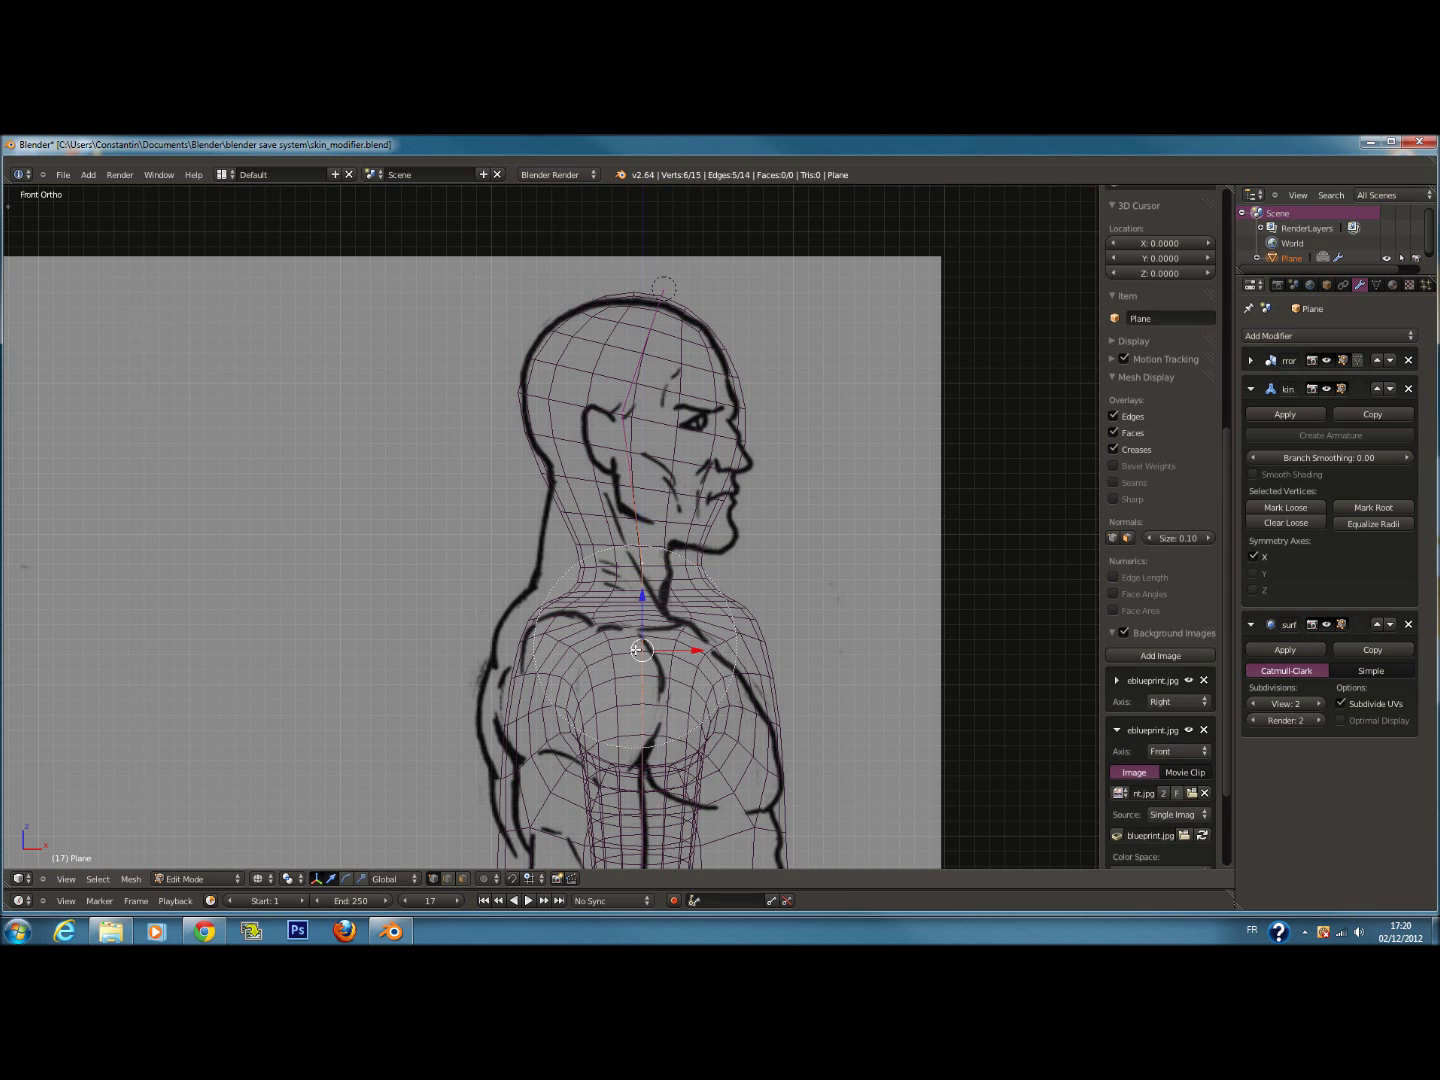
{"action": "left_click_drag", "start_coordinate": [690, 652], "coordinate": [662, 652]}
{"action": "scroll", "coordinate": [722, 644], "scroll_direction": "down", "scroll_amount": 2}
{"action": "scroll", "coordinate": [722, 644], "scroll_direction": "down", "scroll_amount": 2, "text": "shift"}
{"action": "key", "text": "z"}
{"action": "scroll", "coordinate": [715, 638], "scroll_direction": "down", "scroll_amount": 3}
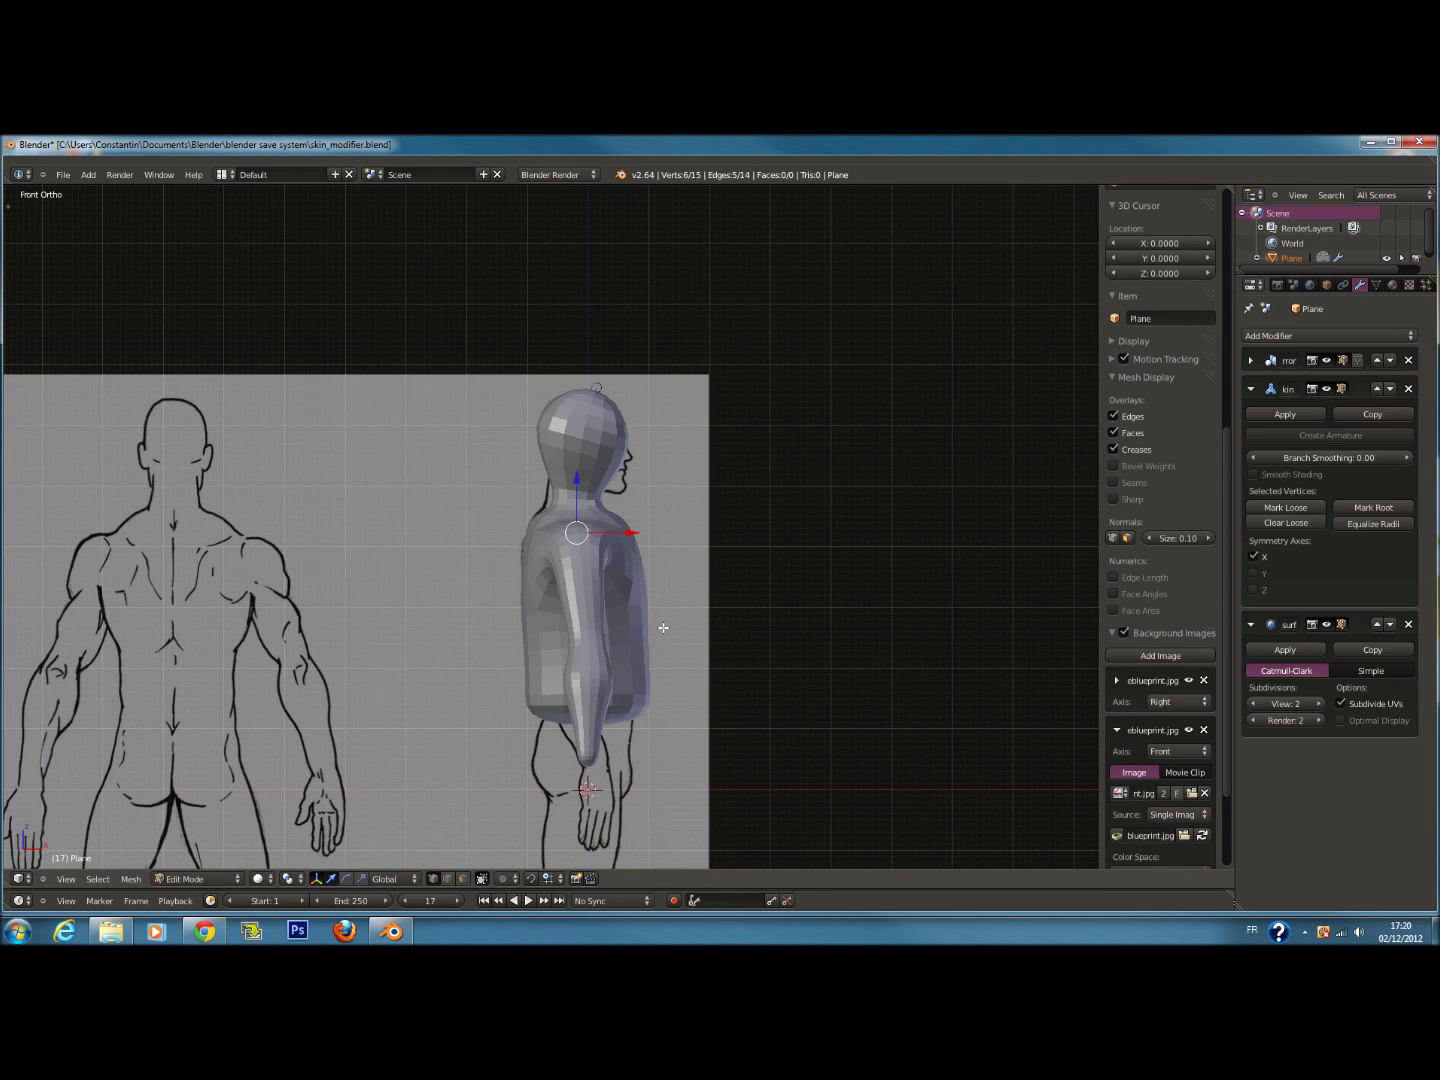
Clear the selection and circle-select the four elbow and forearm vertices of the arm in wireframe display
{"action": "scroll", "coordinate": [664, 626], "scroll_direction": "up", "scroll_amount": 1}
{"action": "key", "text": "z"}
{"action": "key", "text": "a"}
{"action": "scroll", "coordinate": [646, 565], "scroll_direction": "up", "scroll_amount": 1}
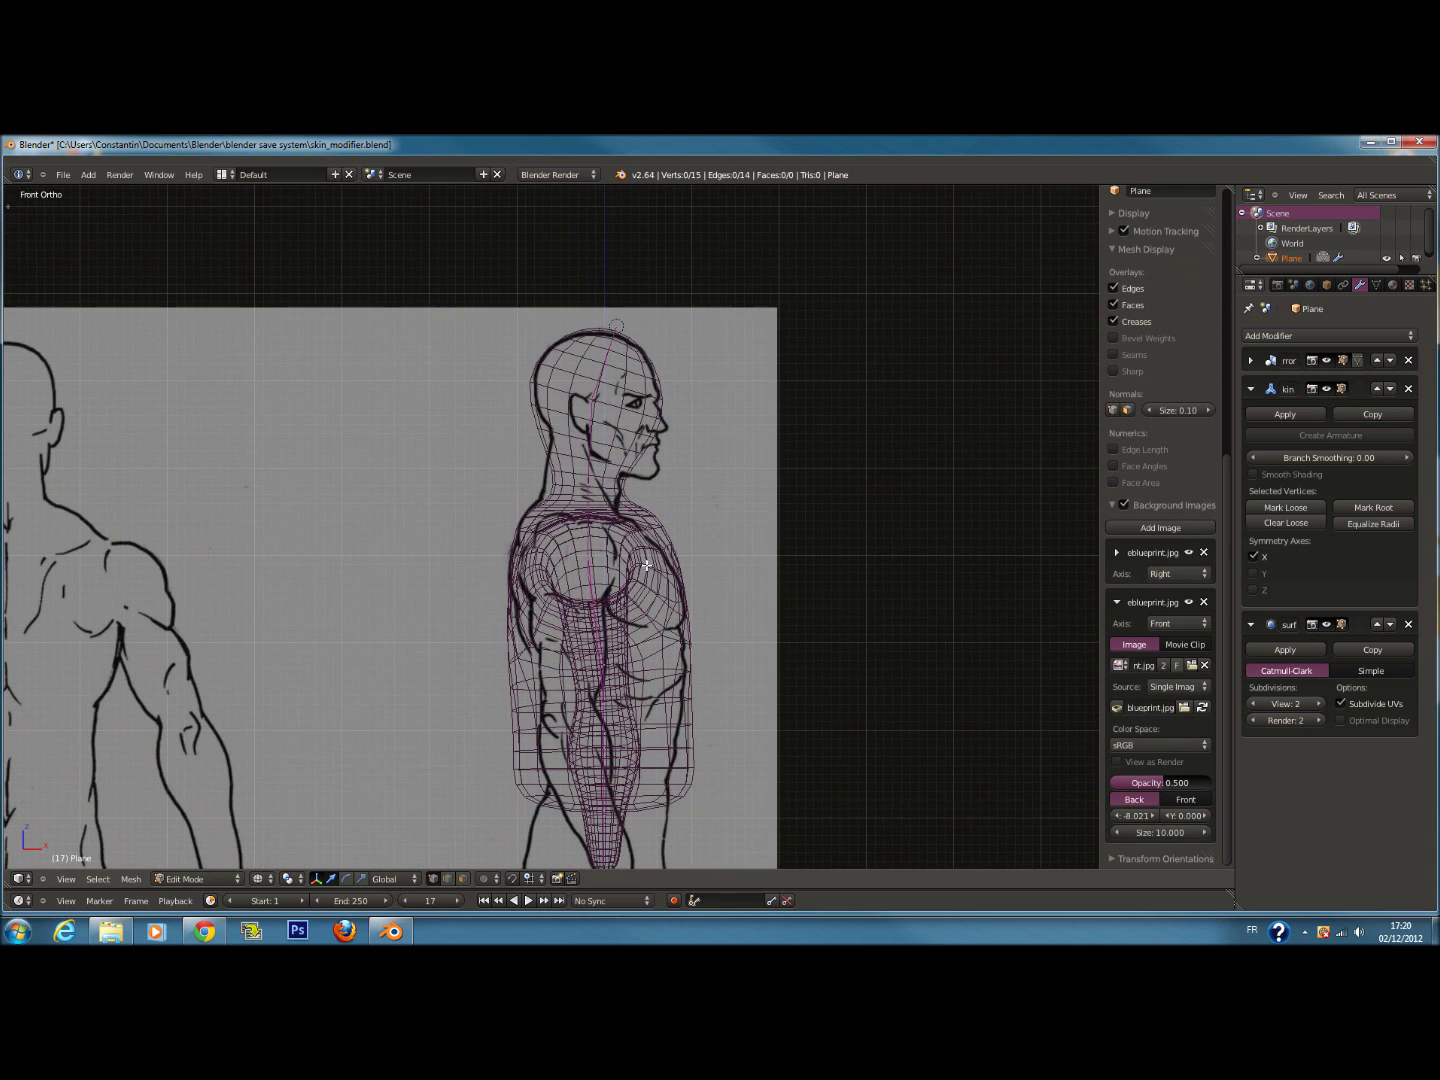
{"action": "key", "text": "z"}
{"action": "scroll", "coordinate": [632, 641], "scroll_direction": "down", "scroll_amount": 2, "text": "shift"}
{"action": "middle_click_drag", "start_coordinate": [612, 661], "coordinate": [480, 680]}
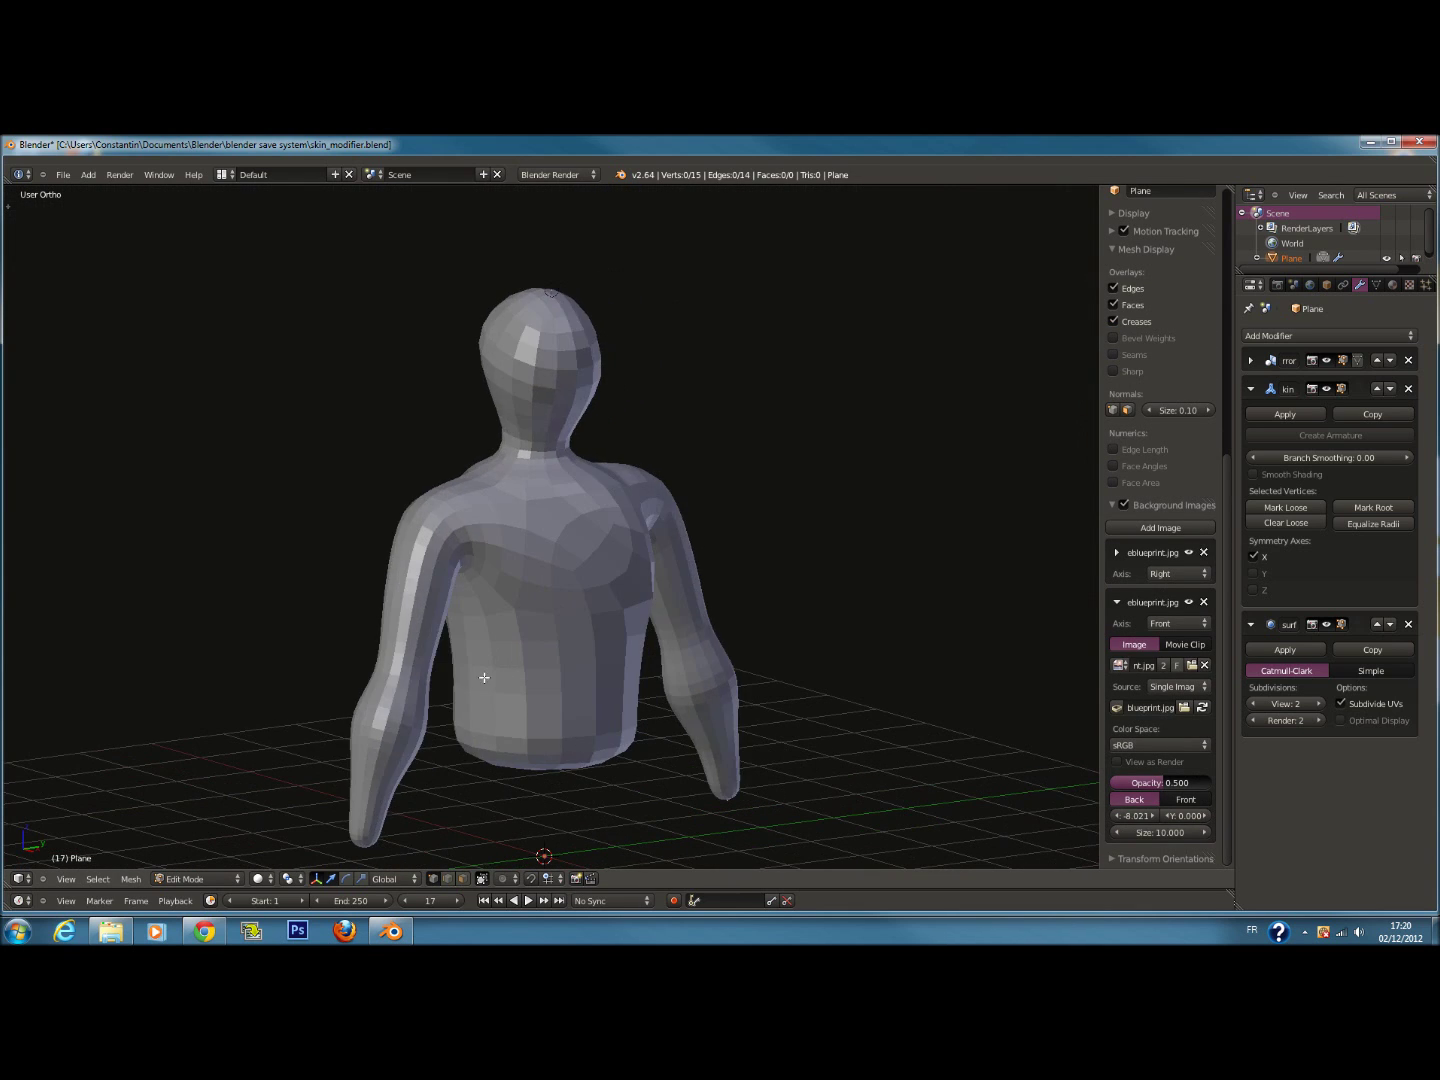
{"action": "key", "text": "z"}
{"action": "key", "text": "c"}
{"action": "left_click_drag", "start_coordinate": [764, 702], "coordinate": [775, 710]}
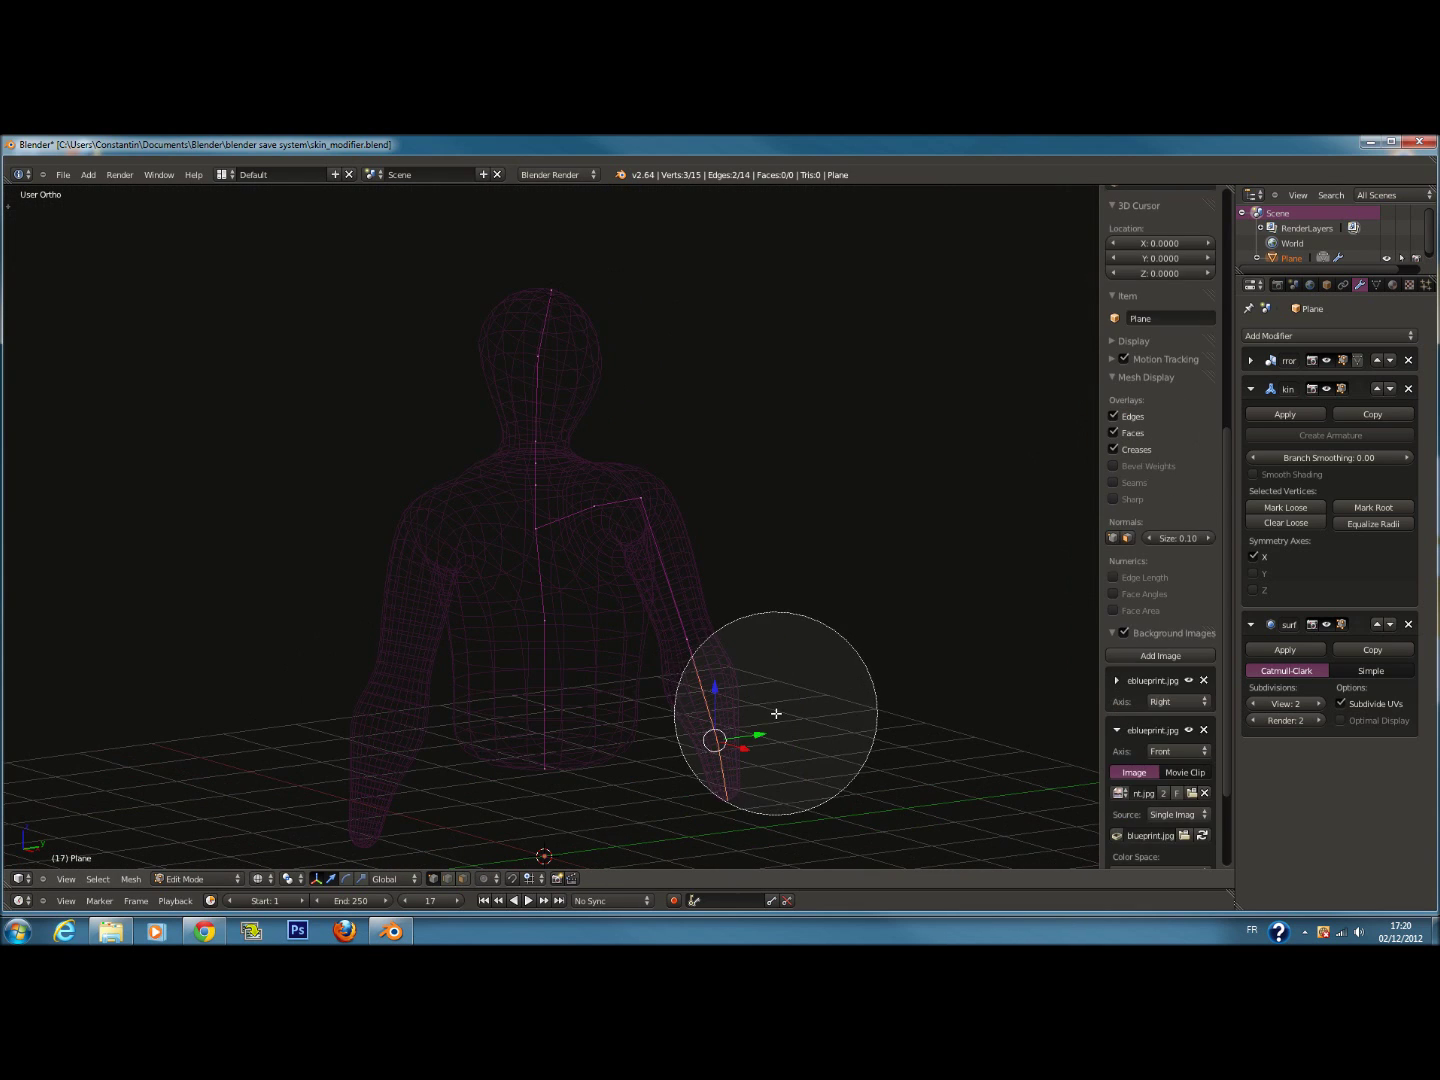
{"action": "key", "text": "Escape"}
In front view, rotate the four lower-arm vertices and shift them along X so the forearm follows the side blueprint
{"action": "key", "text": "KP_1"}
{"action": "key", "text": "z"}
{"action": "key", "text": "z"}
{"action": "key", "text": "g"}
{"action": "key", "text": "x"}
{"action": "key", "text": "z"}
{"action": "left_click", "coordinate": [591, 760]}
{"action": "key", "text": "r"}
{"action": "left_click", "coordinate": [769, 700]}
{"action": "left_click_drag", "start_coordinate": [619, 784], "coordinate": [643, 794]}
{"action": "key", "text": "z"}
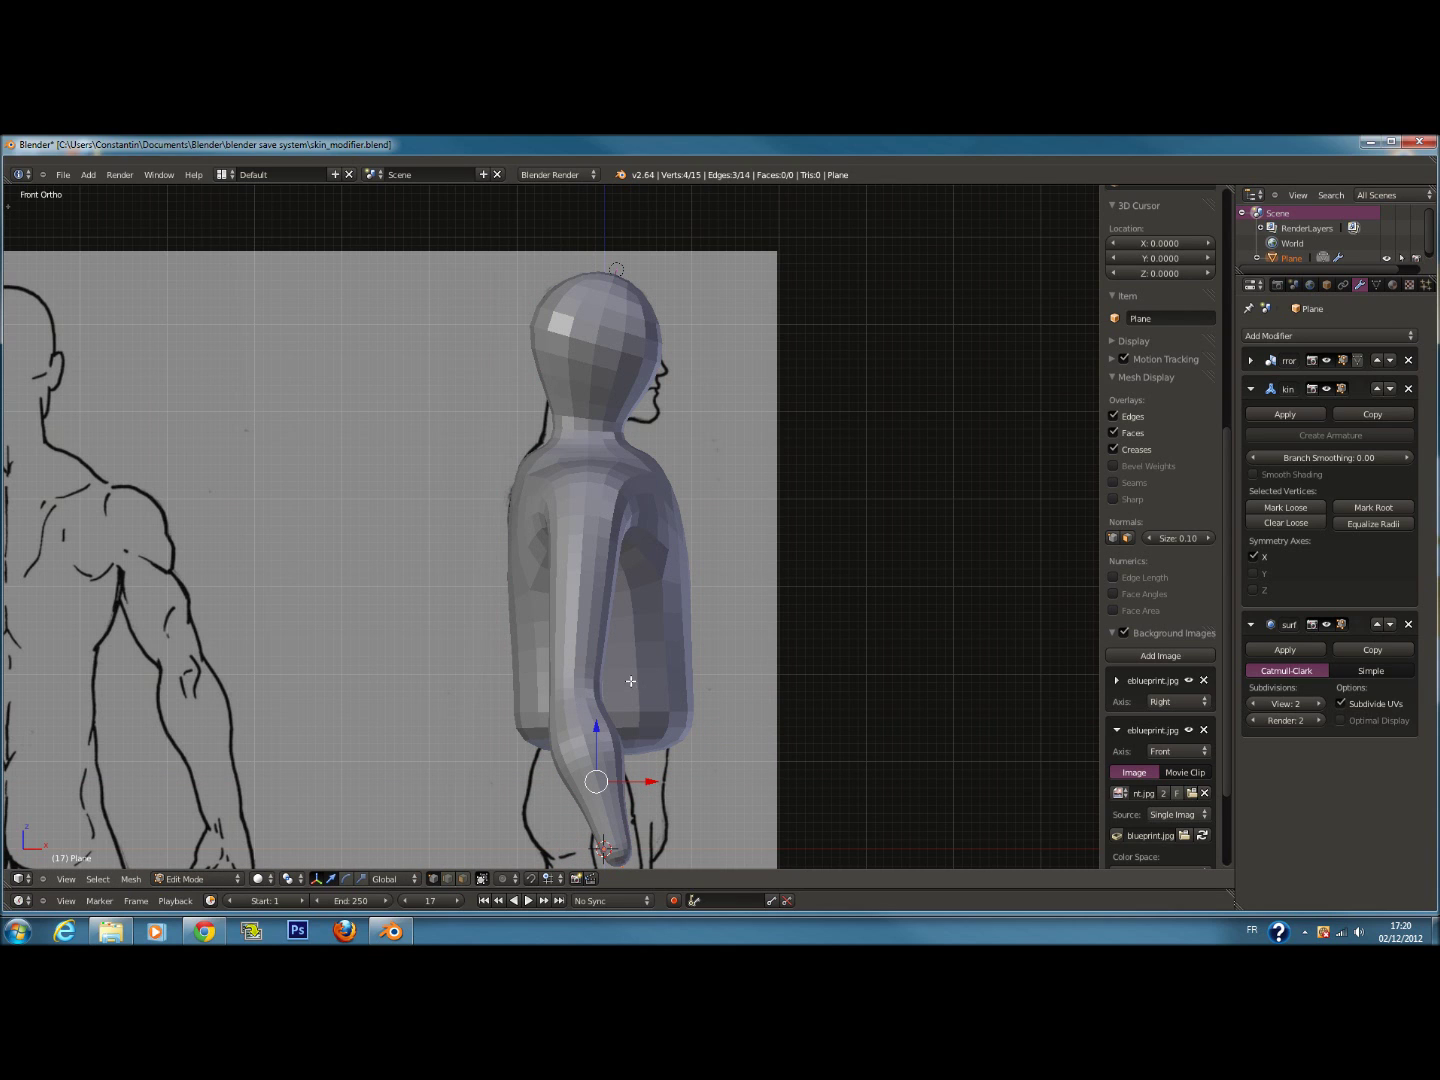
In right view, move the lower-arm vertices outward along Y and up along Z to fit the blueprint arm, and deselect everything
{"action": "key", "text": "KP_3"}
{"action": "key", "text": "z"}
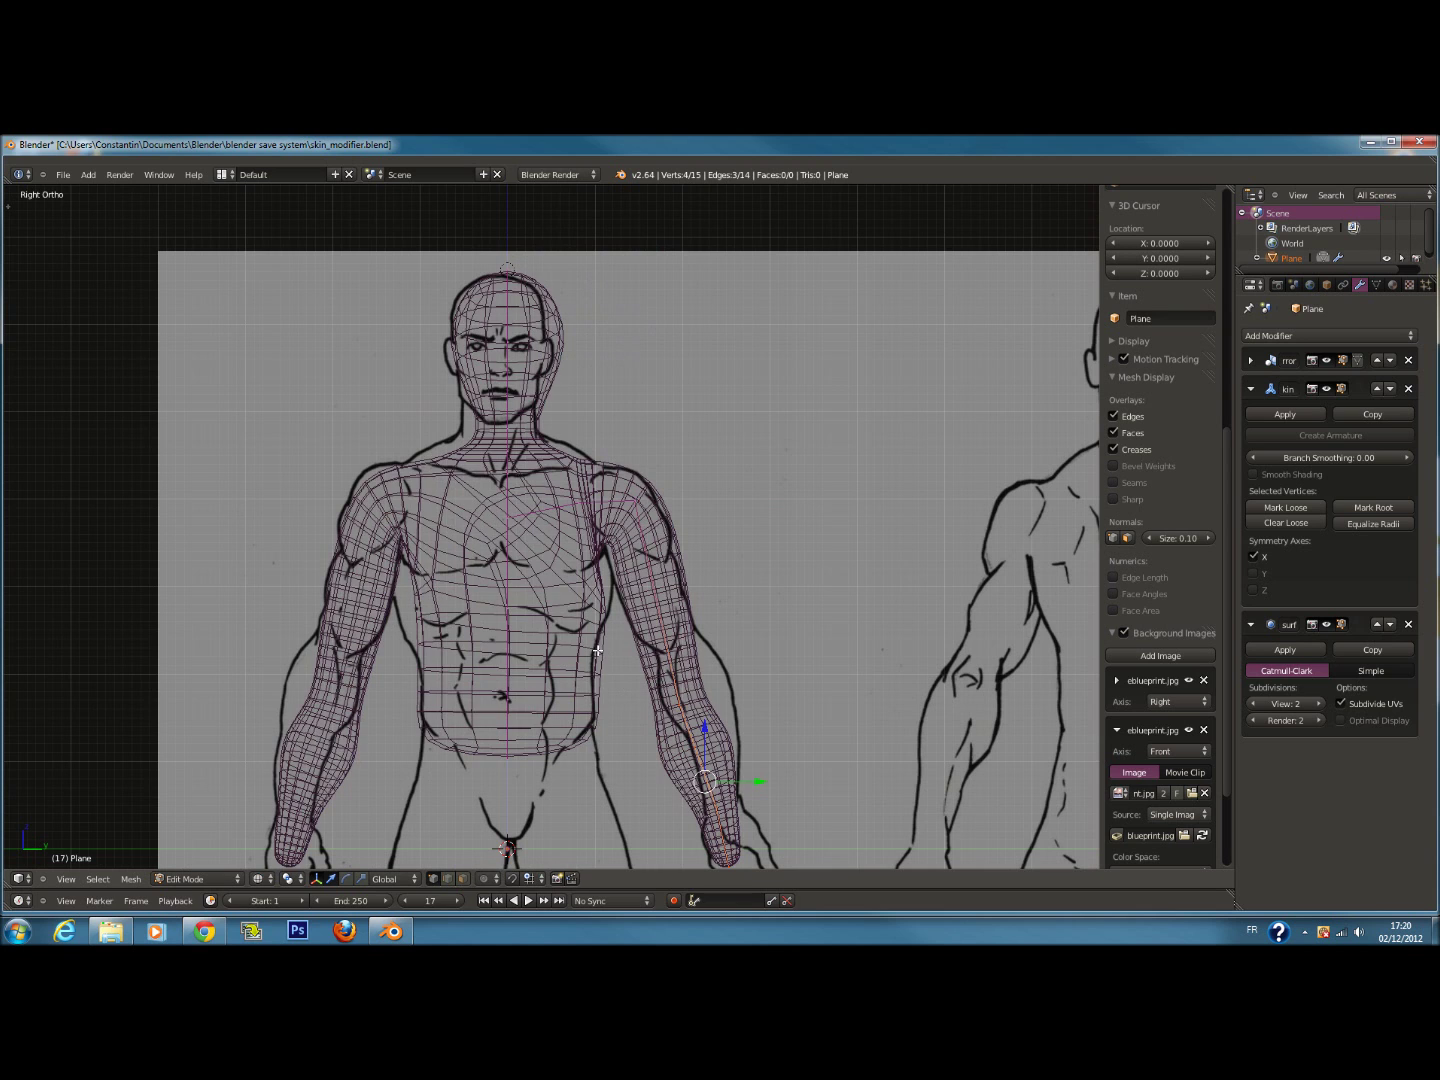
{"action": "left_click_drag", "start_coordinate": [749, 787], "coordinate": [760, 786]}
{"action": "left_click_drag", "start_coordinate": [718, 729], "coordinate": [719, 699]}
{"action": "key", "text": "a"}
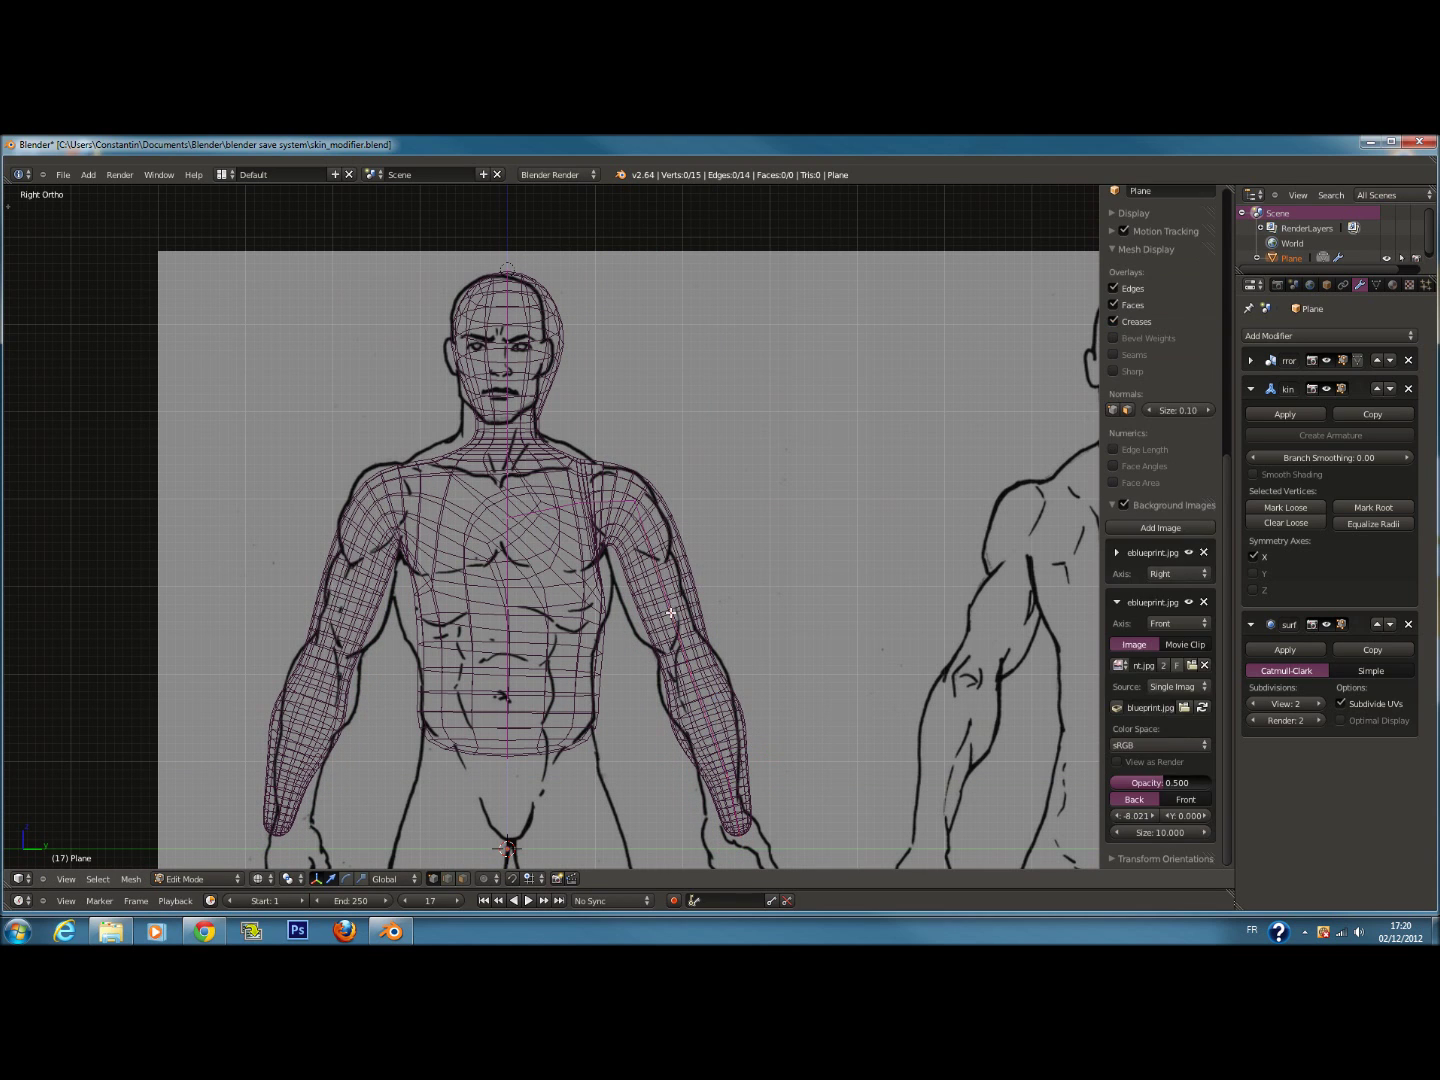
Select the shoulder and elbow vertices and subdivide the upper-arm edge between them
{"action": "scroll", "coordinate": [669, 592], "scroll_direction": "up", "scroll_amount": 2}
{"action": "right_click", "coordinate": [680, 486]}
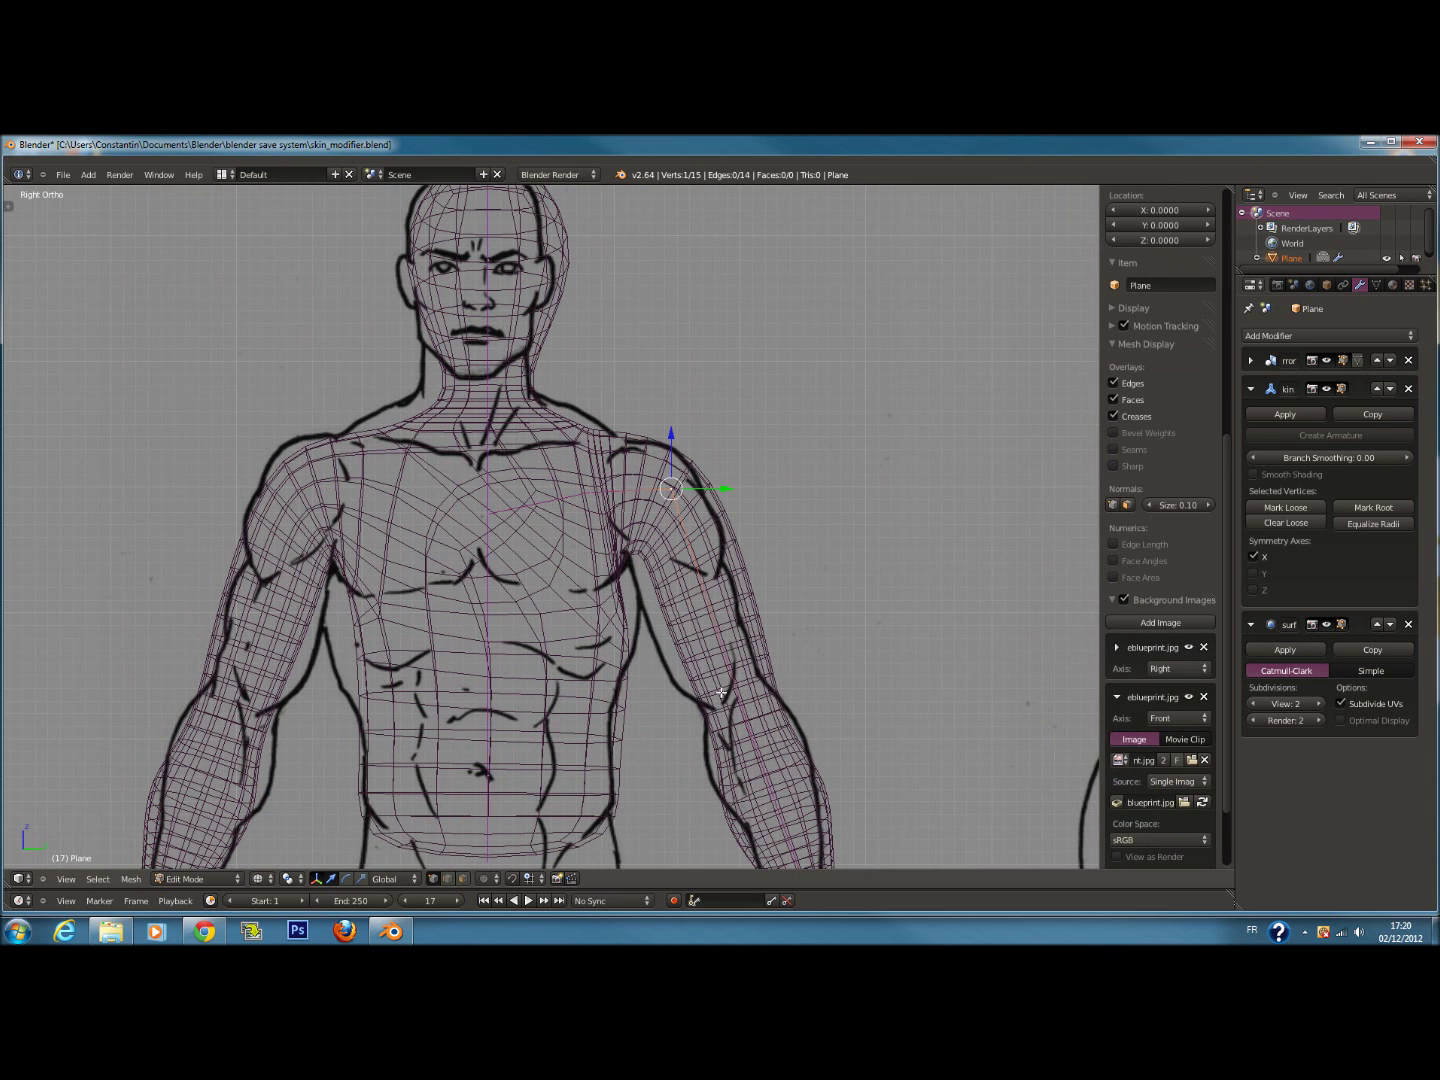
{"action": "scroll", "coordinate": [740, 718], "scroll_direction": "down", "scroll_amount": 4, "text": "shift"}
{"action": "right_click", "coordinate": [804, 809], "text": "shift"}
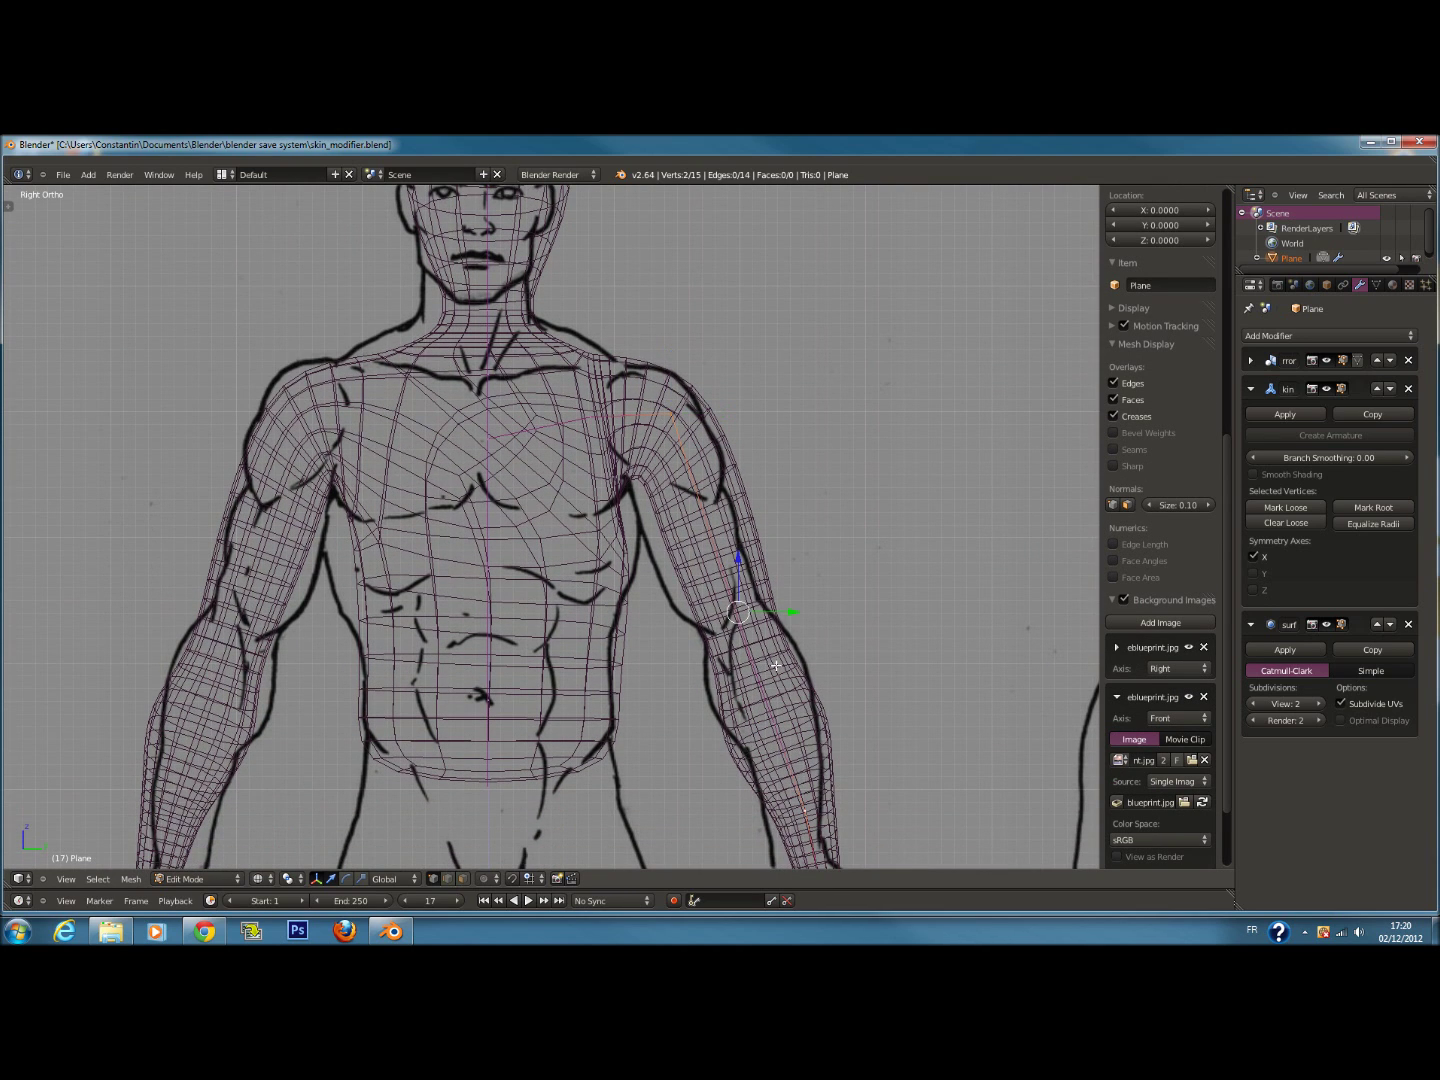
{"action": "right_click", "coordinate": [742, 634], "text": "shift"}
{"action": "right_click", "coordinate": [756, 665]}
{"action": "right_click", "coordinate": [673, 424], "text": "shift"}
{"action": "key", "text": "w"}
{"action": "left_click", "coordinate": [722, 550]}
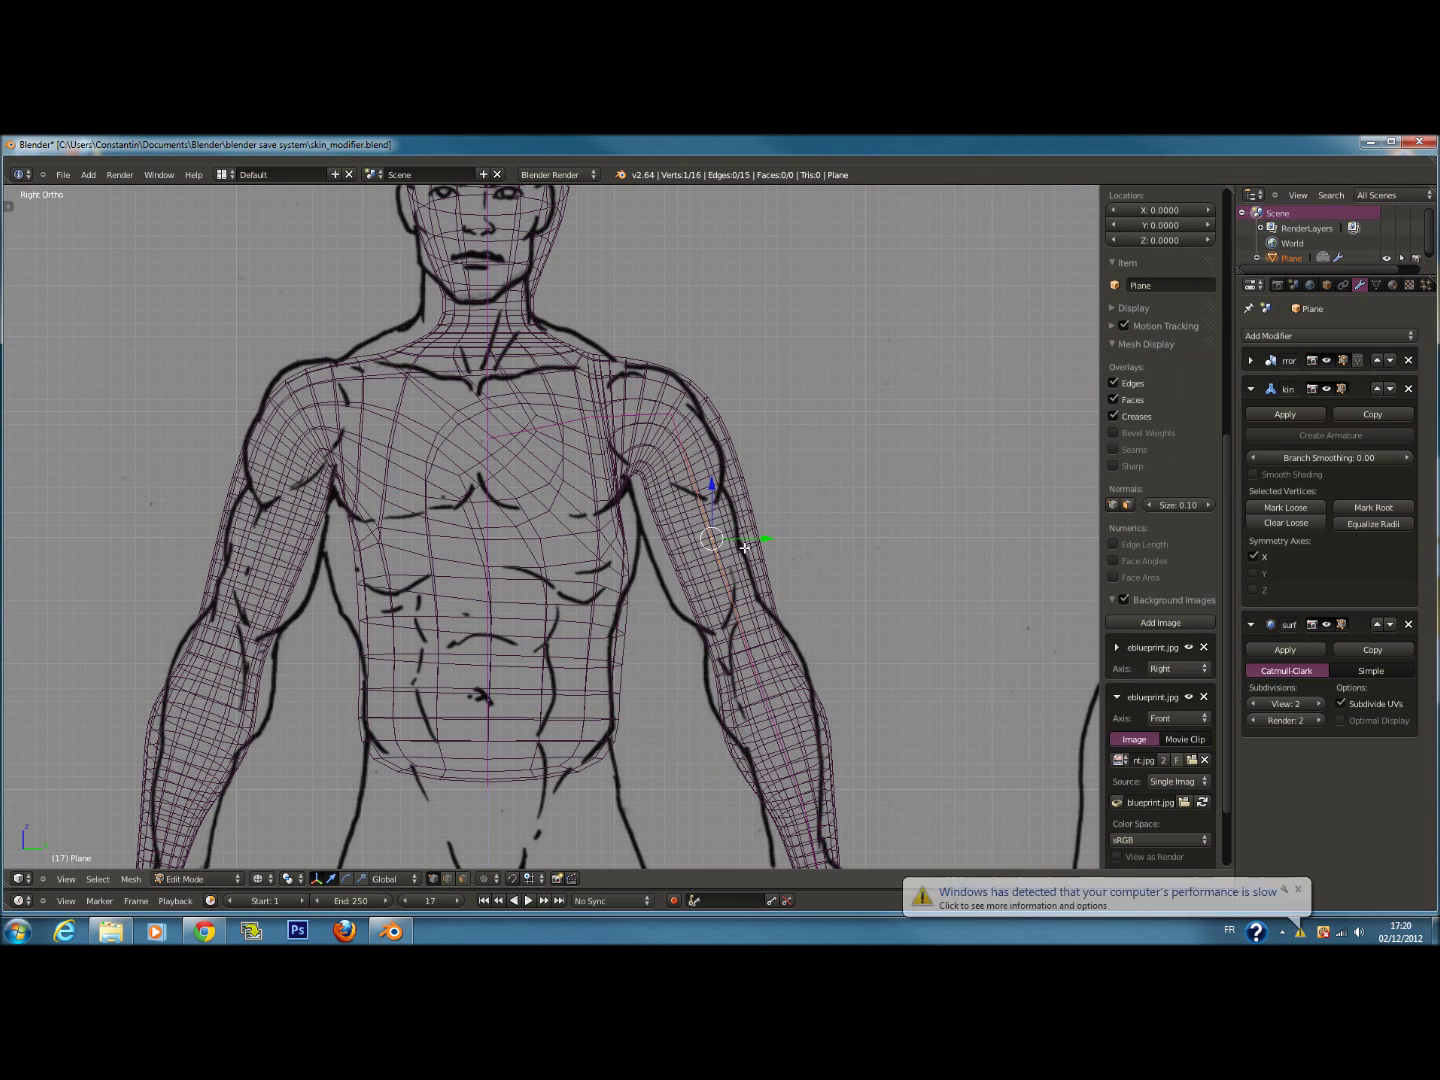
Select the vertex between chest and shoulder and enlarge its skin radius uniformly
{"action": "key", "text": "z"}
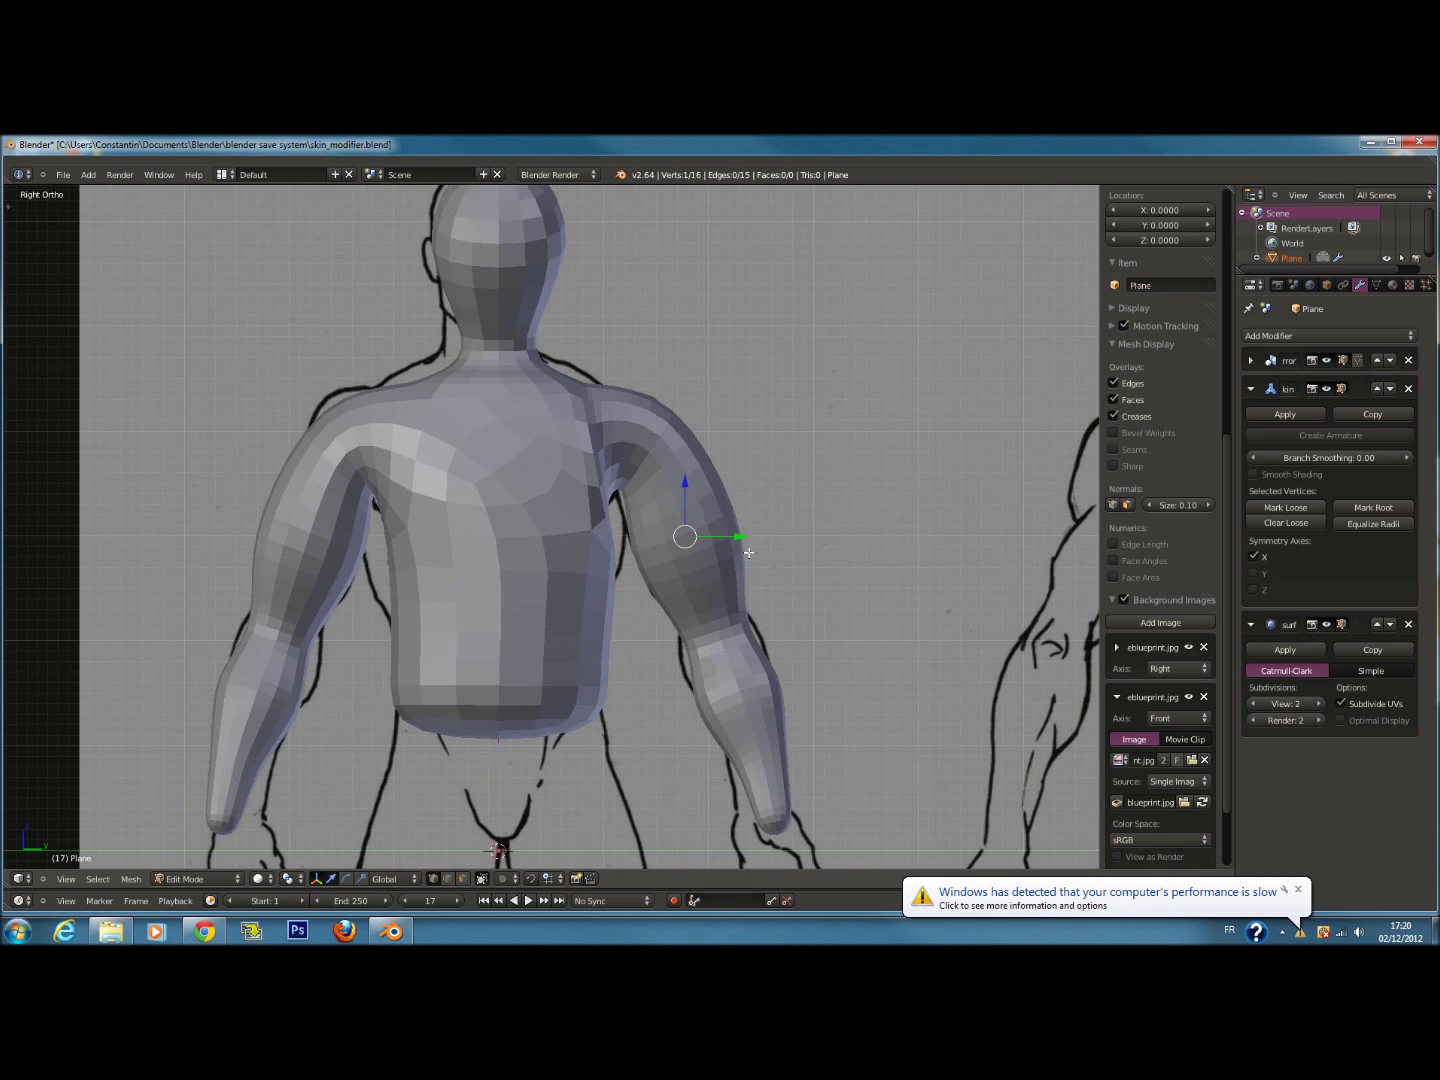
{"action": "key", "text": "z"}
{"action": "scroll", "coordinate": [715, 510], "scroll_direction": "up", "scroll_amount": 3}
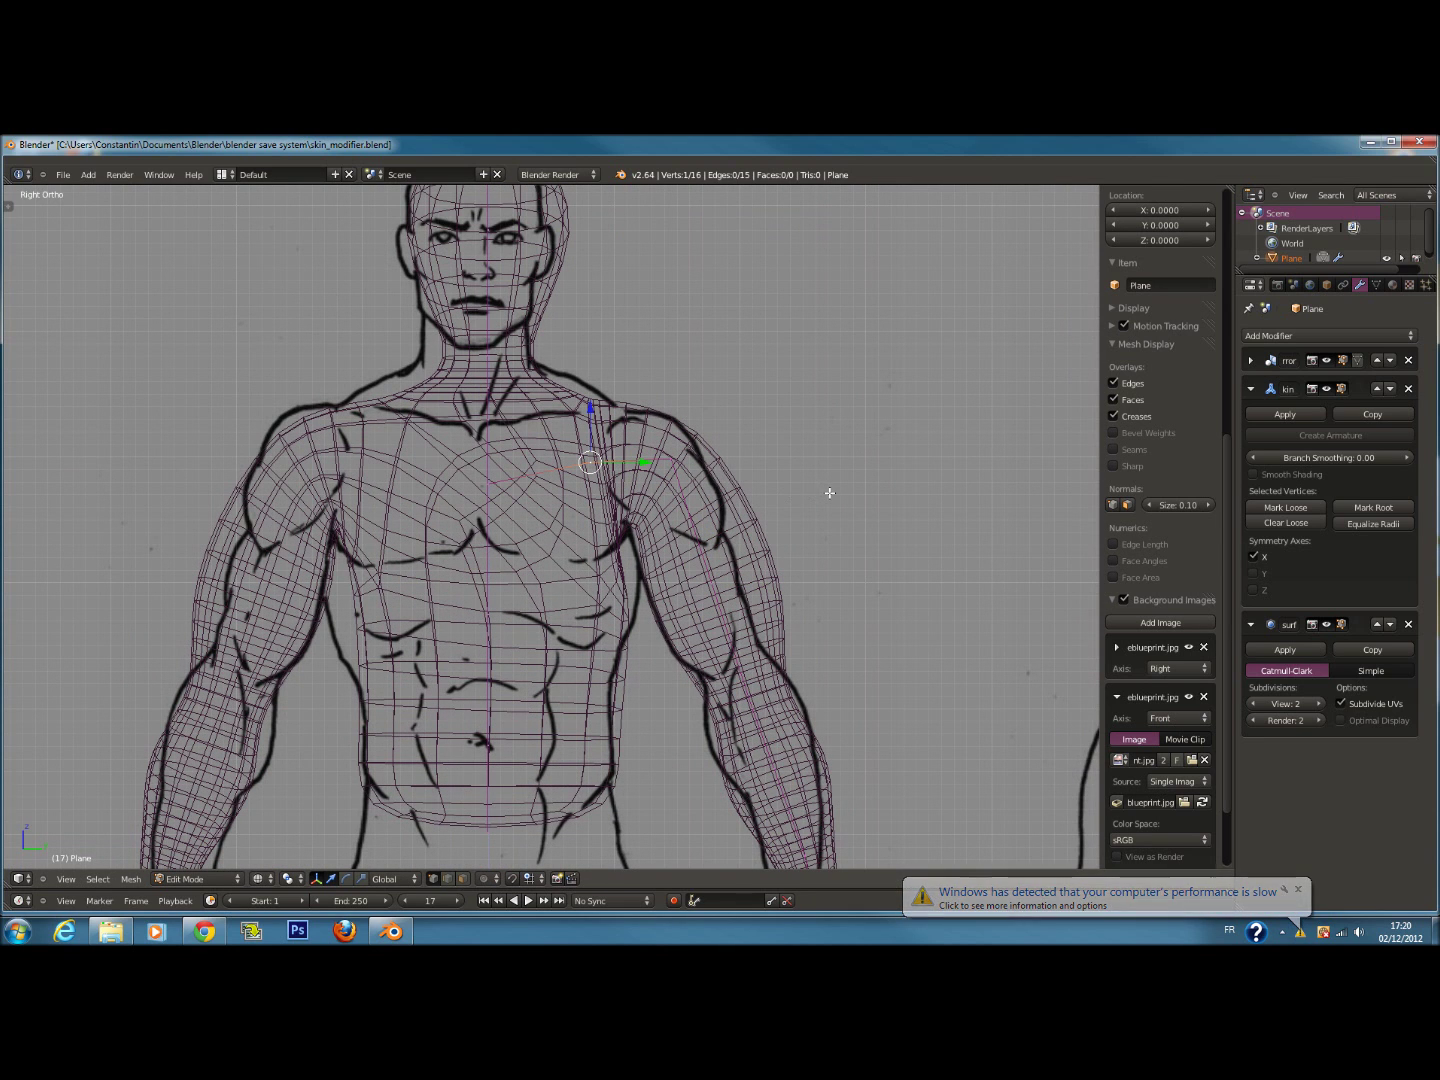
{"action": "key", "text": "ctrl+a"}
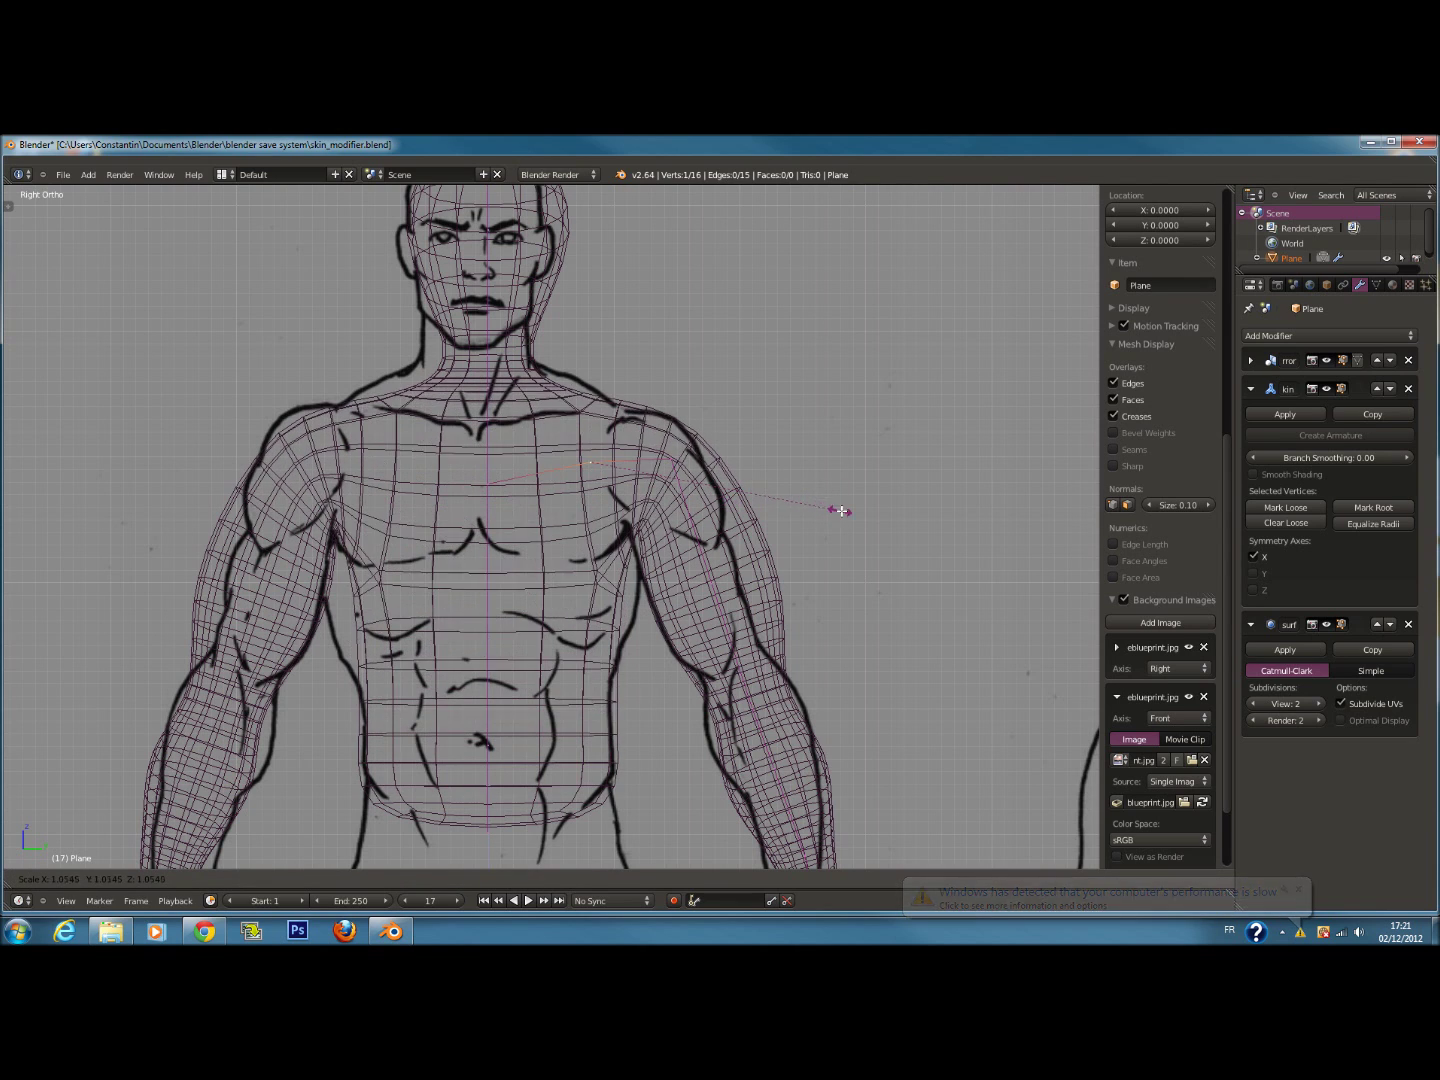
{"action": "left_click", "coordinate": [893, 517]}
{"action": "key", "text": "z"}
{"action": "scroll", "coordinate": [730, 540], "scroll_direction": "down", "scroll_amount": 2}
{"action": "scroll", "coordinate": [694, 530], "scroll_direction": "up", "scroll_amount": 1}
{"action": "key", "text": "z"}
{"action": "scroll", "coordinate": [694, 530], "scroll_direction": "up", "scroll_amount": 1}
{"action": "middle_click_drag", "start_coordinate": [716, 553], "coordinate": [659, 553]}
{"action": "key", "text": "z"}
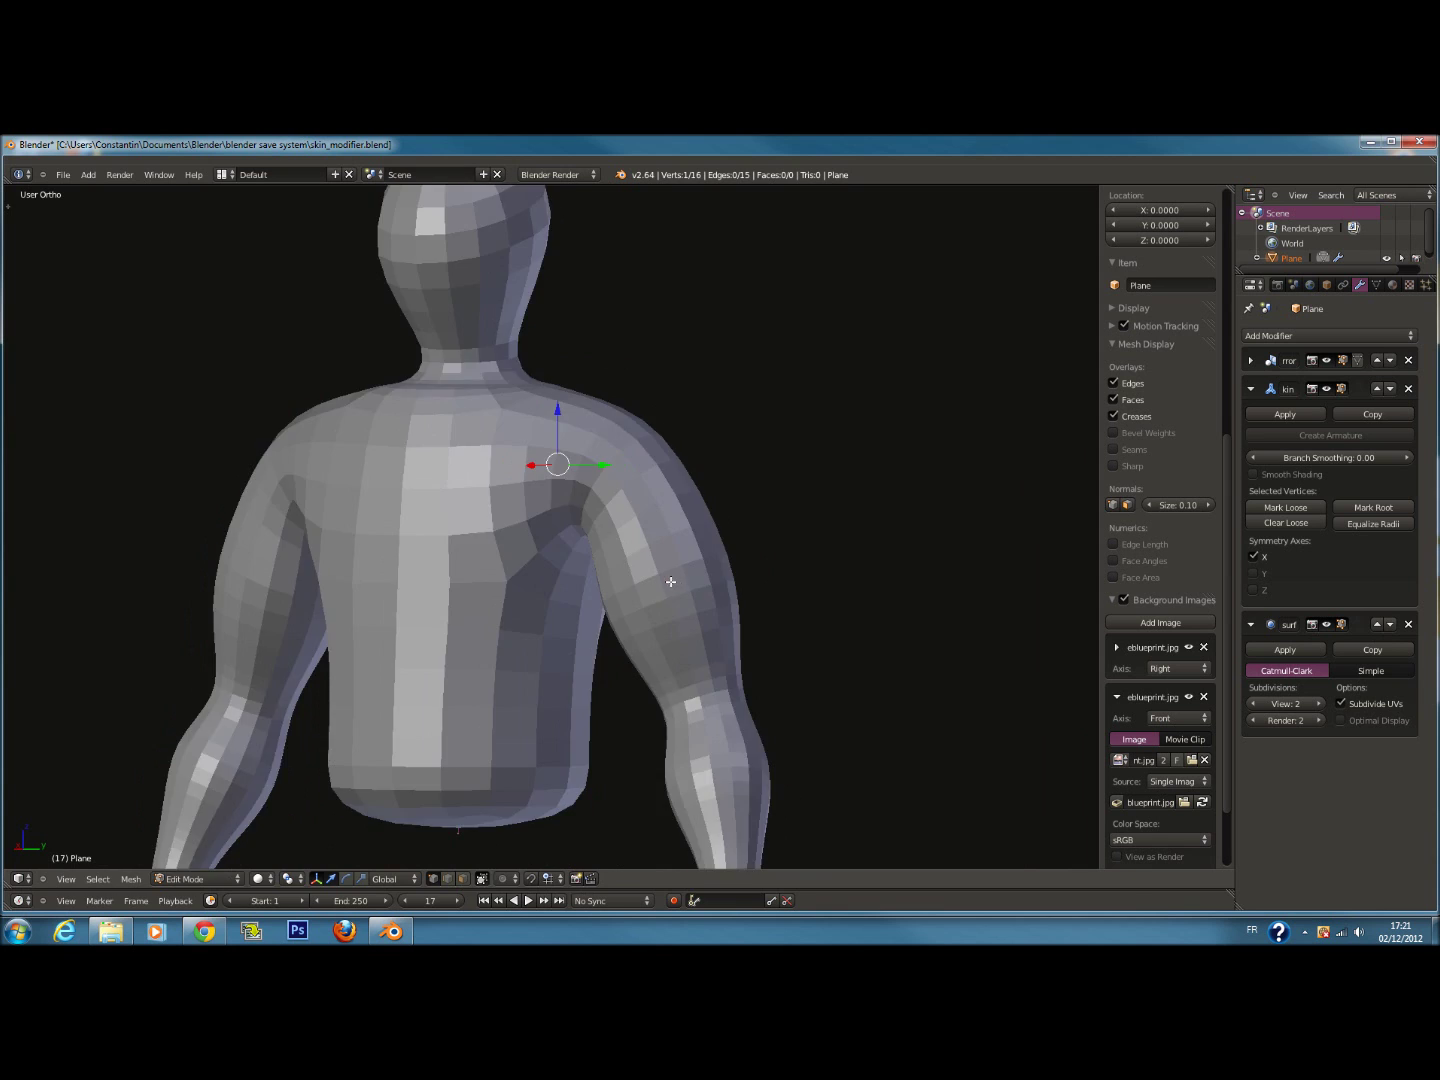
Select the middle upper-arm vertex and reduce its skin radius uniformly to slim the arm
{"action": "key", "text": "z"}
{"action": "right_click", "coordinate": [713, 585]}
{"action": "key", "text": "ctrl+a"}
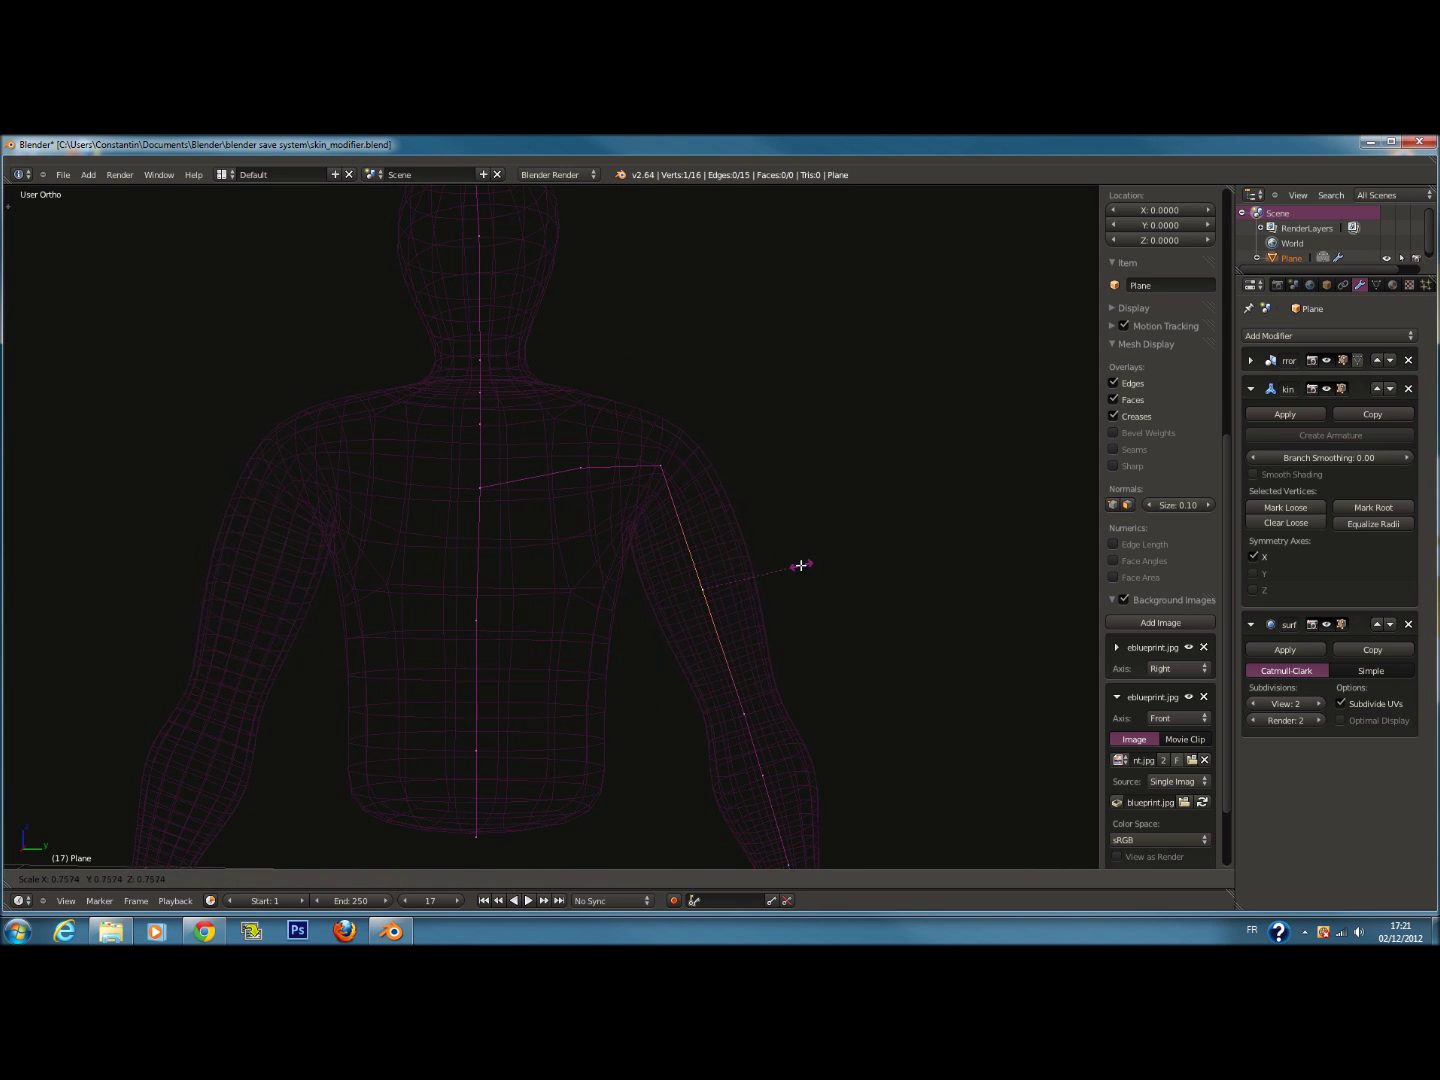
{"action": "left_click", "coordinate": [802, 552]}
{"action": "key", "text": "z"}
{"action": "key", "text": "KP_1"}
{"action": "key", "text": "KP_3"}
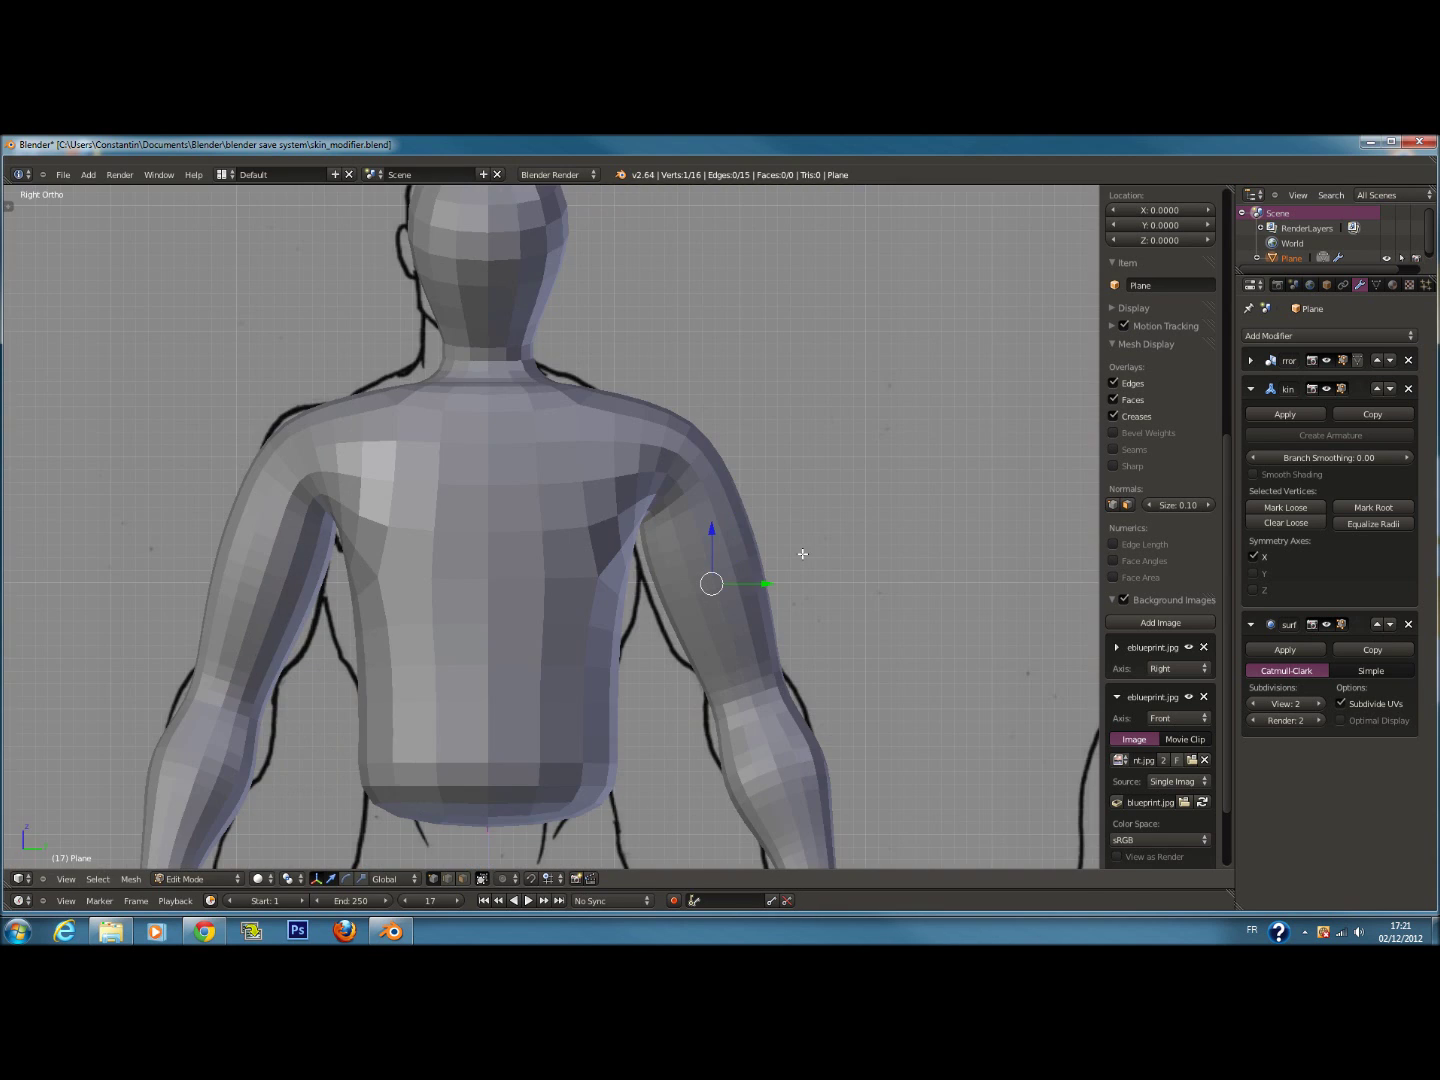
Select the mid-torso vertex, narrow its skin radius along Y in front view, and shift it slightly forward along X
{"action": "key", "text": "KP_1"}
{"action": "key", "text": "z"}
{"action": "scroll", "coordinate": [760, 553], "scroll_direction": "down", "scroll_amount": 4}
{"action": "key", "text": "z"}
{"action": "scroll", "coordinate": [685, 548], "scroll_direction": "up", "scroll_amount": 2}
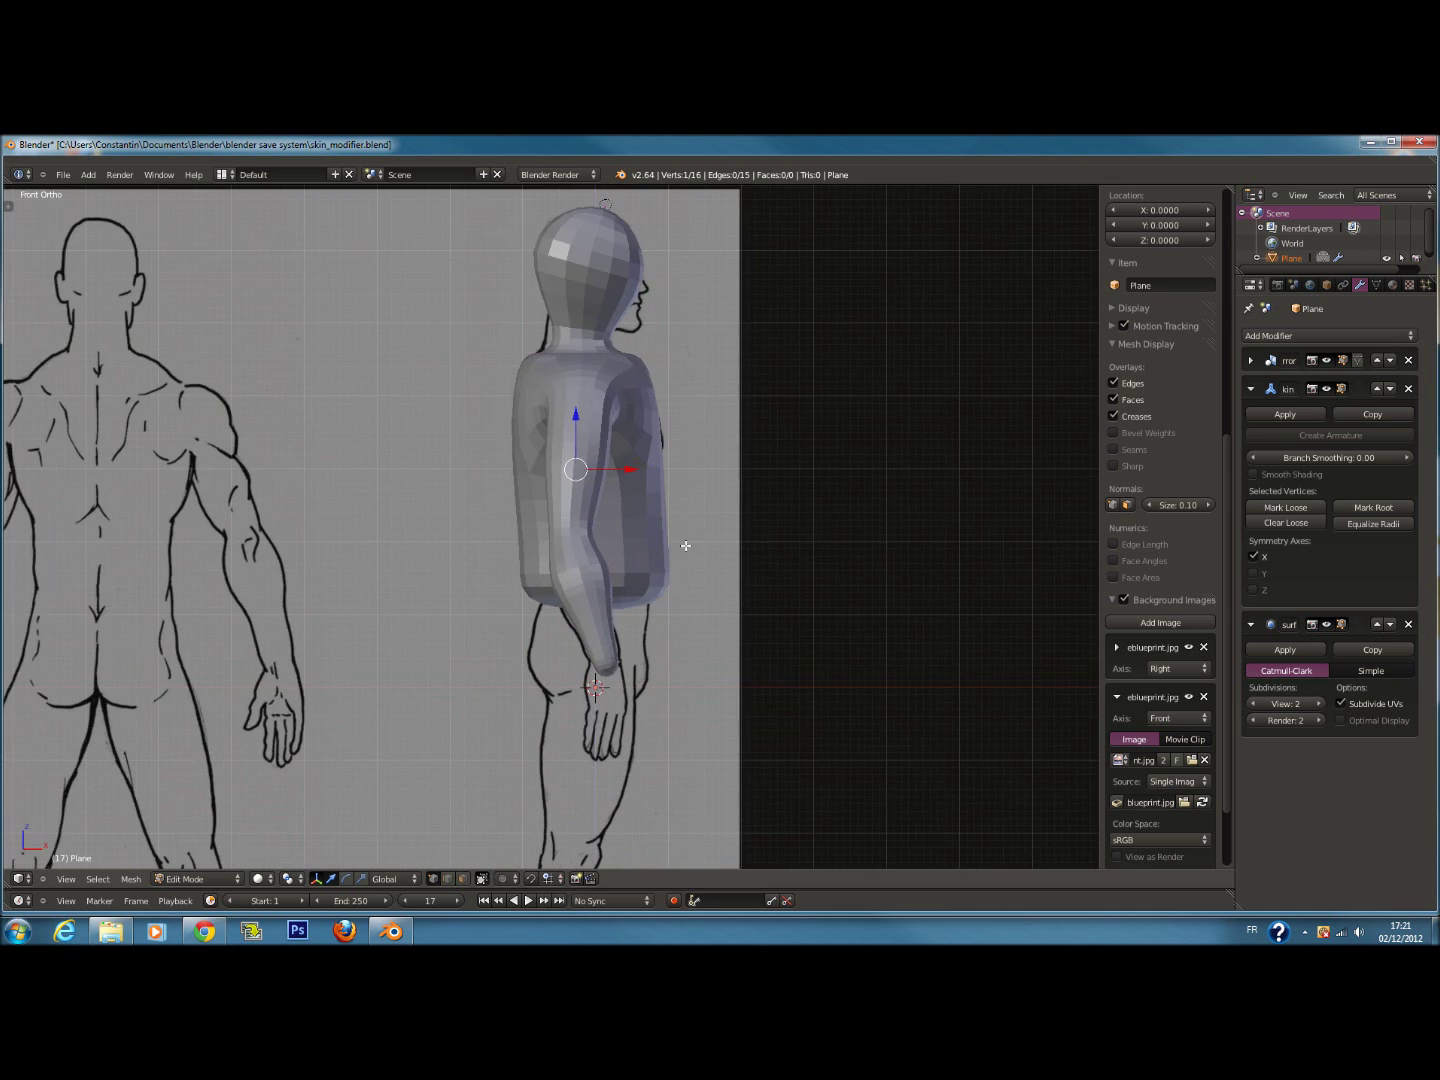
{"action": "key", "text": "z"}
{"action": "scroll", "coordinate": [700, 545], "scroll_direction": "up", "scroll_amount": 2}
{"action": "key", "text": "z"}
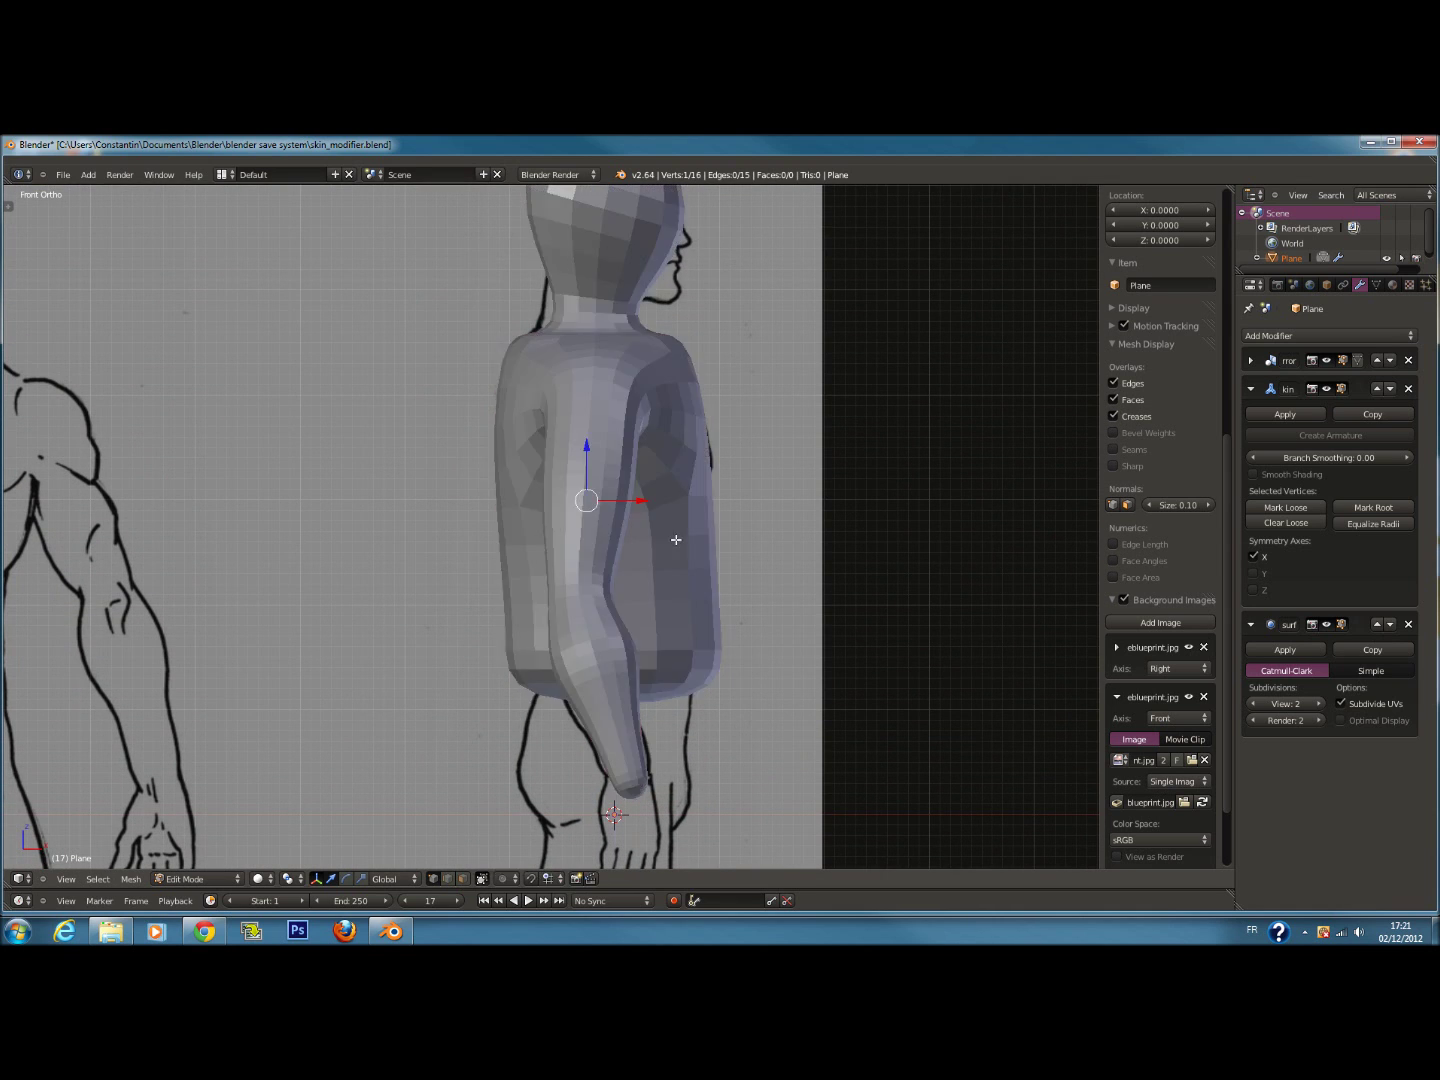
{"action": "middle_click_drag", "start_coordinate": [675, 539], "coordinate": [579, 550]}
{"action": "key", "text": "z"}
{"action": "right_click", "coordinate": [553, 549]}
{"action": "key", "text": "KP_1"}
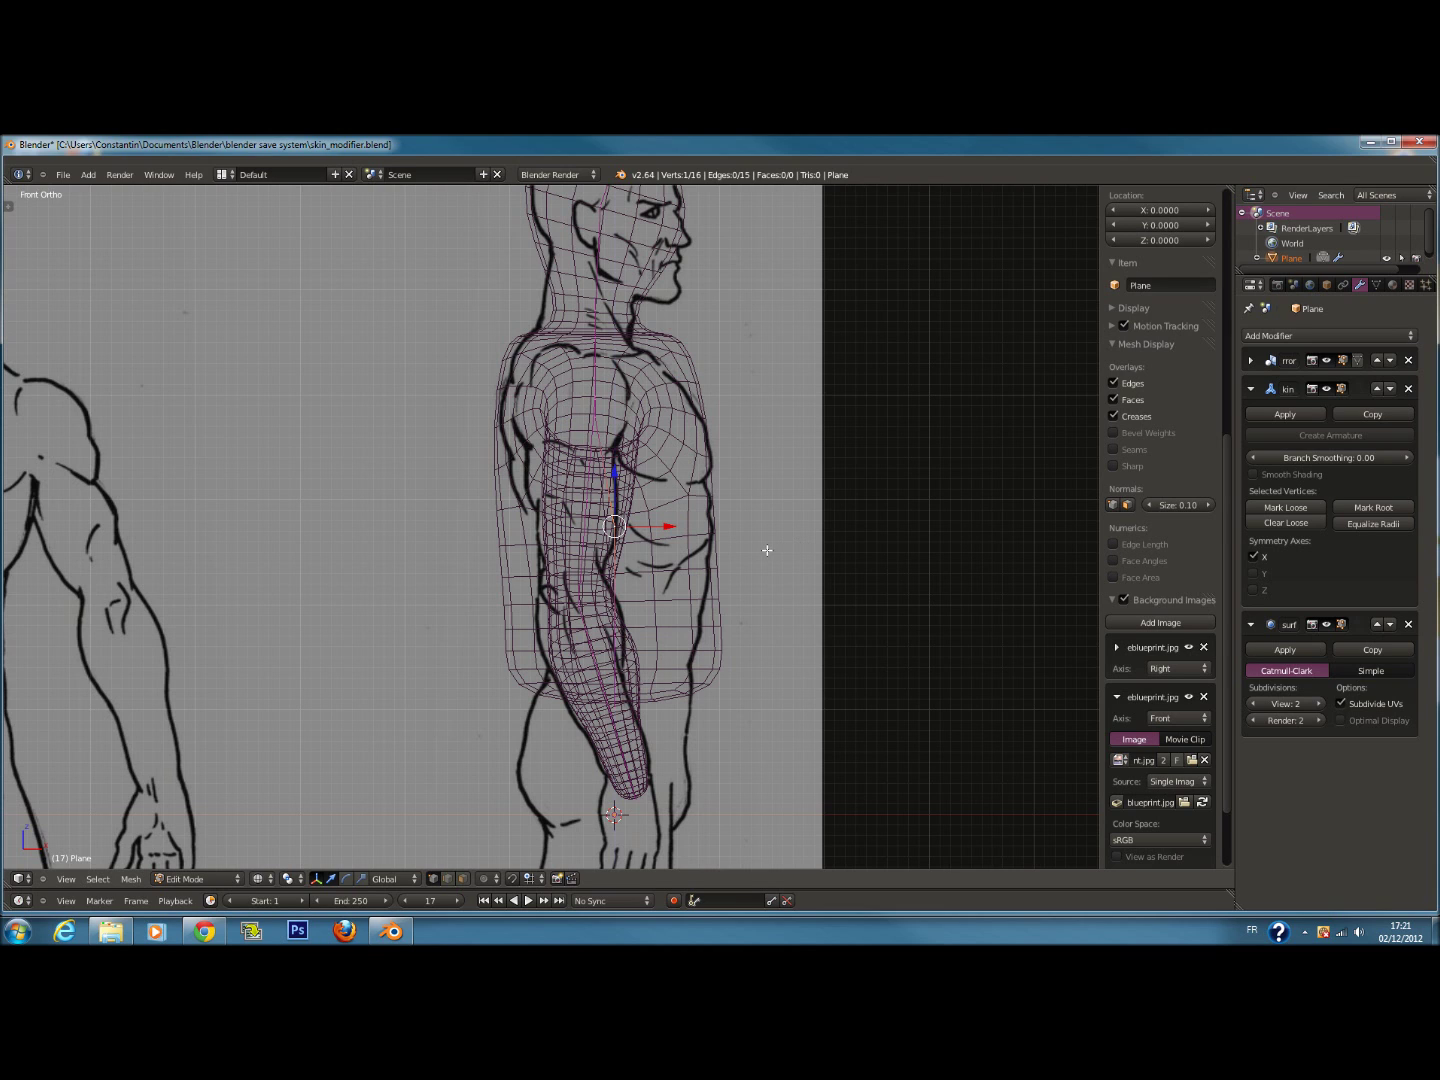
{"action": "key", "text": "ctrl+a"}
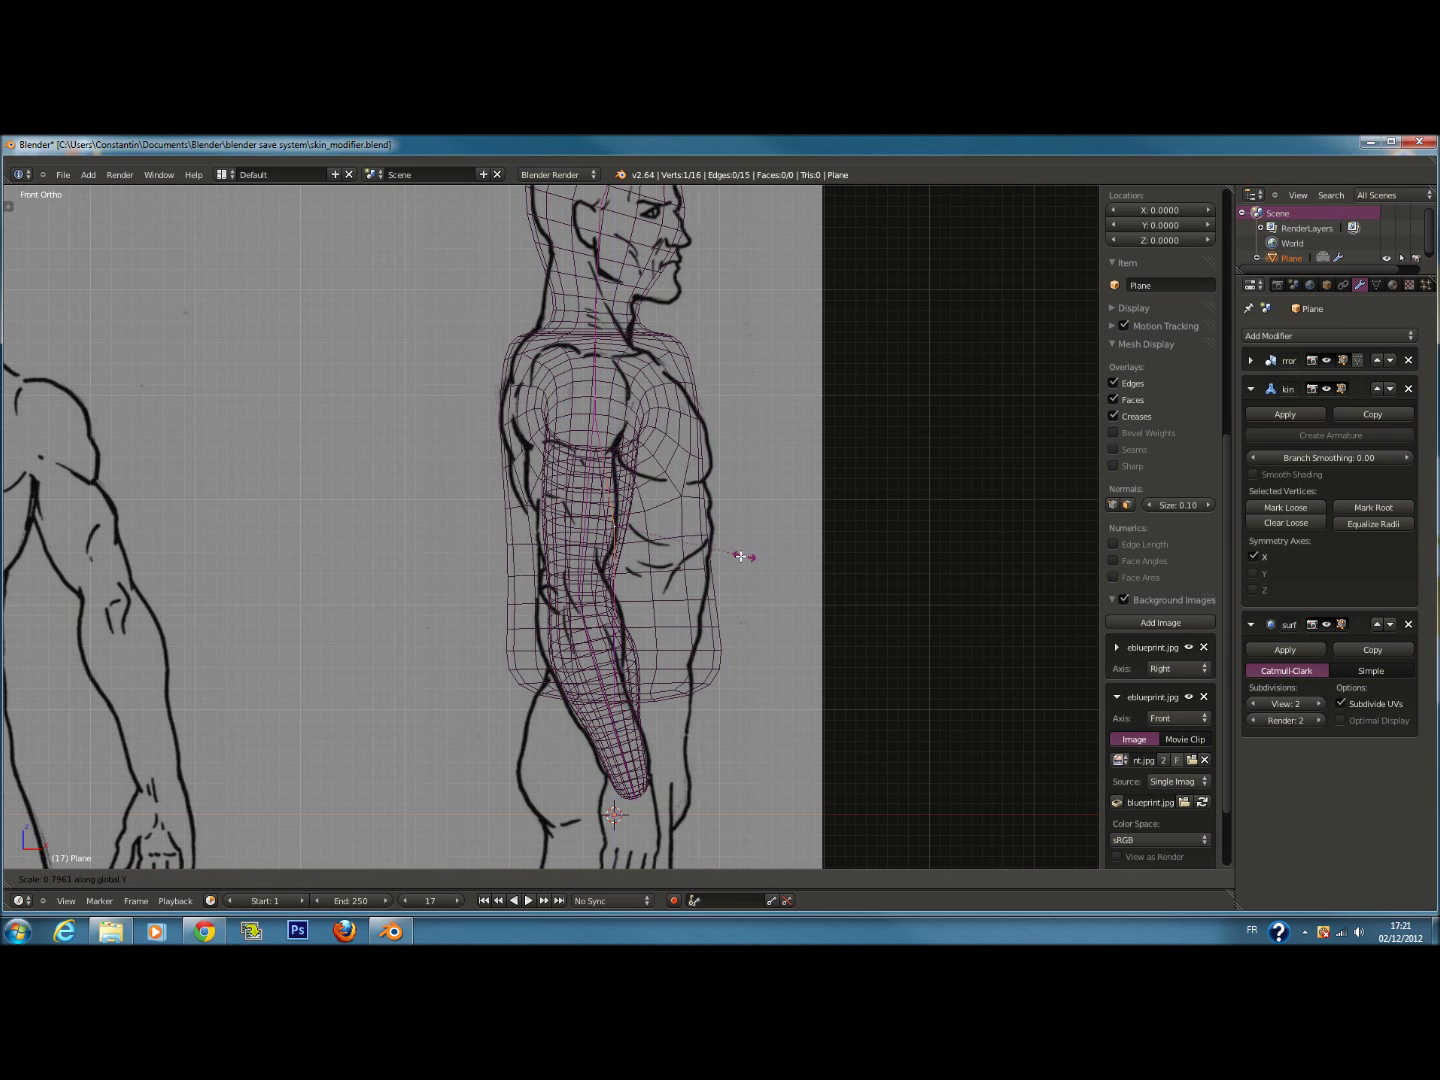
{"action": "left_click_drag", "start_coordinate": [671, 530], "coordinate": [685, 530]}
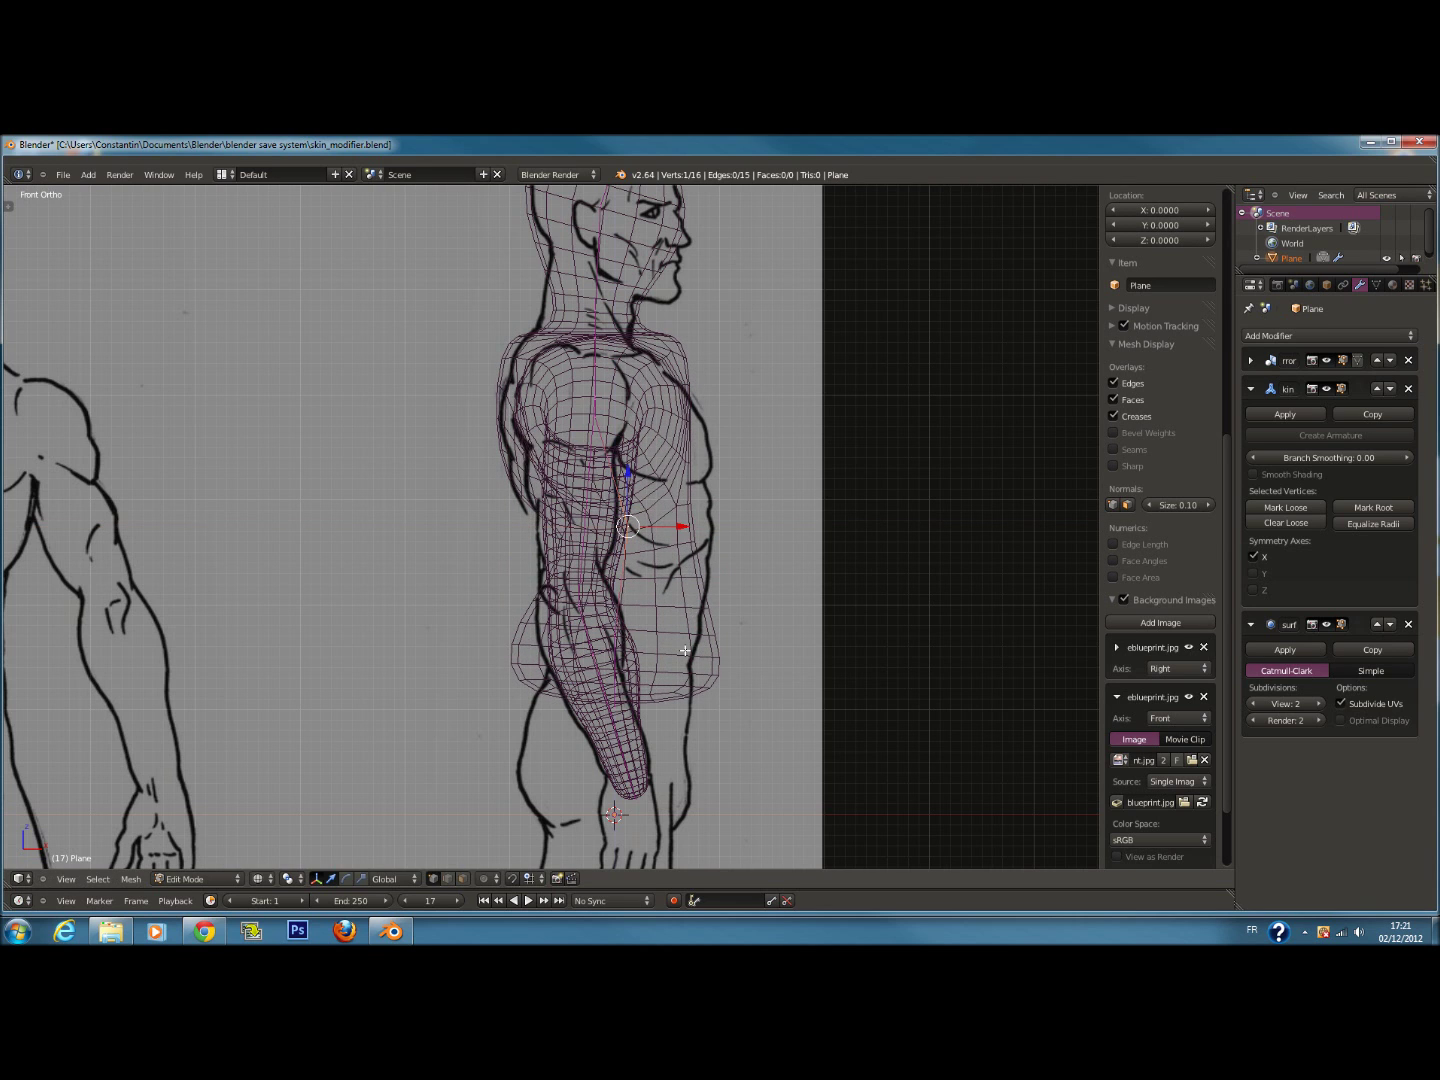
Select the lower-torso vertex below it and narrow its skin radius along Y to match the side profile
{"action": "middle_click_drag", "start_coordinate": [684, 651], "coordinate": [585, 637]}
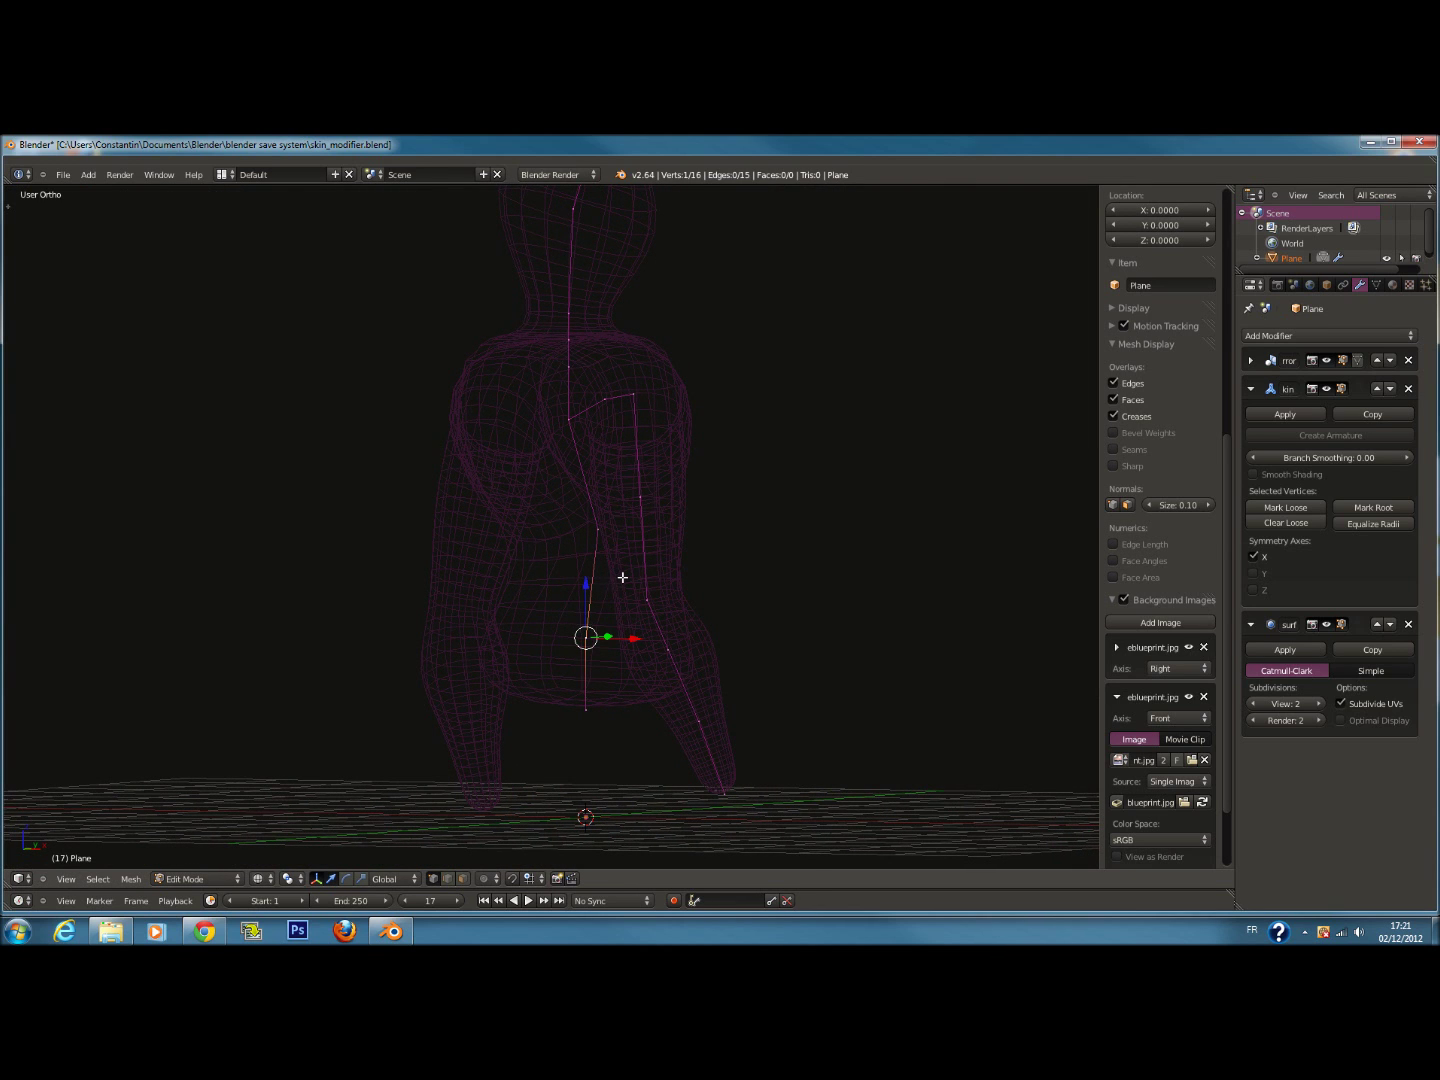
{"action": "key", "text": "KP_1"}
{"action": "key", "text": "ctrl+a"}
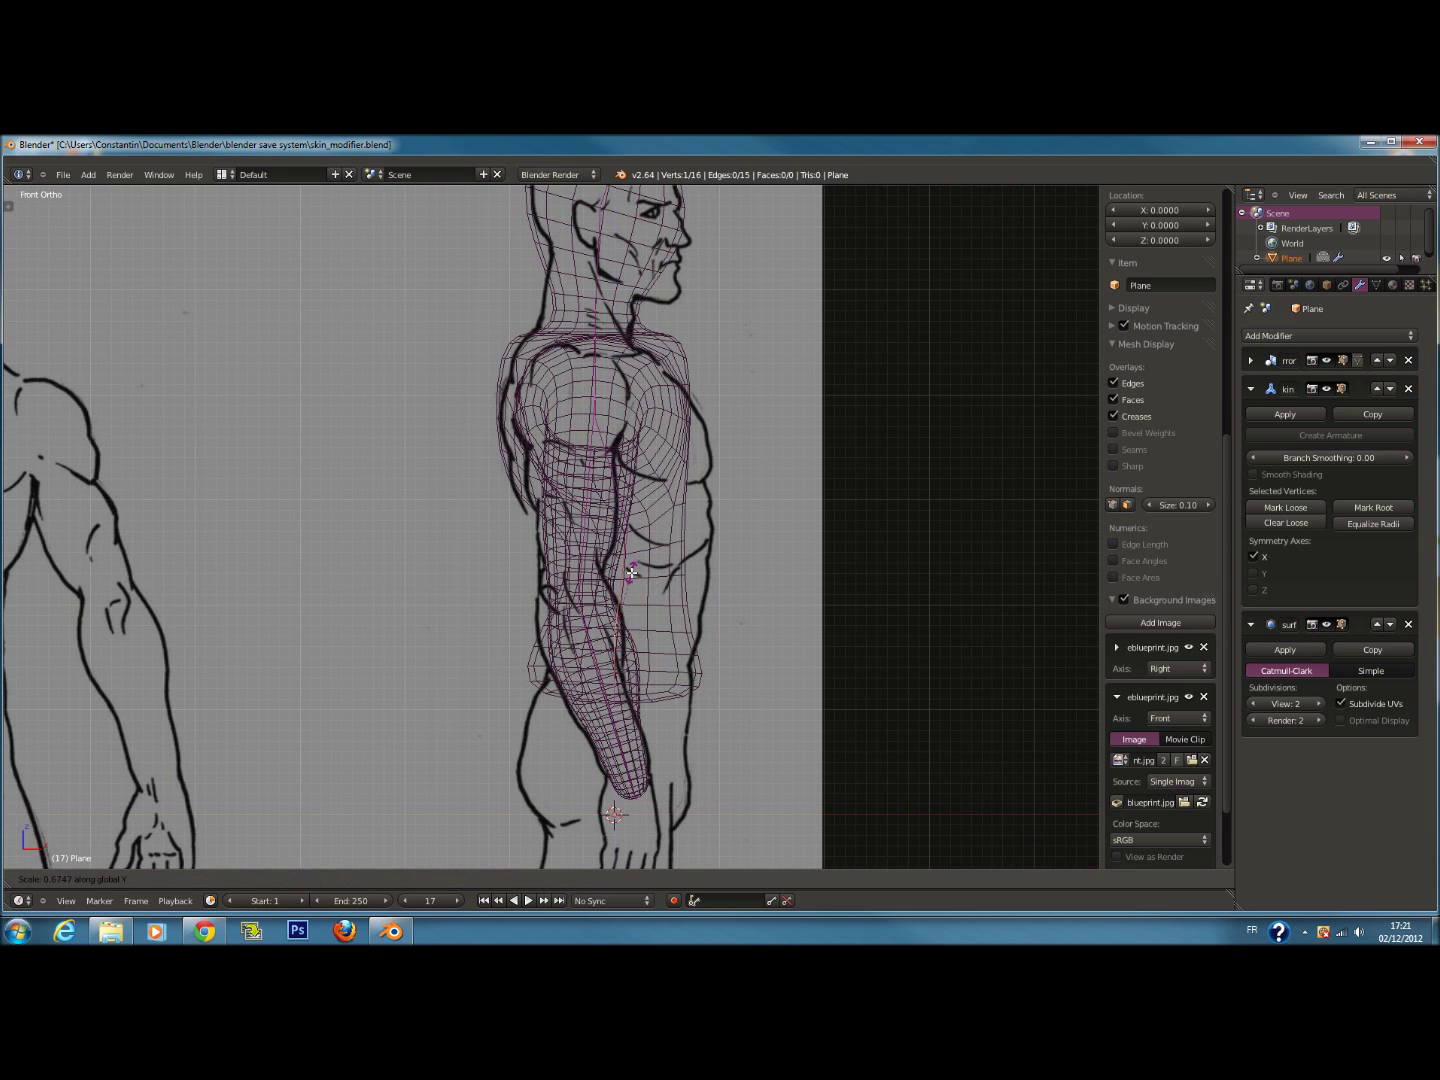
{"action": "left_click", "coordinate": [650, 575]}
Select the four torso vertices from chest to hips and subdivide the edges between them
{"action": "right_click", "coordinate": [633, 561]}
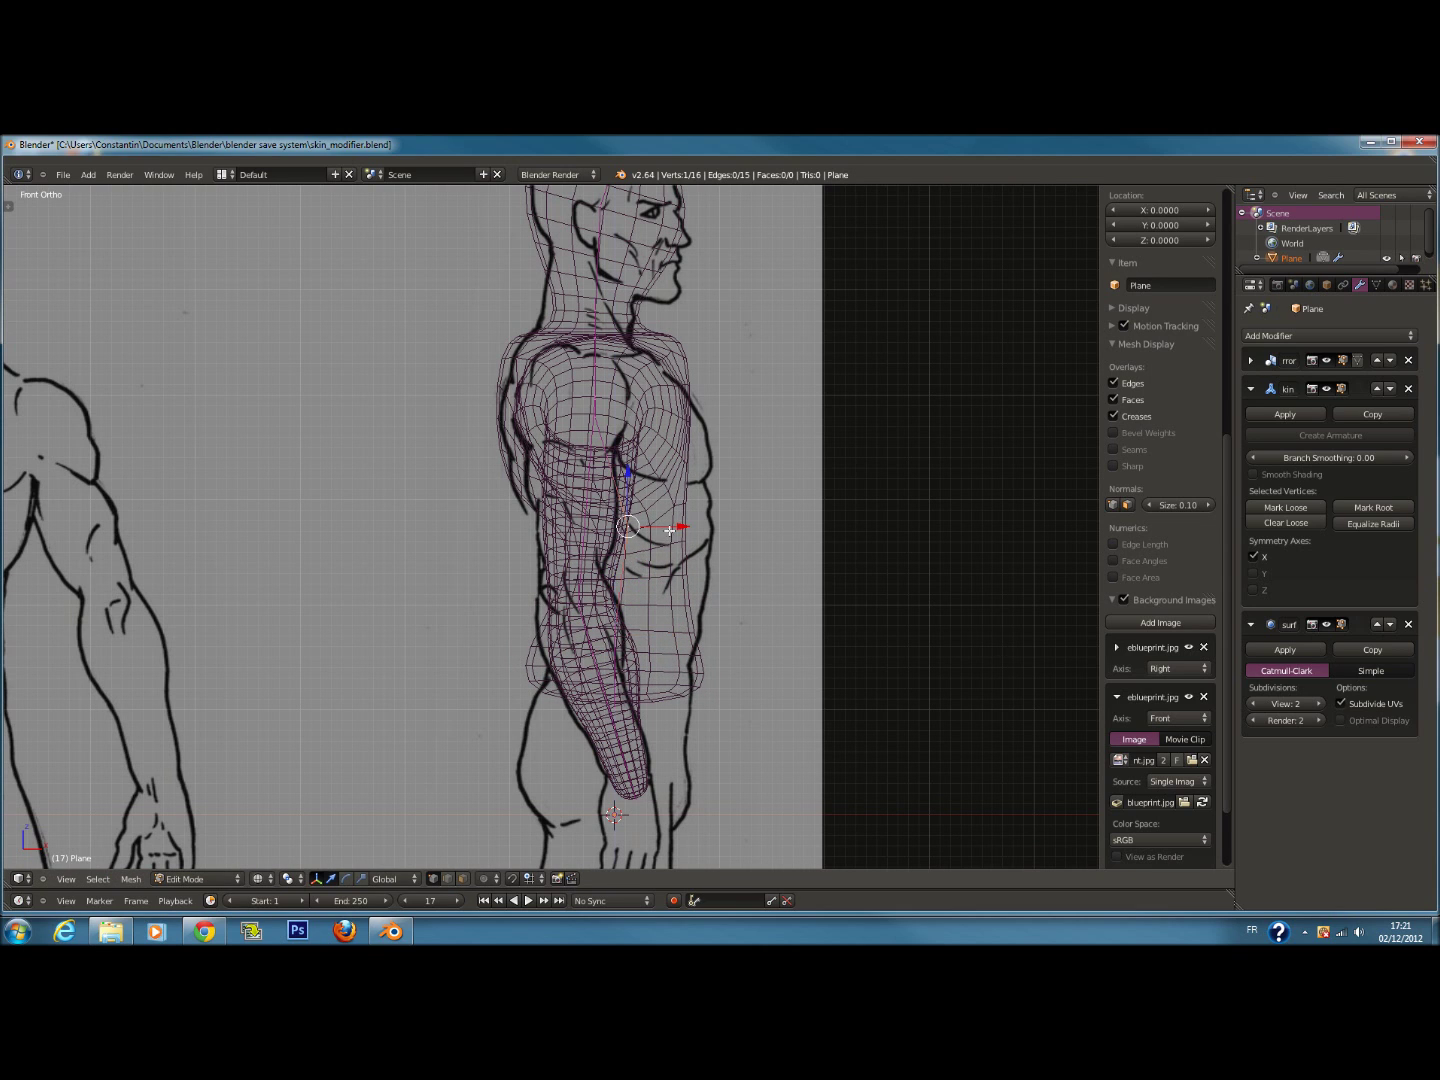
{"action": "middle_click_drag", "start_coordinate": [693, 563], "coordinate": [575, 579]}
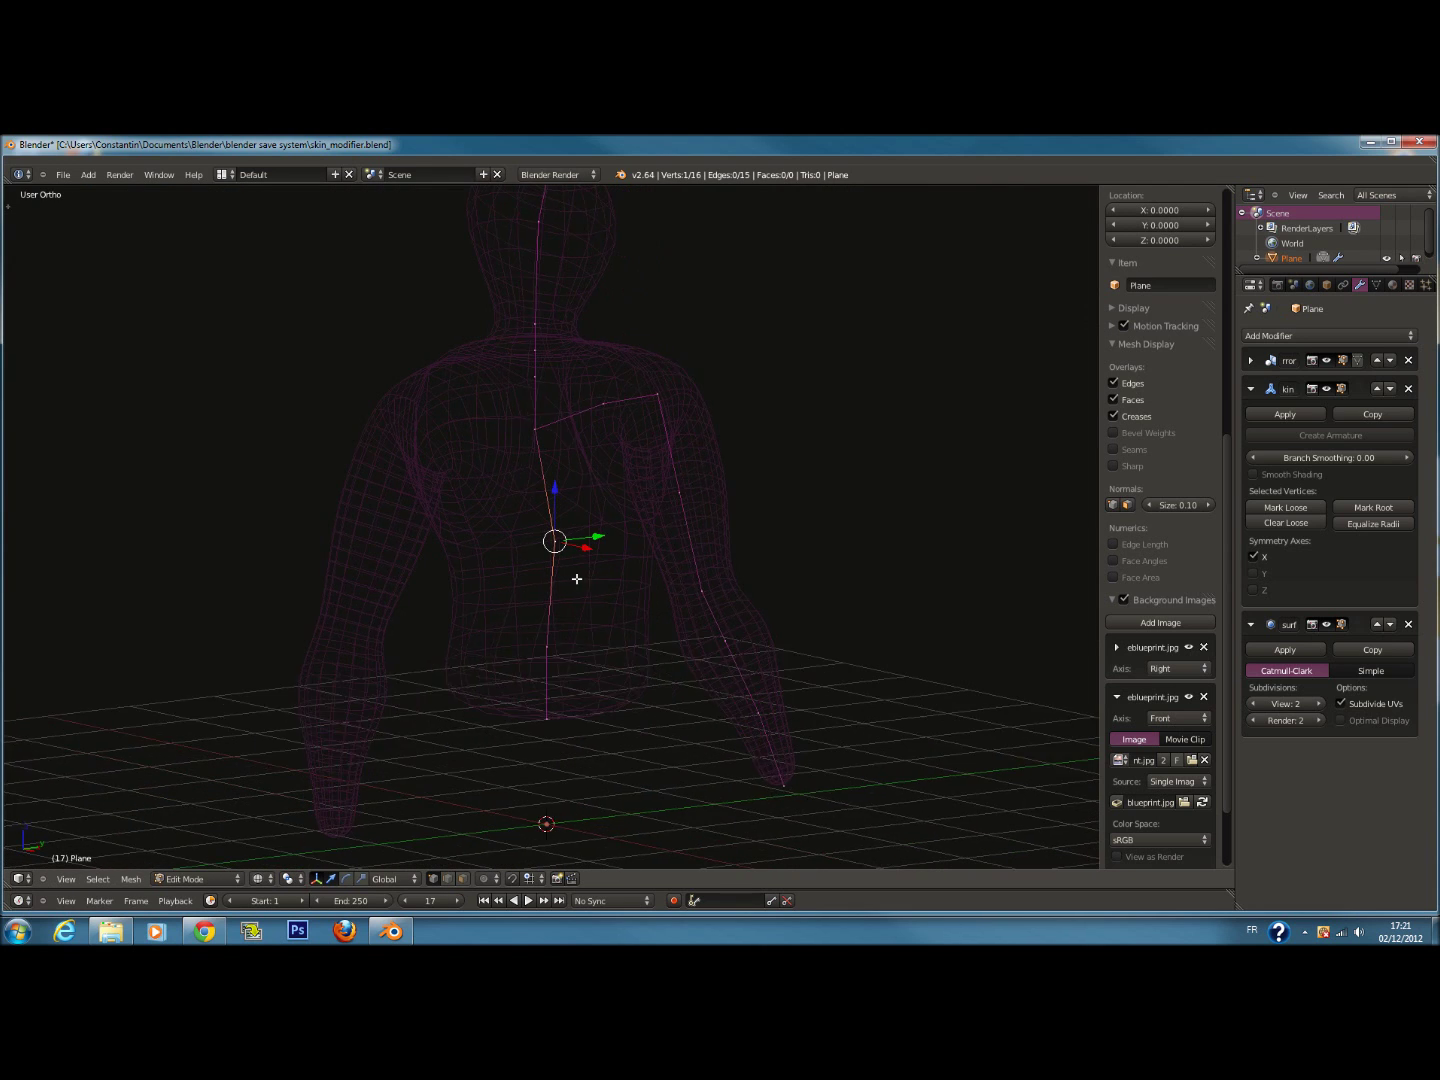
{"action": "right_click", "coordinate": [526, 426], "text": "shift"}
{"action": "right_click", "coordinate": [562, 657], "text": "shift"}
{"action": "right_click", "coordinate": [547, 753], "text": "shift"}
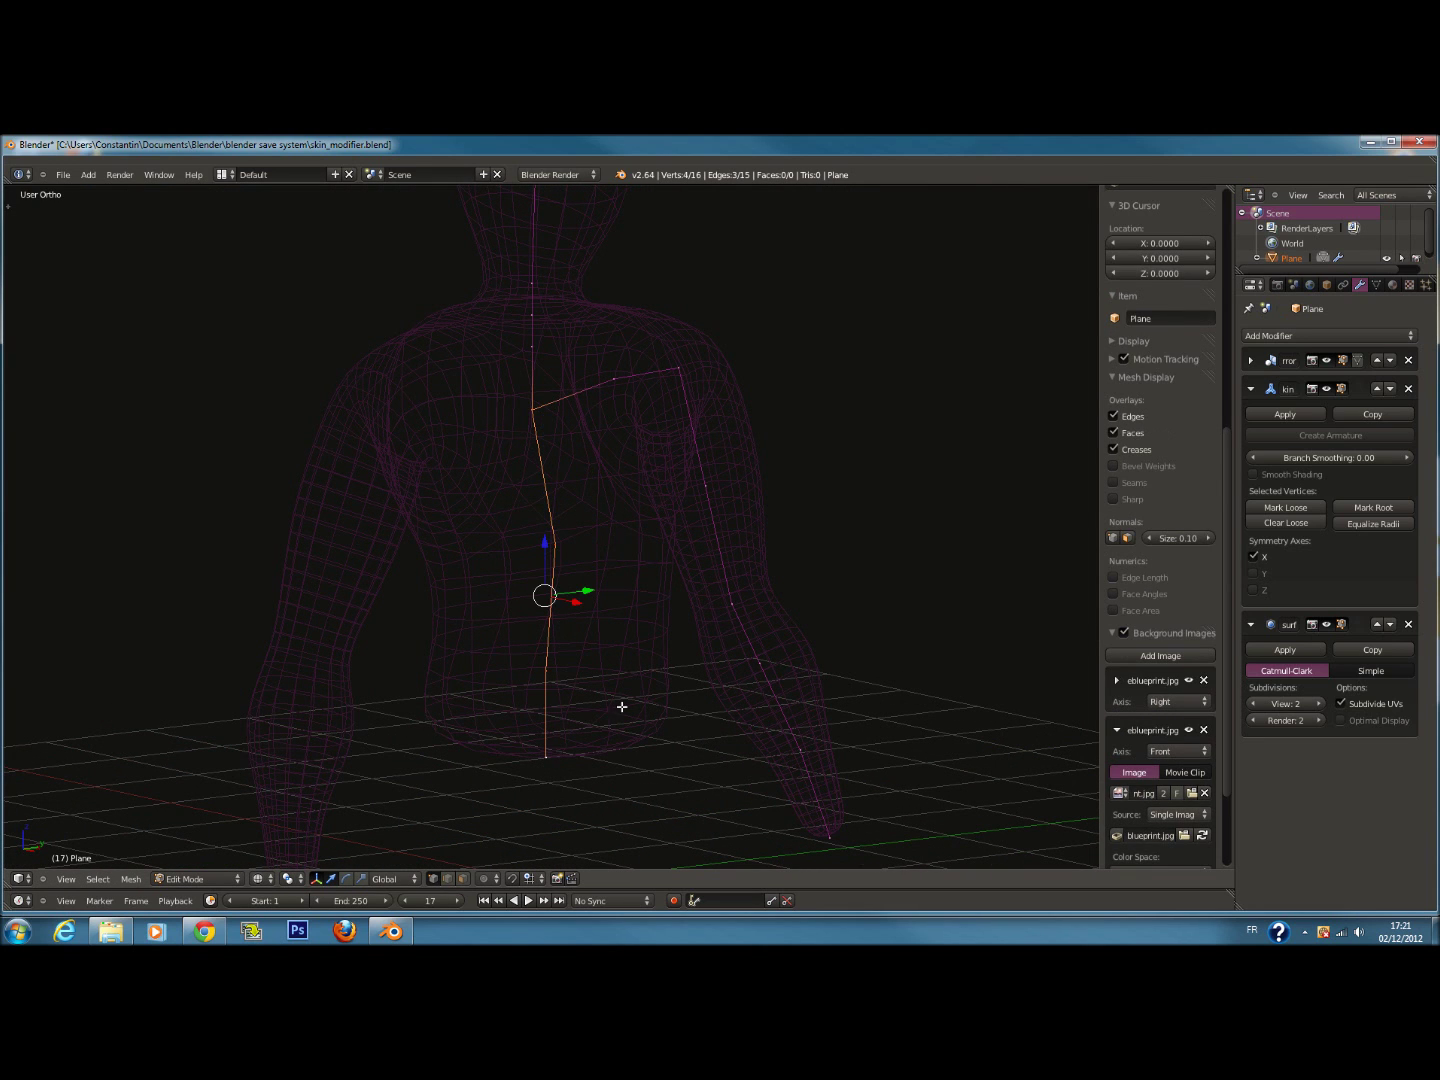
{"action": "key", "text": "w"}
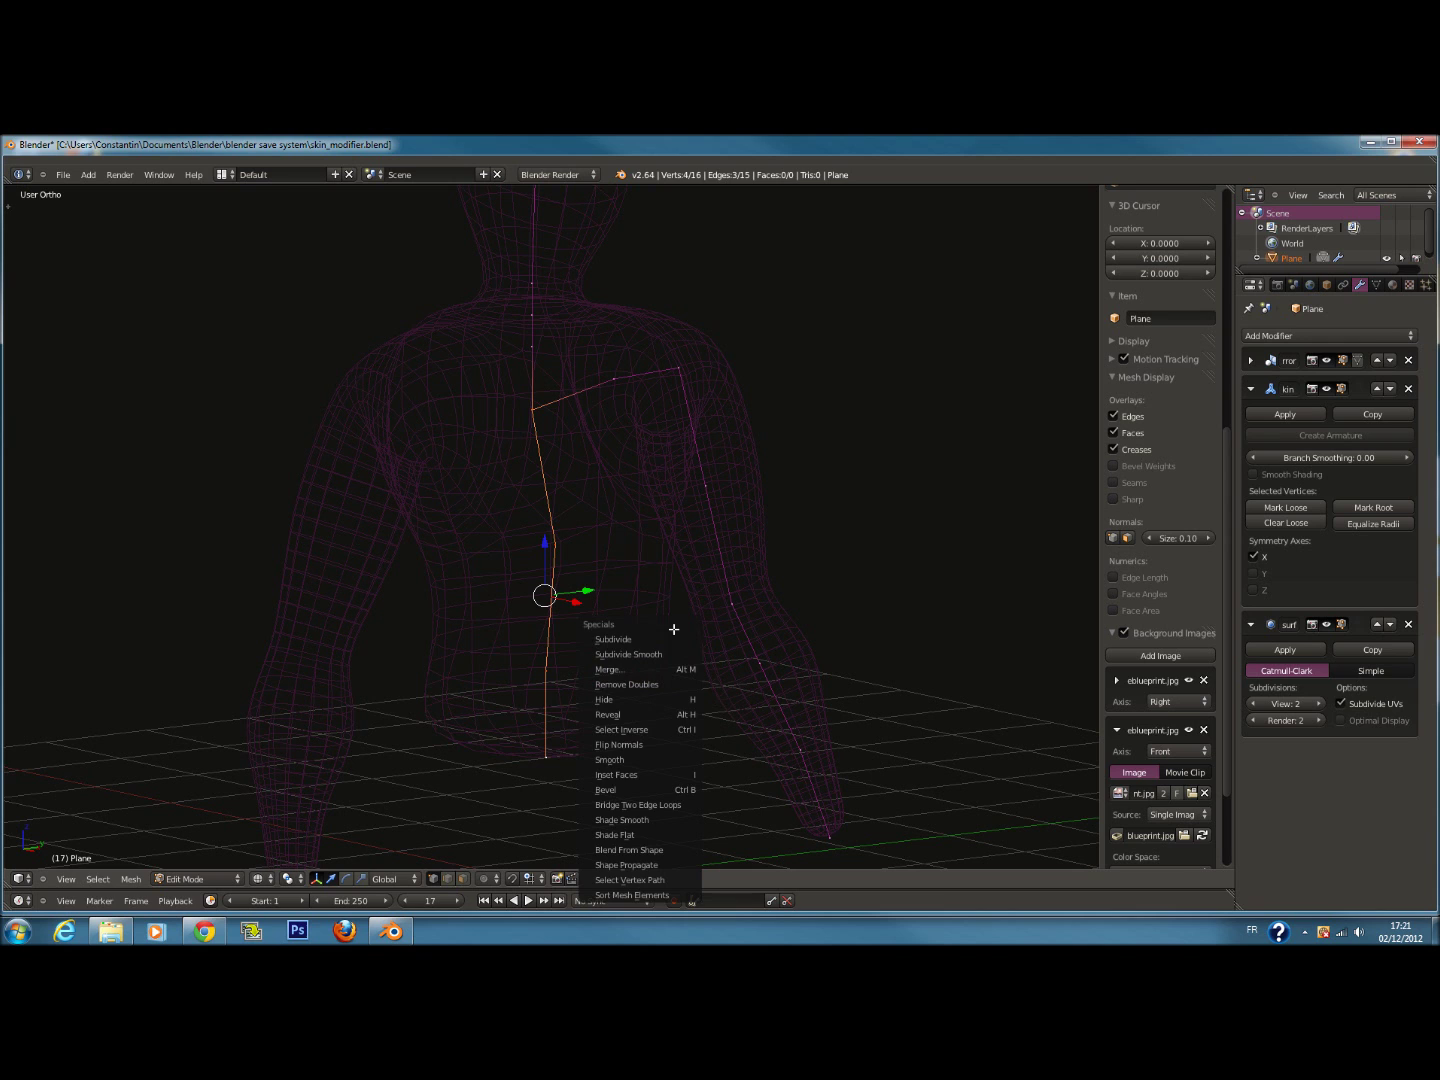
{"action": "left_click", "coordinate": [674, 640]}
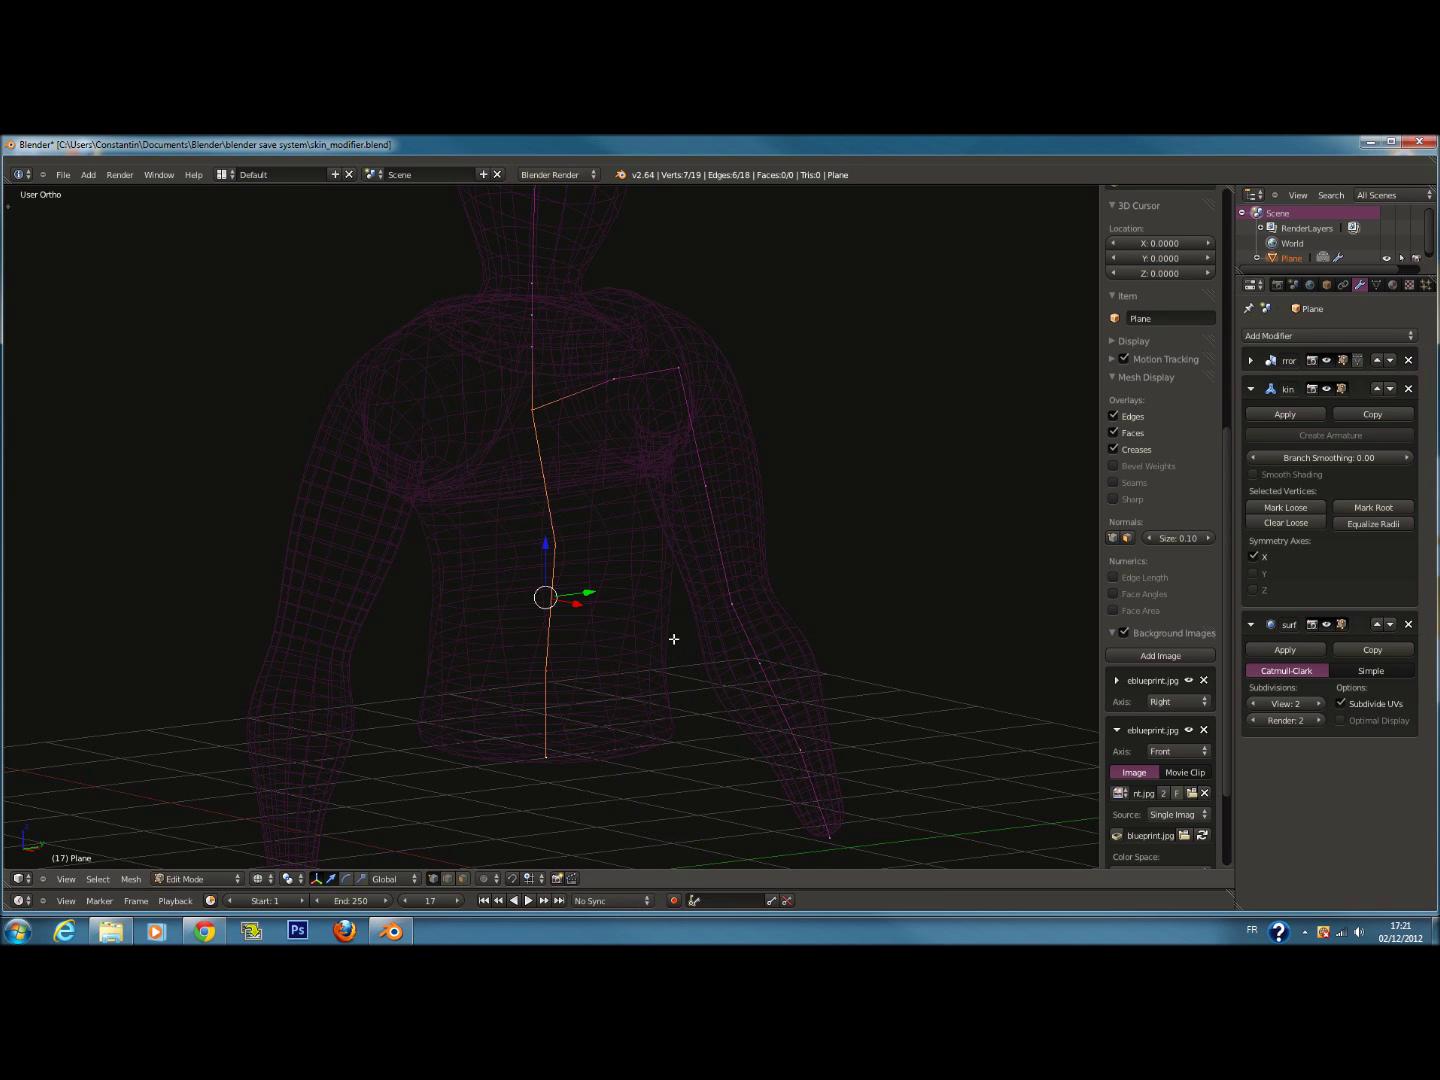
In right view, select the new vertex below the chest and move it down along Z
{"action": "key", "text": "KP_3"}
{"action": "key", "text": "z"}
{"action": "key", "text": "z"}
{"action": "right_click", "coordinate": [488, 398]}
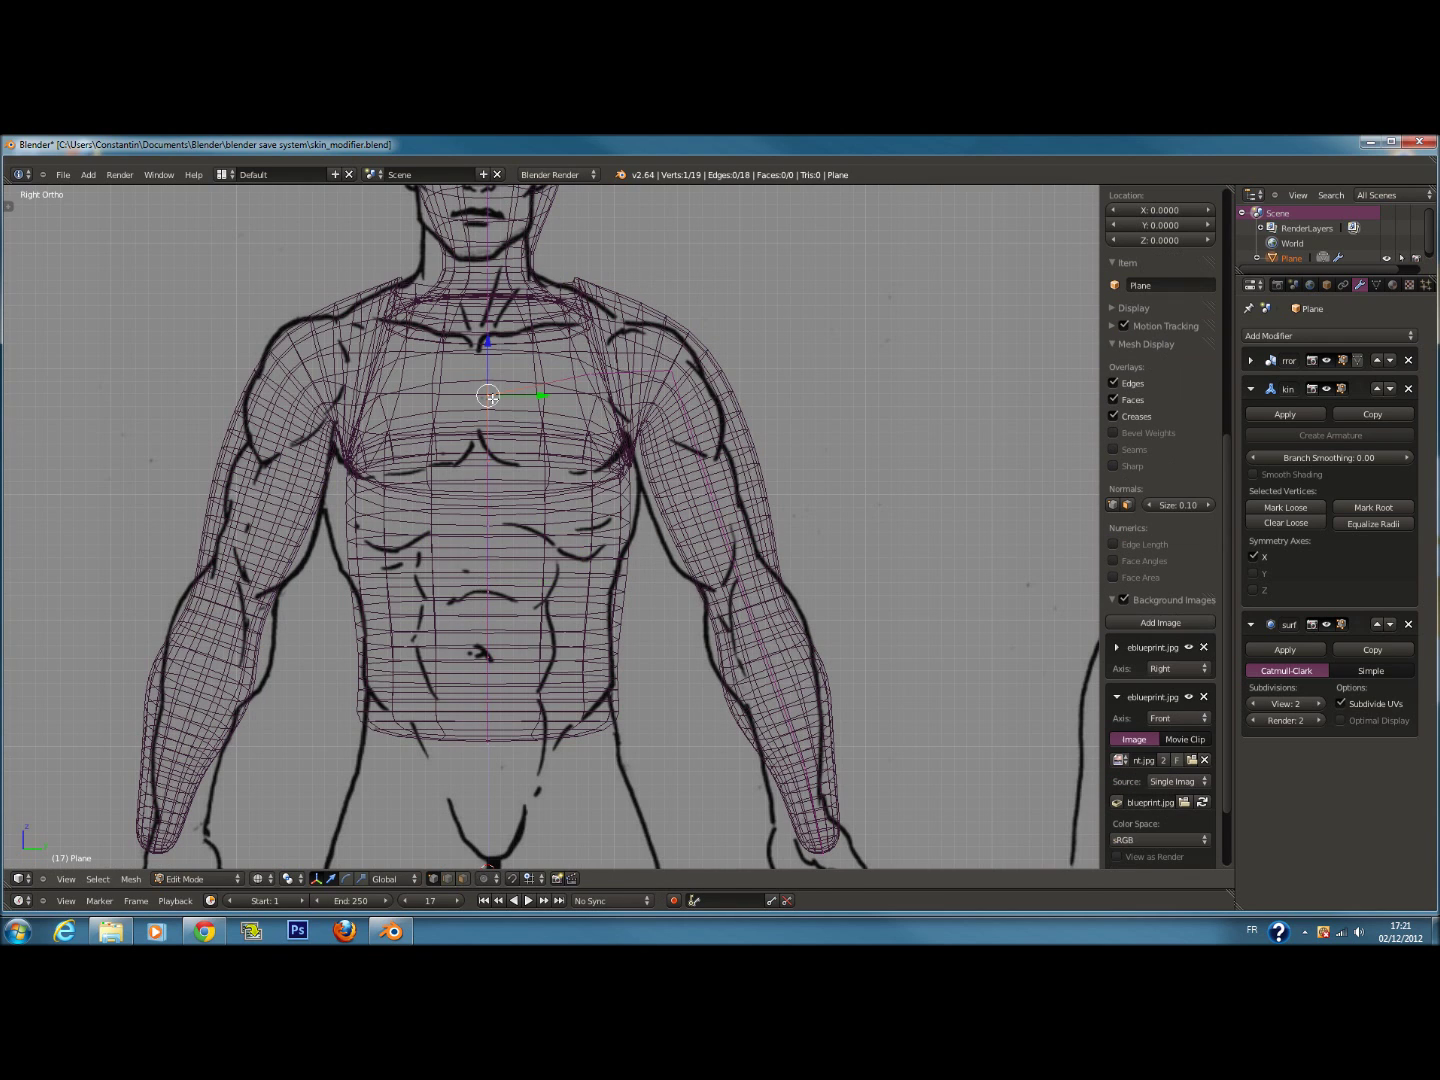
{"action": "right_click", "coordinate": [484, 458]}
{"action": "key", "text": "g"}
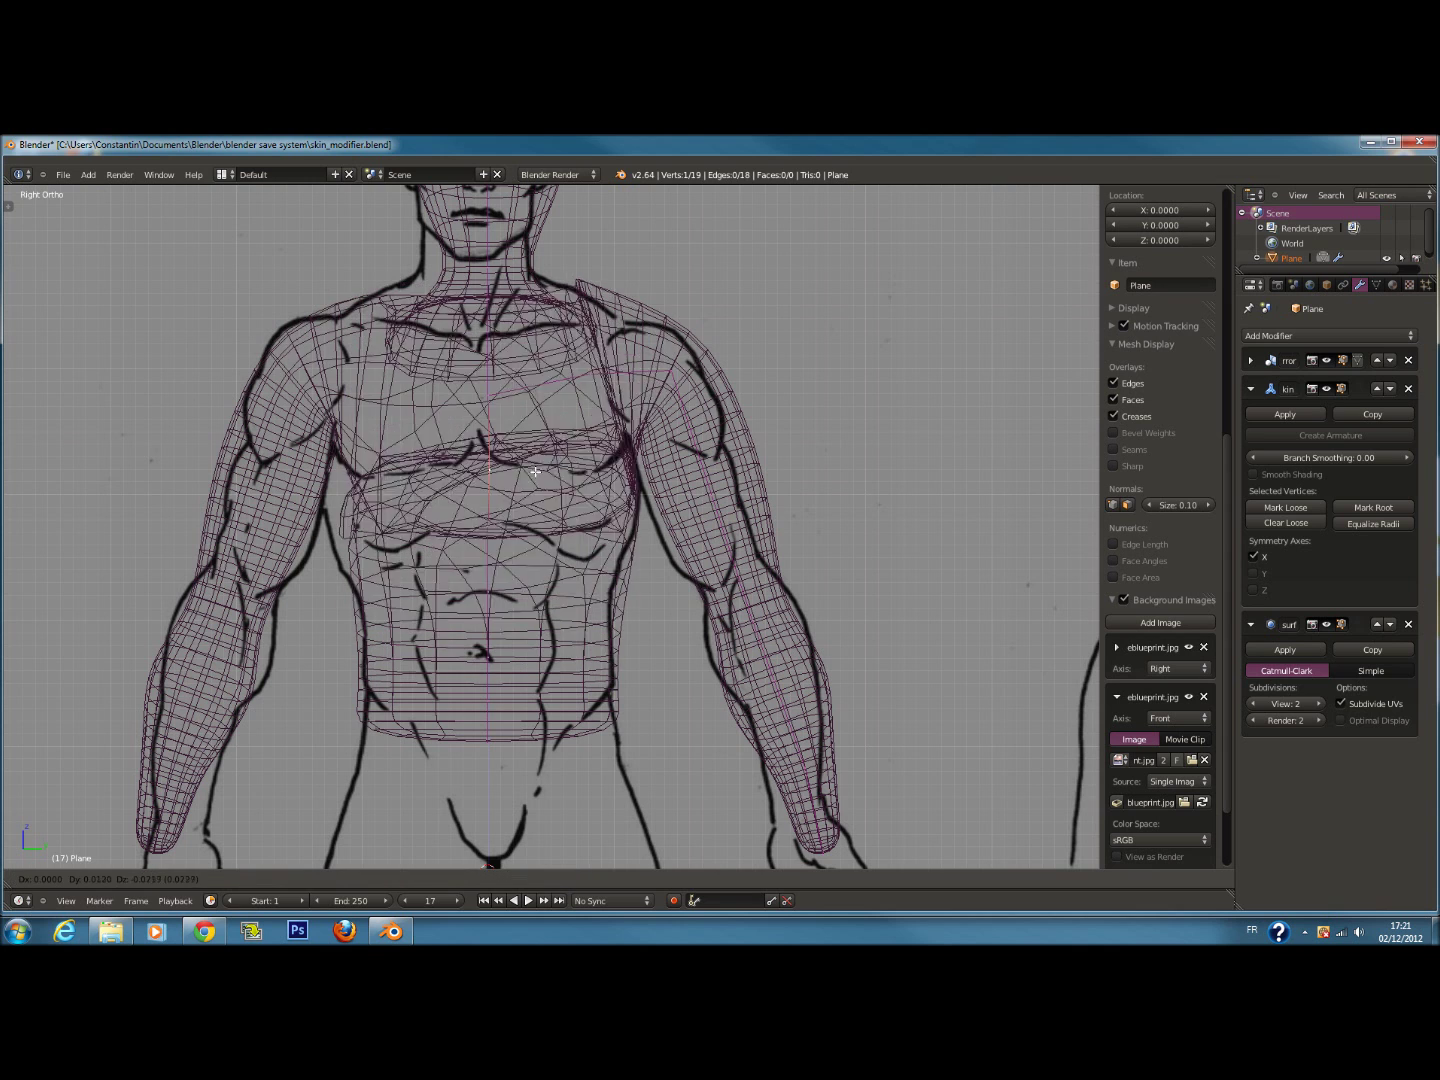
{"action": "right_click", "coordinate": [516, 462]}
{"action": "key", "text": "g"}
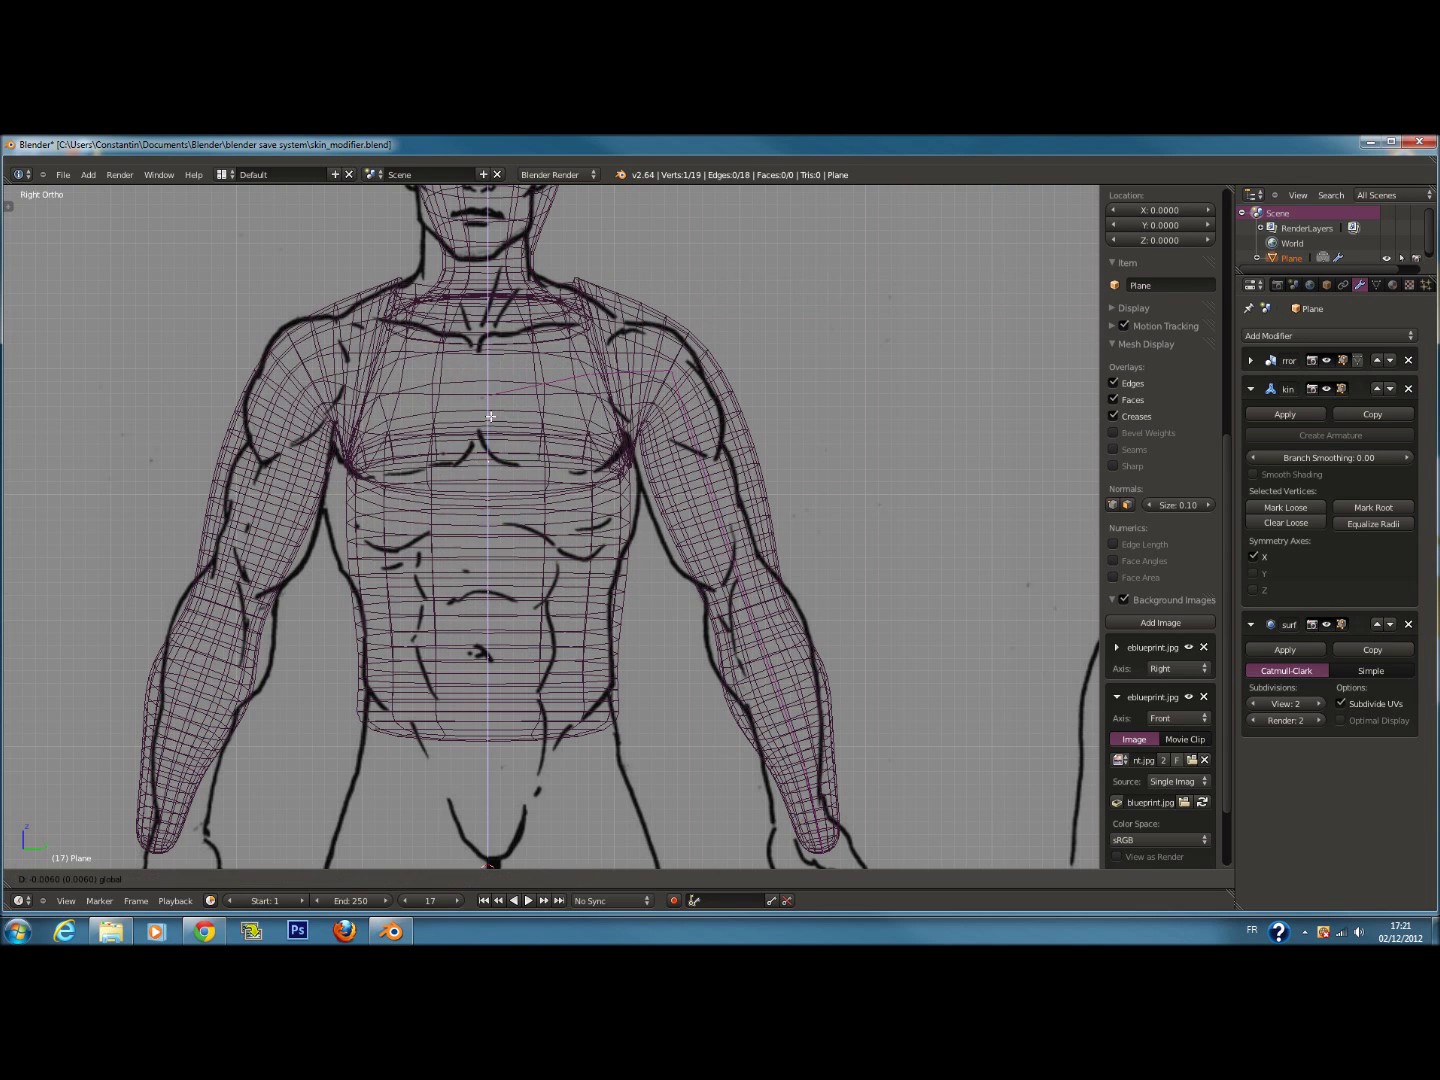
{"action": "left_click", "coordinate": [508, 482]}
{"action": "key", "text": "z"}
{"action": "key", "text": "z"}
{"action": "key", "text": "z"}
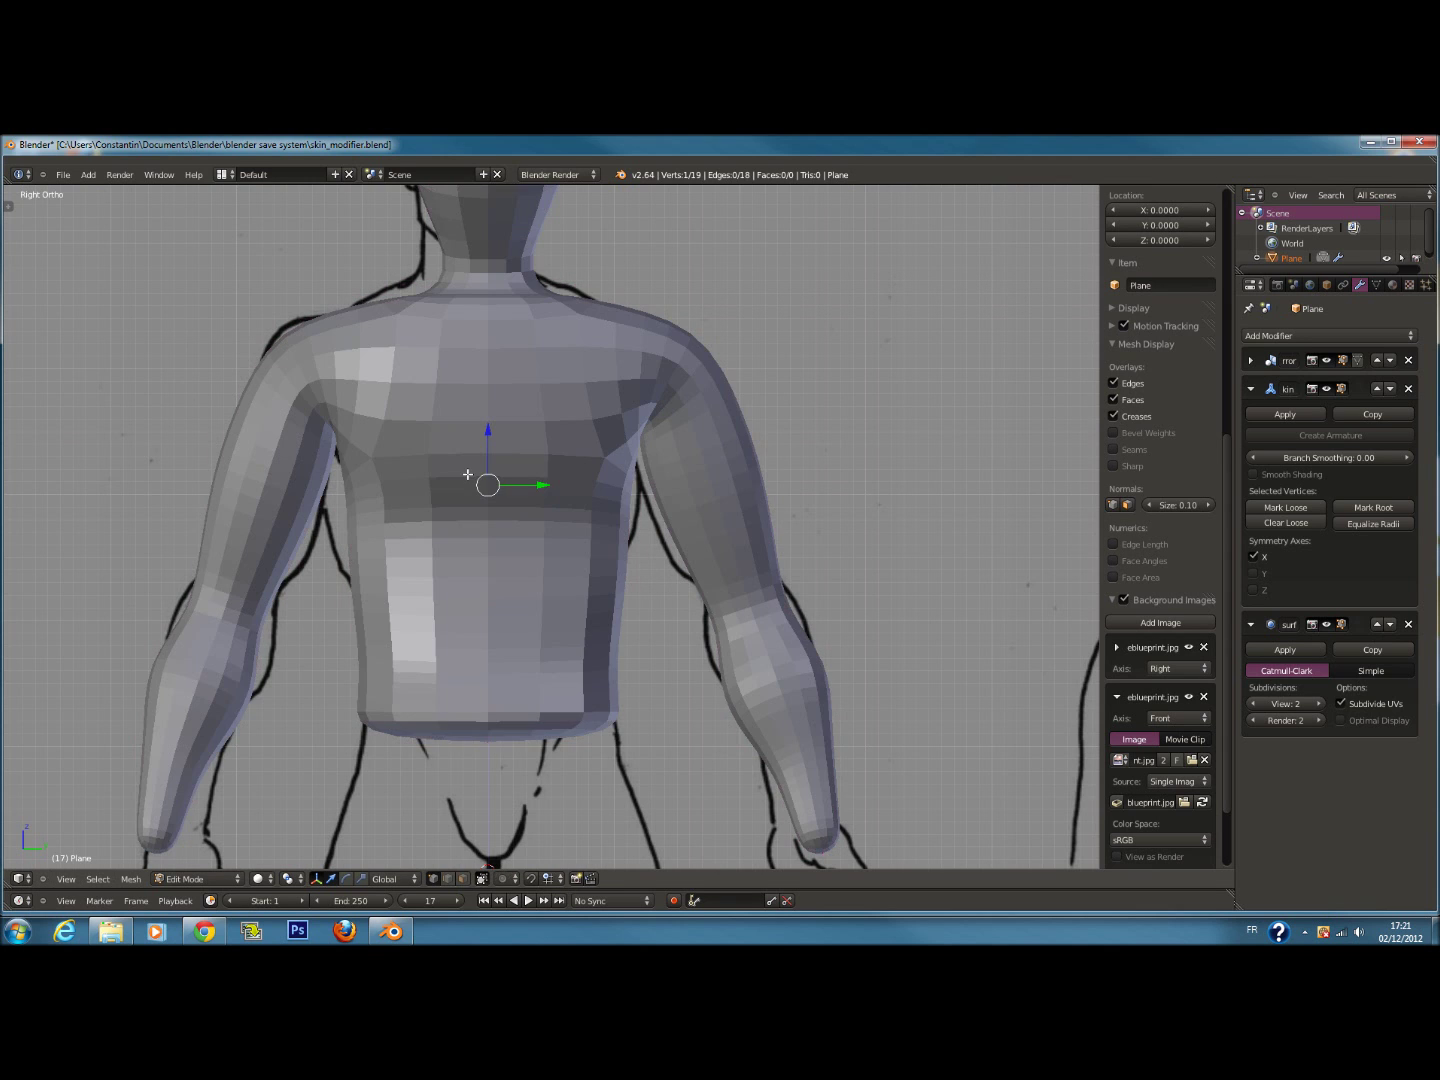
{"action": "key", "text": "z"}
In front view, select the waist vertex and enlarge its skin radius to fill the blueprint's side profile
{"action": "right_click", "coordinate": [488, 699]}
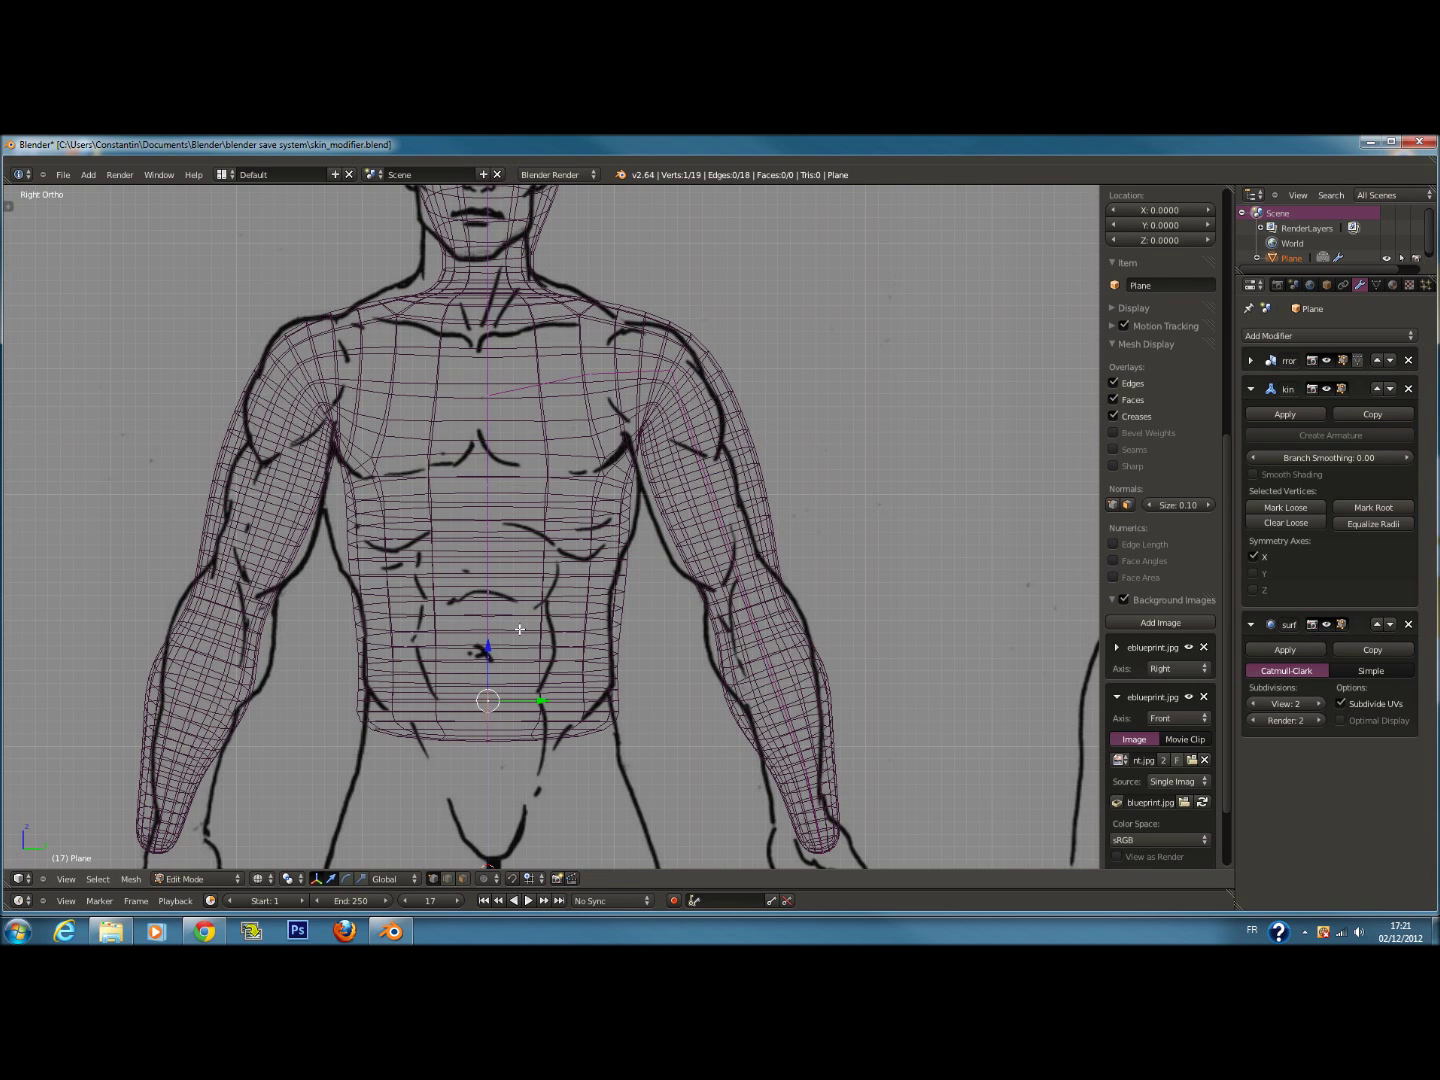
{"action": "key", "text": "KP_1"}
{"action": "key", "text": "z"}
{"action": "key", "text": "z"}
{"action": "key", "text": "z"}
{"action": "middle_click_drag", "start_coordinate": [689, 618], "coordinate": [690, 623]}
{"action": "key", "text": "KP_1"}
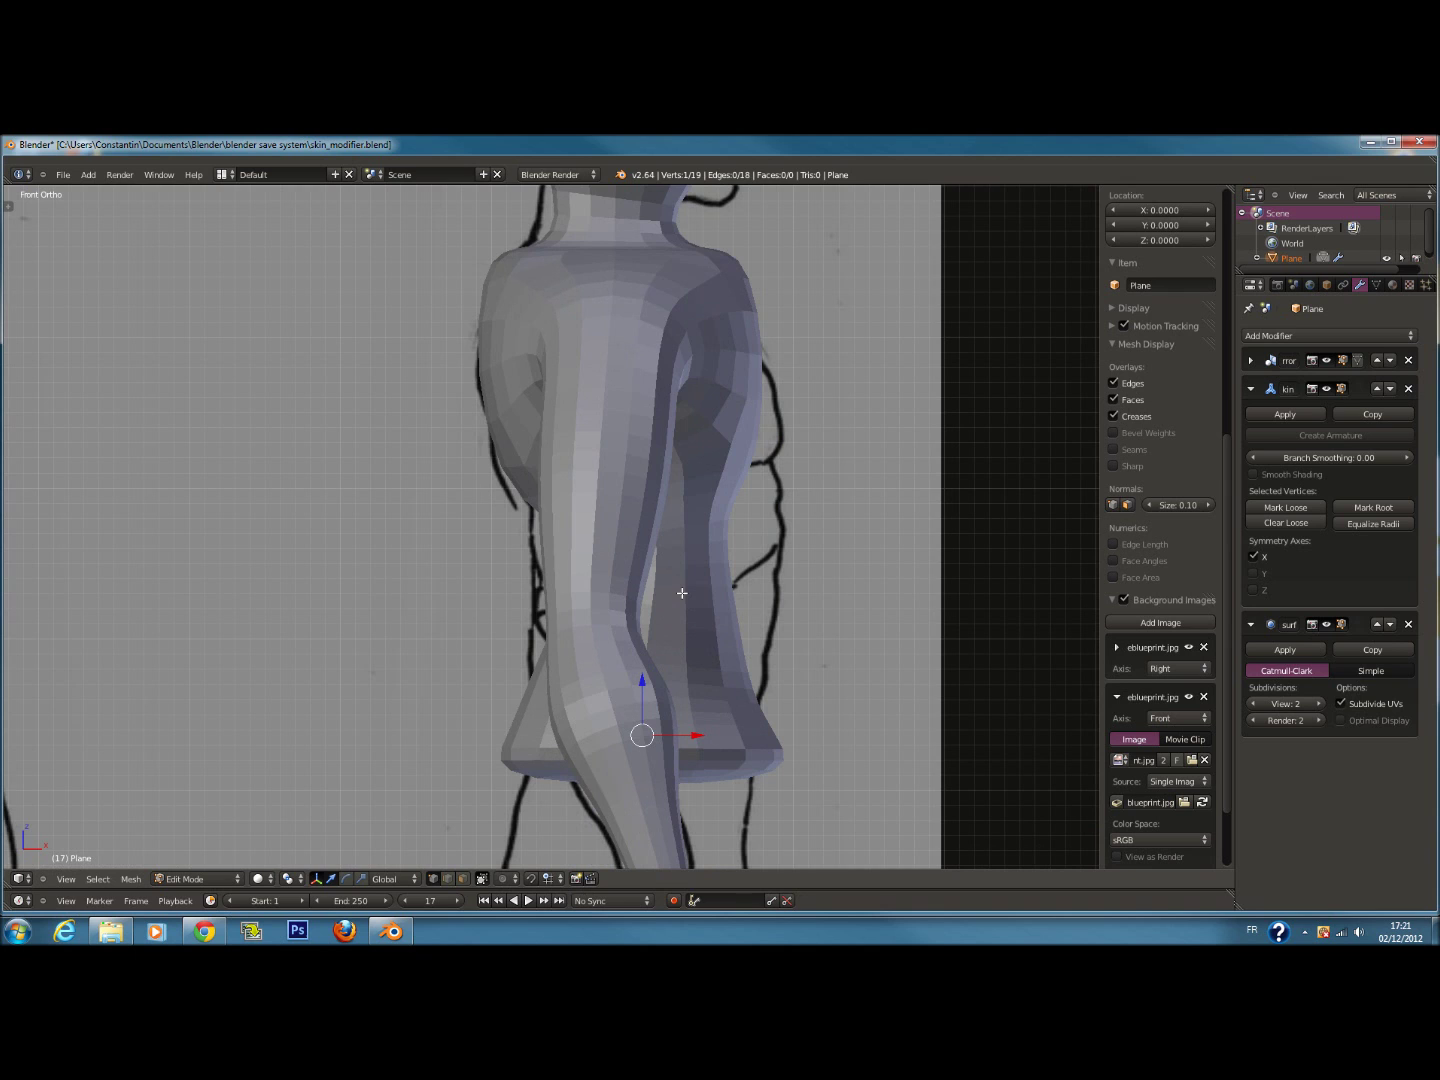
{"action": "key", "text": "z"}
{"action": "right_click", "coordinate": [660, 628]}
{"action": "key", "text": "g"}
{"action": "right_click", "coordinate": [770, 608]}
{"action": "left_click", "coordinate": [836, 614]}
Enlarge the mid-torso vertex's skin radius to fit the side profile, switch to solid display and save the file
{"action": "right_click", "coordinate": [660, 528]}
{"action": "key", "text": "ctrl+a"}
{"action": "left_click", "coordinate": [798, 590]}
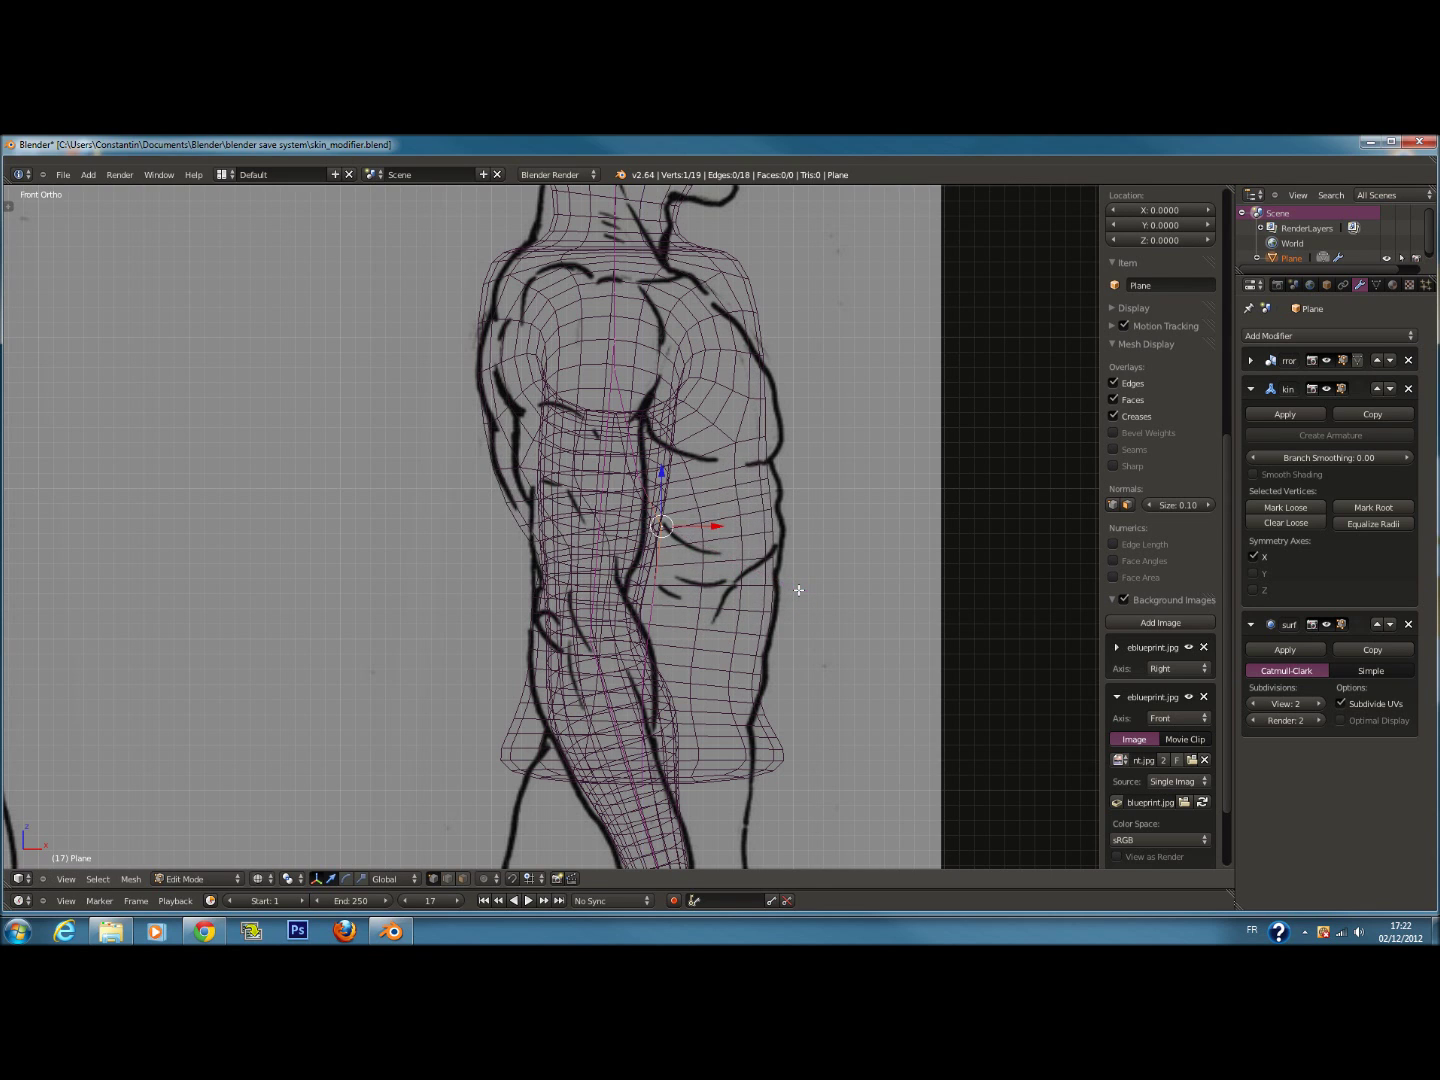
{"action": "key", "text": "z"}
{"action": "scroll", "coordinate": [795, 590], "scroll_direction": "down", "scroll_amount": 2}
{"action": "key", "text": "ctrl+s"}
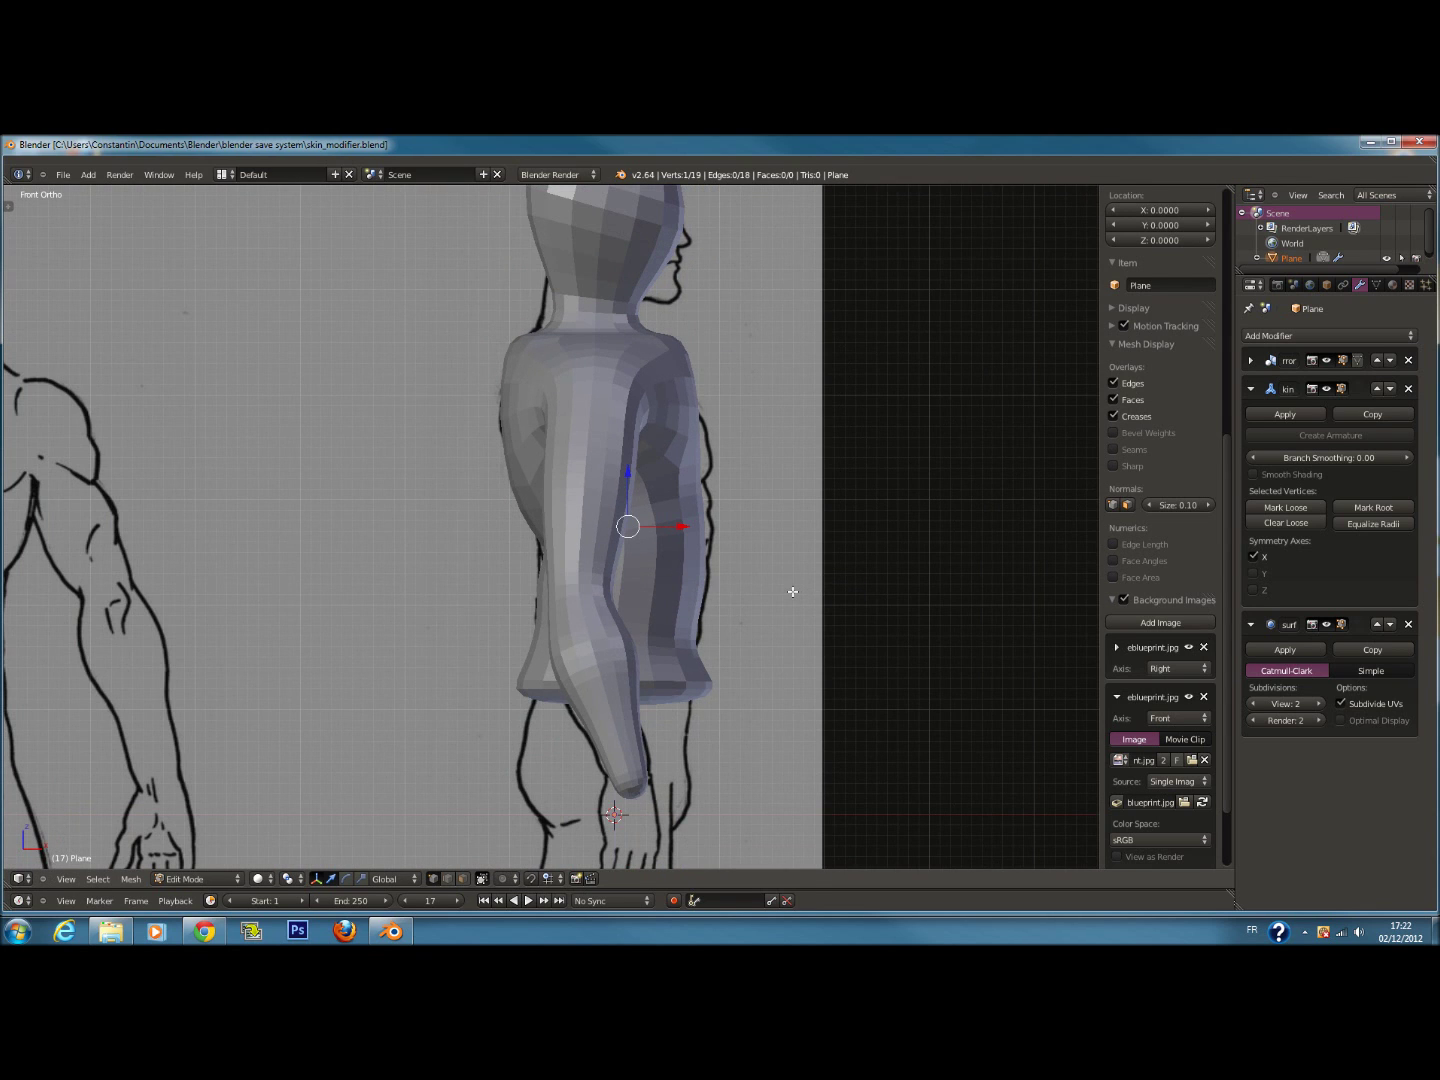
In right view wireframe, select the lowest torso vertex, then leave Edit Mode and save over skin_modifier.blend
{"action": "key", "text": "KP_2"}
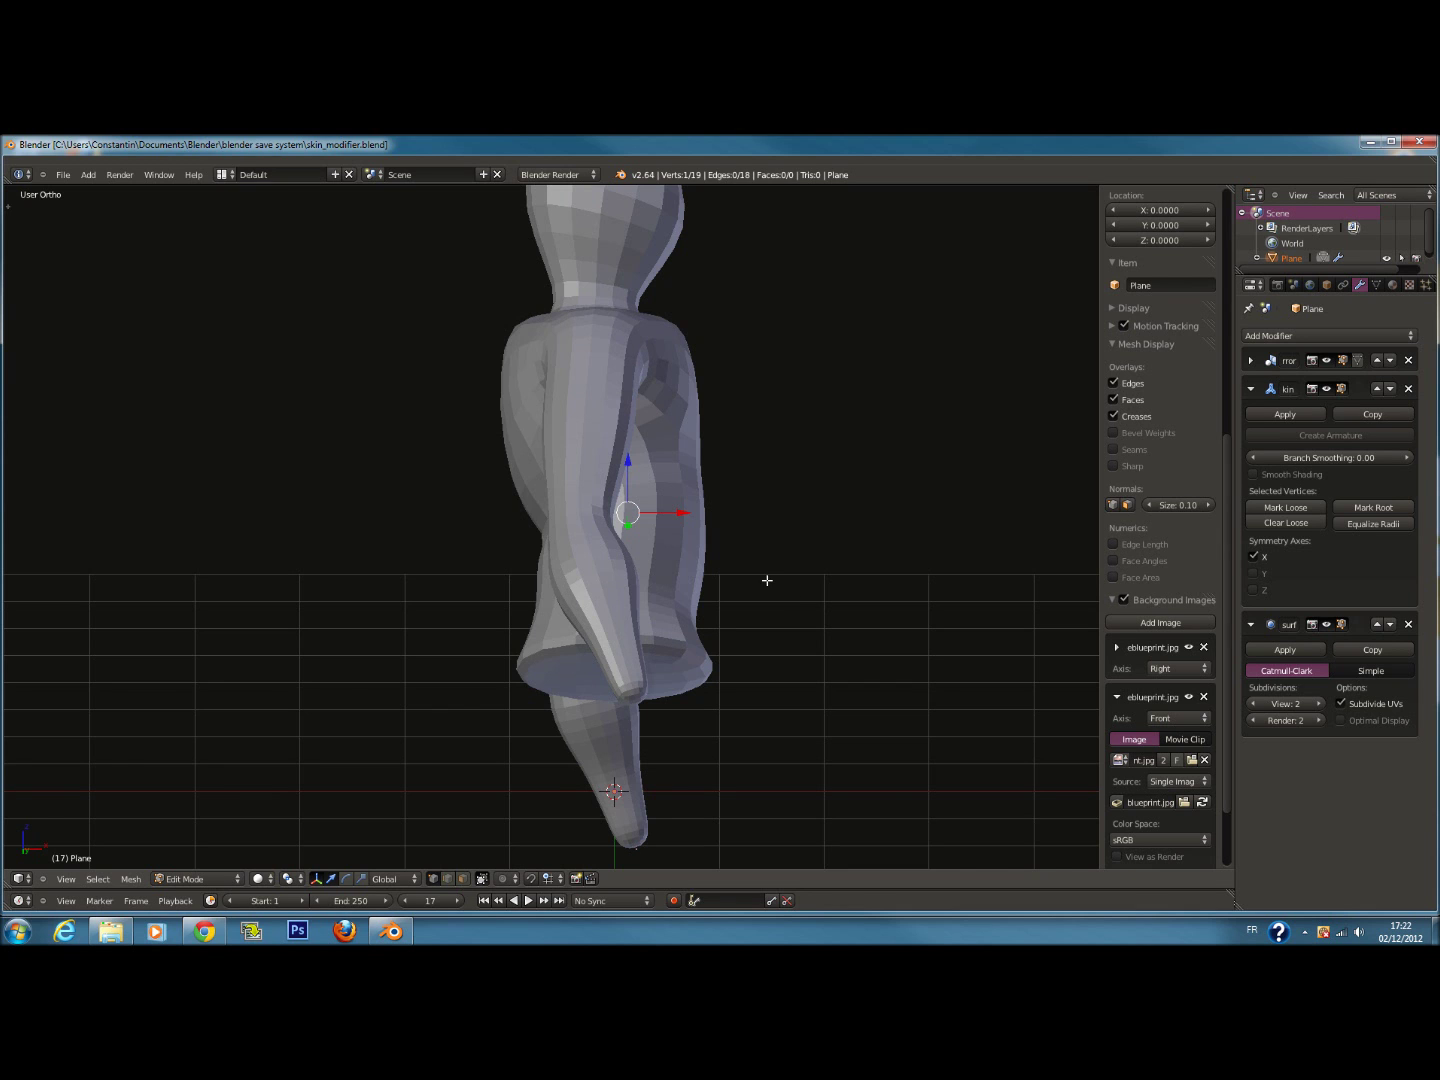
{"action": "key", "text": "KP_3"}
{"action": "key", "text": "z"}
{"action": "middle_click_drag", "start_coordinate": [557, 701], "coordinate": [557, 625], "text": "shift"}
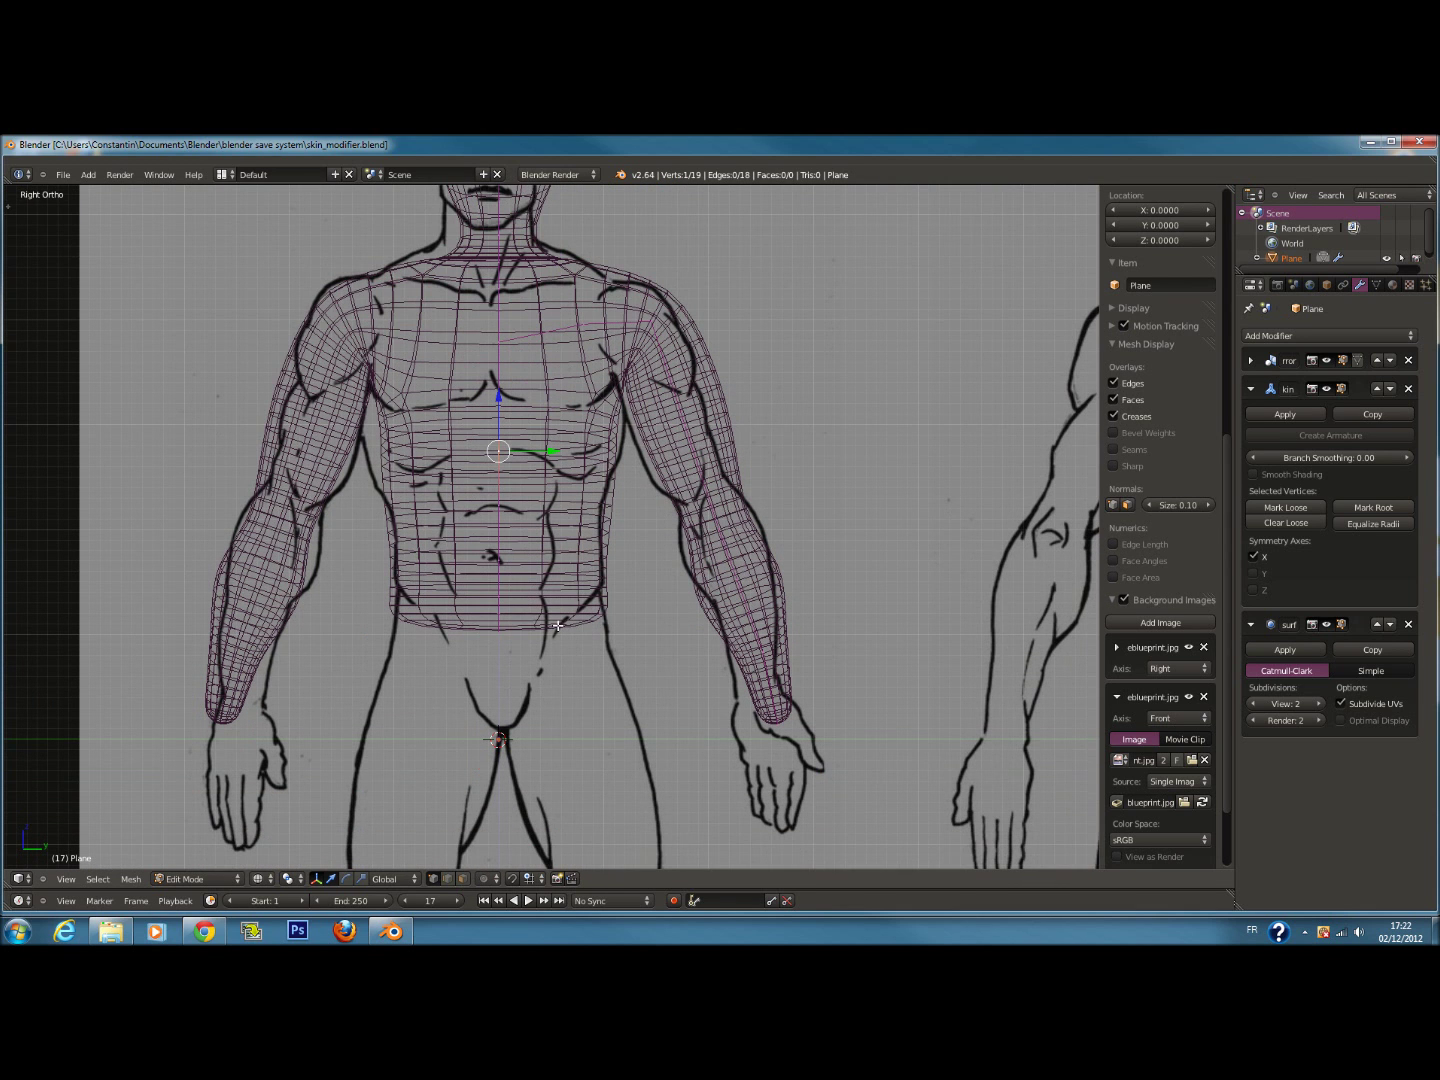
{"action": "right_click", "coordinate": [498, 630]}
{"action": "scroll", "coordinate": [498, 630], "scroll_direction": "down", "scroll_amount": 4, "text": "shift"}
{"action": "scroll", "coordinate": [655, 535], "scroll_direction": "down", "scroll_amount": 3, "text": "ctrl"}
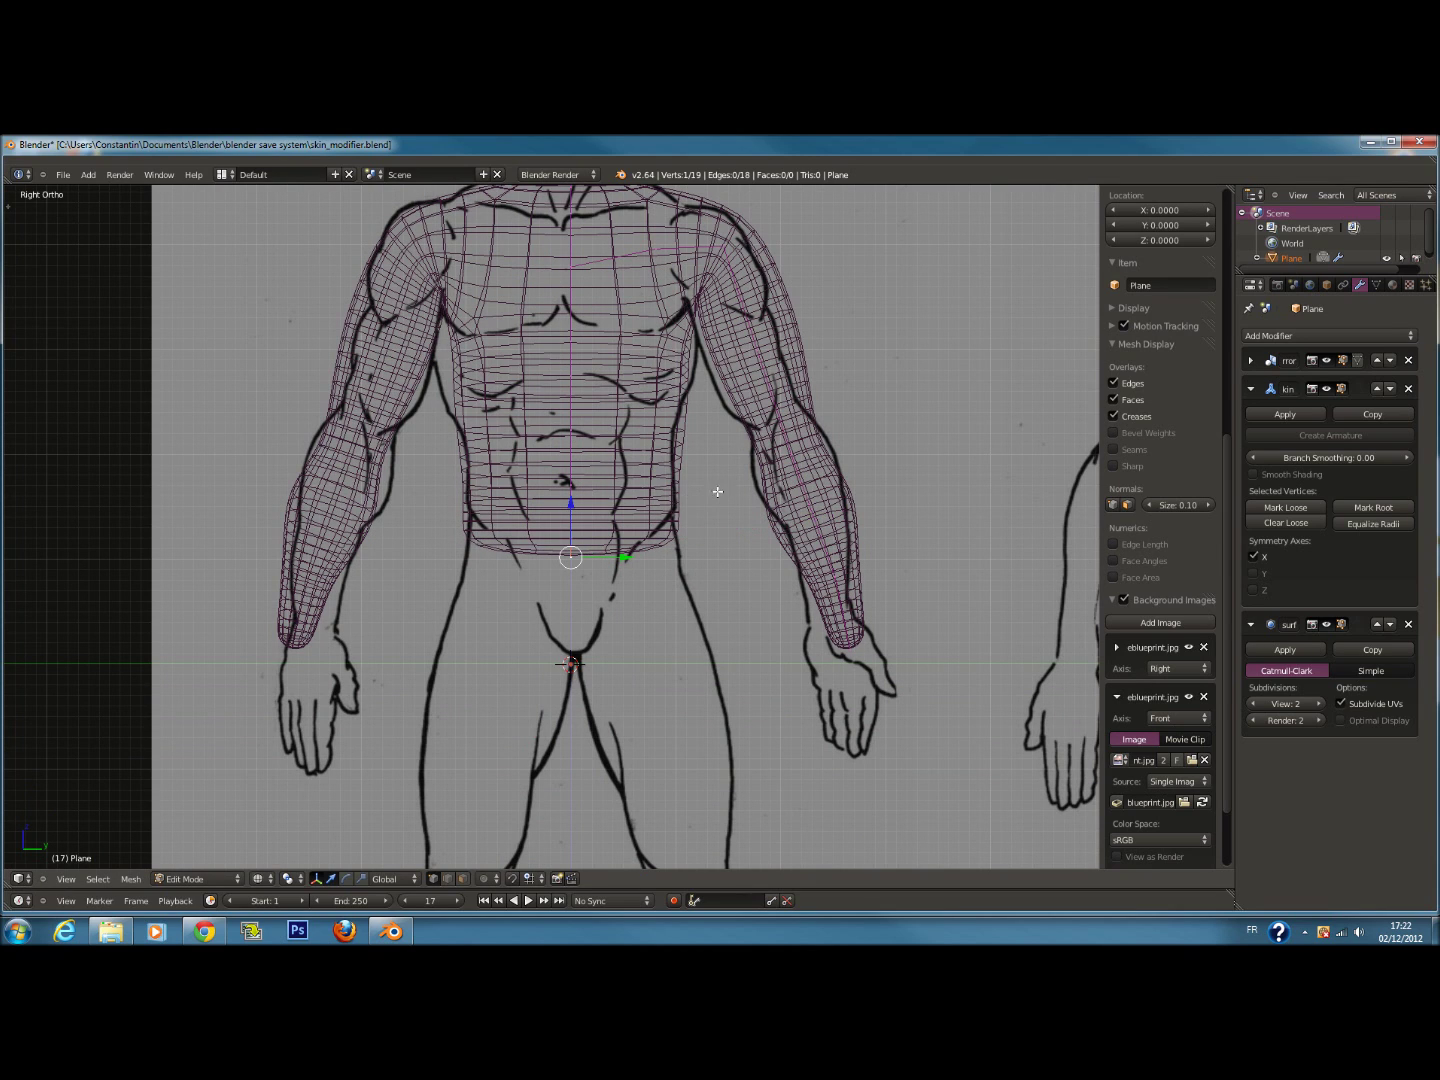
{"action": "key", "text": "ctrl+s"}
{"action": "left_click", "coordinate": [708, 541]}
{"action": "key", "text": "Tab"}
{"action": "key", "text": "ctrl+s"}
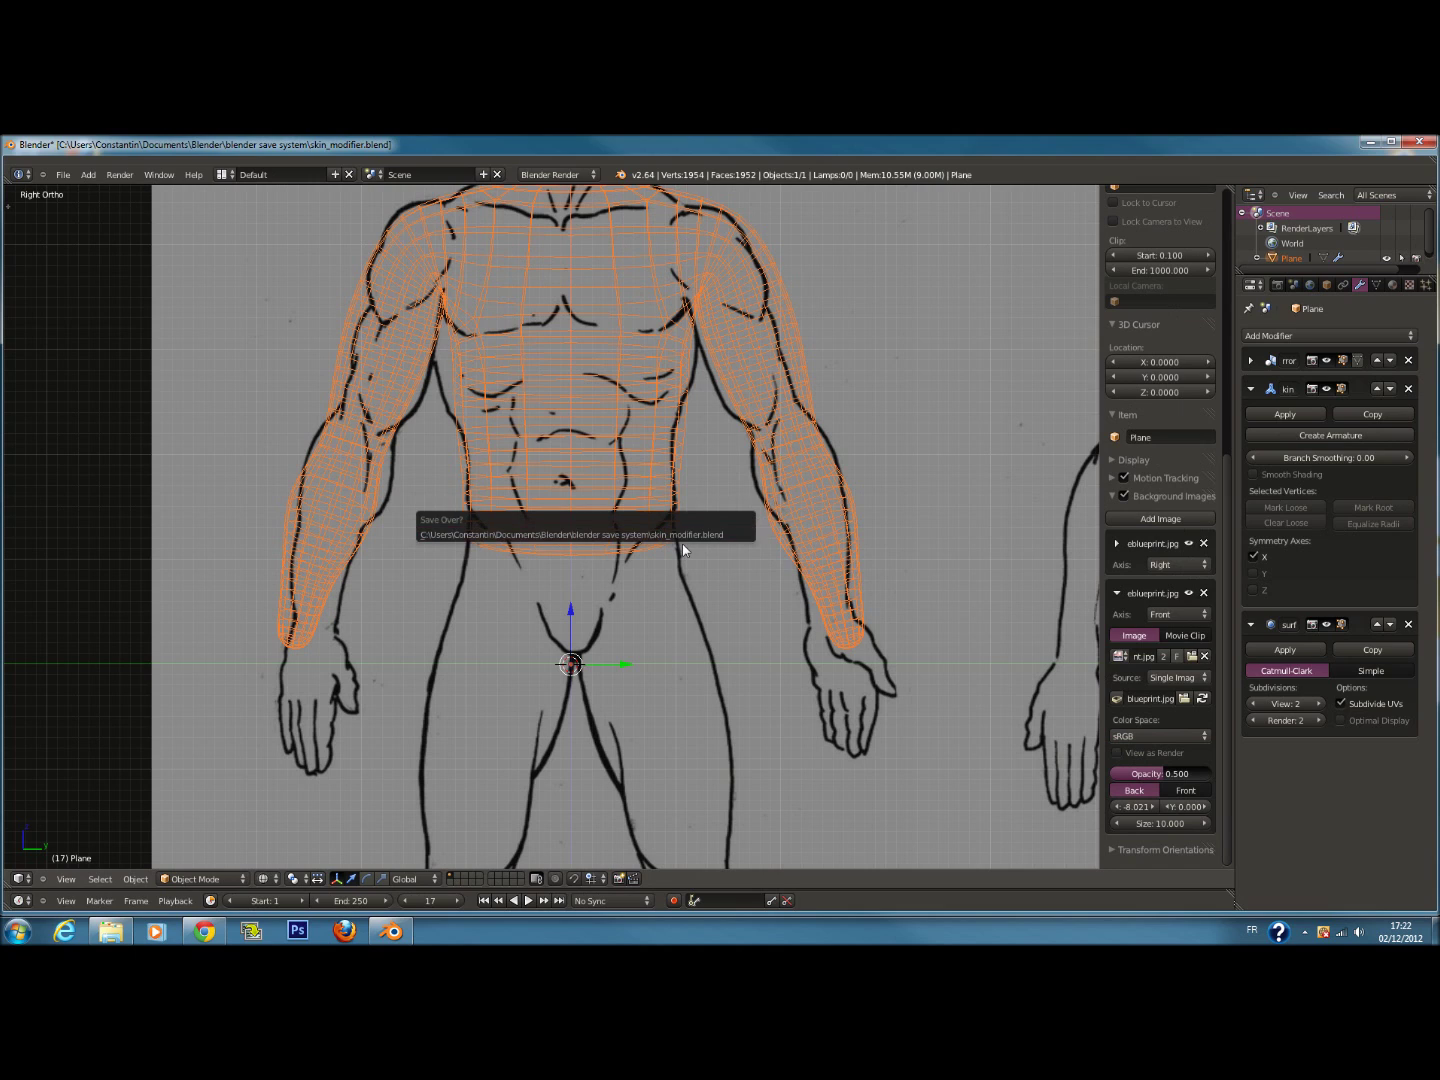
{"action": "left_click", "coordinate": [682, 538]}
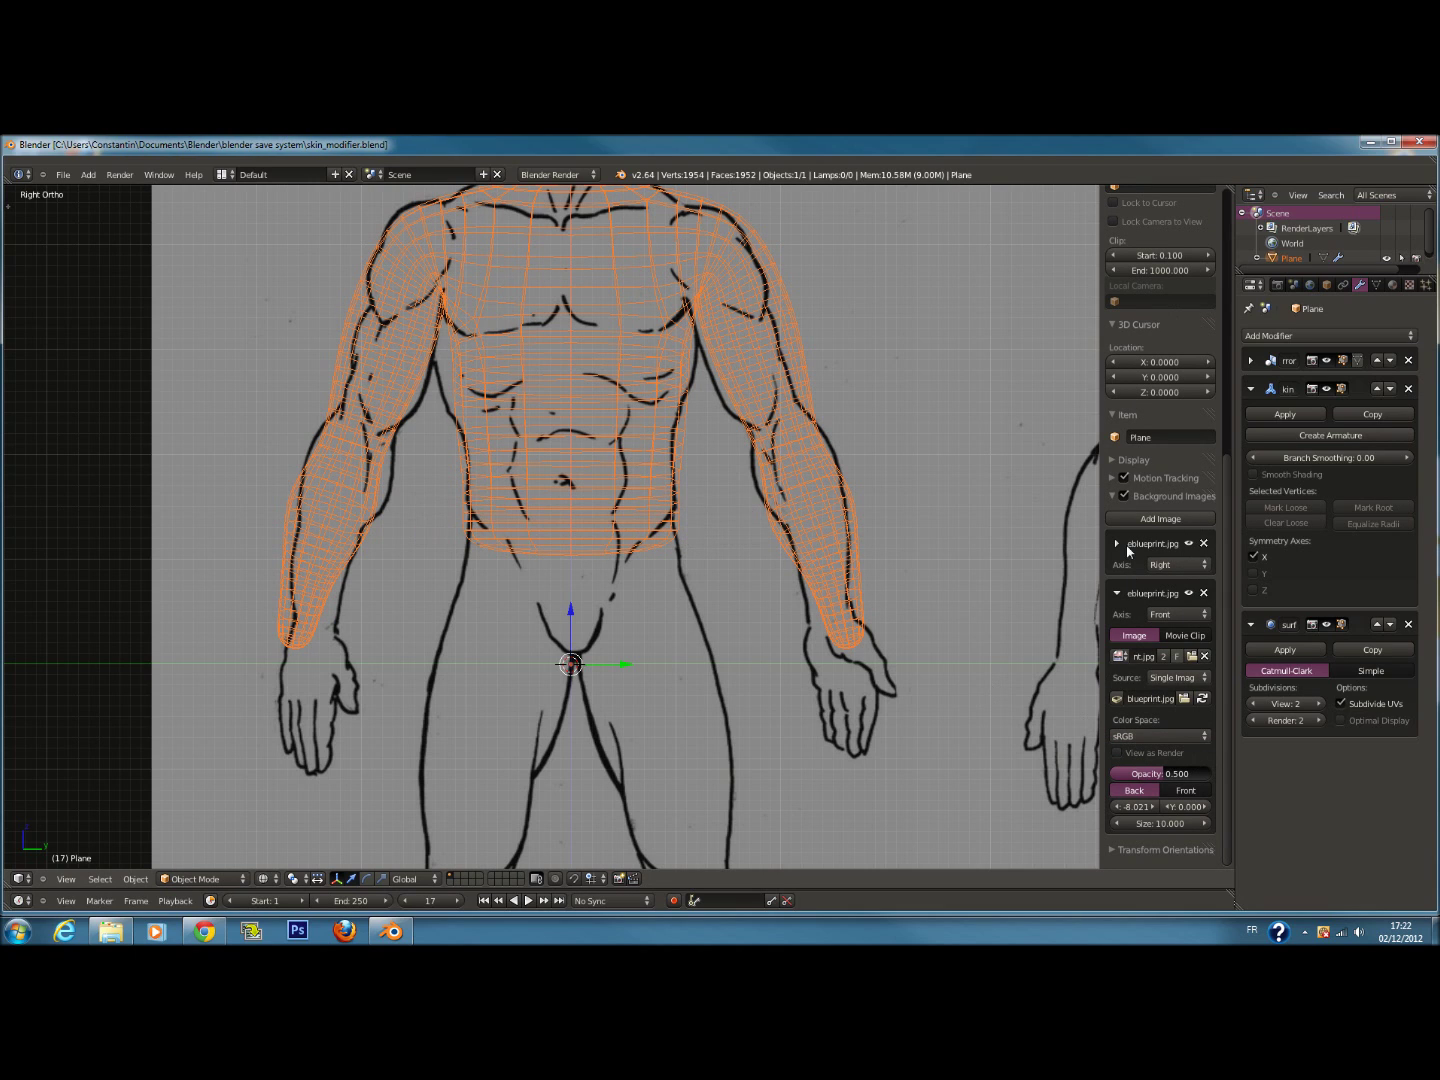
Enable the 3D View: Screencast Keys add-on in the user preferences and start its key display
{"action": "left_click", "coordinate": [1117, 593]}
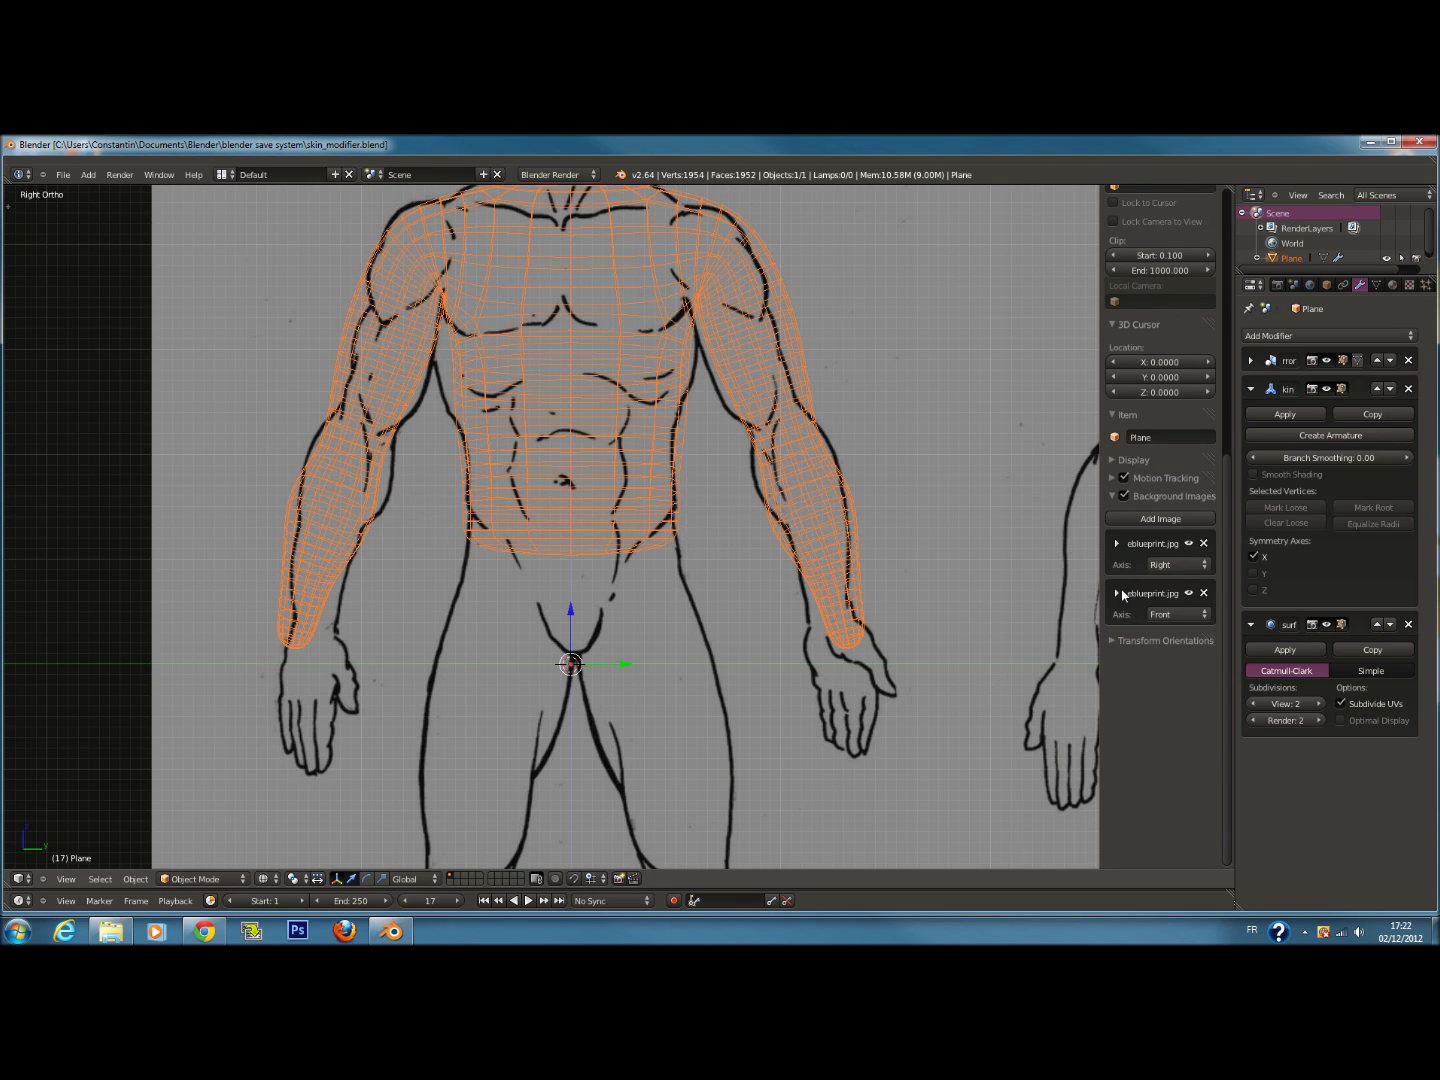
{"action": "left_click", "coordinate": [63, 174]}
{"action": "left_click", "coordinate": [100, 319]}
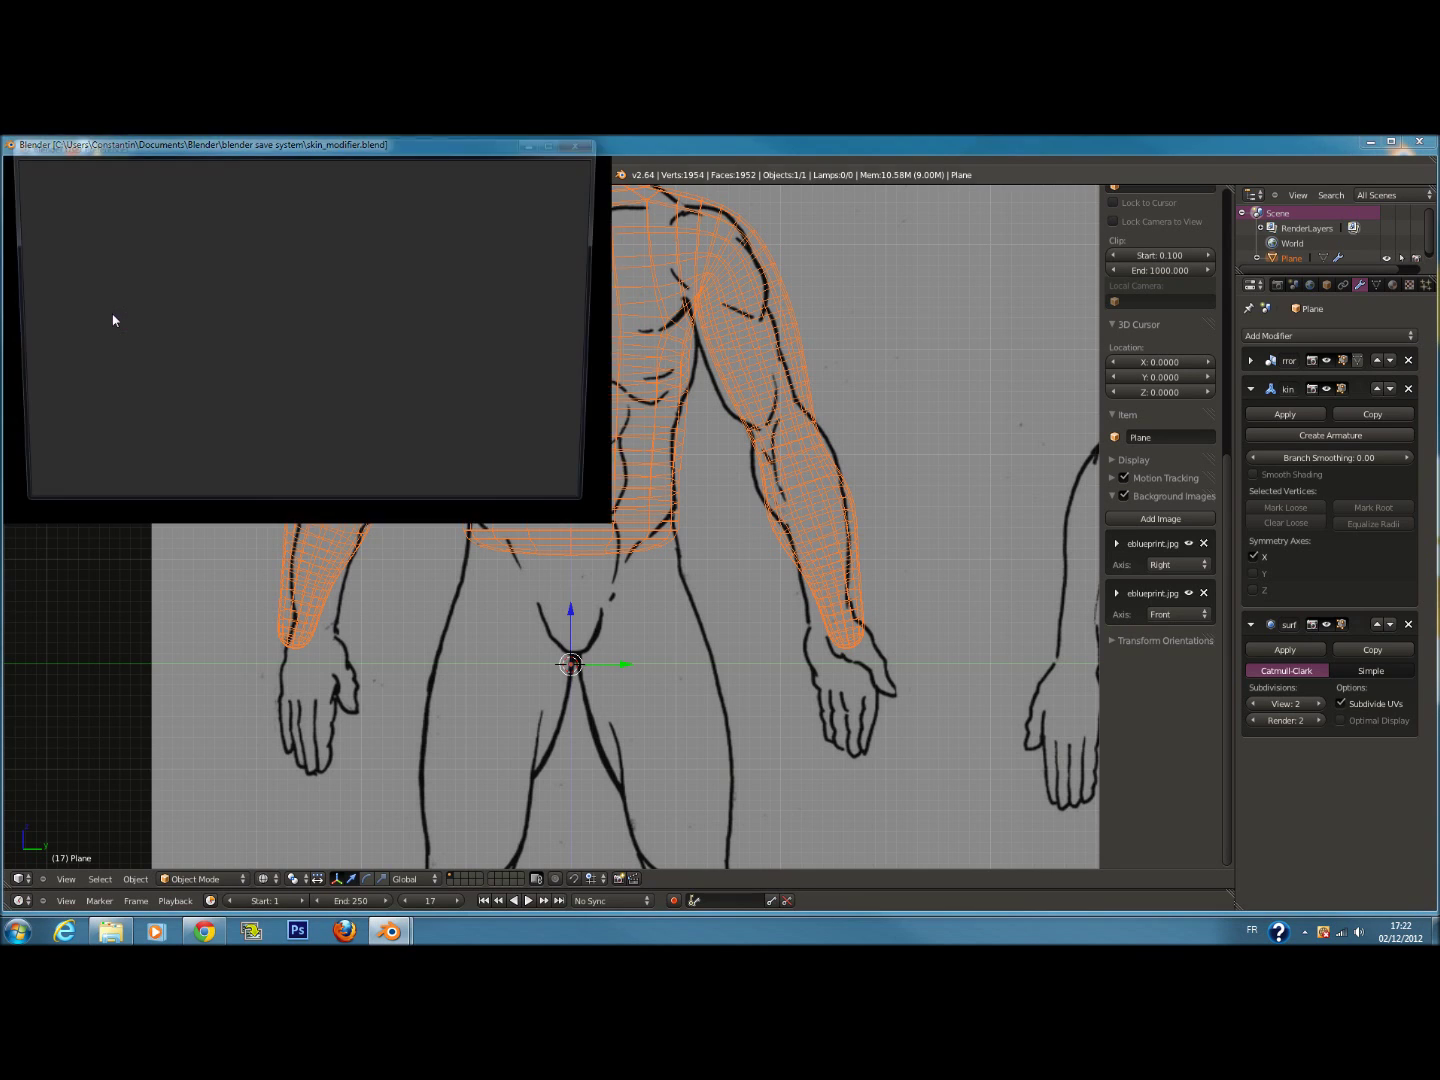
{"action": "left_click", "coordinate": [298, 169]}
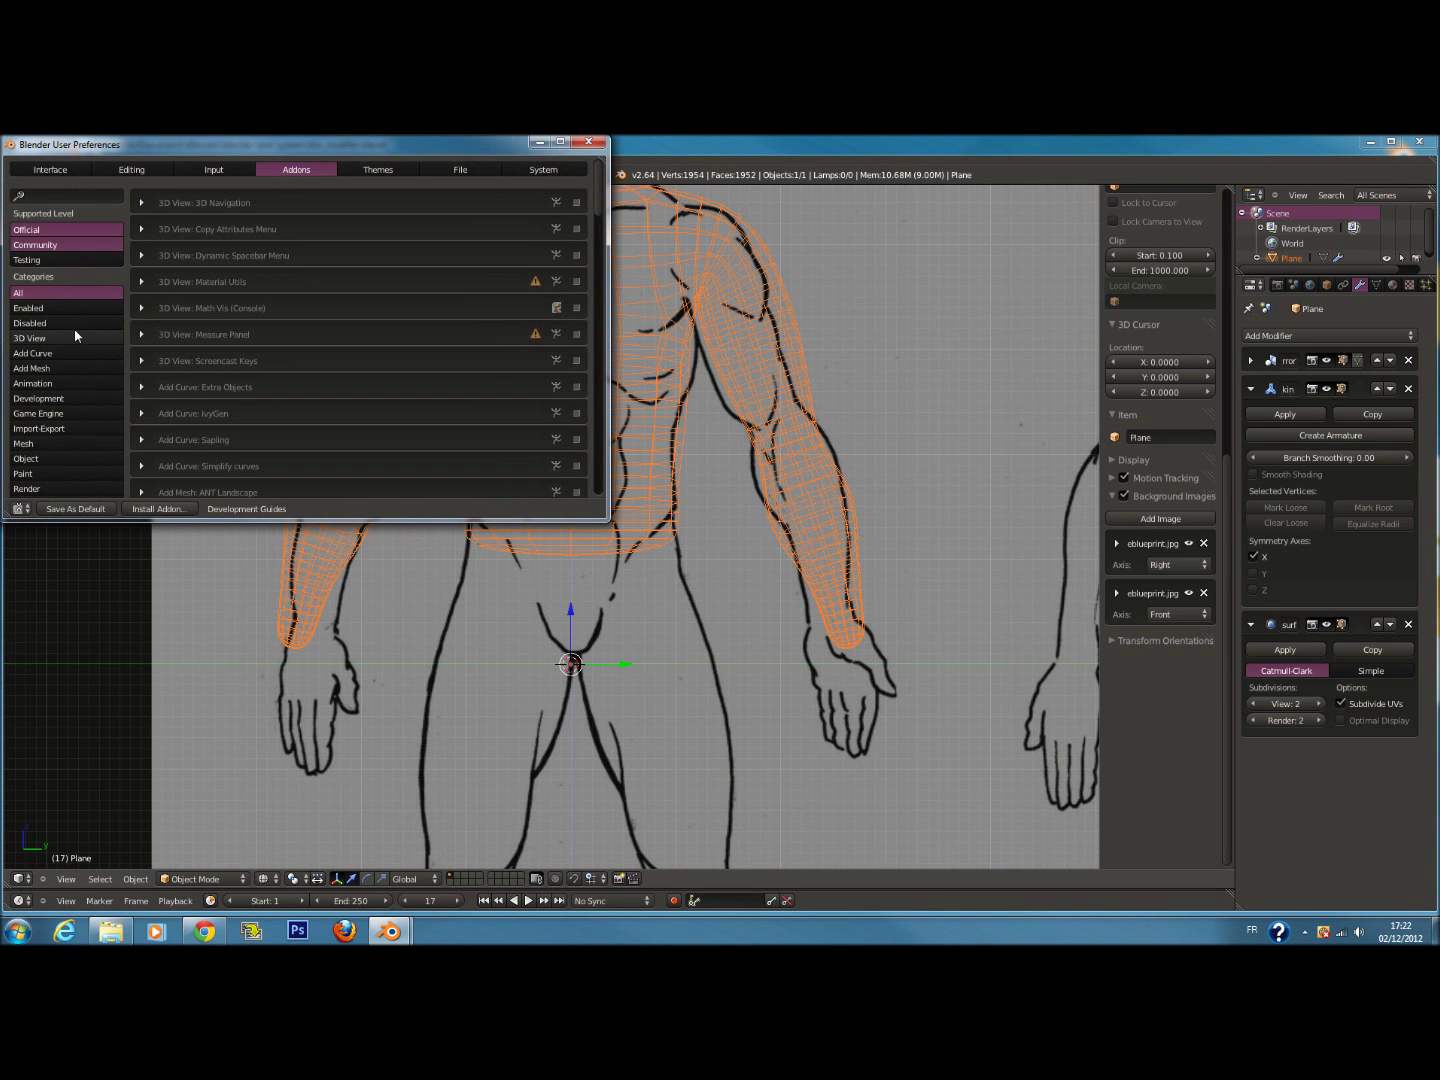
{"action": "left_click", "coordinate": [103, 324]}
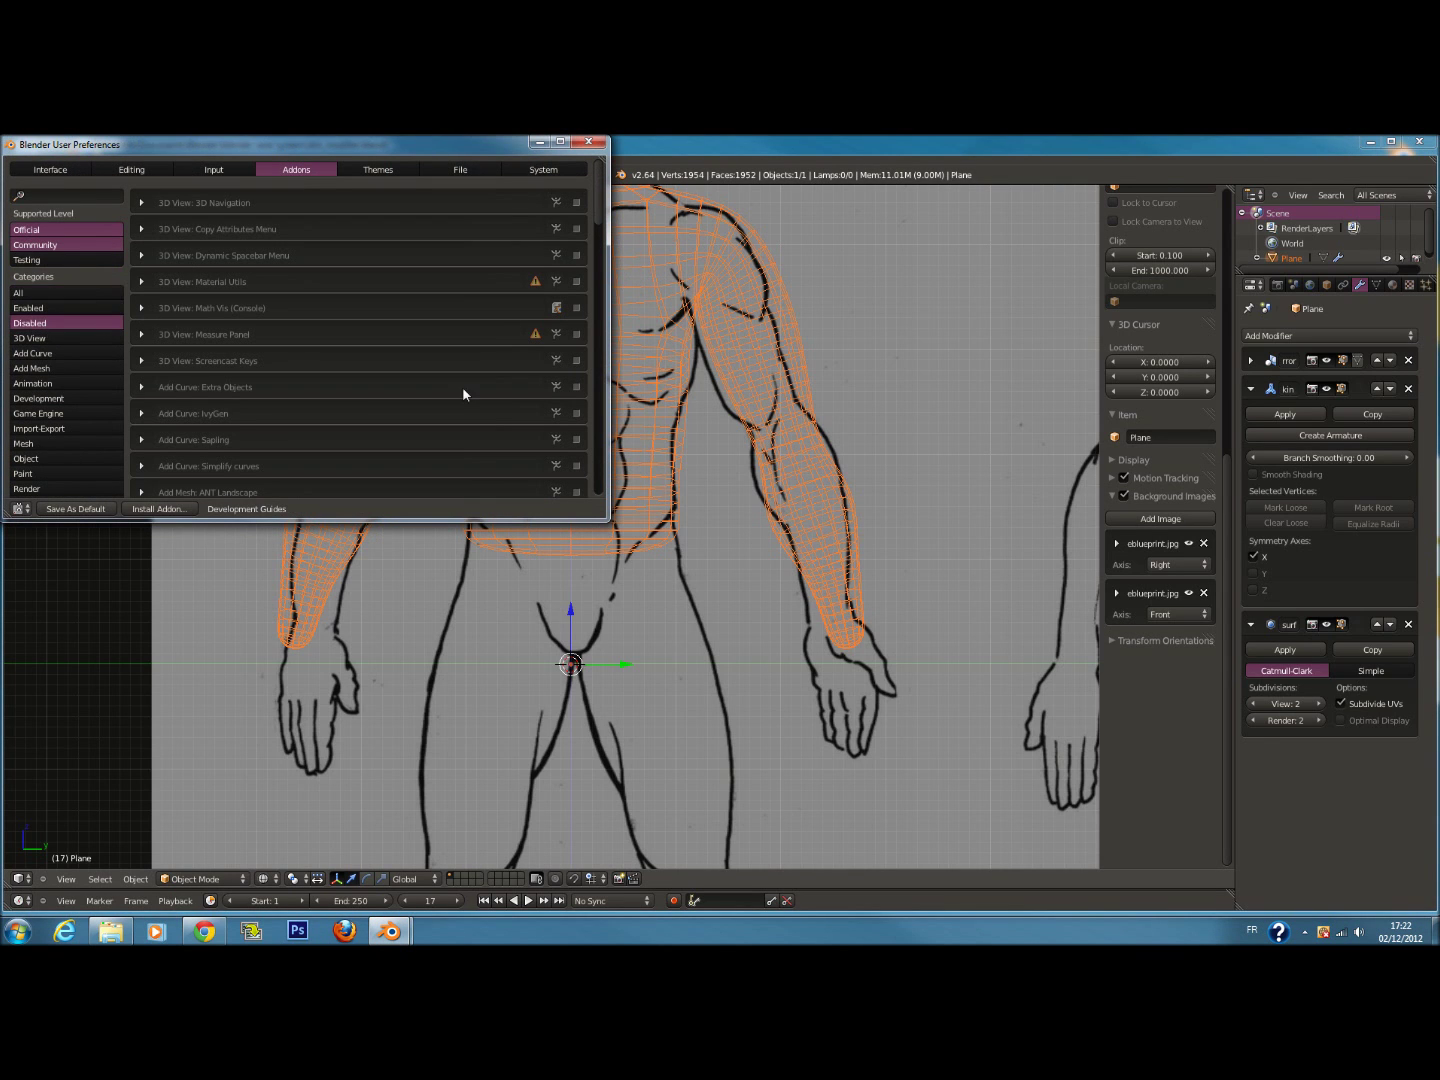
{"action": "left_click", "coordinate": [576, 360]}
{"action": "left_click", "coordinate": [588, 142]}
{"action": "left_click", "coordinate": [1139, 683]}
{"action": "key", "text": "ctrl+s"}
In Edit Mode, move the lowest torso vertex down along Z to just below the blueprint's crotch
{"action": "key", "text": "KP_1"}
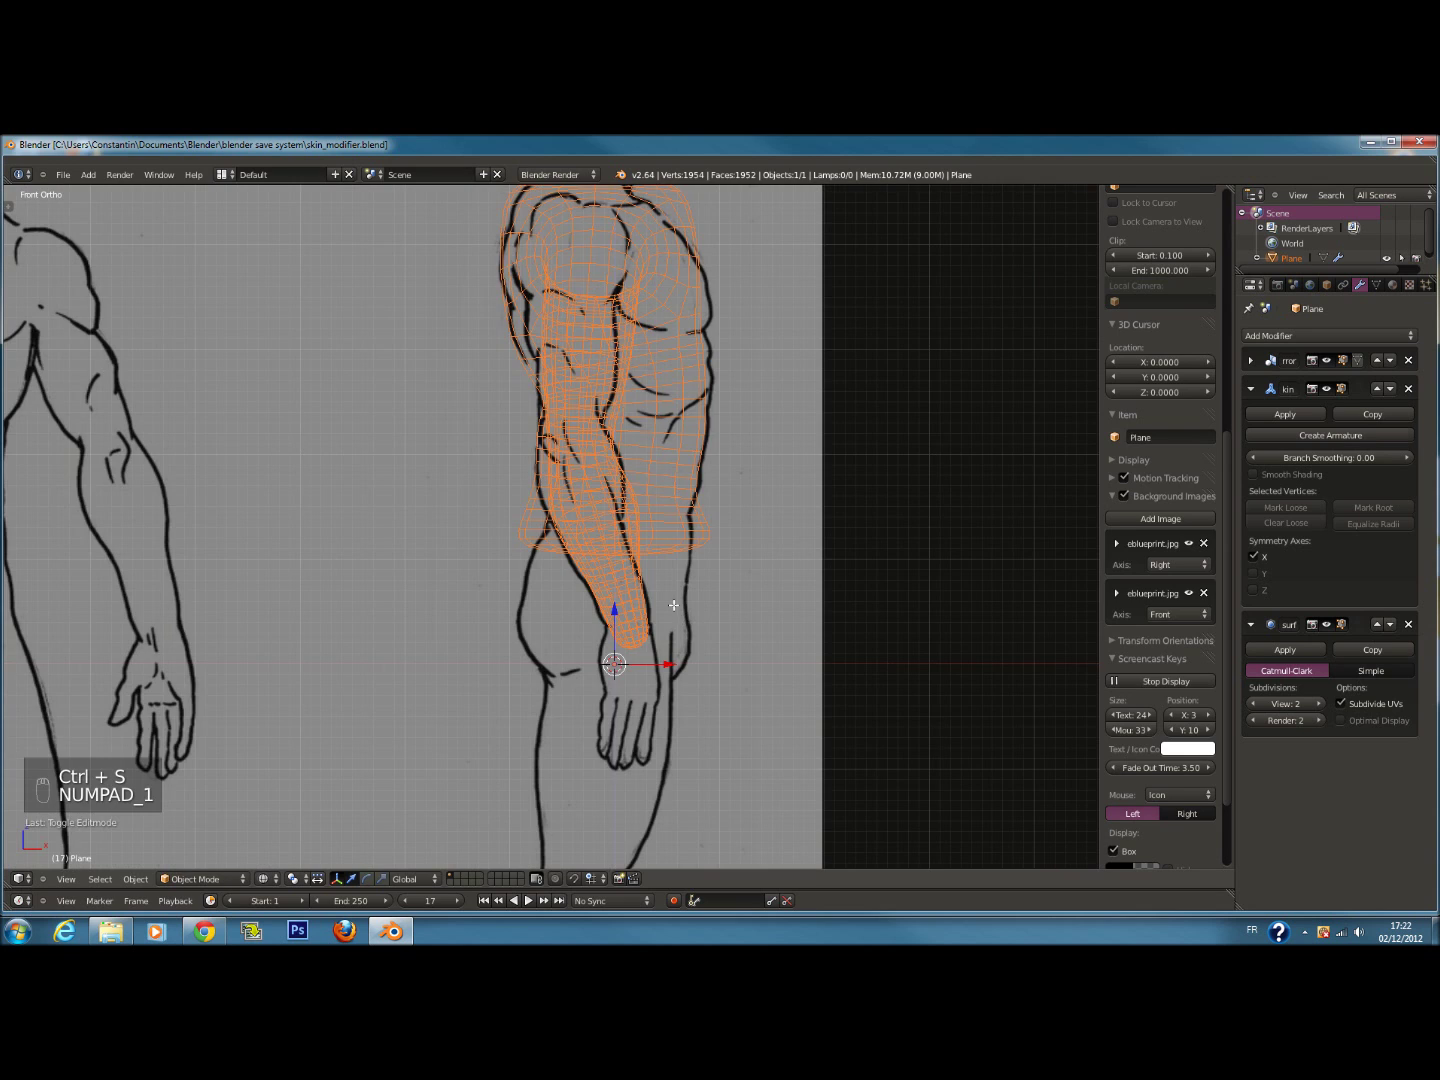
{"action": "key", "text": "Tab"}
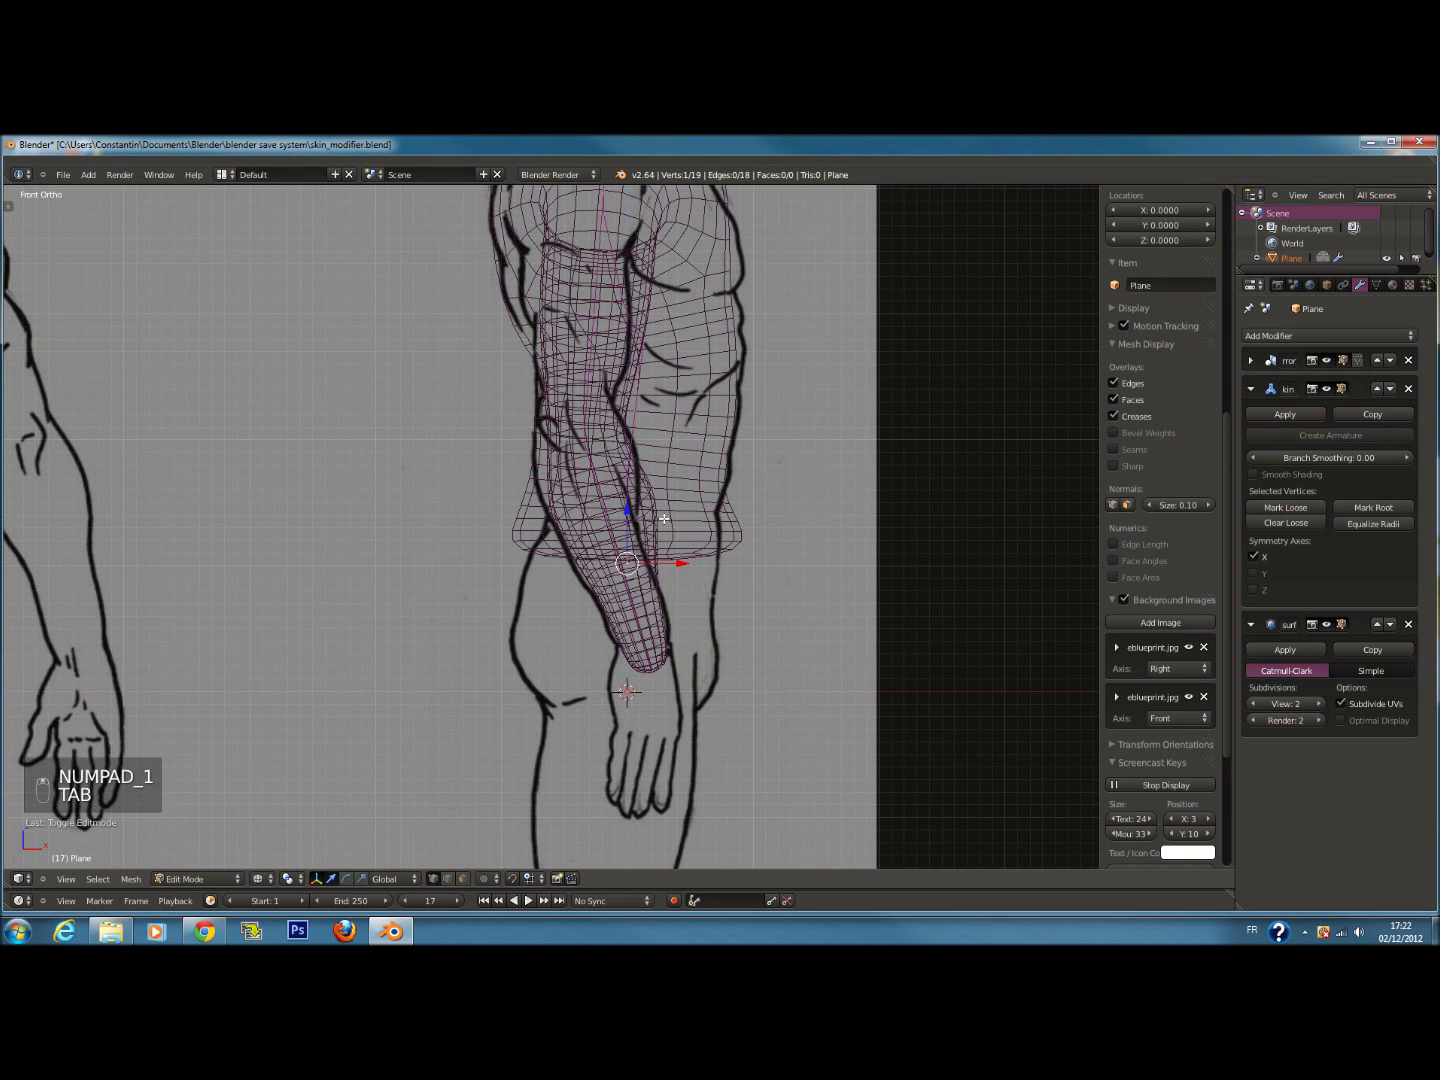
{"action": "left_click_drag", "start_coordinate": [628, 514], "coordinate": [651, 662]}
{"action": "key", "text": "KP_3"}
{"action": "key", "text": "KP_3"}
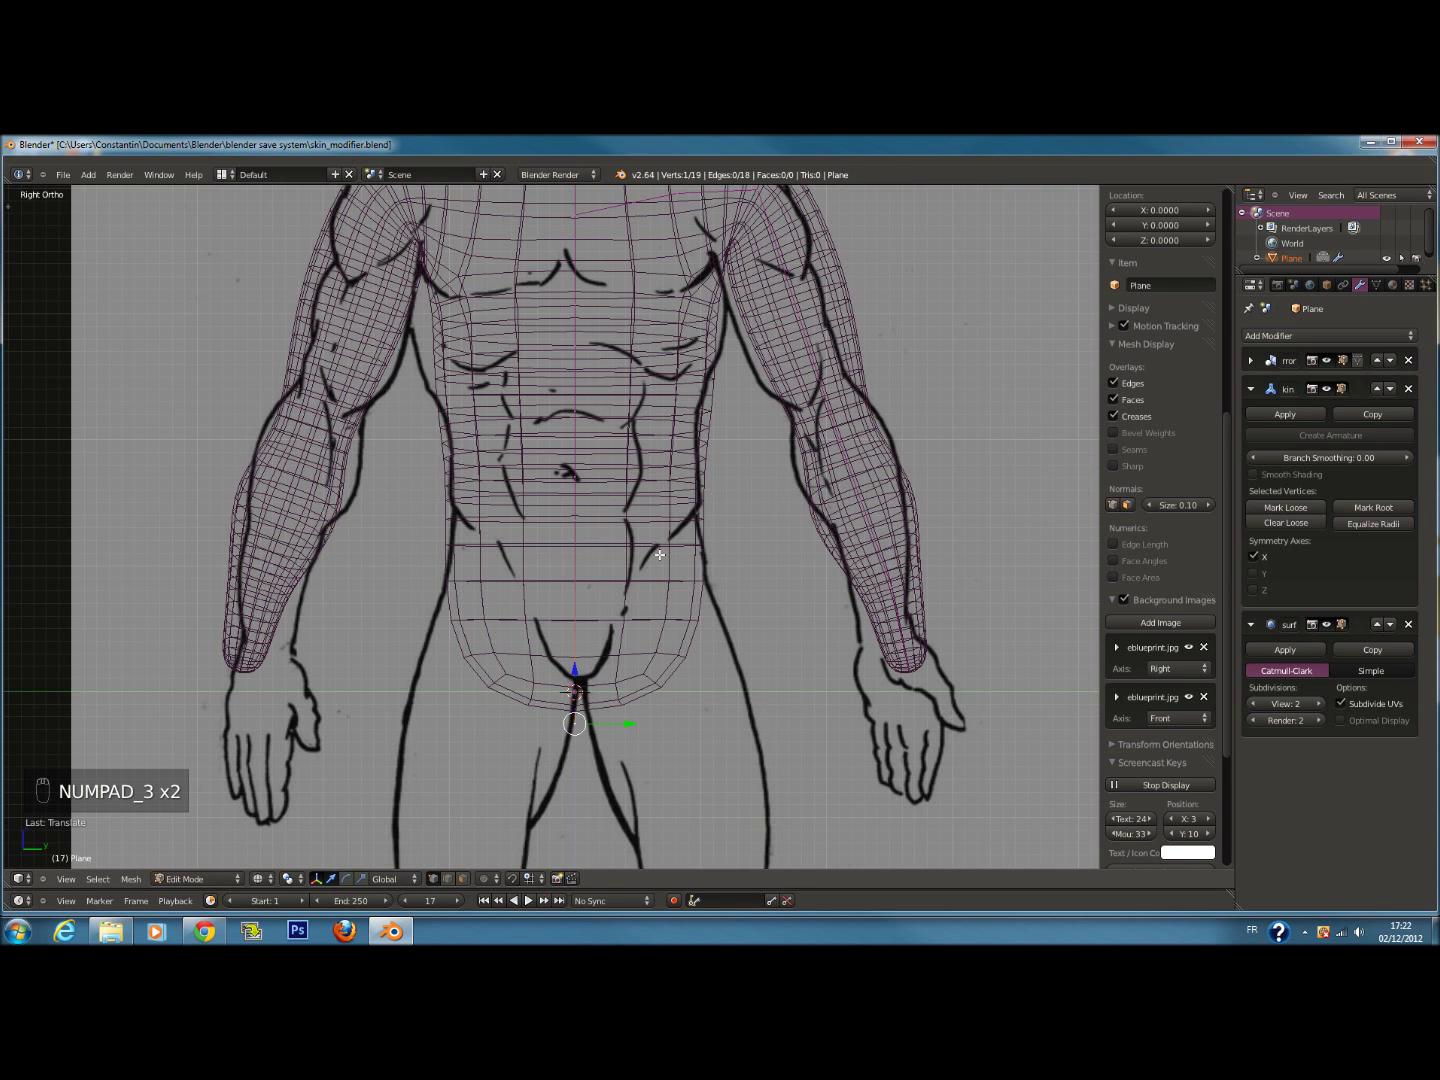
Select the two lowest torso vertices, subdivide the edge between them and switch to front view
{"action": "left_click", "coordinate": [574, 520]}
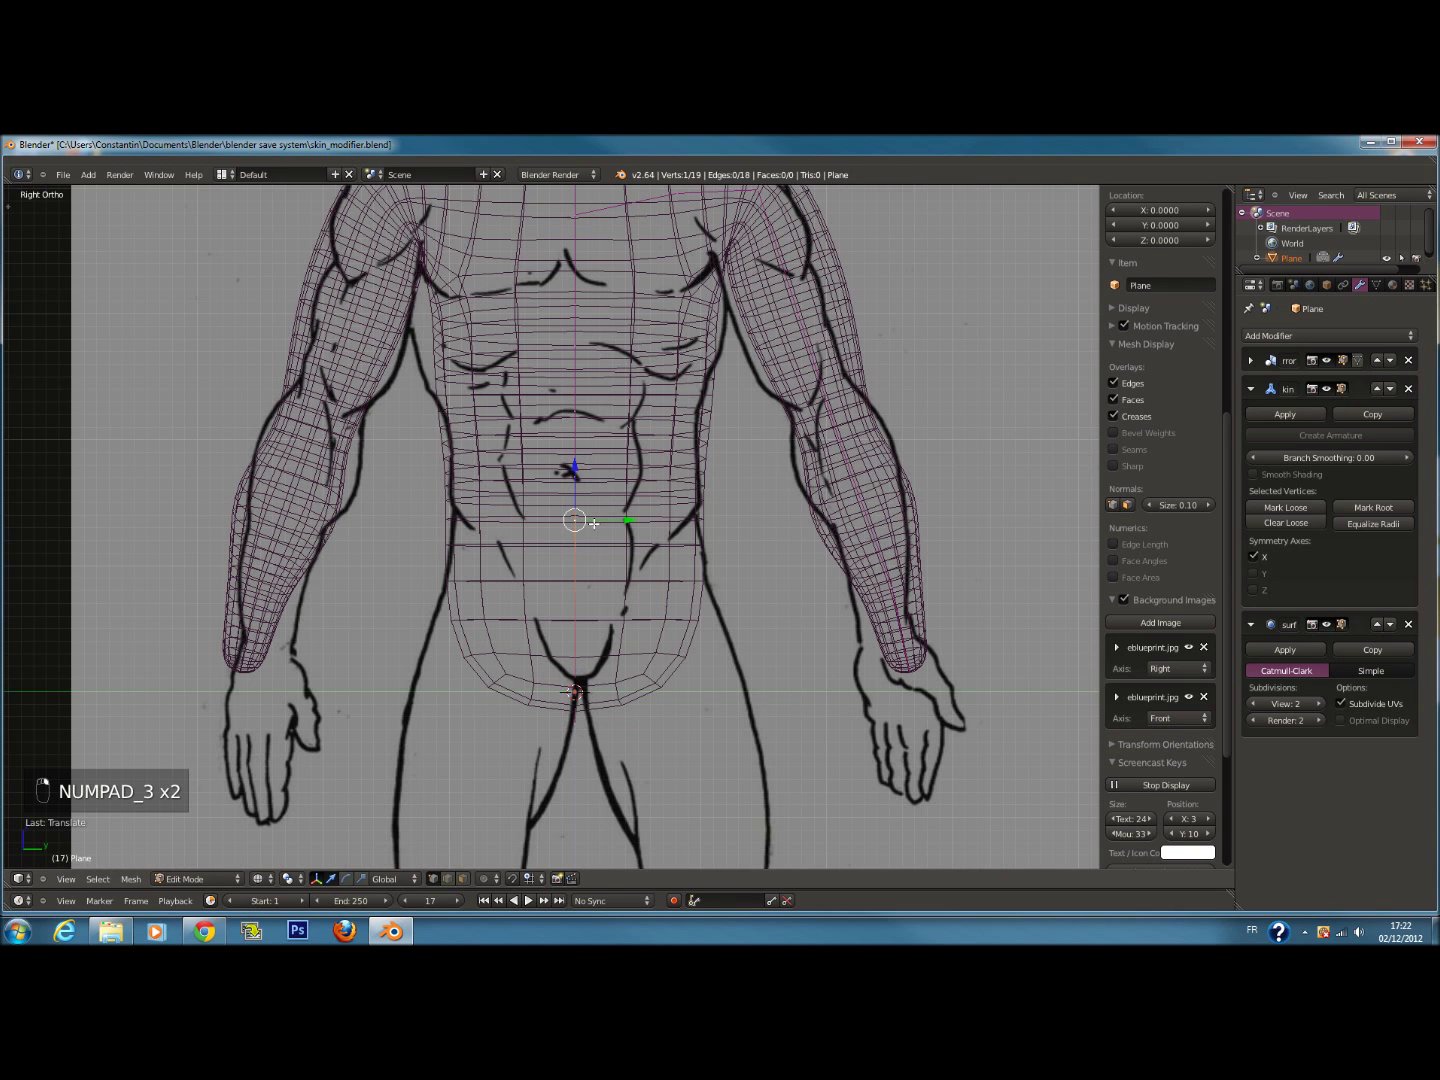
{"action": "right_click", "coordinate": [574, 692], "text": "shift"}
{"action": "key", "text": "w"}
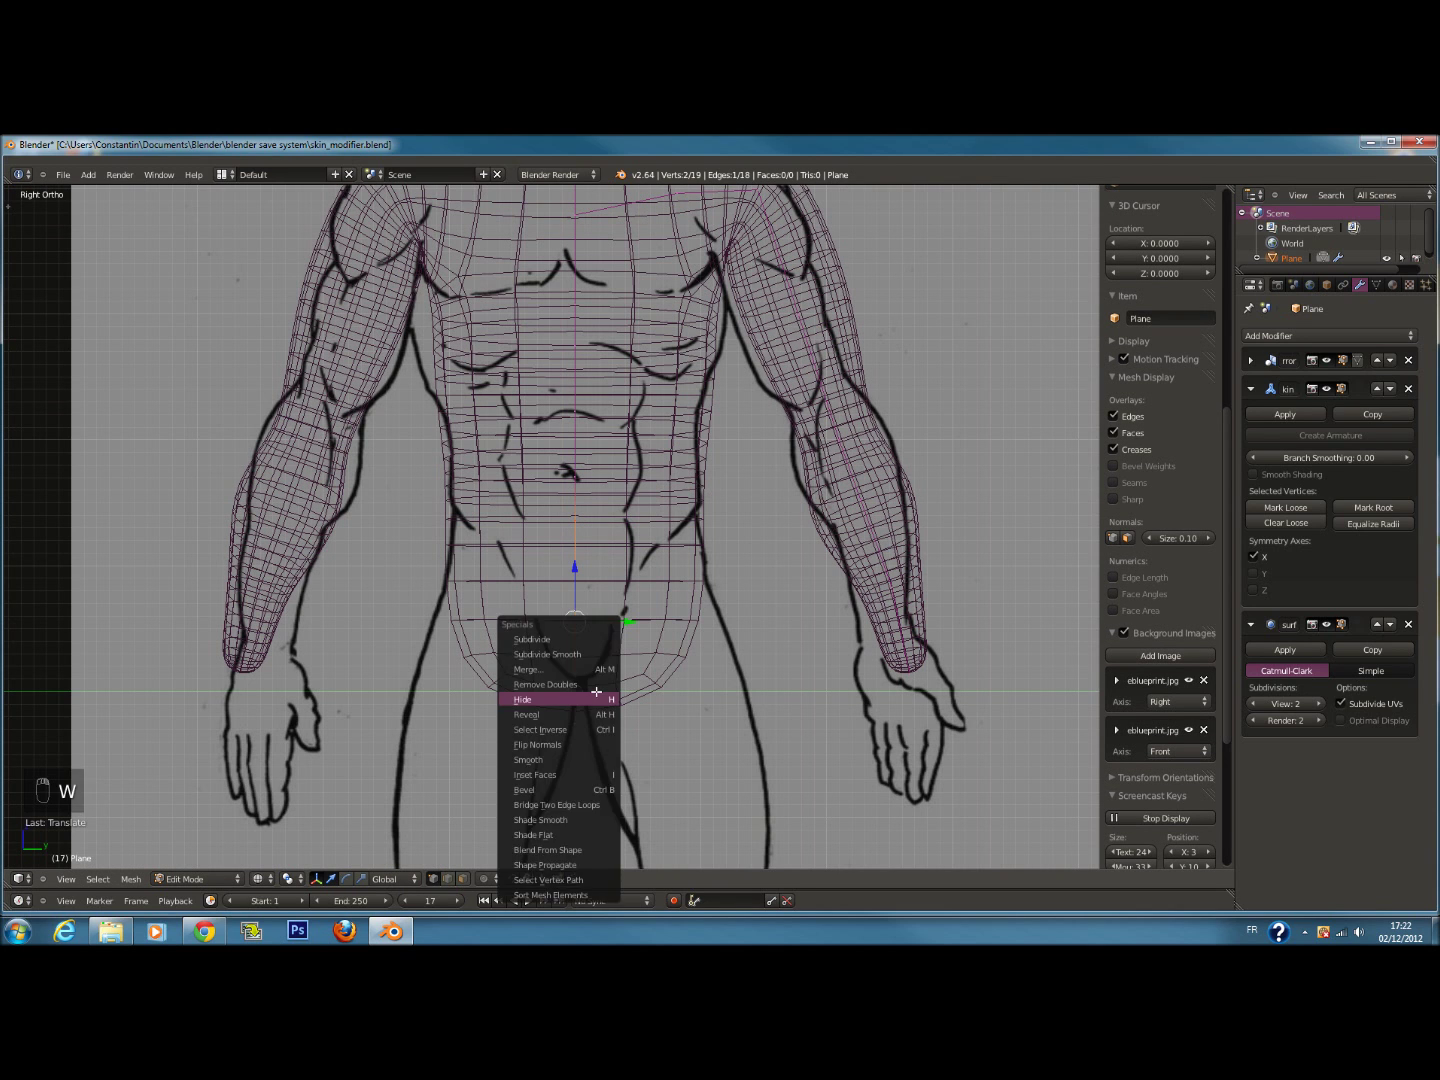
{"action": "left_click", "coordinate": [587, 638]}
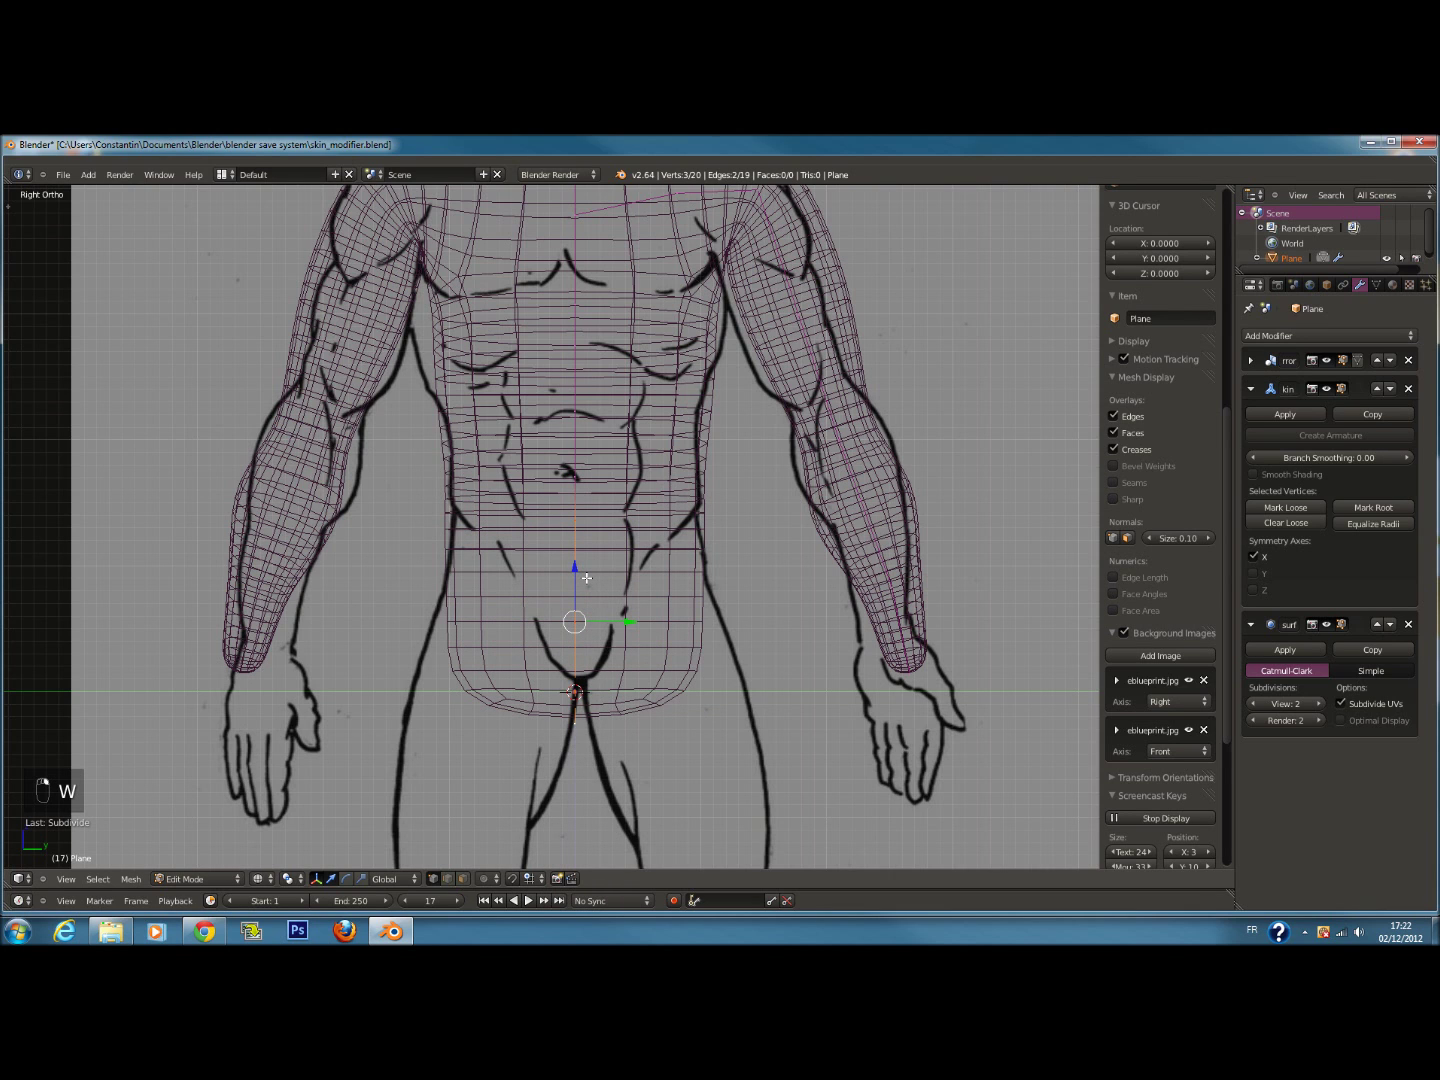
{"action": "key", "text": "KP_1"}
{"action": "key", "text": "z"}
{"action": "key", "text": "z"}
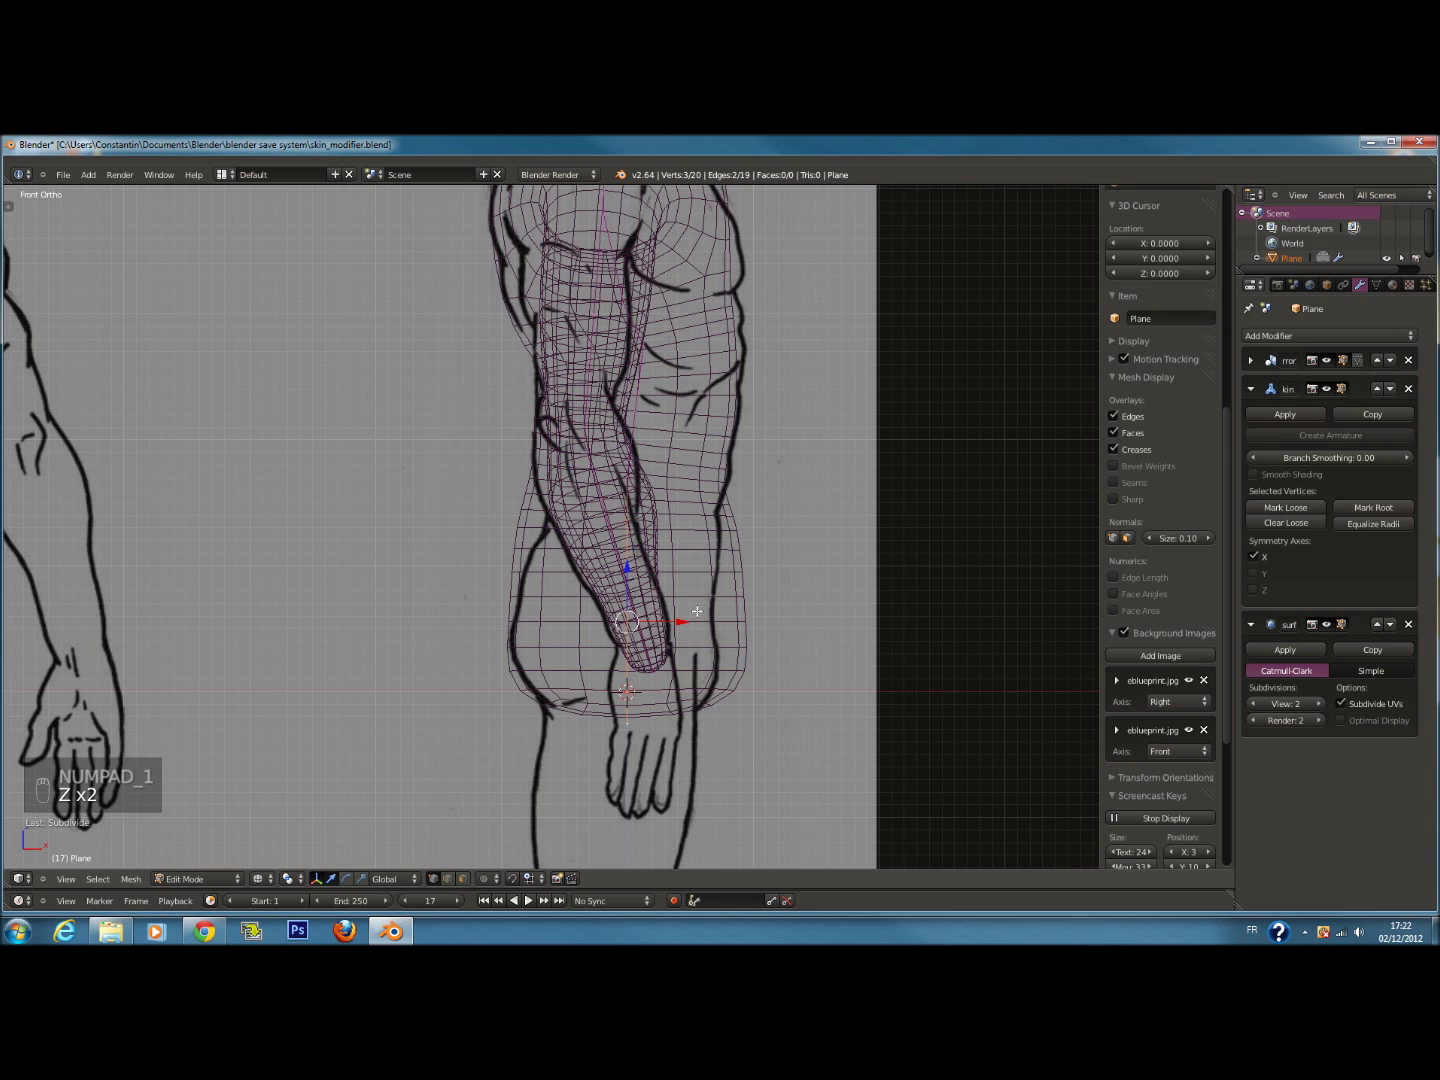
{"action": "key", "text": "g"}
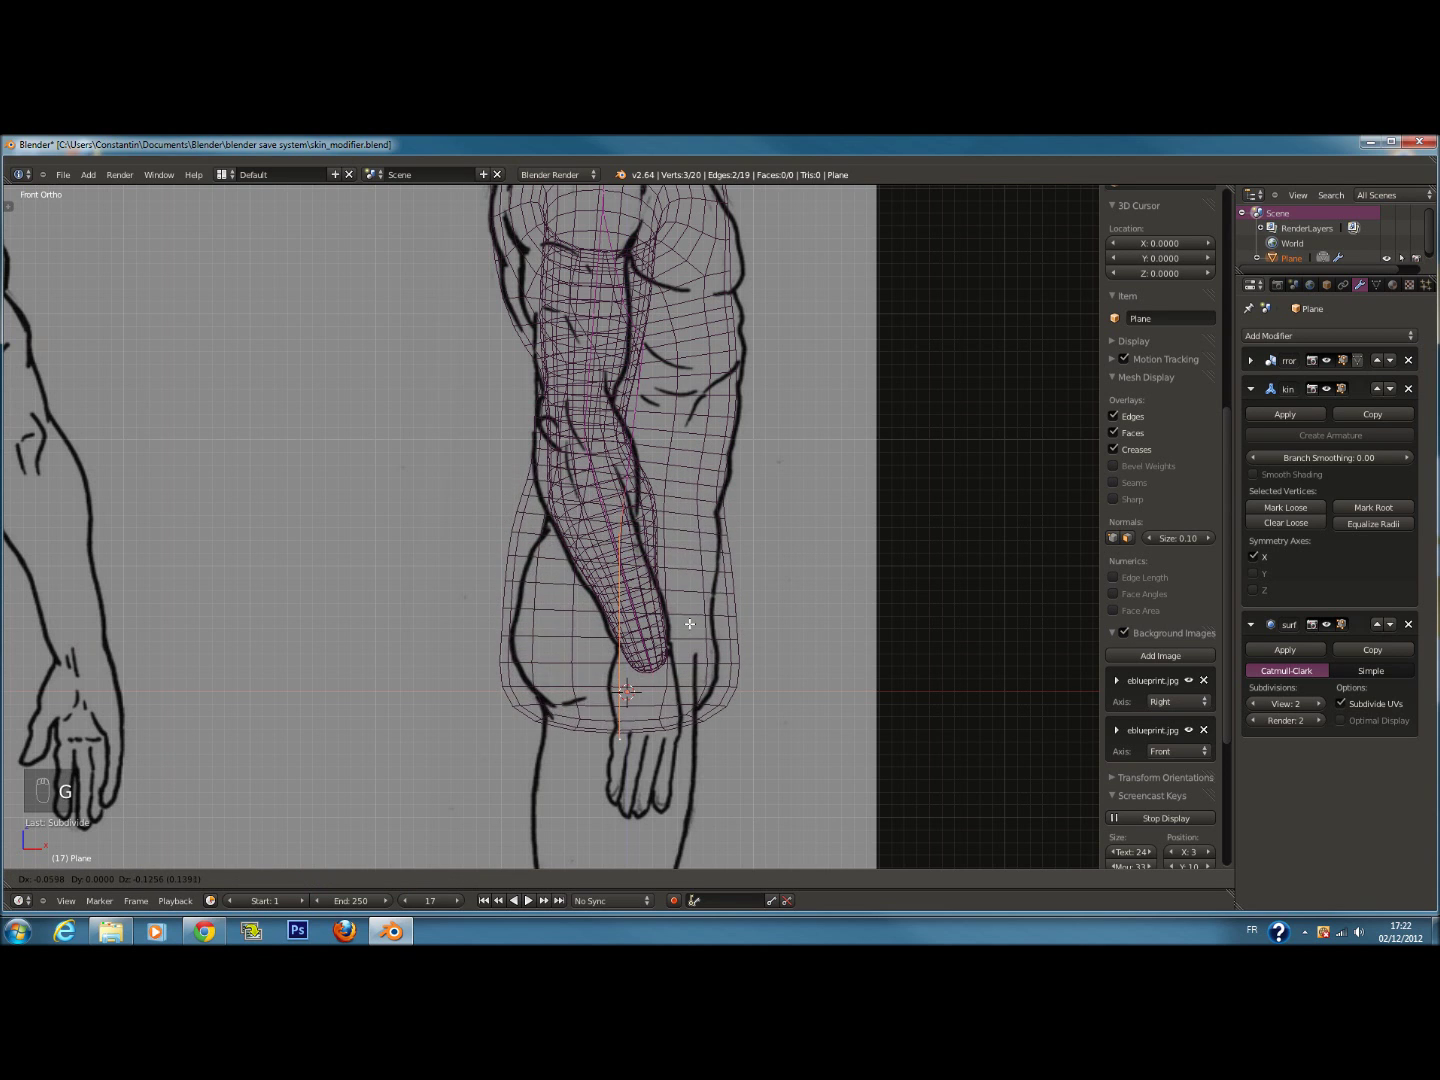
{"action": "left_click", "coordinate": [690, 608]}
{"action": "key", "text": "ctrl+z"}
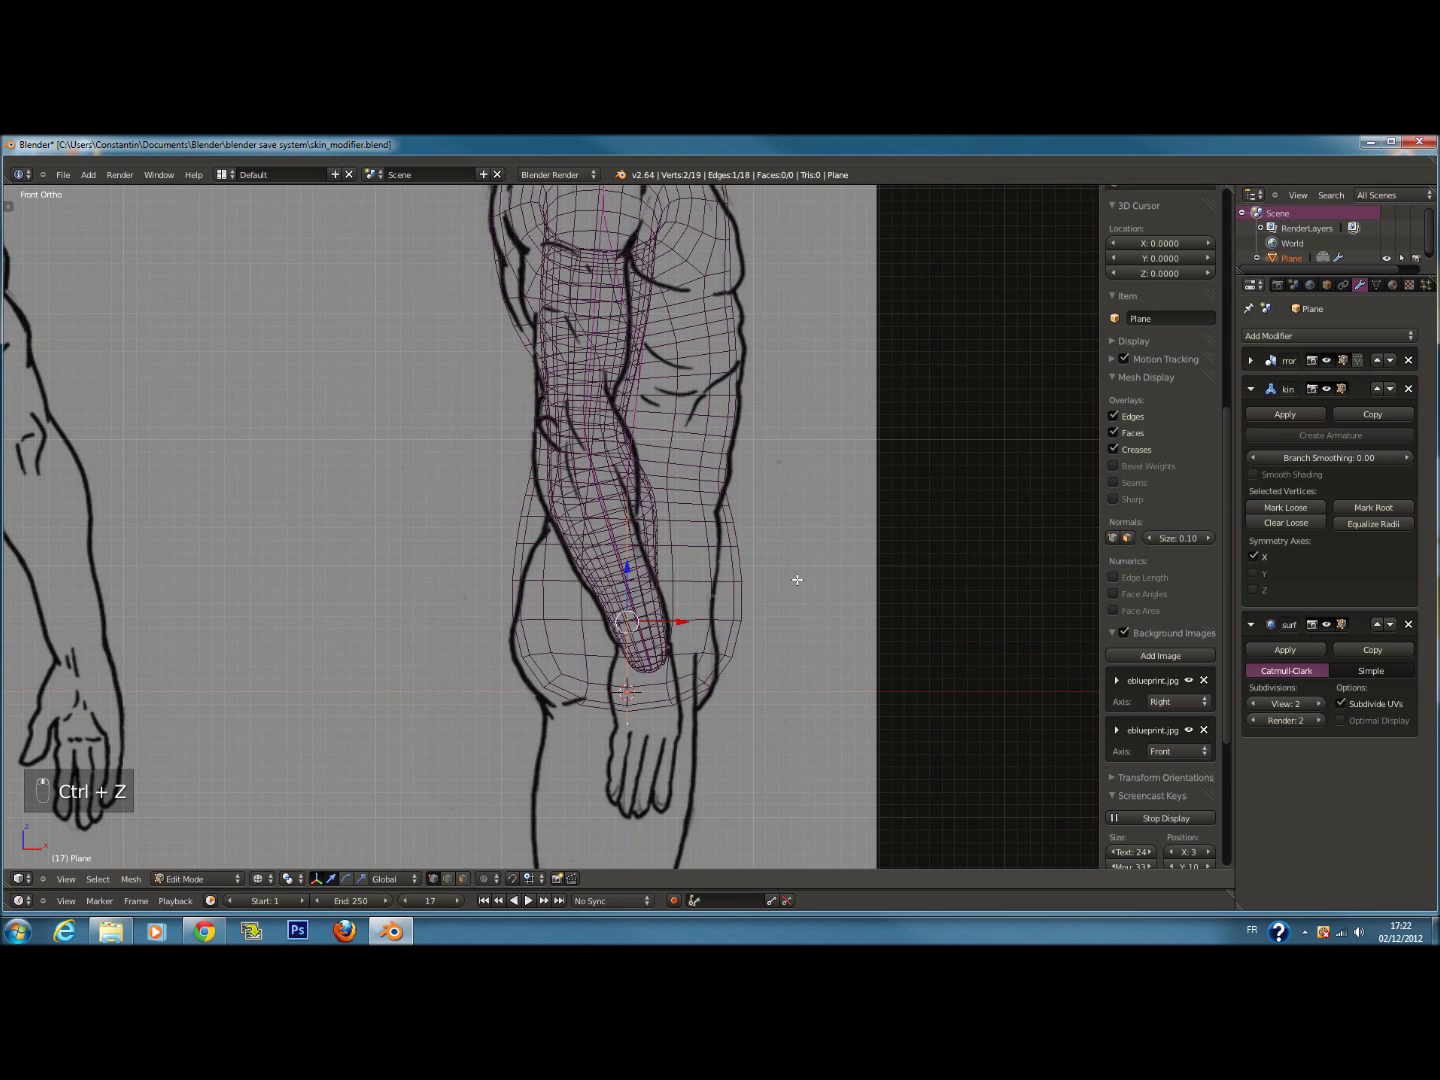
{"action": "key", "text": "ctrl+shift+z"}
Shrink the skin radius of the three hip vertices and shift them backward along X to fit the side profile
{"action": "key", "text": "ctrl+a"}
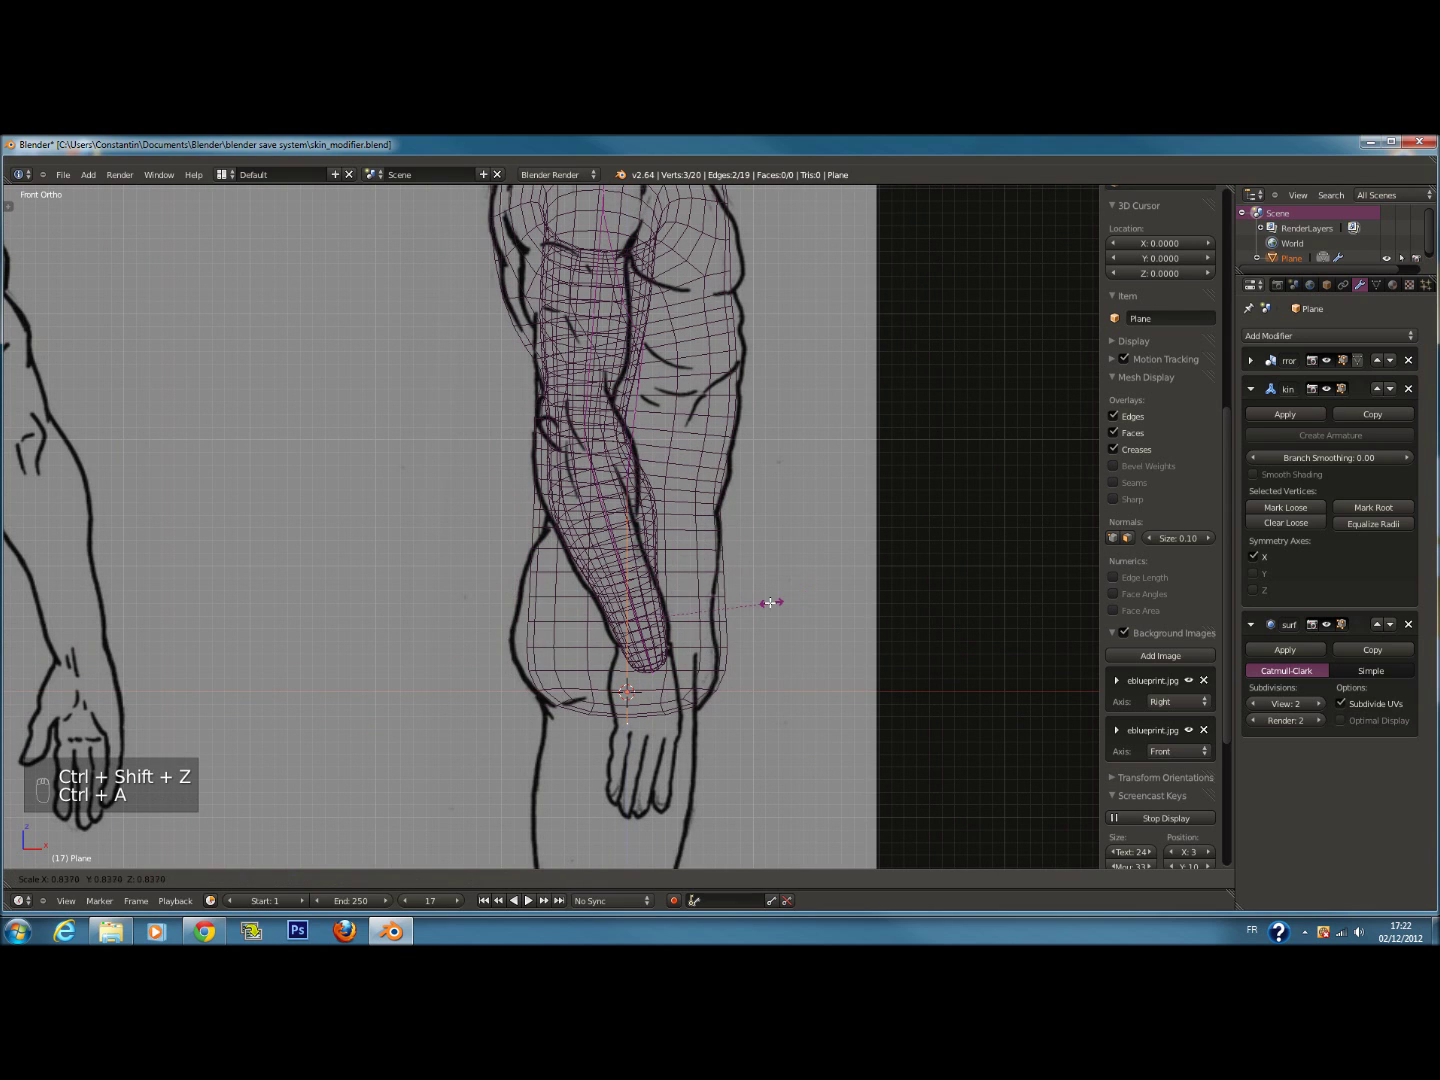
{"action": "left_click", "coordinate": [763, 604]}
{"action": "left_click_drag", "start_coordinate": [682, 623], "coordinate": [668, 623]}
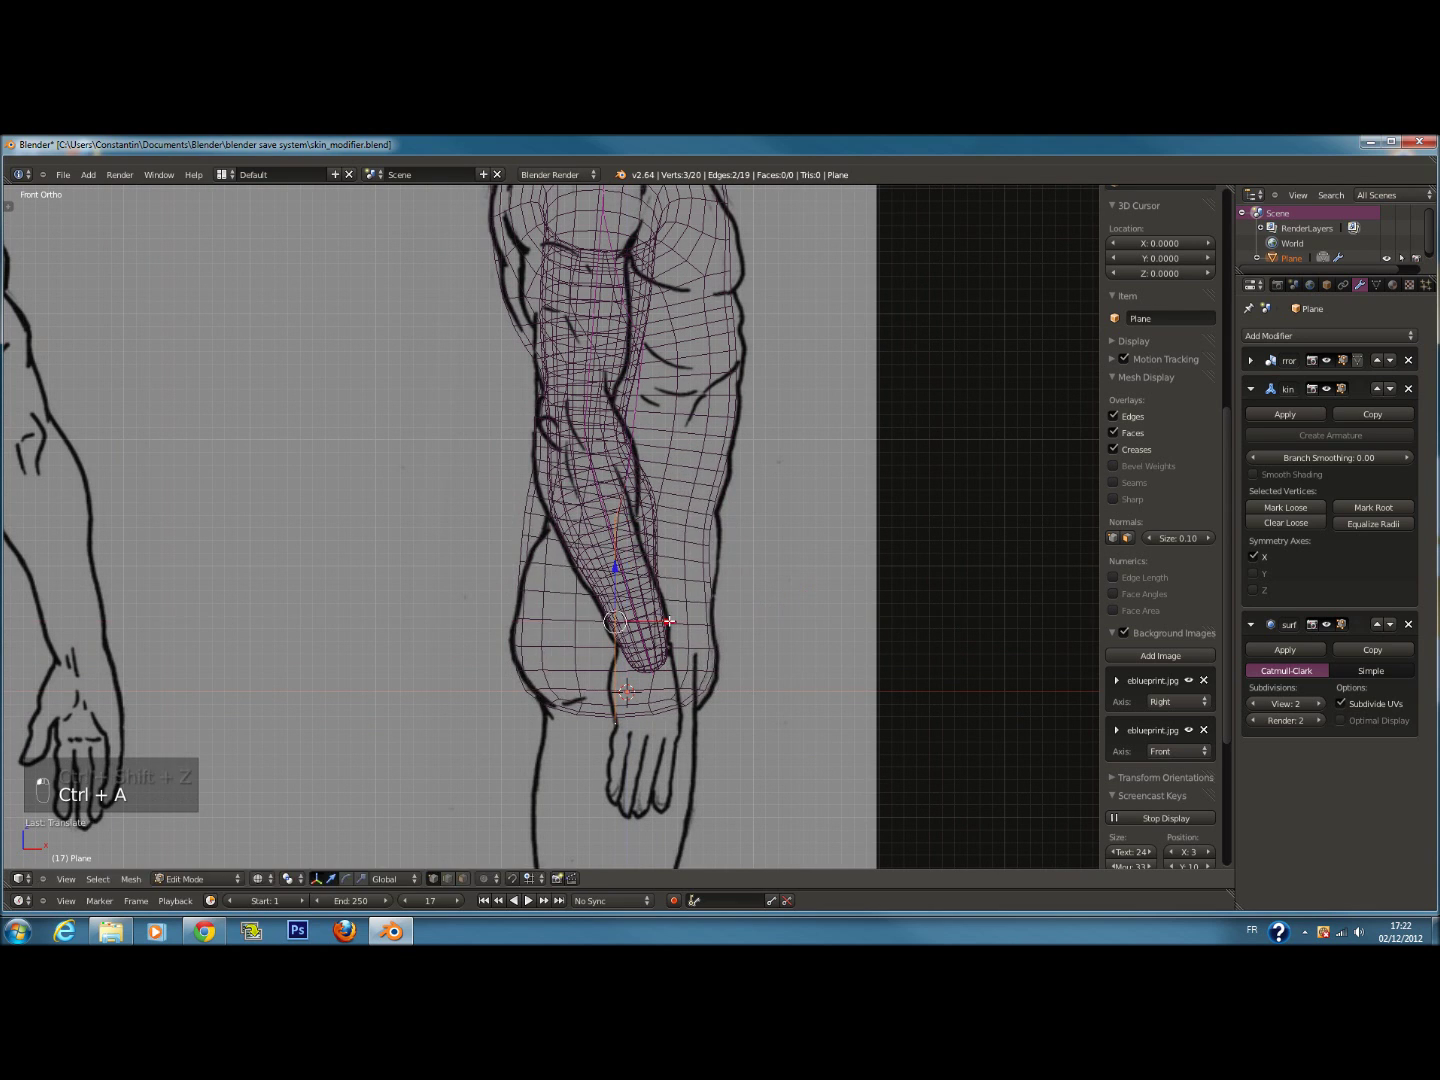
Select the waist vertex and adjust its position along X to follow the blueprint's side profile
{"action": "right_click", "coordinate": [634, 479]}
{"action": "left_click_drag", "start_coordinate": [664, 478], "coordinate": [653, 529]}
{"action": "right_click", "coordinate": [634, 527]}
Select the lowest hip vertex and, in right view, raise it along Z to the blueprint's crotch
{"action": "right_click", "coordinate": [640, 695]}
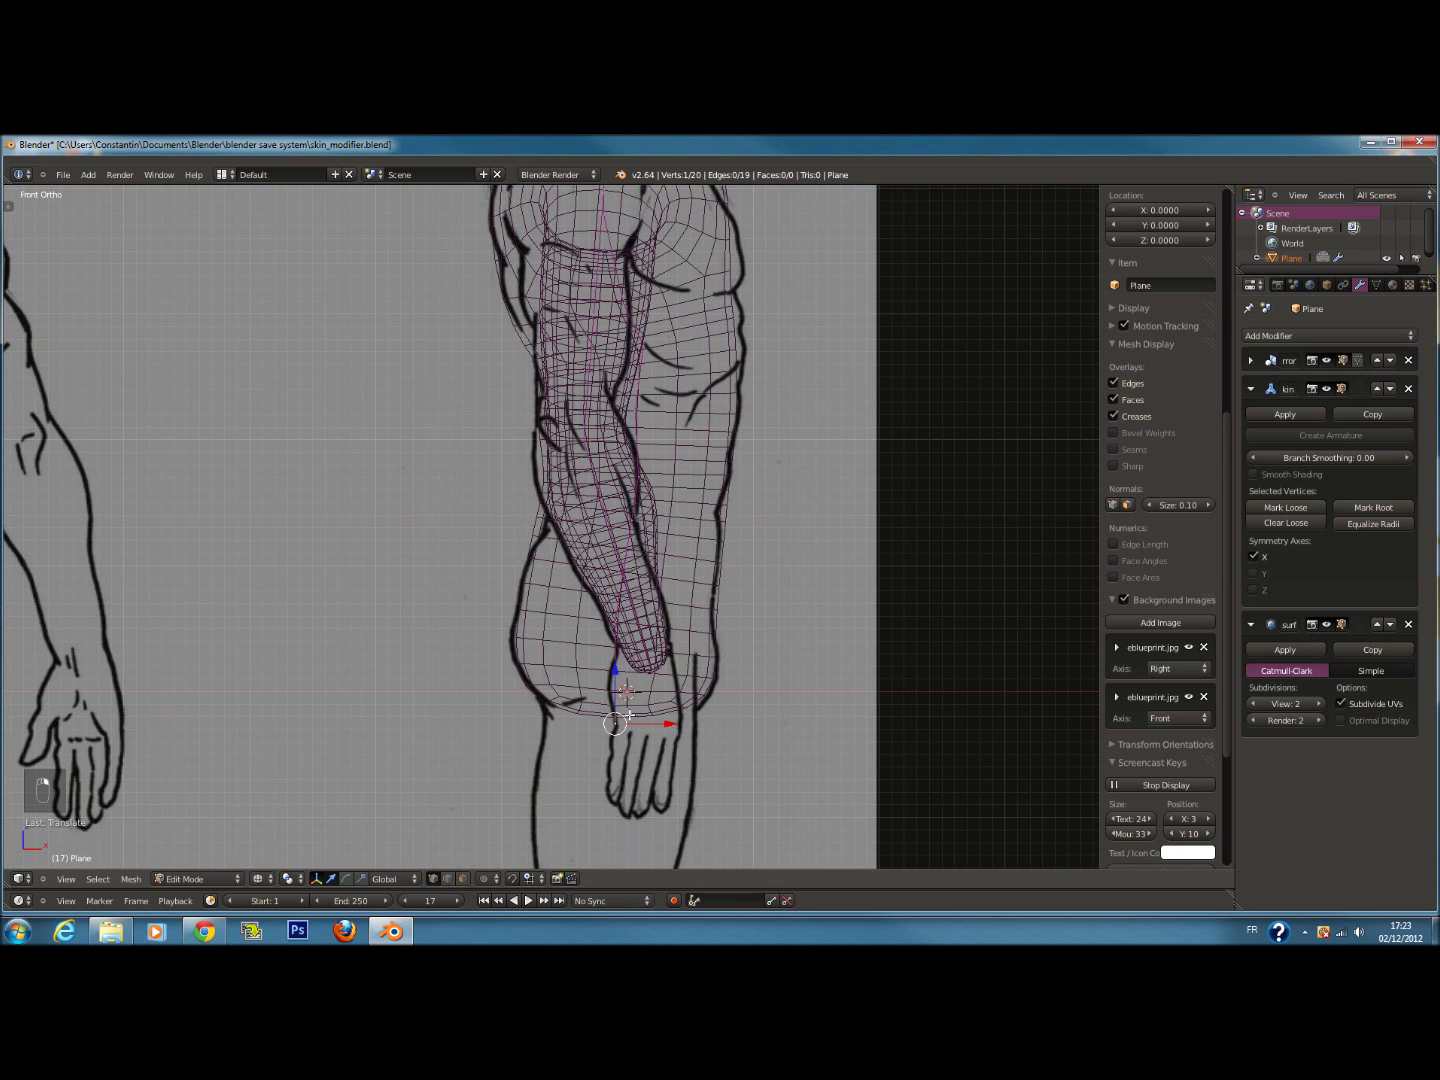
{"action": "key", "text": "KP_3"}
{"action": "left_click_drag", "start_coordinate": [576, 678], "coordinate": [662, 651]}
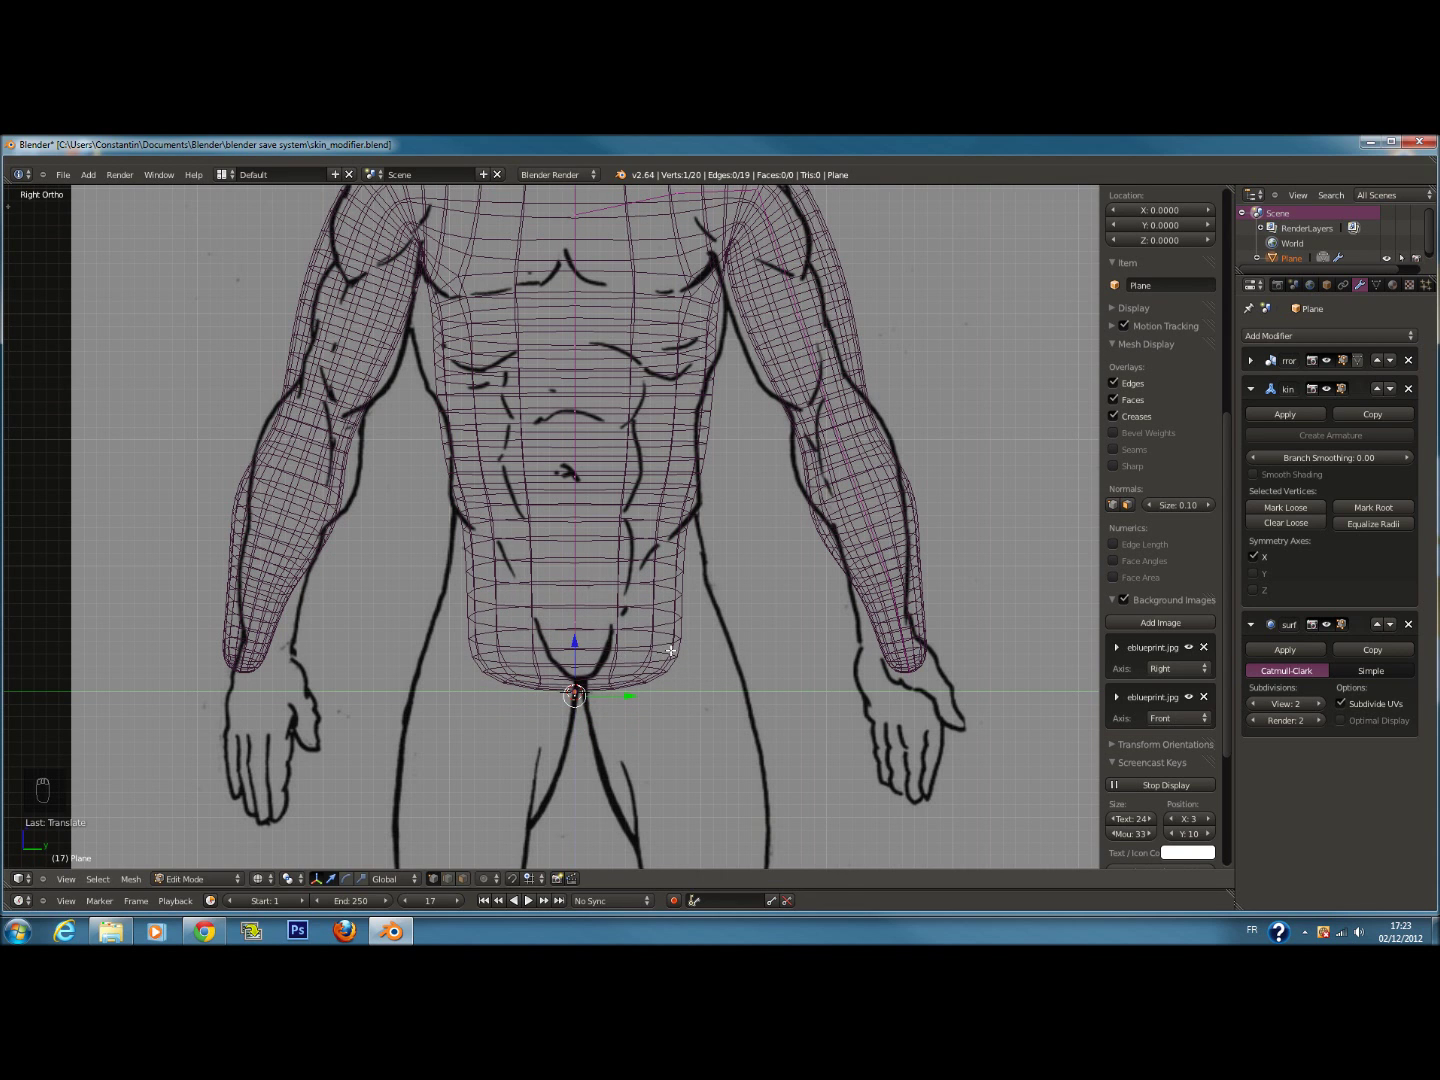
Extrude a thigh vertex outward from the crotch vertex, shrink its skin radius and reposition it within the thigh outline
{"action": "key", "text": "e"}
{"action": "left_click", "coordinate": [838, 699]}
{"action": "key", "text": "ctrl+a"}
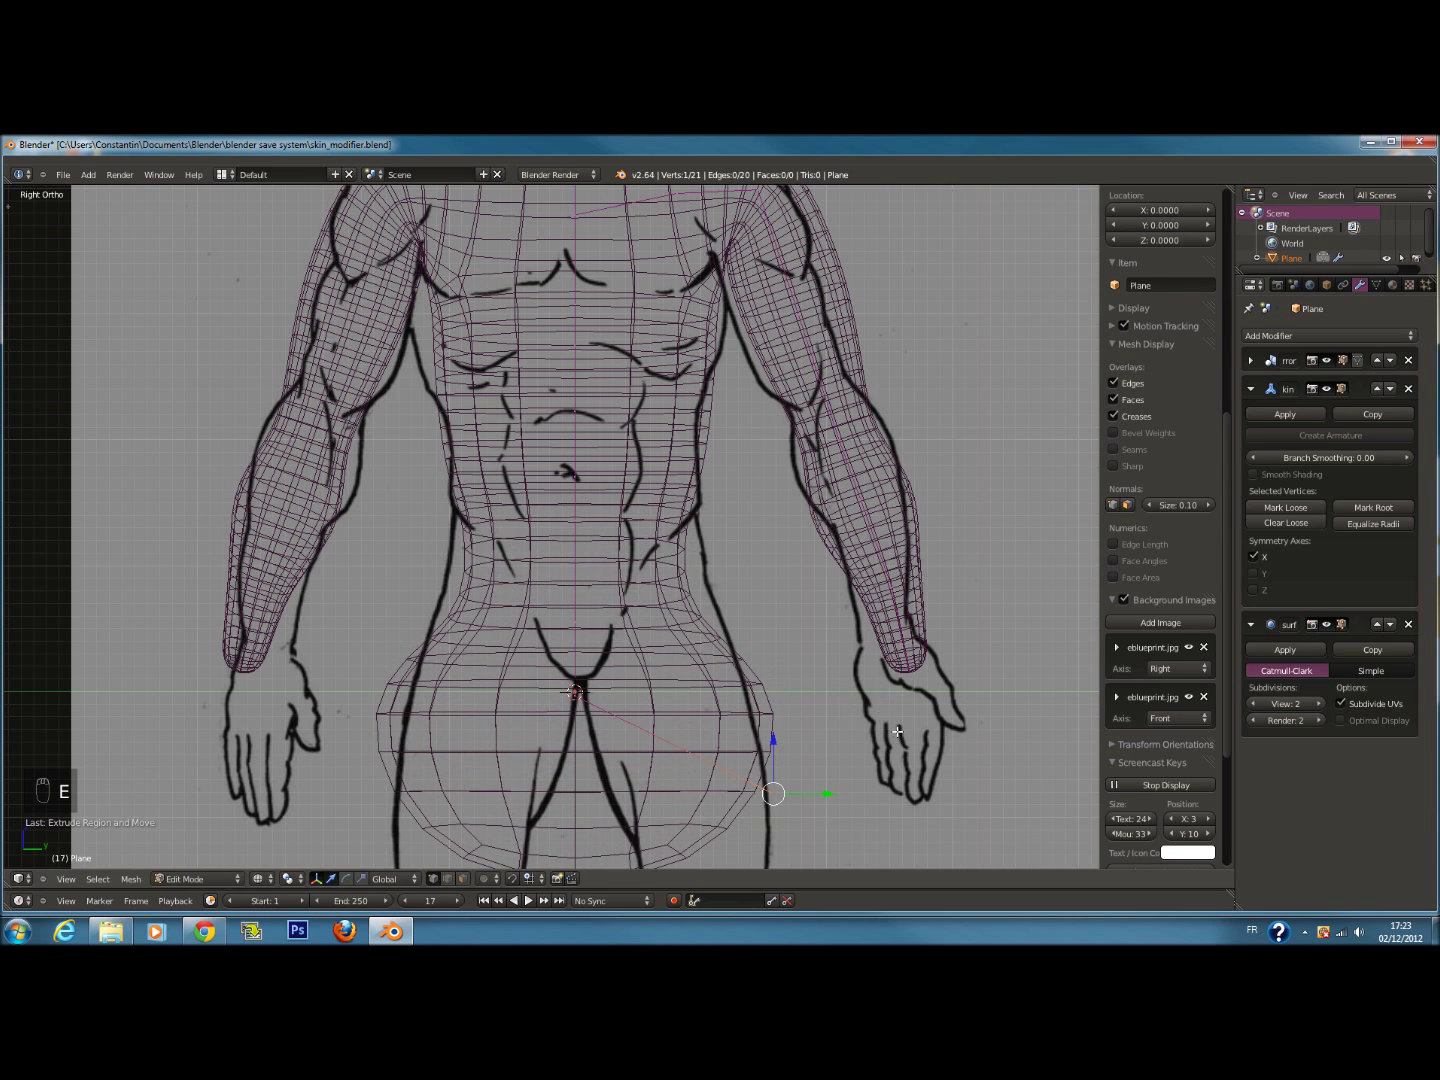
{"action": "left_click", "coordinate": [787, 755]}
{"action": "left_click_drag", "start_coordinate": [772, 745], "coordinate": [727, 712]}
Raise the crotch vertex and the torso vertex above it along Z, then clear the selection
{"action": "left_click_drag", "start_coordinate": [574, 656], "coordinate": [575, 583]}
{"action": "key", "text": "z"}
{"action": "key", "text": "z"}
{"action": "key", "text": "a"}
{"action": "key", "text": "c"}
{"action": "mouse_move", "coordinate": [578, 519]}
{"action": "left_mouse_down"}
{"action": "mouse_move", "coordinate": [566, 646]}
{"action": "mouse_move", "coordinate": [575, 482]}
{"action": "left_mouse_up"}
{"action": "right_click", "coordinate": [566, 646]}
{"action": "key", "text": "a"}
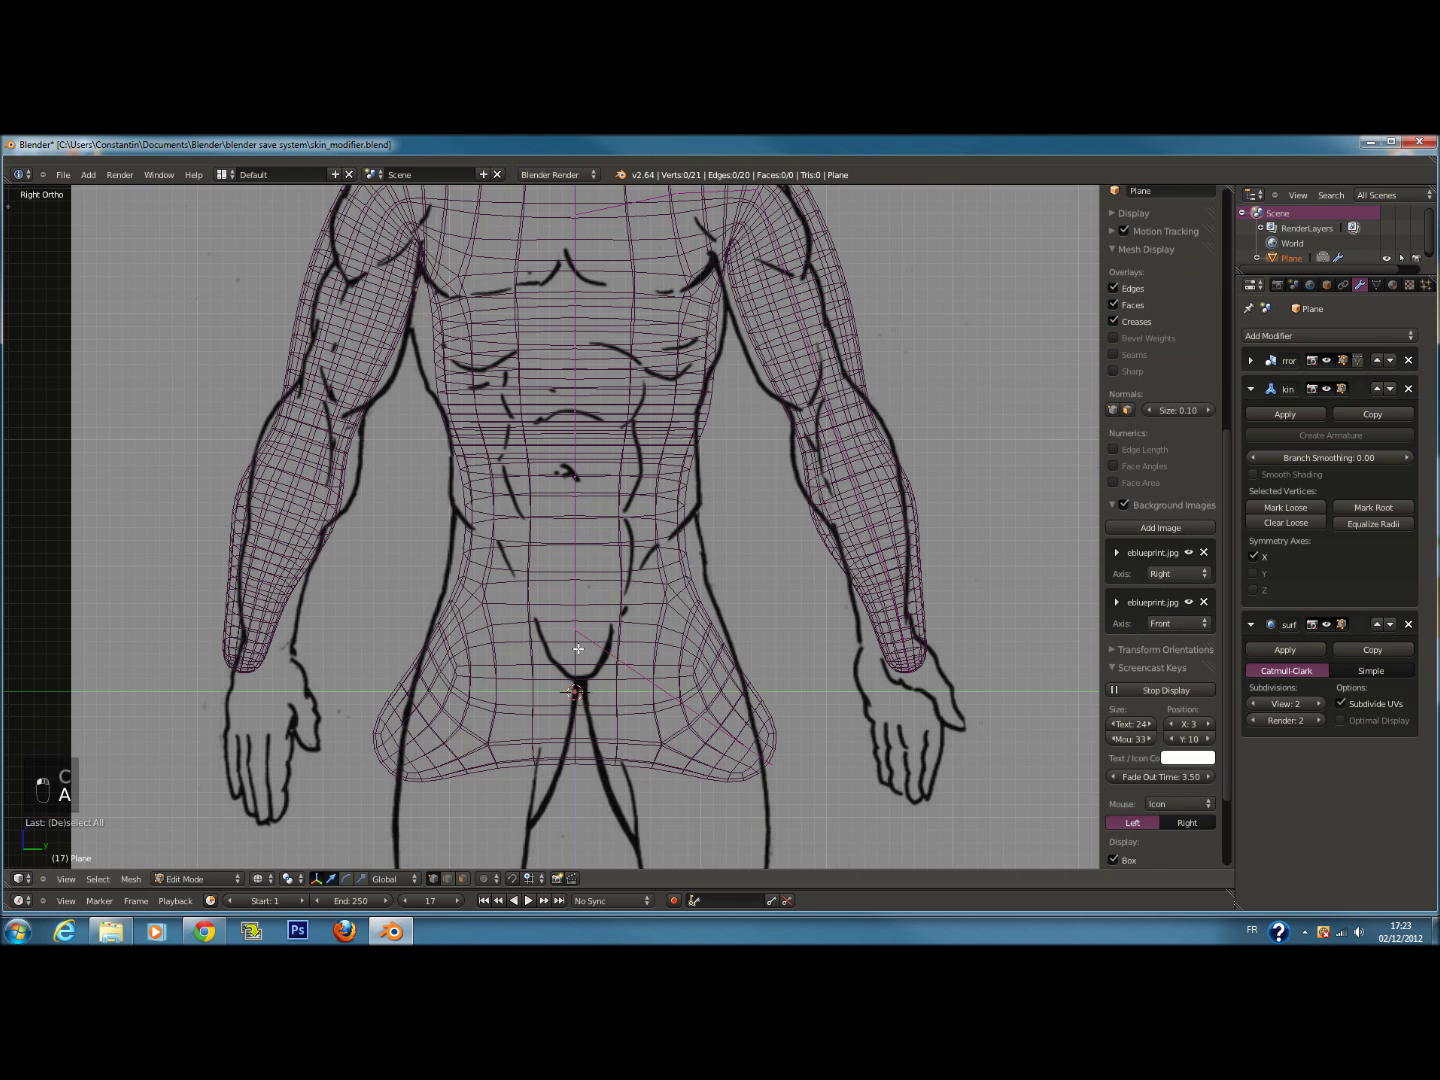
Raise the central hip vertex along Z, enlarge its skin radius about 1.3 times and save the file
{"action": "right_click", "coordinate": [585, 634]}
{"action": "left_click_drag", "start_coordinate": [583, 587], "coordinate": [585, 541]}
{"action": "key", "text": "ctrl+a"}
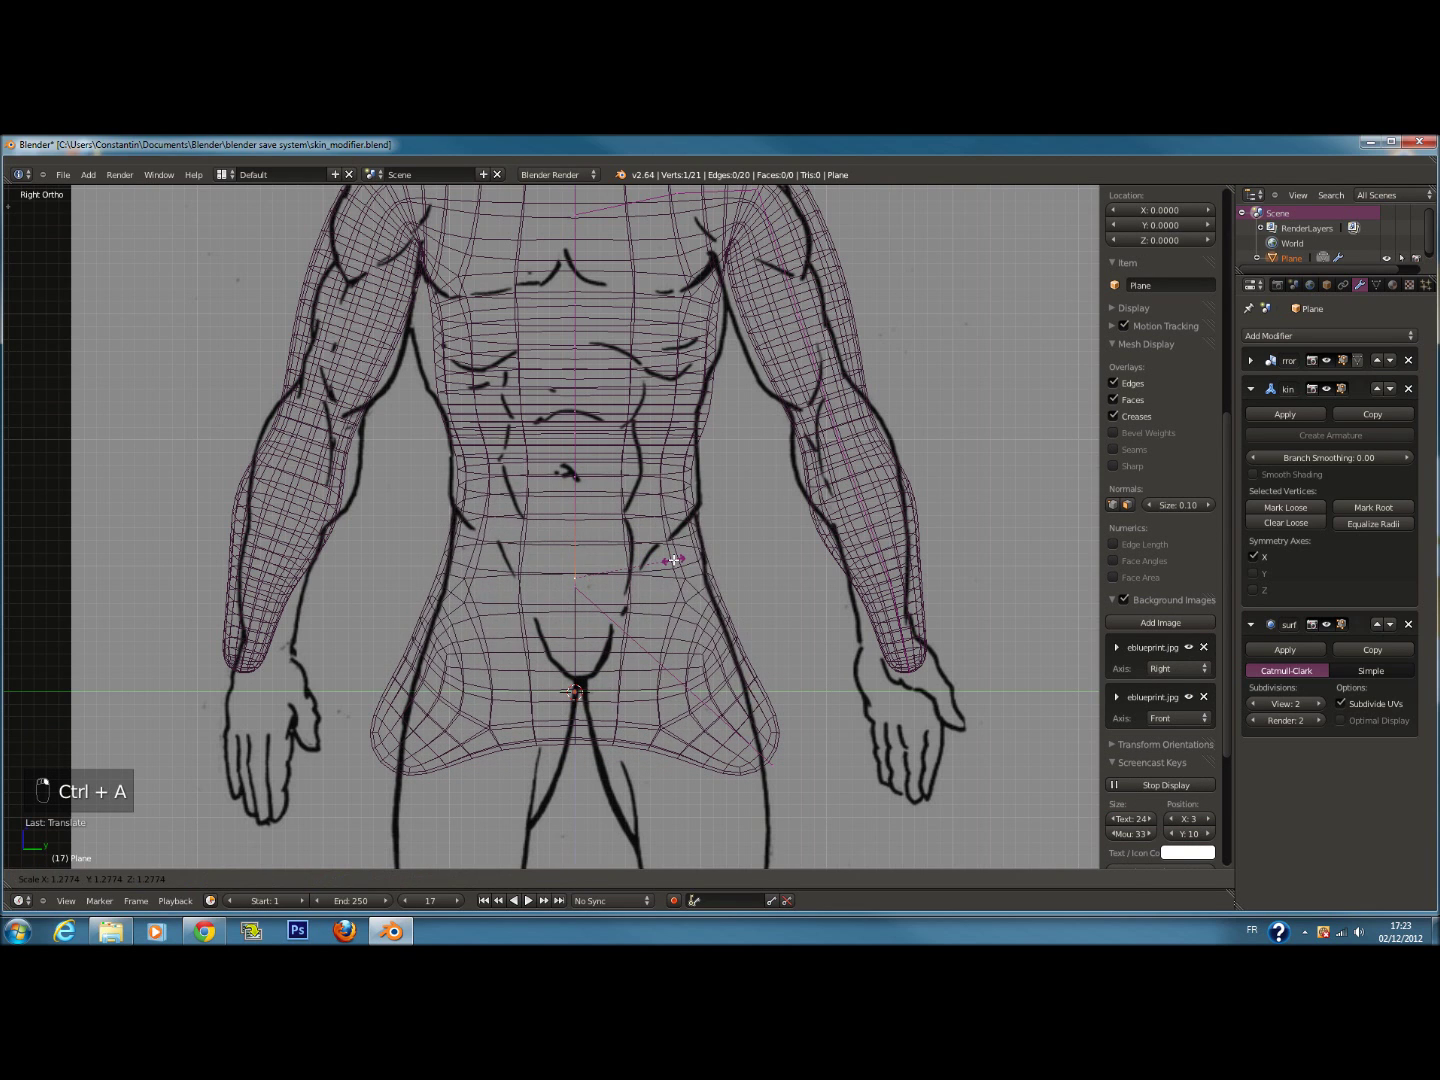
{"action": "left_click", "coordinate": [678, 570]}
{"action": "key", "text": "z"}
{"action": "scroll", "coordinate": [690, 585], "scroll_direction": "down", "scroll_amount": 2}
{"action": "key", "text": "z"}
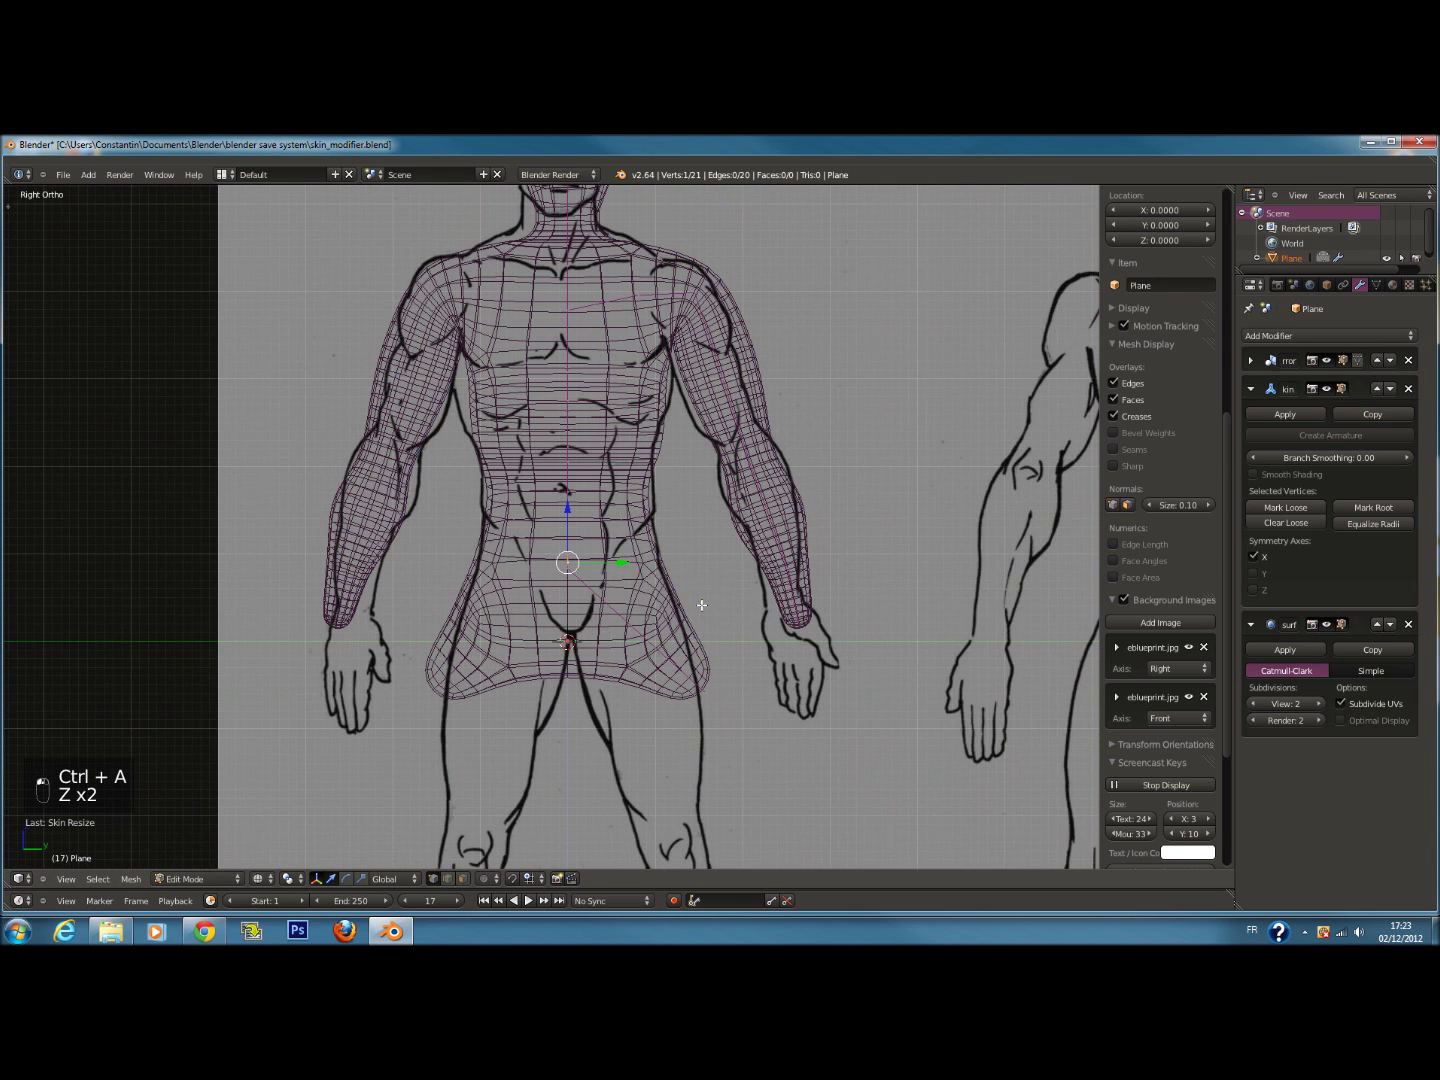
{"action": "key", "text": "ctrl+s"}
Select the thigh vertex and move it inward along Y and down to the blueprint's knee
{"action": "right_click", "coordinate": [710, 695]}
{"action": "left_click_drag", "start_coordinate": [729, 697], "coordinate": [699, 699]}
{"action": "scroll", "coordinate": [677, 656], "scroll_direction": "down", "scroll_amount": 1}
{"action": "left_click_drag", "start_coordinate": [655, 617], "coordinate": [663, 742]}
{"action": "scroll", "coordinate": [589, 536], "scroll_direction": "up", "scroll_amount": 2}
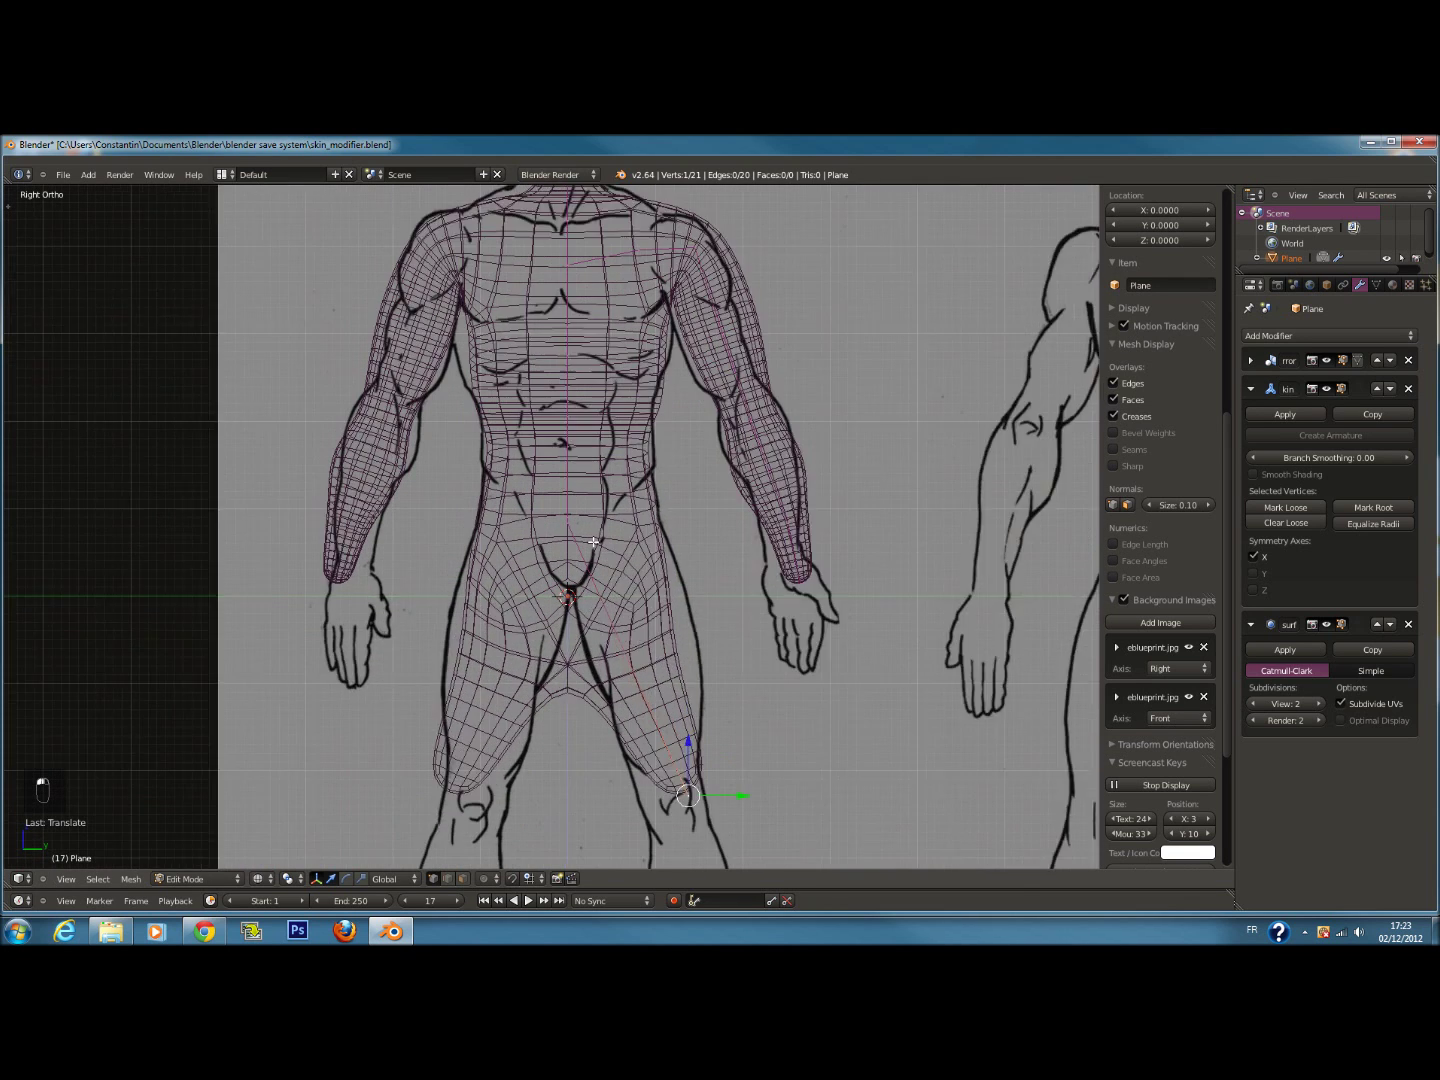
Select the central hip vertex and the knee vertex and subdivide the edge between them twice
{"action": "right_click", "coordinate": [577, 531]}
{"action": "right_click", "coordinate": [717, 832], "text": "shift"}
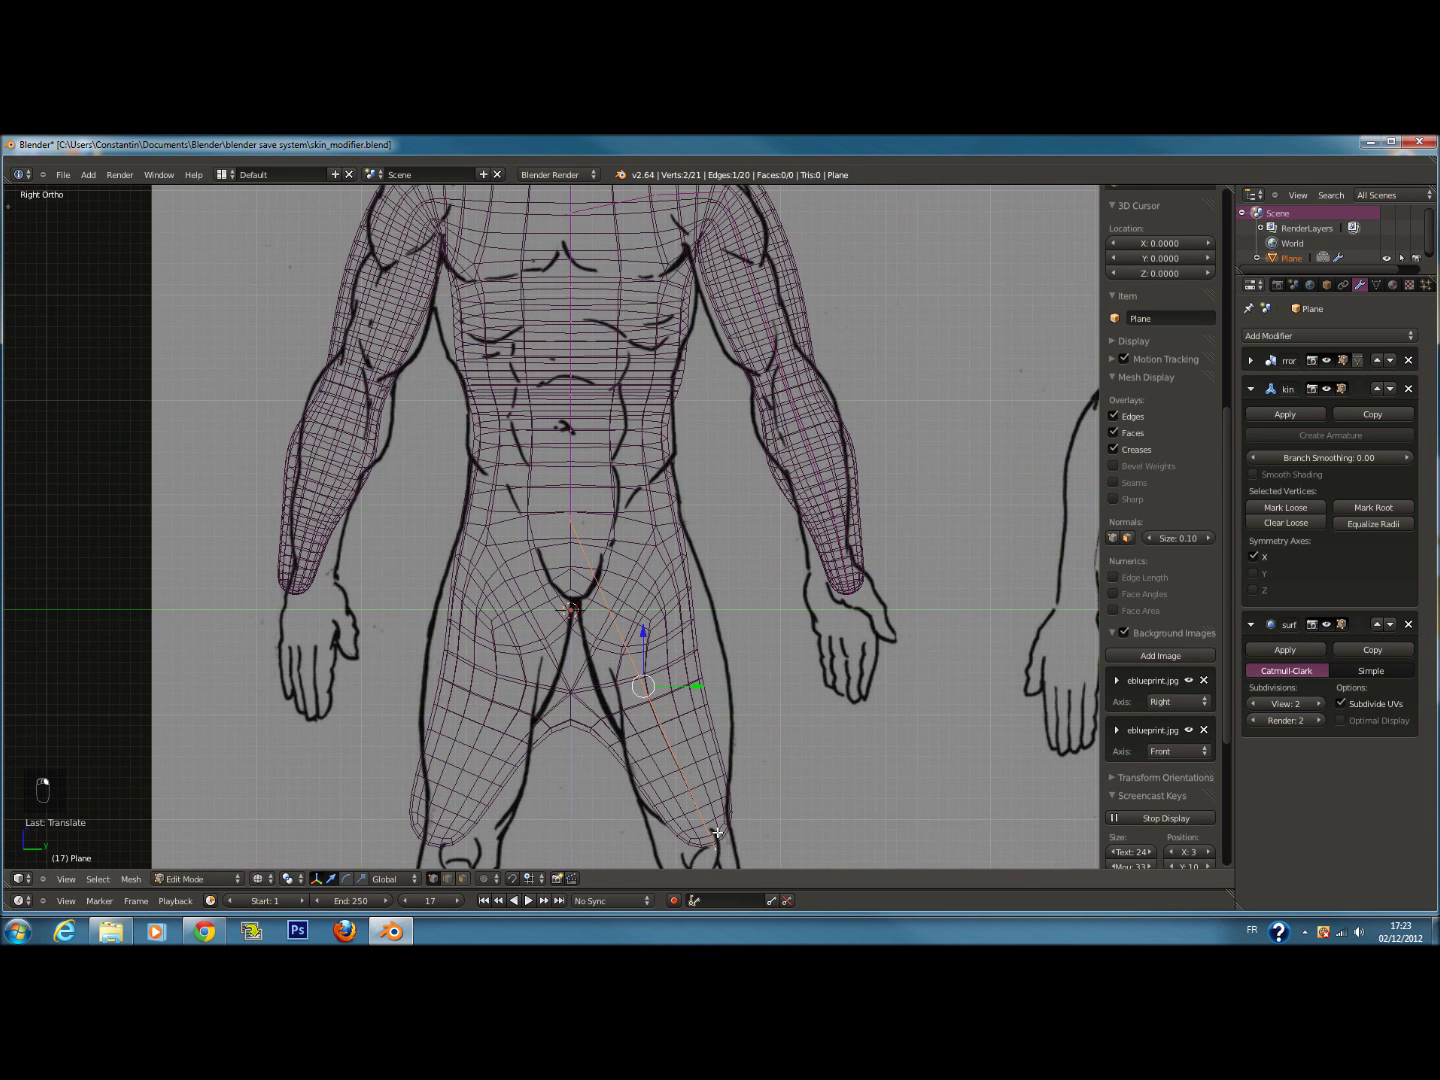
{"action": "key", "text": "w"}
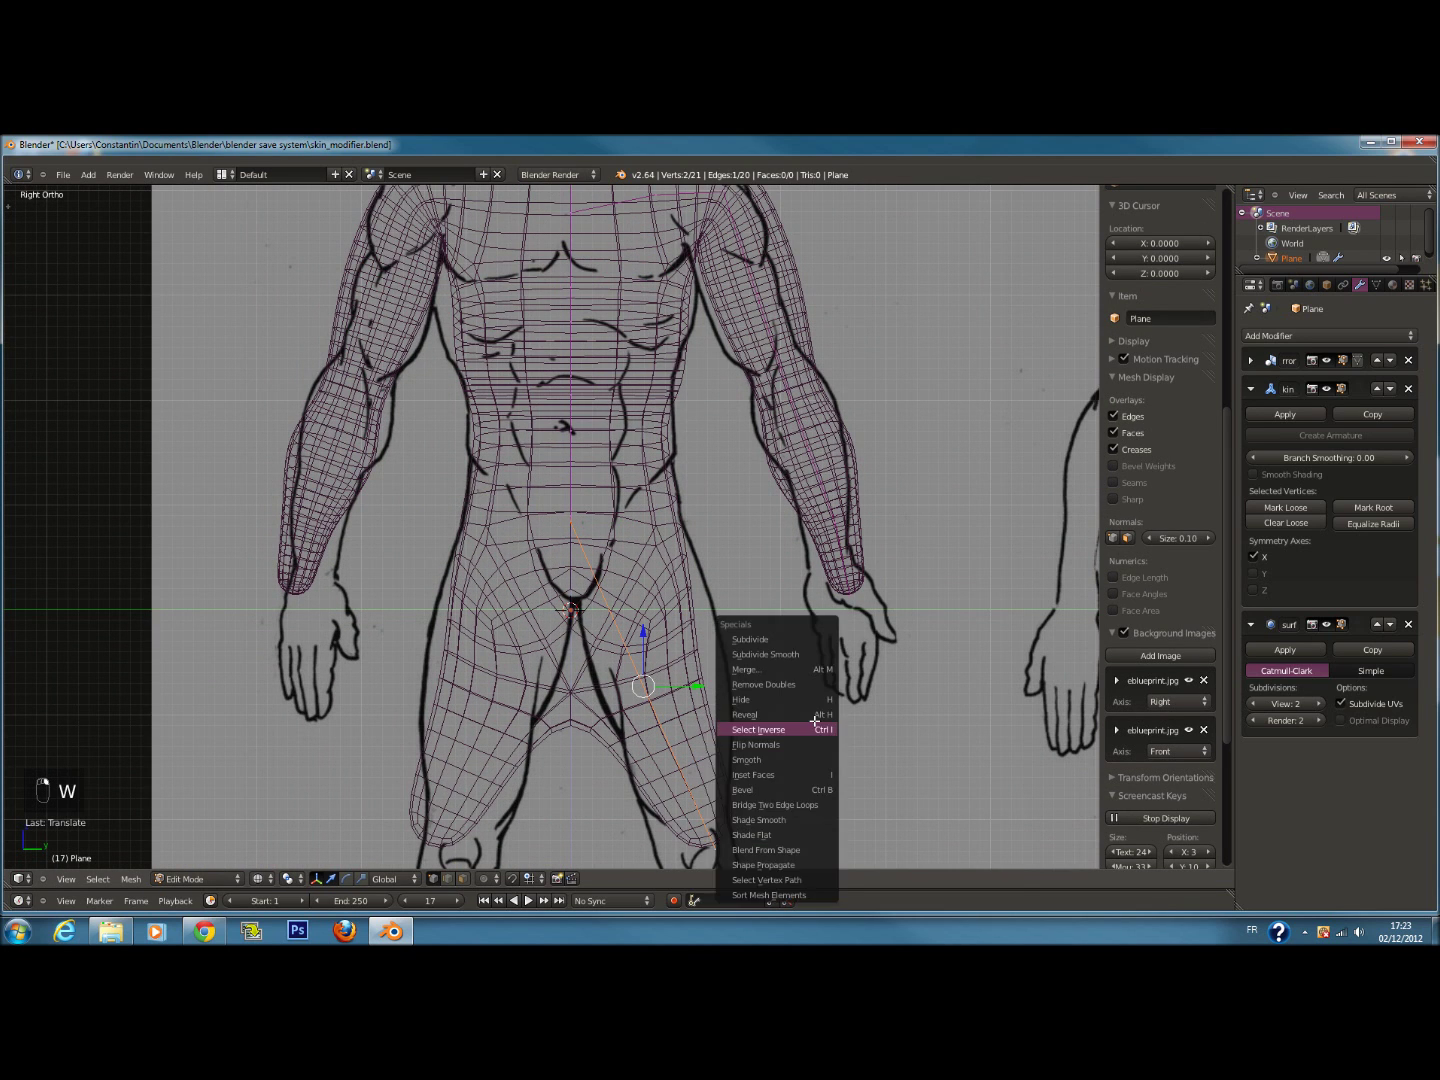
{"action": "left_click", "coordinate": [806, 639]}
{"action": "key", "text": "w"}
{"action": "scroll", "coordinate": [688, 646], "scroll_direction": "up", "scroll_amount": 2}
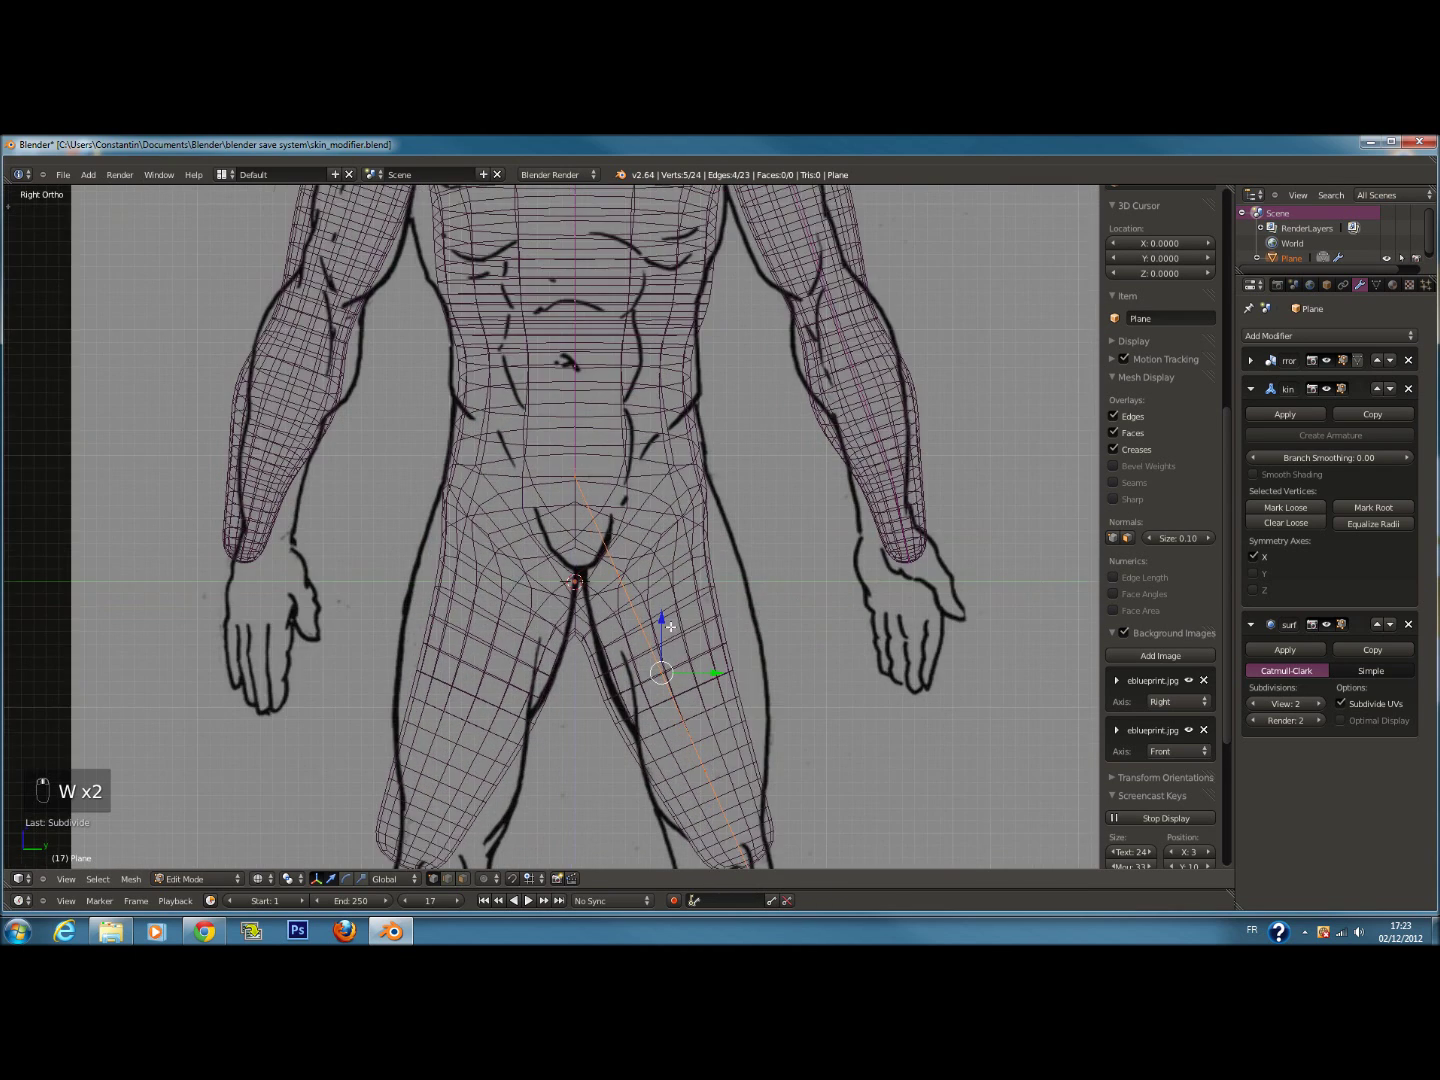
Move the upper two new thigh vertices outward to fill the blueprint's outer hip and thigh contour
{"action": "key", "text": "z"}
{"action": "key", "text": "z"}
{"action": "key", "text": "g"}
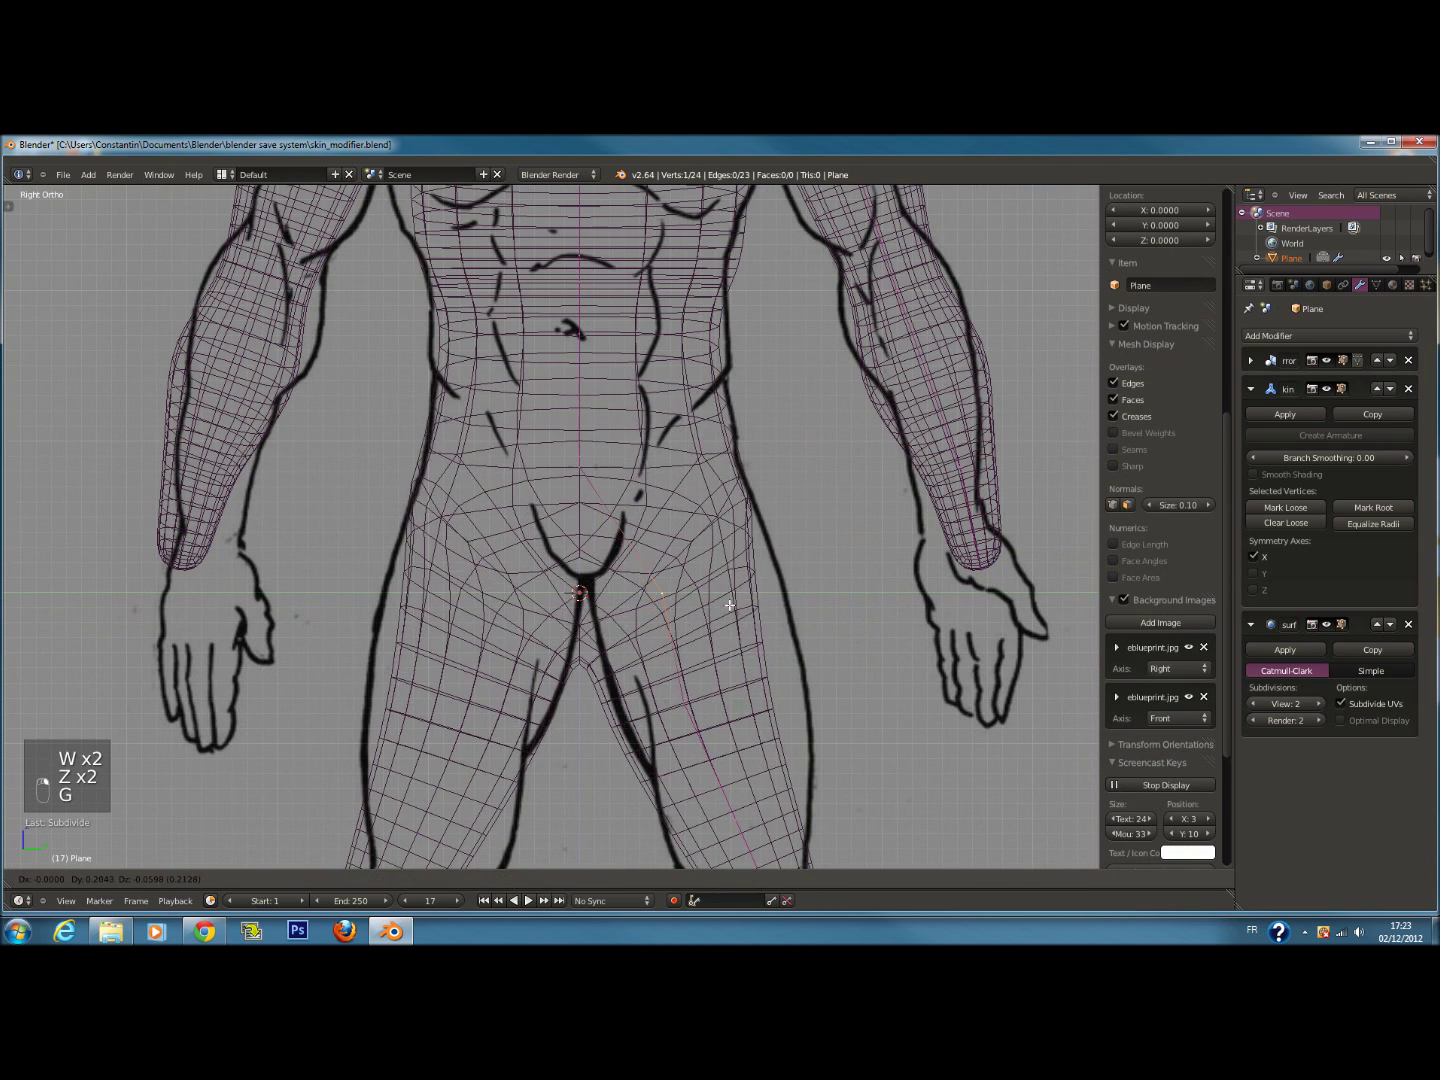
{"action": "left_click", "coordinate": [757, 611]}
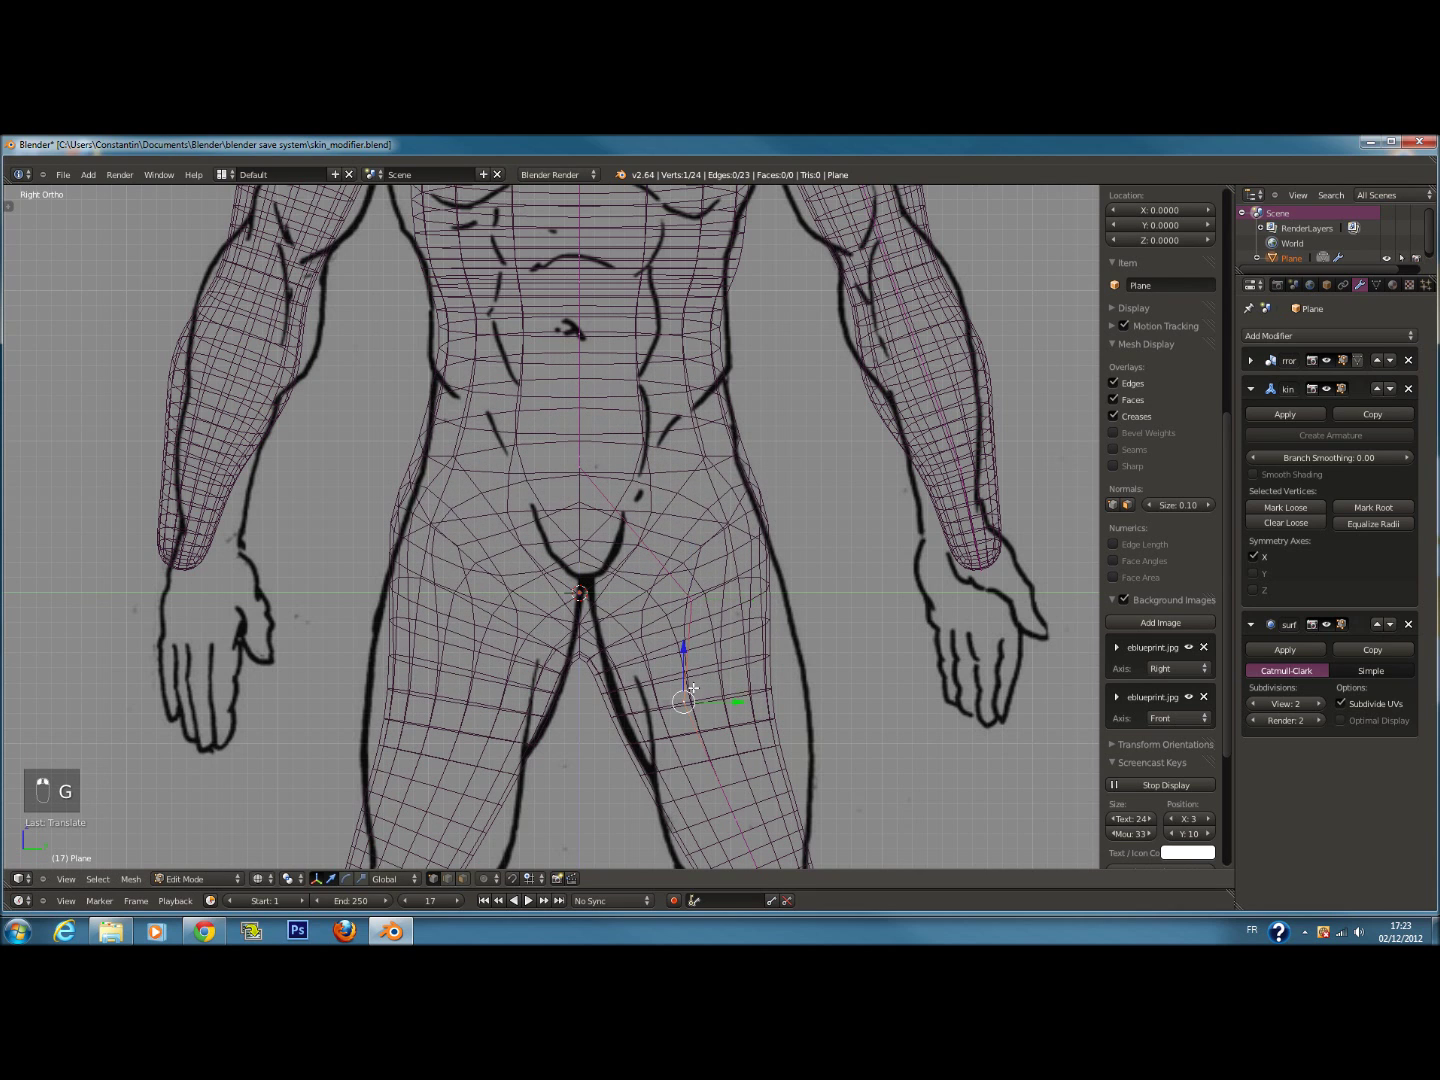
{"action": "key", "text": "g"}
{"action": "left_click", "coordinate": [757, 713]}
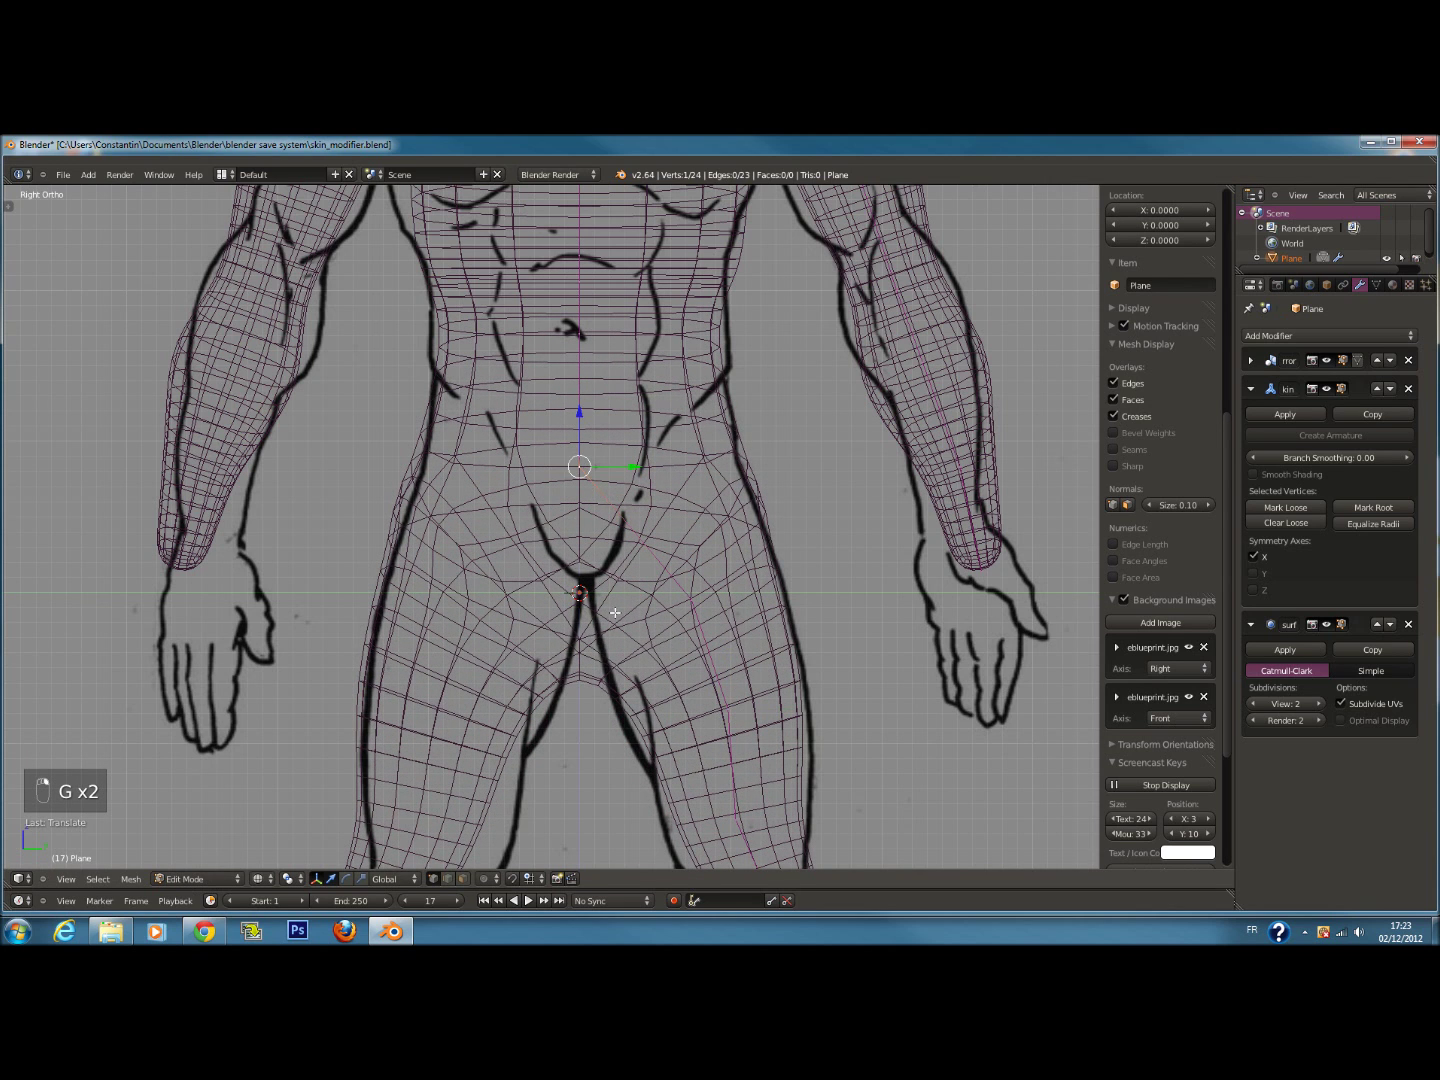
Check the hips and thighs in solid display and try to move the central hip vertex
{"action": "key", "text": "z"}
{"action": "scroll", "coordinate": [637, 692], "scroll_direction": "down", "scroll_amount": 3}
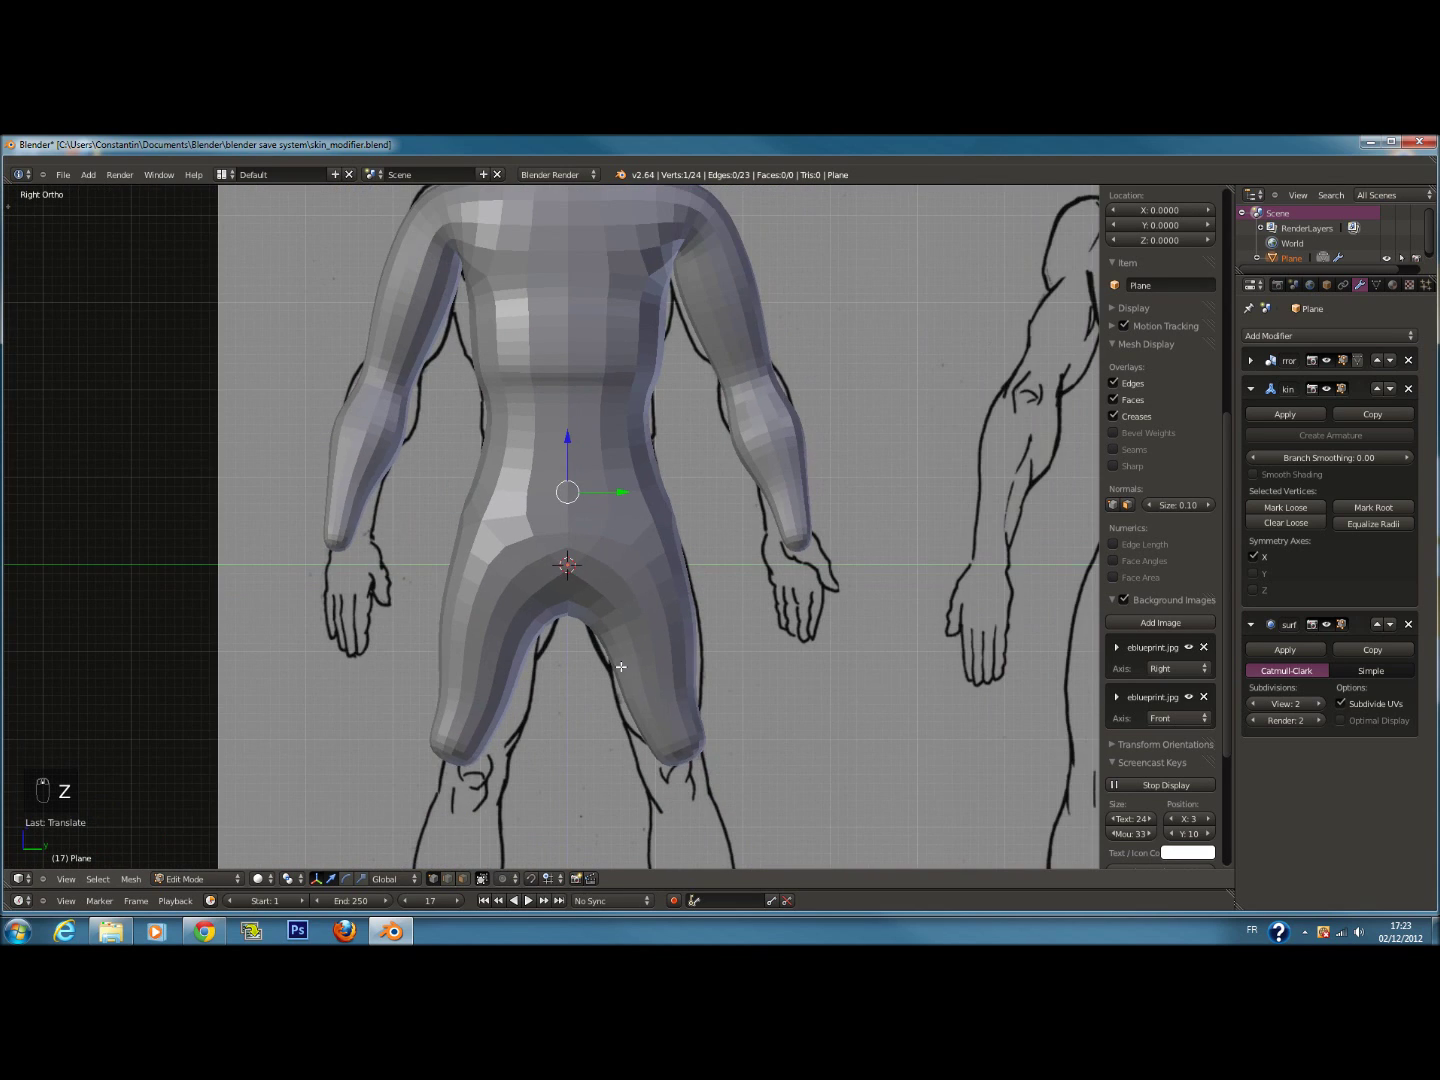
{"action": "key", "text": "z"}
{"action": "scroll", "coordinate": [616, 656], "scroll_direction": "up", "scroll_amount": 2}
{"action": "key", "text": "g"}
{"action": "right_click", "coordinate": [619, 660]}
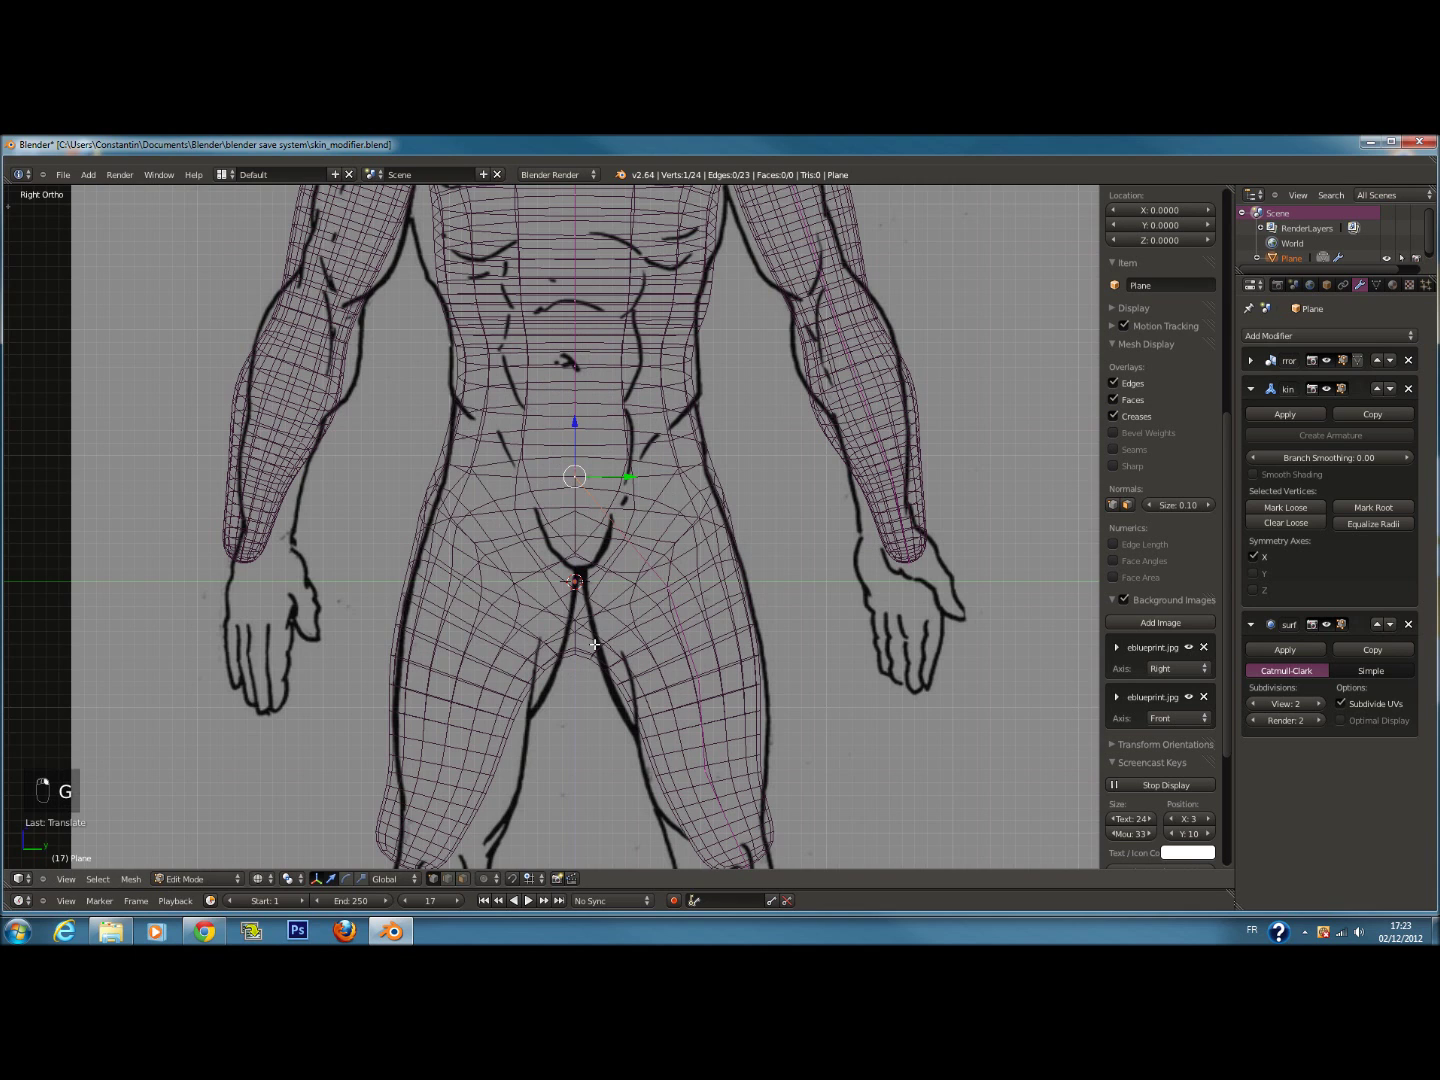
In the side view, resize the skin at the lower waist vertex to fit the blueprint's abdomen and back
{"action": "key", "text": "KP_3"}
{"action": "key", "text": "KP_1"}
{"action": "key", "text": "z"}
{"action": "key", "text": "z"}
{"action": "key", "text": "z"}
{"action": "key", "text": "z"}
{"action": "key", "text": "g"}
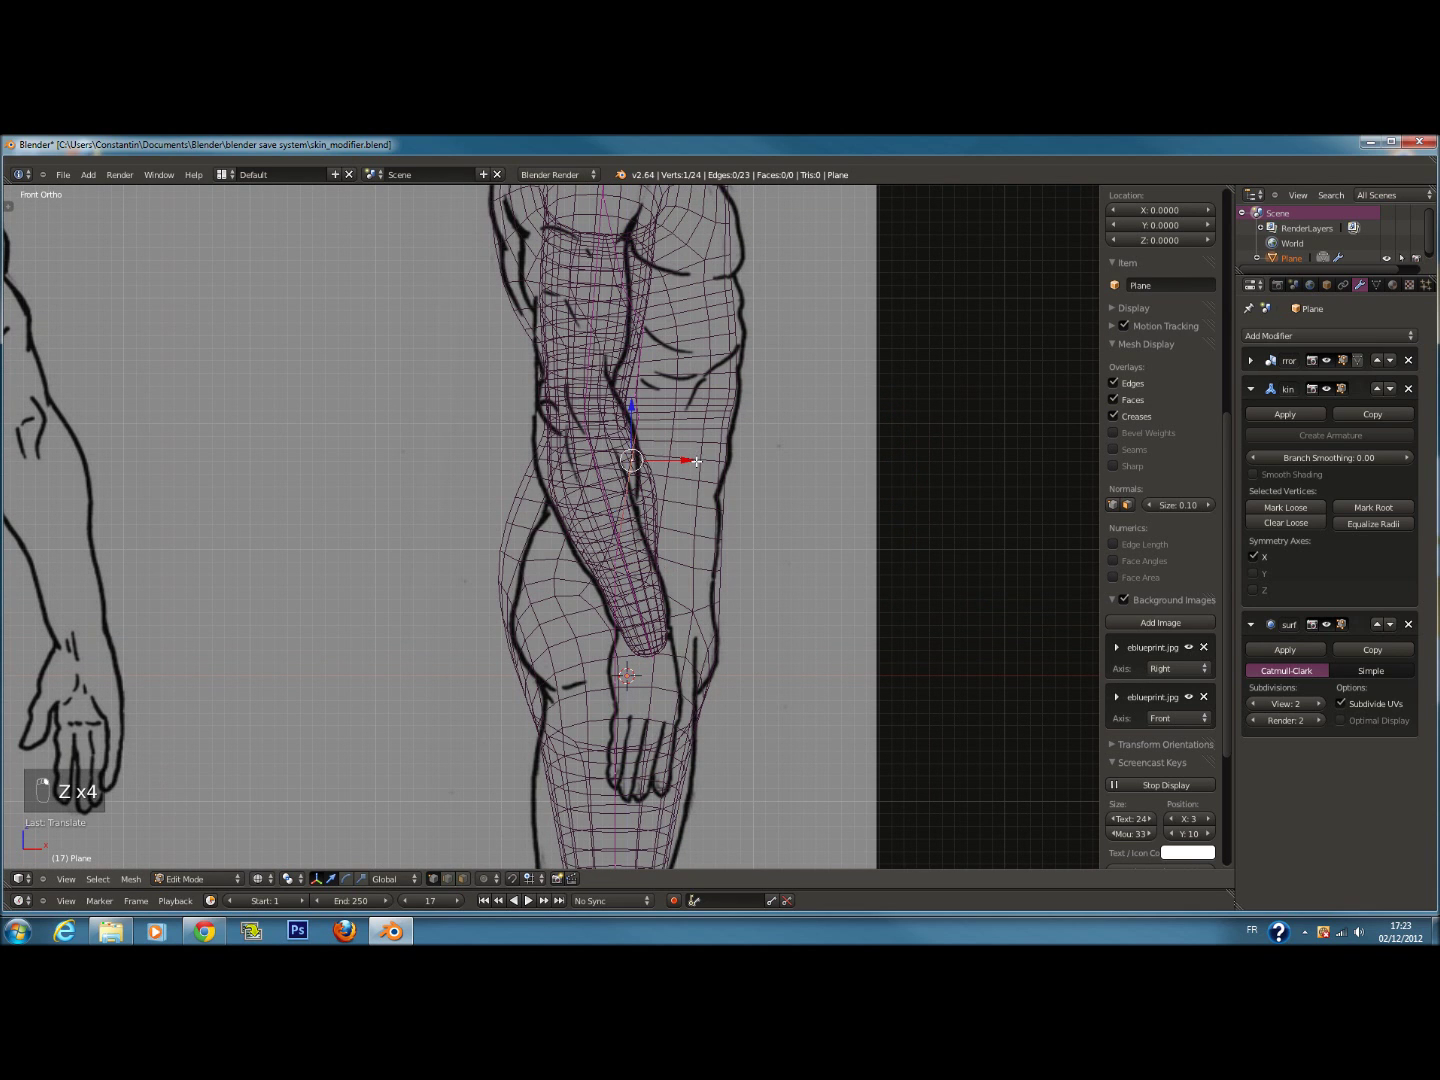
{"action": "right_click", "coordinate": [705, 476]}
{"action": "key", "text": "ctrl+a"}
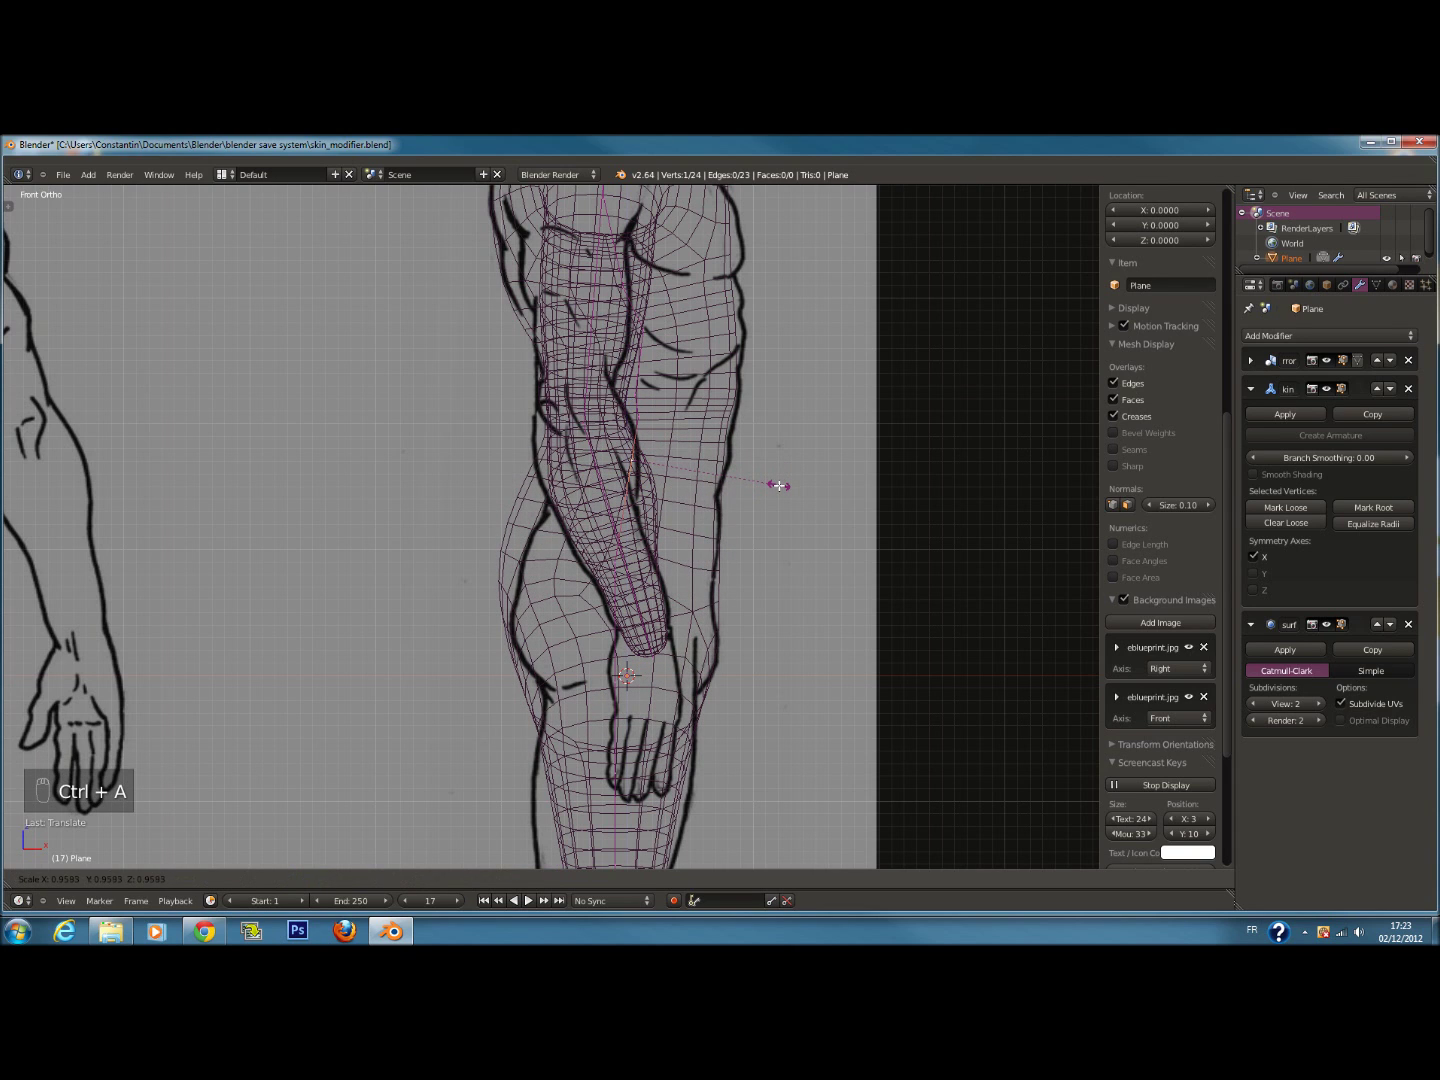
{"action": "left_click", "coordinate": [779, 486]}
Shrink the skin at the central hip vertex to fit the side blueprint's buttock contour
{"action": "right_click", "coordinate": [630, 498]}
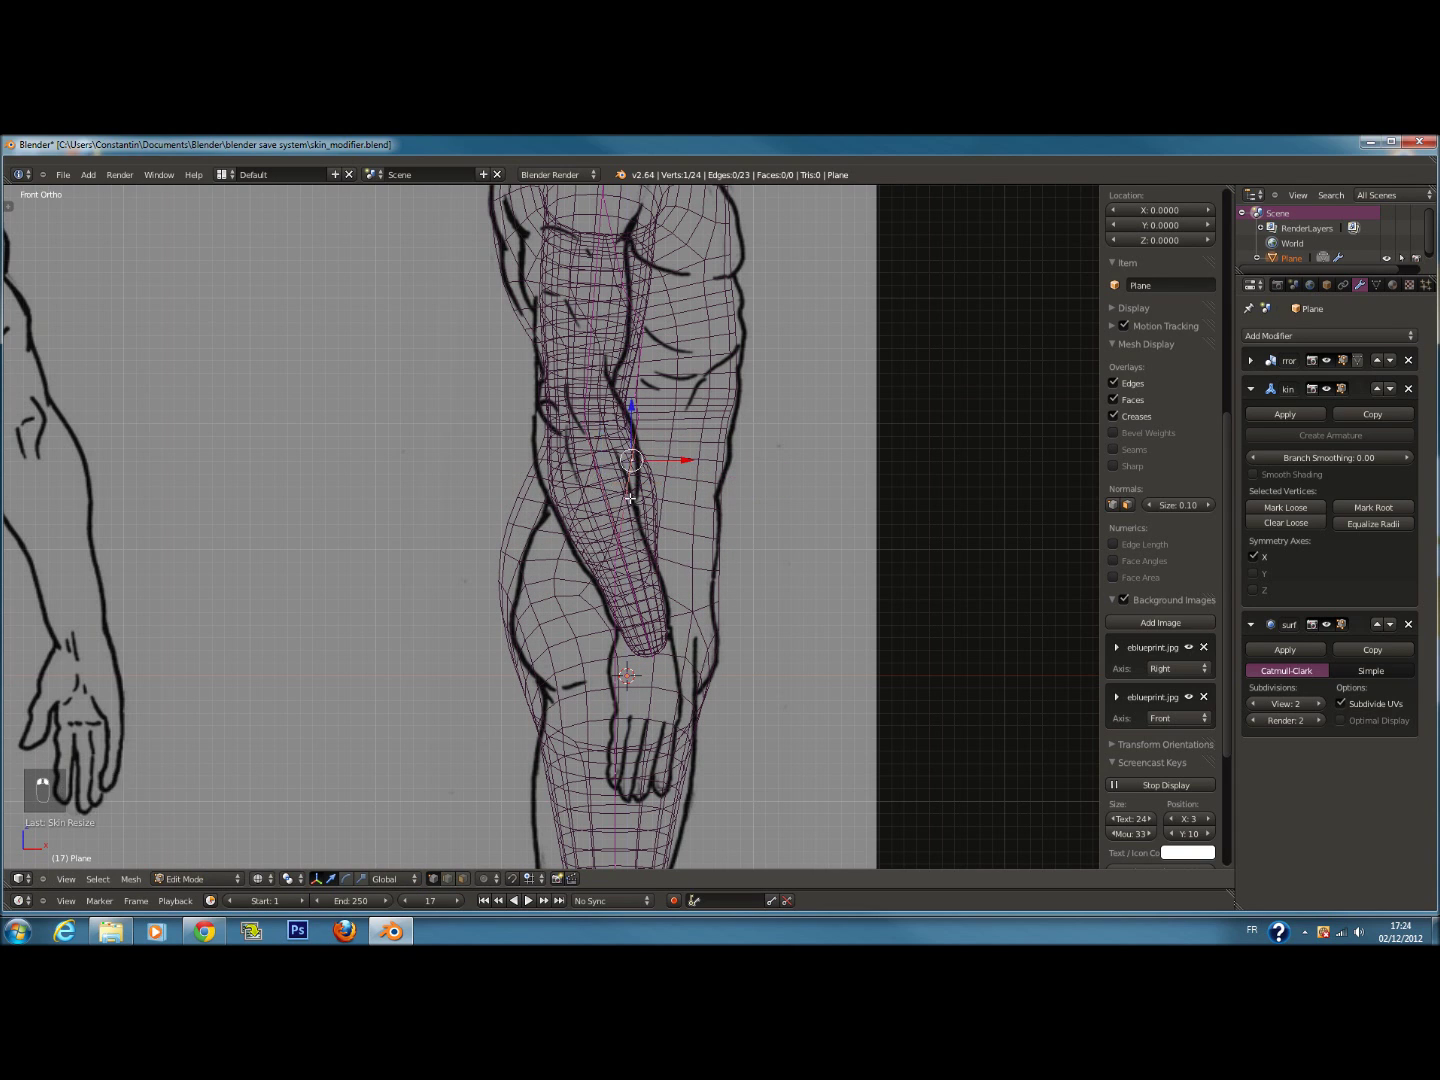
{"action": "key", "text": "ctrl+a"}
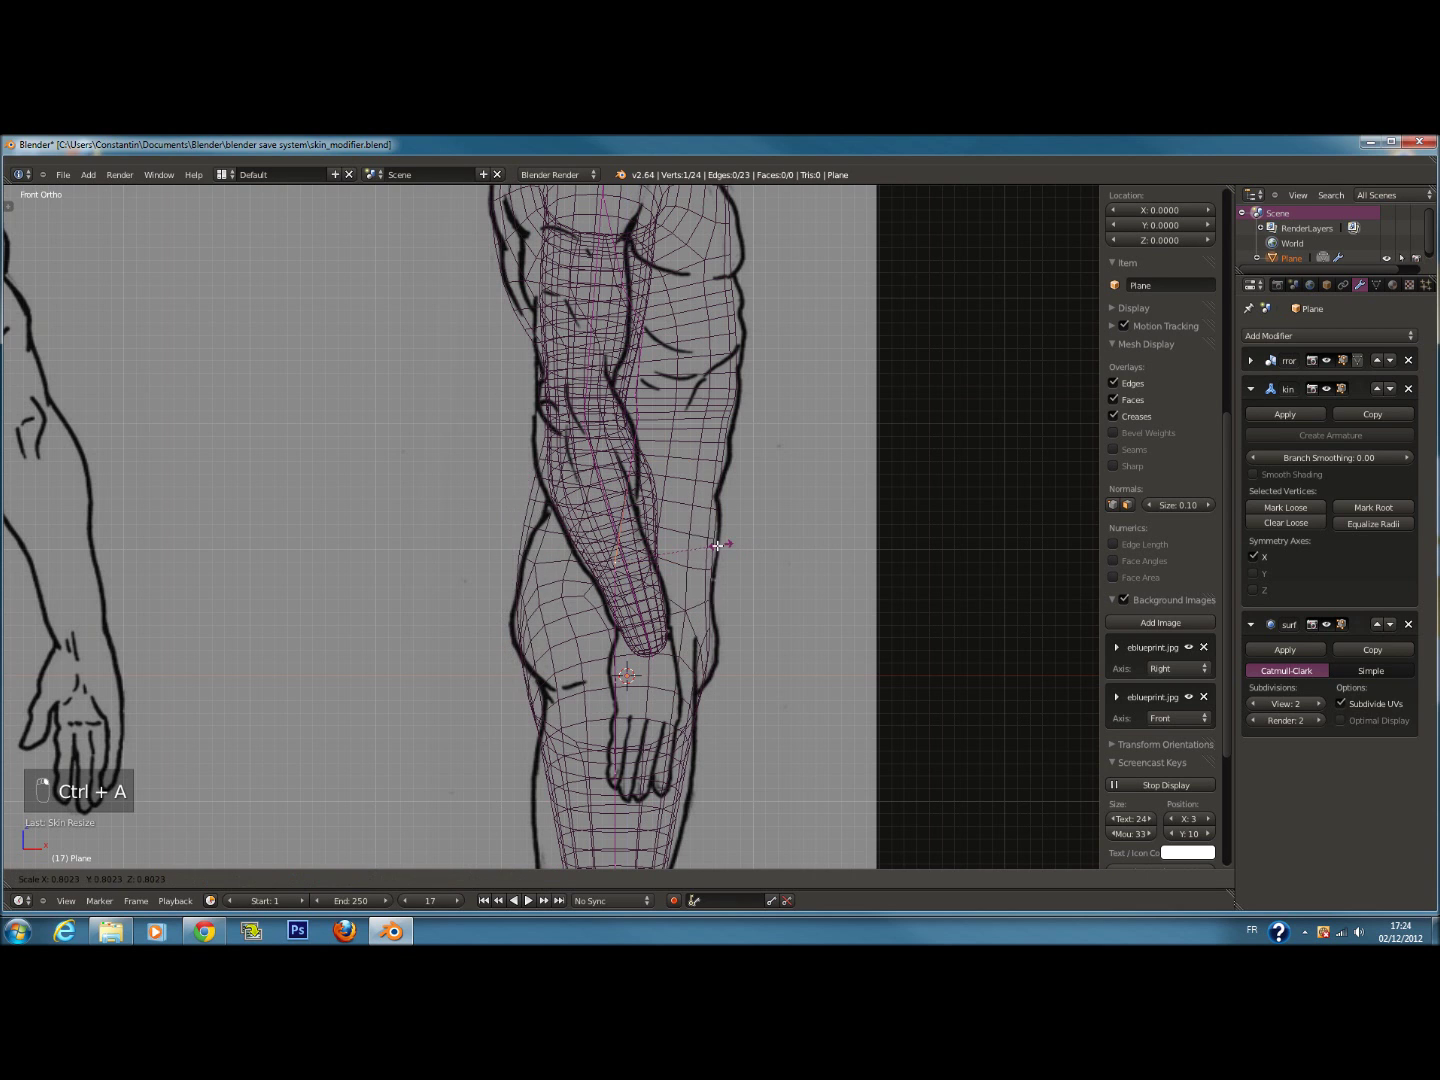
{"action": "left_click", "coordinate": [721, 560]}
{"action": "key", "text": "z"}
{"action": "key", "text": "KP_3"}
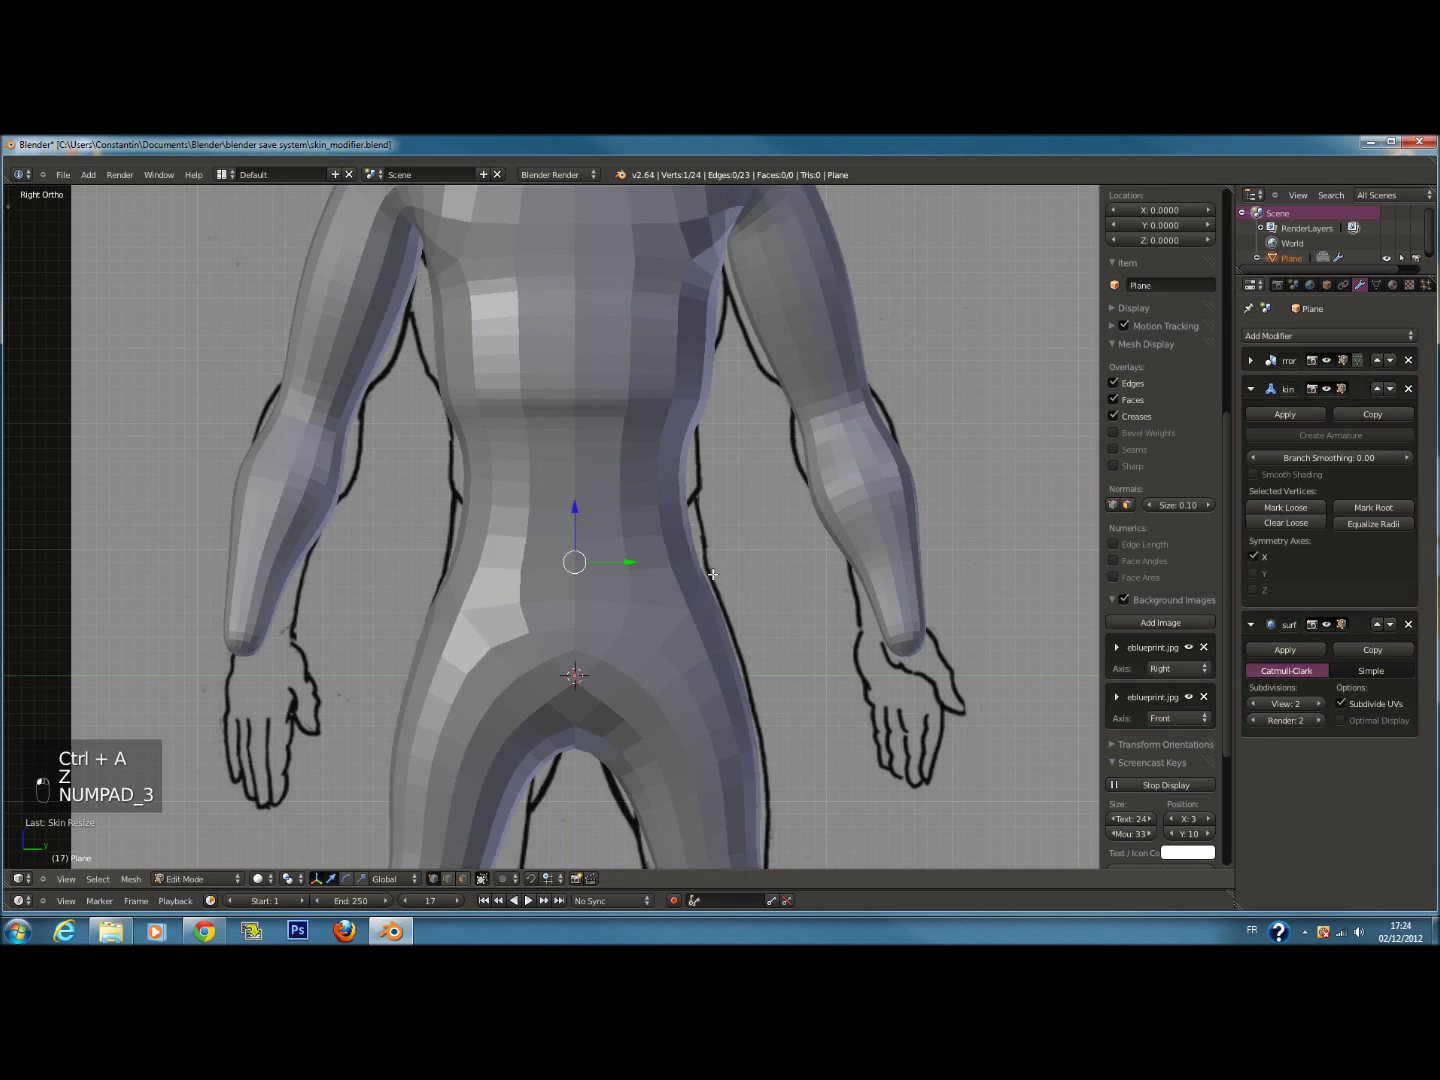
Widen the central hip vertex's skin along X to meet the front blueprint's outer hip contour
{"action": "key", "text": "z"}
{"action": "scroll", "coordinate": [681, 529], "scroll_direction": "down", "scroll_amount": 2, "text": "shift"}
{"action": "key", "text": "s"}
{"action": "right_click", "coordinate": [681, 529]}
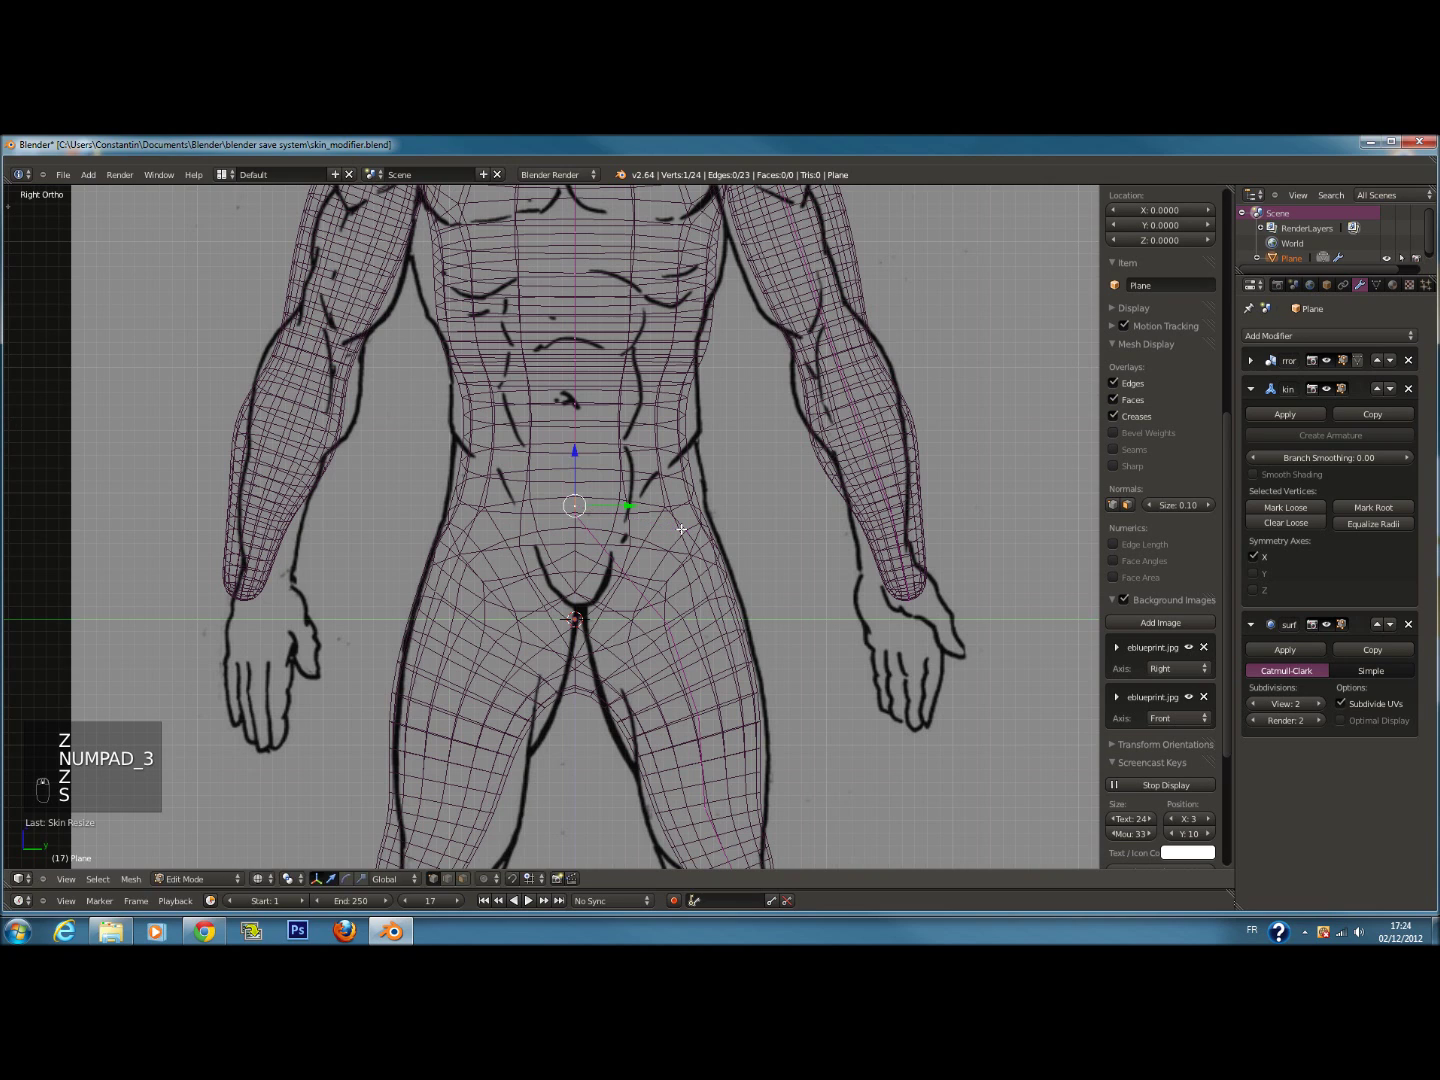
{"action": "key", "text": "ctrl+a"}
{"action": "key", "text": "y"}
{"action": "right_click", "coordinate": [727, 543]}
{"action": "key", "text": "ctrl+a"}
{"action": "key", "text": "x"}
{"action": "left_click", "coordinate": [751, 547]}
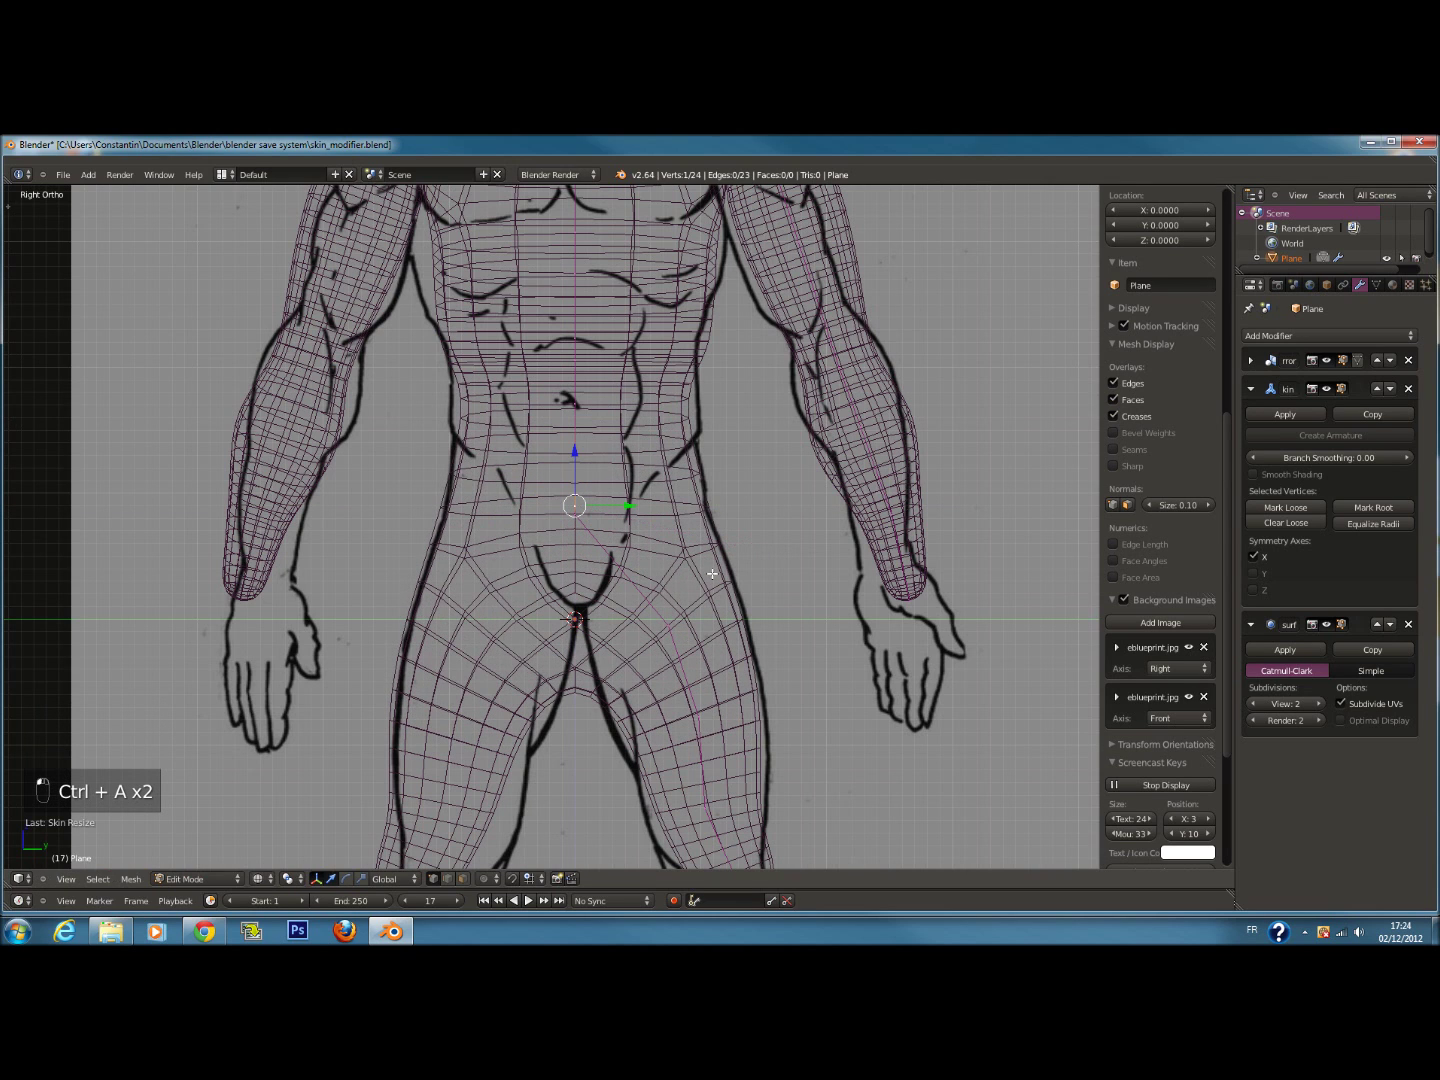
Lower the central hip vertex along Z and try adjusting its skin size
{"action": "left_click_drag", "start_coordinate": [576, 465], "coordinate": [584, 610]}
{"action": "key", "text": "ctrl+a"}
{"action": "left_click", "coordinate": [765, 596]}
{"action": "key", "text": "ctrl+a"}
{"action": "left_click", "coordinate": [668, 589]}
{"action": "key", "text": "ctrl+a"}
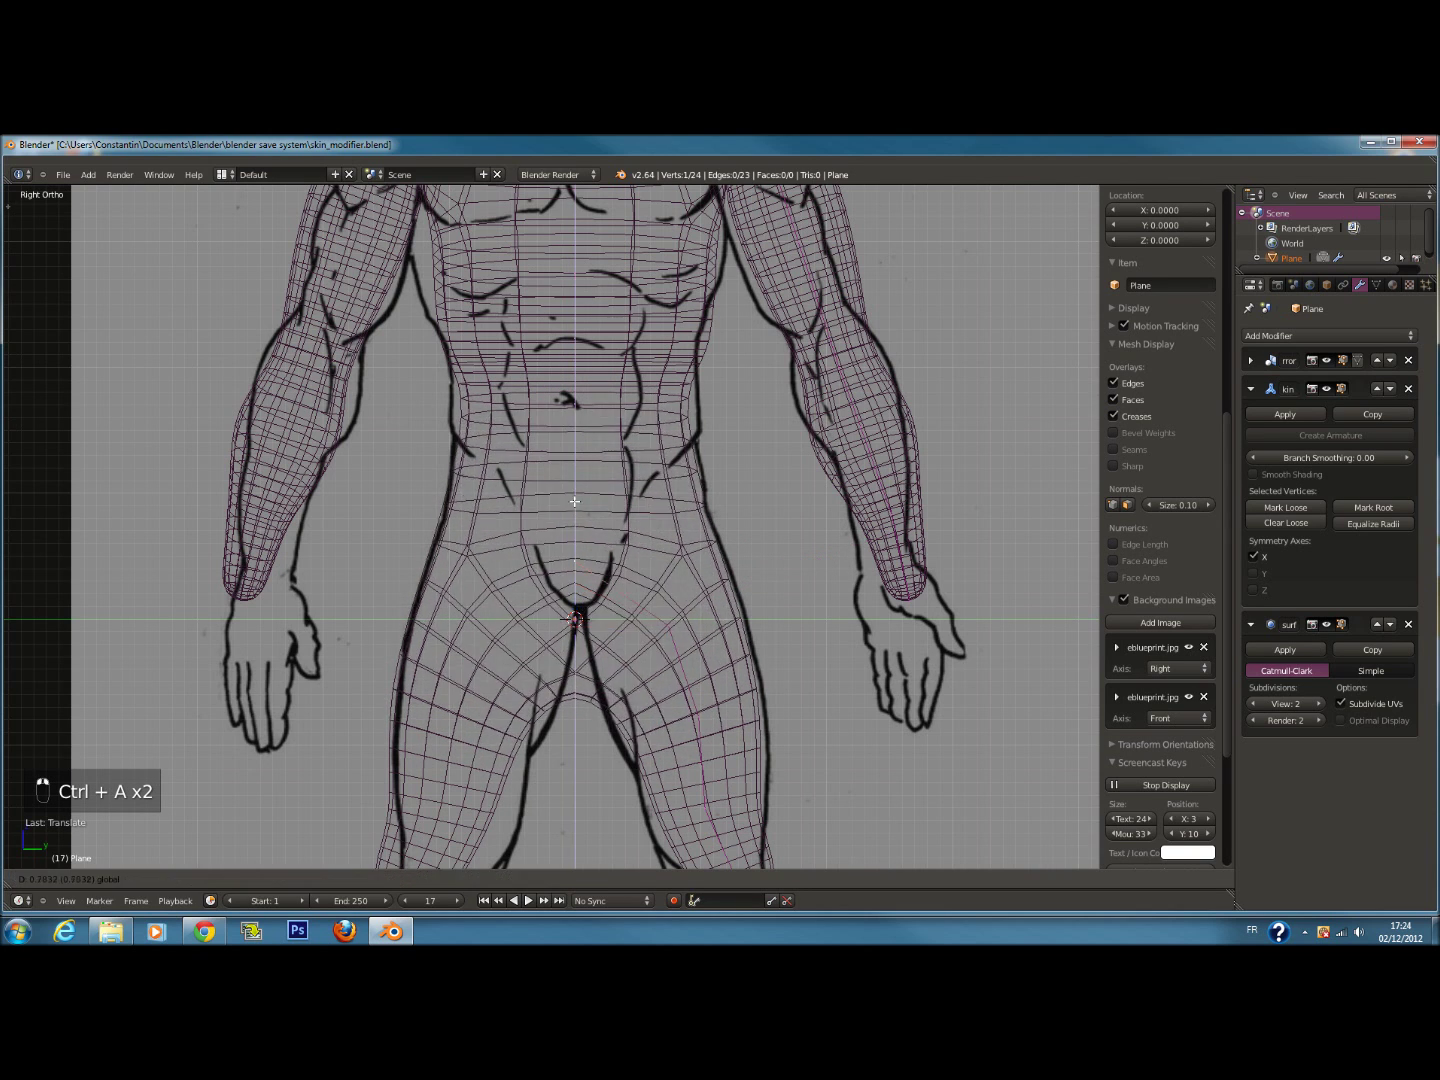
{"action": "right_click", "coordinate": [585, 478]}
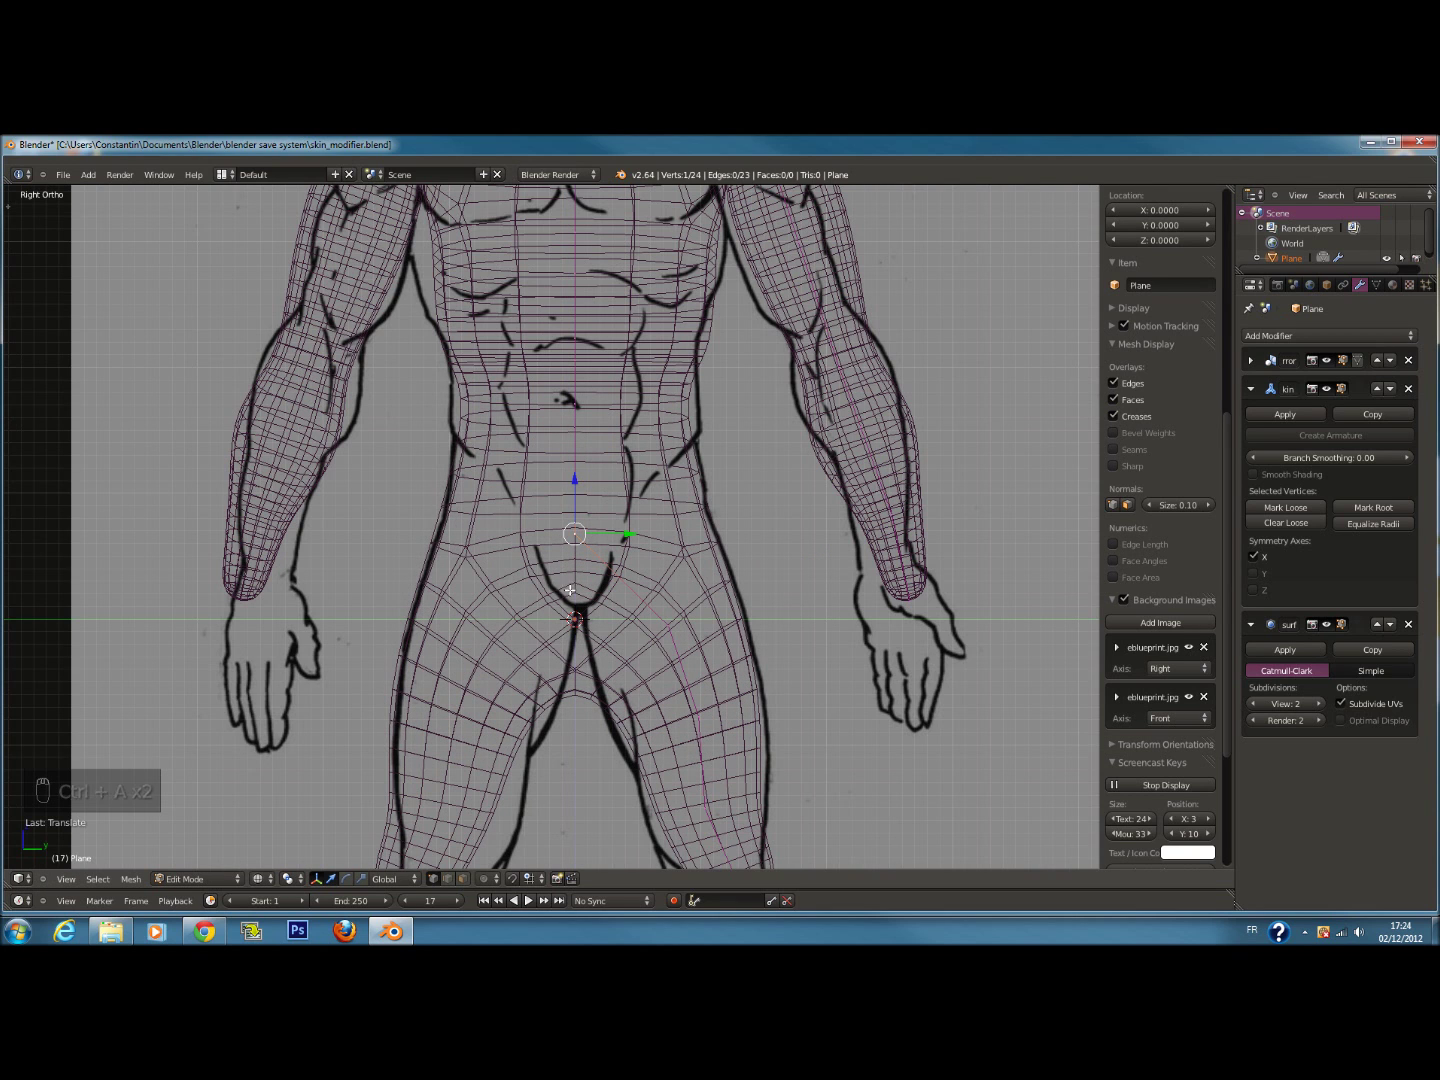
Scale down the skin at the upper thigh vertex beside the crotch
{"action": "right_click", "coordinate": [672, 606]}
{"action": "key", "text": "ctrl+a"}
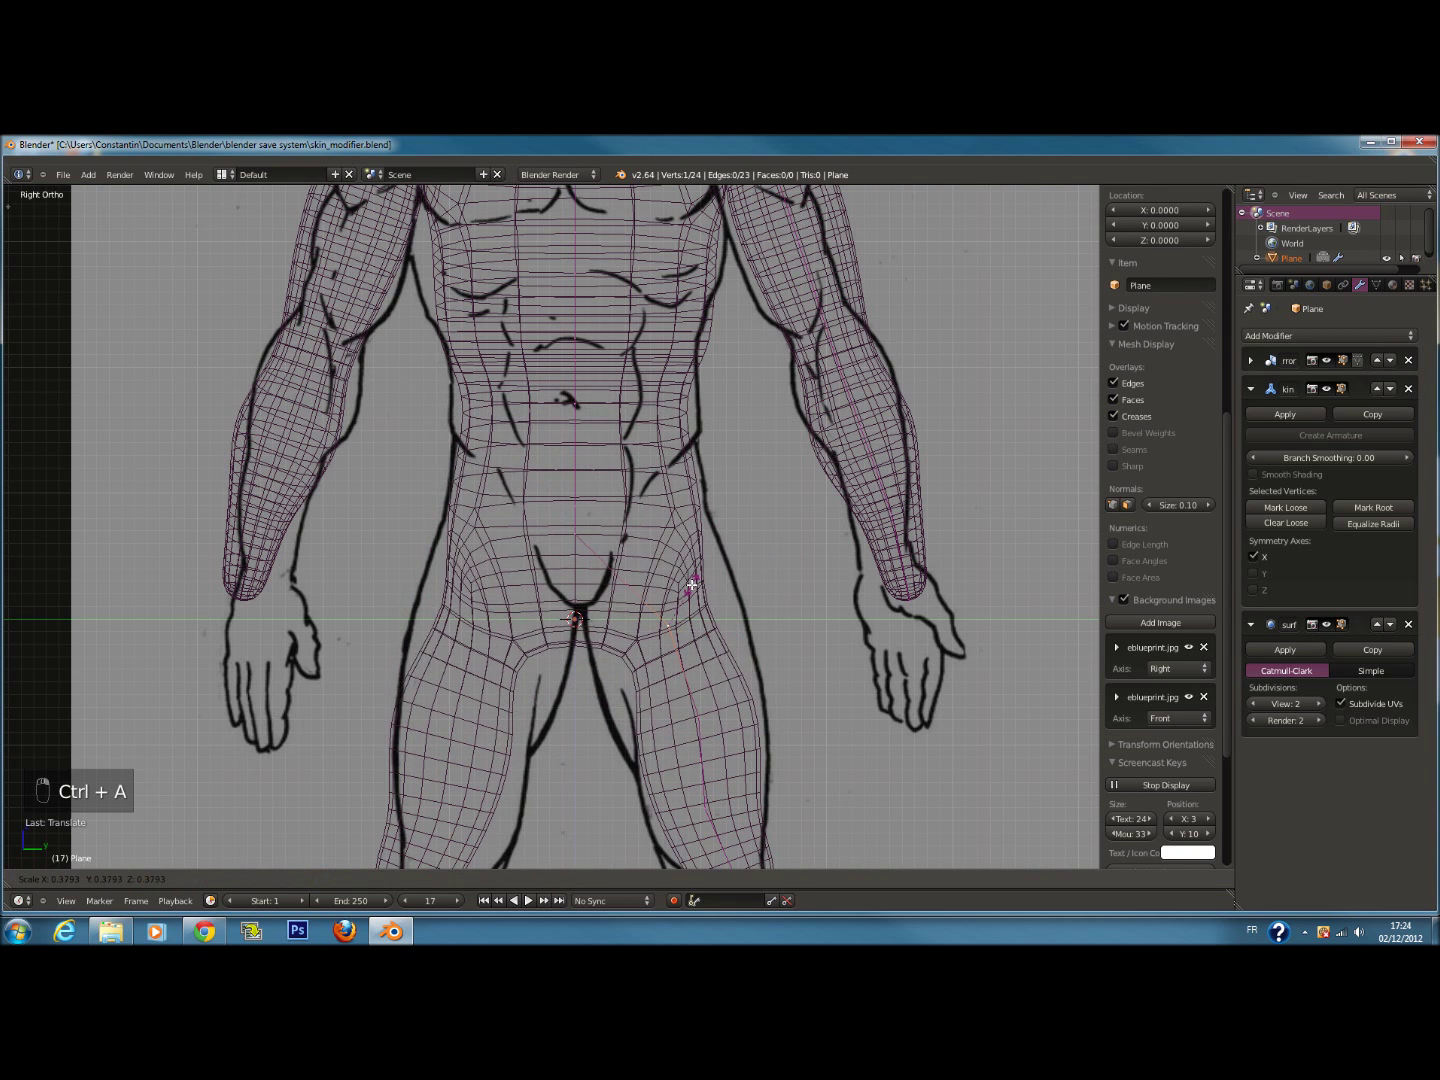
{"action": "left_click", "coordinate": [731, 582]}
Subdivide the edge between the central hip and upper thigh vertices and enlarge the skin of the resulting selection
{"action": "right_click", "coordinate": [575, 531], "text": "shift"}
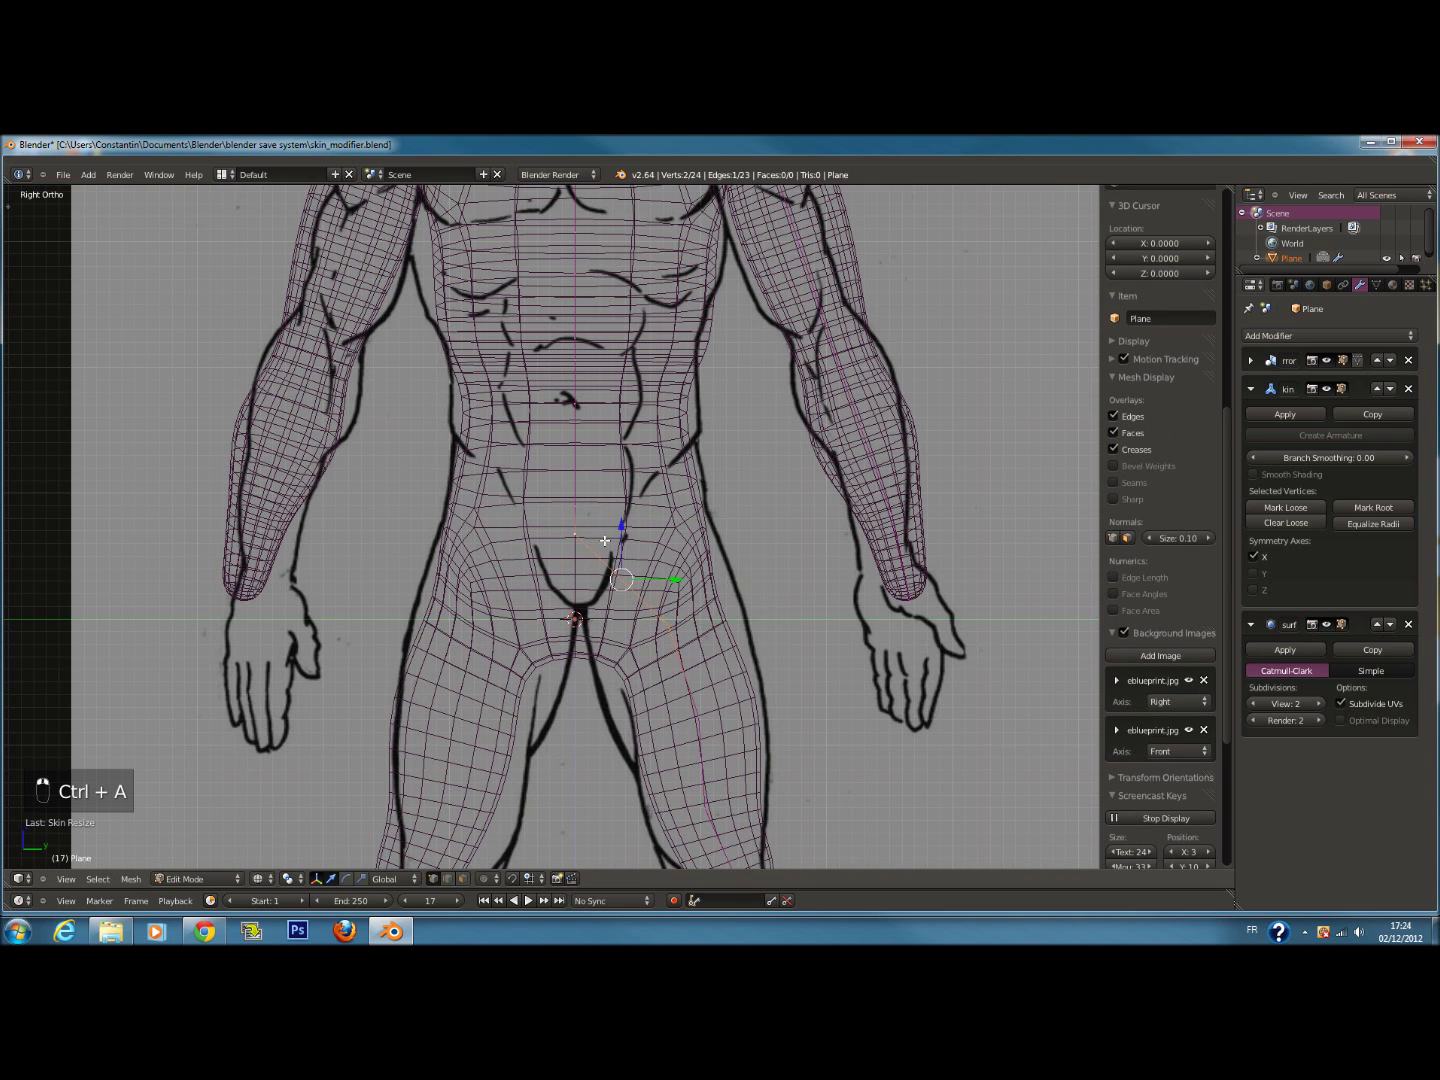
{"action": "key", "text": "w"}
{"action": "left_click", "coordinate": [744, 541]}
{"action": "key", "text": "ctrl+a"}
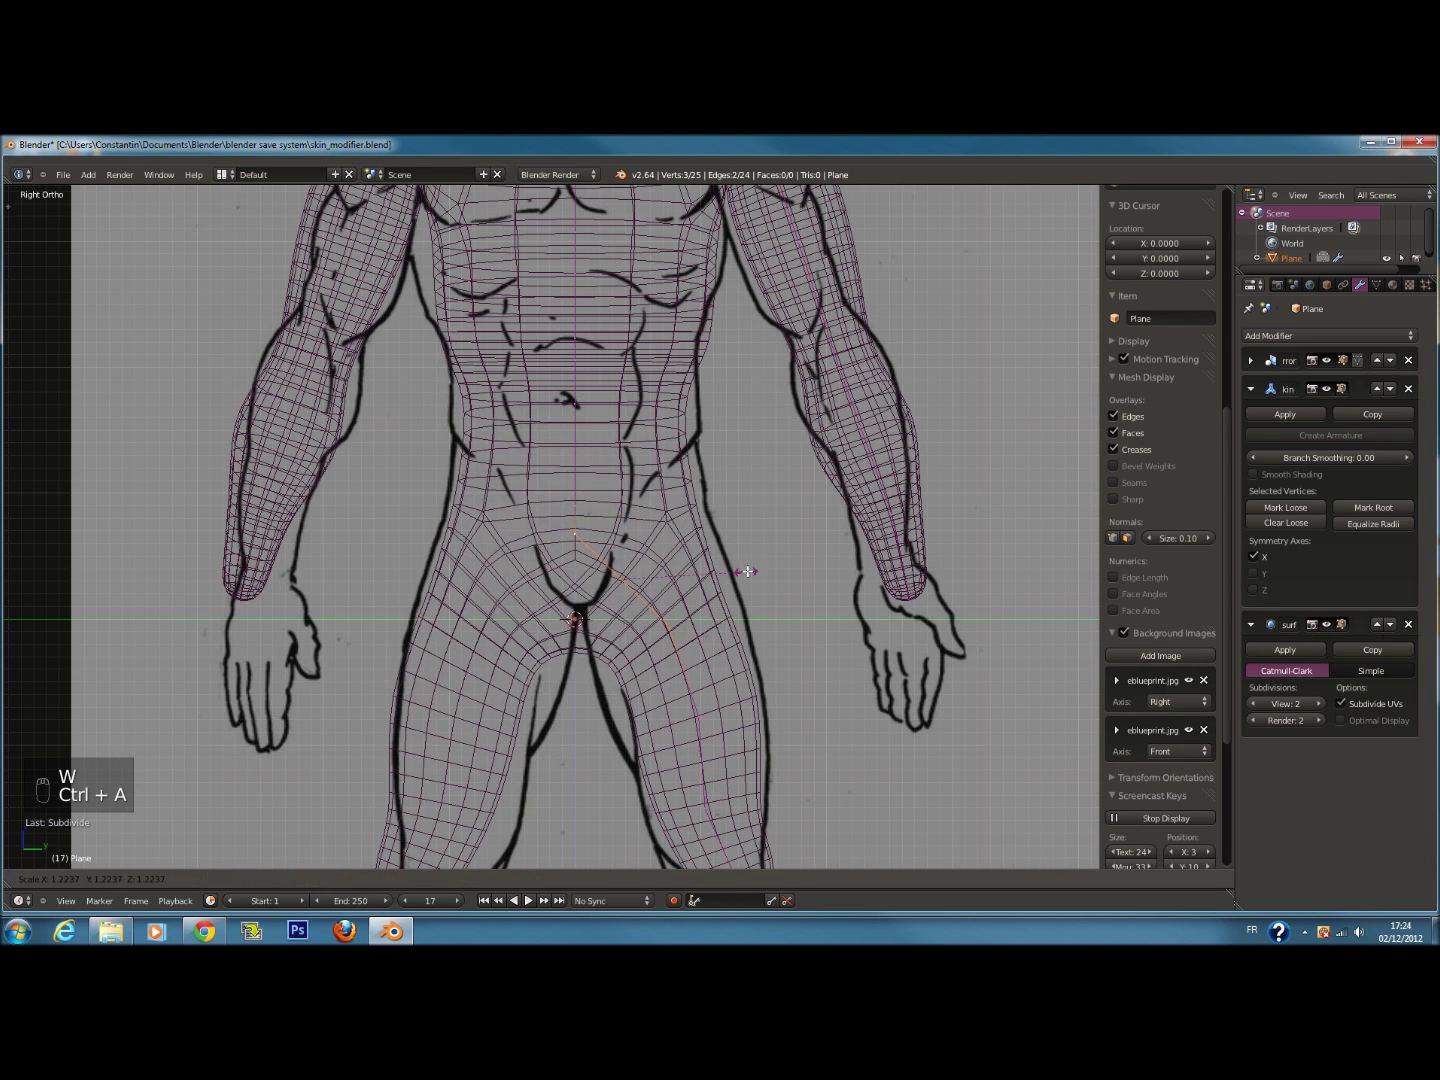
{"action": "left_click", "coordinate": [758, 572]}
Select the mid-thigh vertex and rescale its skin, partly along Y, to fill the blueprint's thigh contour
{"action": "right_click", "coordinate": [674, 616]}
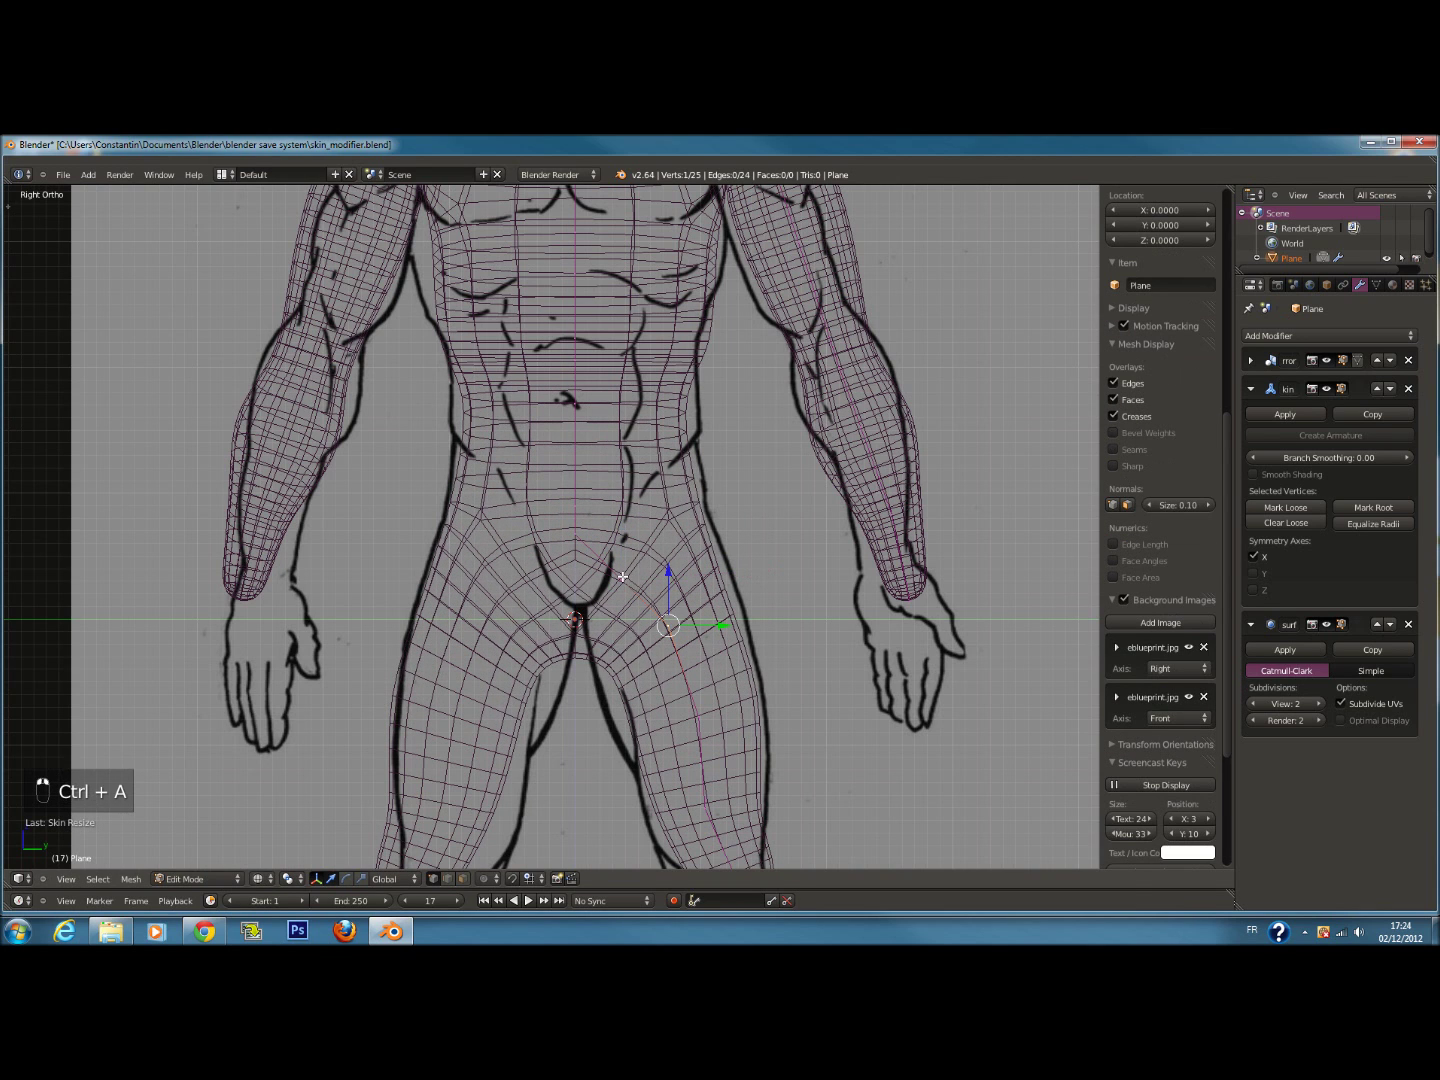
{"action": "scroll", "coordinate": [656, 577], "scroll_direction": "down", "scroll_amount": 3}
{"action": "key", "text": "z"}
{"action": "key", "text": "z"}
{"action": "scroll", "coordinate": [681, 627], "scroll_direction": "down", "scroll_amount": 4, "text": "shift"}
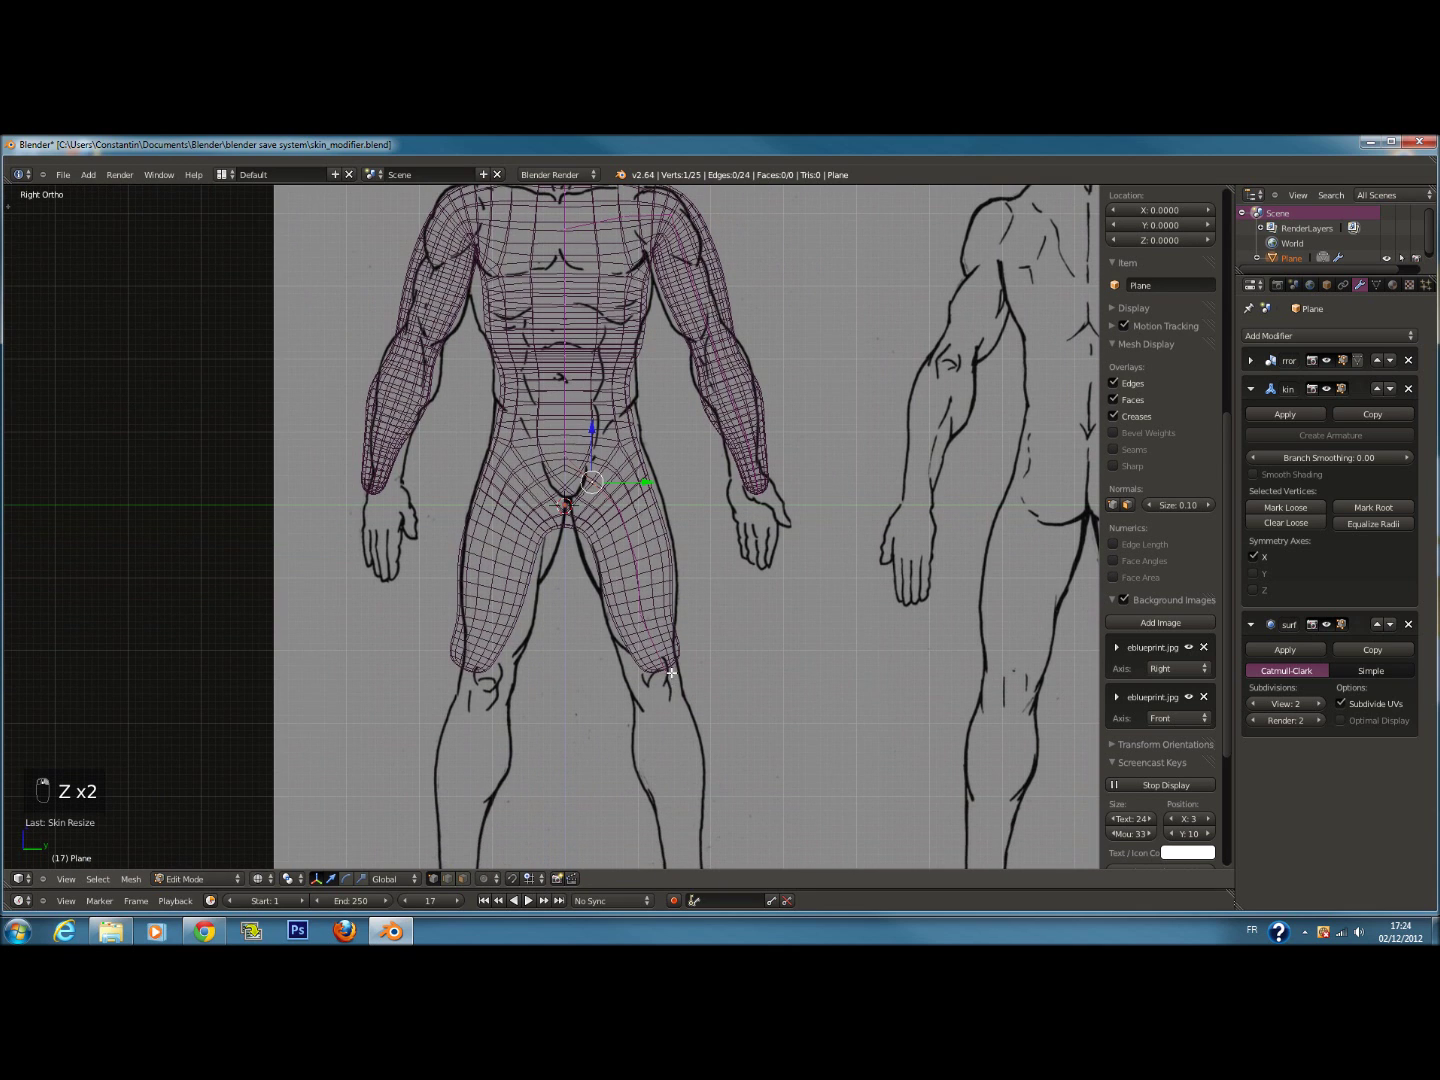
{"action": "right_click", "coordinate": [673, 656]}
{"action": "scroll", "coordinate": [673, 656], "scroll_direction": "up", "scroll_amount": 1}
{"action": "scroll", "coordinate": [673, 655], "scroll_direction": "up", "scroll_amount": 2}
{"action": "key", "text": "ctrl+a"}
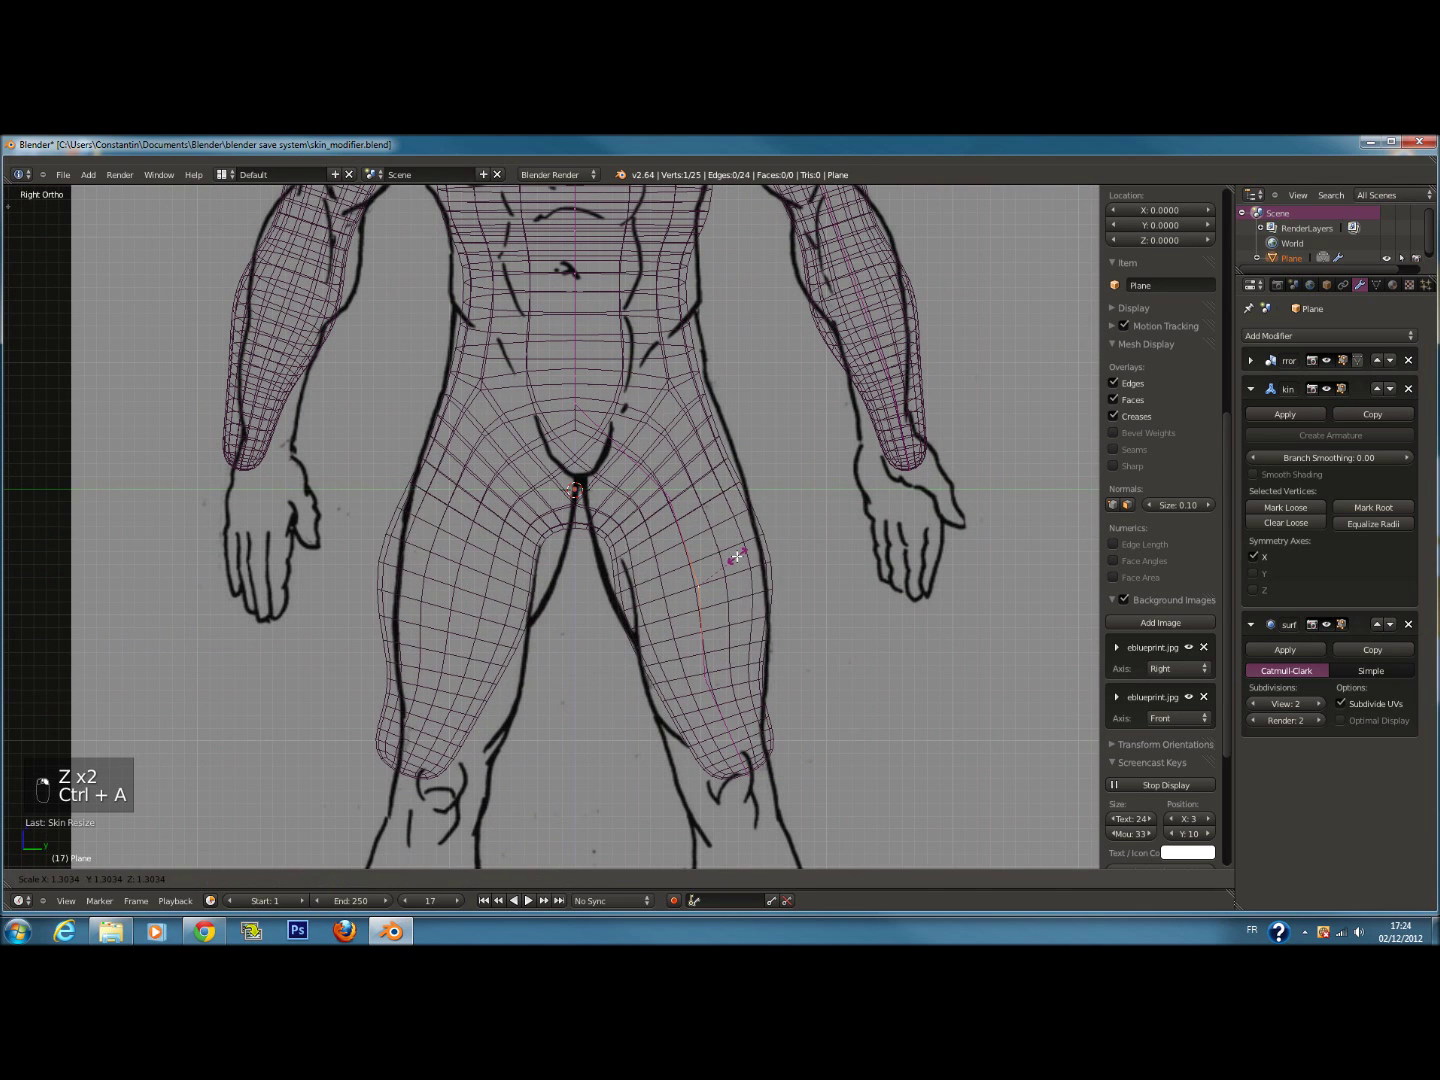
{"action": "left_click", "coordinate": [727, 557]}
{"action": "key", "text": "ctrl+a"}
{"action": "key", "text": "y"}
{"action": "left_click", "coordinate": [753, 560]}
{"action": "key", "text": "ctrl+a"}
{"action": "key", "text": "y"}
{"action": "left_click", "coordinate": [770, 562]}
{"action": "key", "text": "ctrl+a"}
{"action": "left_click", "coordinate": [792, 569]}
Move the mid-thigh vertex and the knee vertex inward along Y to center them in the blueprint's leg
{"action": "left_click_drag", "start_coordinate": [708, 536], "coordinate": [699, 519]}
{"action": "left_click_drag", "start_coordinate": [751, 574], "coordinate": [734, 574]}
{"action": "scroll", "coordinate": [701, 668], "scroll_direction": "down", "scroll_amount": 2}
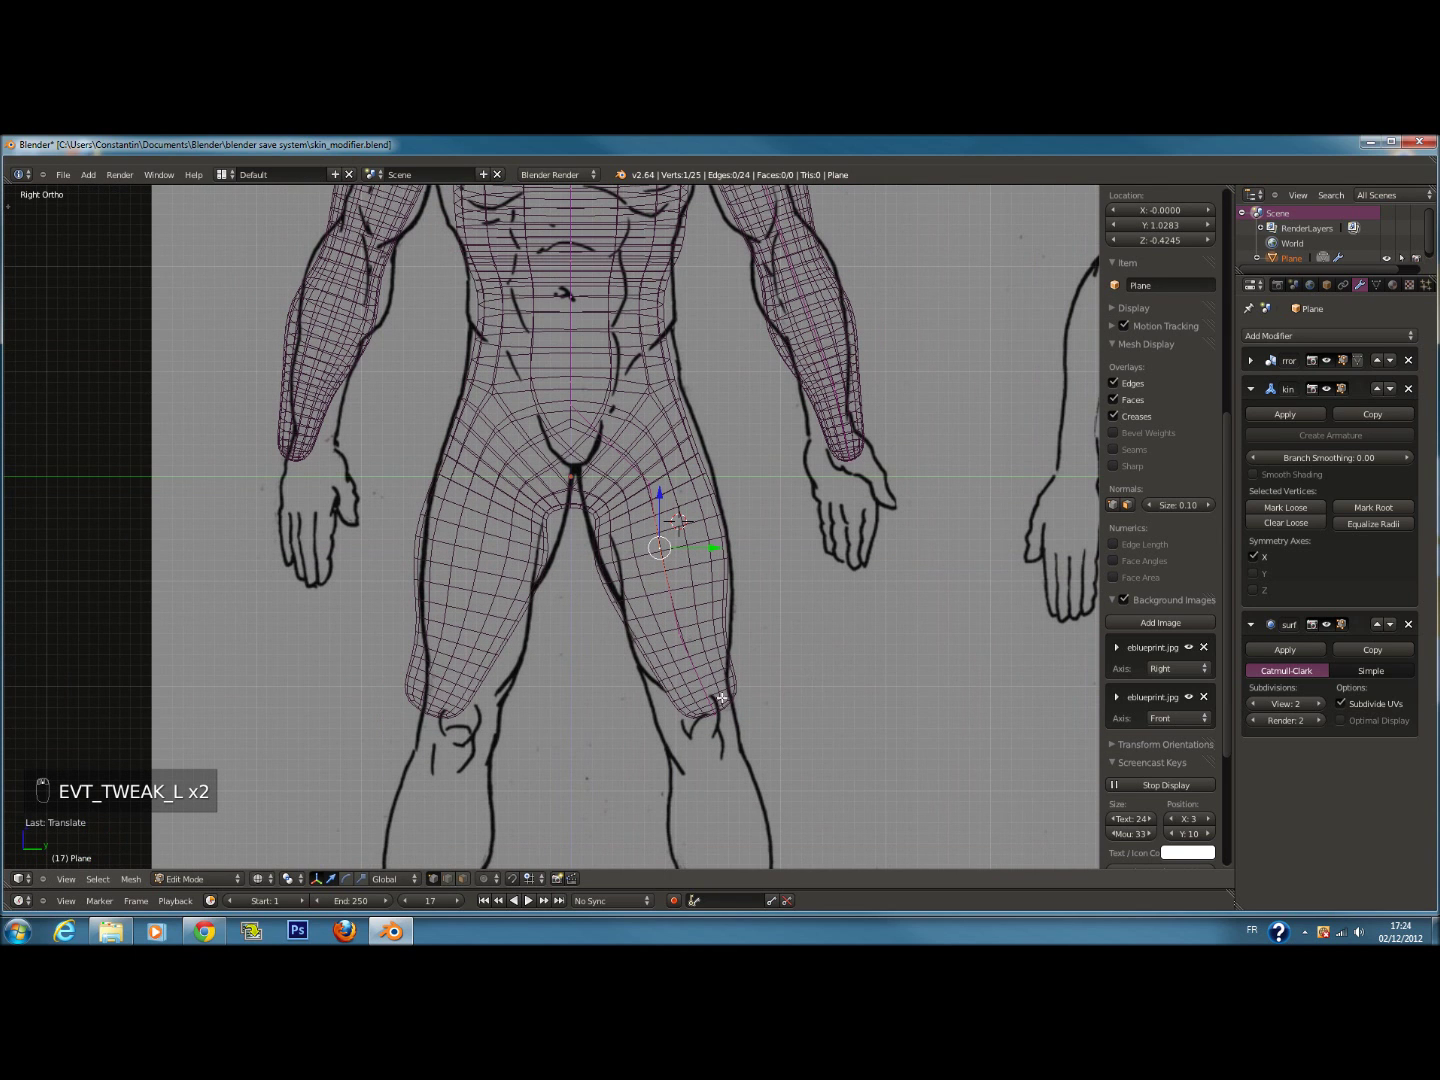
{"action": "right_click", "coordinate": [720, 703]}
{"action": "left_click_drag", "start_coordinate": [755, 714], "coordinate": [732, 714]}
Extrude the lower leg from the knee vertex down to the blueprint's foot and adjust the knee along Y
{"action": "scroll", "coordinate": [708, 667], "scroll_direction": "down", "scroll_amount": 2}
{"action": "middle_click_drag", "start_coordinate": [707, 667], "coordinate": [707, 629], "text": "shift"}
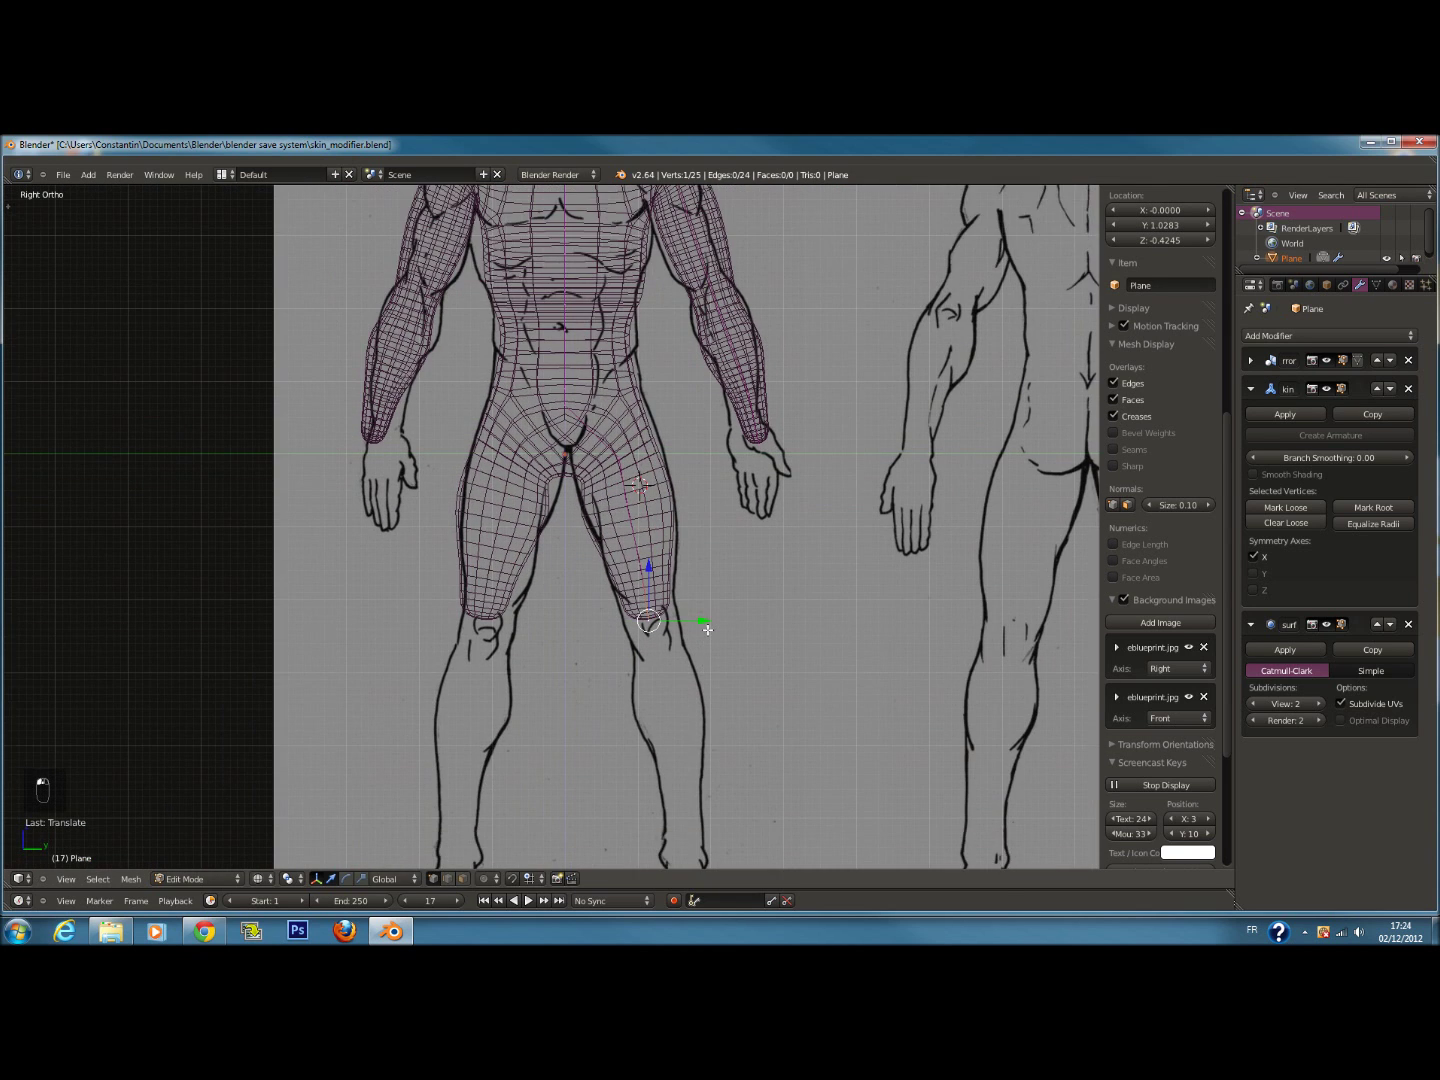
{"action": "scroll", "coordinate": [707, 629], "scroll_direction": "down", "scroll_amount": 2, "text": "shift"}
{"action": "key", "text": "e"}
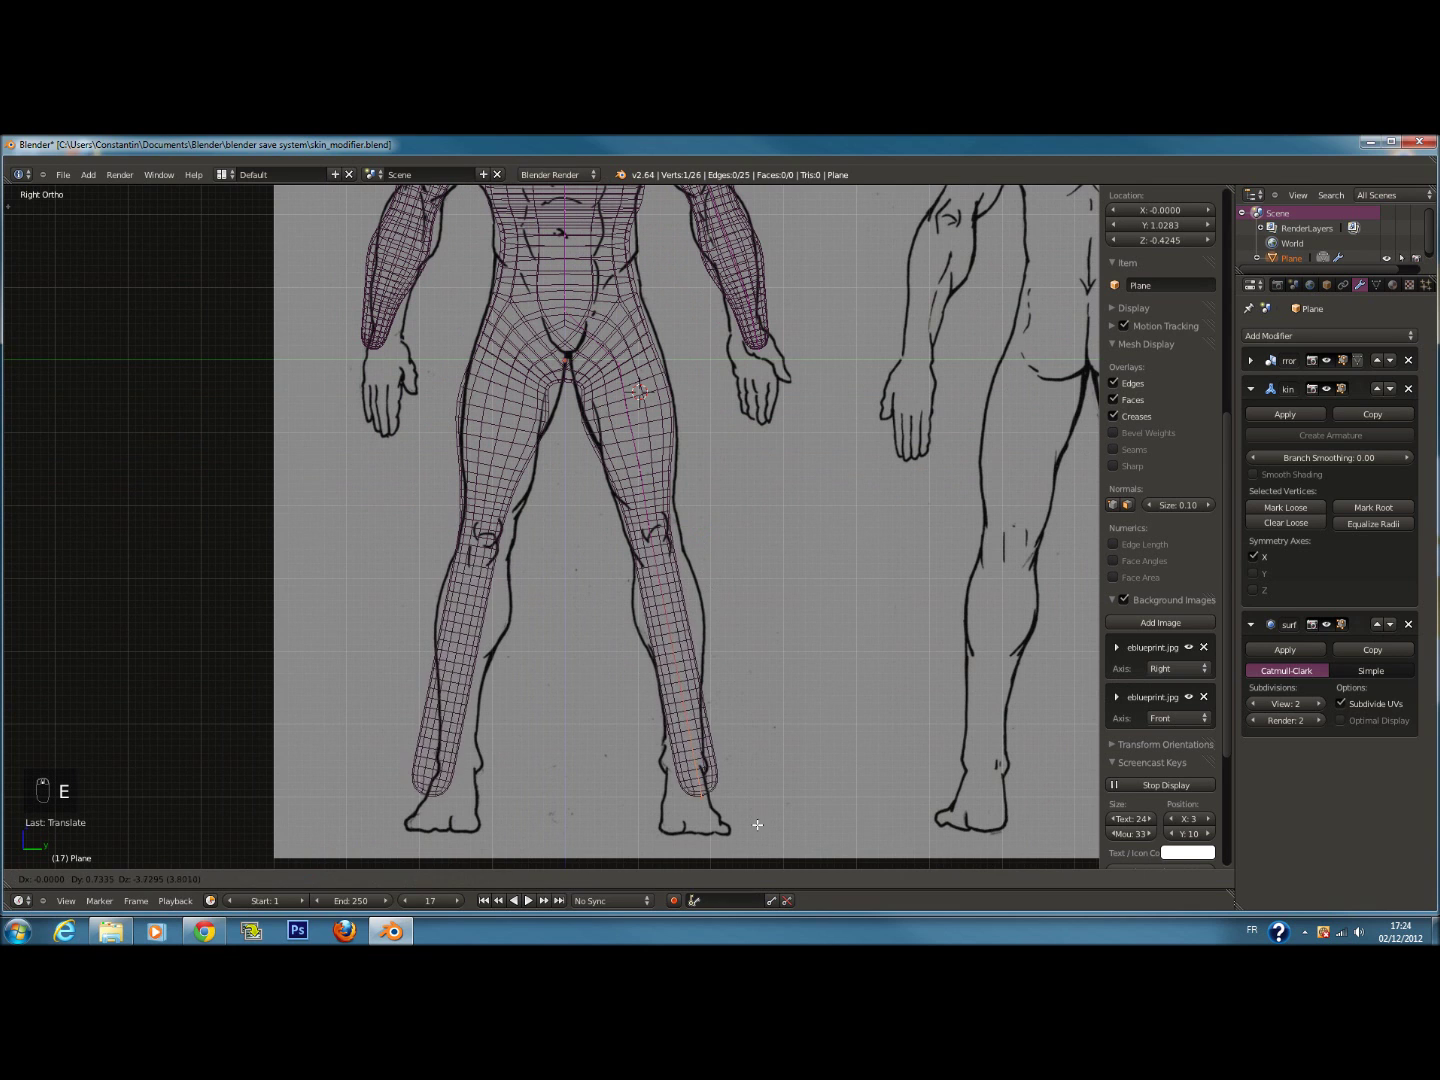
{"action": "left_click", "coordinate": [749, 841]}
{"action": "scroll", "coordinate": [647, 510], "scroll_direction": "up", "scroll_amount": 1}
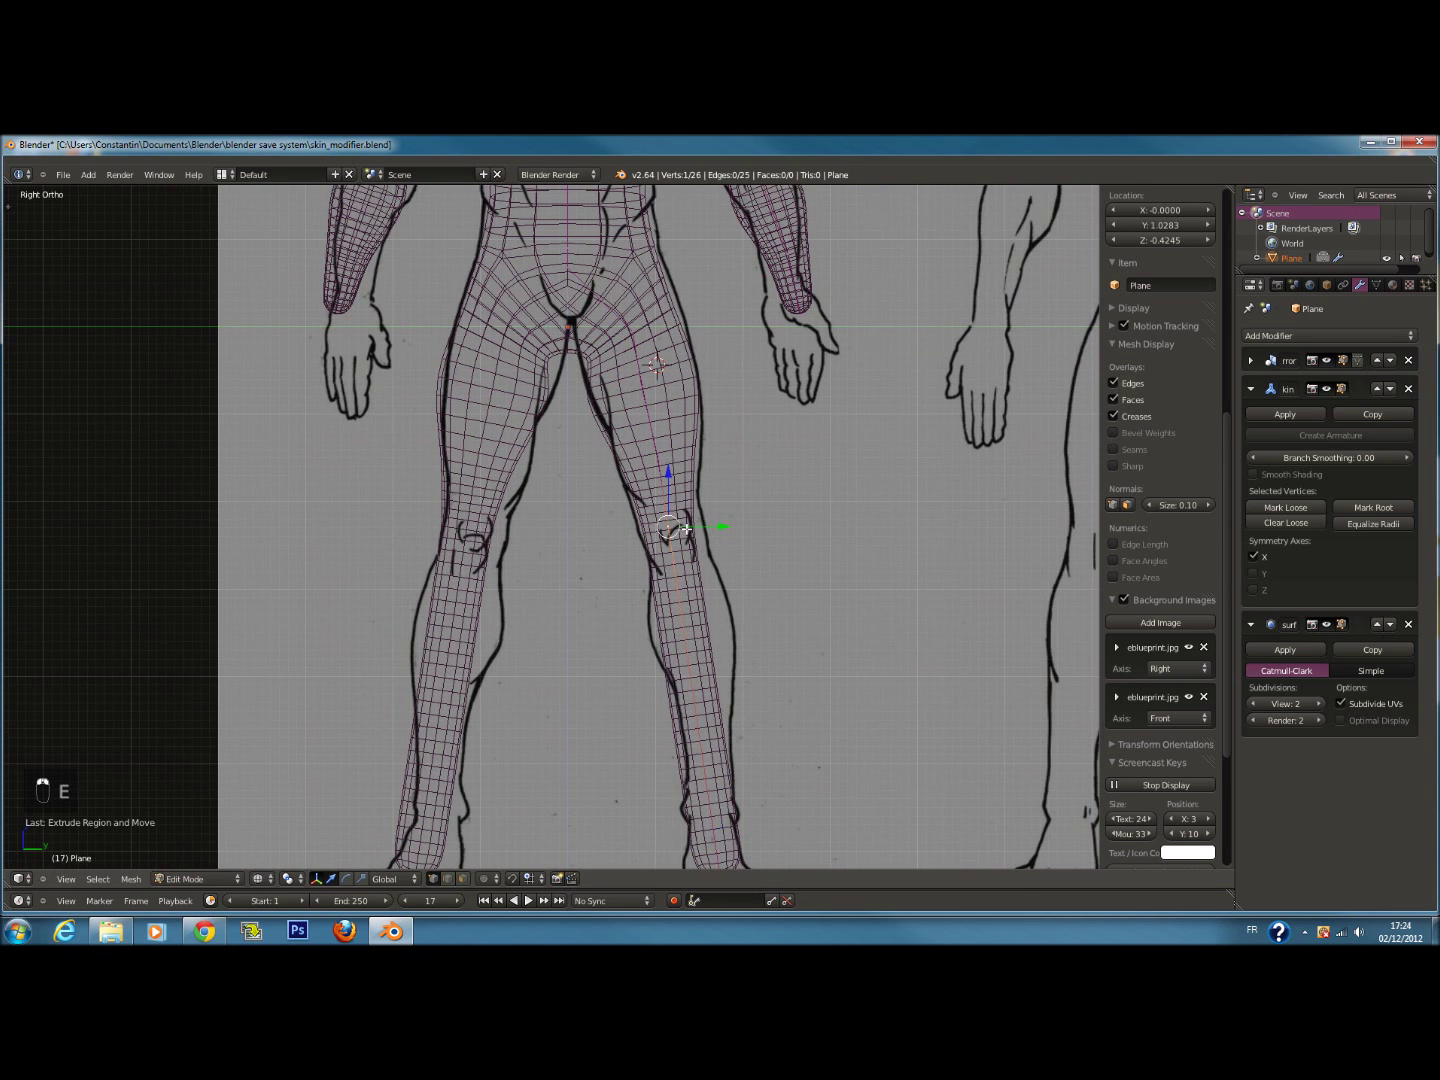
{"action": "left_click_drag", "start_coordinate": [704, 528], "coordinate": [708, 528]}
{"action": "scroll", "coordinate": [712, 782], "scroll_direction": "down", "scroll_amount": 1}
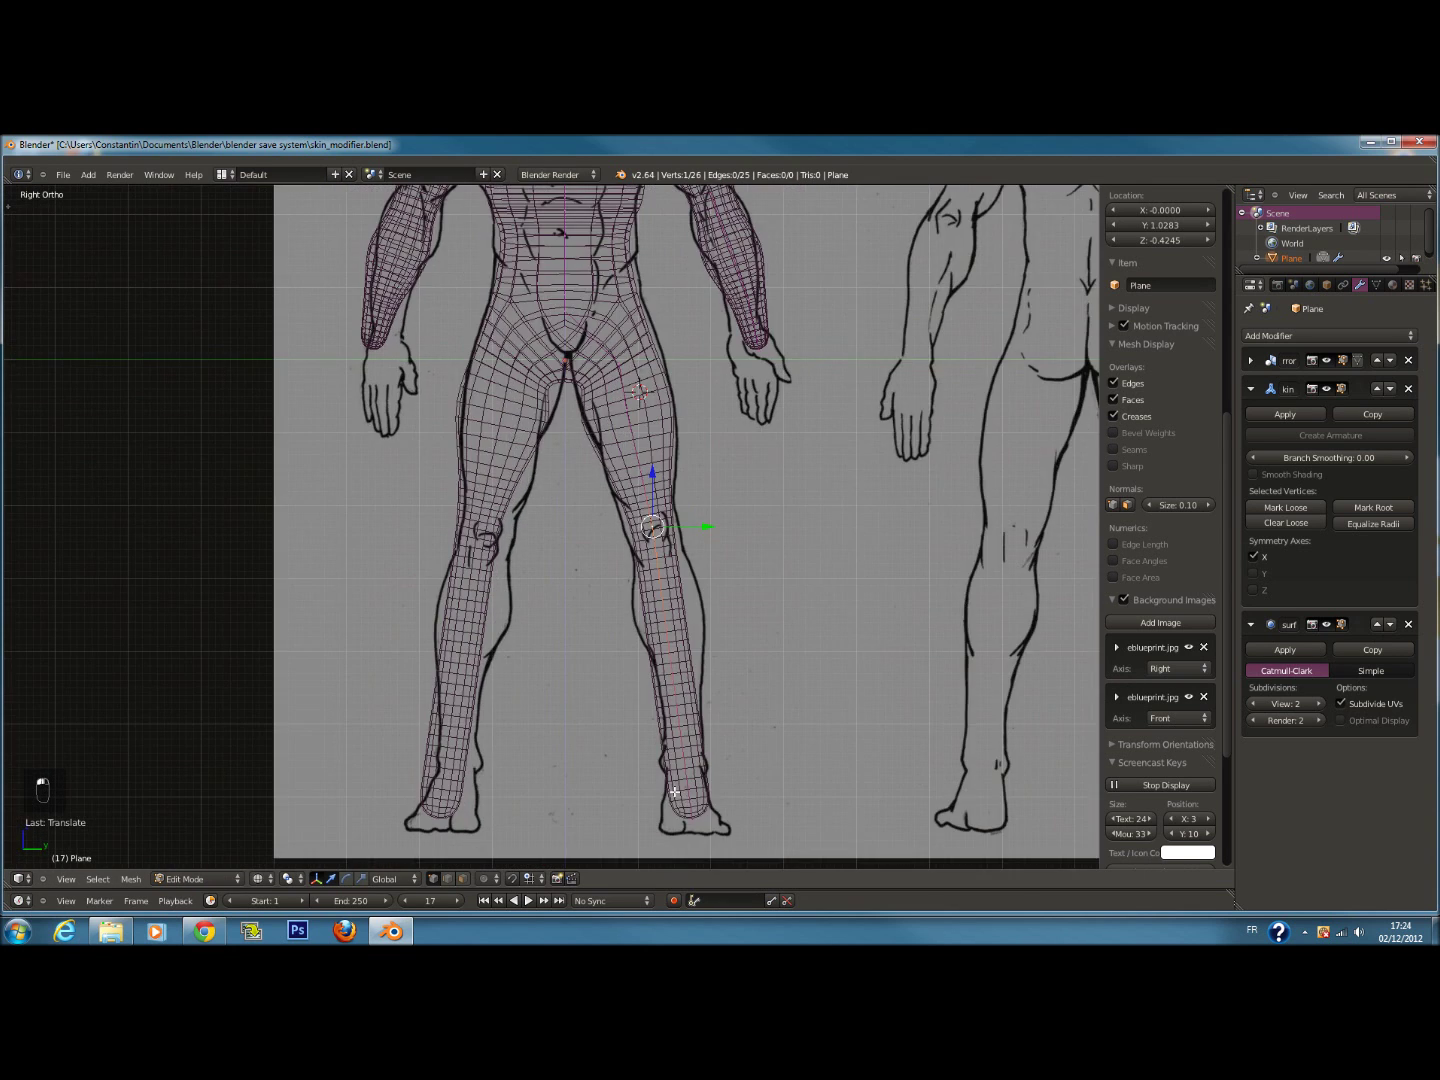
Select the knee and foot-end vertices and subdivide the edge between them twice
{"action": "right_click", "coordinate": [686, 806], "text": "shift"}
{"action": "scroll", "coordinate": [746, 722], "scroll_direction": "up", "scroll_amount": 1}
{"action": "key", "text": "w"}
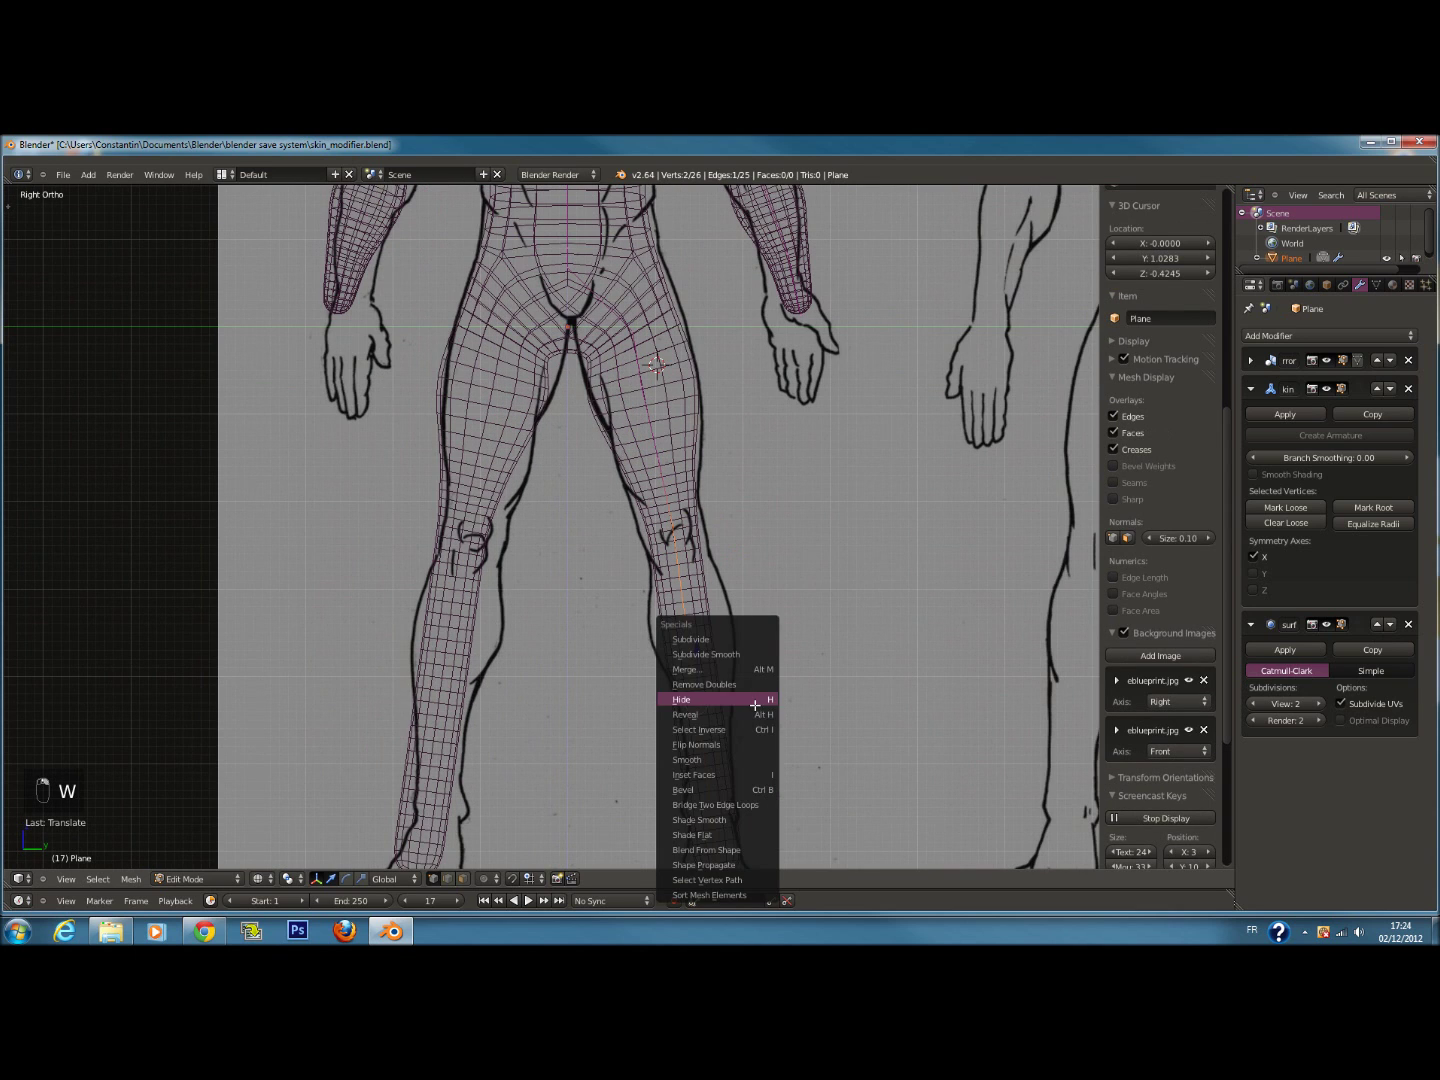
{"action": "left_click", "coordinate": [746, 650]}
{"action": "key", "text": "w"}
{"action": "left_click", "coordinate": [748, 640]}
Move the knee vertex and the first new lower-leg vertex up around the blueprint's knee and resize the skin there
{"action": "scroll", "coordinate": [747, 637], "scroll_direction": "down", "scroll_amount": 2, "text": "shift"}
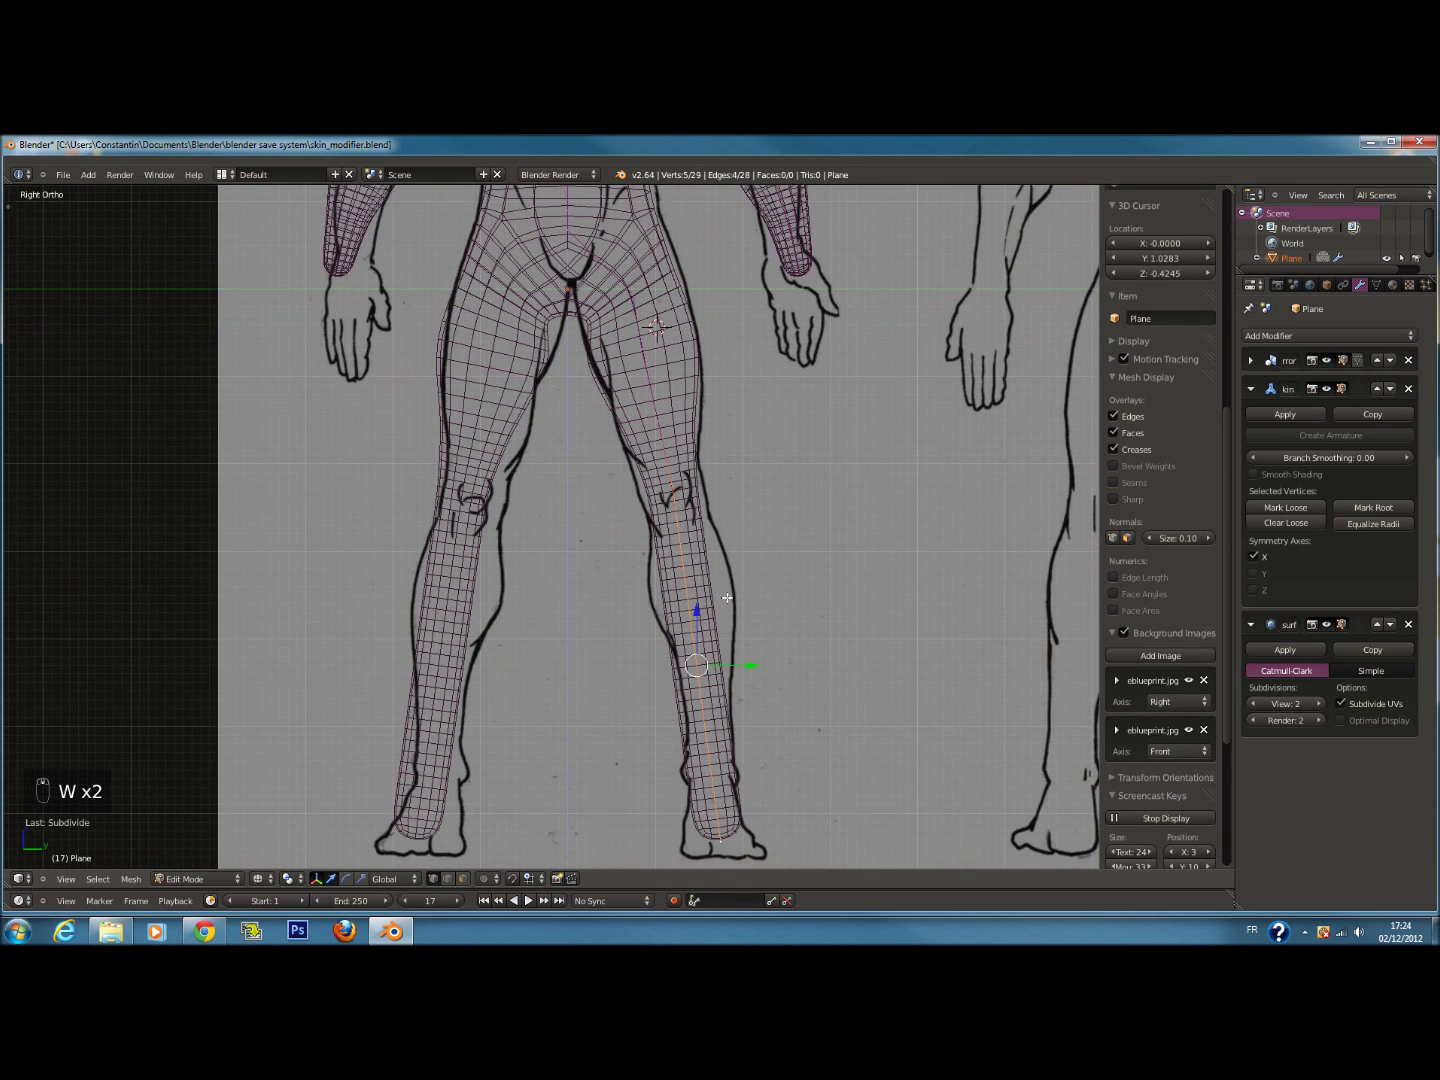
{"action": "scroll", "coordinate": [730, 600], "scroll_direction": "up", "scroll_amount": 1}
{"action": "right_click", "coordinate": [704, 514]}
{"action": "key", "text": "g"}
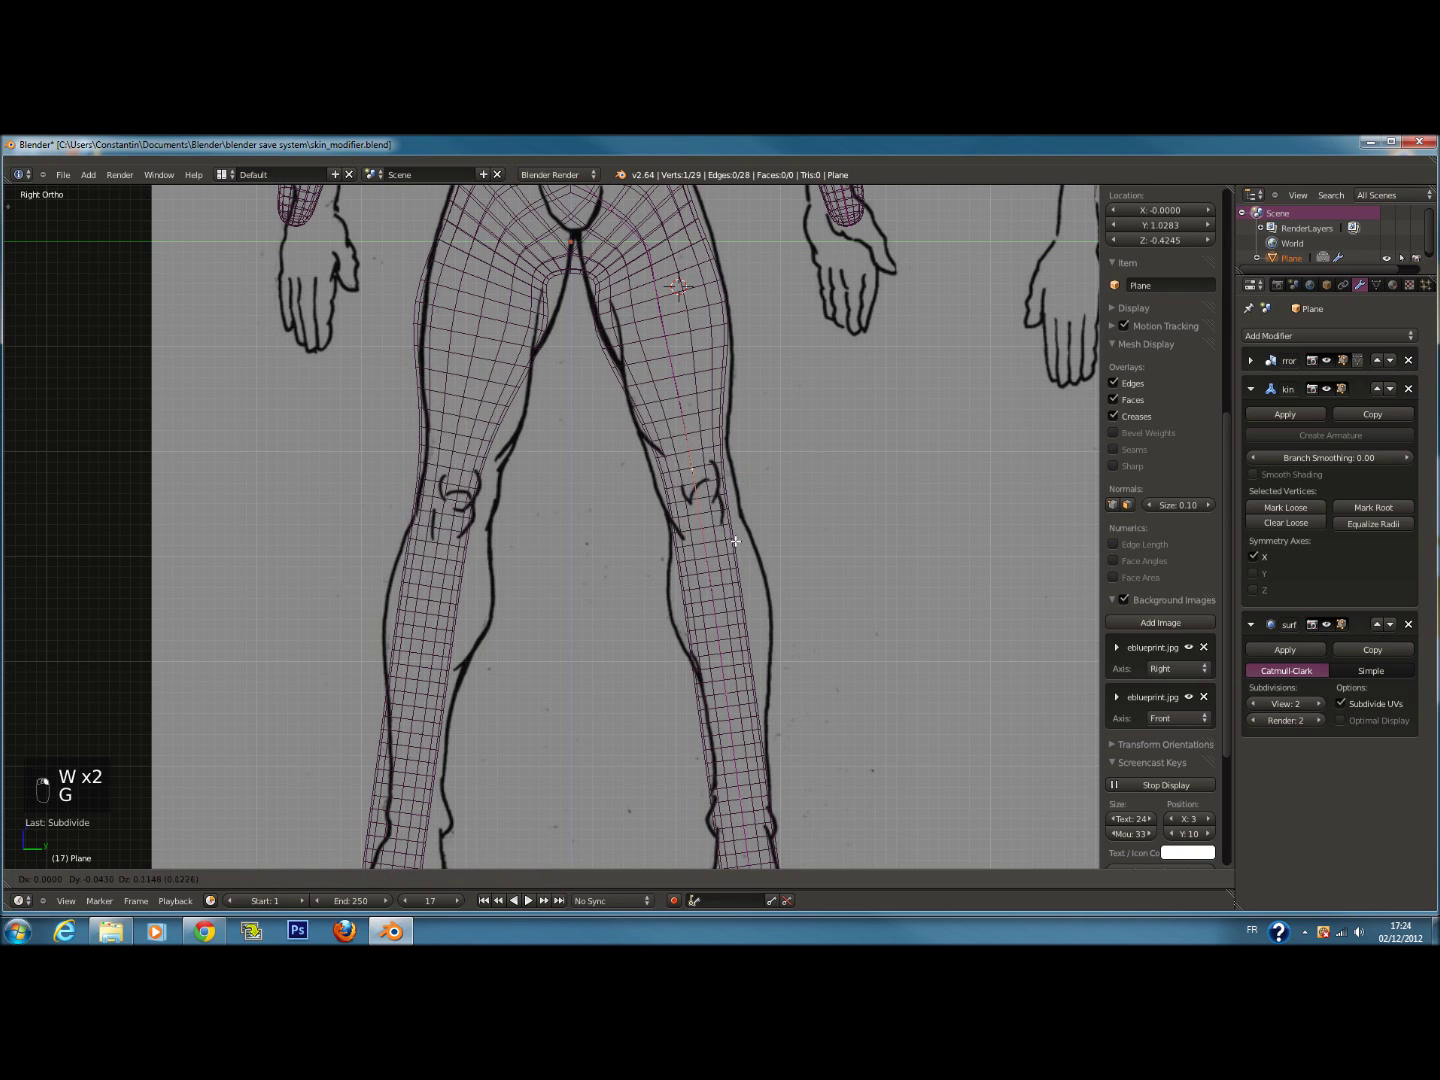
{"action": "left_click", "coordinate": [721, 556]}
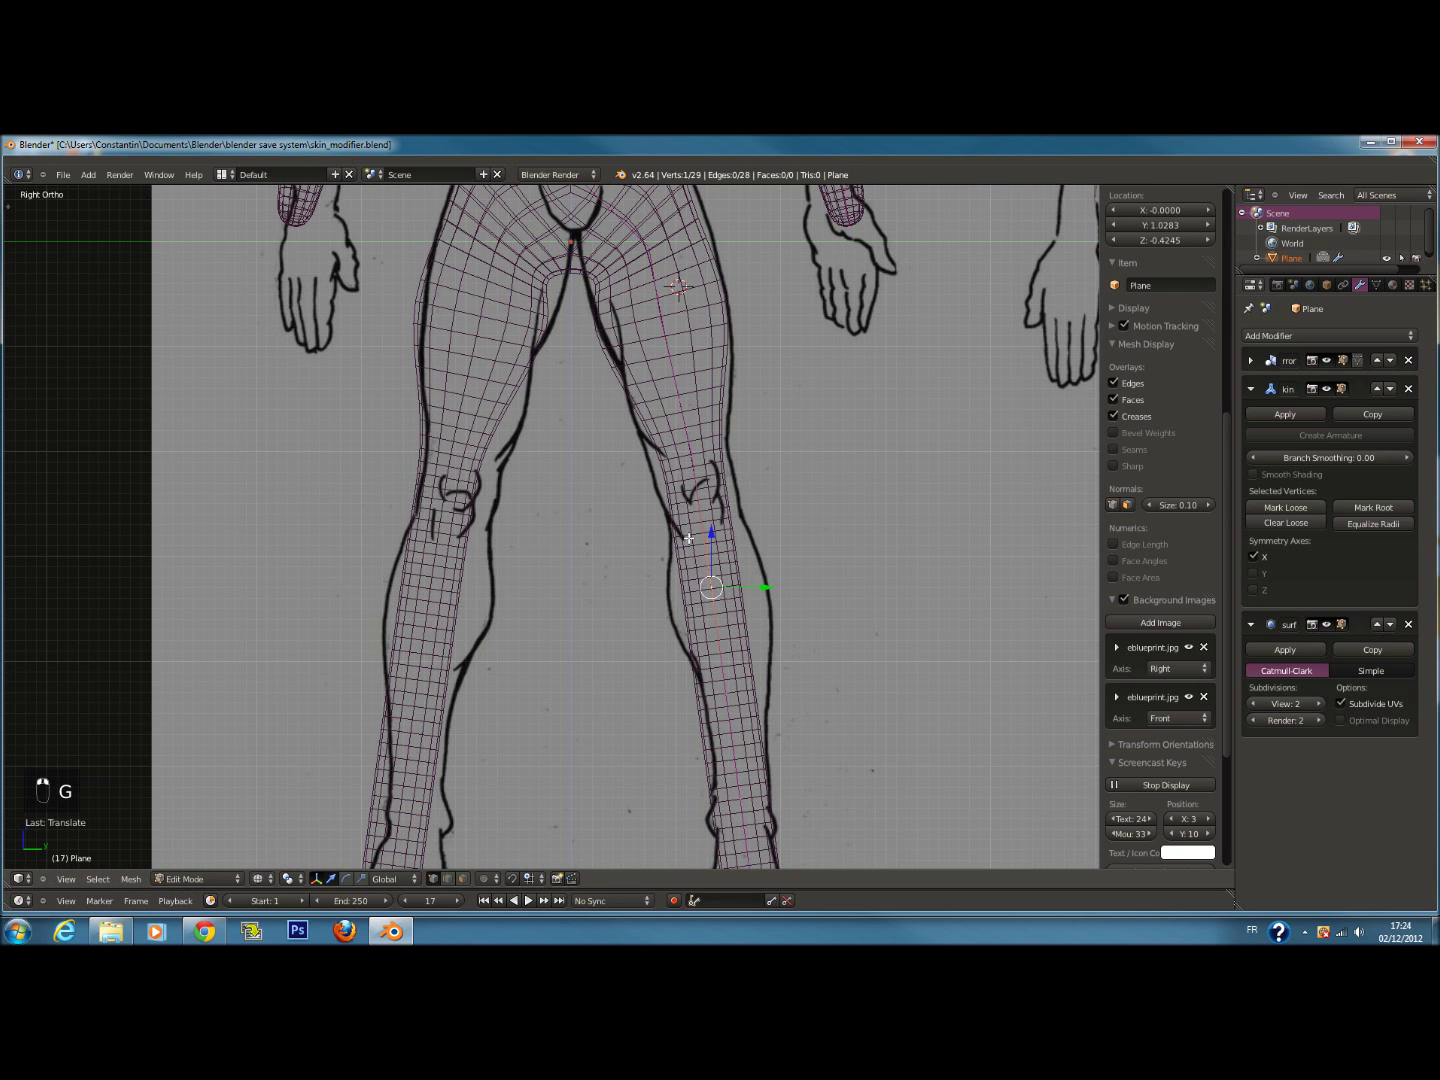
{"action": "key", "text": "ctrl+a"}
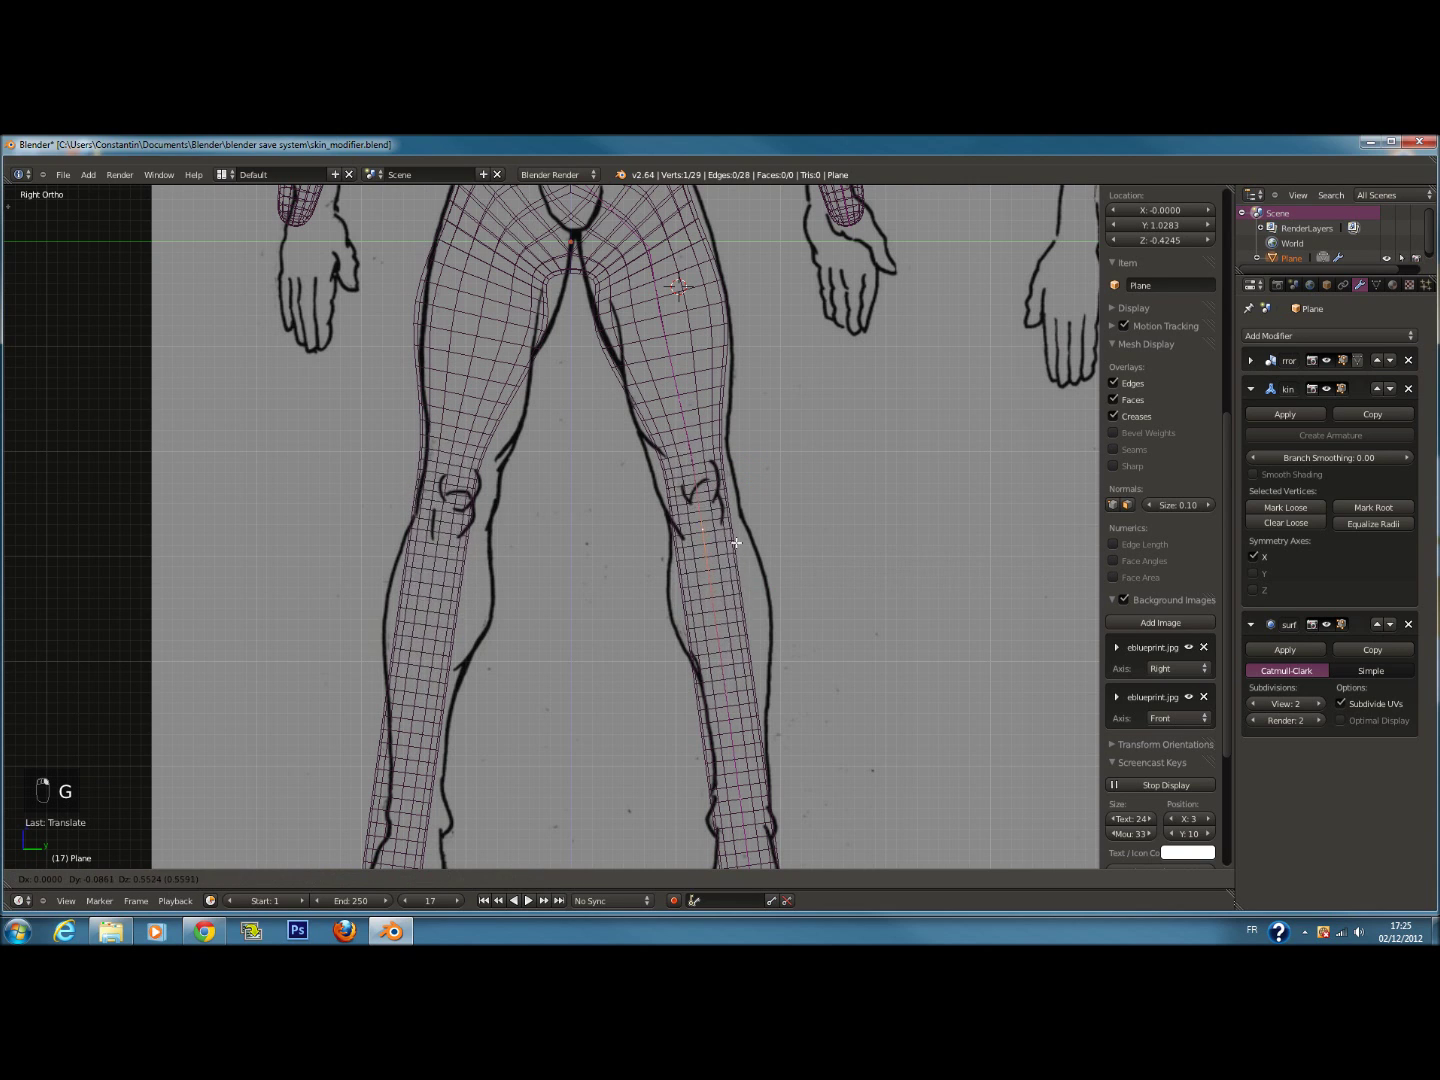
{"action": "left_click", "coordinate": [743, 527]}
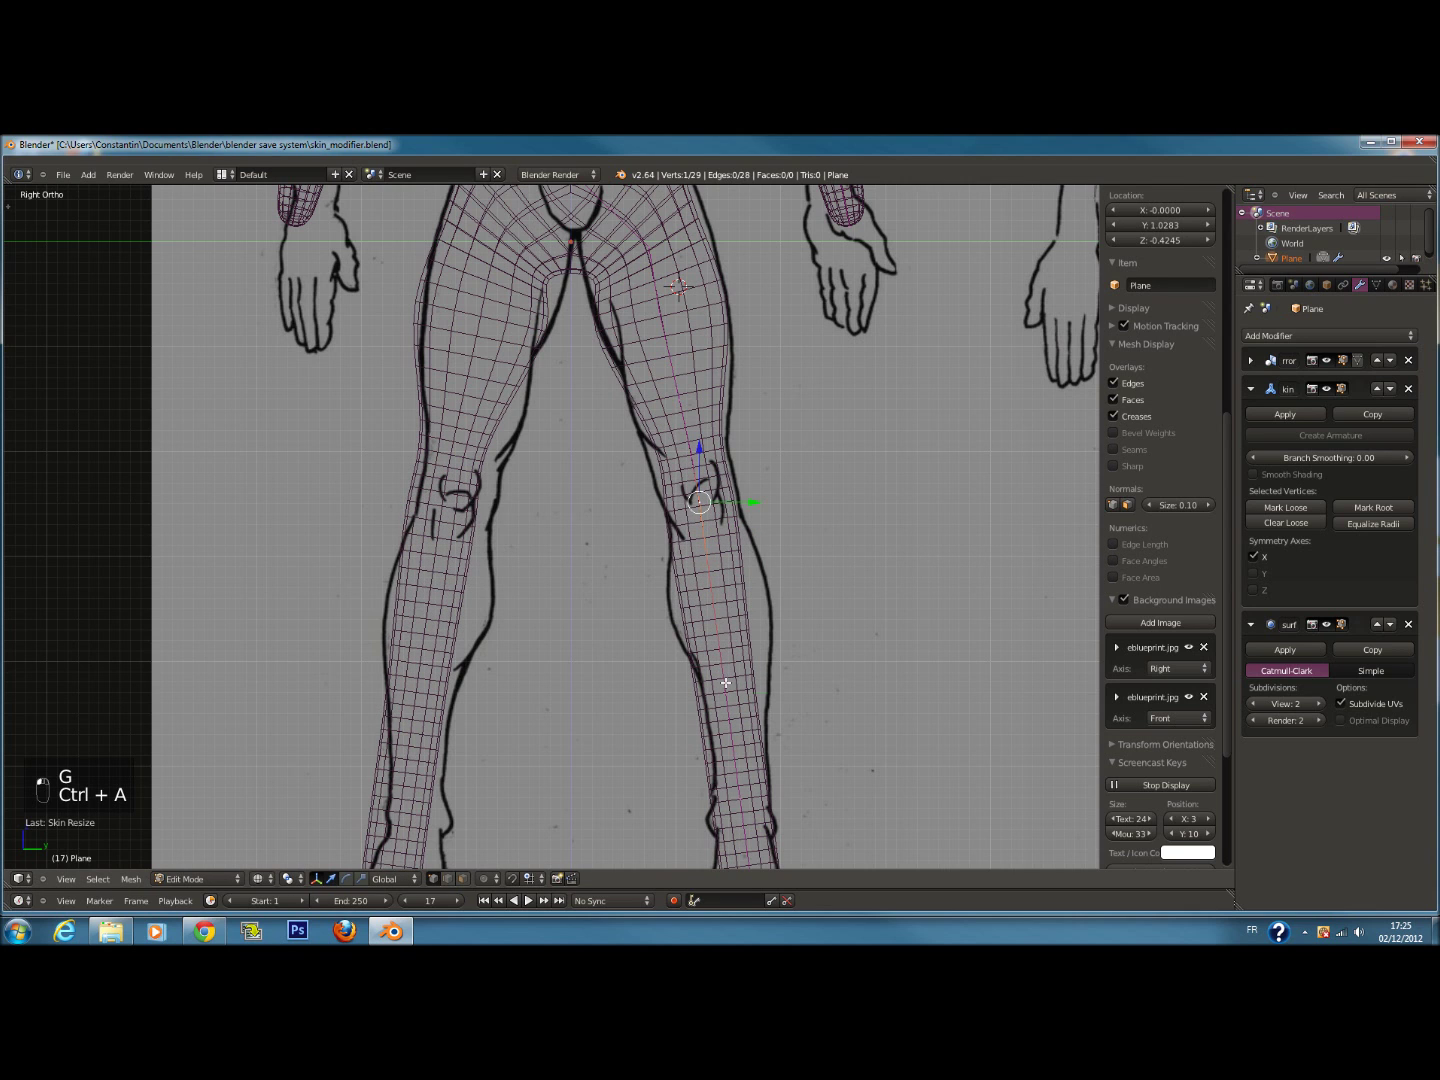
Move the second lower-leg vertex up below the knee and enlarge its skin to the blueprint's upper calf
{"action": "key", "text": "g"}
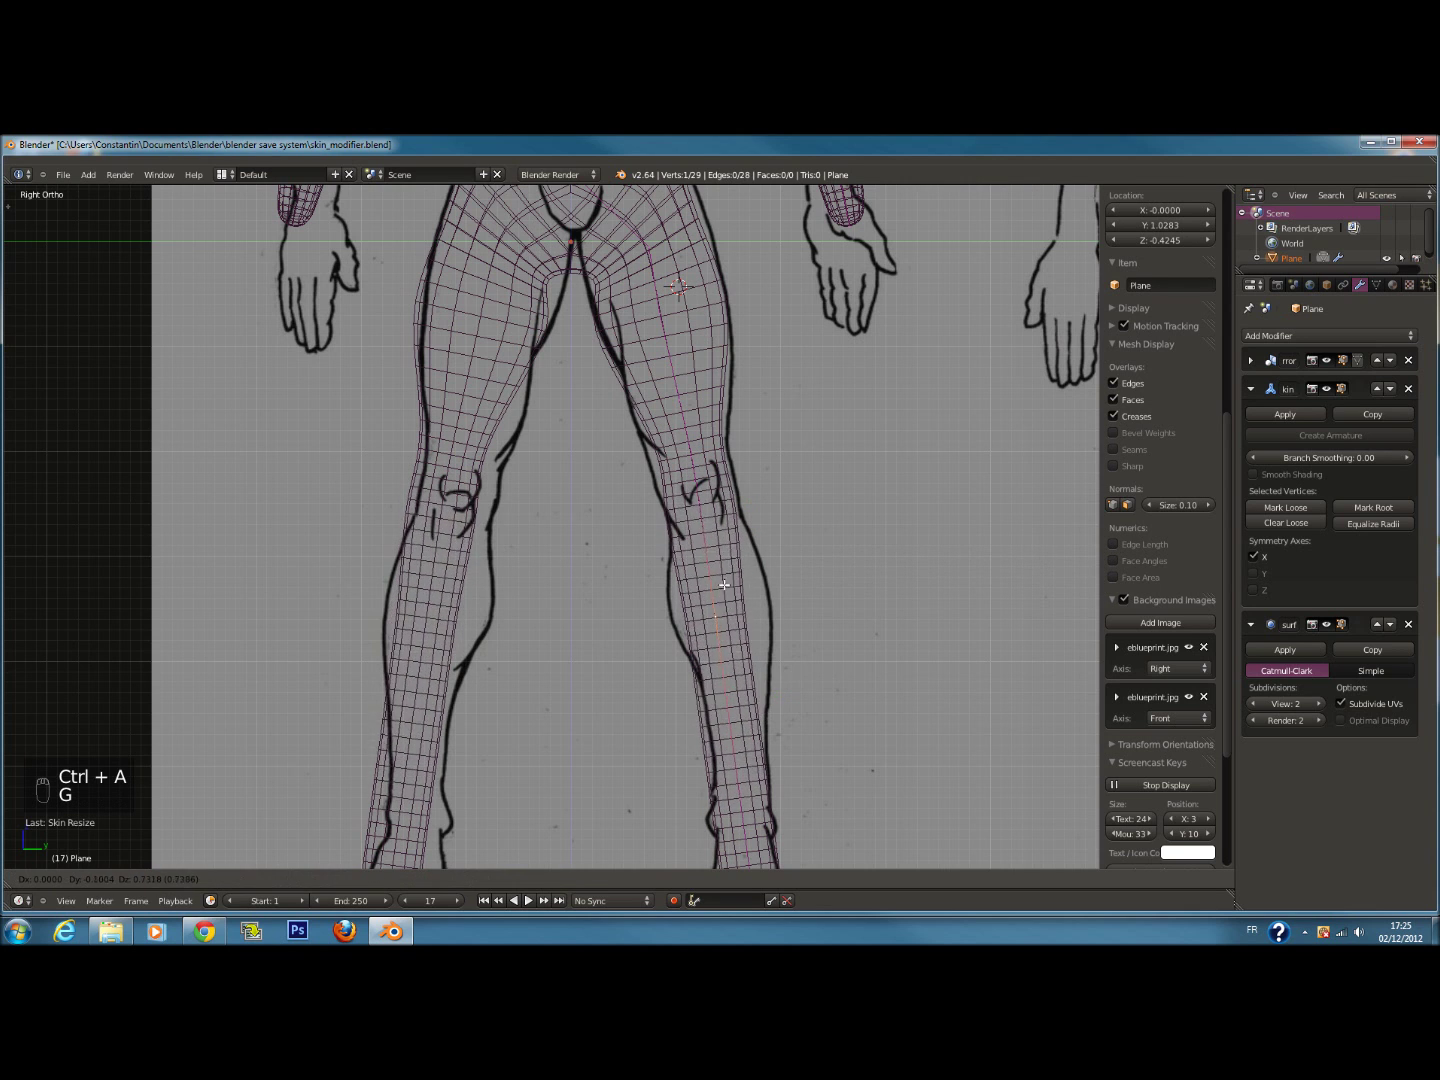
{"action": "left_click", "coordinate": [747, 547]}
{"action": "key", "text": "ctrl+a"}
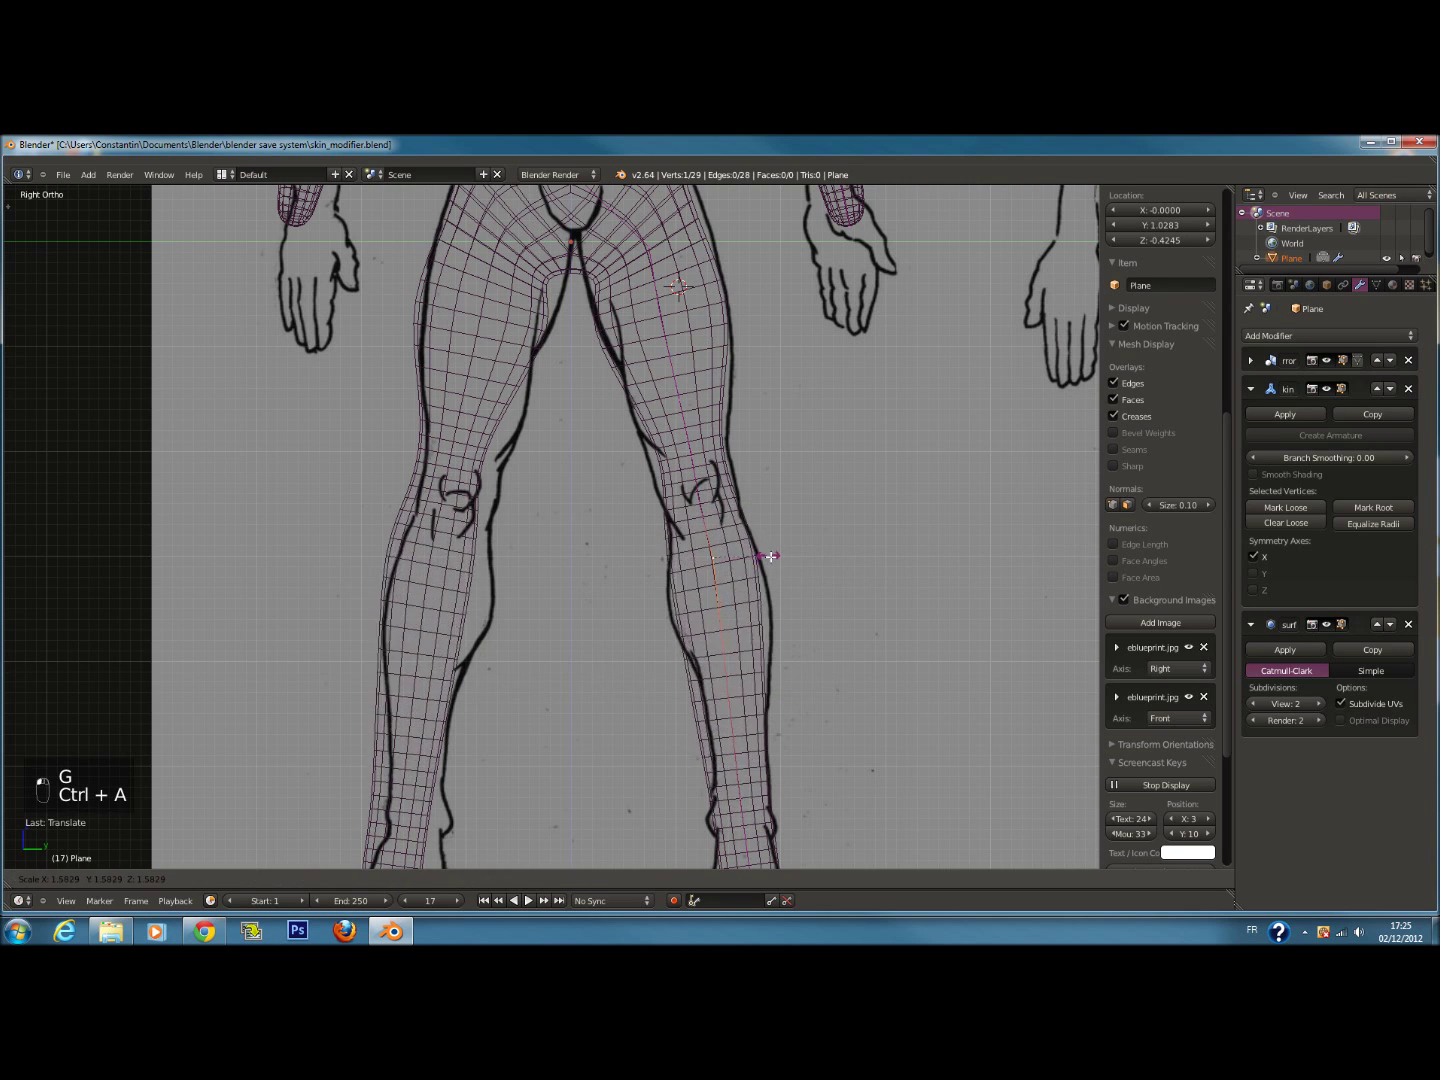
{"action": "left_click", "coordinate": [776, 565]}
{"action": "left_click_drag", "start_coordinate": [713, 519], "coordinate": [763, 531]}
Select the third lower-leg vertex and move it up to the widest part of the blueprint's calf
{"action": "right_click_drag", "start_coordinate": [735, 731], "coordinate": [733, 794]}
{"action": "right_click", "coordinate": [742, 798]}
{"action": "key", "text": "g"}
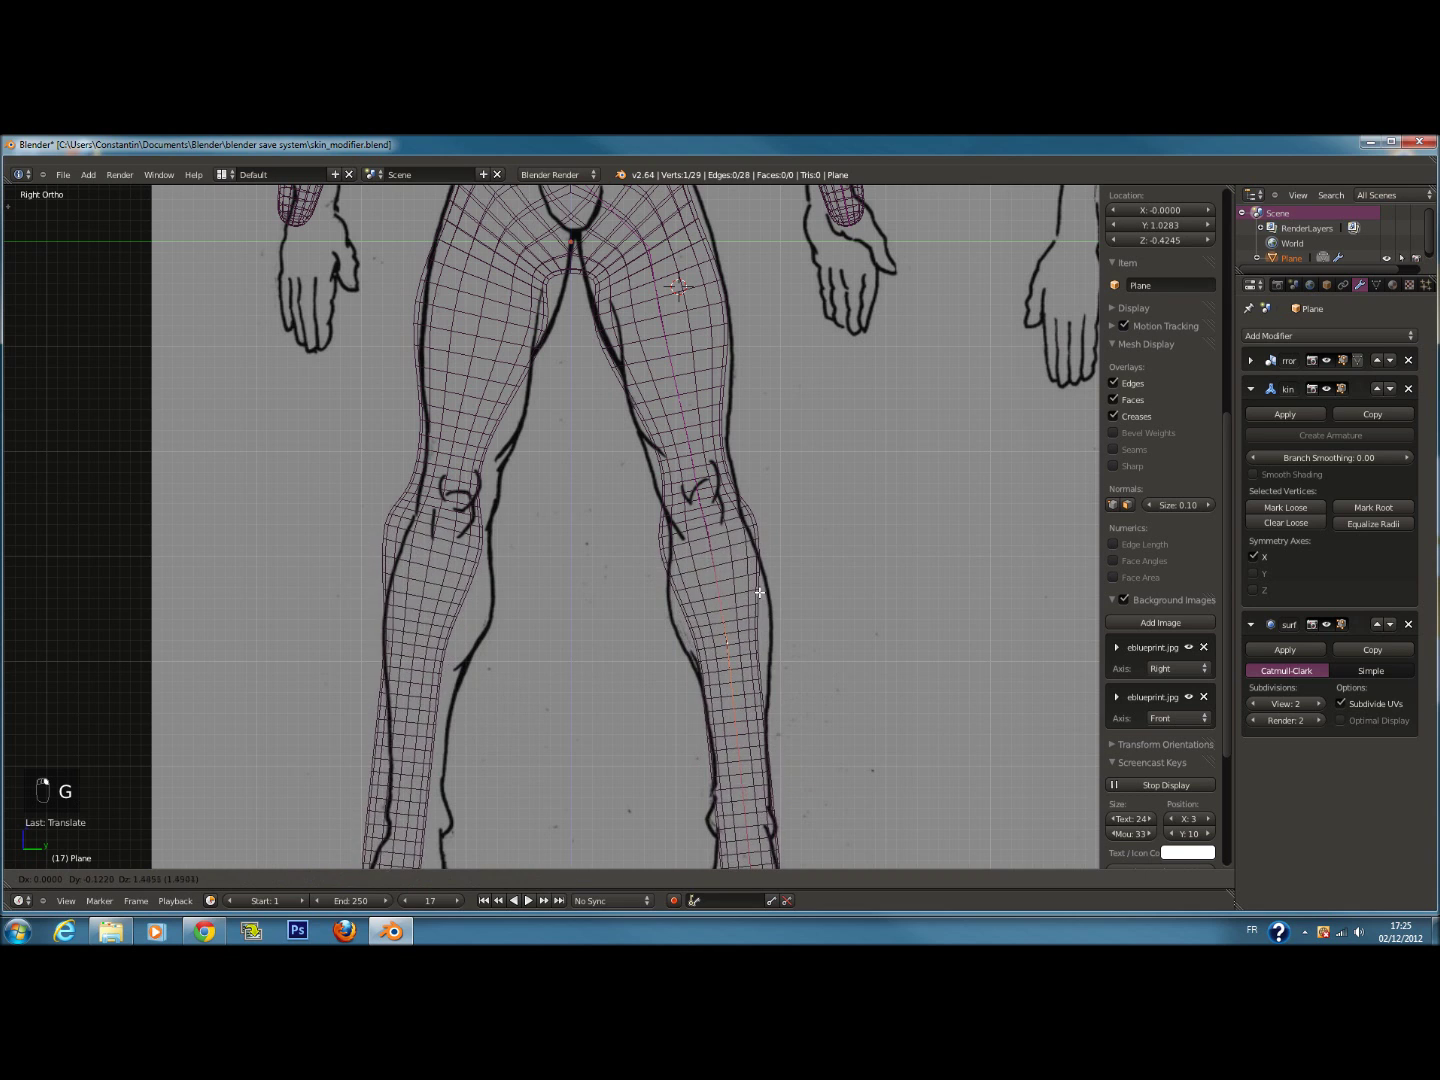
{"action": "left_click", "coordinate": [760, 618]}
{"action": "key", "text": "ctrl+a"}
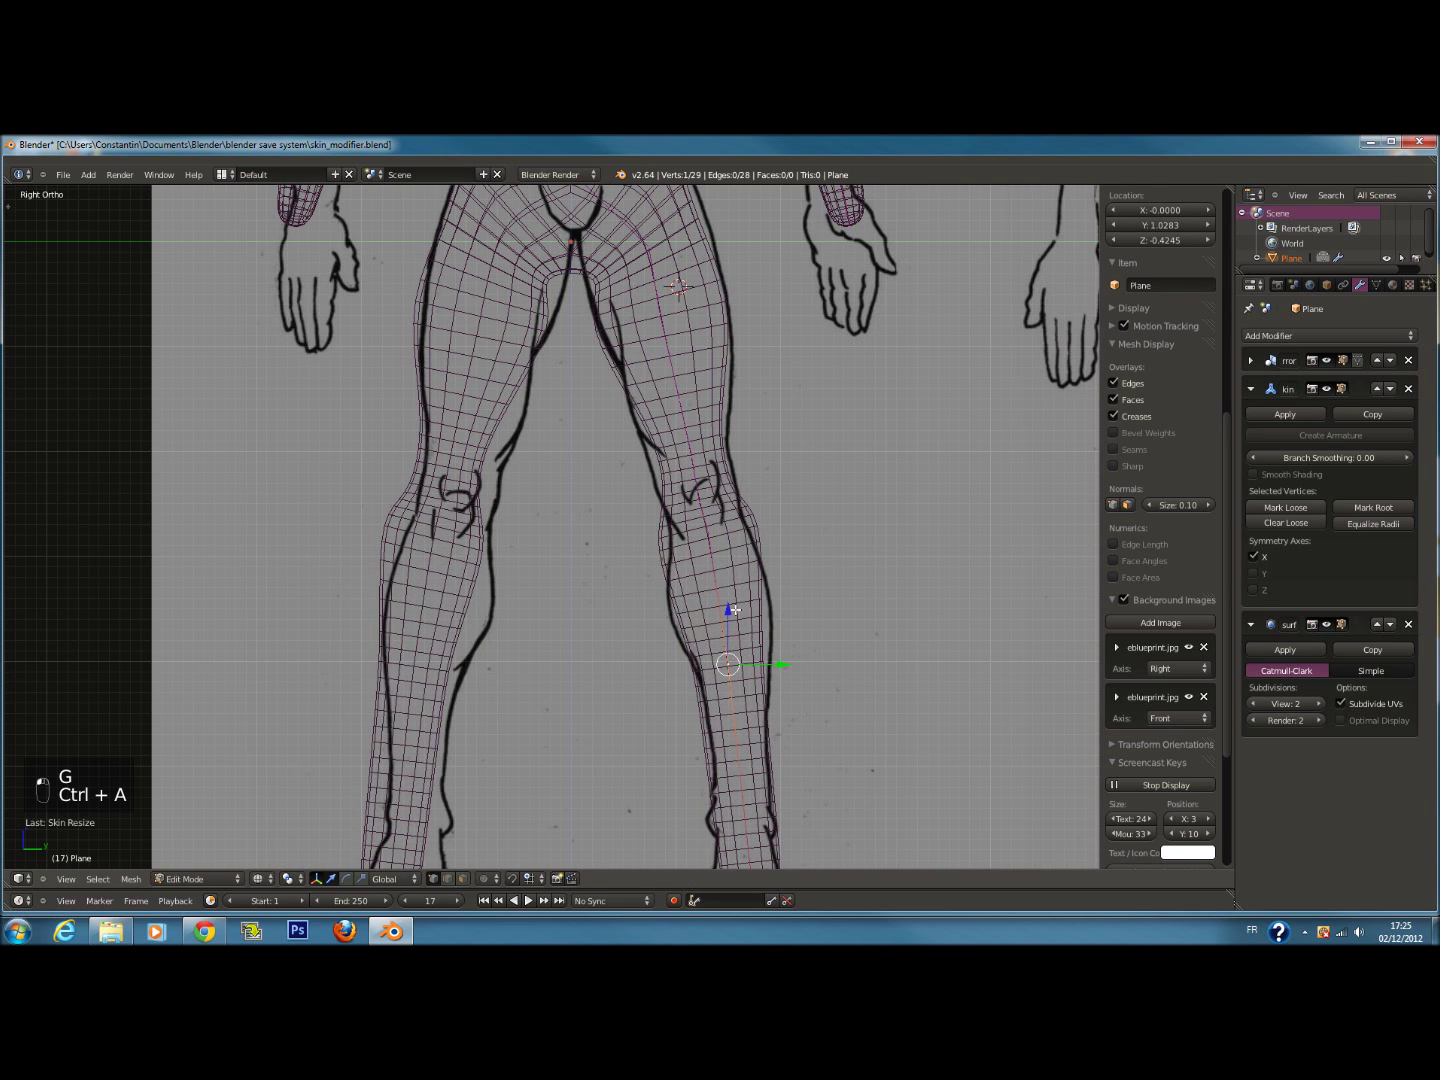
{"action": "left_click", "coordinate": [750, 616]}
Enlarge the calf vertex's skin uniformly and along X to fill the blueprint's calf contour
{"action": "key", "text": "ctrl+a"}
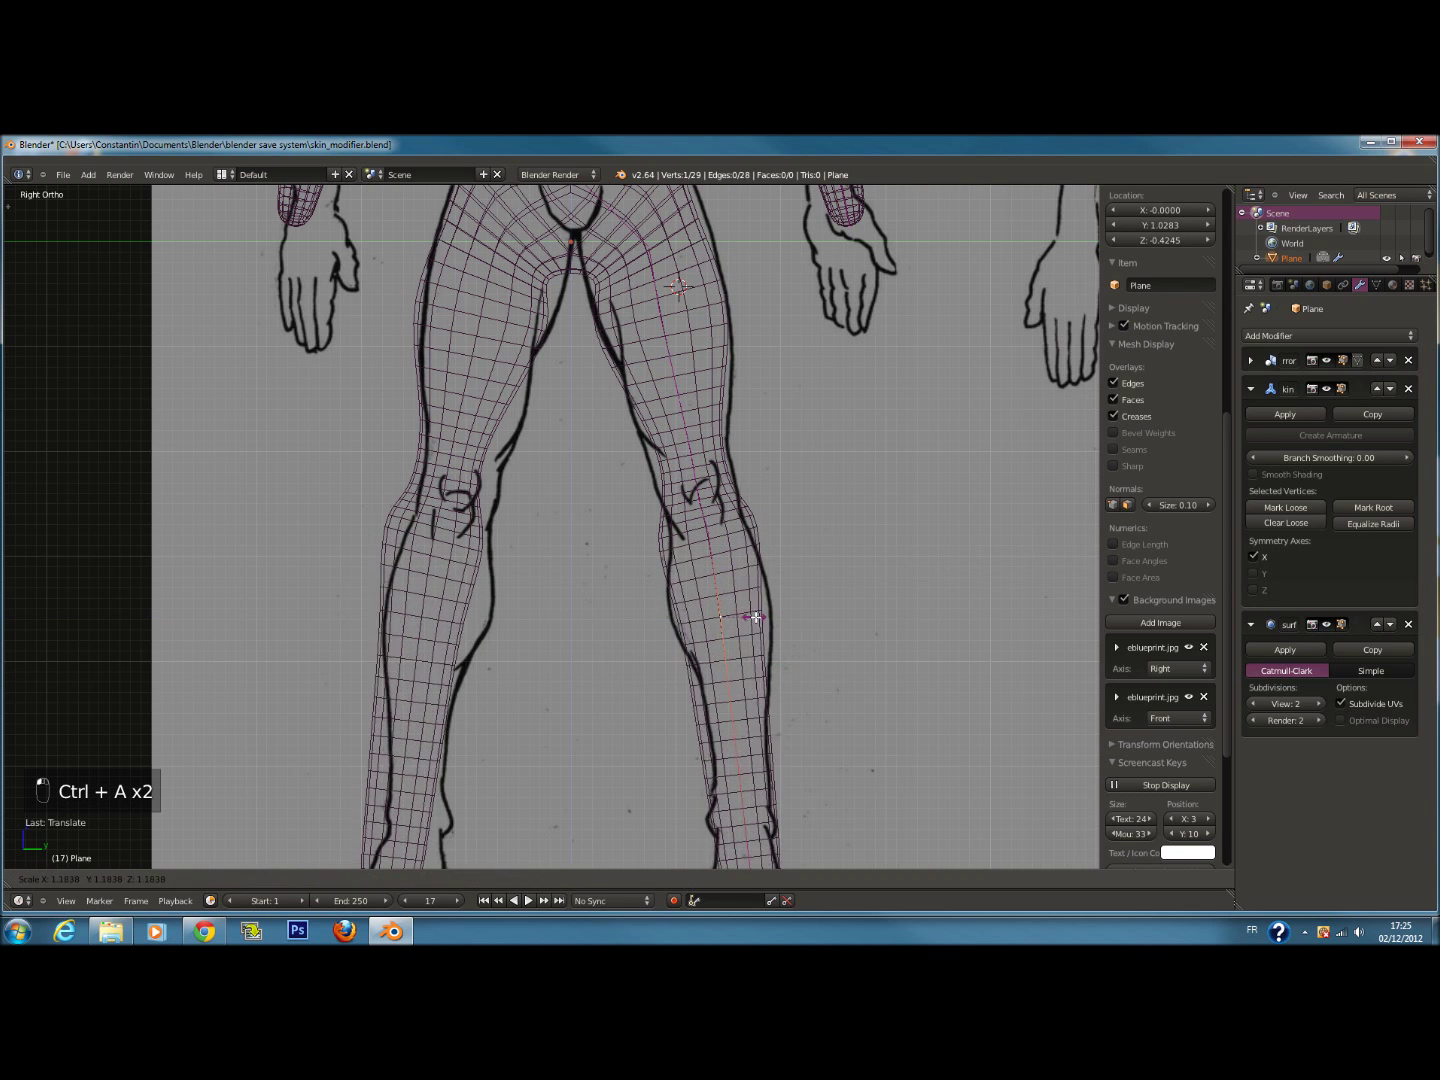
{"action": "left_click", "coordinate": [760, 618]}
{"action": "key", "text": "ctrl+a"}
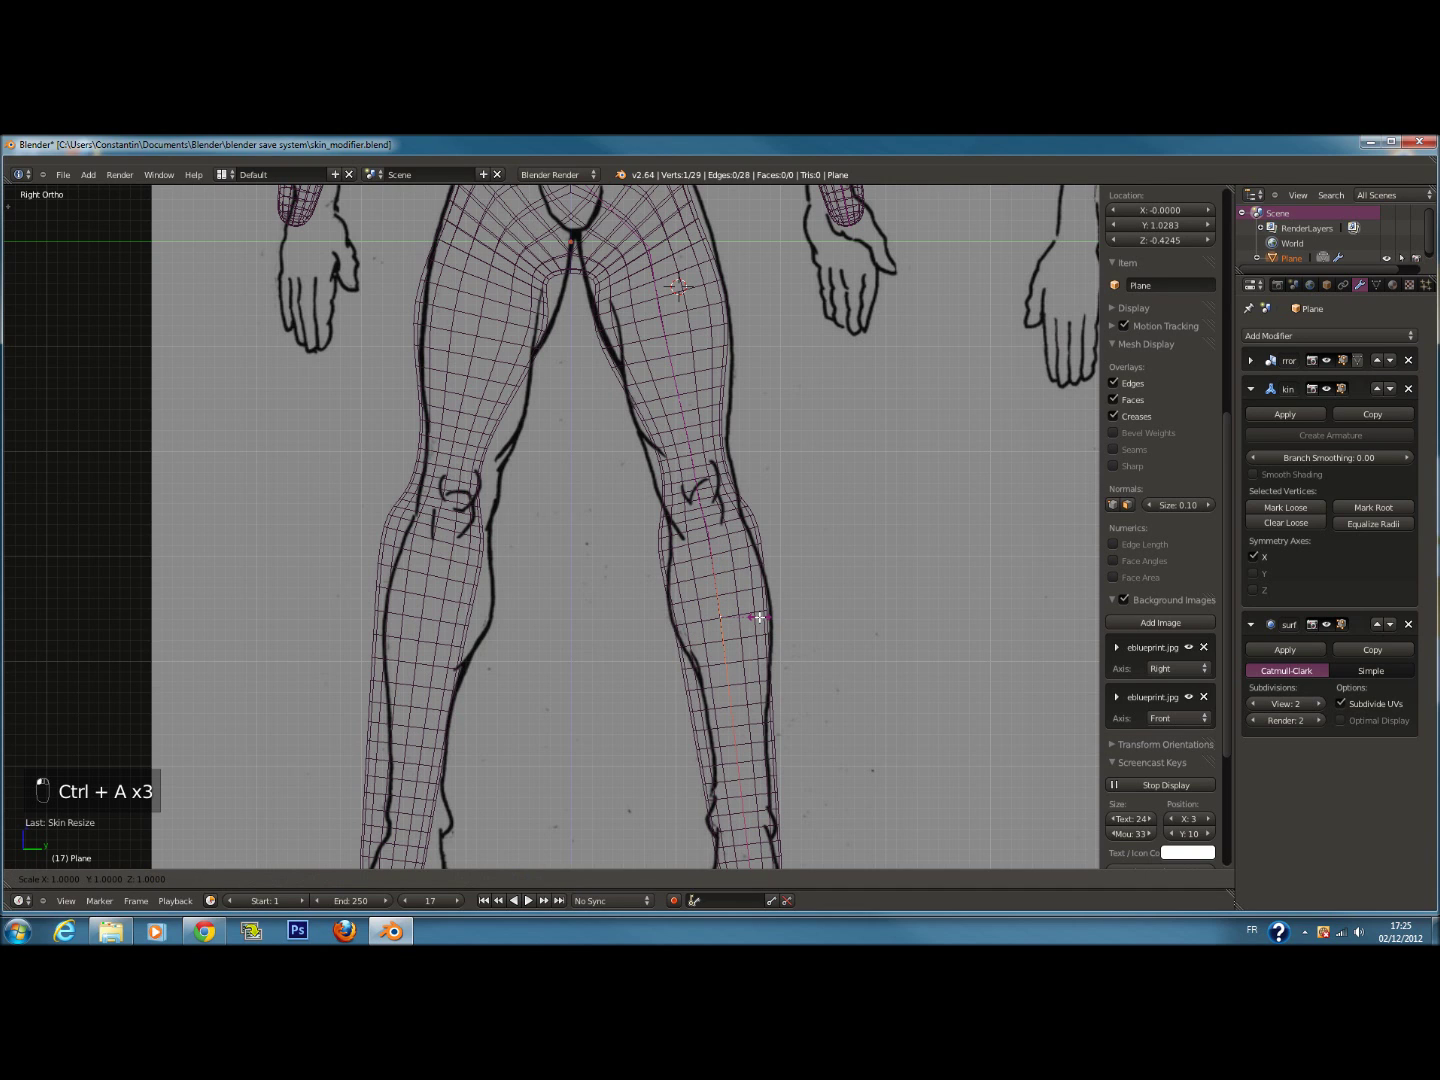
{"action": "key", "text": "x"}
{"action": "left_click", "coordinate": [769, 622]}
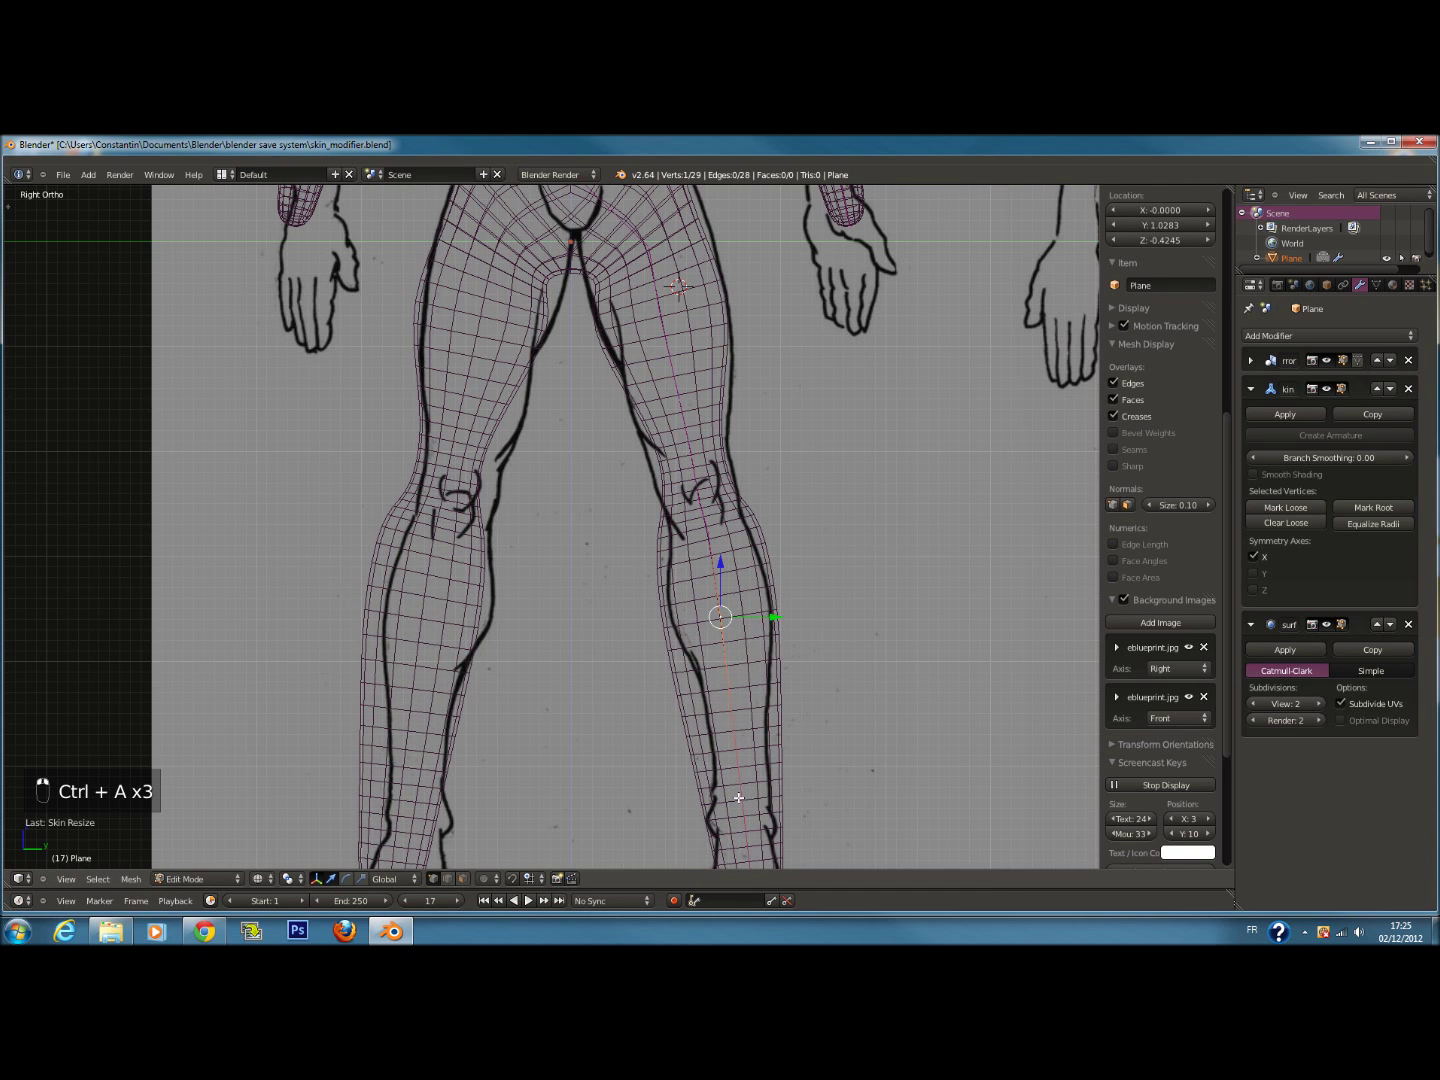
Subdivide the edge between the calf vertex and the bottom leg vertex to add a vertex in the shin
{"action": "scroll", "coordinate": [701, 800], "scroll_direction": "down", "scroll_amount": 2}
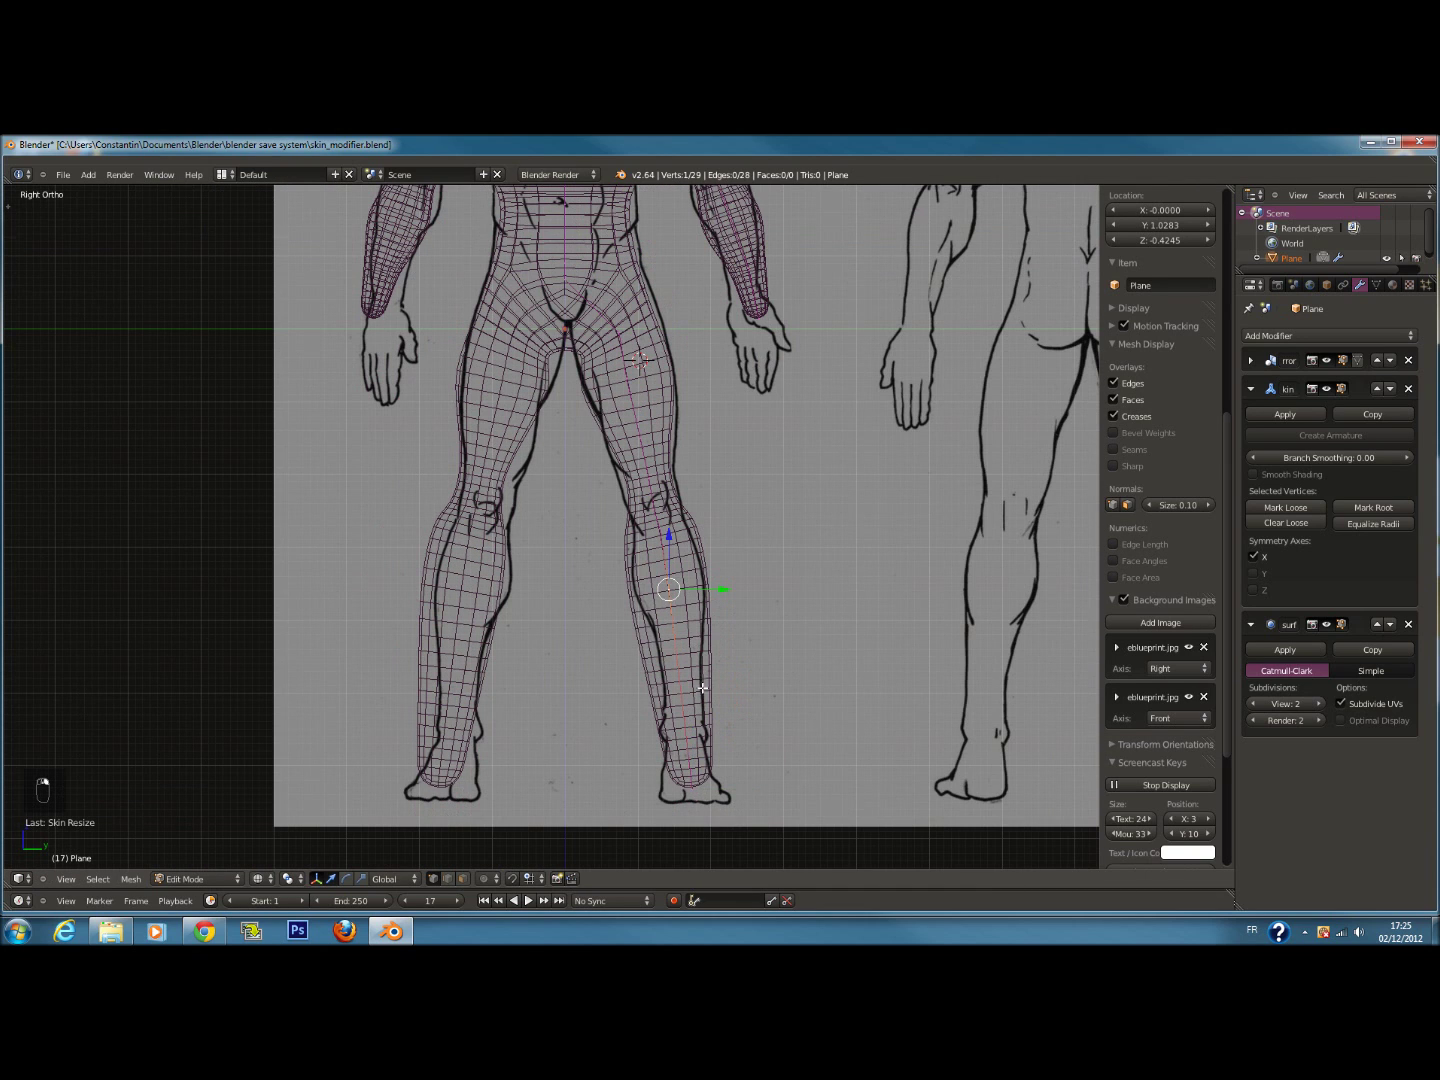
{"action": "scroll", "coordinate": [703, 688], "scroll_direction": "up", "scroll_amount": 2}
{"action": "key", "text": "w"}
{"action": "left_click", "coordinate": [708, 634]}
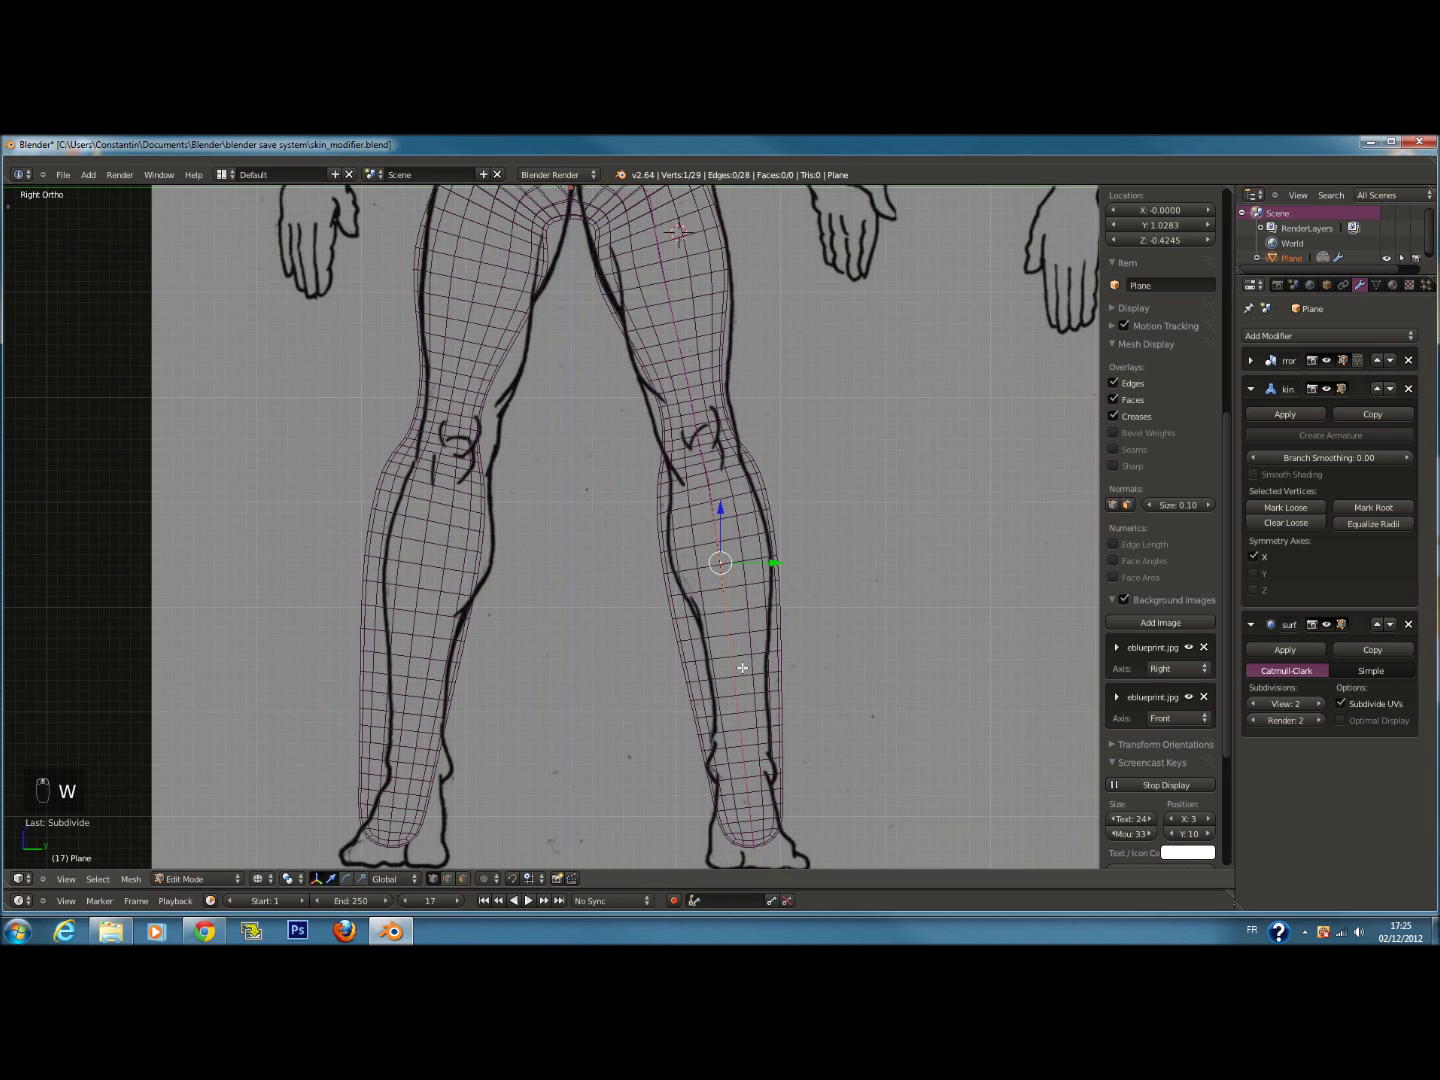
{"action": "right_click", "coordinate": [763, 833], "text": "shift"}
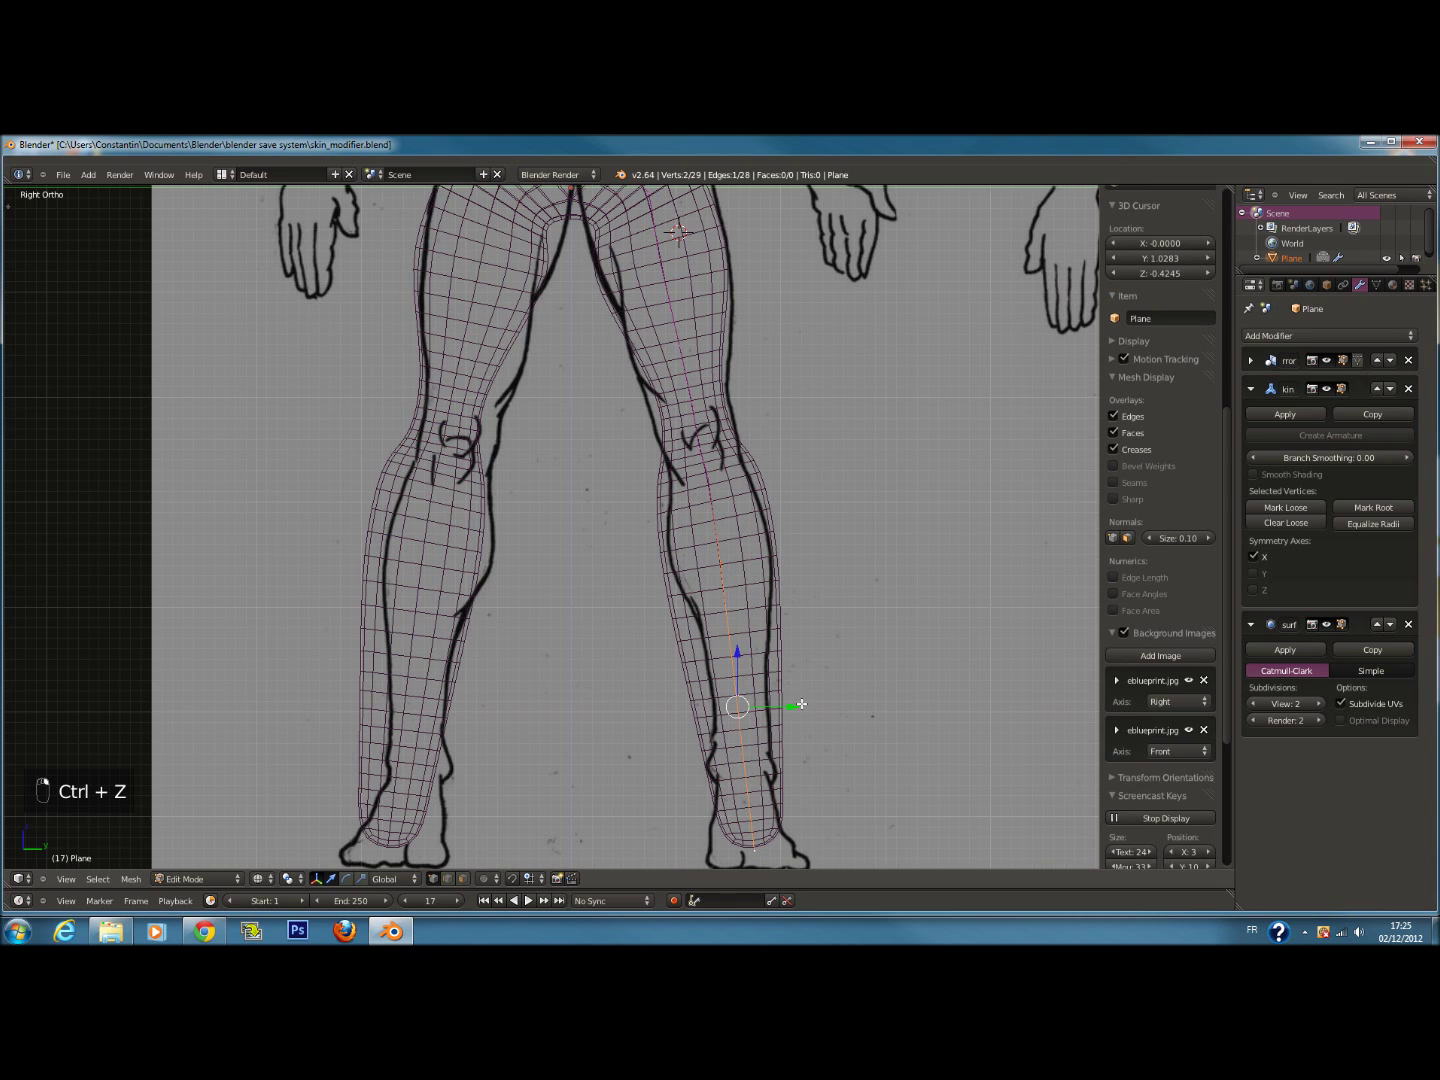
{"action": "key", "text": "w"}
{"action": "left_click", "coordinate": [748, 652]}
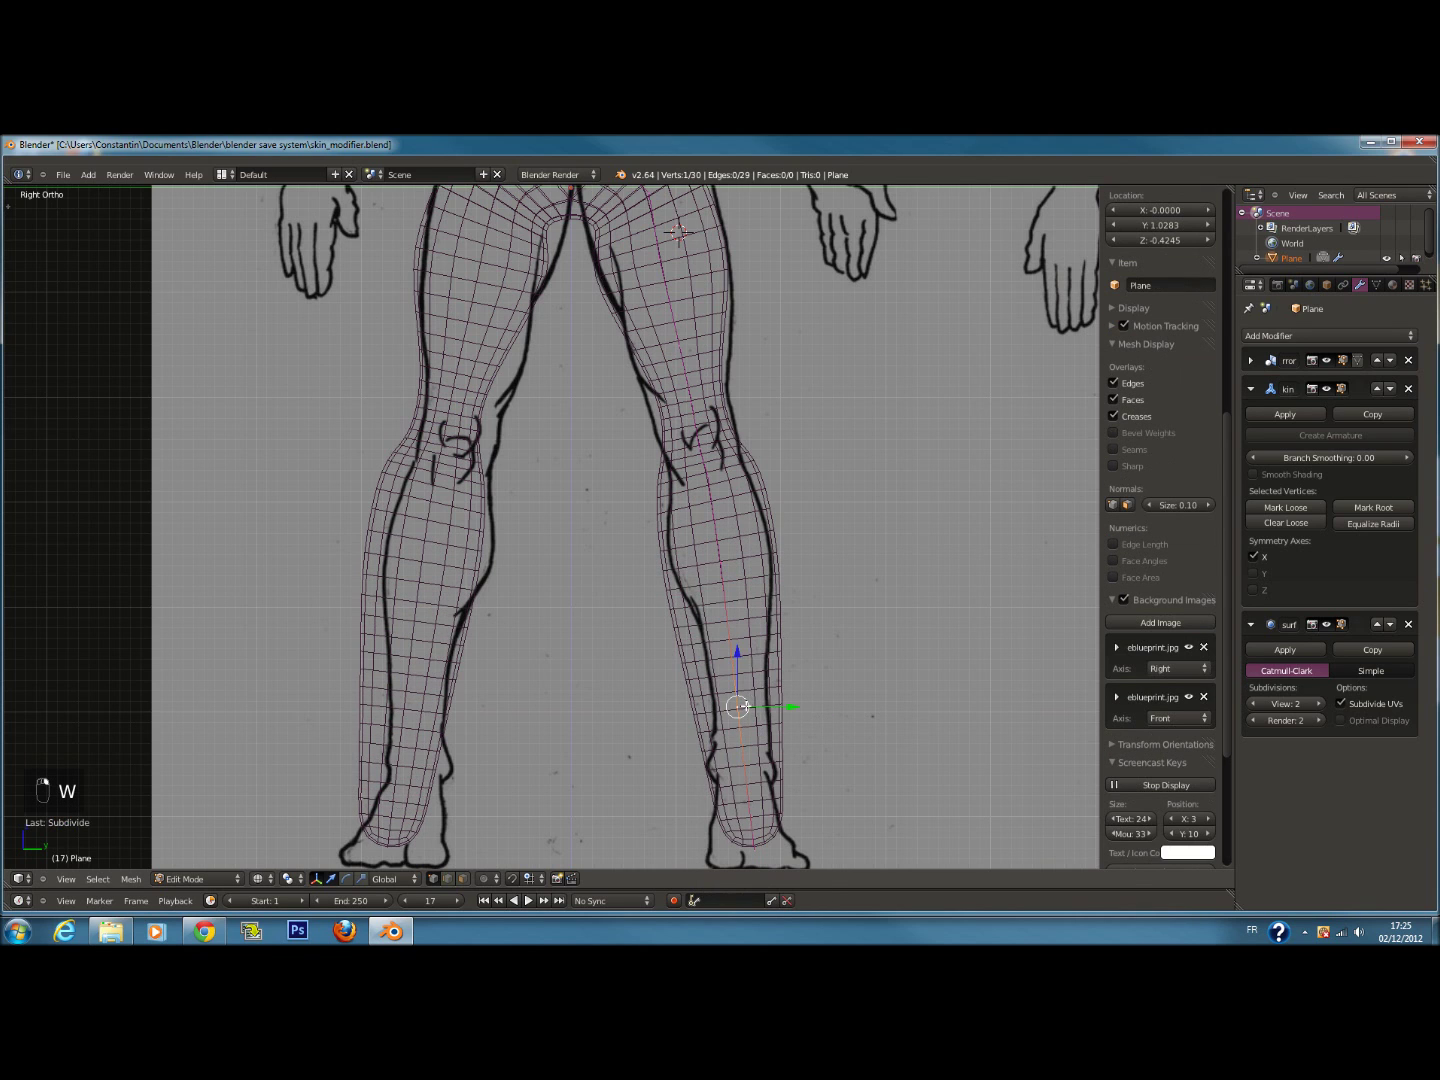
Shrink the new shin vertex's skin to the blueprint's narrow lower leg and adjust the vertex's position
{"action": "key", "text": "ctrl+a"}
{"action": "left_click", "coordinate": [808, 692]}
{"action": "left_click_drag", "start_coordinate": [791, 708], "coordinate": [794, 708]}
{"action": "key", "text": "g"}
{"action": "left_click", "coordinate": [769, 670]}
Inspect the legs in solid shading in Object Mode and save over skin_modifier.blend
{"action": "key", "text": "z"}
{"action": "scroll", "coordinate": [766, 668], "scroll_direction": "down", "scroll_amount": 1}
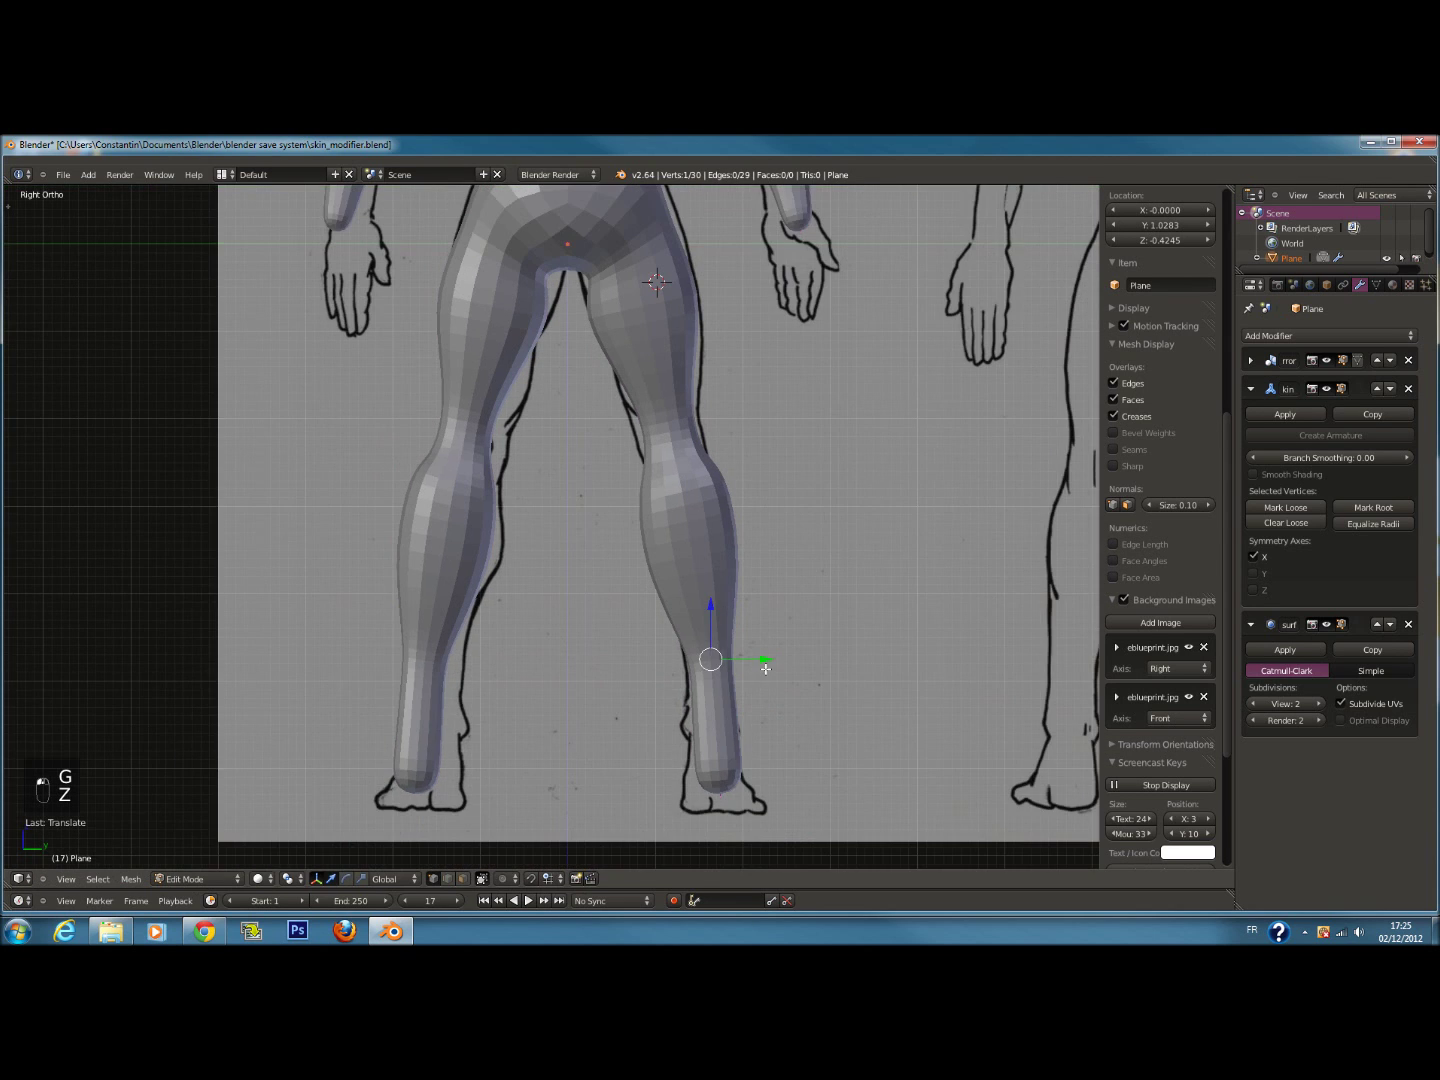
{"action": "key", "text": "Tab"}
{"action": "key", "text": "ctrl+s"}
{"action": "middle_click_drag", "start_coordinate": [769, 672], "coordinate": [881, 692]}
{"action": "key", "text": "ctrl+s"}
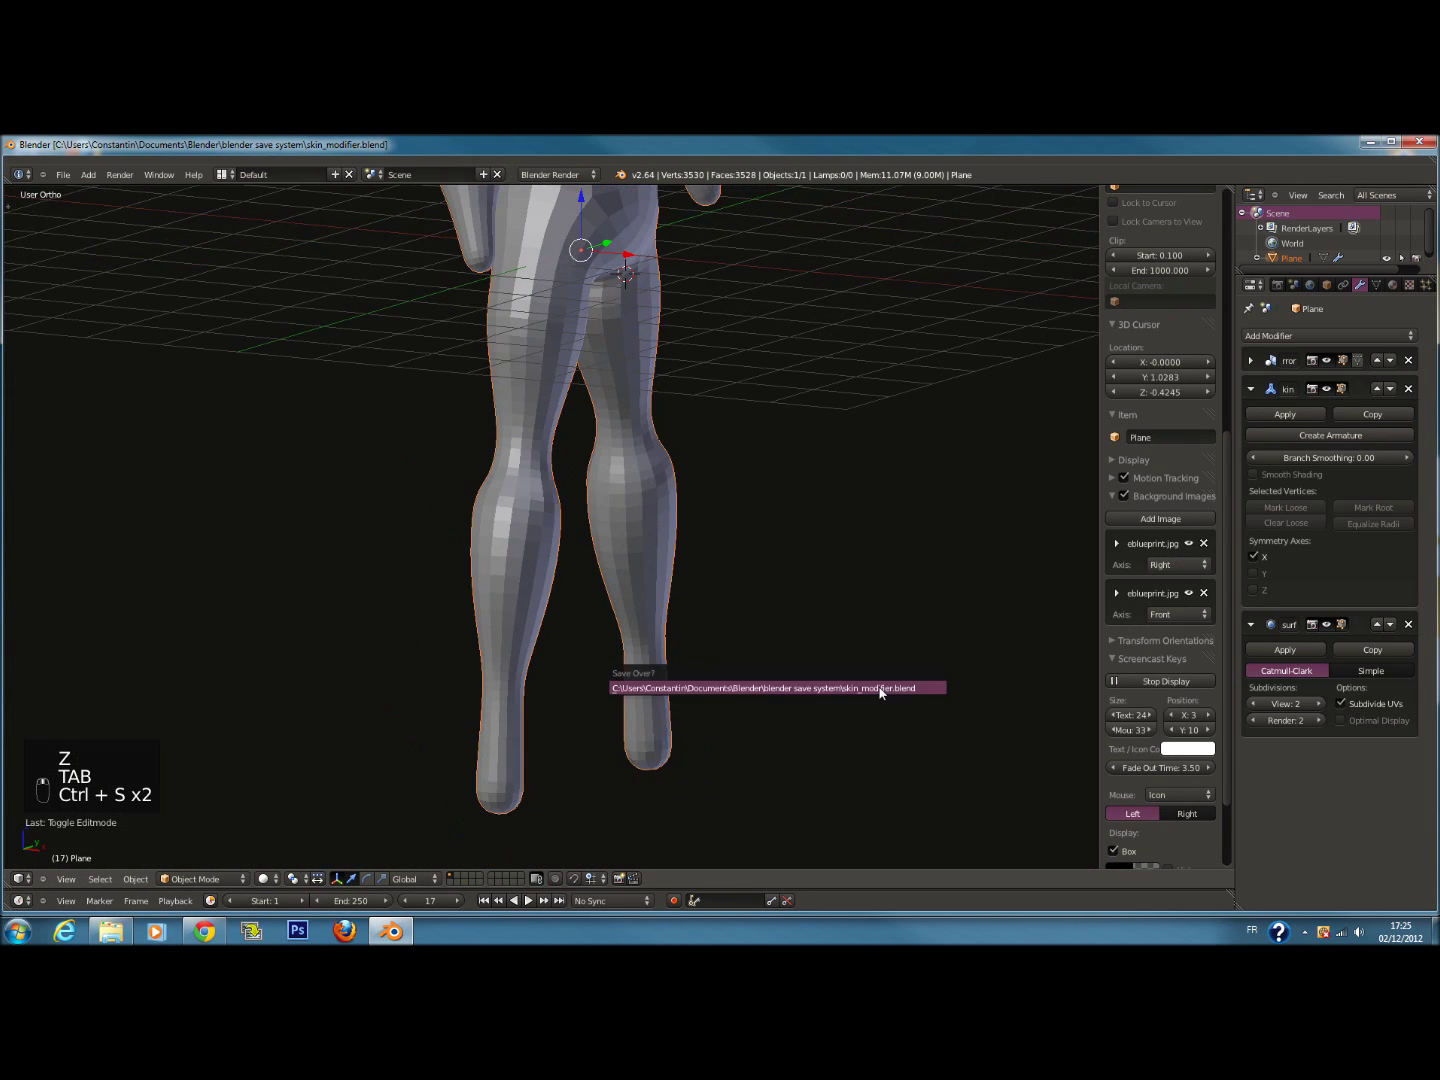
Return to wireframe editing in the right view and widen the shin vertex's skin slightly along X
{"action": "key", "text": "KP_3"}
{"action": "key", "text": "Tab"}
{"action": "key", "text": "z"}
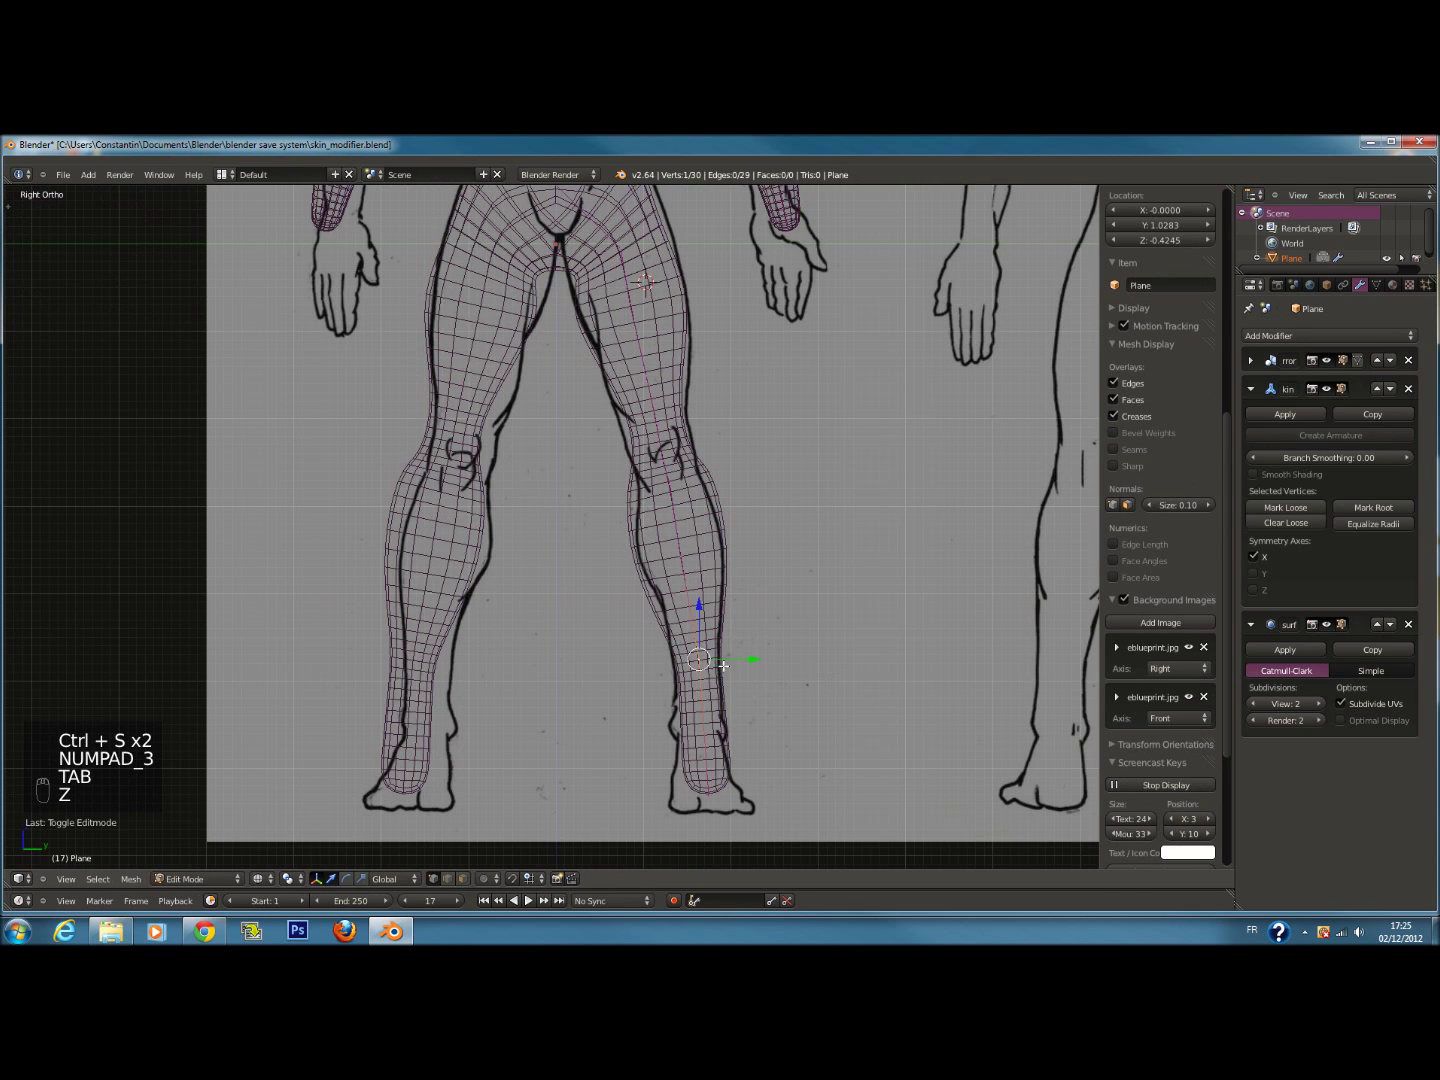
{"action": "key", "text": "ctrl+a"}
{"action": "key", "text": "y"}
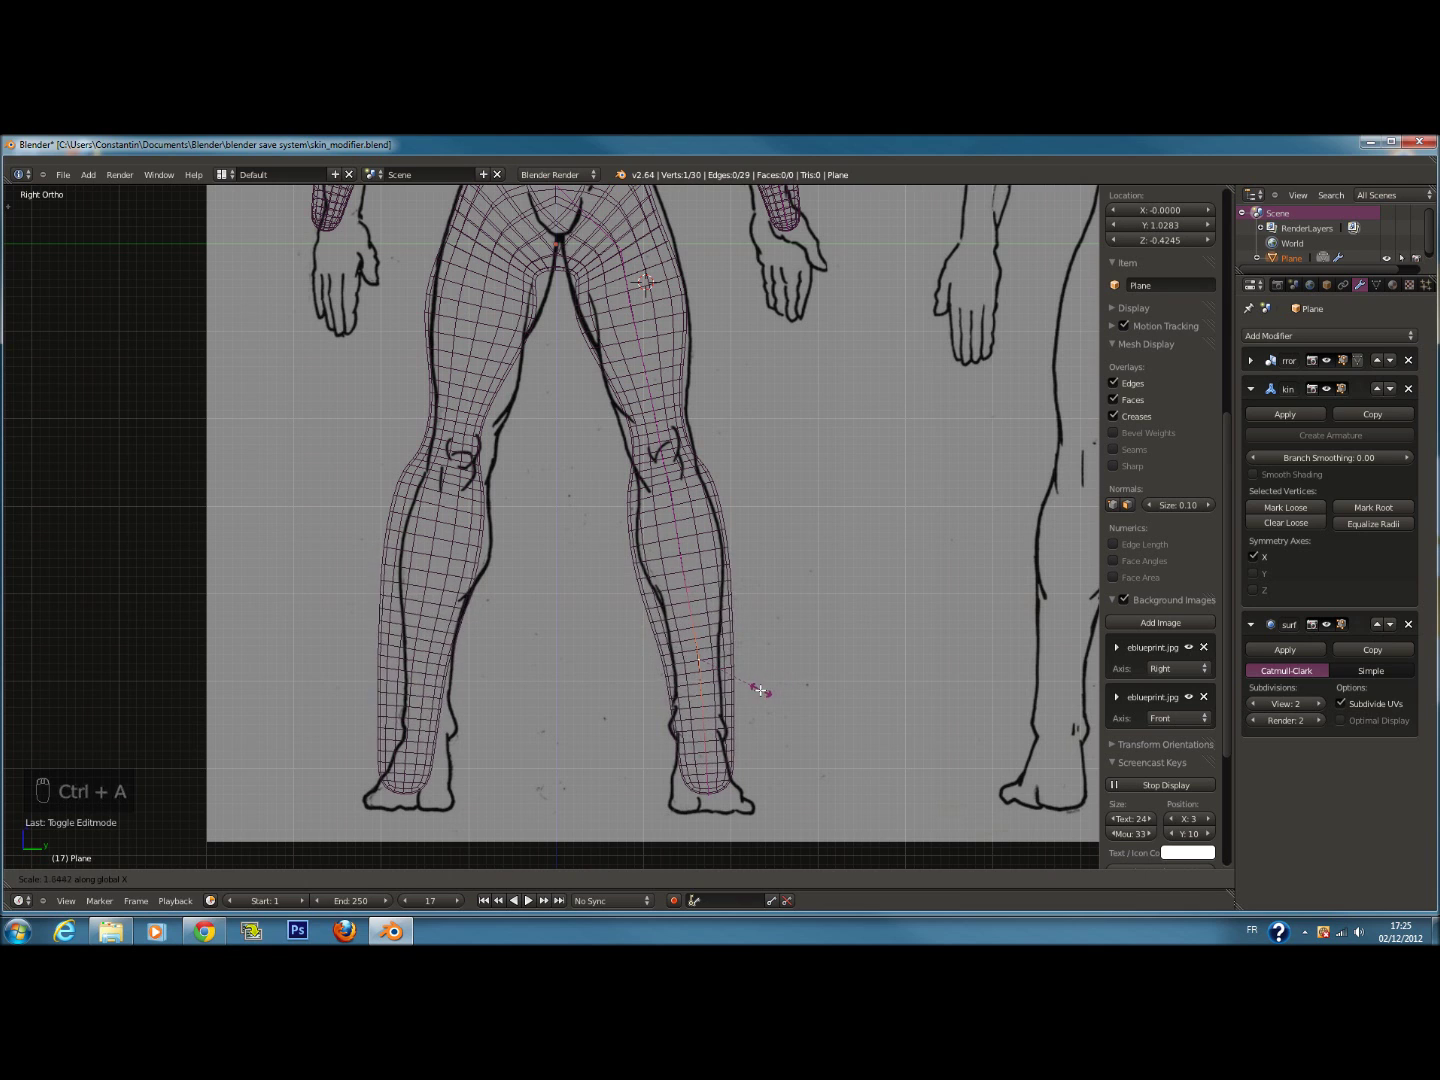
{"action": "left_click", "coordinate": [749, 691]}
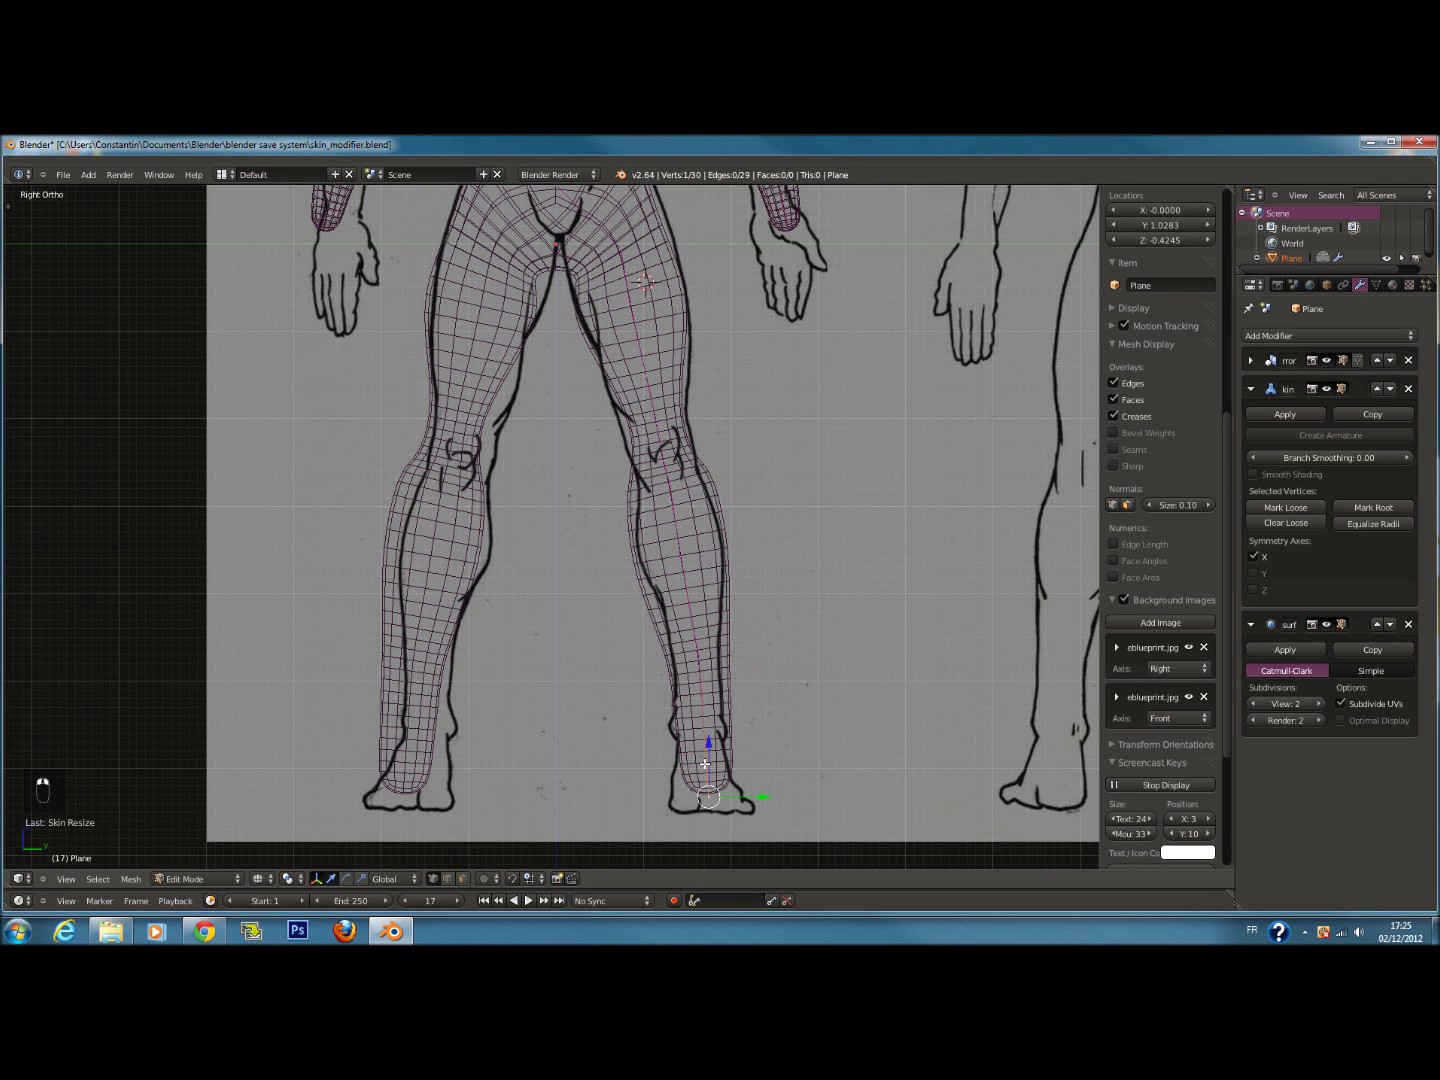
In the front view, select all vertices from the knee down and shift them back along X toward the blueprint's side-view lower leg
{"action": "key", "text": "KP_1"}
{"action": "key", "text": "KP_2"}
{"action": "scroll", "coordinate": [643, 600], "scroll_direction": "down", "scroll_amount": 1}
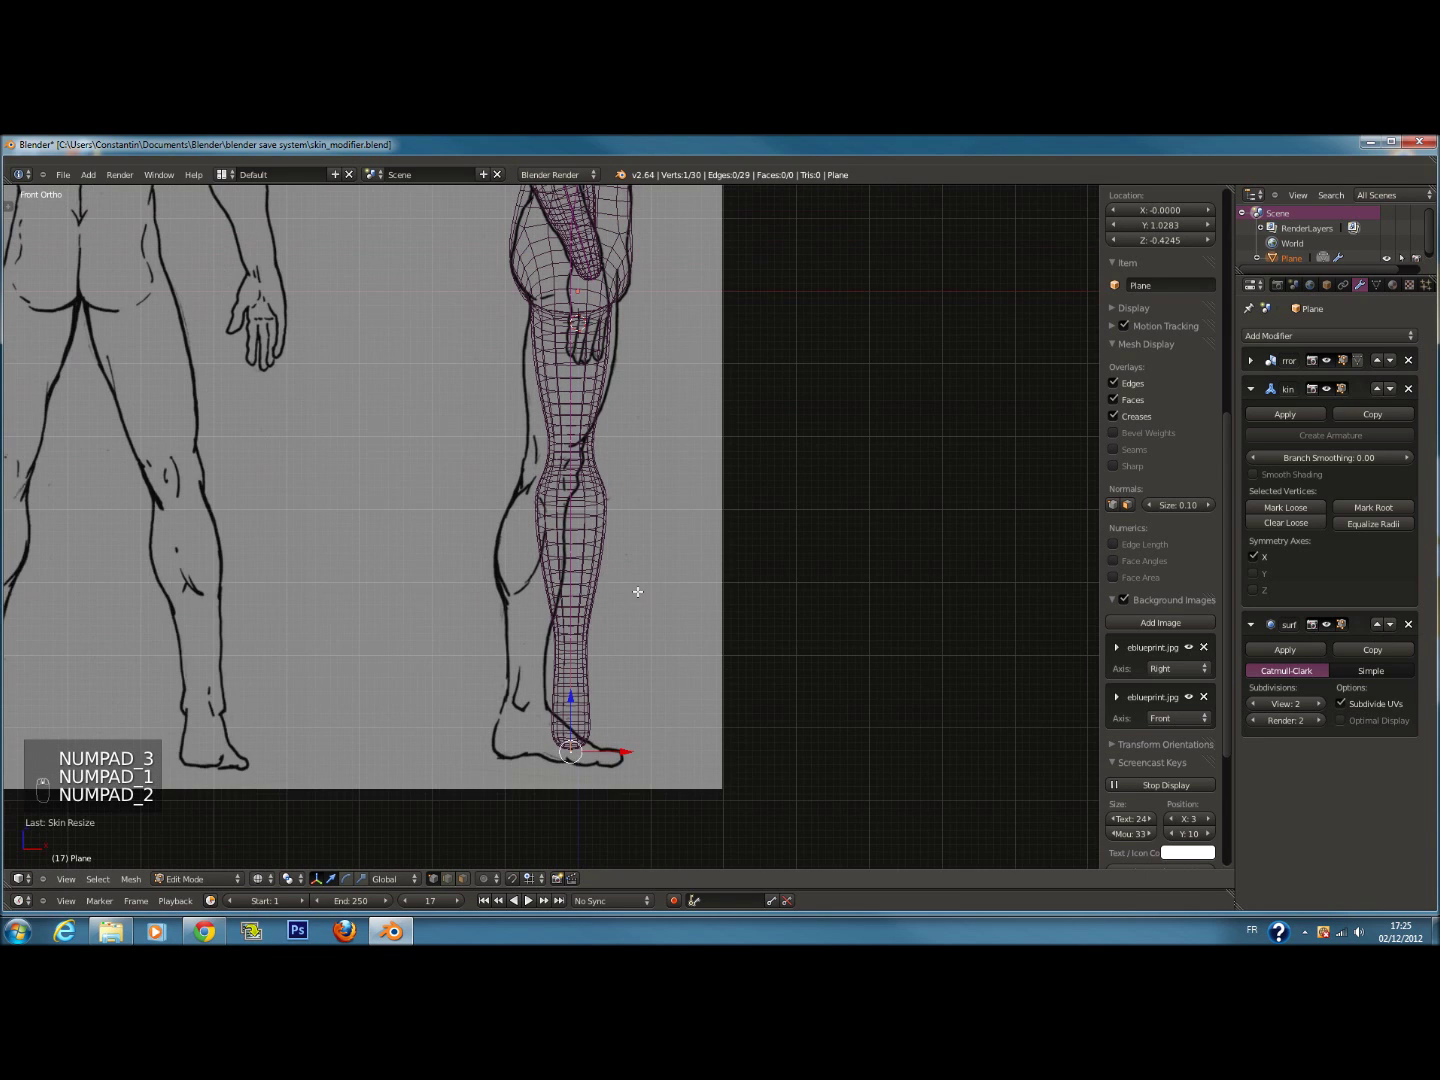
{"action": "middle_click_drag", "start_coordinate": [636, 591], "coordinate": [635, 646], "text": "shift"}
{"action": "key", "text": "a"}
{"action": "key", "text": "c"}
{"action": "left_click_drag", "start_coordinate": [597, 560], "coordinate": [555, 803]}
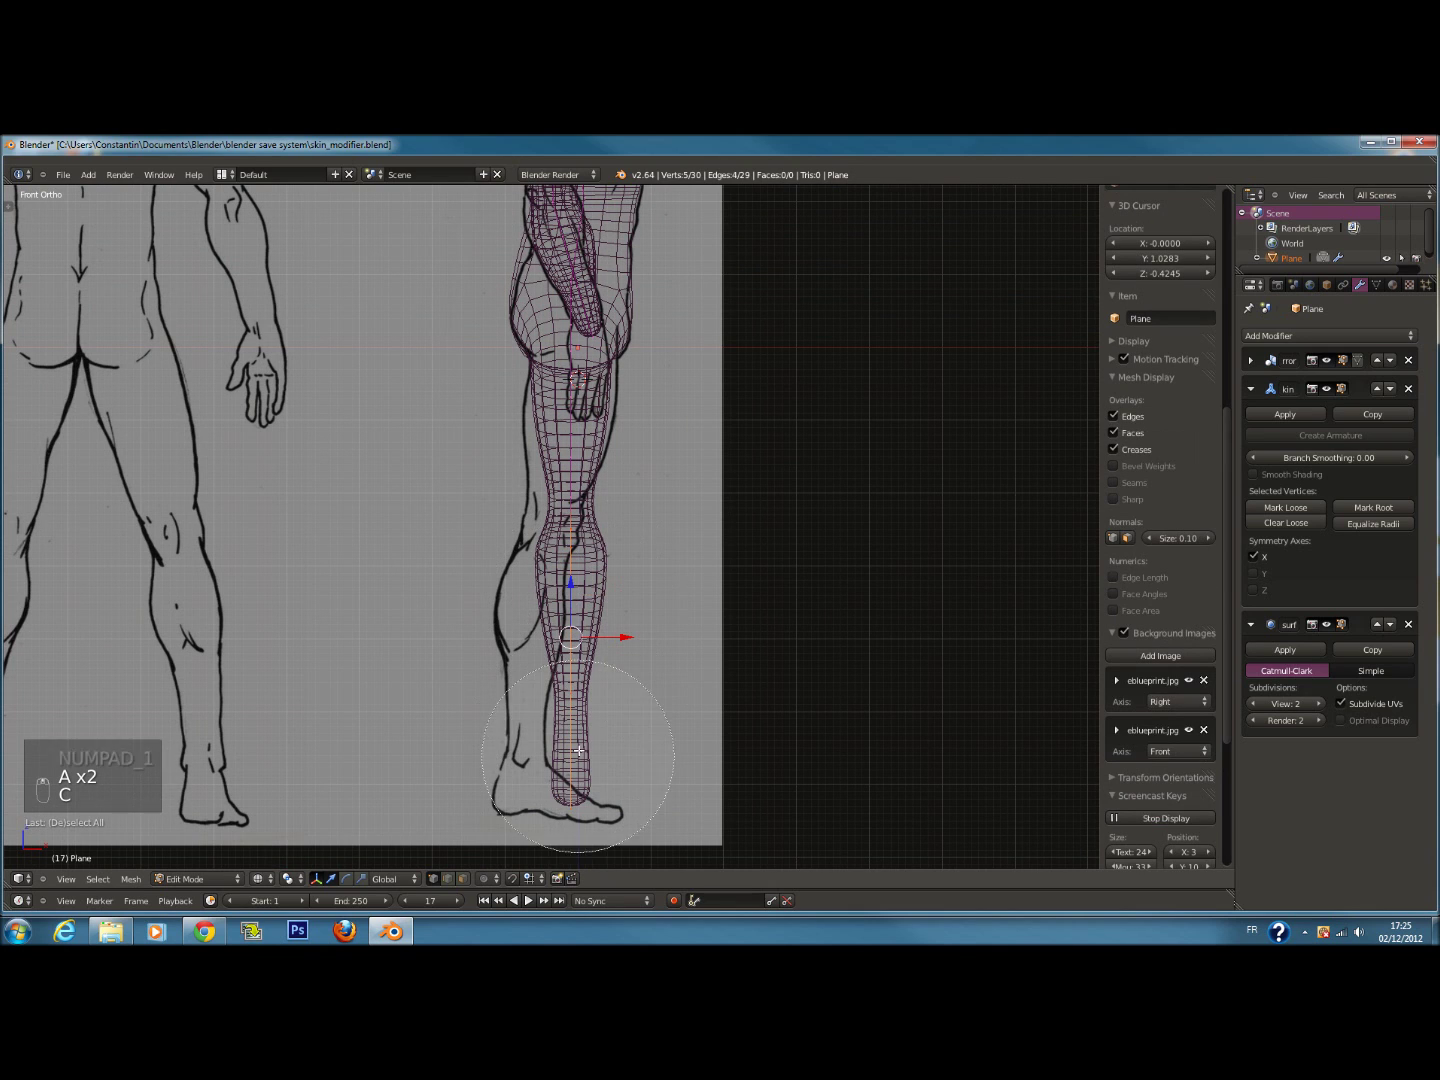
{"action": "right_click", "coordinate": [581, 751]}
{"action": "left_click_drag", "start_coordinate": [631, 638], "coordinate": [612, 640]}
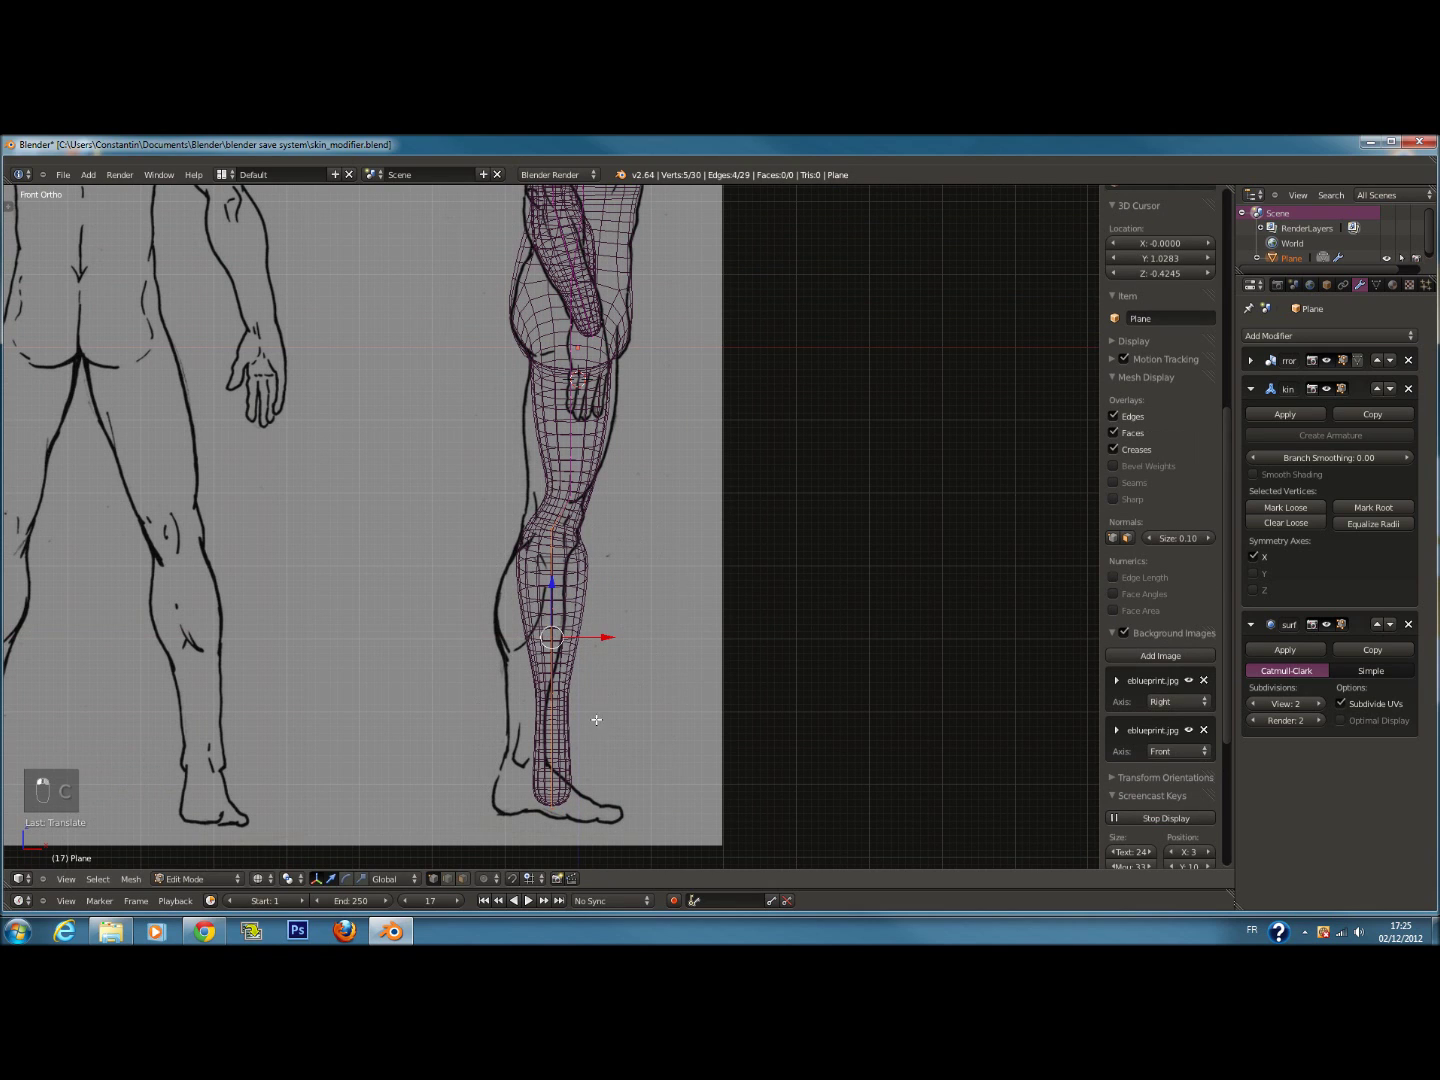
Select only the bottom leg vertex and move it back toward the heel of the side-view blueprint
{"action": "key", "text": "a"}
{"action": "key", "text": "c"}
{"action": "left_click", "coordinate": [561, 815]}
{"action": "left_click_drag", "start_coordinate": [583, 806], "coordinate": [526, 788]}
Select the shin vertex and move it back along X to center it in the blueprint's lower shin
{"action": "key", "text": "a"}
{"action": "scroll", "coordinate": [561, 699], "scroll_direction": "up", "scroll_amount": 4}
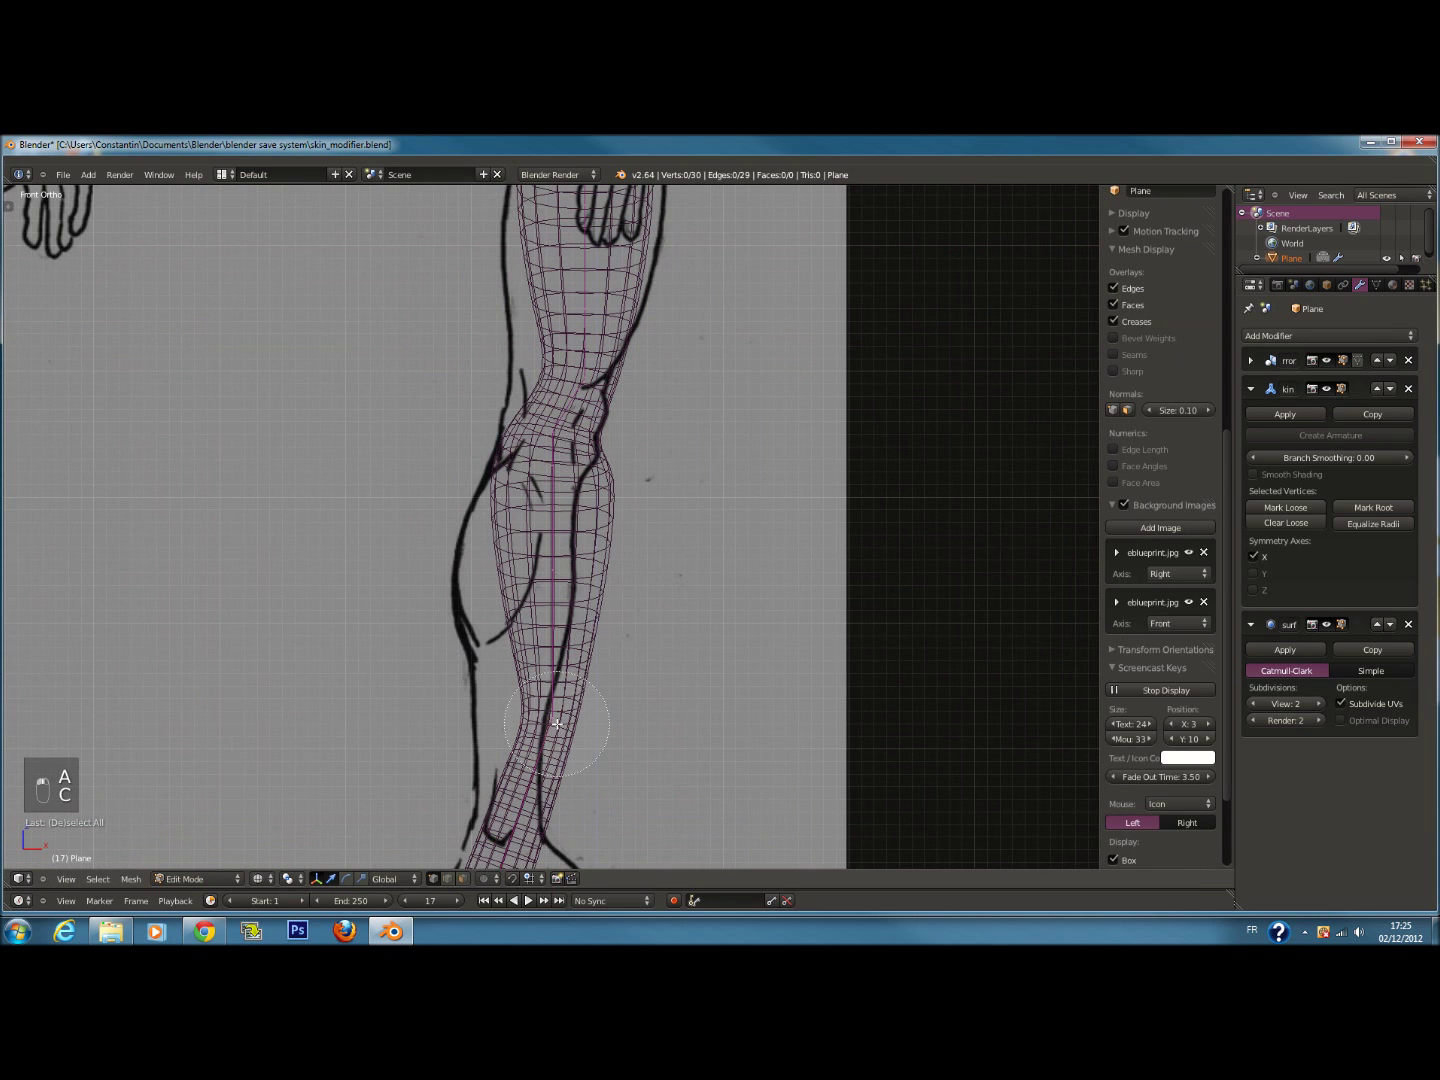
{"action": "left_click", "coordinate": [557, 724]}
{"action": "right_click", "coordinate": [589, 706]}
{"action": "left_click_drag", "start_coordinate": [600, 716], "coordinate": [561, 714]}
Select the calf vertex and move it back along X so the skin follows the blueprint's rear calf contour
{"action": "key", "text": "a"}
{"action": "key", "text": "c"}
{"action": "left_click", "coordinate": [552, 570]}
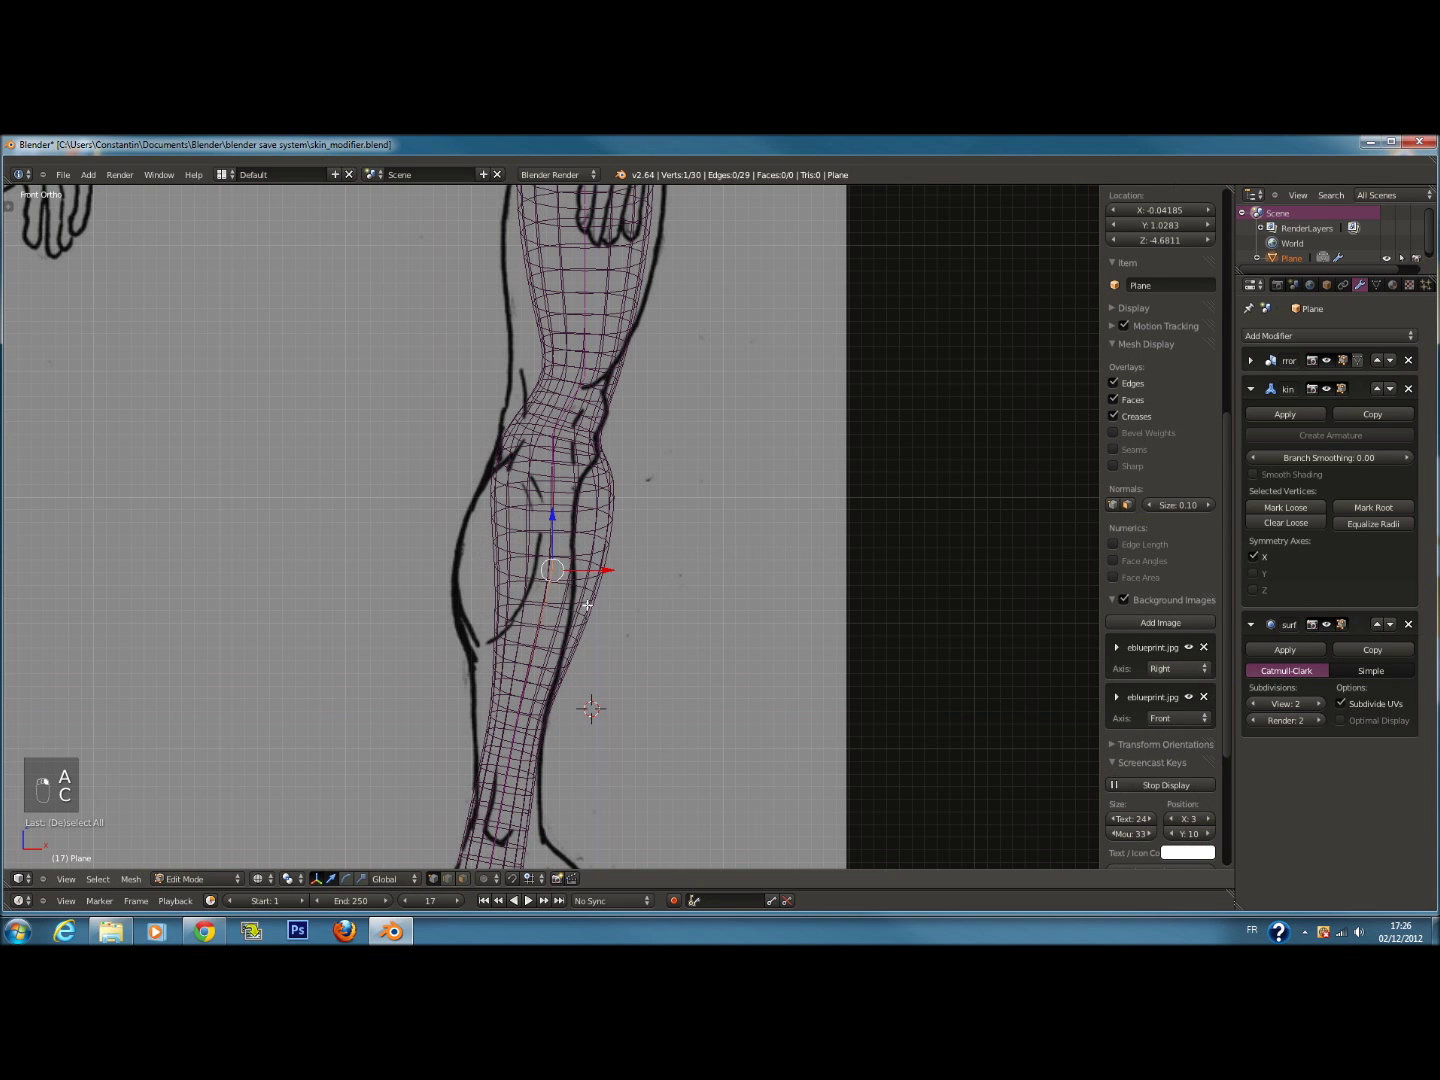
{"action": "left_click_drag", "start_coordinate": [603, 570], "coordinate": [566, 480]}
Shift the two vertices above the knee back along X and enlarge their skin along Y to fill the blueprint's thigh
{"action": "key", "text": "a"}
{"action": "key", "text": "c"}
{"action": "left_click", "coordinate": [562, 353]}
{"action": "right_click", "coordinate": [564, 352]}
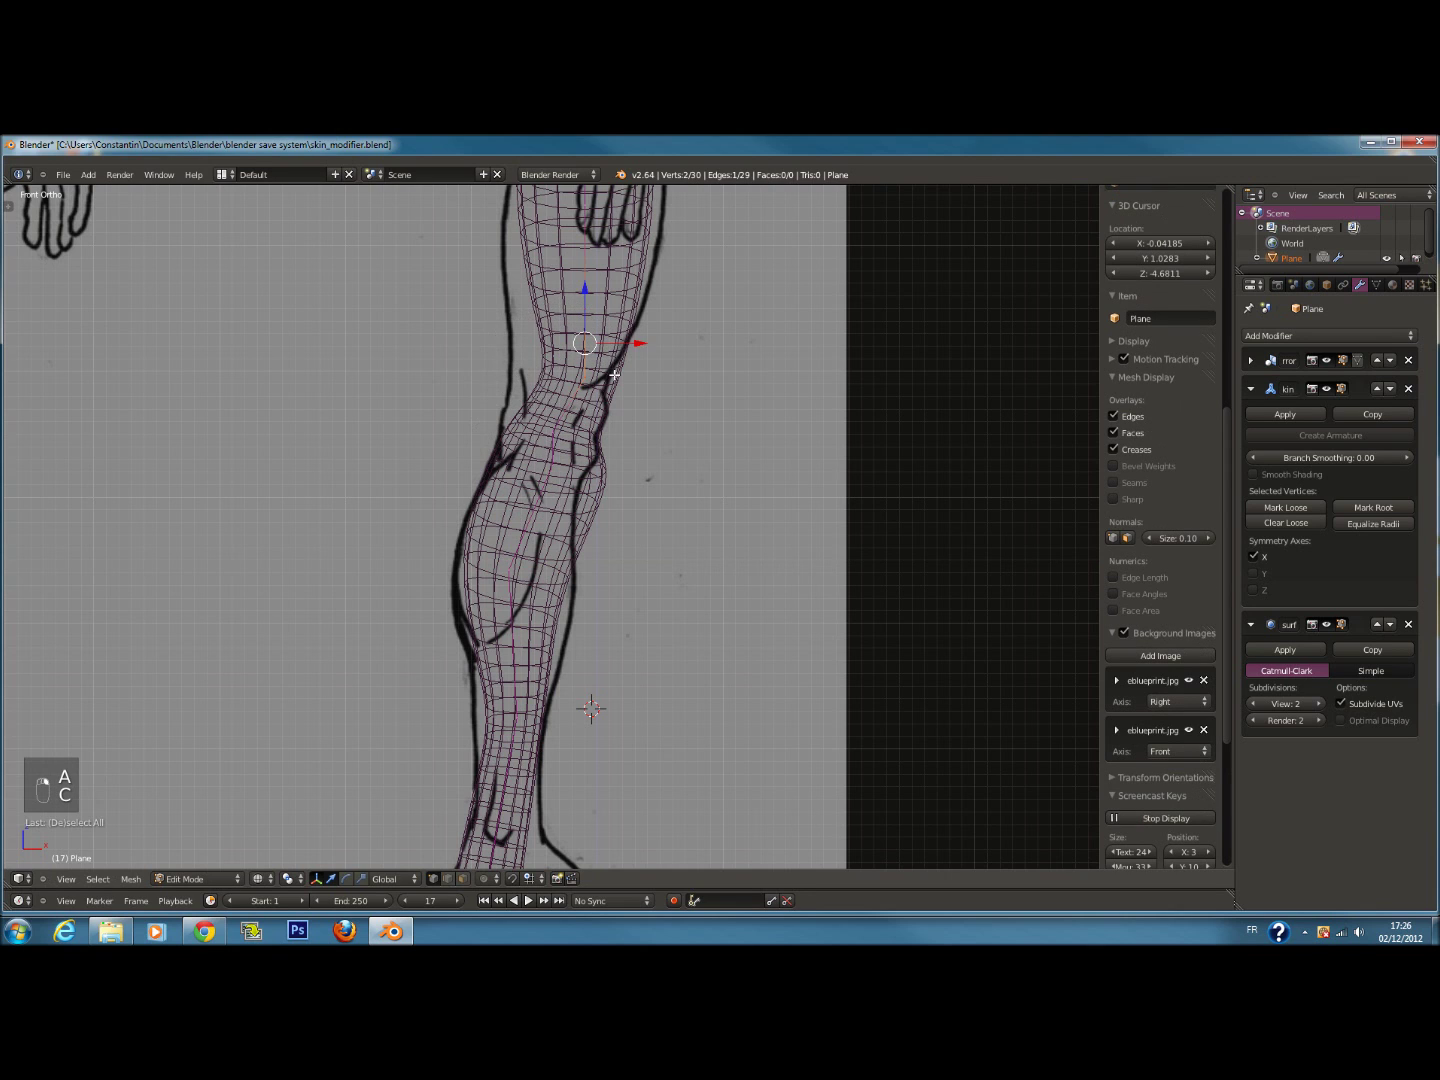
{"action": "middle_click_drag", "start_coordinate": [621, 284], "coordinate": [621, 378], "text": "shift"}
{"action": "left_click_drag", "start_coordinate": [636, 438], "coordinate": [624, 438]}
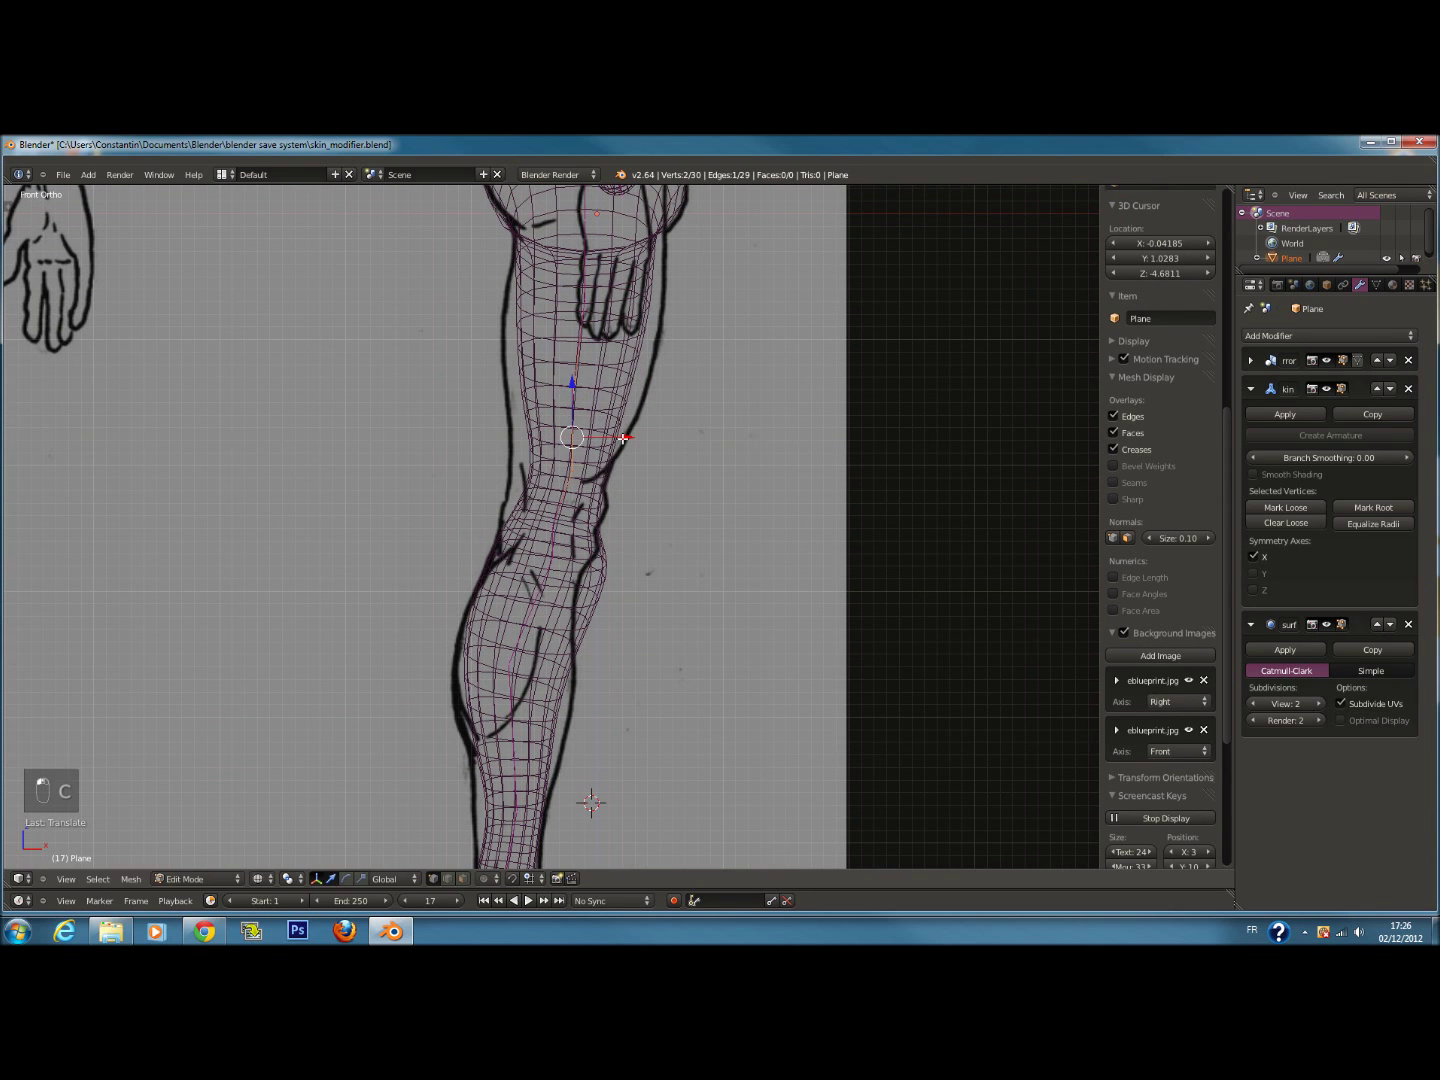
{"action": "key", "text": "ctrl+a"}
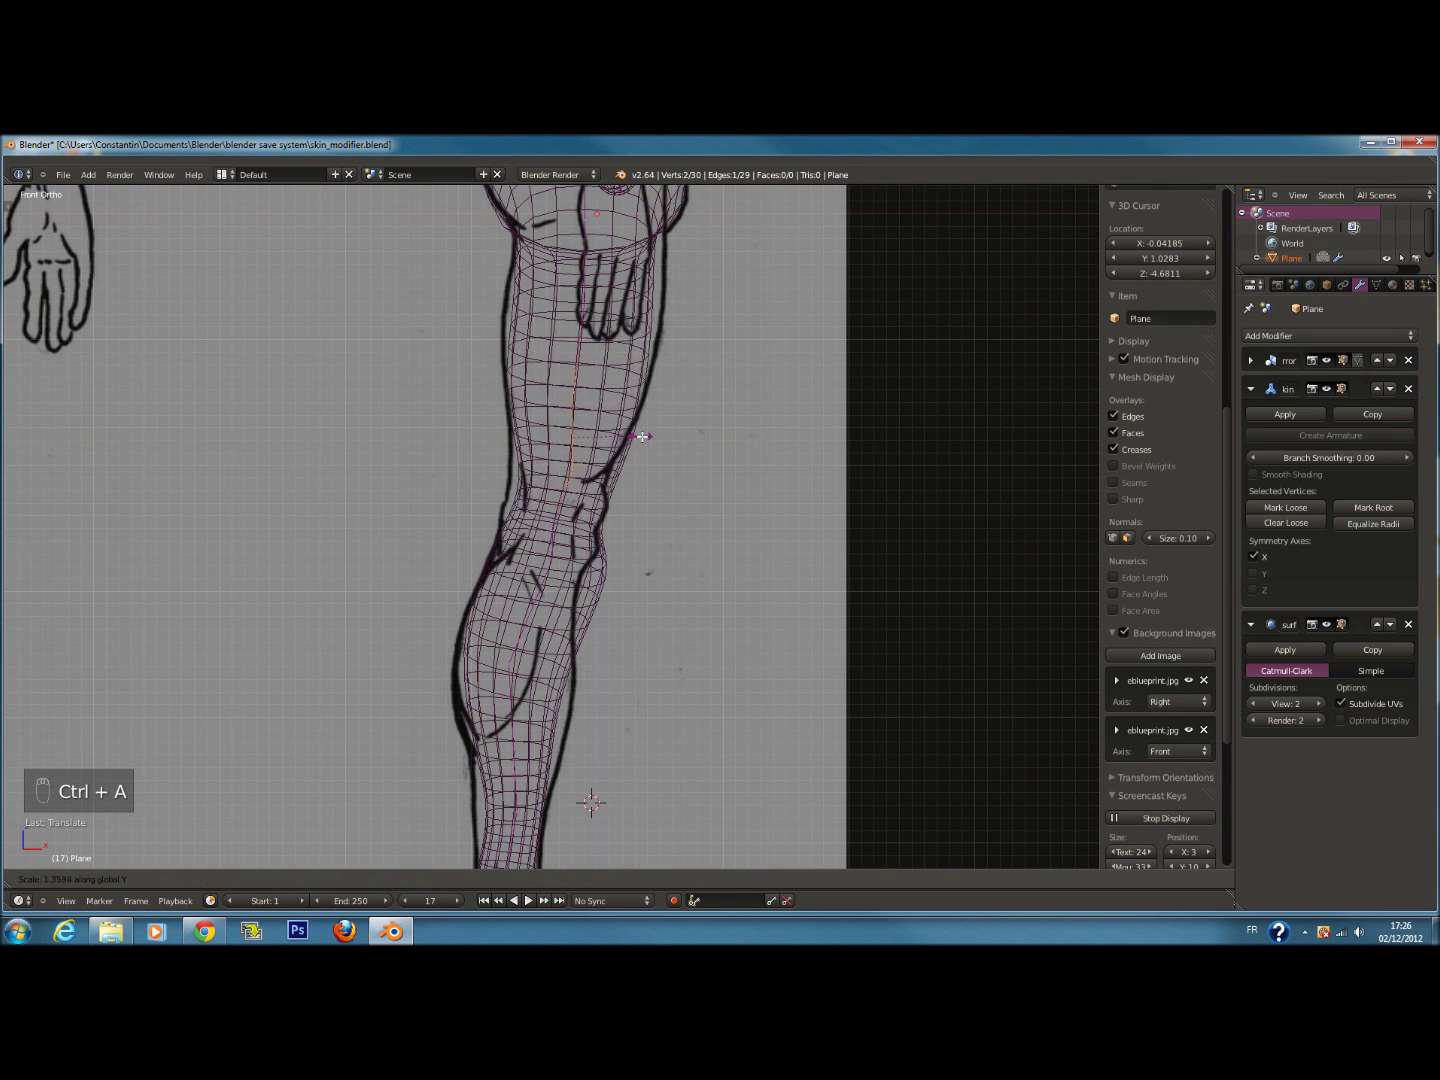
Widen the thigh's skin by about 1.36 along global Y, and move the upper knee vertex slightly up
{"action": "left_click", "coordinate": [642, 434]}
{"action": "key", "text": "a"}
{"action": "key", "text": "c"}
{"action": "left_click", "coordinate": [552, 512]}
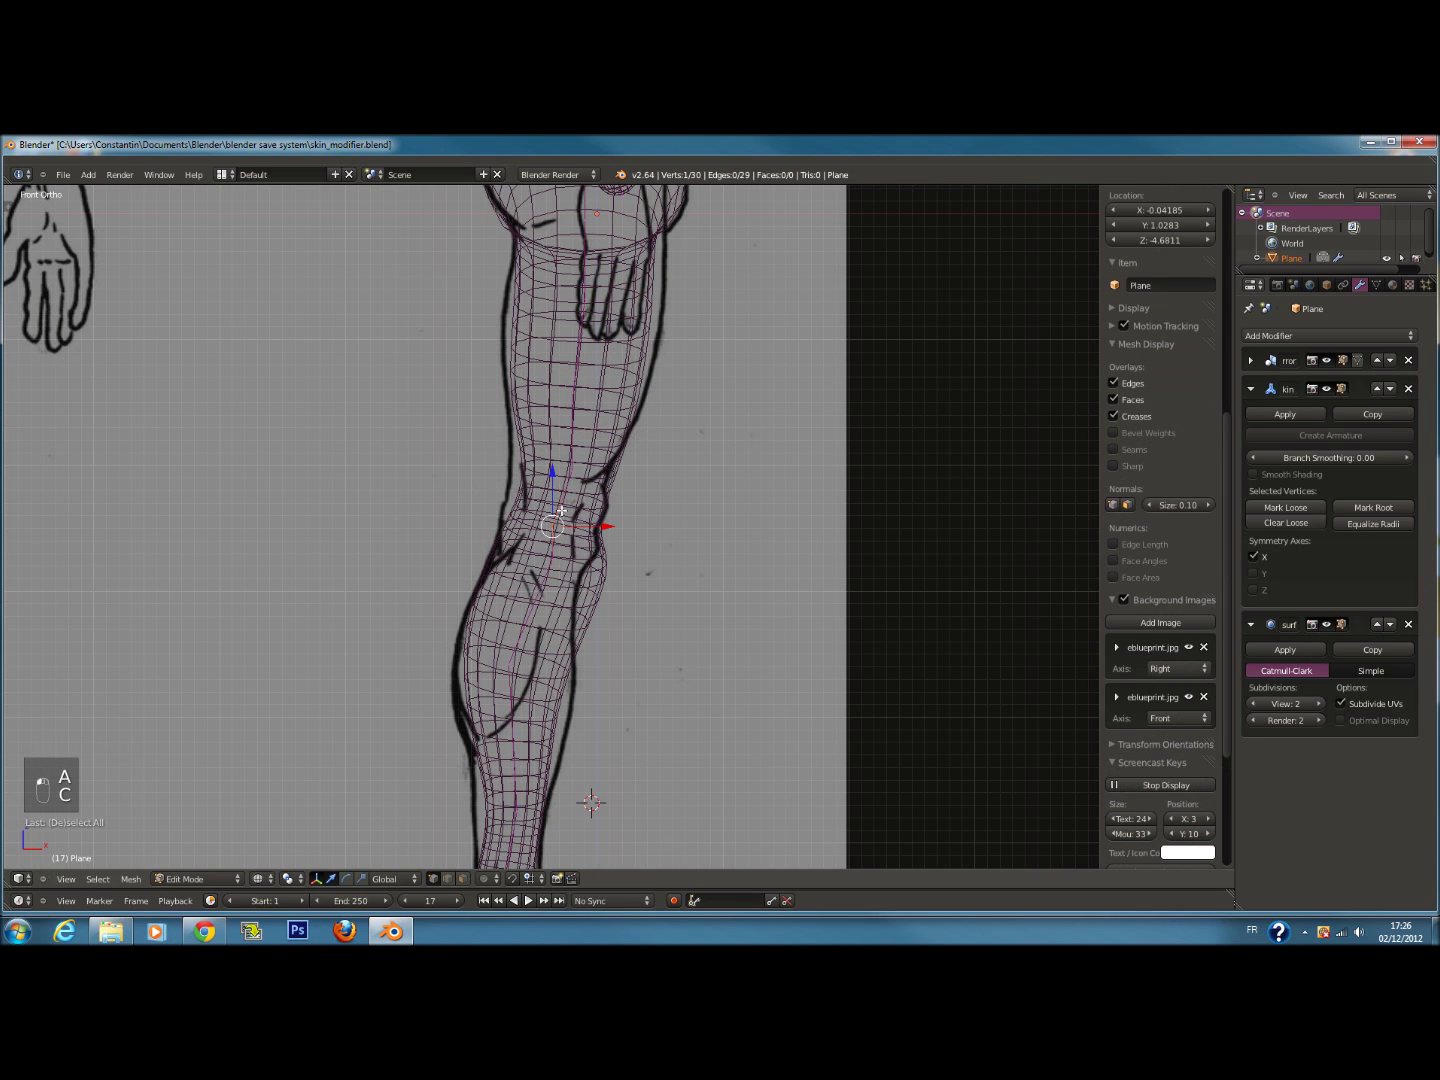
{"action": "key", "text": "g"}
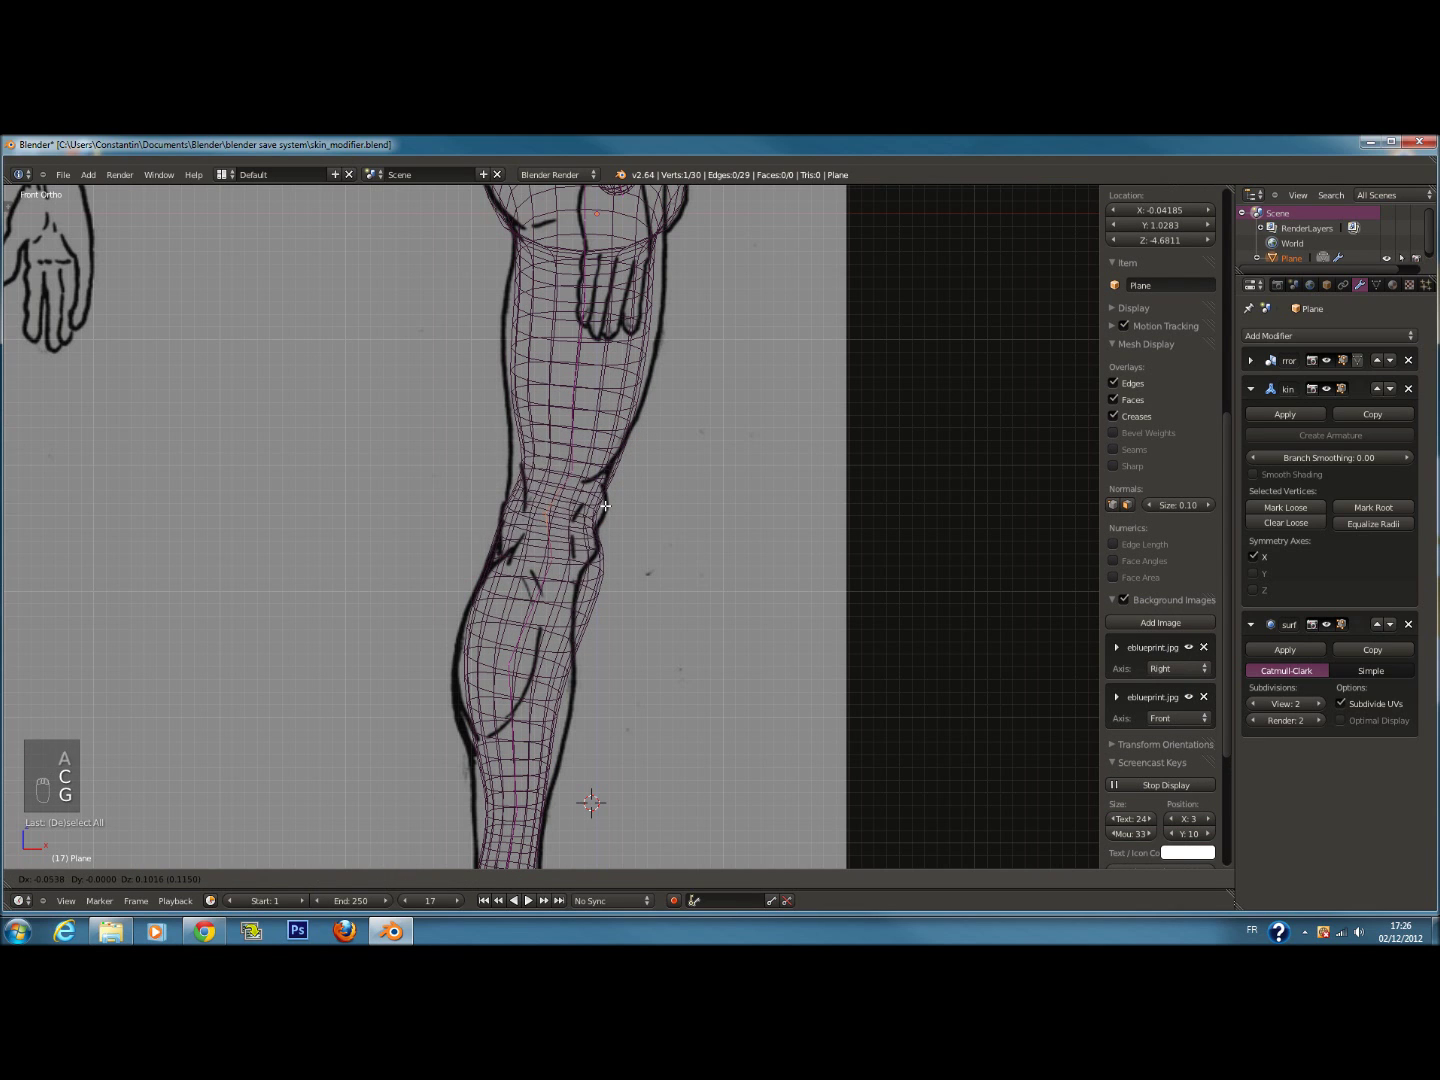
{"action": "left_click", "coordinate": [606, 501]}
Move the lower knee vertex slightly up to fit the blueprint, leaving nothing selected
{"action": "key", "text": "a"}
{"action": "key", "text": "c"}
{"action": "left_click", "coordinate": [566, 563]}
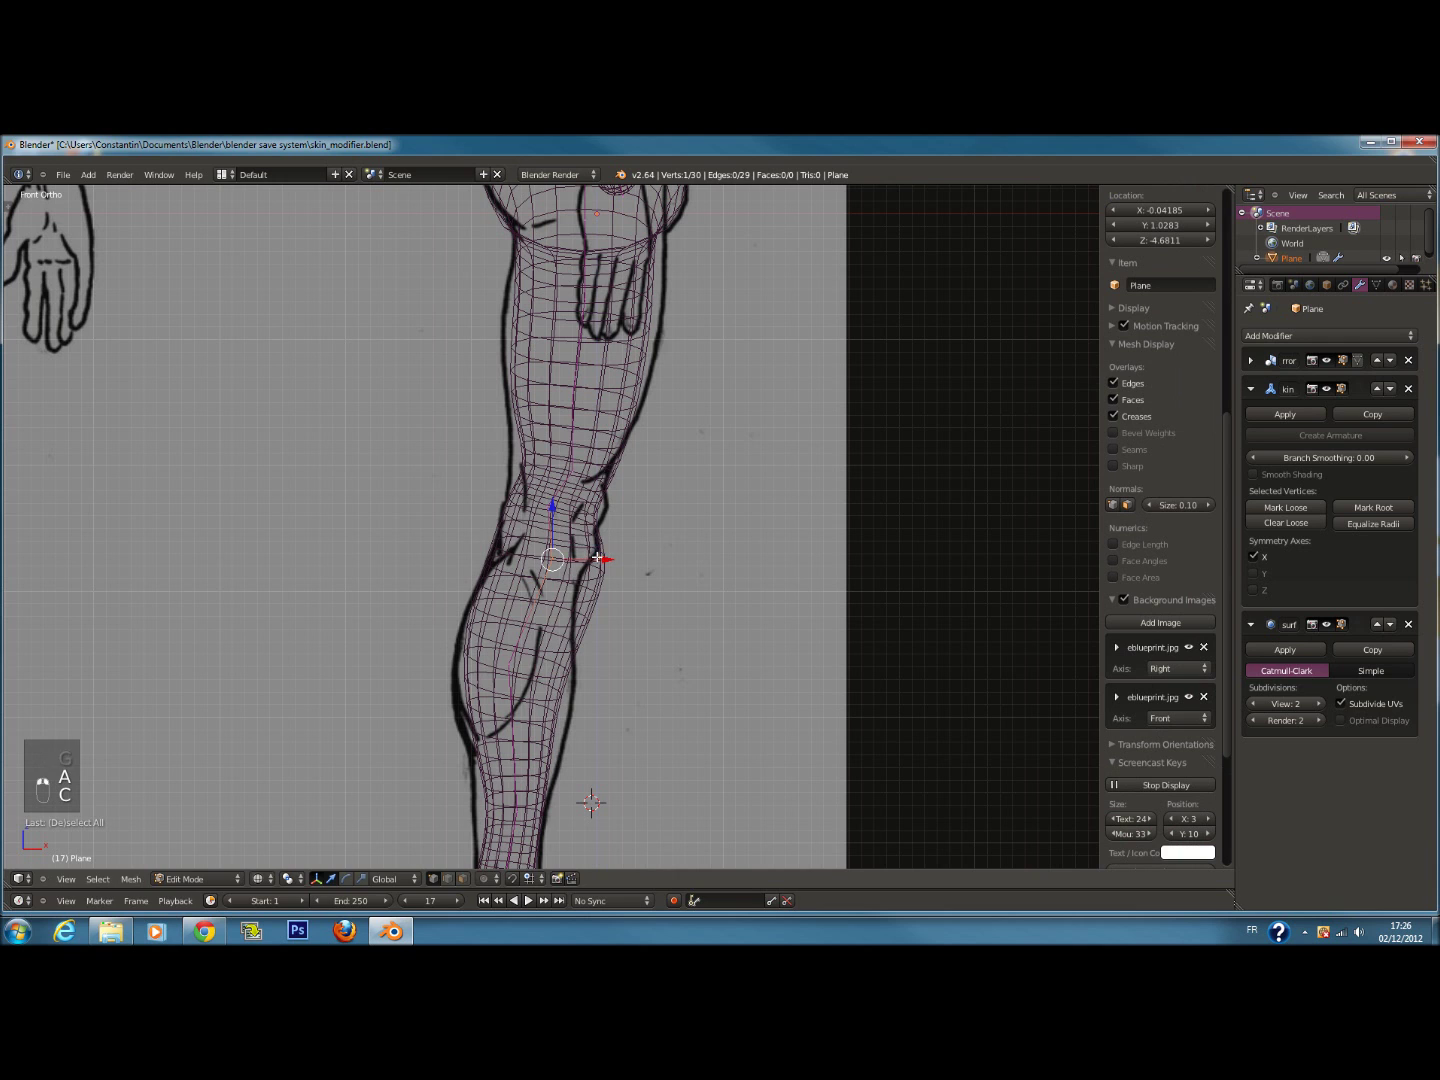
{"action": "key", "text": "g"}
{"action": "left_click", "coordinate": [598, 544]}
{"action": "key", "text": "a"}
Check the leg in solid and wireframe display and save over skin_modifier.blend
{"action": "scroll", "coordinate": [530, 620], "scroll_direction": "down", "scroll_amount": 1}
{"action": "middle_click_drag", "start_coordinate": [462, 668], "coordinate": [533, 668], "text": "shift"}
{"action": "scroll", "coordinate": [544, 669], "scroll_direction": "up", "scroll_amount": 1}
{"action": "mouse_move", "coordinate": [658, 667]}
{"action": "middle_mouse_down", "text": "shift"}
{"action": "mouse_move", "coordinate": [658, 610]}
{"action": "mouse_move", "coordinate": [590, 599]}
{"action": "middle_mouse_up", "text": "shift"}
{"action": "key", "text": "ctrl+s"}
{"action": "left_click", "coordinate": [658, 609]}
{"action": "key", "text": "z"}
{"action": "key", "text": "z"}
{"action": "key", "text": "ctrl+s"}
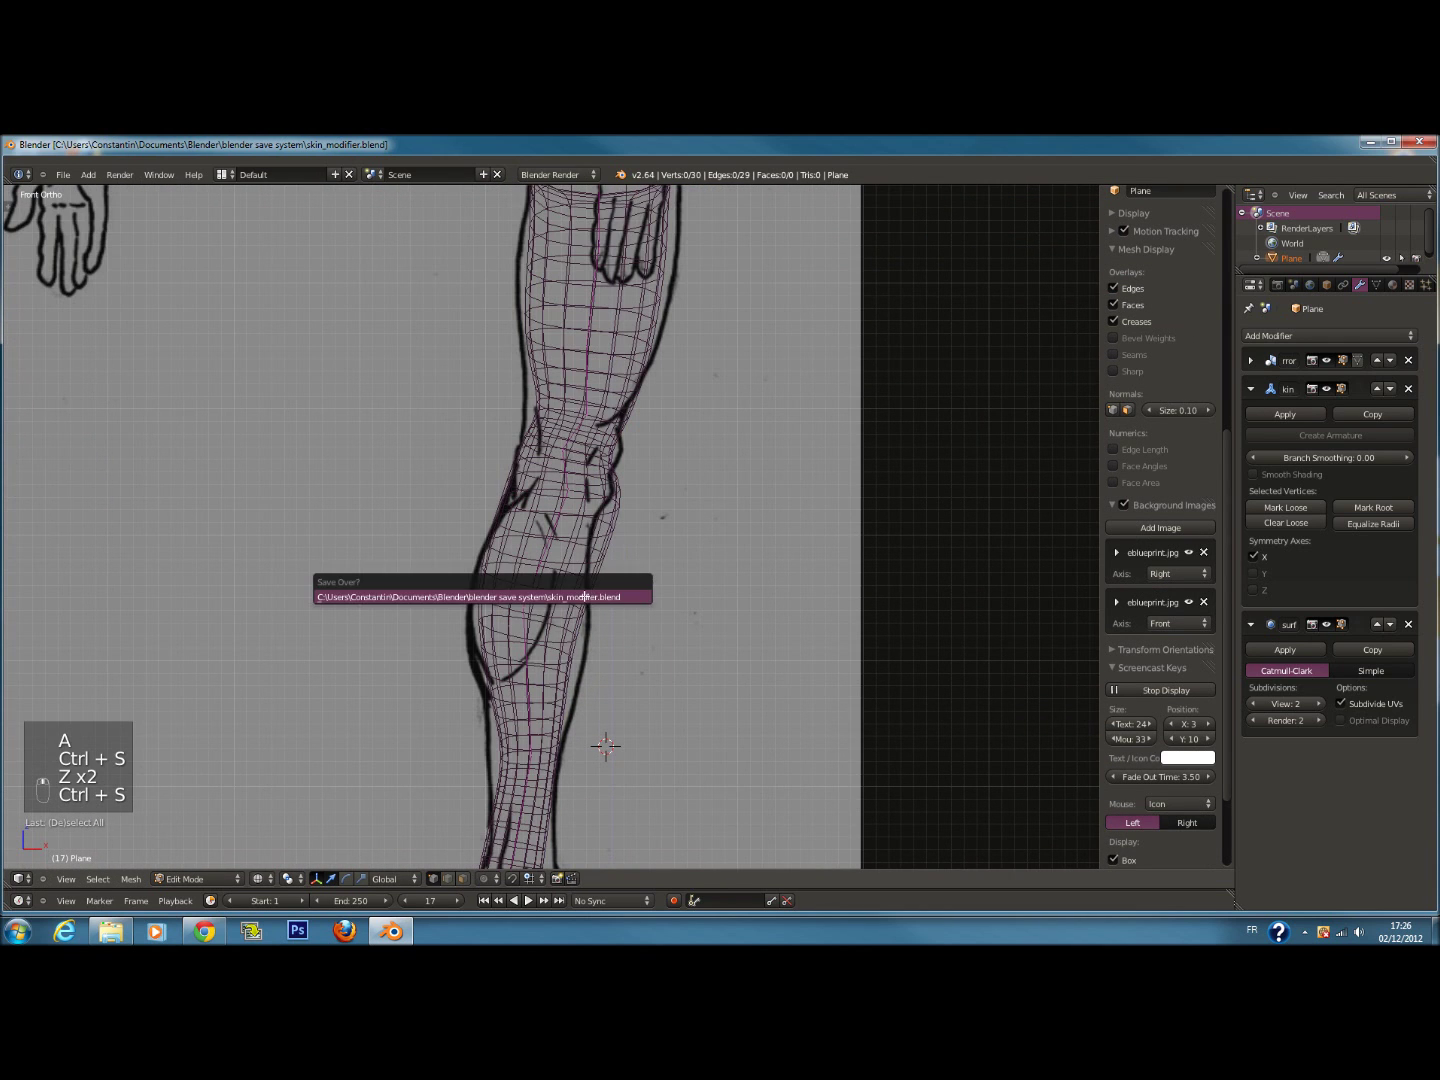
{"action": "left_click", "coordinate": [585, 597]}
{"action": "scroll", "coordinate": [571, 598], "scroll_direction": "down", "scroll_amount": 4, "text": "shift"}
{"action": "key", "text": "c"}
{"action": "left_click", "coordinate": [531, 680]}
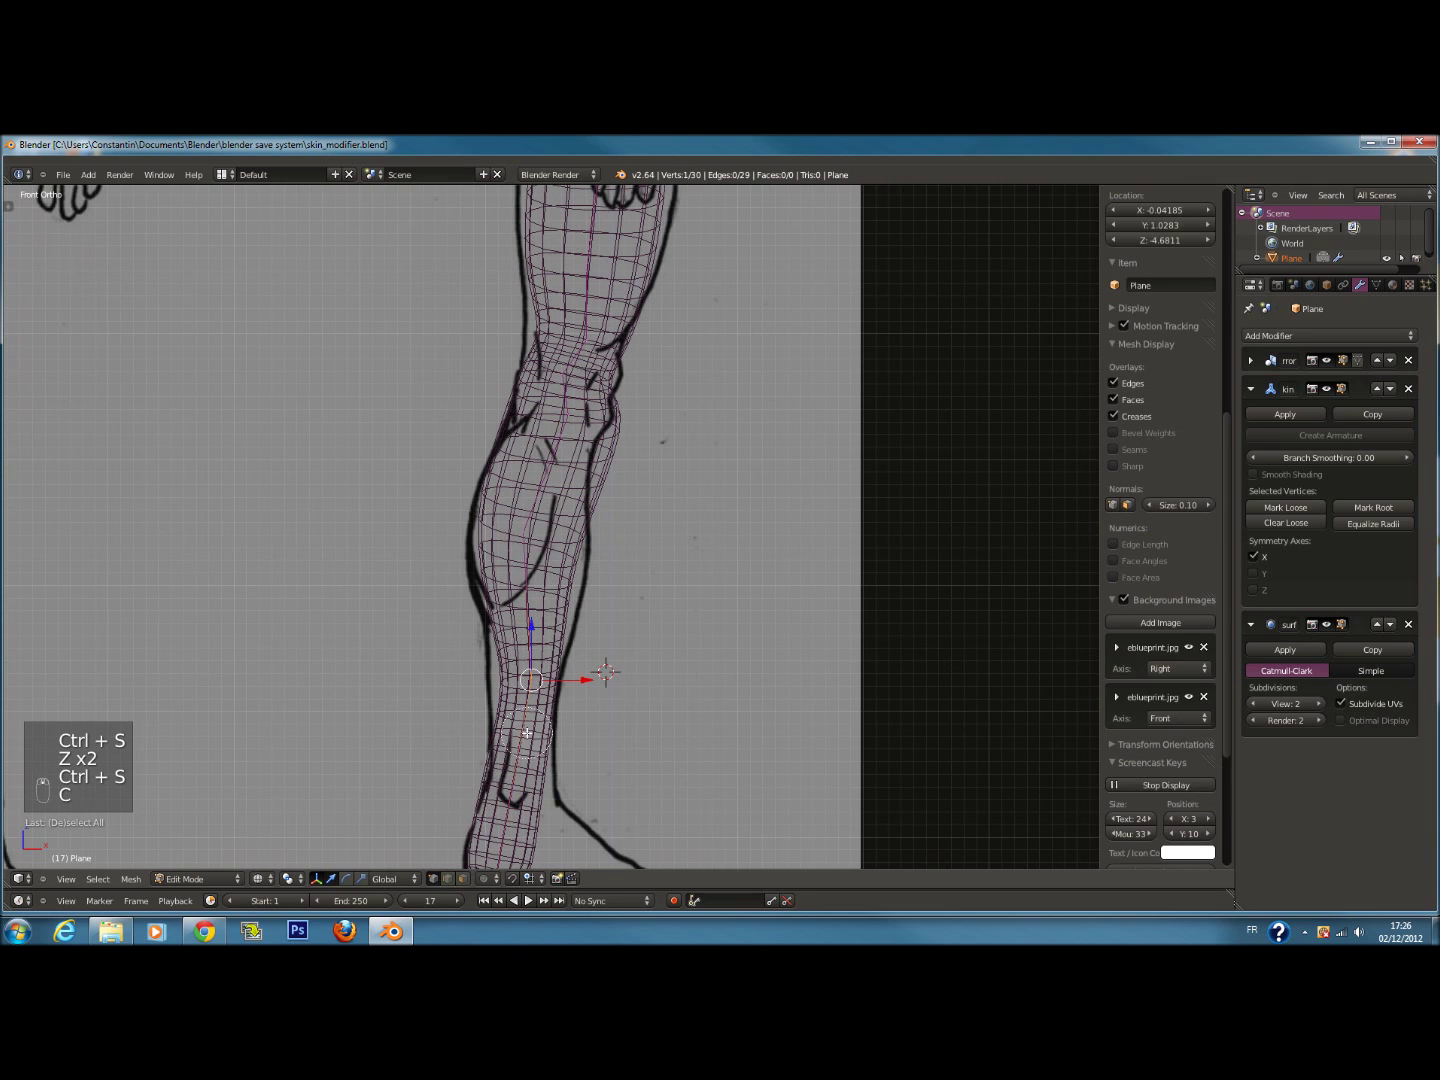
{"action": "key", "text": "s"}
{"action": "right_click", "coordinate": [594, 683]}
{"action": "key", "text": "ctrl+a"}
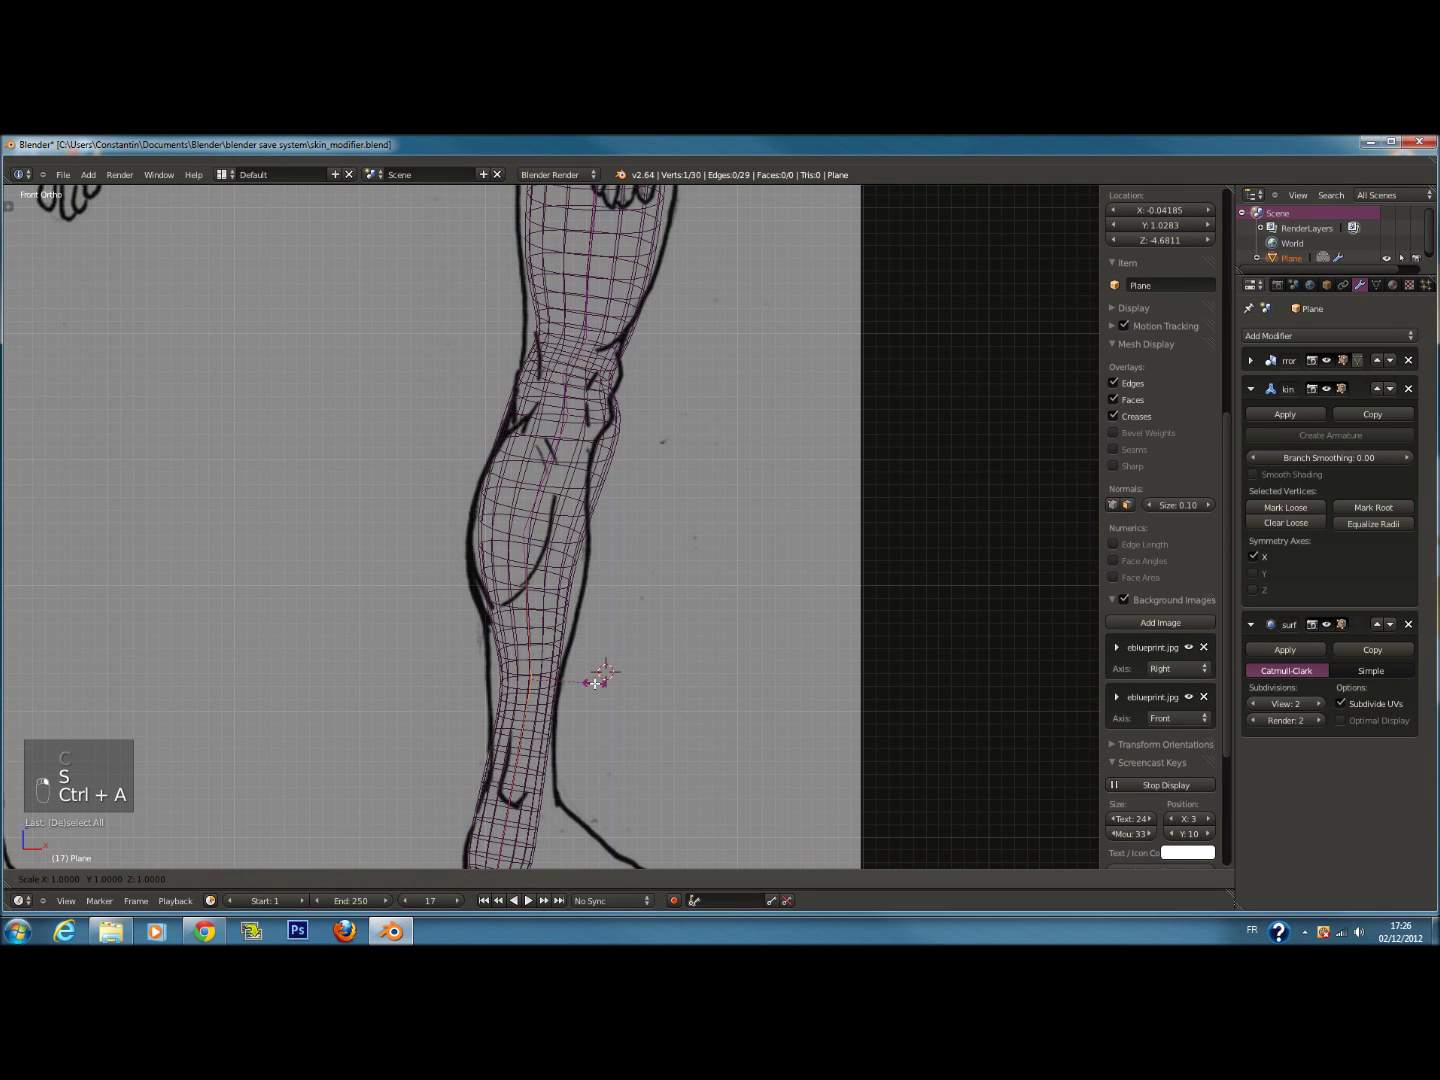
{"action": "right_click", "coordinate": [598, 680]}
{"action": "key", "text": "a"}
Save the model over the existing skin_modifier.blend file
{"action": "key", "text": "ctrl+s"}
{"action": "left_click", "coordinate": [597, 674]}
{"action": "key", "text": "z"}
{"action": "key", "text": "z"}
Extrude the lowest leg vertex forward to the toe tip of the blueprint foot
{"action": "scroll", "coordinate": [552, 695], "scroll_direction": "down", "scroll_amount": 3, "text": "shift"}
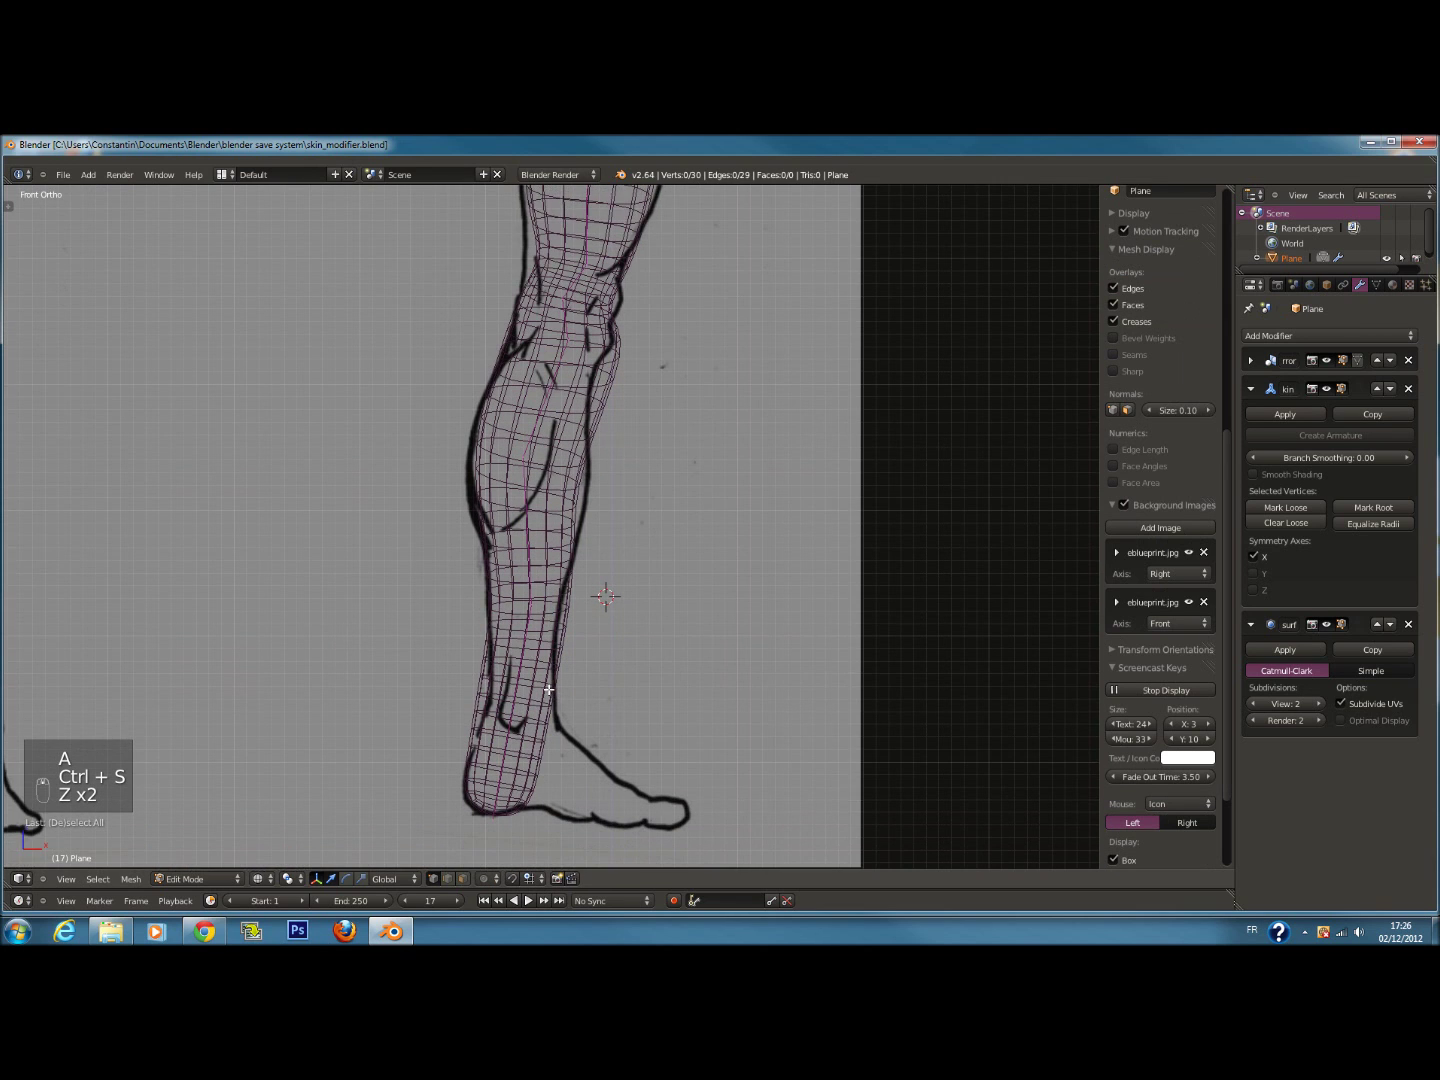
{"action": "right_click", "coordinate": [510, 761]}
{"action": "key", "text": "e"}
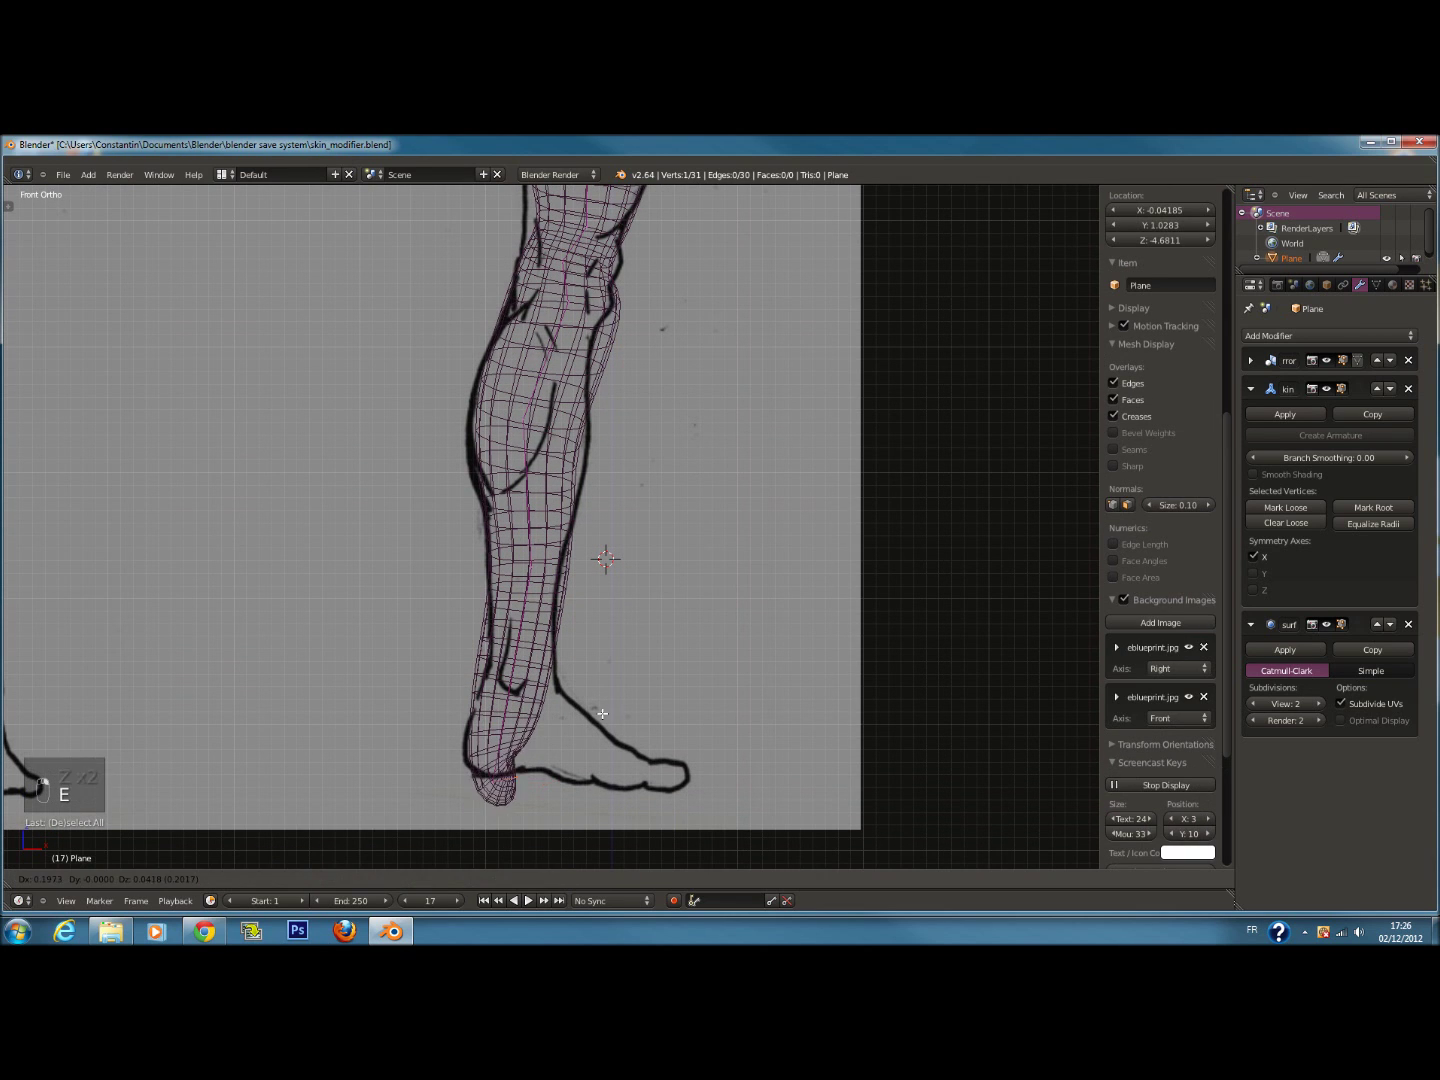
{"action": "left_click", "coordinate": [769, 716]}
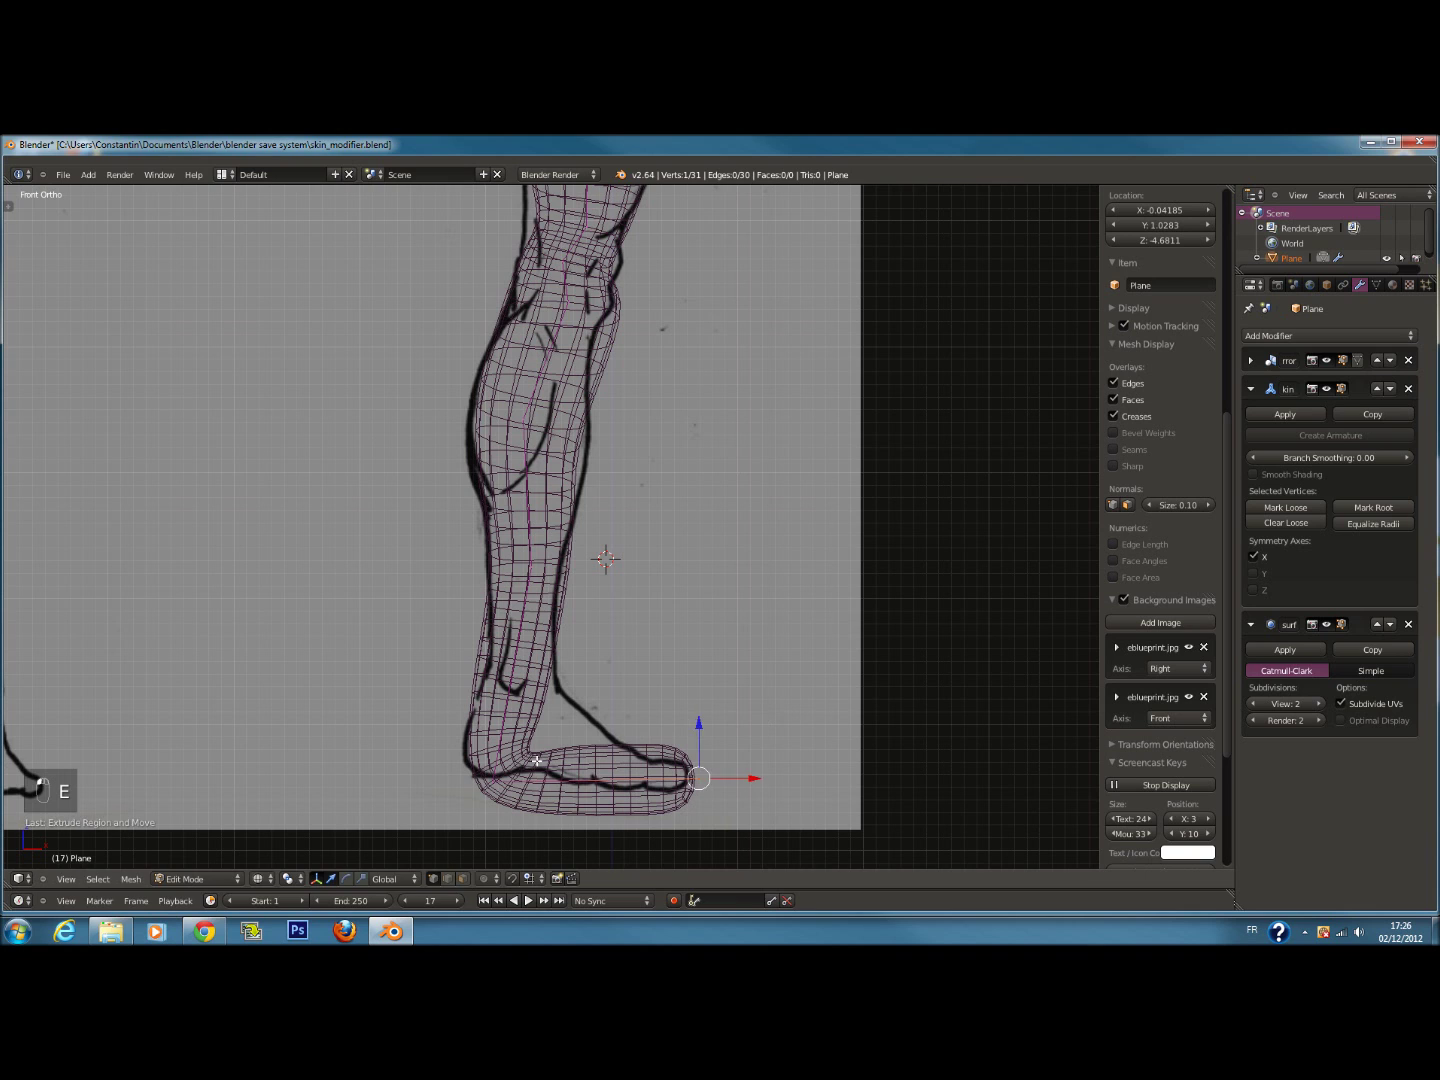
Move the vertex where the shin meets the foot up and forward into the ankle, and save the file
{"action": "key", "text": "g"}
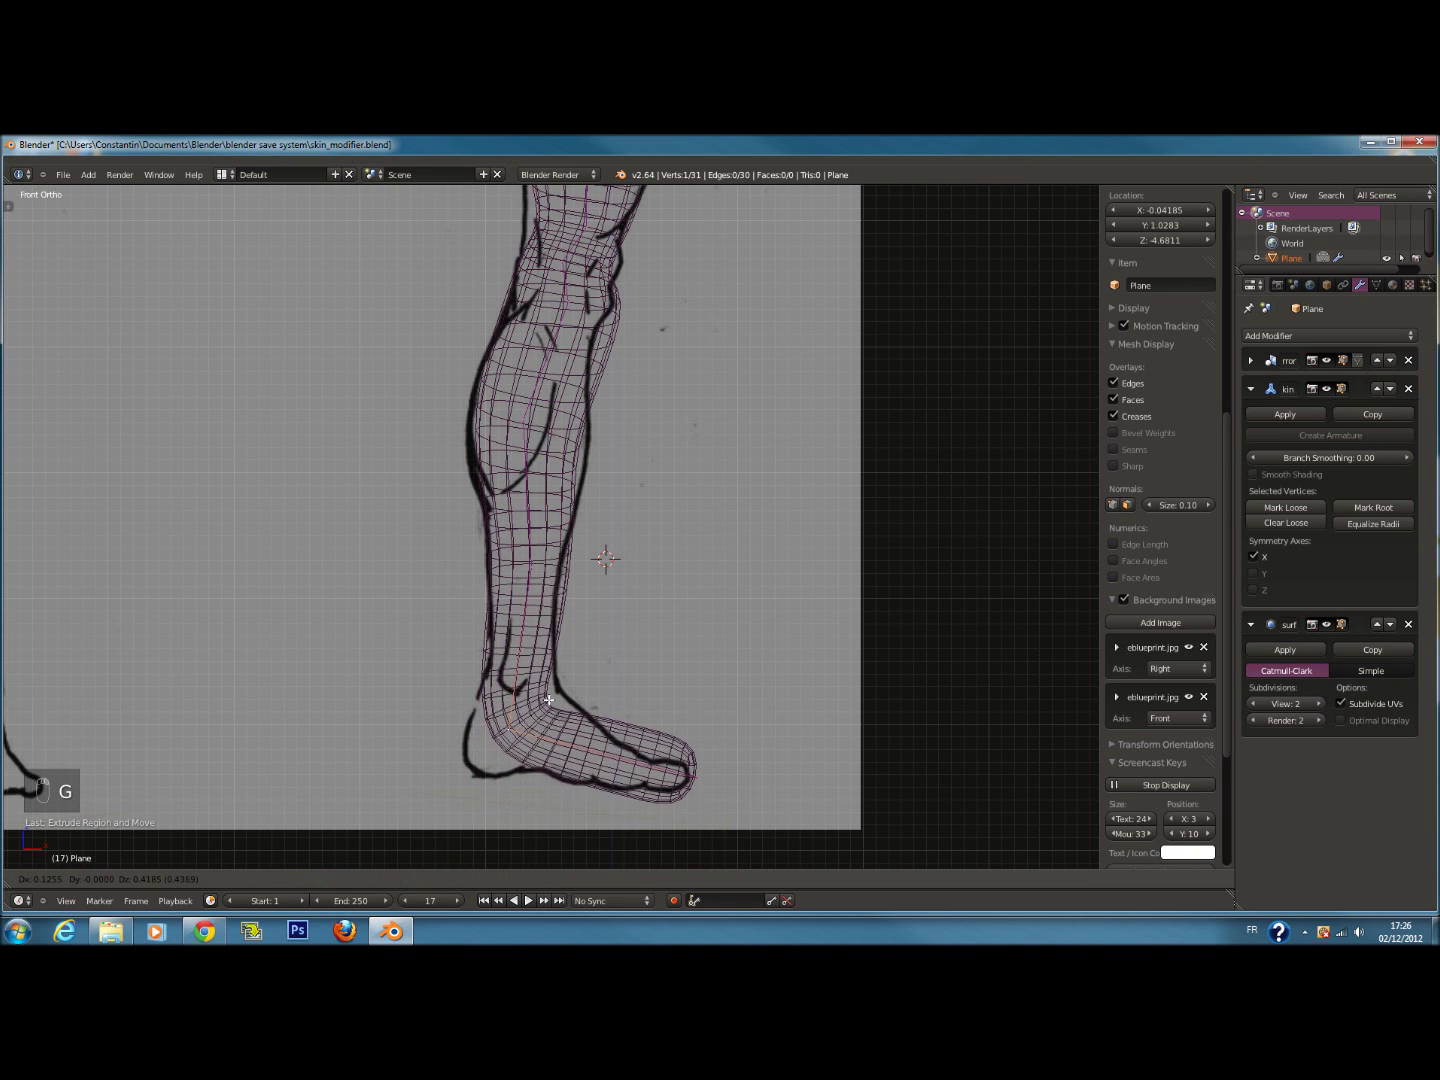
{"action": "left_click", "coordinate": [544, 713]}
{"action": "key", "text": "ctrl+s"}
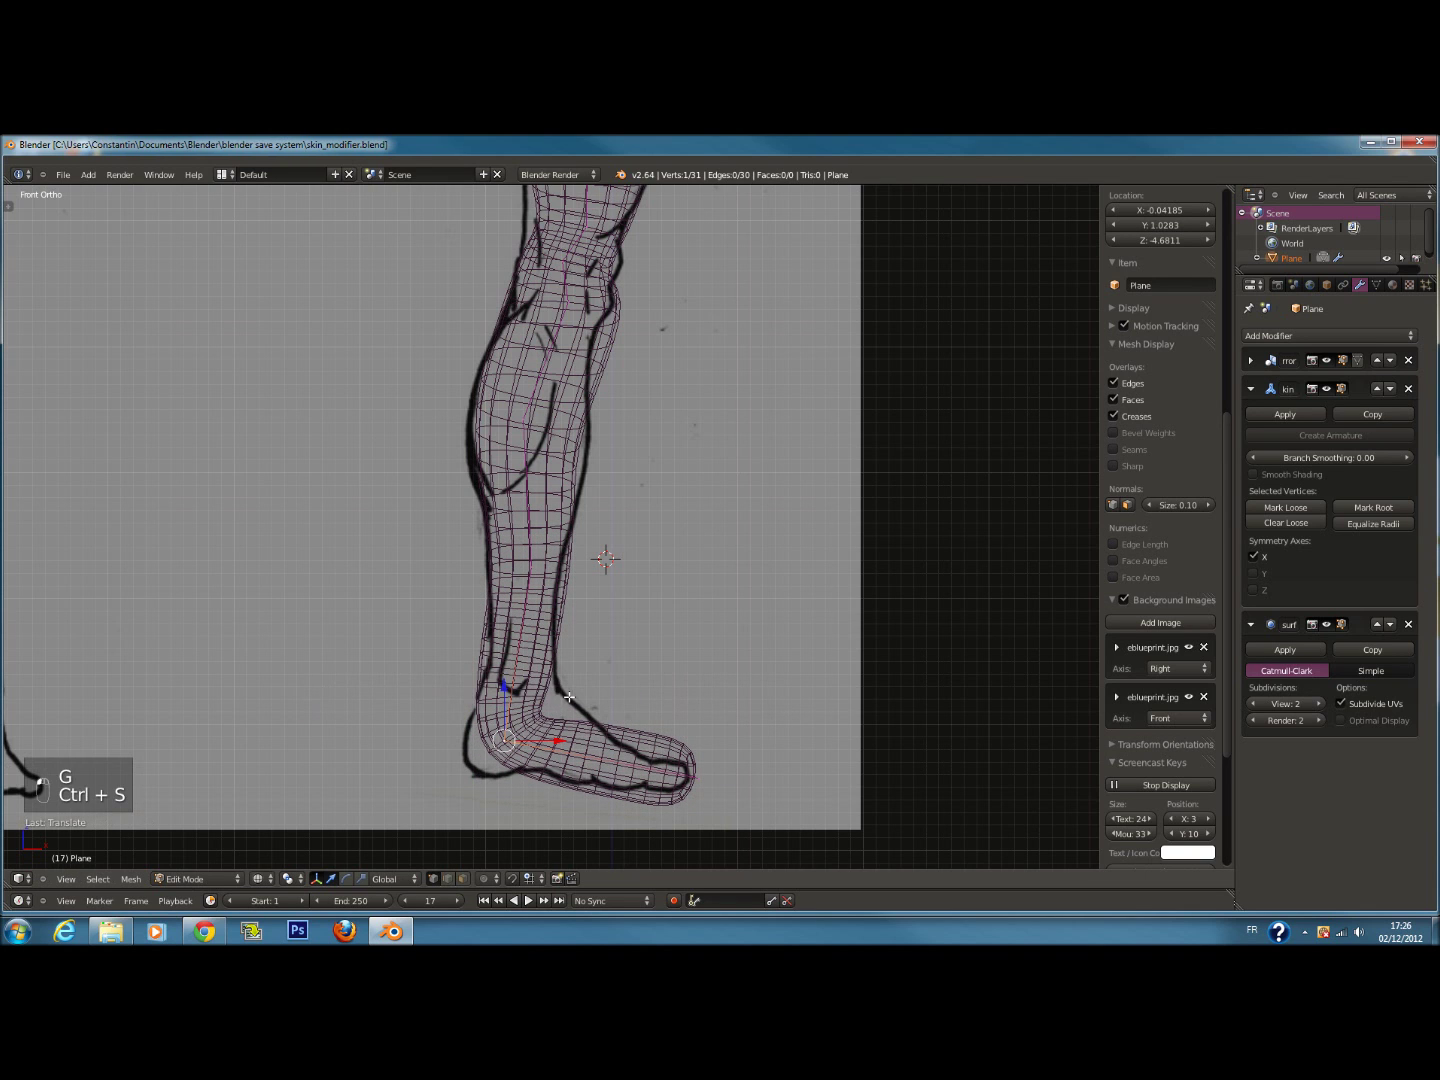
Extrude a heel vertex down and back from the ankle vertex and shrink its skin
{"action": "key", "text": "e"}
{"action": "left_click", "coordinate": [523, 734]}
{"action": "key", "text": "ctrl+a"}
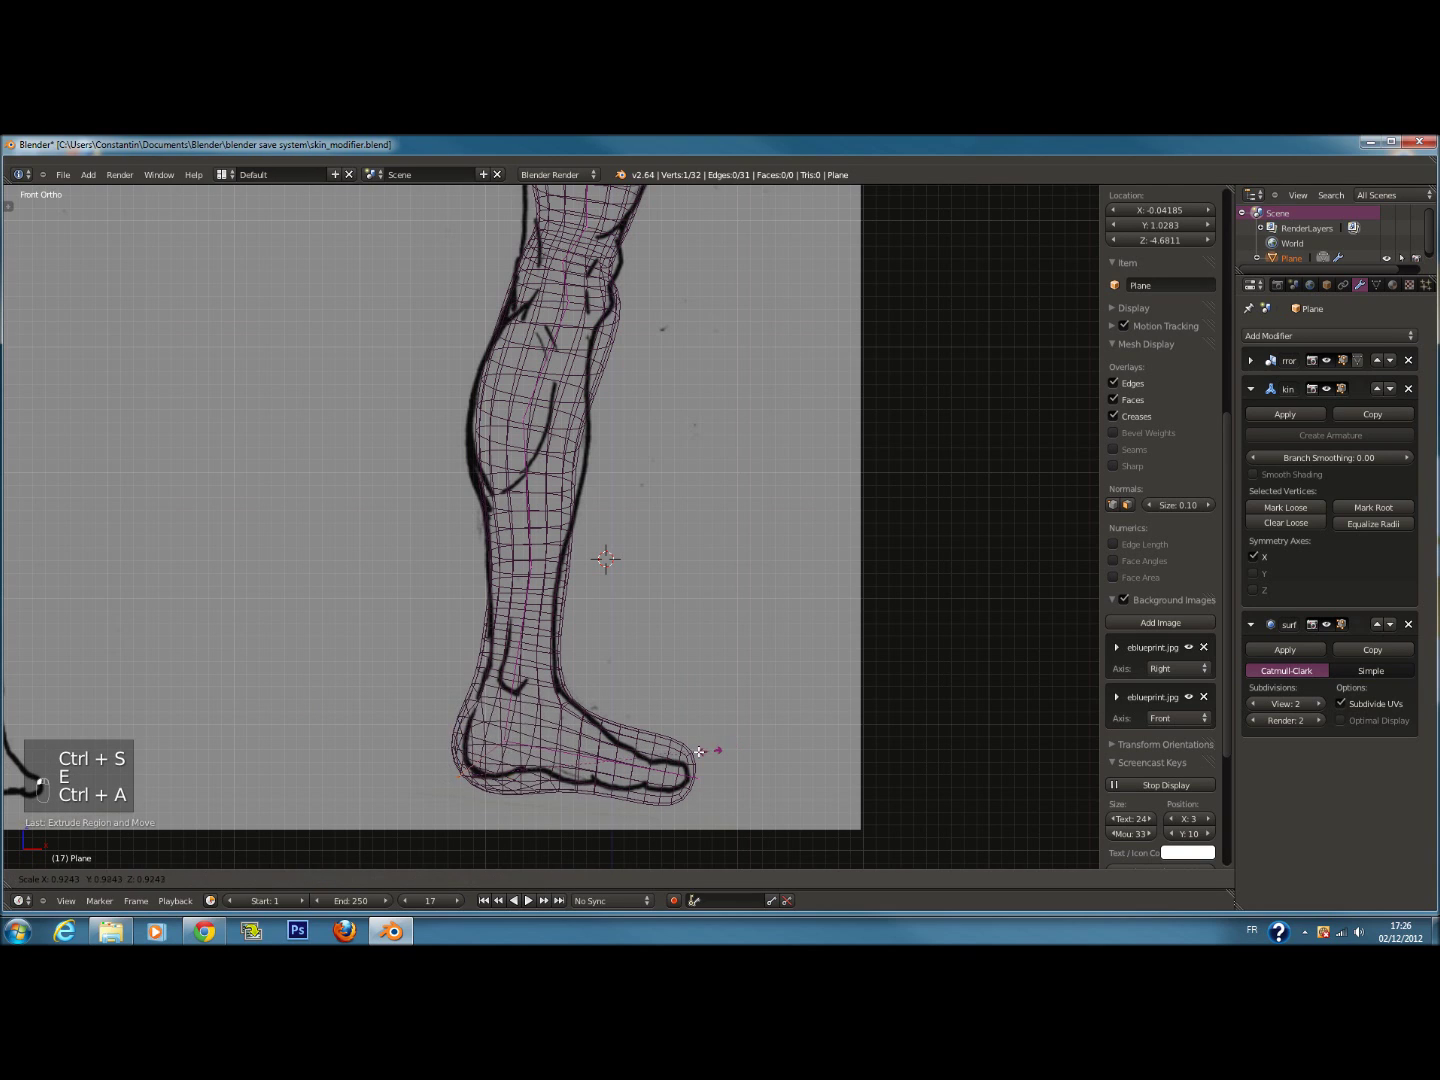
{"action": "left_click", "coordinate": [556, 759]}
Shift the heel vertex along X to fit the blueprint's heel, compare it in solid display, and clear the selection
{"action": "key", "text": "z"}
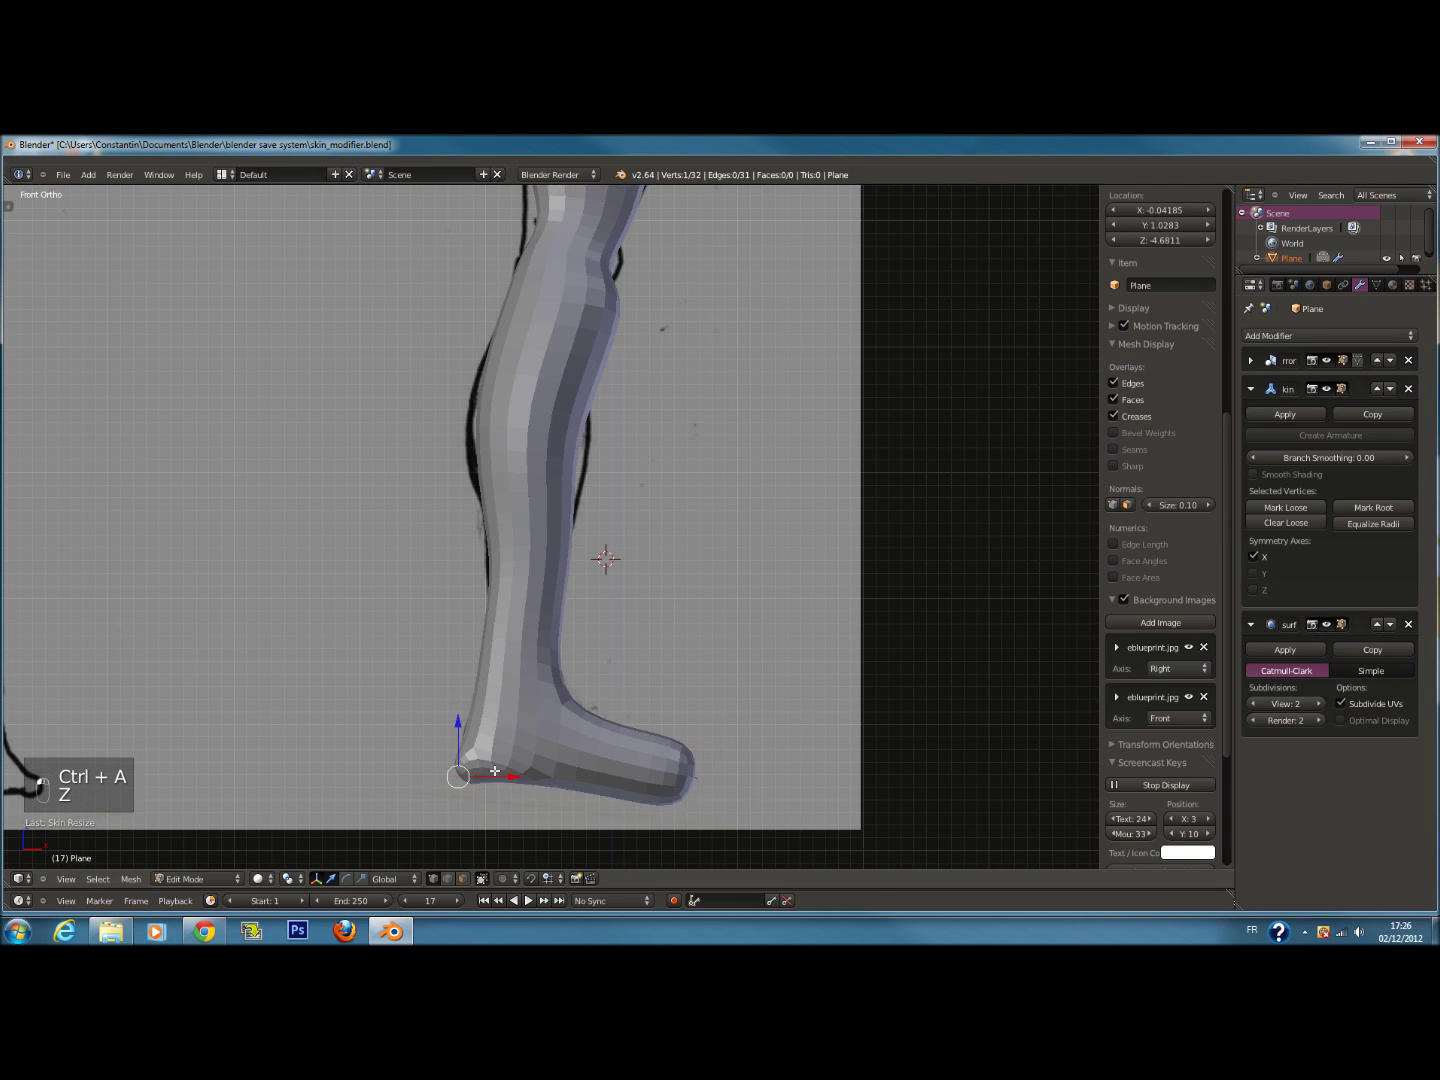
{"action": "key", "text": "z"}
{"action": "mouse_move", "coordinate": [507, 772]}
{"action": "left_mouse_down"}
{"action": "mouse_move", "coordinate": [465, 725]}
{"action": "mouse_move", "coordinate": [505, 771]}
{"action": "left_mouse_up"}
{"action": "key", "text": "z"}
{"action": "key", "text": "z"}
{"action": "key", "text": "z"}
{"action": "key", "text": "z"}
{"action": "key", "text": "a"}
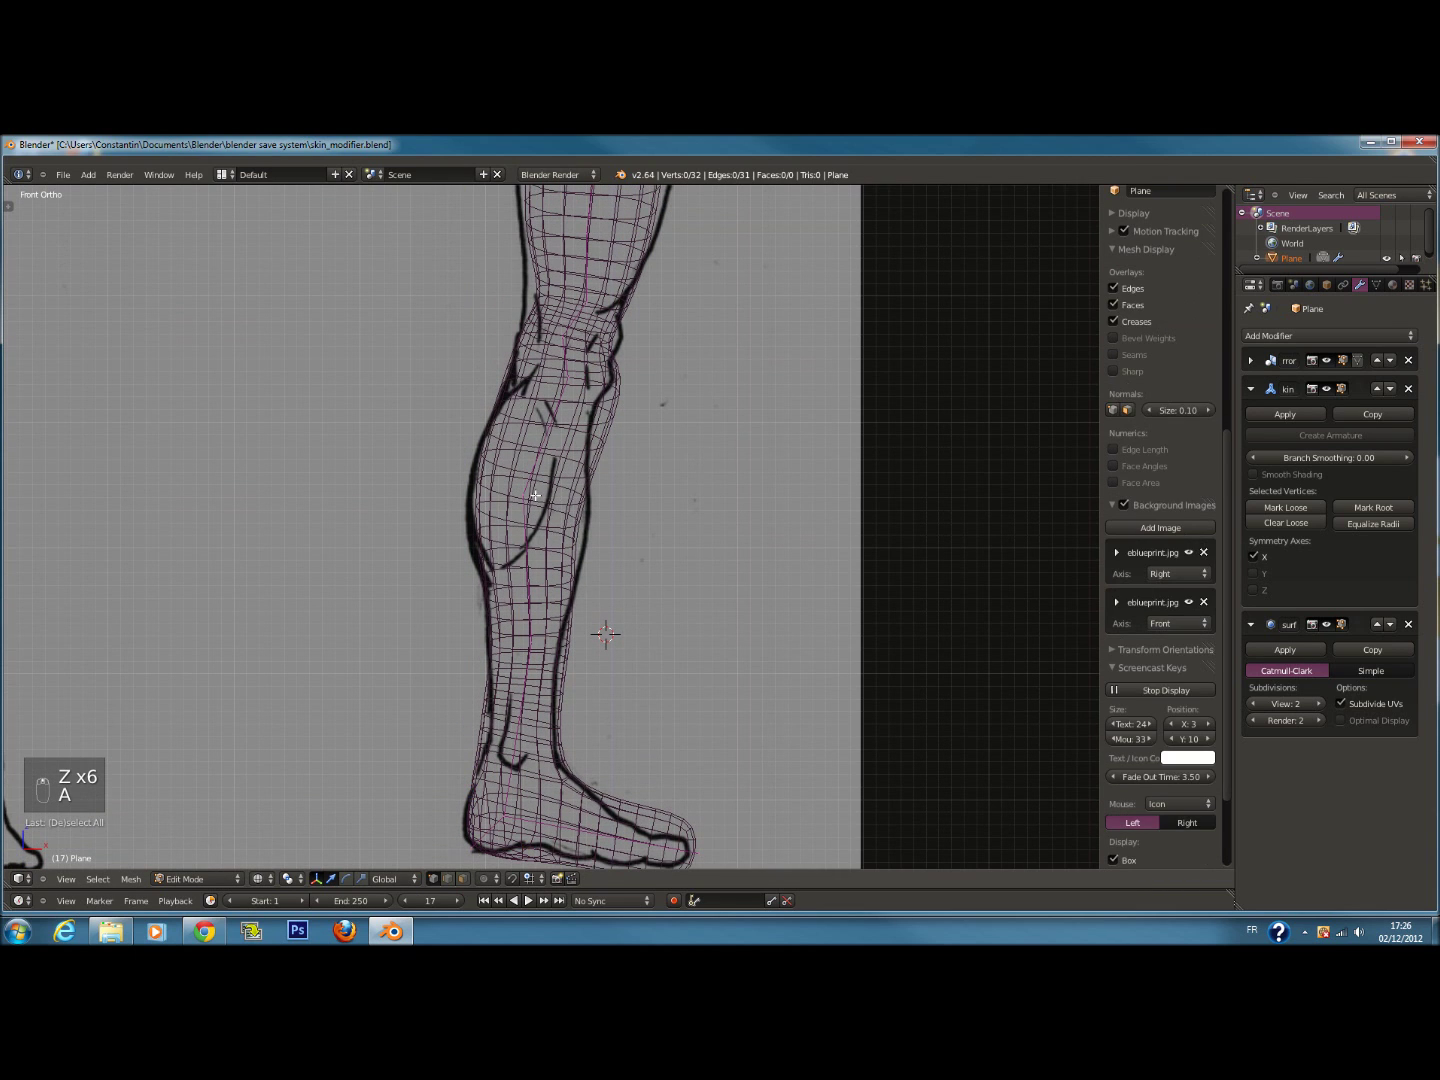
Widen the skin at the mid-calf vertex along Y to reach the blueprint's calf outline, and save the file
{"action": "right_click_drag", "start_coordinate": [562, 498], "coordinate": [566, 500]}
{"action": "key", "text": "ctrl+a"}
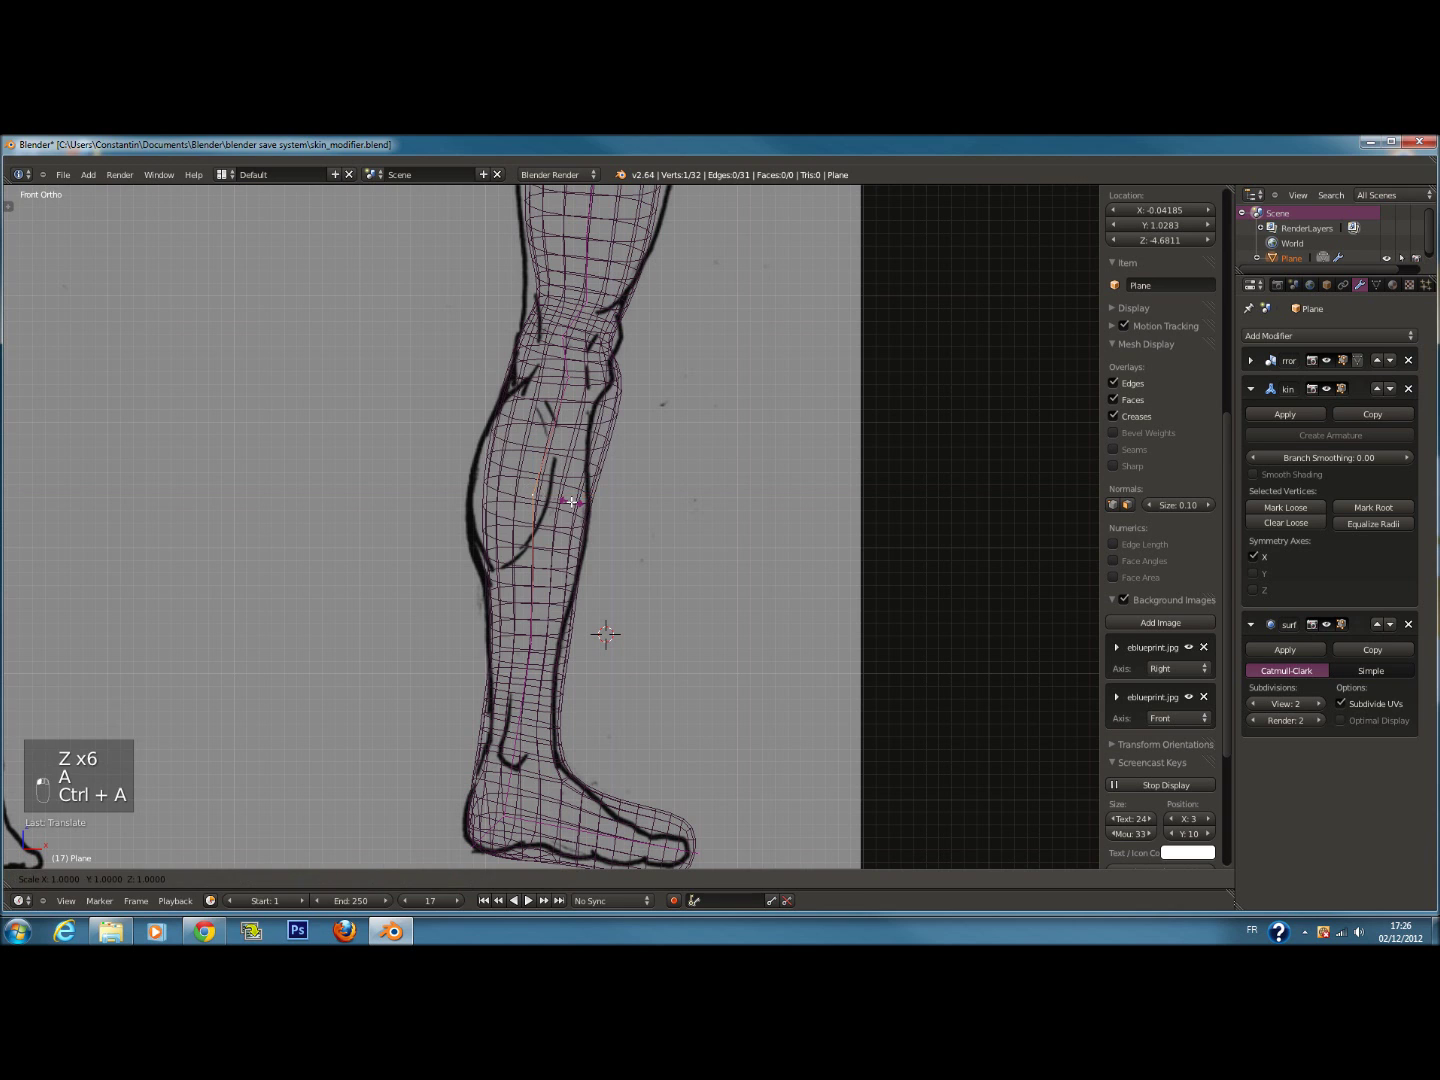
{"action": "key", "text": "y"}
{"action": "left_click", "coordinate": [606, 497]}
{"action": "key", "text": "z"}
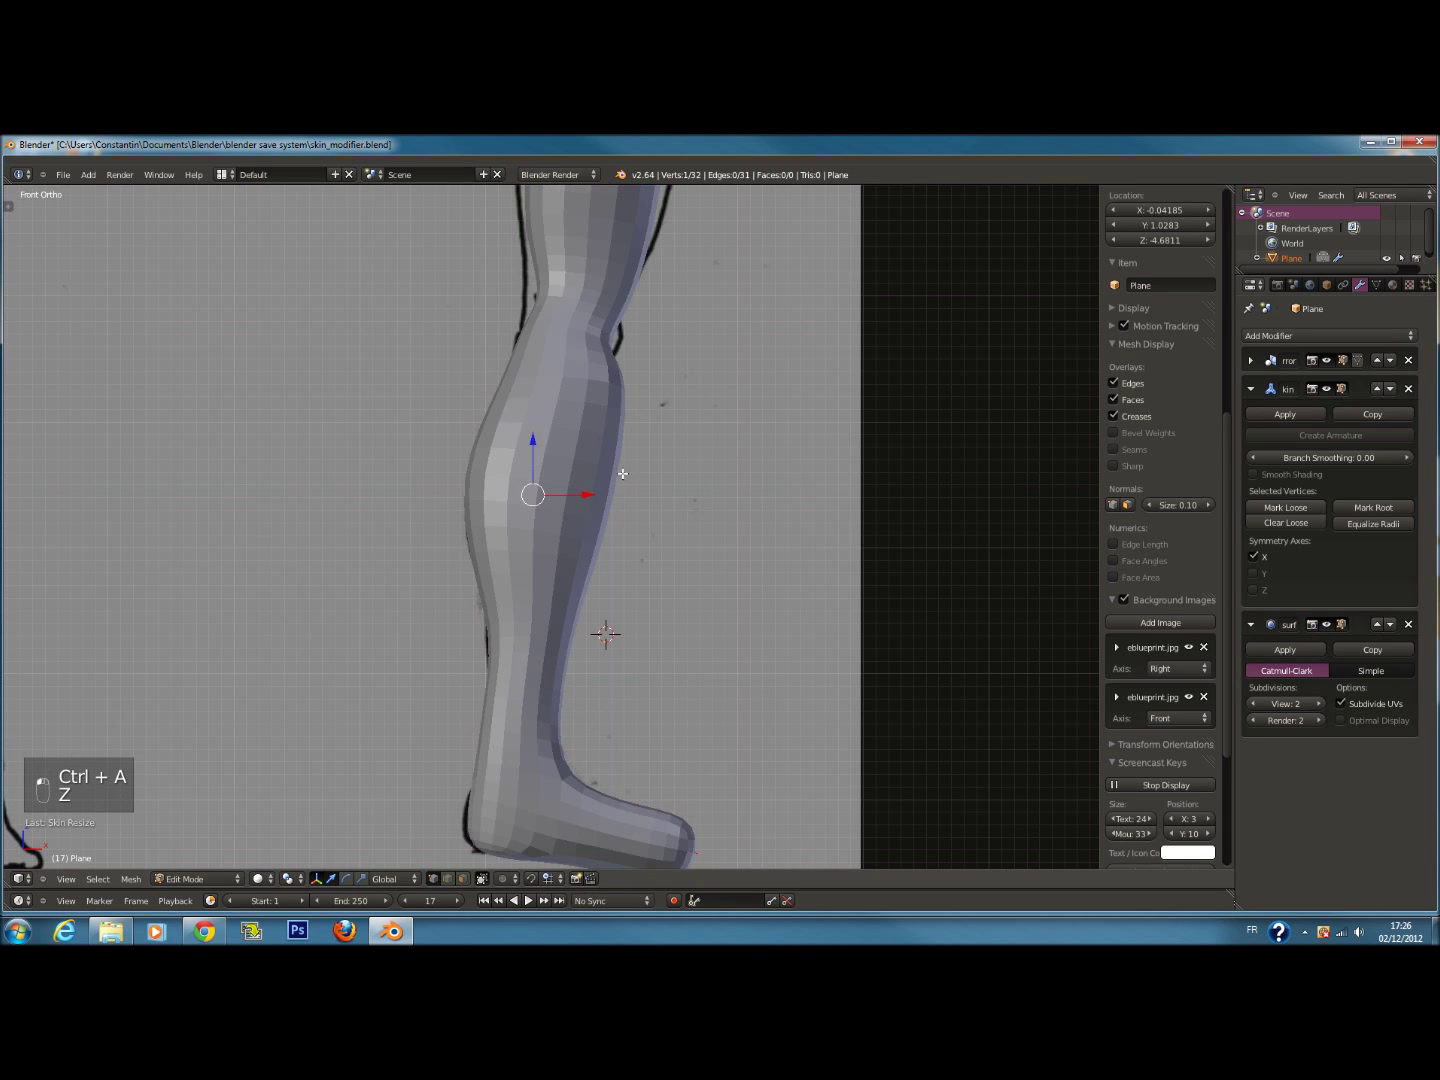
{"action": "scroll", "coordinate": [622, 472], "scroll_direction": "down", "scroll_amount": 5}
{"action": "key", "text": "ctrl+s"}
{"action": "key", "text": "z"}
Move the upper knee vertex forward and up toward the blueprint's kneecap
{"action": "scroll", "coordinate": [629, 482], "scroll_direction": "up", "scroll_amount": 4}
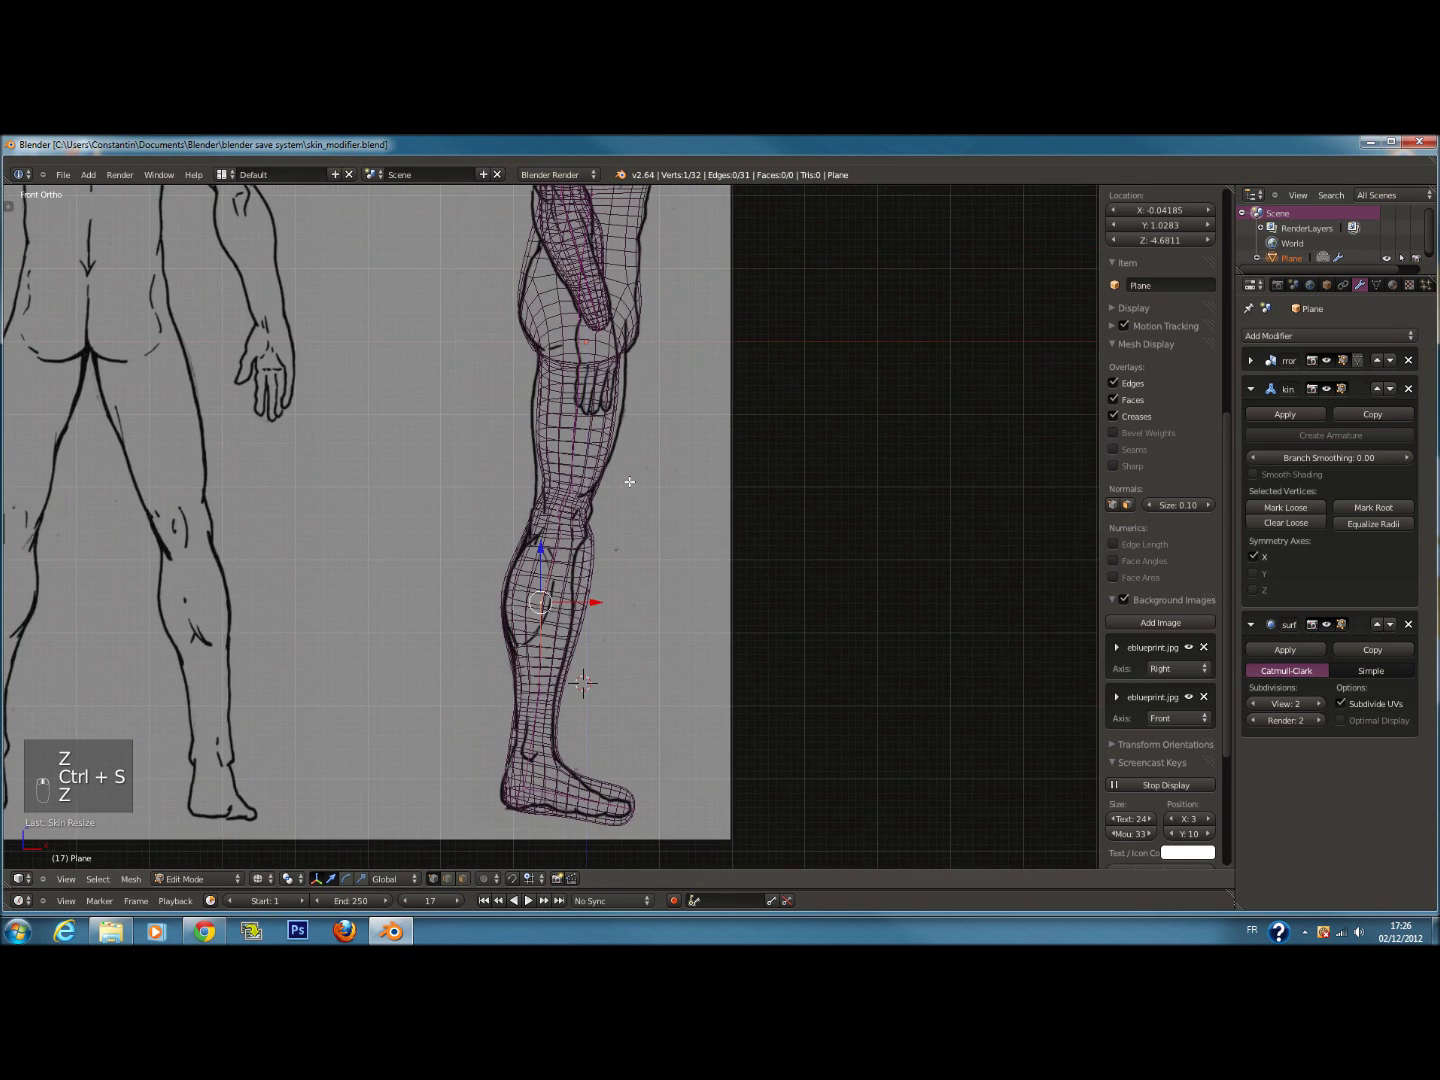
{"action": "scroll", "coordinate": [635, 497], "scroll_direction": "up", "scroll_amount": 3}
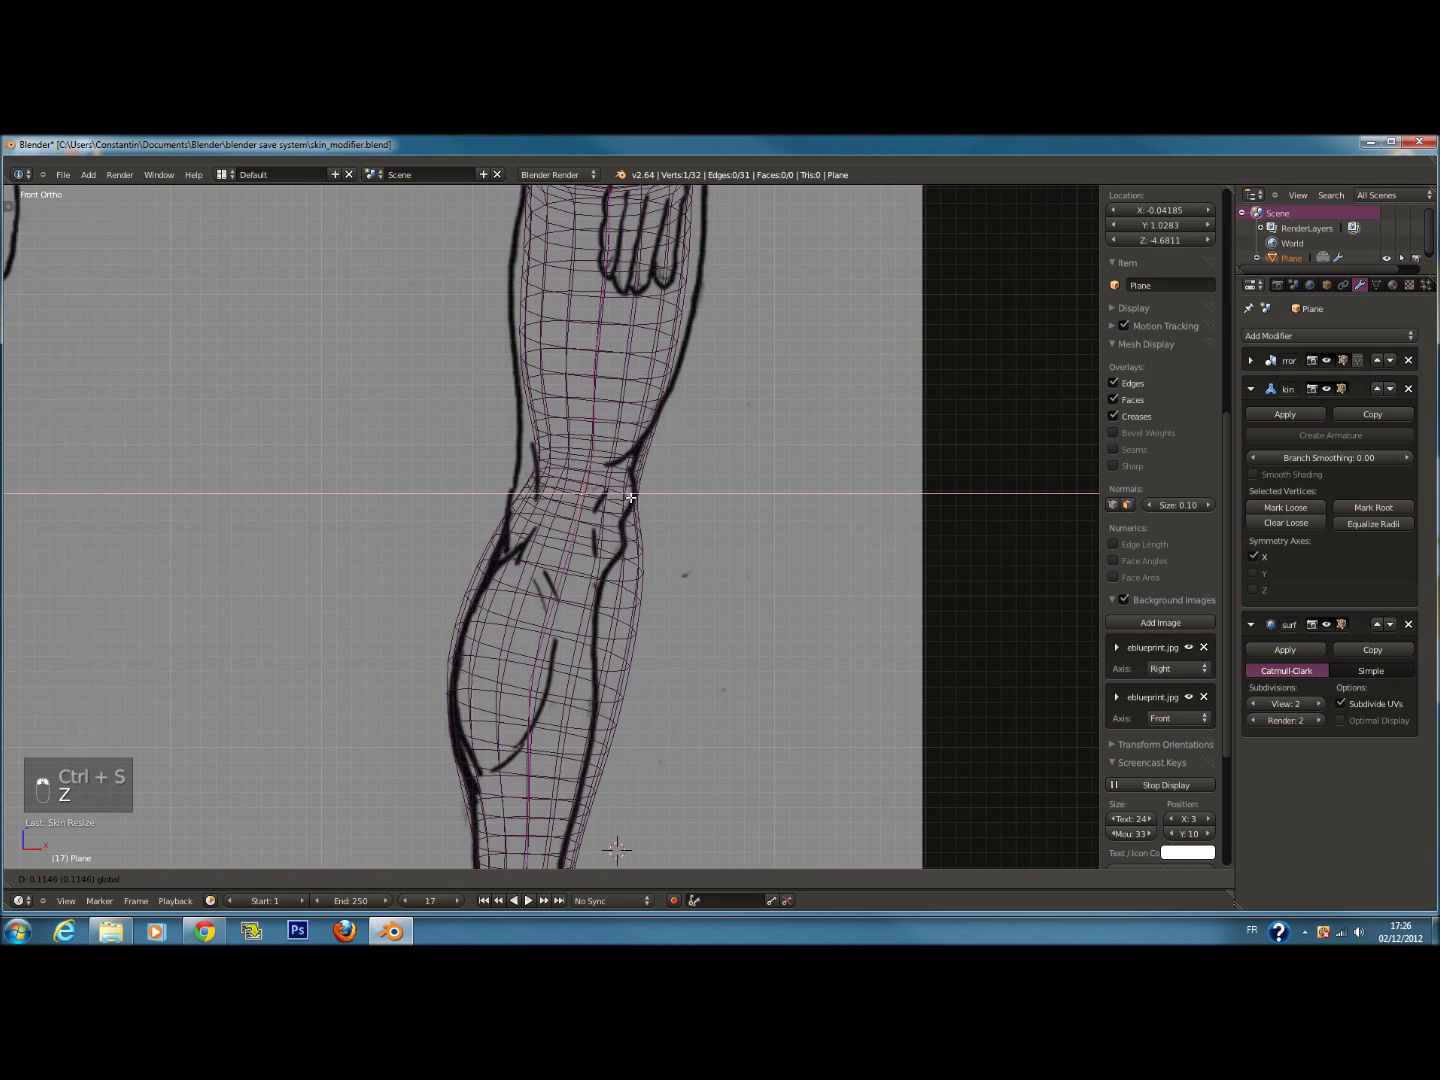
{"action": "left_click_drag", "start_coordinate": [590, 499], "coordinate": [612, 454]}
{"action": "key", "text": "g"}
{"action": "left_click", "coordinate": [644, 433]}
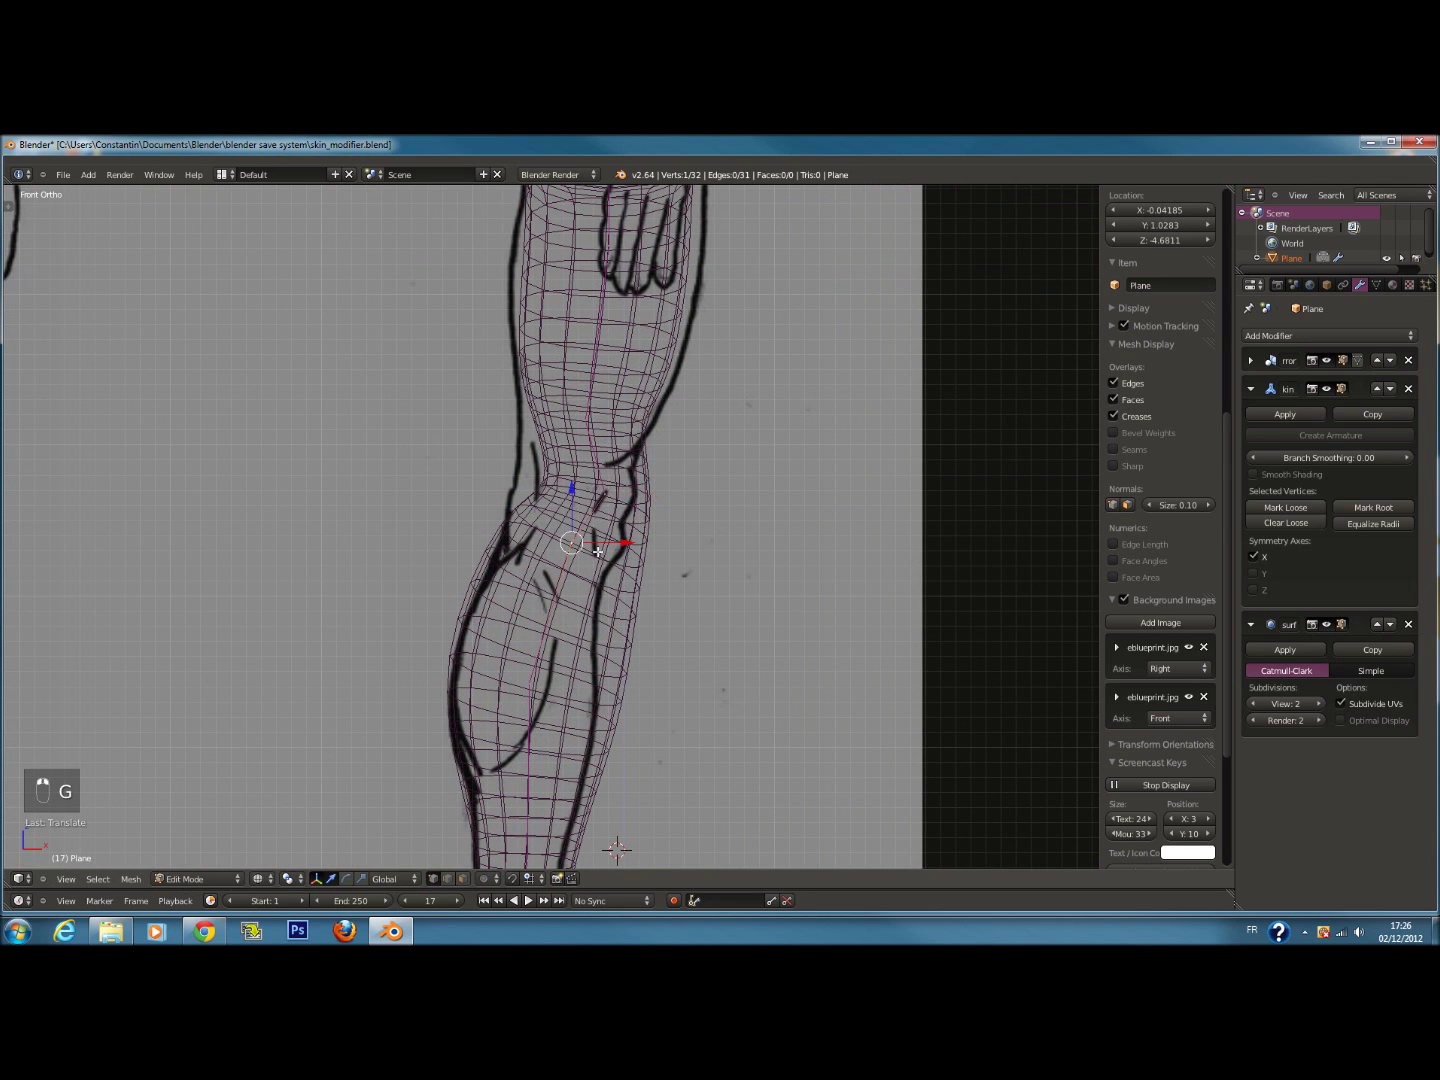
Reposition the lower knee vertex and resize its skin to follow the blueprint below the kneecap
{"action": "key", "text": "g"}
{"action": "left_click", "coordinate": [640, 561]}
{"action": "key", "text": "ctrl+a"}
{"action": "left_click", "coordinate": [628, 564]}
{"action": "left_click_drag", "start_coordinate": [615, 576], "coordinate": [608, 576]}
Shift the upper knee vertex back along X and resize its skin to fit the kneecap
{"action": "right_click", "coordinate": [605, 494]}
{"action": "left_click_drag", "start_coordinate": [629, 497], "coordinate": [615, 497]}
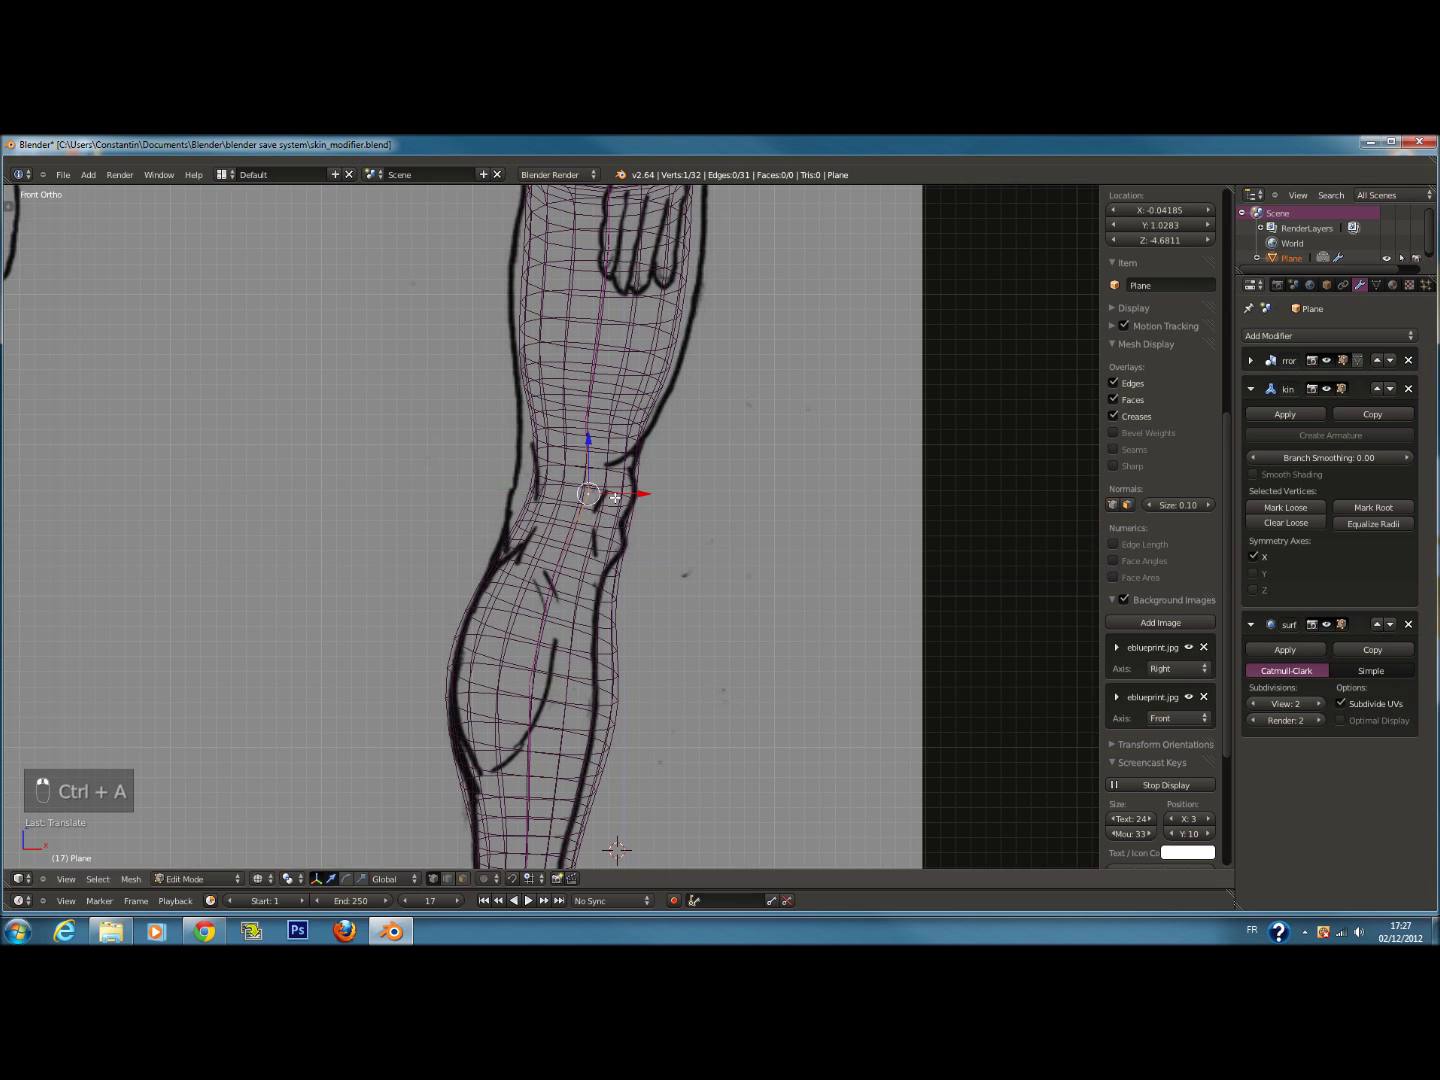
{"action": "key", "text": "ctrl+a"}
{"action": "left_click", "coordinate": [625, 498]}
Check the knee in solid display, return to wireframe, and save over skin_modifier.blend
{"action": "key", "text": "z"}
{"action": "key", "text": "ctrl+s"}
{"action": "scroll", "coordinate": [623, 532], "scroll_direction": "down", "scroll_amount": 3}
{"action": "key", "text": "z"}
{"action": "key", "text": "ctrl+s"}
{"action": "left_click", "coordinate": [624, 533]}
Shrink the skin at the toe-tip vertex and shift it along X to end at the blueprint's toes
{"action": "scroll", "coordinate": [601, 599], "scroll_direction": "down", "scroll_amount": 9, "text": "shift"}
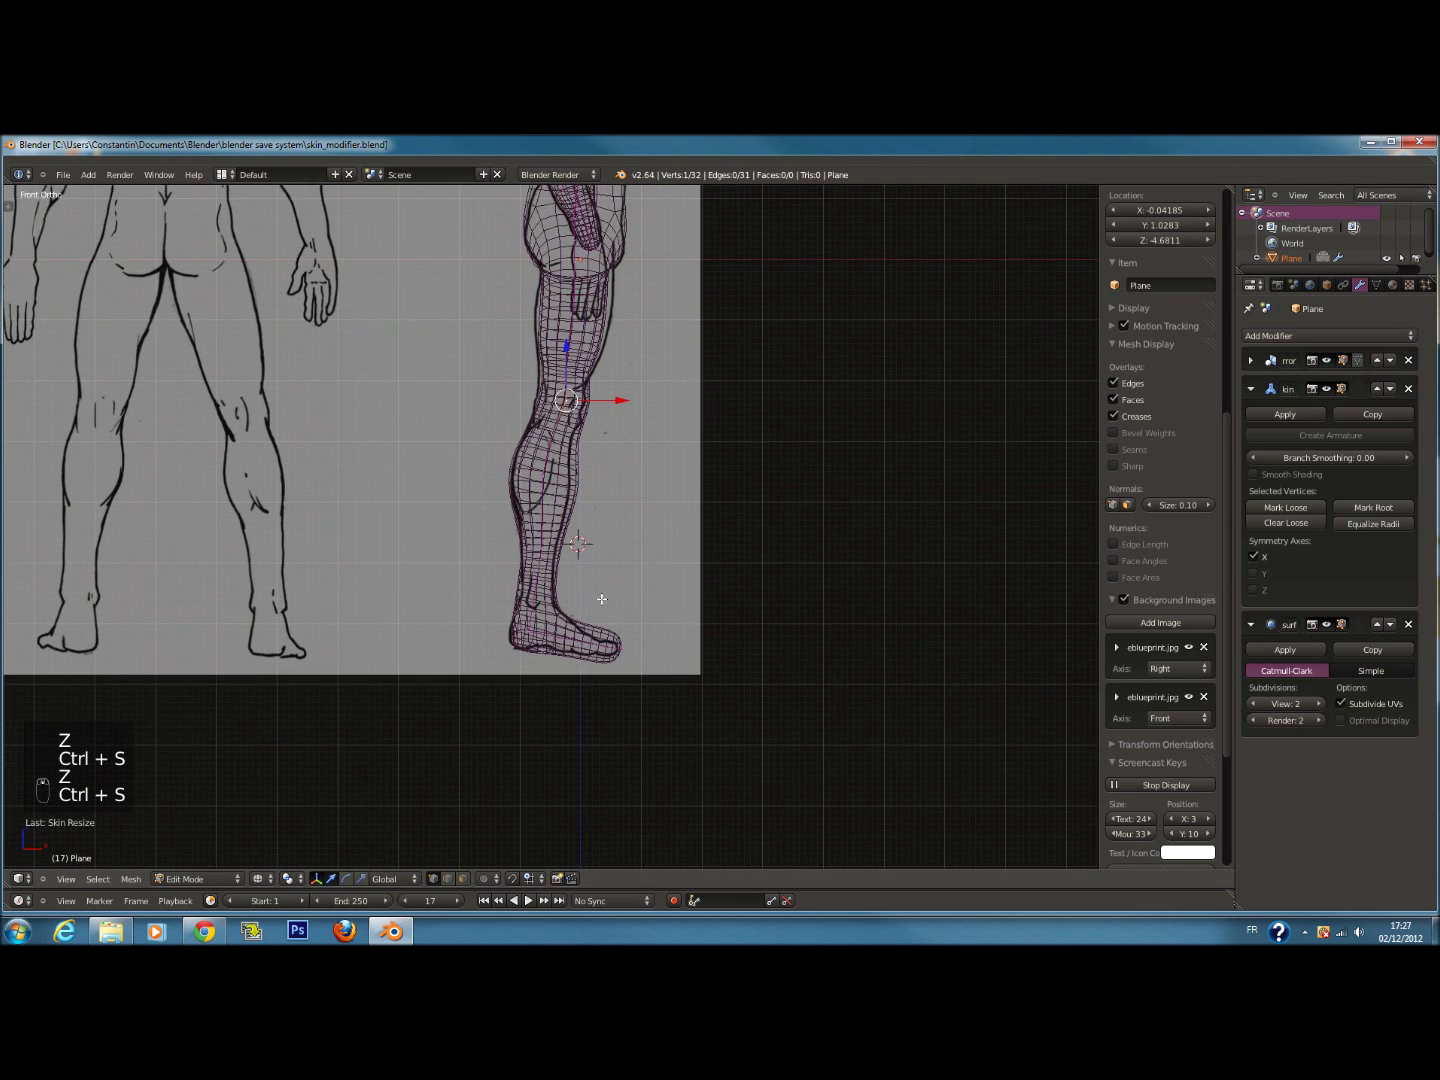
{"action": "scroll", "coordinate": [639, 604], "scroll_direction": "up", "scroll_amount": 4}
{"action": "right_click_drag", "start_coordinate": [698, 616], "coordinate": [713, 622]}
{"action": "right_click", "coordinate": [726, 569]}
{"action": "key", "text": "ctrl+a"}
{"action": "left_click", "coordinate": [716, 592]}
{"action": "left_click_drag", "start_coordinate": [718, 590], "coordinate": [705, 591]}
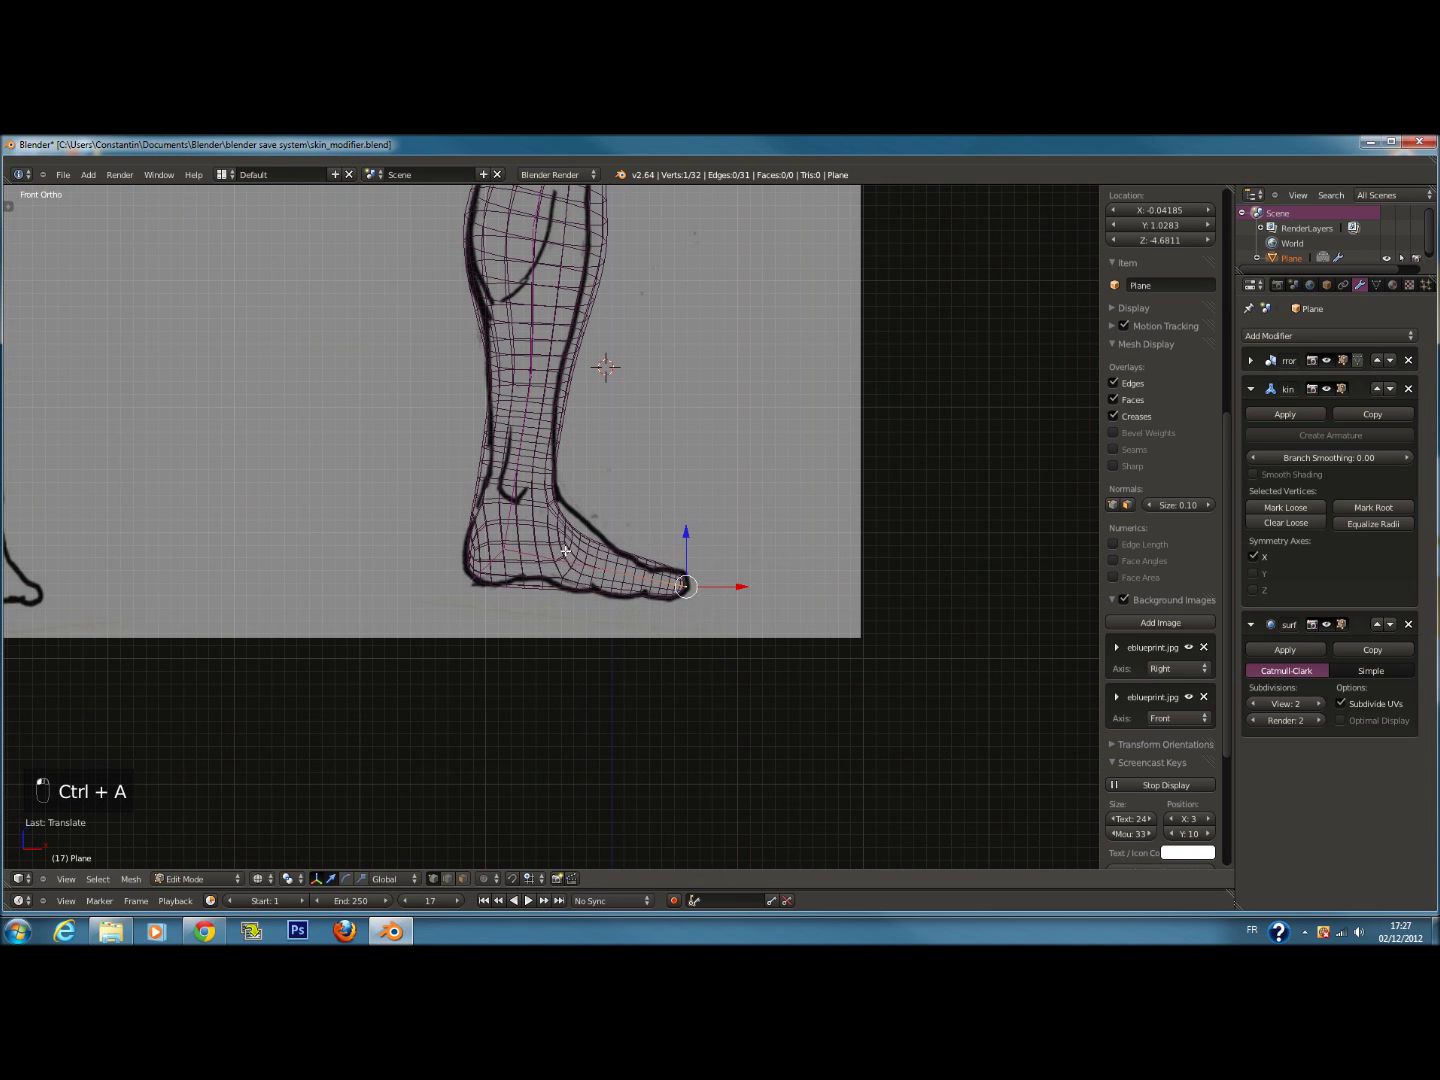
Subdivide the edge between the ankle and toe-tip vertices
{"action": "right_click", "coordinate": [535, 545], "text": "shift"}
{"action": "scroll", "coordinate": [541, 540], "scroll_direction": "up", "scroll_amount": 2}
{"action": "key", "text": "w"}
{"action": "left_click", "coordinate": [641, 553]}
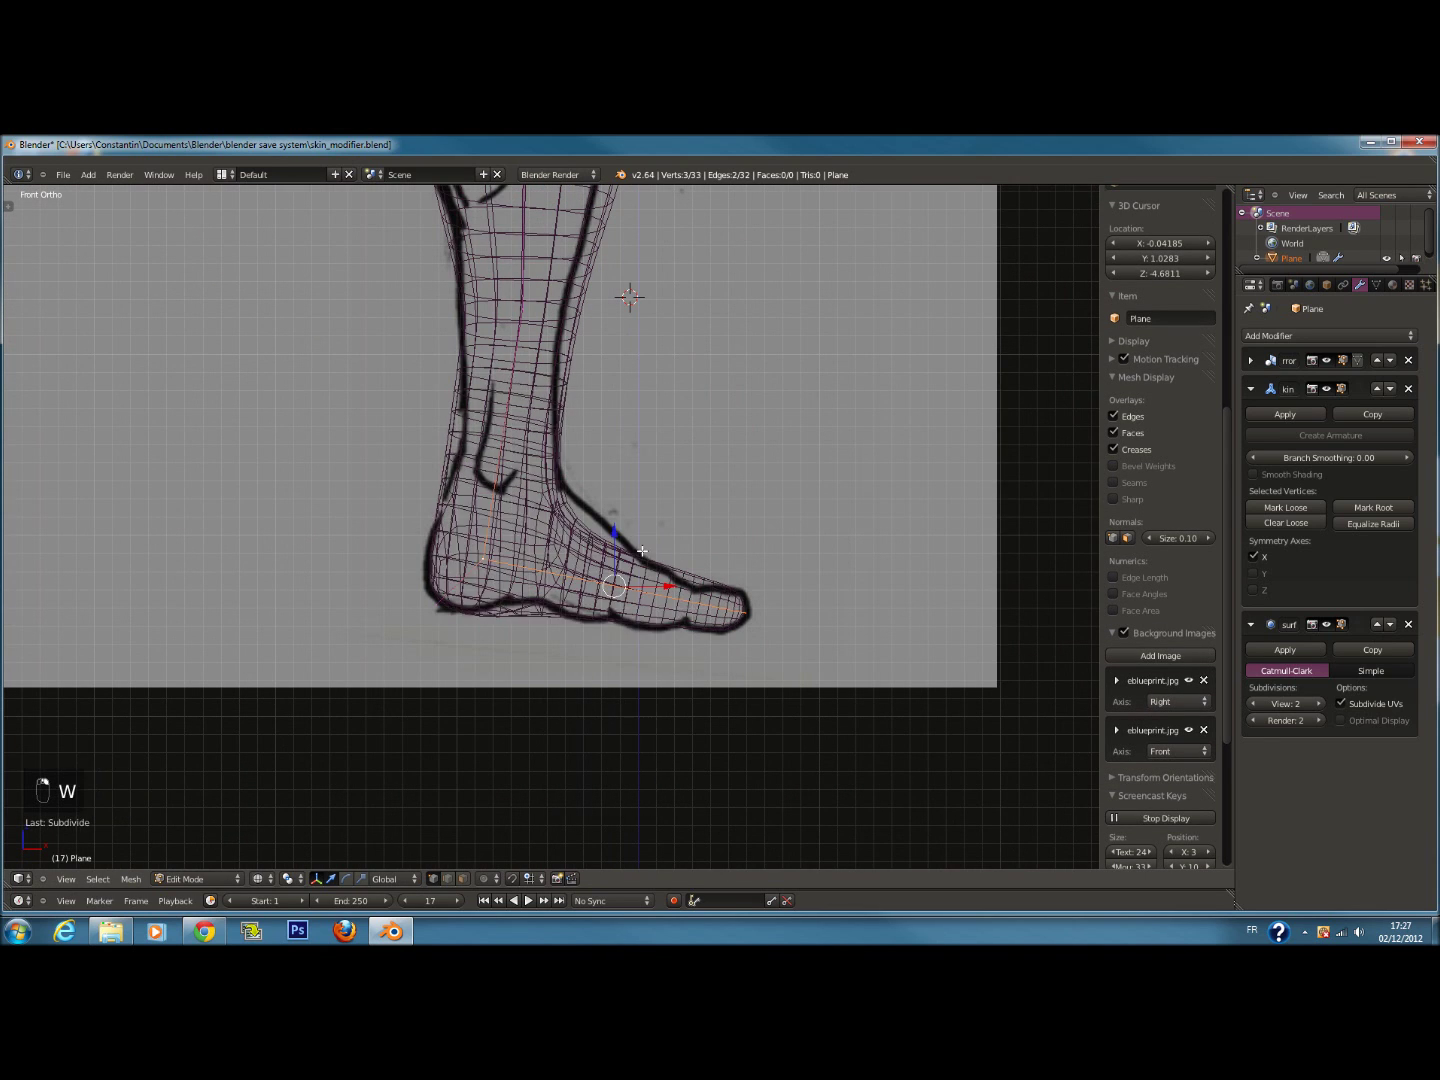
Move the new midfoot vertex up and back toward the blueprint's instep
{"action": "right_click_drag", "start_coordinate": [608, 556], "coordinate": [607, 536]}
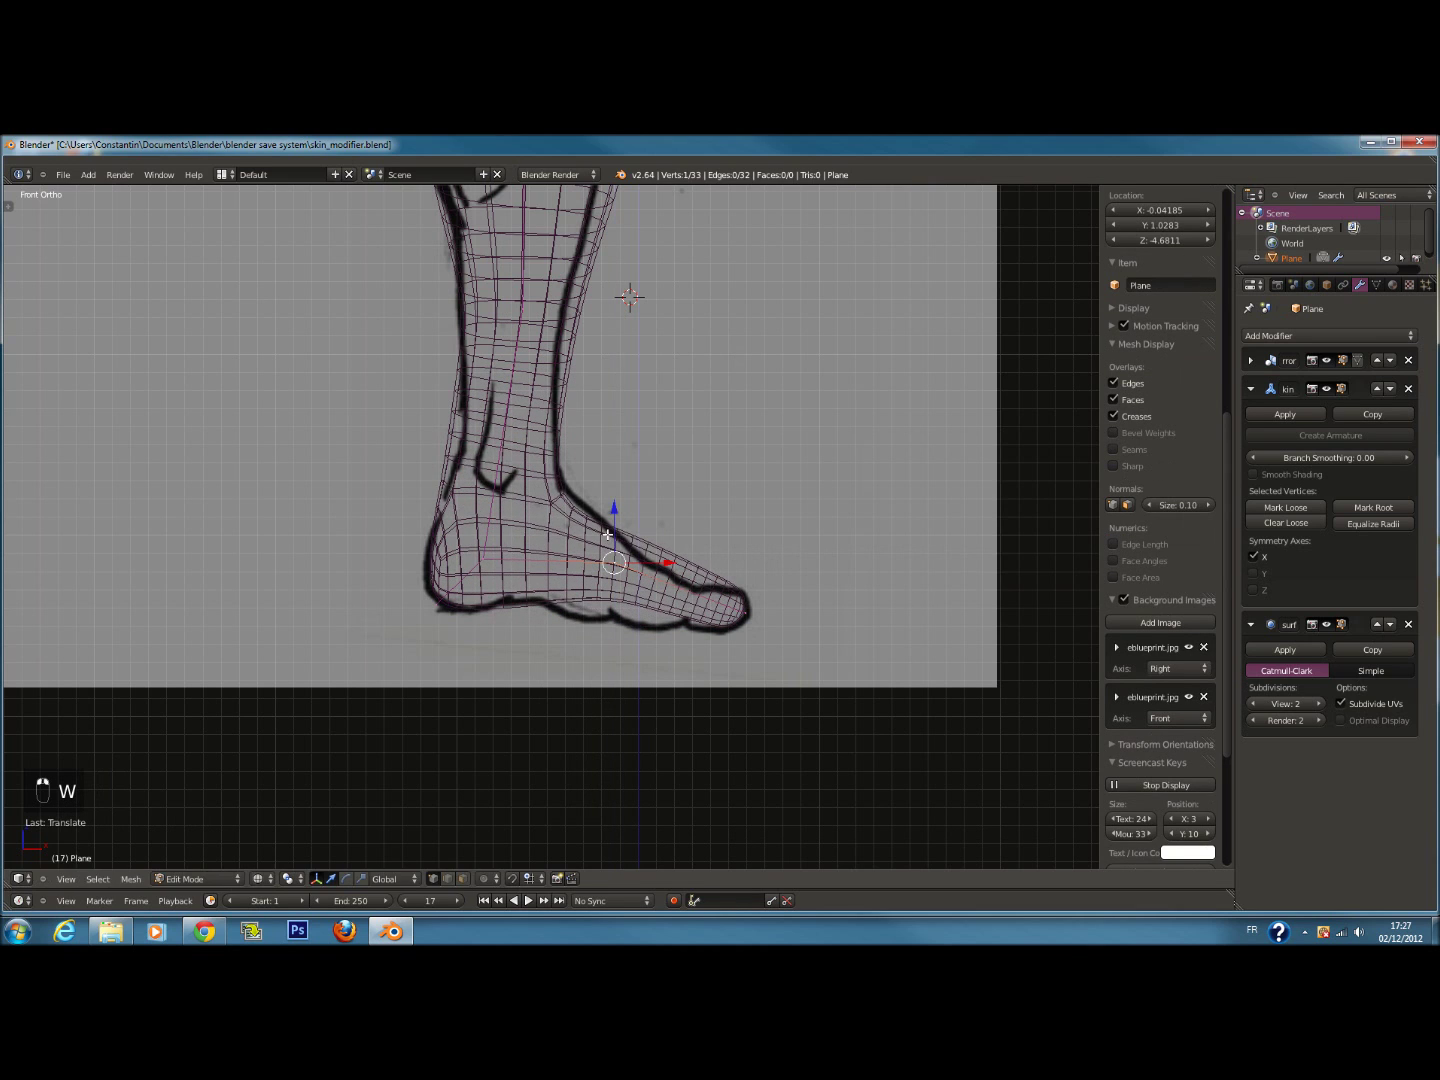
{"action": "left_click", "coordinate": [612, 539]}
{"action": "left_click_drag", "start_coordinate": [592, 523], "coordinate": [630, 545]}
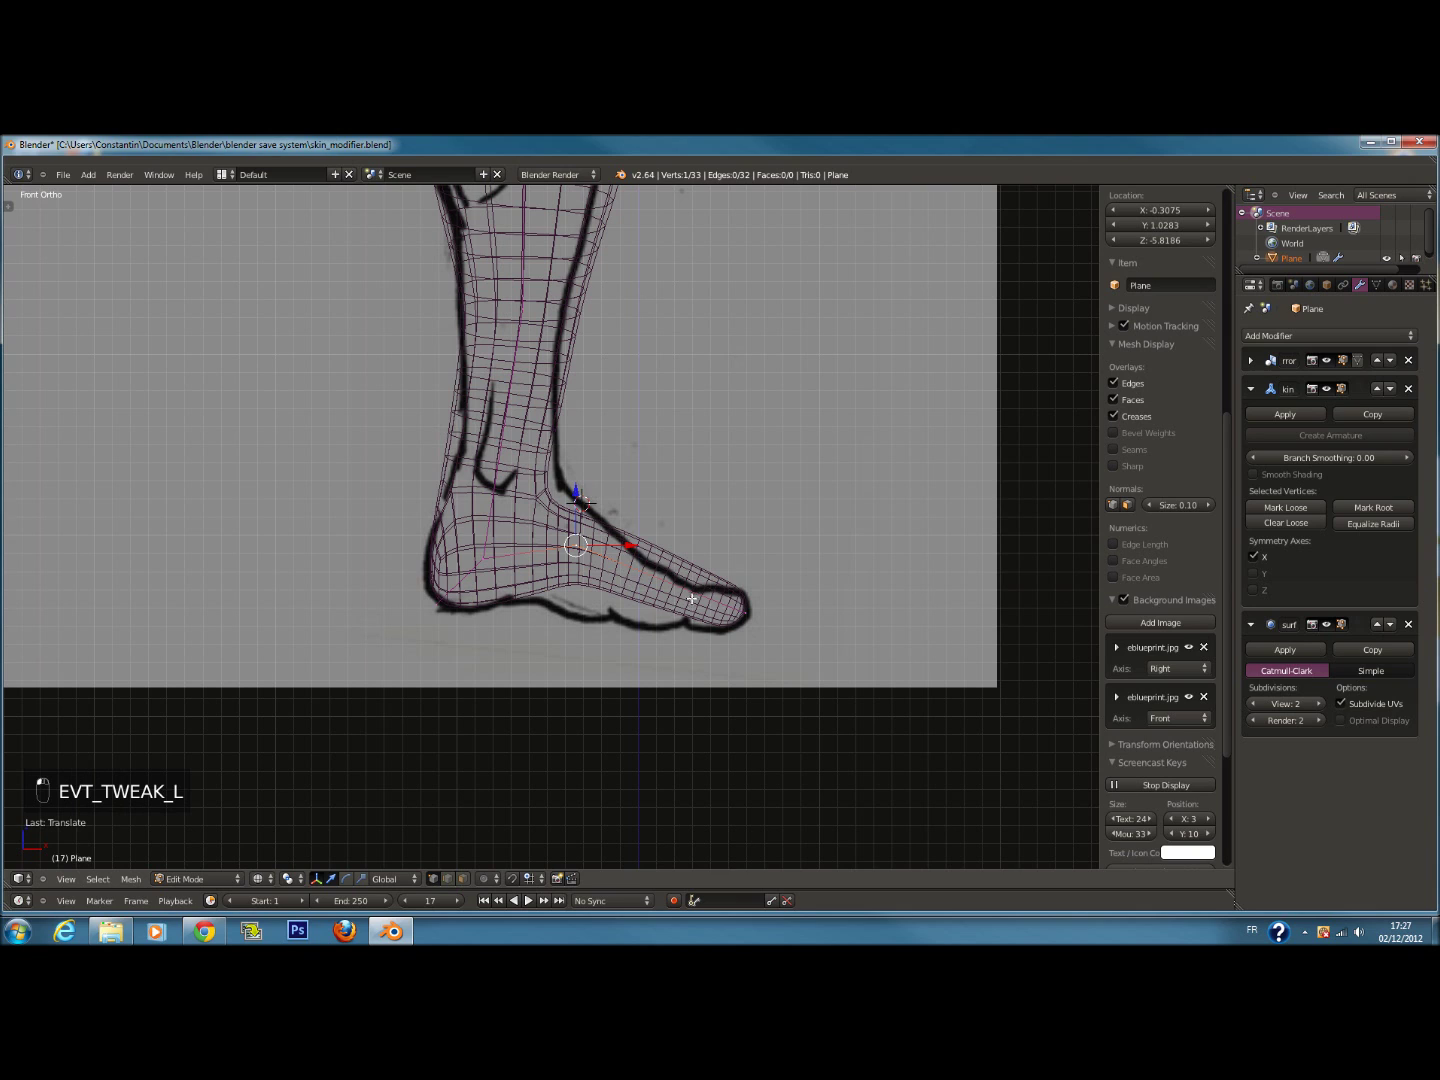
Subdivide the edge between the midfoot and toe-tip vertices and lower the new ball-of-foot vertex
{"action": "right_click", "coordinate": [727, 600], "text": "shift"}
{"action": "key", "text": "w"}
{"action": "left_click", "coordinate": [734, 601]}
{"action": "right_click", "coordinate": [661, 577]}
{"action": "left_click_drag", "start_coordinate": [660, 526], "coordinate": [661, 546]}
Resize the skin at the ball-of-foot vertex and lower it slightly to fit the sole outline
{"action": "key", "text": "ctrl+a"}
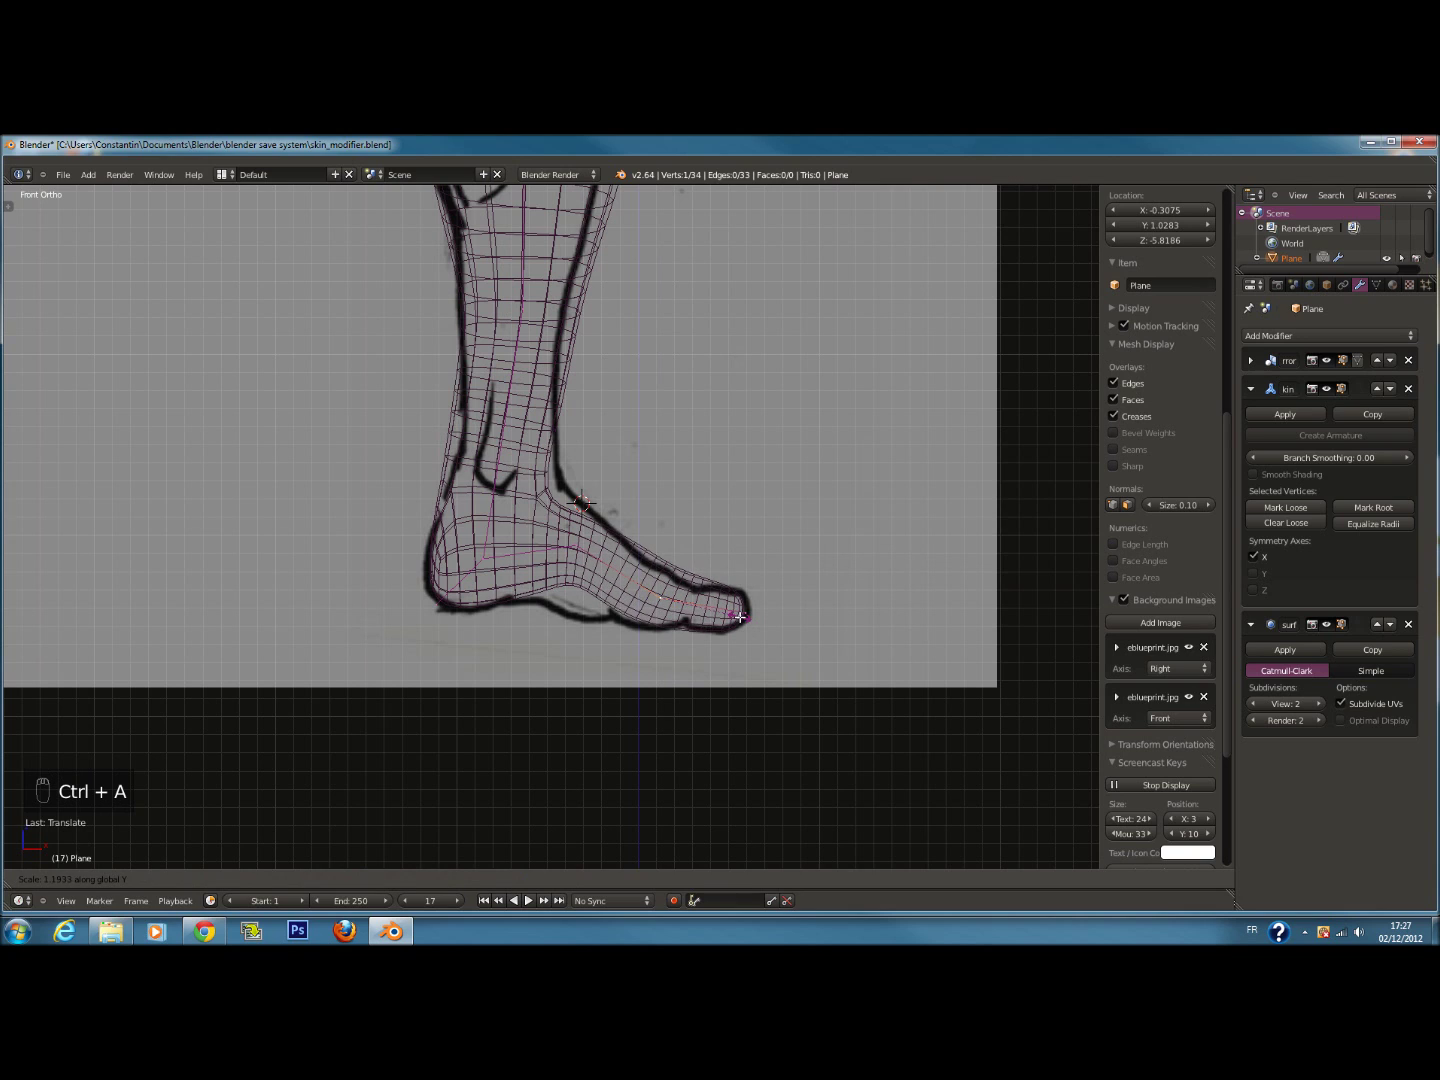
{"action": "left_click", "coordinate": [742, 617]}
{"action": "key", "text": "ctrl+a"}
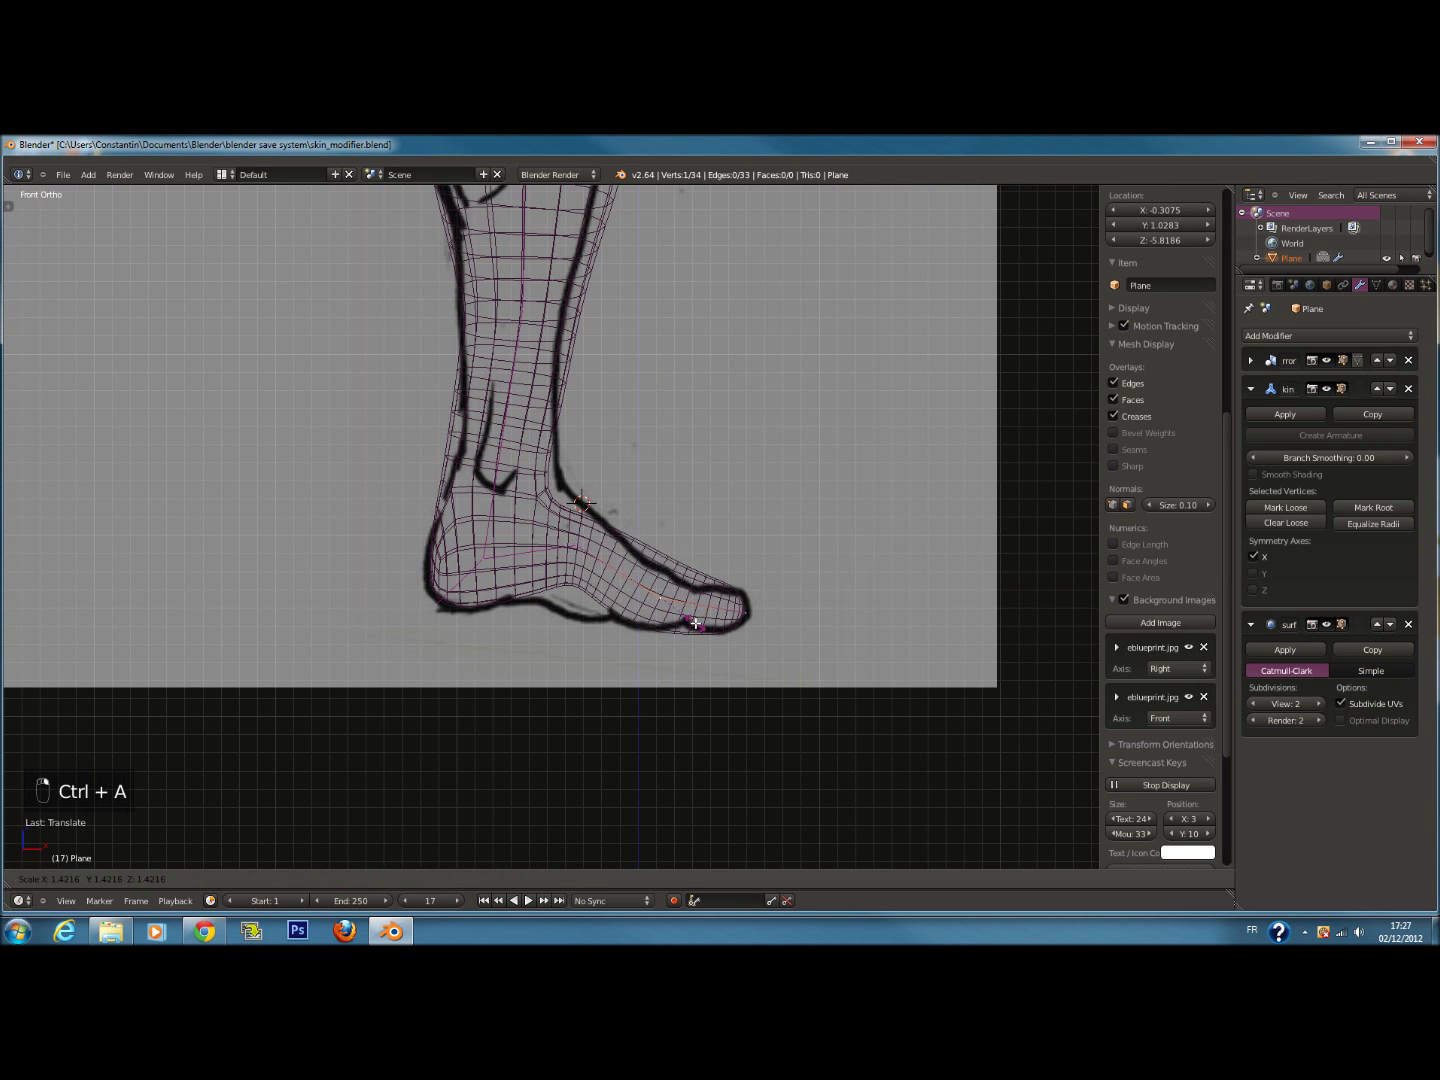
{"action": "left_click", "coordinate": [685, 616]}
{"action": "left_click_drag", "start_coordinate": [657, 540], "coordinate": [657, 545]}
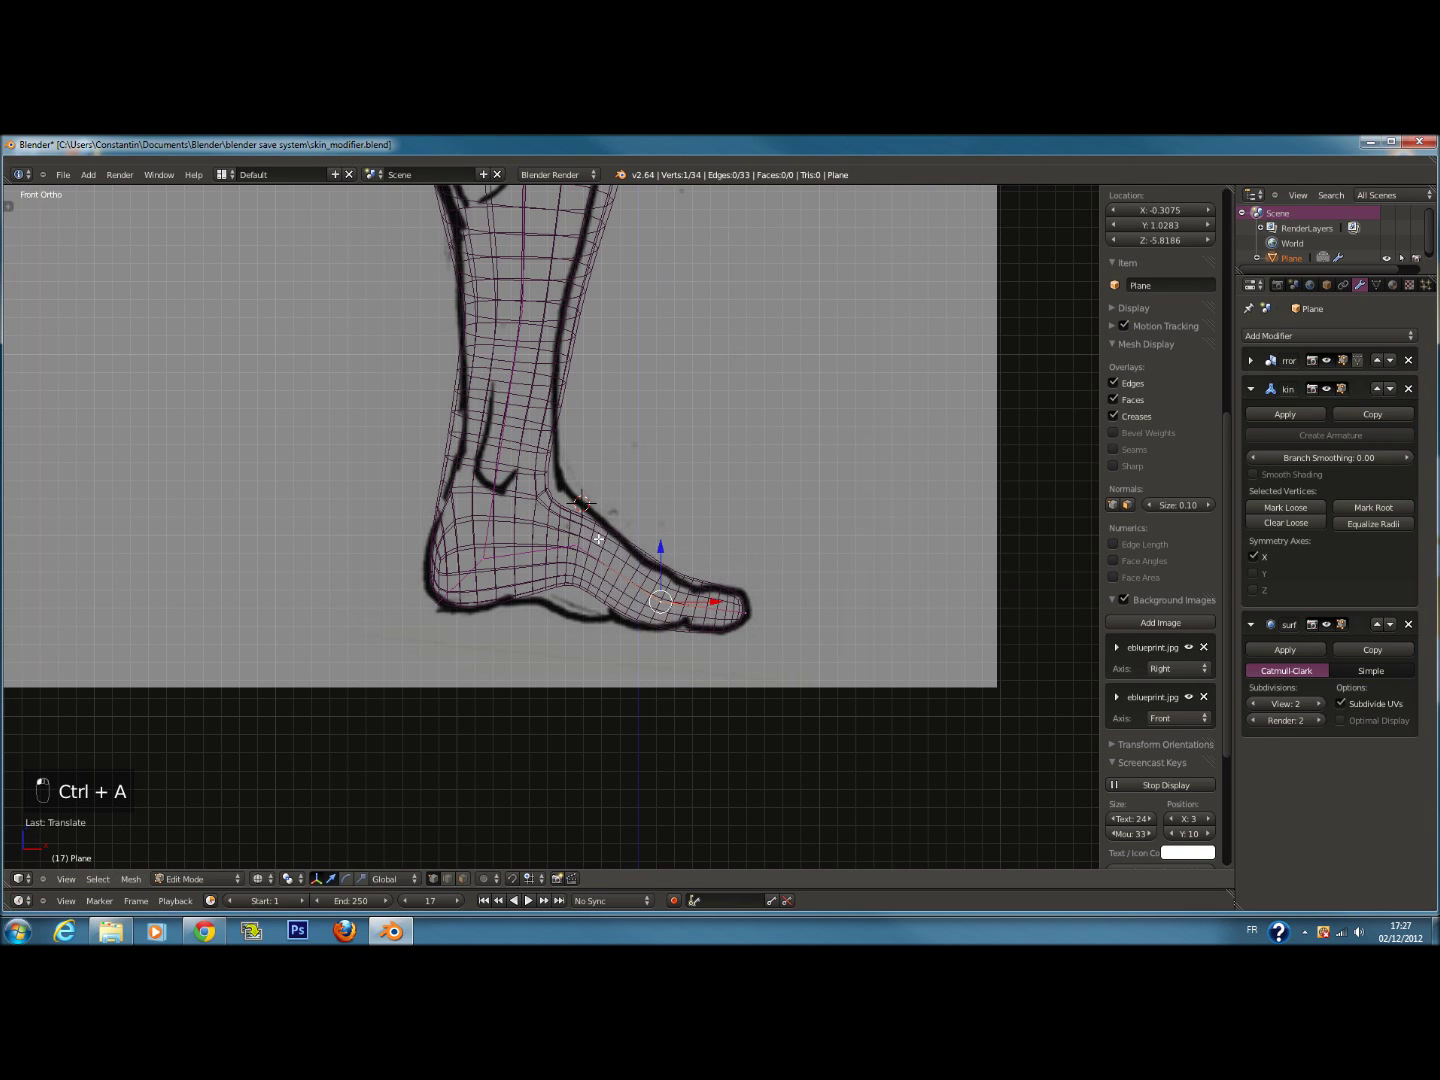
Resize the skin at the midfoot vertex and lower the vertex slightly to fit the arch
{"action": "key", "text": "ctrl+a"}
{"action": "left_click", "coordinate": [599, 617]}
{"action": "key", "text": "ctrl+a"}
{"action": "left_click", "coordinate": [598, 639]}
{"action": "left_click_drag", "start_coordinate": [572, 509], "coordinate": [575, 514]}
Inspect both feet in solid display from an angled view and save the file
{"action": "key", "text": "z"}
{"action": "middle_click_drag", "start_coordinate": [617, 522], "coordinate": [420, 541]}
{"action": "key", "text": "ctrl+s"}
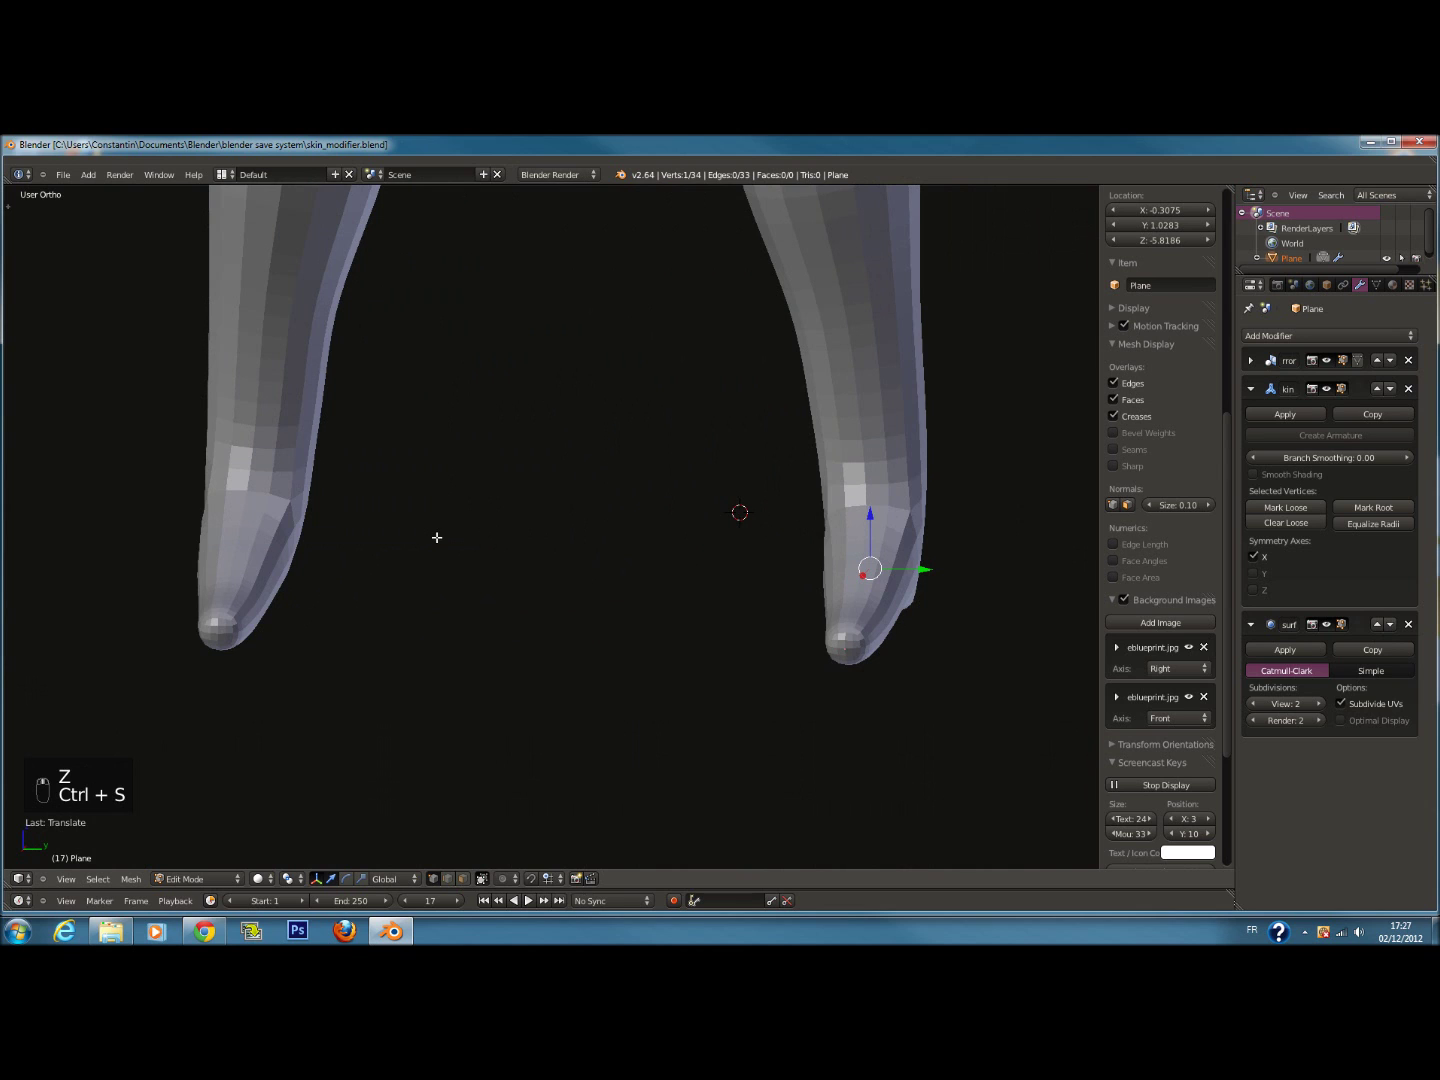
Switch to the right orthographic view in wireframe to compare both legs with the blueprint
{"action": "key", "text": "KP_7"}
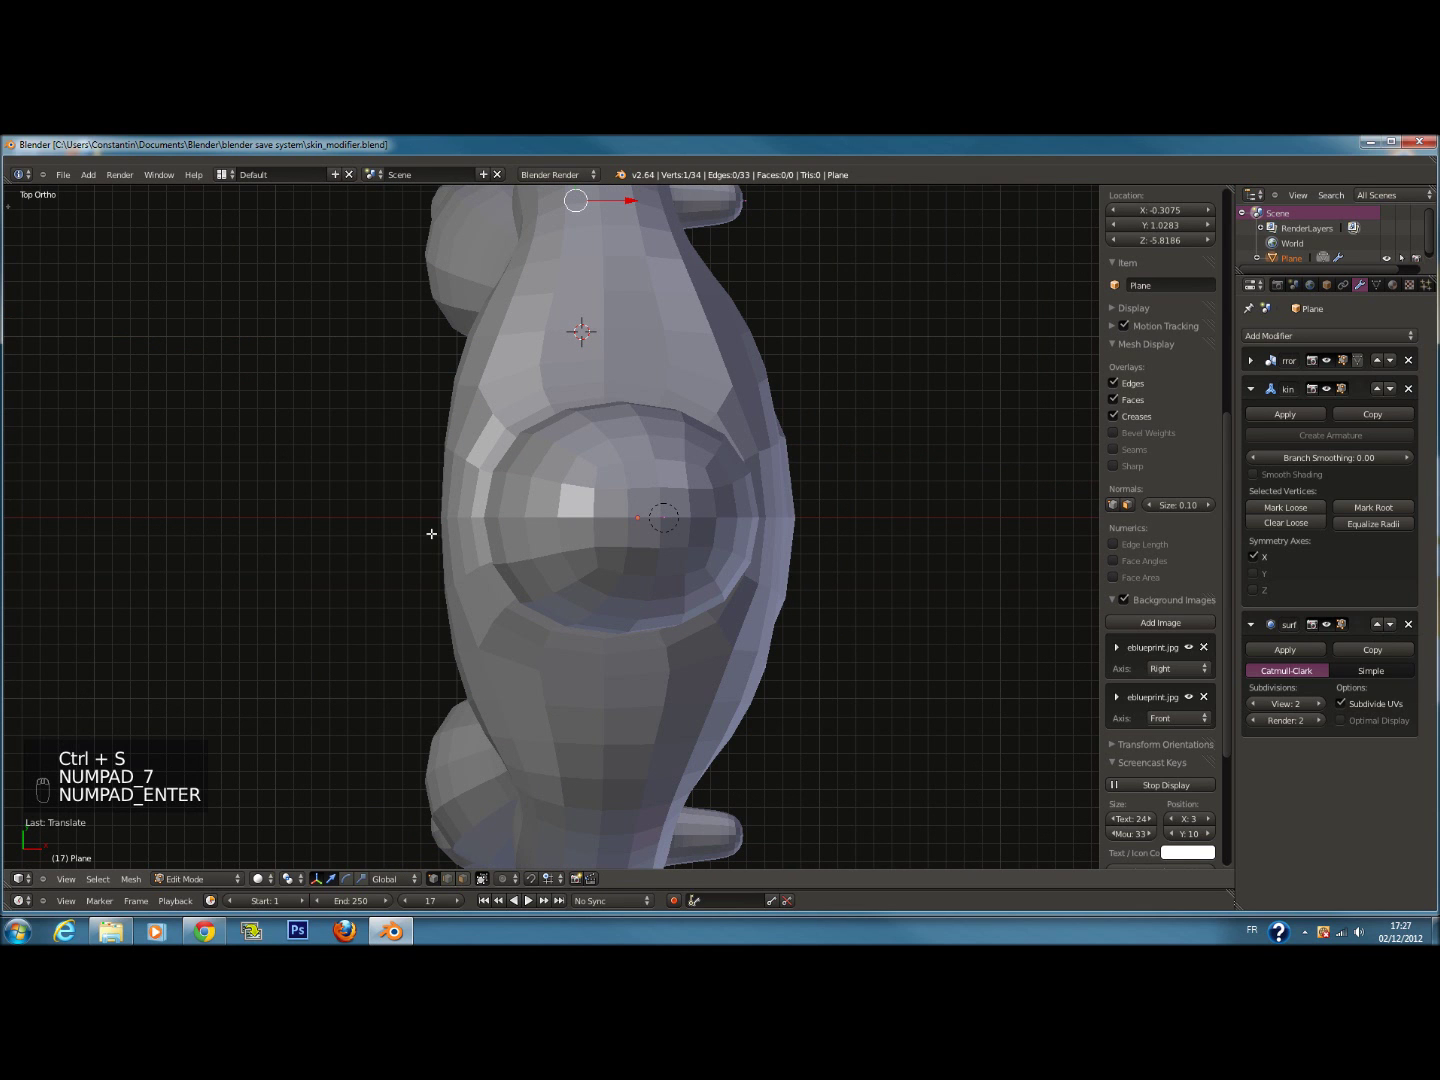
{"action": "key", "text": "KP_1"}
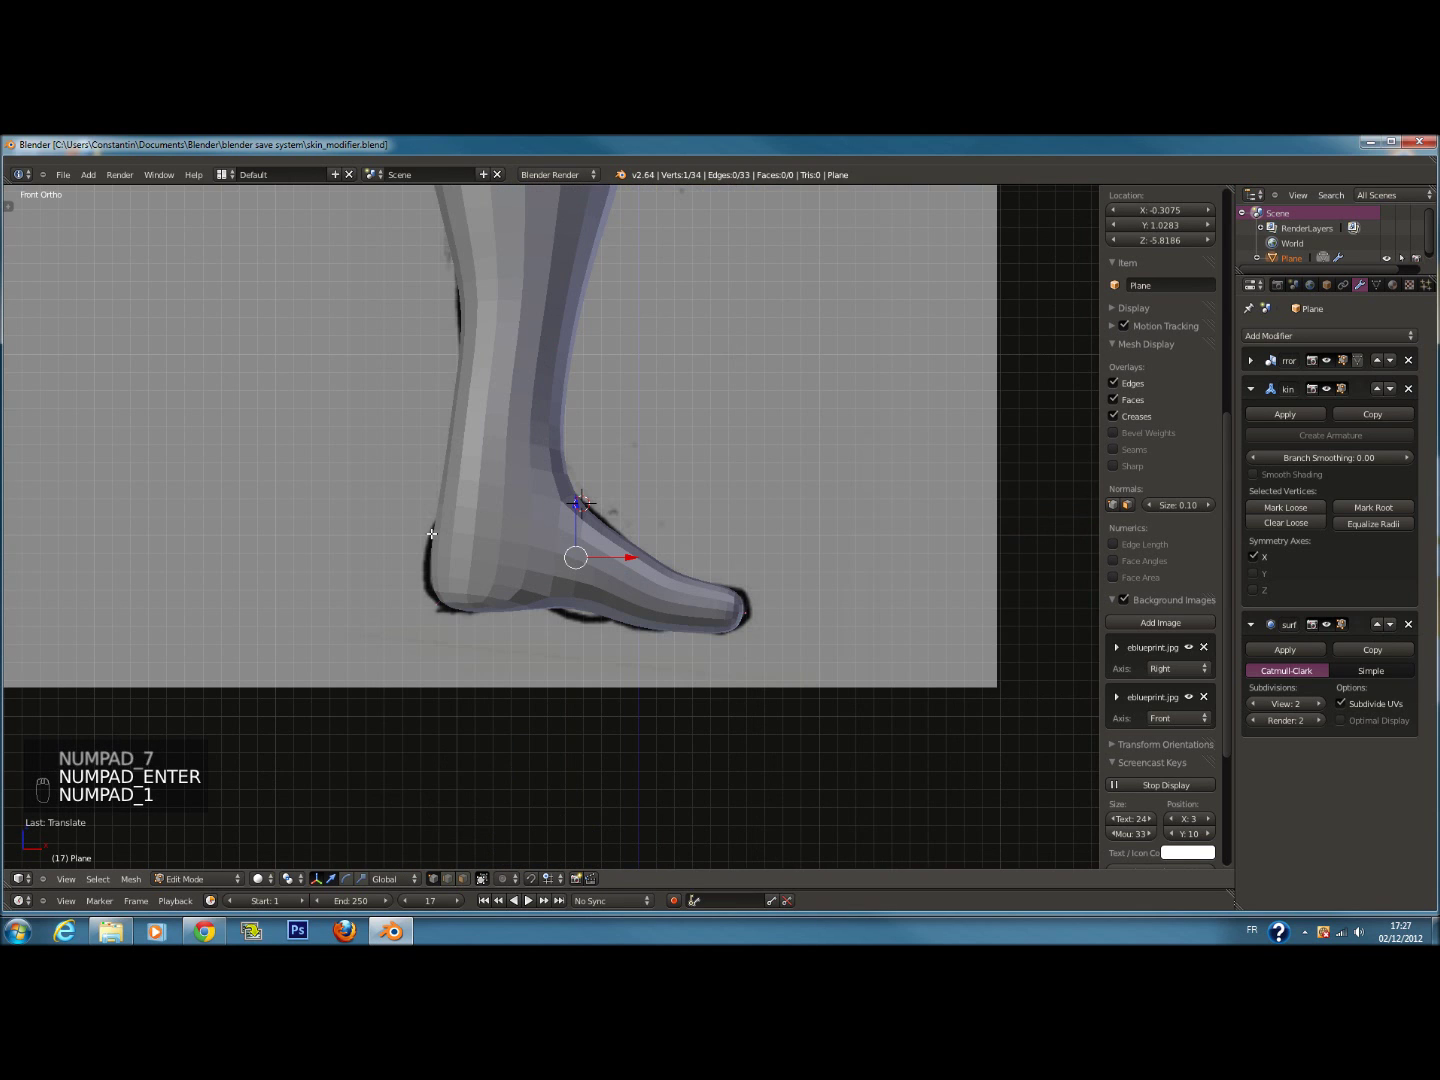
{"action": "key", "text": "KP_3"}
{"action": "key", "text": "z"}
{"action": "middle_click_drag", "start_coordinate": [395, 533], "coordinate": [490, 533], "text": "shift"}
{"action": "scroll", "coordinate": [457, 423], "scroll_direction": "down", "scroll_amount": 5}
{"action": "middle_click_drag", "start_coordinate": [457, 423], "coordinate": [457, 536], "text": "shift"}
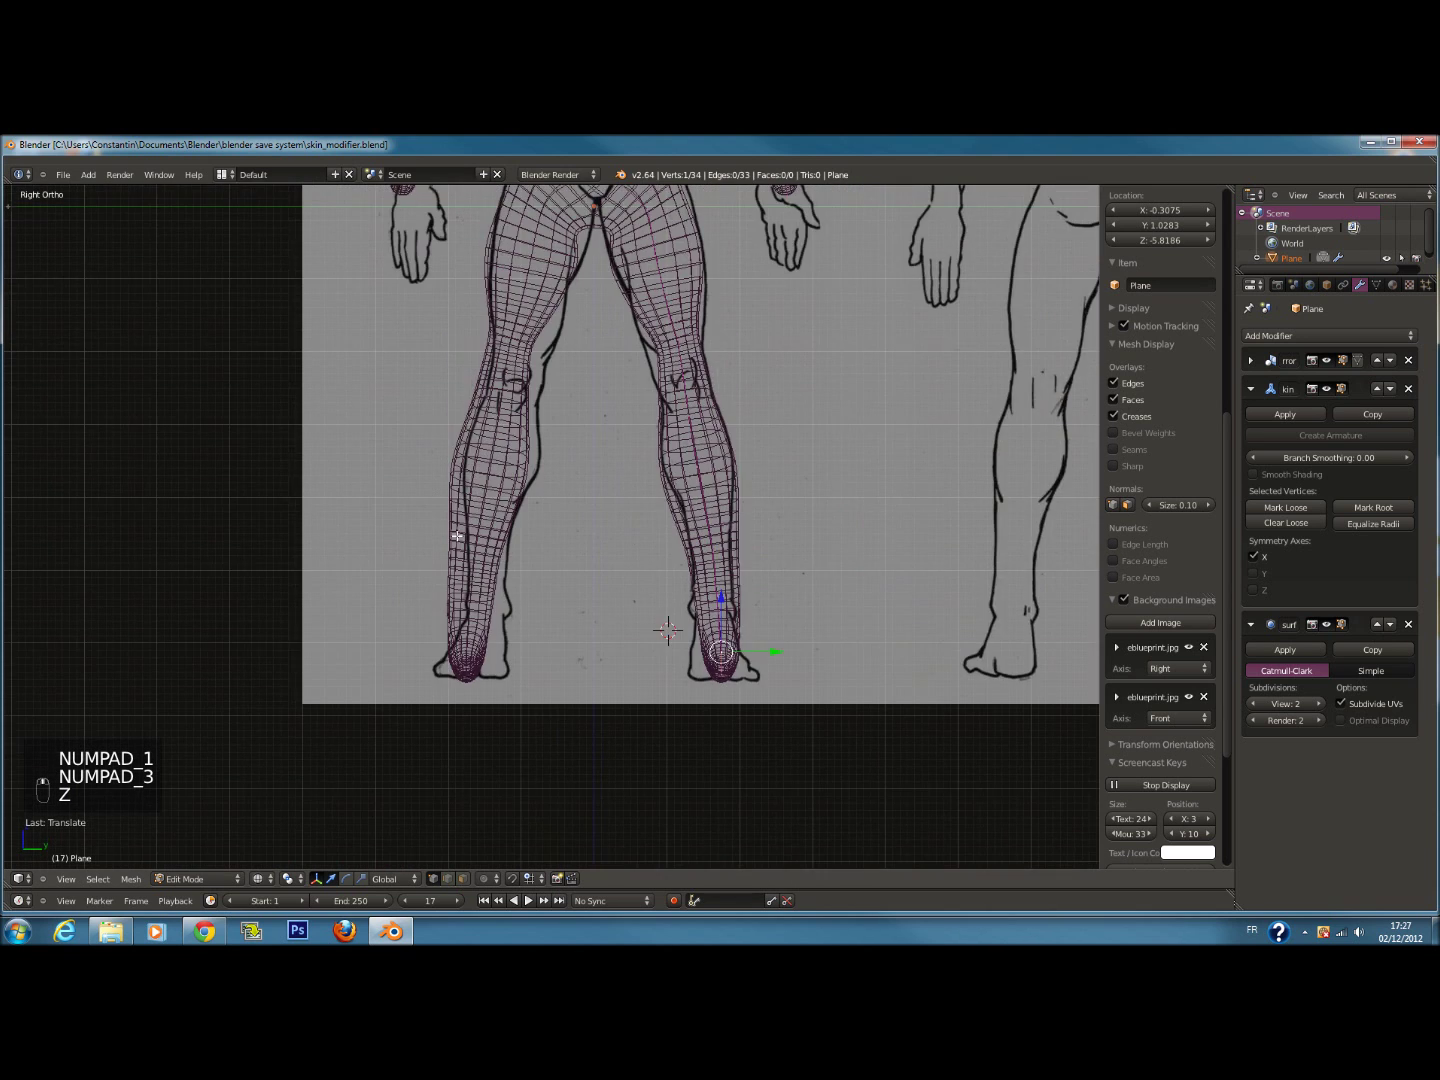
Shrink the skin at the lower shin vertex to narrow the leg above the ankle
{"action": "scroll", "coordinate": [457, 535], "scroll_direction": "up", "scroll_amount": 3}
{"action": "key", "text": "a"}
{"action": "key", "text": "c"}
{"action": "middle_click_drag", "start_coordinate": [912, 495], "coordinate": [791, 495], "text": "shift"}
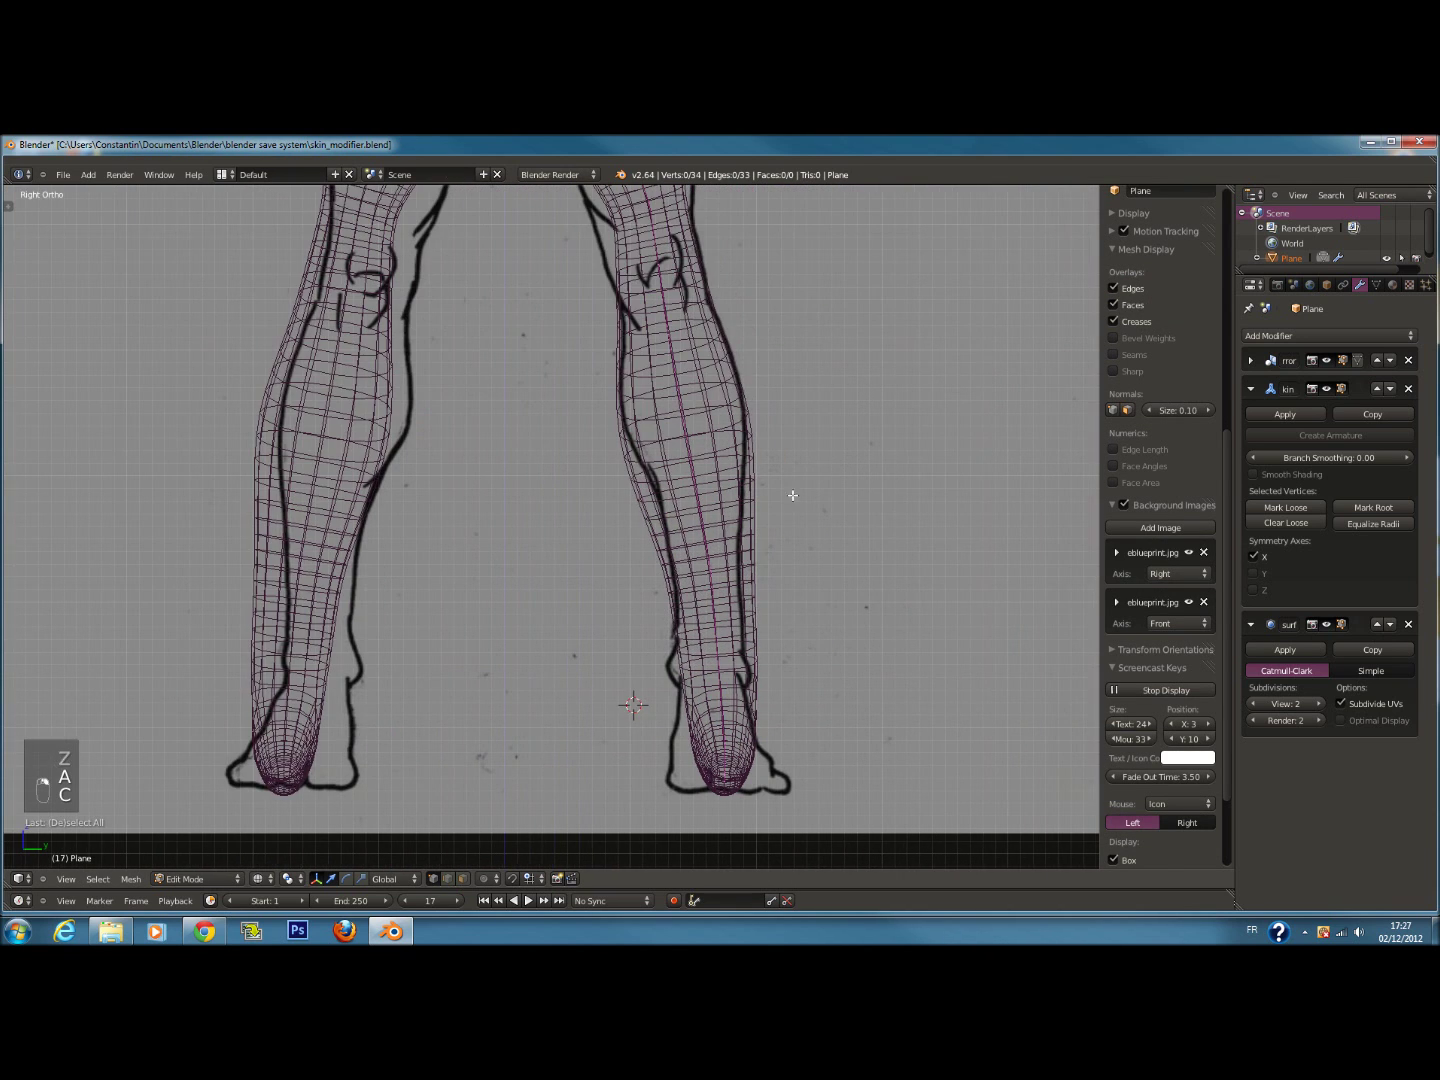
{"action": "scroll", "coordinate": [751, 579], "scroll_direction": "up", "scroll_amount": 1}
{"action": "right_click", "coordinate": [752, 579]}
{"action": "key", "text": "c"}
{"action": "key", "text": "ctrl+a"}
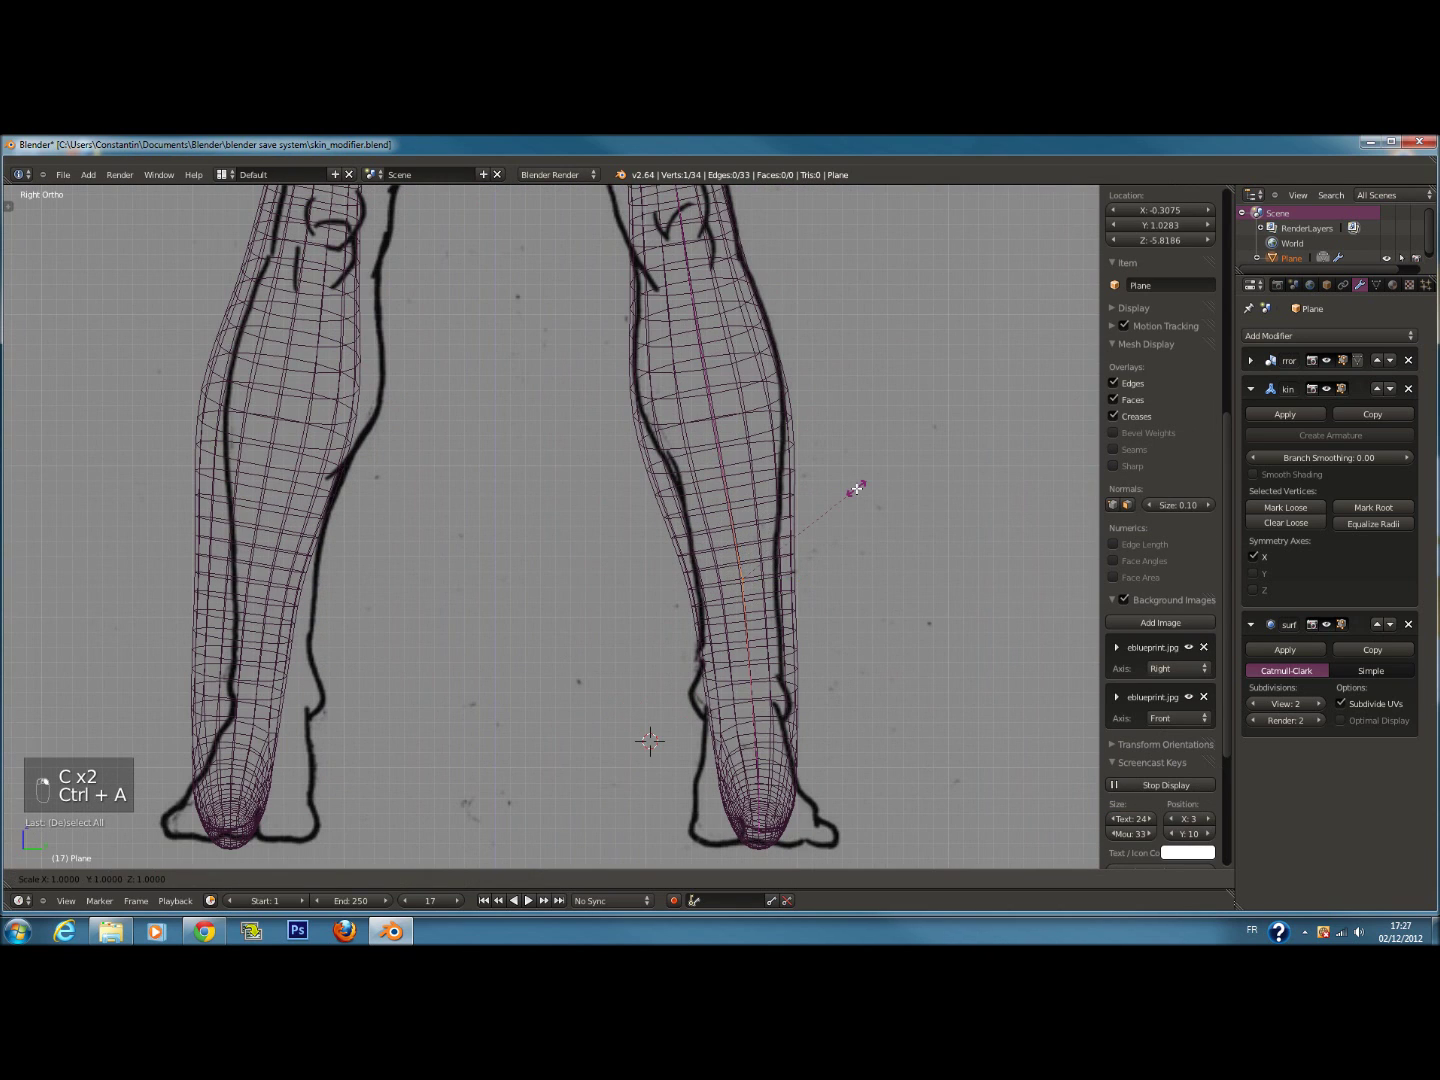
{"action": "left_click", "coordinate": [820, 515]}
Resize the skin at the mid-calf vertex to fit the blueprint's calf width
{"action": "key", "text": "a"}
{"action": "key", "text": "ctrl+a"}
{"action": "left_click", "coordinate": [836, 408]}
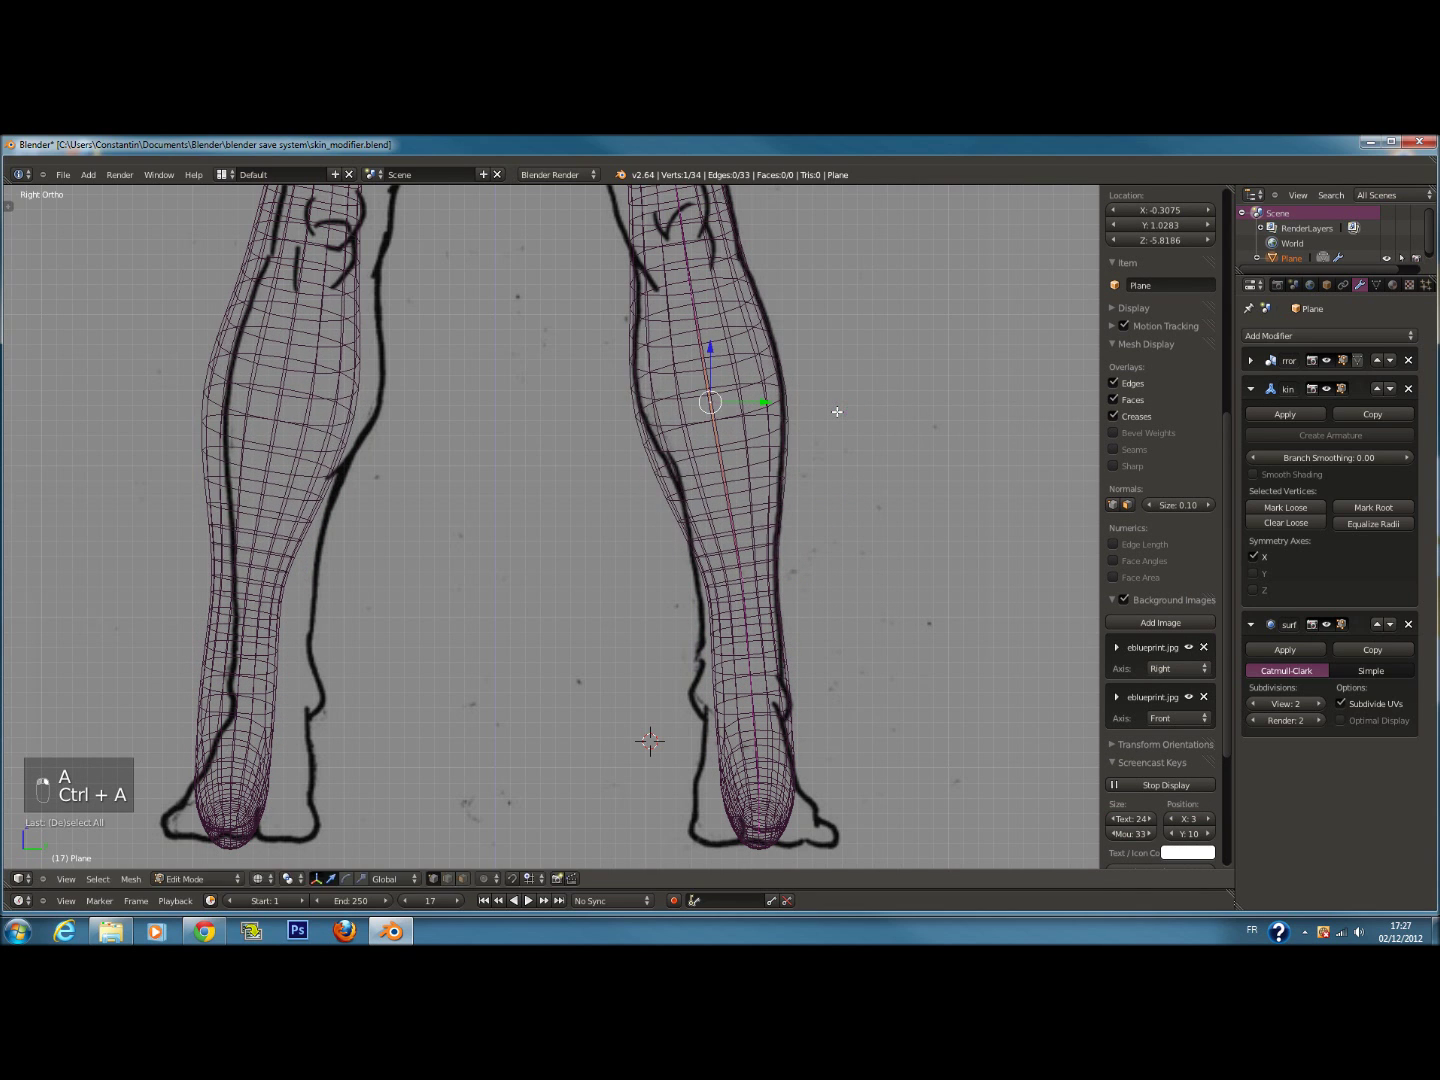
Readjust the skin size at the mid-calf vertex and review the whole figure in solid display in object mode
{"action": "key", "text": "ctrl+a"}
{"action": "left_click", "coordinate": [815, 423]}
{"action": "key", "text": "z"}
{"action": "scroll", "coordinate": [778, 437], "scroll_direction": "down", "scroll_amount": 5}
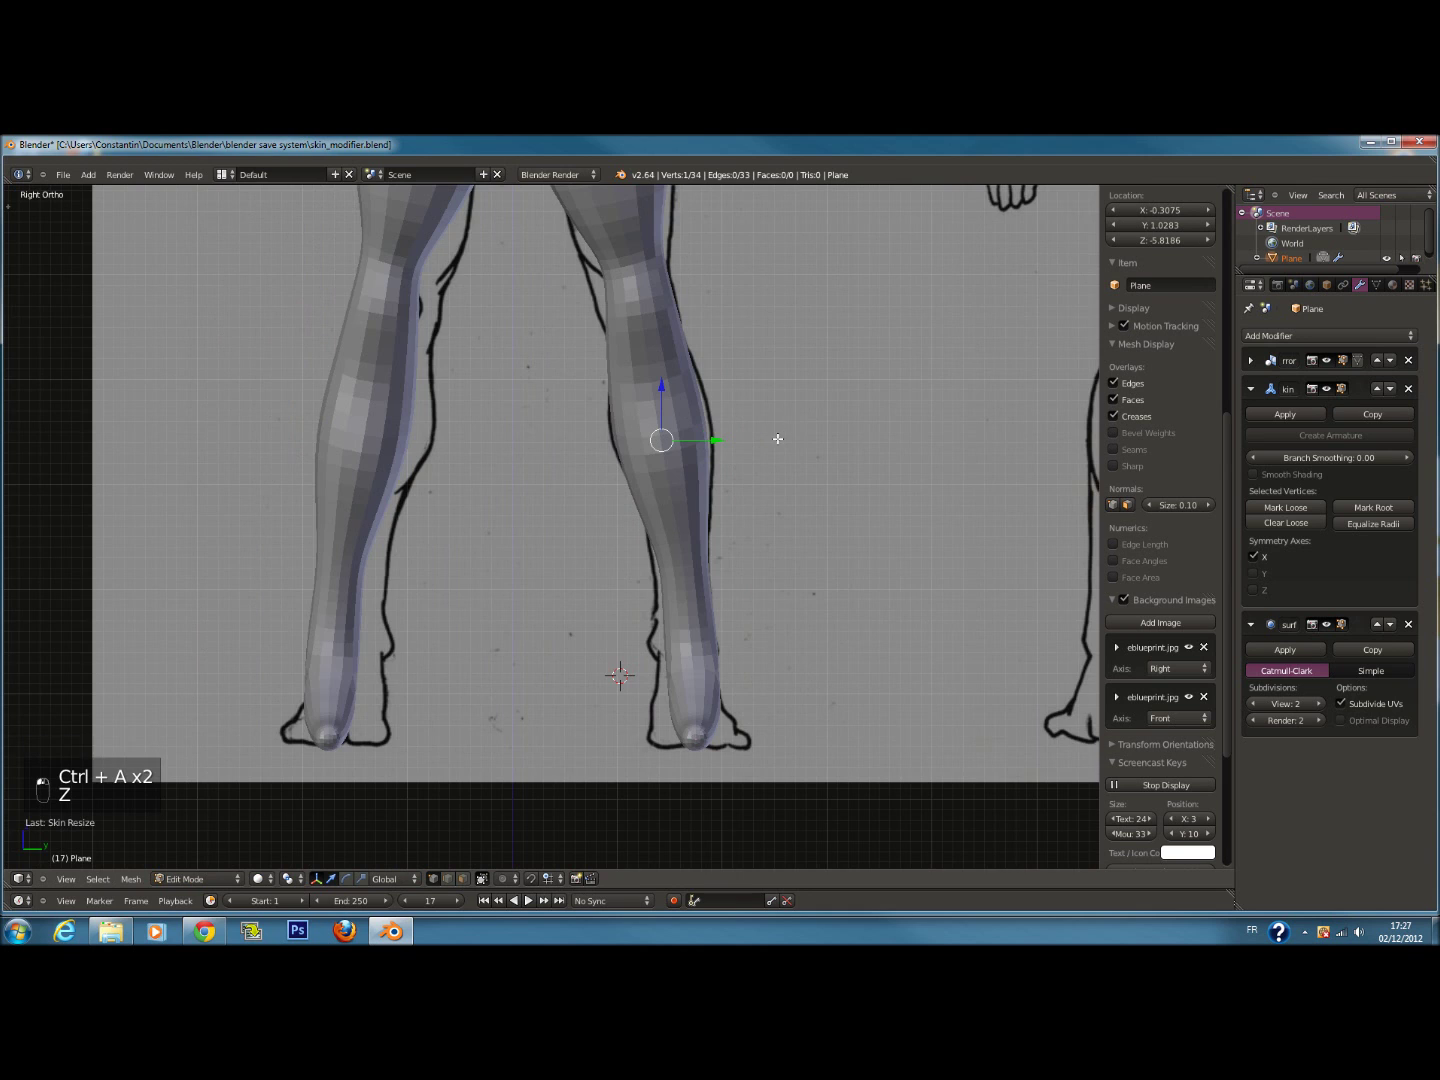
{"action": "scroll", "coordinate": [770, 443], "scroll_direction": "down", "scroll_amount": 4}
{"action": "key", "text": "Tab"}
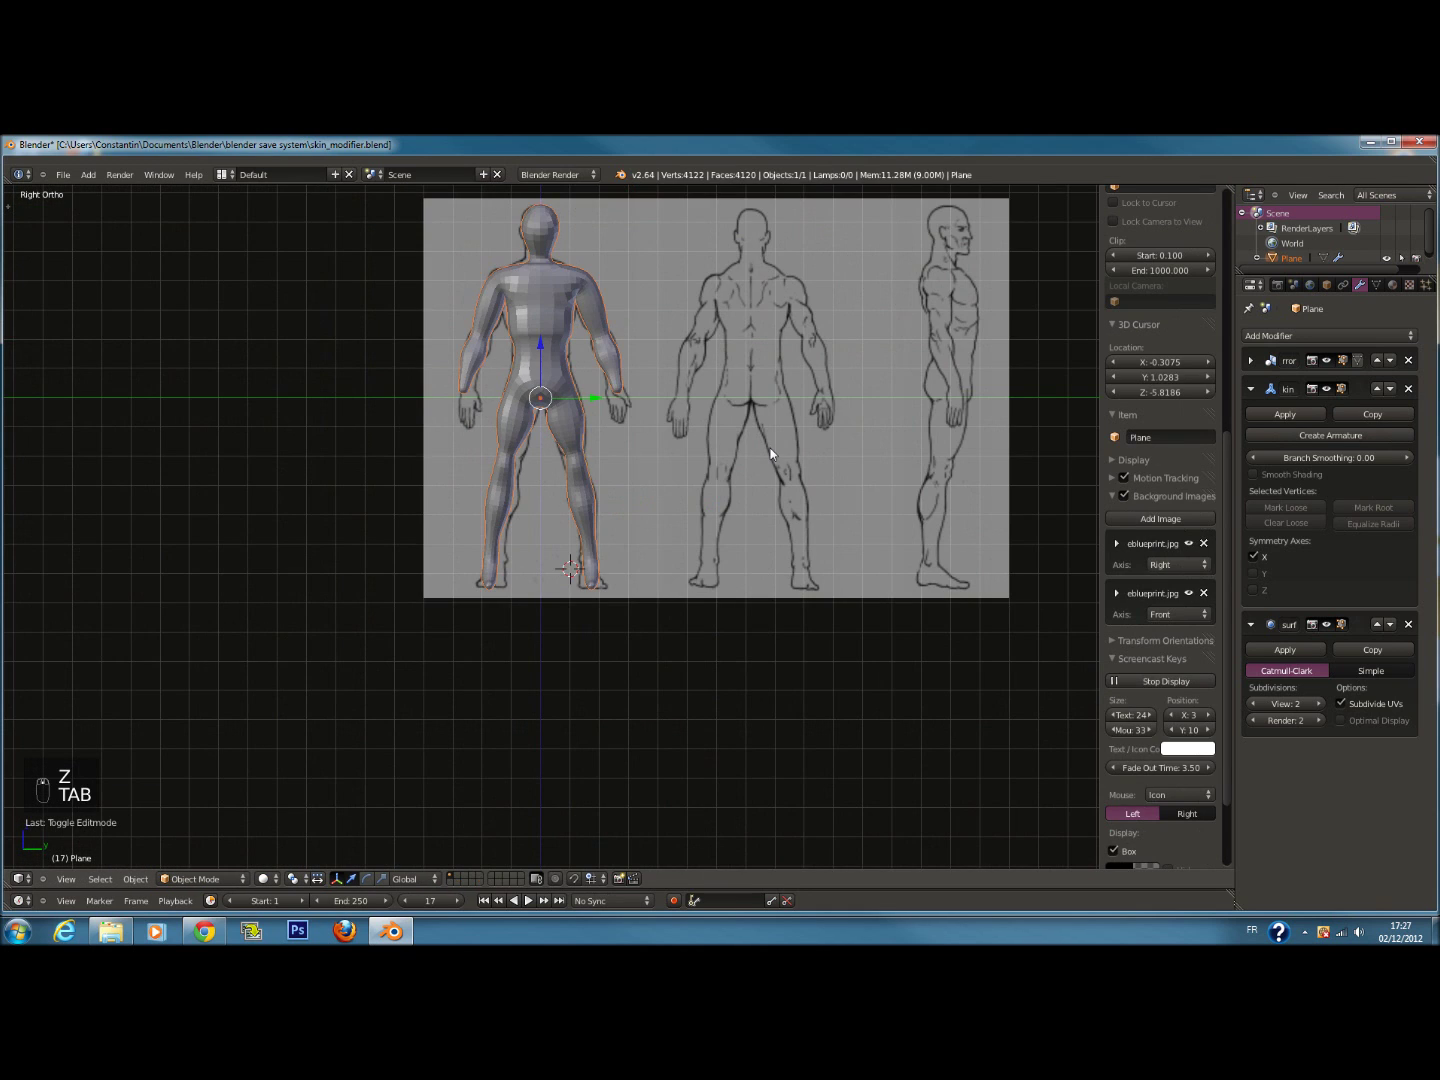
Circle-select the foot's skeleton vertices in wireframe edit mode, leaving out the ankle joint vertex
{"action": "scroll", "coordinate": [769, 448], "scroll_direction": "up", "scroll_amount": 4}
{"action": "key", "text": "Tab"}
{"action": "key", "text": "z"}
{"action": "scroll", "coordinate": [714, 556], "scroll_direction": "up", "scroll_amount": 6}
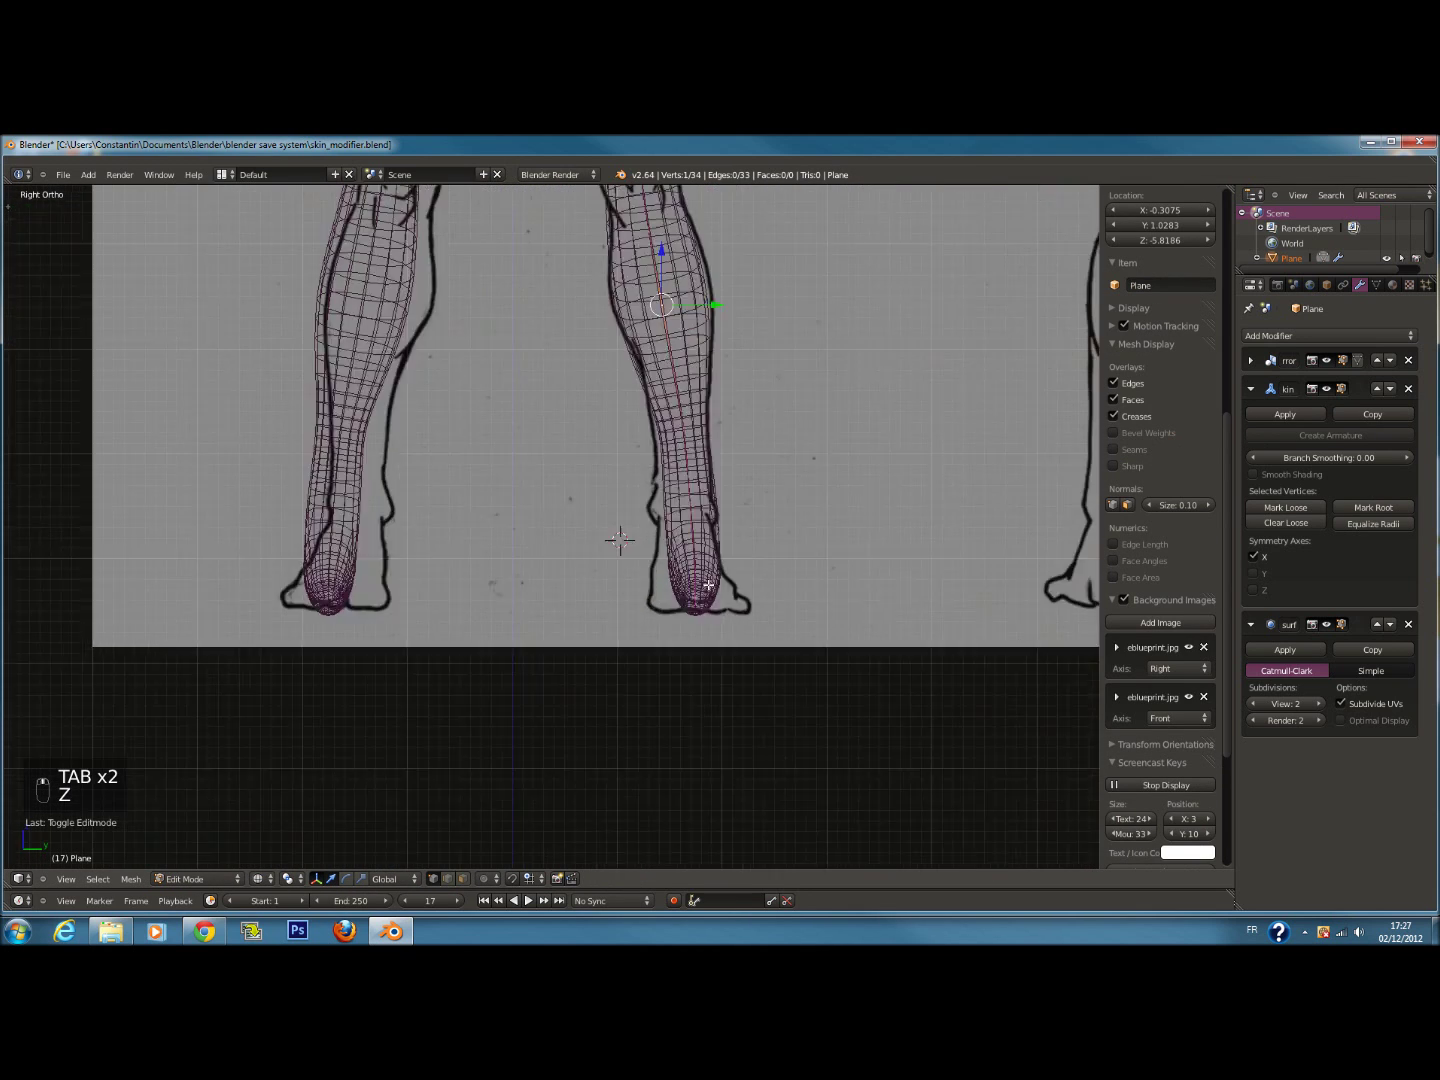
{"action": "key", "text": "a"}
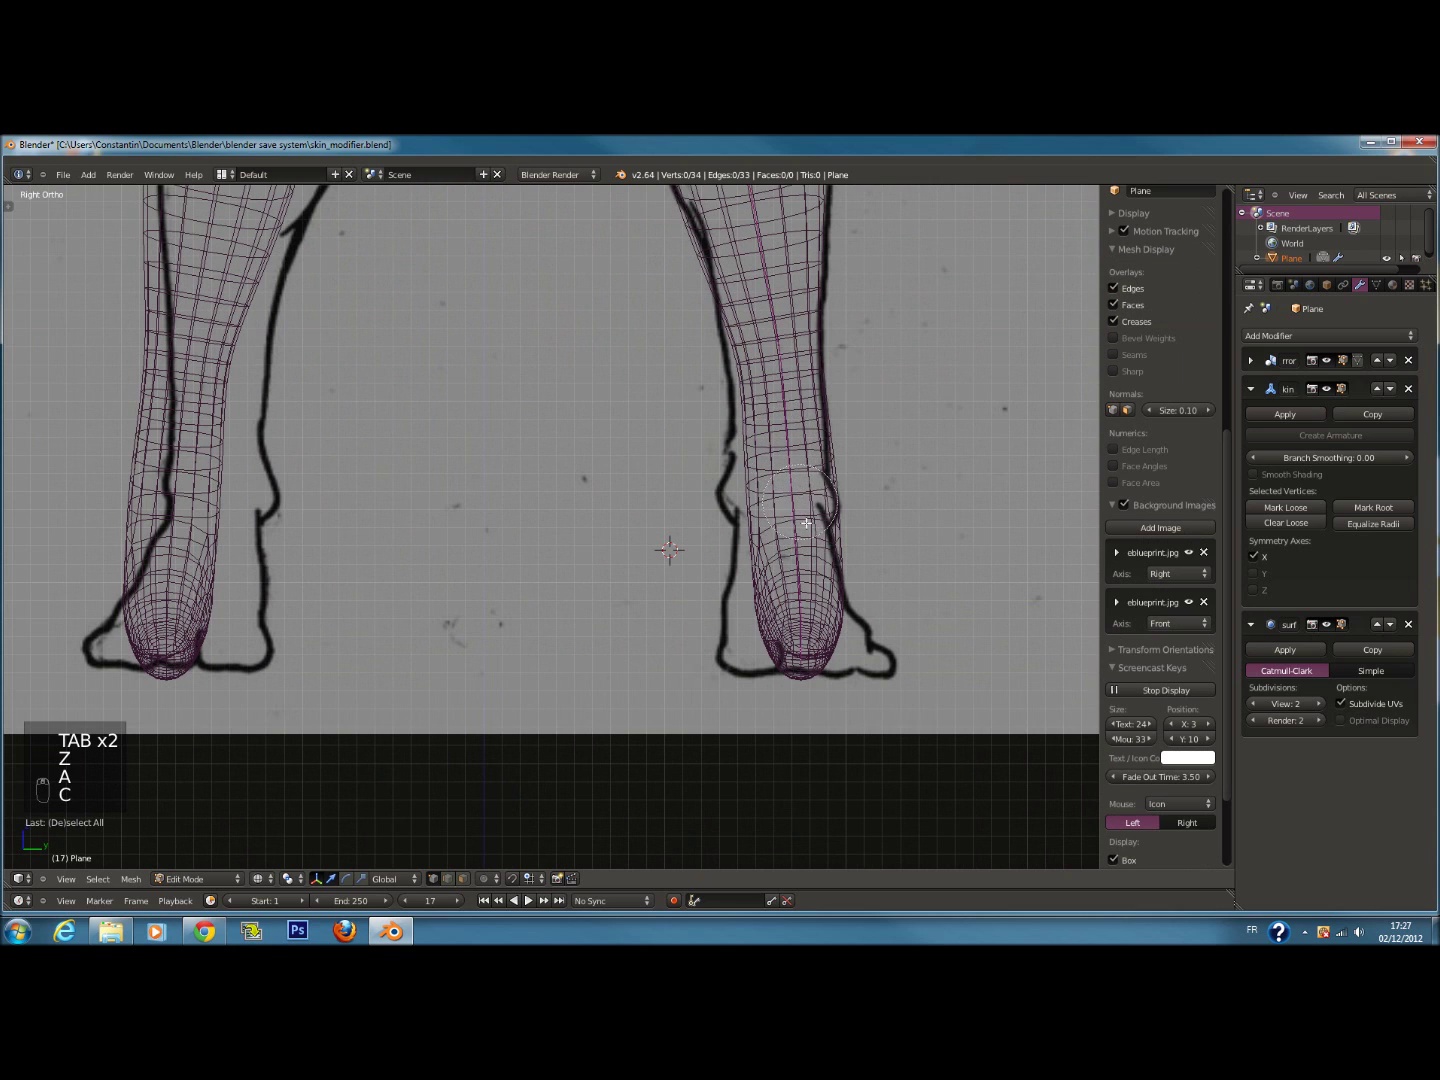
{"action": "left_click_drag", "start_coordinate": [806, 522], "coordinate": [806, 643]}
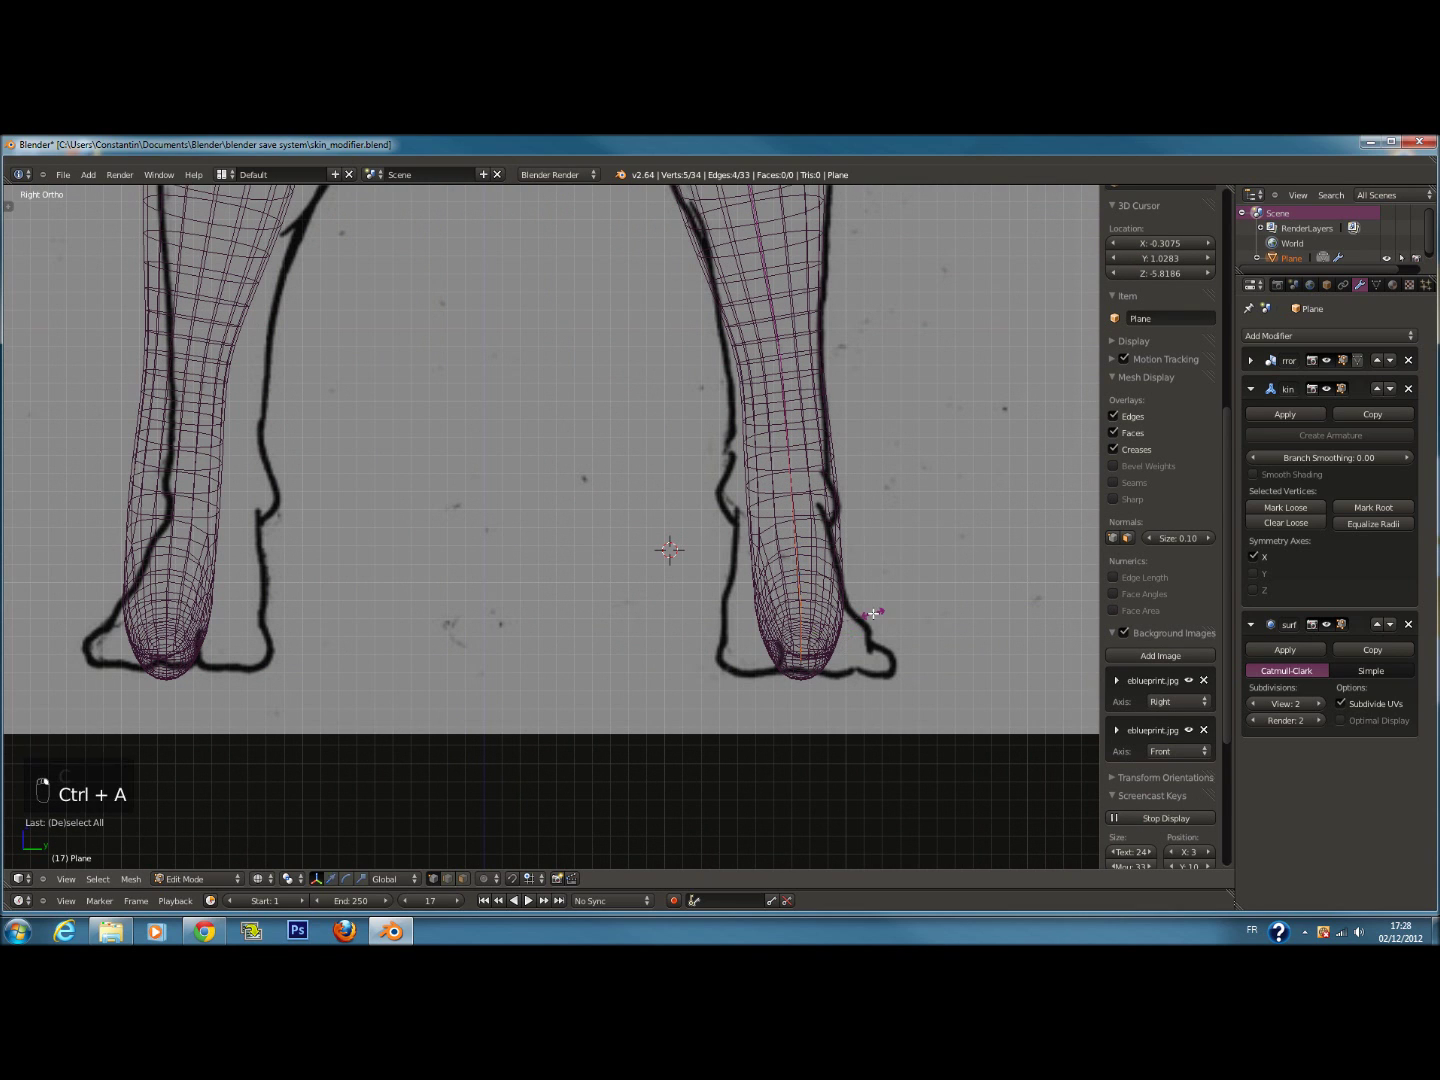
{"action": "mouse_move", "coordinate": [813, 599]}
{"action": "middle_mouse_down"}
{"action": "mouse_move", "coordinate": [825, 603]}
{"action": "mouse_move", "coordinate": [740, 547]}
{"action": "middle_mouse_up"}
{"action": "key", "text": "c"}
{"action": "middle_click", "coordinate": [720, 560]}
{"action": "right_click", "coordinate": [708, 582]}
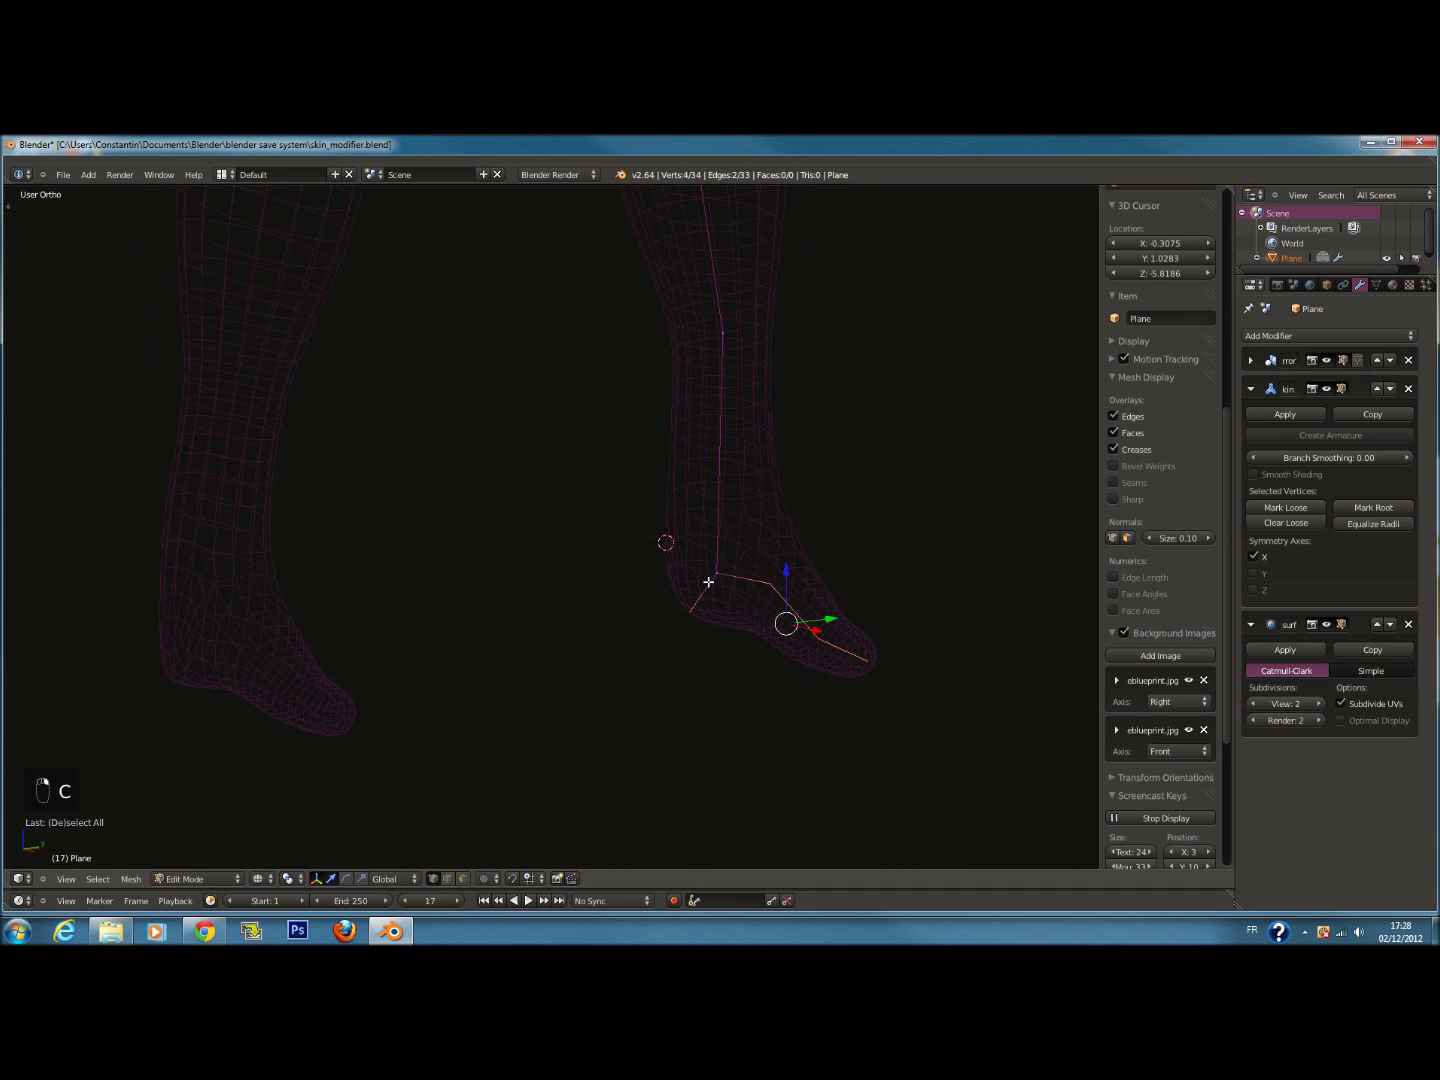
{"action": "key", "text": "ctrl+a"}
{"action": "key", "text": "y"}
{"action": "right_click", "coordinate": [857, 563]}
{"action": "key", "text": "ctrl+a"}
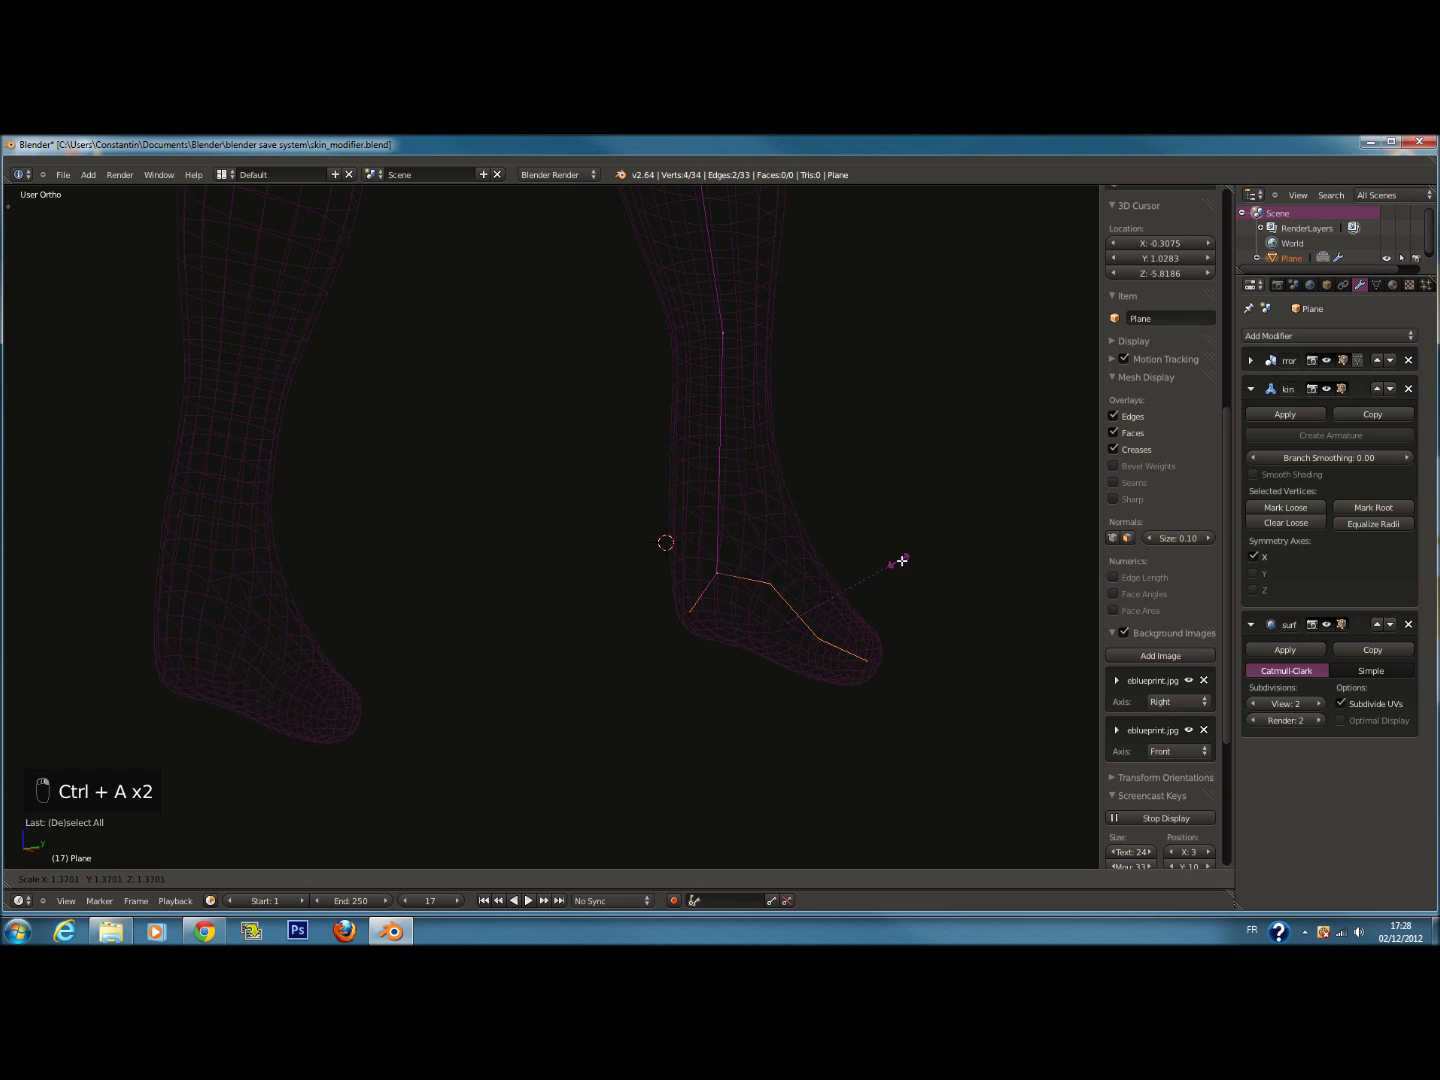
{"action": "right_click", "coordinate": [945, 558]}
Widen the foot by scaling the selected vertices' skin along X, and compare it with the blueprint in the right view
{"action": "key", "text": "ctrl+a"}
{"action": "key", "text": "x"}
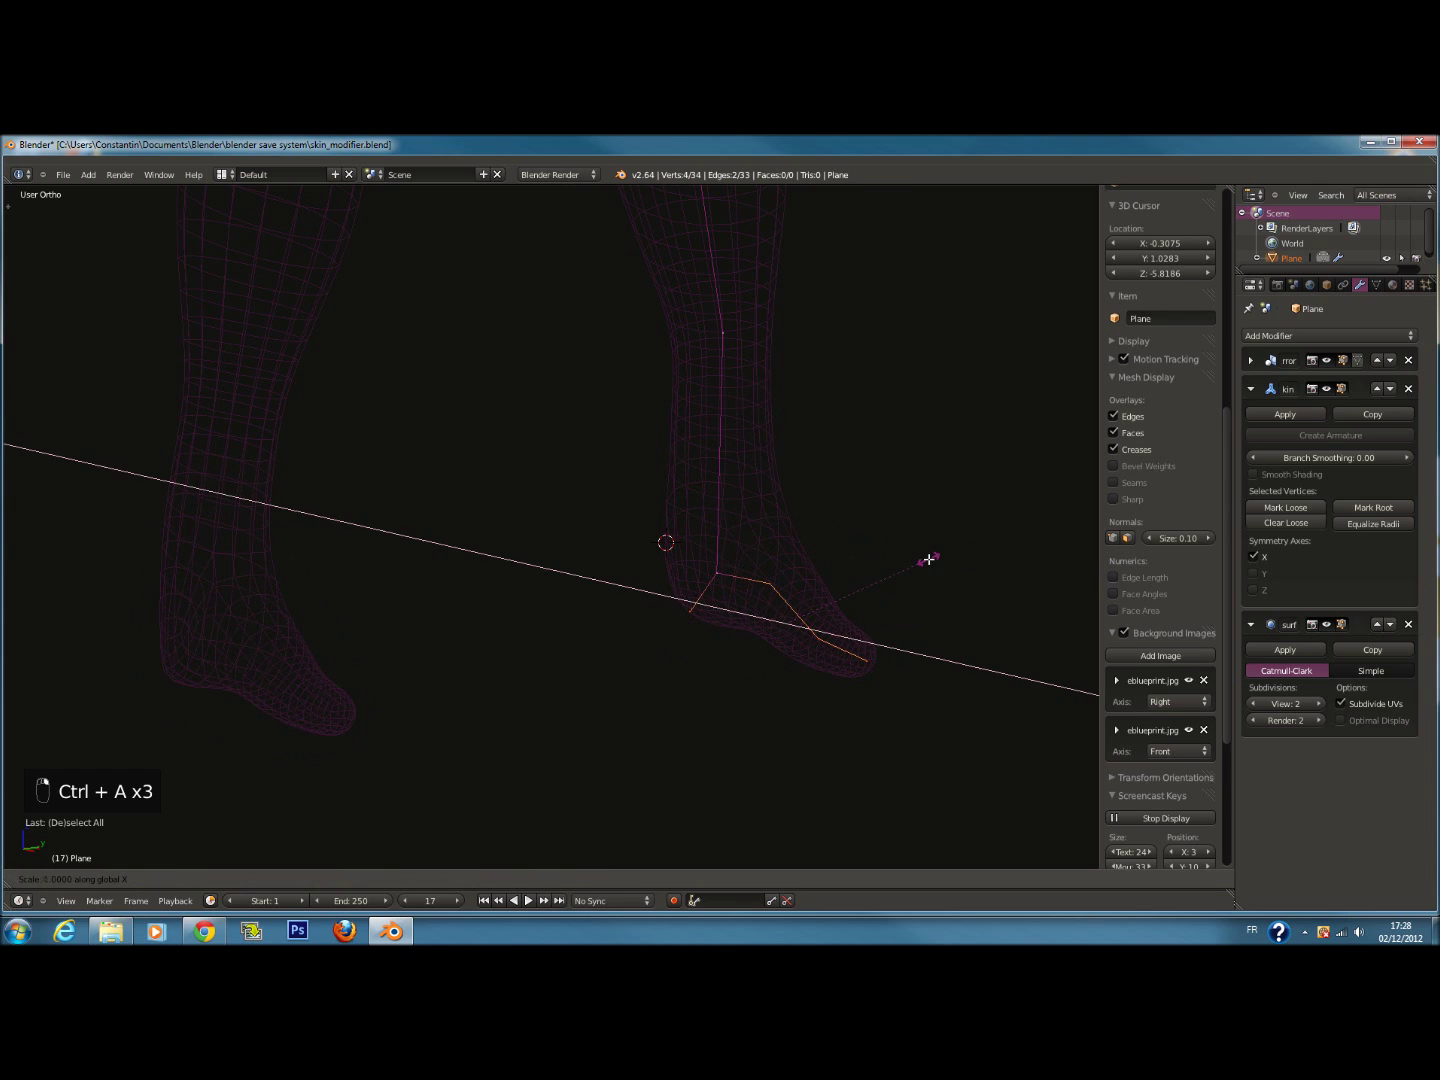
{"action": "left_click", "coordinate": [1091, 546]}
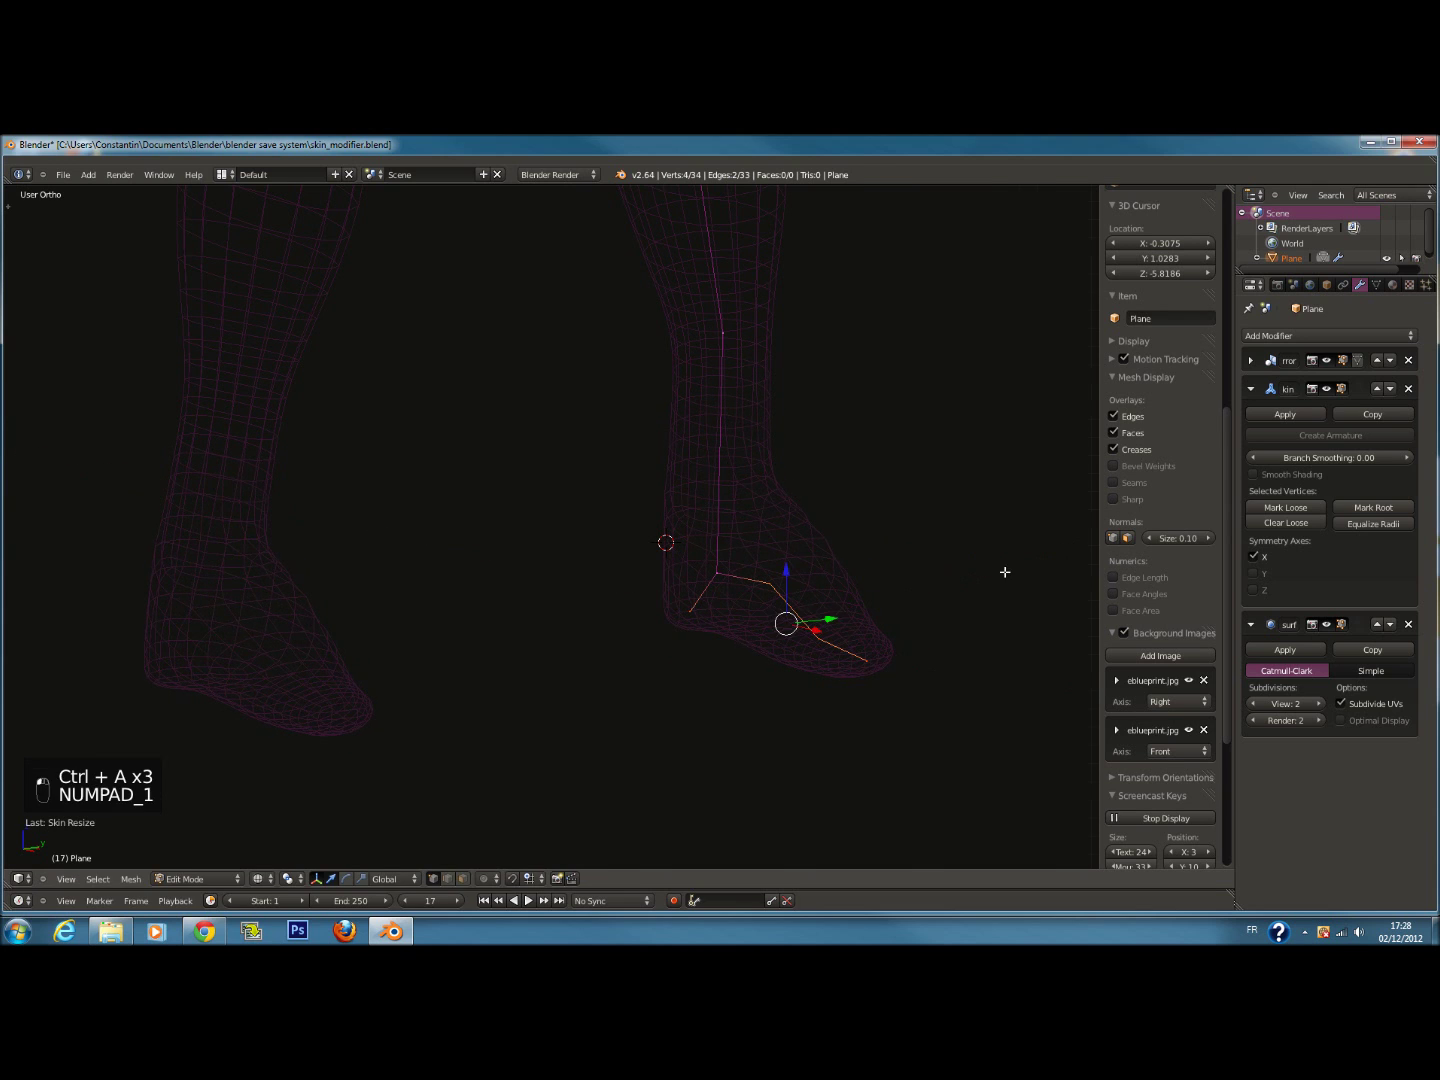
{"action": "key", "text": "KP_3"}
{"action": "key", "text": "z"}
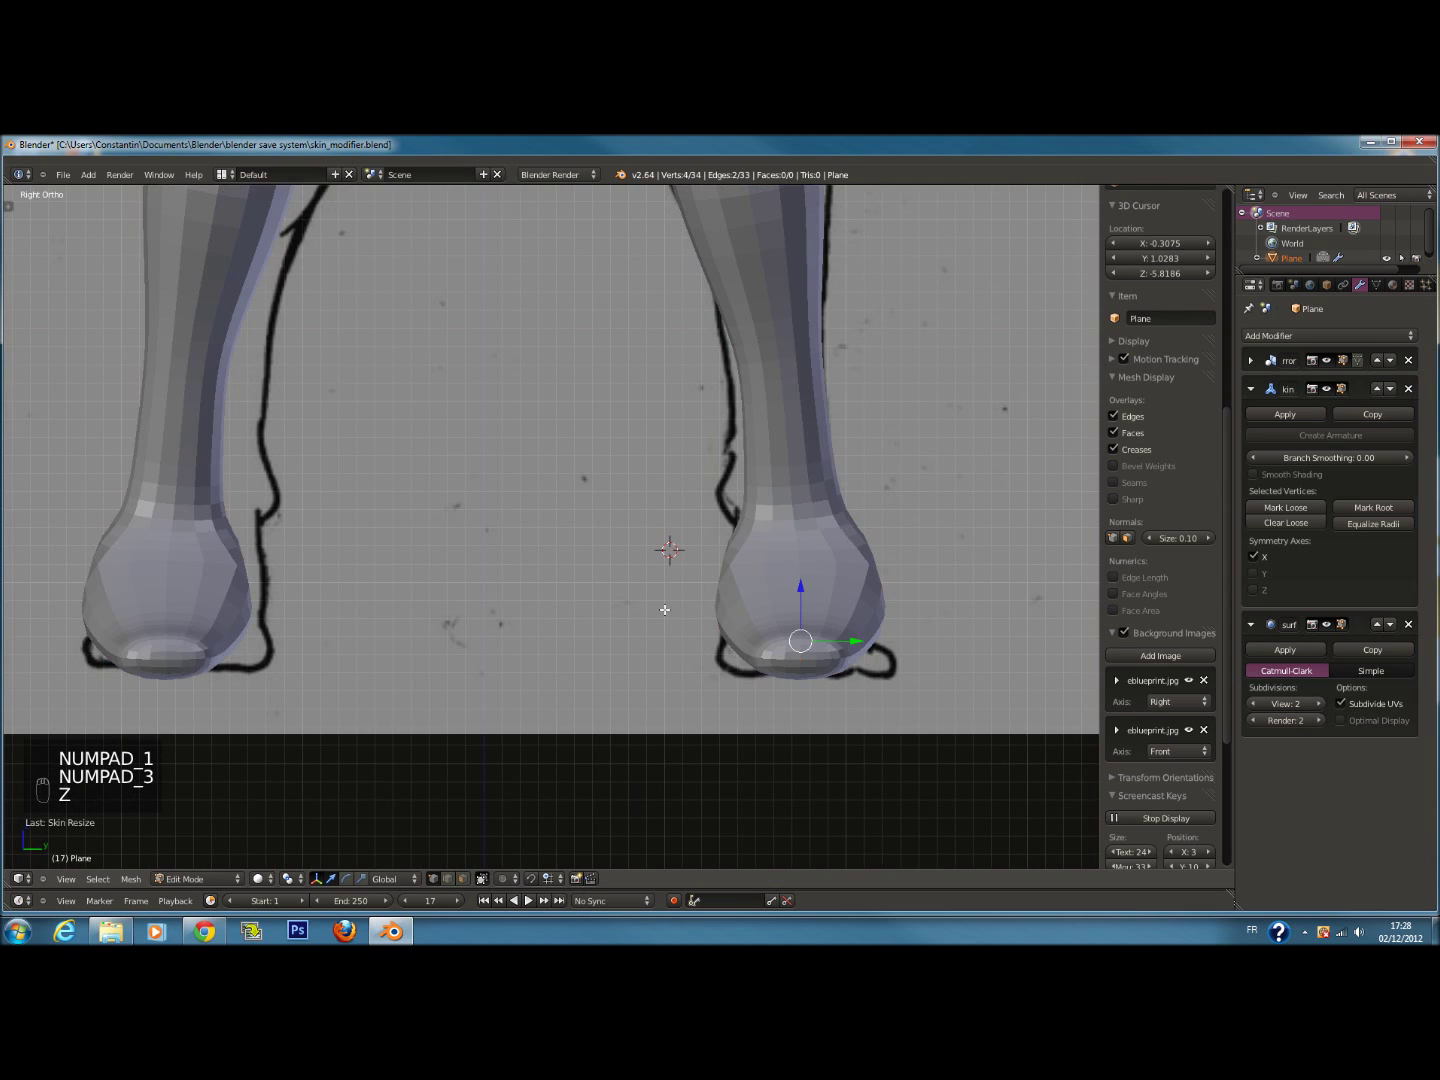
Enlarge the skin at the toe-tip vertex and widen it further along X to broaden the toes
{"action": "key", "text": "z"}
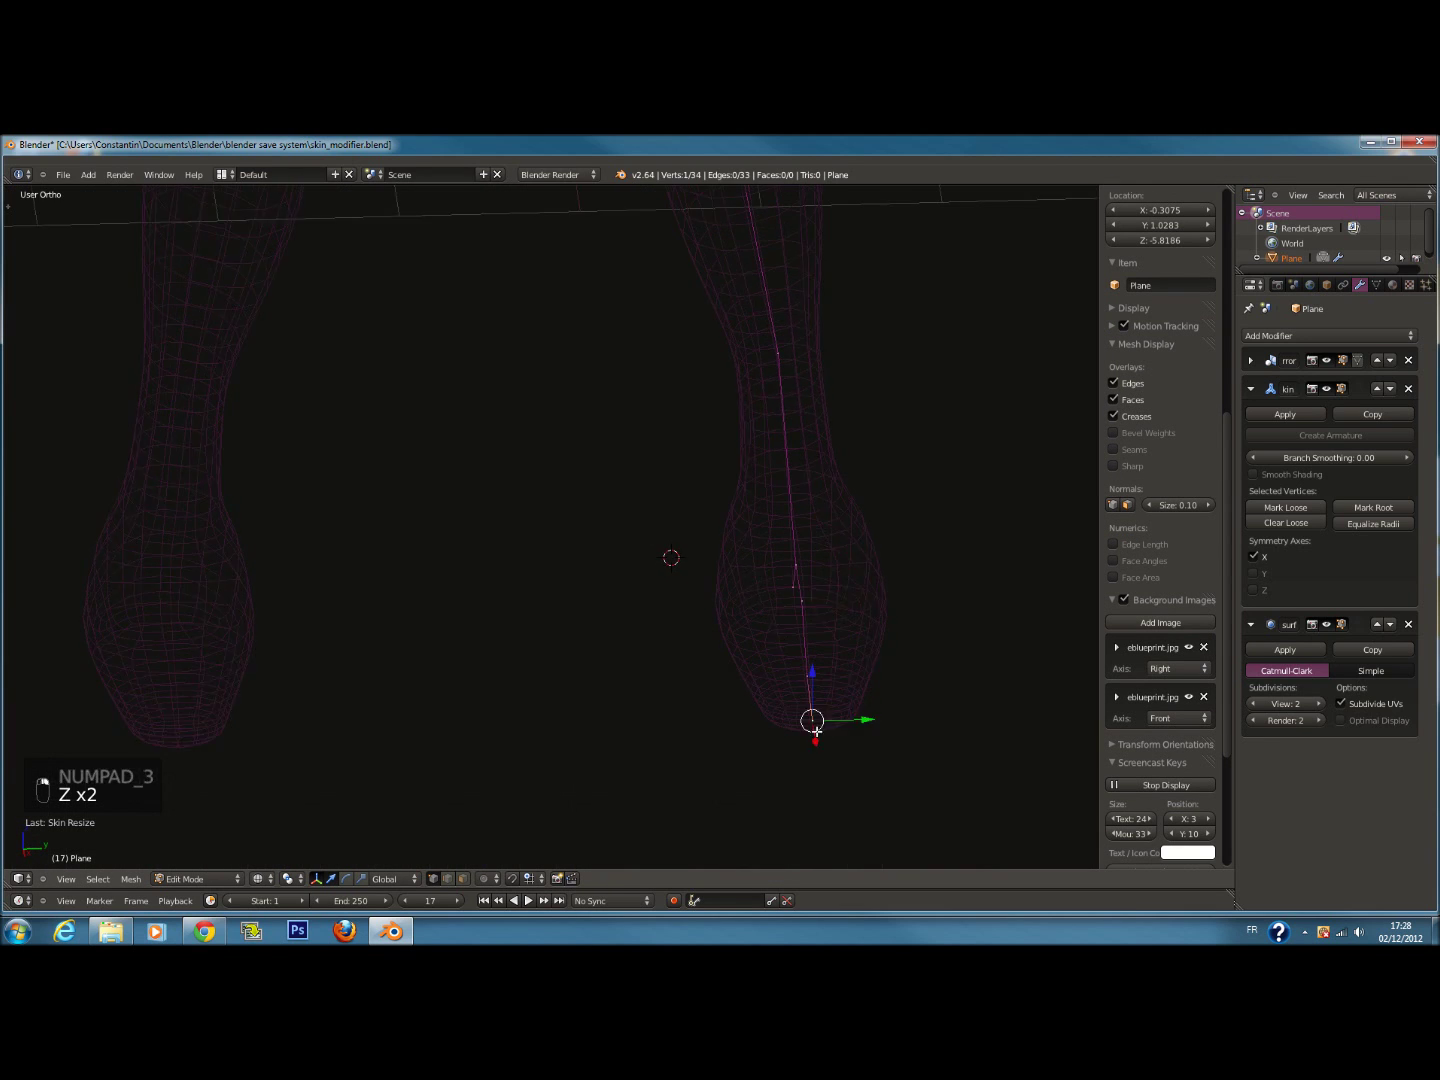
{"action": "middle_click_drag", "start_coordinate": [821, 622], "coordinate": [856, 745]}
{"action": "key", "text": "ctrl+a"}
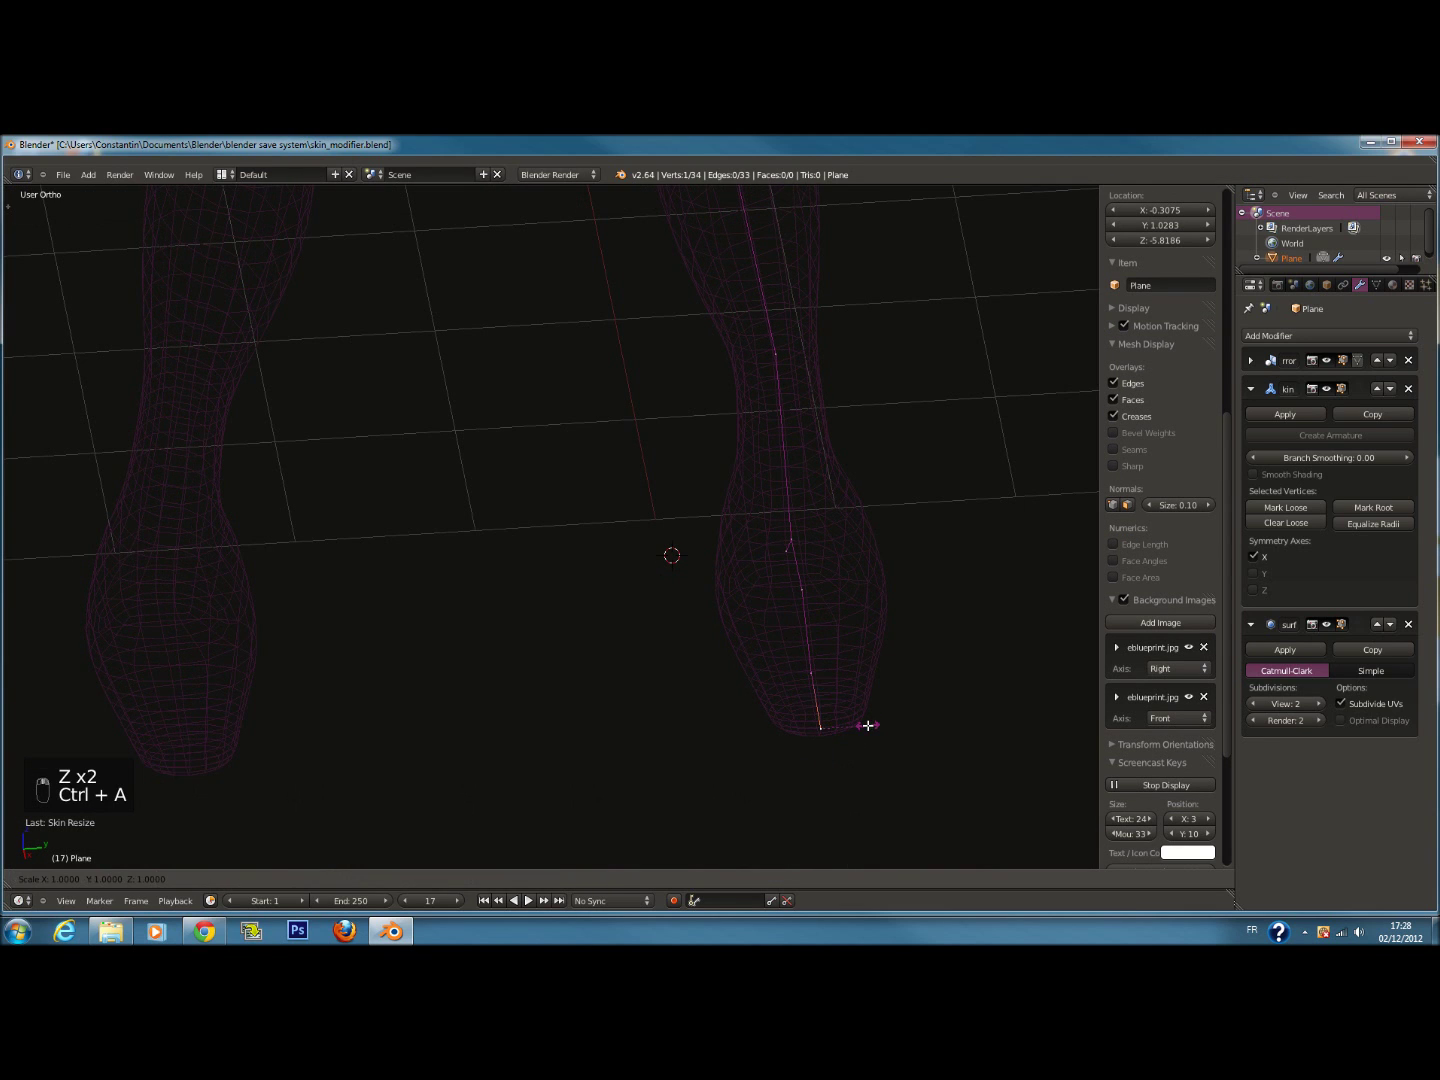
{"action": "left_click", "coordinate": [883, 724]}
{"action": "key", "text": "ctrl+a"}
{"action": "key", "text": "x"}
{"action": "left_click", "coordinate": [924, 727]}
{"action": "key", "text": "z"}
{"action": "key", "text": "z"}
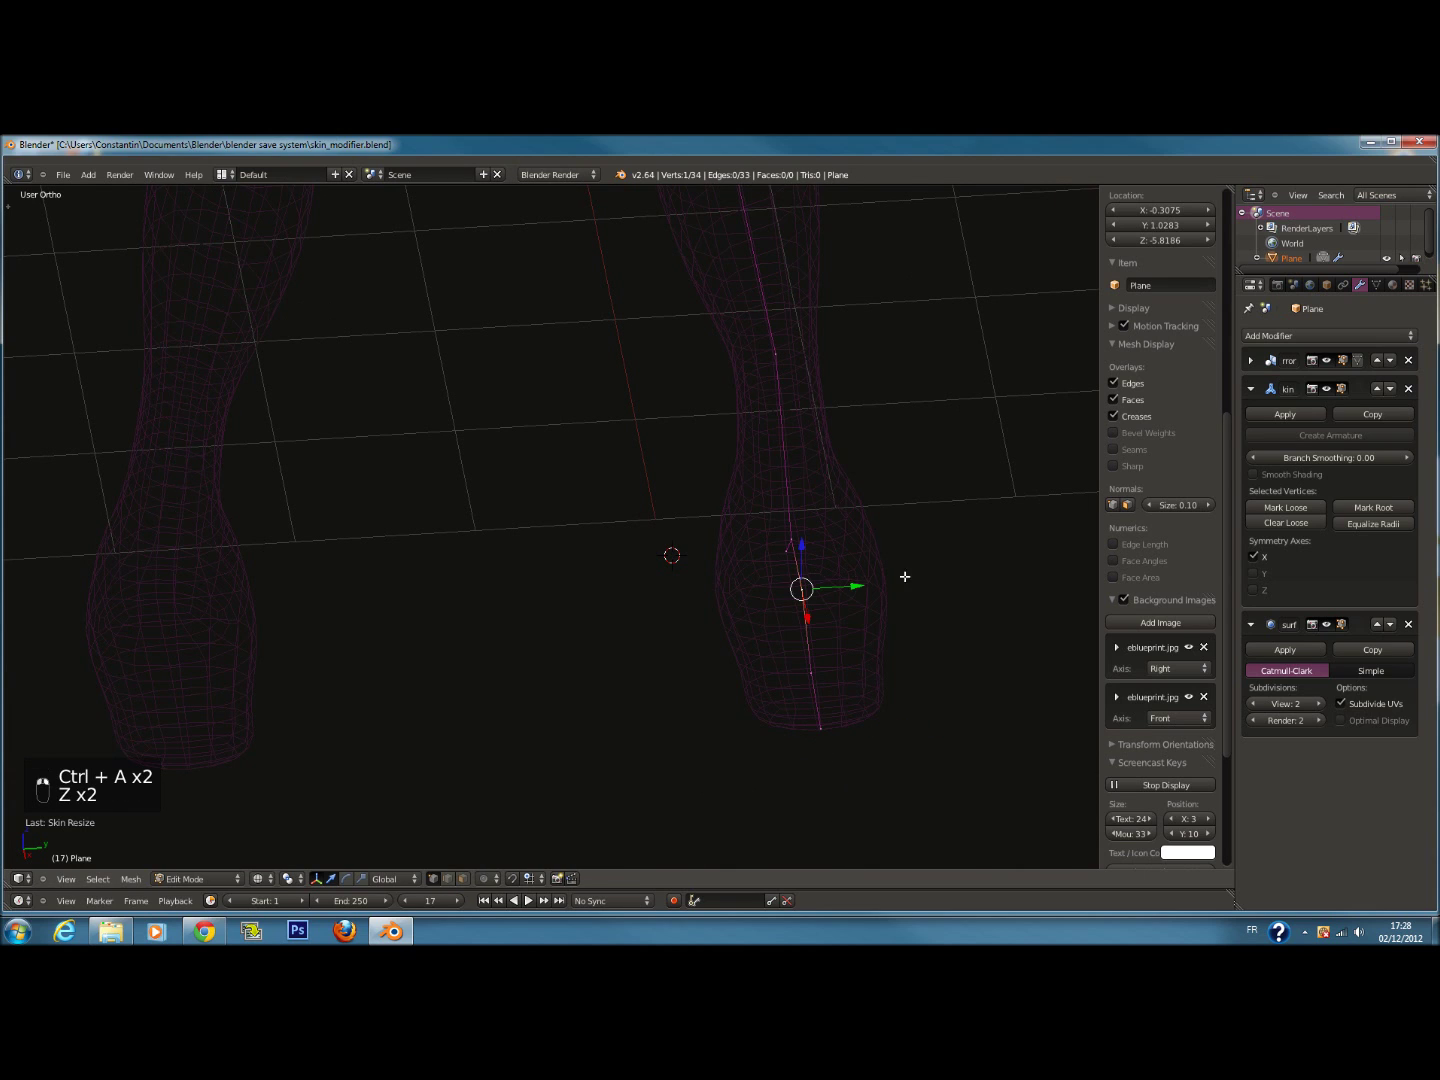
Shrink the skin at the instep vertex to slim the foot near the ankle, and save the file
{"action": "key", "text": "ctrl+a"}
{"action": "left_click", "coordinate": [872, 599]}
{"action": "key", "text": "z"}
{"action": "key", "text": "ctrl+s"}
{"action": "mouse_move", "coordinate": [845, 595]}
{"action": "middle_mouse_down"}
{"action": "mouse_move", "coordinate": [751, 560]}
{"action": "mouse_move", "coordinate": [656, 499]}
{"action": "mouse_move", "coordinate": [797, 530]}
{"action": "middle_mouse_up"}
{"action": "key", "text": "Tab"}
{"action": "key", "text": "ctrl+s"}
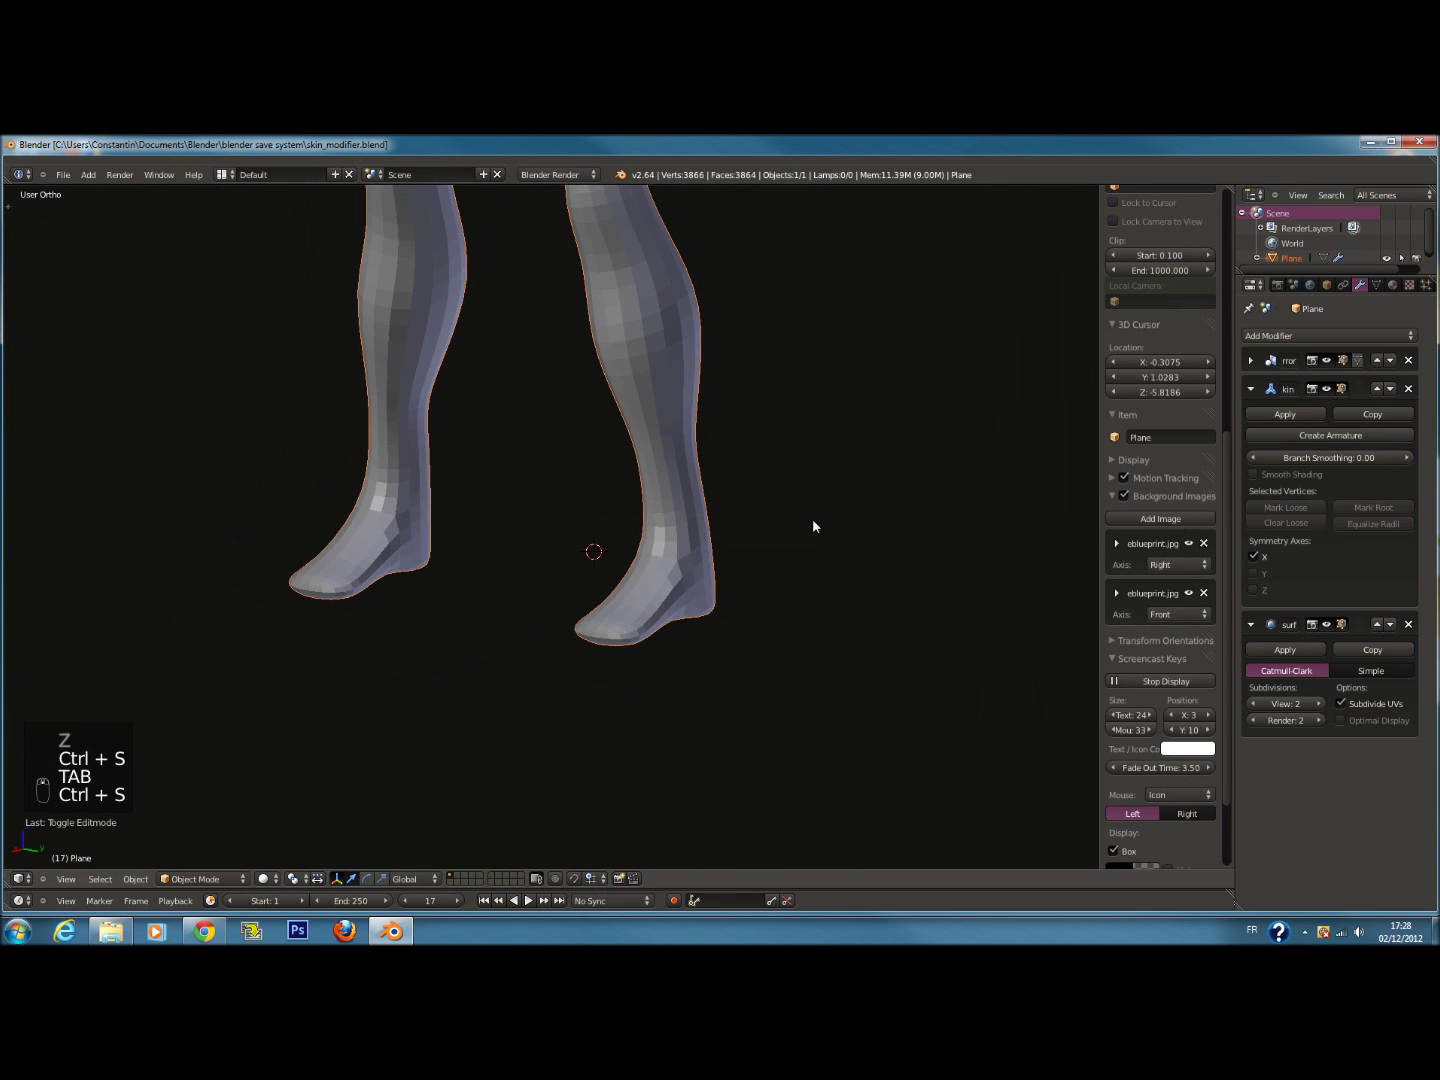
Shrink the skin at the calf vertex and shift it about -0.05 along X to match the side-profile blueprint
{"action": "key", "text": "KP_1"}
{"action": "key", "text": "KP_3"}
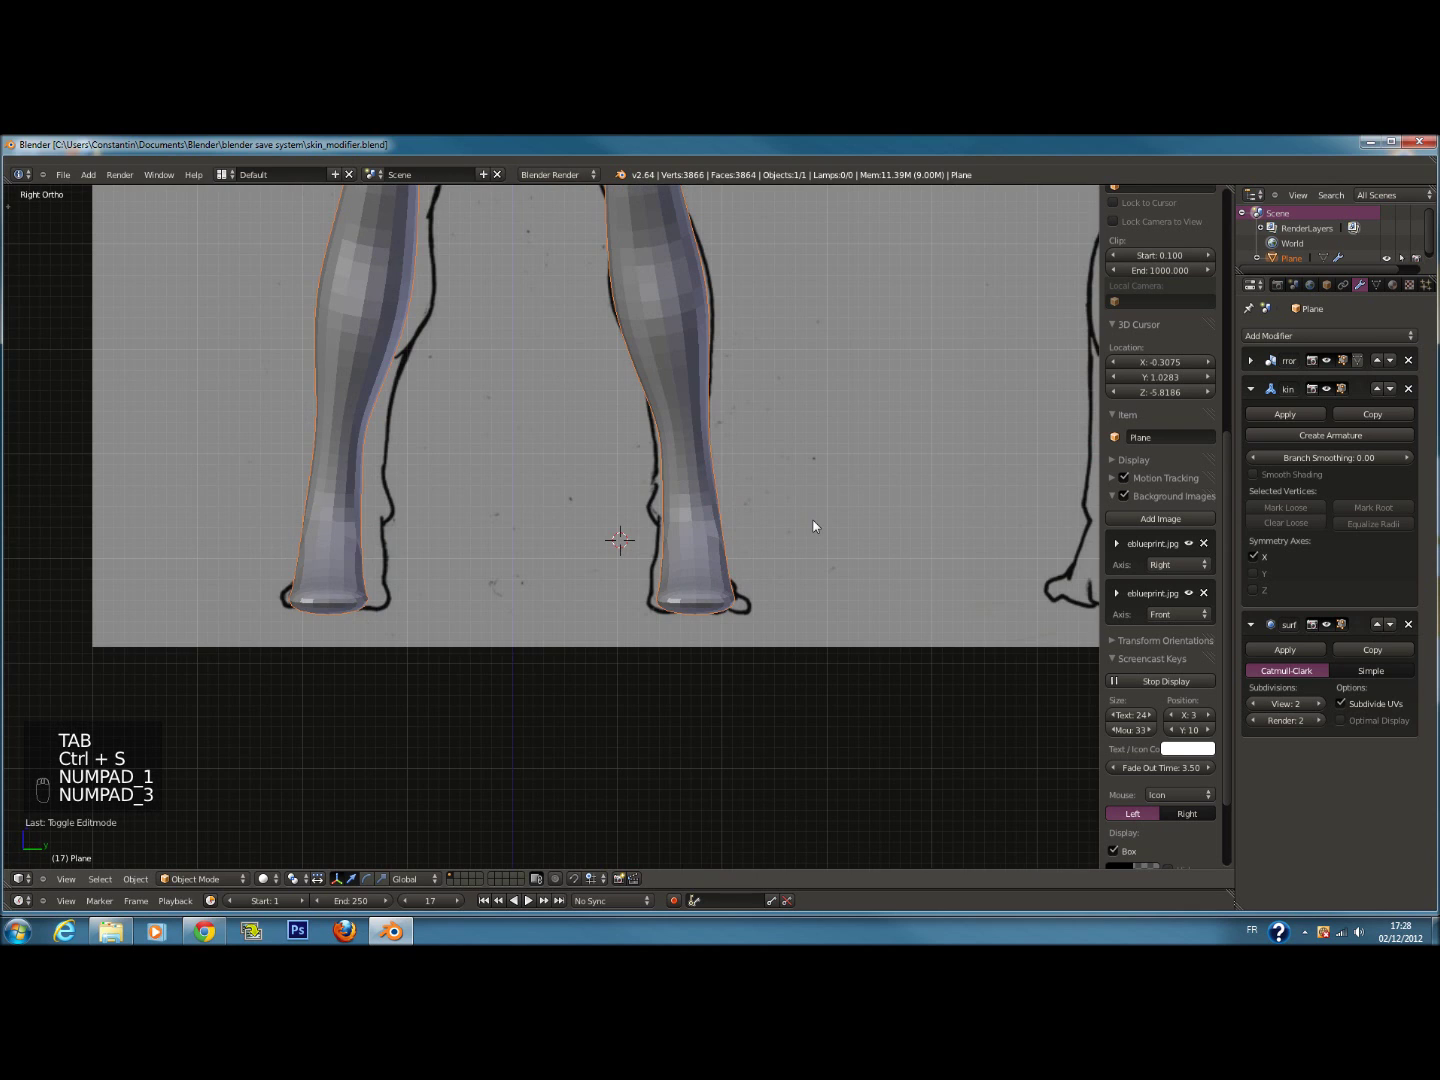
{"action": "key", "text": "KP_1"}
{"action": "key", "text": "z"}
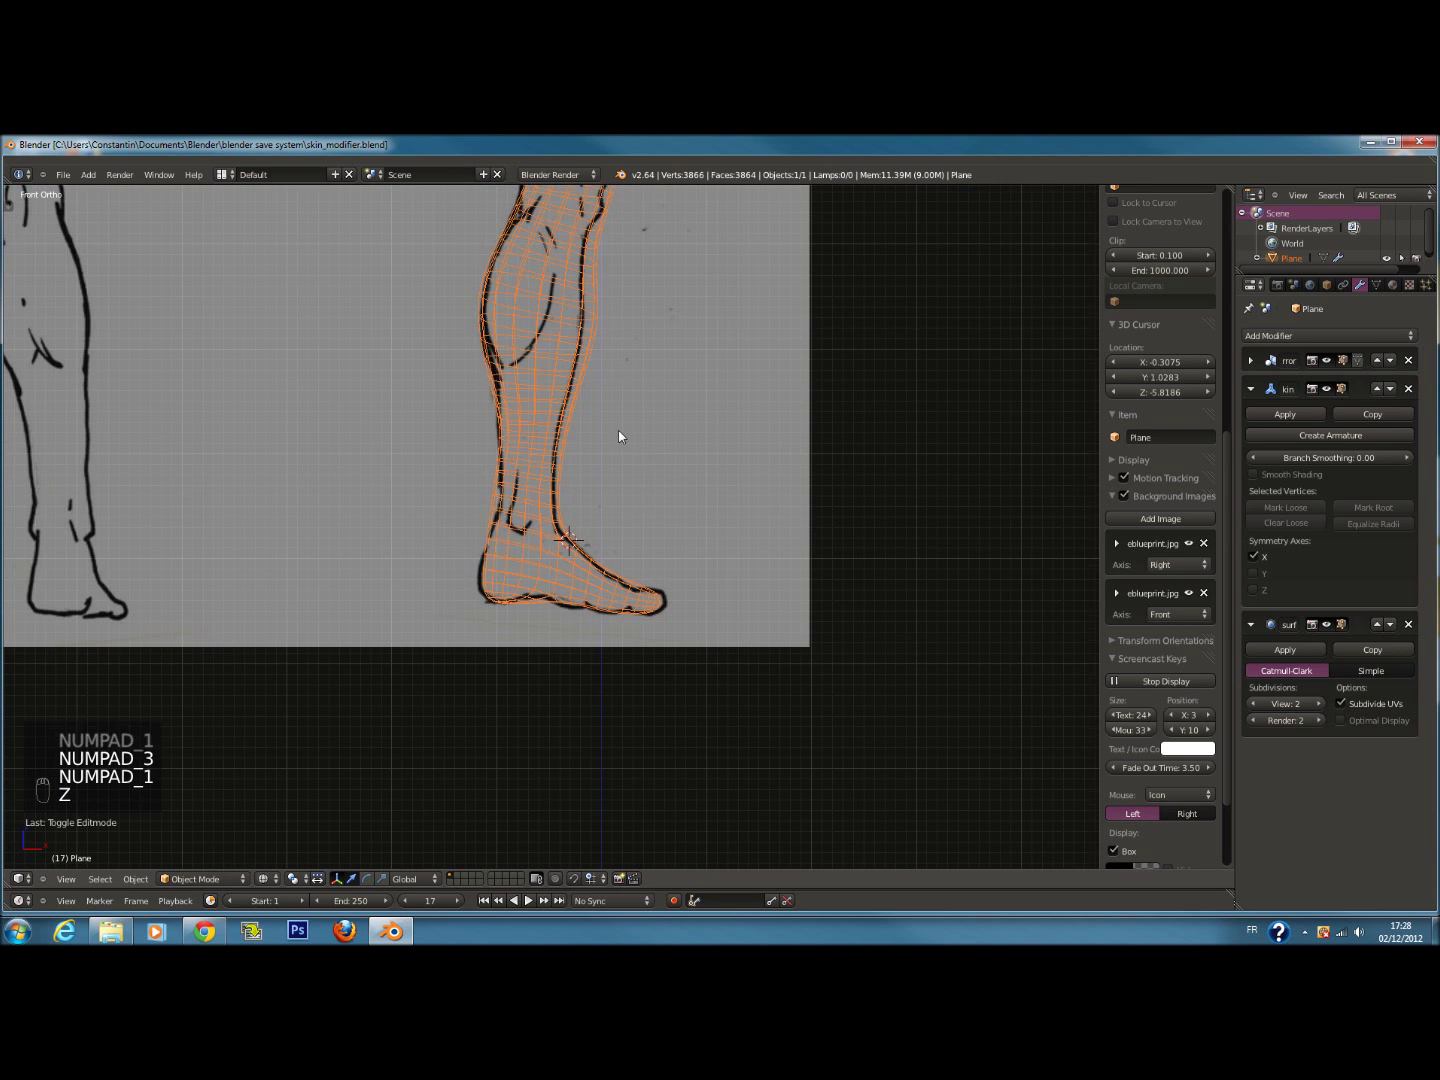
{"action": "scroll", "coordinate": [617, 430], "scroll_direction": "up", "scroll_amount": 1}
{"action": "key", "text": "Tab"}
{"action": "scroll", "coordinate": [618, 430], "scroll_direction": "up", "scroll_amount": 9, "text": "shift"}
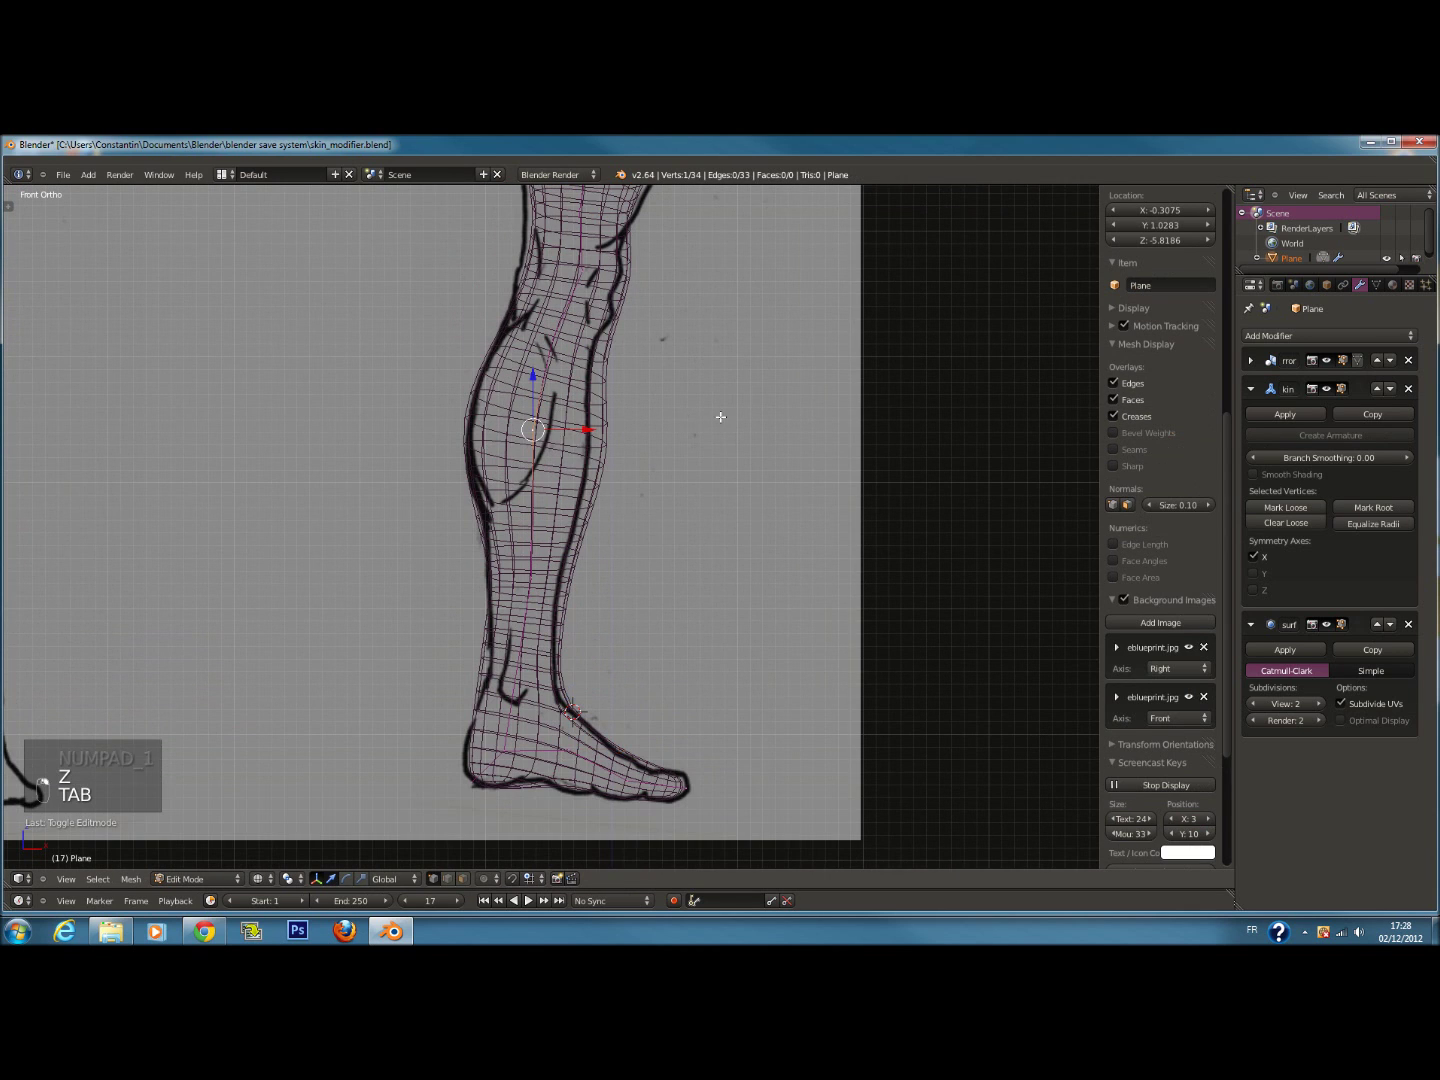
{"action": "key", "text": "ctrl+a"}
{"action": "left_click", "coordinate": [688, 421]}
{"action": "left_click_drag", "start_coordinate": [594, 427], "coordinate": [582, 430]}
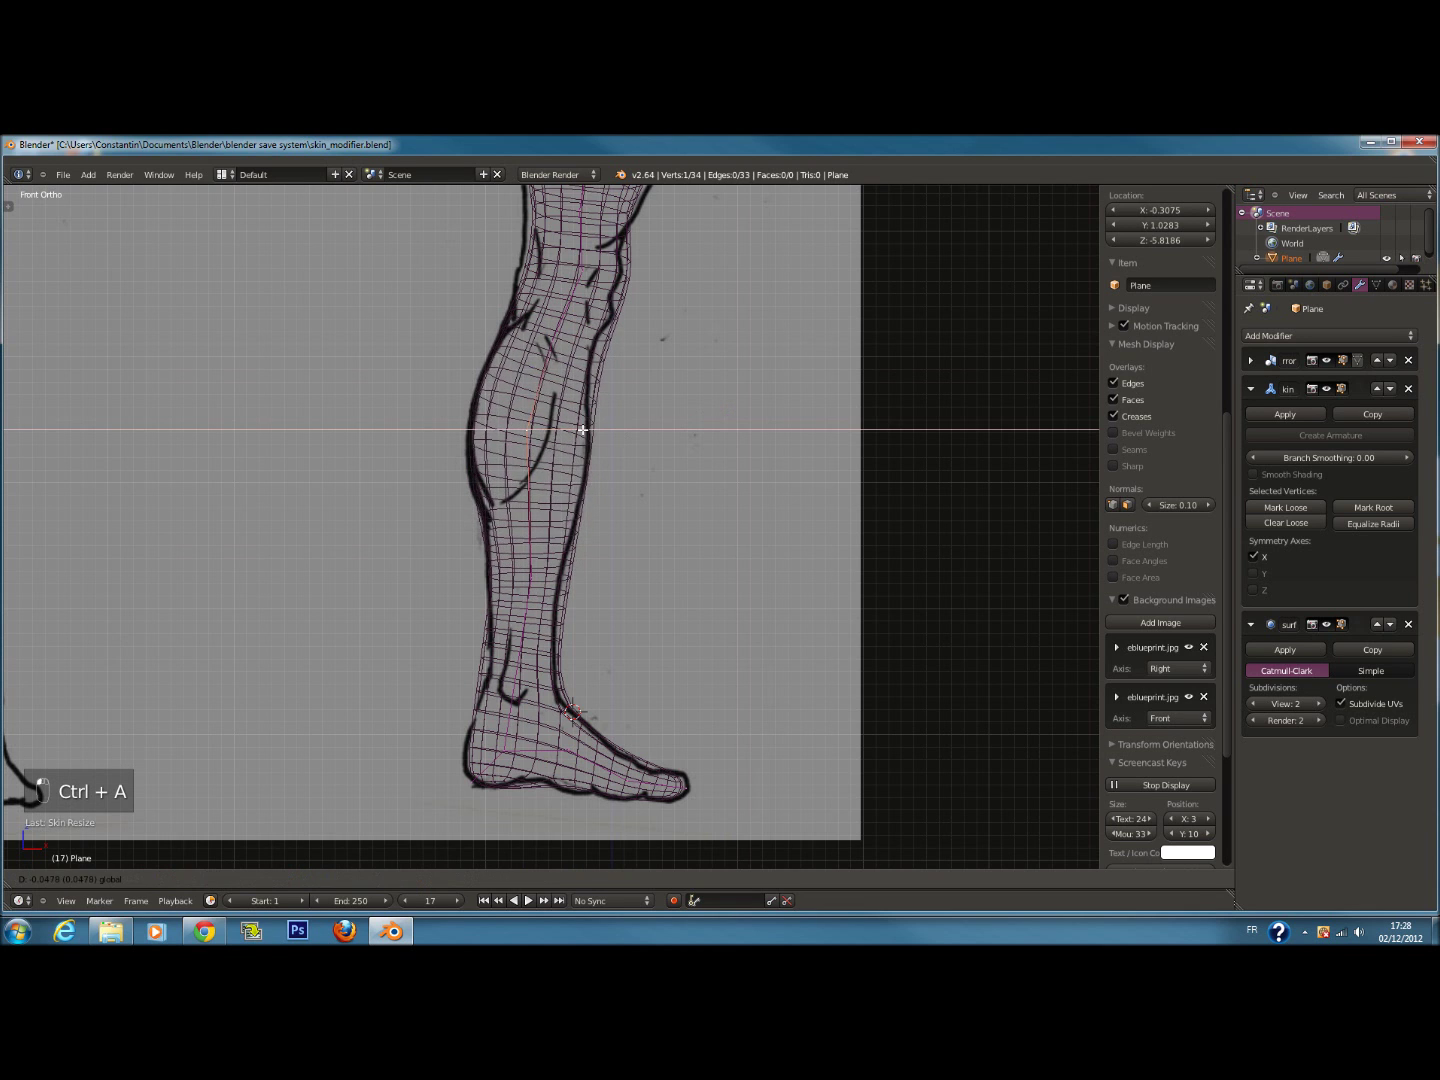
Save the file and check the whole figure against the side-profile blueprint in solid display
{"action": "key", "text": "z"}
{"action": "scroll", "coordinate": [698, 433], "scroll_direction": "down", "scroll_amount": 4}
{"action": "key", "text": "ctrl+s"}
{"action": "key", "text": "Tab"}
{"action": "key", "text": "ctrl+s"}
{"action": "scroll", "coordinate": [698, 444], "scroll_direction": "down", "scroll_amount": 4}
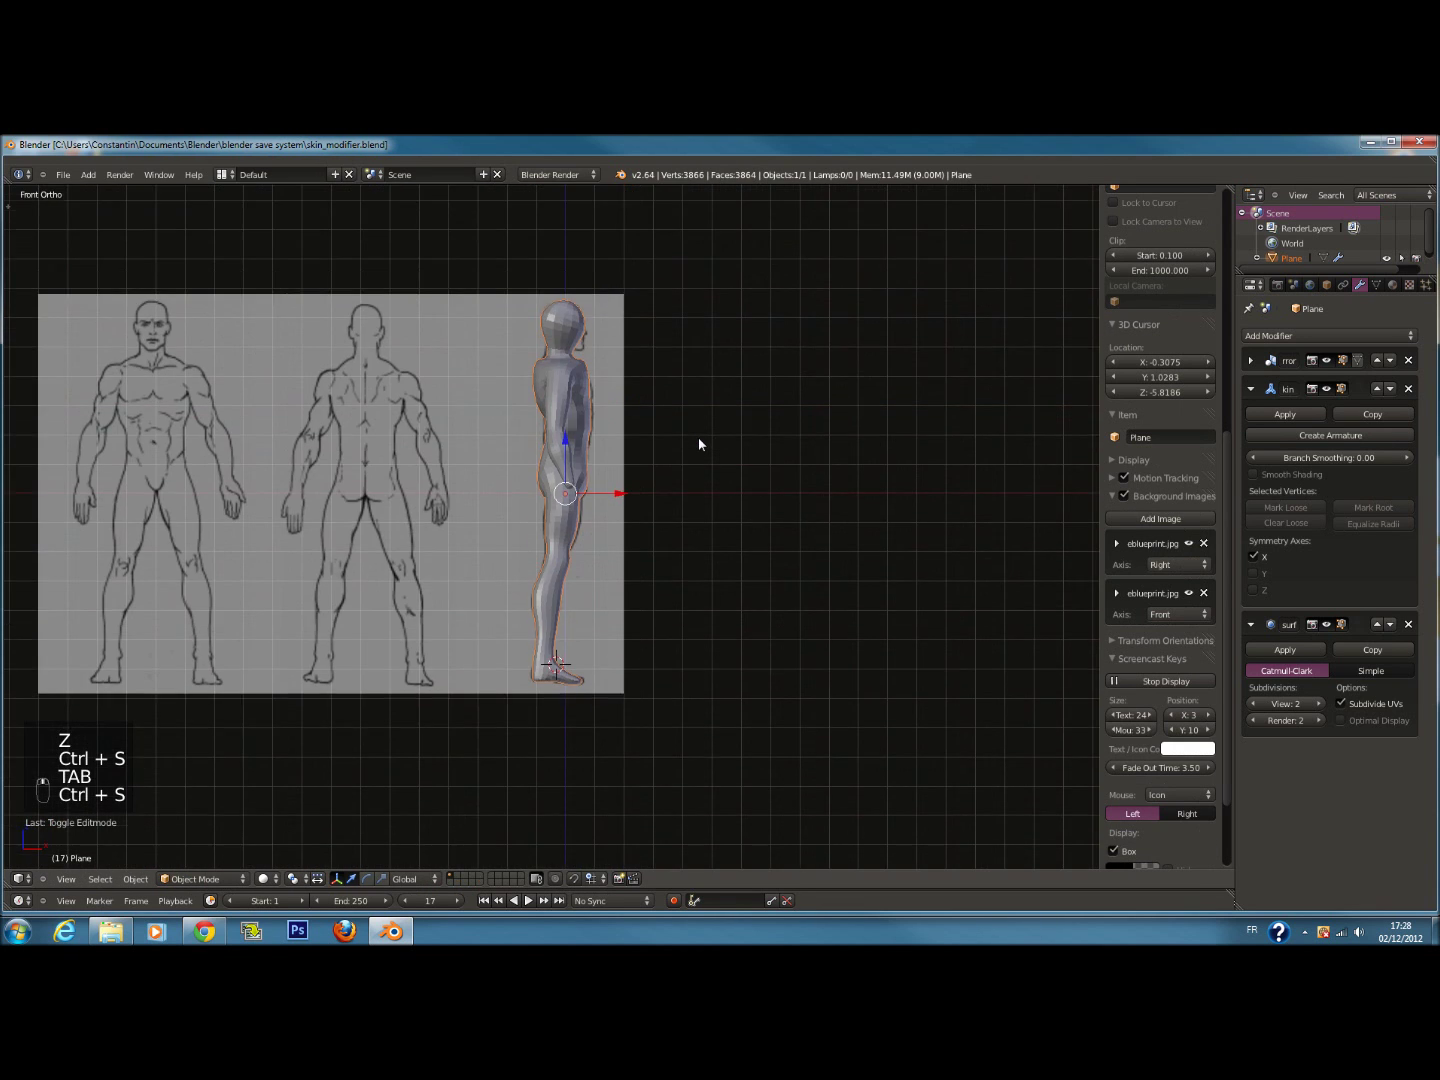
{"action": "scroll", "coordinate": [697, 445], "scroll_direction": "up", "scroll_amount": 4}
{"action": "key", "text": "ctrl+s"}
Raise the neck-base vertex along Z in the front wireframe view to fit the side-profile blueprint
{"action": "scroll", "coordinate": [712, 451], "scroll_direction": "up", "scroll_amount": 5, "text": "shift"}
{"action": "key", "text": "Tab"}
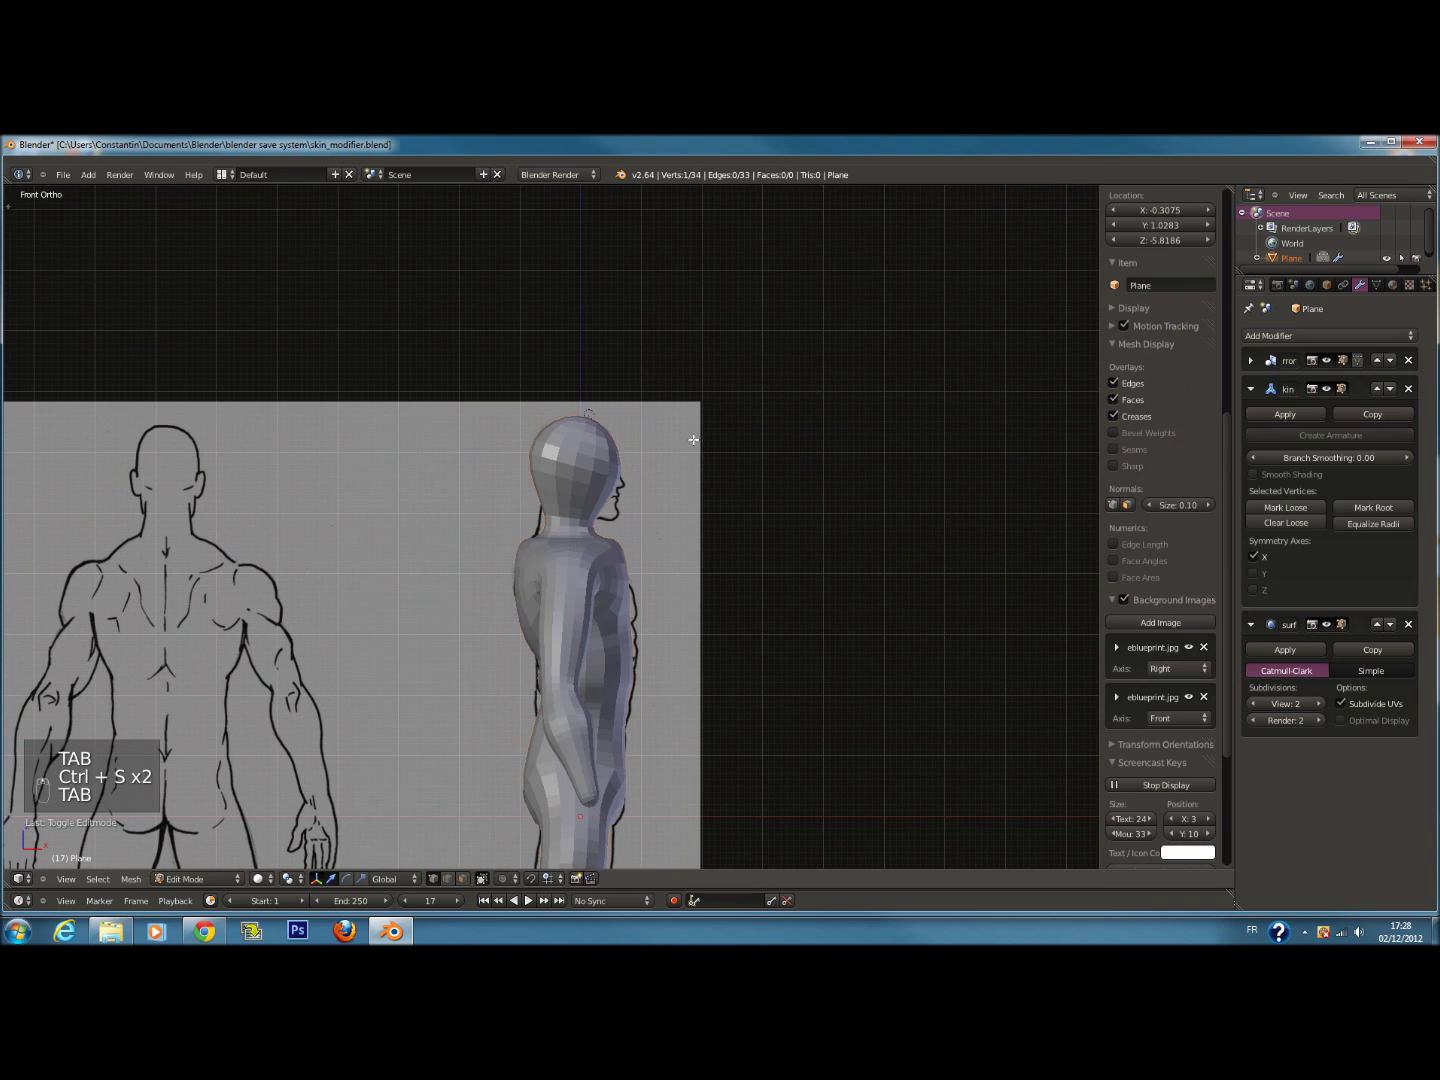
{"action": "key", "text": "ctrl+s"}
{"action": "left_click", "coordinate": [689, 519]}
{"action": "scroll", "coordinate": [672, 554], "scroll_direction": "up", "scroll_amount": 6}
{"action": "key", "text": "z"}
{"action": "scroll", "coordinate": [619, 570], "scroll_direction": "up", "scroll_amount": 3}
{"action": "right_click", "coordinate": [649, 590]}
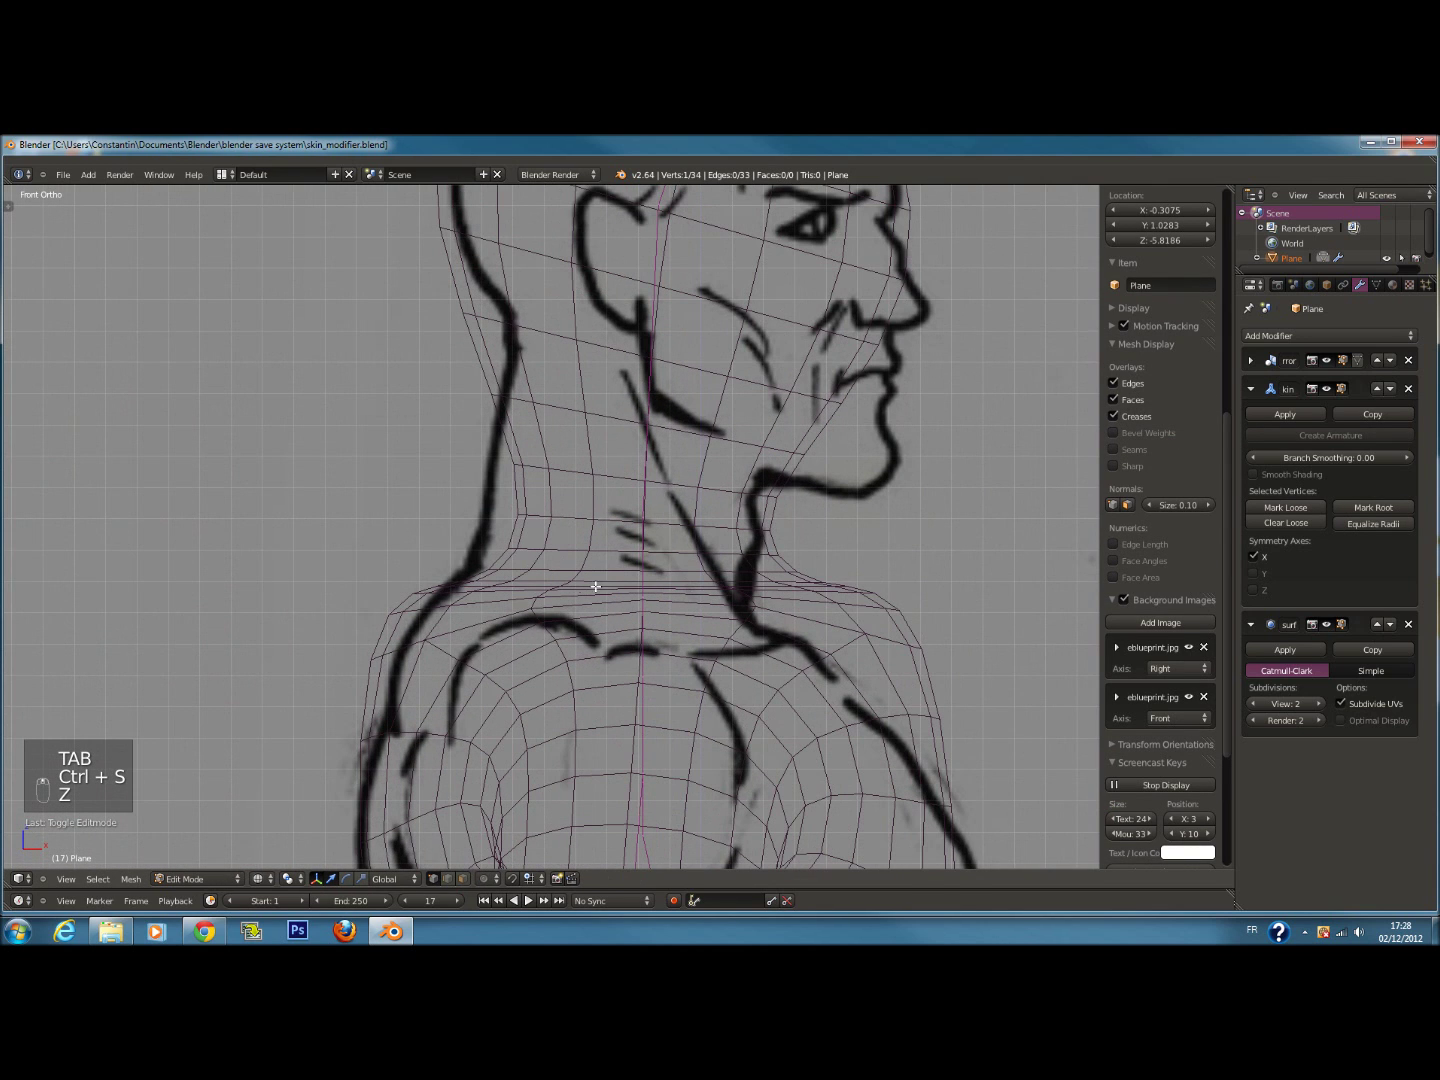
{"action": "left_click_drag", "start_coordinate": [651, 585], "coordinate": [651, 537]}
Resize the skin at the neck-base vertex
{"action": "key", "text": "ctrl+a"}
{"action": "right_click", "coordinate": [914, 517]}
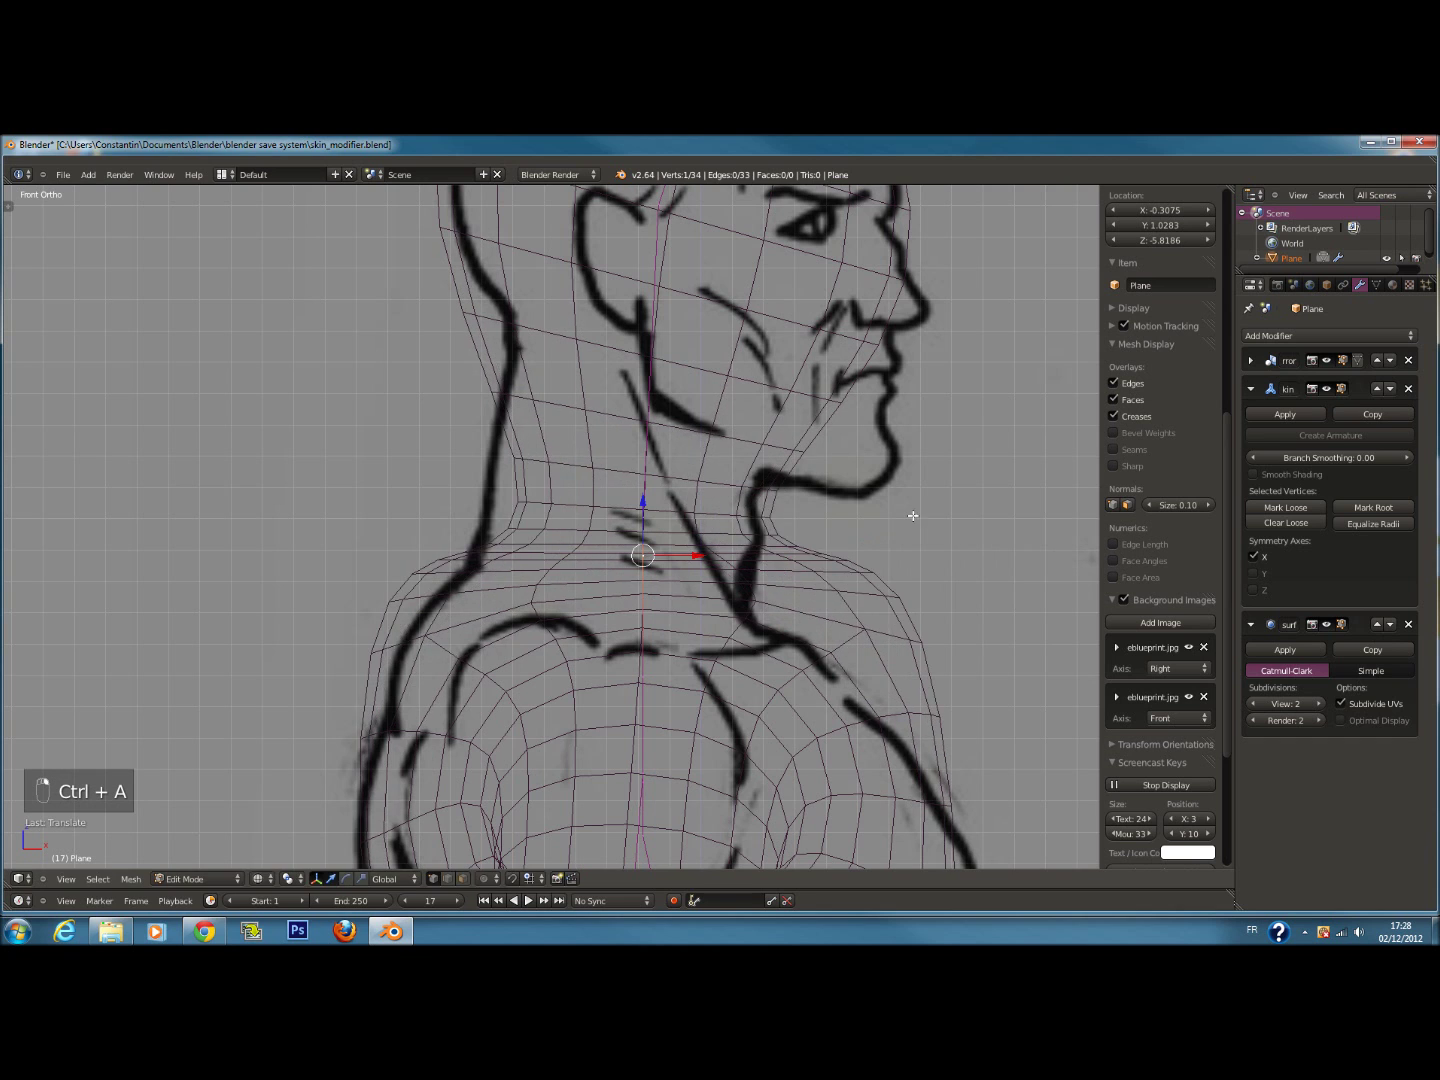
{"action": "scroll", "coordinate": [642, 627], "scroll_direction": "down", "scroll_amount": 1}
{"action": "scroll", "coordinate": [700, 620], "scroll_direction": "down", "scroll_amount": 2}
{"action": "key", "text": "ctrl+a"}
{"action": "left_click", "coordinate": [682, 632]}
Try to lower the upper-chest vertex and resize its skin, and undo both changes
{"action": "left_click_drag", "start_coordinate": [604, 554], "coordinate": [604, 489]}
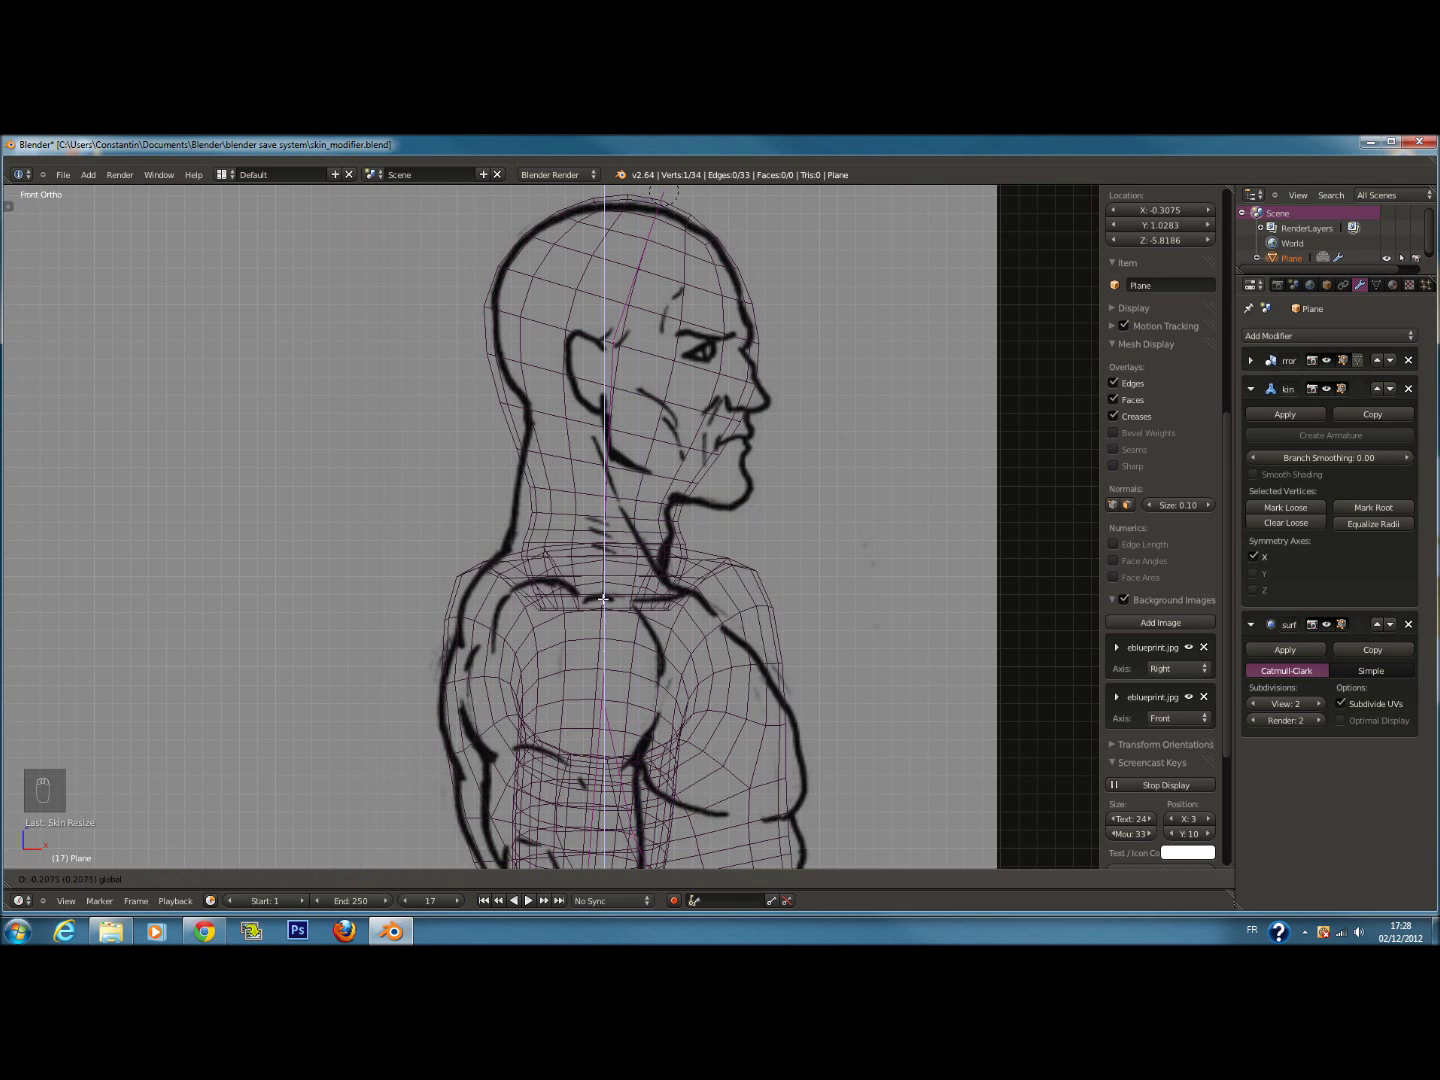
{"action": "left_click", "coordinate": [634, 632]}
{"action": "key", "text": "ctrl+a"}
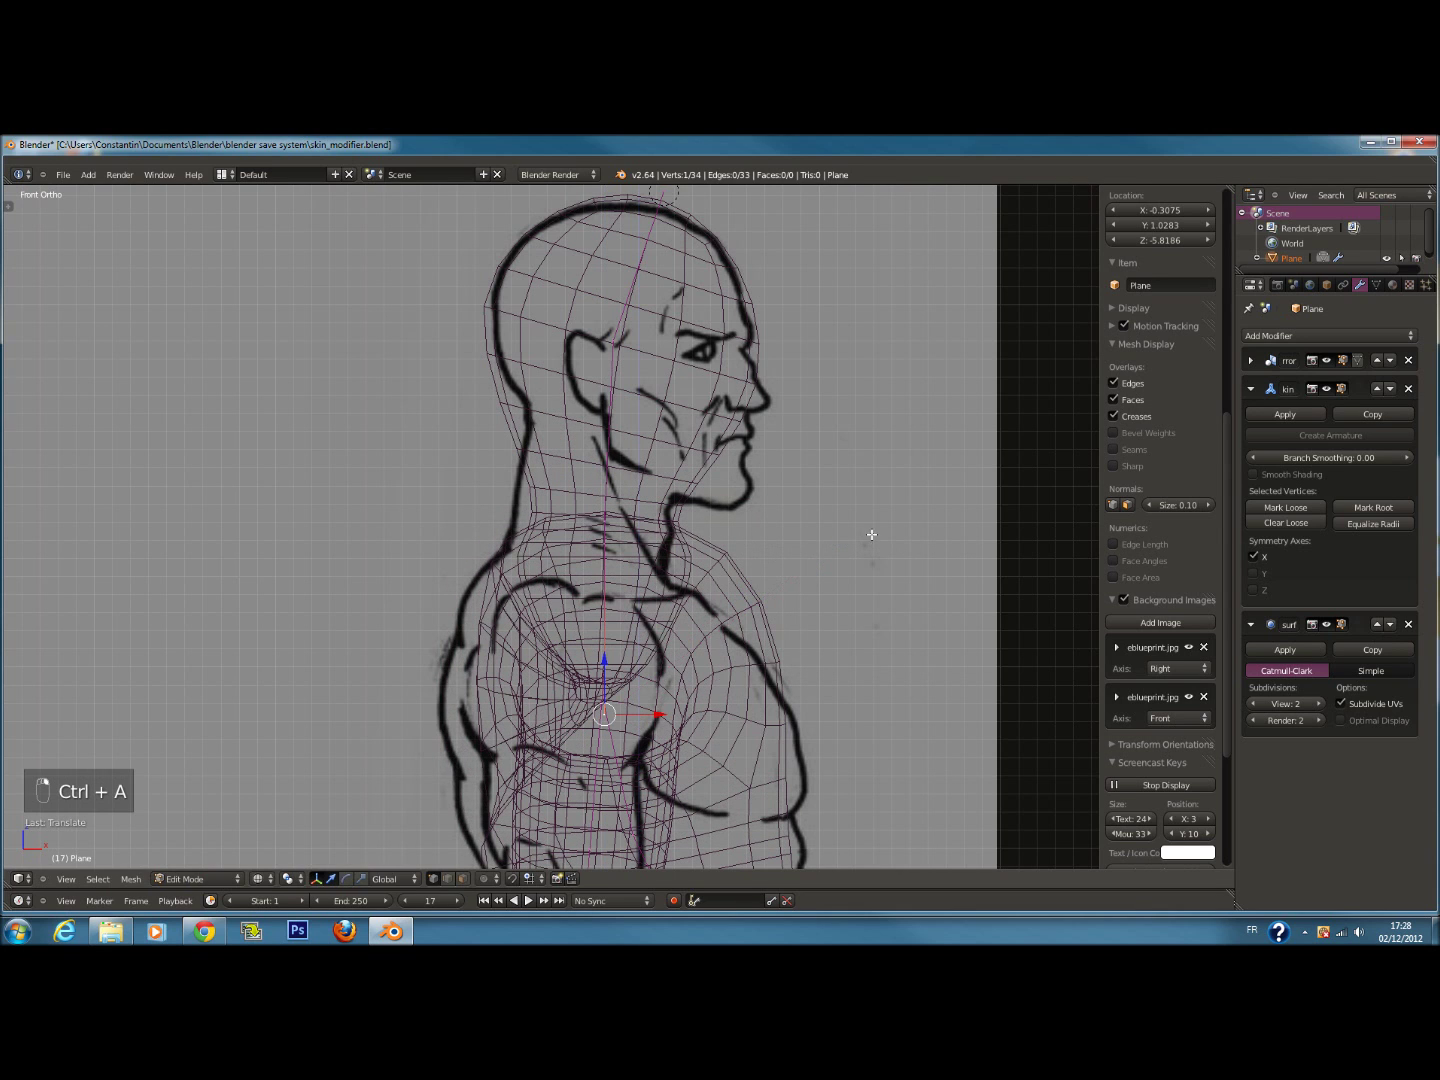
{"action": "key", "text": "ctrl+a"}
{"action": "left_click", "coordinate": [913, 506]}
{"action": "key", "text": "ctrl+z"}
{"action": "key", "text": "ctrl+z"}
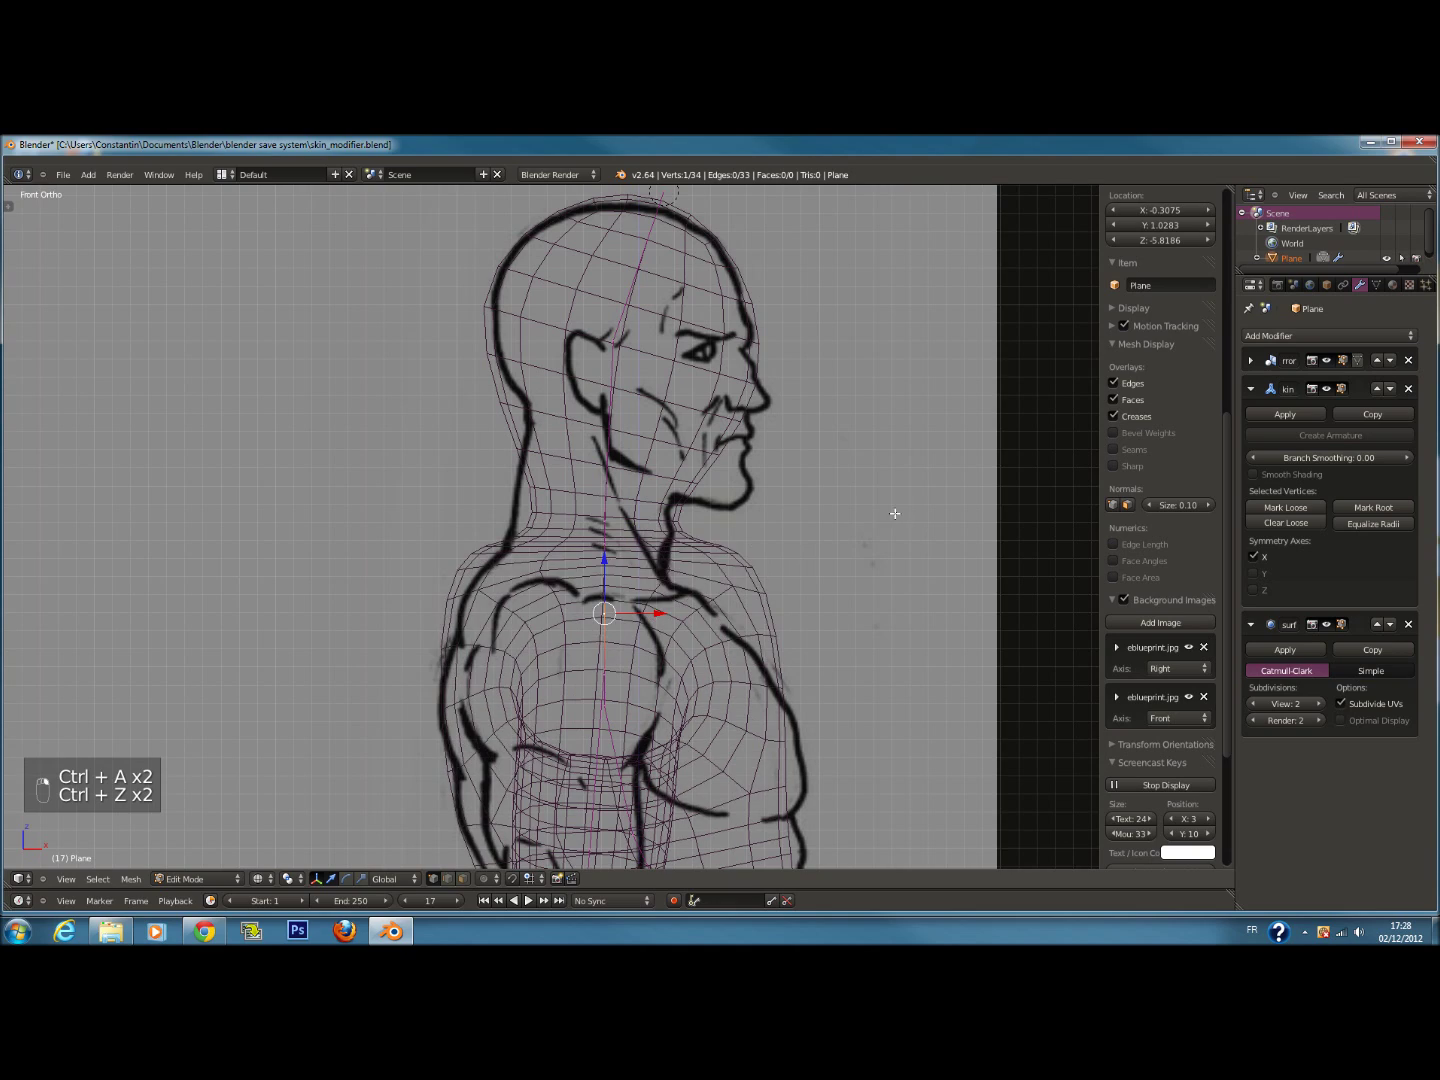
Lower the neck-base vertex along Z in the right wireframe view
{"action": "key", "text": "KP_3"}
{"action": "key", "text": "KP_Decimal"}
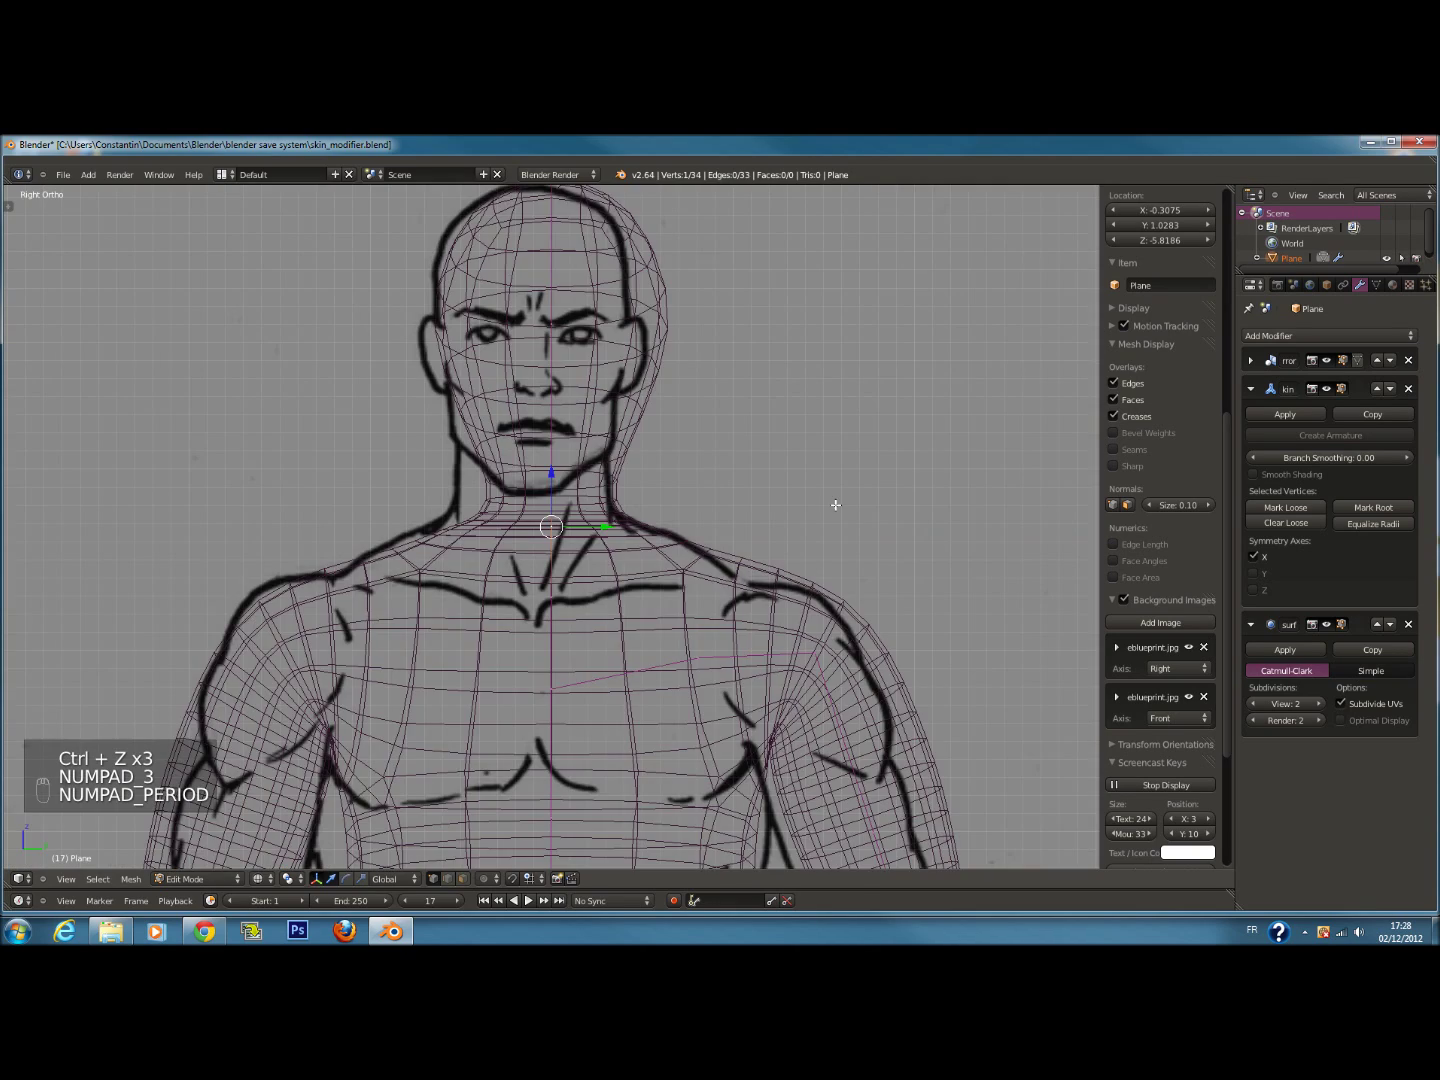
{"action": "key", "text": "z"}
{"action": "scroll", "coordinate": [589, 491], "scroll_direction": "up", "scroll_amount": 6}
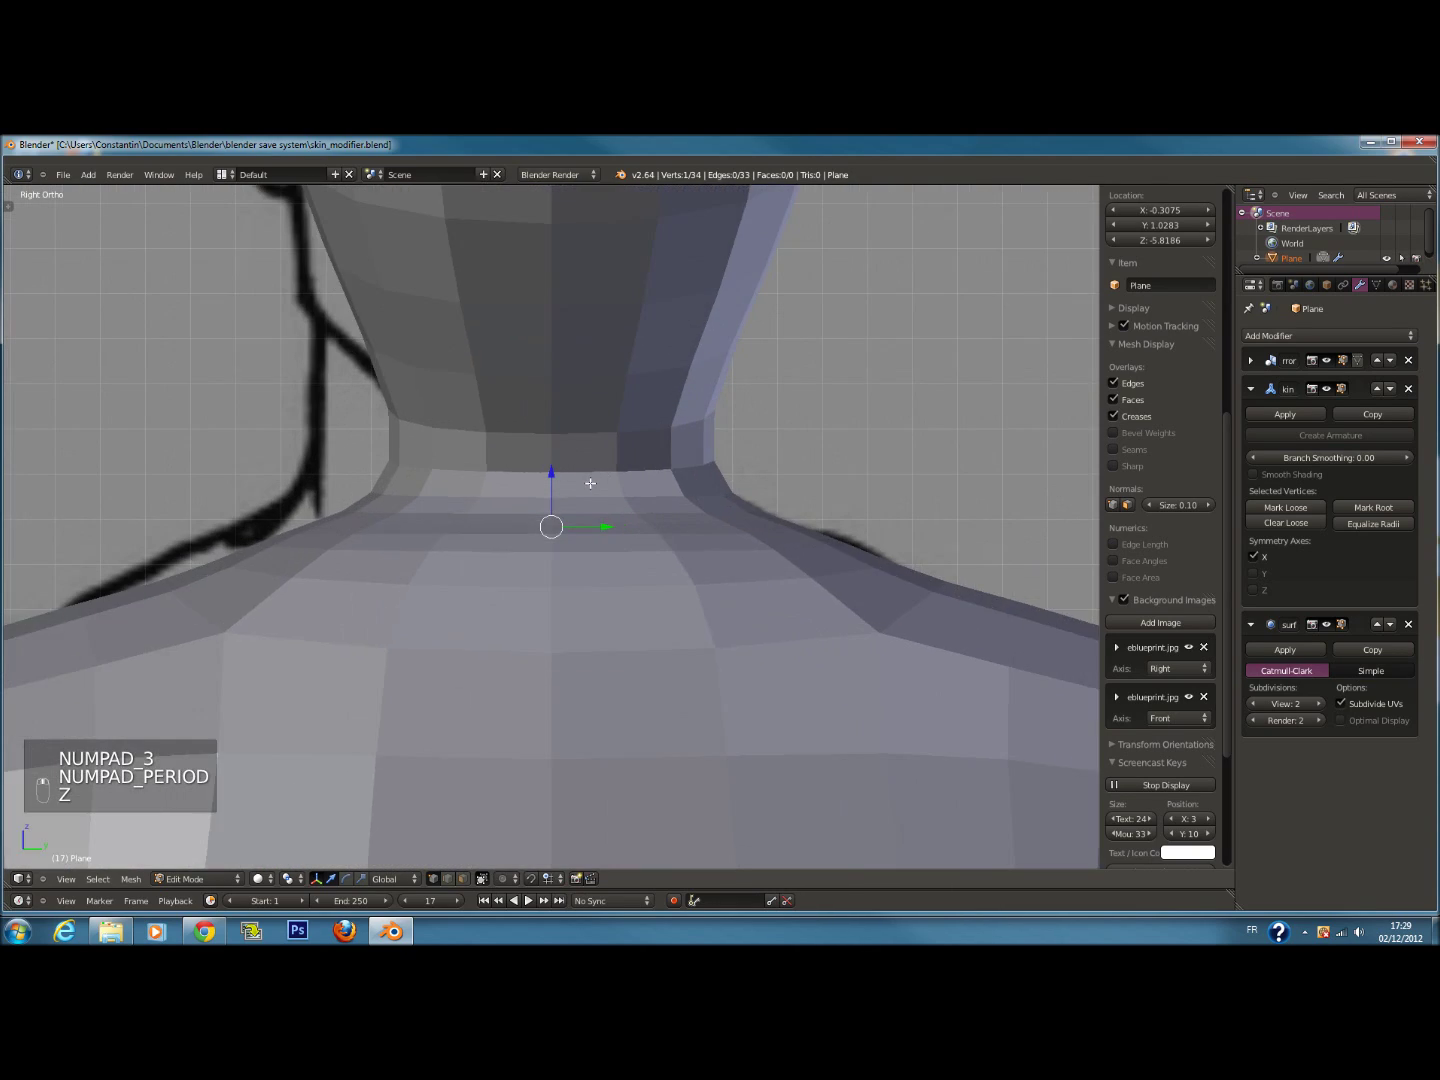
{"action": "key", "text": "z"}
{"action": "left_click_drag", "start_coordinate": [551, 476], "coordinate": [551, 733]}
Lower the shoulder-junction vertex and the chest vertex below it, and shrink the latter's skin to about 0.93
{"action": "scroll", "coordinate": [551, 641], "scroll_direction": "down", "scroll_amount": 6}
{"action": "scroll", "coordinate": [572, 742], "scroll_direction": "down", "scroll_amount": 1}
{"action": "middle_click_drag", "start_coordinate": [574, 743], "coordinate": [574, 650], "text": "shift"}
{"action": "right_click", "coordinate": [553, 724]}
{"action": "left_click_drag", "start_coordinate": [552, 679], "coordinate": [553, 743]}
{"action": "left_click_drag", "start_coordinate": [552, 599], "coordinate": [553, 571]}
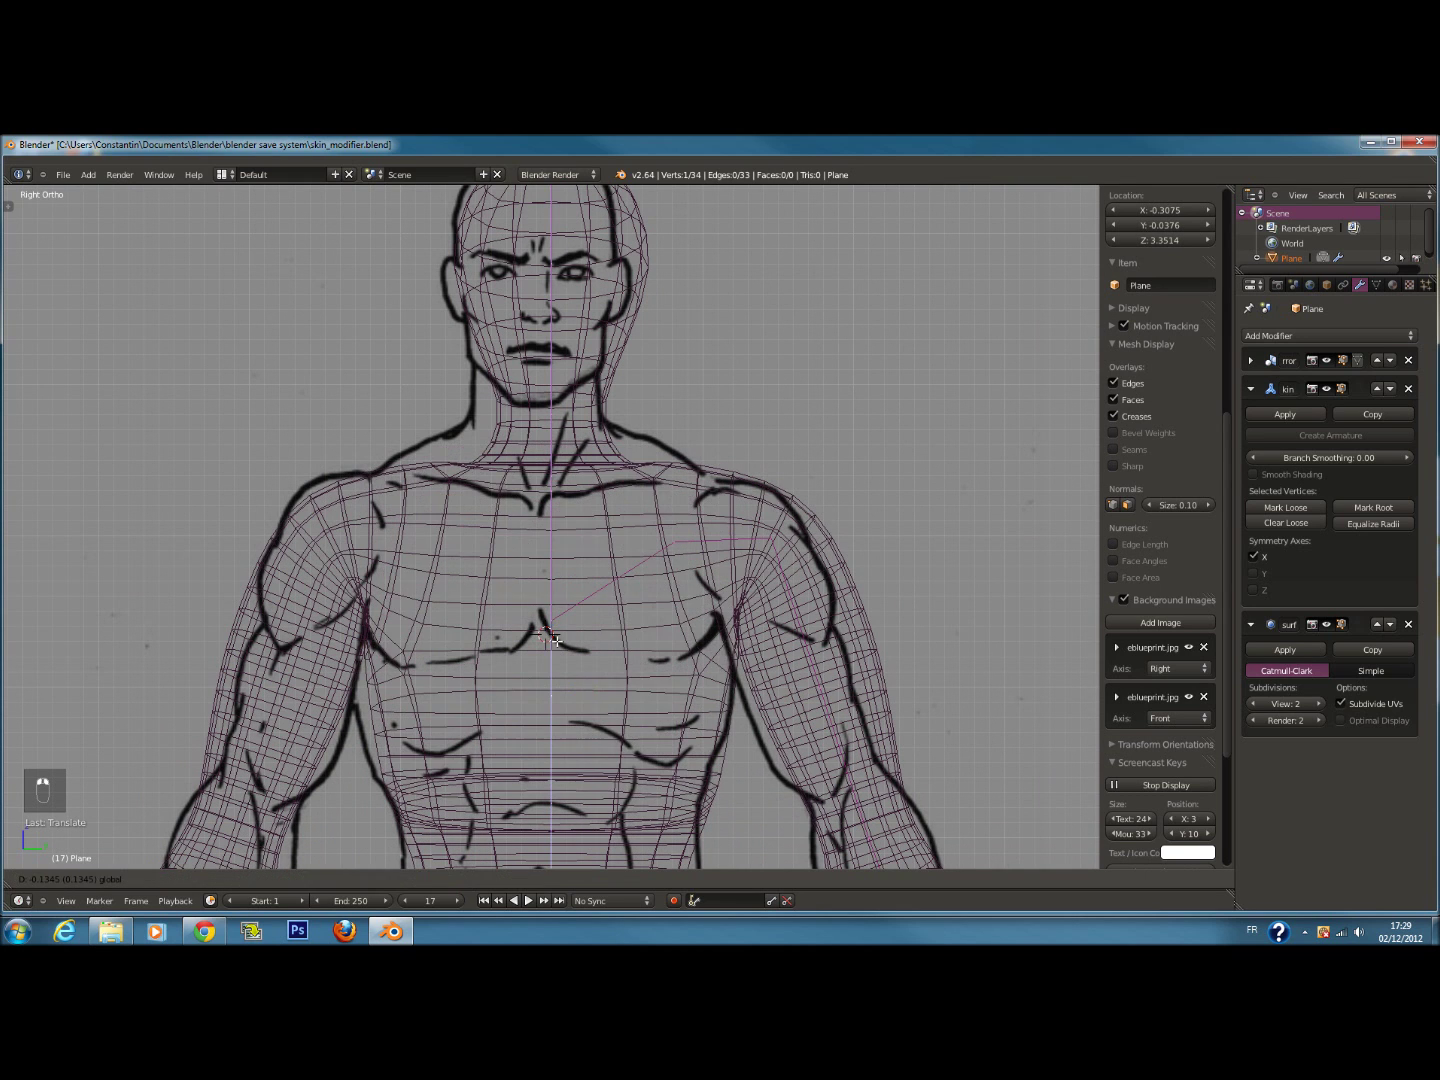
{"action": "key", "text": "ctrl+a"}
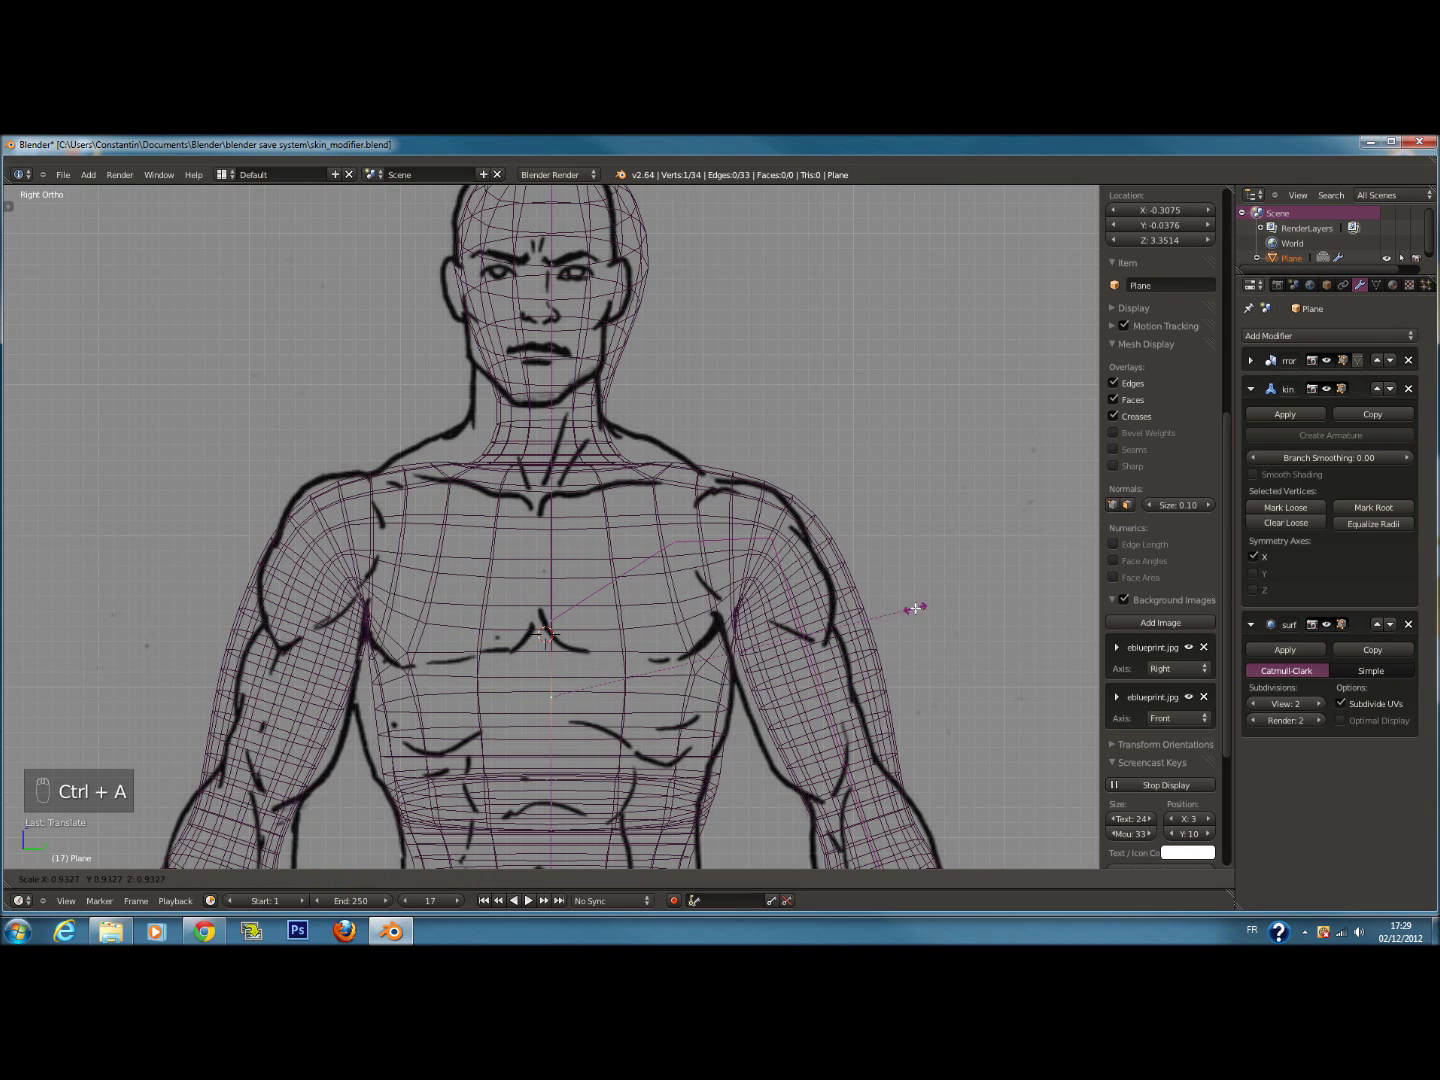
{"action": "left_click", "coordinate": [914, 605]}
Raise the neck-base vertex about 0.22 along Z
{"action": "right_click", "coordinate": [545, 480]}
{"action": "scroll", "coordinate": [546, 481], "scroll_direction": "up", "scroll_amount": 3}
{"action": "mouse_move", "coordinate": [551, 437]}
{"action": "left_mouse_down"}
{"action": "mouse_move", "coordinate": [553, 491]}
{"action": "mouse_move", "coordinate": [549, 346]}
{"action": "left_mouse_up"}
{"action": "key", "text": "z"}
{"action": "key", "text": "z"}
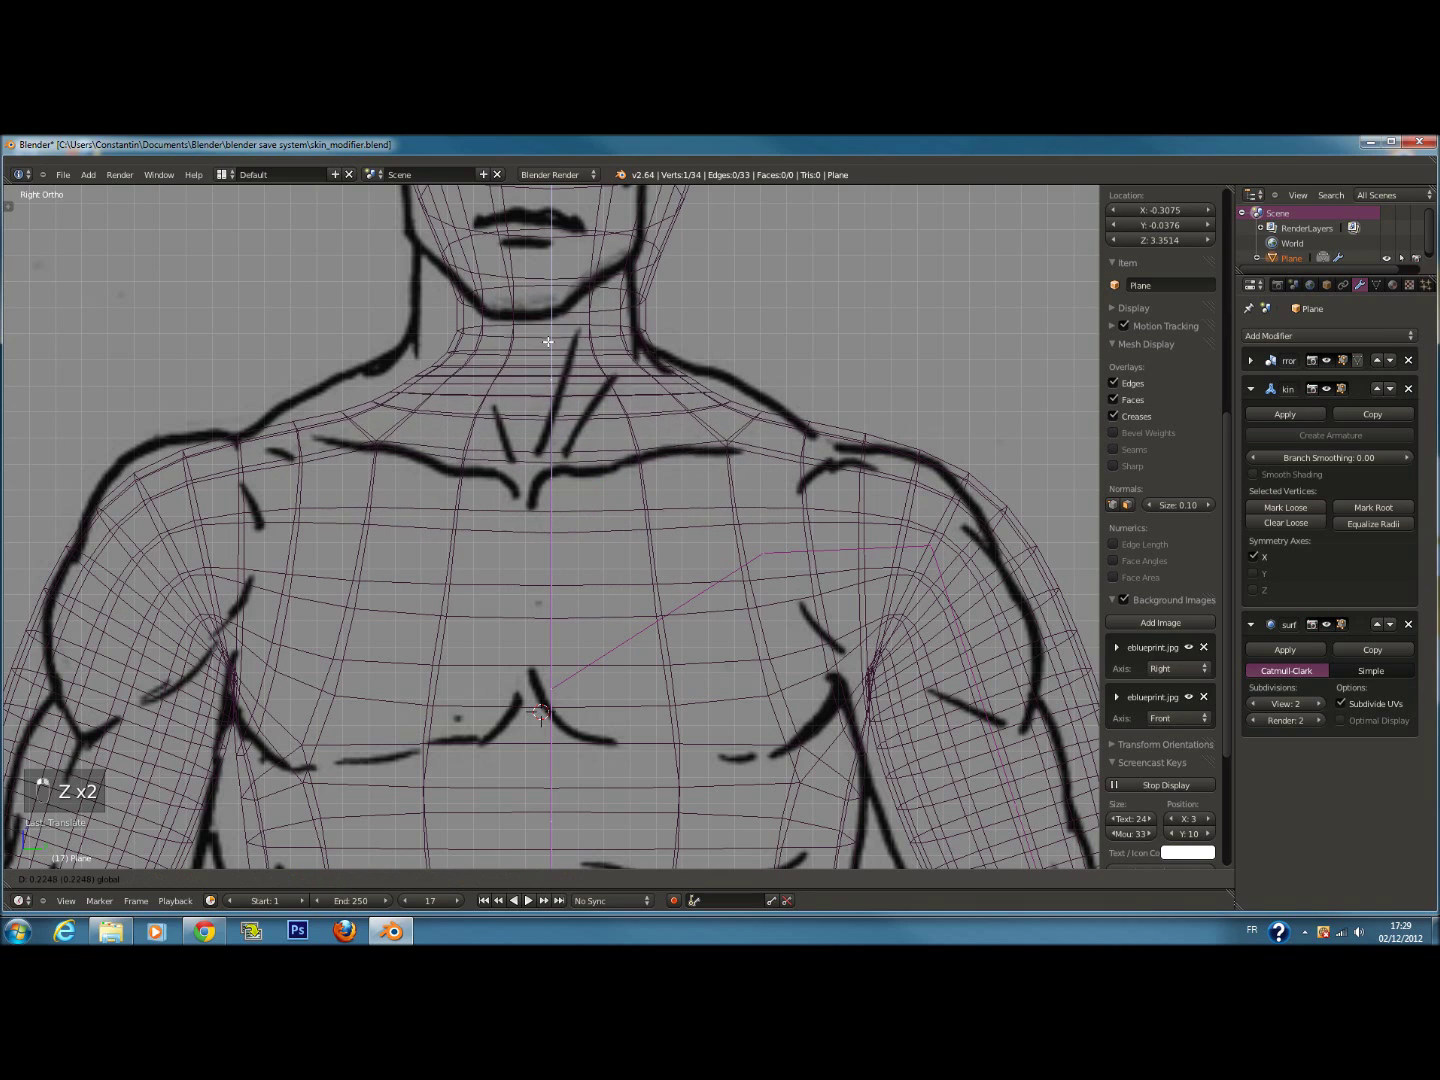
Resize the skin at the neck-base vertex overall and along X to fit the blueprint's neck and shoulder slope
{"action": "key", "text": "ctrl+a"}
{"action": "left_click", "coordinate": [760, 397]}
{"action": "key", "text": "ctrl+a"}
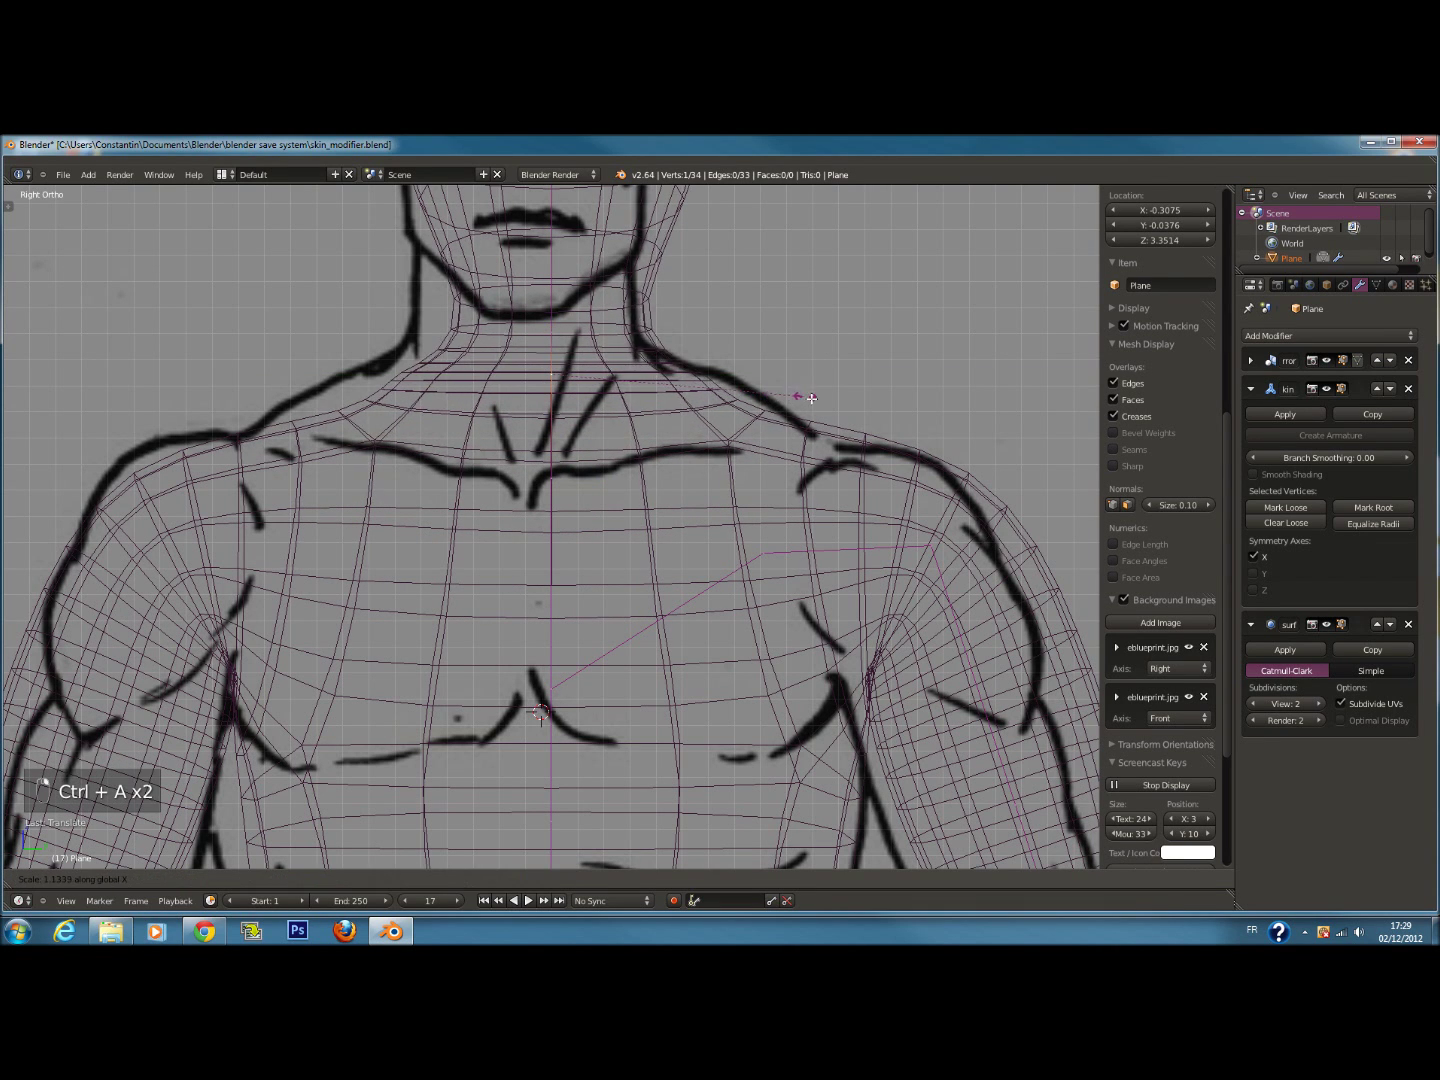
{"action": "left_click", "coordinate": [743, 430]}
{"action": "key", "text": "z"}
{"action": "scroll", "coordinate": [648, 444], "scroll_direction": "down", "scroll_amount": 1}
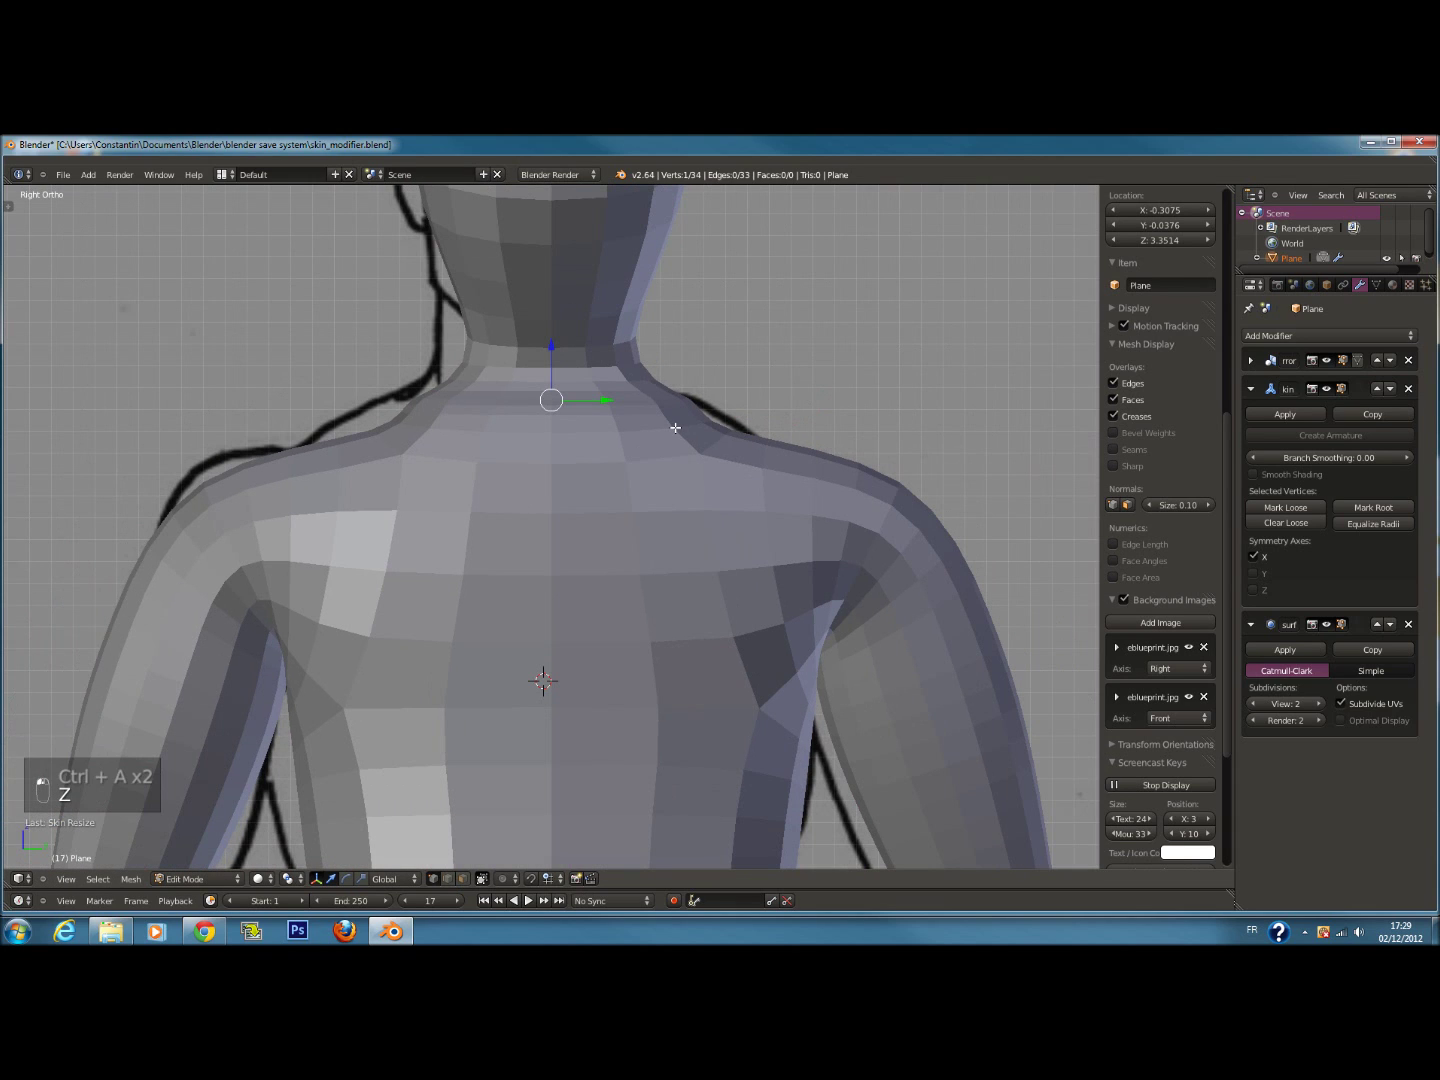
Rescale the neck-base skin along X and compare the neck with the side-profile blueprint in the front view
{"action": "key", "text": "ctrl+a"}
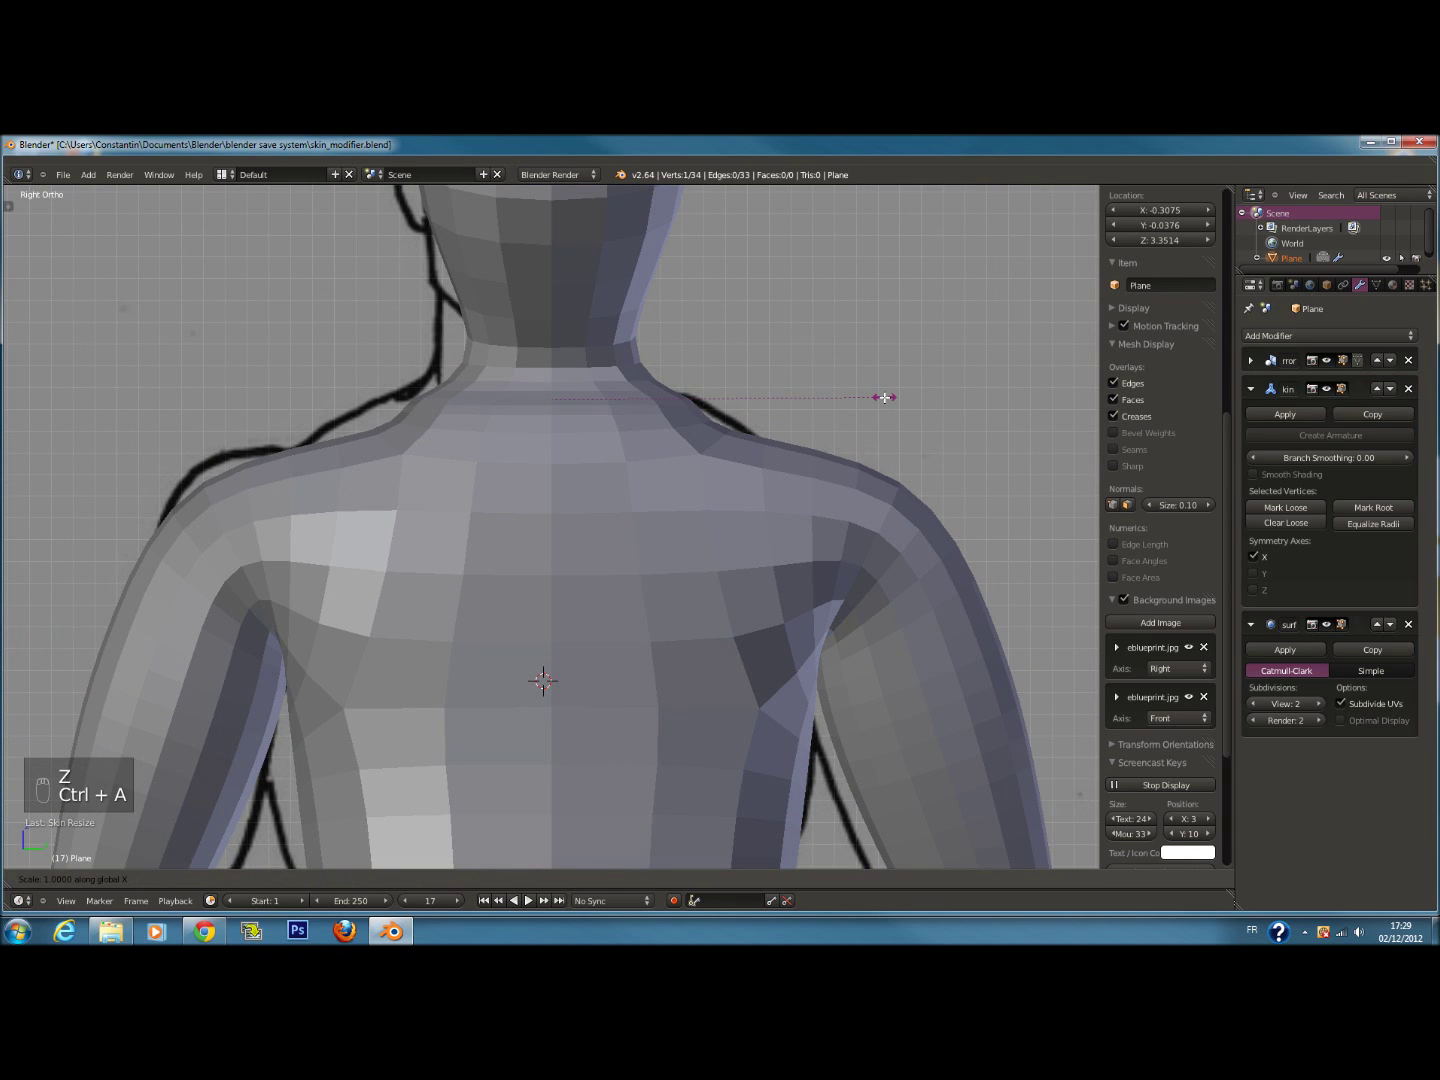
{"action": "left_click", "coordinate": [824, 404]}
{"action": "key", "text": "KP_1"}
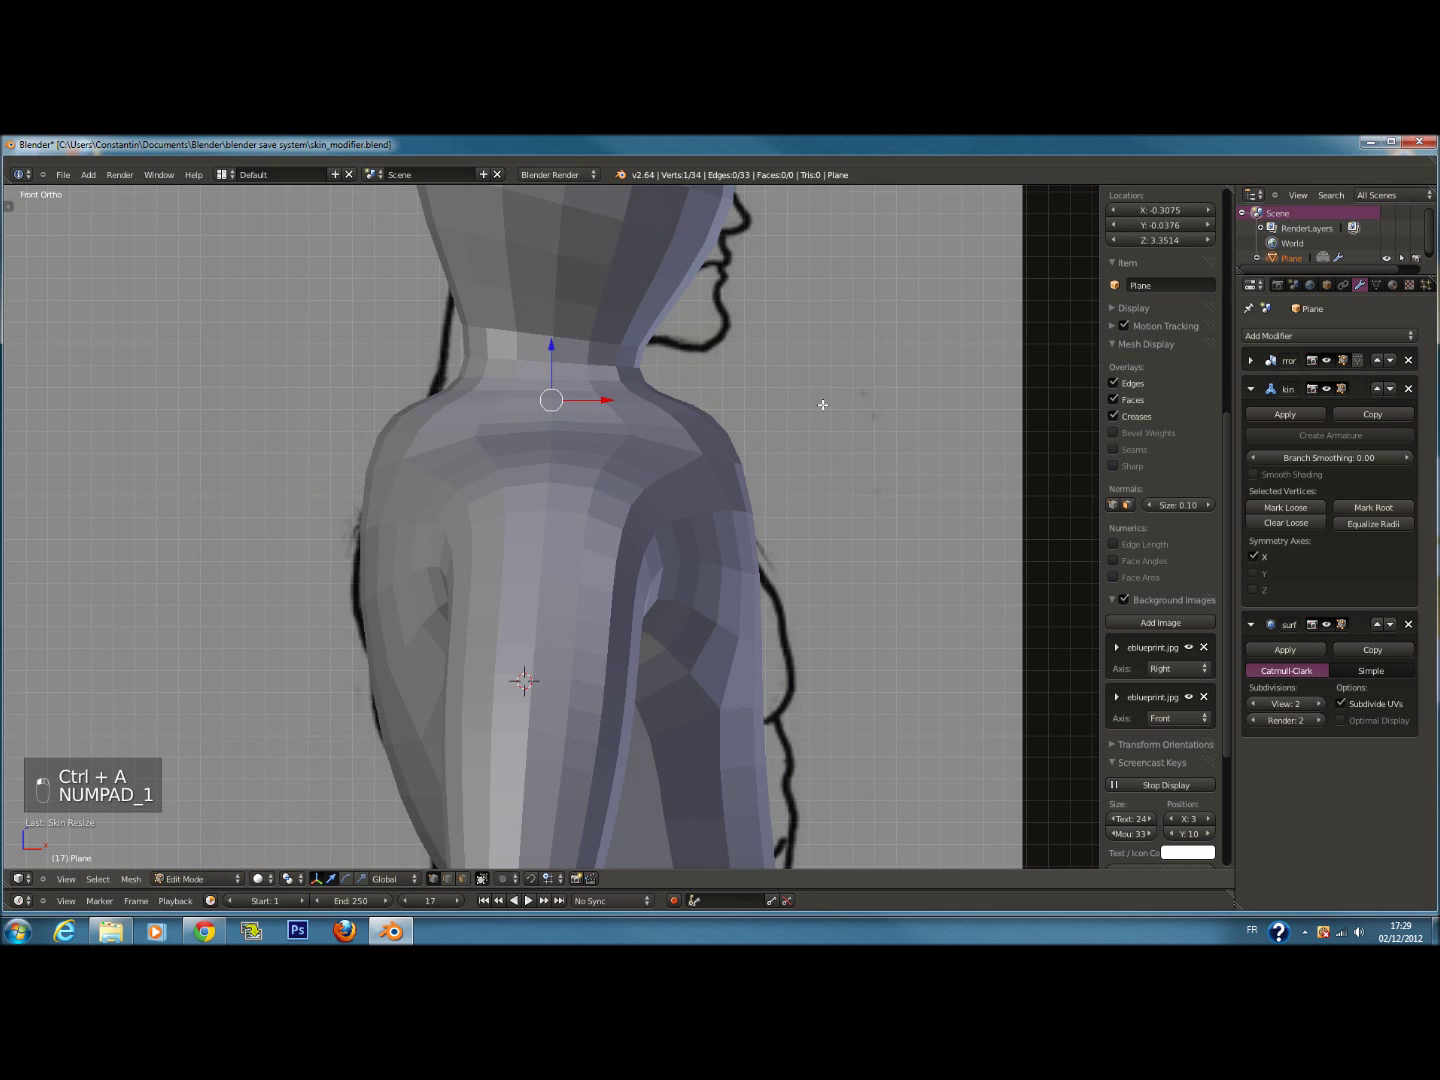
{"action": "key", "text": "z"}
{"action": "key", "text": "z"}
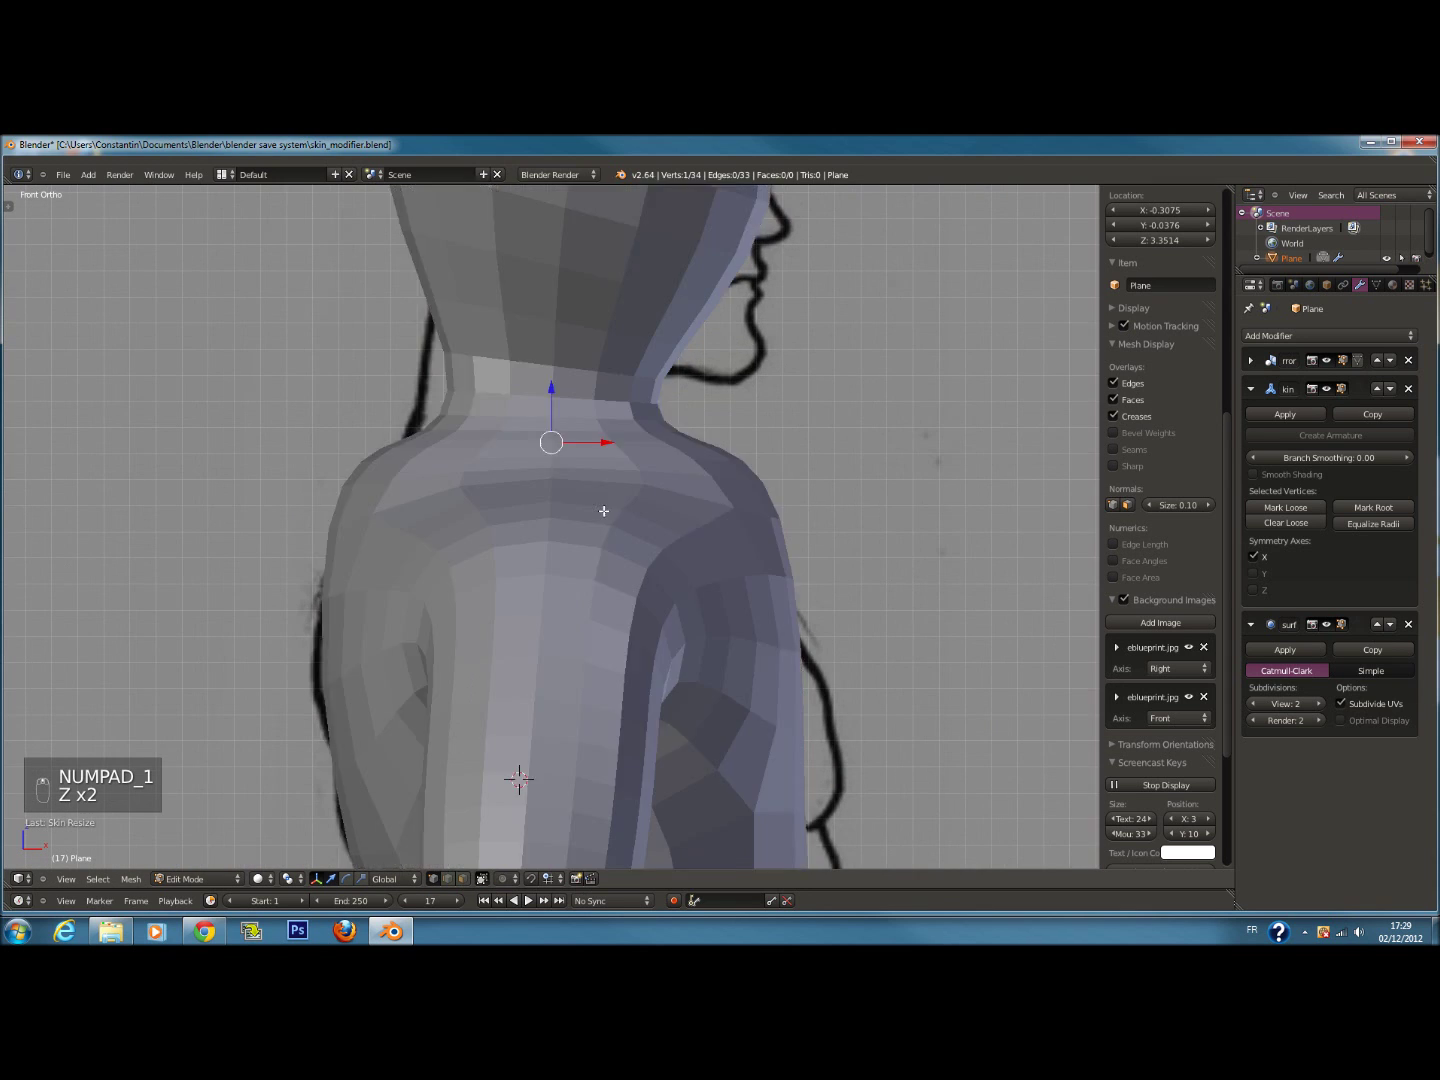
Lower the neck-base vertex toward the shoulder line of the side-profile blueprint, keeping its skin size
{"action": "key", "text": "z"}
{"action": "scroll", "coordinate": [624, 522], "scroll_direction": "up", "scroll_amount": 2}
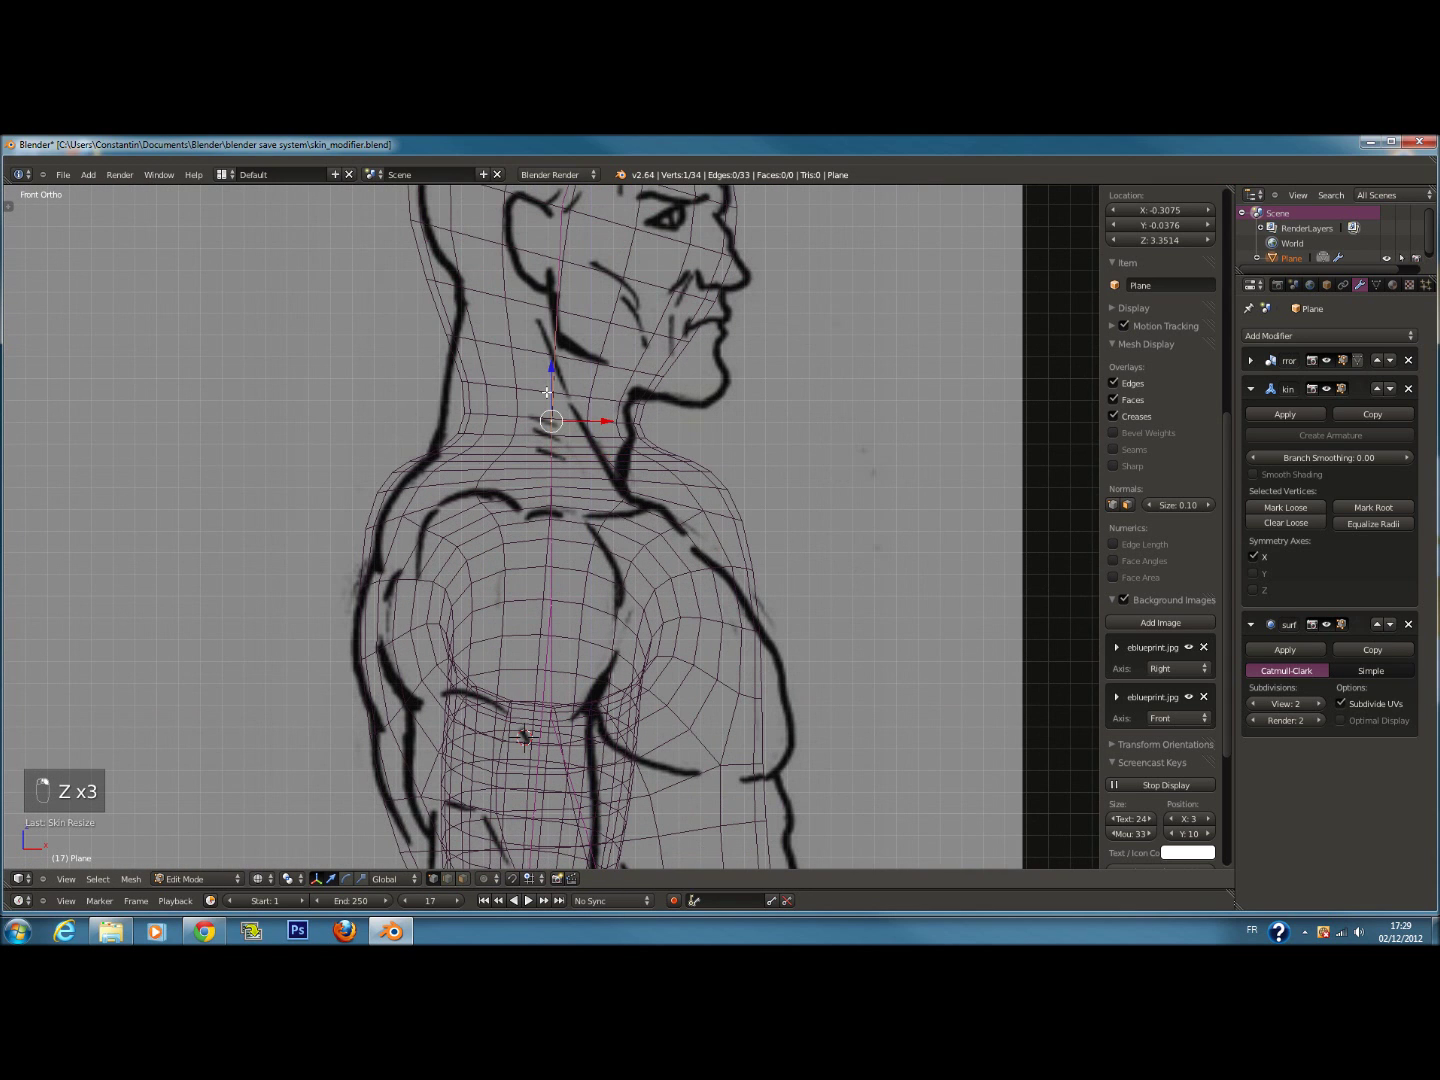
{"action": "scroll", "coordinate": [605, 392], "scroll_direction": "up", "scroll_amount": 6, "text": "shift"}
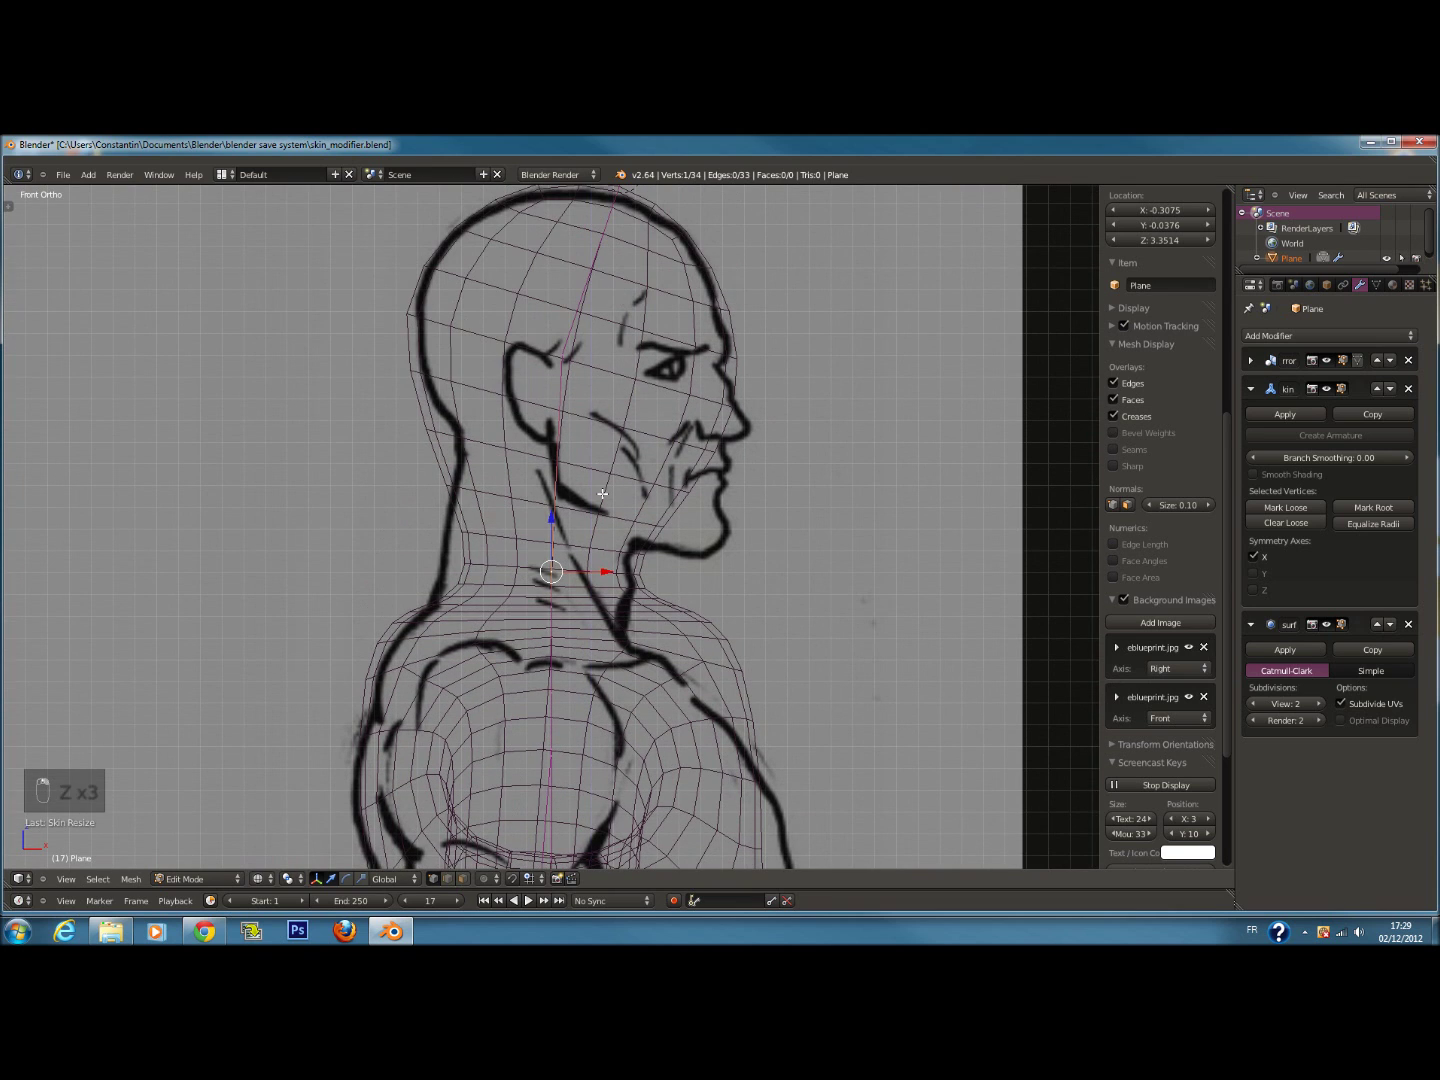
{"action": "key", "text": "g"}
{"action": "left_click", "coordinate": [598, 377]}
{"action": "key", "text": "ctrl+a"}
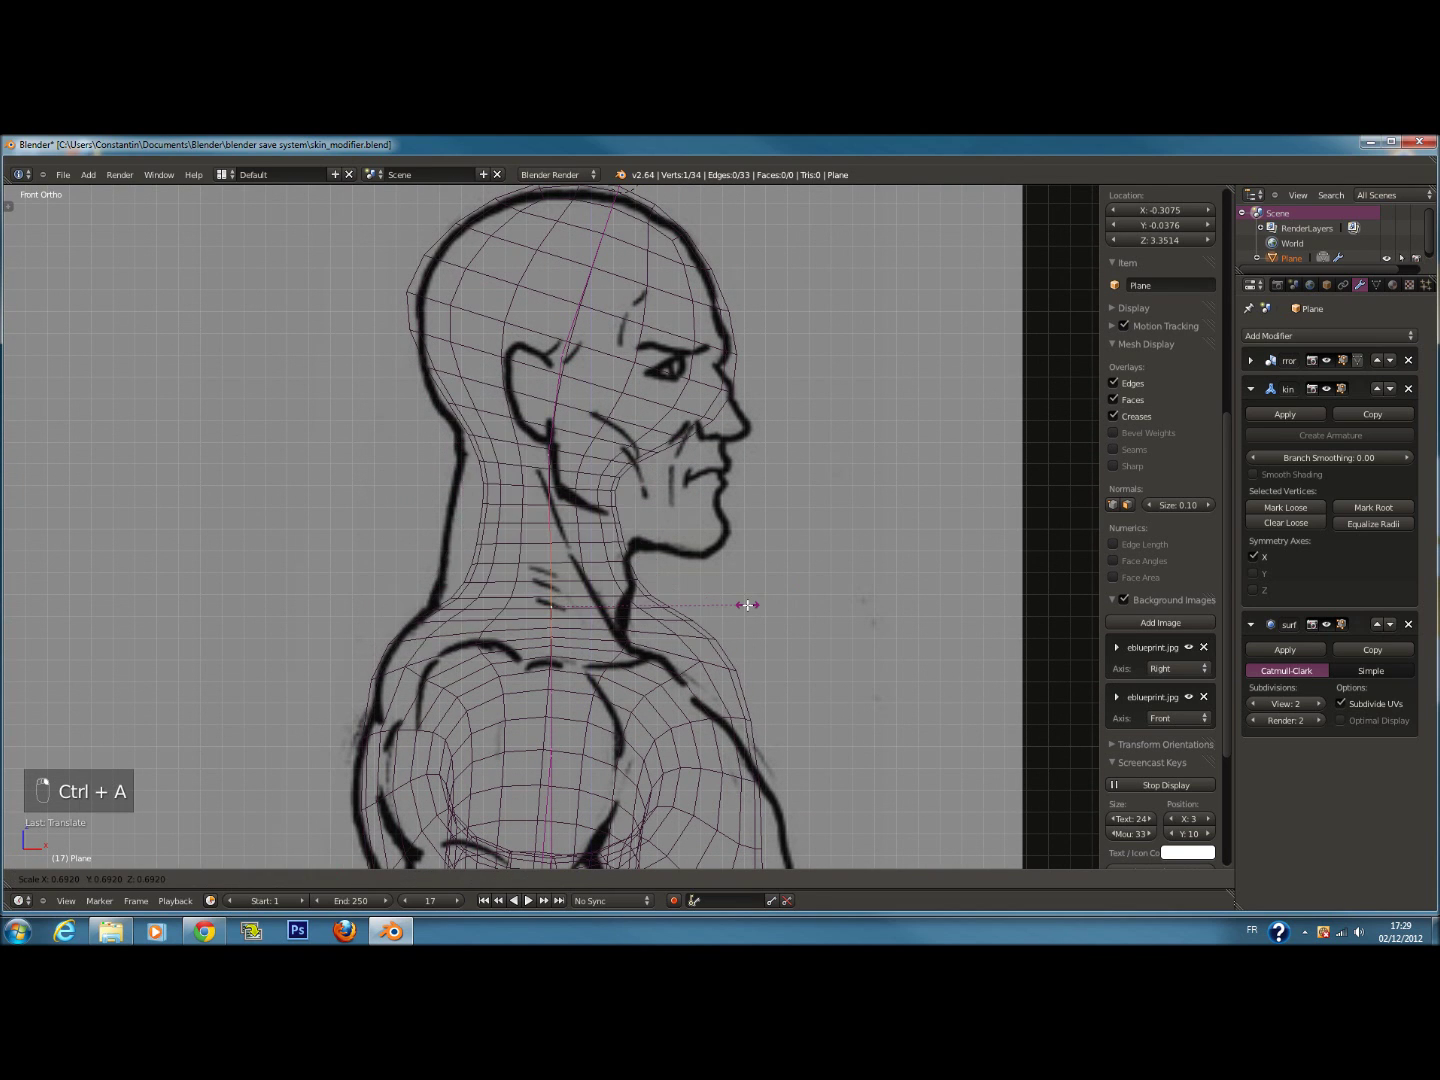
{"action": "key", "text": "ctrl+a"}
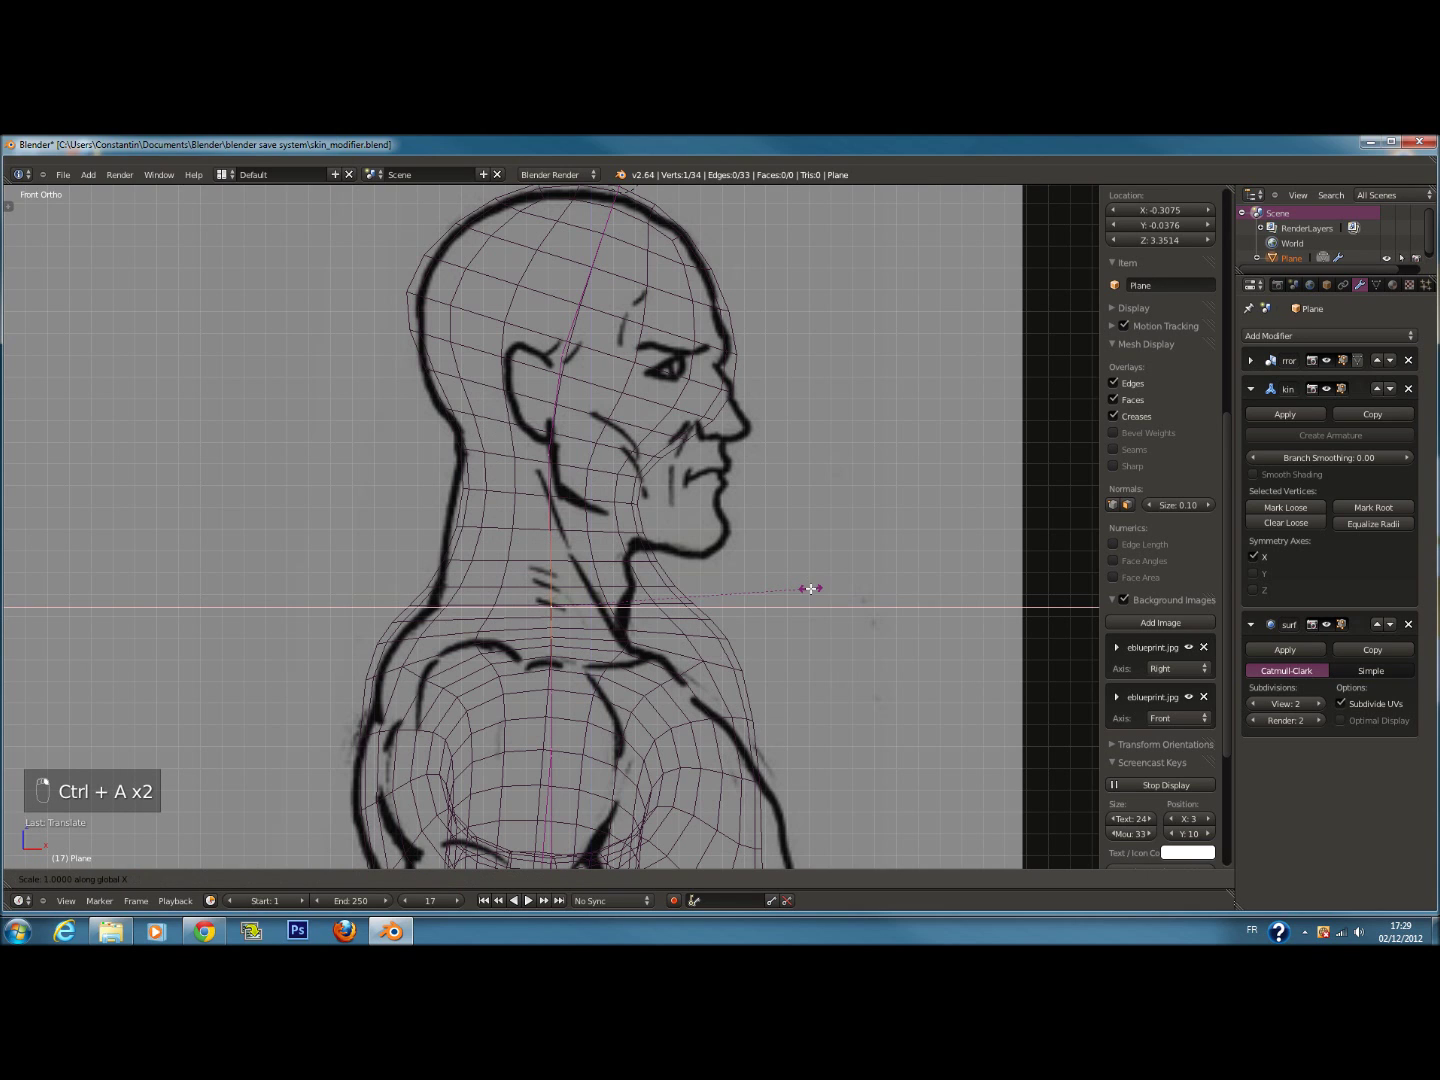
{"action": "right_click", "coordinate": [558, 636]}
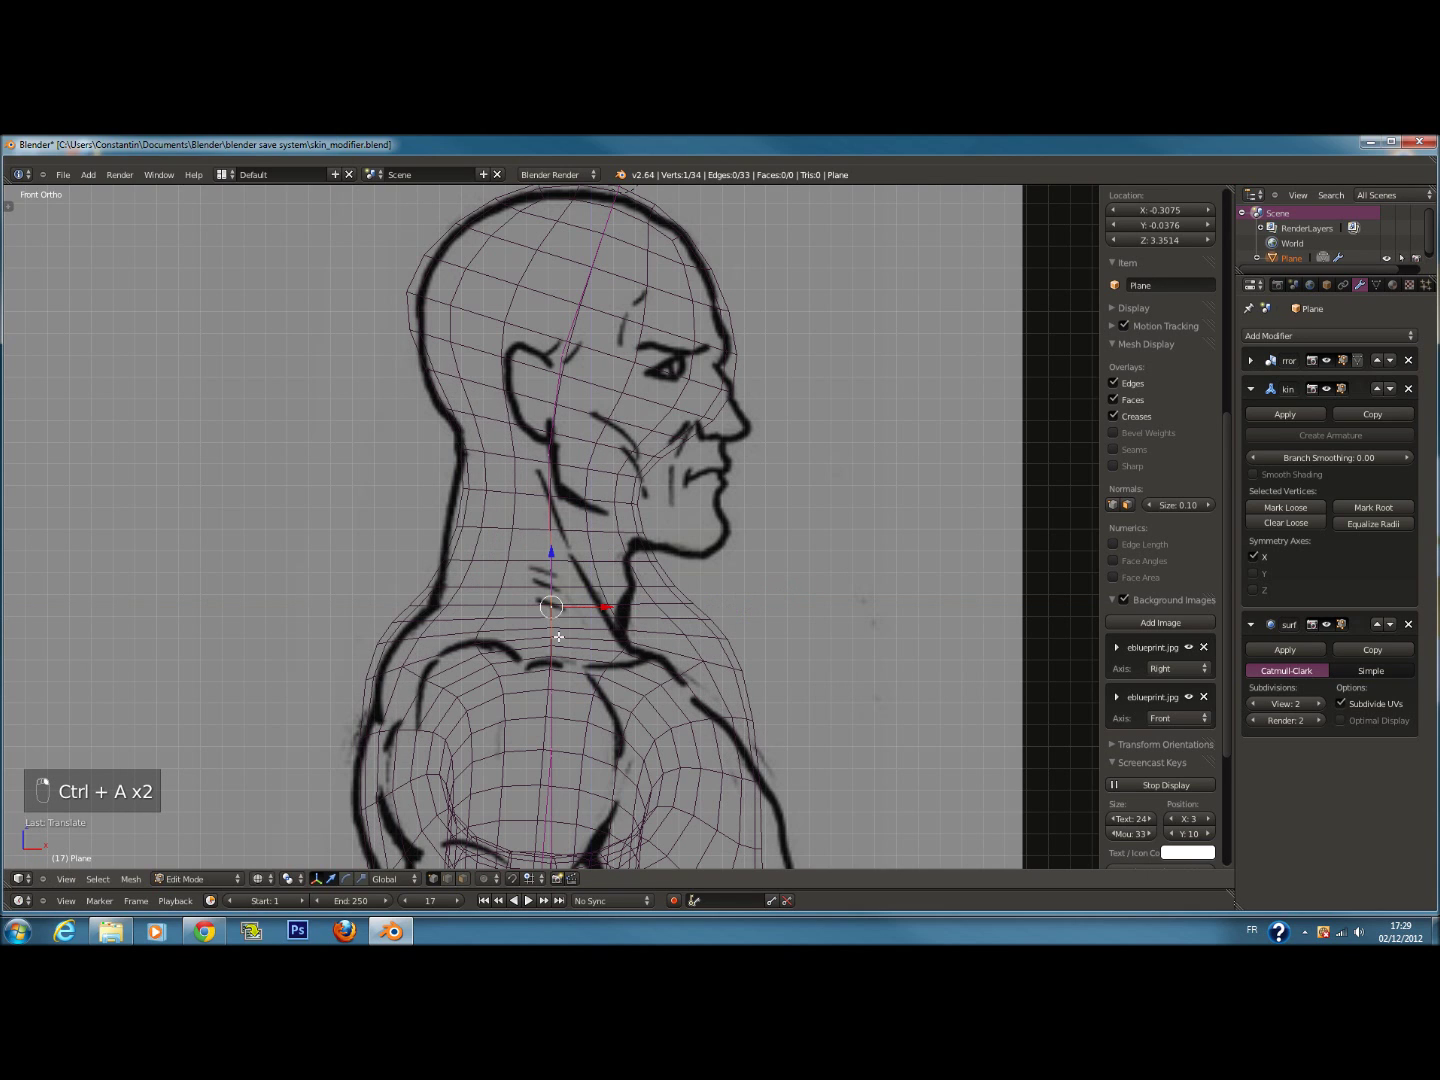
Shrink the skin along Y at the upper-chest vertex below the neck and raise that vertex about 0.16 along Z
{"action": "key", "text": "ctrl+a"}
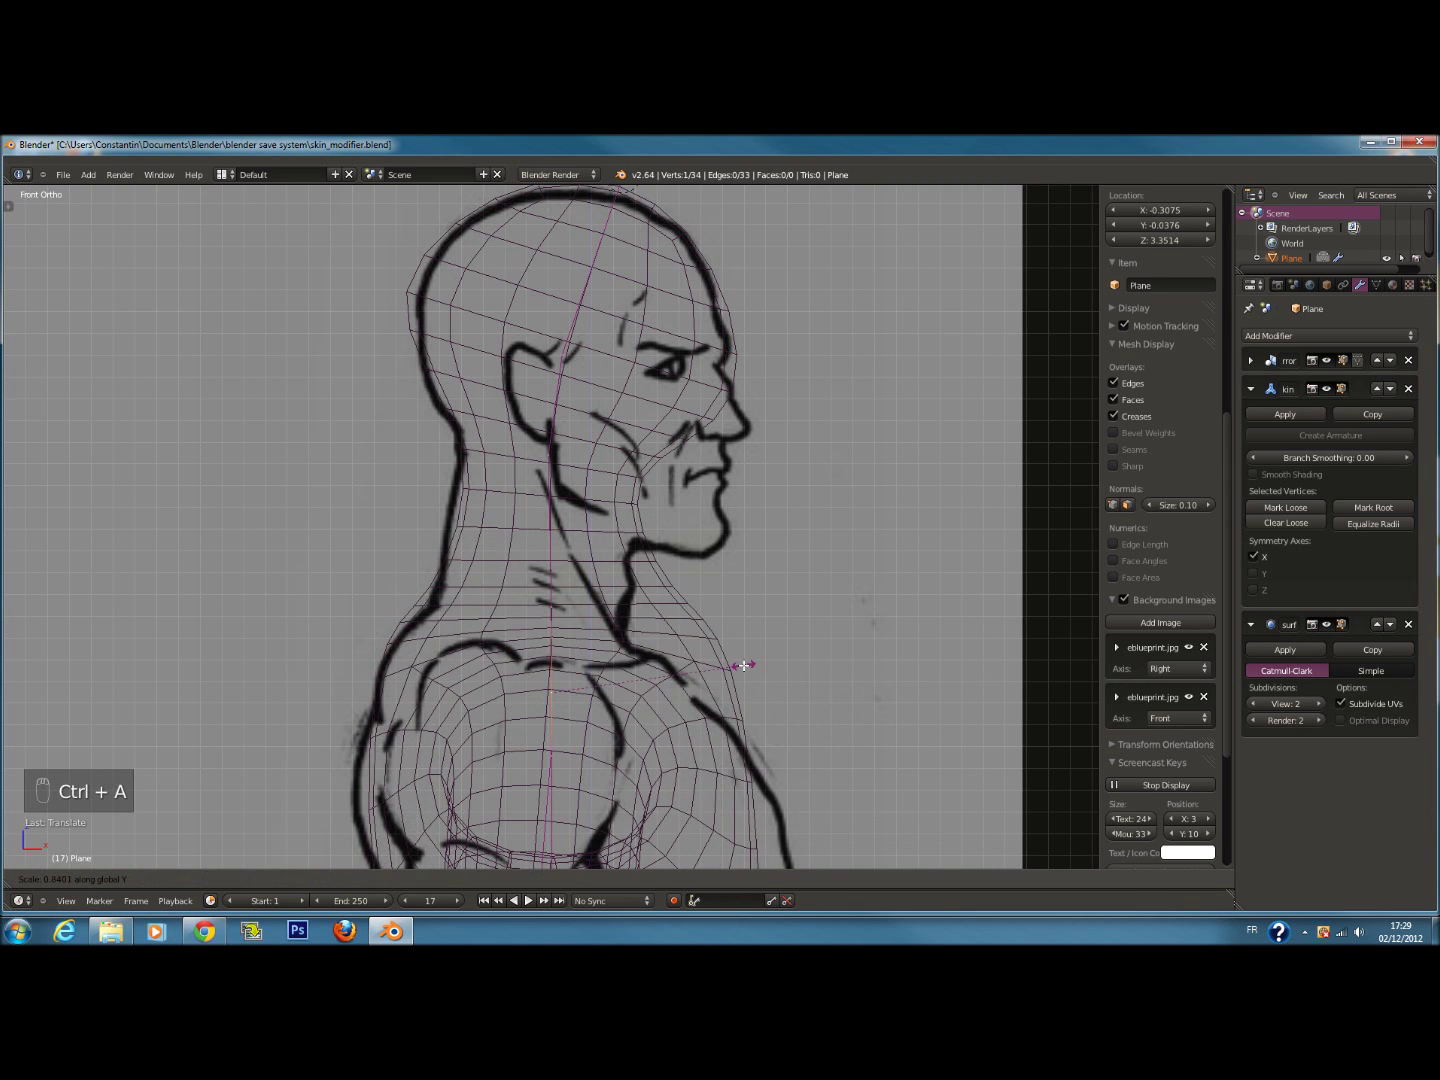
{"action": "left_click", "coordinate": [709, 669]}
{"action": "key", "text": "g"}
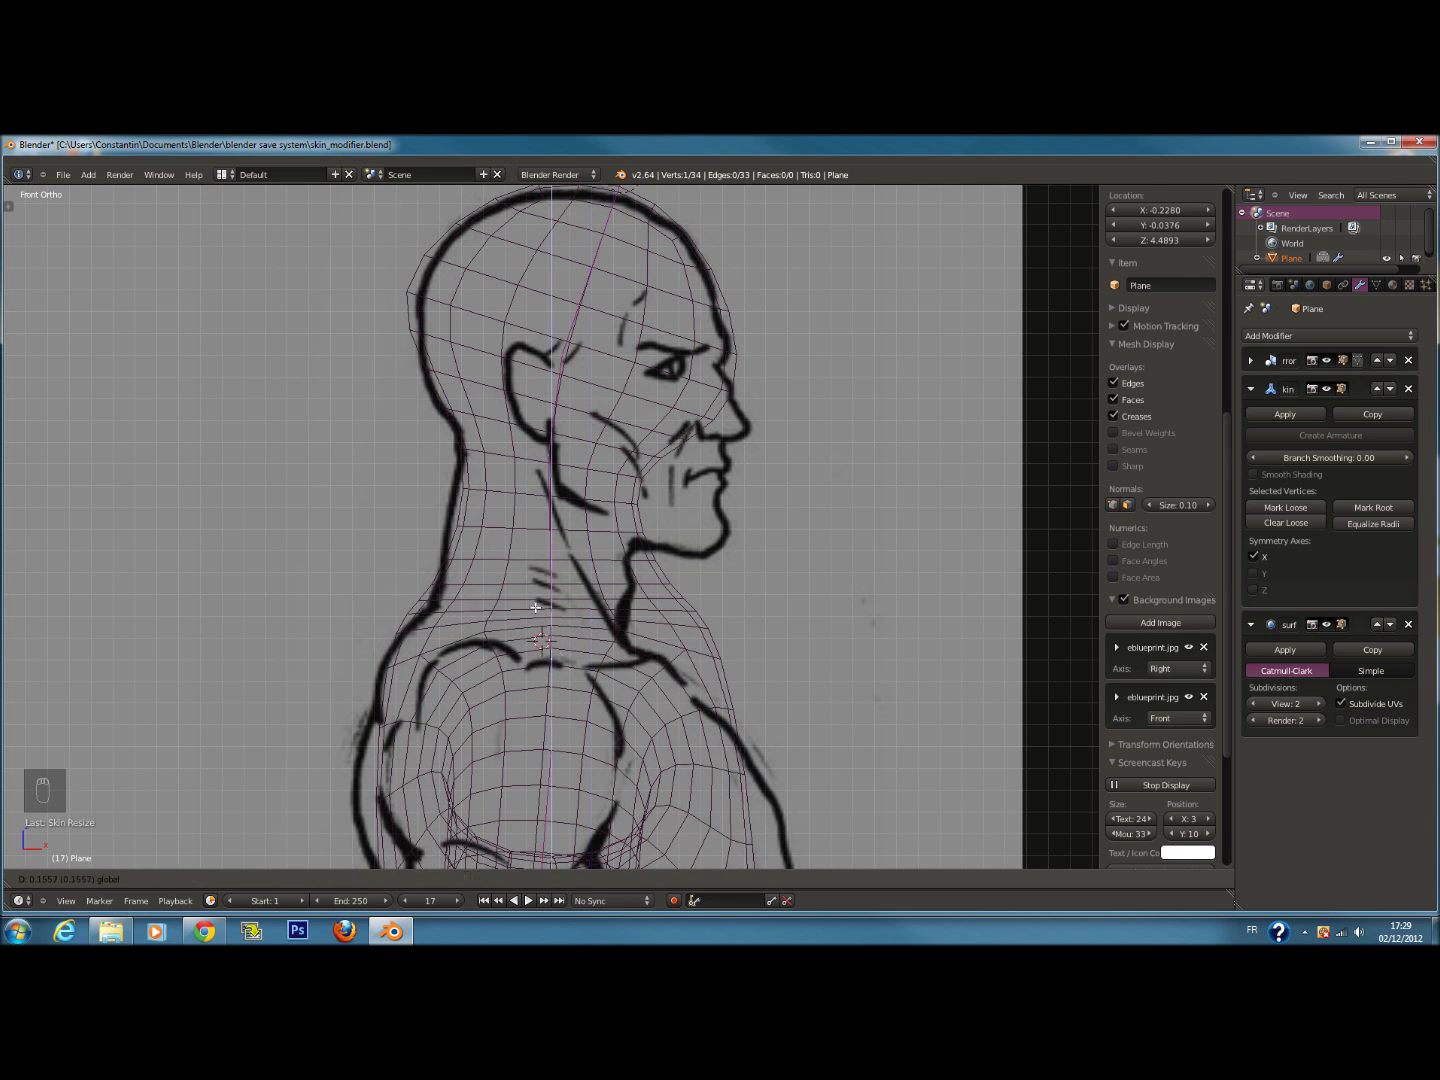
{"action": "left_click", "coordinate": [535, 607]}
{"action": "key", "text": "ctrl+a"}
{"action": "key", "text": "y"}
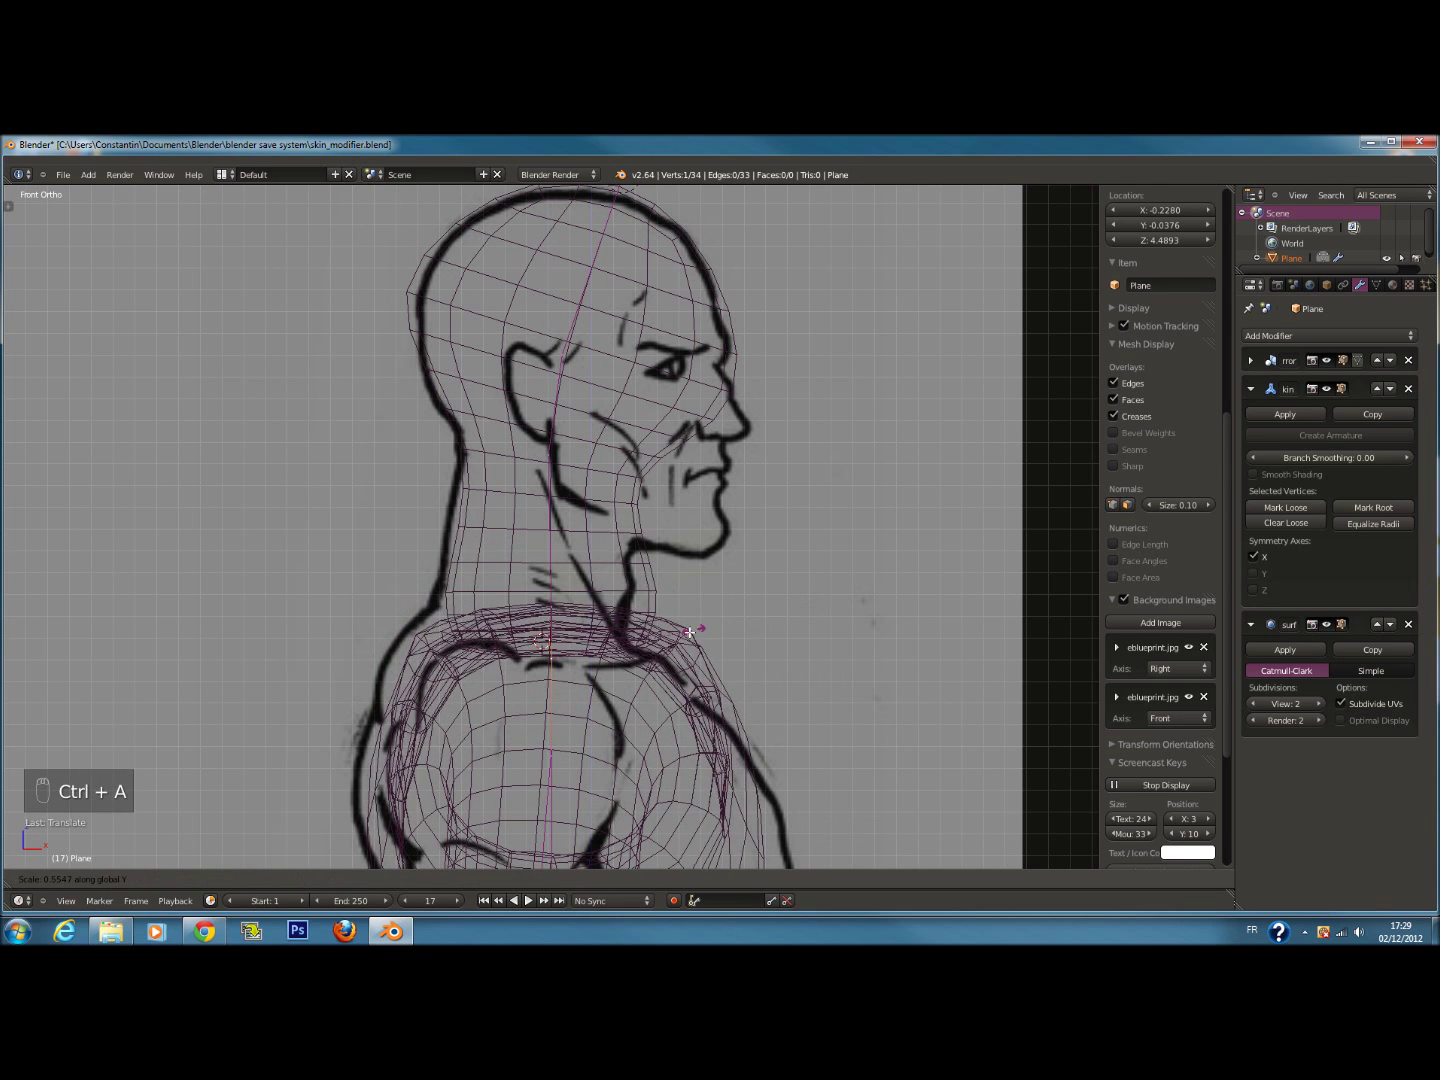
{"action": "right_click", "coordinate": [692, 641]}
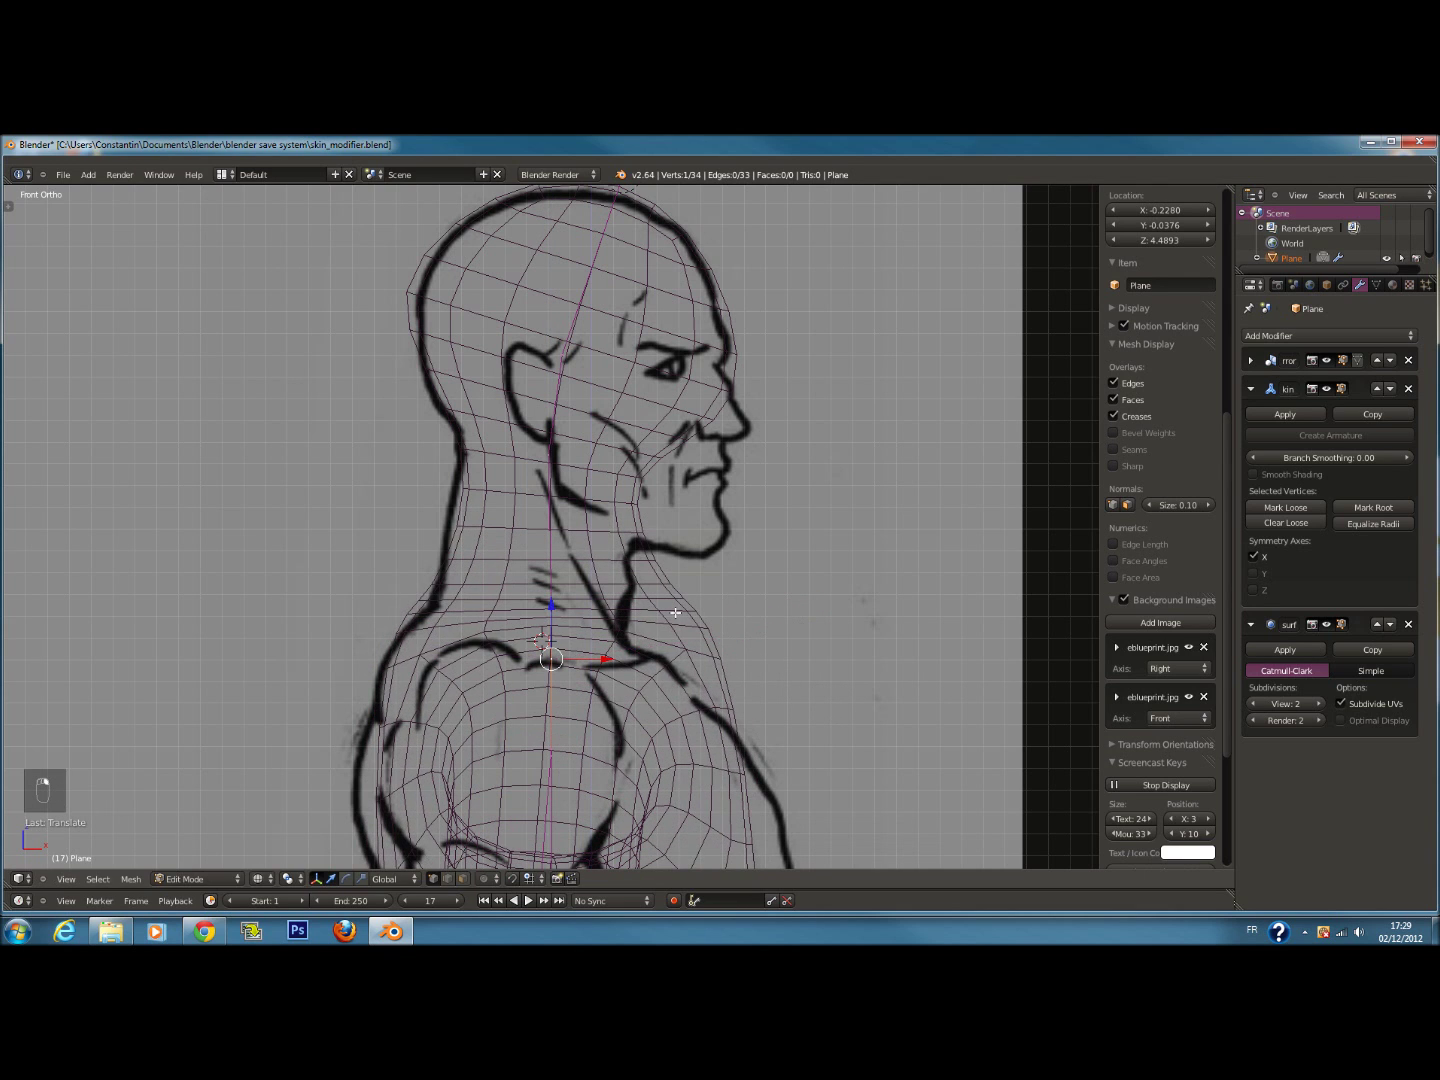
Raise the neck-base vertex along Z and resize the skin at the upper-chest vertex below it
{"action": "key", "text": "g"}
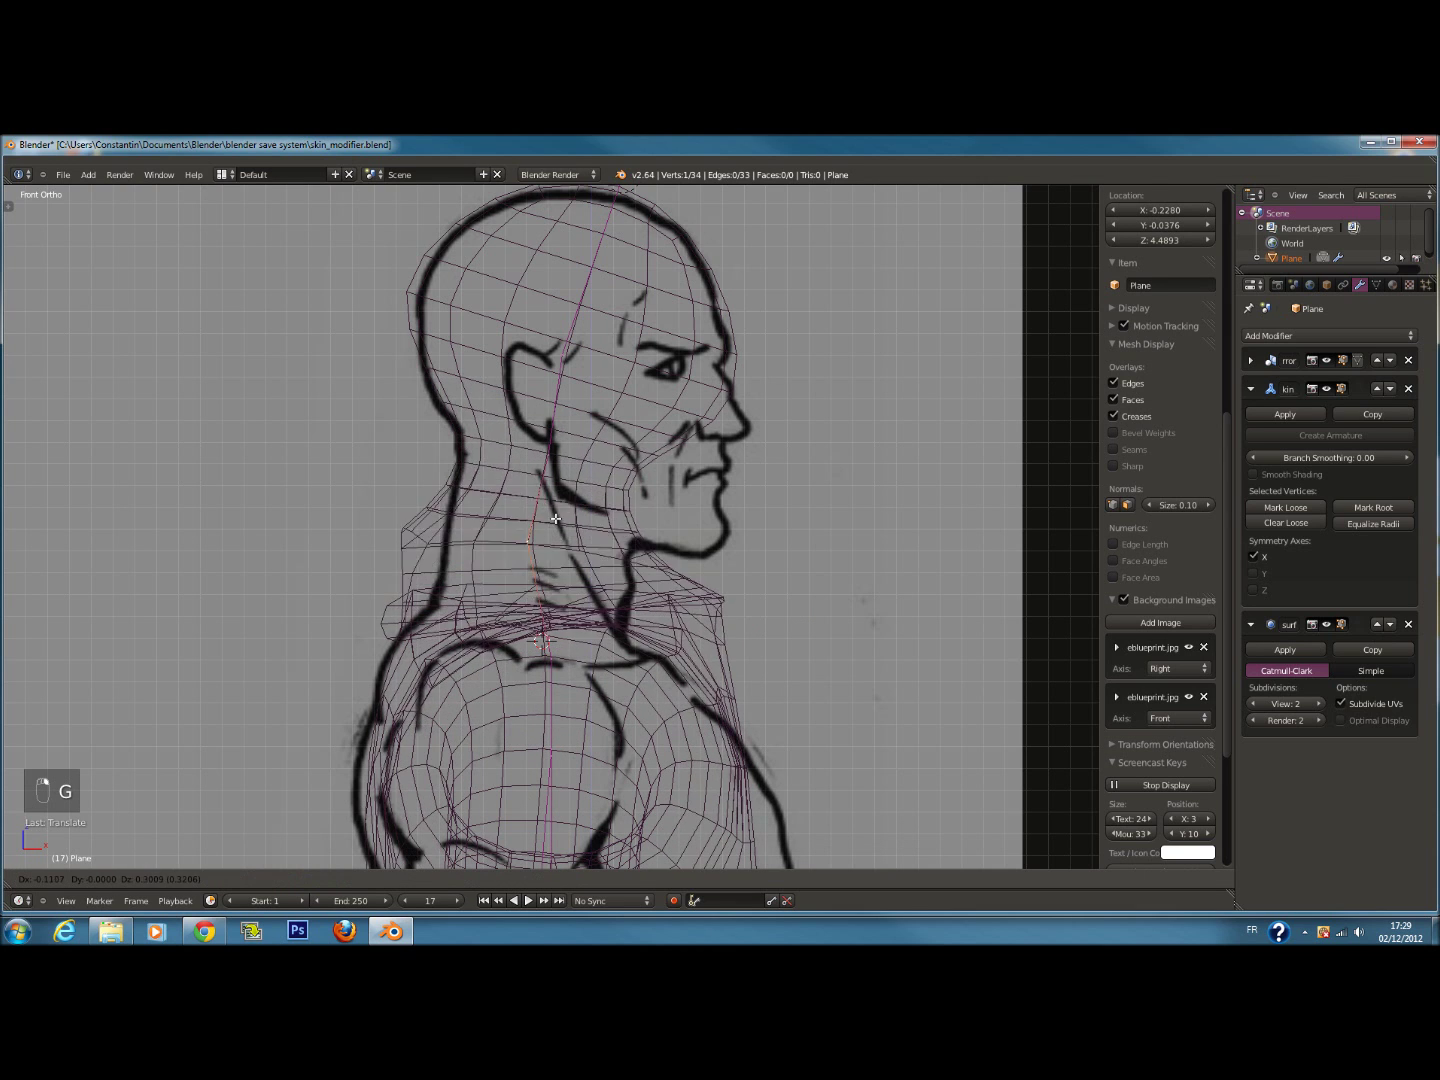
{"action": "right_click", "coordinate": [572, 552]}
{"action": "left_click_drag", "start_coordinate": [547, 557], "coordinate": [548, 490]}
{"action": "key", "text": "ctrl+a"}
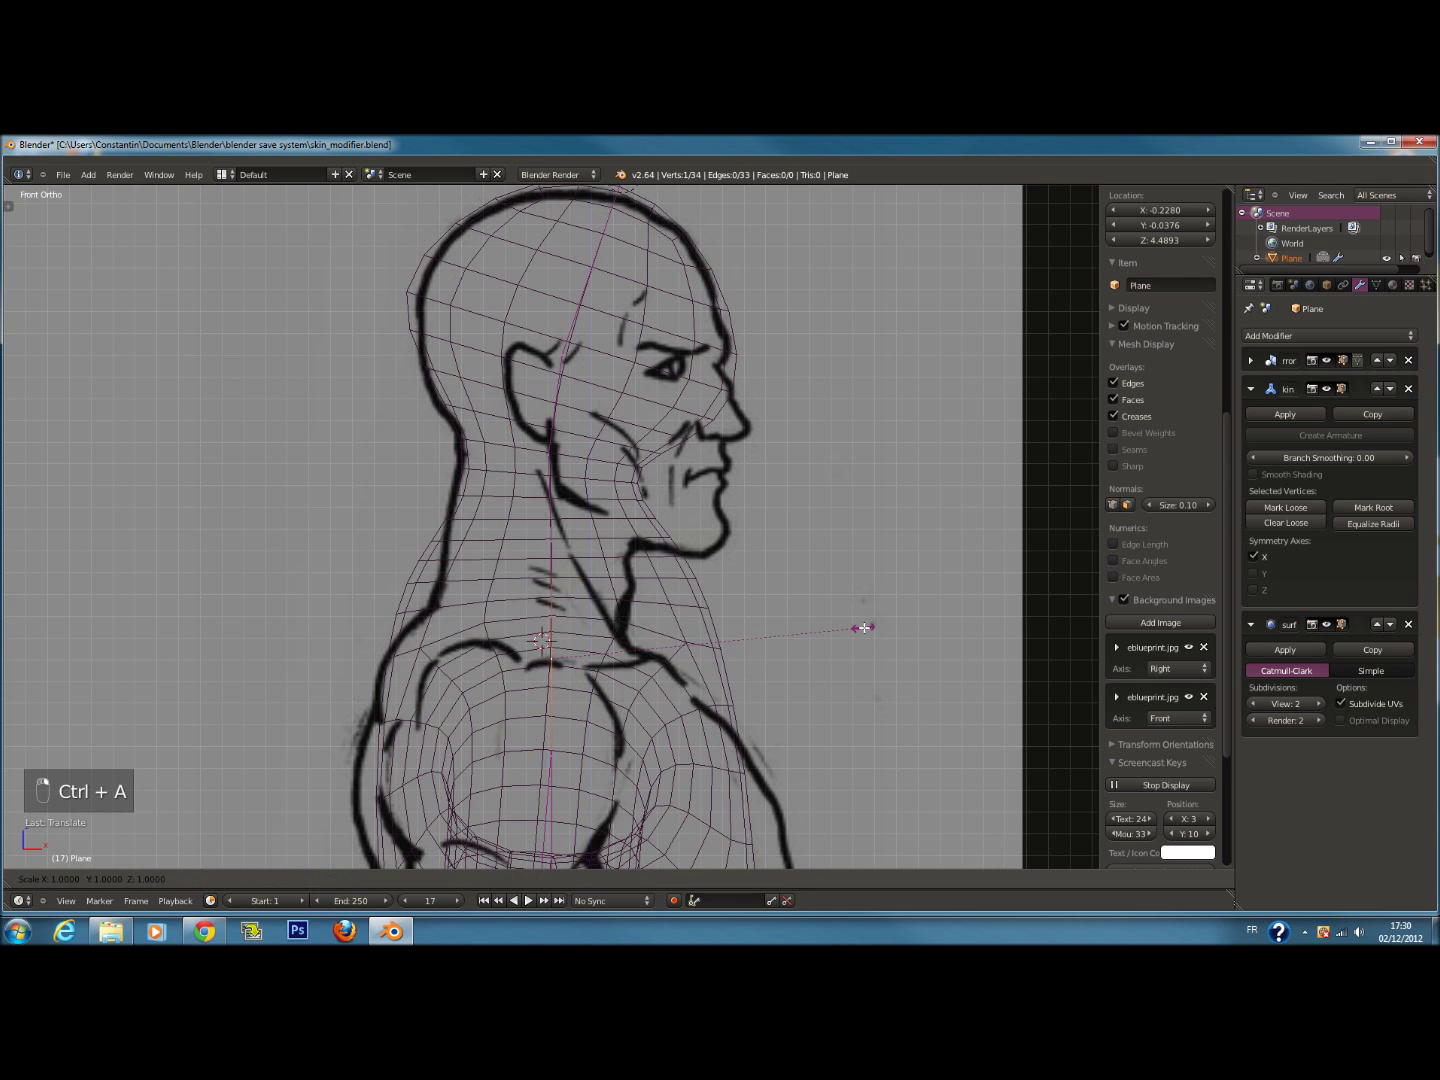
{"action": "left_click", "coordinate": [644, 622]}
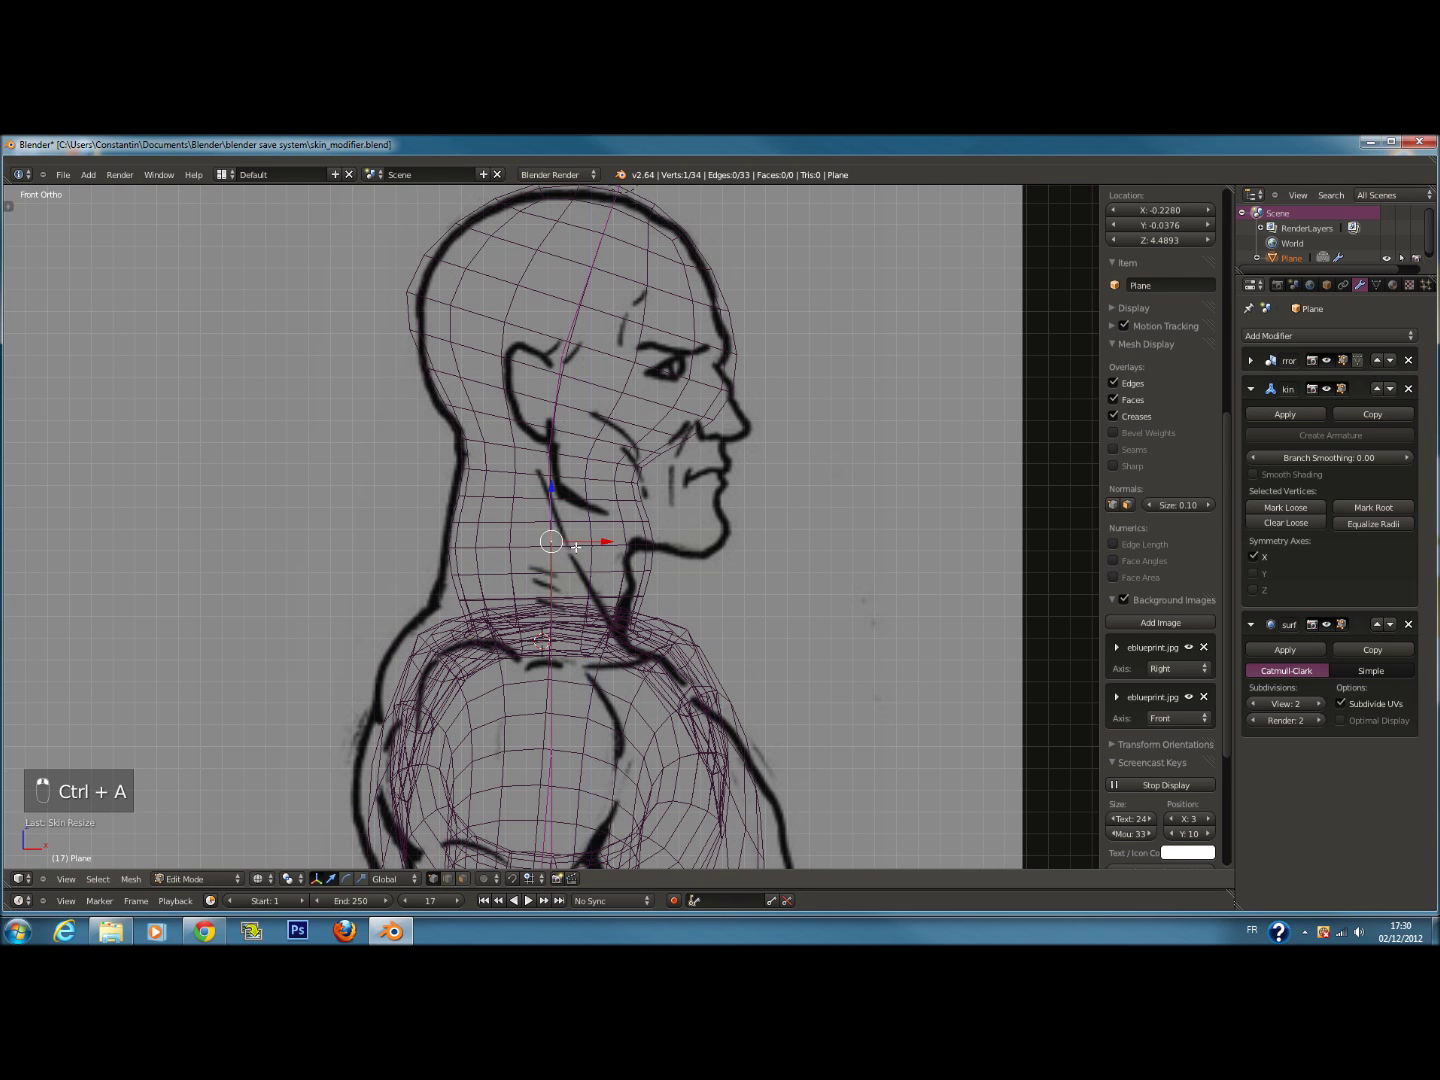
Resize the neck-base skin along Y, shift that vertex toward the nape along X, and rescale the upper-chest vertex's skin
{"action": "key", "text": "ctrl+a"}
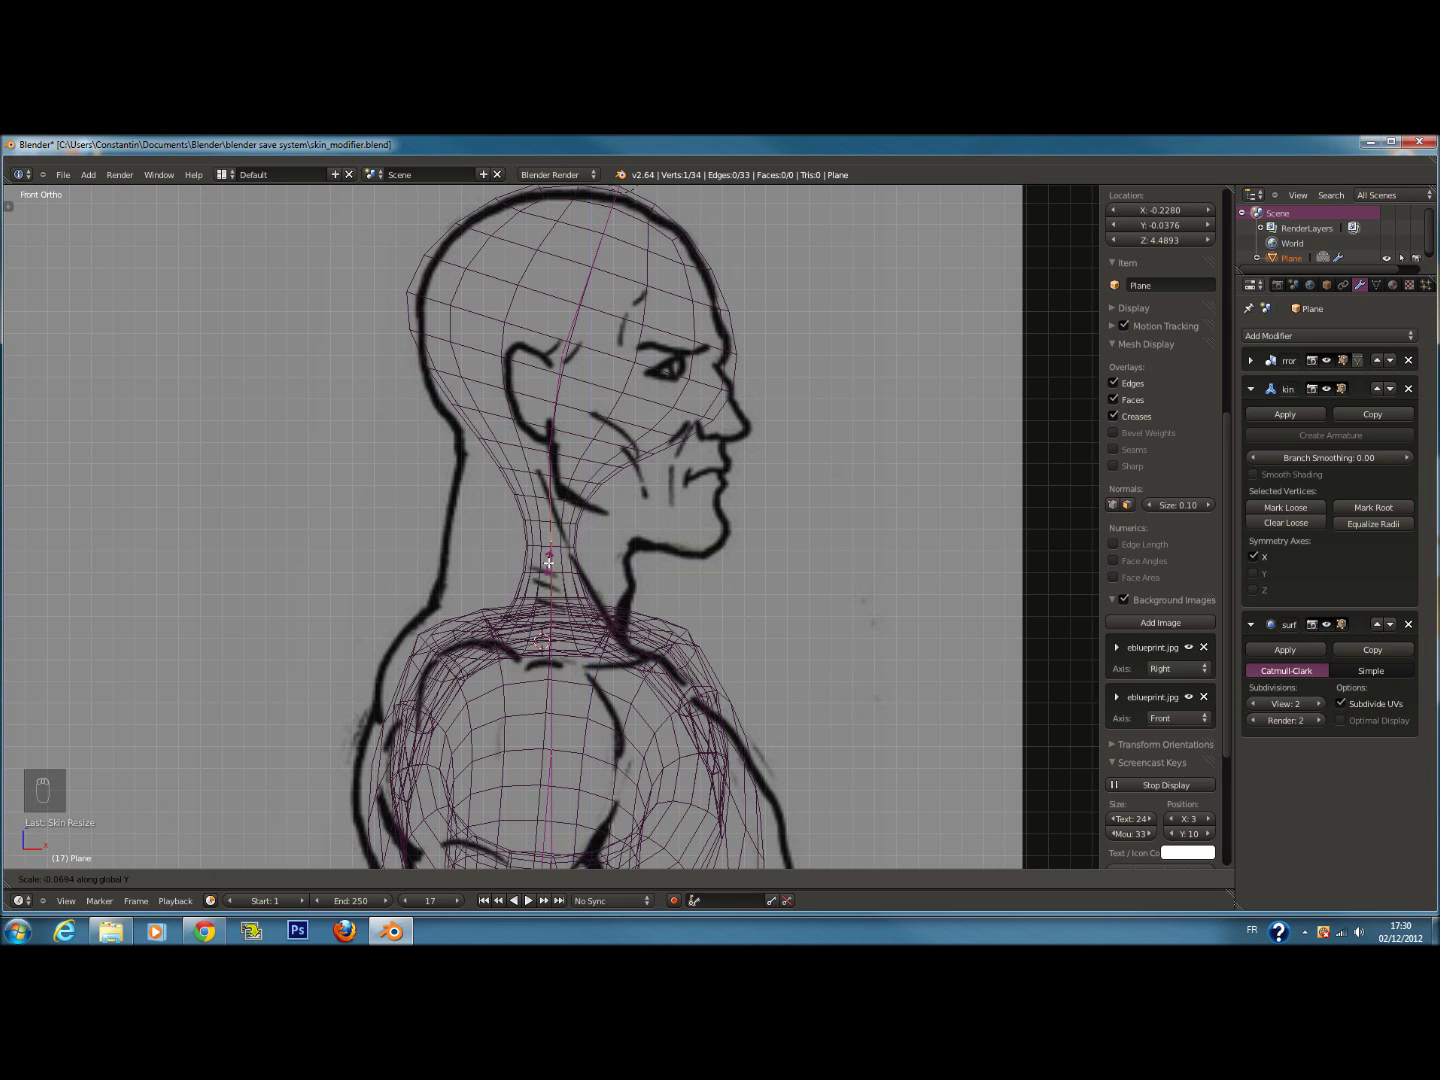
{"action": "left_click", "coordinate": [728, 614]}
{"action": "left_click_drag", "start_coordinate": [608, 543], "coordinate": [582, 558]}
{"action": "key", "text": "ctrl+a"}
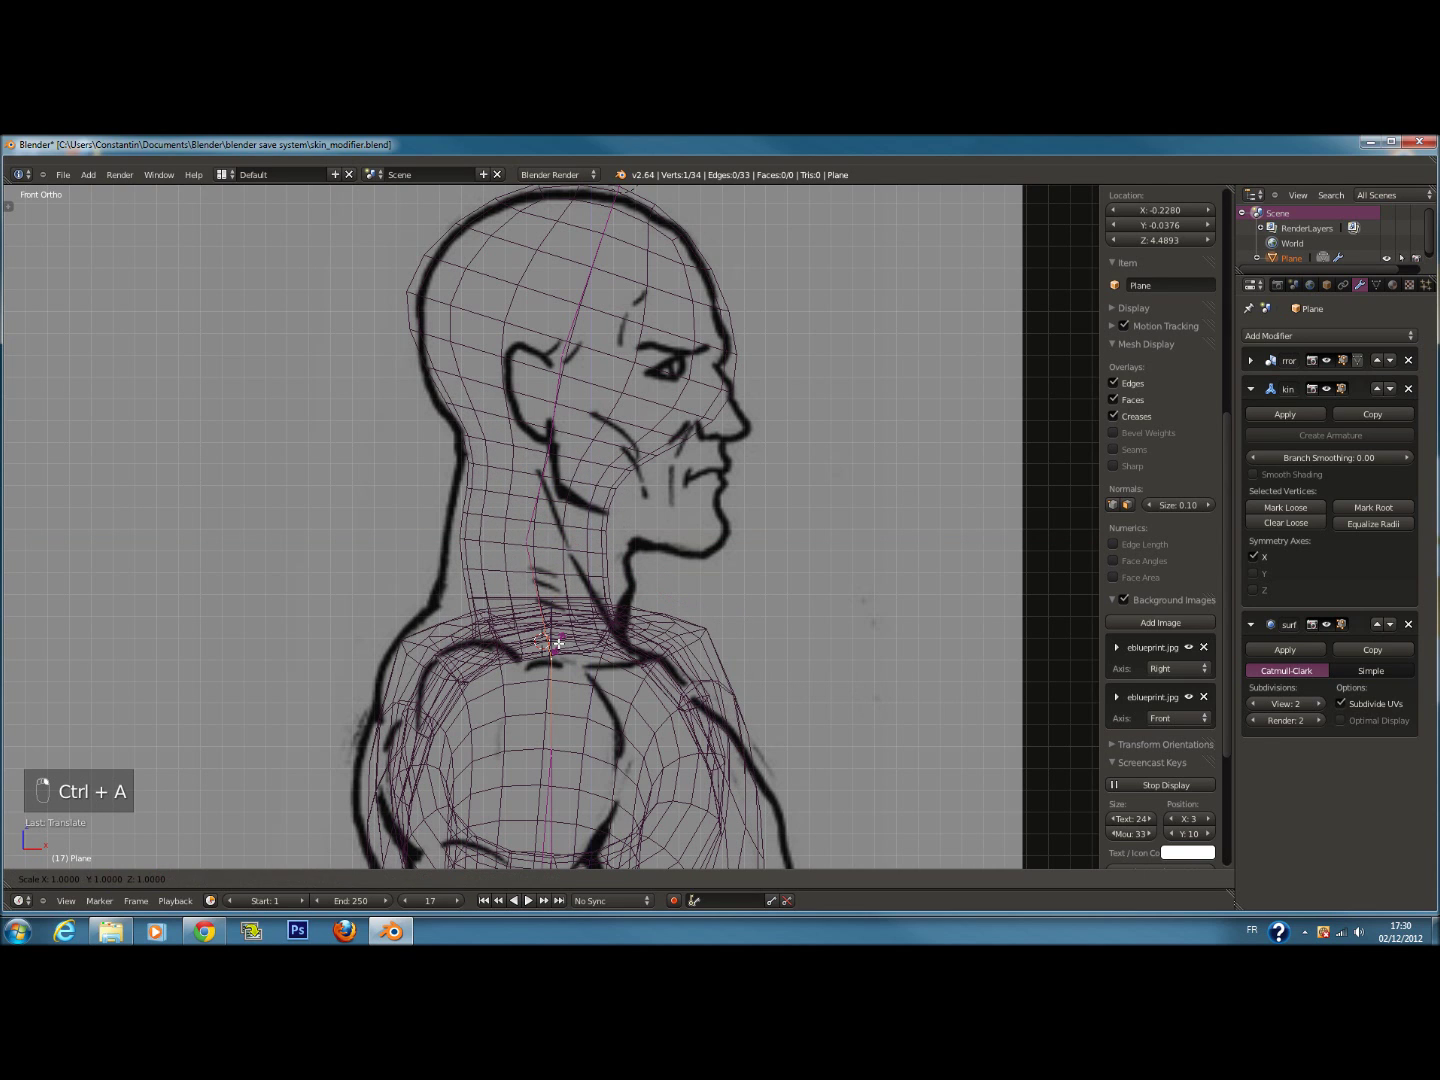
{"action": "left_click", "coordinate": [595, 653]}
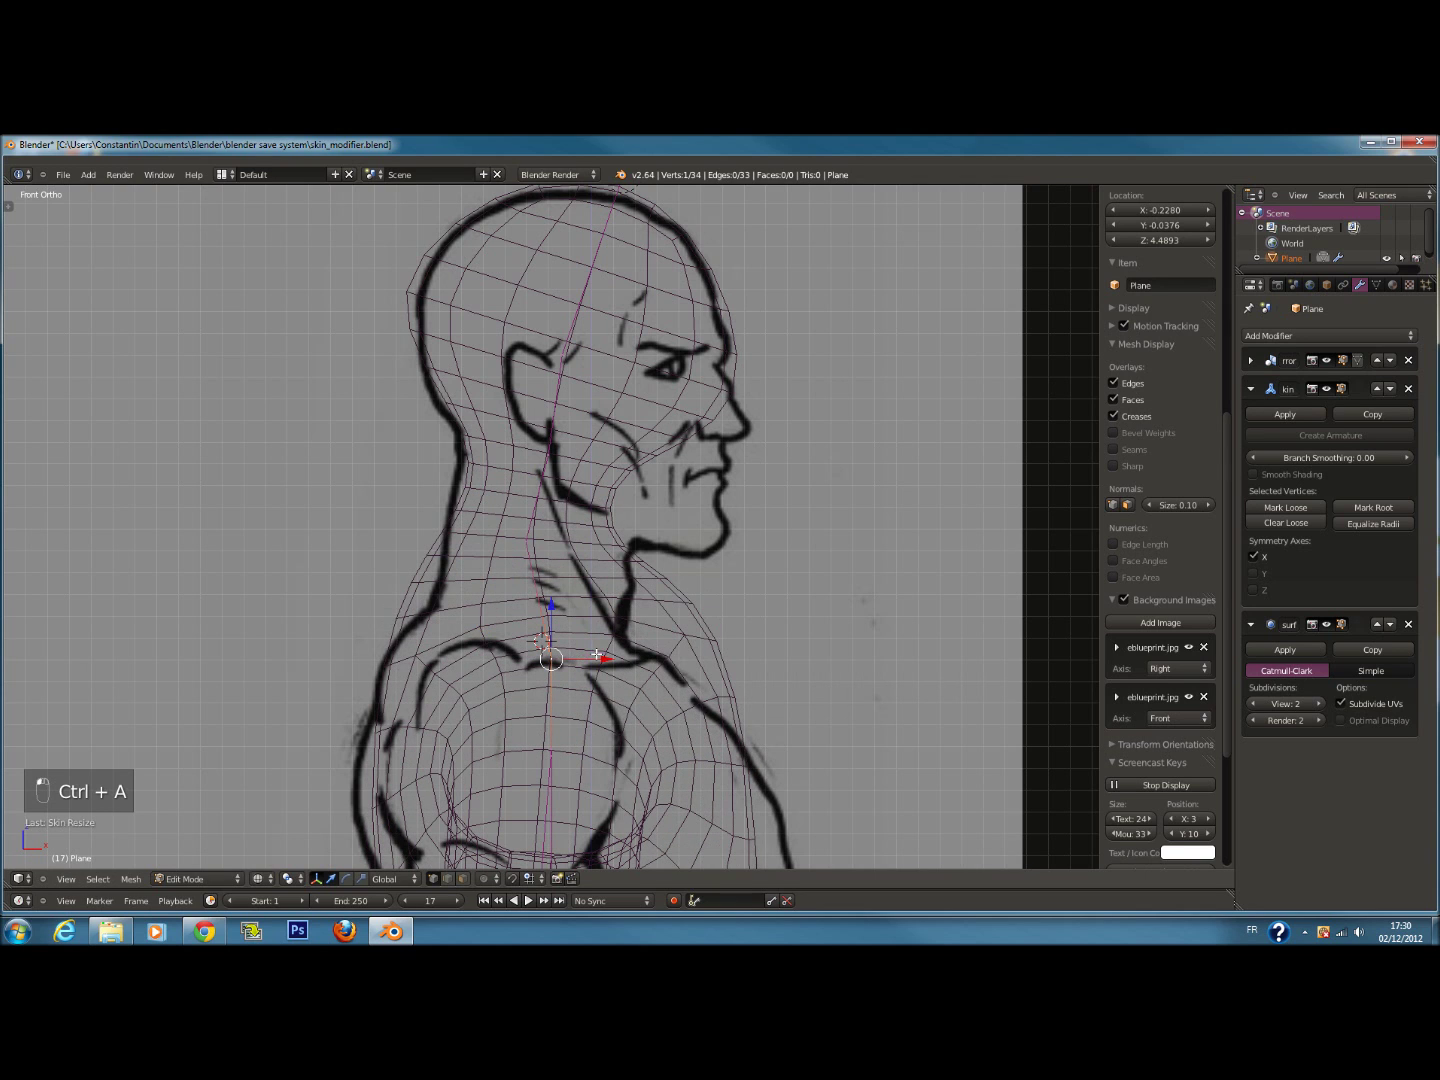
Subdivide the edge between the upper-chest and neck-base vertices and resize the skin at the new middle vertex
{"action": "right_click", "coordinate": [547, 553], "text": "shift"}
{"action": "key", "text": "w"}
{"action": "left_click", "coordinate": [663, 569]}
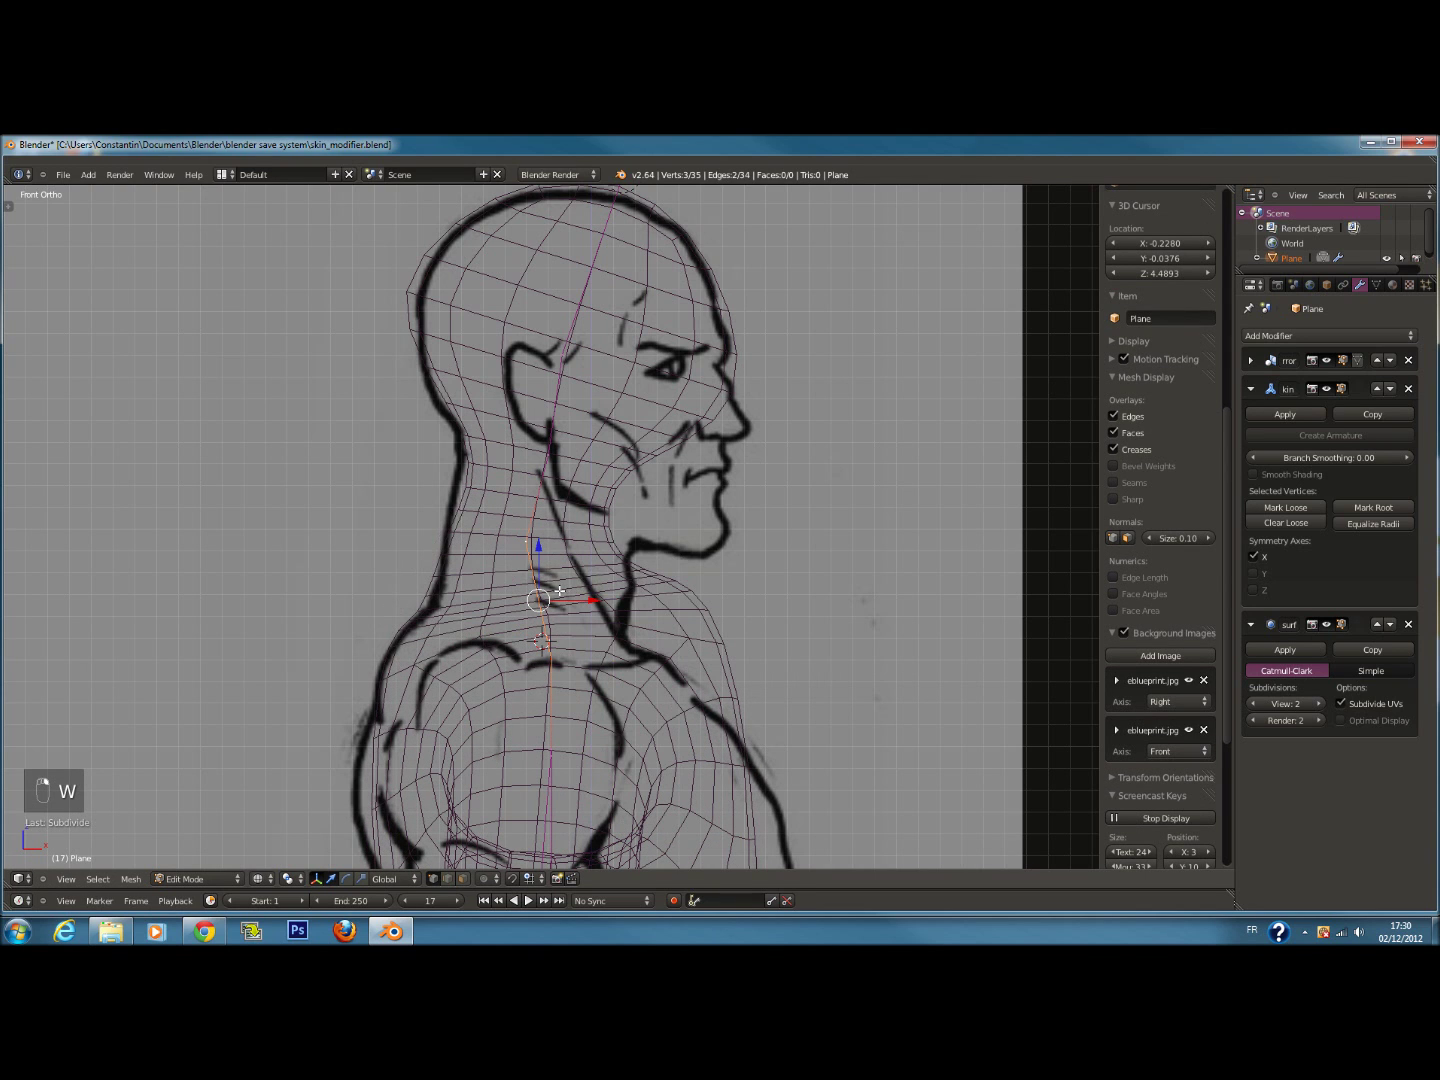
{"action": "key", "text": "ctrl+a"}
{"action": "left_click", "coordinate": [678, 596]}
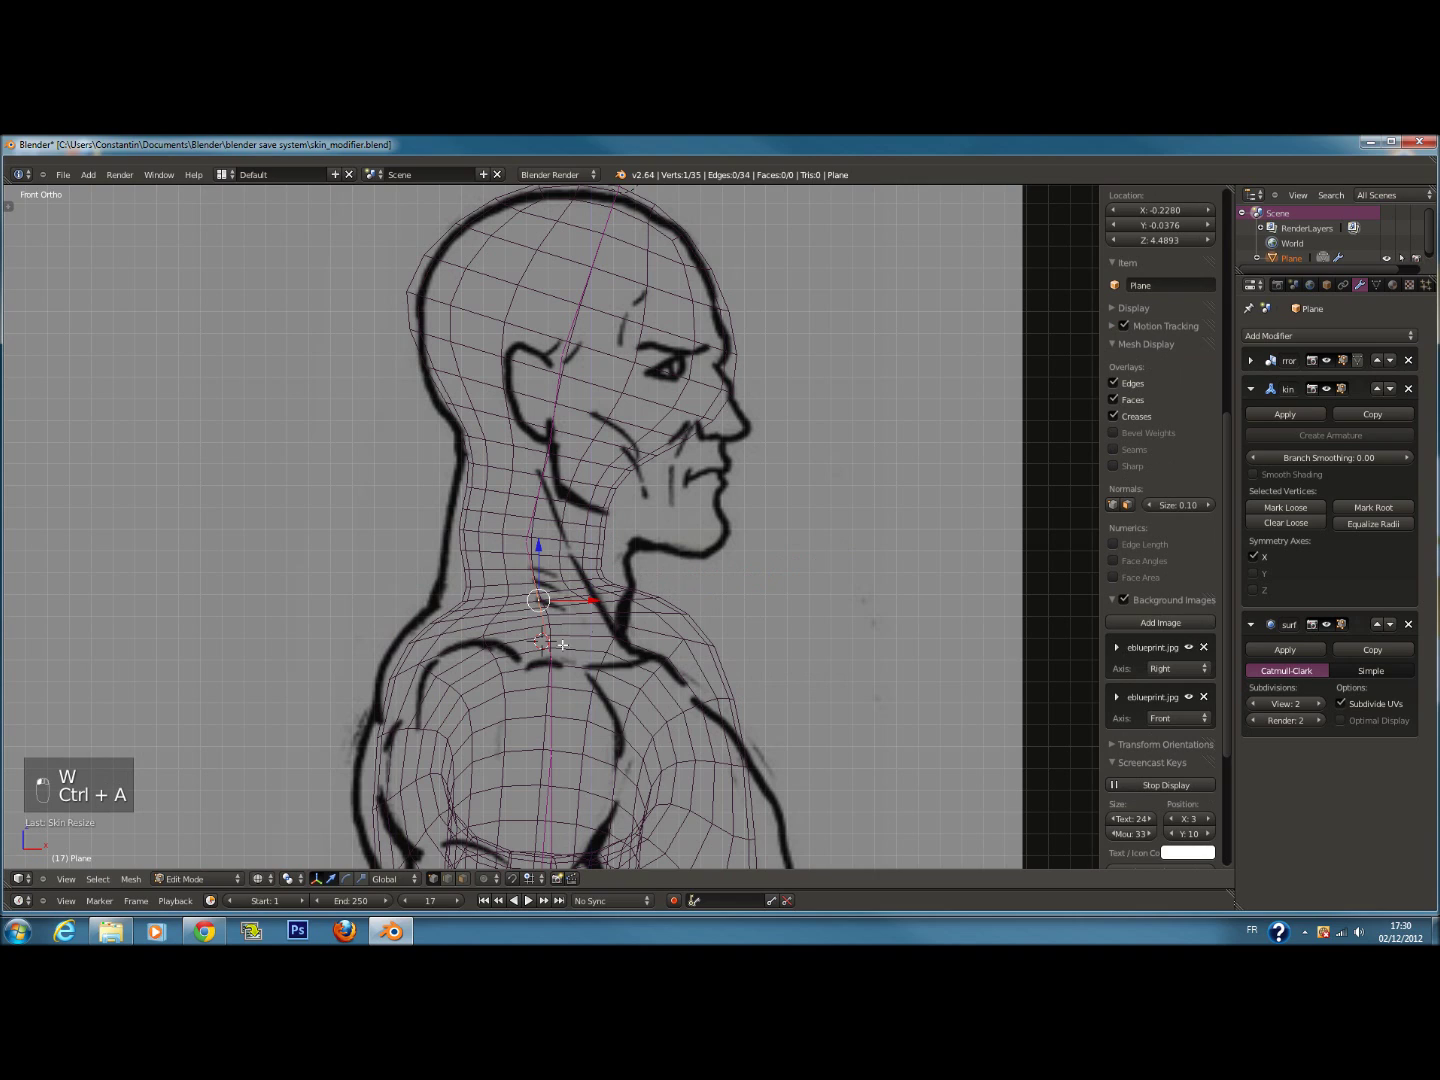
{"action": "left_click_drag", "start_coordinate": [550, 619], "coordinate": [550, 636]}
{"action": "left_click", "coordinate": [582, 648]}
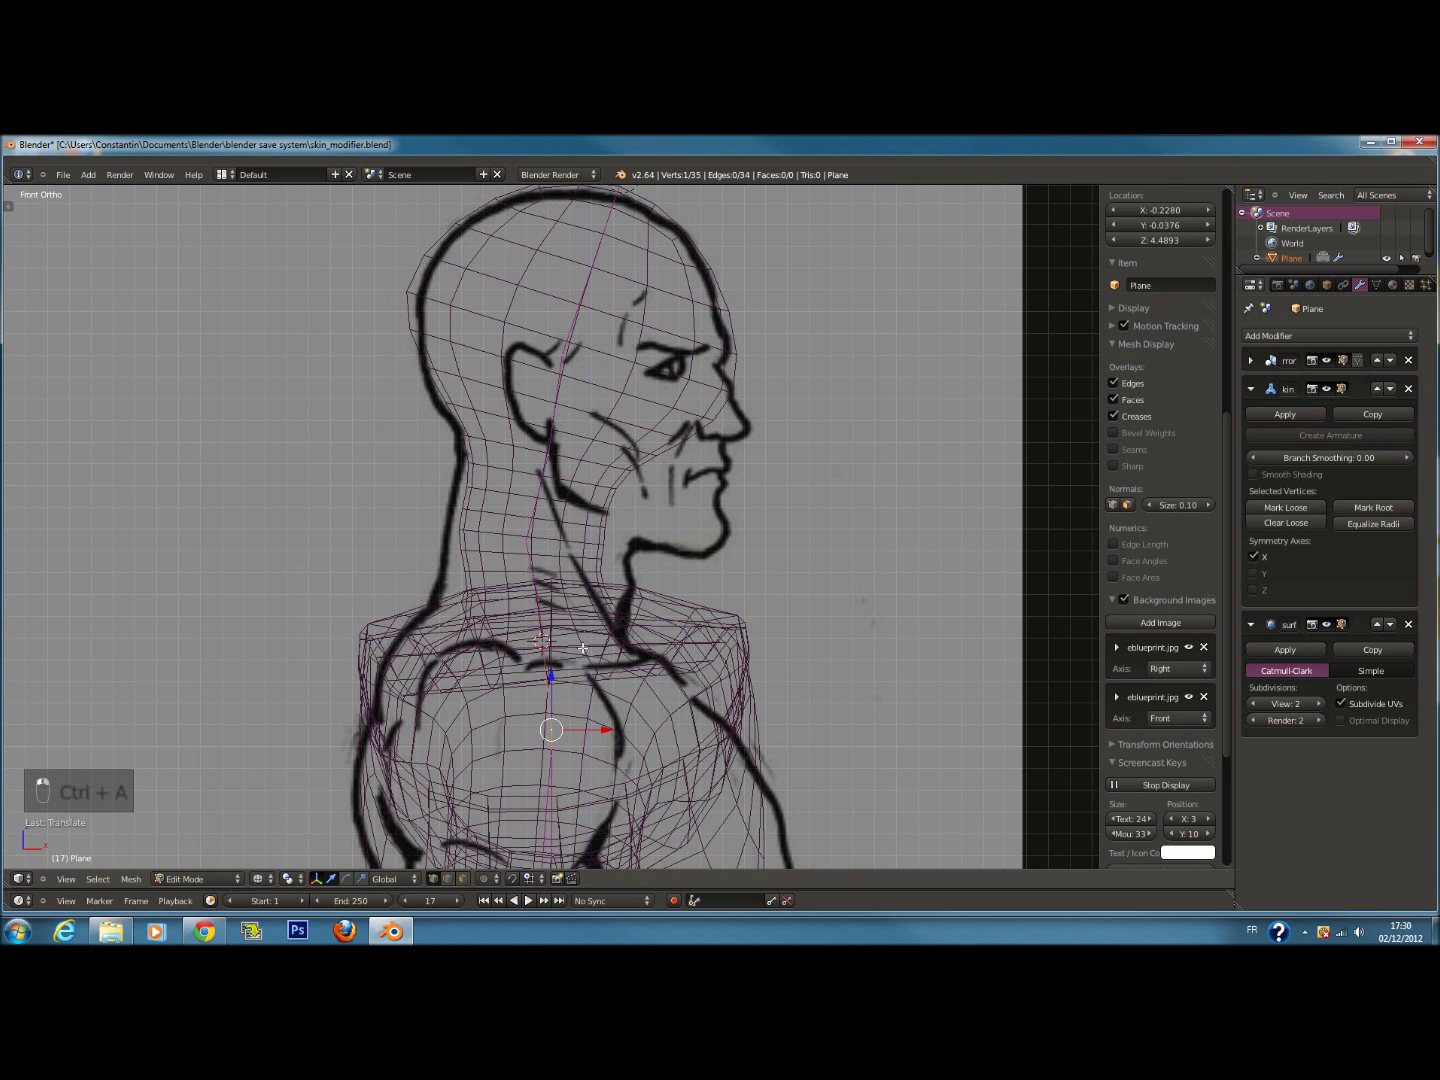
{"action": "key", "text": "KP_3"}
{"action": "key", "text": "ctrl+a"}
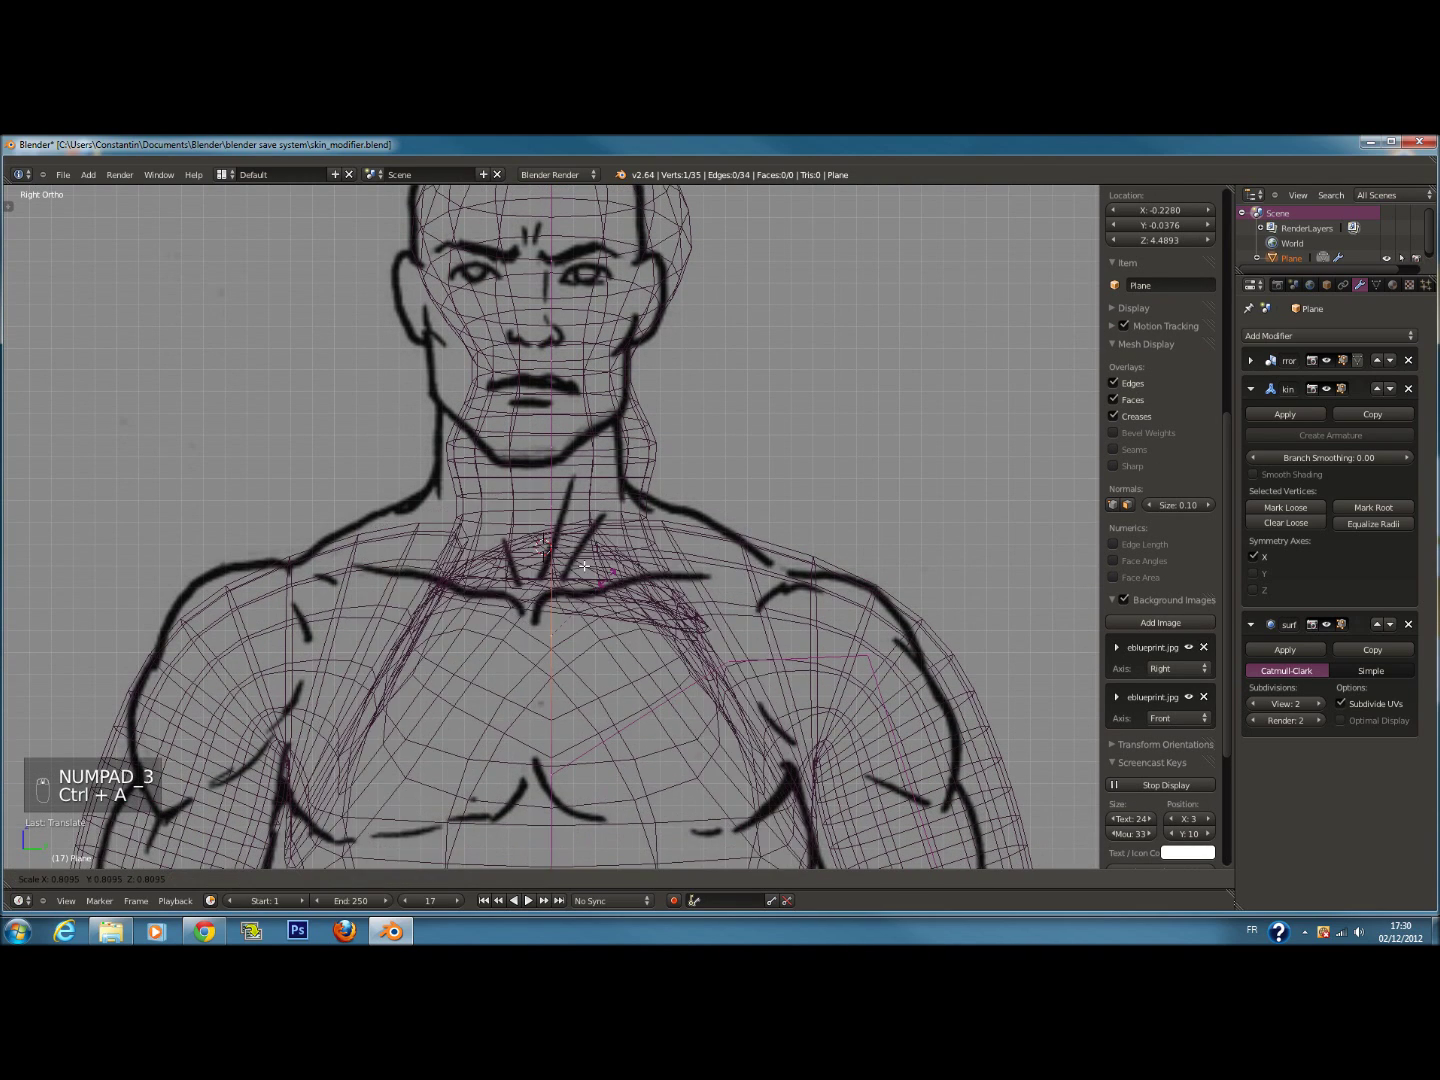
{"action": "key", "text": "ctrl+a"}
{"action": "key", "text": "ctrl+z"}
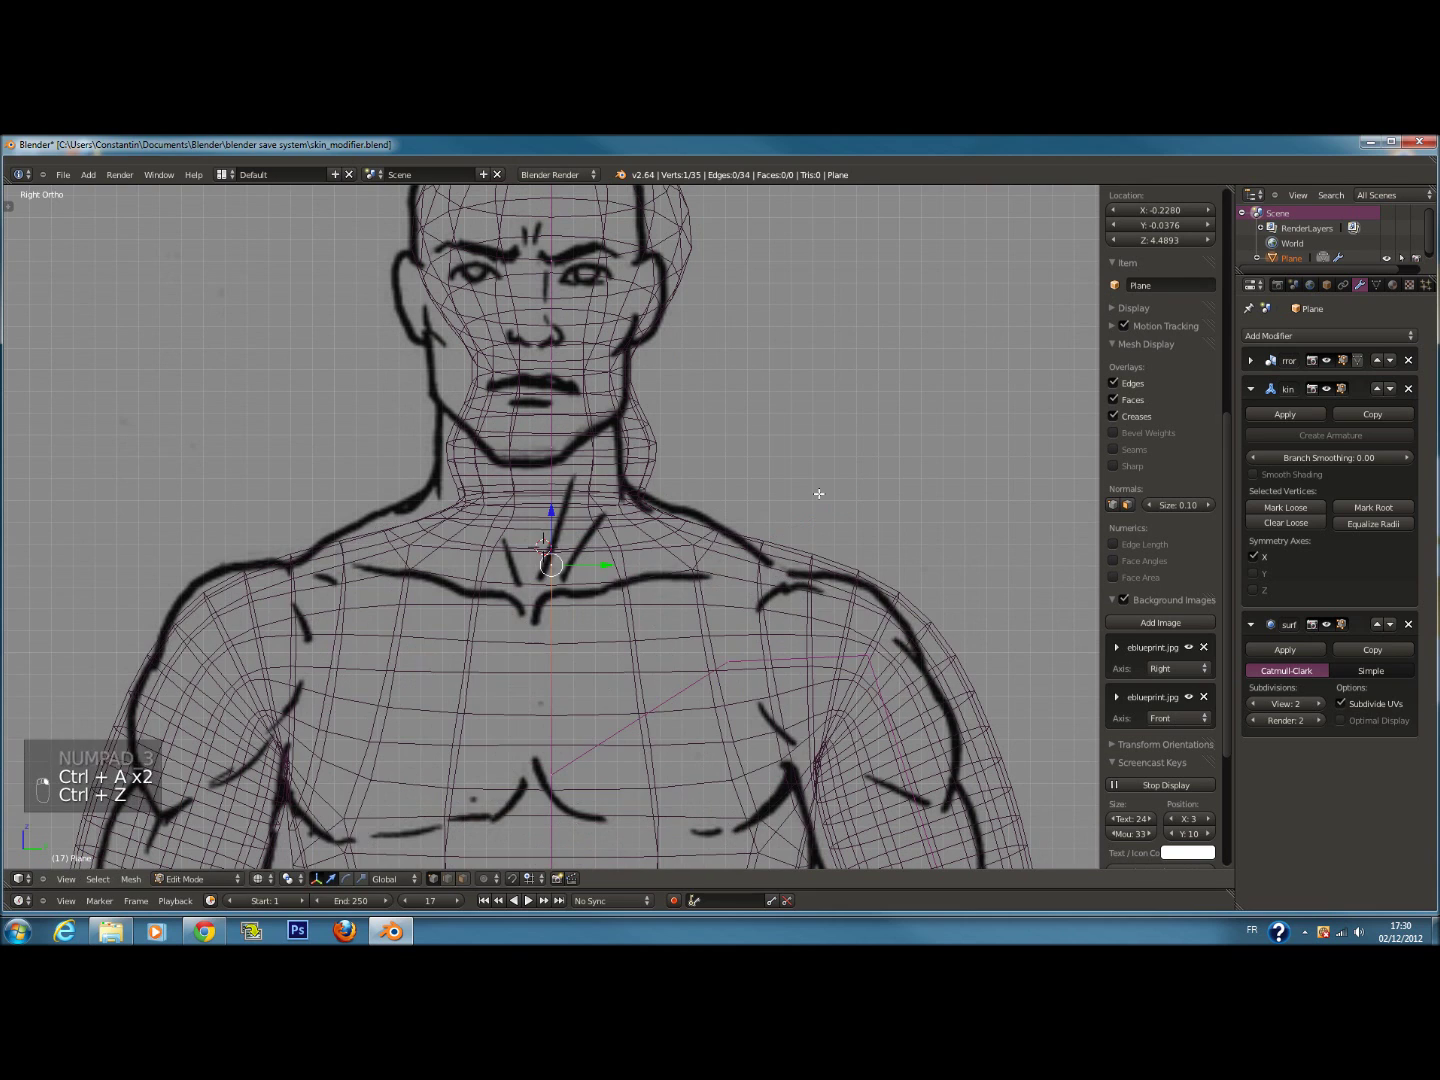
{"action": "scroll", "coordinate": [557, 561], "scroll_direction": "down", "scroll_amount": 1, "text": "shift"}
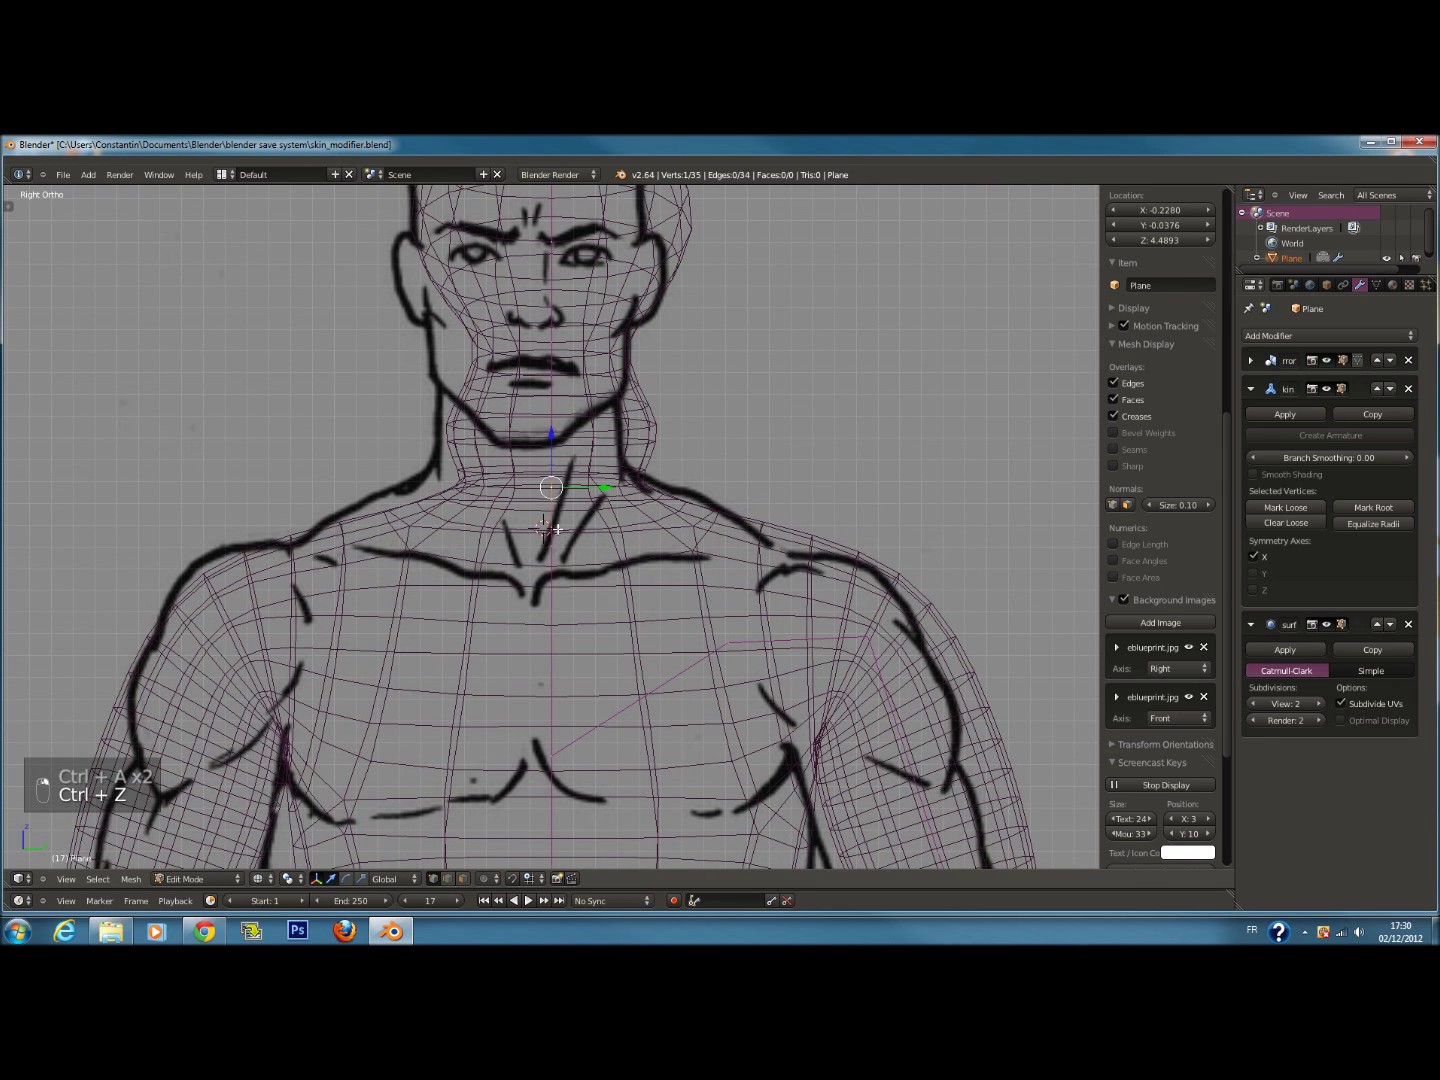
{"action": "right_click", "coordinate": [557, 533], "text": "shift"}
{"action": "left_click_drag", "start_coordinate": [554, 470], "coordinate": [562, 521]}
{"action": "key", "text": "ctrl+z"}
Lower the shoulder vertex, the vertex at the neck junction and the shoulder-junction vertex in the right view
{"action": "scroll", "coordinate": [600, 540], "scroll_direction": "down", "scroll_amount": 2, "text": "shift"}
{"action": "left_click_drag", "start_coordinate": [868, 545], "coordinate": [877, 574]}
{"action": "key", "text": "a"}
{"action": "key", "text": "c"}
{"action": "left_click", "coordinate": [552, 464]}
{"action": "mouse_move", "coordinate": [554, 411]}
{"action": "left_mouse_down"}
{"action": "mouse_move", "coordinate": [556, 330]}
{"action": "mouse_move", "coordinate": [563, 491]}
{"action": "mouse_move", "coordinate": [570, 430]}
{"action": "left_mouse_up"}
{"action": "left_click_drag", "start_coordinate": [725, 562], "coordinate": [747, 641]}
Select the connected vertices at the neck base and widen their skin along X to follow the blueprint's trapezius slope
{"action": "key", "text": "a"}
{"action": "left_click", "coordinate": [548, 525]}
{"action": "key", "text": "ctrl+a"}
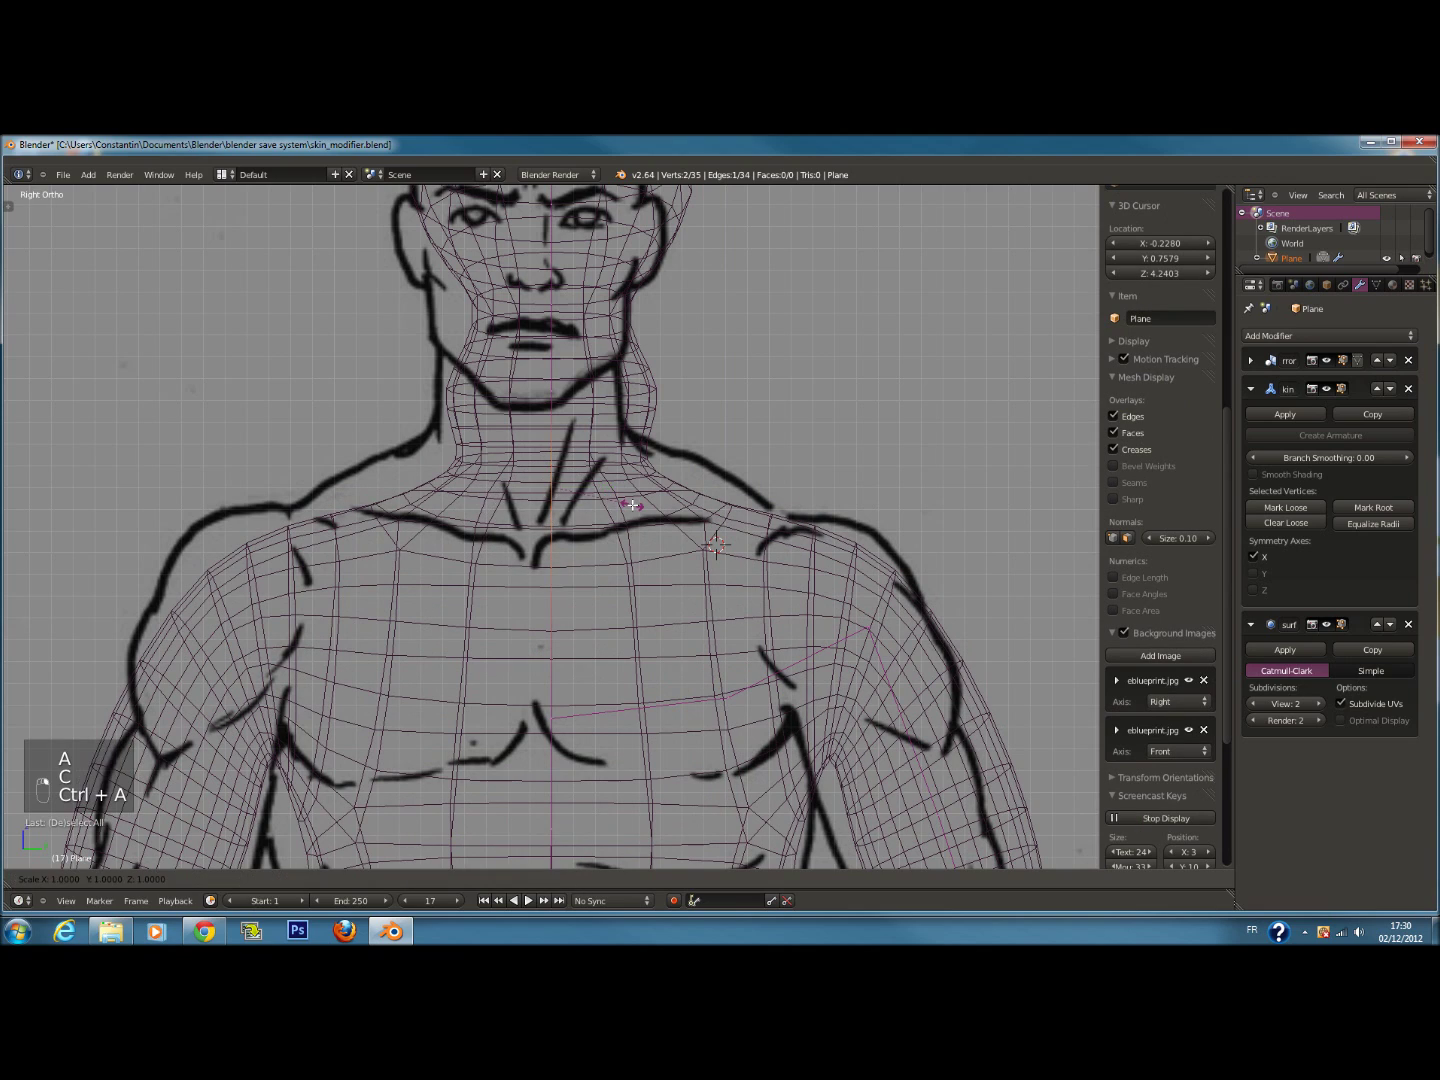
{"action": "right_click", "coordinate": [685, 509]}
{"action": "key", "text": "ctrl+a"}
{"action": "key", "text": "x"}
{"action": "left_click", "coordinate": [758, 531]}
{"action": "key", "text": "a"}
Narrow the skin along X at the neck vertex to match the front-facing blueprint's neck width
{"action": "key", "text": "z"}
{"action": "scroll", "coordinate": [637, 445], "scroll_direction": "up", "scroll_amount": 5, "text": "ctrl"}
{"action": "key", "text": "z"}
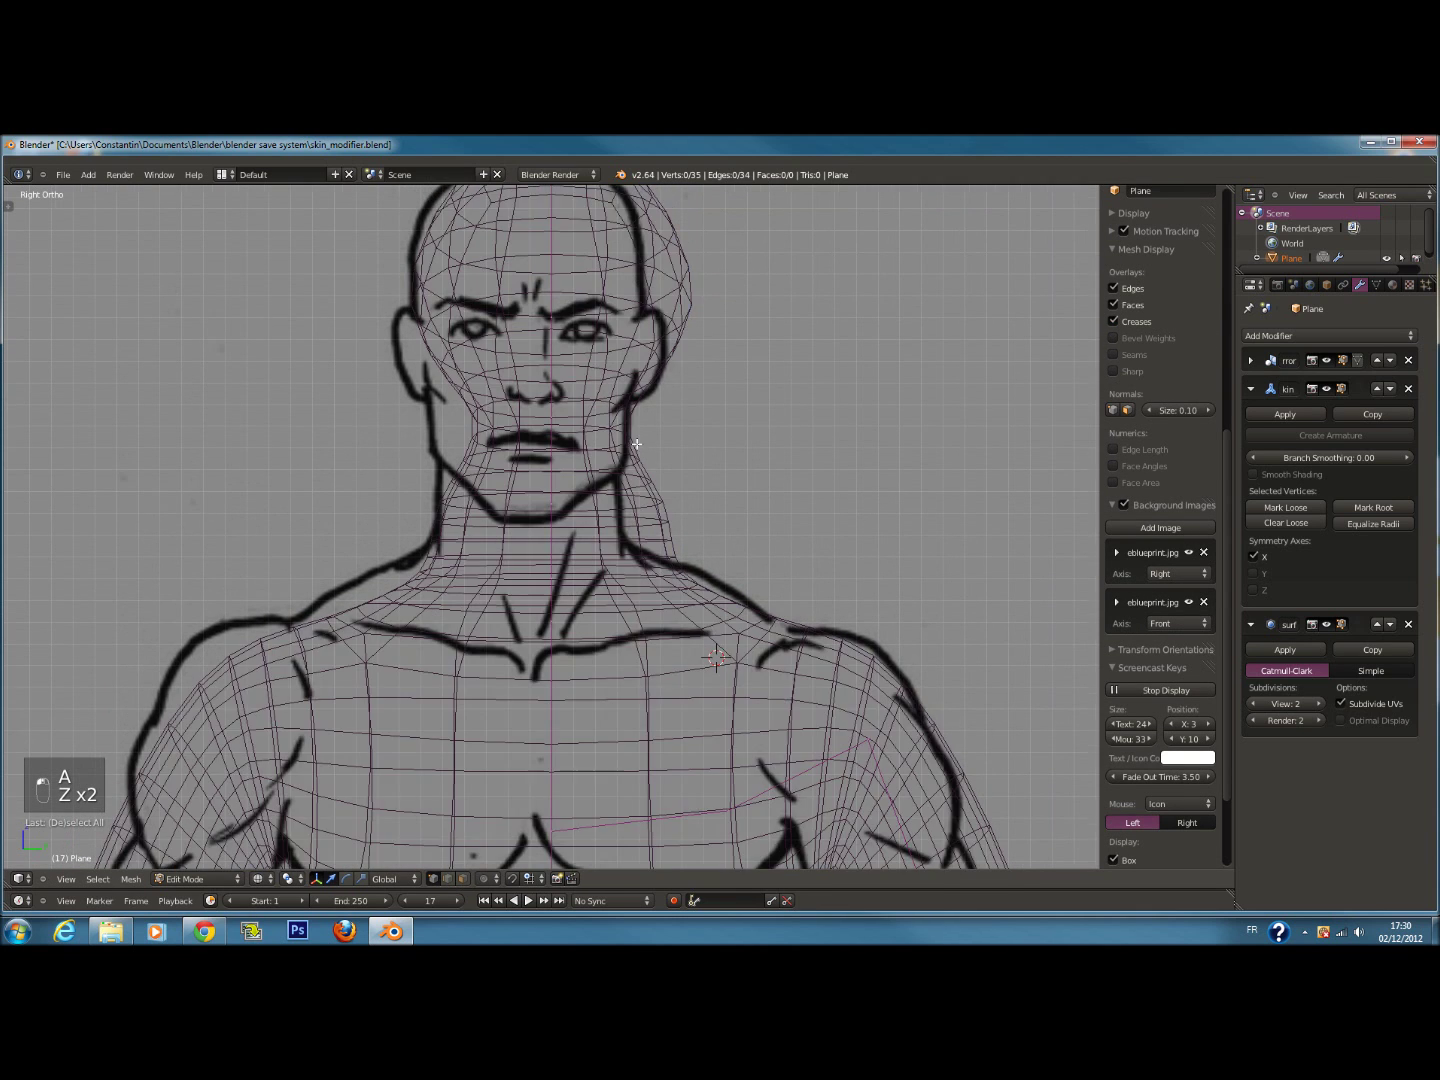
{"action": "key", "text": "z"}
{"action": "key", "text": "z"}
{"action": "scroll", "coordinate": [642, 448], "scroll_direction": "up", "scroll_amount": 1}
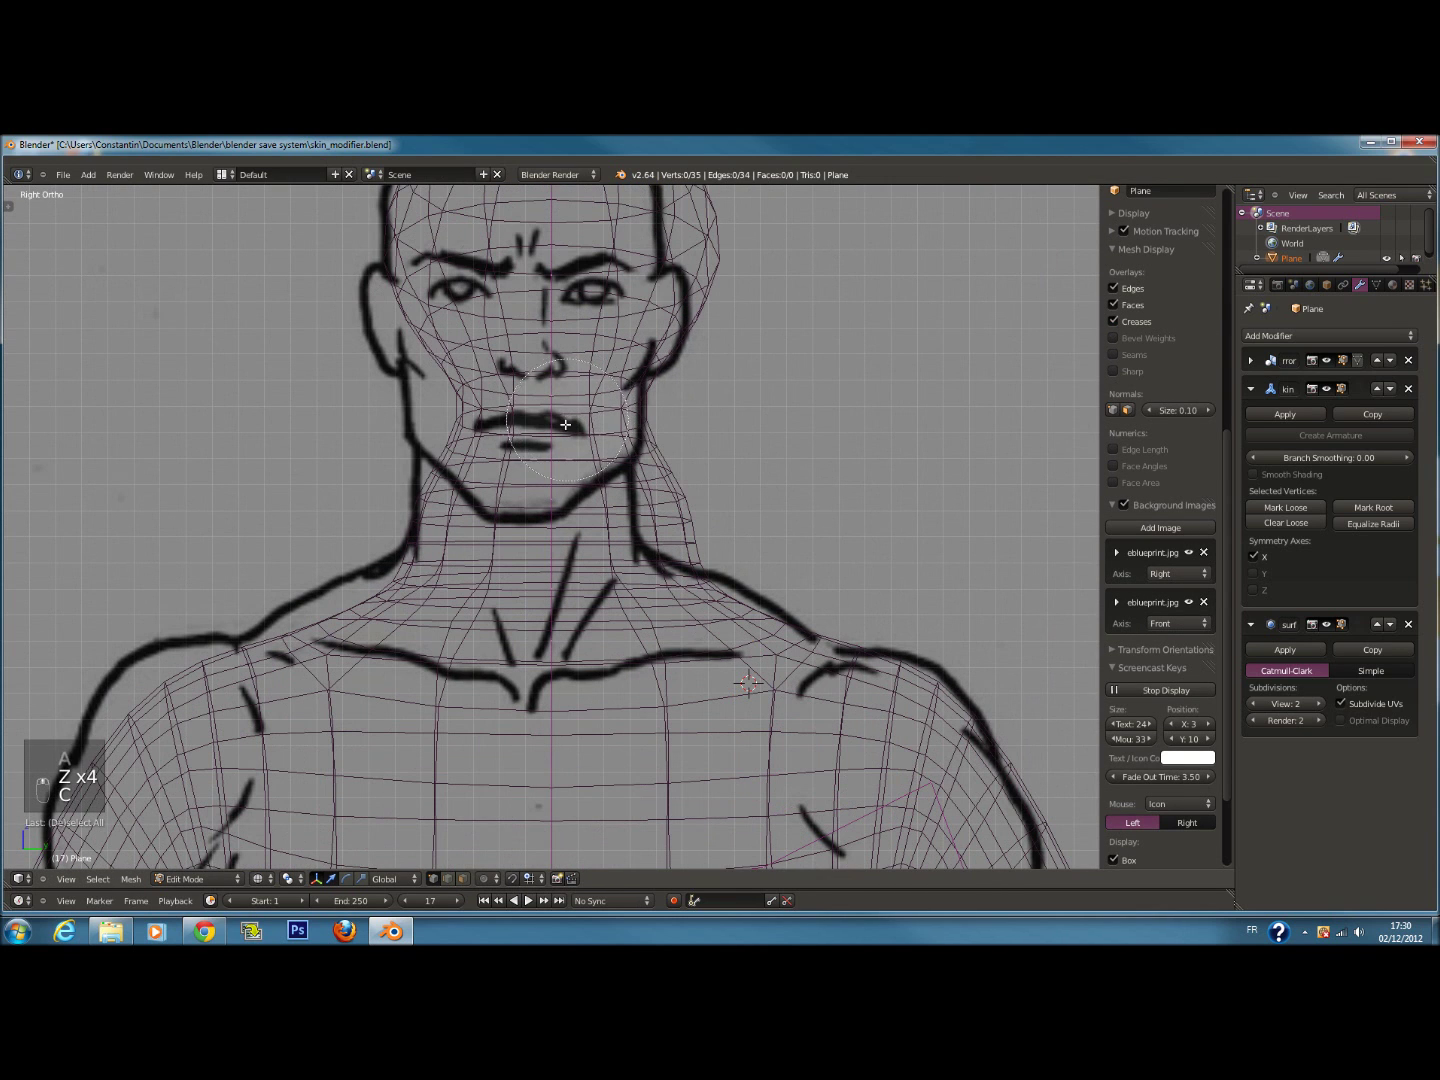
{"action": "key", "text": "c"}
{"action": "left_click", "coordinate": [557, 508]}
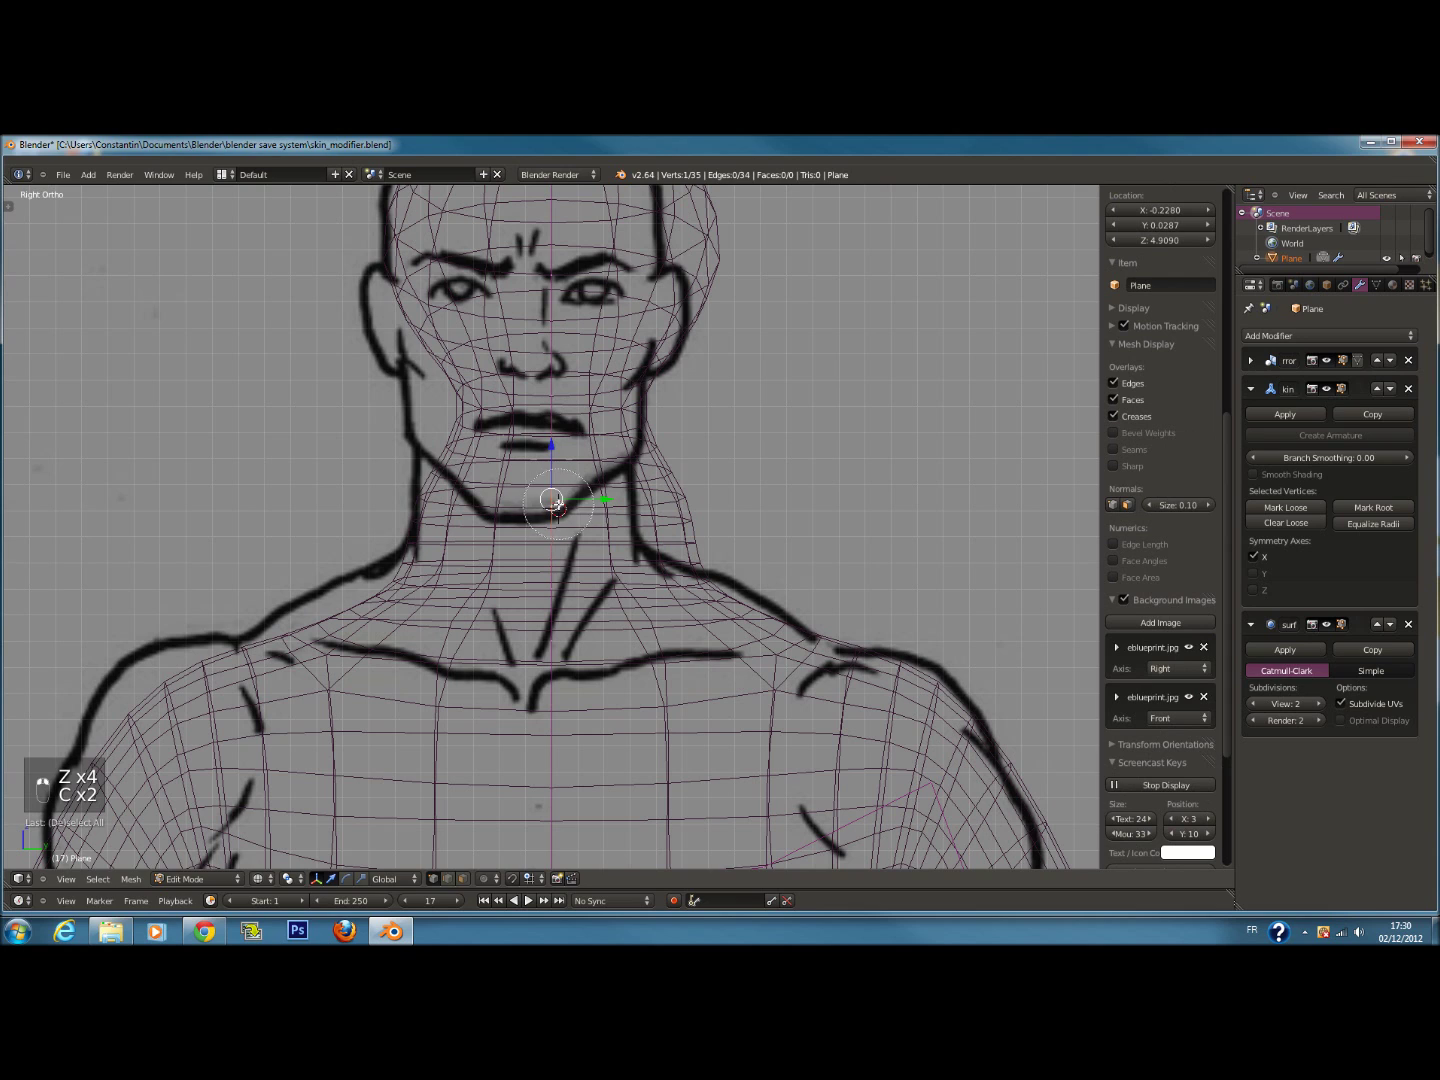
{"action": "key", "text": "s"}
{"action": "right_click", "coordinate": [614, 495]}
{"action": "key", "text": "ctrl+a"}
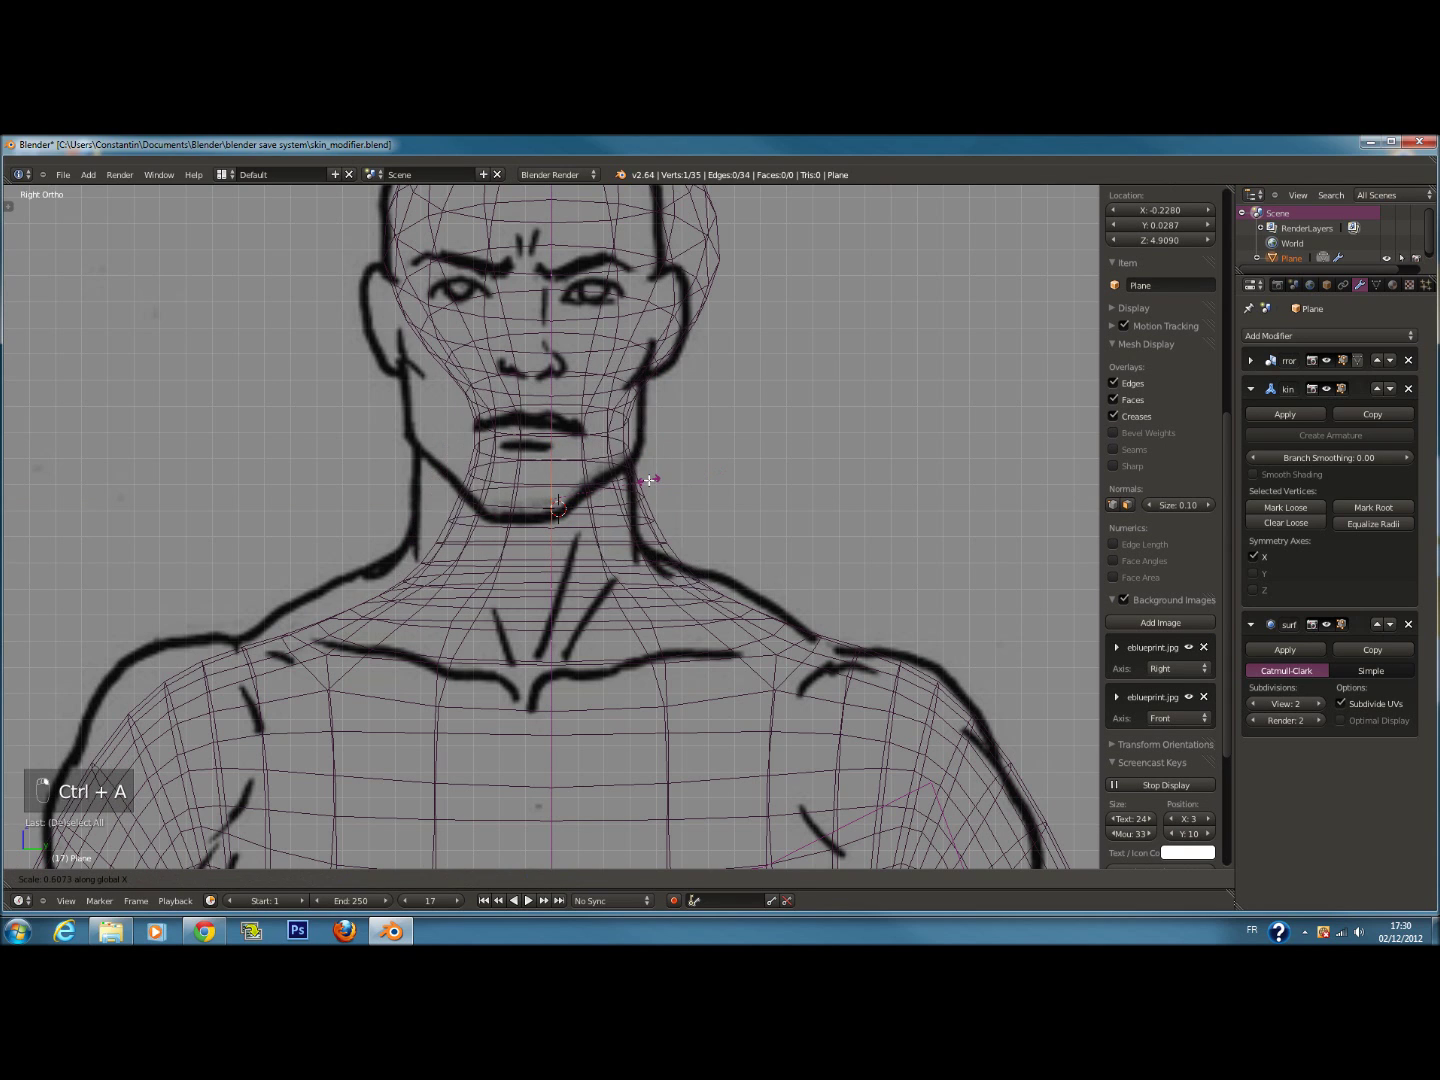
{"action": "left_click", "coordinate": [622, 468]}
Enlarge the same neck vertex's skin in the front view to approach the side-profile blueprint's neck thickness
{"action": "key", "text": "z"}
{"action": "middle_click_drag", "start_coordinate": [622, 468], "coordinate": [778, 489]}
{"action": "key", "text": "KP_1"}
{"action": "key", "text": "z"}
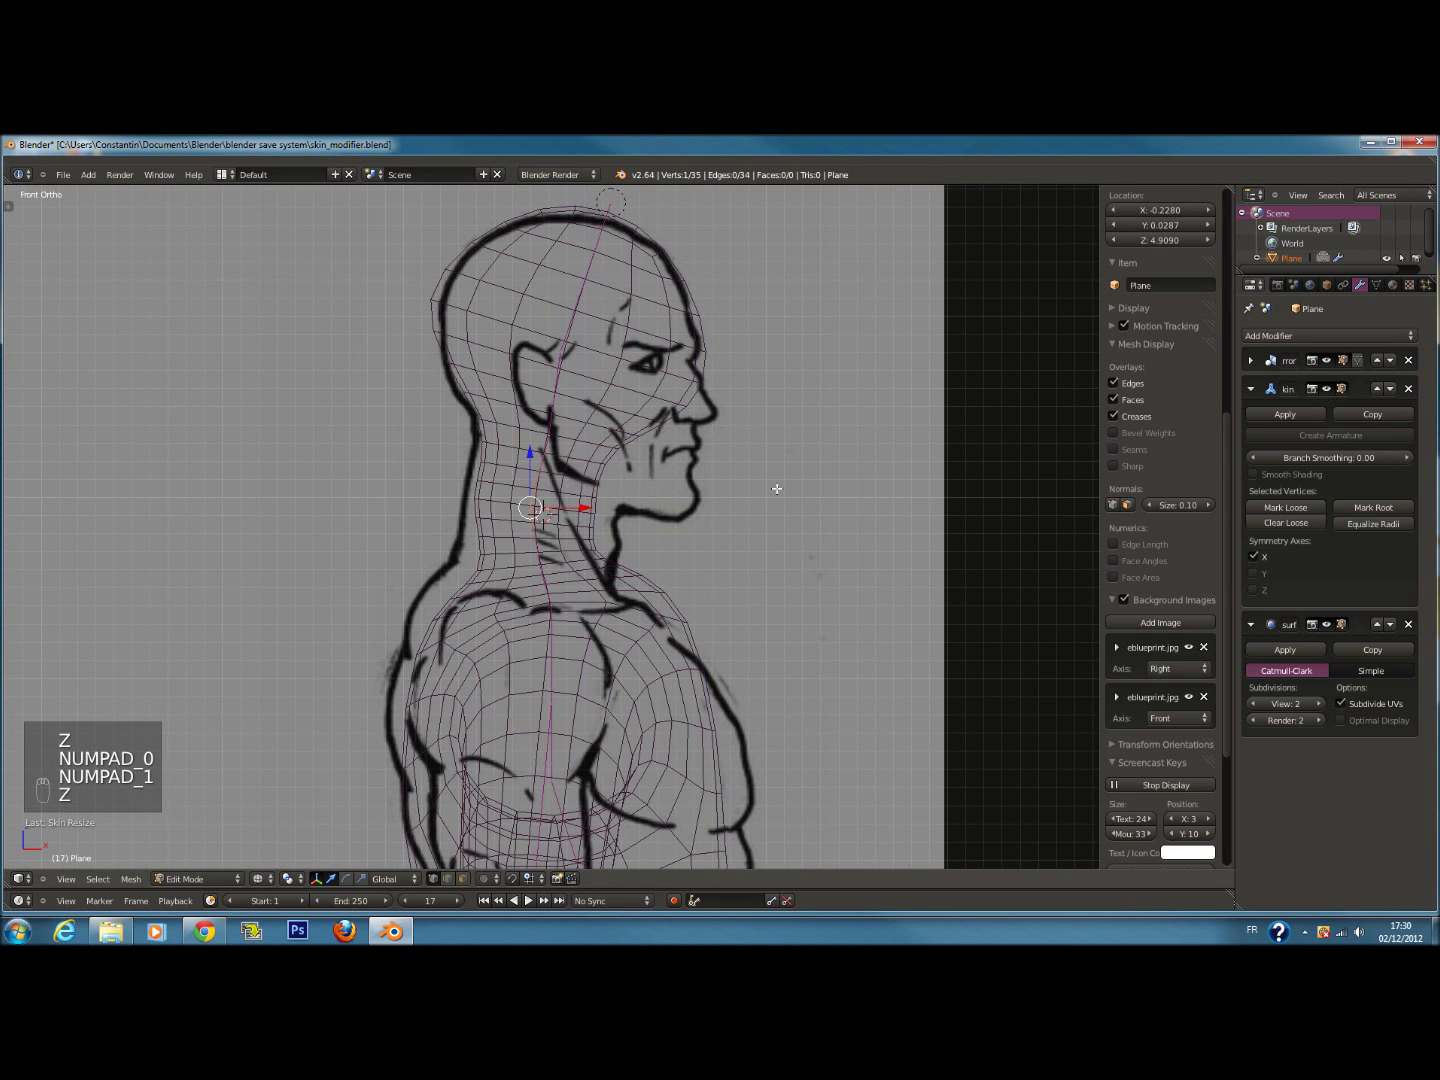
{"action": "scroll", "coordinate": [724, 534], "scroll_direction": "up", "scroll_amount": 1}
{"action": "key", "text": "ctrl+a"}
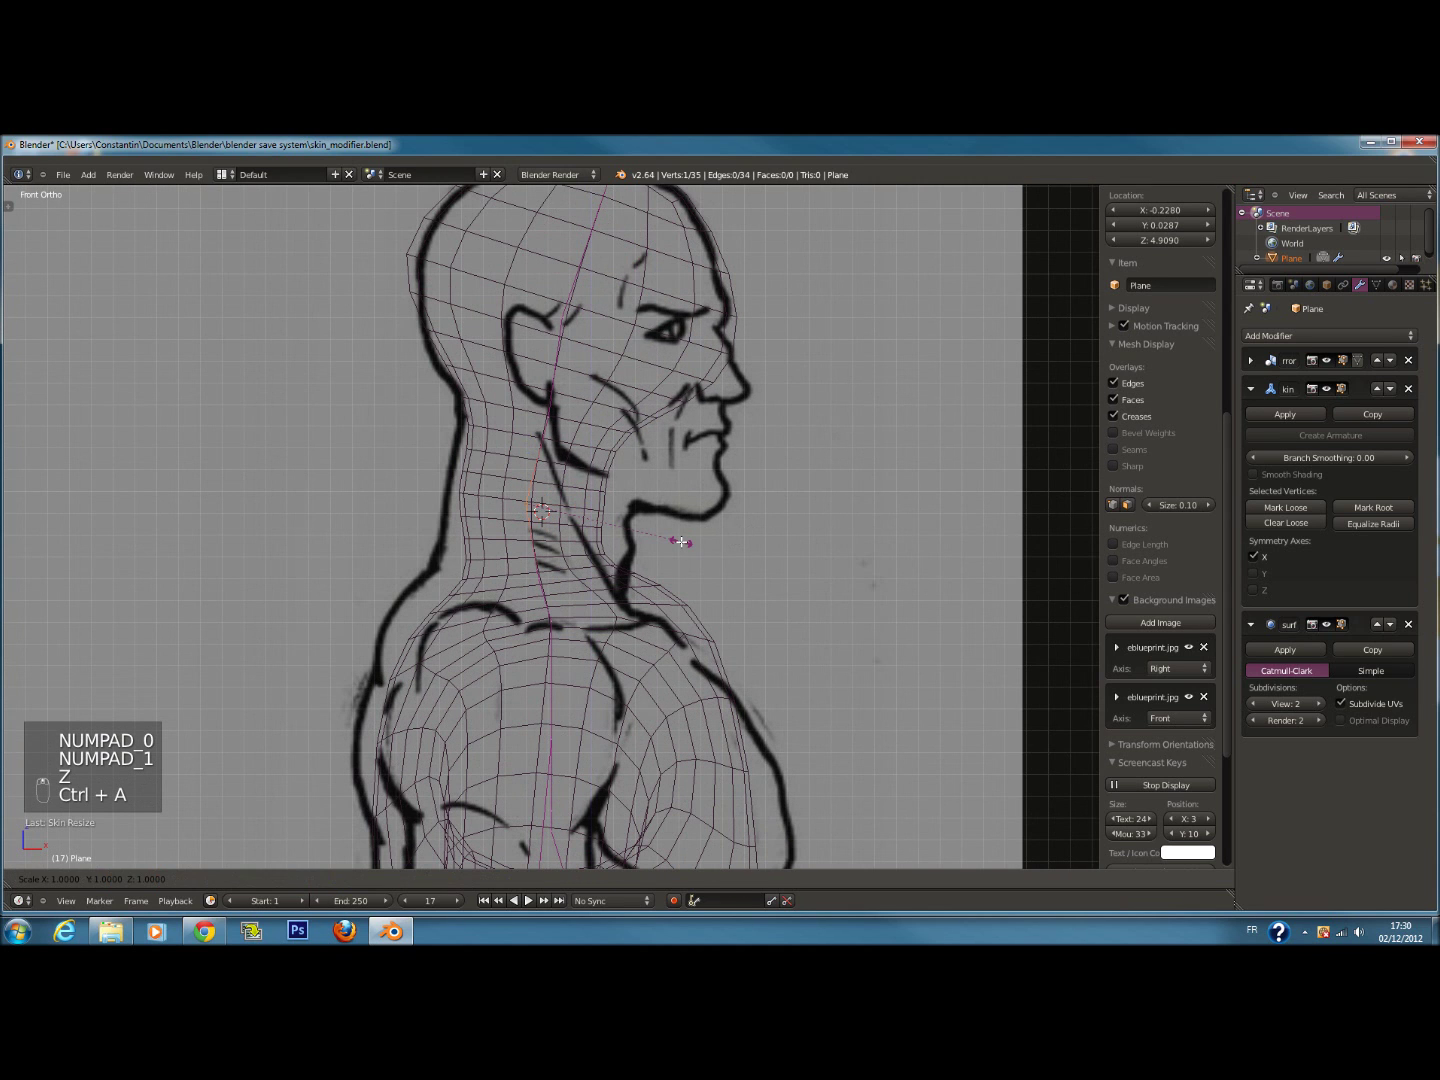
{"action": "key", "text": "ctrl+a"}
{"action": "left_click", "coordinate": [752, 552]}
{"action": "key", "text": "a"}
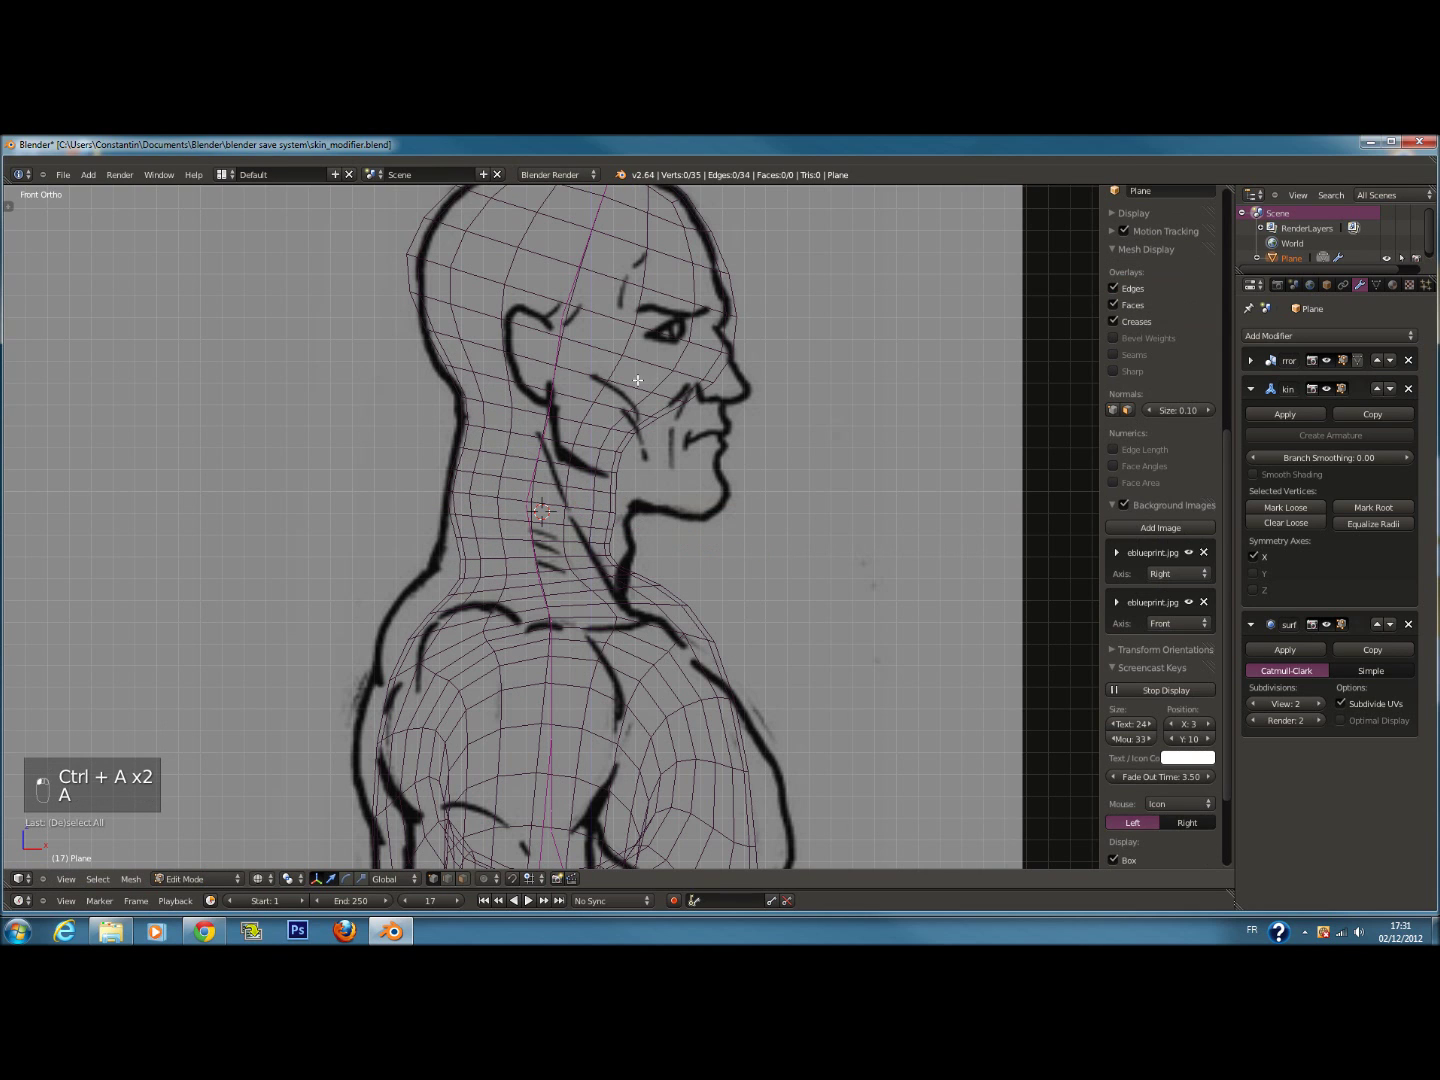
Try lowering the upper-chest vertices in the front view and compare the shoulders with the blueprint in the right view
{"action": "left_click", "coordinate": [556, 614]}
{"action": "right_click", "coordinate": [621, 631]}
{"action": "left_click_drag", "start_coordinate": [599, 620], "coordinate": [570, 712]}
{"action": "scroll", "coordinate": [576, 706], "scroll_direction": "down", "scroll_amount": 3, "text": "shift"}
{"action": "key", "text": "g"}
{"action": "right_click", "coordinate": [552, 612]}
{"action": "left_click_drag", "start_coordinate": [505, 563], "coordinate": [631, 668]}
{"action": "mouse_move", "coordinate": [563, 616]}
{"action": "left_mouse_down"}
{"action": "mouse_move", "coordinate": [562, 590]}
{"action": "mouse_move", "coordinate": [560, 634]}
{"action": "left_mouse_up"}
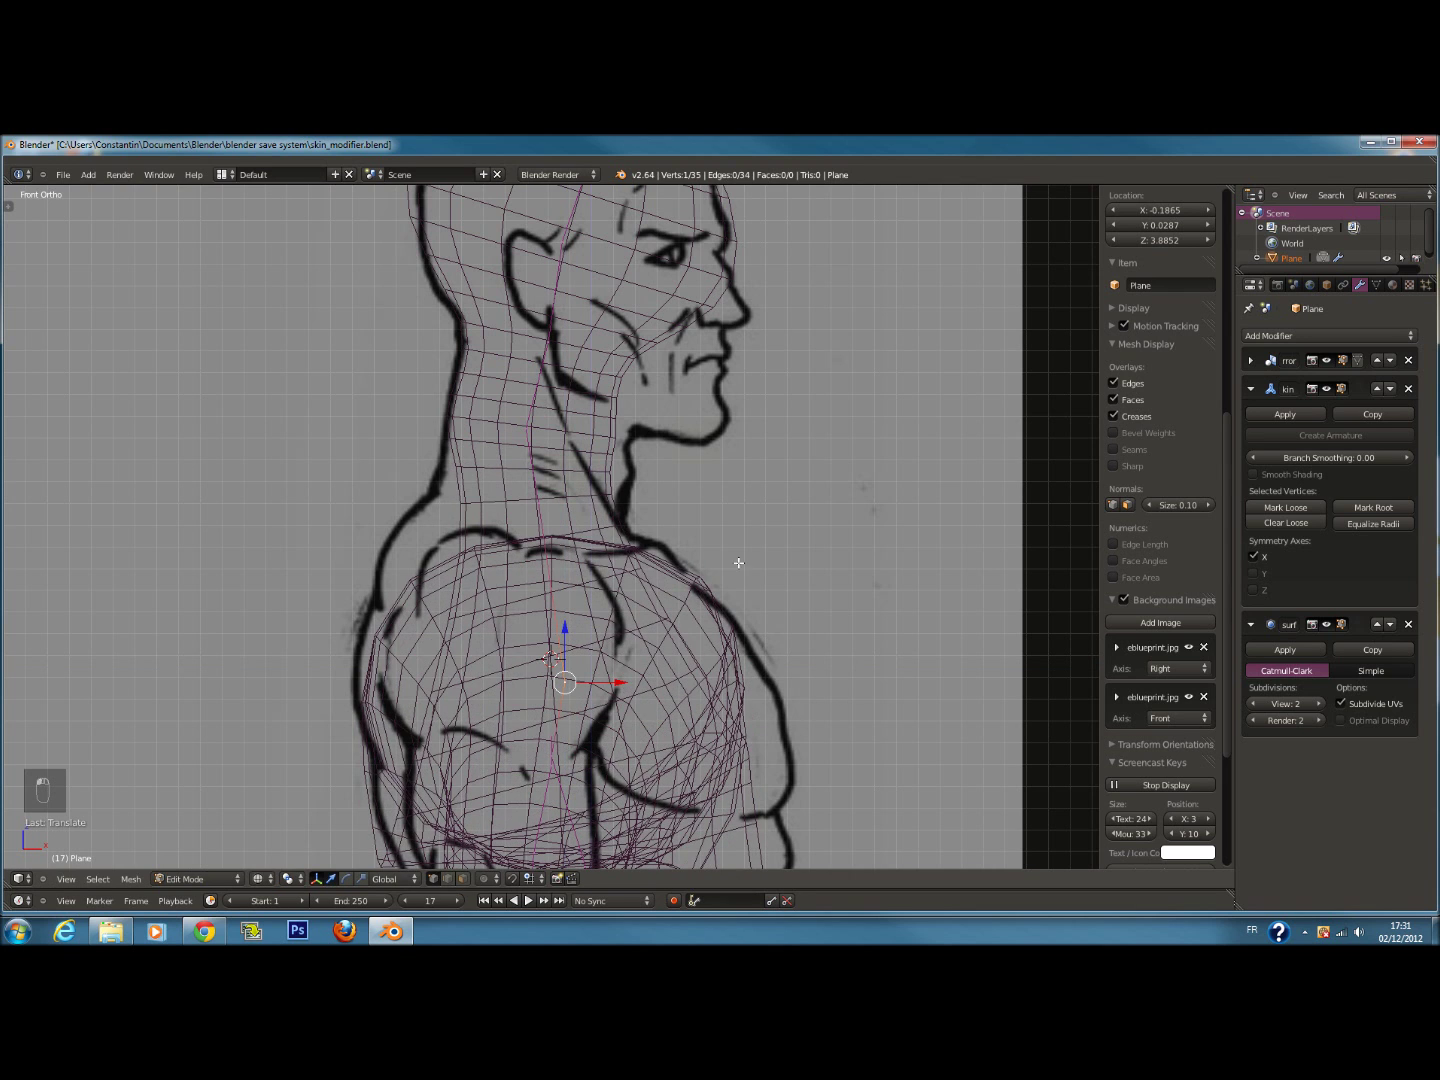
{"action": "key", "text": "KP_6"}
{"action": "key", "text": "KP_3"}
{"action": "key", "text": "z"}
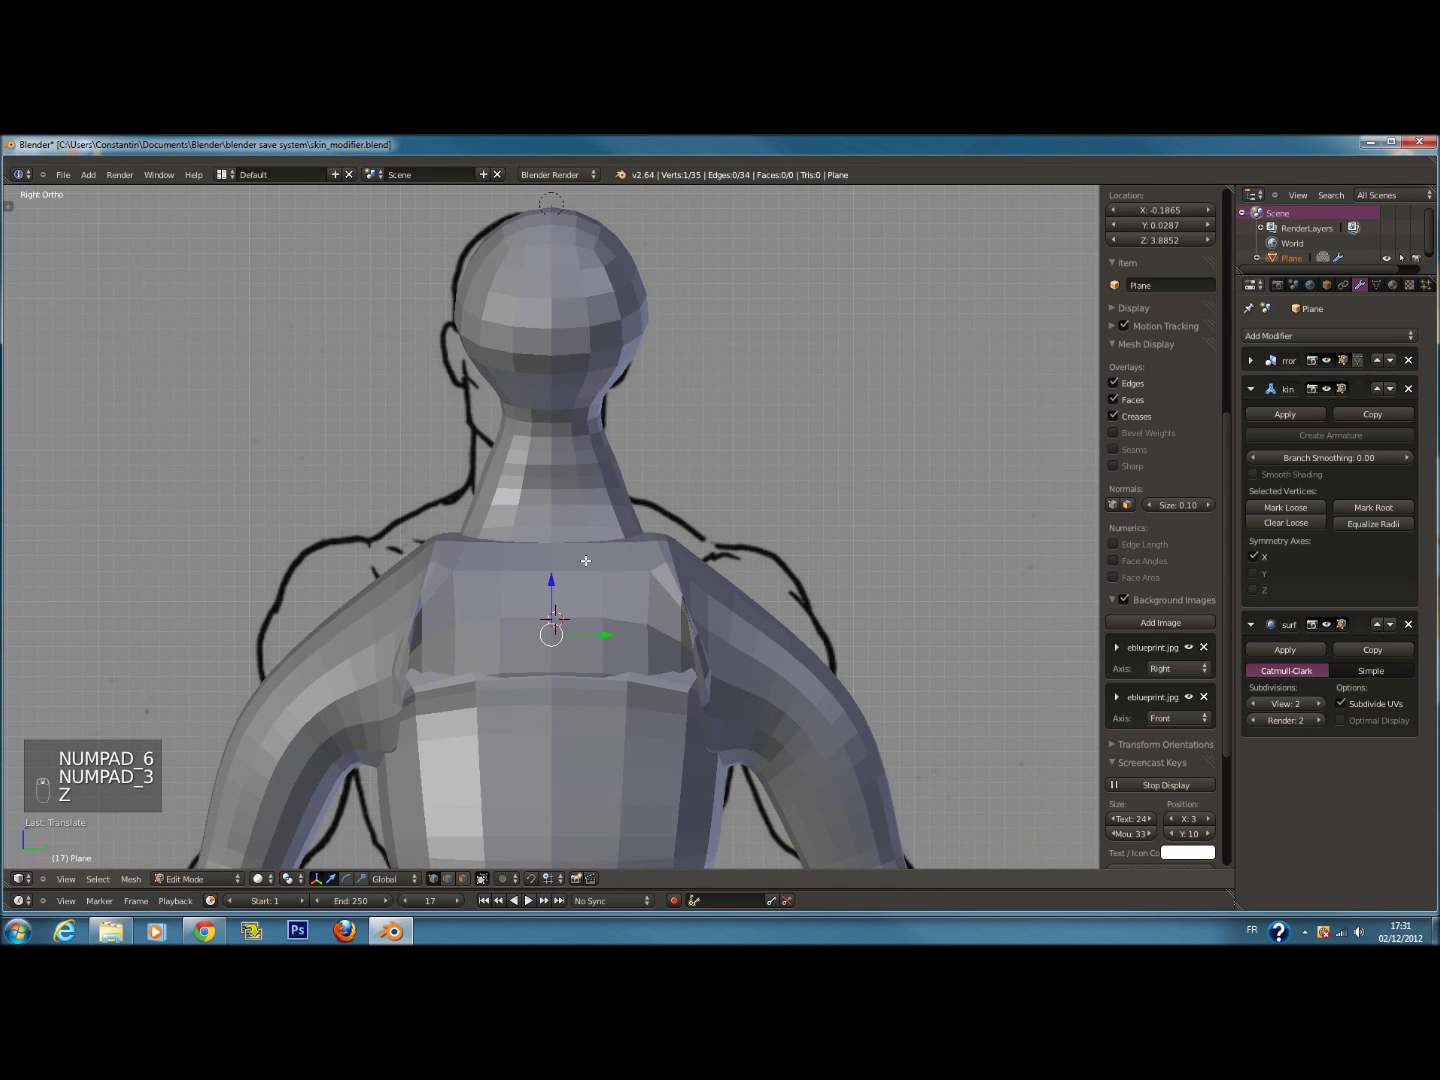
{"action": "key", "text": "z"}
{"action": "key", "text": "ctrl+a"}
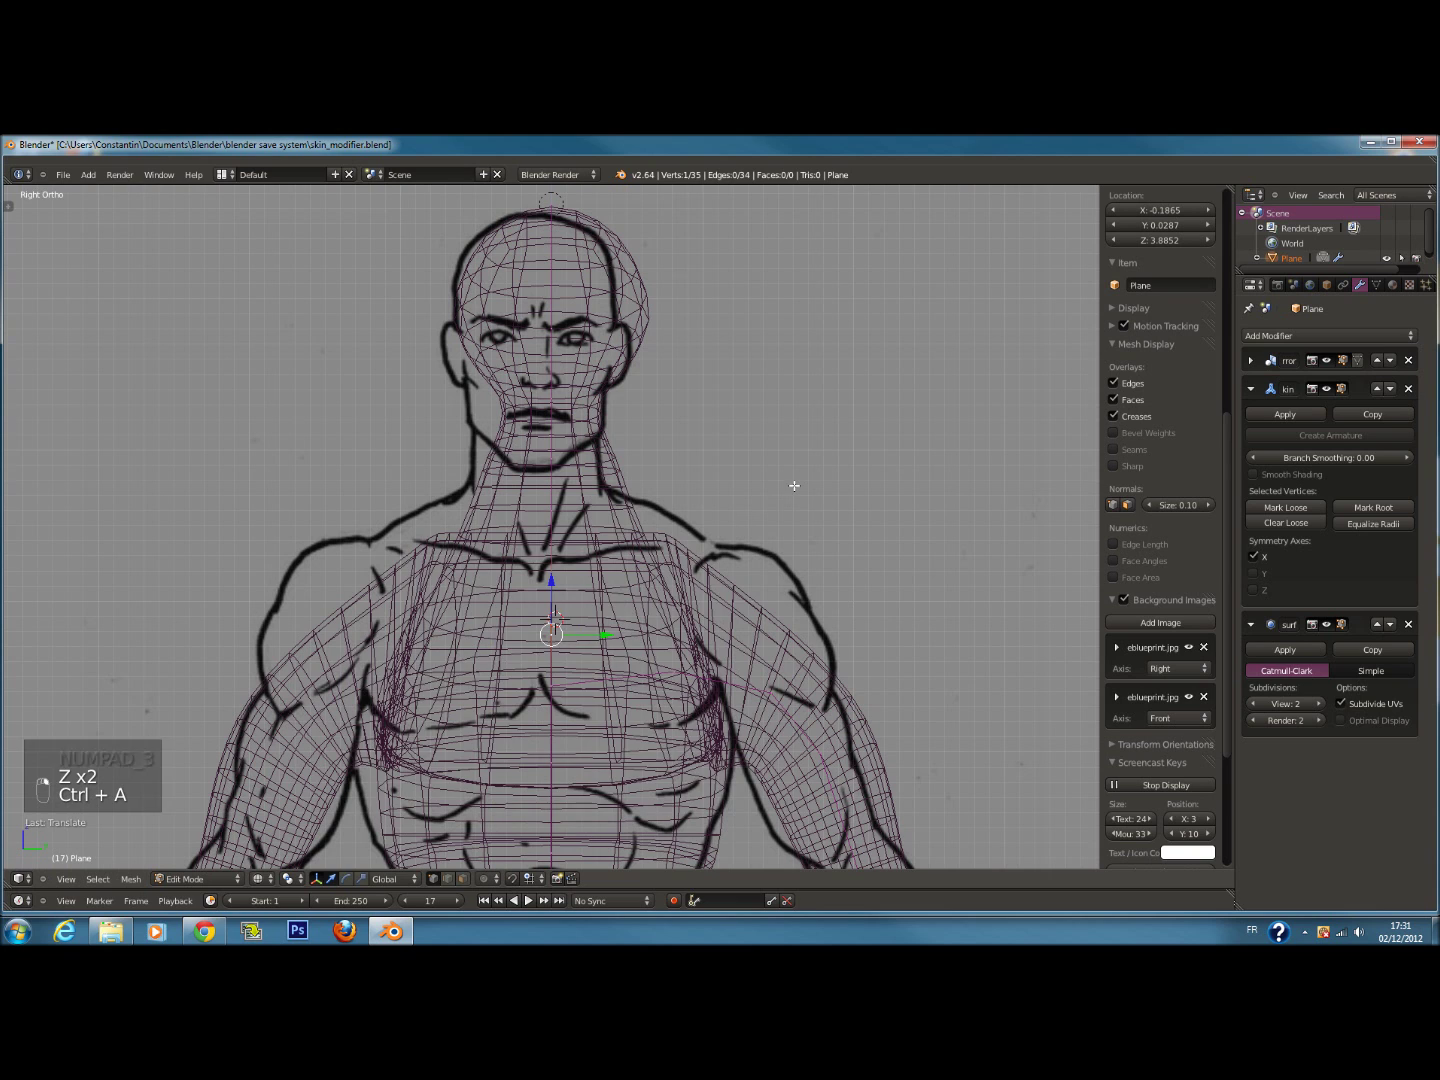
Undo the recent upper-chest vertex moves
{"action": "key", "text": "ctrl+z"}
{"action": "key", "text": "ctrl+z"}
{"action": "key", "text": "ctrl+z"}
{"action": "key", "text": "ctrl+z"}
{"action": "key", "text": "ctrl+z"}
{"action": "key", "text": "ctrl+z"}
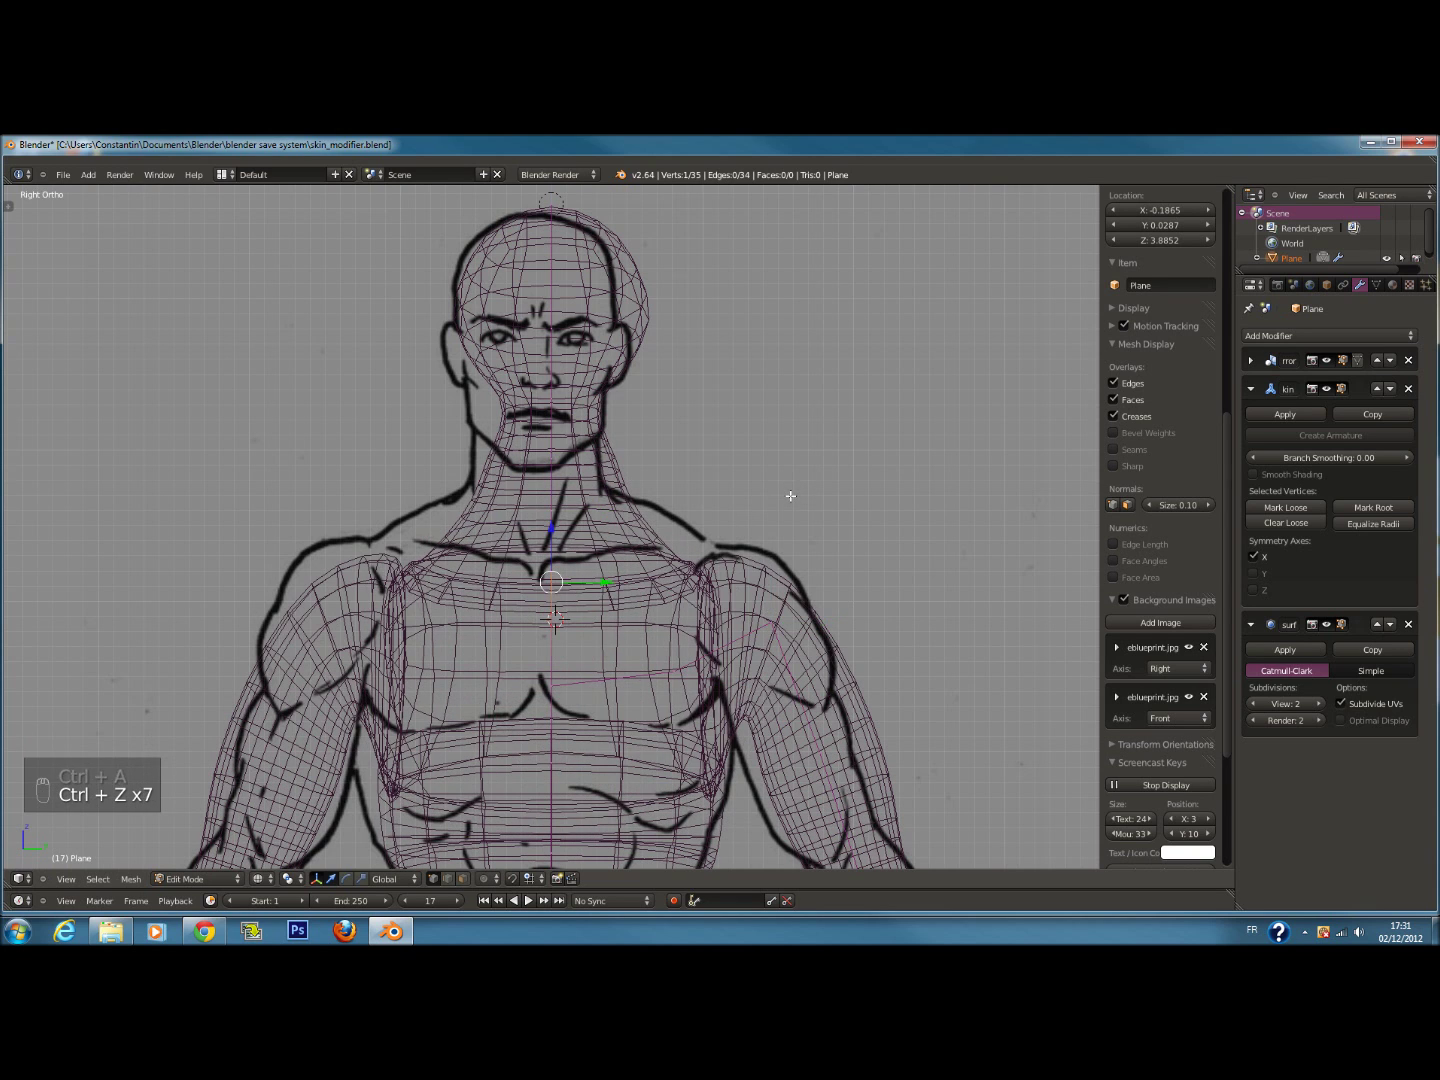
{"action": "key", "text": "ctrl+z"}
{"action": "key", "text": "ctrl+z"}
{"action": "key", "text": "ctrl+z"}
Enlarge the skin at the jaw-level head vertex in the right view to approach the front-facing blueprint's face and neck width
{"action": "scroll", "coordinate": [639, 554], "scroll_direction": "up", "scroll_amount": 2}
{"action": "middle_click_drag", "start_coordinate": [631, 553], "coordinate": [628, 497], "text": "shift"}
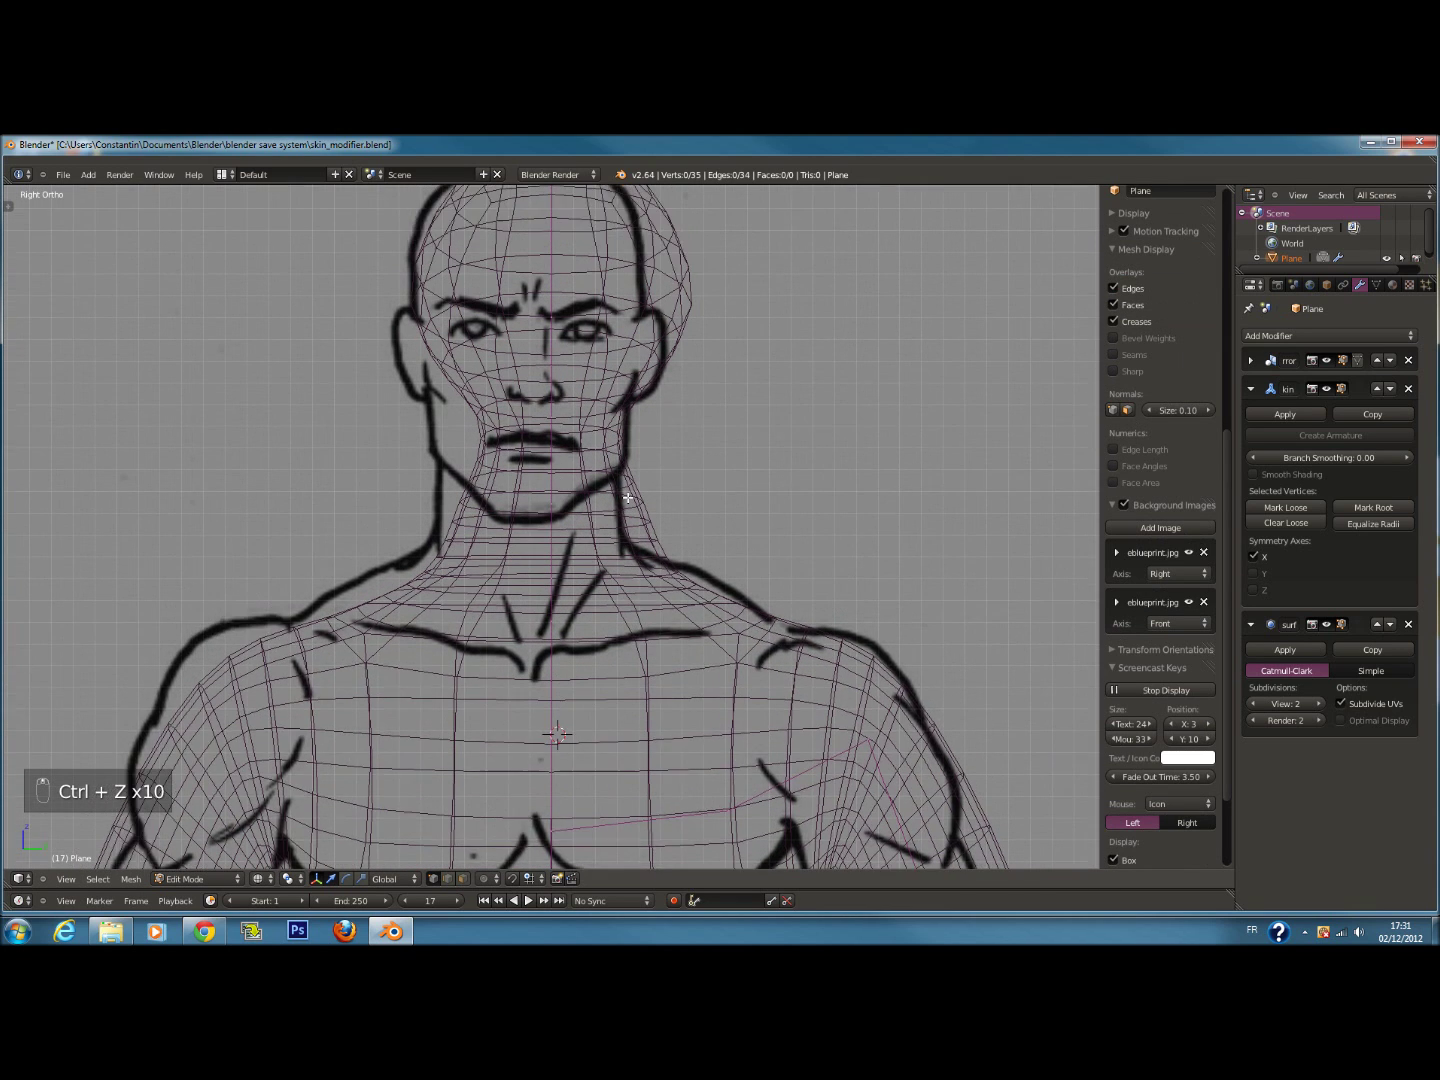
{"action": "scroll", "coordinate": [628, 497], "scroll_direction": "up", "scroll_amount": 1}
{"action": "key", "text": "c"}
{"action": "left_click", "coordinate": [551, 396]}
{"action": "key", "text": "ctrl+a"}
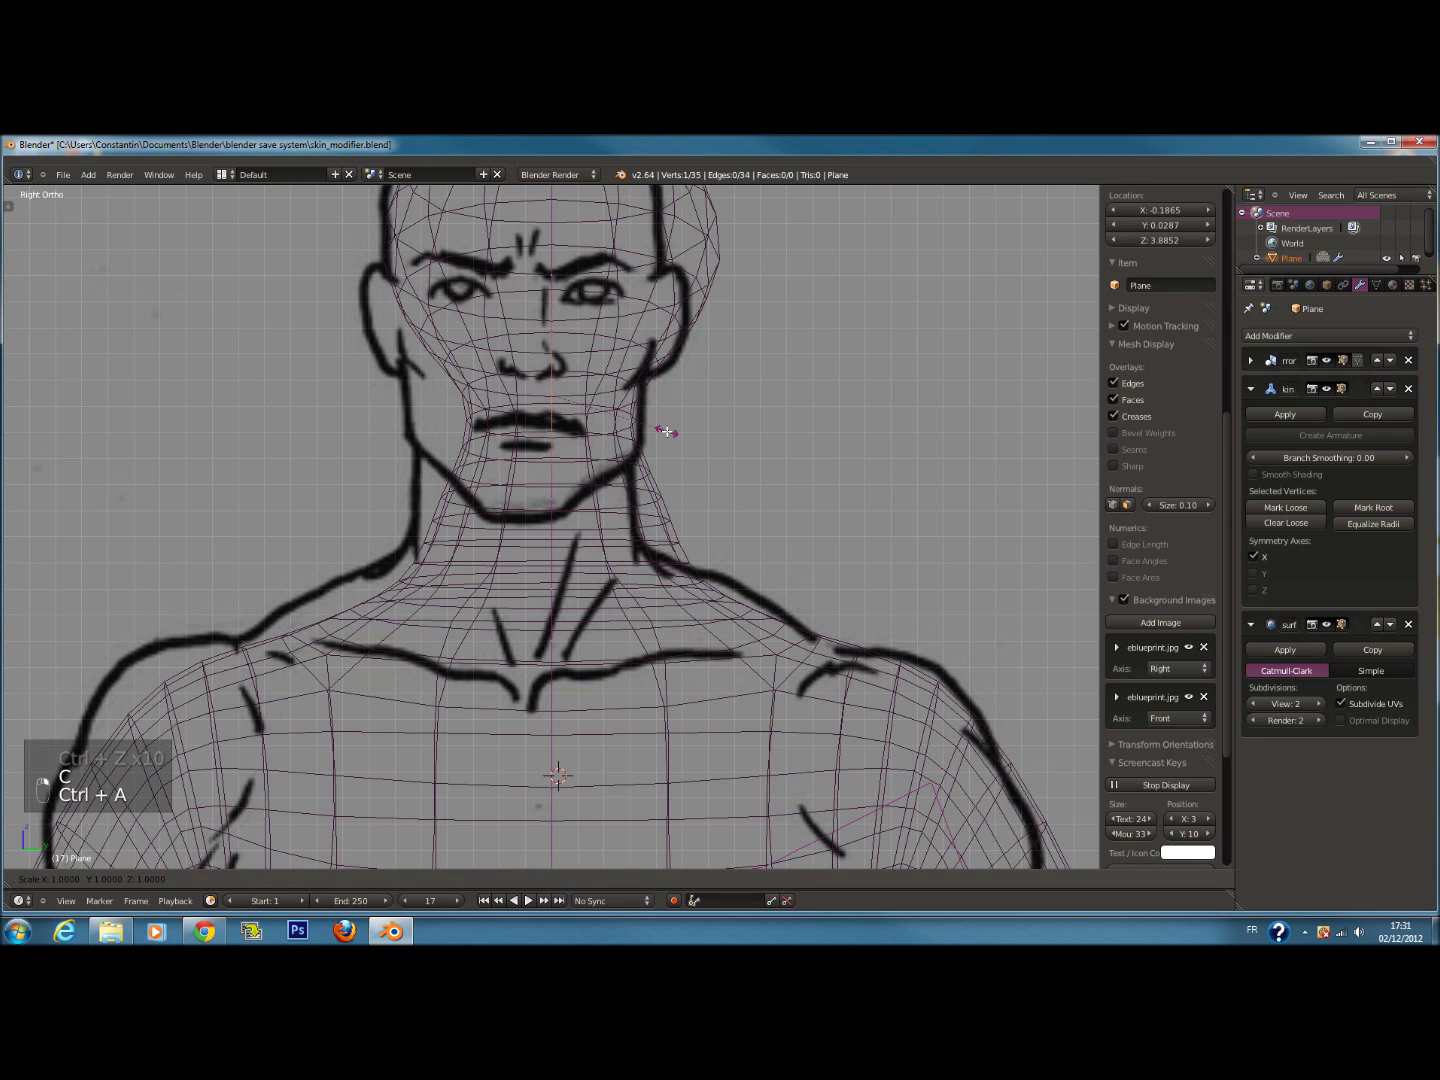
{"action": "key", "text": "ctrl+a"}
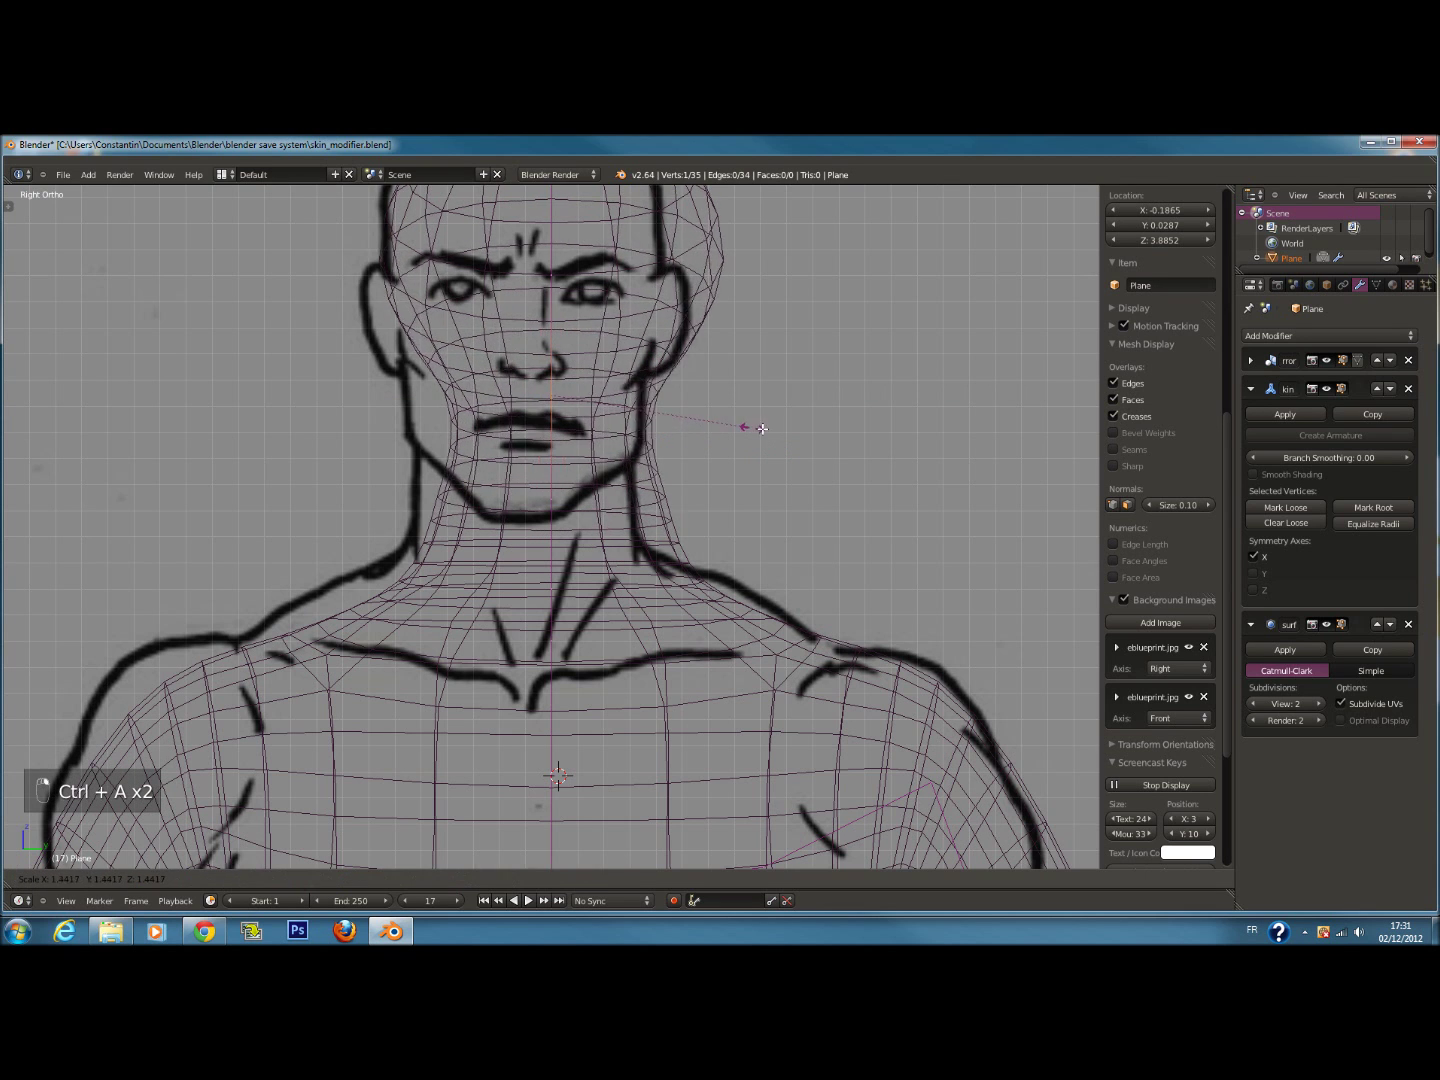
{"action": "left_click", "coordinate": [834, 435]}
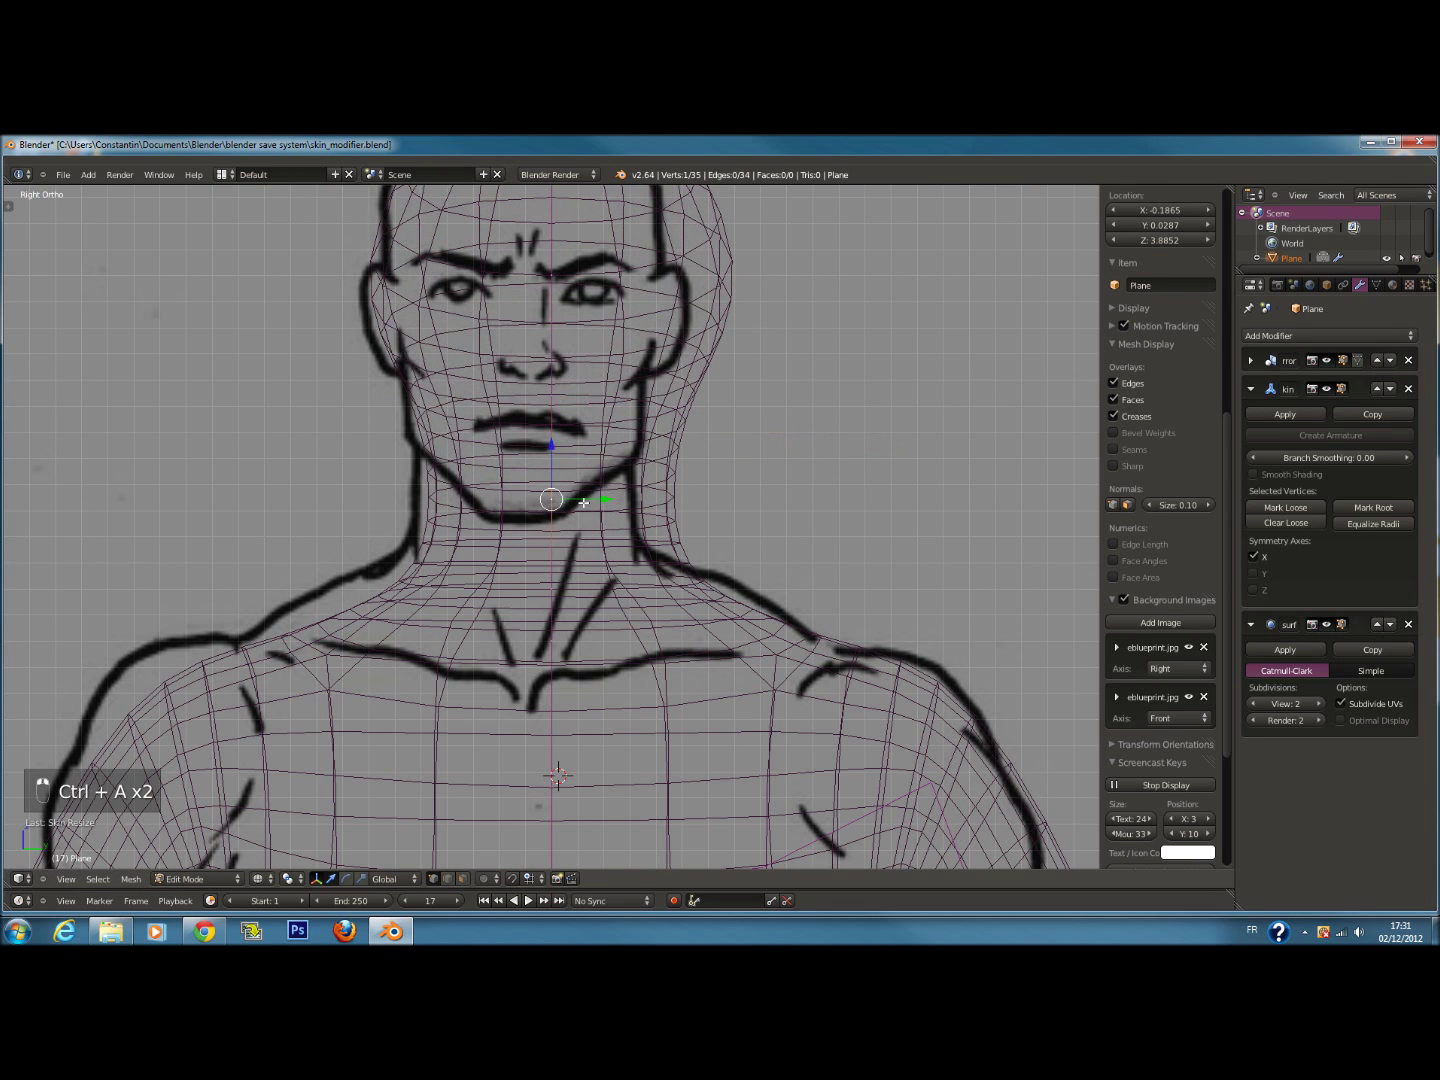
Save the file and show the head in solid shading from the front view
{"action": "key", "text": "z"}
{"action": "key", "text": "ctrl+s"}
{"action": "key", "text": "KP_1"}
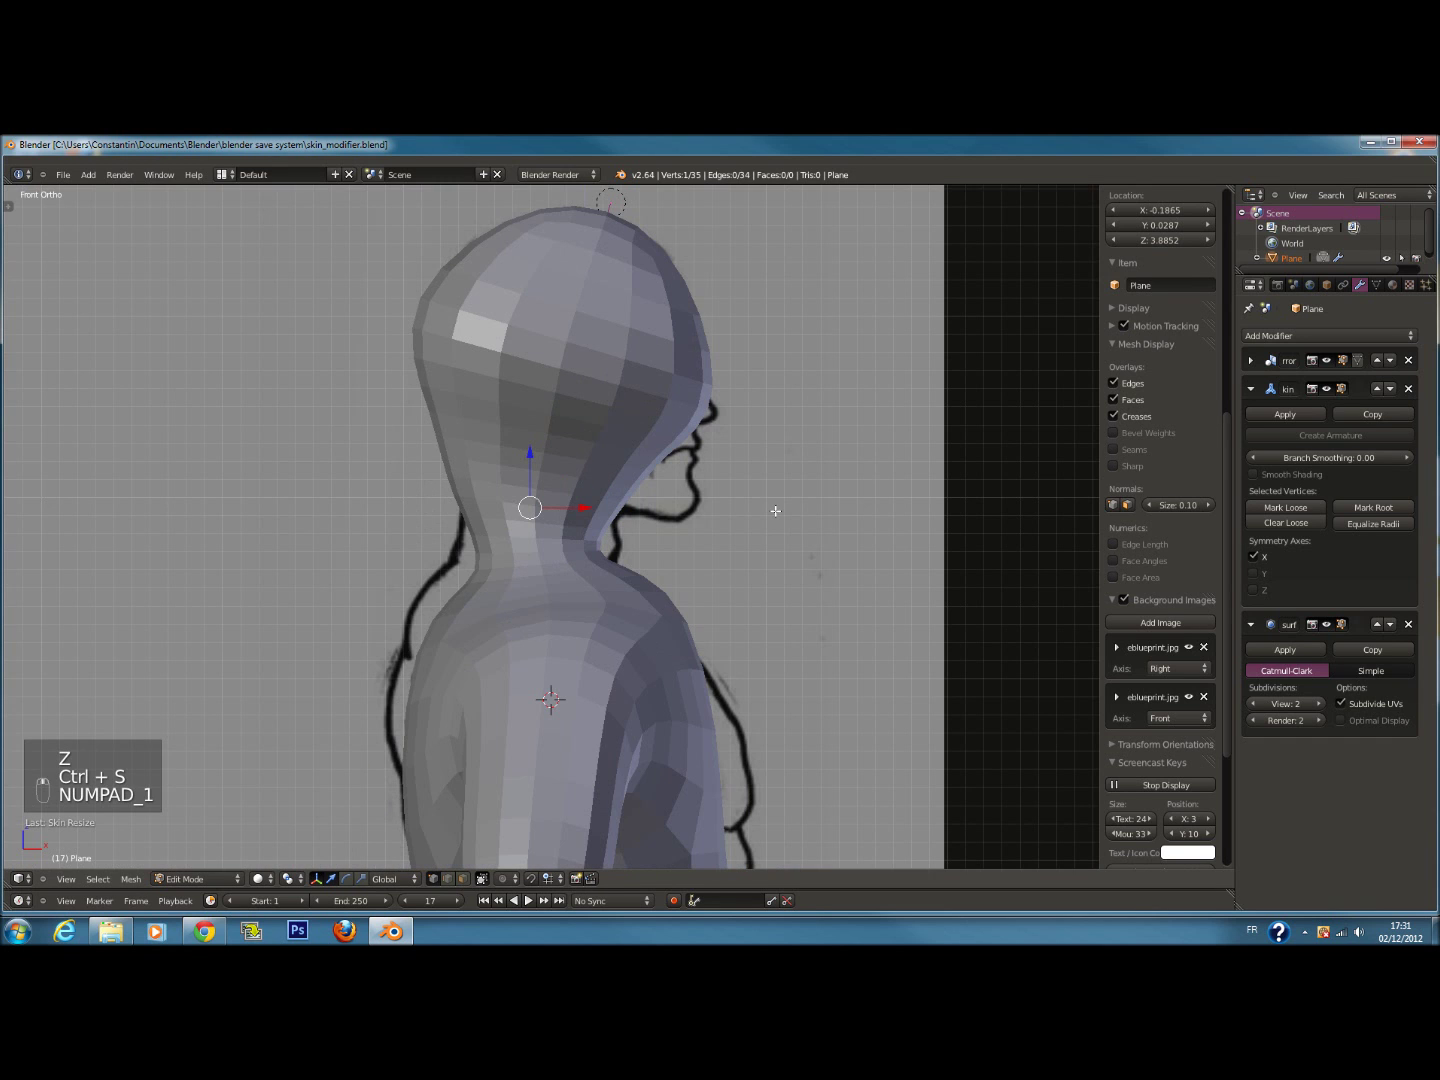
Reposition the jaw-level and neck vertices in wireframe front view to follow the side-profile blueprint's head and neck
{"action": "key", "text": "z"}
{"action": "scroll", "coordinate": [613, 561], "scroll_direction": "up", "scroll_amount": 2}
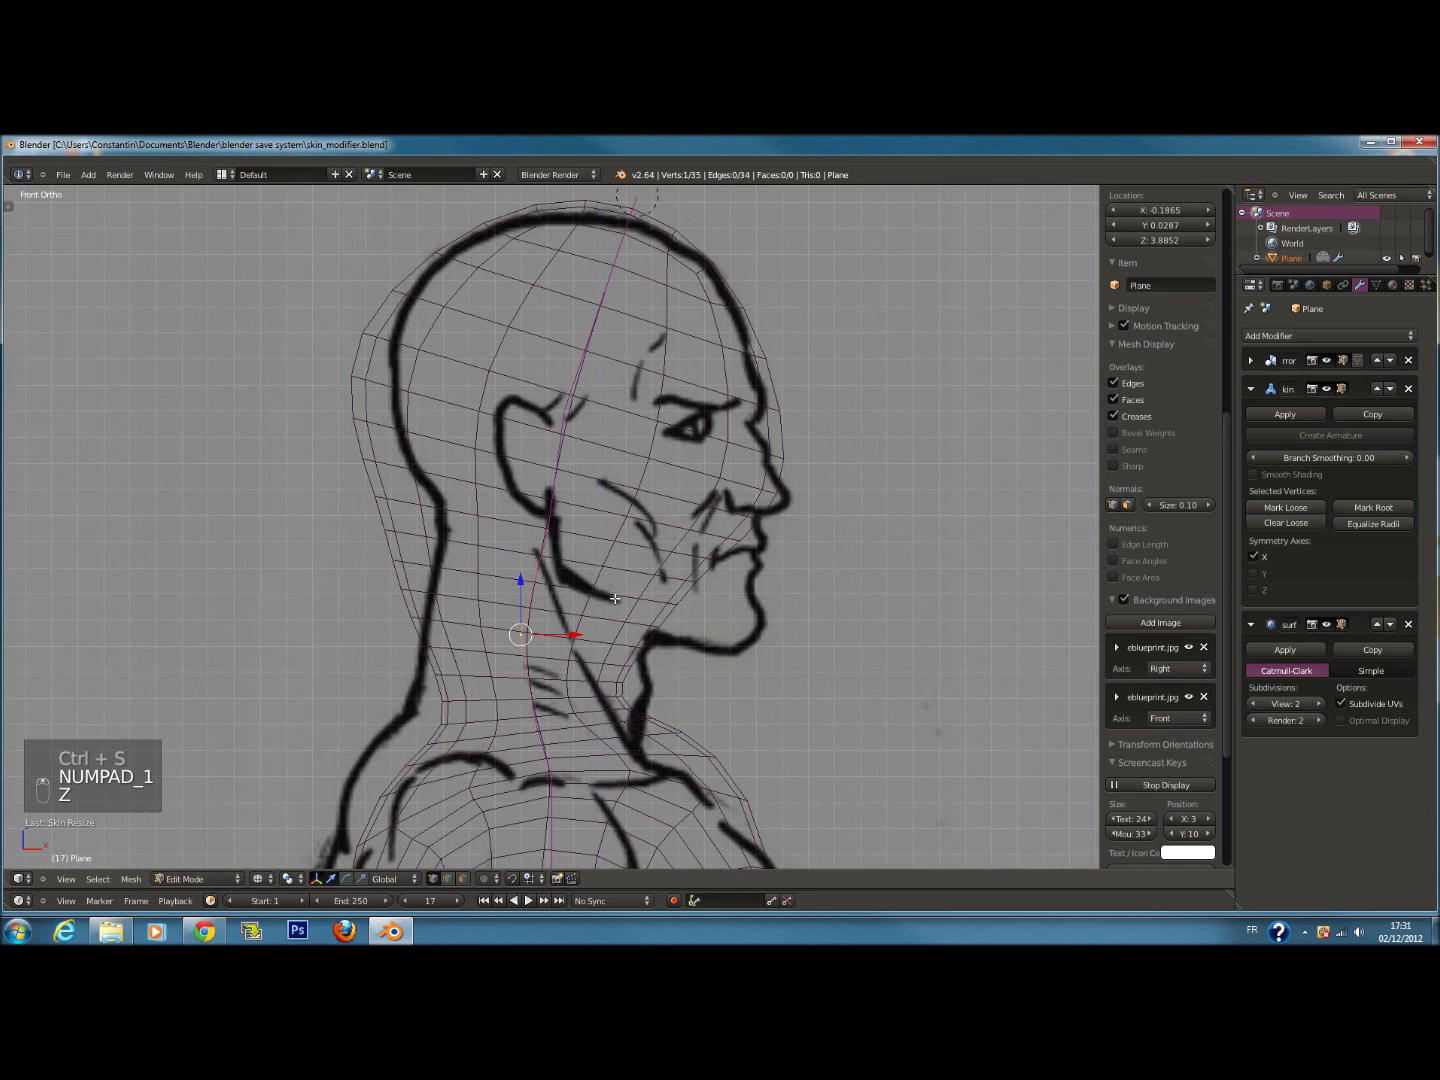
{"action": "left_click_drag", "start_coordinate": [574, 635], "coordinate": [617, 526]}
{"action": "left_click_drag", "start_coordinate": [585, 726], "coordinate": [553, 735]}
{"action": "key", "text": "ctrl+z"}
{"action": "scroll", "coordinate": [616, 718], "scroll_direction": "down", "scroll_amount": 1}
{"action": "middle_click_drag", "start_coordinate": [580, 779], "coordinate": [581, 702], "text": "shift"}
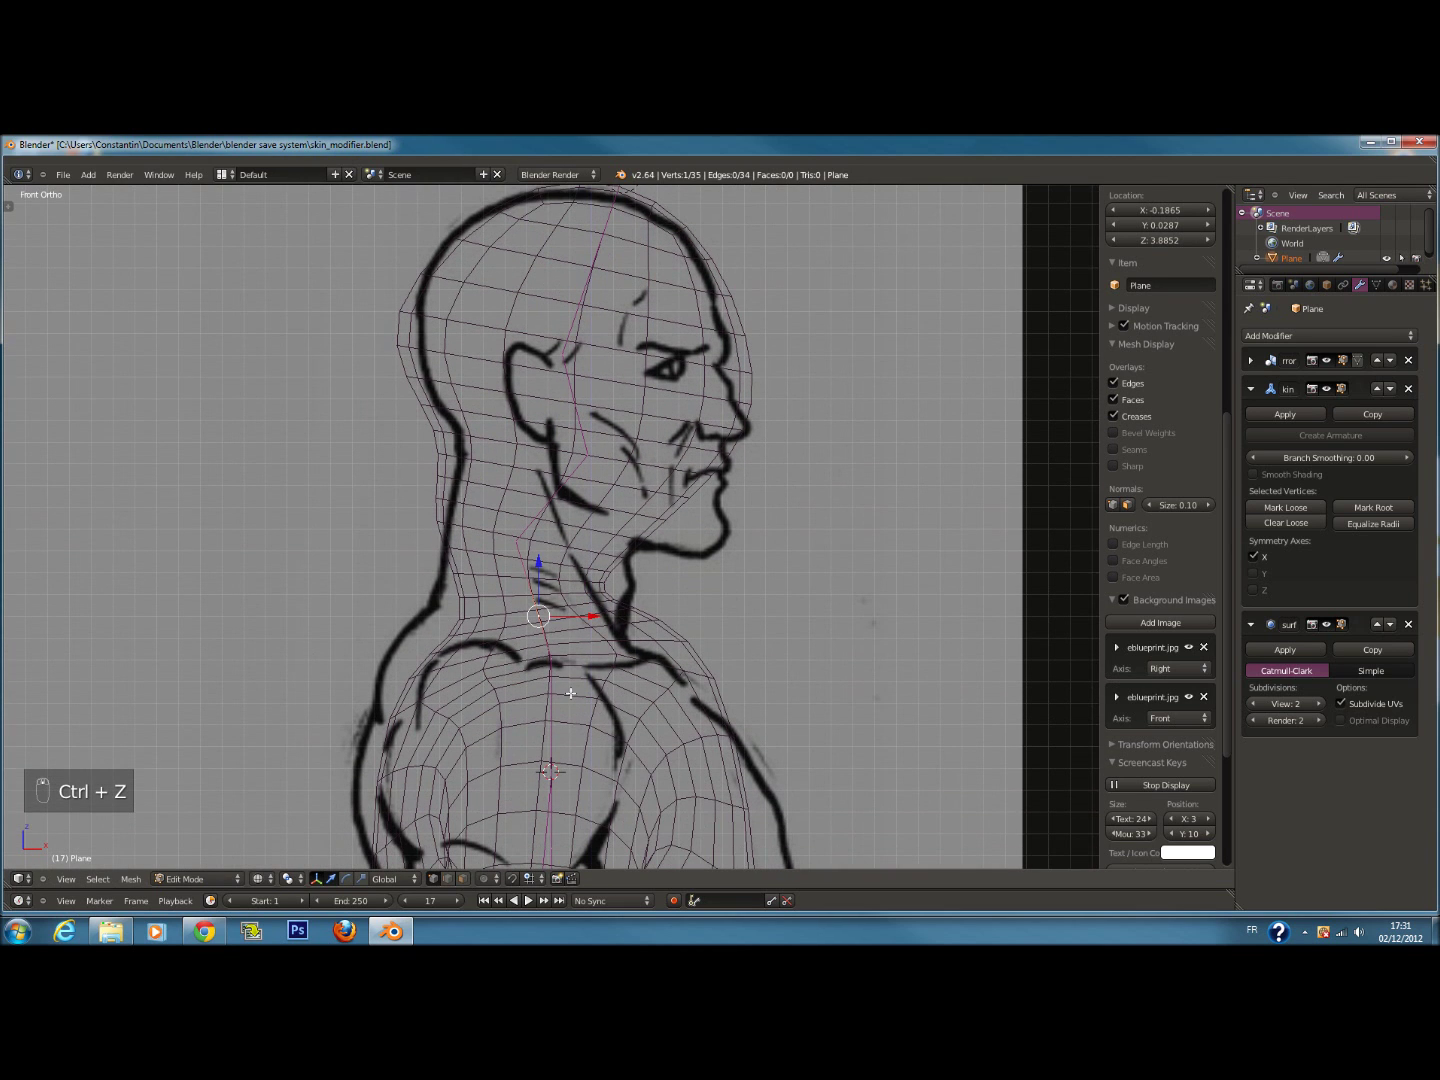
{"action": "left_click_drag", "start_coordinate": [554, 660], "coordinate": [538, 603]}
{"action": "scroll", "coordinate": [592, 636], "scroll_direction": "down", "scroll_amount": 1}
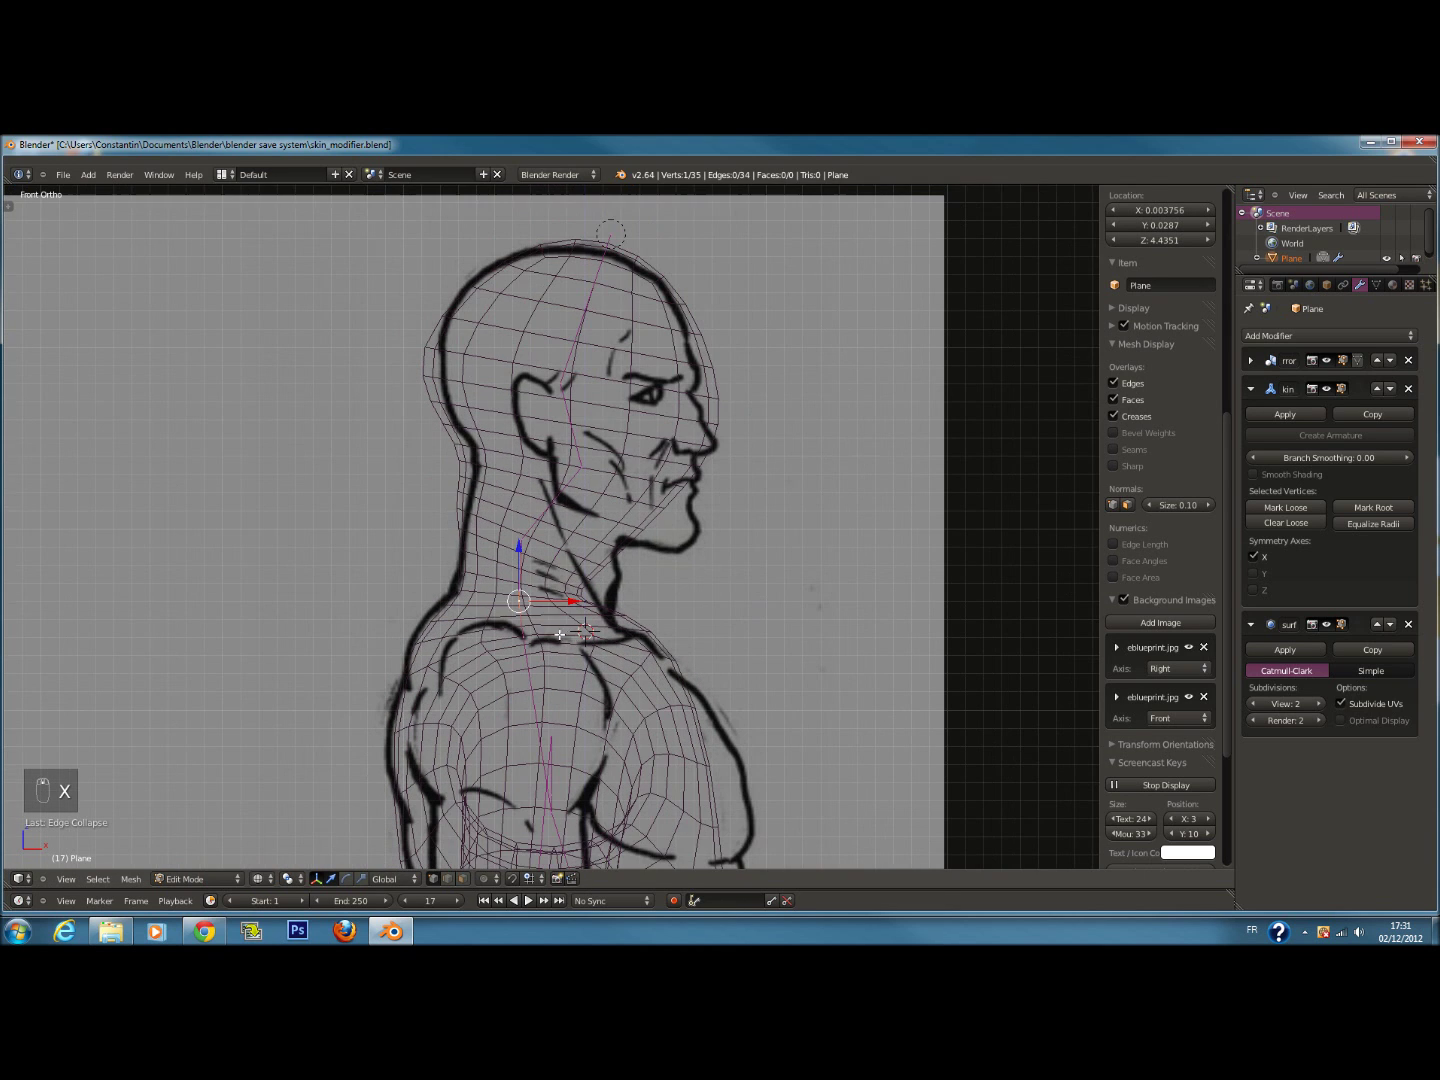
Try moving the lower-neck vertex forward along X, and undo the move
{"action": "key", "text": "c"}
{"action": "left_click", "coordinate": [518, 617]}
{"action": "left_click_drag", "start_coordinate": [519, 578], "coordinate": [589, 576]}
{"action": "key", "text": "ctrl+z"}
Extrude a new vertex from the jaw-level head vertex forward past the face in the side-profile blueprint
{"action": "scroll", "coordinate": [686, 520], "scroll_direction": "up", "scroll_amount": 1}
{"action": "key", "text": "a"}
{"action": "right_click", "coordinate": [594, 458]}
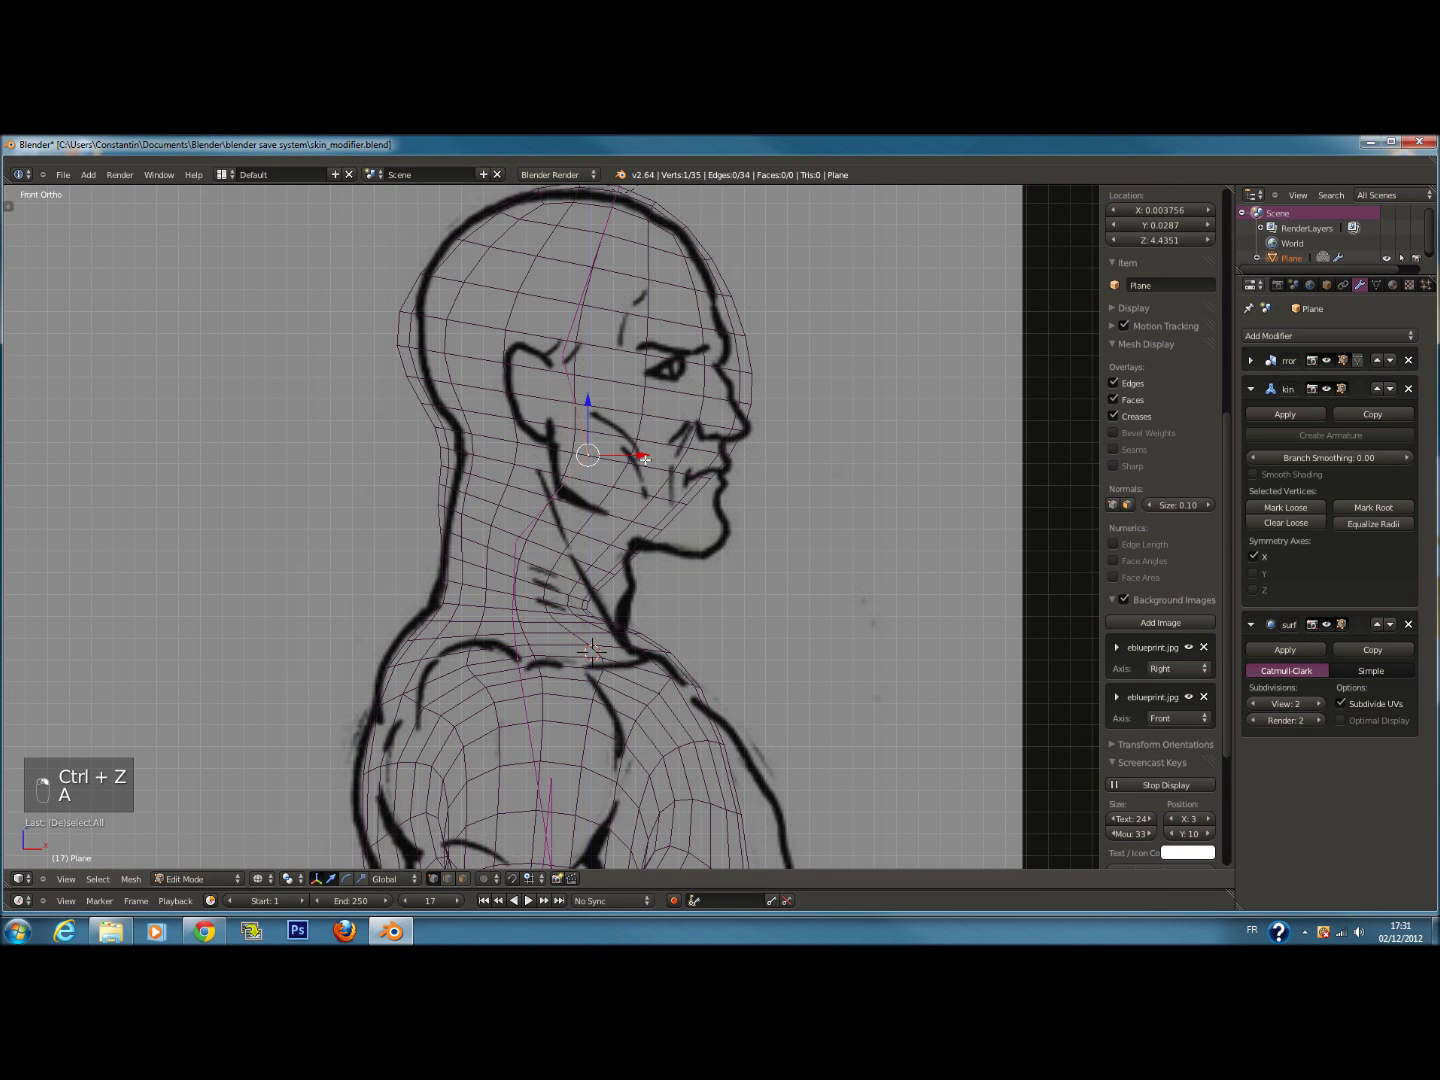
{"action": "key", "text": "e"}
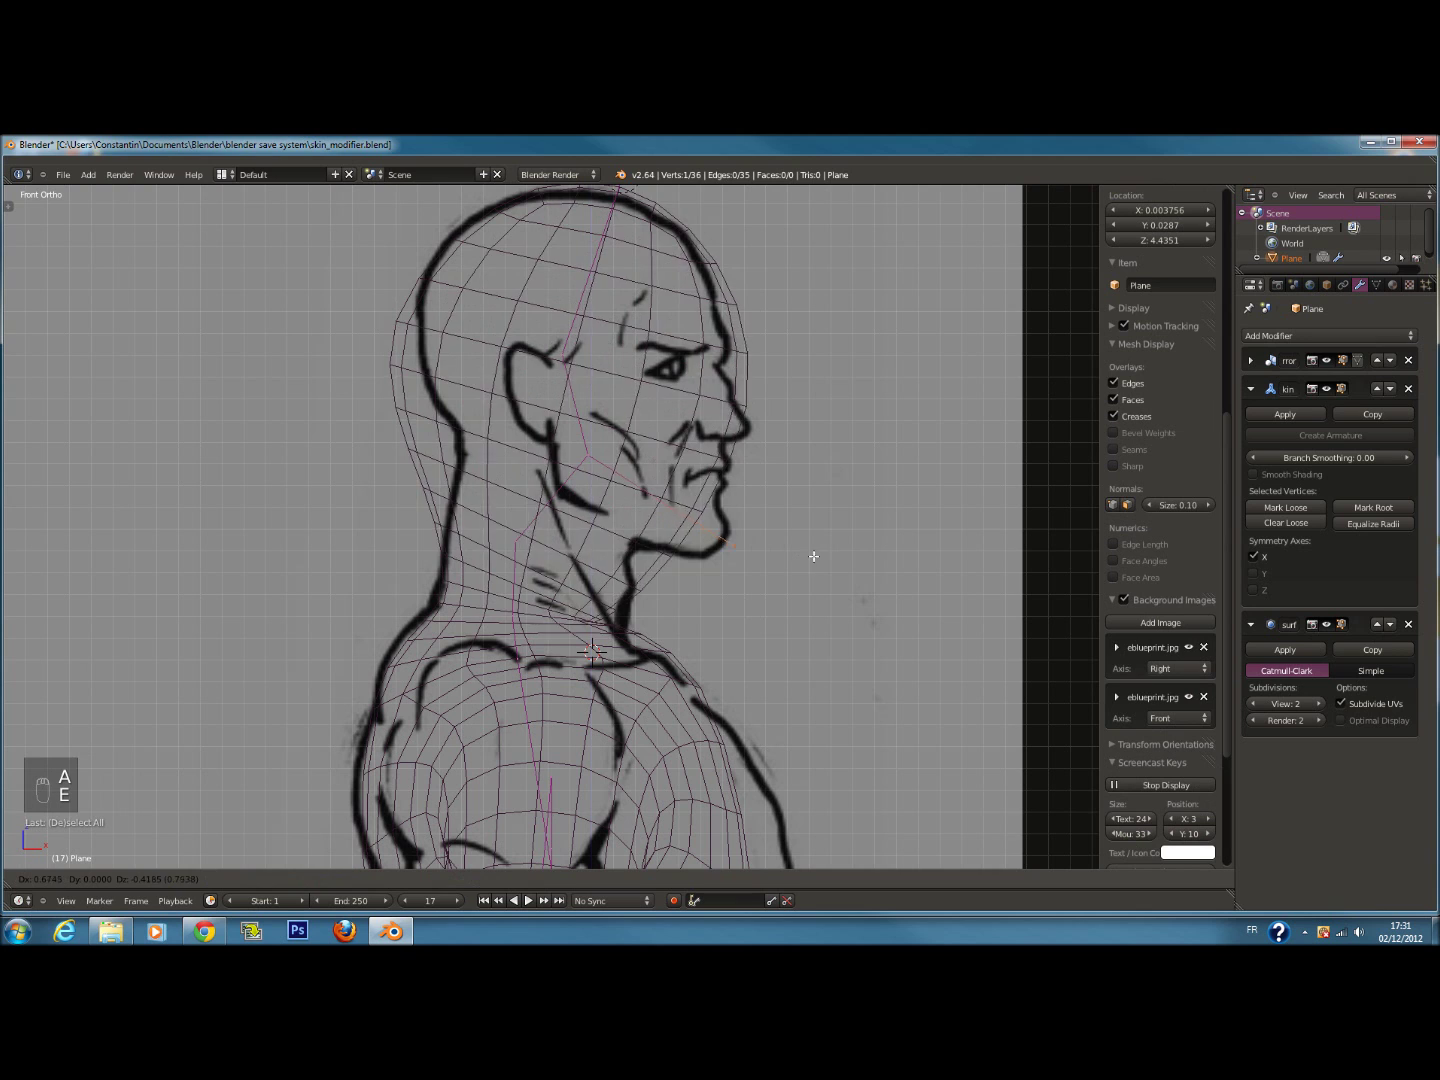
{"action": "left_click", "coordinate": [866, 477]}
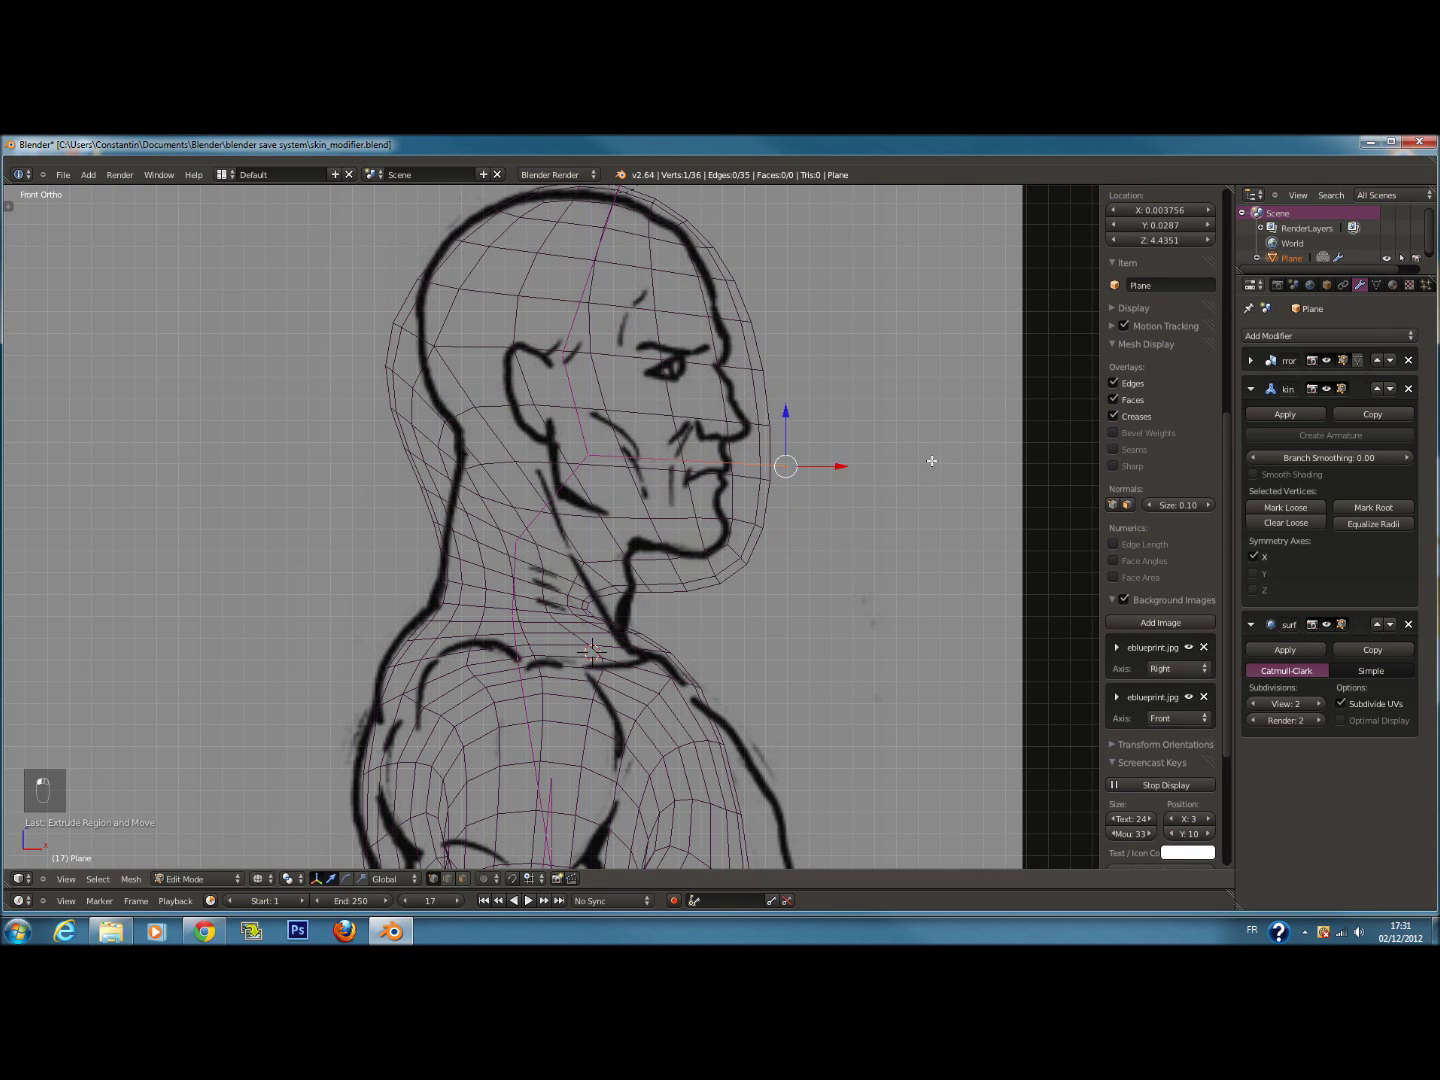
Adjust the skin size at the extruded face vertex and at the top-of-head vertex
{"action": "key", "text": "ctrl+a"}
{"action": "key", "text": "ctrl+a"}
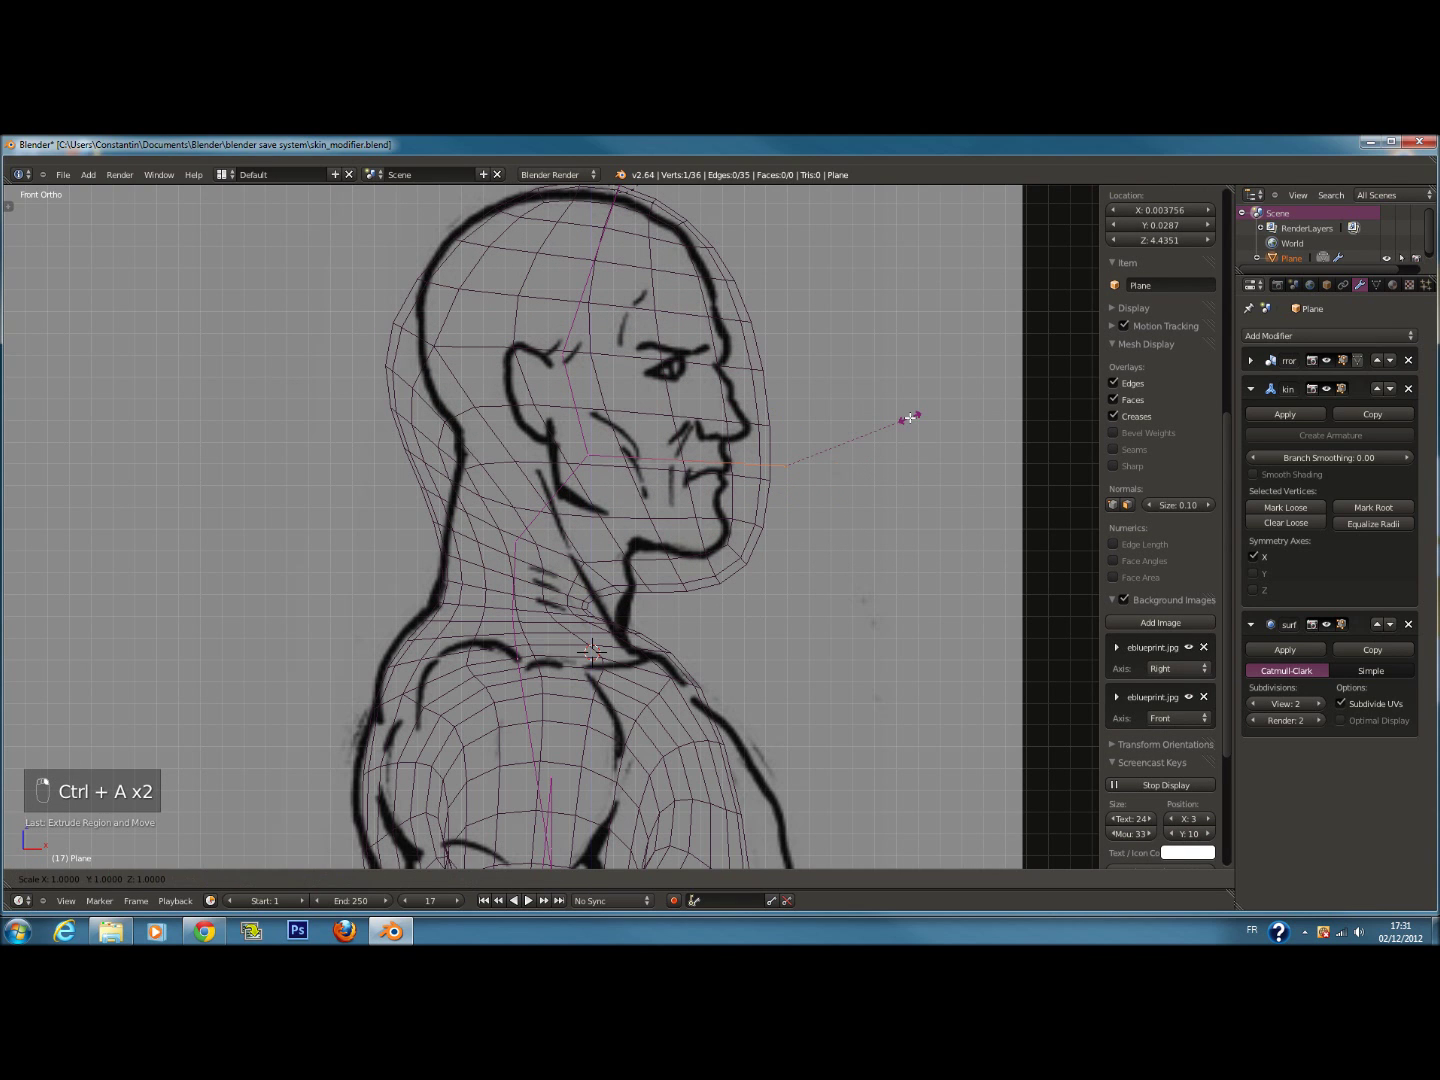
{"action": "left_click", "coordinate": [790, 442]}
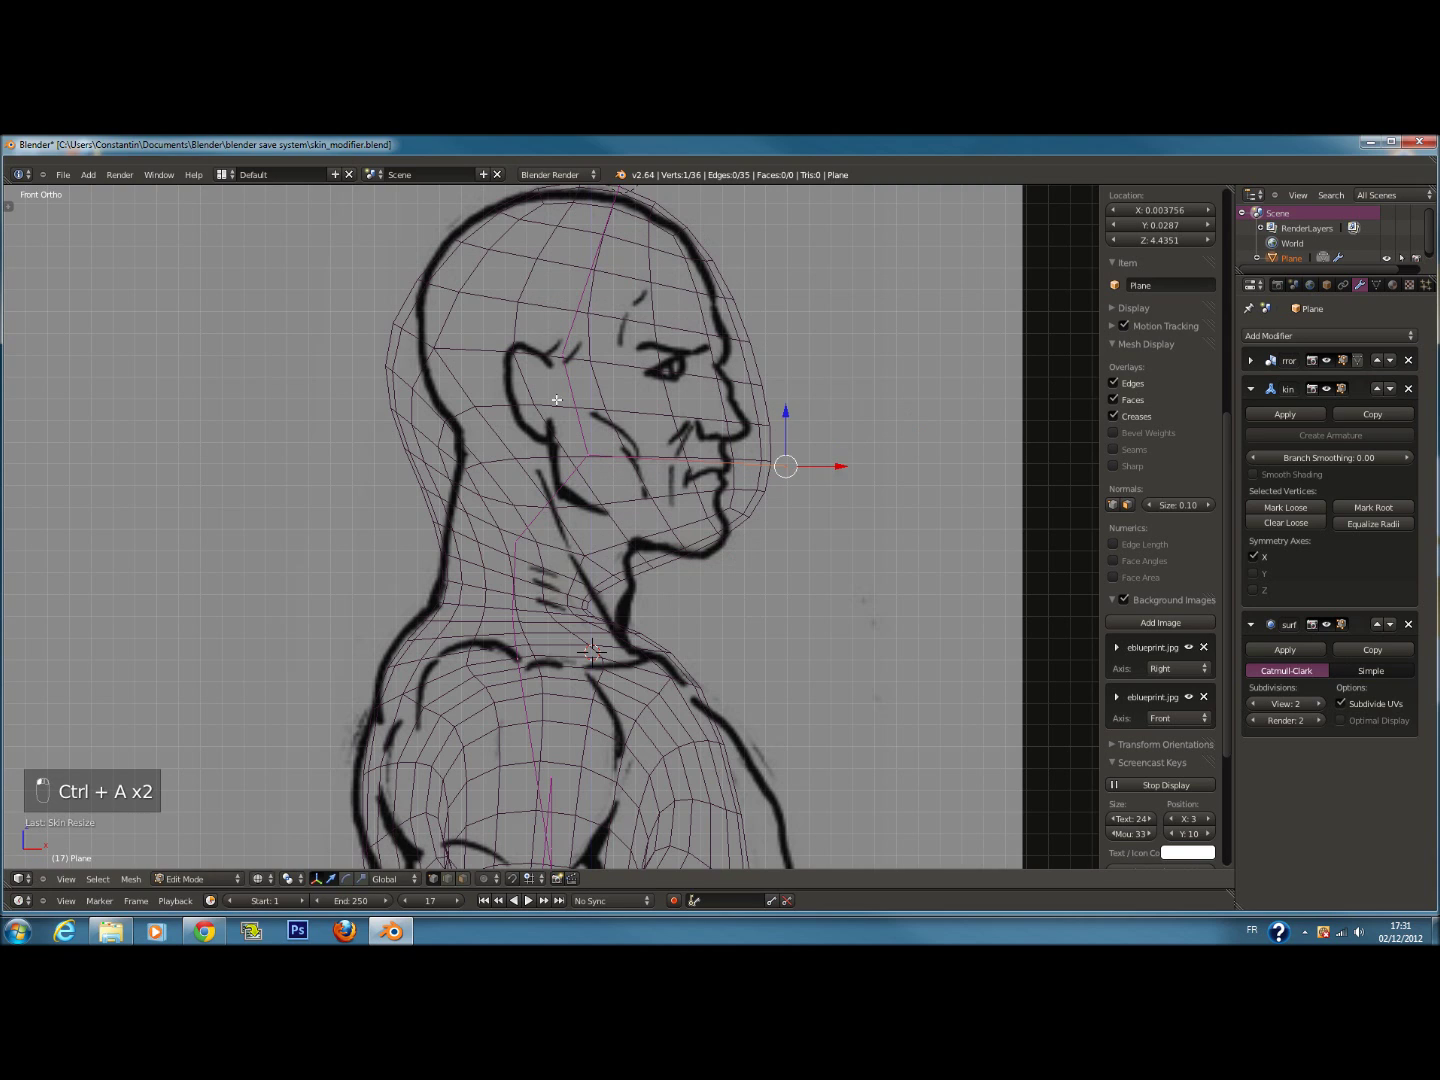
{"action": "scroll", "coordinate": [580, 388], "scroll_direction": "up", "scroll_amount": 5, "text": "shift"}
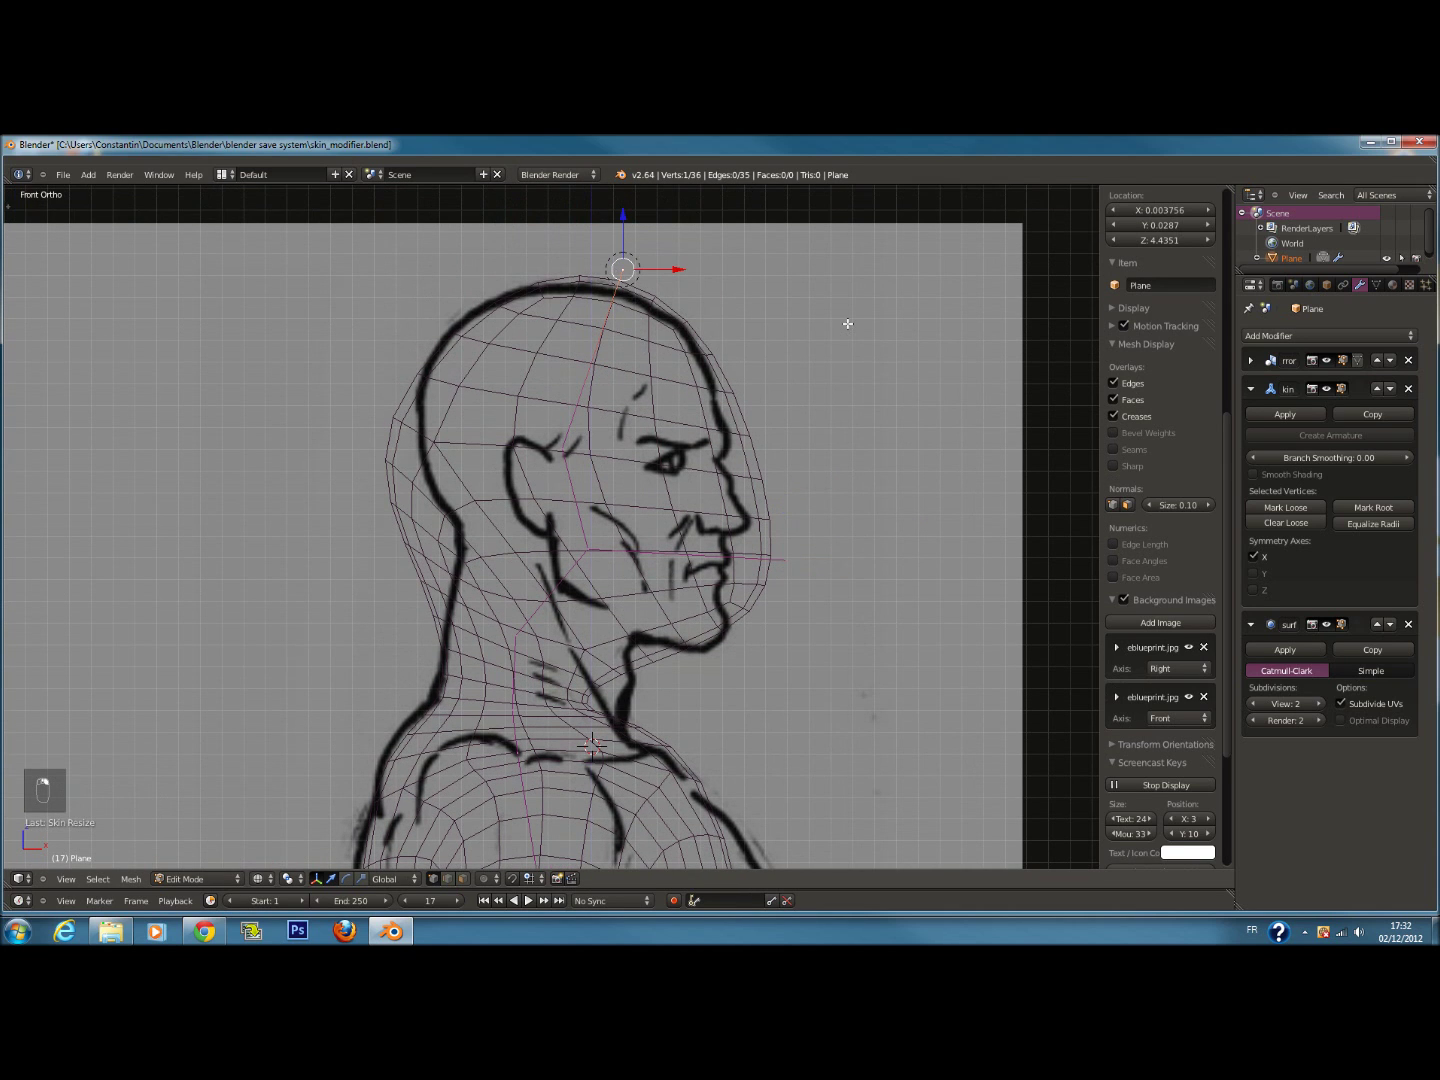
{"action": "key", "text": "ctrl+a"}
{"action": "left_click", "coordinate": [812, 297]}
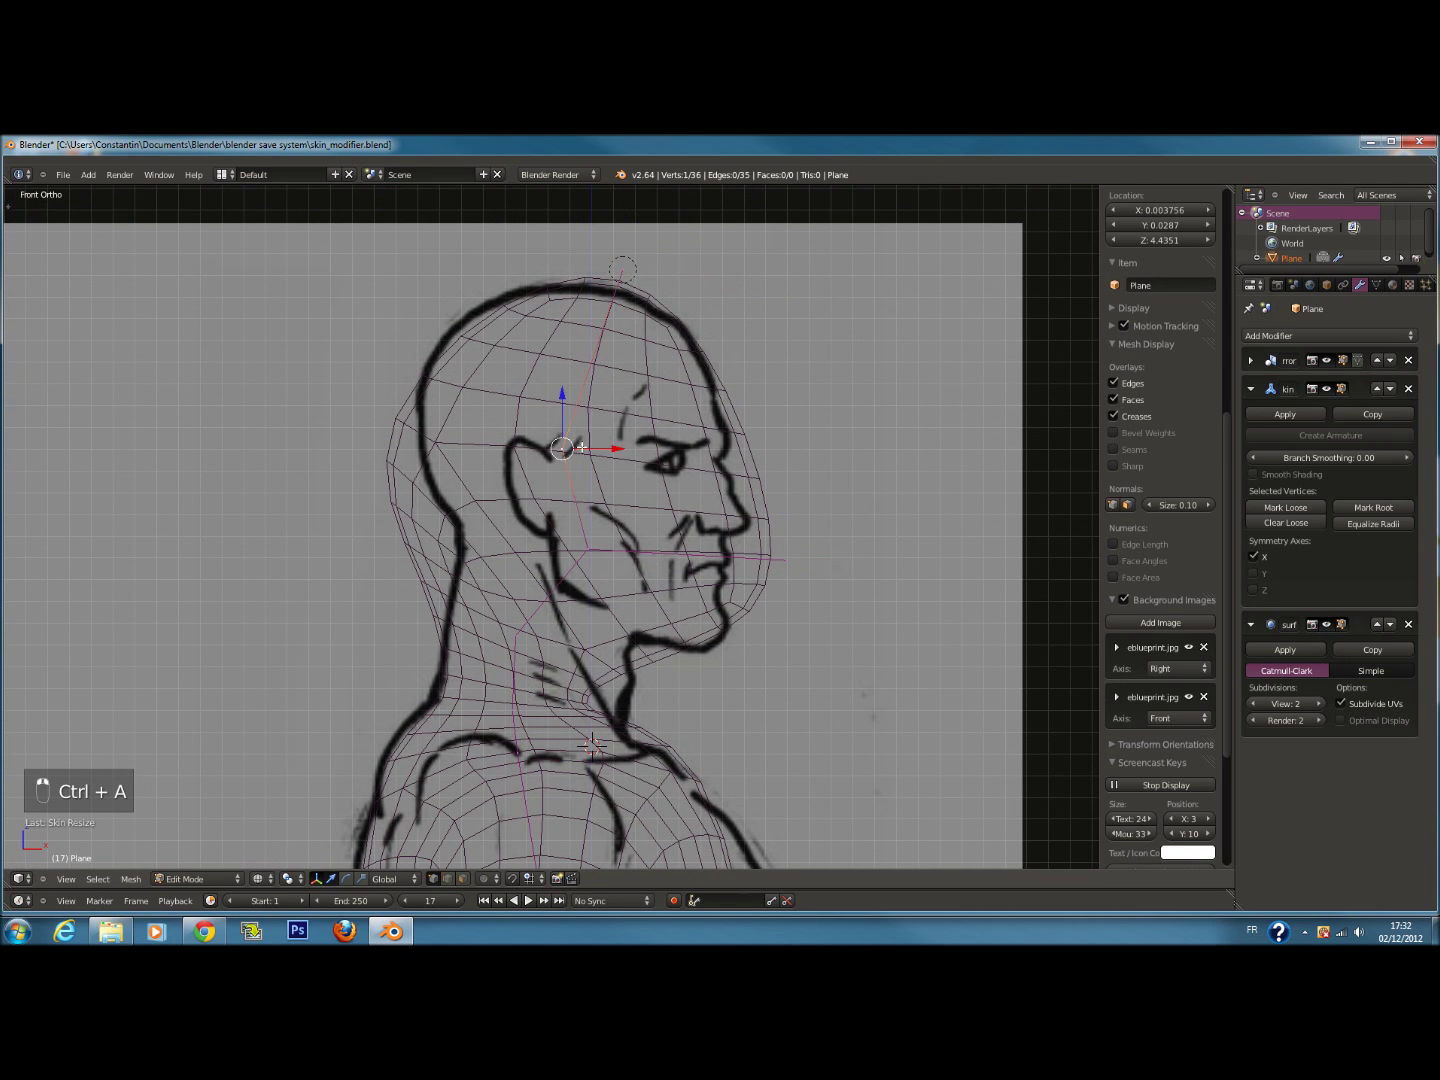
Raise the ear-level head vertex and shrink the skin at the jaw-level and extruded face vertices
{"action": "key", "text": "g"}
{"action": "left_click", "coordinate": [578, 399]}
{"action": "key", "text": "g"}
{"action": "left_click", "coordinate": [659, 487]}
{"action": "key", "text": "ctrl+a"}
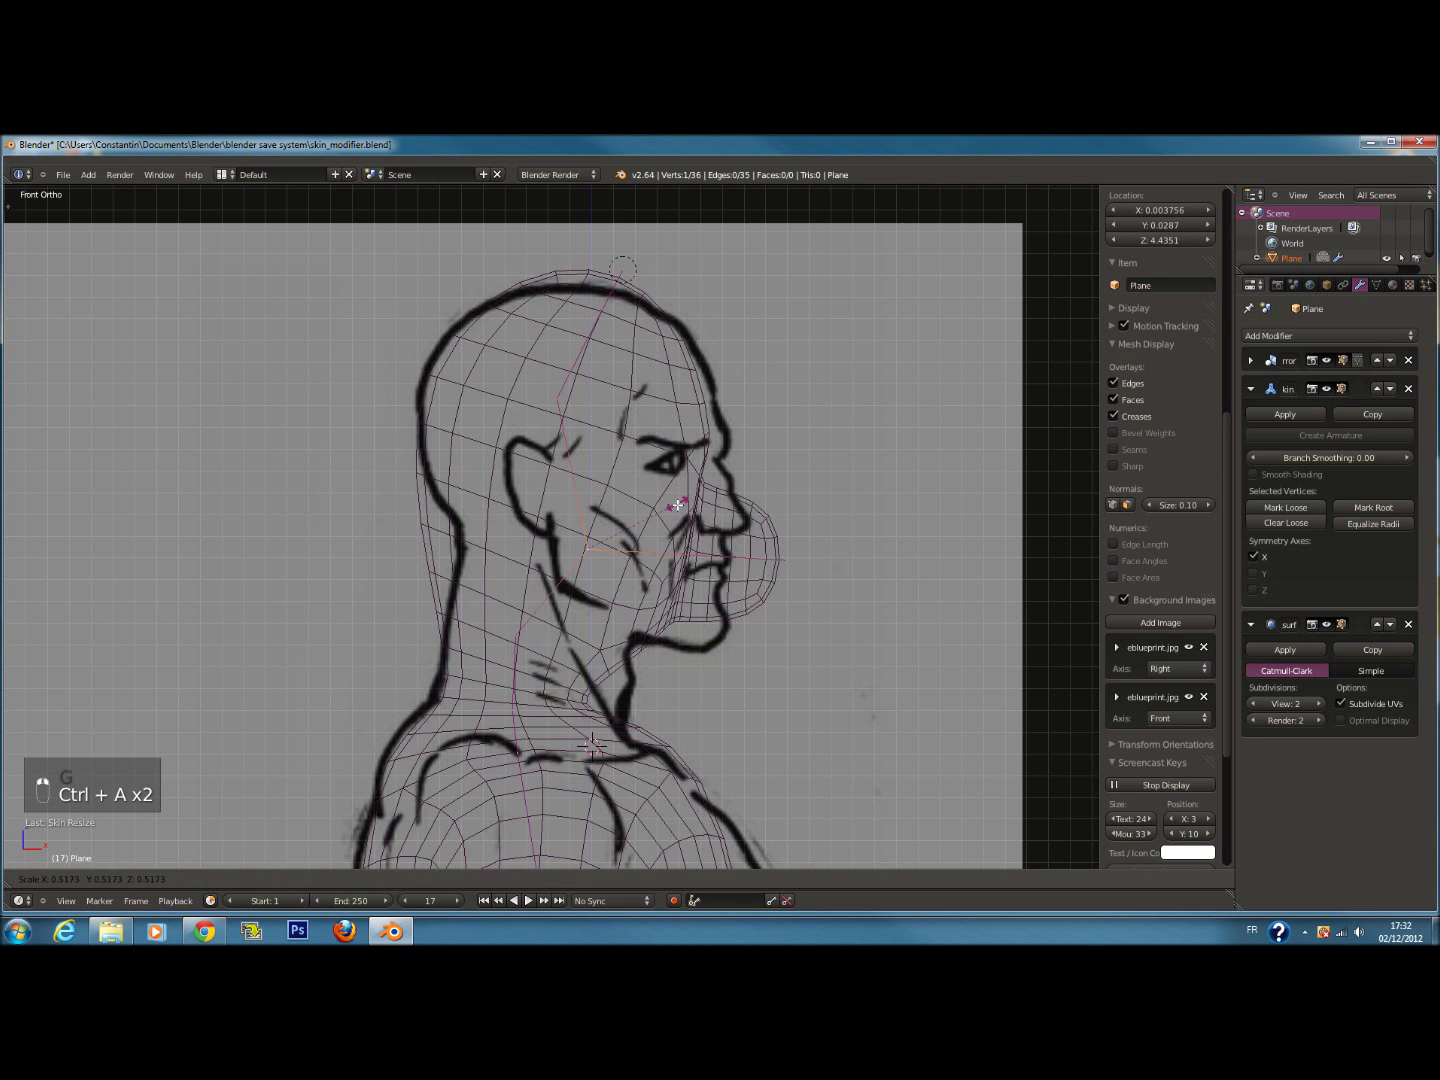
{"action": "left_click", "coordinate": [779, 536]}
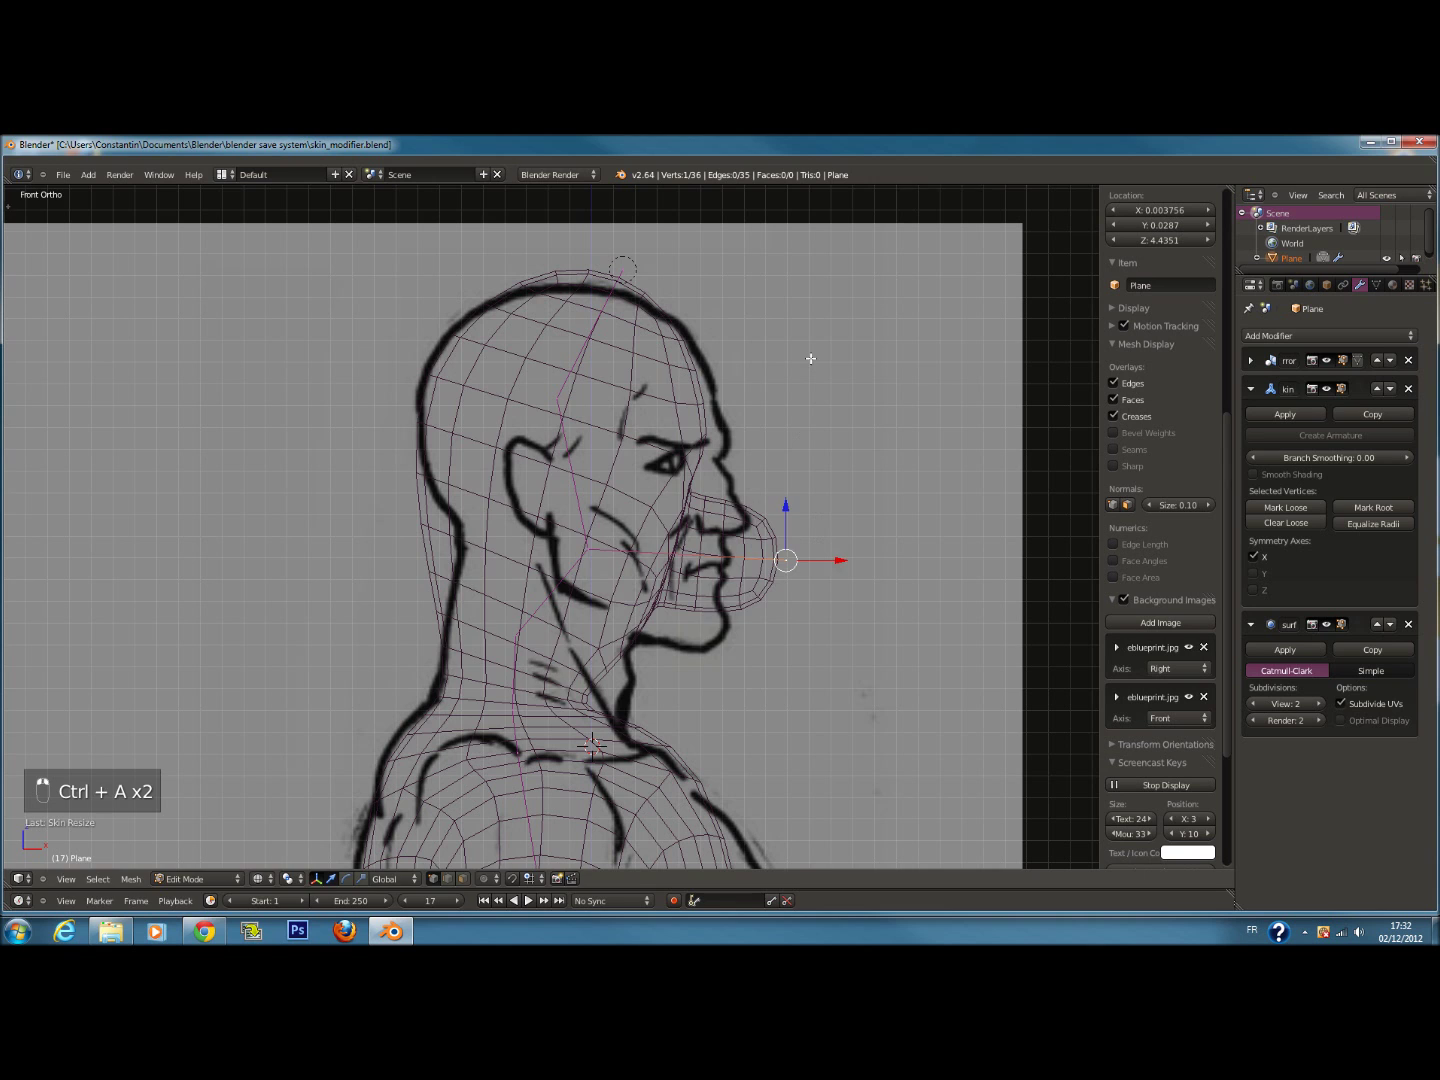
Try moving the extruded face vertex forward and down past the chin, and undo the move
{"action": "key", "text": "g"}
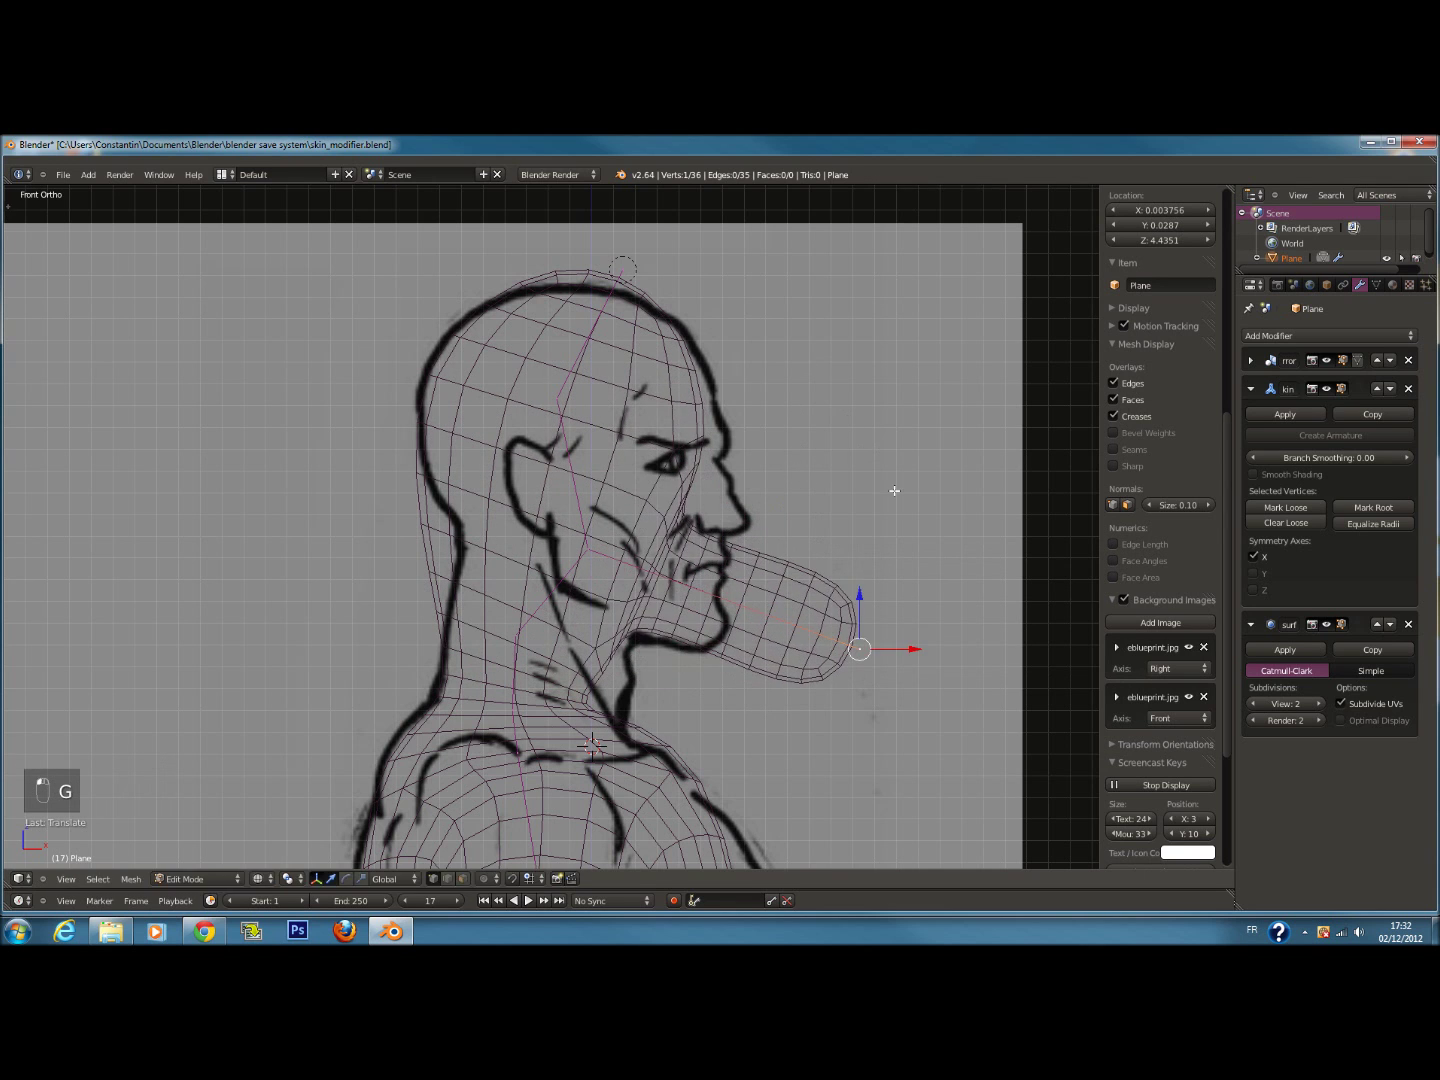
{"action": "left_click", "coordinate": [884, 446]}
{"action": "key", "text": "ctrl+a"}
{"action": "right_click", "coordinate": [836, 535]}
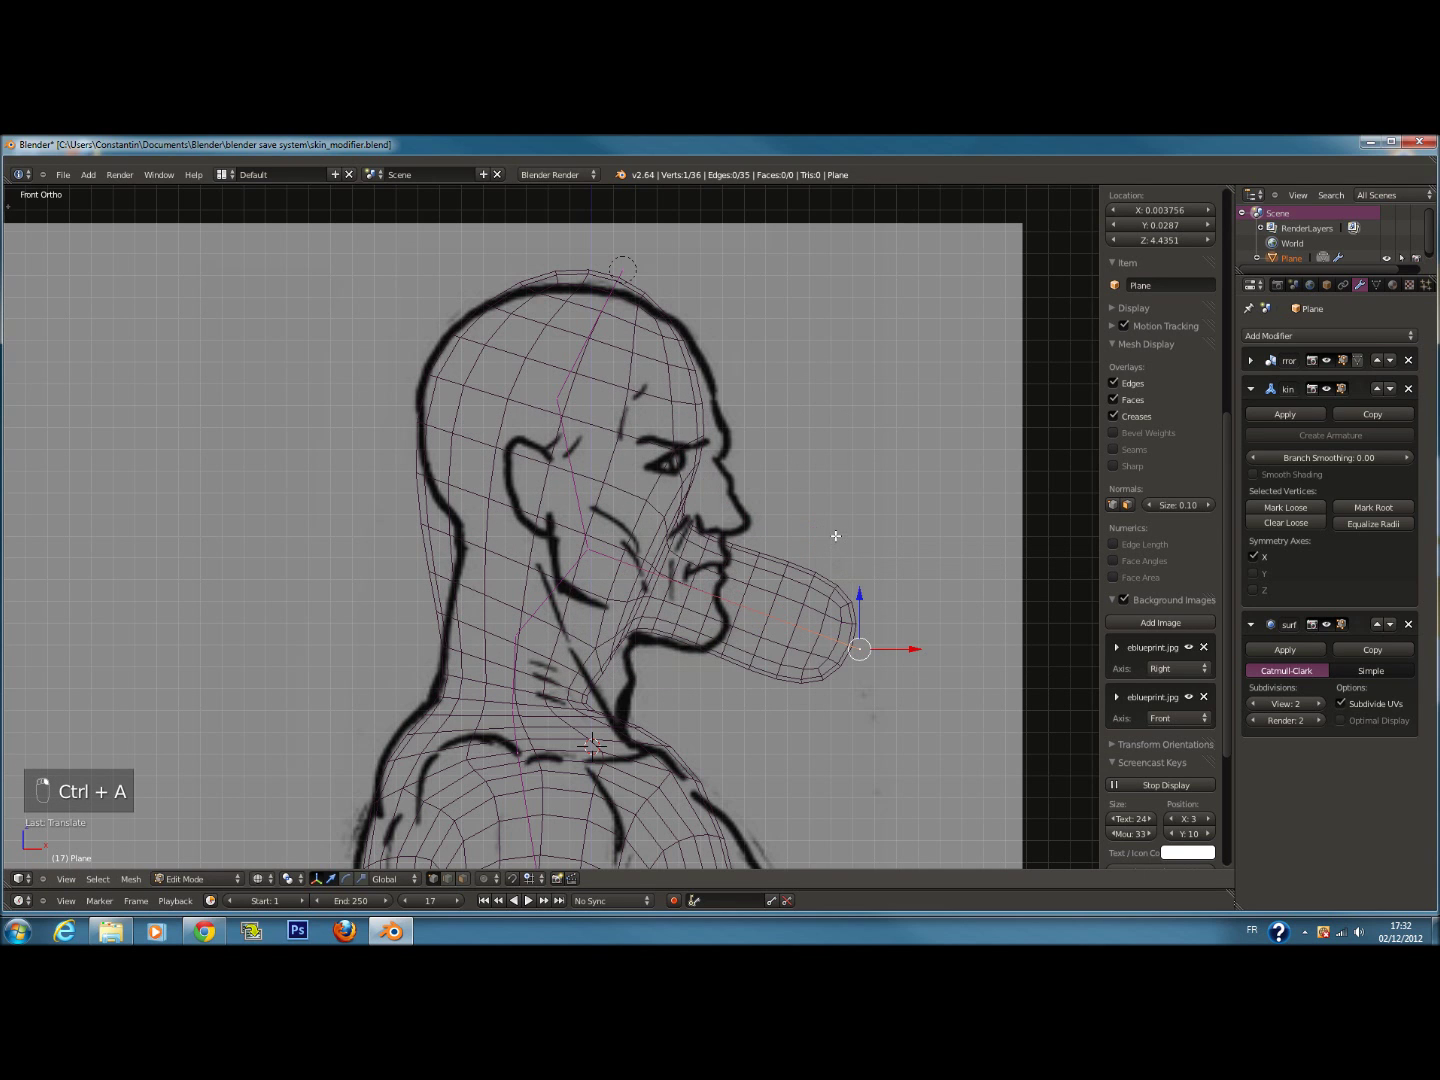
{"action": "key", "text": "ctrl+z"}
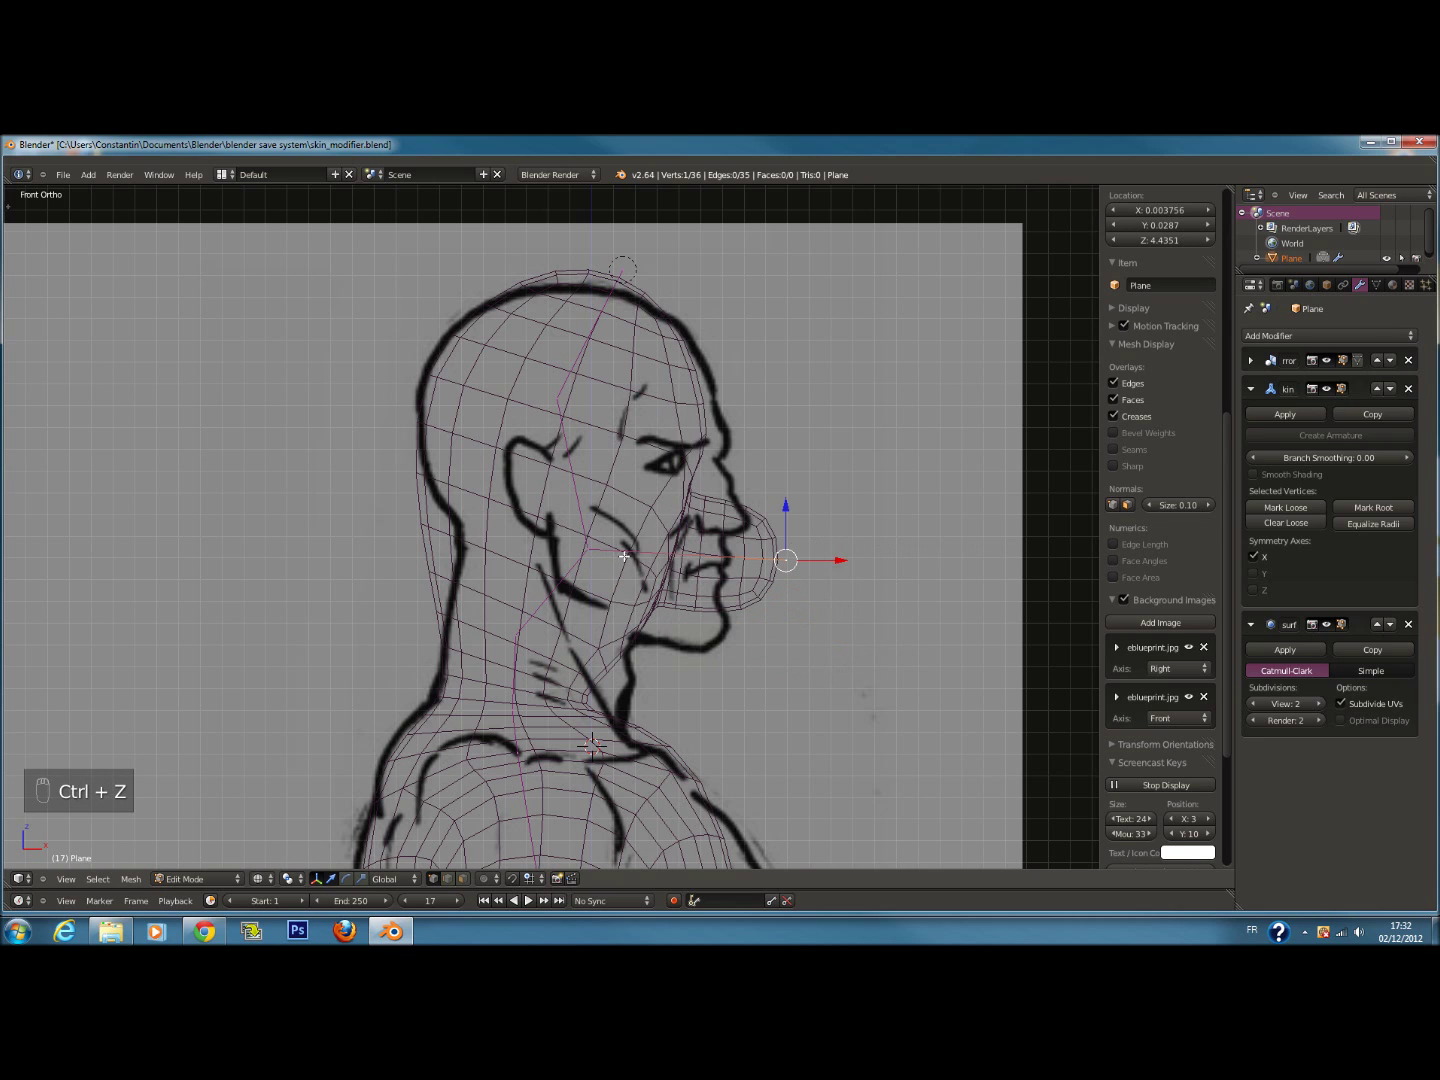
Move the jaw-level vertex back toward the ear and subdivide the edge between it and the face vertex
{"action": "key", "text": "g"}
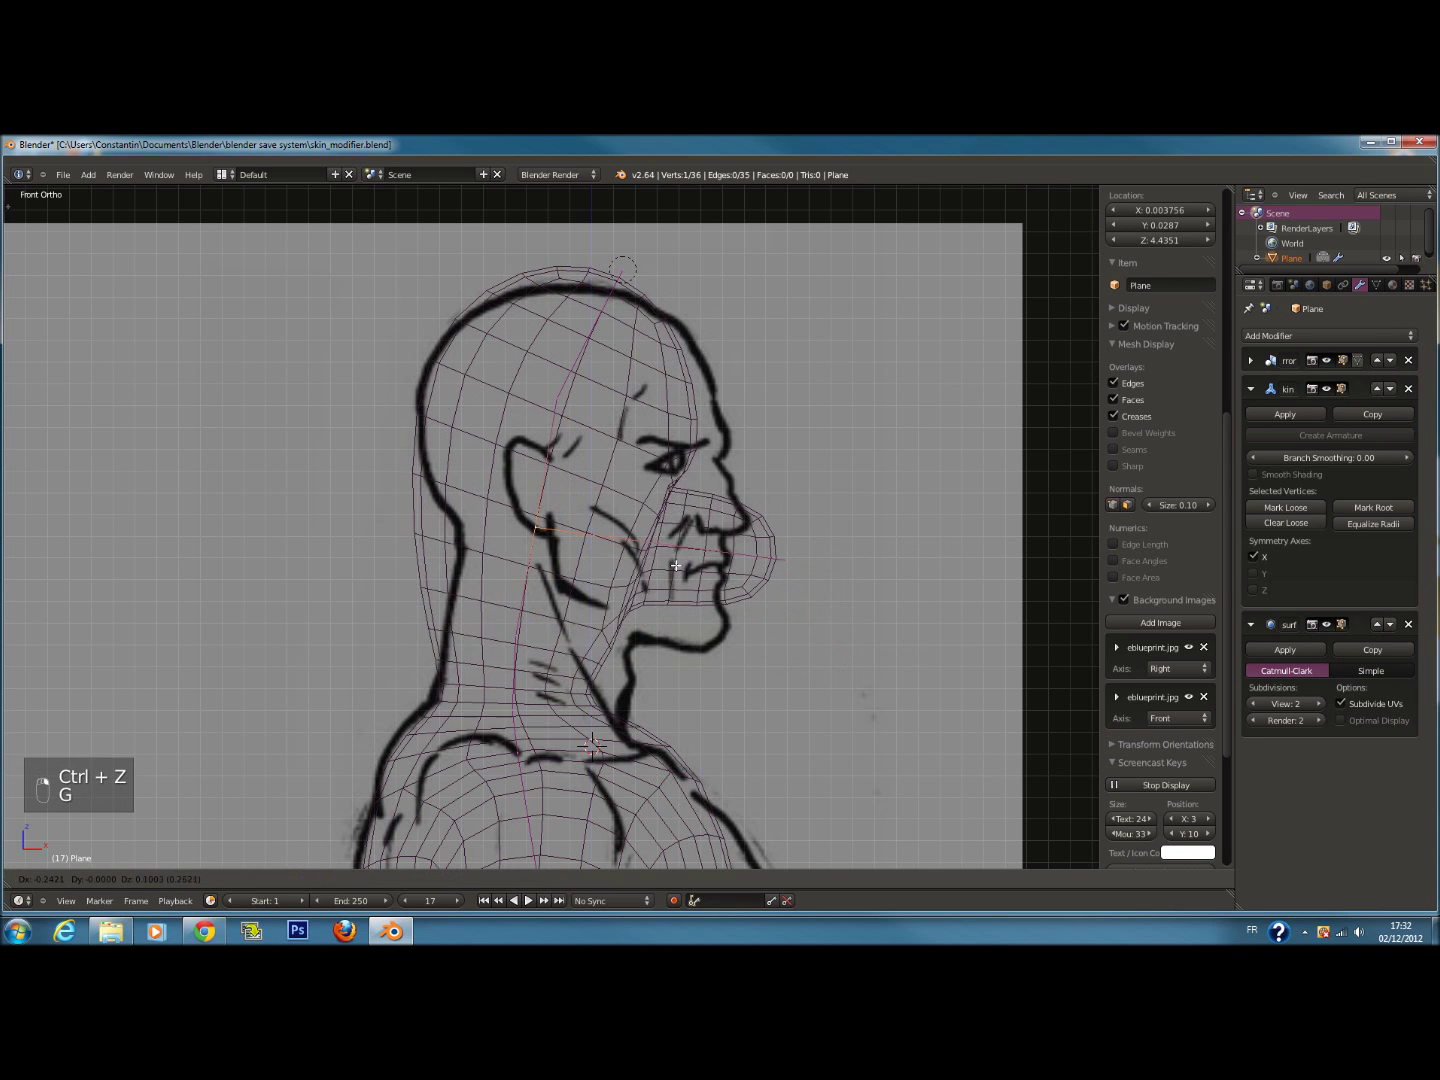
{"action": "left_click", "coordinate": [650, 560]}
{"action": "right_click", "coordinate": [771, 568], "text": "shift"}
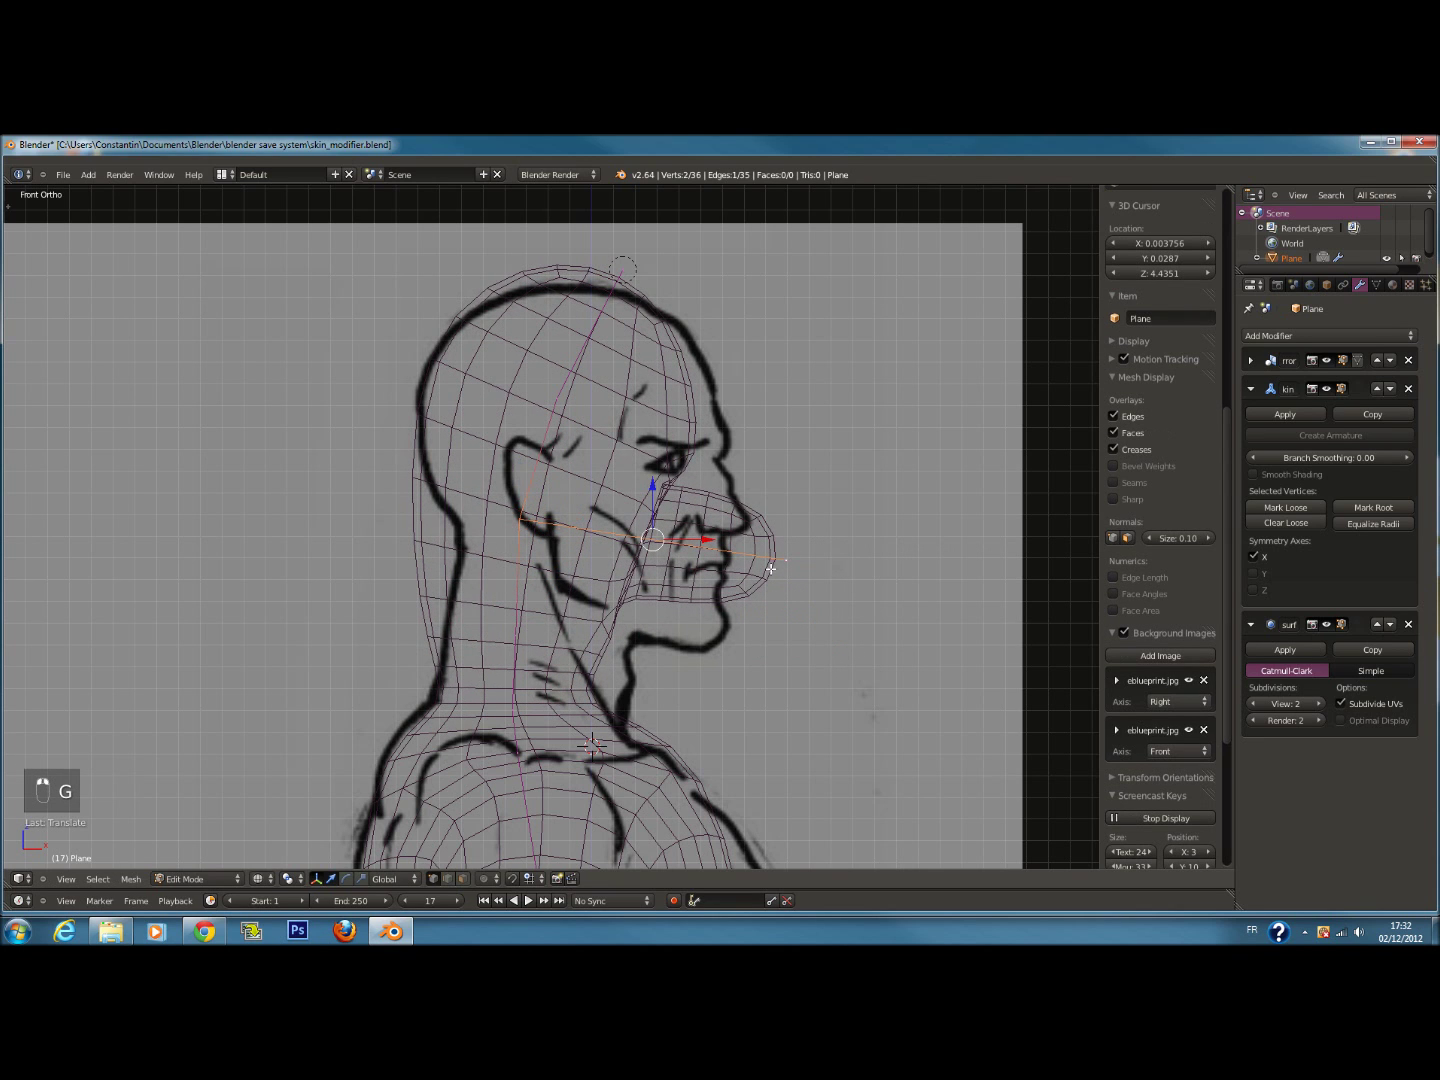
{"action": "key", "text": "w"}
{"action": "left_click", "coordinate": [832, 547]}
Enlarge the skin at the middle vertex of the subdivided face edge to fill out the cheek and jaw
{"action": "right_click", "coordinate": [787, 560]}
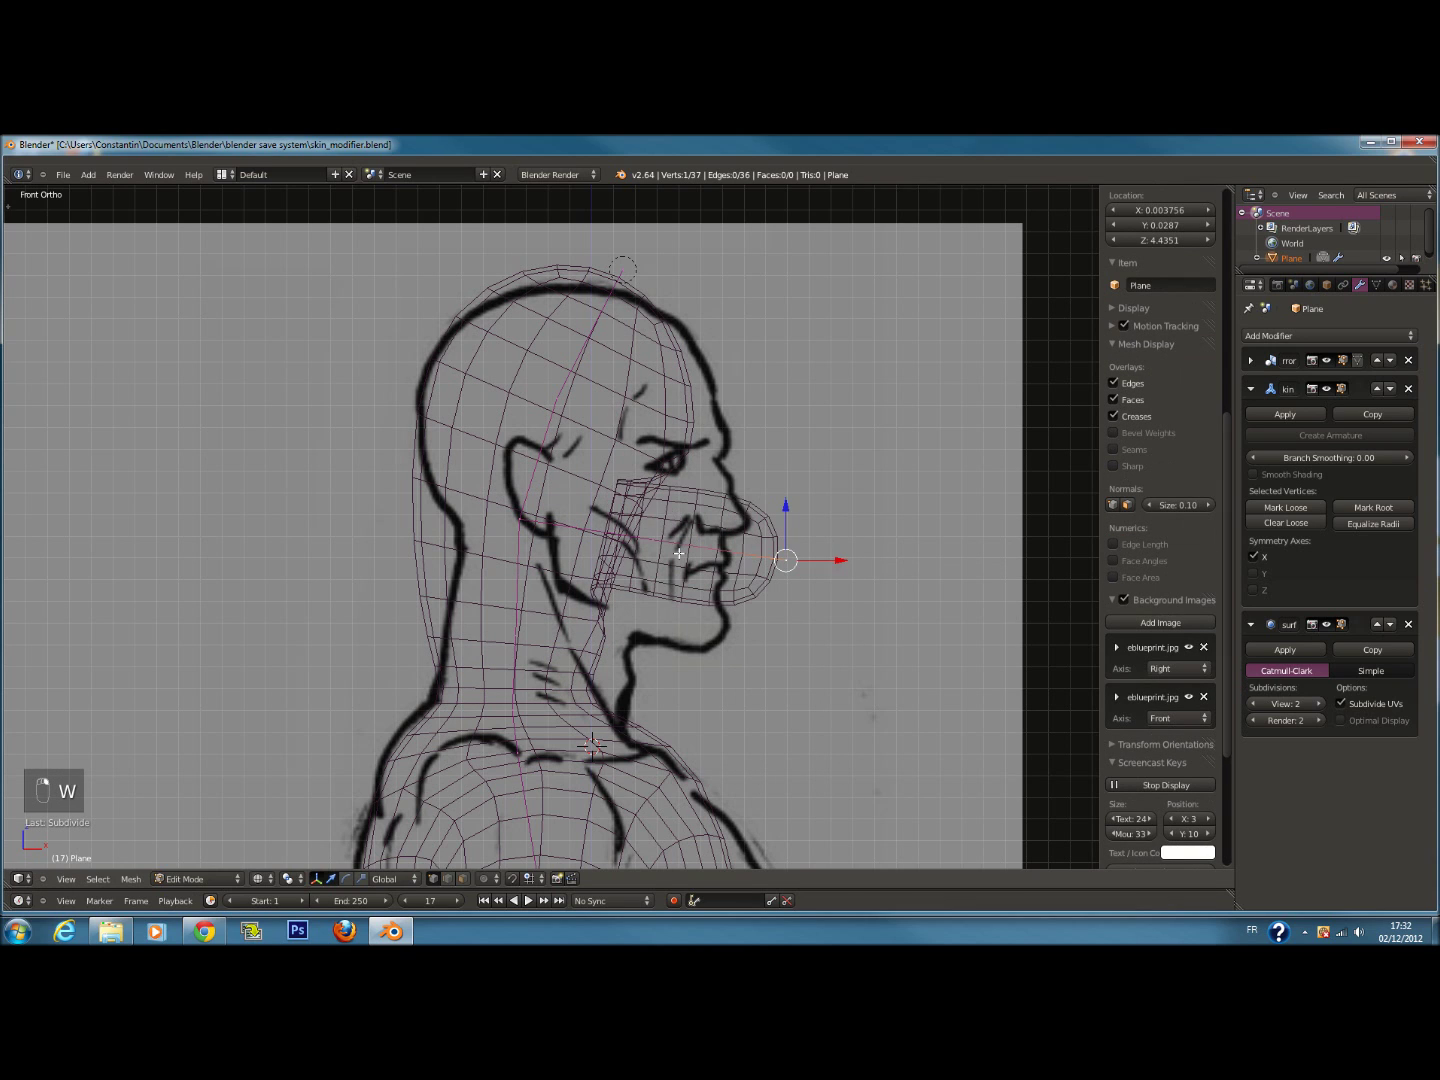
{"action": "key", "text": "ctrl+a"}
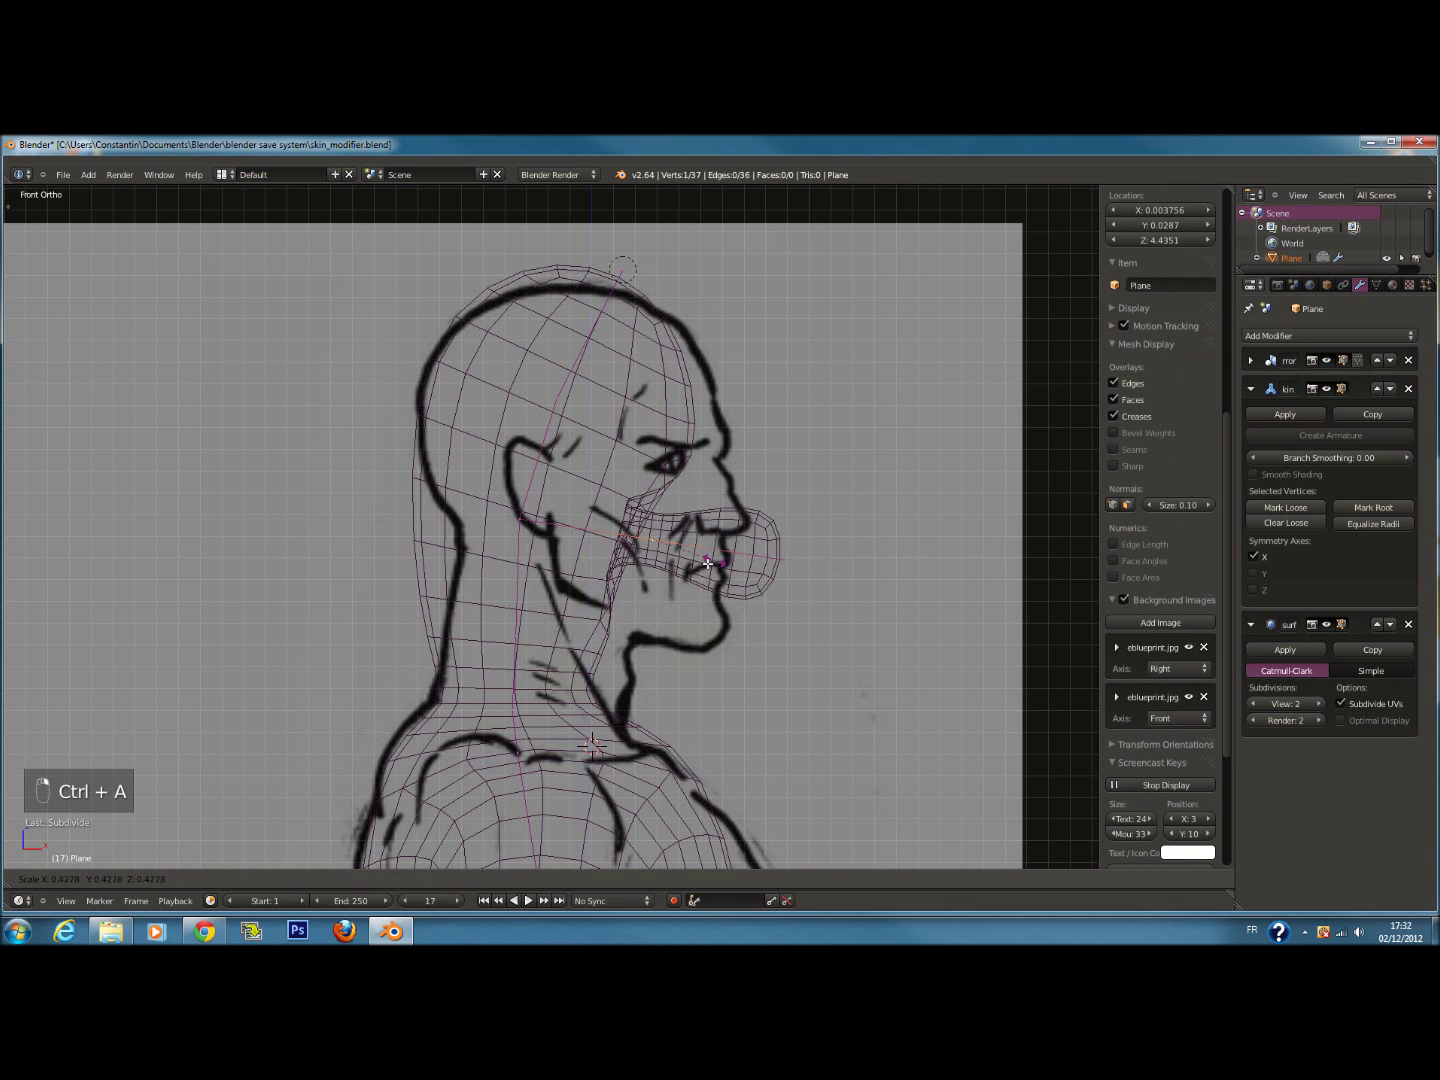
{"action": "left_click", "coordinate": [906, 591]}
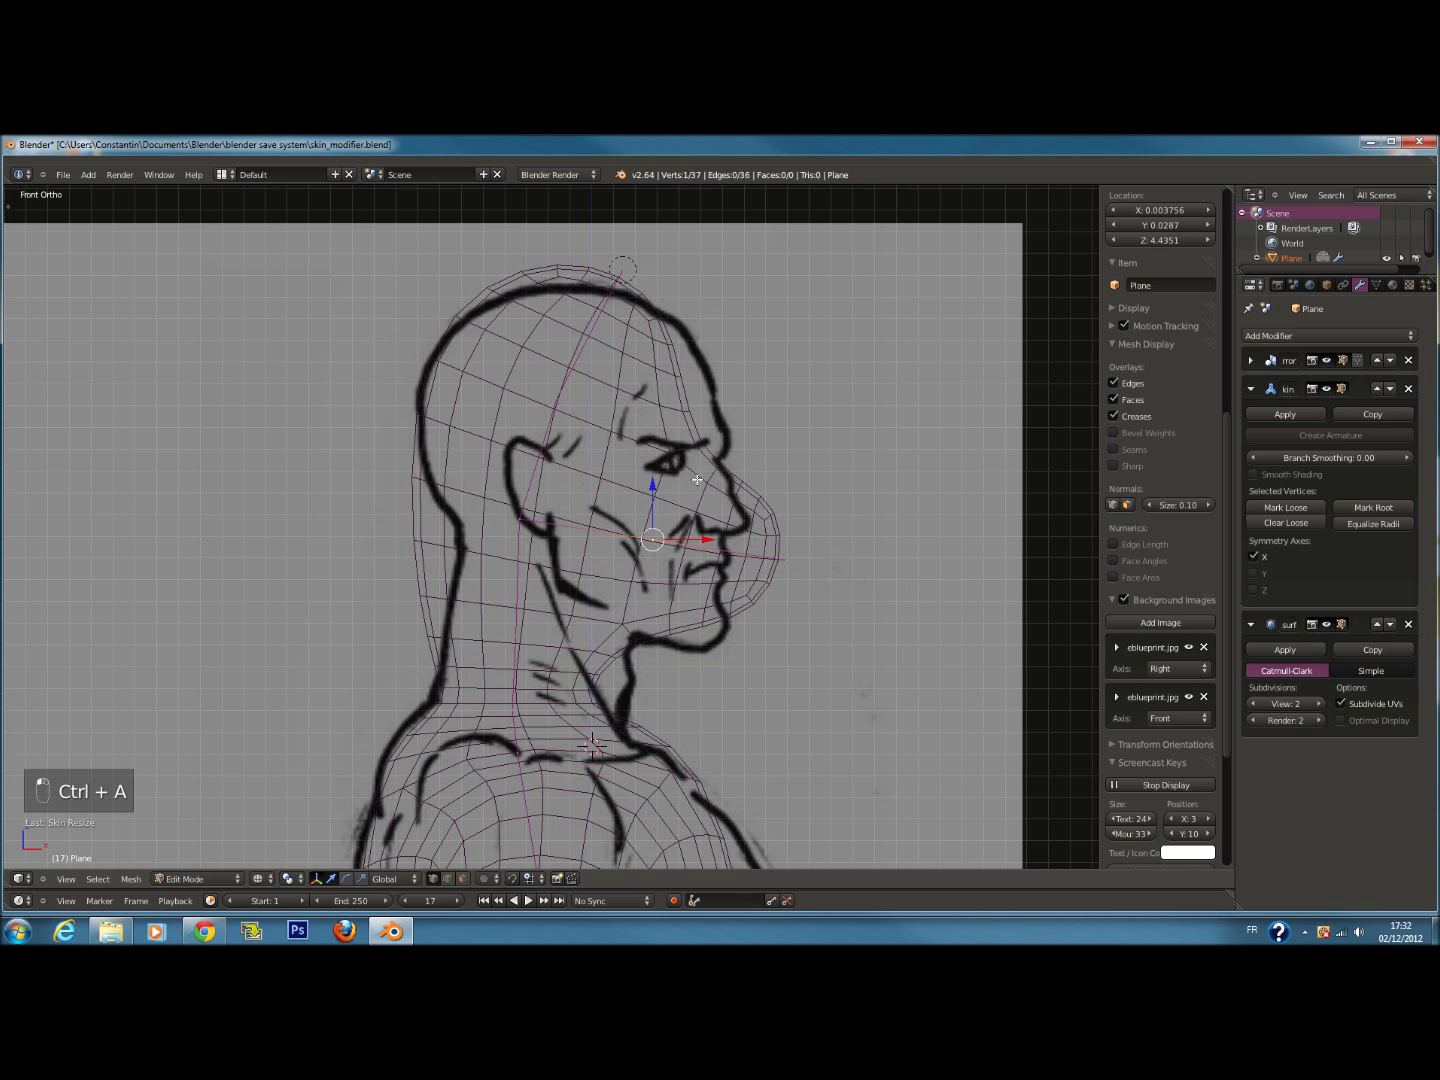
Try repositioning the middle face vertex, the jaw-level vertex and the top-of-head vertex against the side-profile blueprint
{"action": "key", "text": "g"}
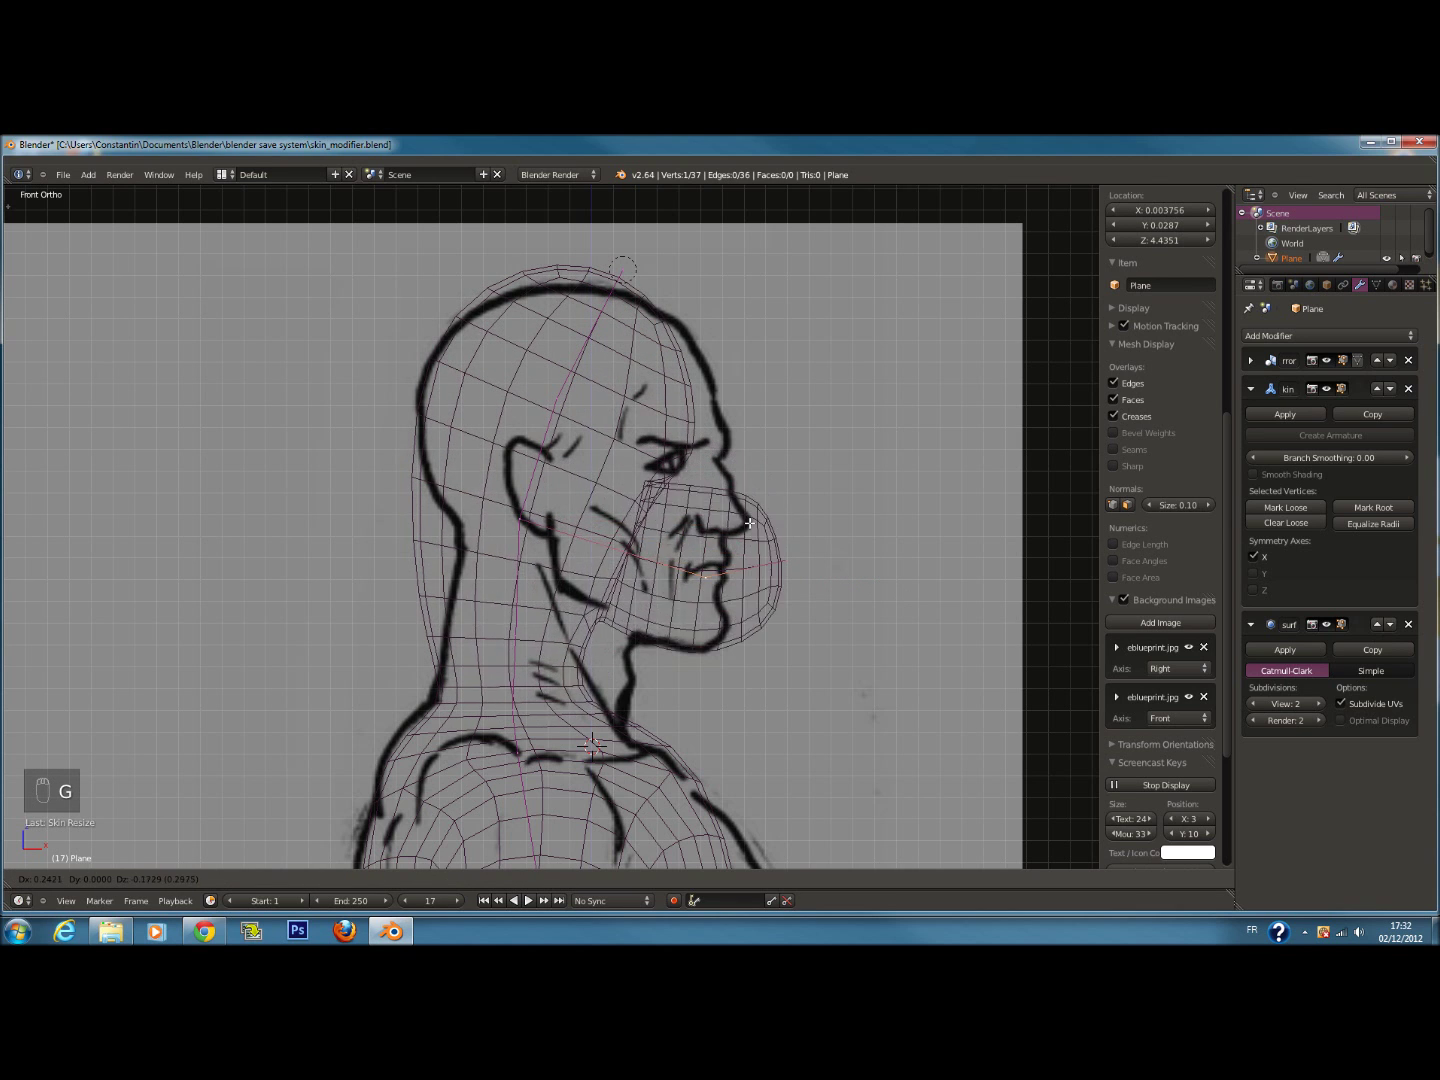
{"action": "left_click", "coordinate": [679, 474]}
{"action": "key", "text": "g"}
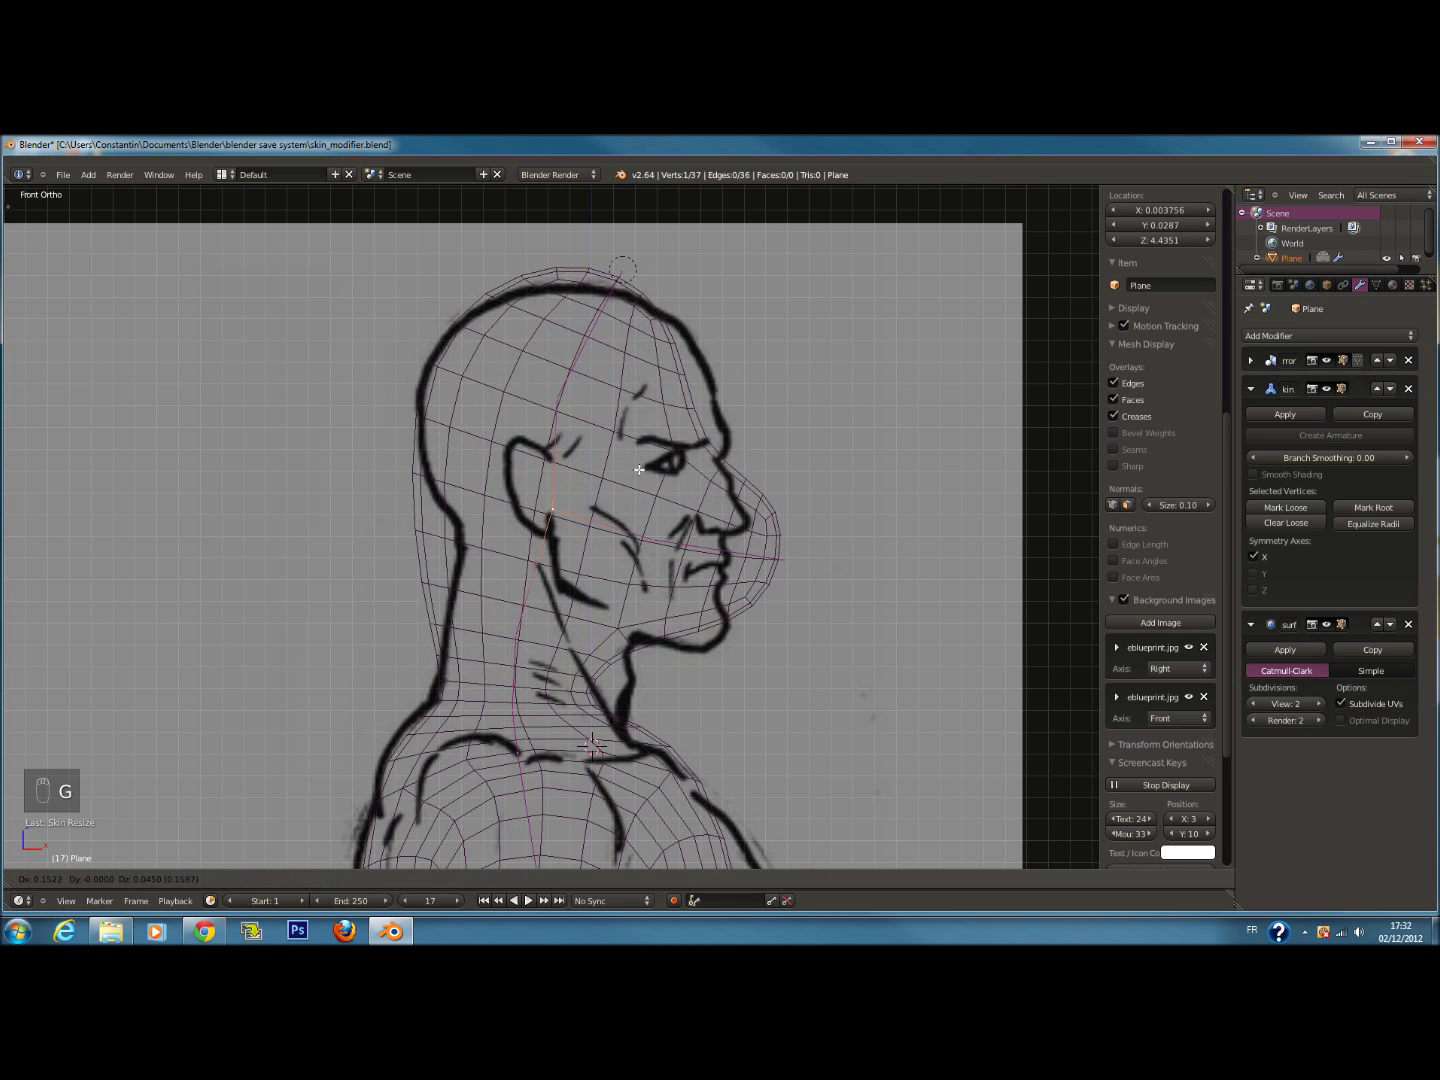
{"action": "right_click", "coordinate": [662, 455]}
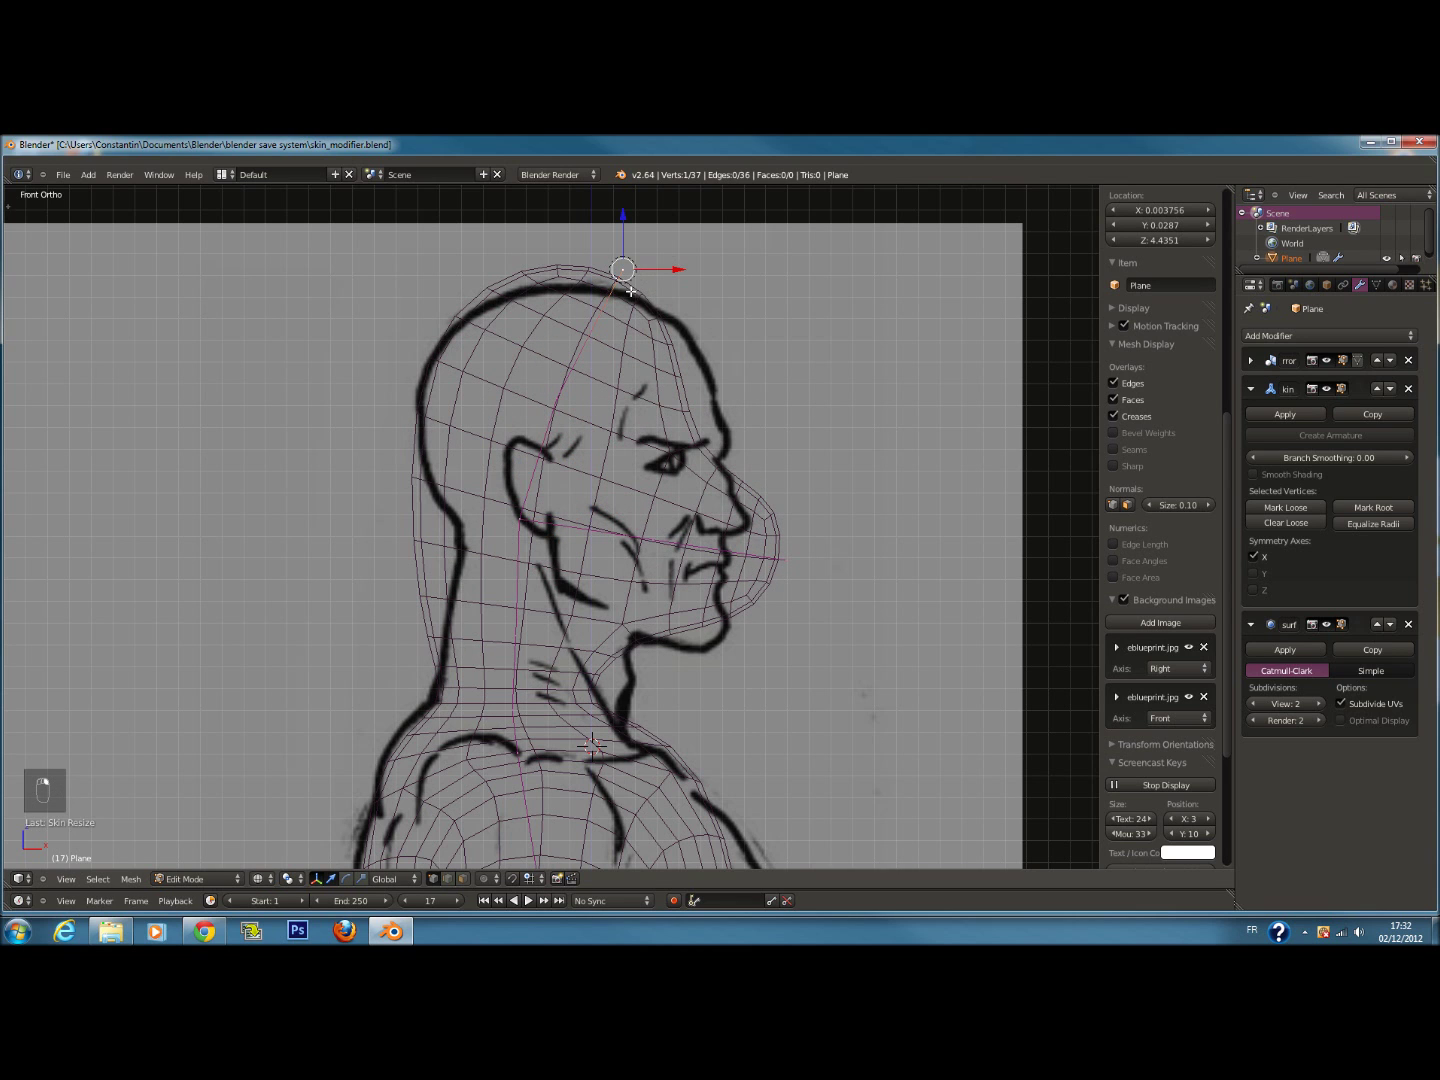
{"action": "key", "text": "g"}
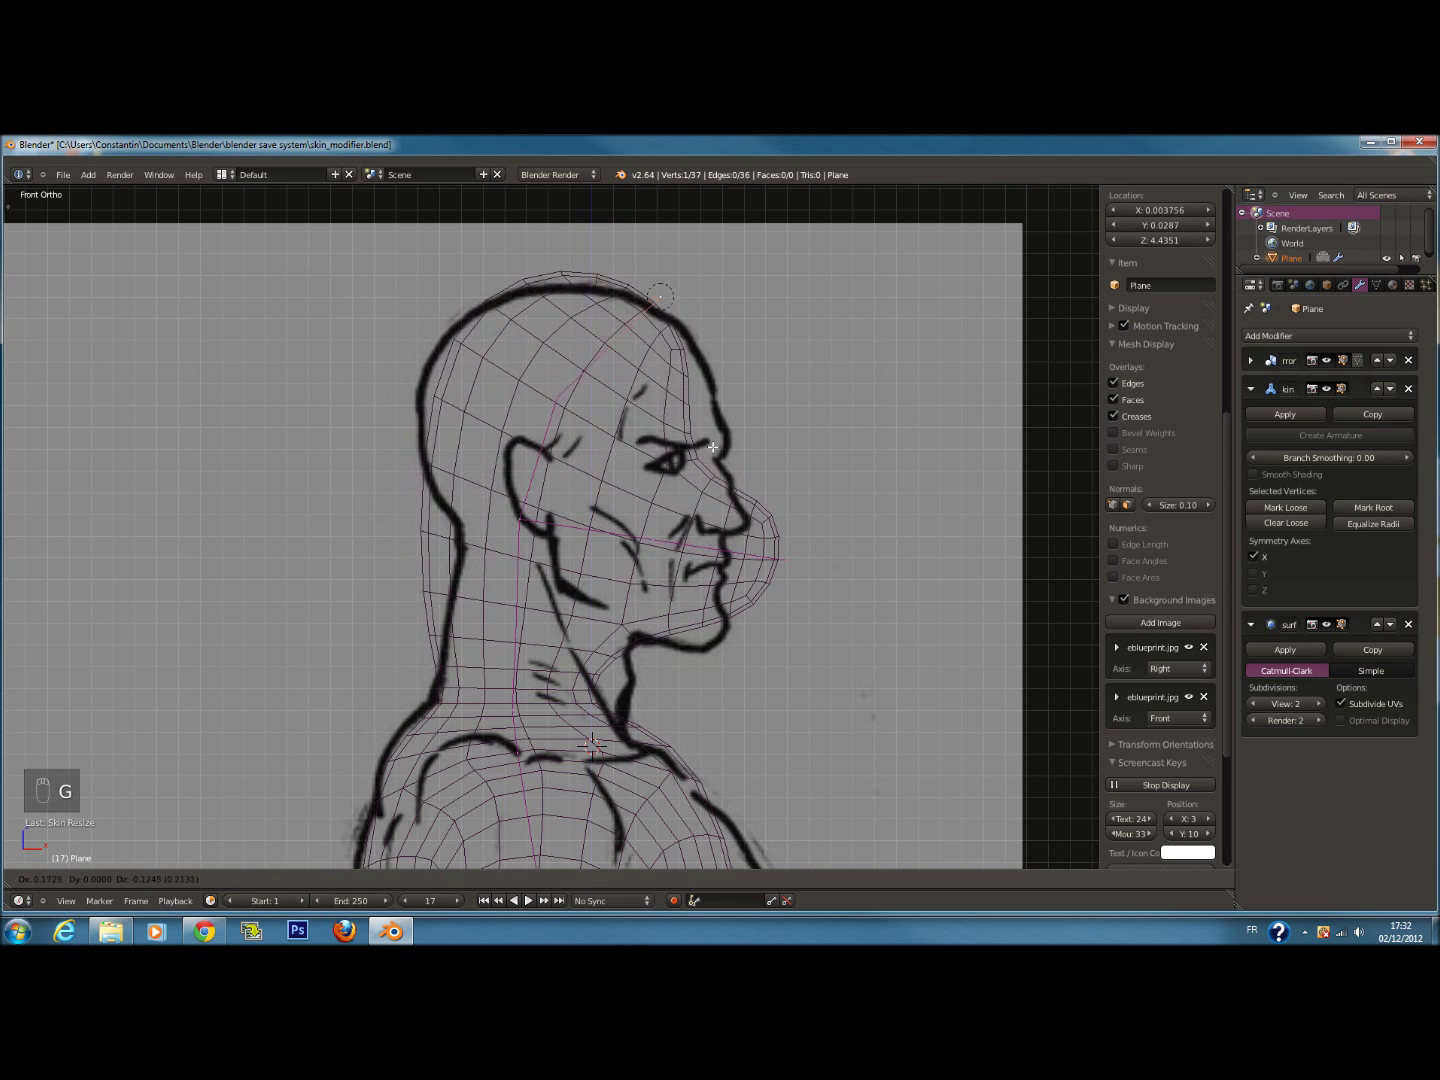
{"action": "left_click", "coordinate": [785, 470]}
Undo the head and face edits back to before the face vertex was extruded
{"action": "key", "text": "ctrl+z"}
{"action": "key", "text": "ctrl+z"}
{"action": "key", "text": "ctrl+z"}
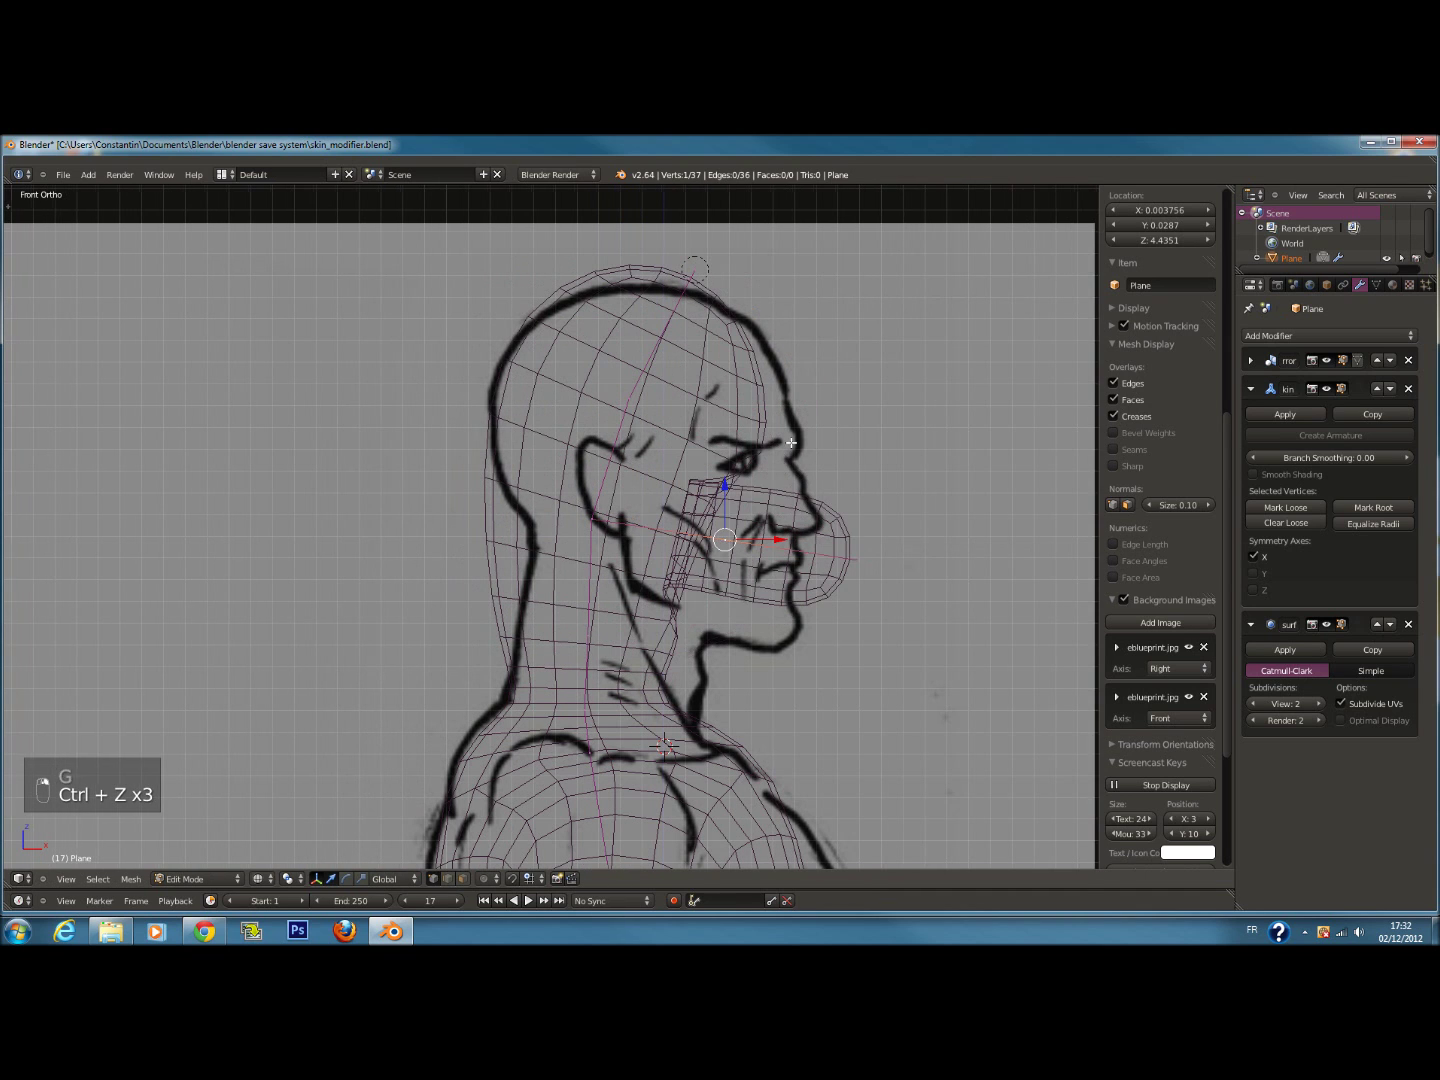
{"action": "key", "text": "ctrl+z"}
{"action": "key", "text": "ctrl+z"}
{"action": "key", "text": "ctrl+z"}
{"action": "key", "text": "ctrl+z"}
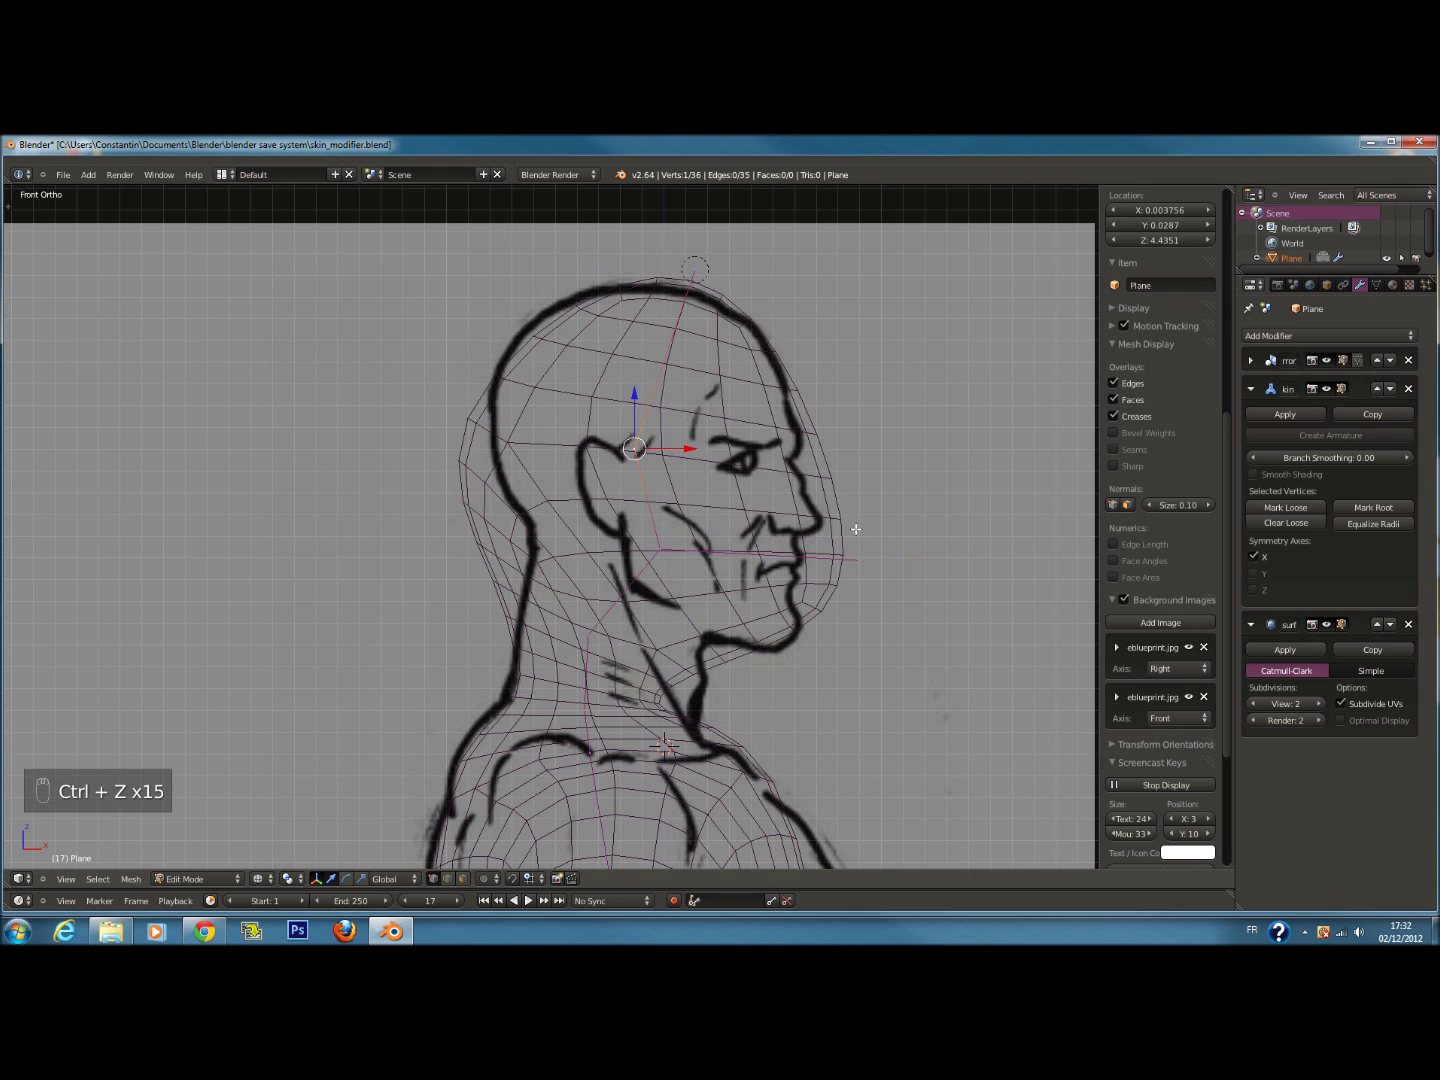
{"action": "key", "text": "ctrl+z"}
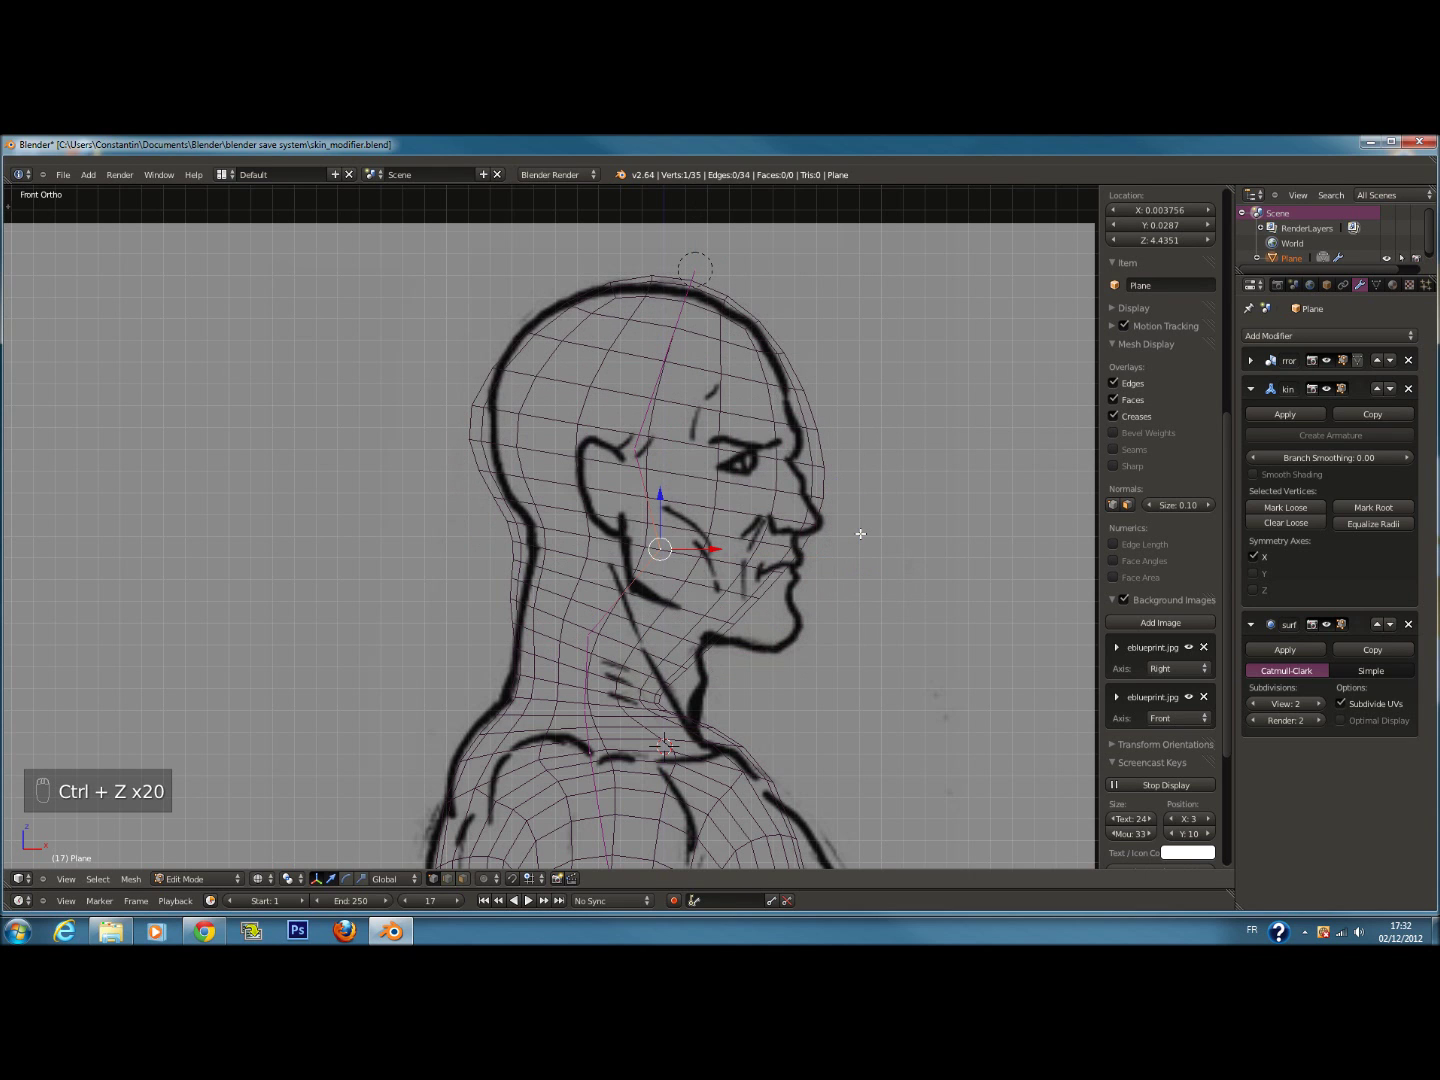
{"action": "key", "text": "e"}
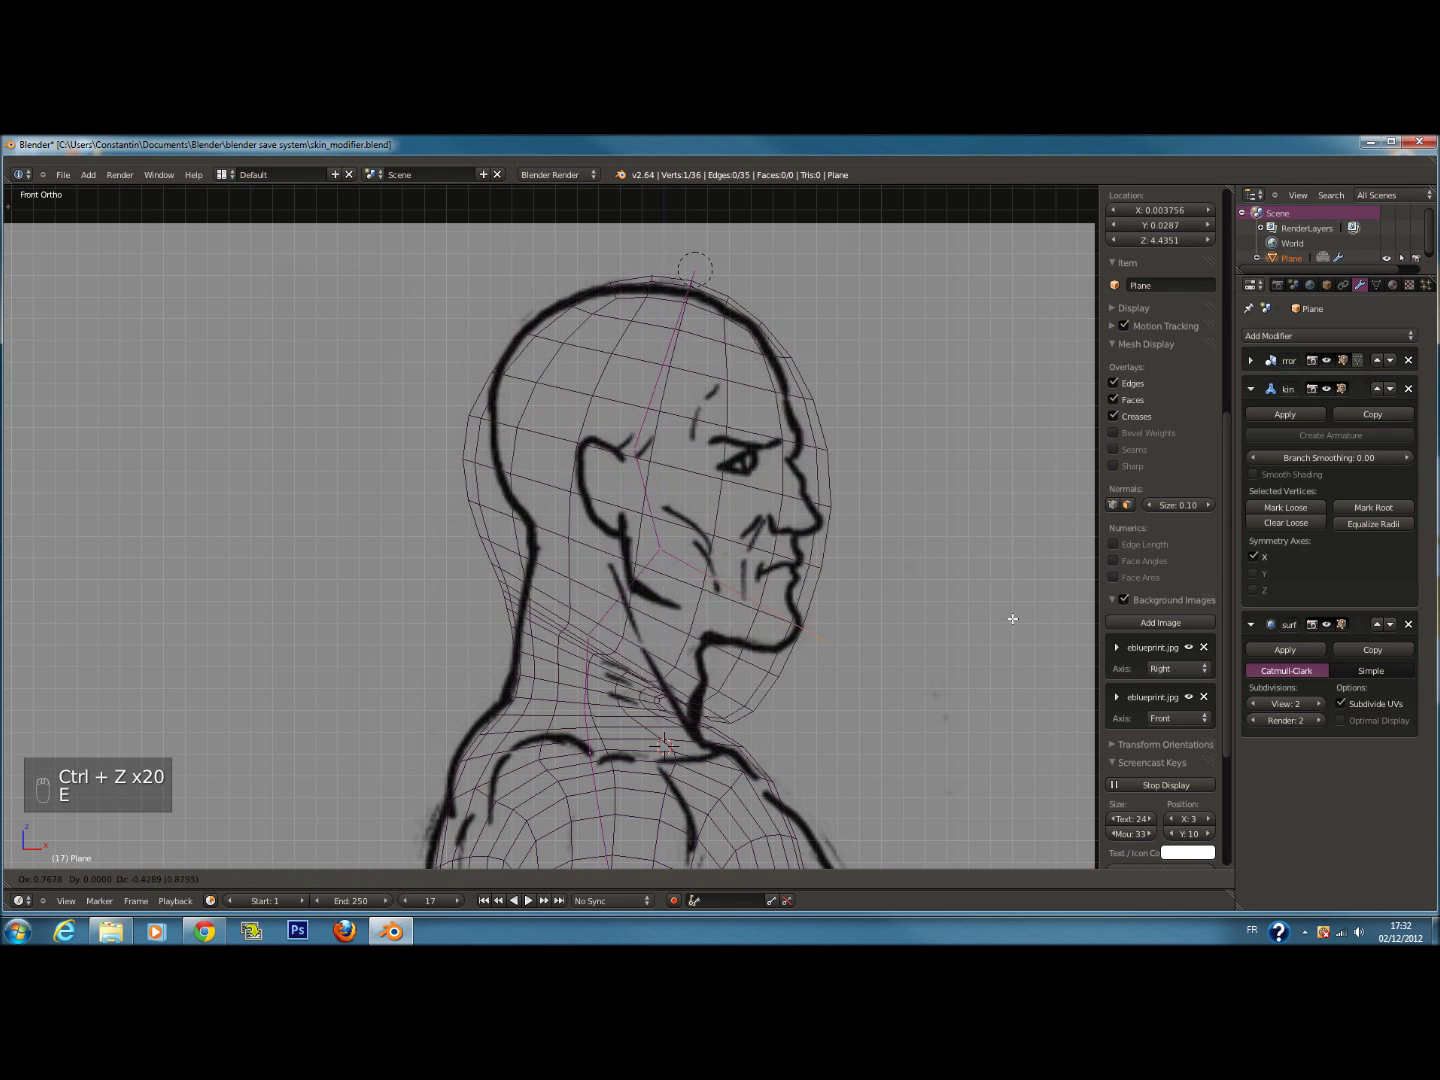
{"action": "left_click", "coordinate": [1094, 566]}
{"action": "key", "text": "ctrl+z"}
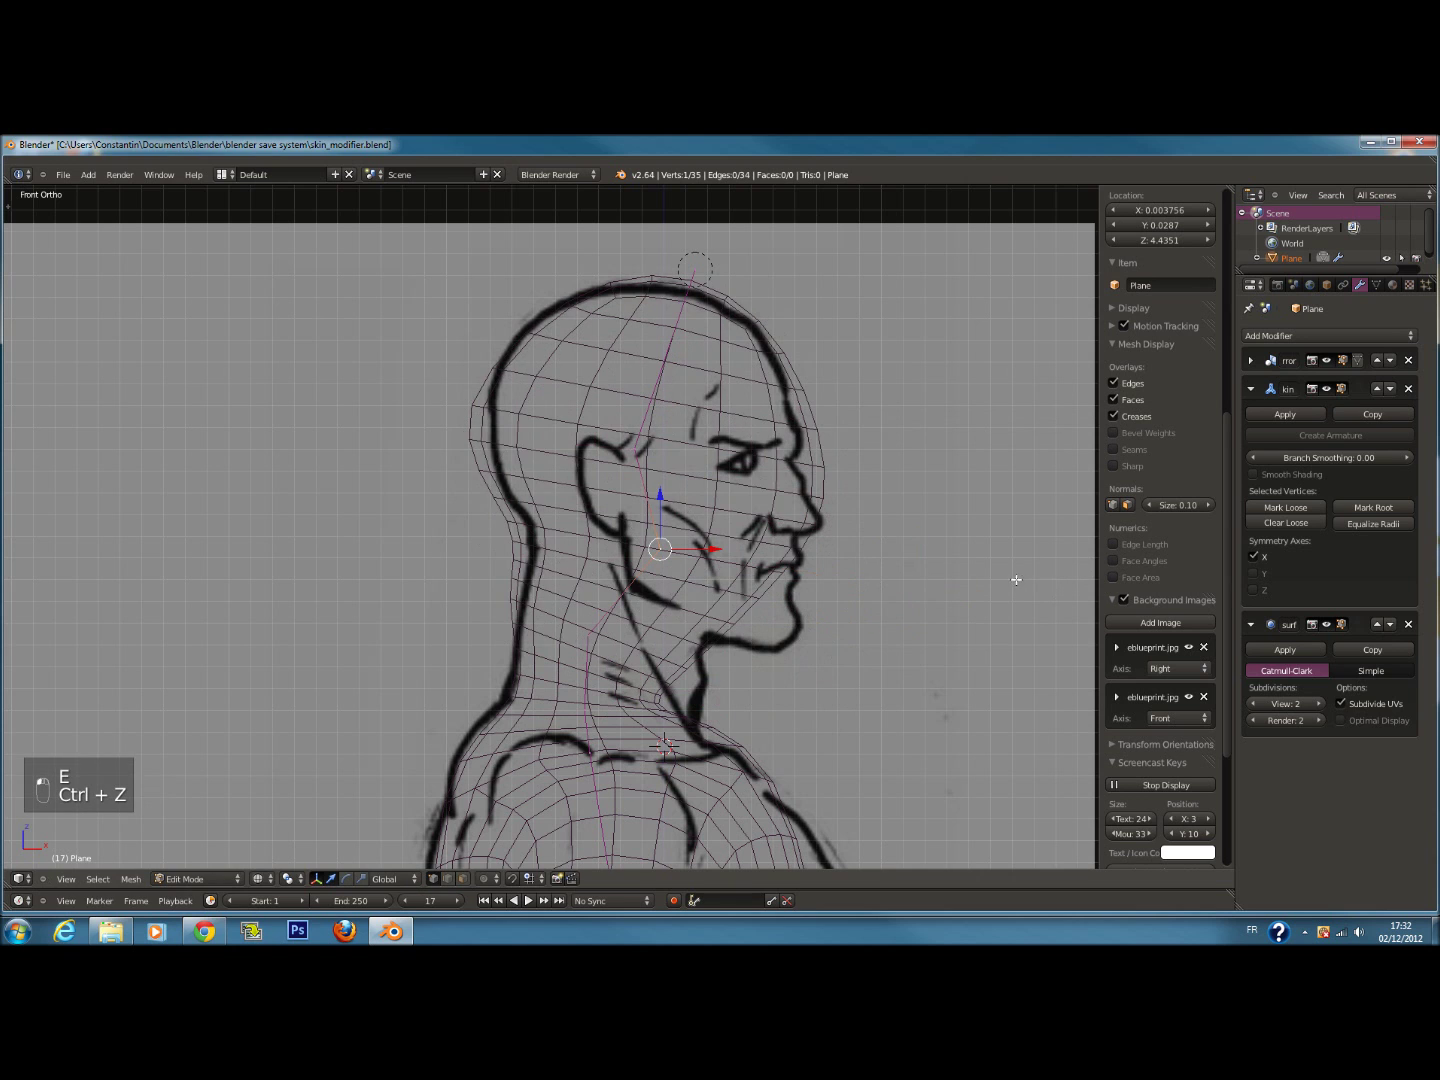
Extrude a new face vertex forward from the jaw, resize its skin, and place it on the blueprint's chin
{"action": "key", "text": "e"}
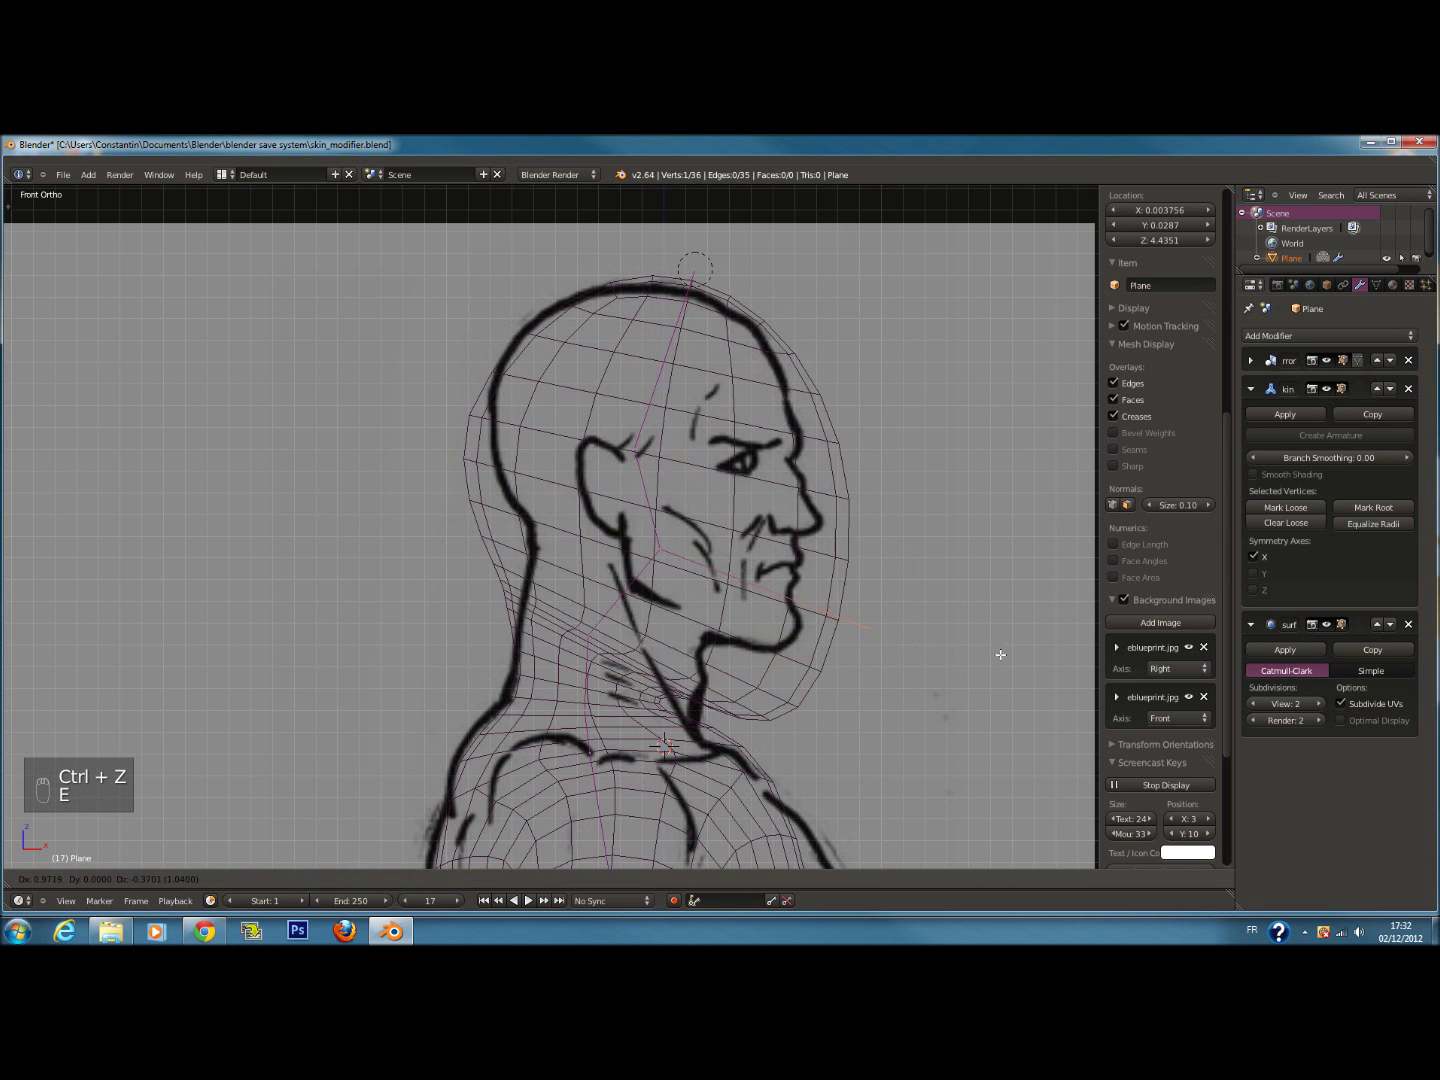
{"action": "left_click", "coordinate": [1001, 694]}
{"action": "key", "text": "ctrl+a"}
{"action": "left_click", "coordinate": [959, 556]}
{"action": "key", "text": "ctrl+a"}
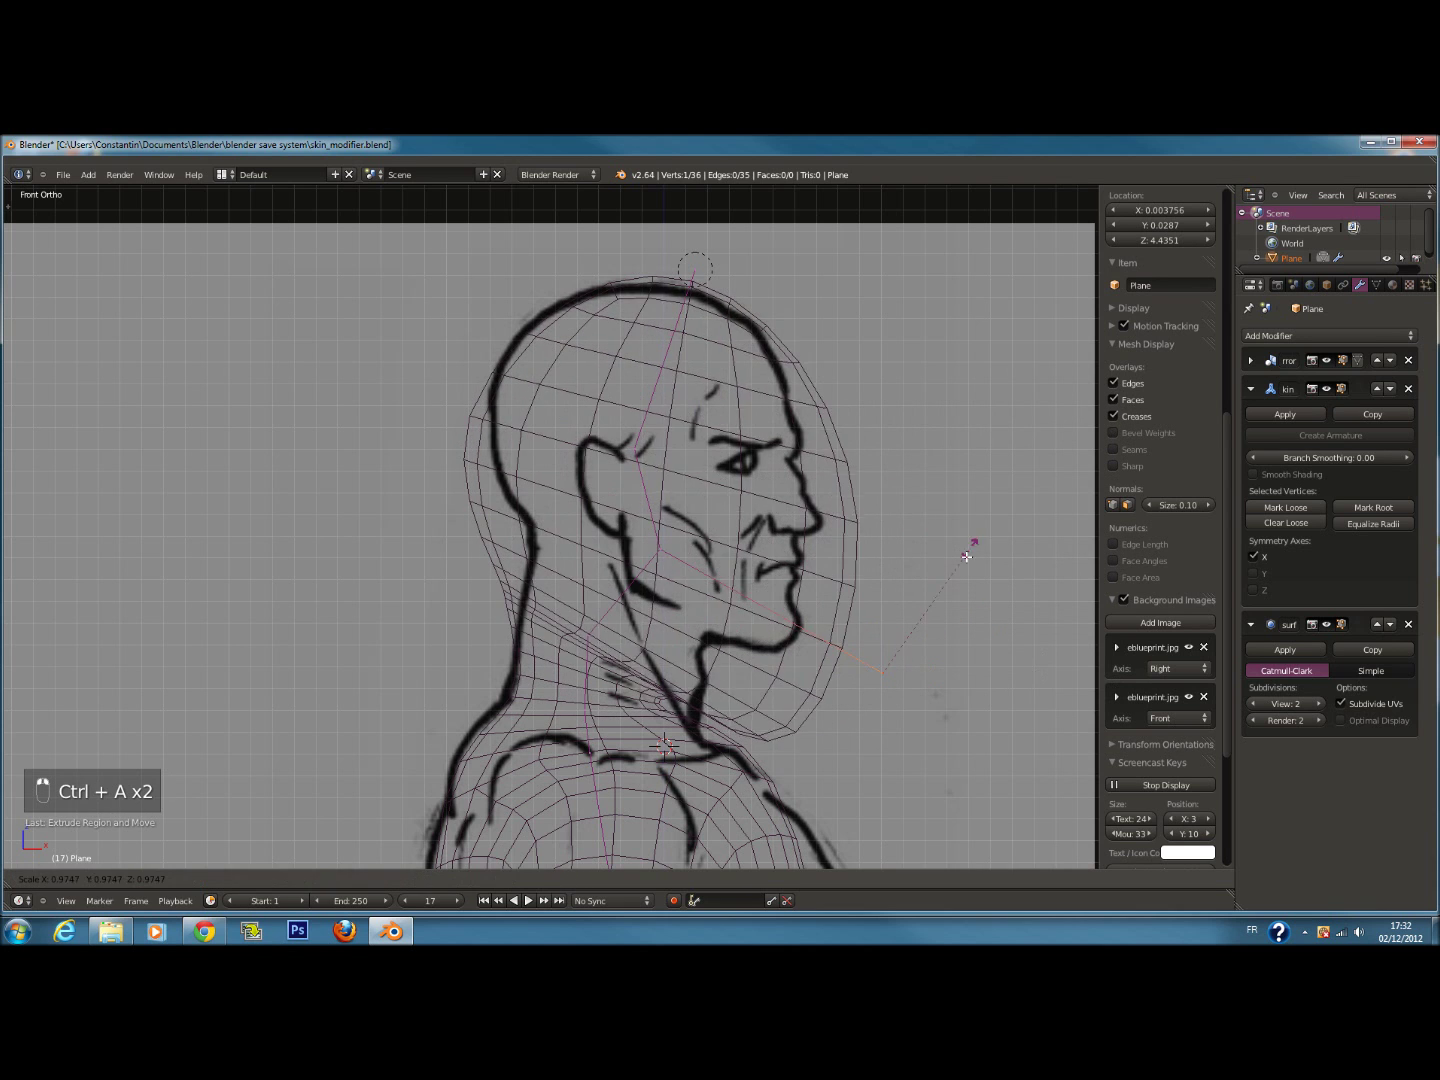
{"action": "left_click", "coordinate": [910, 612]}
{"action": "key", "text": "g"}
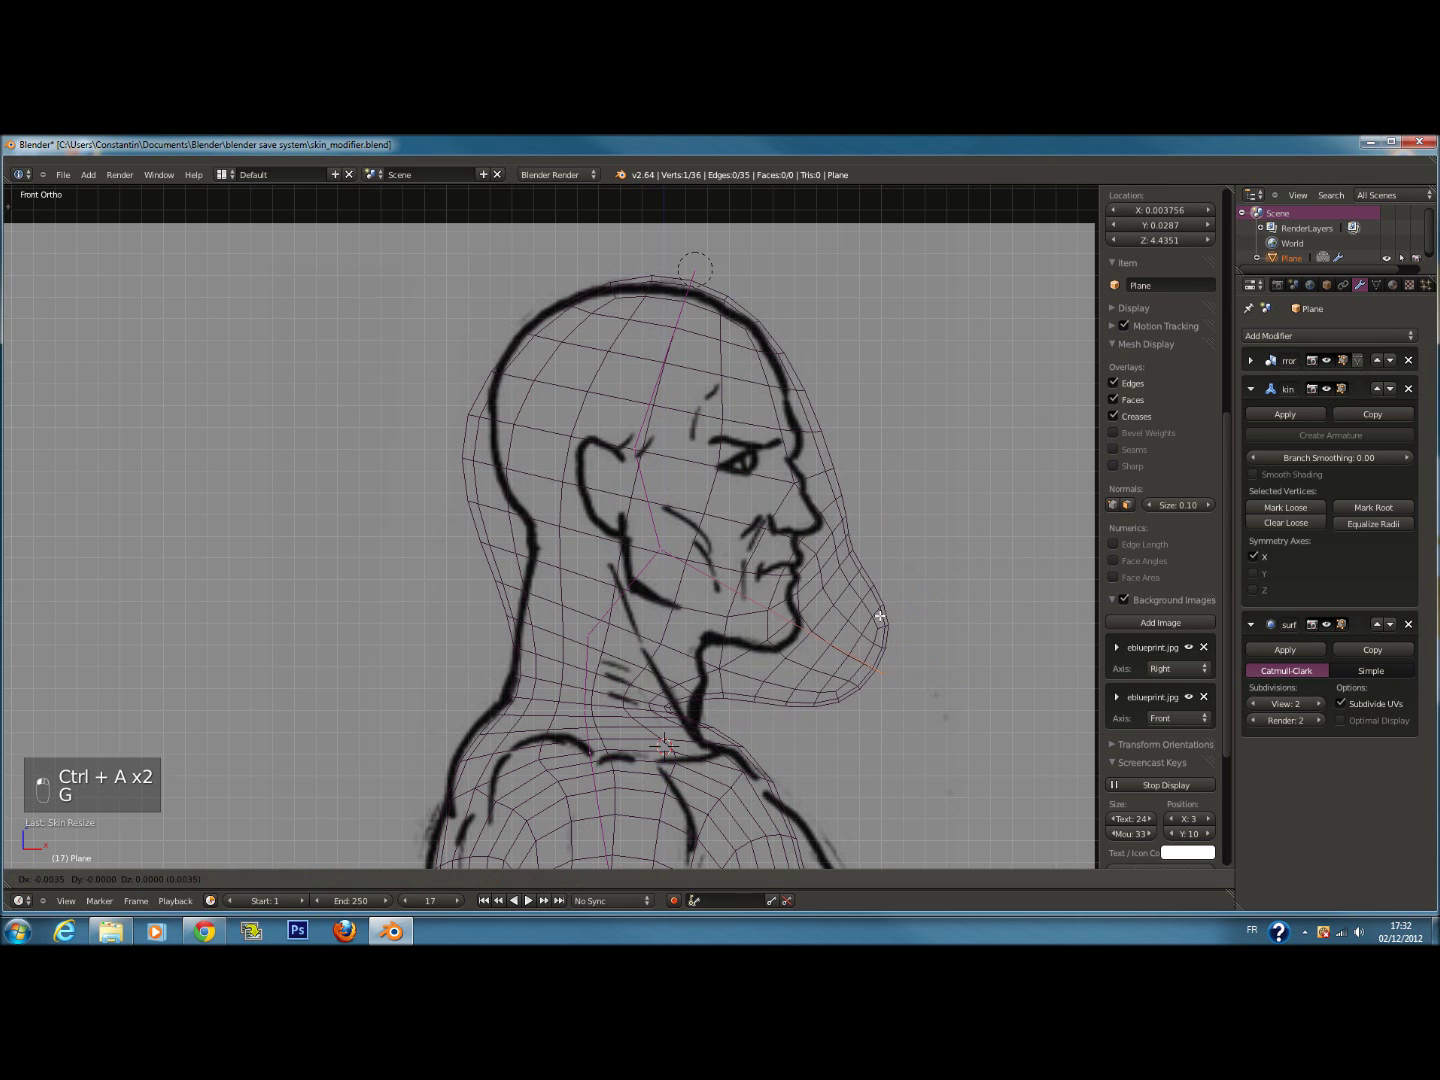
{"action": "left_click", "coordinate": [808, 596]}
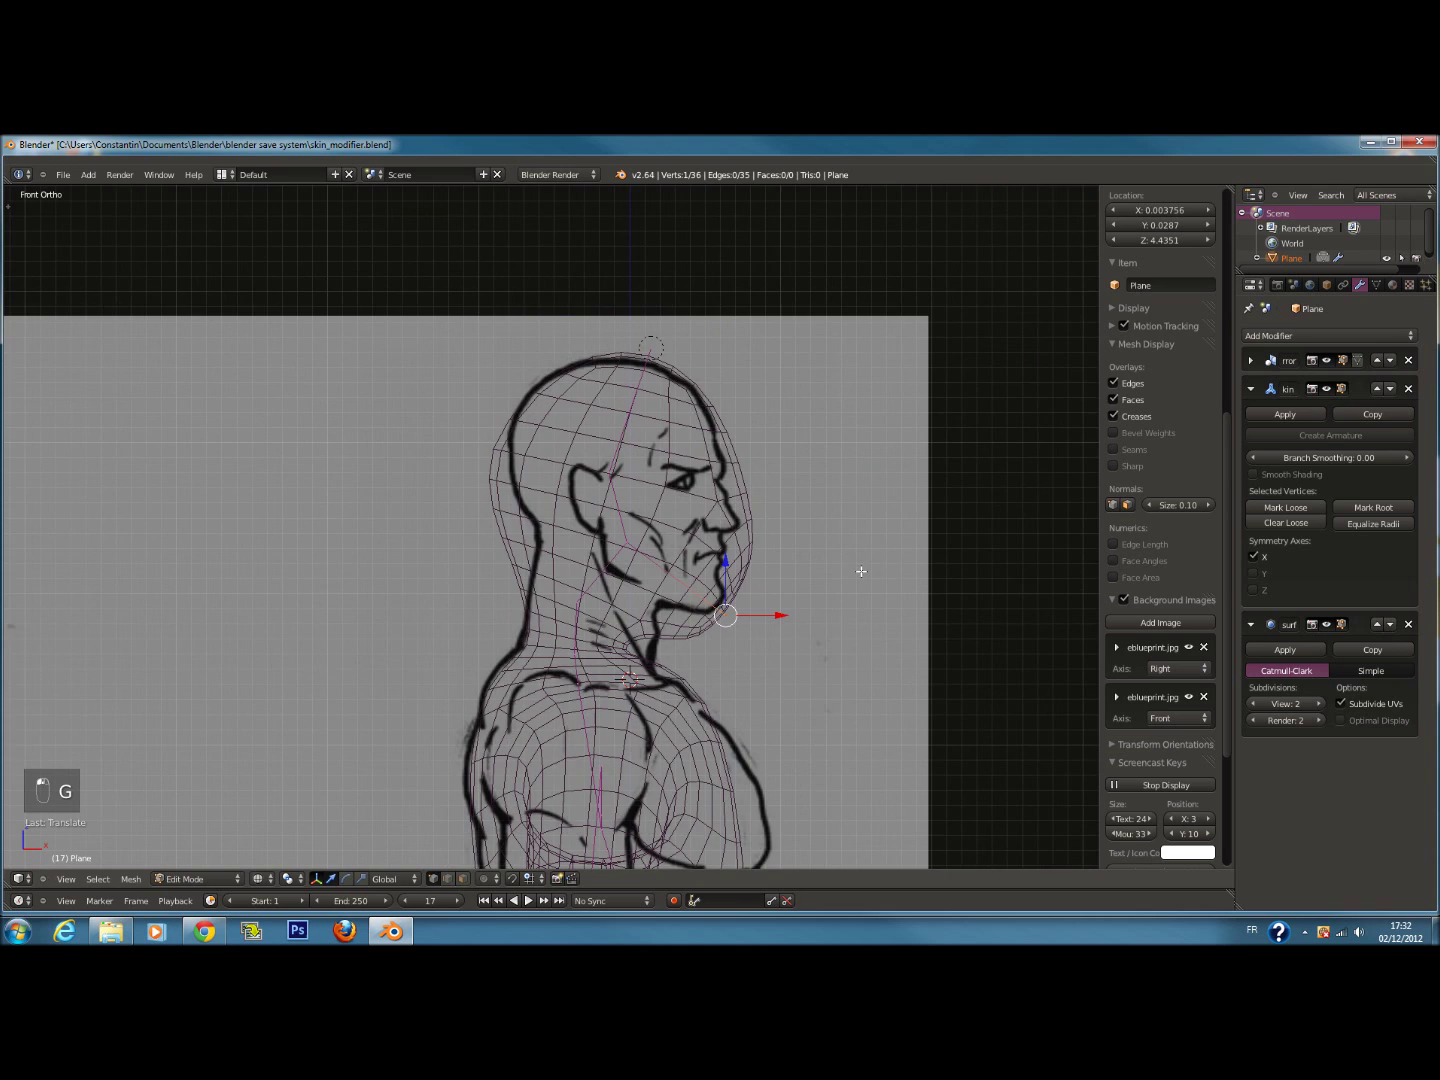
Save the file and inspect the solid-shaded head from the side, below and front
{"action": "key", "text": "z"}
{"action": "mouse_move", "coordinate": [860, 572]}
{"action": "middle_mouse_down"}
{"action": "mouse_move", "coordinate": [625, 581]}
{"action": "mouse_move", "coordinate": [615, 566]}
{"action": "mouse_move", "coordinate": [517, 550]}
{"action": "middle_mouse_up"}
{"action": "key", "text": "ctrl+s"}
{"action": "scroll", "coordinate": [664, 582], "scroll_direction": "up", "scroll_amount": 4}
{"action": "scroll", "coordinate": [661, 466], "scroll_direction": "down", "scroll_amount": 1}
{"action": "key", "text": "KP_1"}
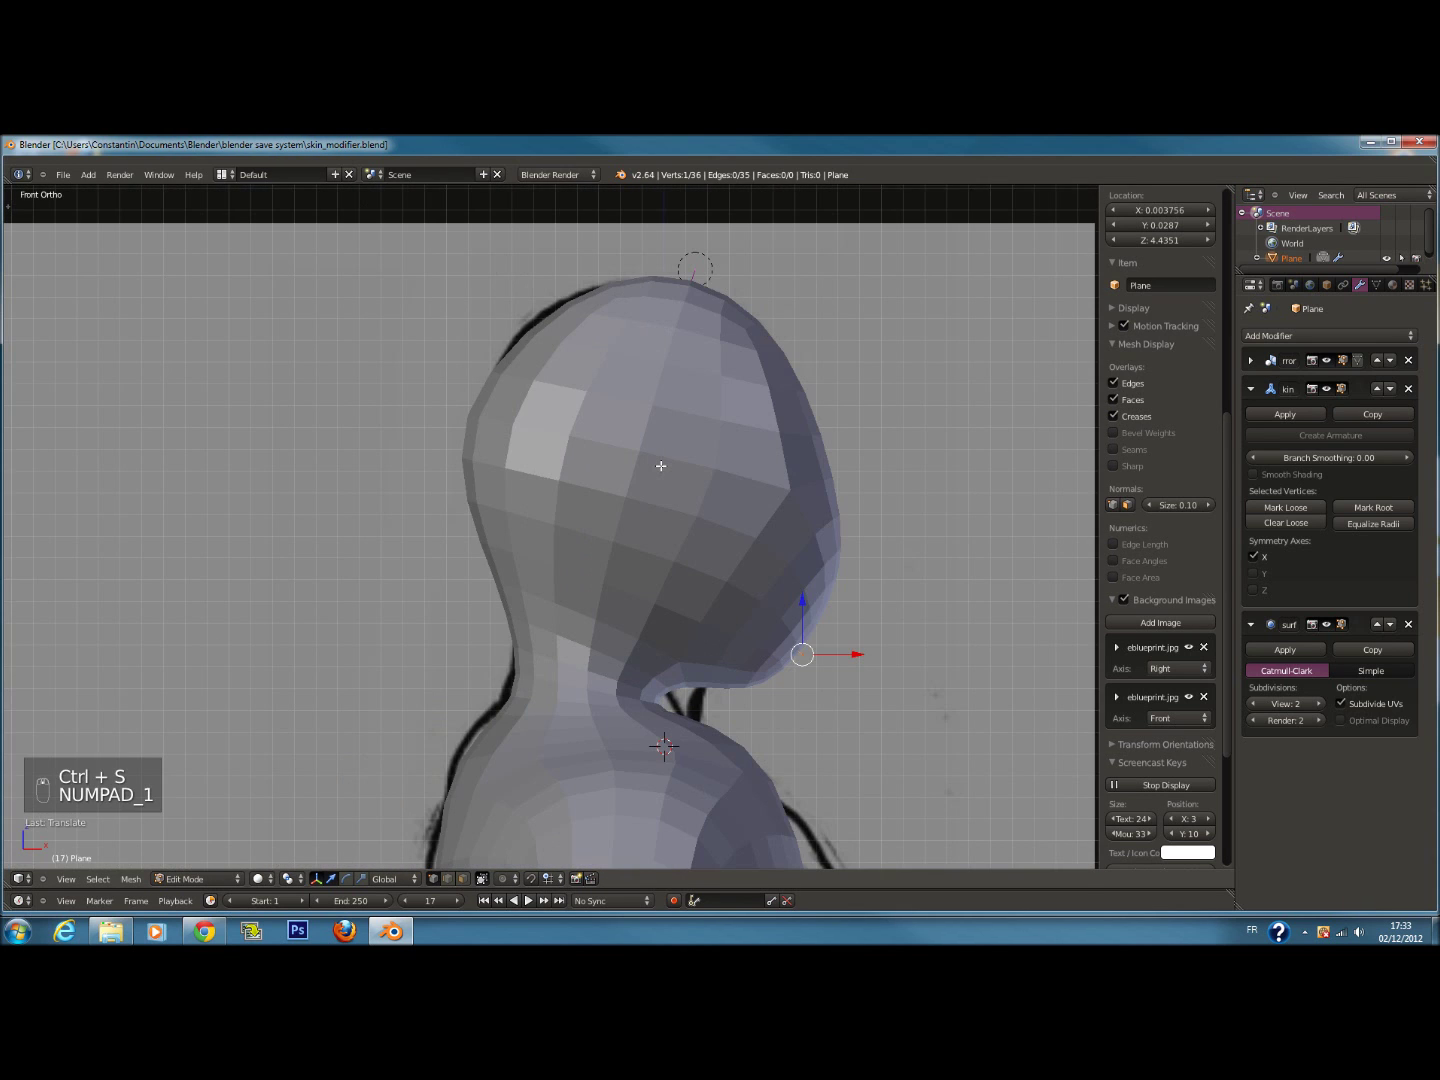
{"action": "key", "text": "KP_2"}
{"action": "key", "text": "KP_2"}
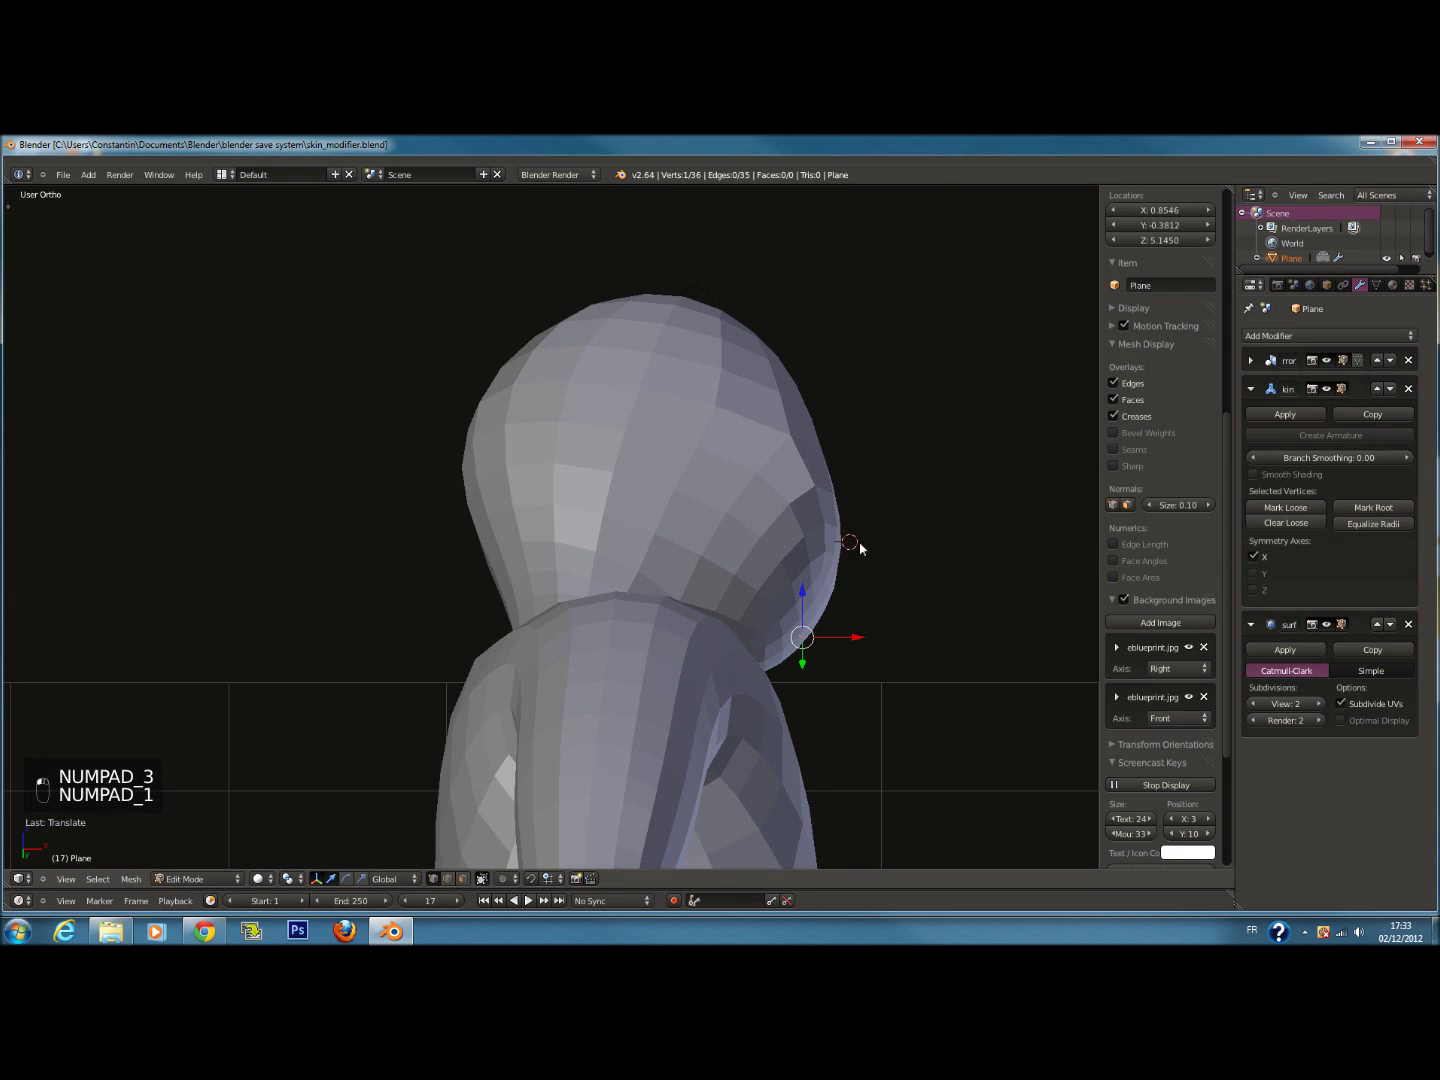
{"action": "key", "text": "Tab"}
{"action": "key", "text": "KP_3"}
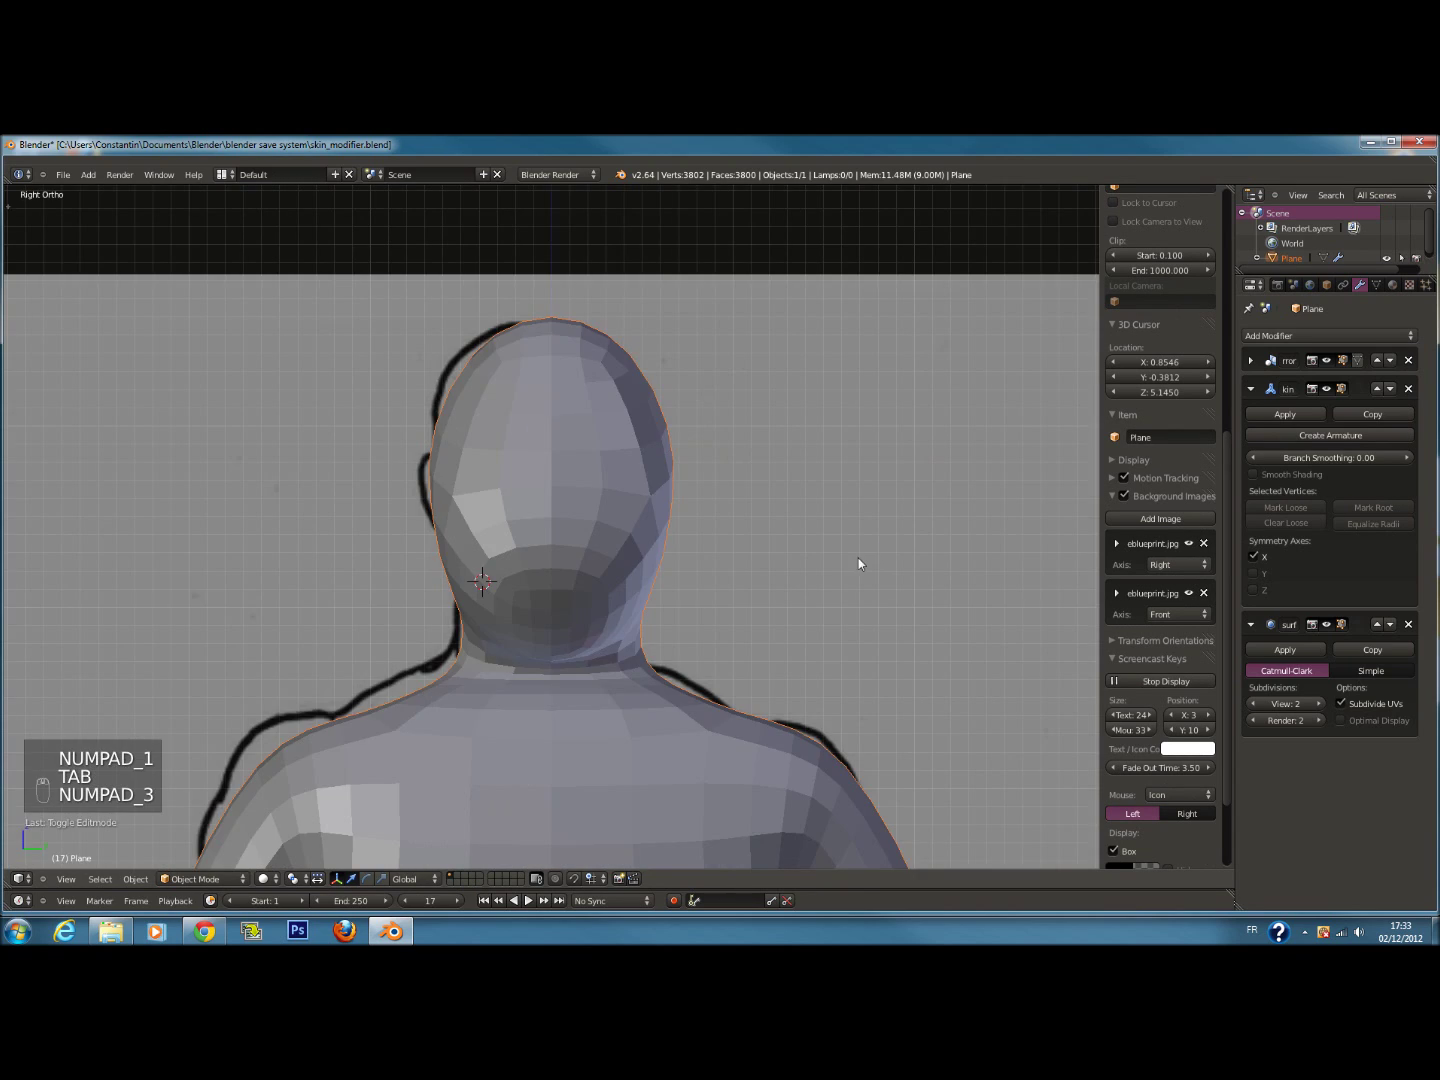
Try resizing the waist skin in the front-facing wireframe and move the waist vertices down along the spine to even out the torso
{"action": "key", "text": "z"}
{"action": "scroll", "coordinate": [589, 527], "scroll_direction": "up", "scroll_amount": 6}
{"action": "key", "text": "Tab"}
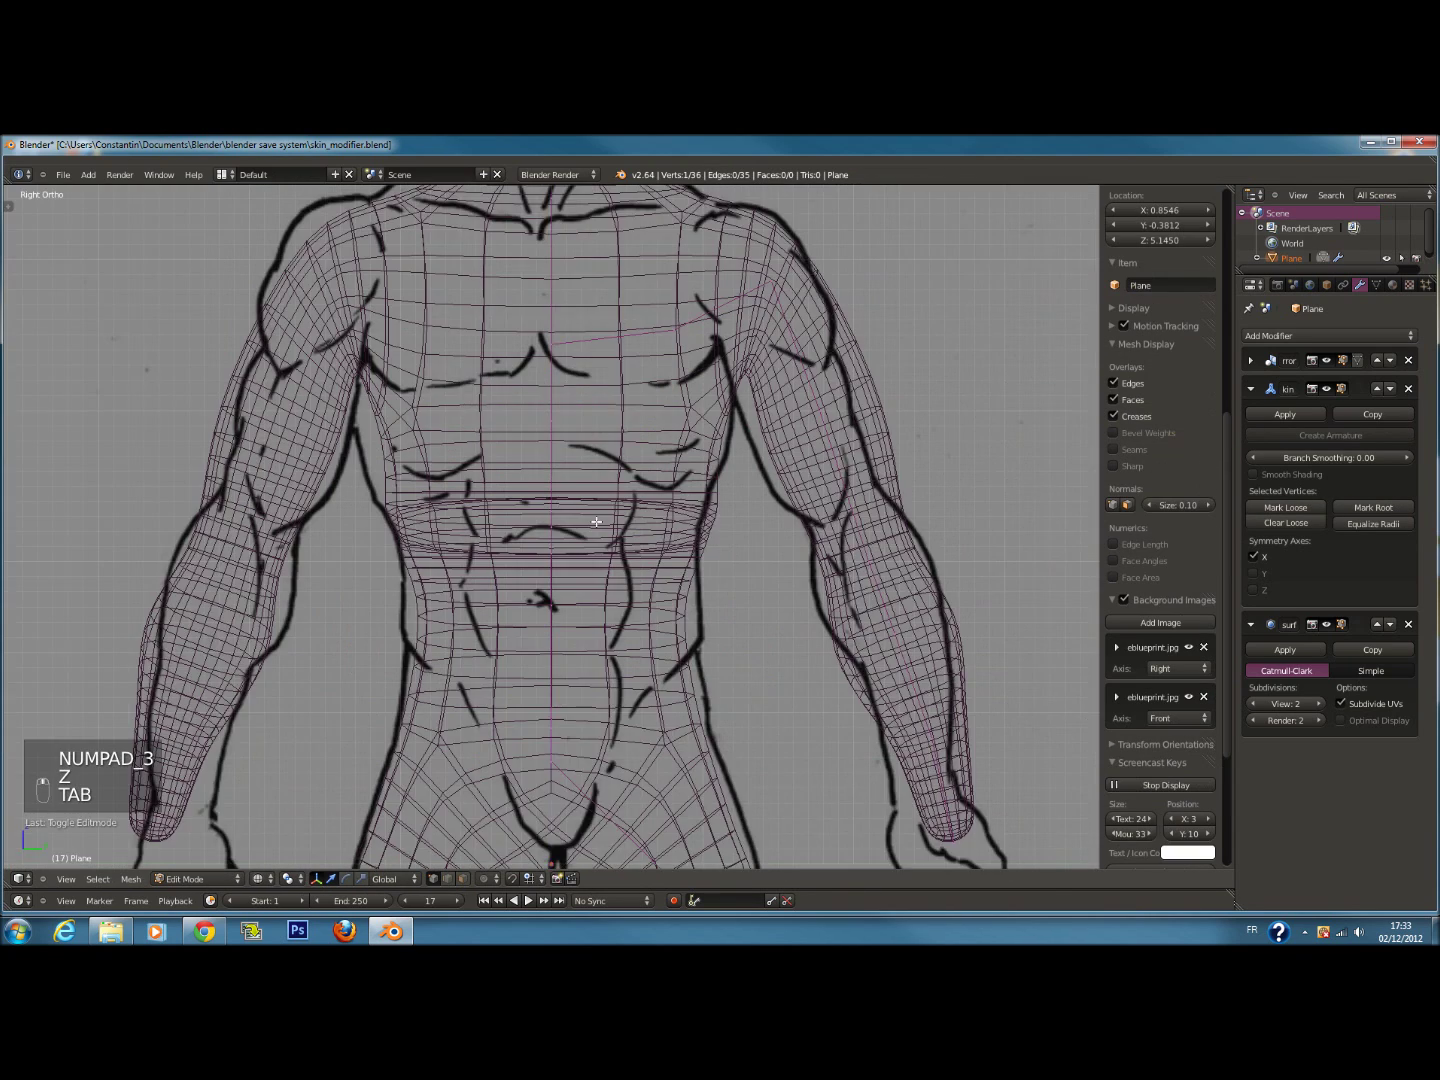
{"action": "key", "text": "ctrl+a"}
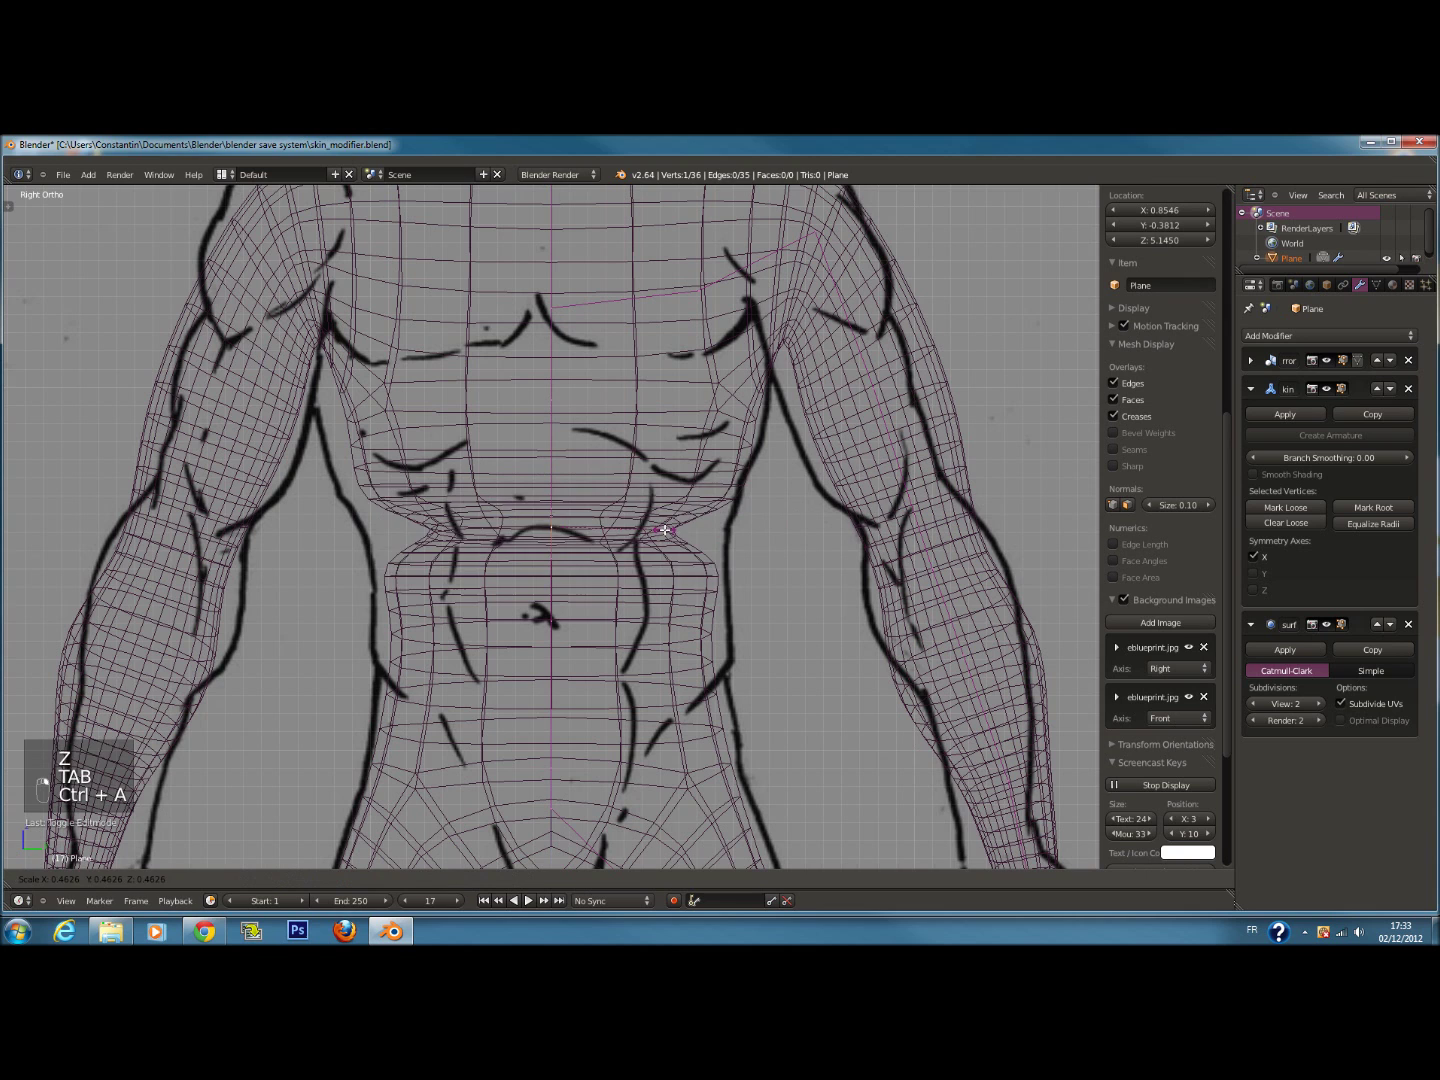
{"action": "left_click_drag", "start_coordinate": [551, 569], "coordinate": [553, 674]}
{"action": "right_click", "coordinate": [549, 571]}
{"action": "left_click_drag", "start_coordinate": [551, 521], "coordinate": [551, 600]}
{"action": "key", "text": "z"}
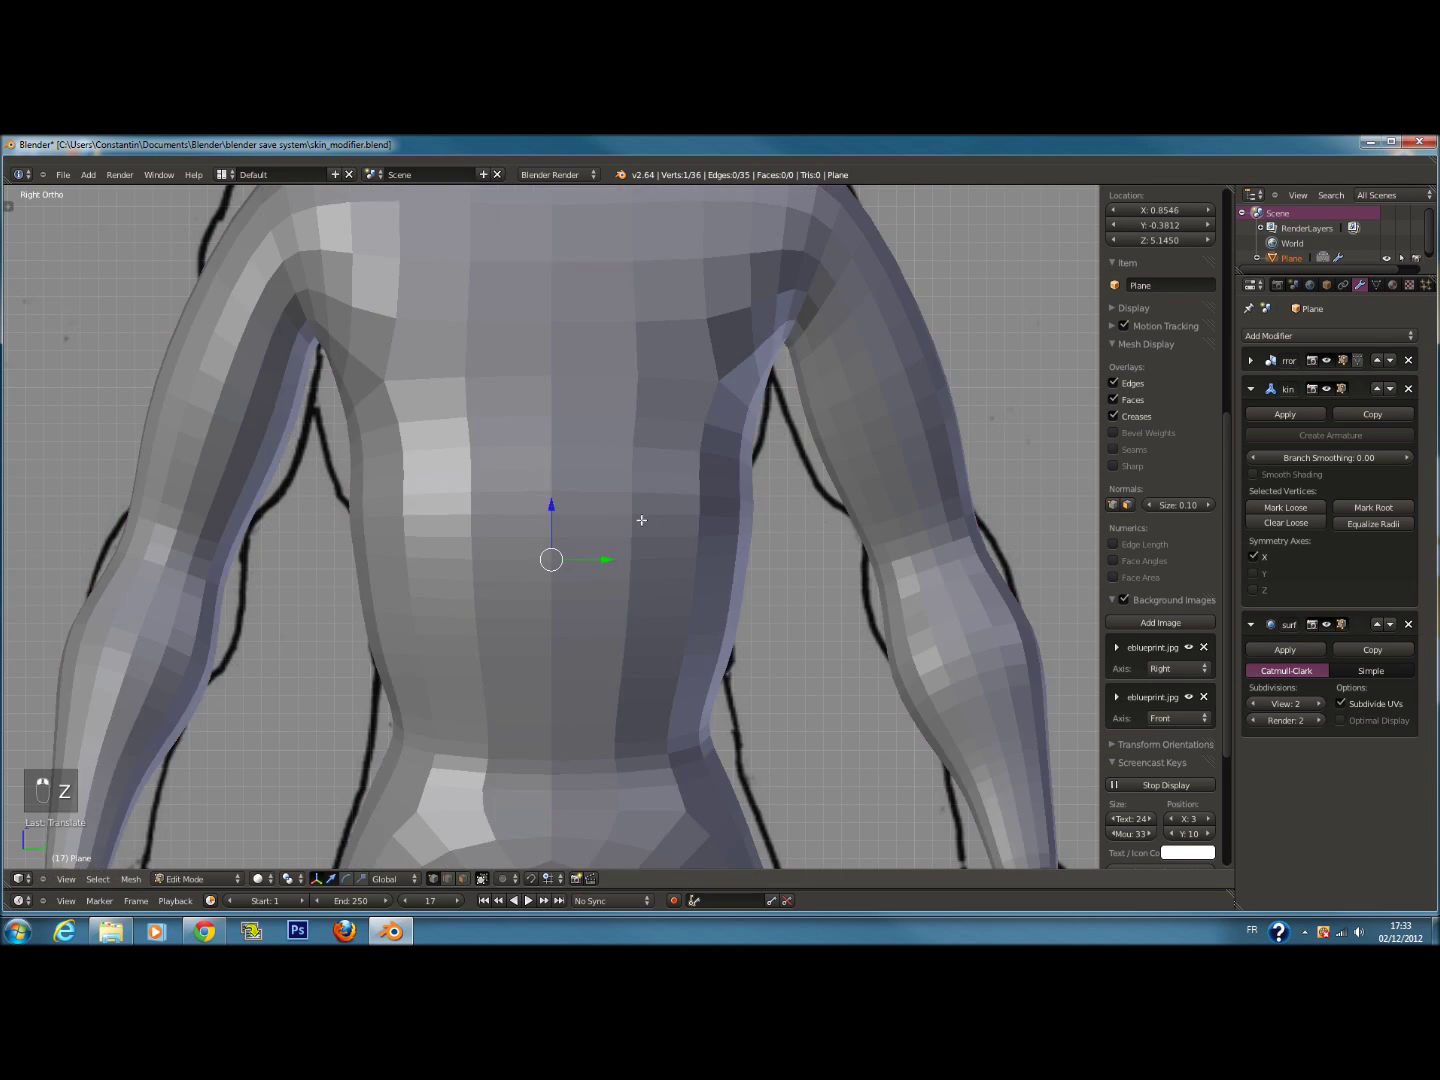
Save the file and review the whole solid-shaded body in perspective
{"action": "scroll", "coordinate": [550, 490], "scroll_direction": "down", "scroll_amount": 2}
{"action": "key", "text": "ctrl+s"}
{"action": "middle_click_drag", "start_coordinate": [550, 489], "coordinate": [845, 540]}
{"action": "key", "text": "ctrl+s"}
{"action": "key", "text": "ctrl+s"}
{"action": "scroll", "coordinate": [844, 540], "scroll_direction": "down", "scroll_amount": 2}
{"action": "middle_click_drag", "start_coordinate": [661, 536], "coordinate": [587, 517]}
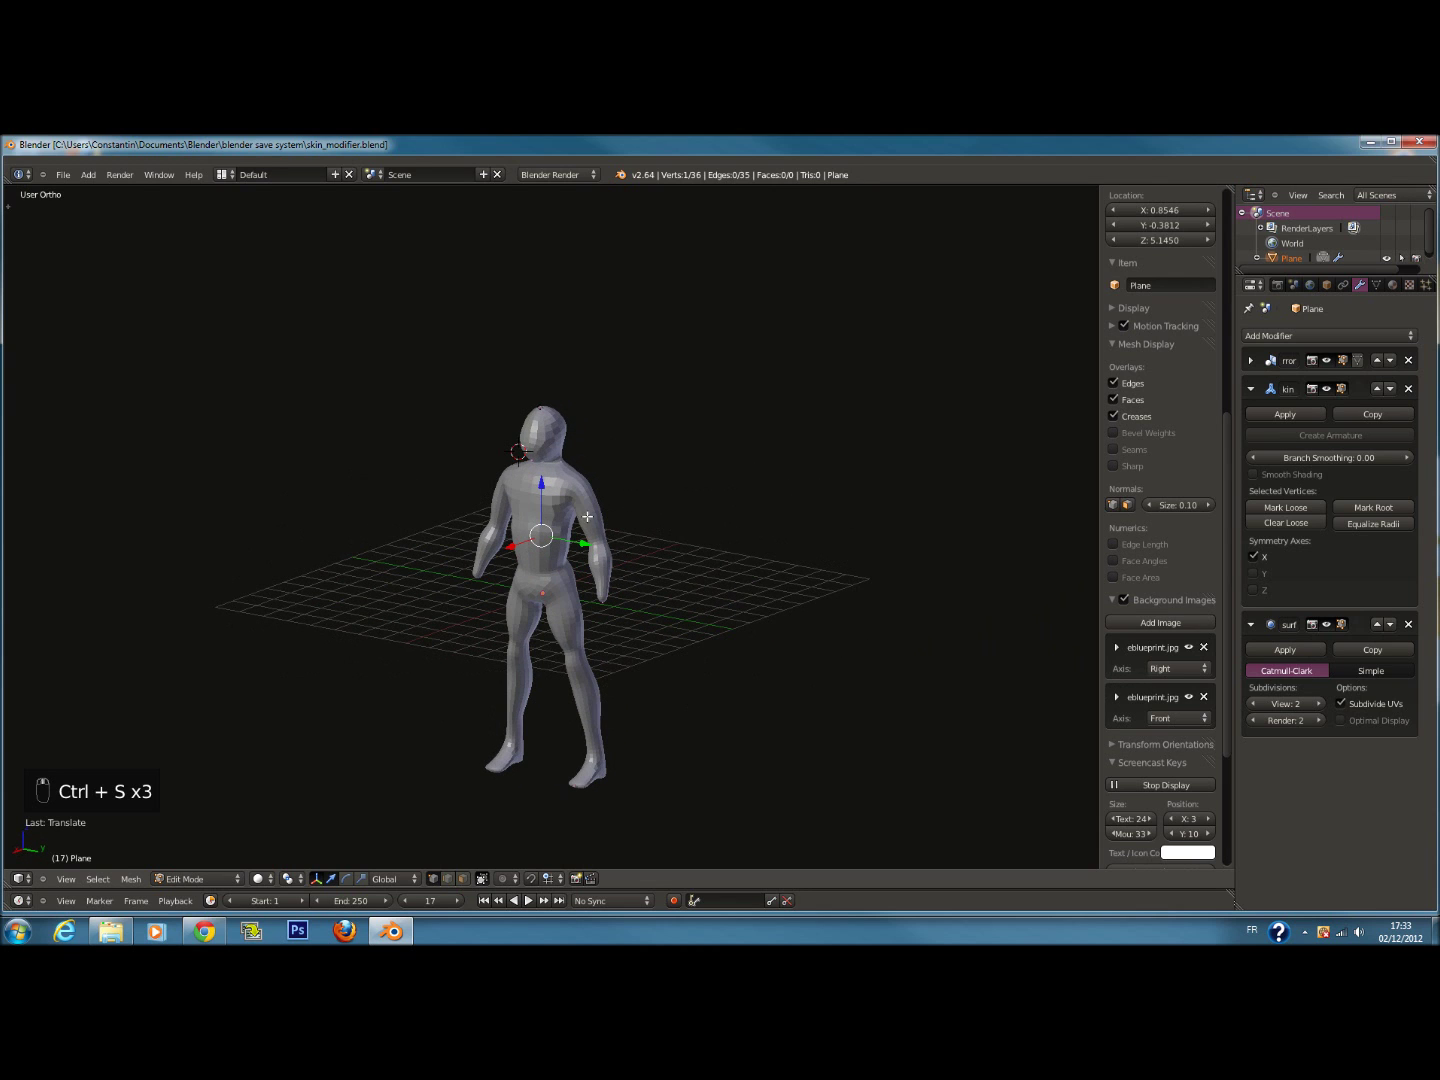
Turn on Smooth Shading in the Skin modifier and examine the body against the front blueprint
{"action": "key", "text": "KP_1"}
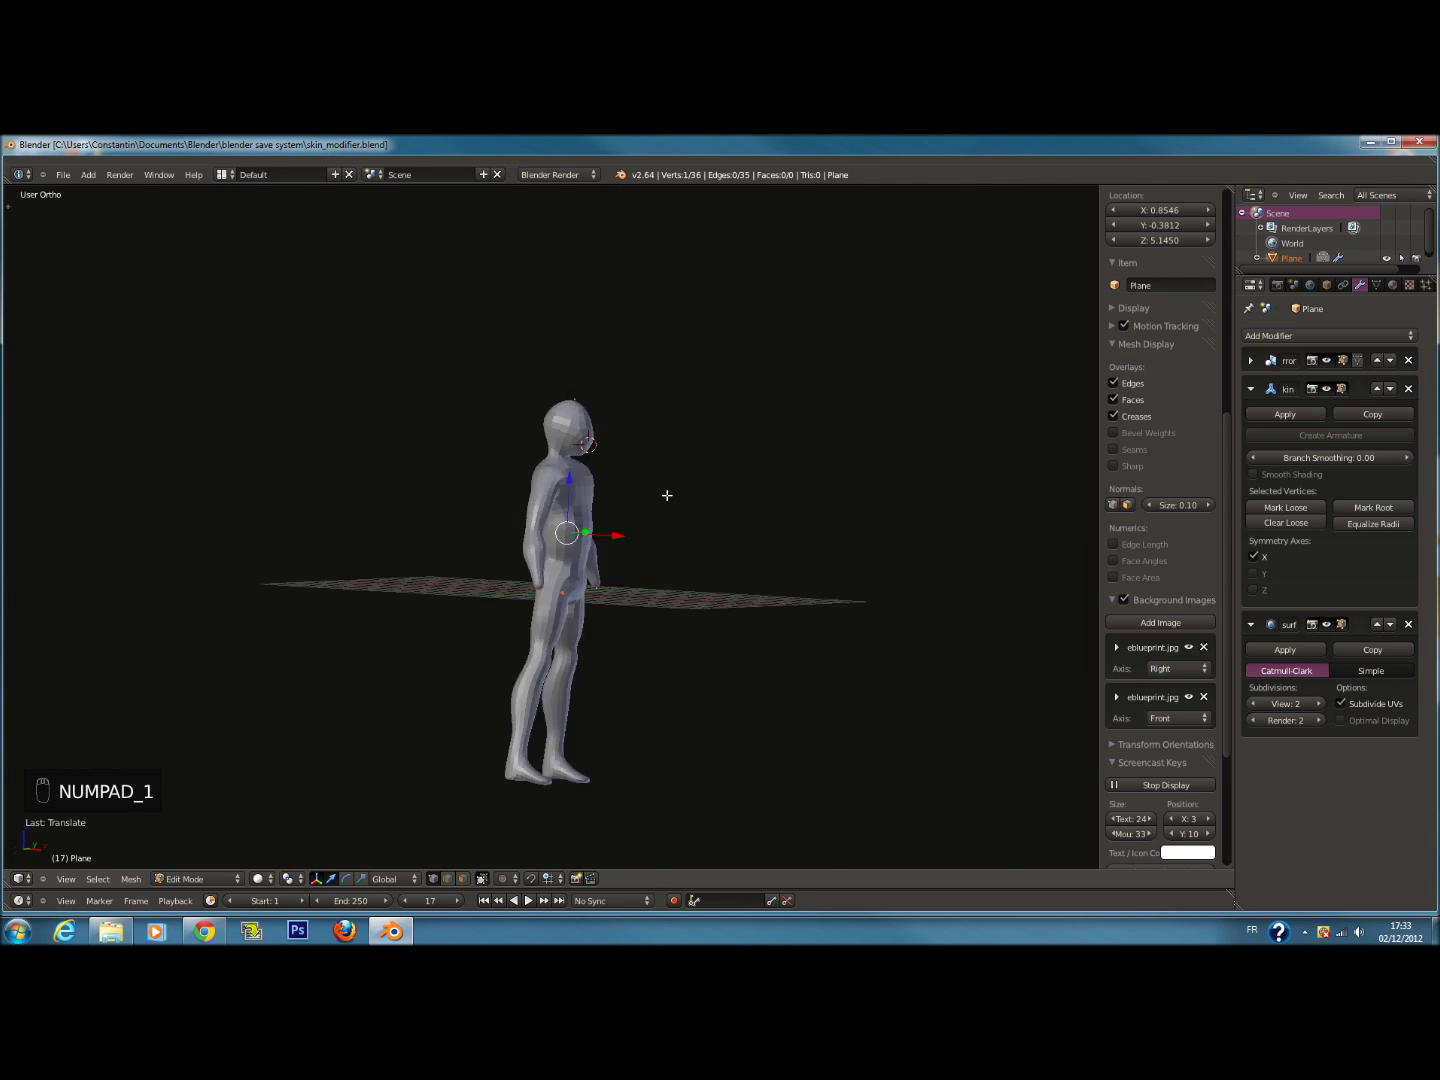
{"action": "key", "text": "KP_3"}
{"action": "key", "text": "Tab"}
{"action": "scroll", "coordinate": [617, 450], "scroll_direction": "up", "scroll_amount": 2}
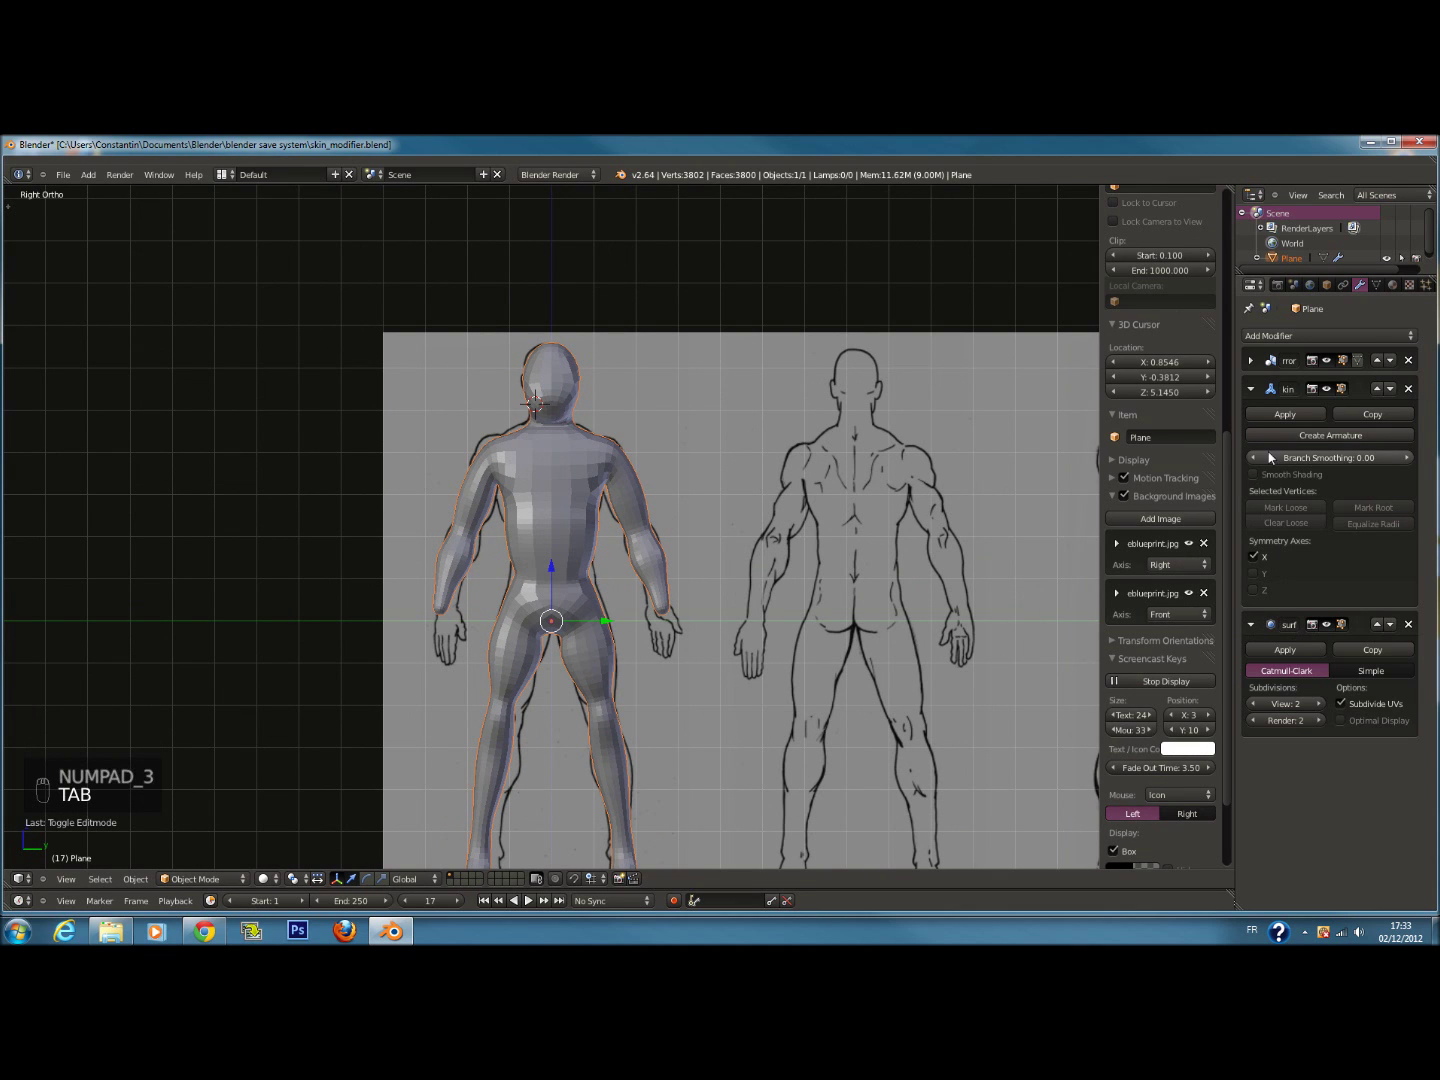
{"action": "key", "text": "Tab"}
{"action": "scroll", "coordinate": [730, 602], "scroll_direction": "up", "scroll_amount": 5}
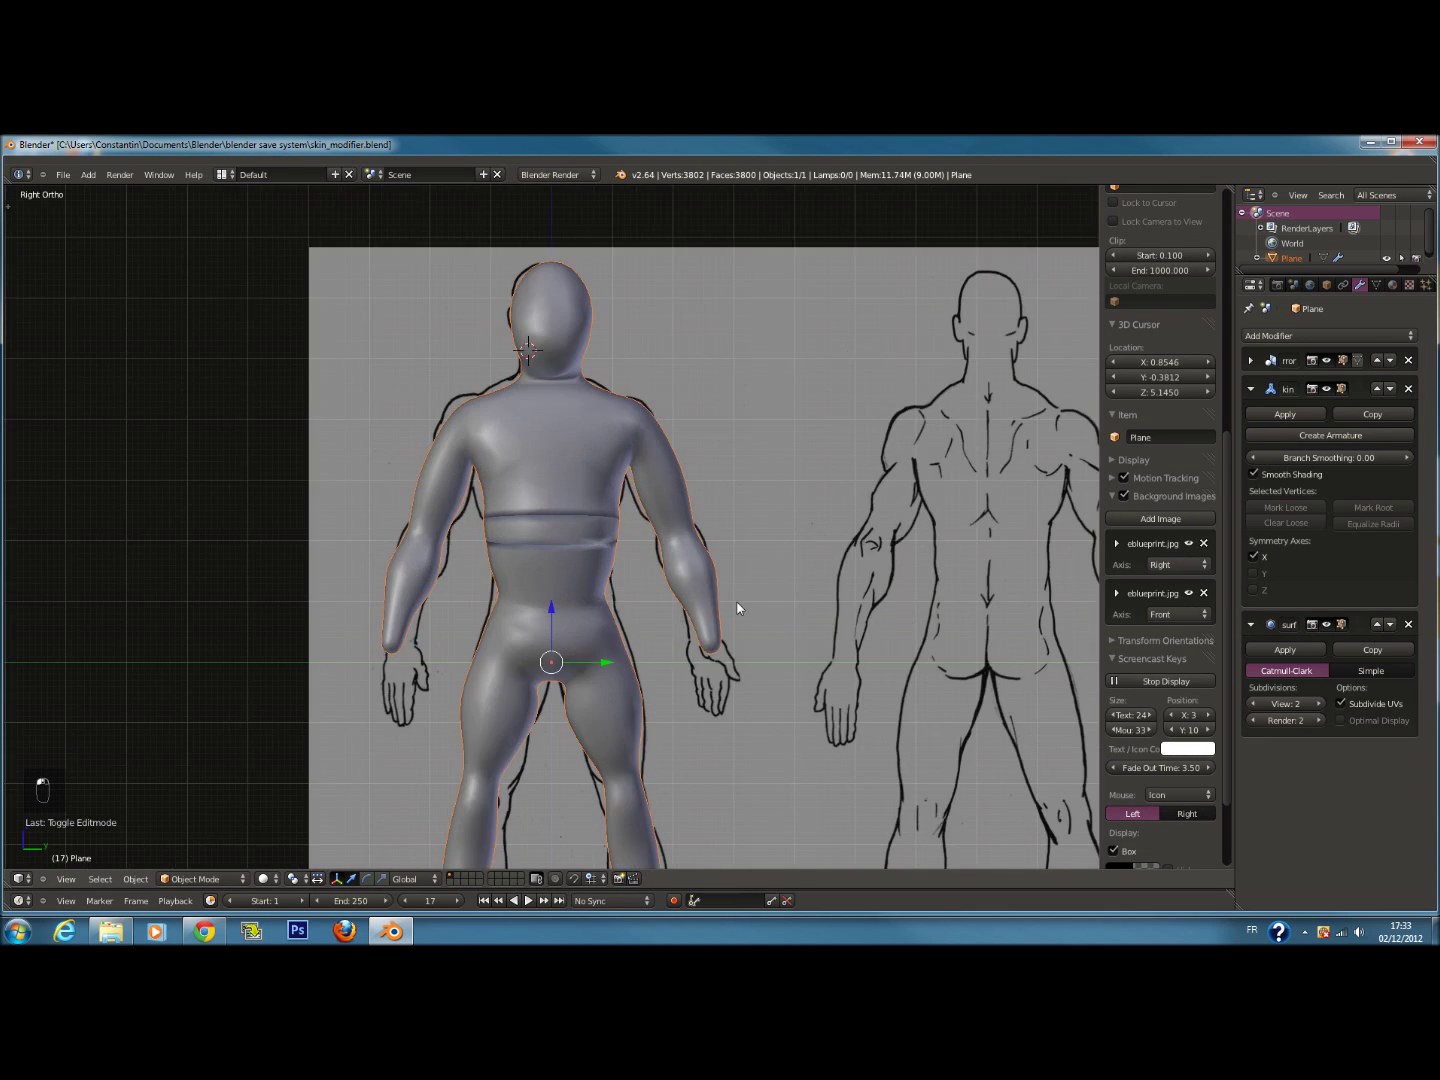
{"action": "key", "text": "z"}
{"action": "key", "text": "a"}
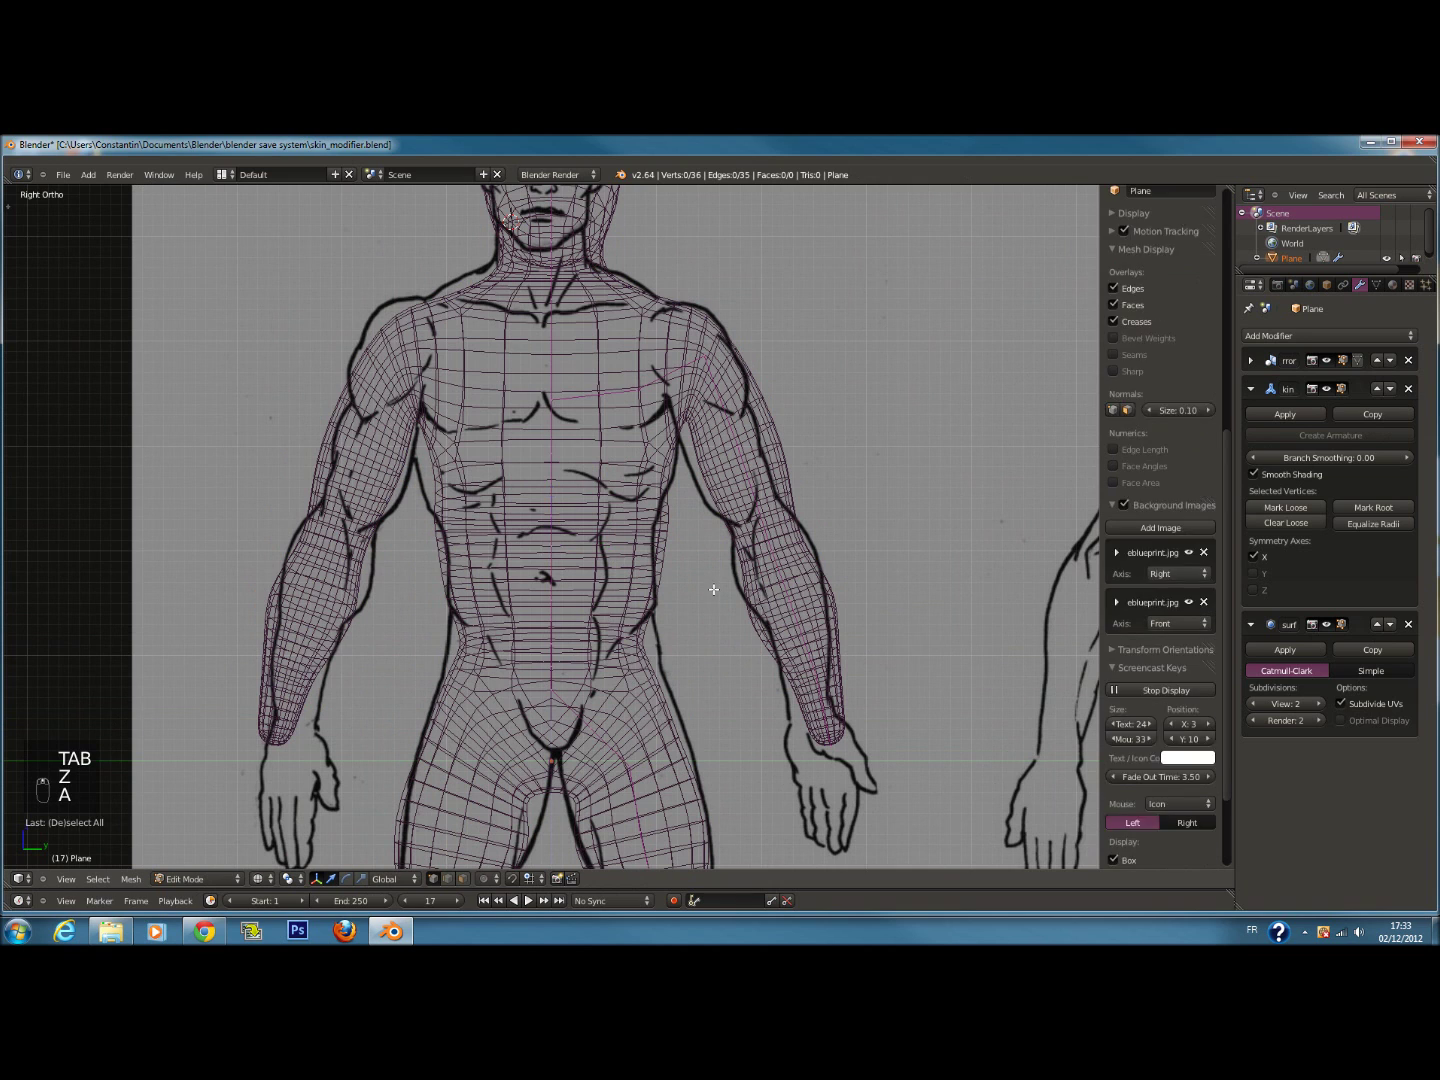
{"action": "key", "text": "a"}
{"action": "key", "text": "z"}
{"action": "key", "text": "r"}
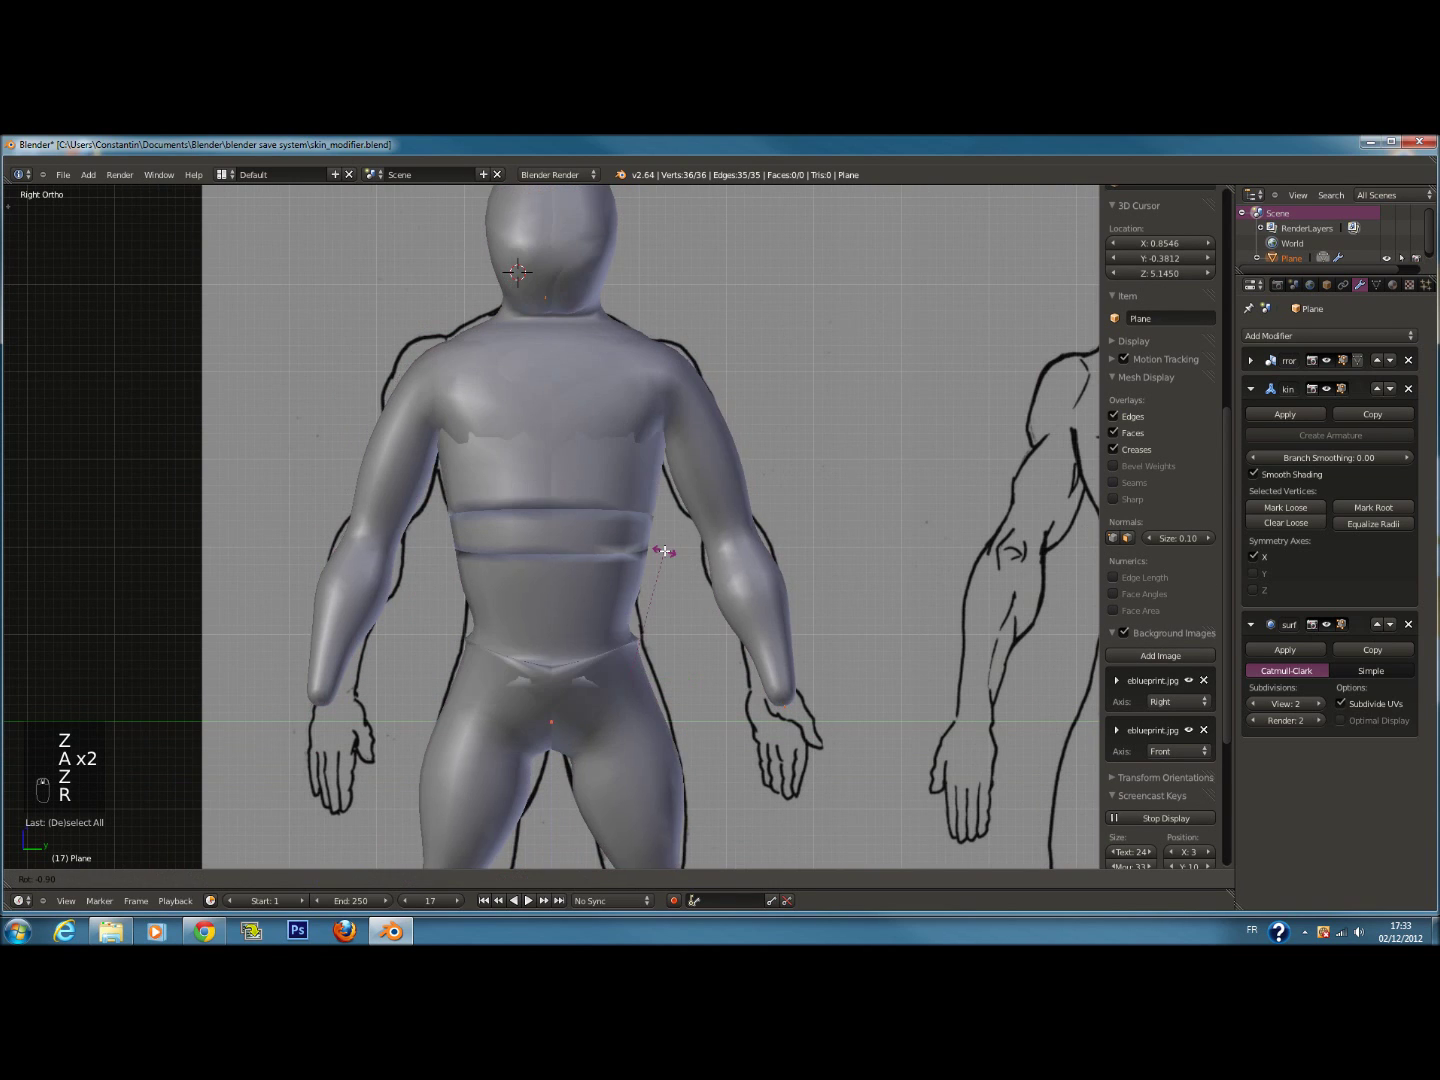
{"action": "right_click", "coordinate": [678, 633]}
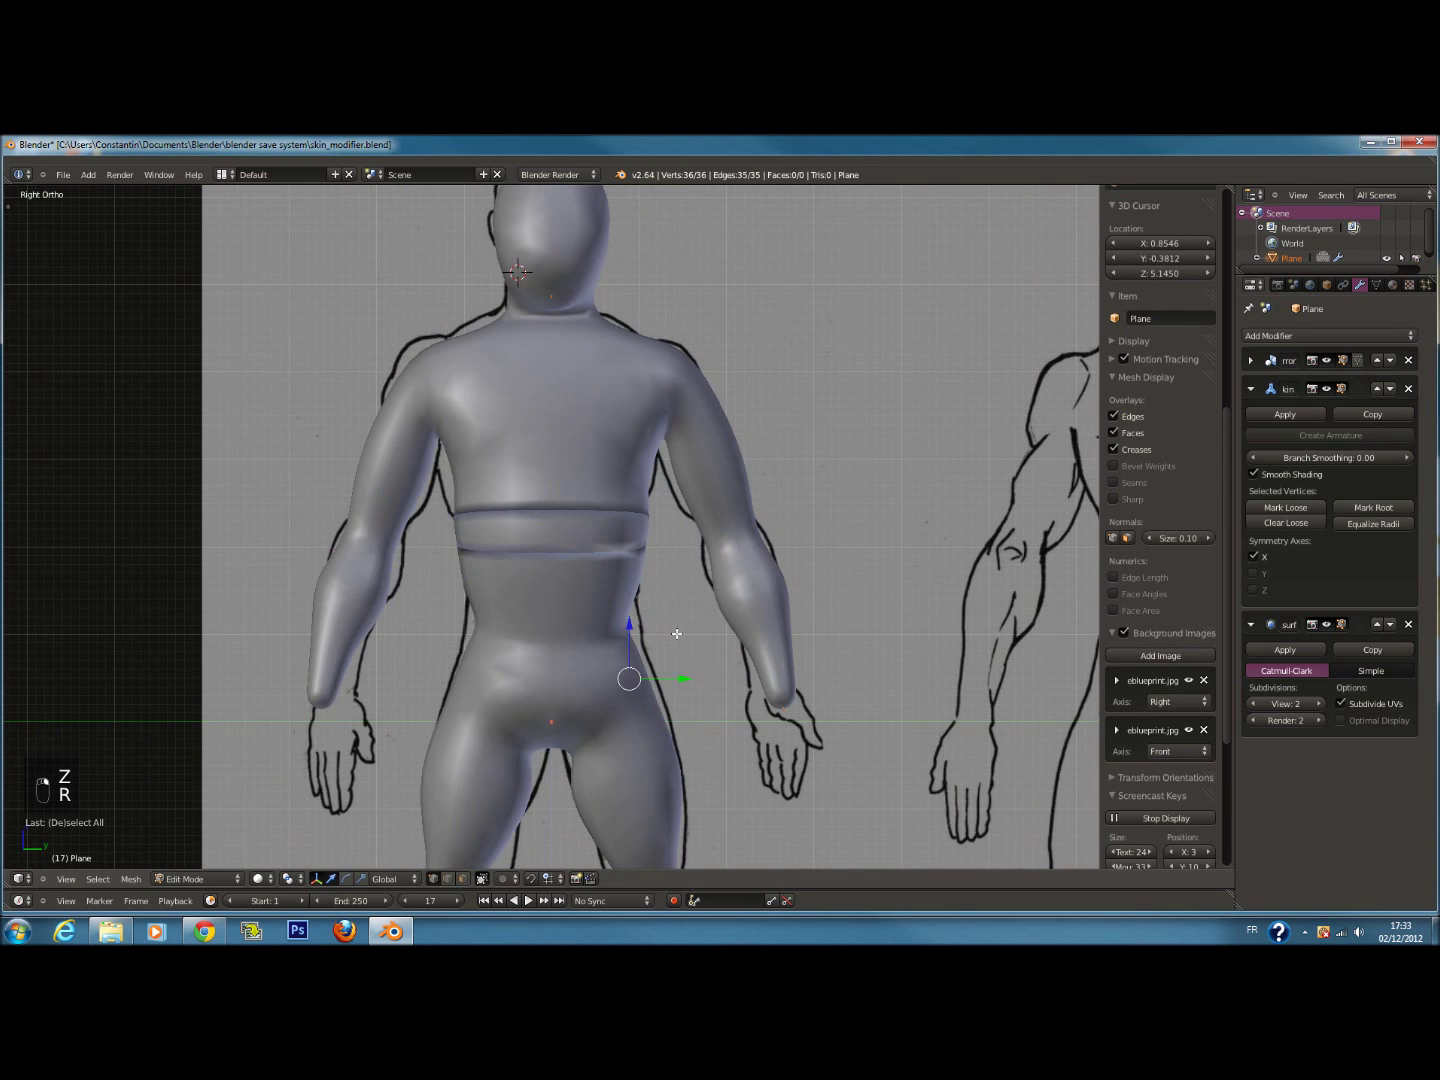
{"action": "key", "text": "ctrl+z"}
Select the whole mesh and recalculate its normals
{"action": "key", "text": "z"}
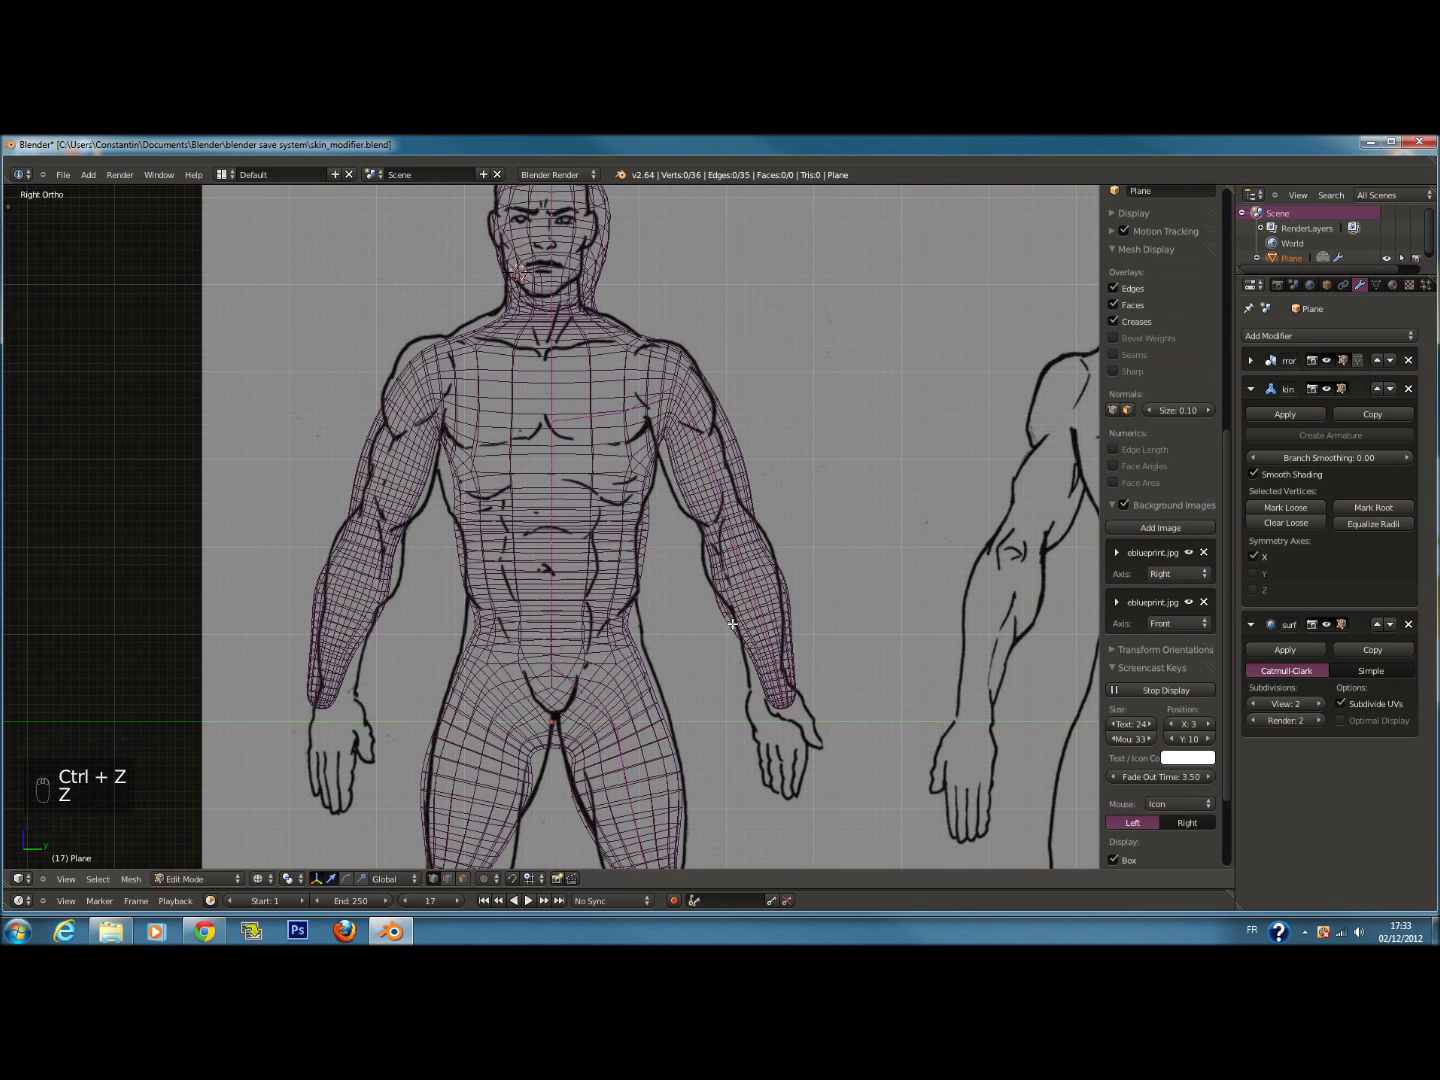
{"action": "key", "text": "a"}
{"action": "key", "text": "t"}
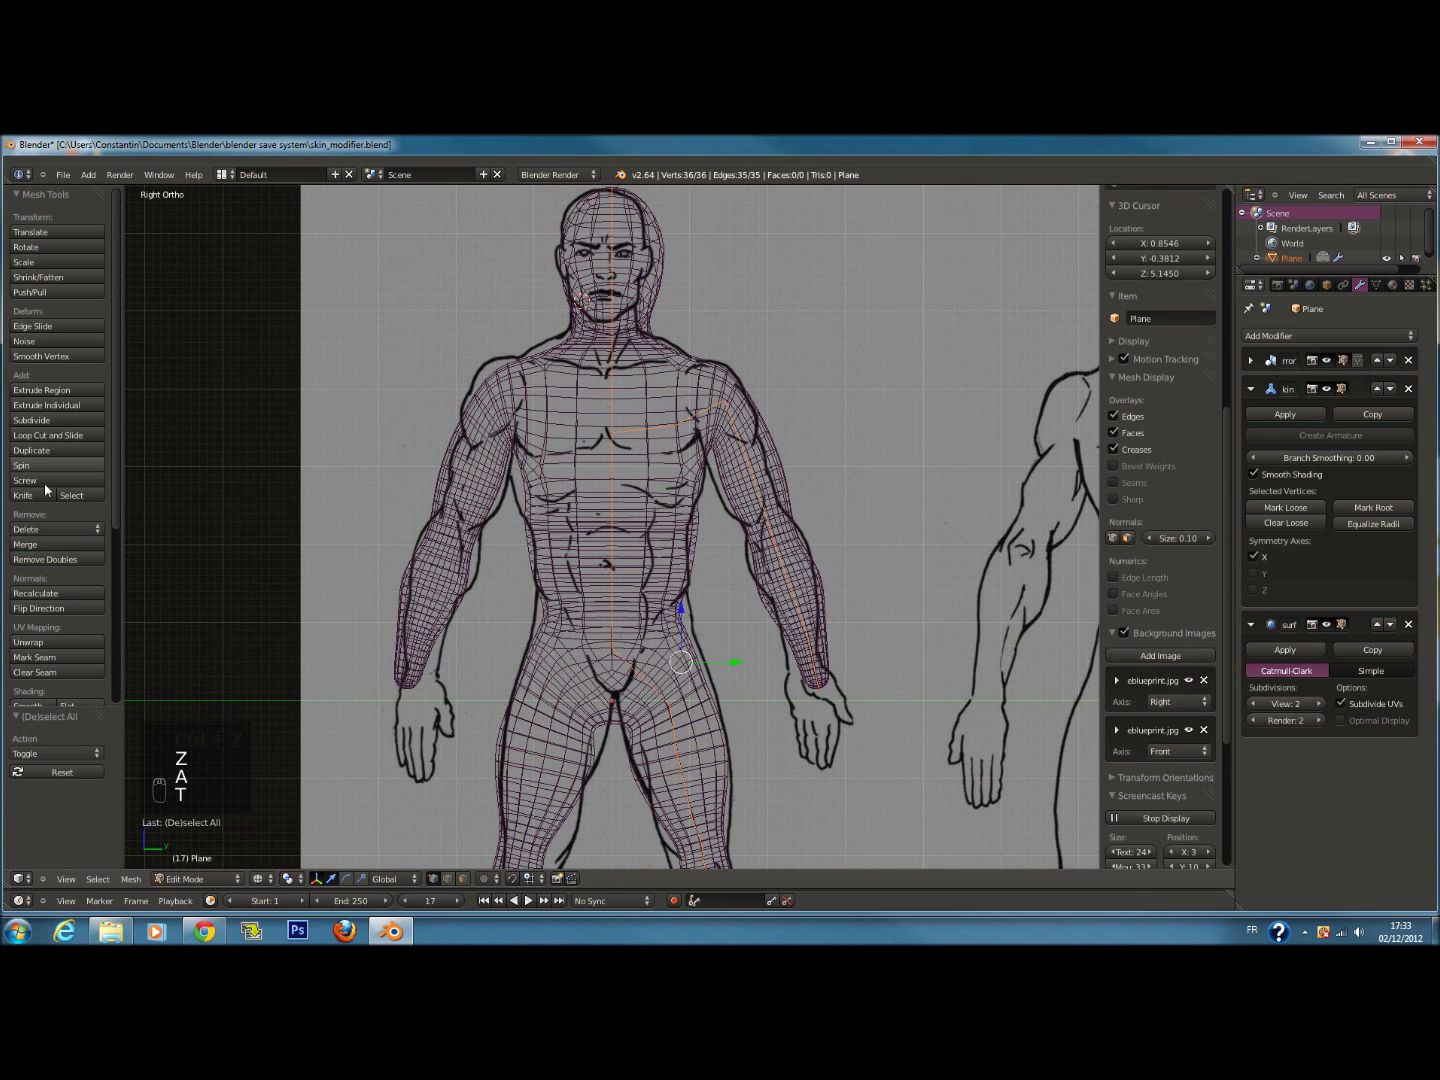
{"action": "left_click", "coordinate": [40, 594]}
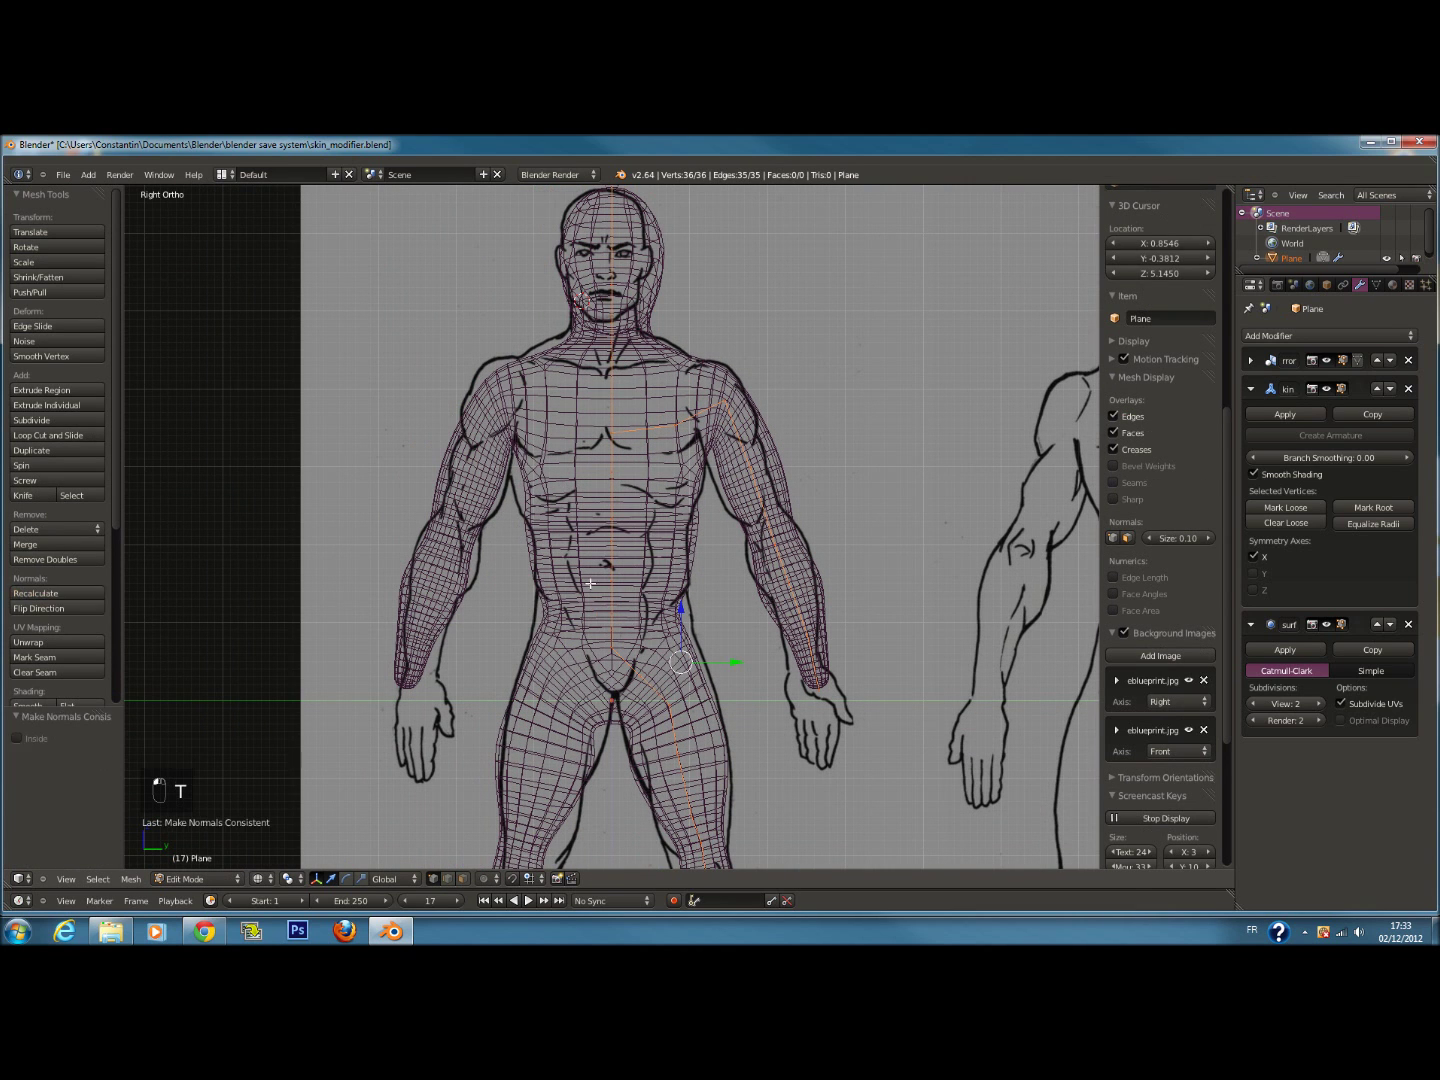
{"action": "key", "text": "t"}
Try resizing the skin at the upper-waist spine vertex where the shading crease runs across the torso
{"action": "key", "text": "z"}
{"action": "scroll", "coordinate": [660, 565], "scroll_direction": "up", "scroll_amount": 2}
{"action": "key", "text": "z"}
{"action": "key", "text": "z"}
{"action": "right_click", "coordinate": [563, 501]}
{"action": "key", "text": "z"}
{"action": "scroll", "coordinate": [563, 501], "scroll_direction": "down", "scroll_amount": 2}
{"action": "scroll", "coordinate": [612, 533], "scroll_direction": "up", "scroll_amount": 1}
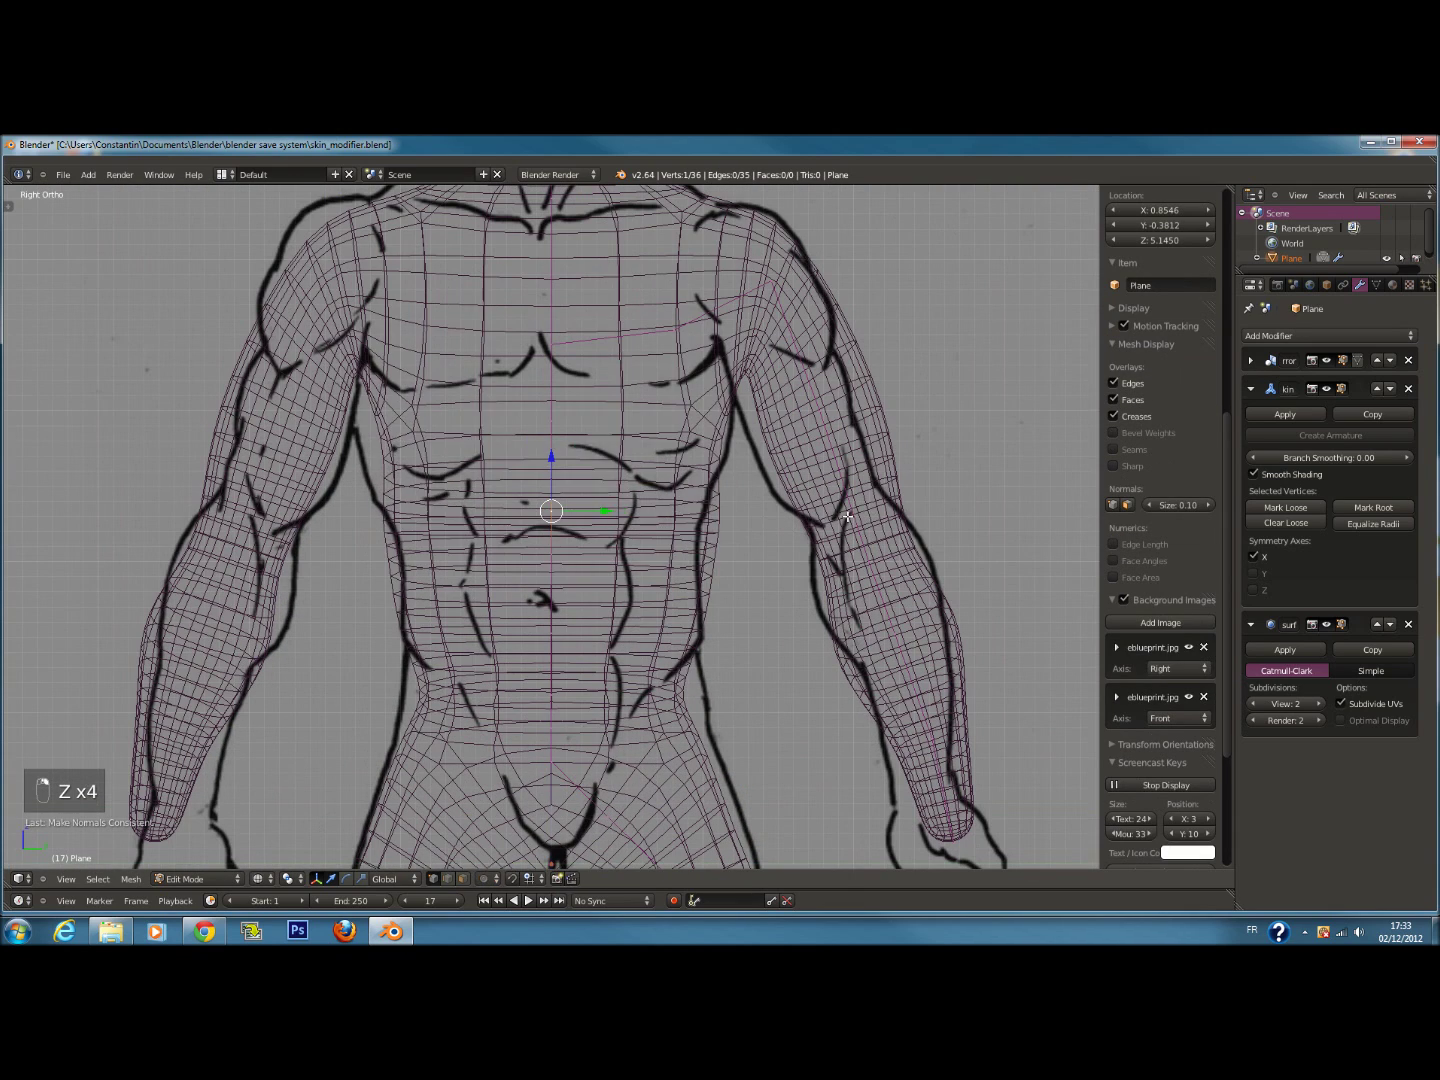
{"action": "key", "text": "ctrl+a"}
{"action": "left_click", "coordinate": [810, 525]}
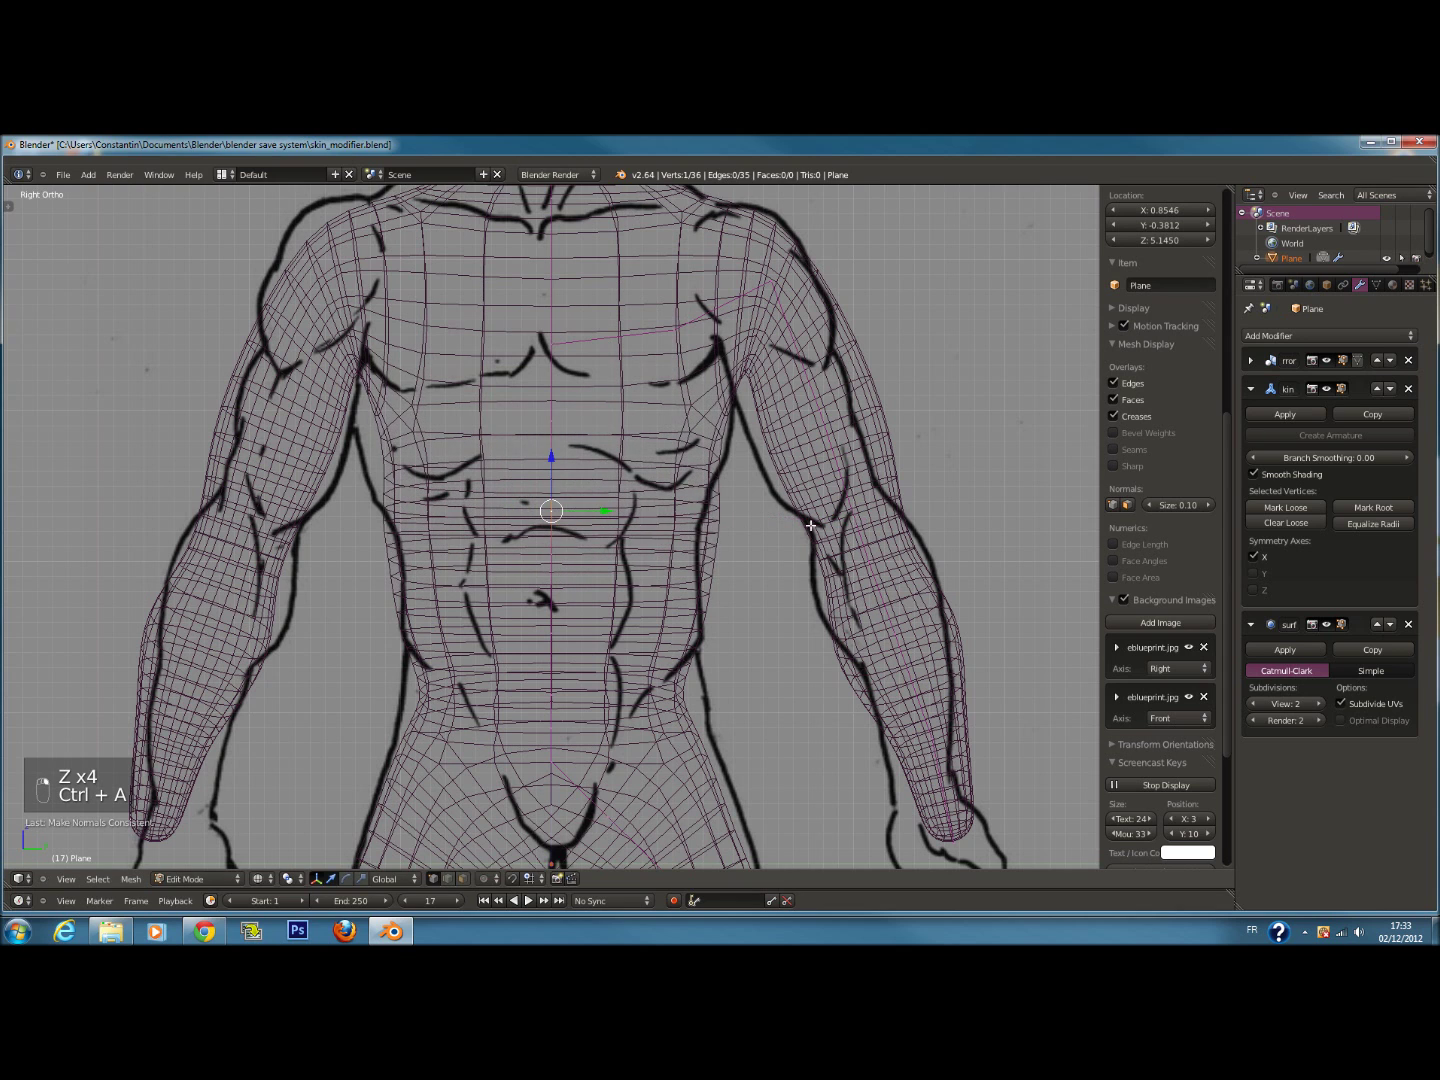
Try moving the upper spine vertex toward the chest and the lower waist vertex toward the hips to smooth the creases
{"action": "left_click_drag", "start_coordinate": [557, 447], "coordinate": [552, 371]}
{"action": "key", "text": "z"}
{"action": "key", "text": "z"}
{"action": "left_click_drag", "start_coordinate": [555, 577], "coordinate": [557, 624]}
{"action": "key", "text": "z"}
Undo the spine vertex edits back to the state with the whole mesh selected
{"action": "key", "text": "ctrl+z"}
{"action": "key", "text": "ctrl+z"}
{"action": "key", "text": "ctrl+z"}
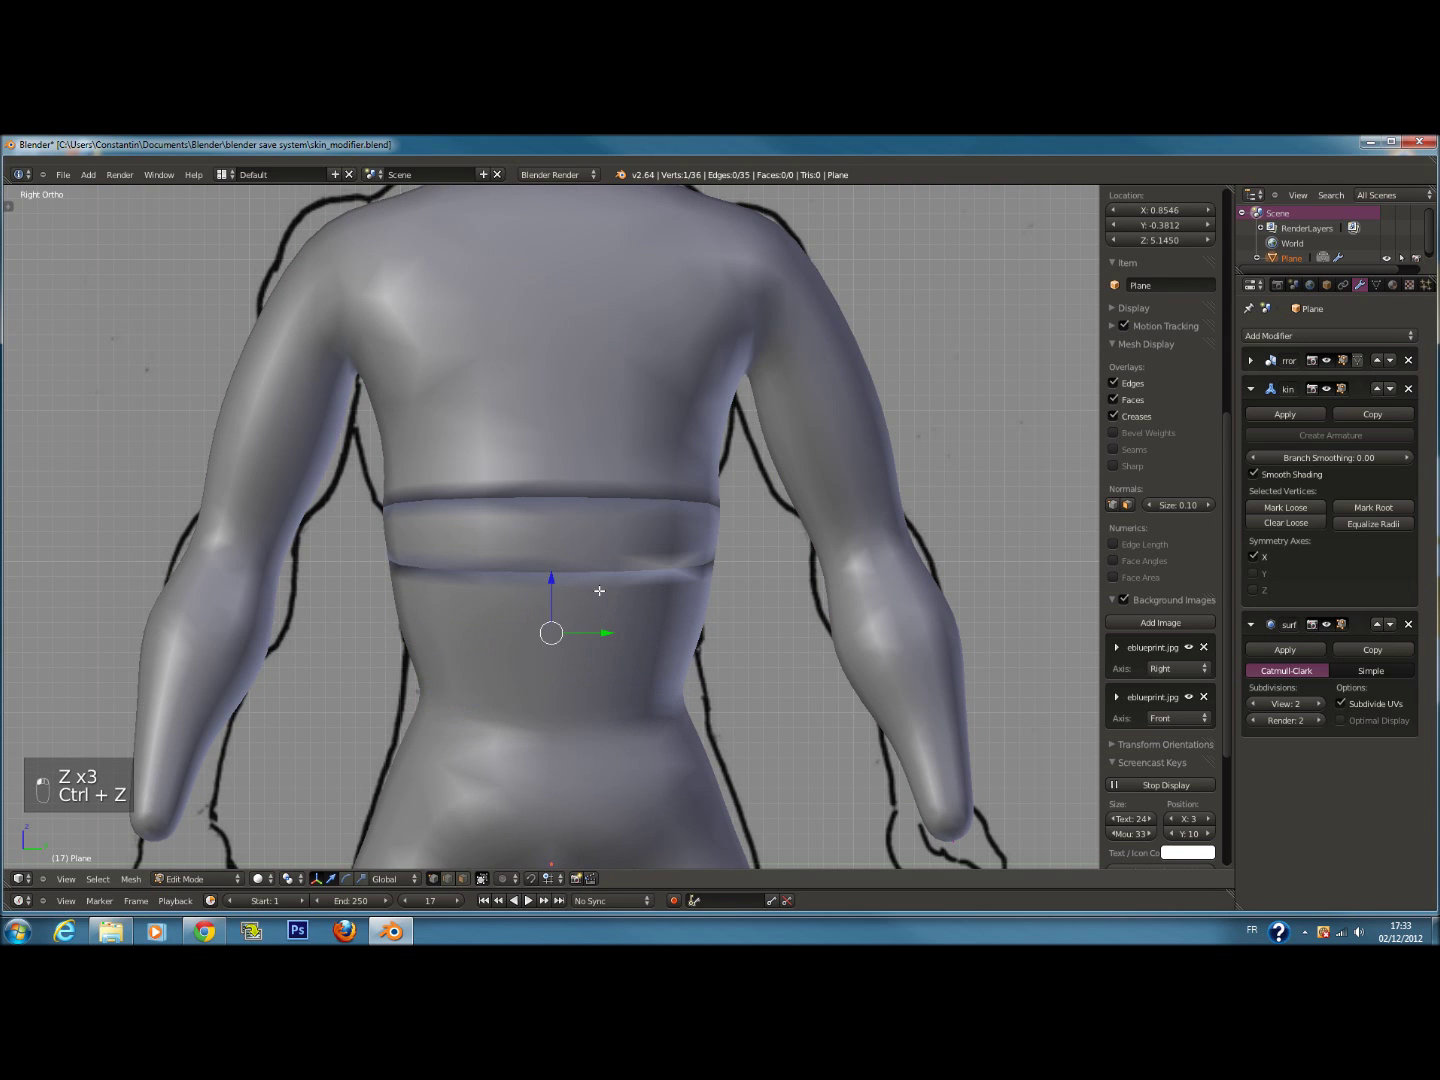
{"action": "scroll", "coordinate": [638, 587], "scroll_direction": "down", "scroll_amount": 3}
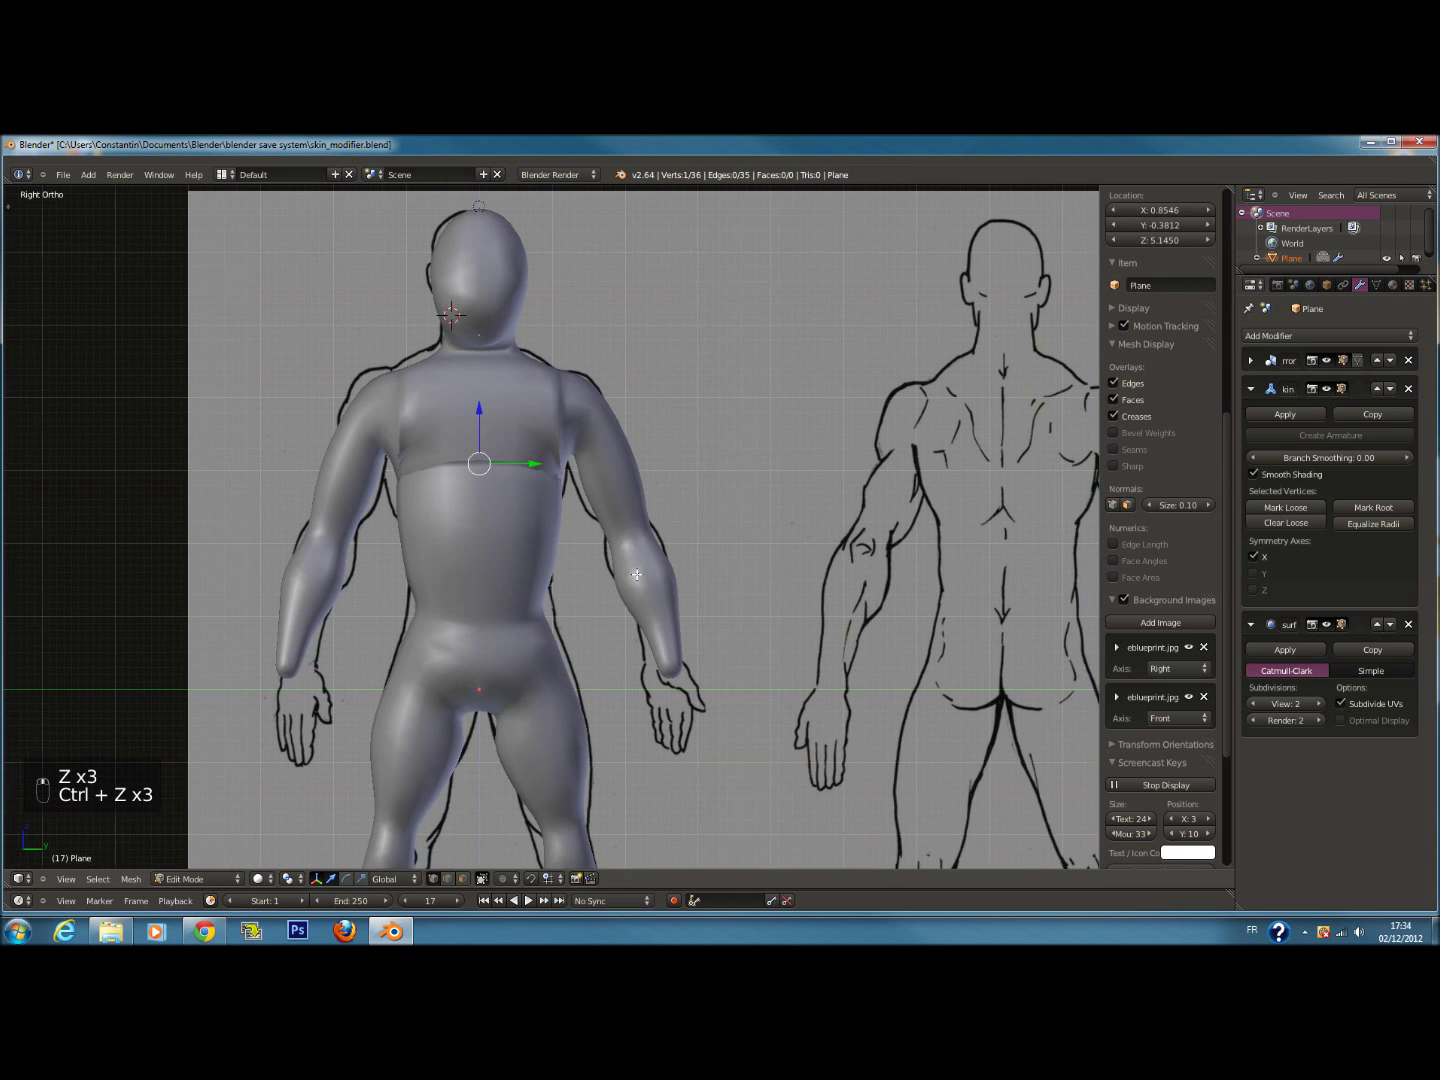
{"action": "key", "text": "ctrl+z"}
{"action": "key", "text": "ctrl+z"}
{"action": "key", "text": "ctrl+z"}
{"action": "key", "text": "z"}
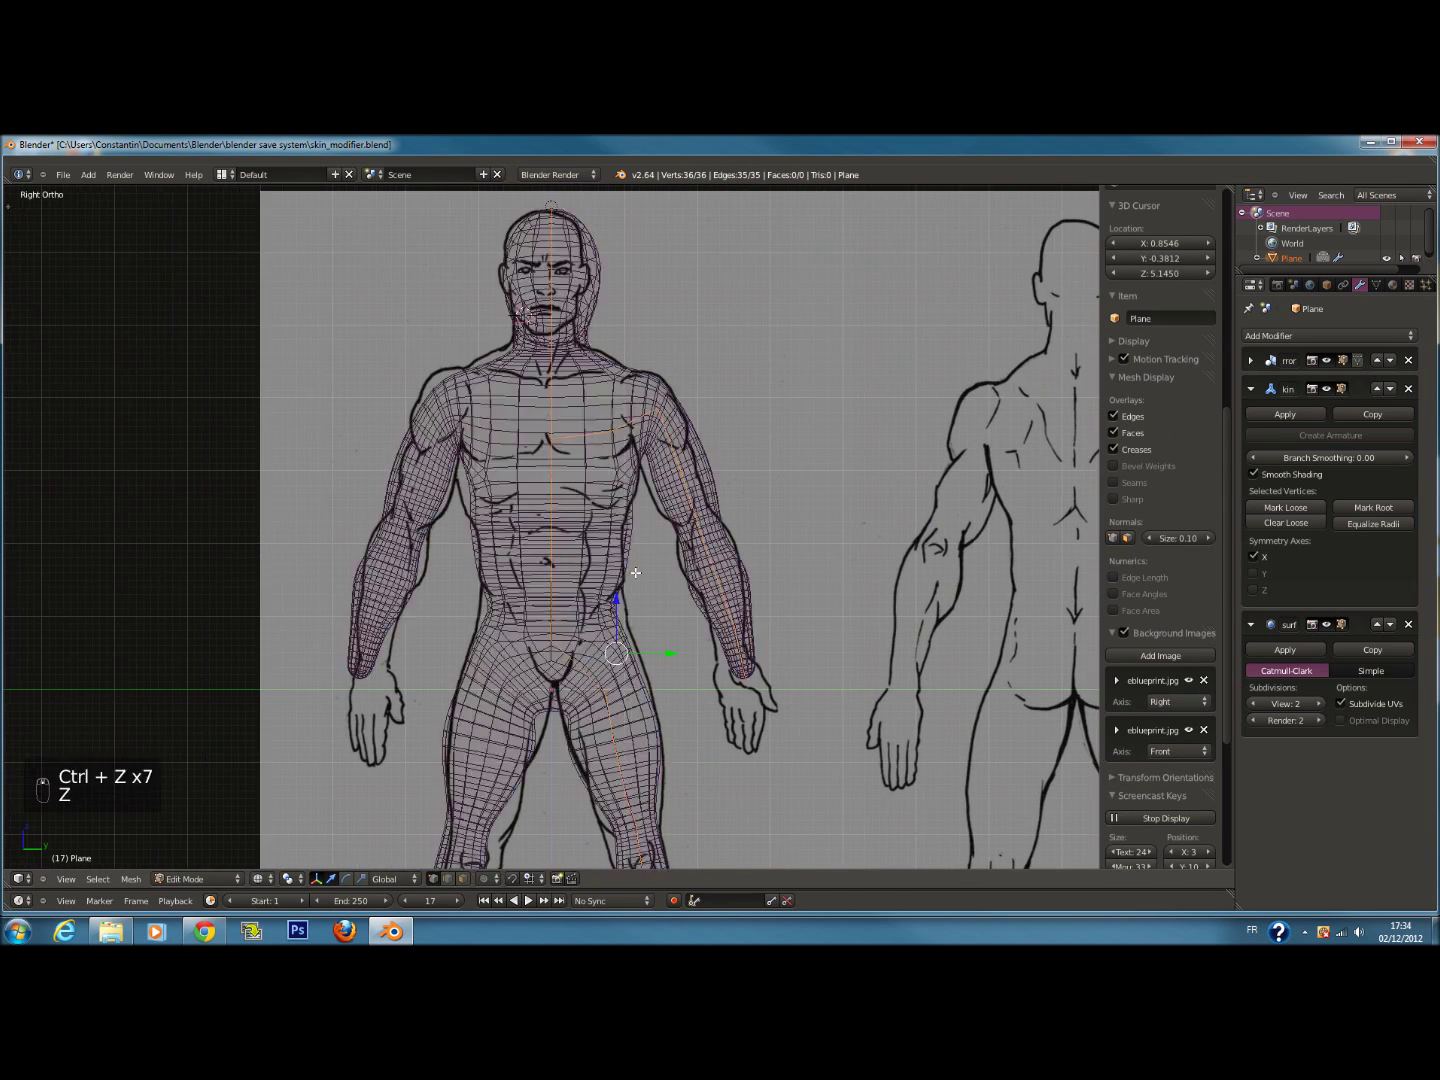
Try deleting the spine vertex in the middle of the waist
{"action": "scroll", "coordinate": [589, 553], "scroll_direction": "up", "scroll_amount": 4}
{"action": "key", "text": "w"}
{"action": "key", "text": "x"}
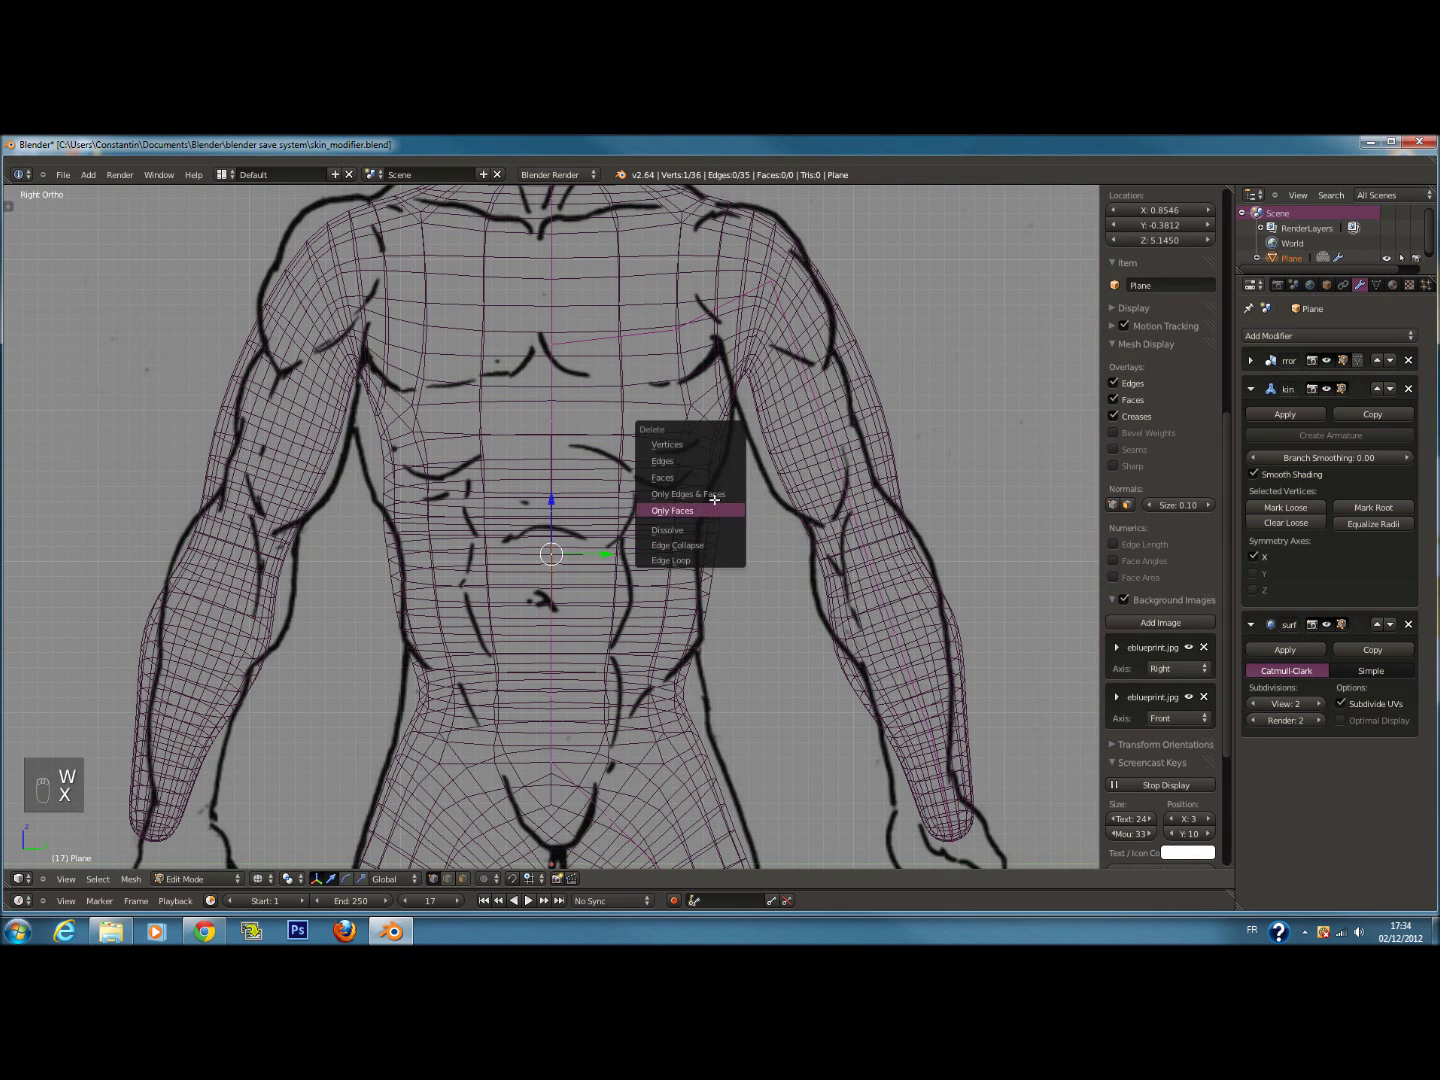
{"action": "left_click", "coordinate": [695, 443]}
{"action": "key", "text": "z"}
{"action": "scroll", "coordinate": [636, 532], "scroll_direction": "down", "scroll_amount": 4}
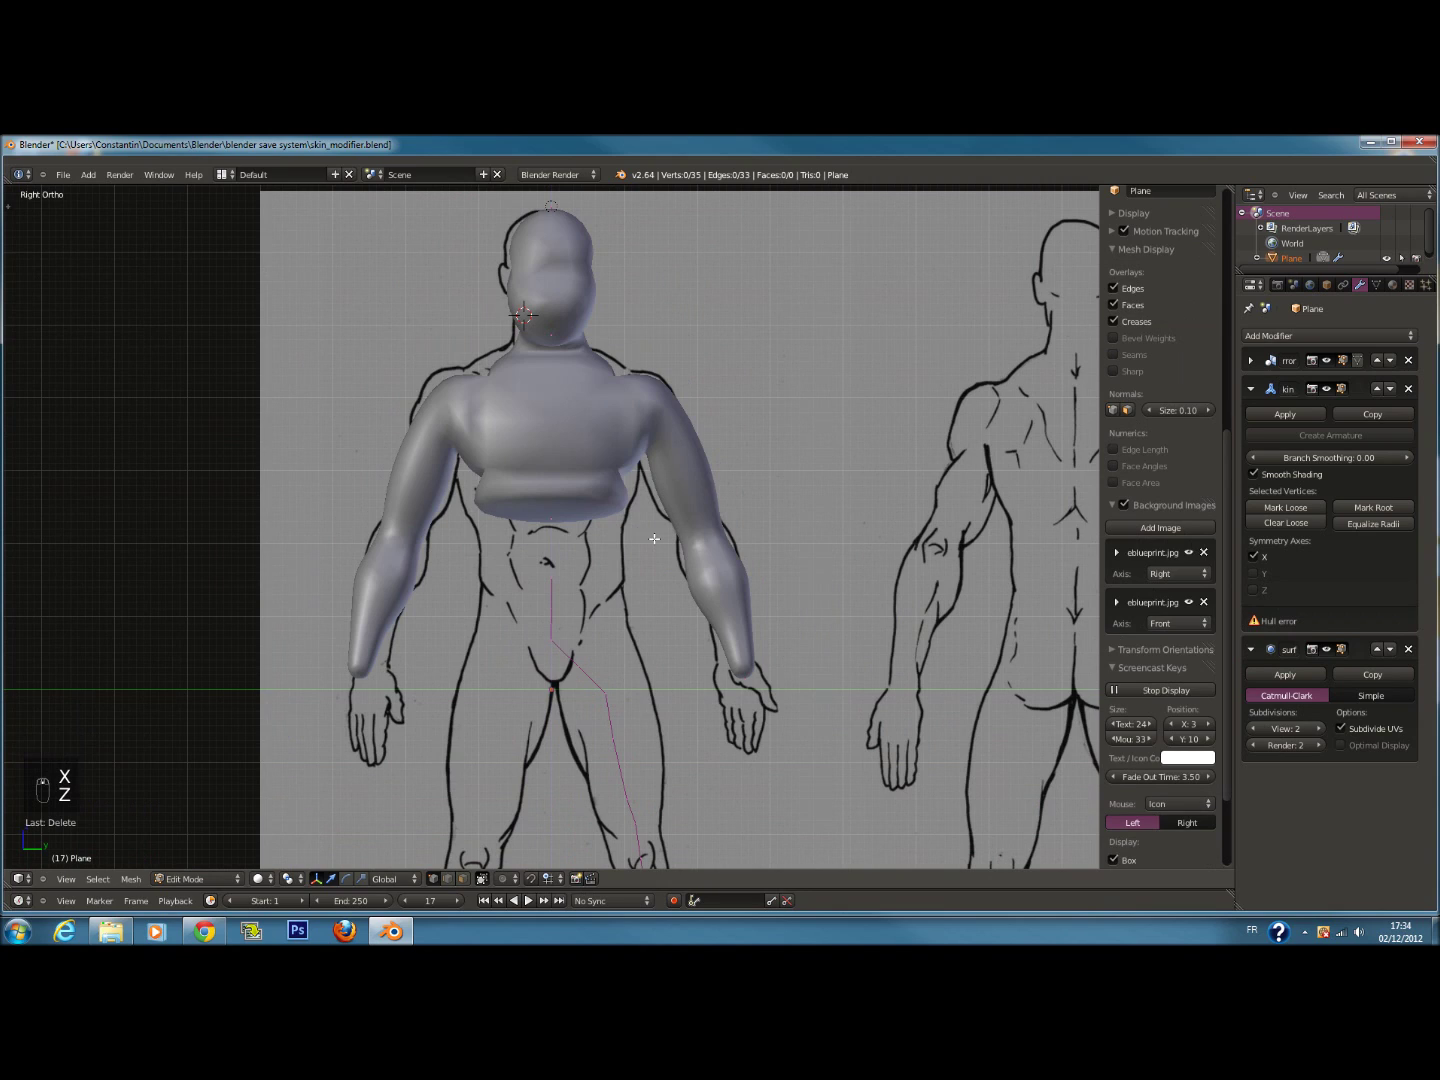
{"action": "key", "text": "ctrl+z"}
Resize the skin at the mid-waist spine vertex to follow the waist outline of the front blueprint
{"action": "scroll", "coordinate": [633, 543], "scroll_direction": "up", "scroll_amount": 3}
{"action": "key", "text": "z"}
{"action": "scroll", "coordinate": [623, 518], "scroll_direction": "up", "scroll_amount": 3}
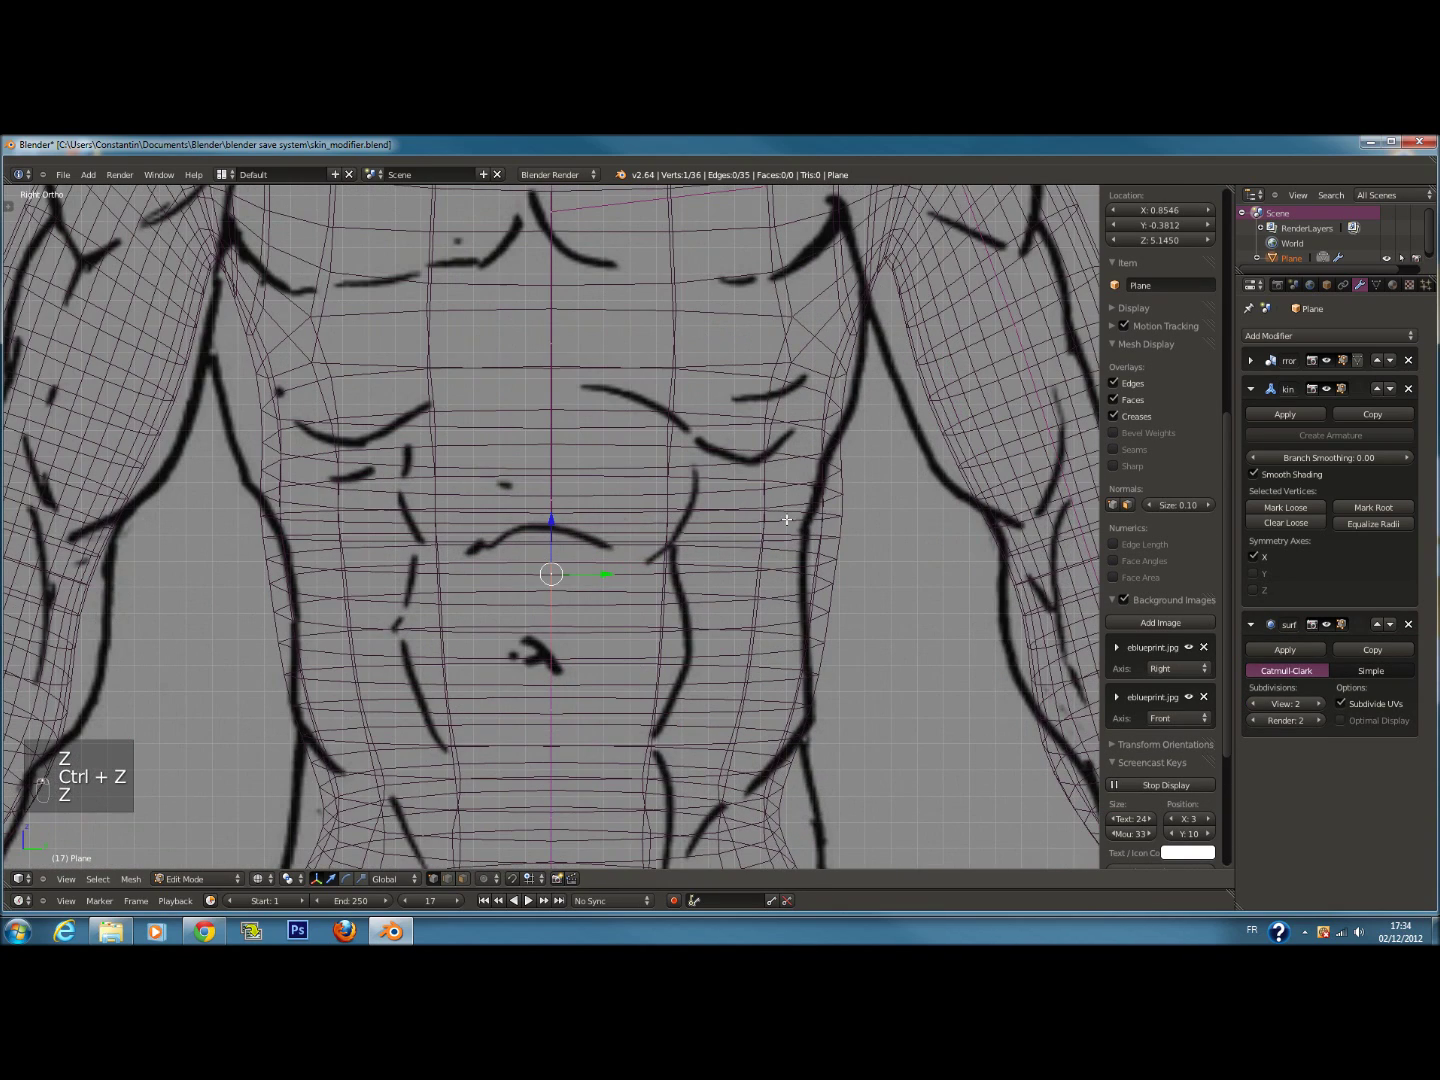
{"action": "scroll", "coordinate": [935, 514], "scroll_direction": "down", "scroll_amount": 2}
{"action": "key", "text": "ctrl+a"}
{"action": "left_click", "coordinate": [706, 536]}
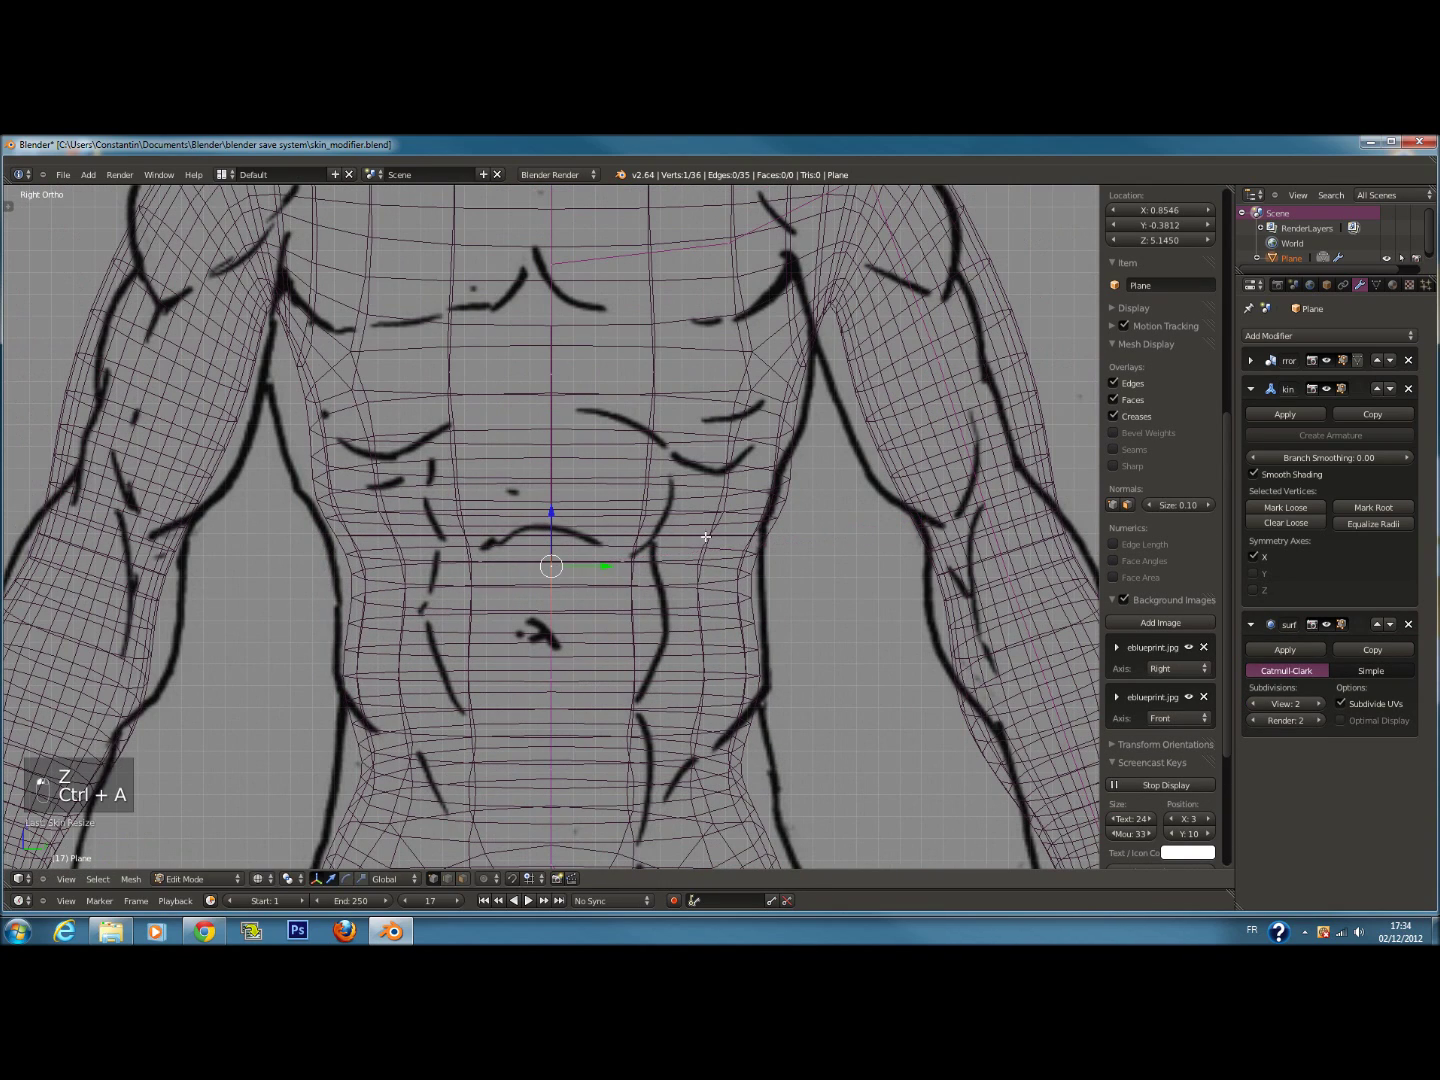
Adjust the heights of the navel-level and pelvis spine vertices along the Z axis
{"action": "scroll", "coordinate": [566, 700], "scroll_direction": "down", "scroll_amount": 3}
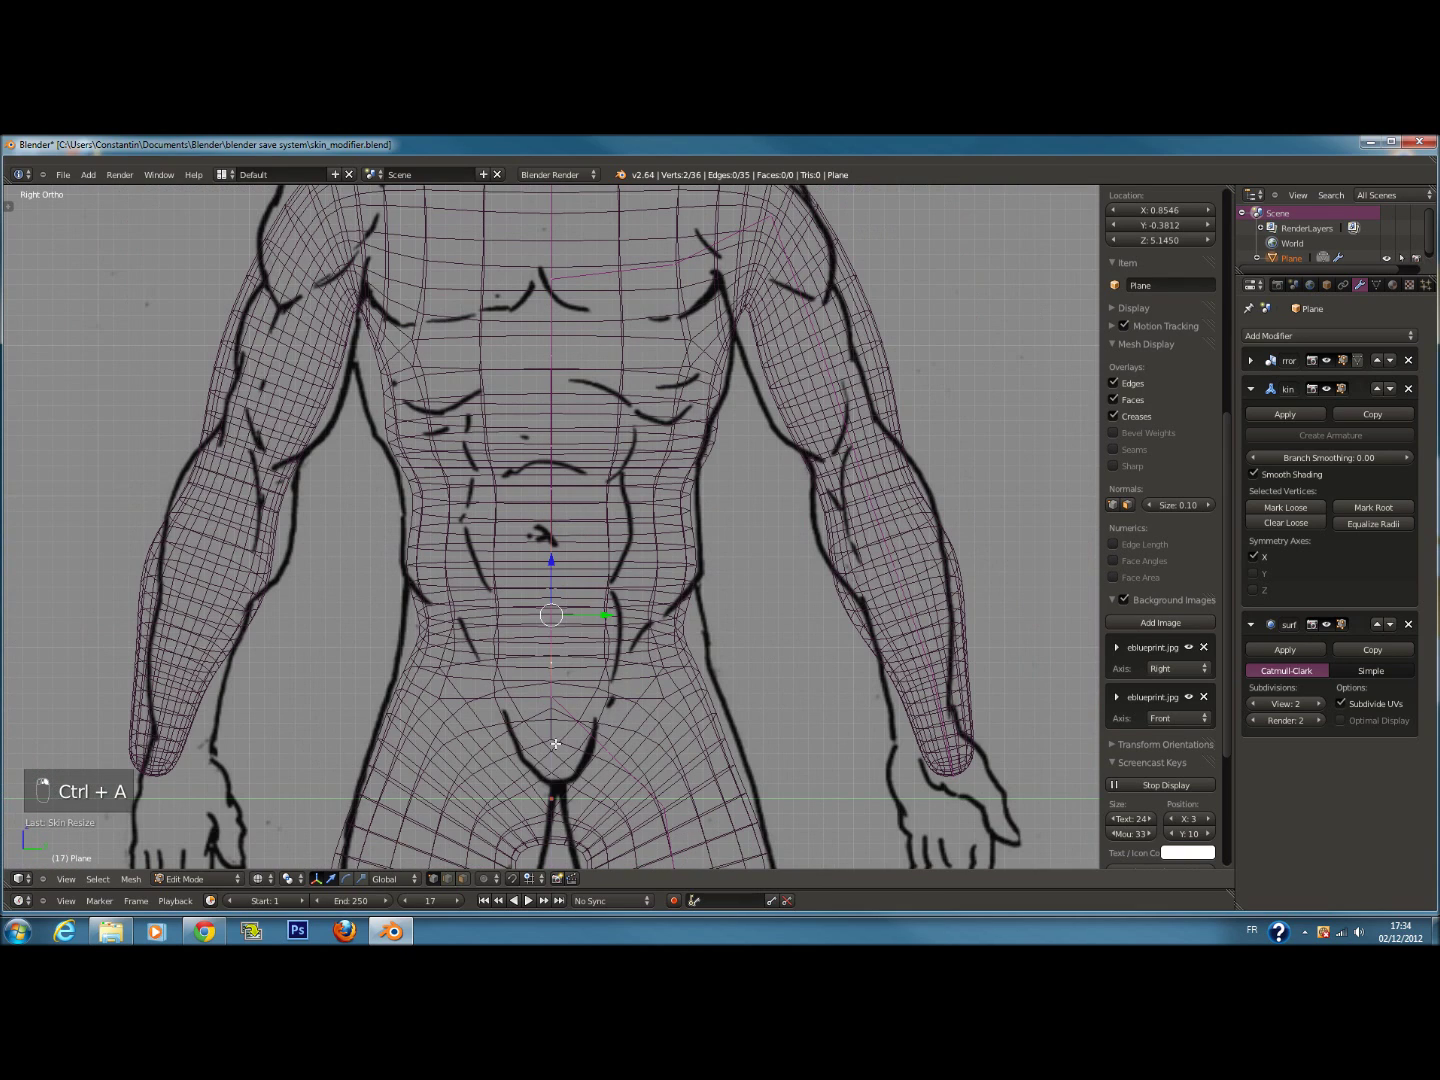
{"action": "key", "text": "g"}
{"action": "key", "text": "z"}
{"action": "left_click", "coordinate": [554, 643]}
{"action": "key", "text": "g"}
{"action": "key", "text": "z"}
{"action": "left_click", "coordinate": [553, 578]}
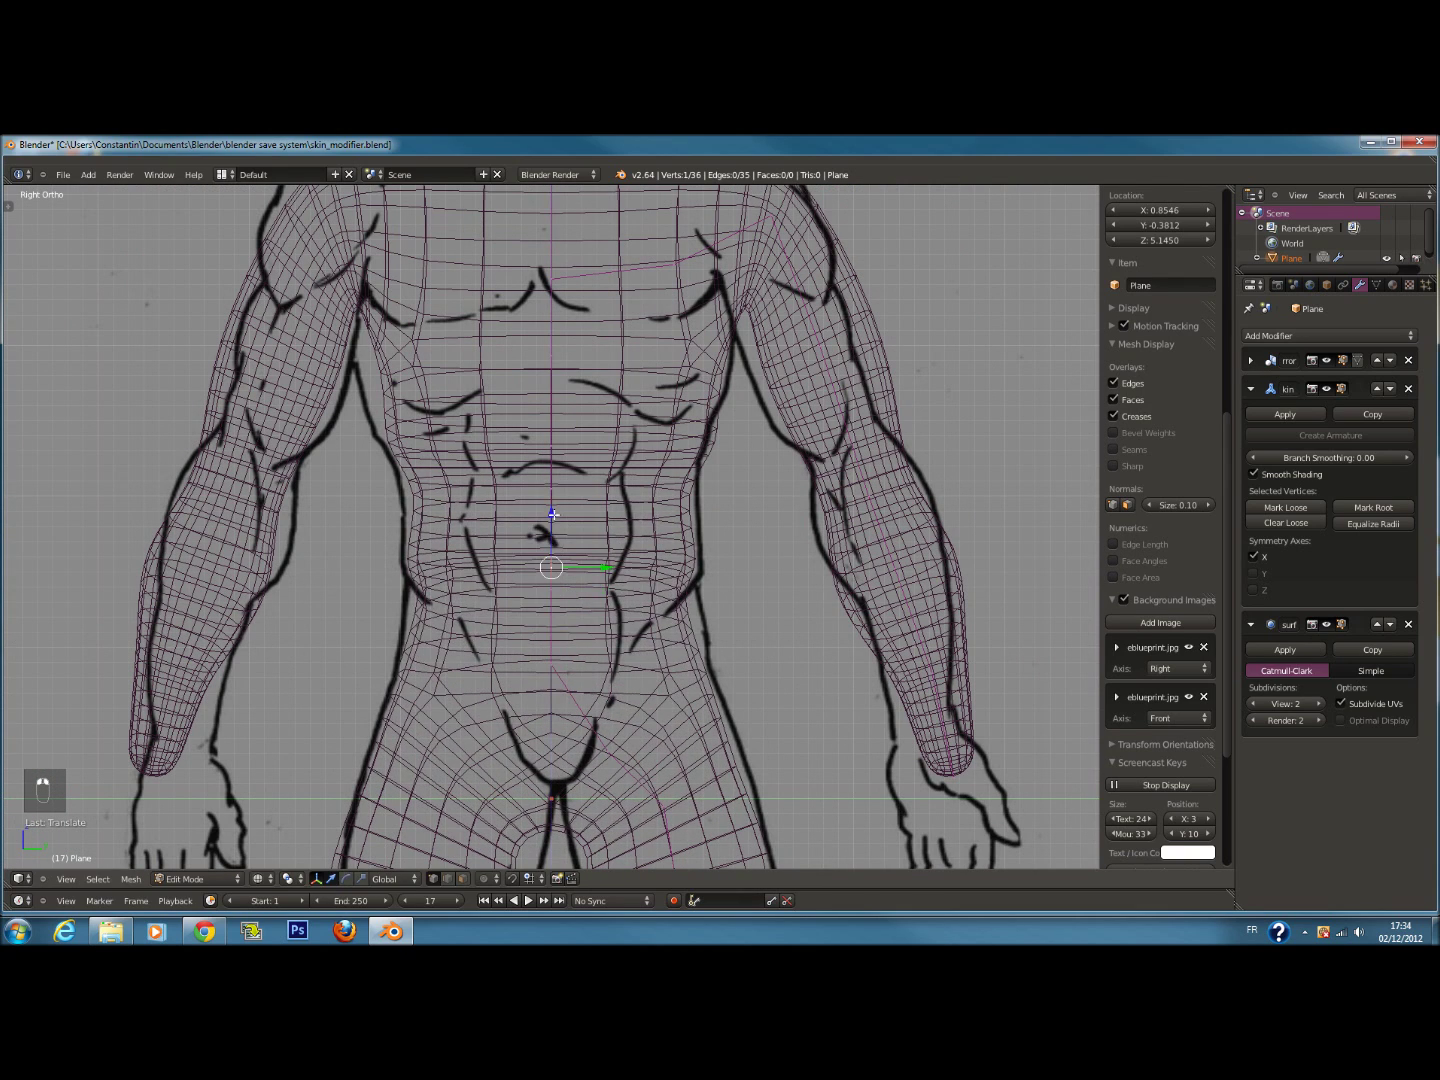
Adjust the heights of the spine vertices between the navel and the lower chest along the Z axis
{"action": "key", "text": "g"}
{"action": "key", "text": "z"}
{"action": "right_click", "coordinate": [553, 478]}
{"action": "key", "text": "ctrl+z"}
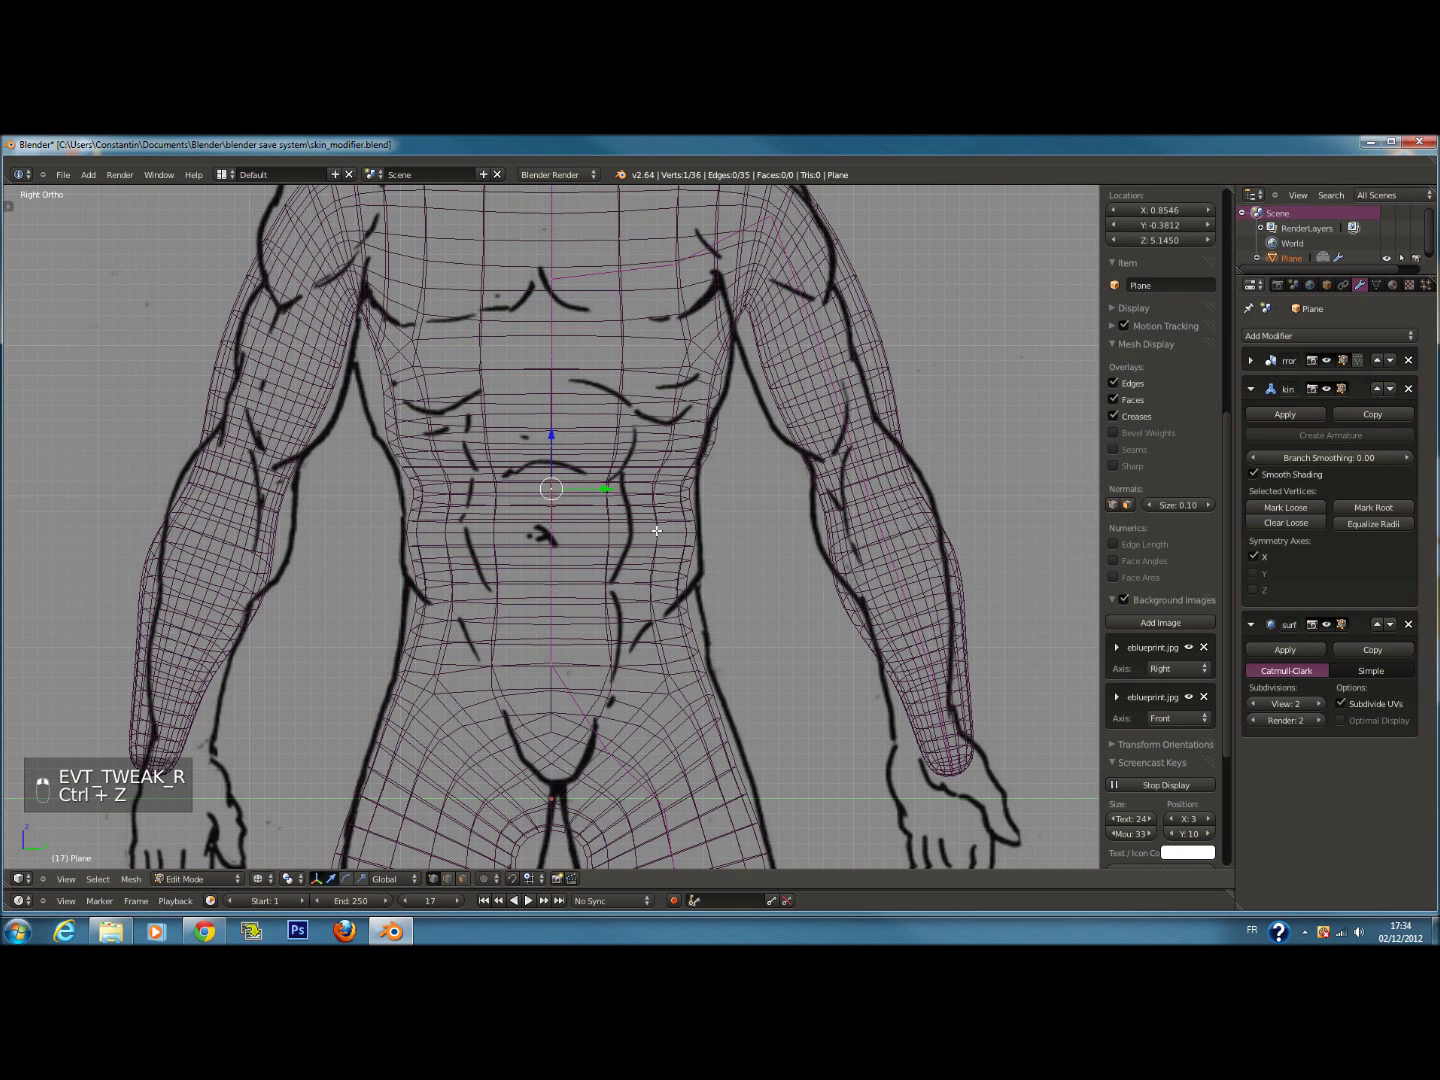
{"action": "key", "text": "g"}
{"action": "key", "text": "z"}
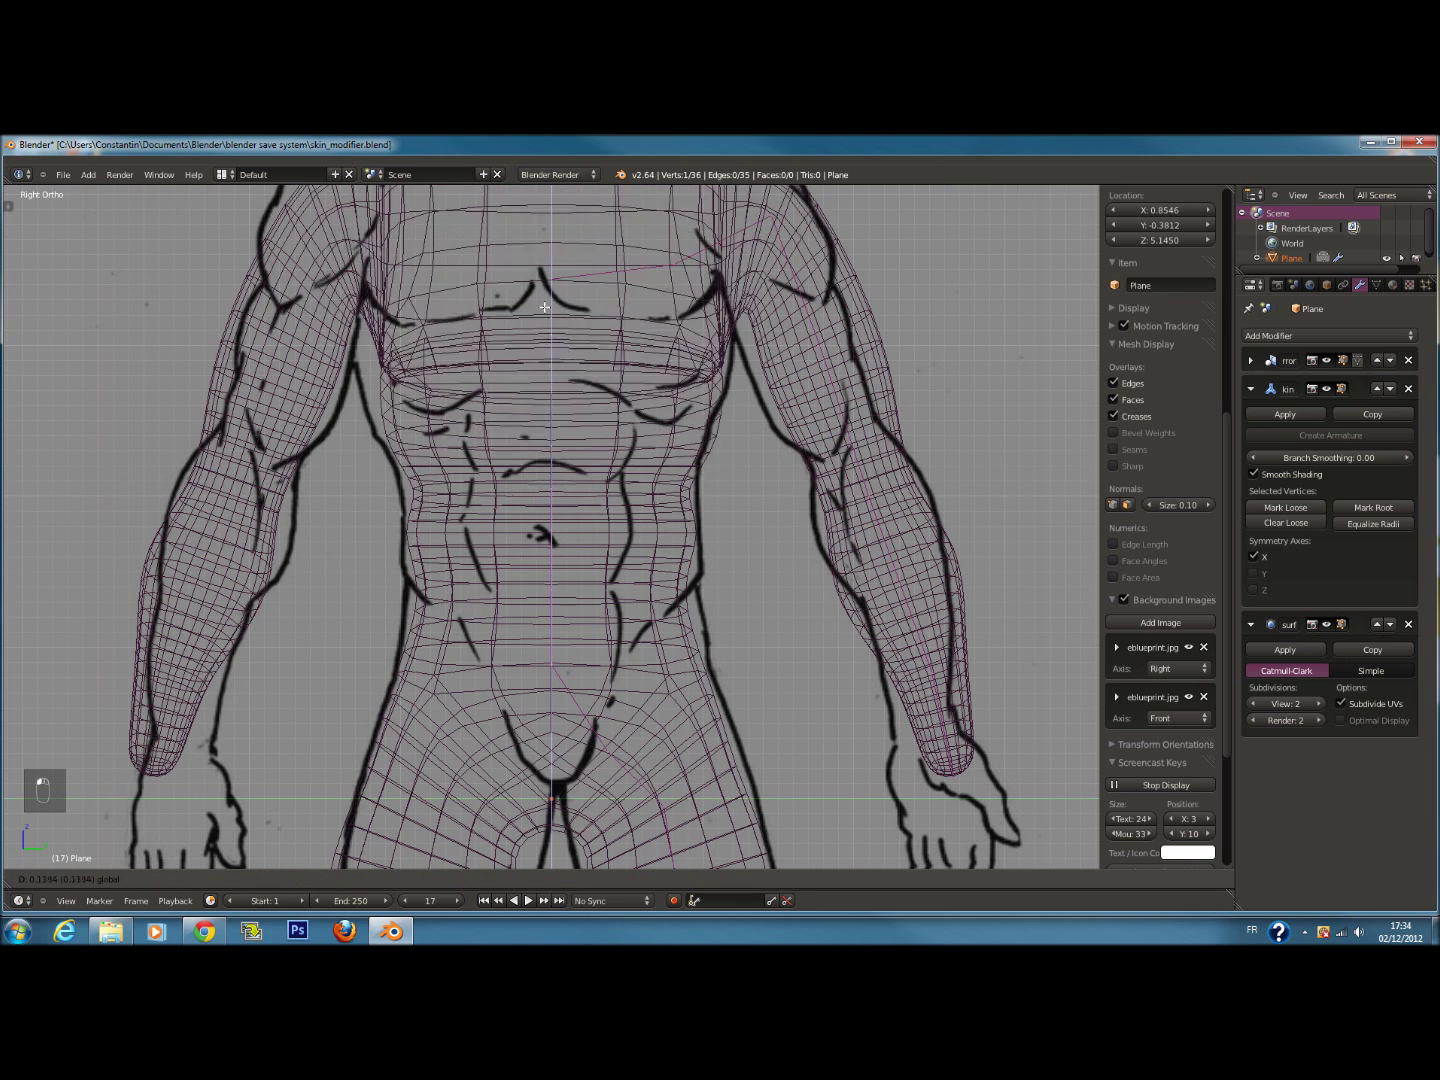
{"action": "left_click", "coordinate": [544, 304]}
{"action": "key", "text": "z"}
{"action": "left_click_drag", "start_coordinate": [548, 302], "coordinate": [549, 311]}
Resize the skin at the spine vertex just above the navel to soften the shading crease around the waist
{"action": "key", "text": "z"}
{"action": "key", "text": "z"}
{"action": "key", "text": "ctrl+a"}
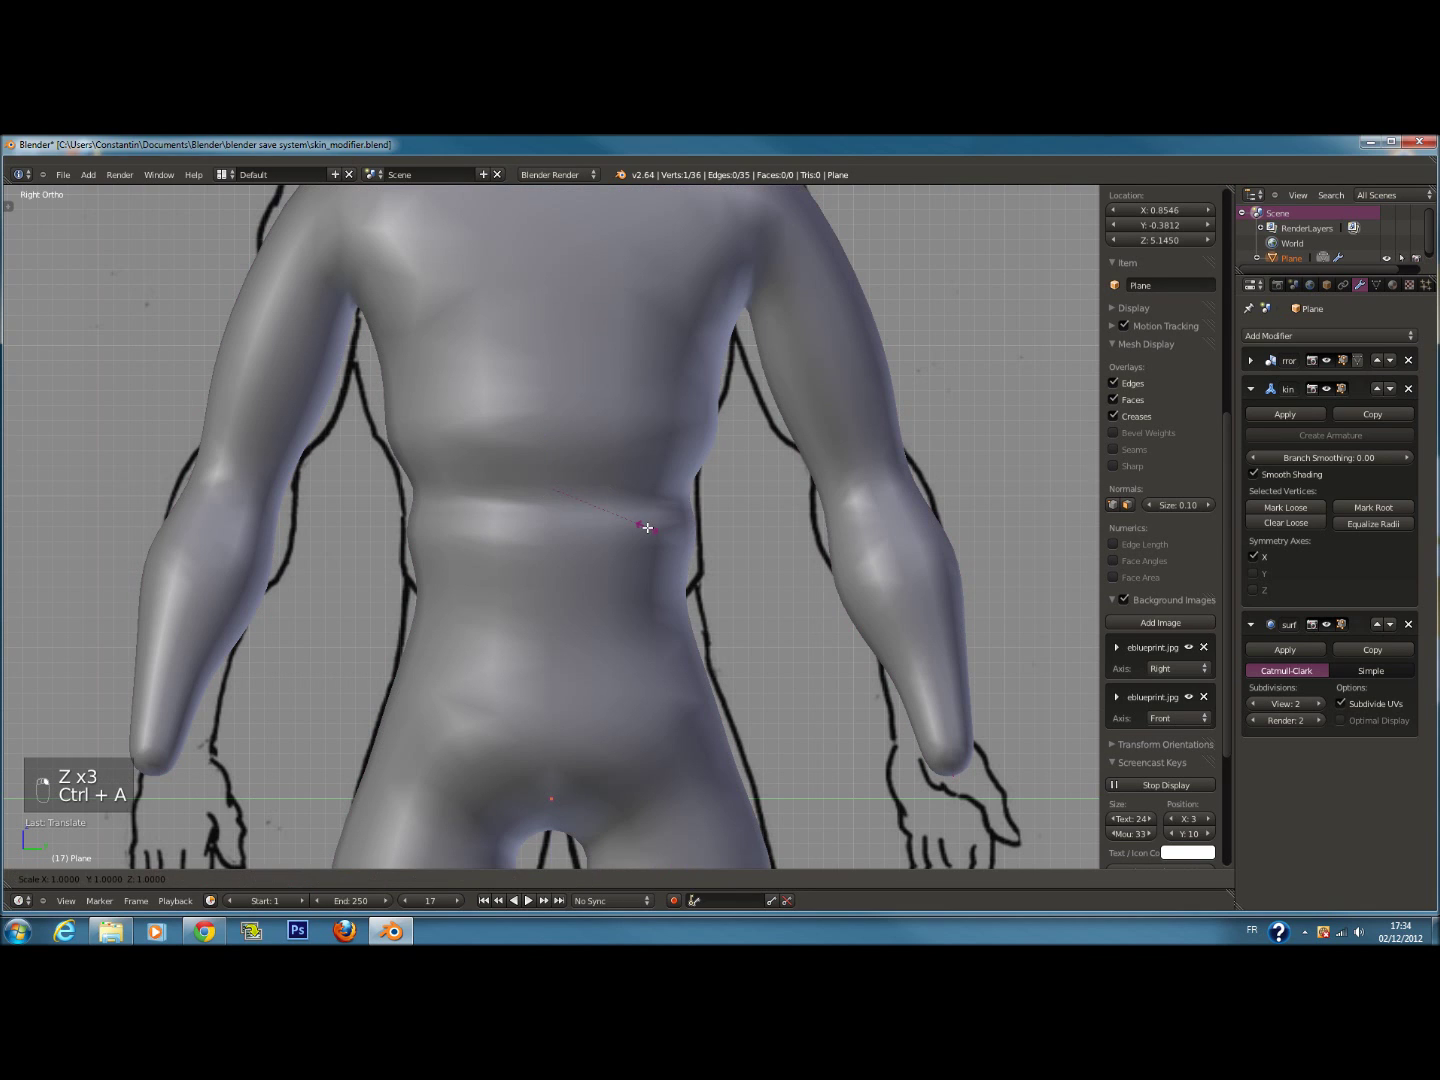
{"action": "left_click", "coordinate": [671, 530]}
{"action": "scroll", "coordinate": [671, 528], "scroll_direction": "down", "scroll_amount": 5}
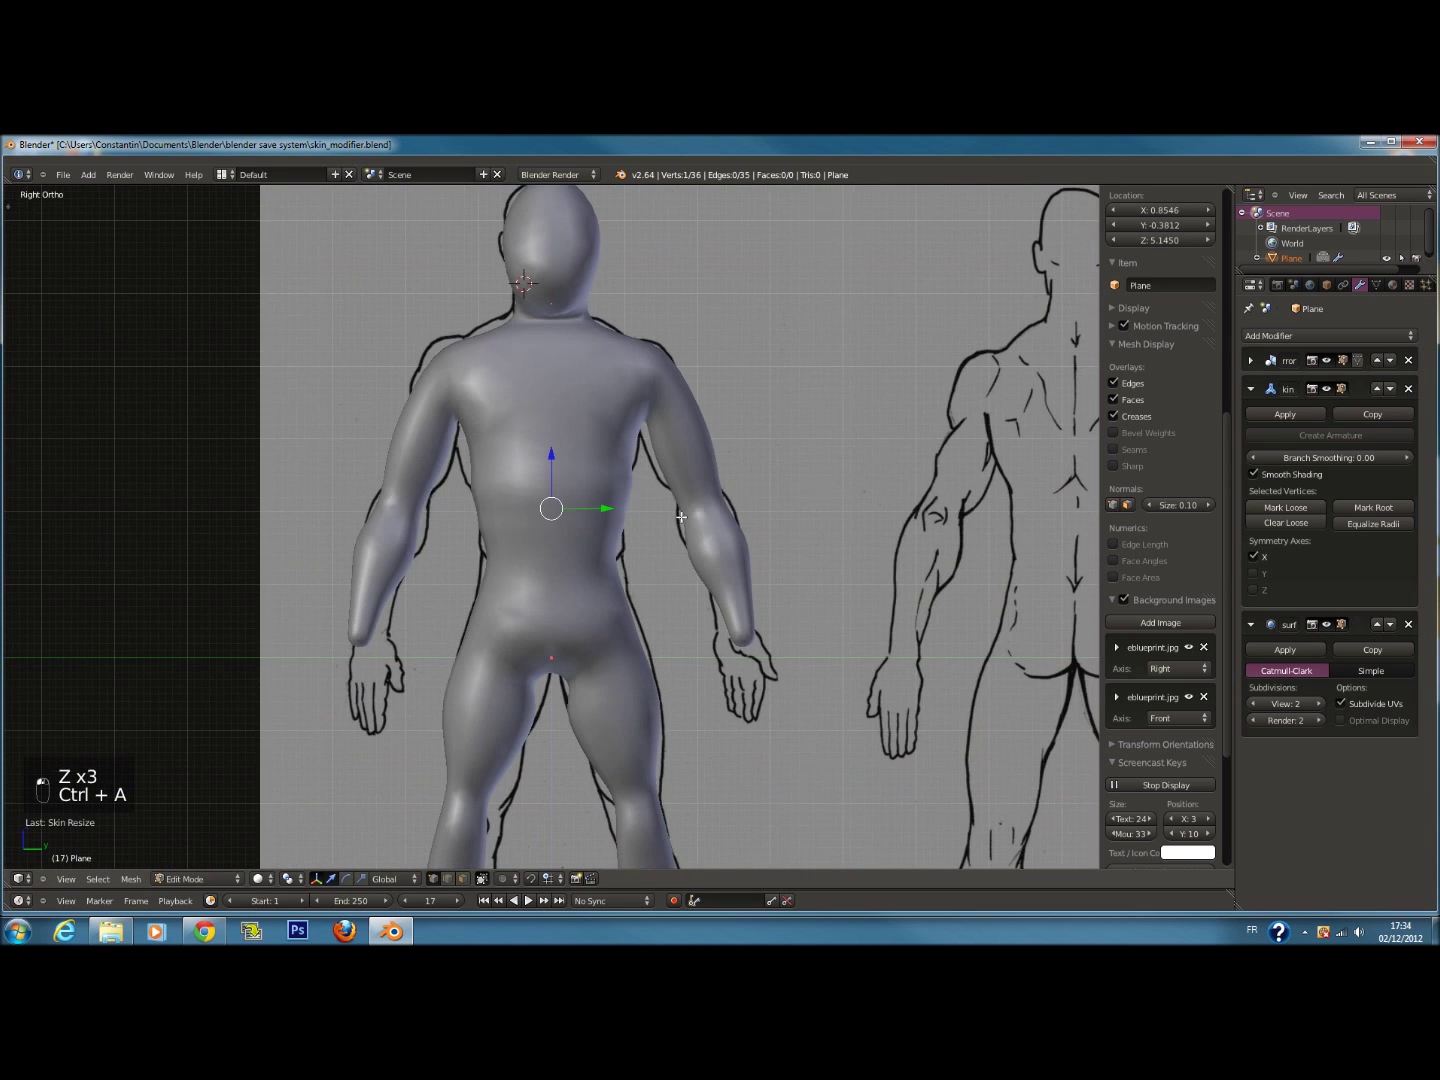
Return to Object Mode and save the file
{"action": "key", "text": "ctrl+s"}
{"action": "key", "text": "Tab"}
{"action": "key", "text": "ctrl+s"}
{"action": "left_click", "coordinate": [707, 515]}
{"action": "mouse_move", "coordinate": [762, 544]}
{"action": "middle_mouse_down"}
{"action": "mouse_move", "coordinate": [923, 575]}
{"action": "mouse_move", "coordinate": [751, 558]}
{"action": "middle_mouse_up"}
{"action": "key", "text": "ctrl+s"}
{"action": "left_click", "coordinate": [752, 556]}
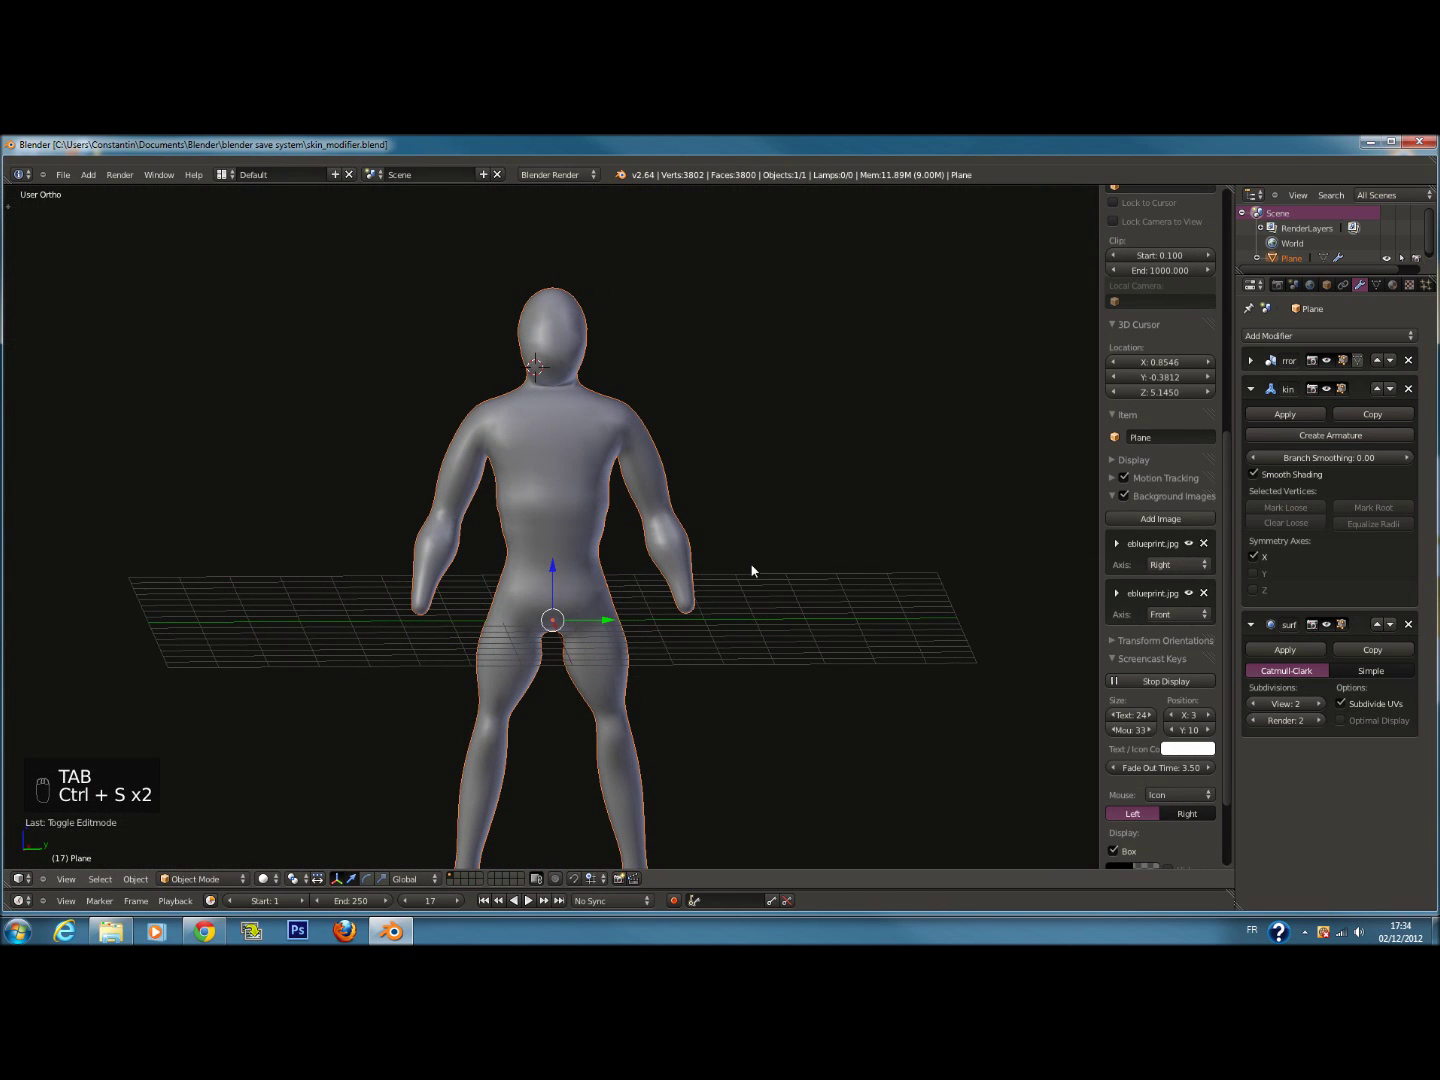
Examine the smooth-shaded torso and arms against the front blueprint, saving the file again
{"action": "key", "text": "KP_1"}
{"action": "key", "text": "KP_3"}
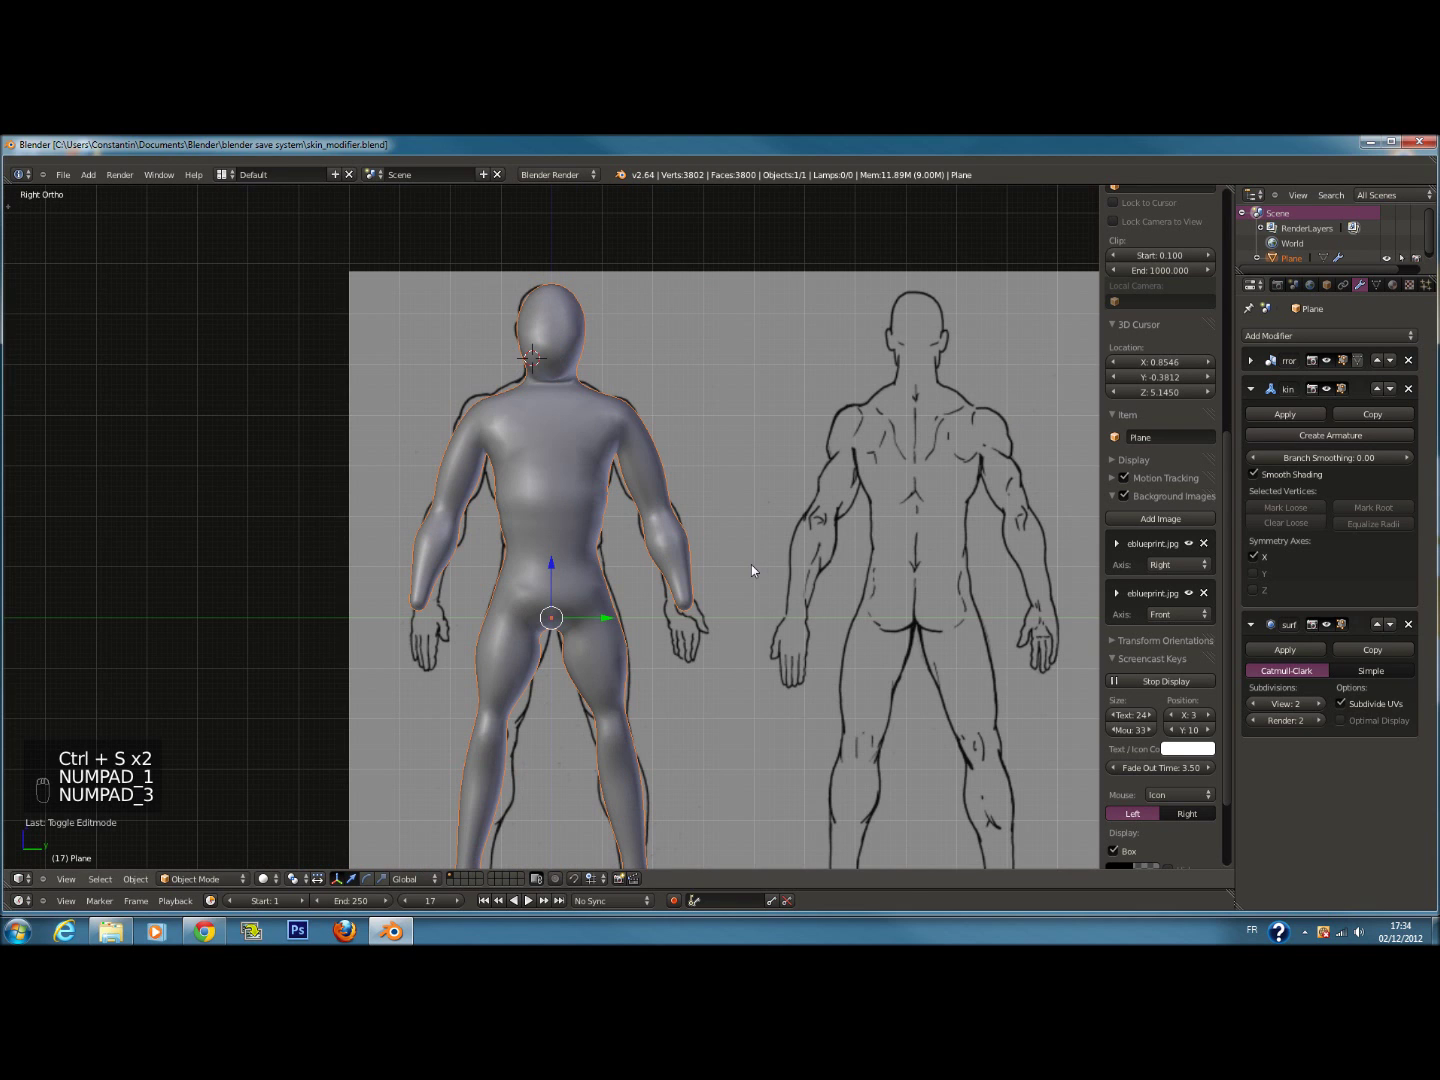
{"action": "scroll", "coordinate": [635, 450], "scroll_direction": "down", "scroll_amount": 4, "text": "shift"}
{"action": "scroll", "coordinate": [634, 451], "scroll_direction": "down", "scroll_amount": 1}
{"action": "key", "text": "ctrl+s"}
{"action": "scroll", "coordinate": [634, 454], "scroll_direction": "up", "scroll_amount": 1}
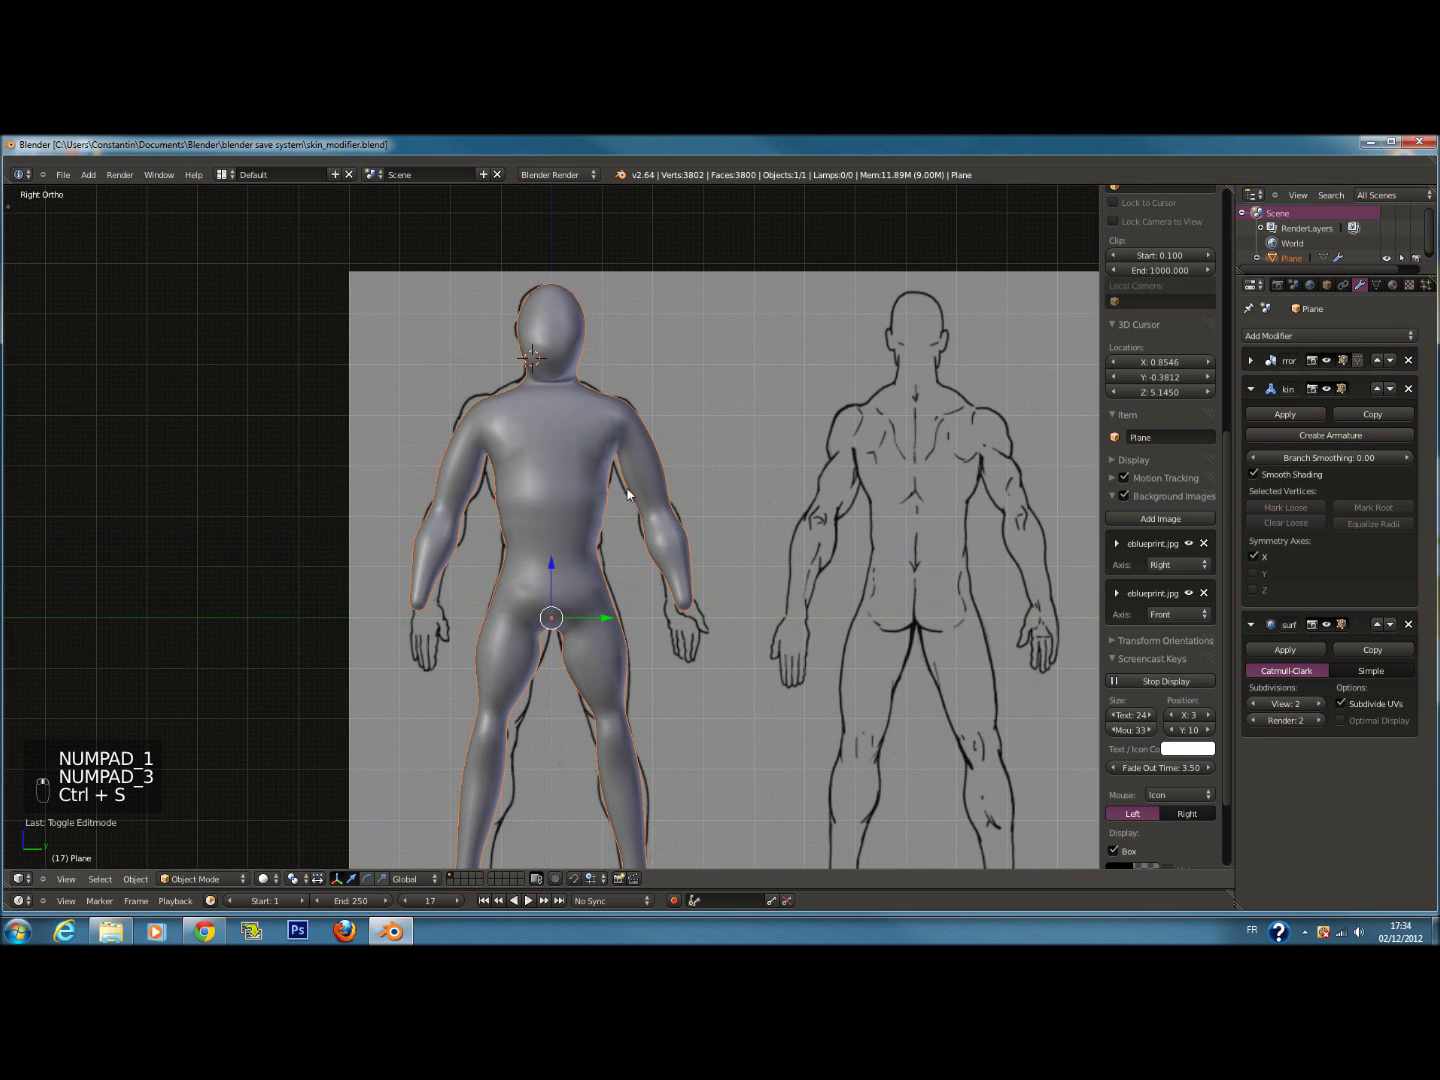
{"action": "scroll", "coordinate": [651, 495], "scroll_direction": "up", "scroll_amount": 1}
{"action": "key", "text": "ctrl+s"}
{"action": "scroll", "coordinate": [650, 550], "scroll_direction": "up", "scroll_amount": 1}
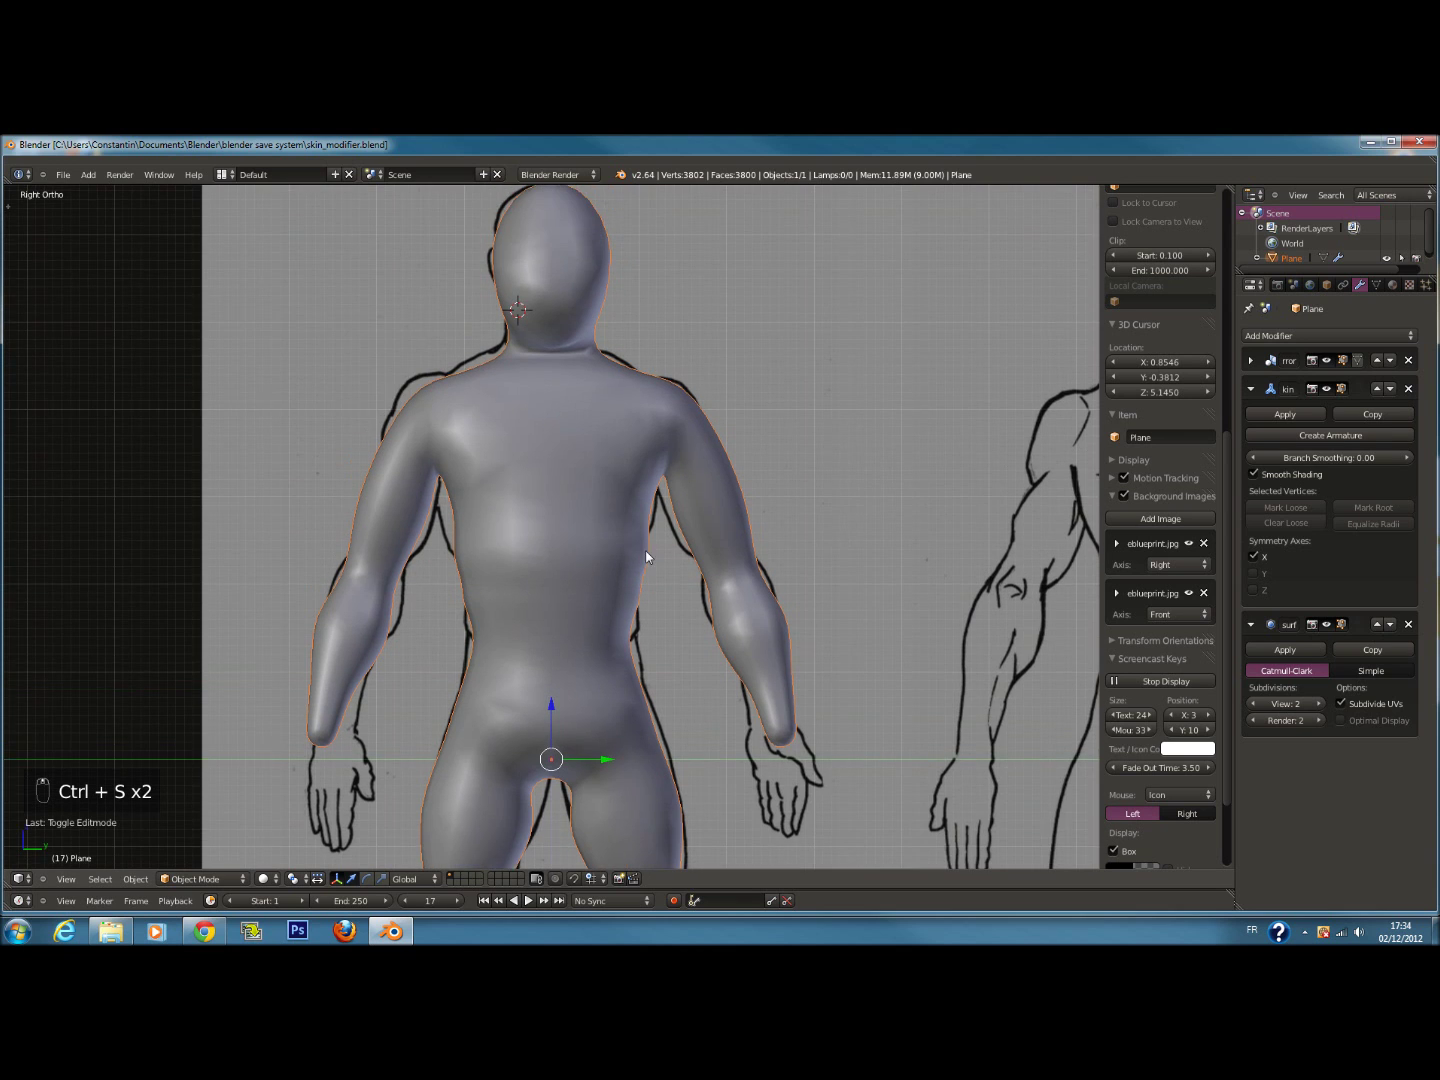
{"action": "scroll", "coordinate": [657, 563], "scroll_direction": "down", "scroll_amount": 2}
{"action": "scroll", "coordinate": [657, 562], "scroll_direction": "up", "scroll_amount": 1}
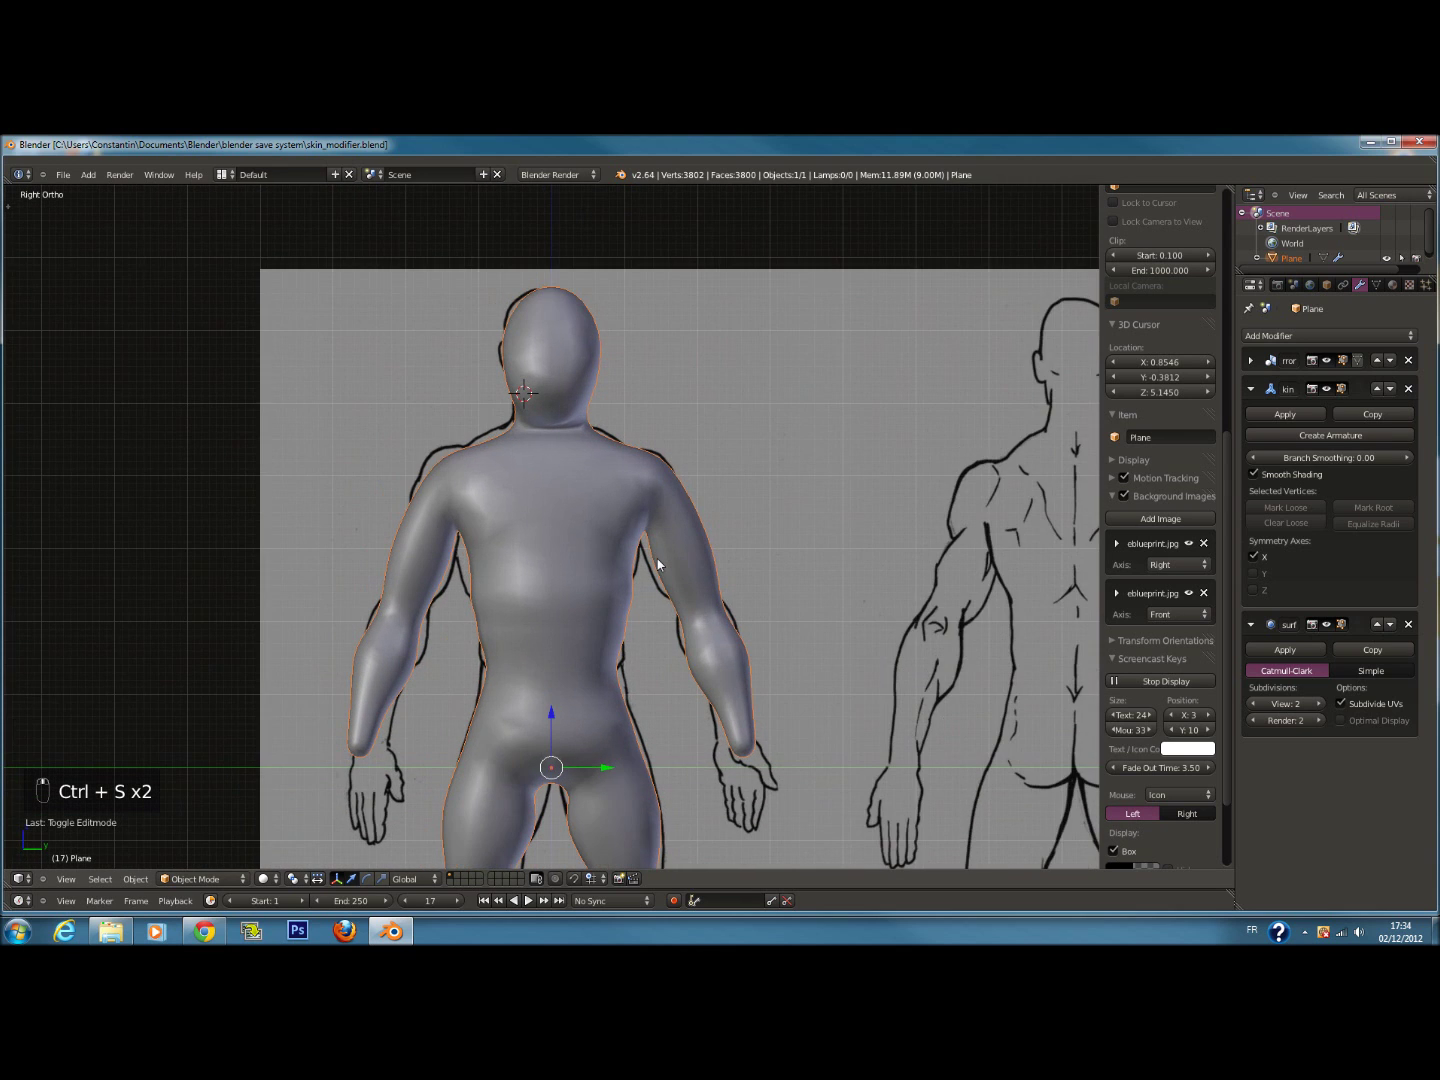
{"action": "scroll", "coordinate": [657, 563], "scroll_direction": "up", "scroll_amount": 1}
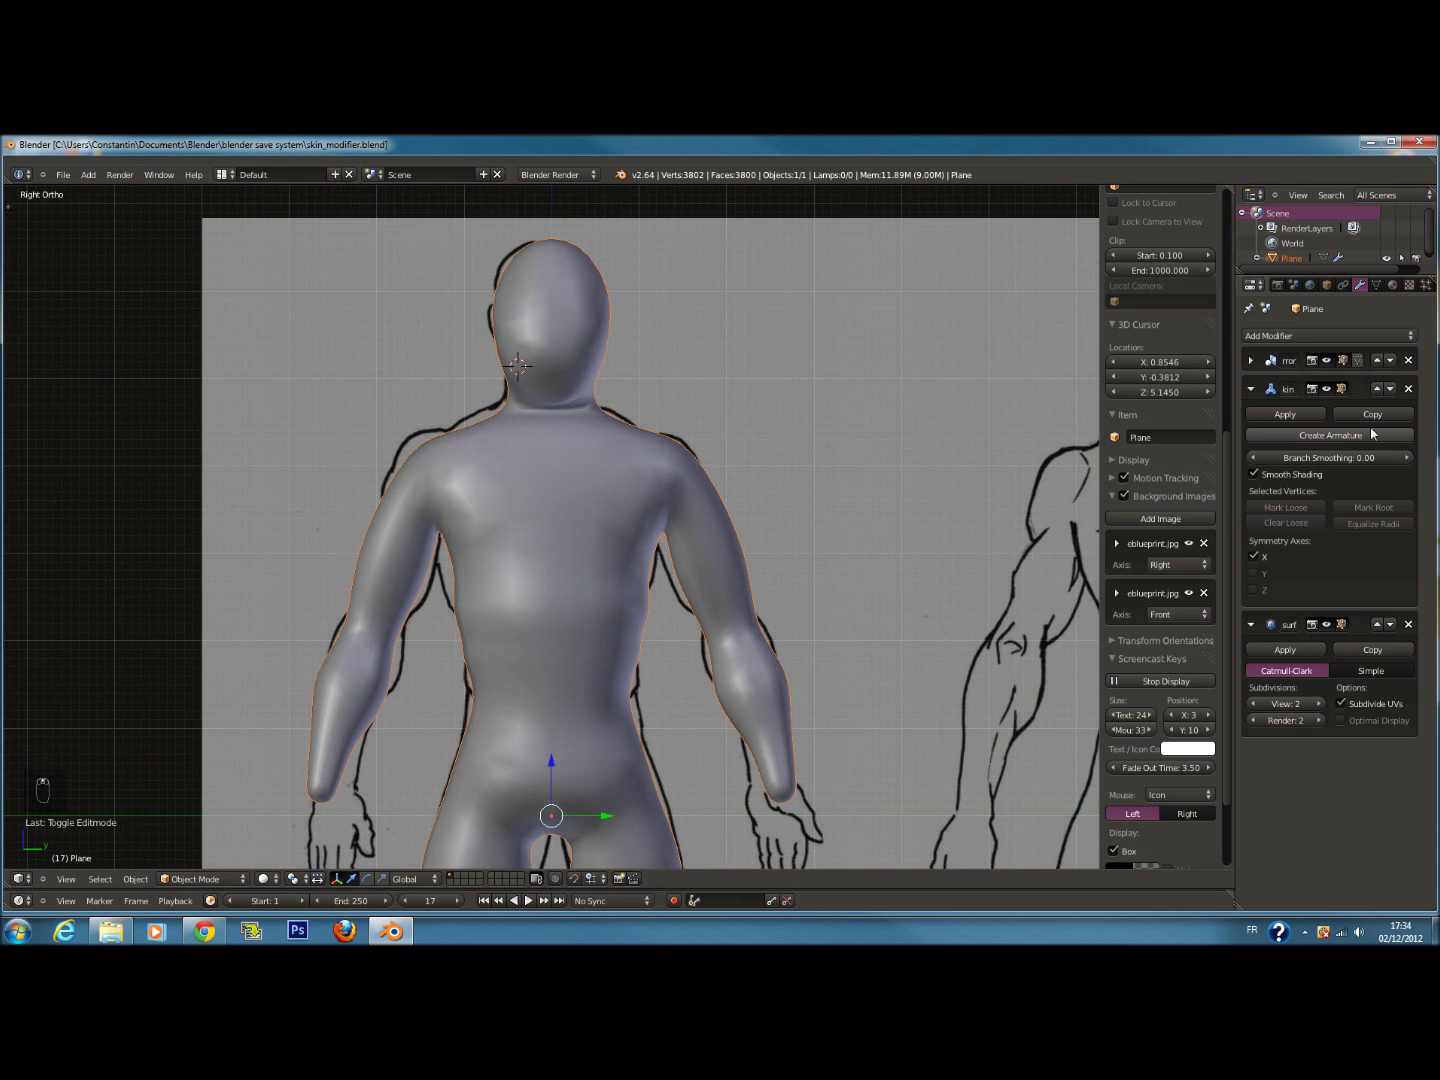
Compare the body's wireframe with the front blueprint outline and return to solid shading
{"action": "key", "text": "z"}
{"action": "scroll", "coordinate": [553, 586], "scroll_direction": "down", "scroll_amount": 1}
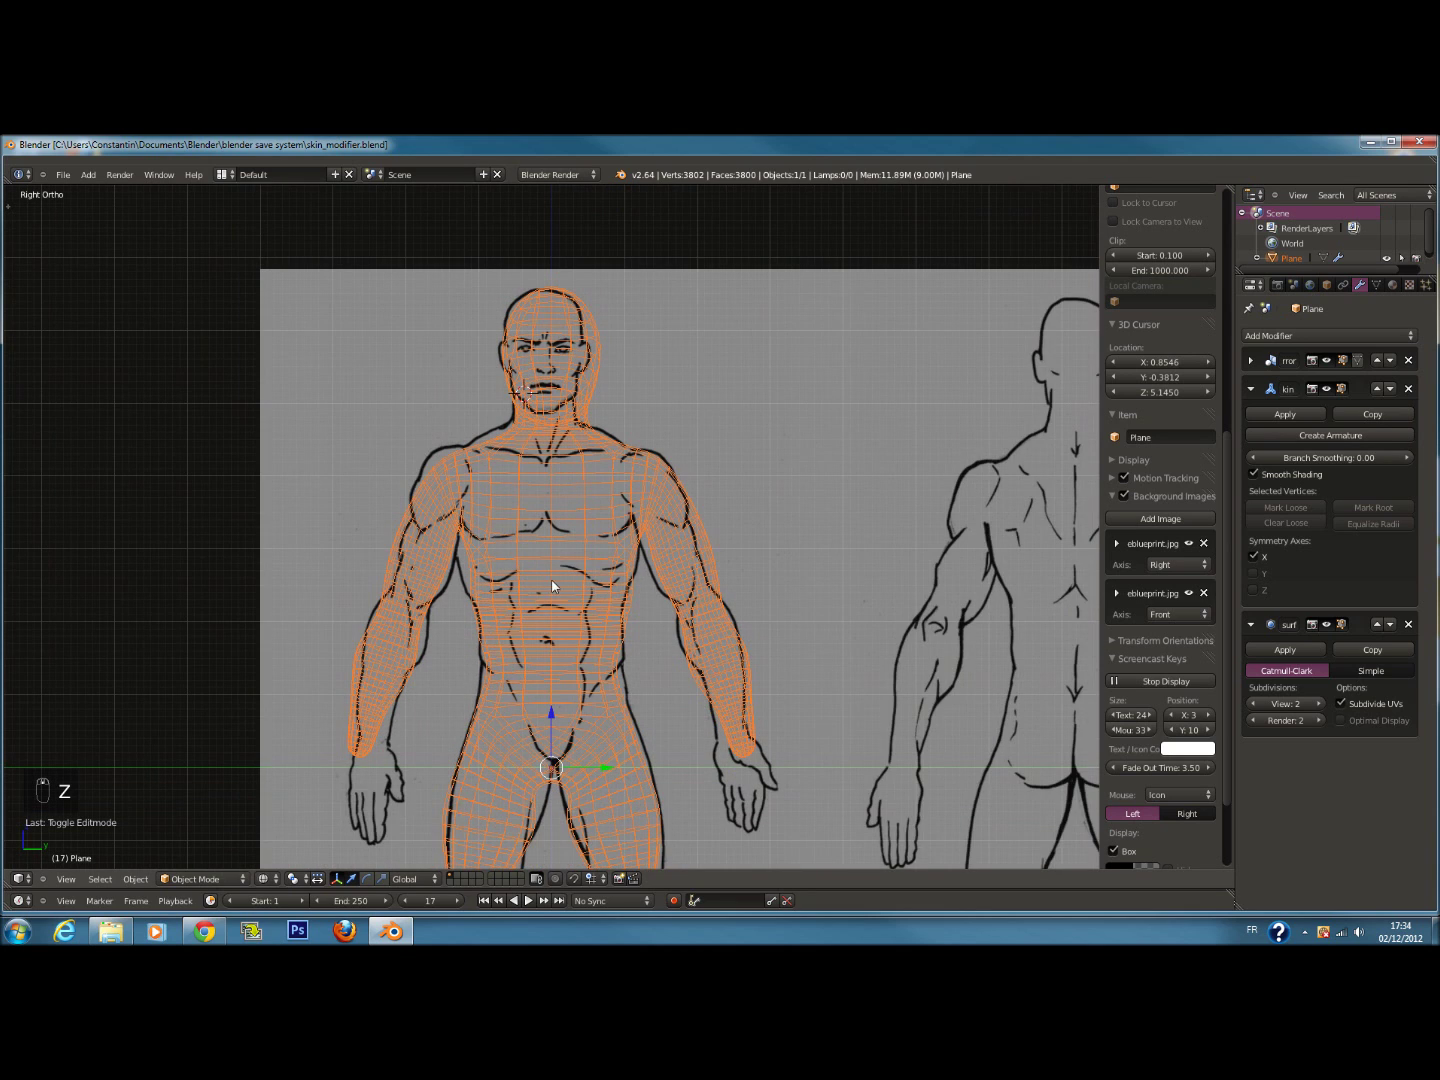
{"action": "scroll", "coordinate": [555, 558], "scroll_direction": "up", "scroll_amount": 3}
{"action": "key", "text": "a"}
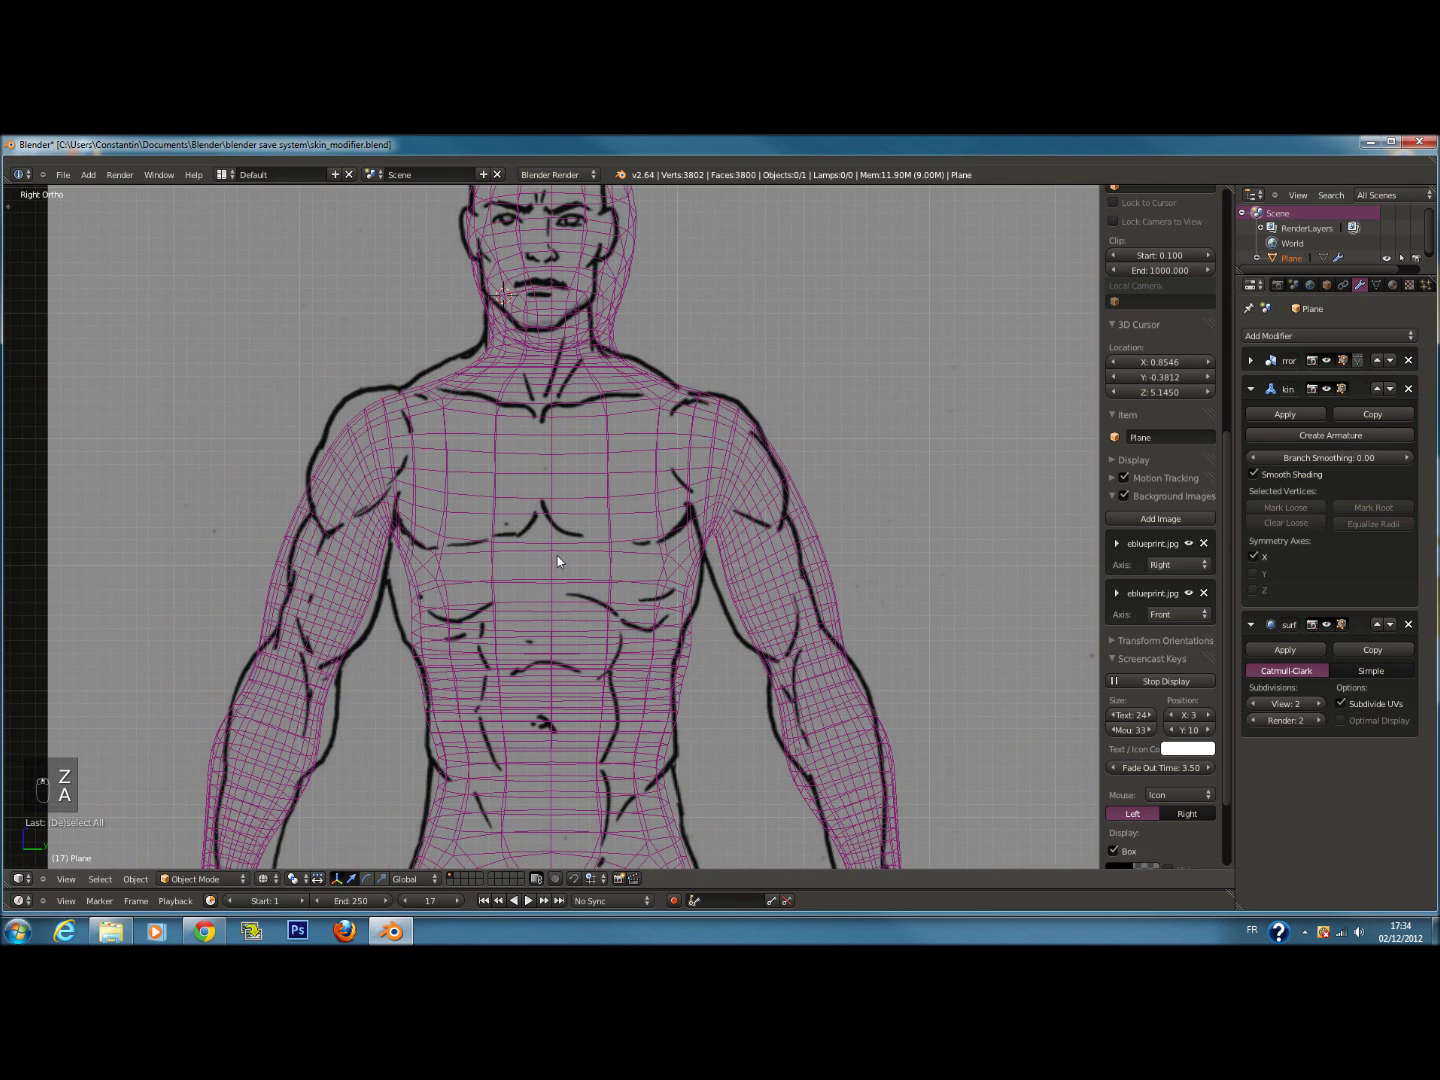
{"action": "key", "text": "a"}
{"action": "scroll", "coordinate": [552, 570], "scroll_direction": "down", "scroll_amount": 1}
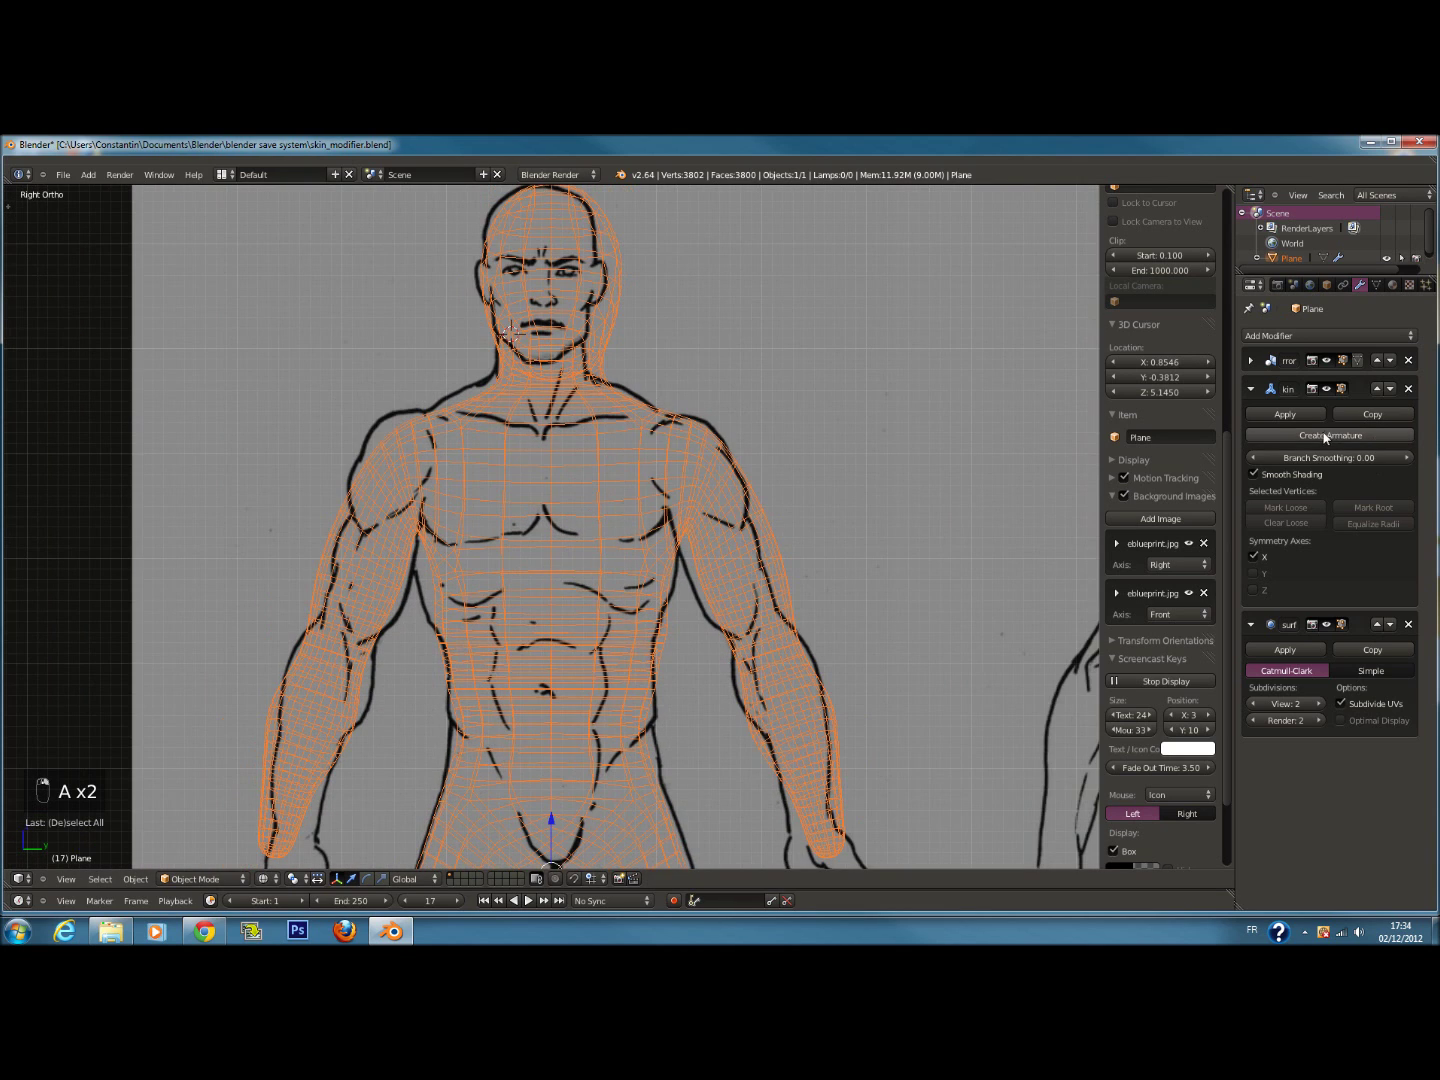
{"action": "key", "text": "z"}
{"action": "scroll", "coordinate": [761, 460], "scroll_direction": "down", "scroll_amount": 2}
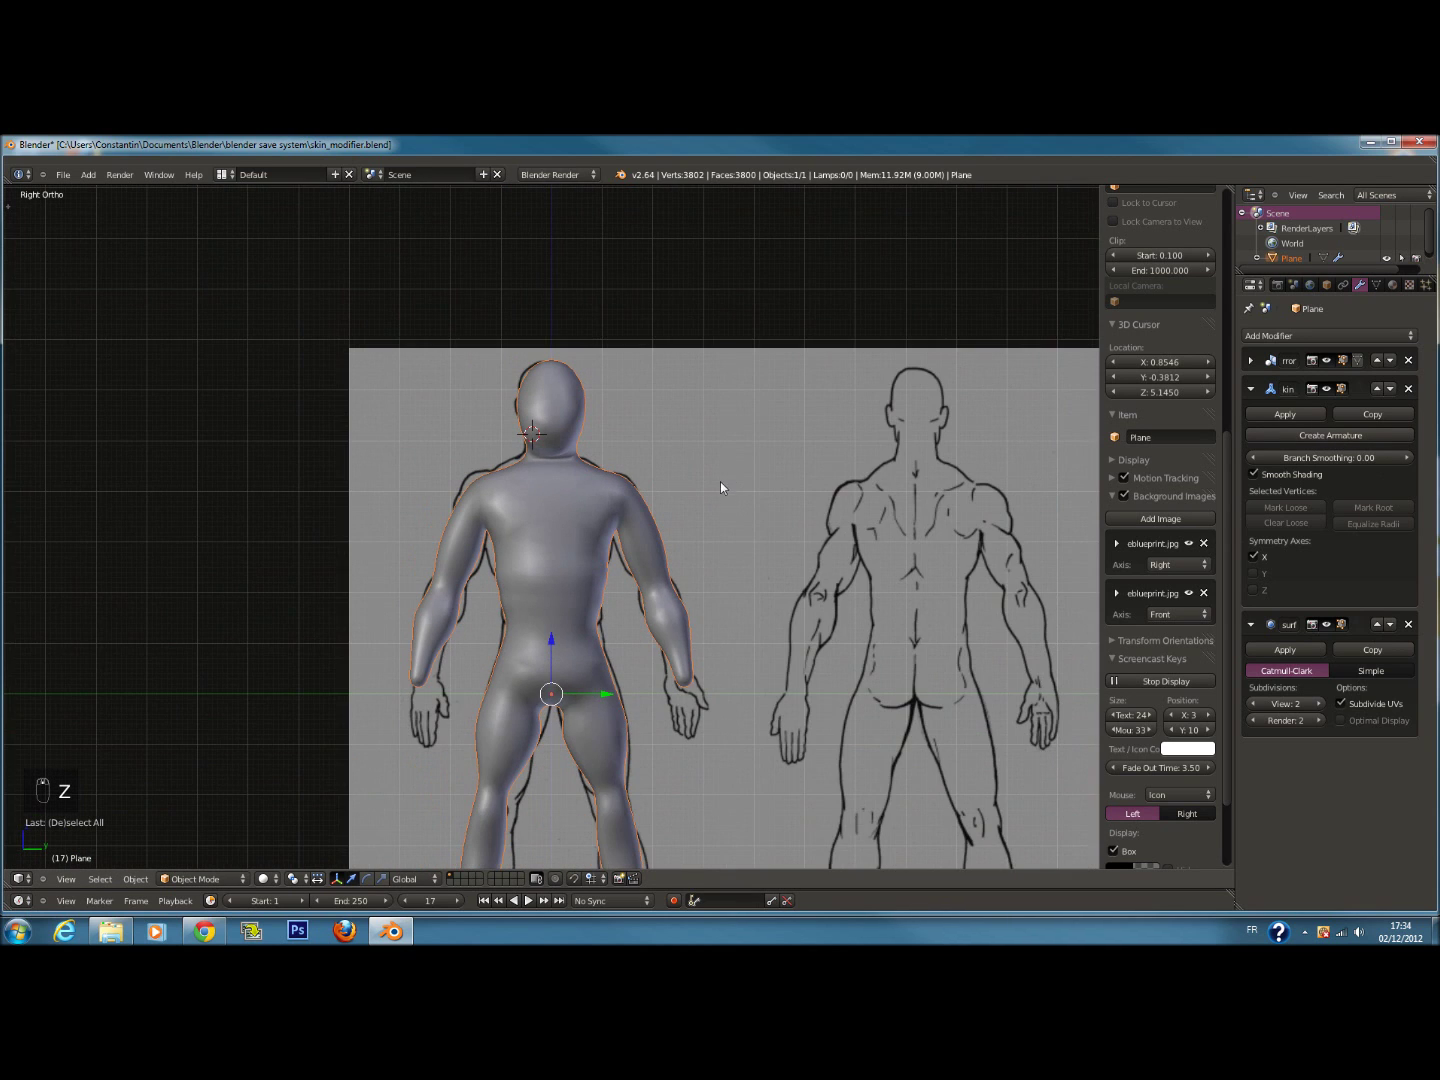
Extrude a hand vertex from the wrist vertex to the blueprint's fingertips and enlarge its skin
{"action": "key", "text": "Tab"}
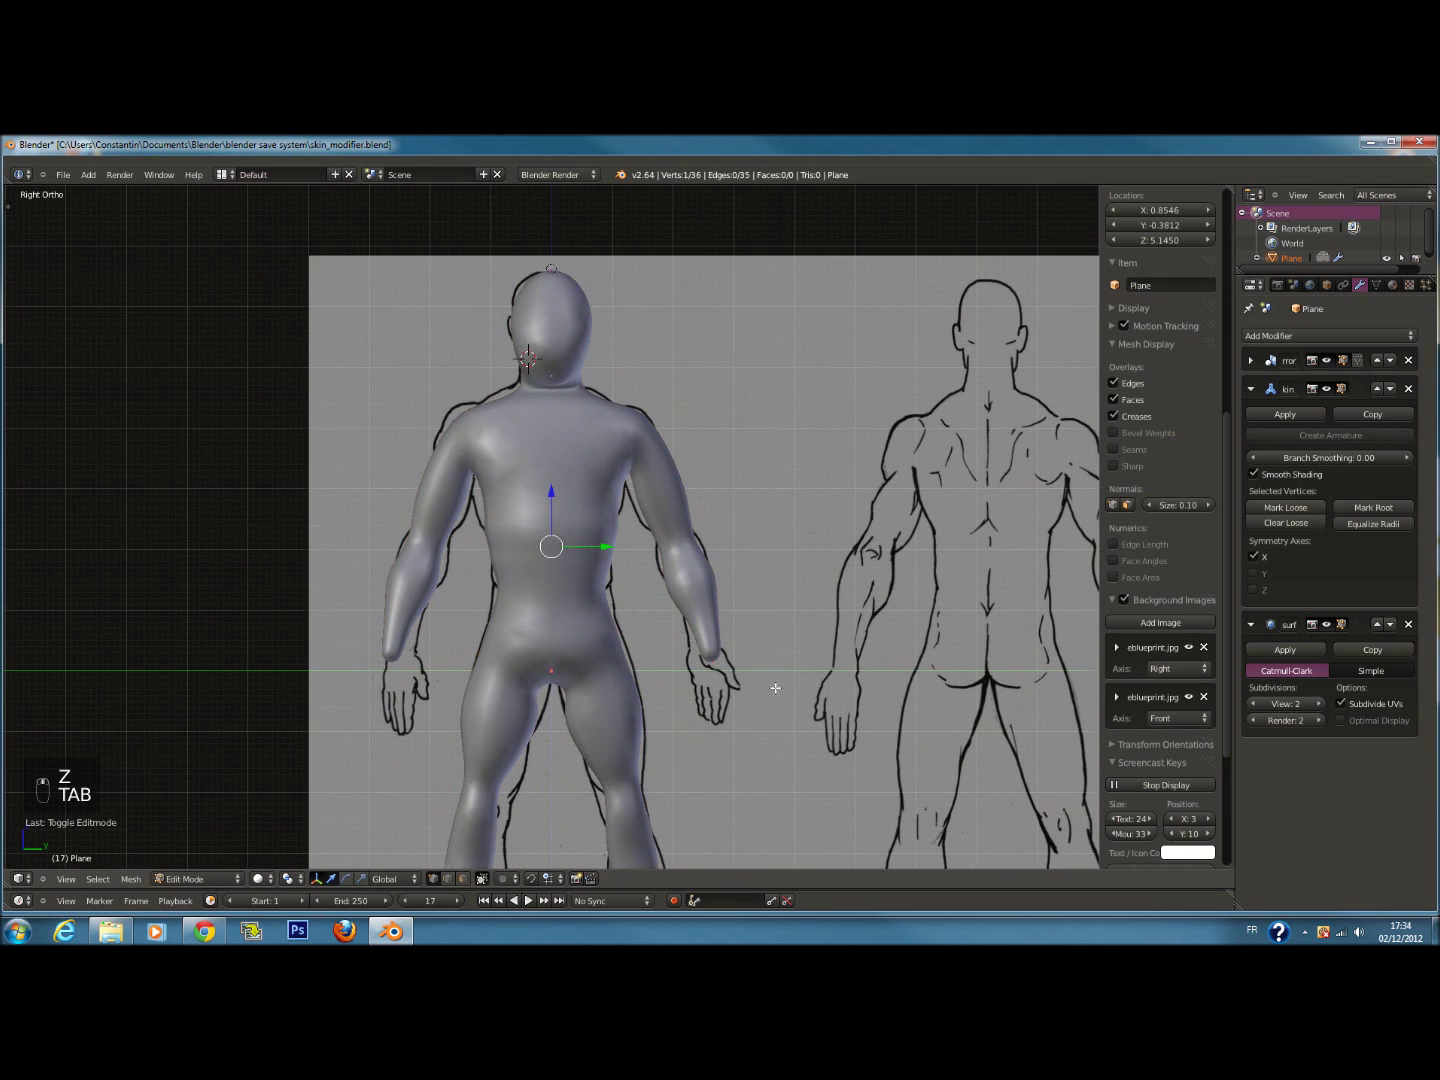
{"action": "key", "text": "z"}
{"action": "scroll", "coordinate": [725, 642], "scroll_direction": "up", "scroll_amount": 3}
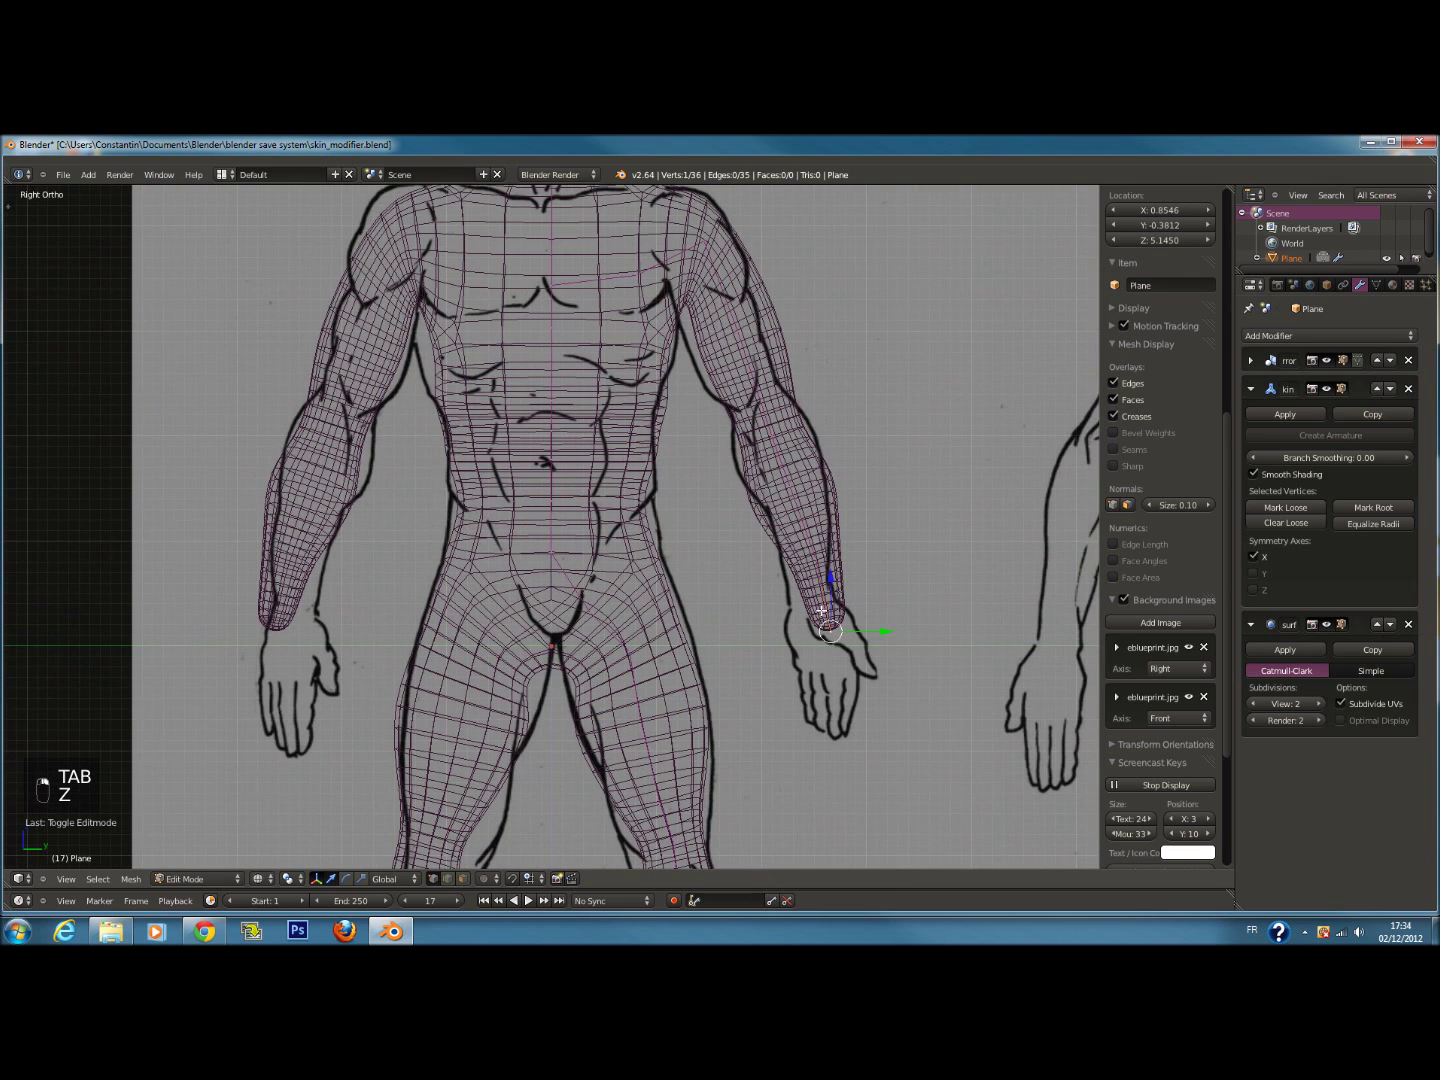
{"action": "key", "text": "e"}
{"action": "left_click", "coordinate": [869, 685]}
{"action": "key", "text": "ctrl+a"}
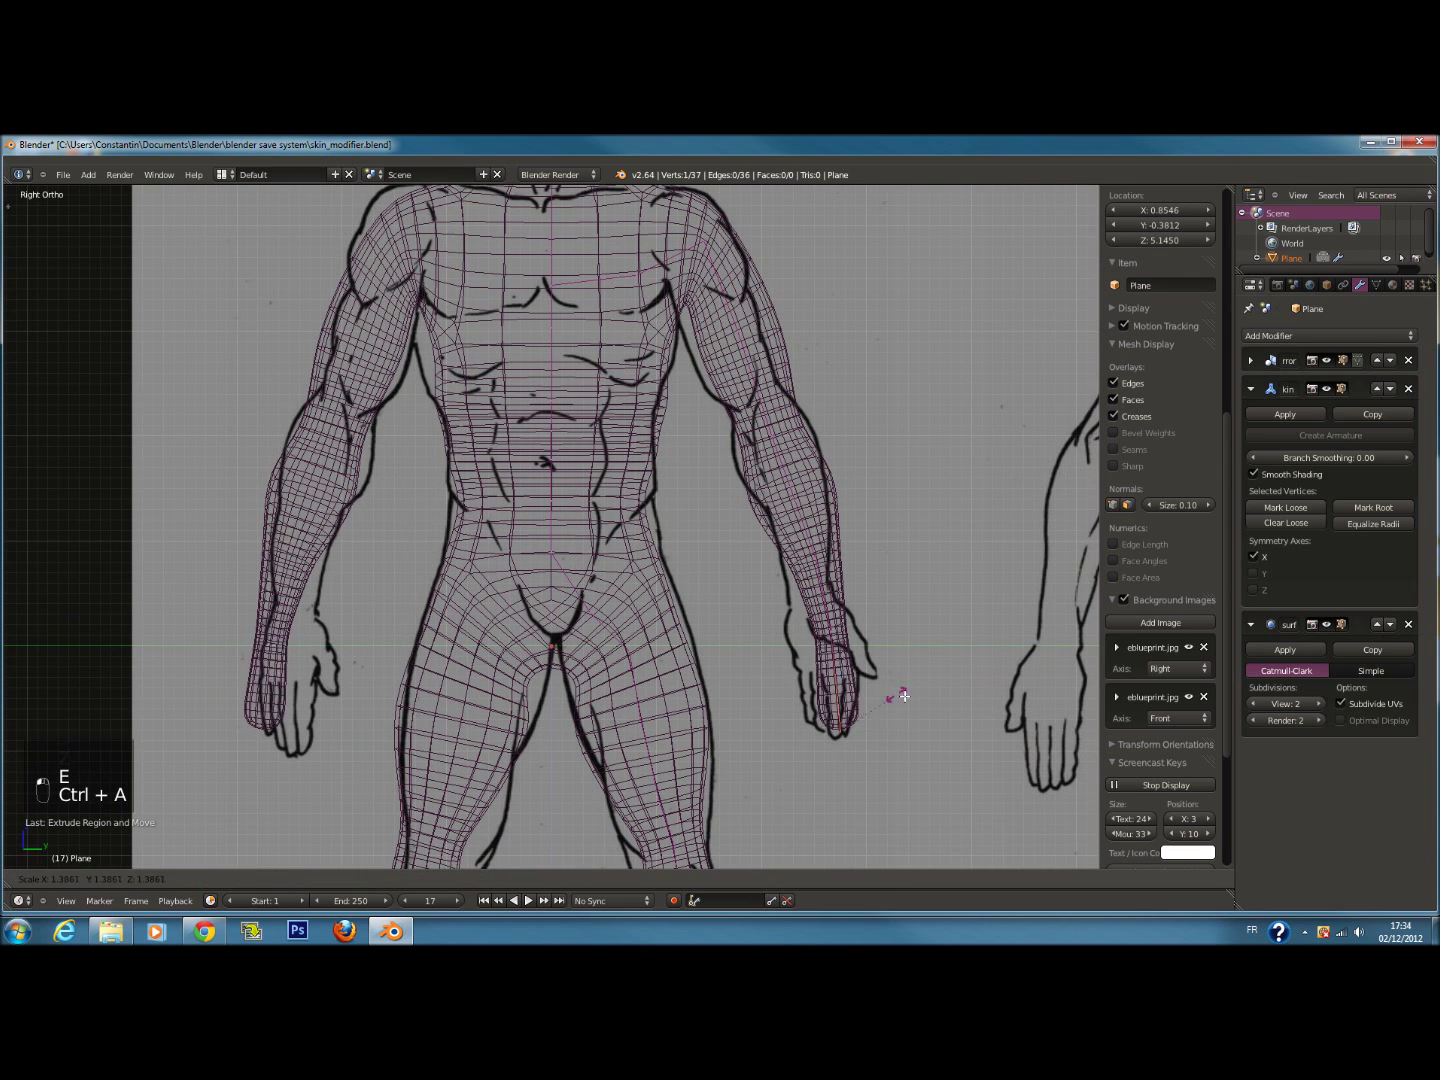
{"action": "left_click", "coordinate": [1045, 700]}
{"action": "key", "text": "z"}
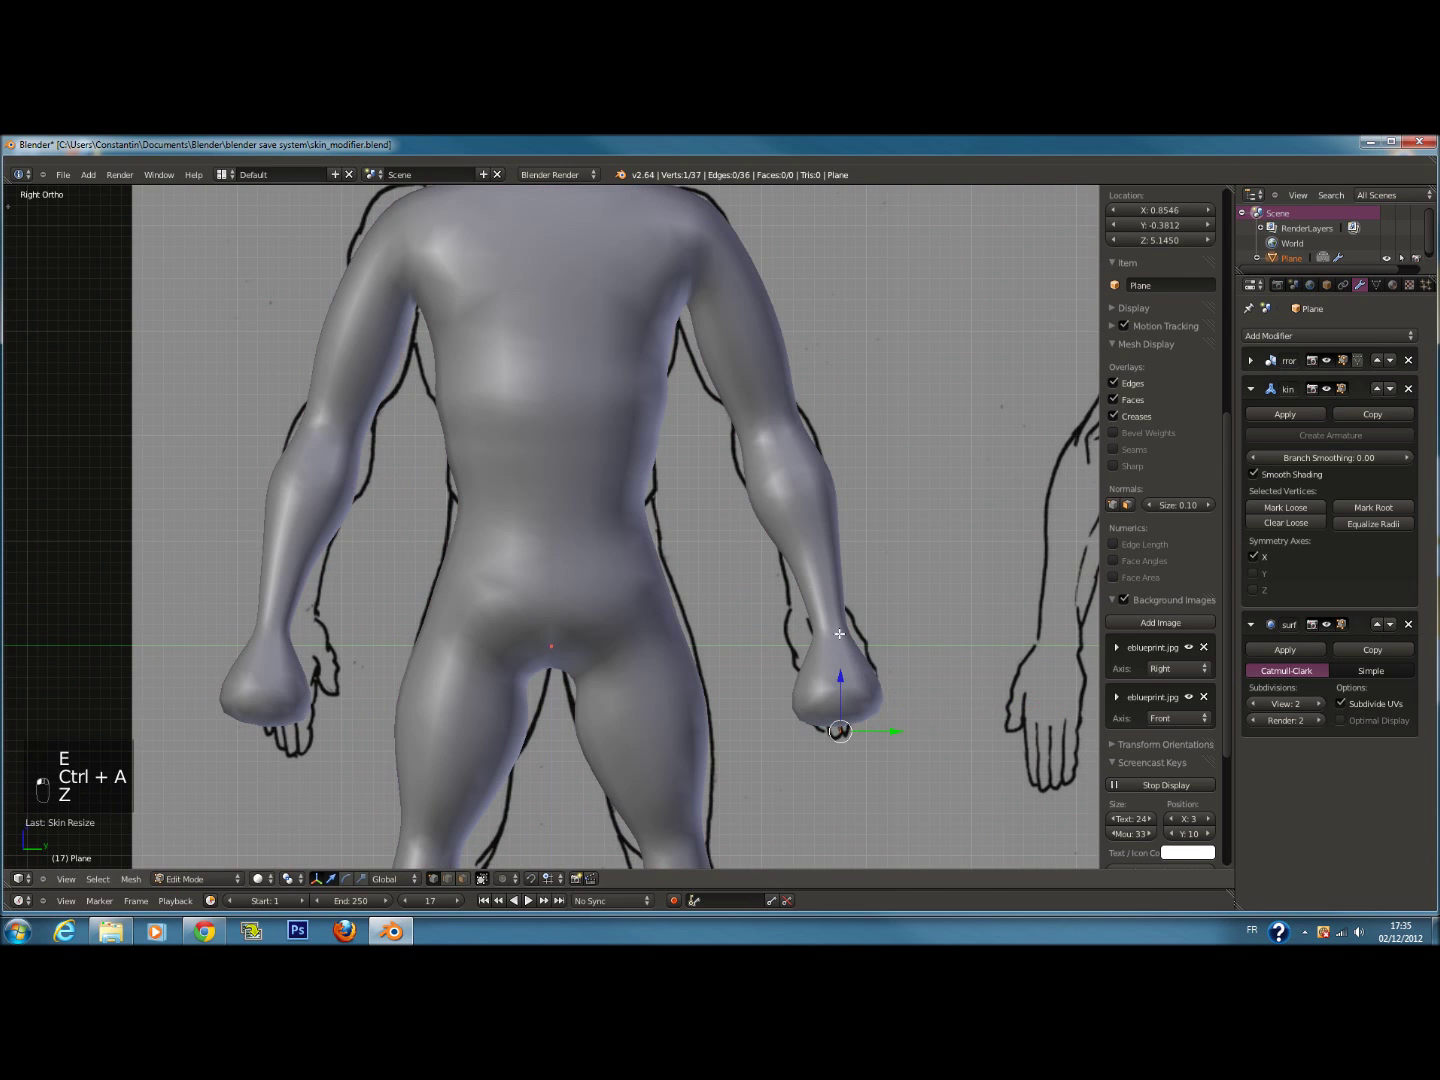
Resize the skins and adjust the wrist vertex so the wrist and hand follow the front blueprint
{"action": "key", "text": "z"}
{"action": "key", "text": "ctrl+a"}
{"action": "left_click", "coordinate": [964, 671]}
{"action": "left_click_drag", "start_coordinate": [874, 632], "coordinate": [865, 634]}
{"action": "key", "text": "ctrl+a"}
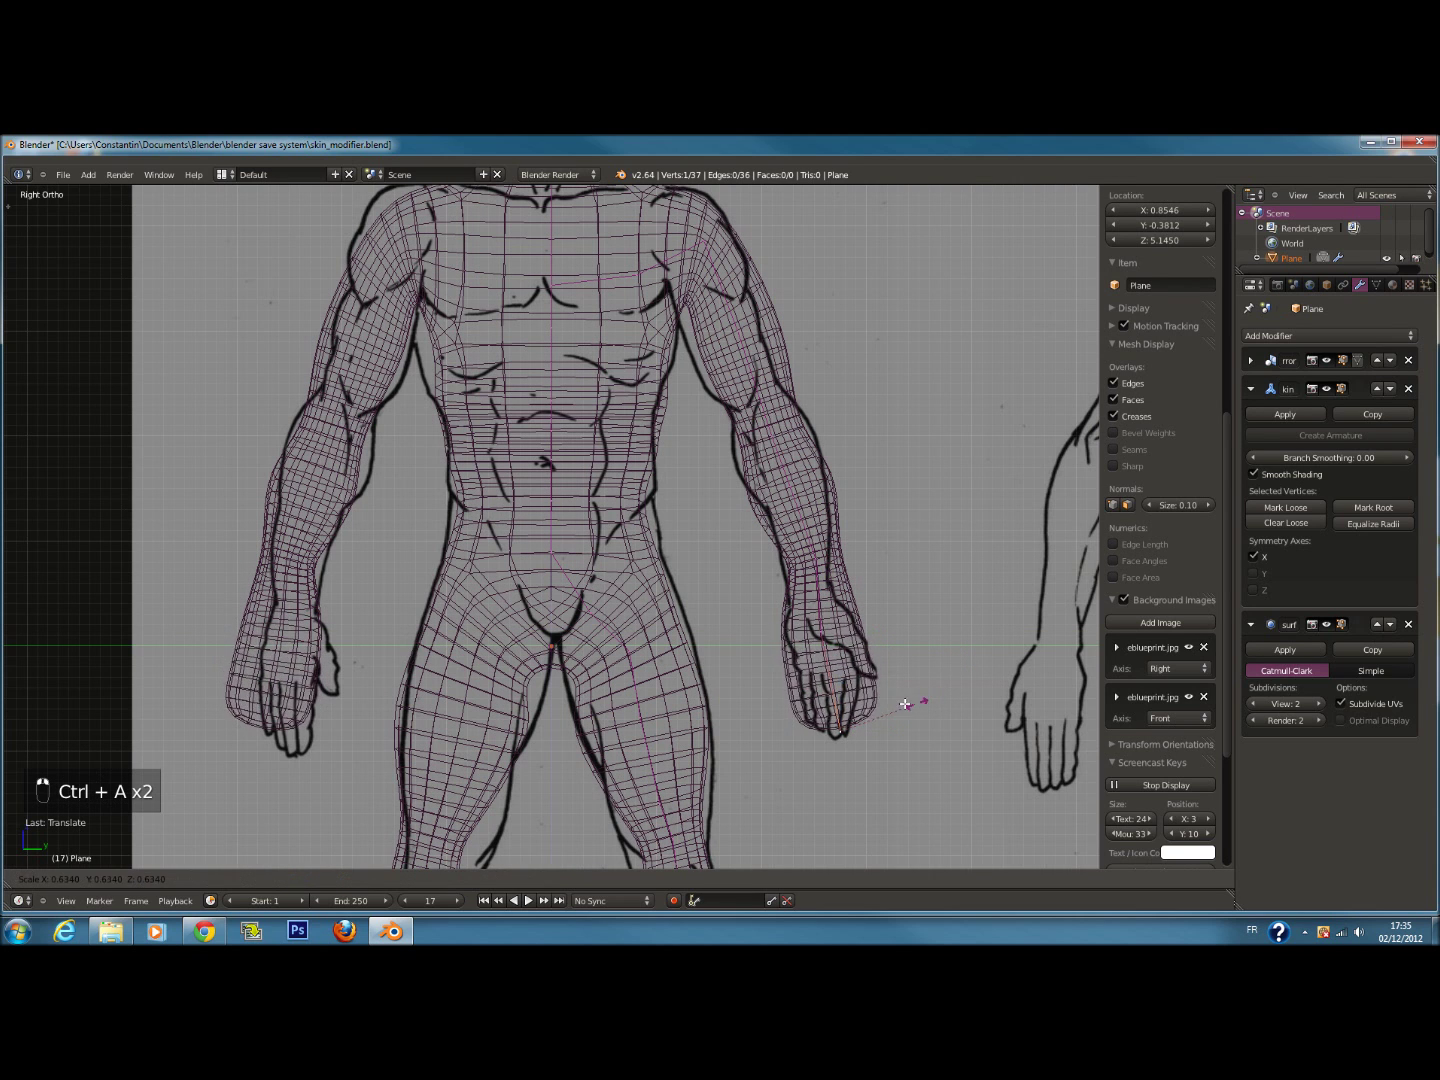
{"action": "left_click", "coordinate": [887, 701]}
{"action": "key", "text": "z"}
Leave Edit Mode and save the file with the new hands
{"action": "key", "text": "ctrl+s"}
{"action": "key", "text": "Tab"}
{"action": "scroll", "coordinate": [850, 660], "scroll_direction": "down", "scroll_amount": 4}
{"action": "key", "text": "ctrl+s"}
{"action": "scroll", "coordinate": [830, 662], "scroll_direction": "down", "scroll_amount": 4}
{"action": "key", "text": "a"}
{"action": "key", "text": "ctrl+s"}
{"action": "scroll", "coordinate": [655, 560], "scroll_direction": "up", "scroll_amount": 3}
{"action": "scroll", "coordinate": [653, 551], "scroll_direction": "up", "scroll_amount": 2}
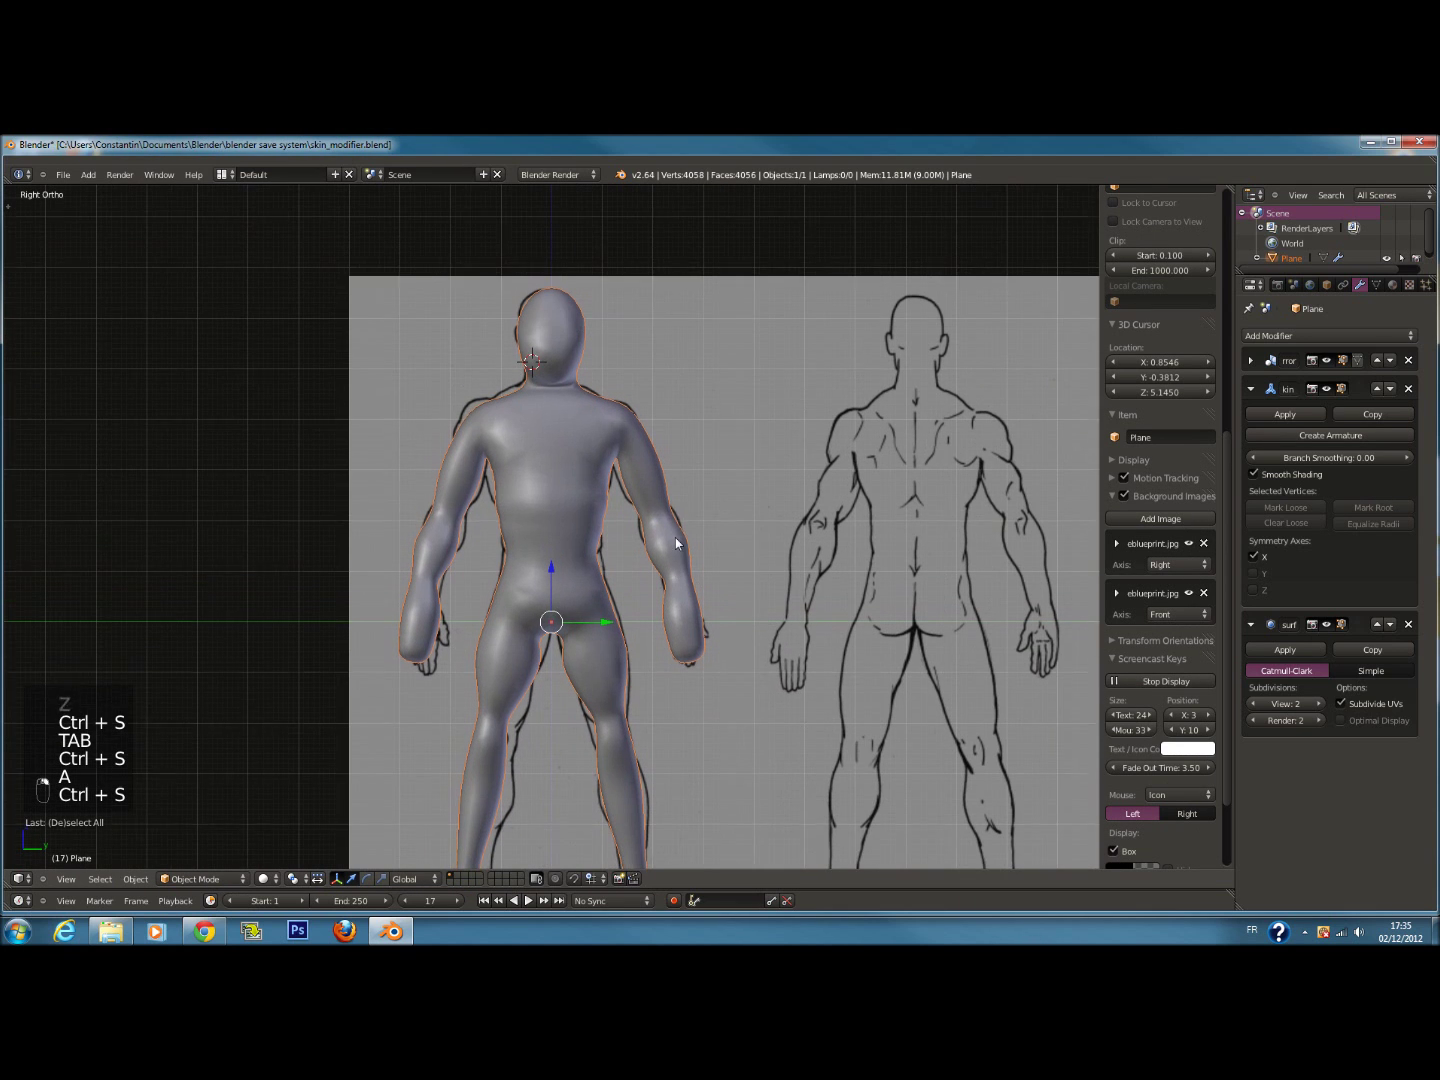
{"action": "key", "text": "ctrl+s"}
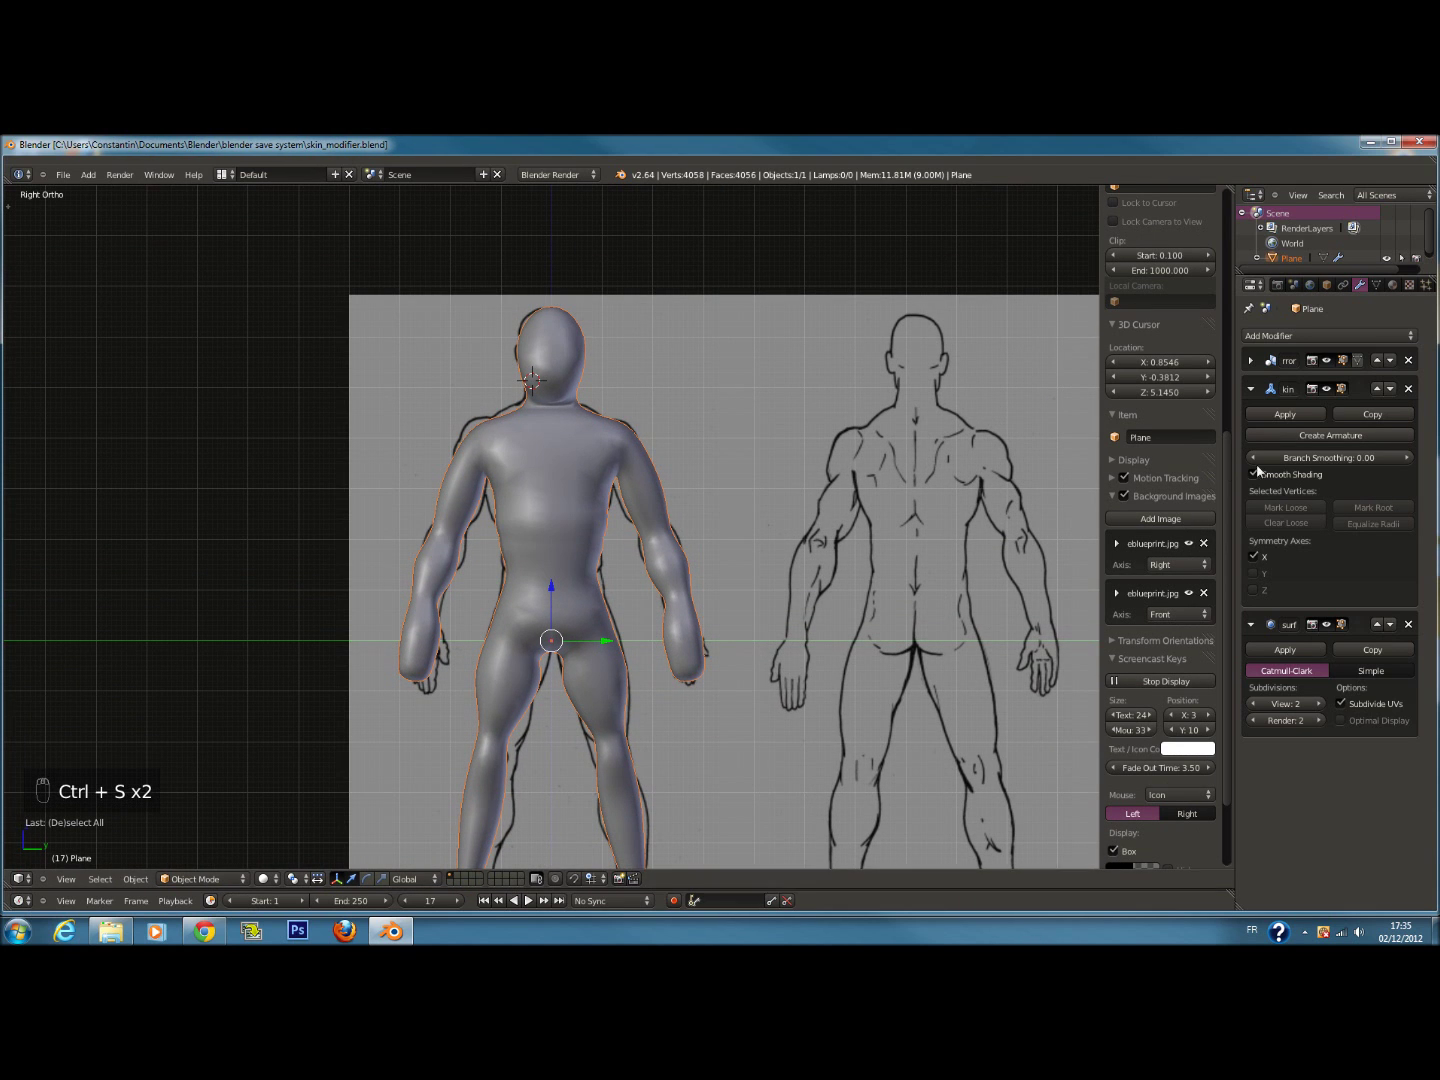
{"action": "key", "text": "ctrl+s"}
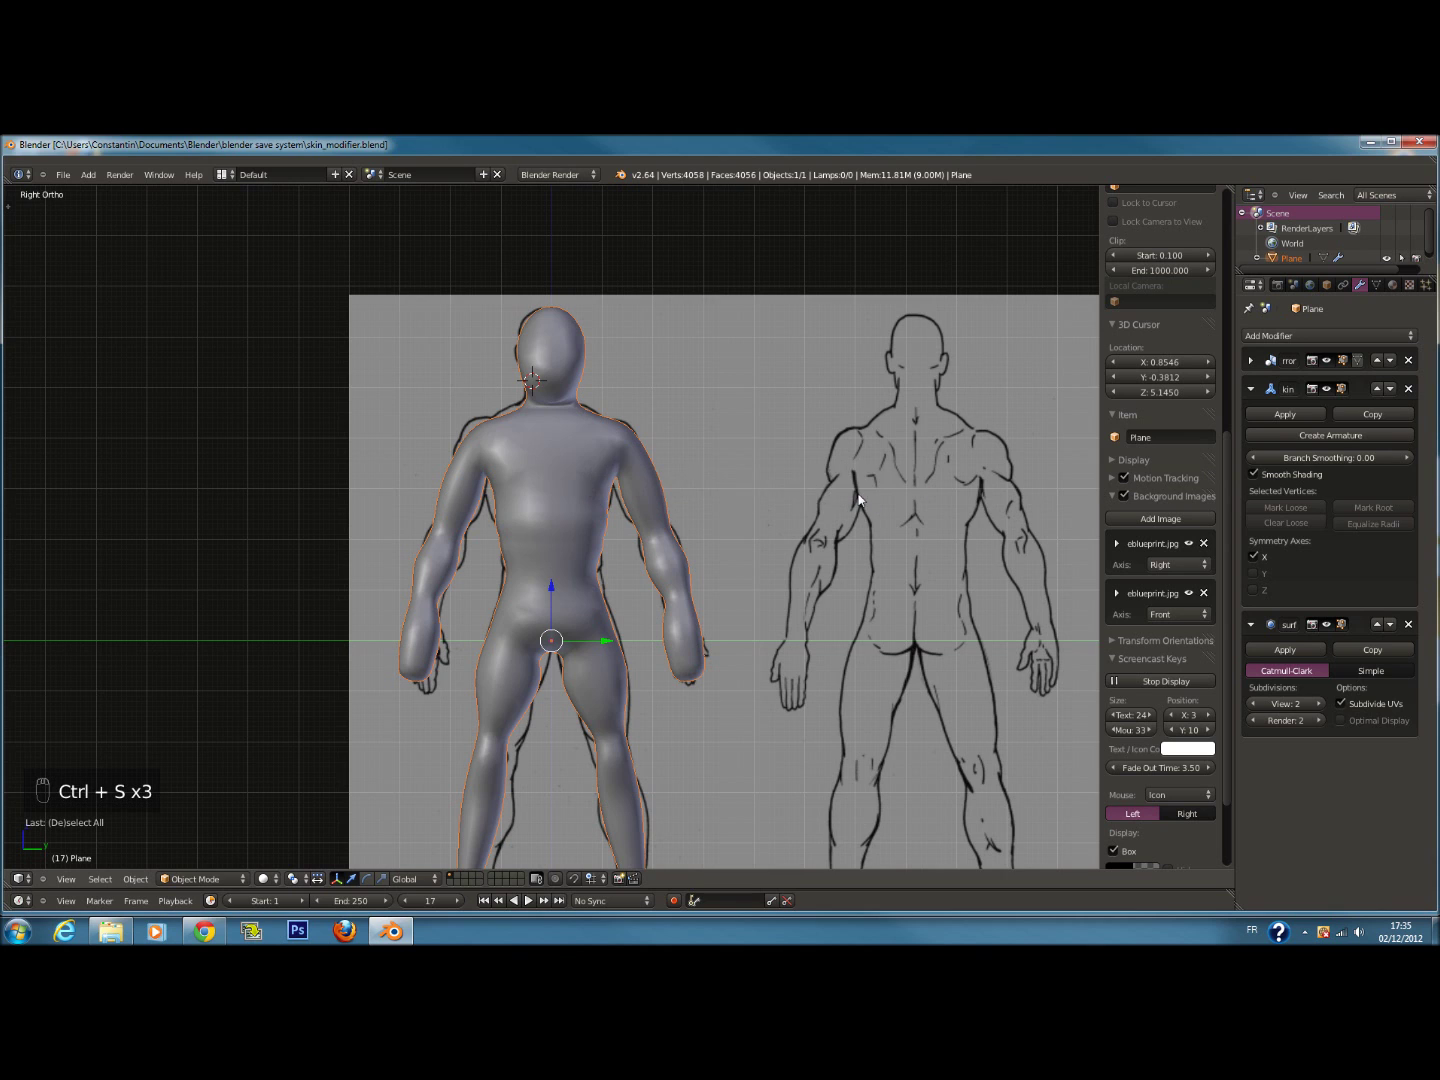
{"action": "scroll", "coordinate": [924, 473], "scroll_direction": "up", "scroll_amount": 3}
{"action": "key", "text": "ctrl+s"}
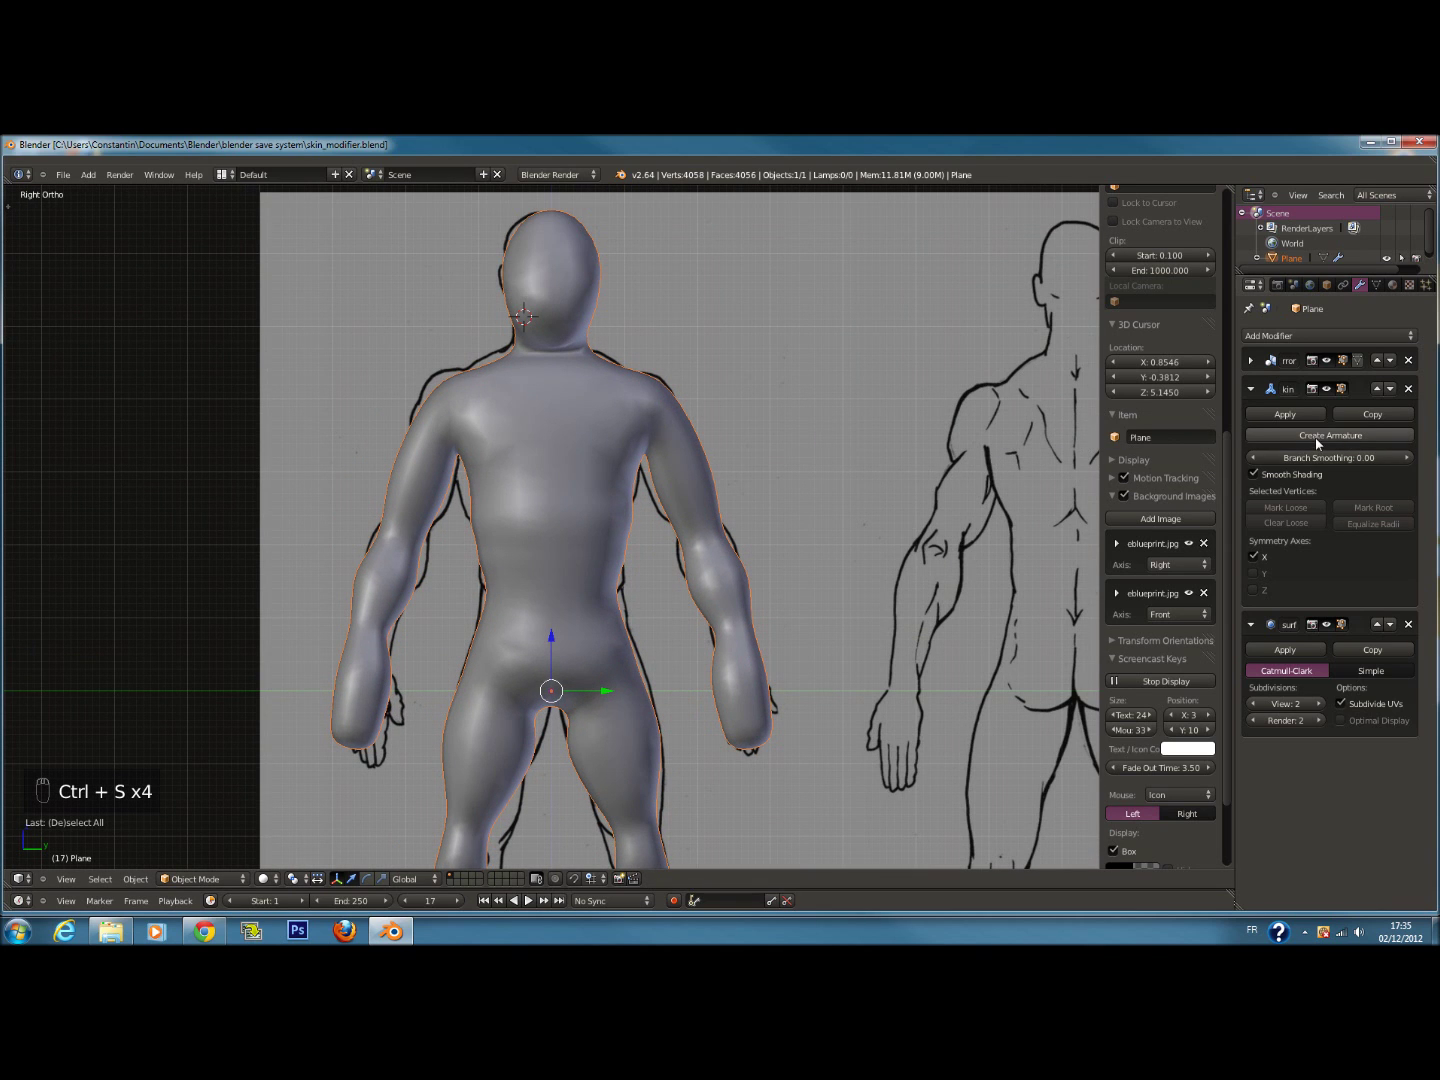
Apply the Mirror modifier and create an armature from the Skin modifier
{"action": "left_click", "coordinate": [1259, 358]}
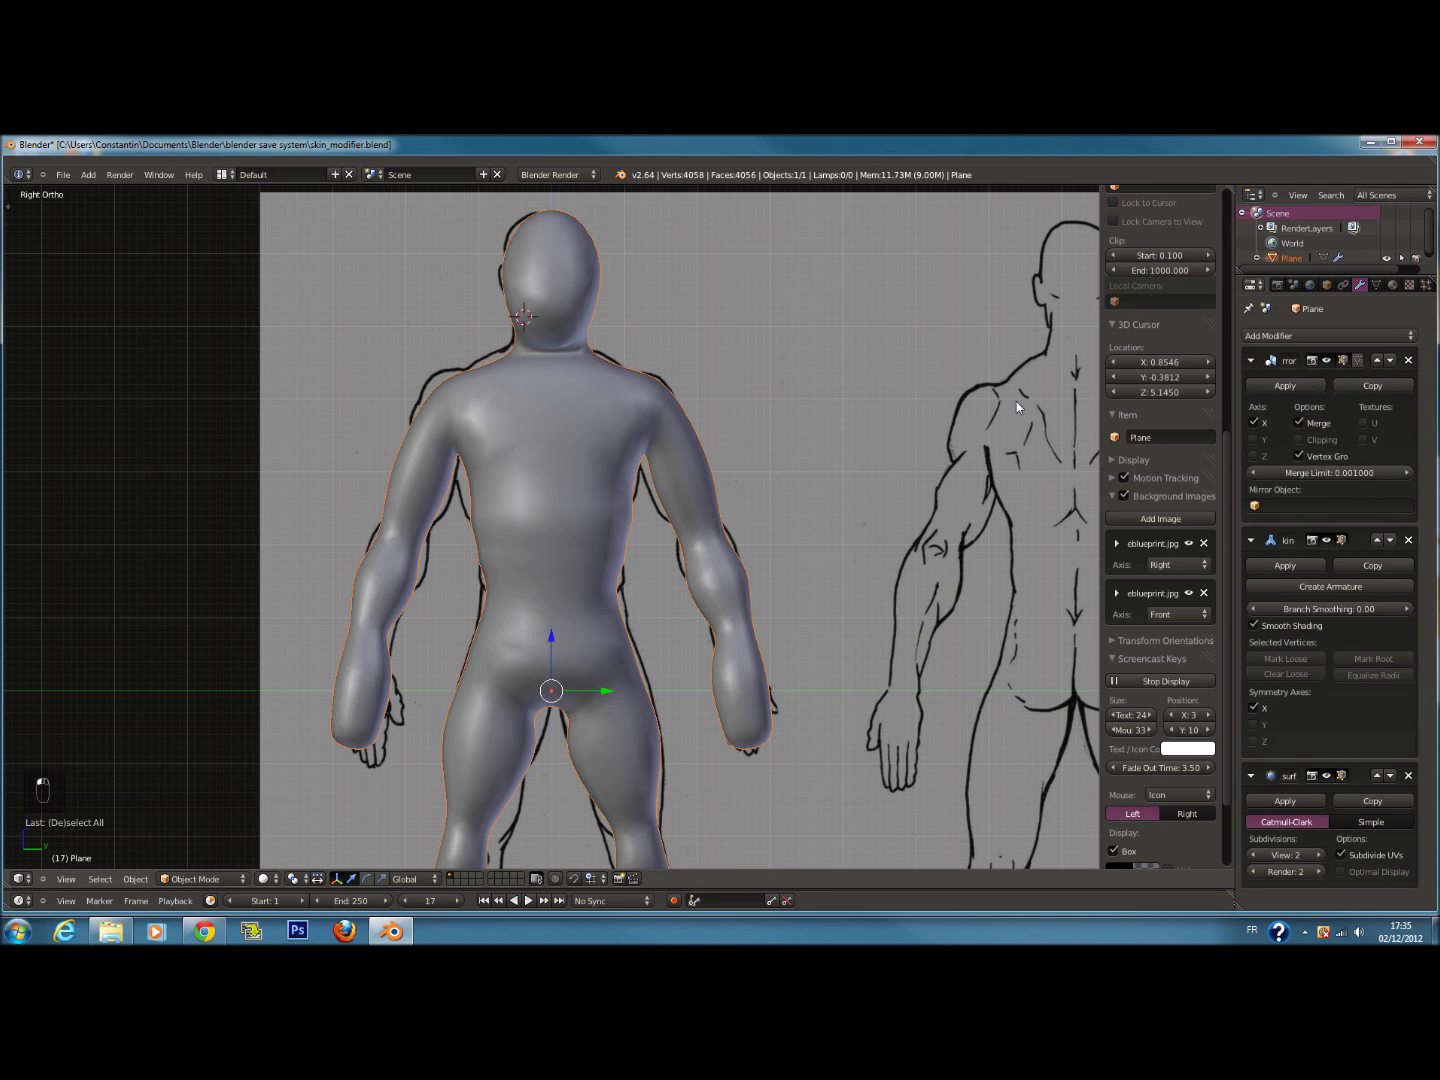
{"action": "left_click", "coordinate": [1267, 387]}
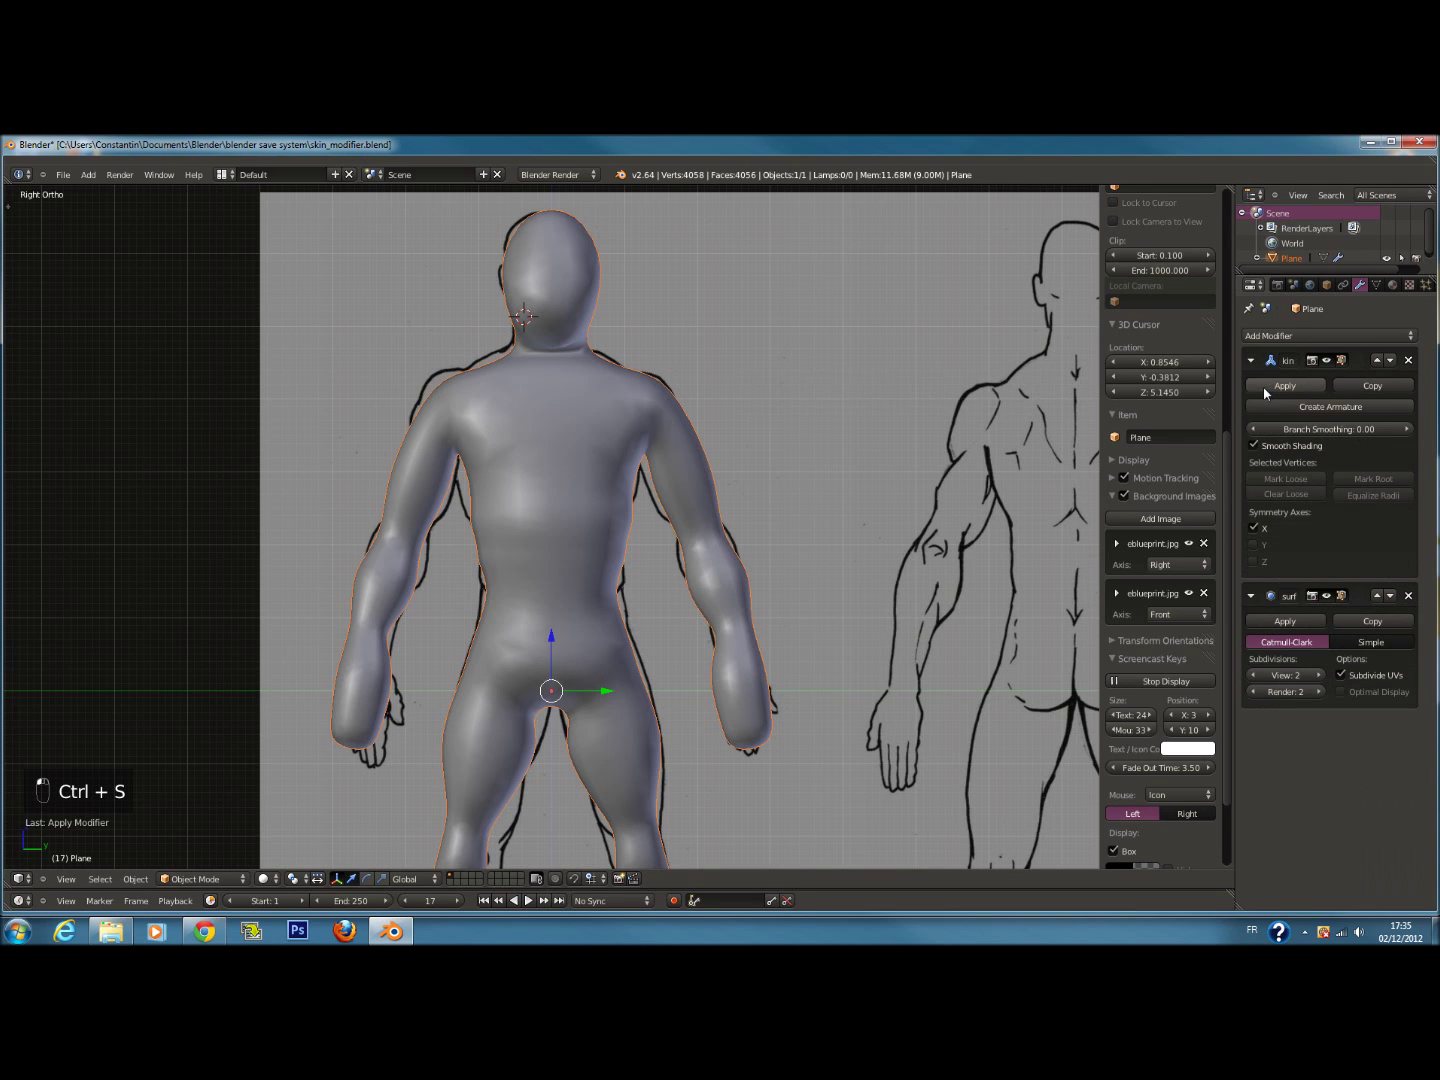
{"action": "left_click", "coordinate": [1337, 409]}
{"action": "scroll", "coordinate": [726, 483], "scroll_direction": "down", "scroll_amount": 3}
{"action": "scroll", "coordinate": [644, 635], "scroll_direction": "down", "scroll_amount": 2}
{"action": "scroll", "coordinate": [644, 626], "scroll_direction": "up", "scroll_amount": 3}
{"action": "middle_click_drag", "start_coordinate": [644, 627], "coordinate": [783, 646]}
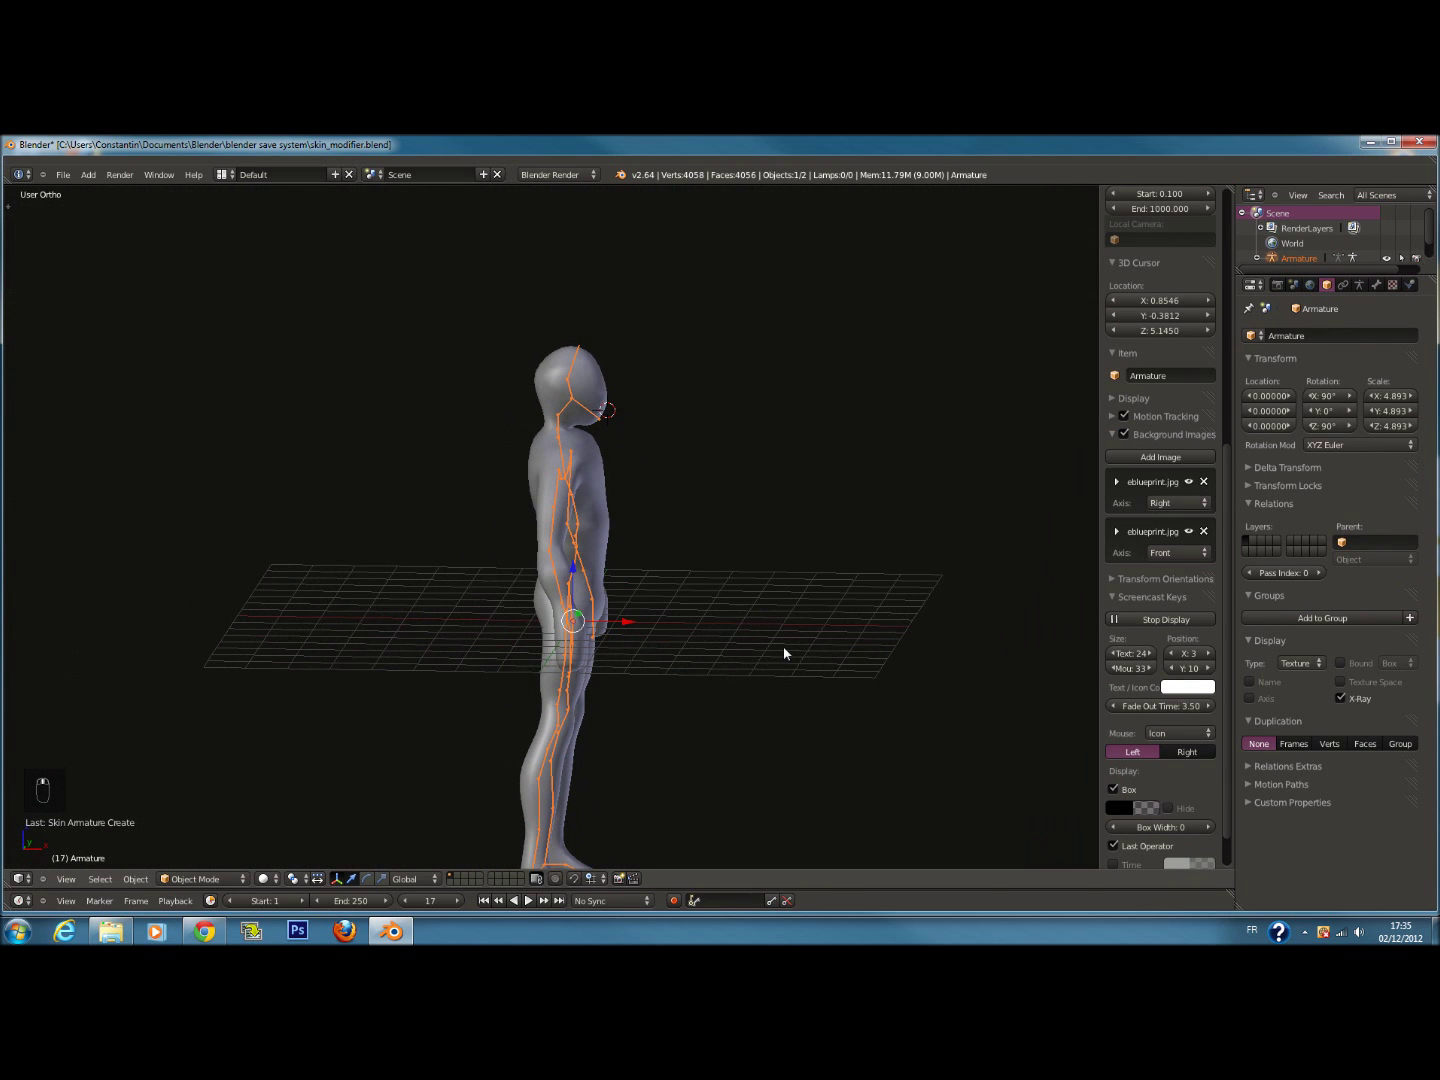
{"action": "key", "text": "KP_3"}
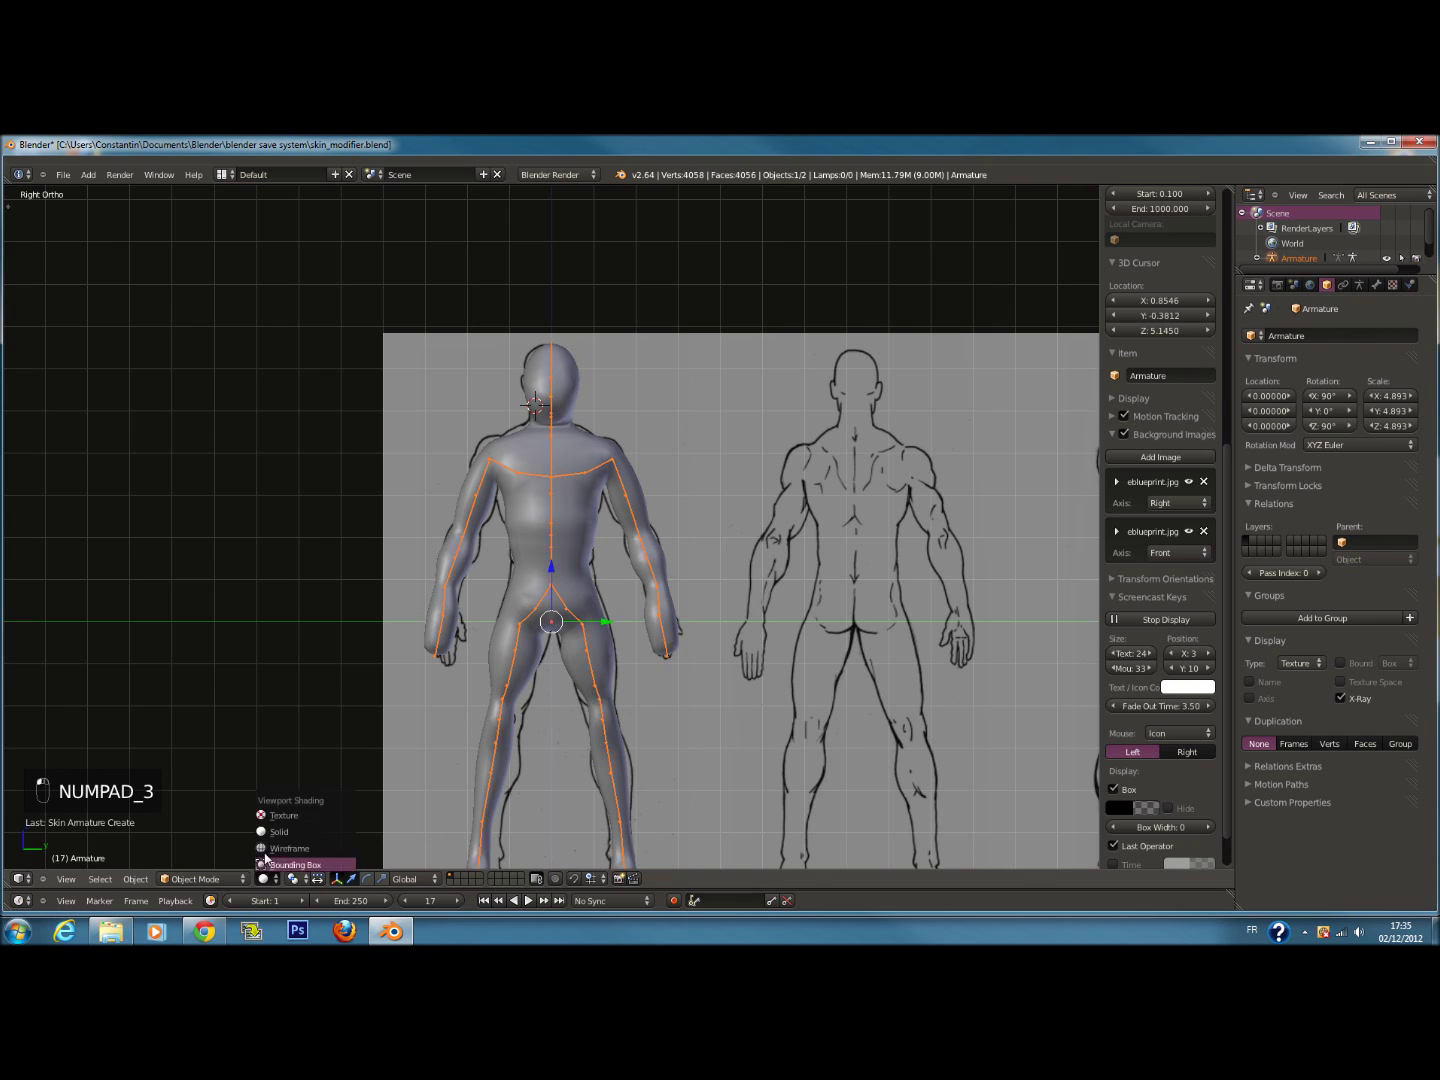
Switch the armature to Pose Mode and try rotating the +Y arm's bones below the shoulder
{"action": "left_click", "coordinate": [200, 878]}
{"action": "left_click", "coordinate": [203, 829]}
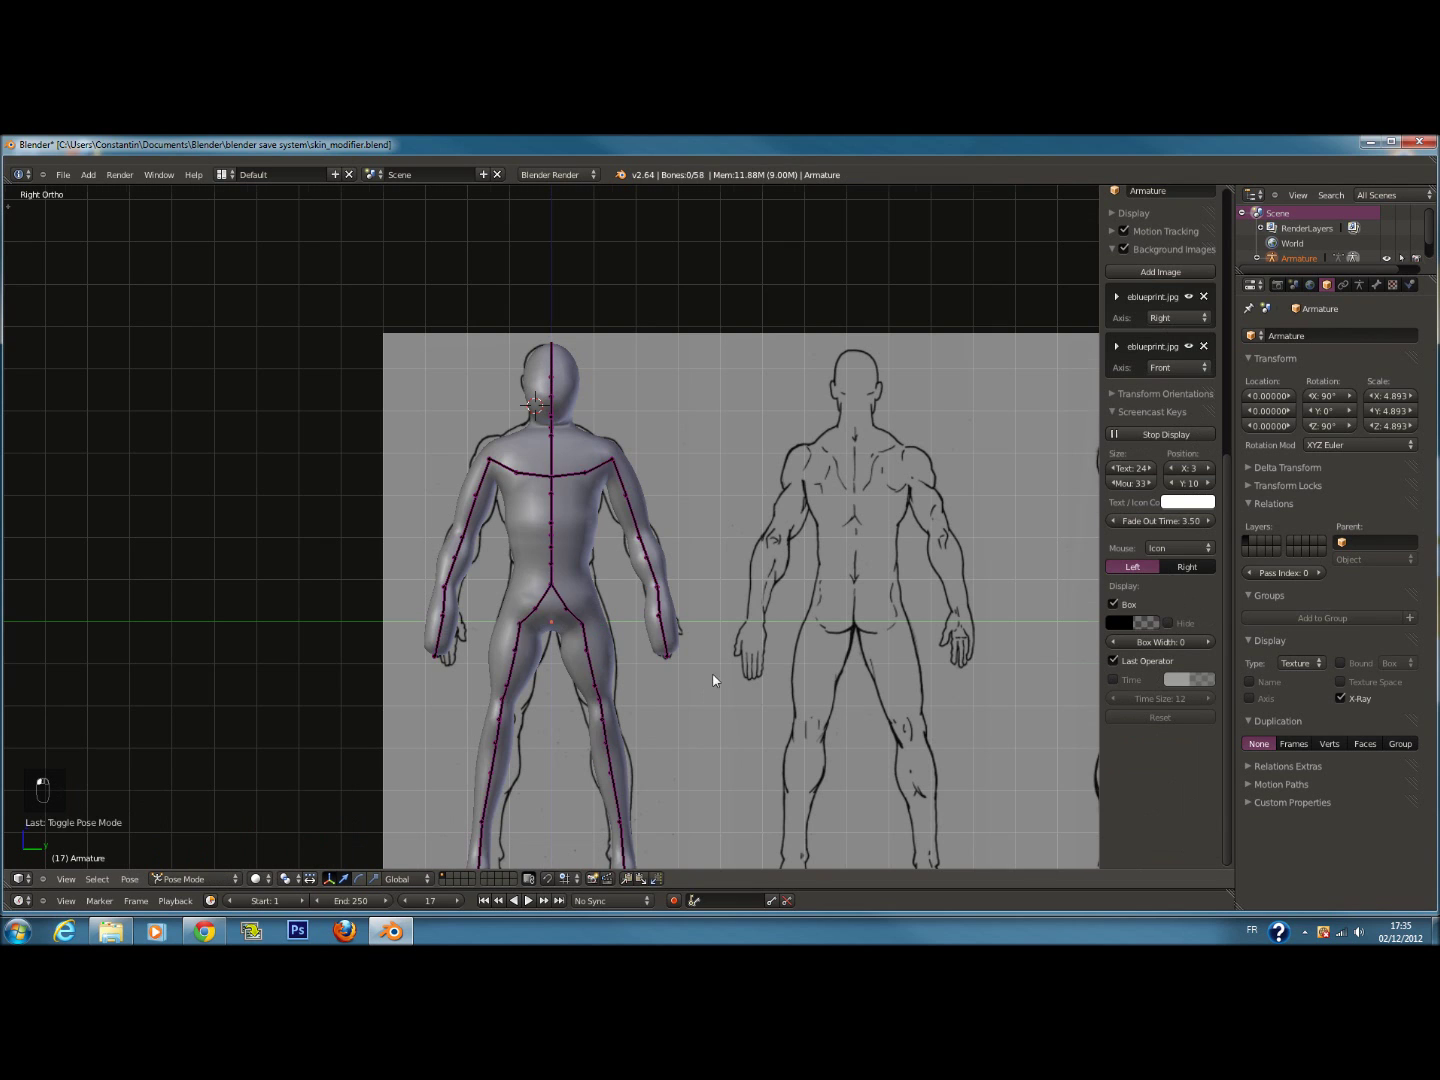
{"action": "scroll", "coordinate": [724, 620], "scroll_direction": "up", "scroll_amount": 2}
{"action": "key", "text": "a"}
{"action": "key", "text": "a"}
{"action": "key", "text": "c"}
{"action": "left_click_drag", "start_coordinate": [724, 627], "coordinate": [739, 691]}
{"action": "right_click", "coordinate": [755, 692]}
{"action": "key", "text": "r"}
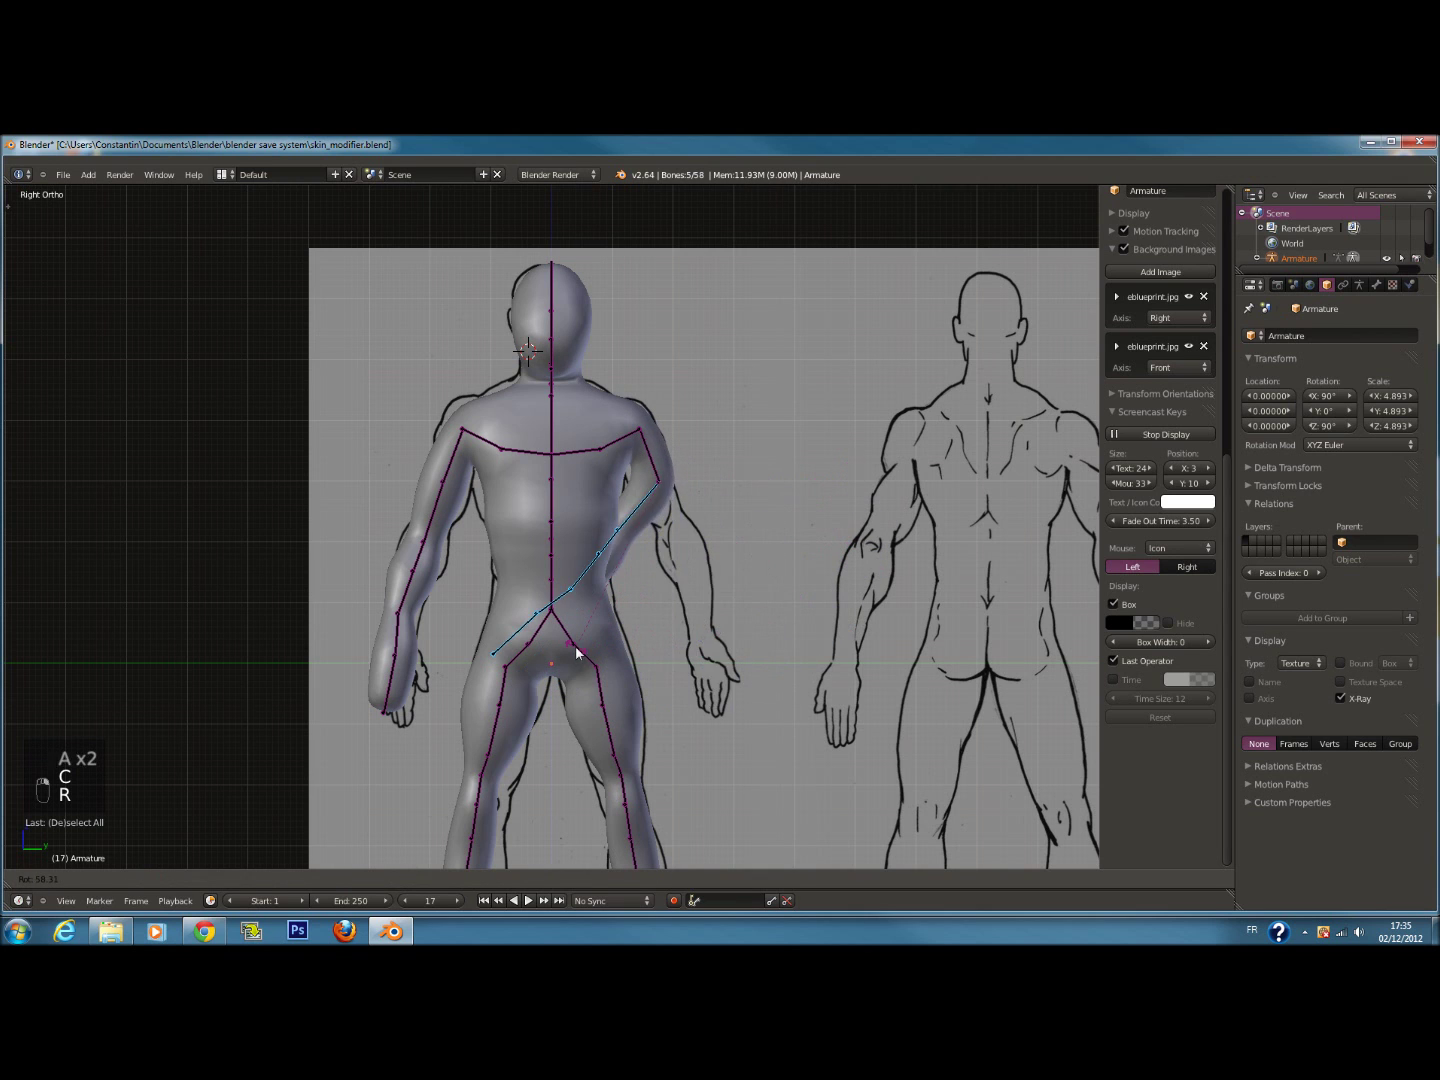
{"action": "right_click", "coordinate": [575, 653]}
Extend the selection to the upper arm and collarbone bones and try rotating the whole +Y arm
{"action": "key", "text": "c"}
{"action": "left_click", "coordinate": [683, 457]}
{"action": "right_click", "coordinate": [683, 457]}
{"action": "key", "text": "e"}
{"action": "scroll", "coordinate": [807, 544], "scroll_direction": "down", "scroll_amount": 2}
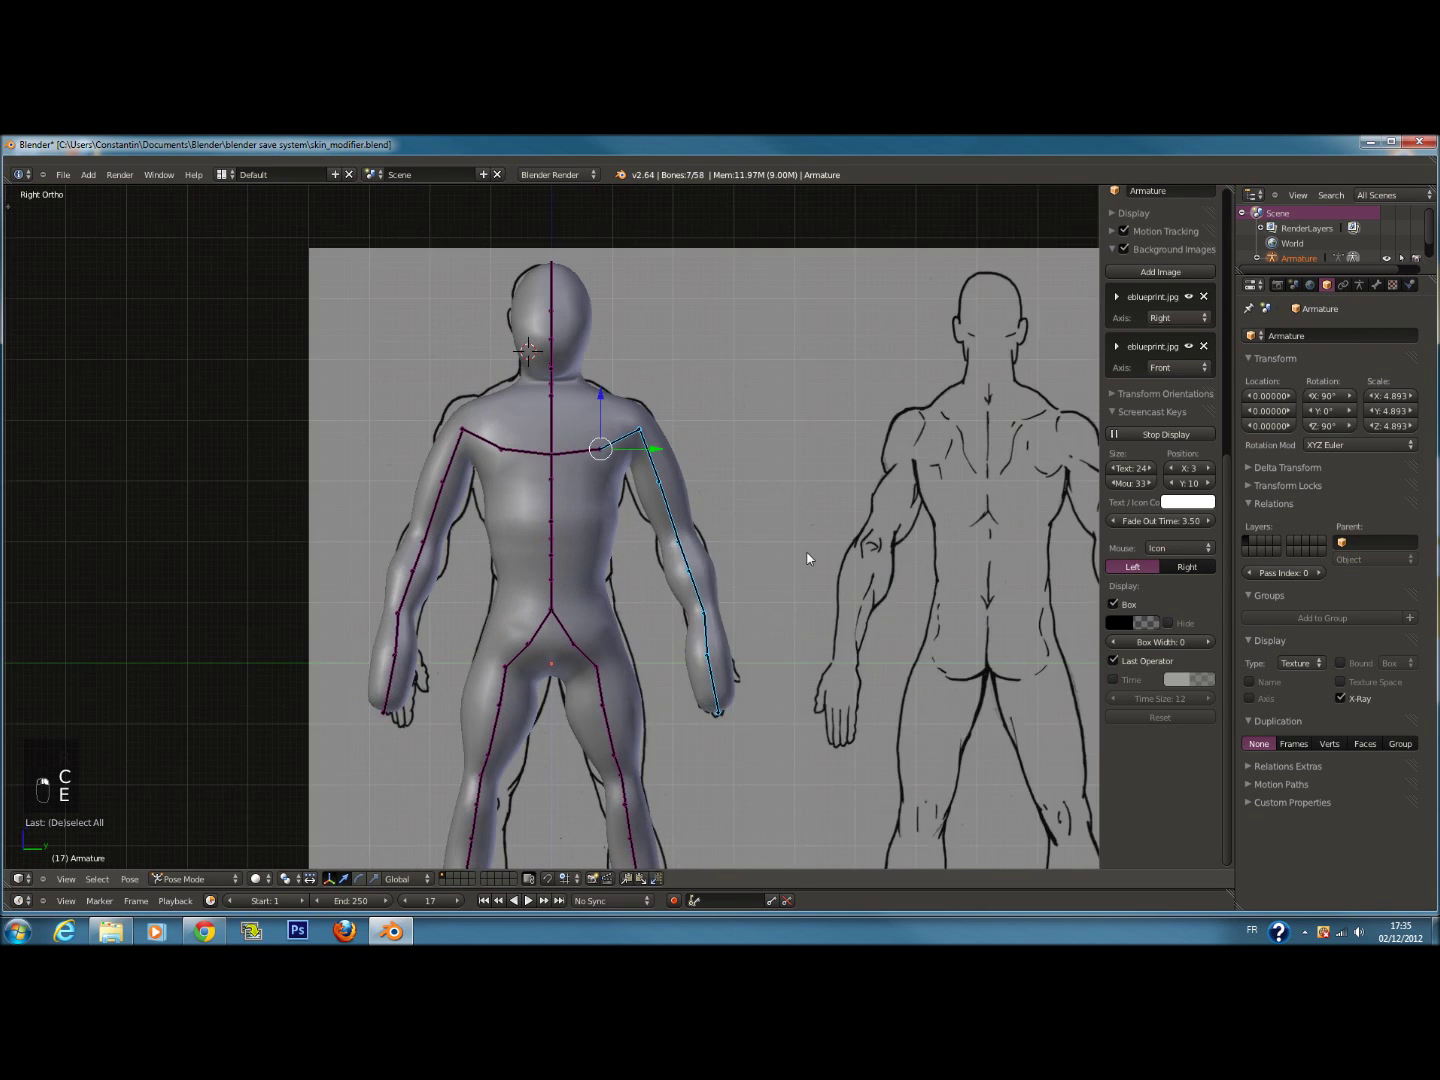
{"action": "scroll", "coordinate": [806, 551], "scroll_direction": "up", "scroll_amount": 3}
{"action": "key", "text": "r"}
{"action": "right_click", "coordinate": [796, 516]}
Deselect the collarbone bone and try rotating the +Y arm outward from the shoulder joint
{"action": "key", "text": "z"}
{"action": "key", "text": "a"}
{"action": "left_click_drag", "start_coordinate": [690, 433], "coordinate": [781, 770]}
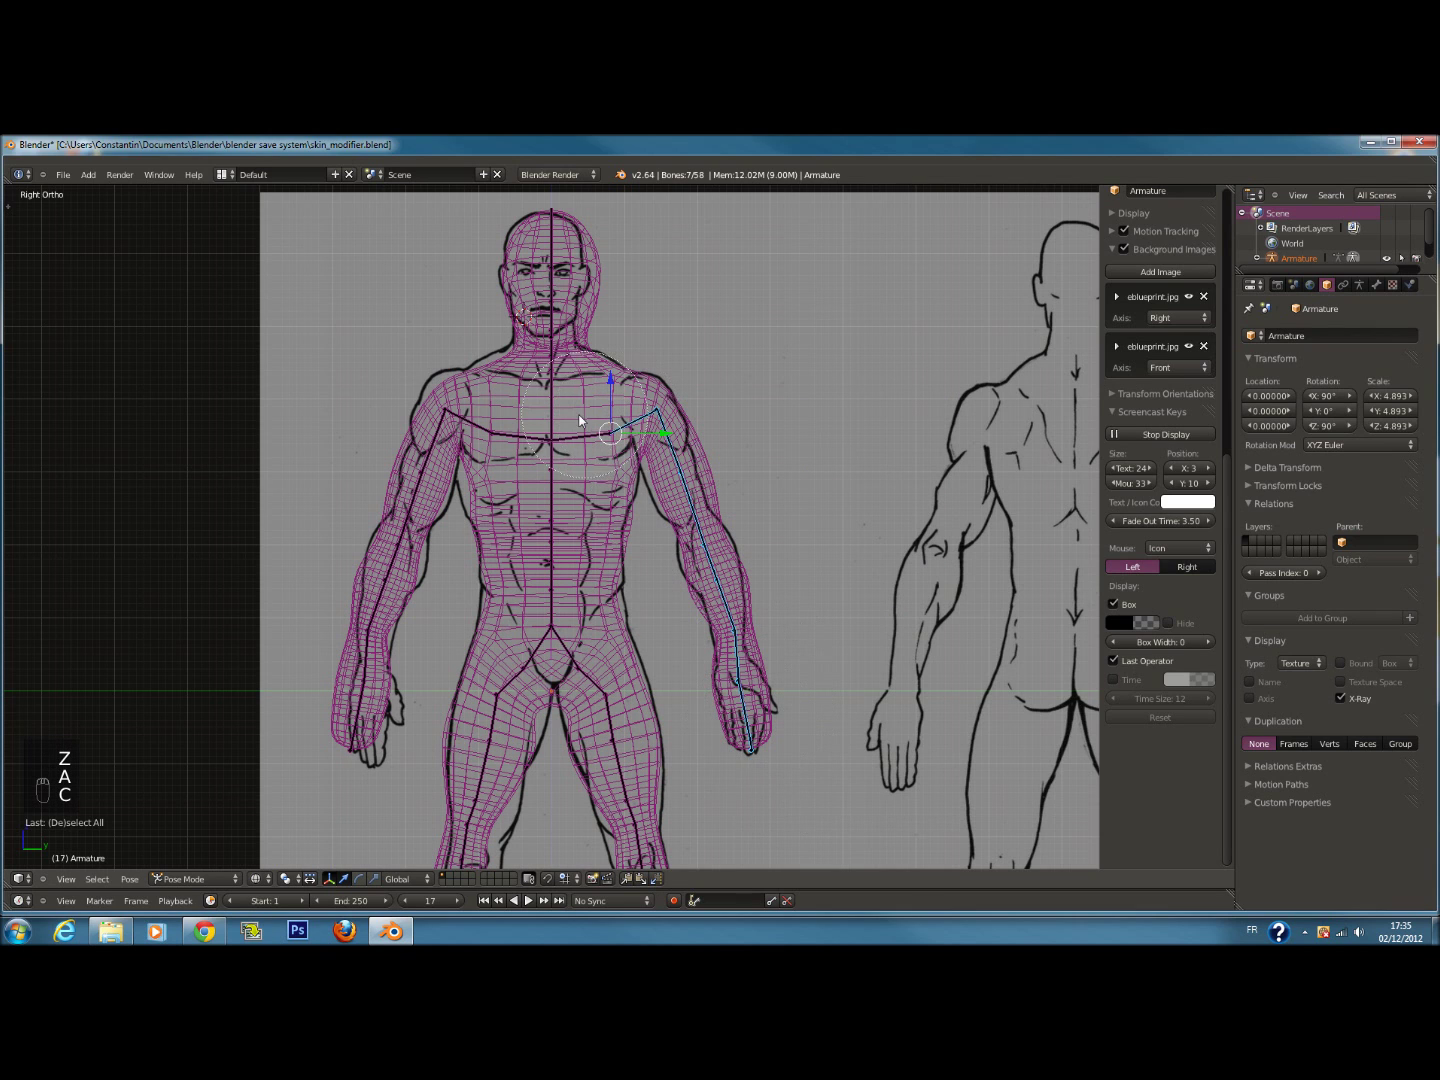
{"action": "right_click", "coordinate": [835, 540]}
{"action": "key", "text": "z"}
{"action": "key", "text": "r"}
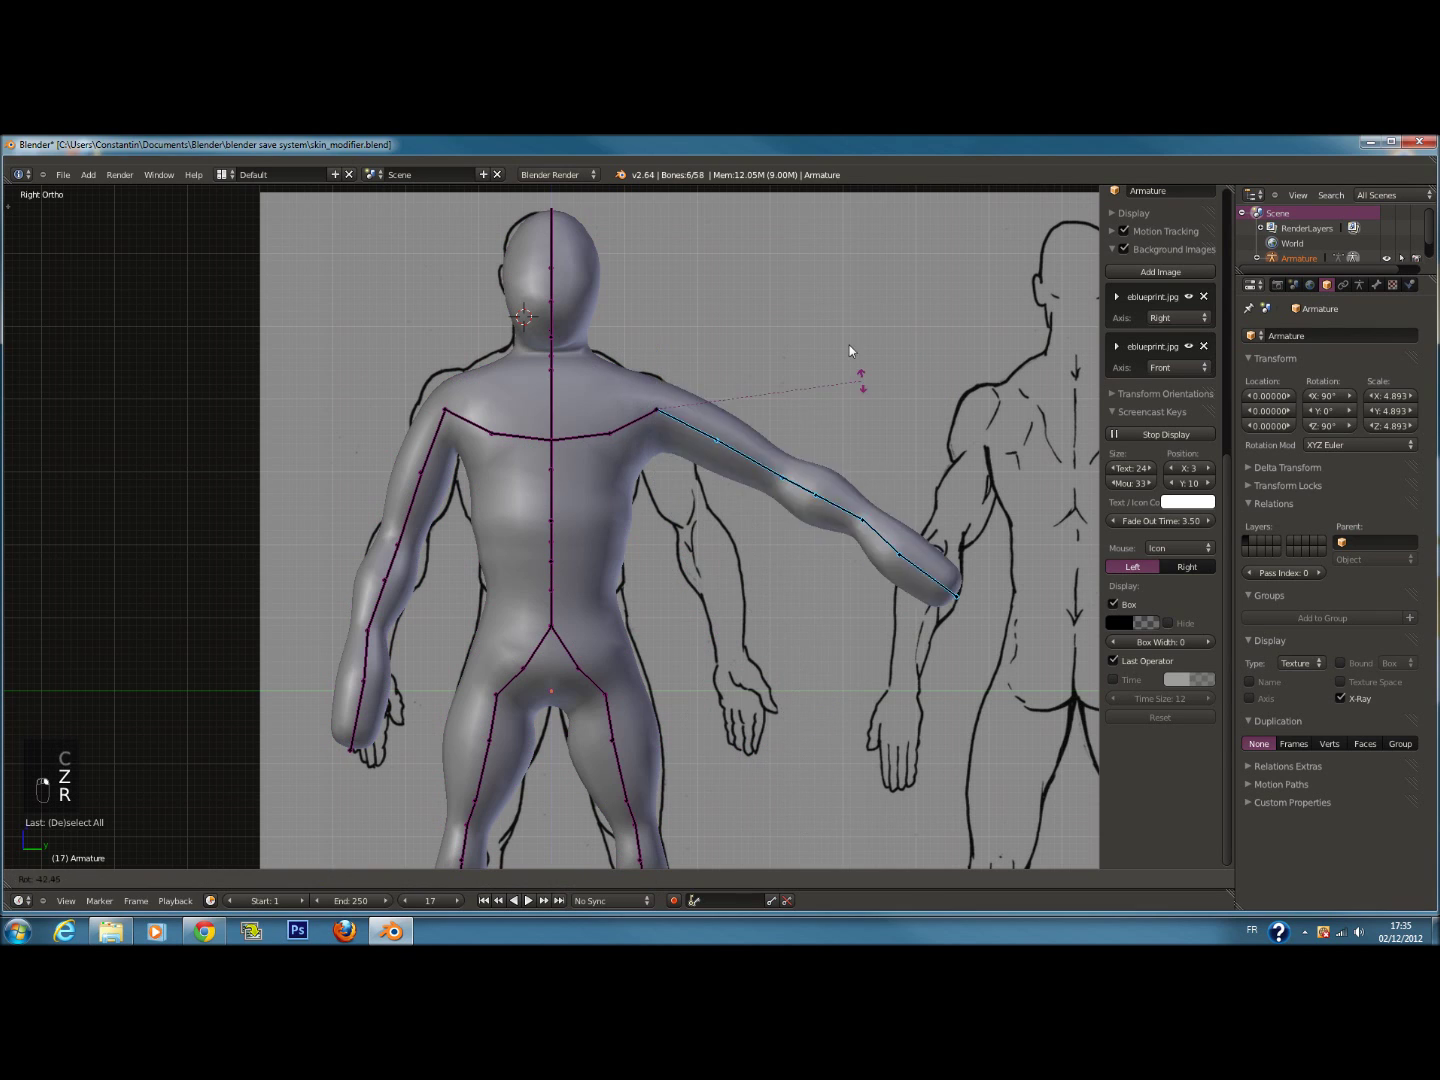
{"action": "right_click", "coordinate": [711, 599]}
Select only the shin and foot bones of the +Y leg and try rotating them
{"action": "scroll", "coordinate": [711, 598], "scroll_direction": "down", "scroll_amount": 8, "text": "shift"}
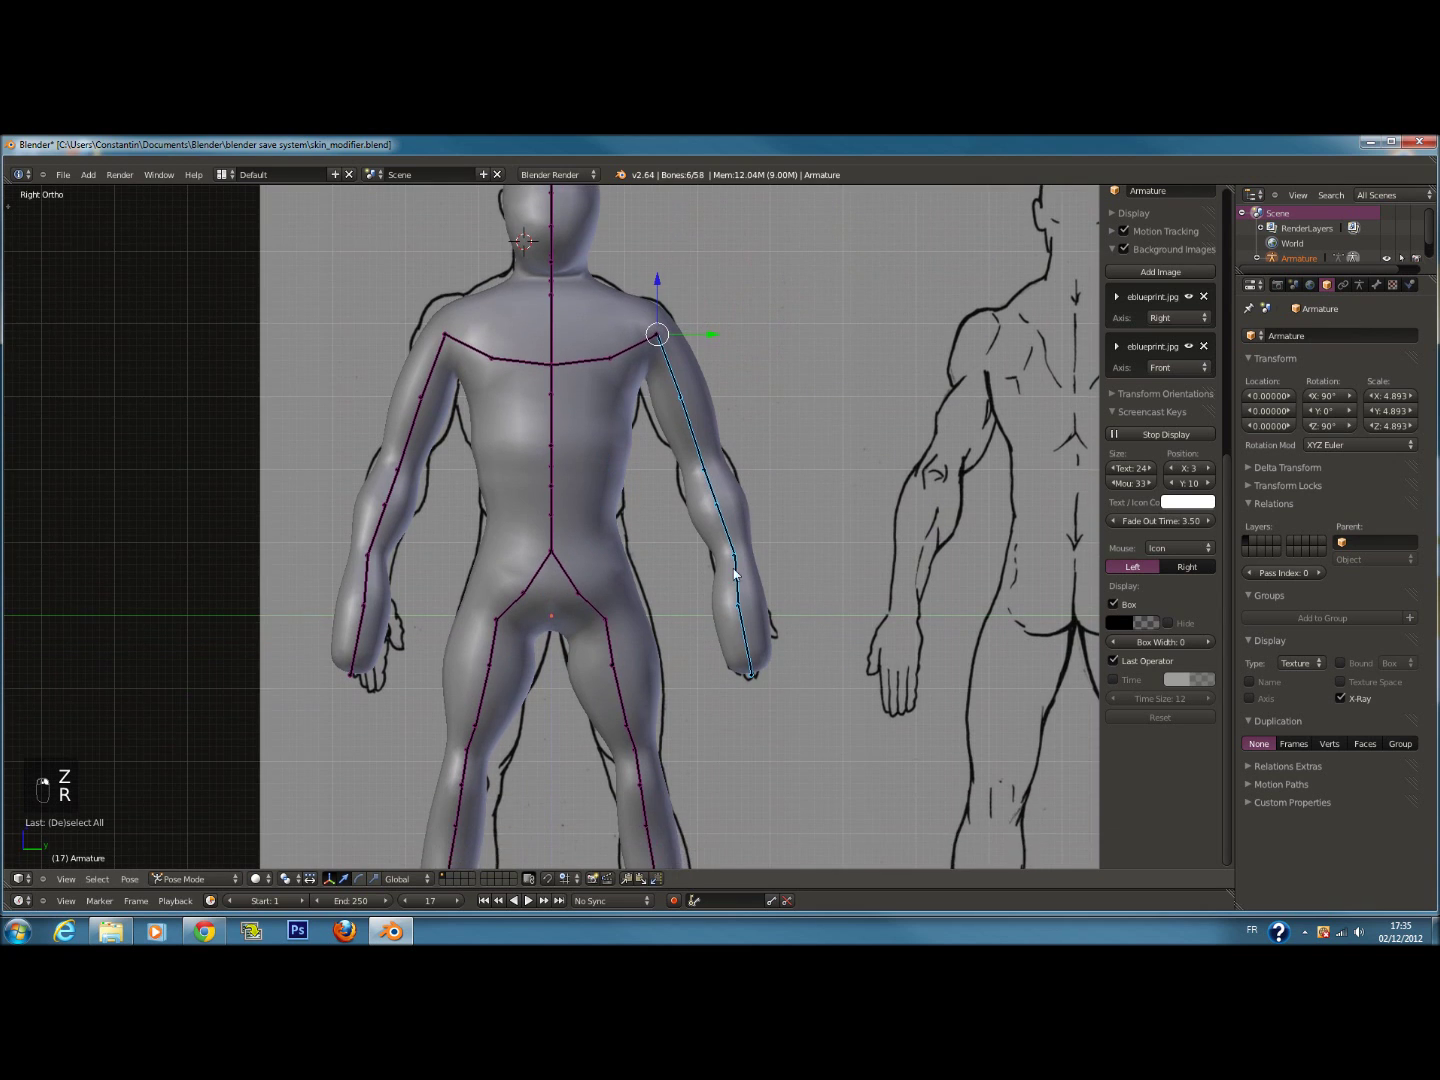
{"action": "scroll", "coordinate": [721, 601], "scroll_direction": "down", "scroll_amount": 5}
{"action": "key", "text": "a"}
{"action": "key", "text": "c"}
{"action": "left_click", "coordinate": [611, 696]}
{"action": "right_click", "coordinate": [611, 695]}
{"action": "scroll", "coordinate": [638, 684], "scroll_direction": "up", "scroll_amount": 5}
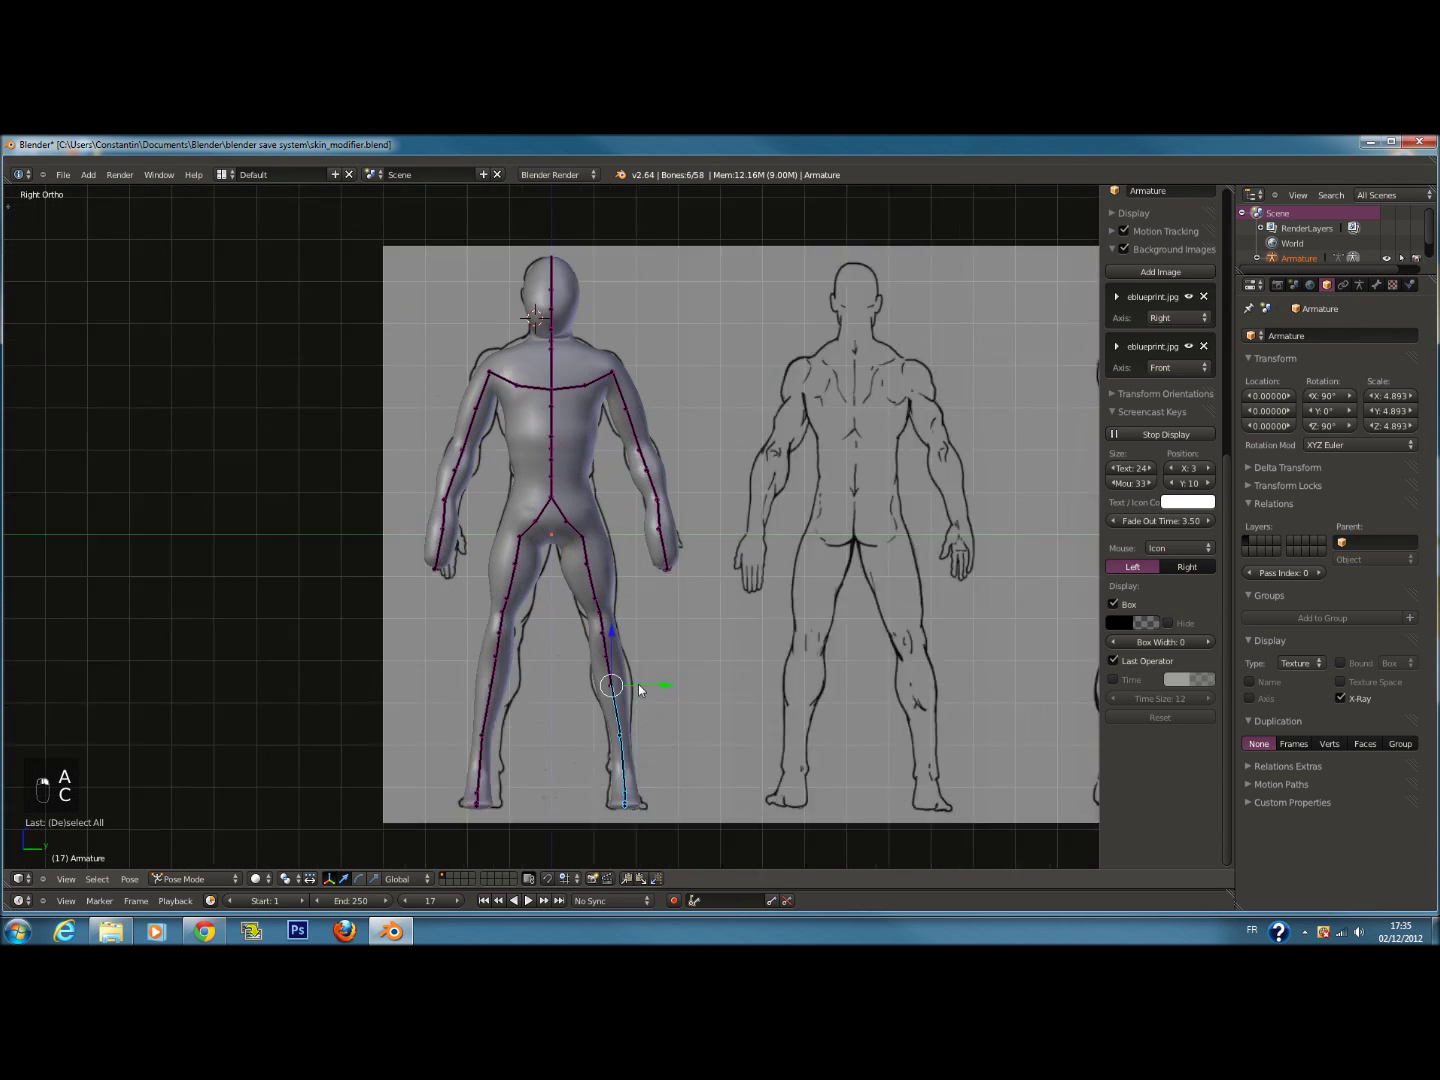
{"action": "key", "text": "r"}
{"action": "right_click", "coordinate": [652, 737]}
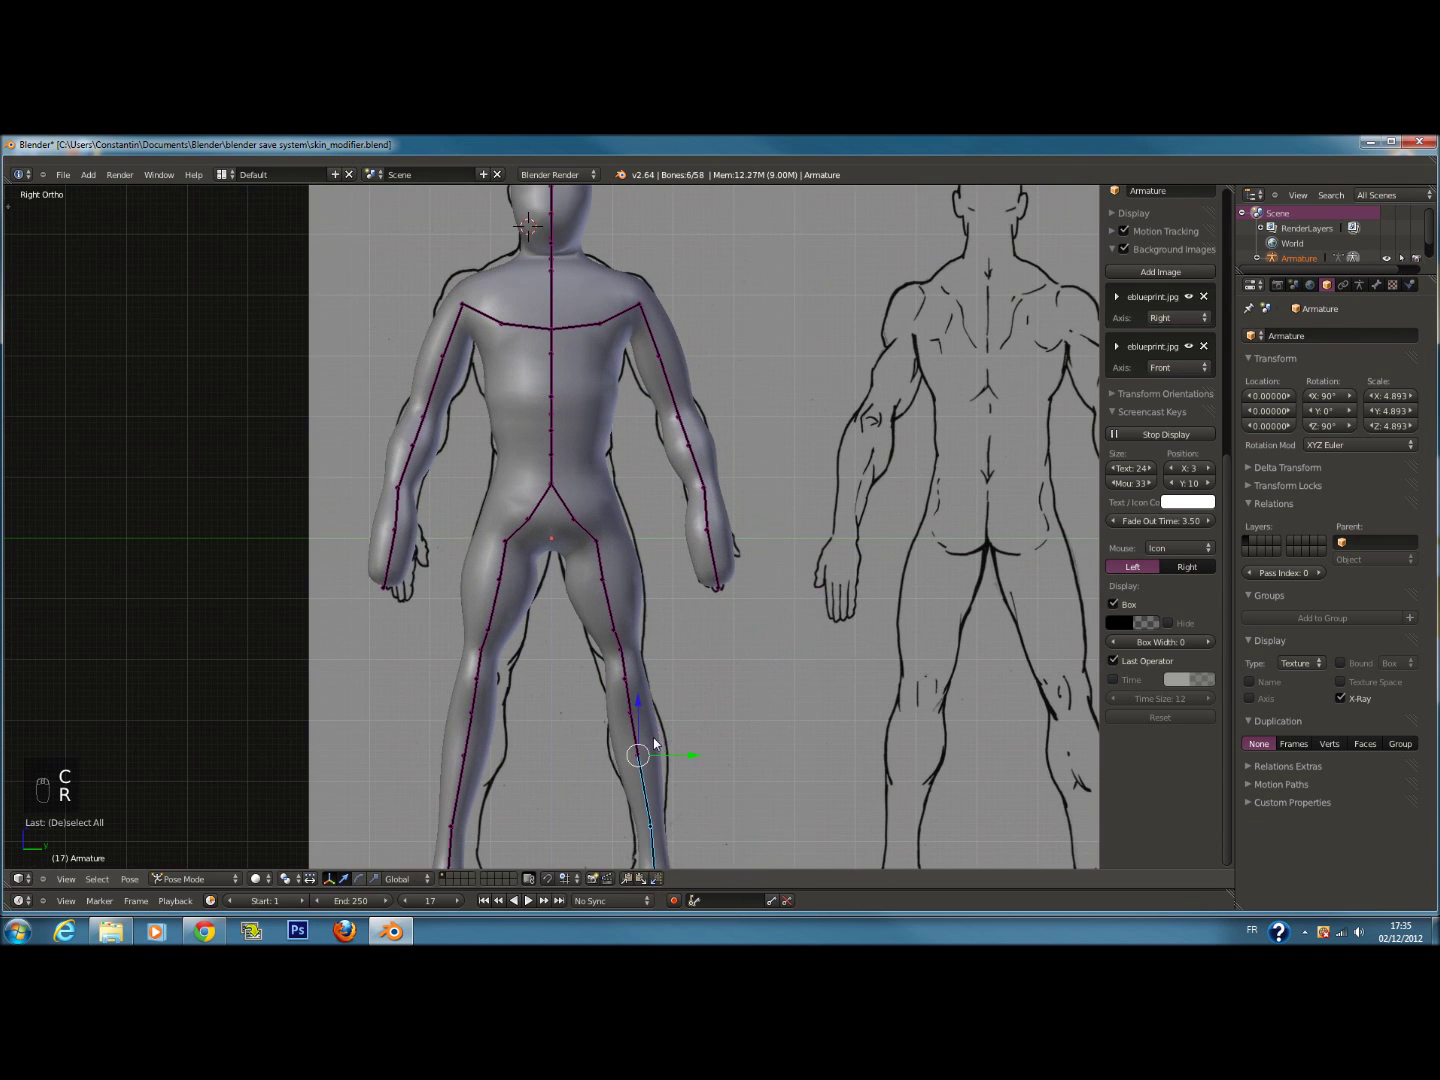
Deselect all of the armature's bones and save the file
{"action": "key", "text": "z"}
{"action": "scroll", "coordinate": [764, 674], "scroll_direction": "down", "scroll_amount": 1}
{"action": "key", "text": "a"}
{"action": "key", "text": "ctrl+s"}
{"action": "key", "text": "z"}
{"action": "scroll", "coordinate": [720, 610], "scroll_direction": "up", "scroll_amount": 3}
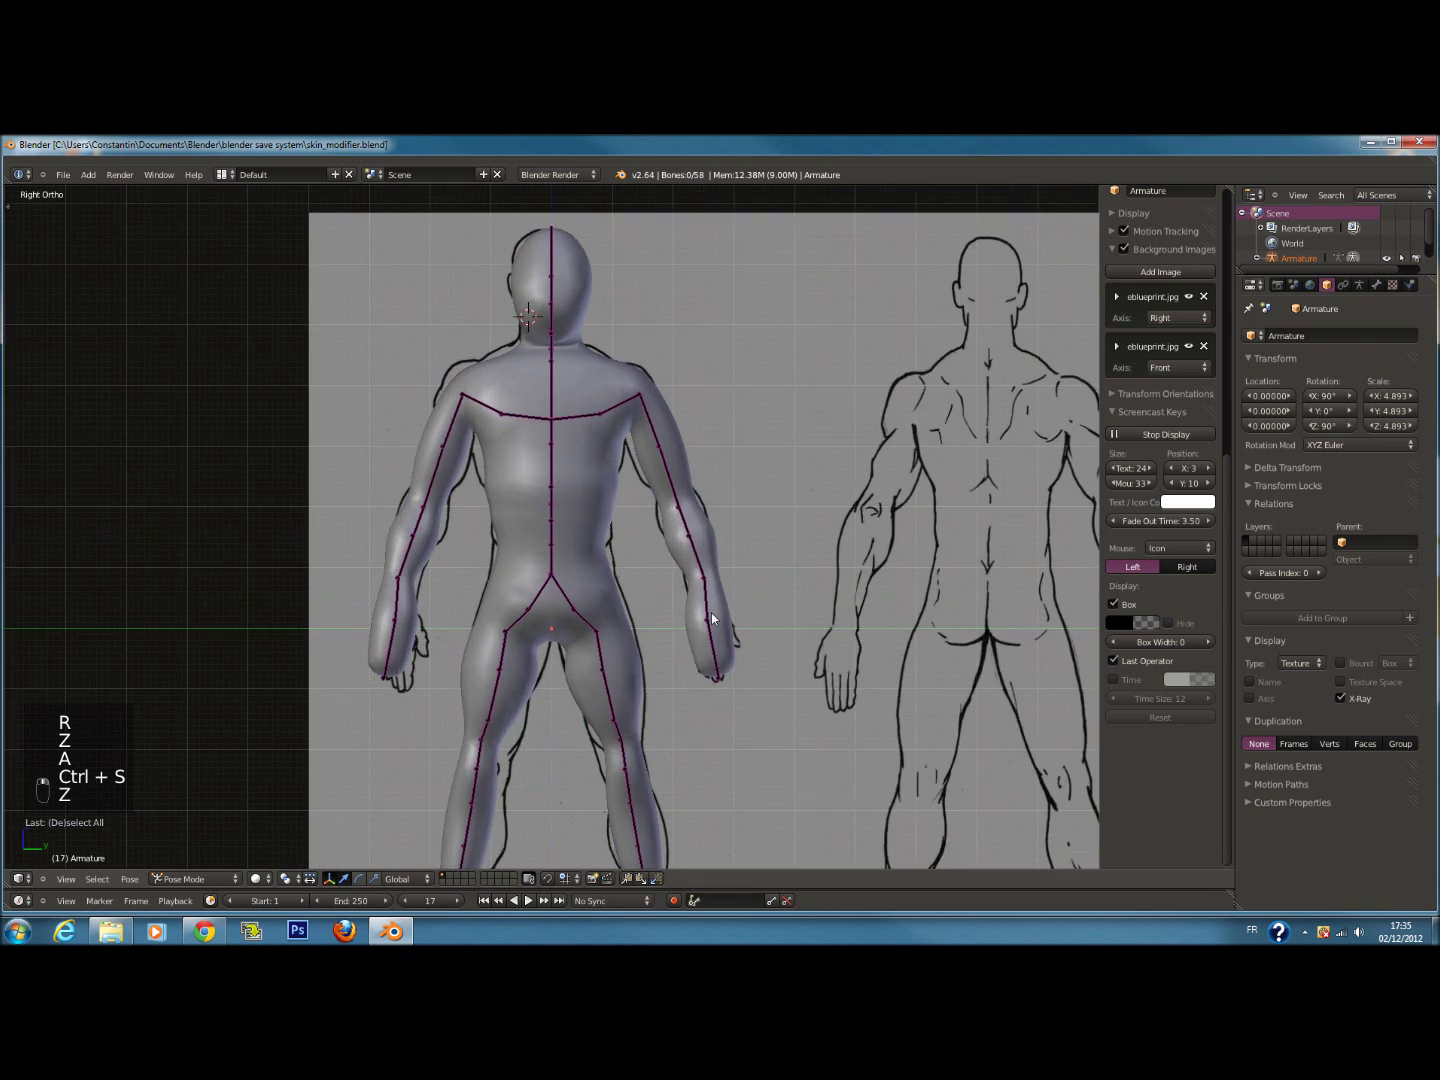
{"action": "scroll", "coordinate": [716, 607], "scroll_direction": "down", "scroll_amount": 1}
{"action": "key", "text": "Tab"}
{"action": "key", "text": "Tab"}
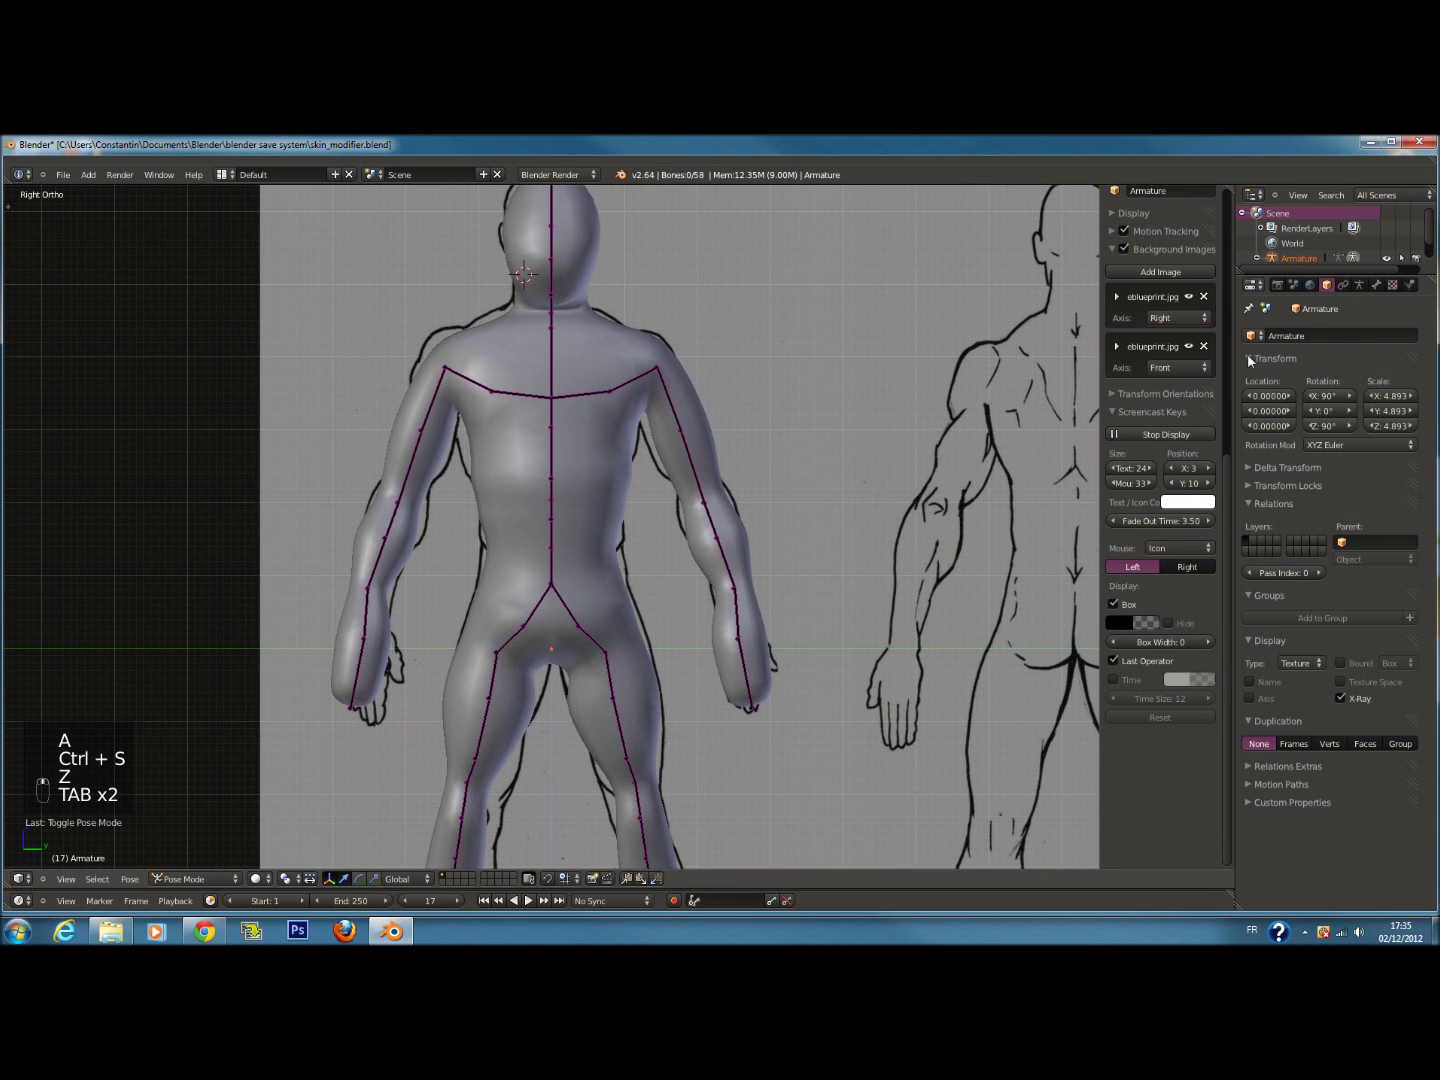
Select the body mesh object and save the file again
{"action": "left_click", "coordinate": [1281, 285]}
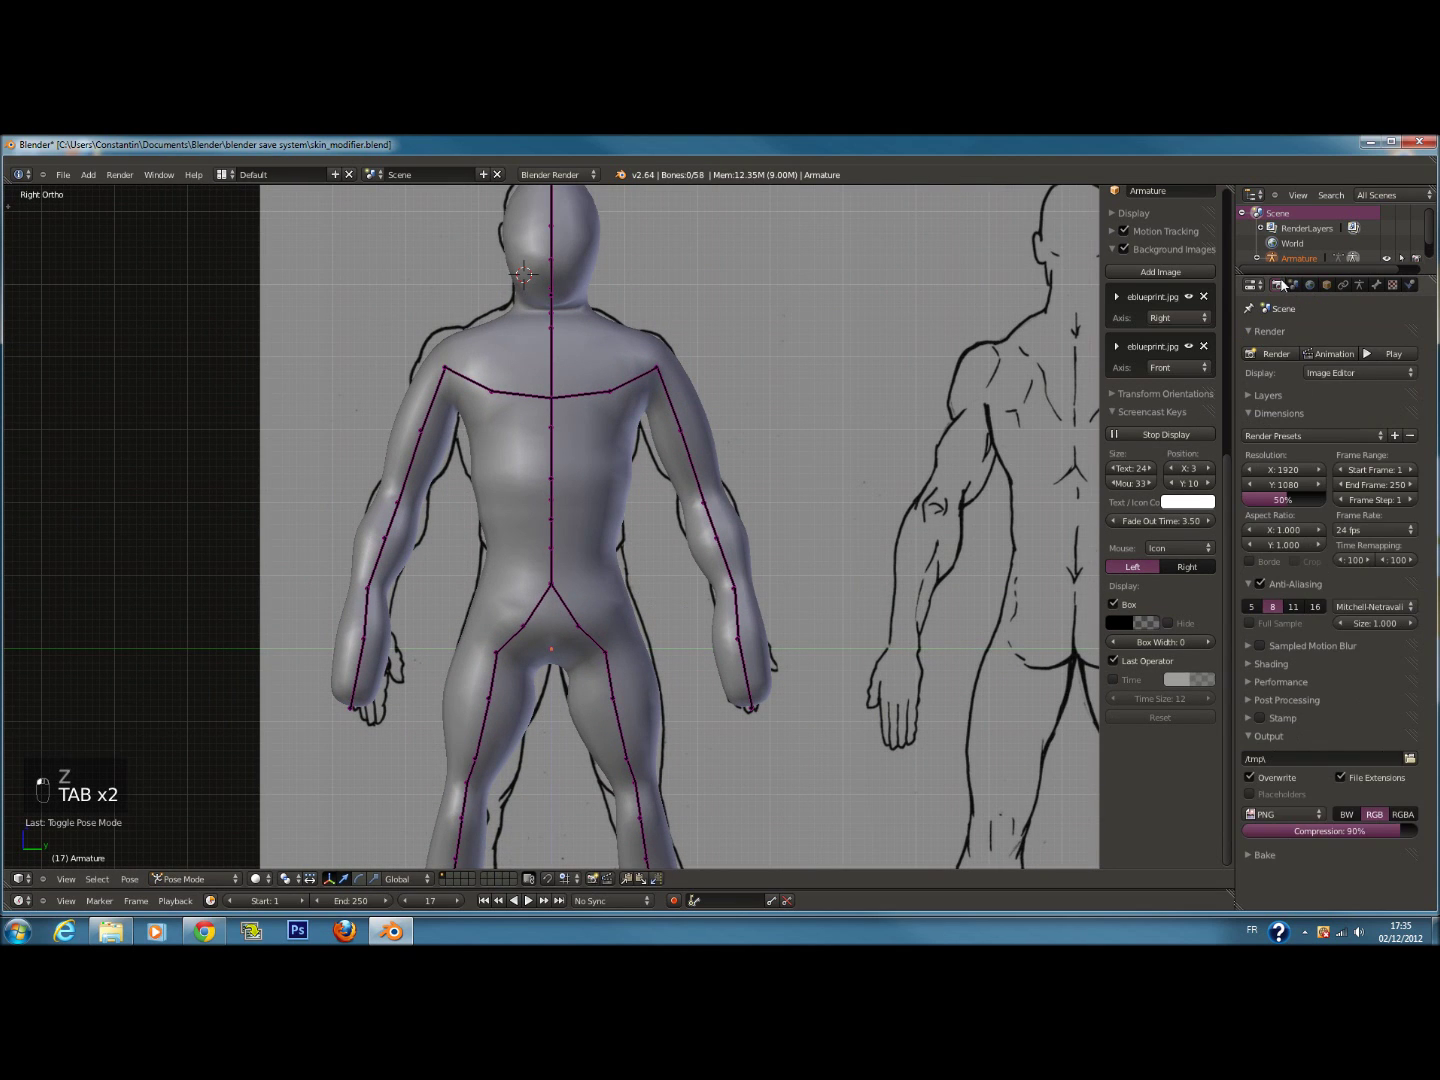
{"action": "right_click", "coordinate": [635, 324]}
{"action": "key", "text": "ctrl+s"}
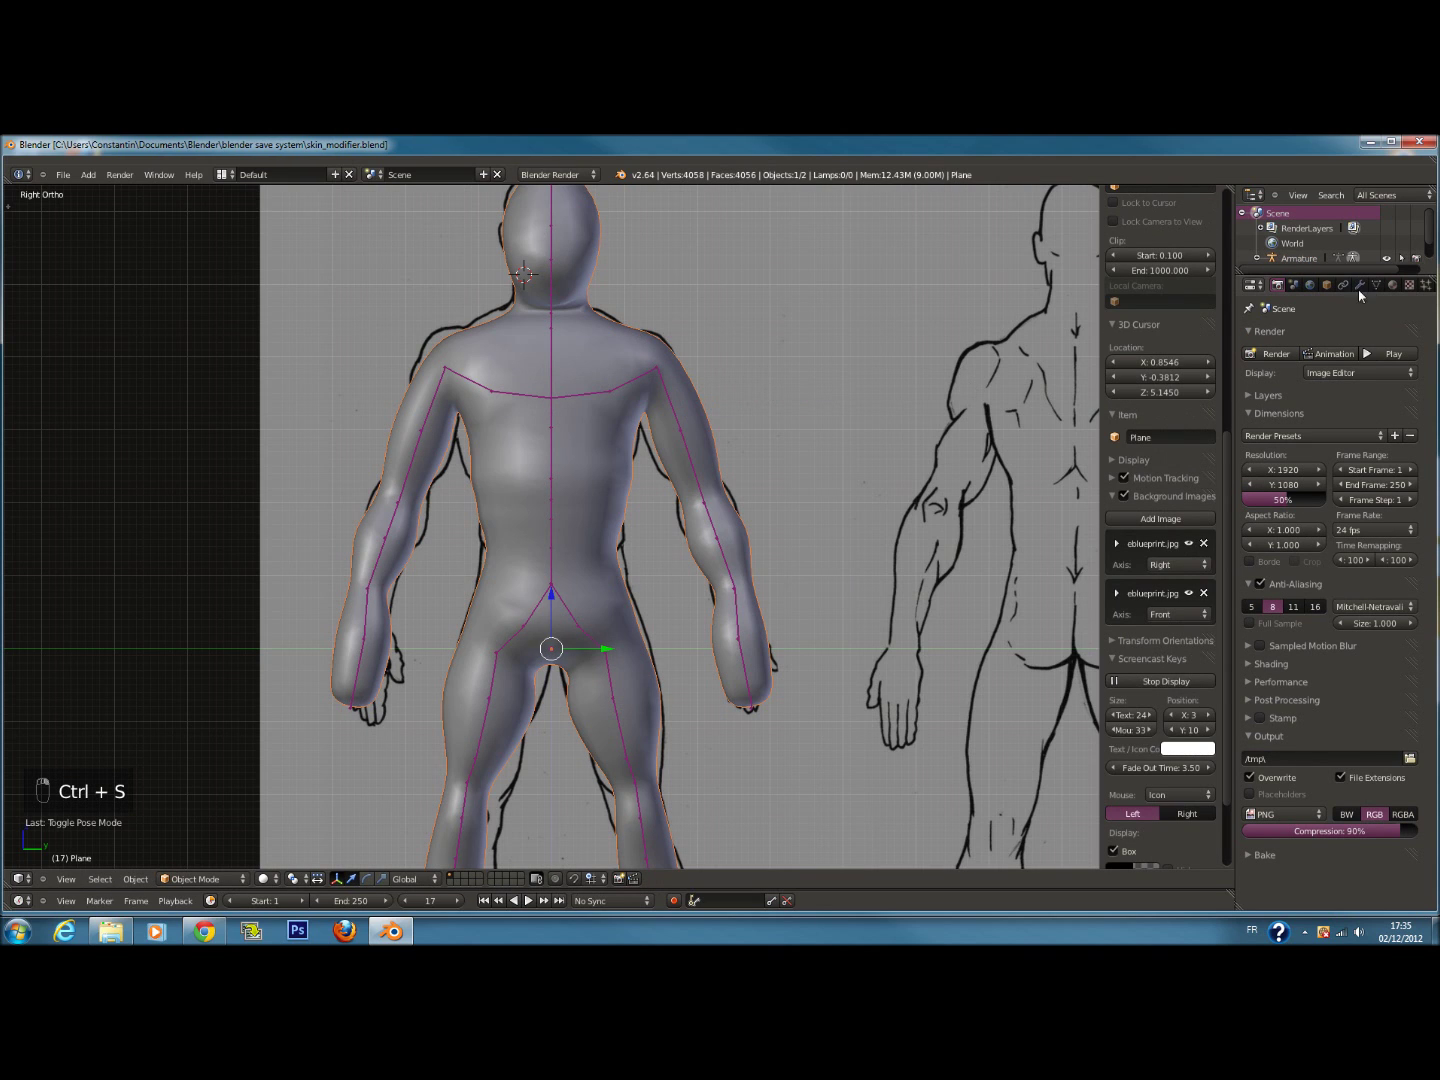
Remove the Armature modifier from the body mesh and collapse the Subsurf modifier's settings
{"action": "left_click", "coordinate": [1362, 285]}
{"action": "left_click", "coordinate": [1250, 361]}
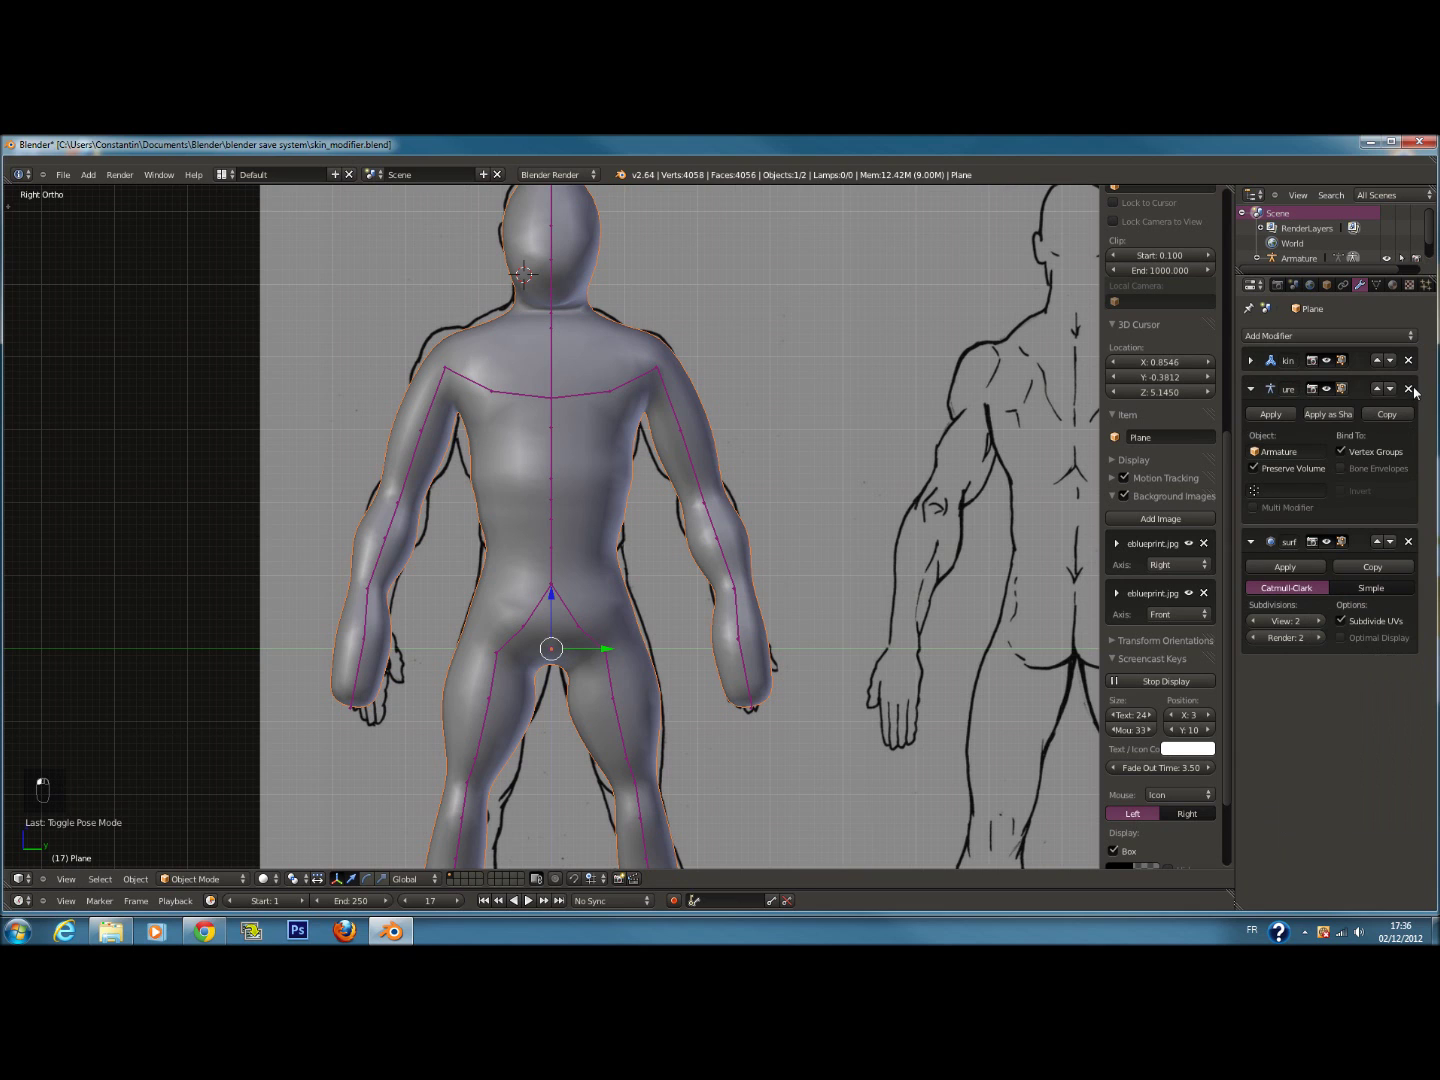
{"action": "left_click", "coordinate": [1409, 389]}
{"action": "scroll", "coordinate": [862, 458], "scroll_direction": "down", "scroll_amount": 1}
{"action": "scroll", "coordinate": [862, 458], "scroll_direction": "up", "scroll_amount": 1}
{"action": "left_click", "coordinate": [1242, 389]}
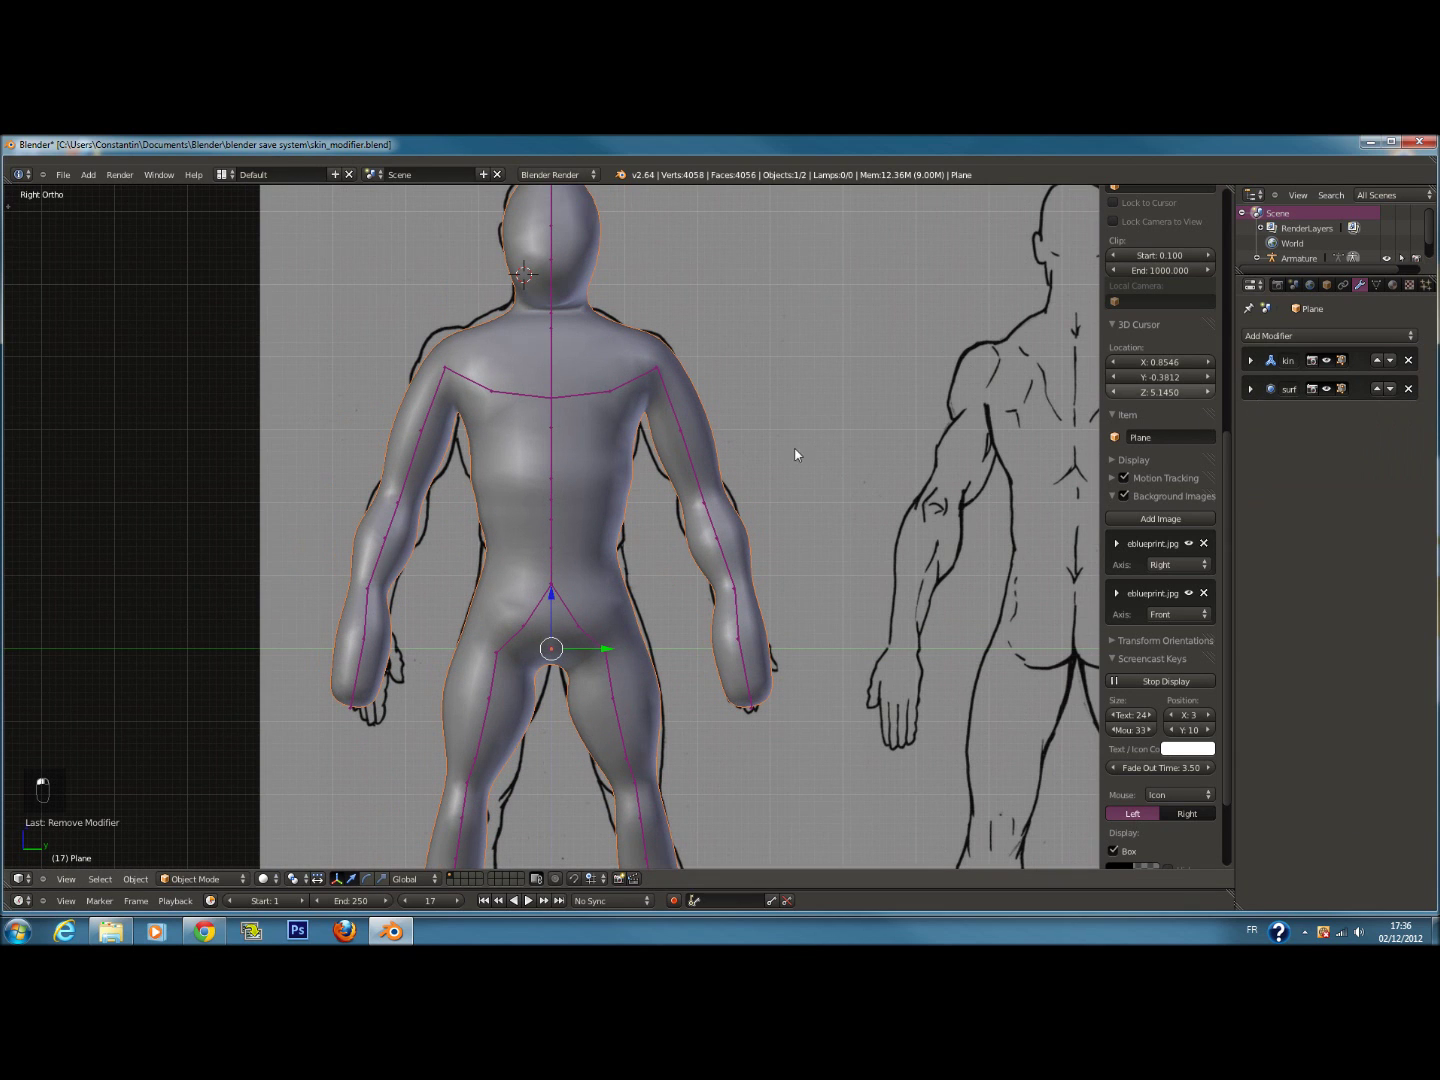
Try rotating the +Y forearm bone and undo back to before the Armature modifier's removal
{"action": "right_click", "coordinate": [737, 595]}
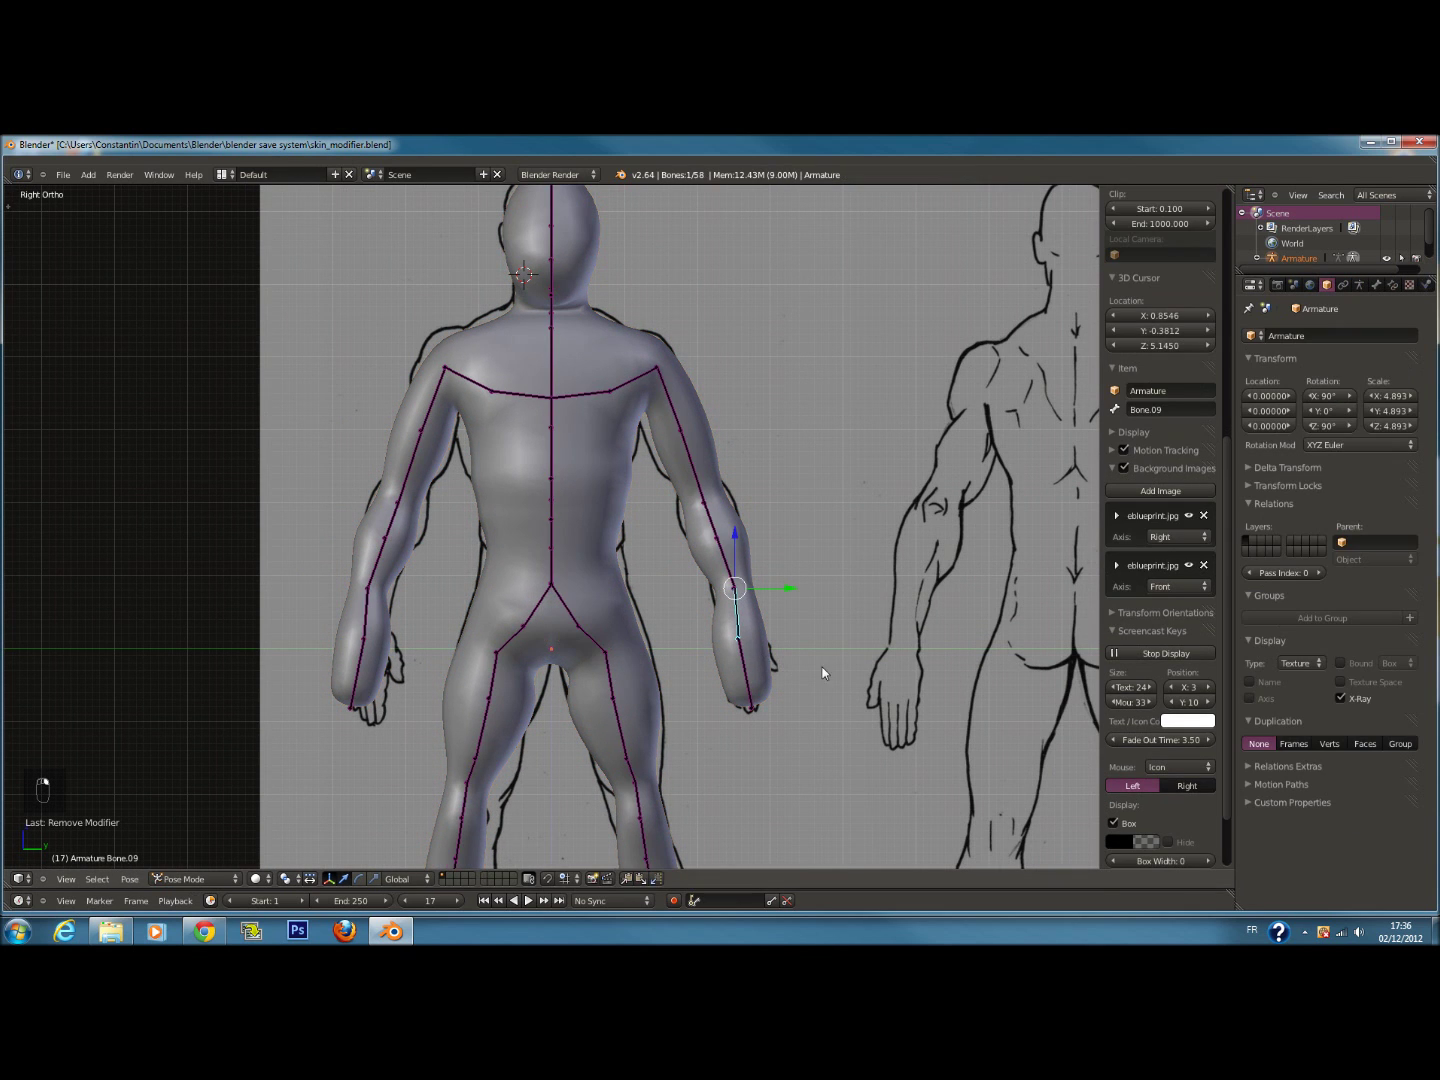
{"action": "key", "text": "r"}
{"action": "right_click", "coordinate": [792, 673]}
{"action": "key", "text": "ctrl+a"}
{"action": "left_click", "coordinate": [818, 519]}
{"action": "key", "text": "ctrl+z"}
{"action": "key", "text": "ctrl+z"}
{"action": "key", "text": "ctrl+z"}
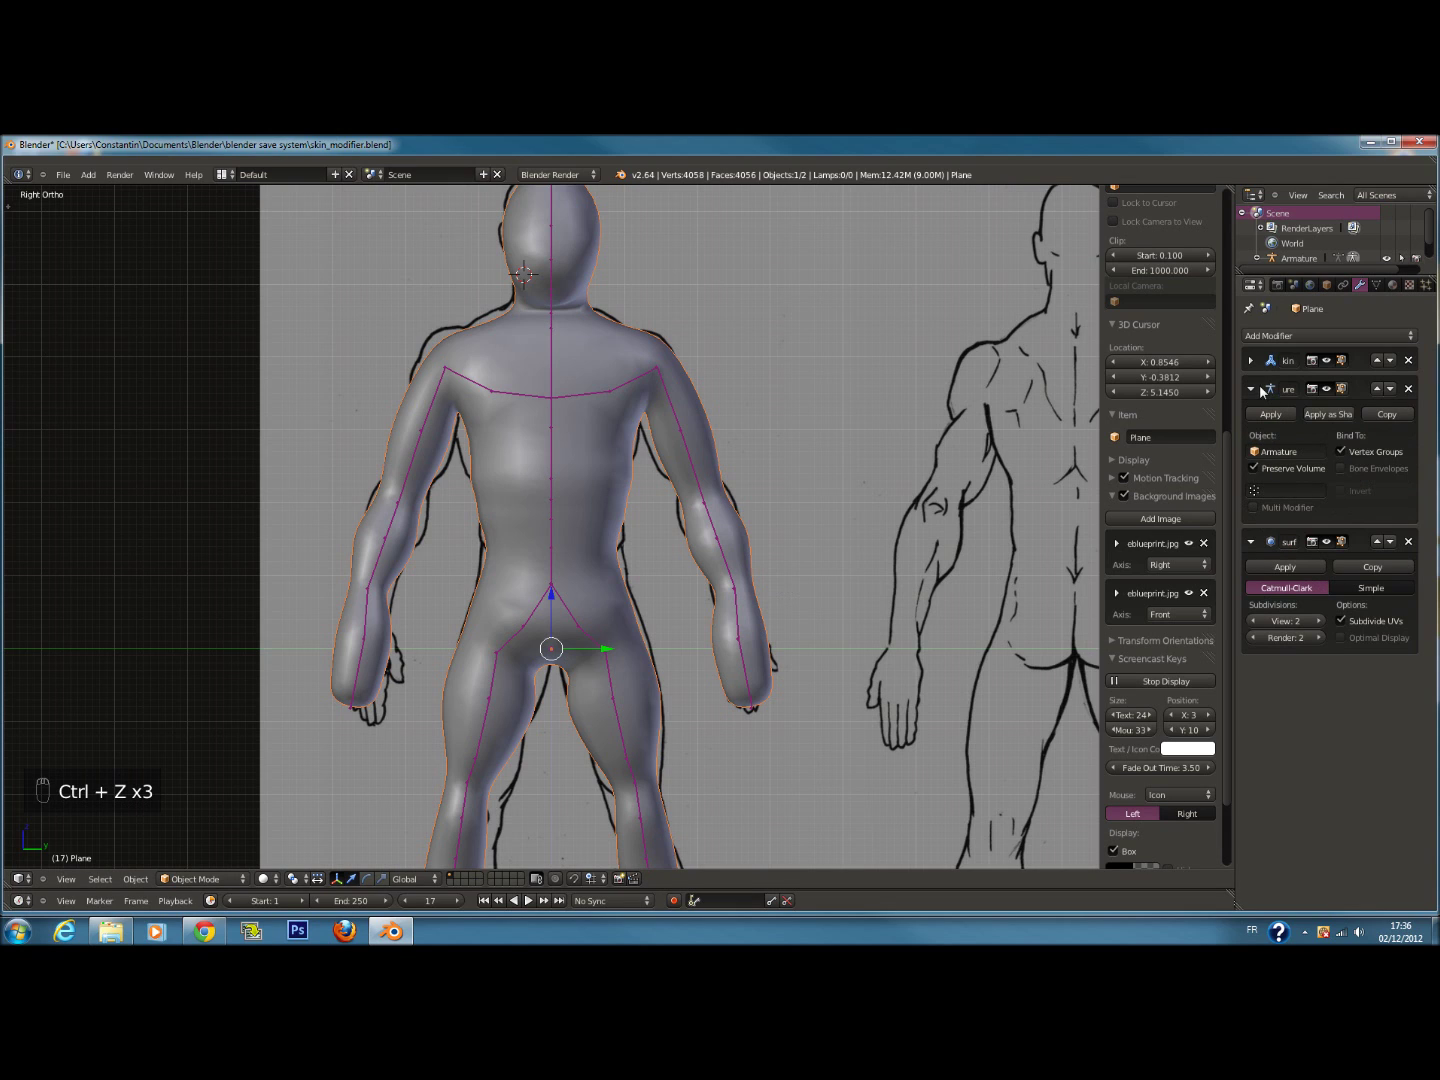
Switch the body mesh to Sculpt Mode and show the brush settings
{"action": "left_click", "coordinate": [210, 878]}
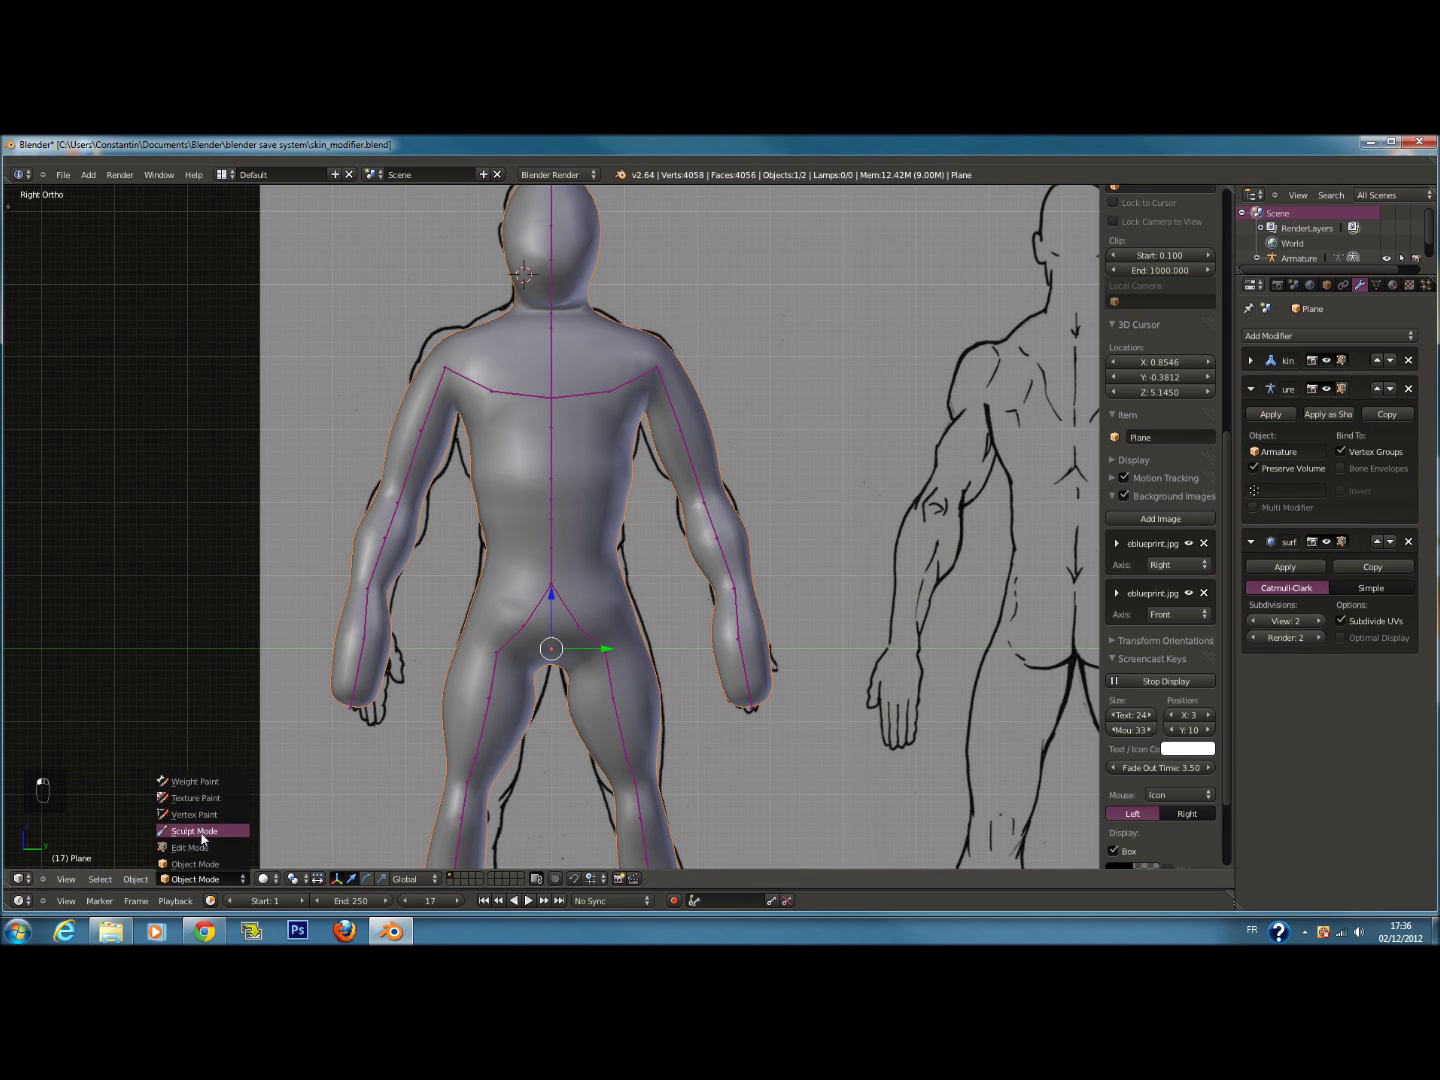
{"action": "left_click", "coordinate": [210, 832]}
{"action": "scroll", "coordinate": [521, 586], "scroll_direction": "down", "scroll_amount": 5}
{"action": "scroll", "coordinate": [521, 585], "scroll_direction": "up", "scroll_amount": 4}
{"action": "key", "text": "t"}
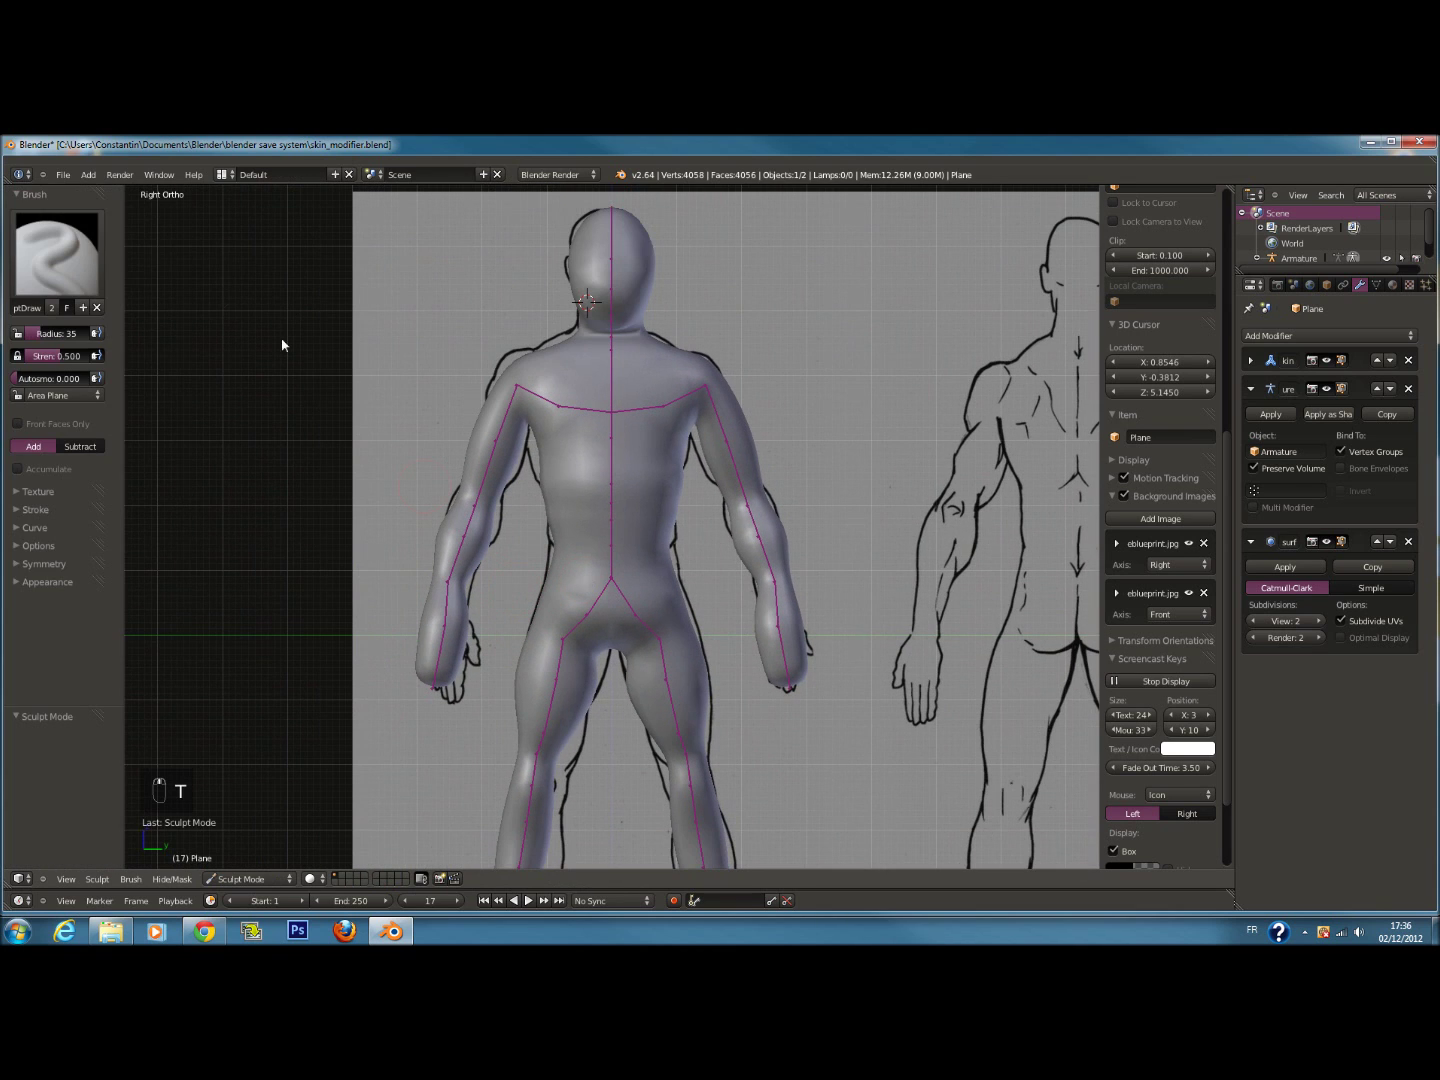
Pick a draw brush for sculpting and set its radius to 126
{"action": "left_click", "coordinate": [63, 279]}
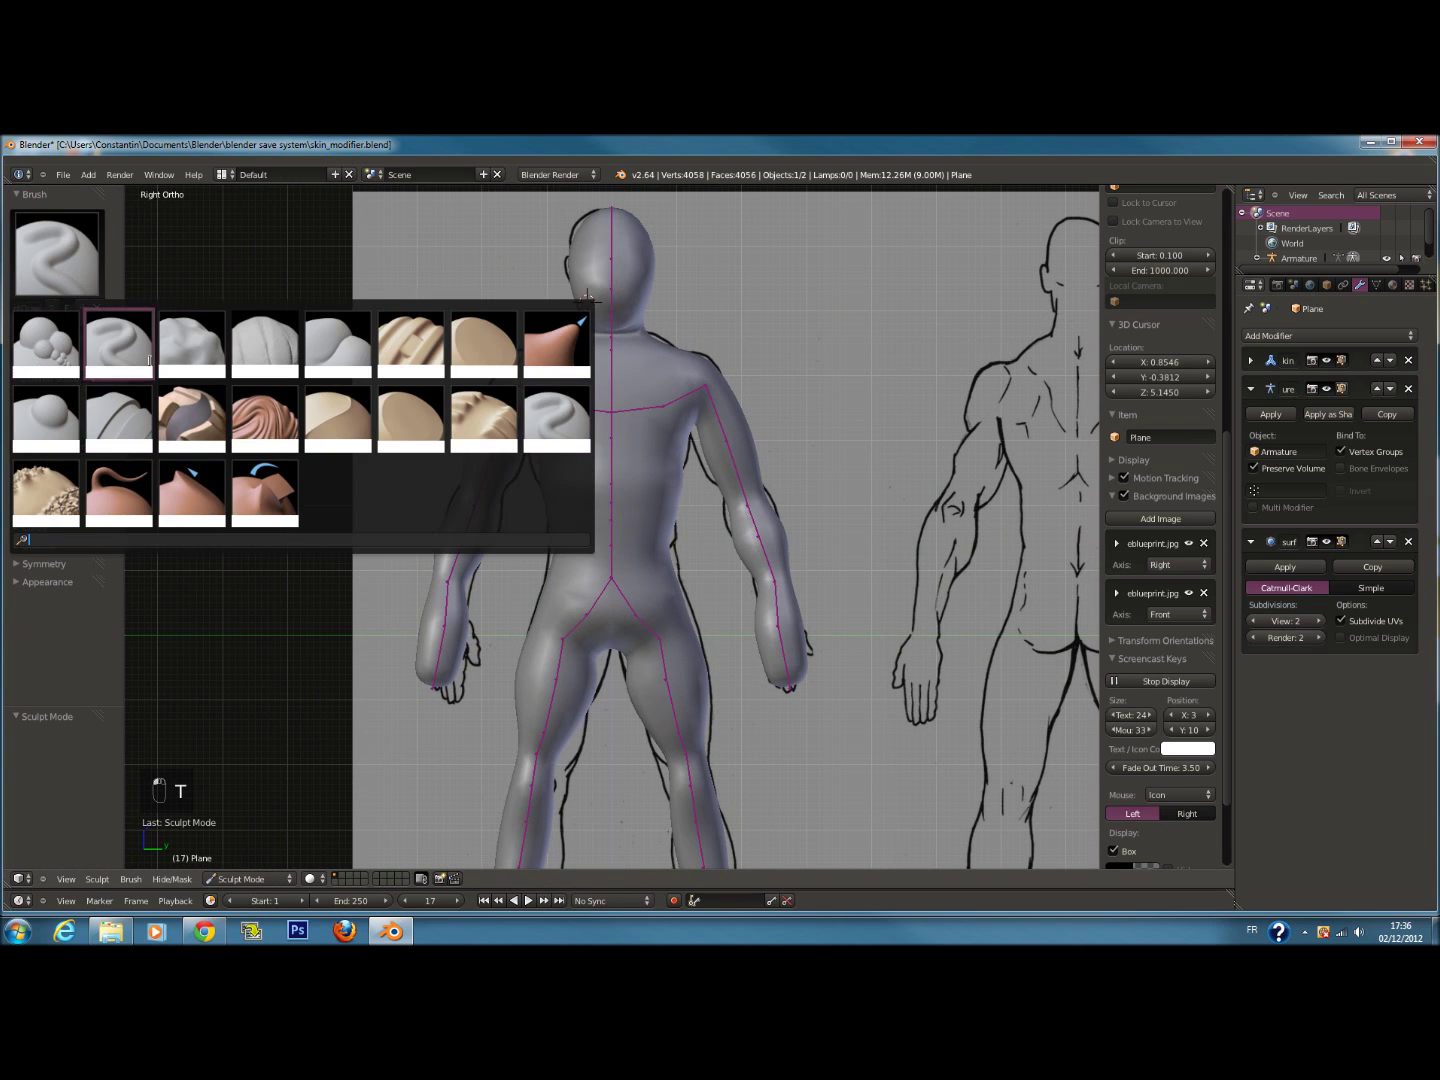
{"action": "left_click", "coordinate": [105, 357]}
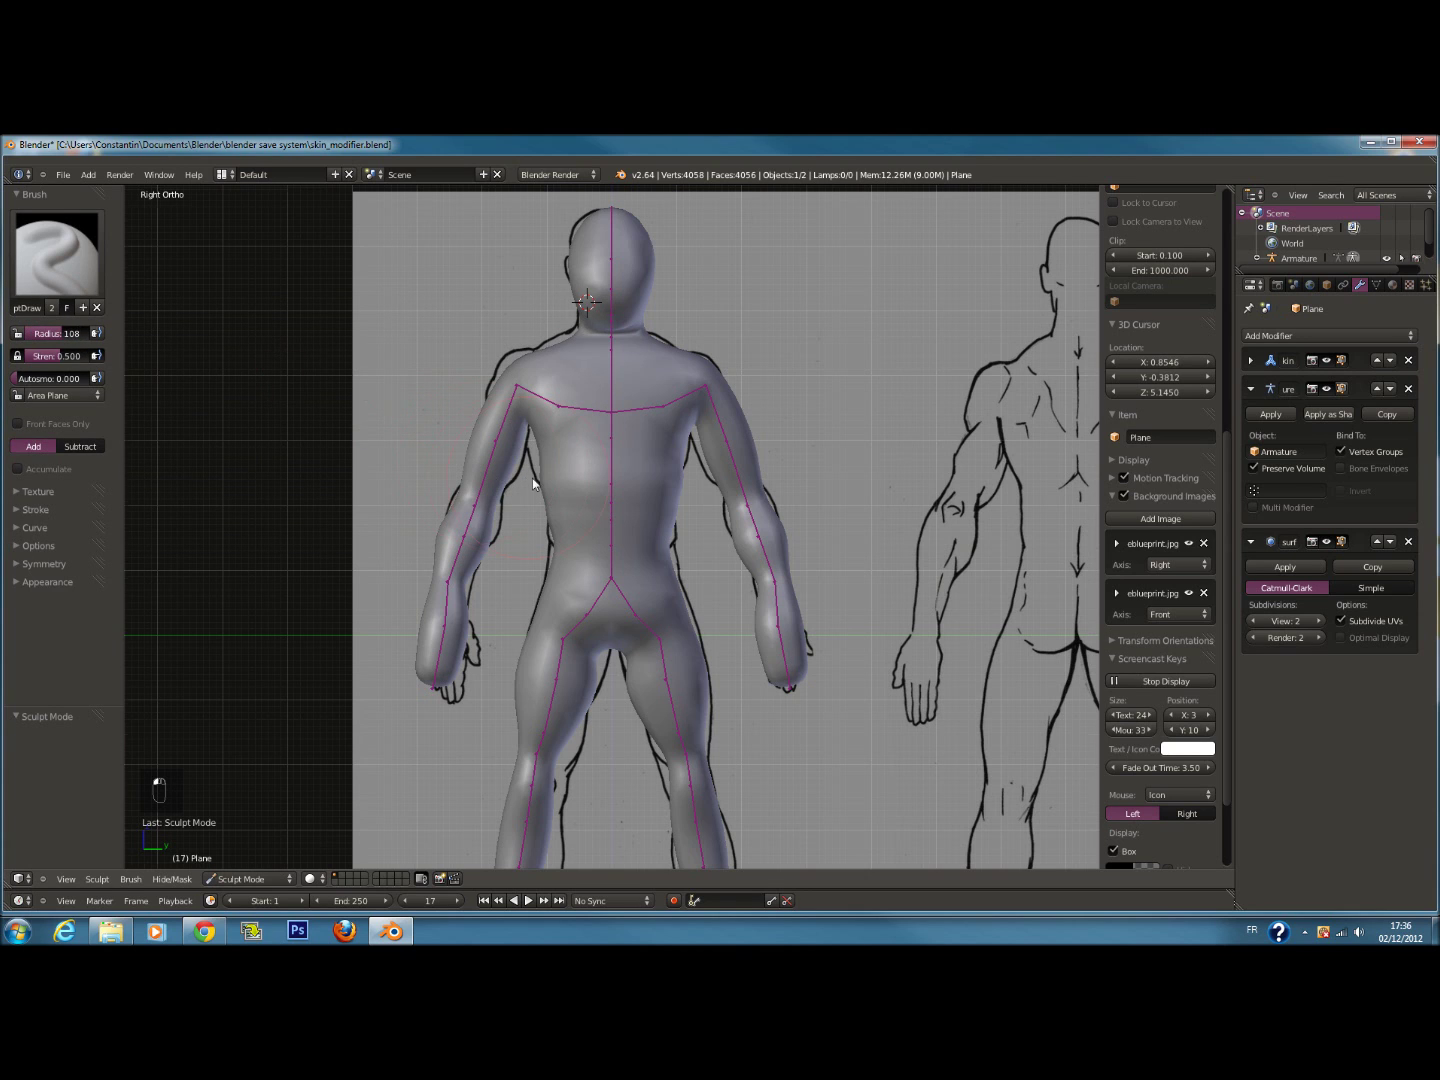
{"action": "scroll", "coordinate": [532, 479], "scroll_direction": "up", "scroll_amount": 1}
{"action": "key", "text": "f"}
{"action": "left_click", "coordinate": [567, 502]}
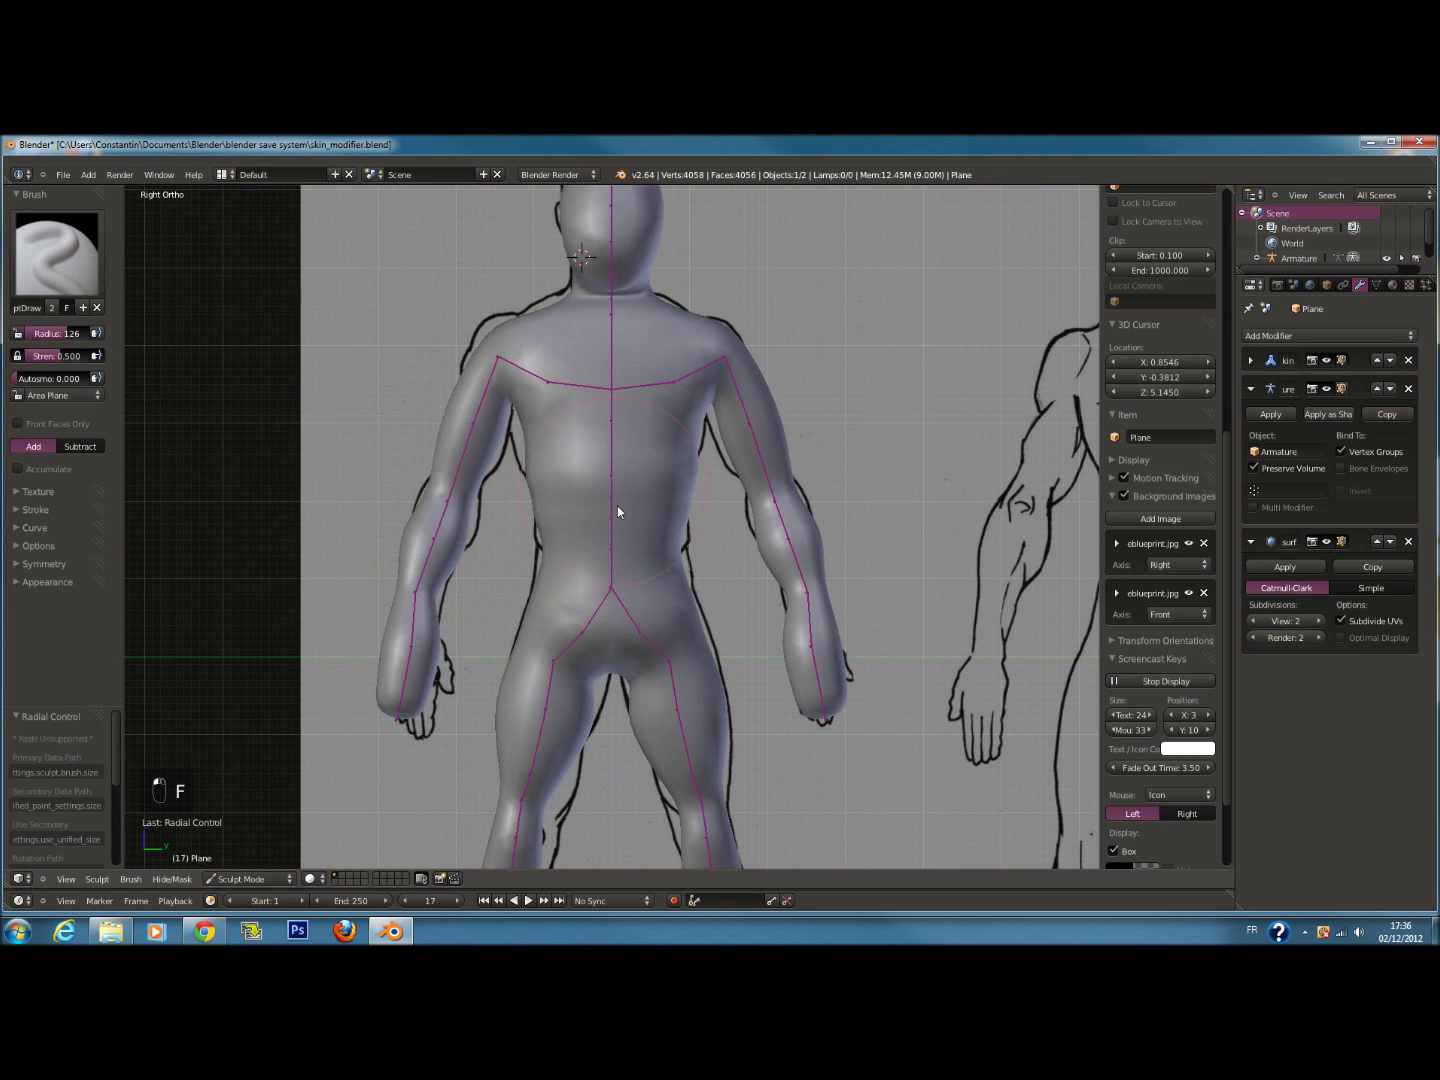
{"action": "middle_click_drag", "start_coordinate": [626, 437], "coordinate": [500, 377]}
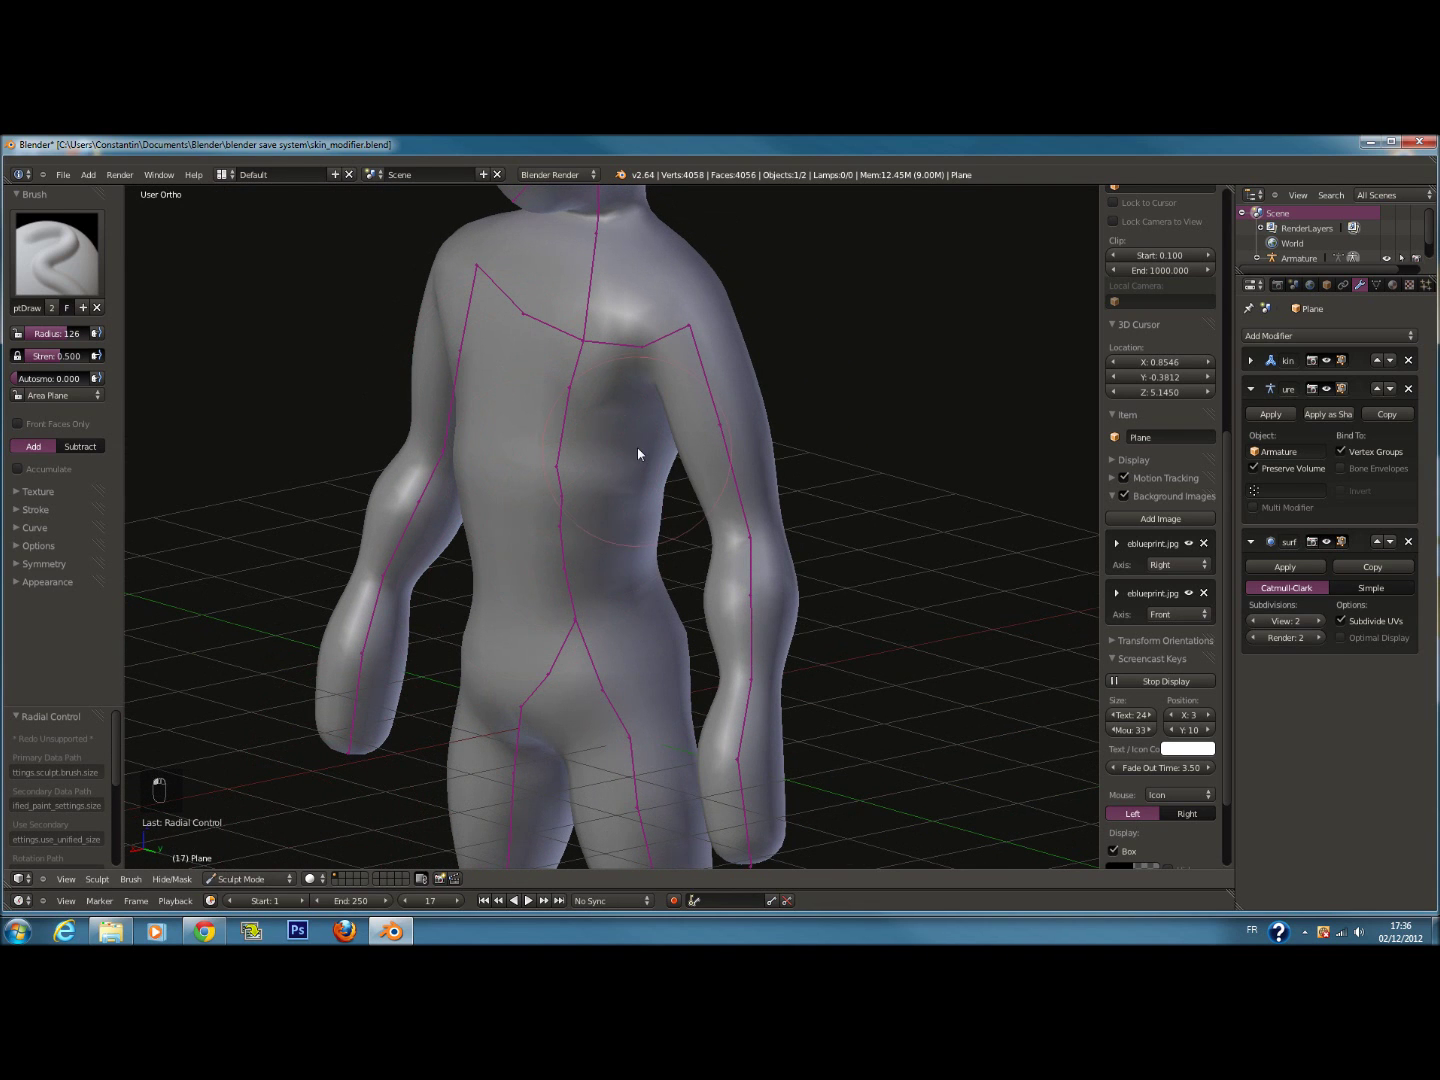
Delete the body mesh's Armature modifier and return the mesh to Sculpt Mode
{"action": "left_click", "coordinate": [1409, 389]}
{"action": "key", "text": "Tab"}
{"action": "key", "text": "Tab"}
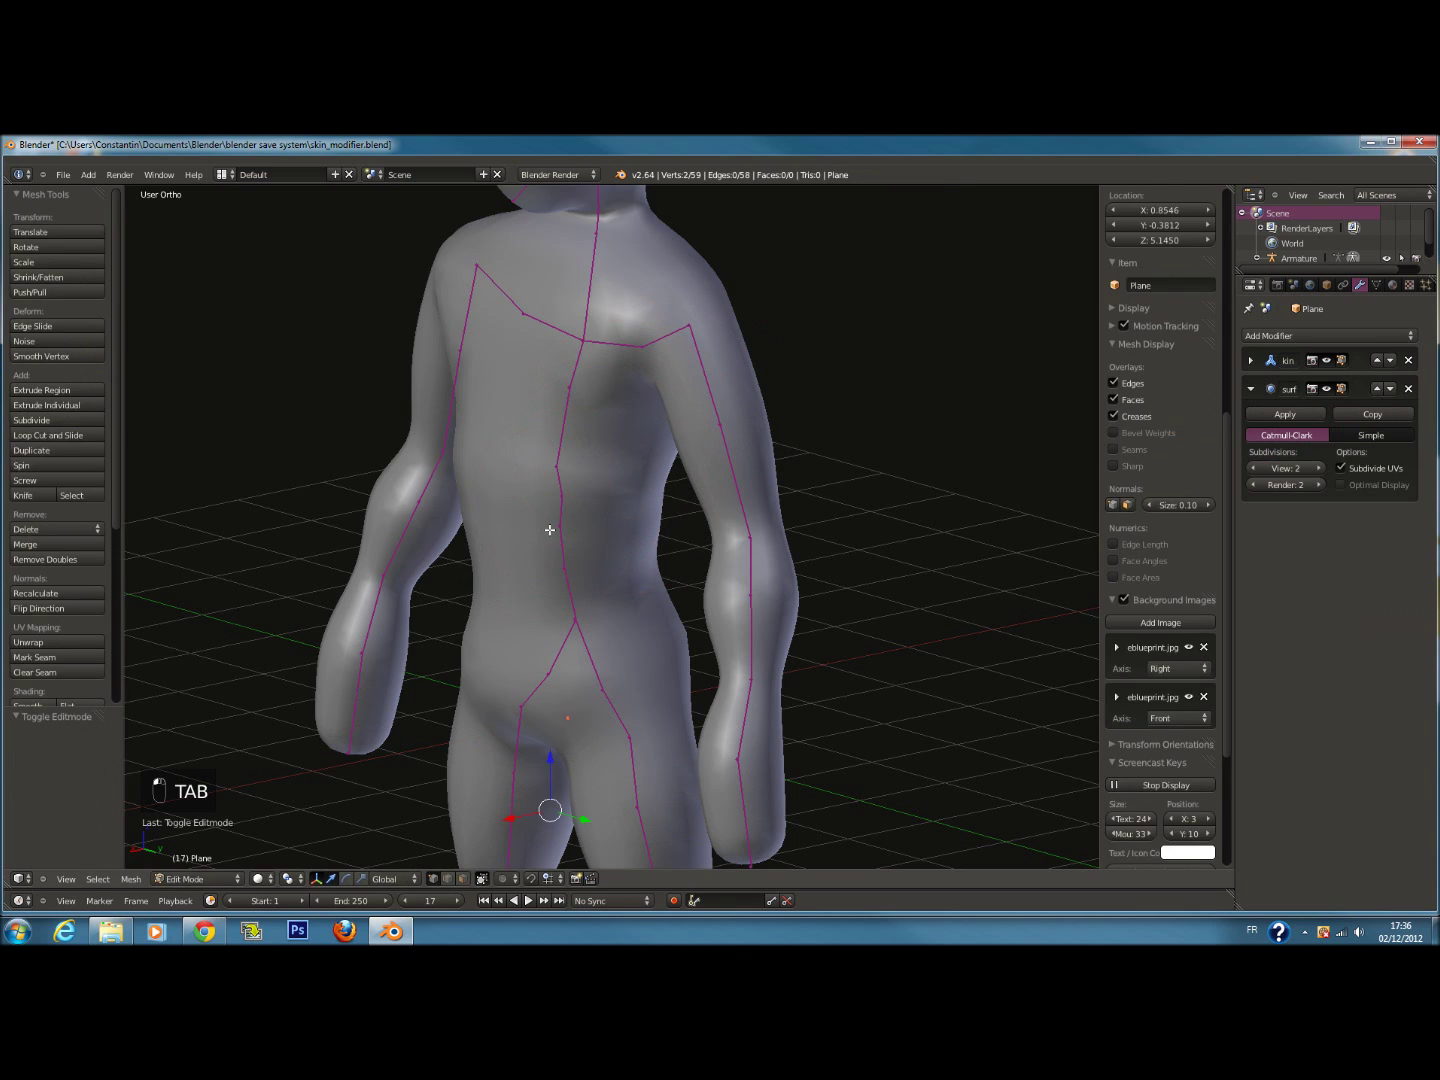
{"action": "left_click", "coordinate": [226, 878]}
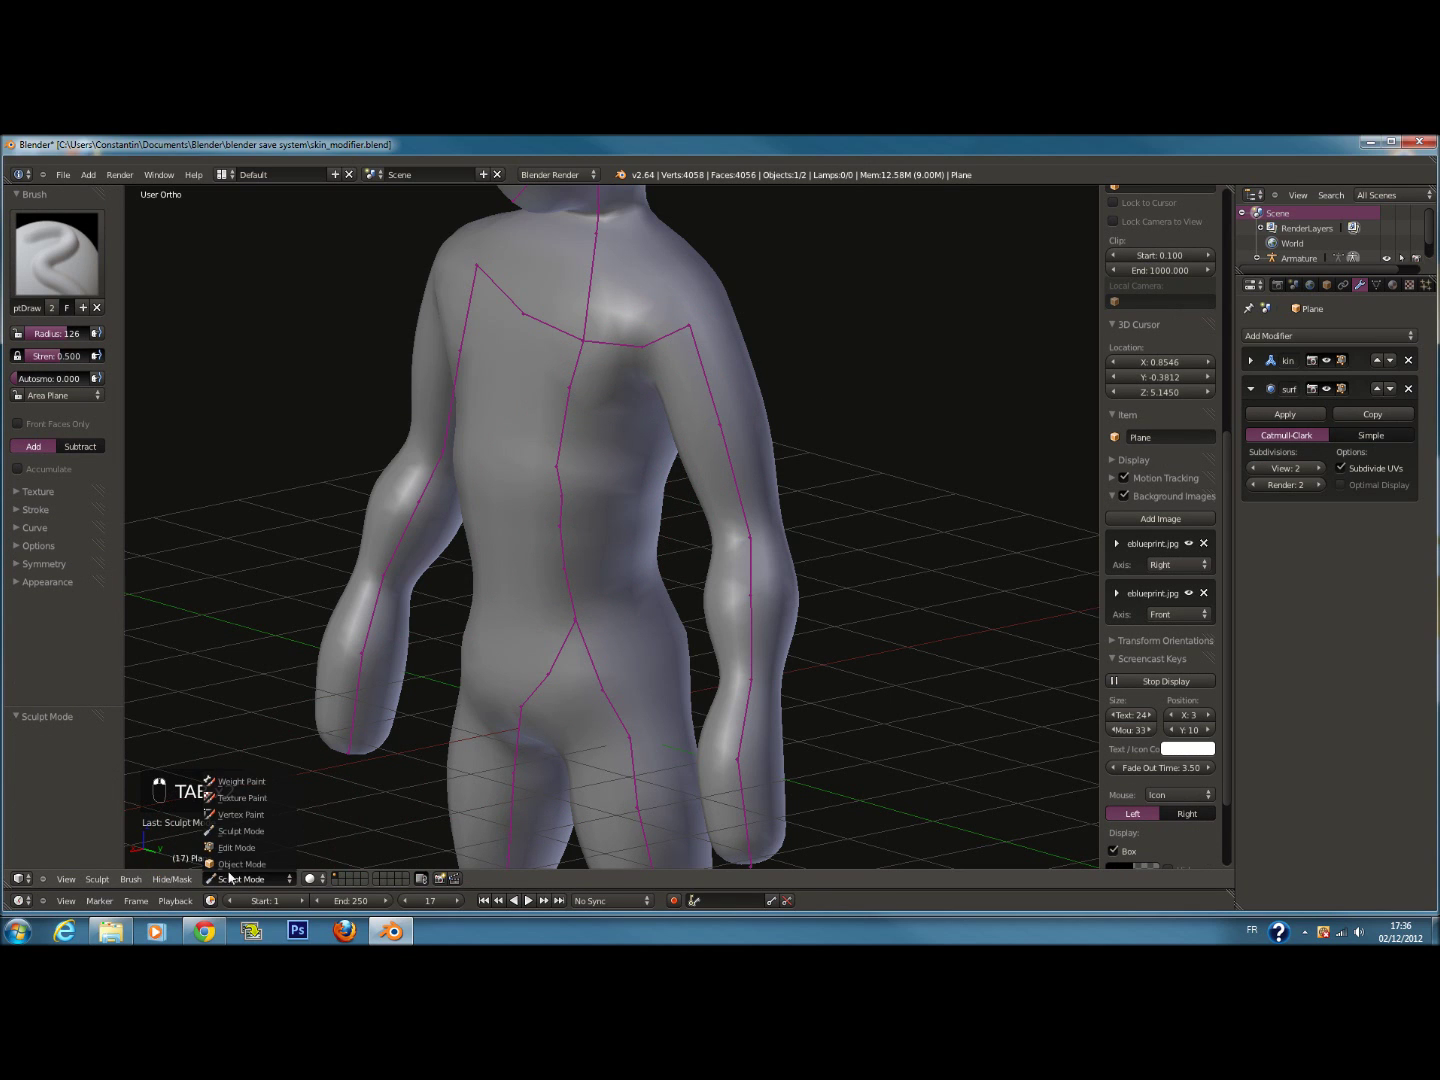
{"action": "left_click", "coordinate": [235, 862]}
{"action": "scroll", "coordinate": [577, 541], "scroll_direction": "down", "scroll_amount": 1}
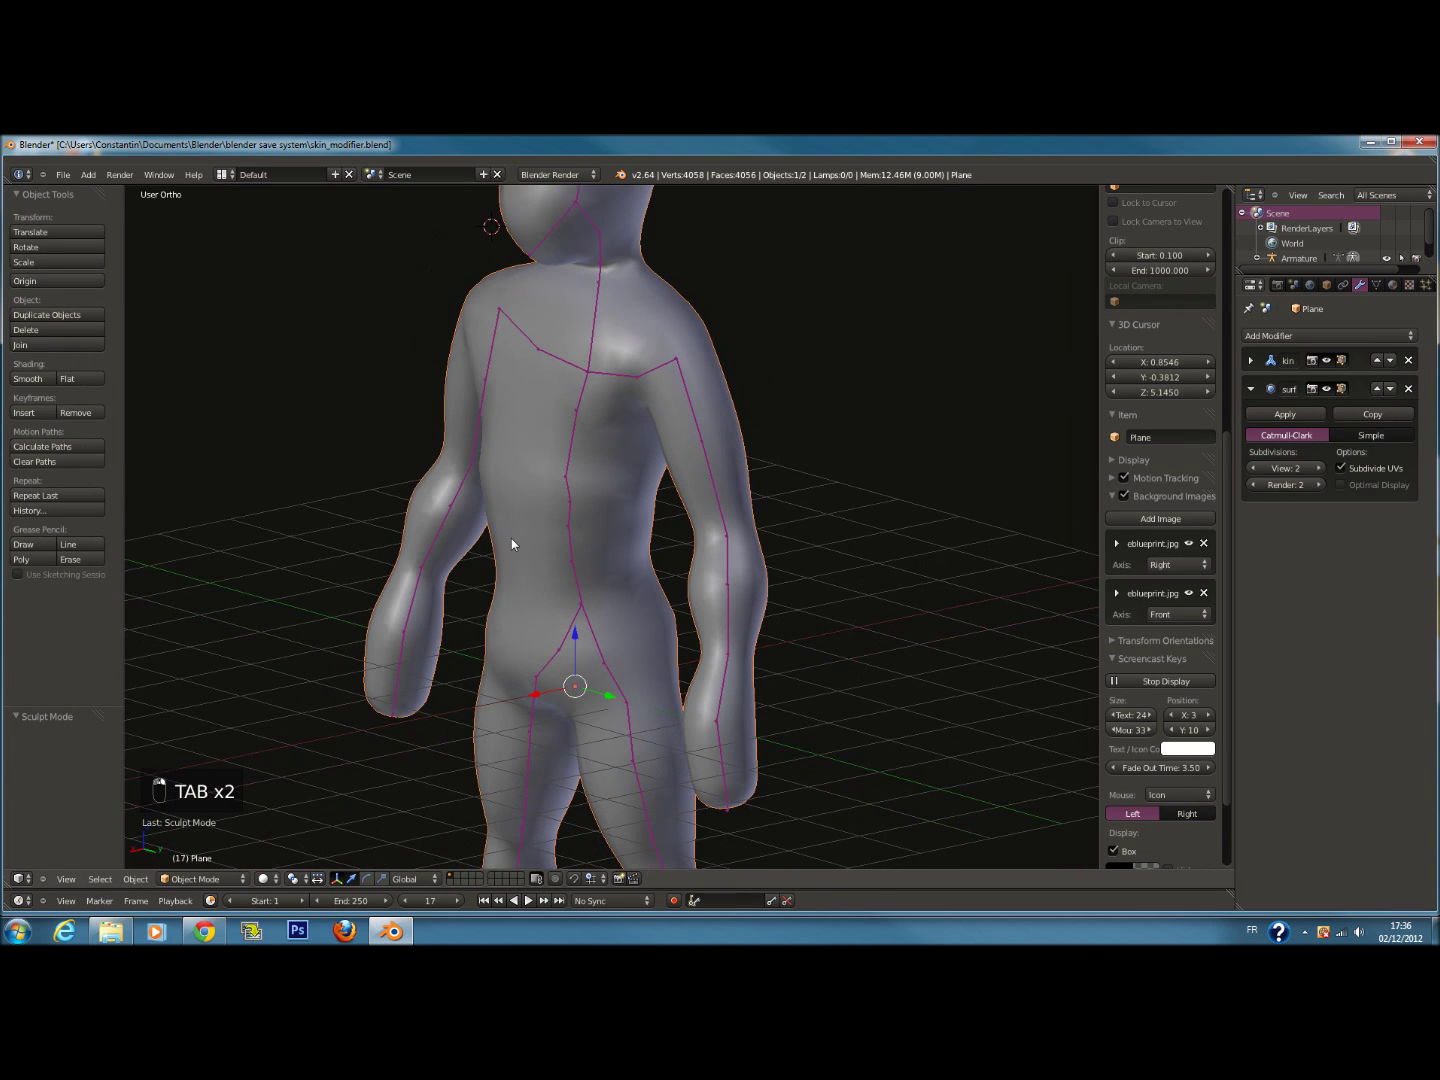
{"action": "left_click", "coordinate": [226, 877]}
{"action": "left_click", "coordinate": [211, 829]}
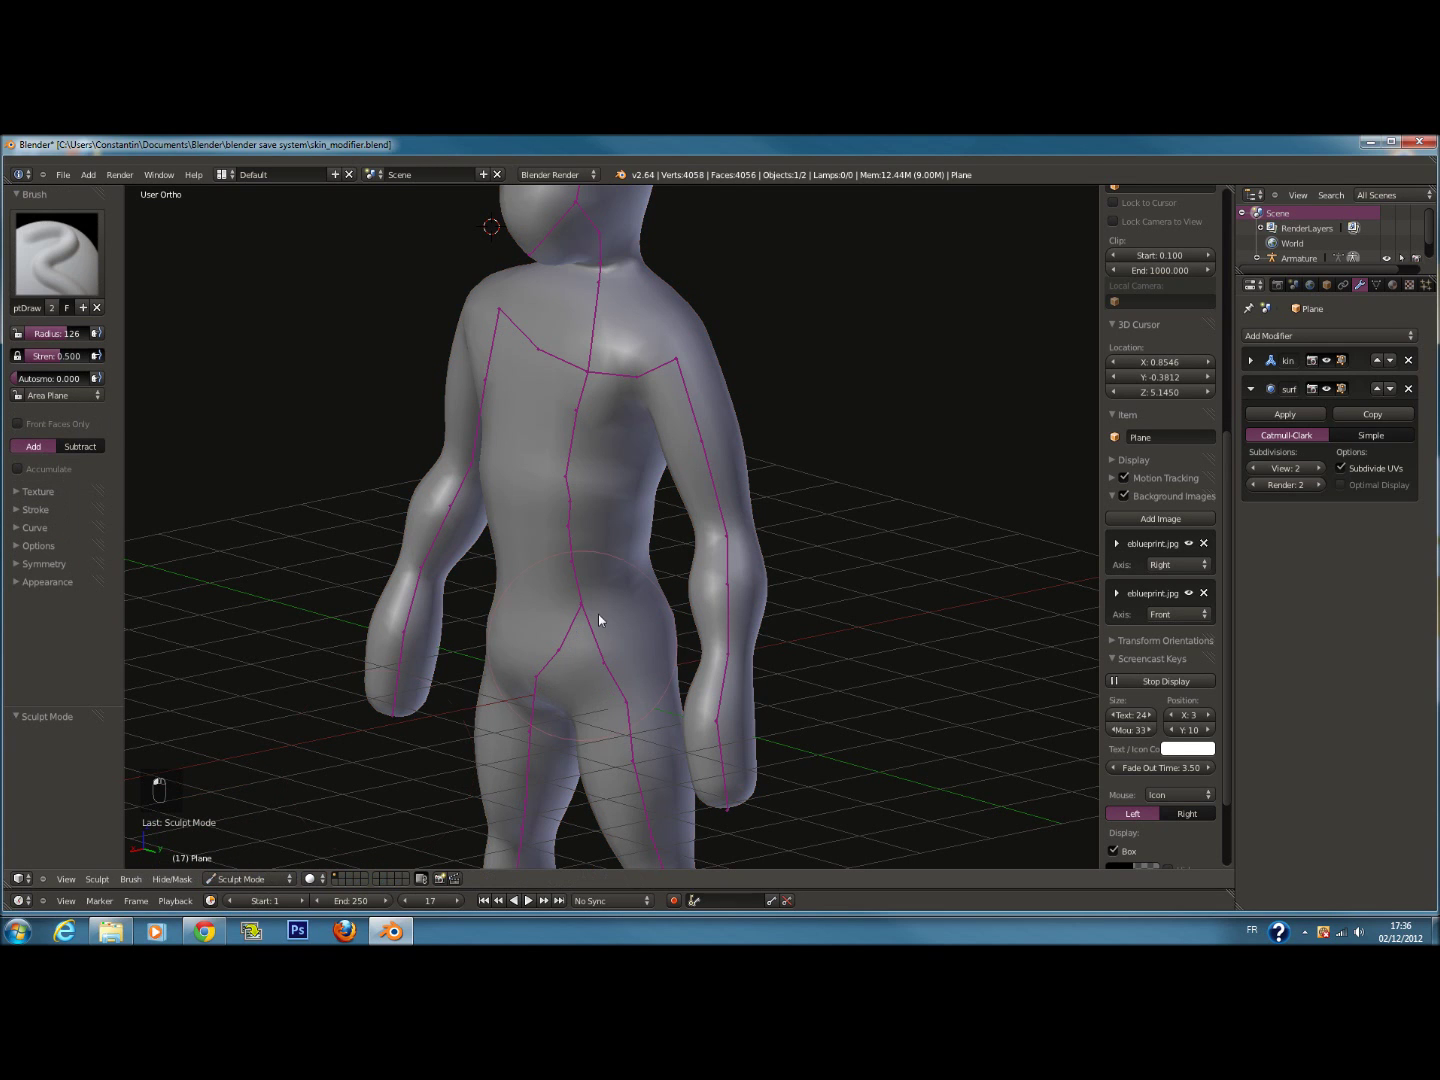
Save the file and apply the Skin modifier on the body mesh
{"action": "middle_click_drag", "start_coordinate": [577, 498], "coordinate": [670, 432]}
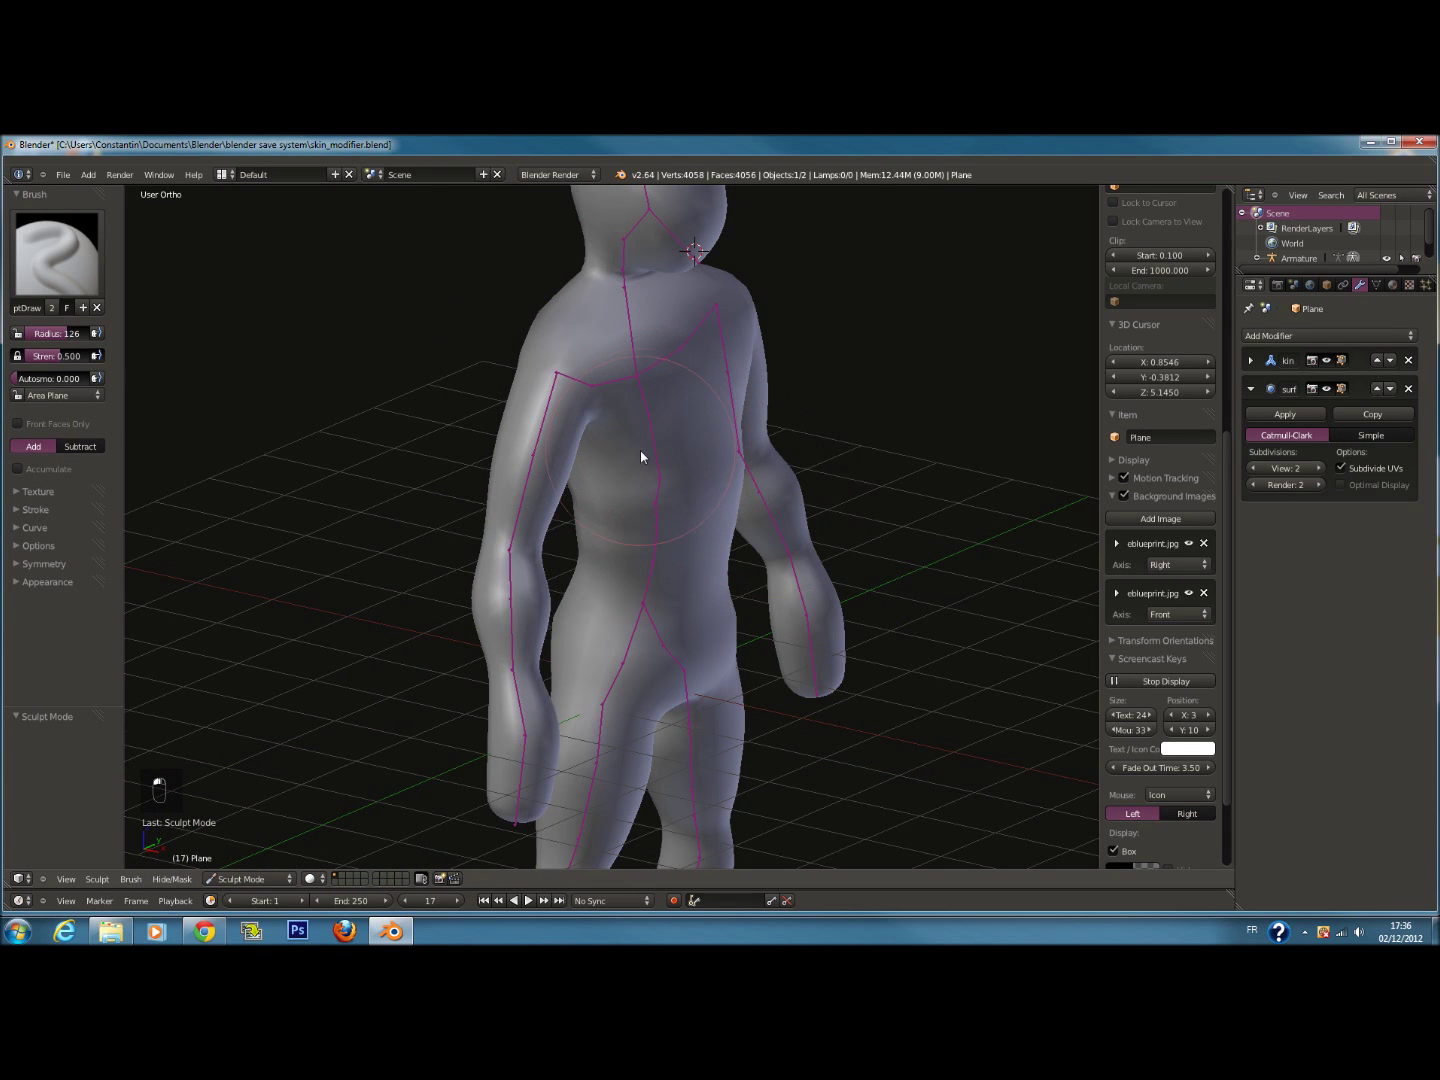
{"action": "left_click", "coordinate": [1250, 360]}
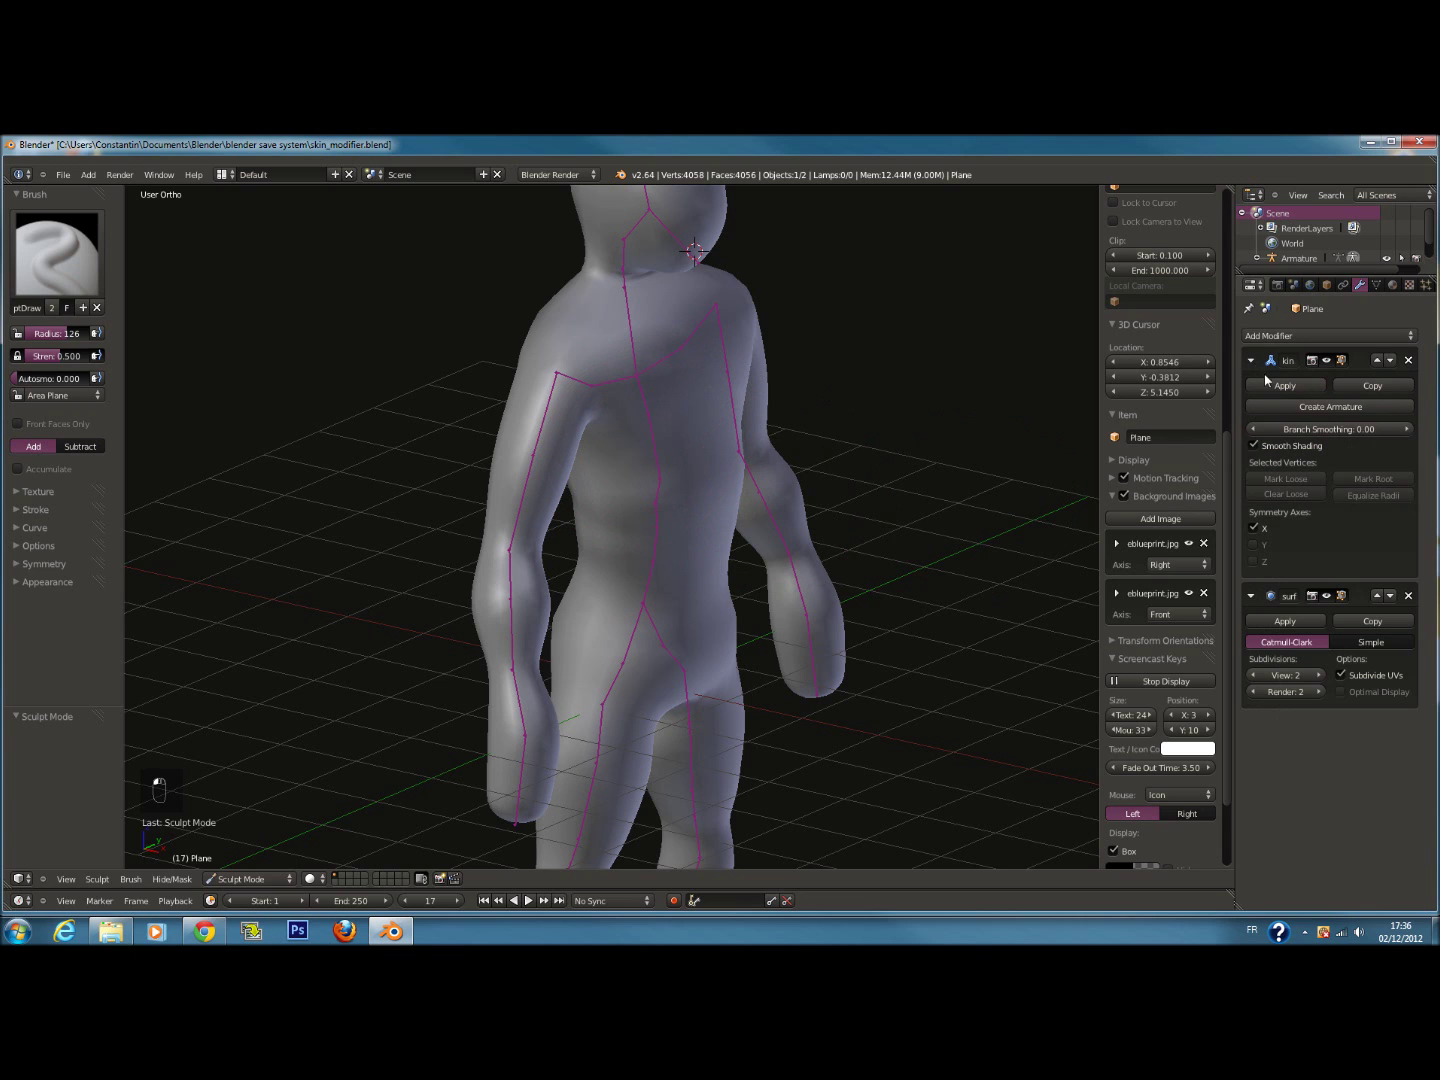
{"action": "key", "text": "ctrl+s"}
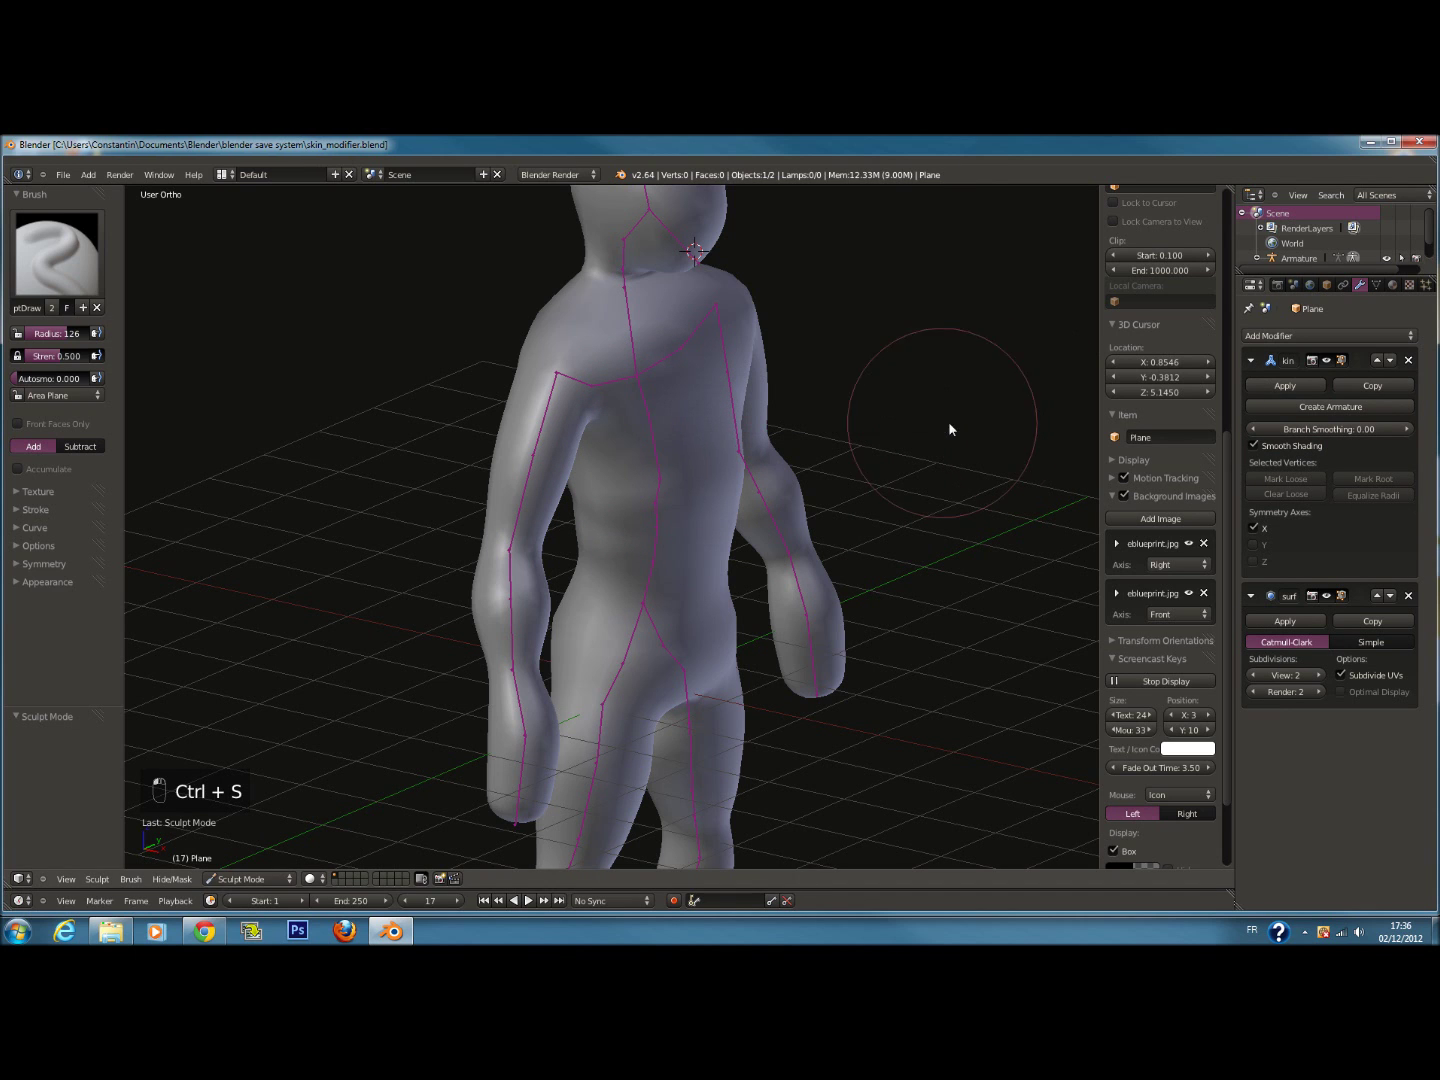
{"action": "left_click", "coordinate": [1285, 386]}
Enlarge the sculpt brush radius to 179
{"action": "mouse_move", "coordinate": [610, 439]}
{"action": "middle_mouse_down"}
{"action": "mouse_move", "coordinate": [675, 434]}
{"action": "mouse_move", "coordinate": [590, 428]}
{"action": "mouse_move", "coordinate": [572, 440]}
{"action": "mouse_move", "coordinate": [600, 485]}
{"action": "middle_mouse_up"}
{"action": "key", "text": "f"}
{"action": "left_click", "coordinate": [591, 483]}
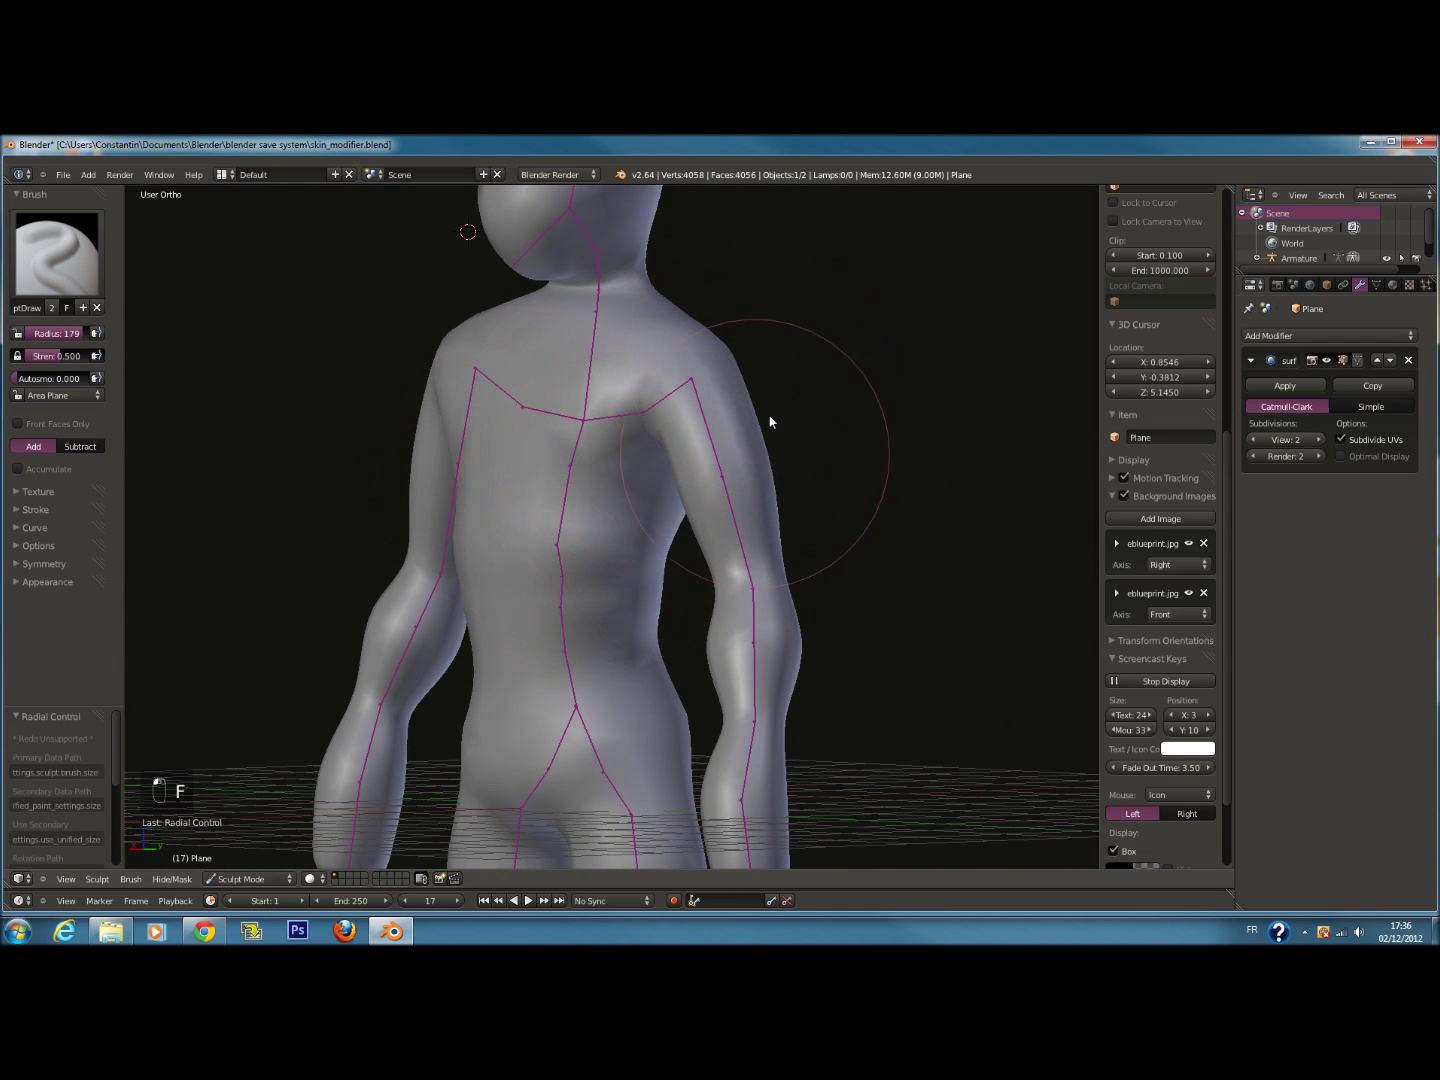
{"action": "mouse_move", "coordinate": [720, 399]}
{"action": "middle_mouse_down"}
{"action": "mouse_move", "coordinate": [630, 524]}
{"action": "mouse_move", "coordinate": [648, 464]}
{"action": "middle_mouse_up"}
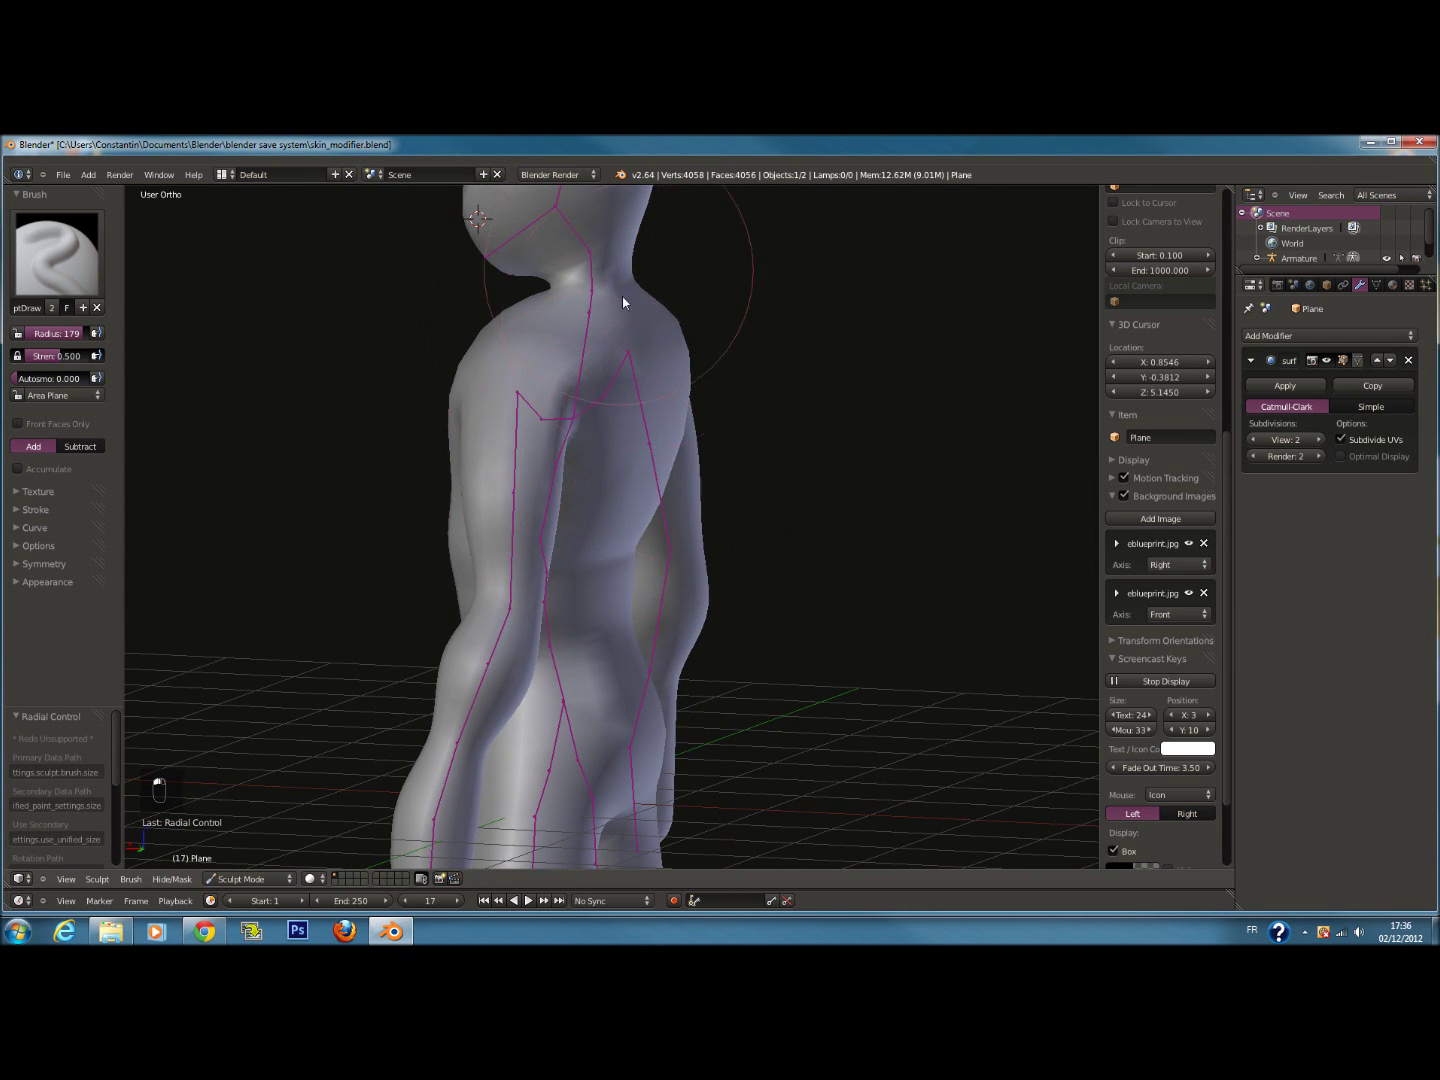
{"action": "middle_click_drag", "start_coordinate": [620, 299], "coordinate": [611, 312]}
Try pulling the side of the head with the Grab brush and undo the stroke
{"action": "left_click", "coordinate": [57, 253]}
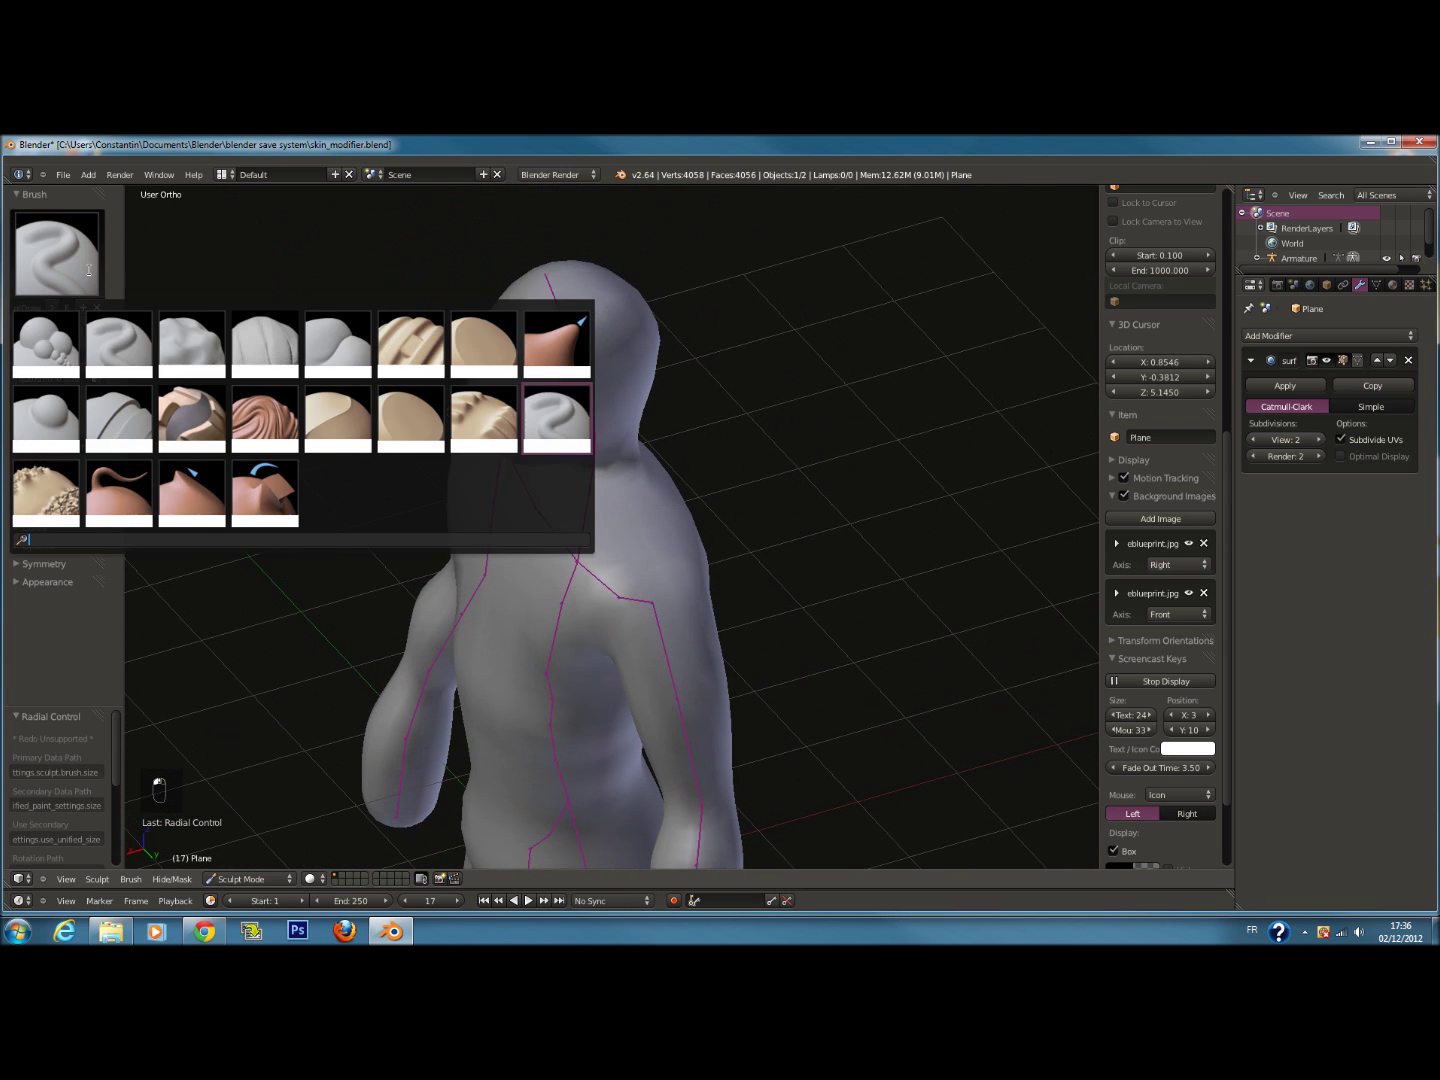
{"action": "left_click", "coordinate": [545, 345]}
{"action": "mouse_move", "coordinate": [550, 358]}
{"action": "middle_mouse_down"}
{"action": "mouse_move", "coordinate": [644, 381]}
{"action": "mouse_move", "coordinate": [659, 356]}
{"action": "middle_mouse_up"}
{"action": "mouse_move", "coordinate": [677, 334]}
{"action": "left_mouse_down"}
{"action": "mouse_move", "coordinate": [800, 365]}
{"action": "mouse_move", "coordinate": [624, 329]}
{"action": "left_mouse_up"}
{"action": "middle_click_drag", "start_coordinate": [652, 335], "coordinate": [745, 372]}
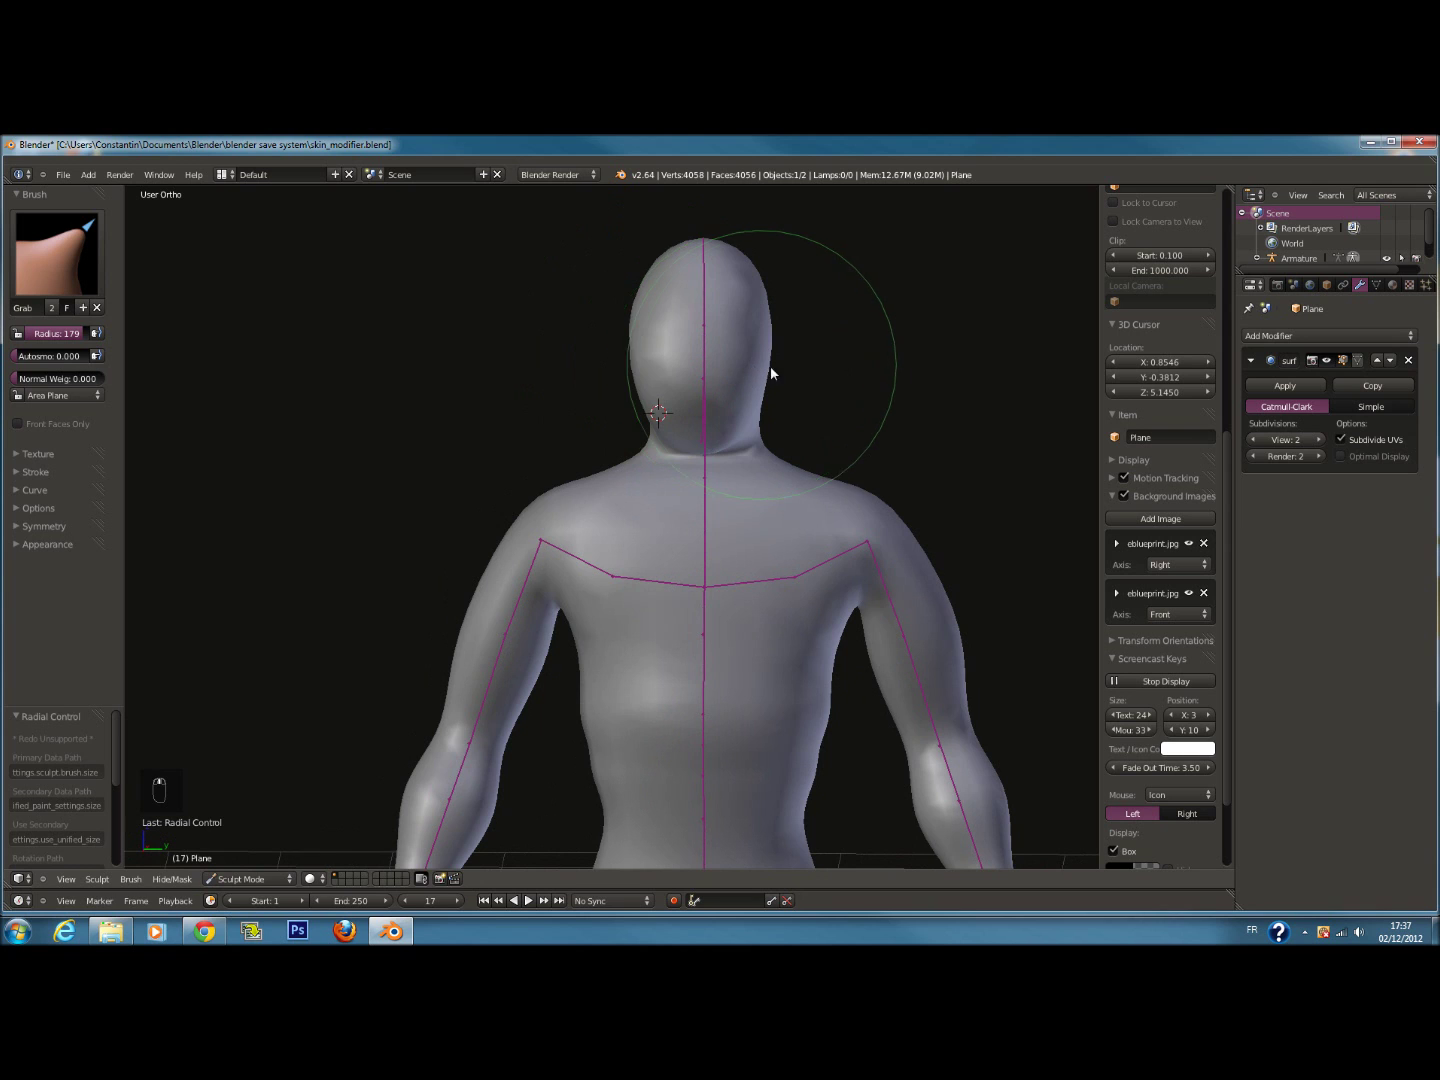
{"action": "scroll", "coordinate": [833, 427], "scroll_direction": "down", "scroll_amount": 3}
{"action": "key", "text": "ctrl+z"}
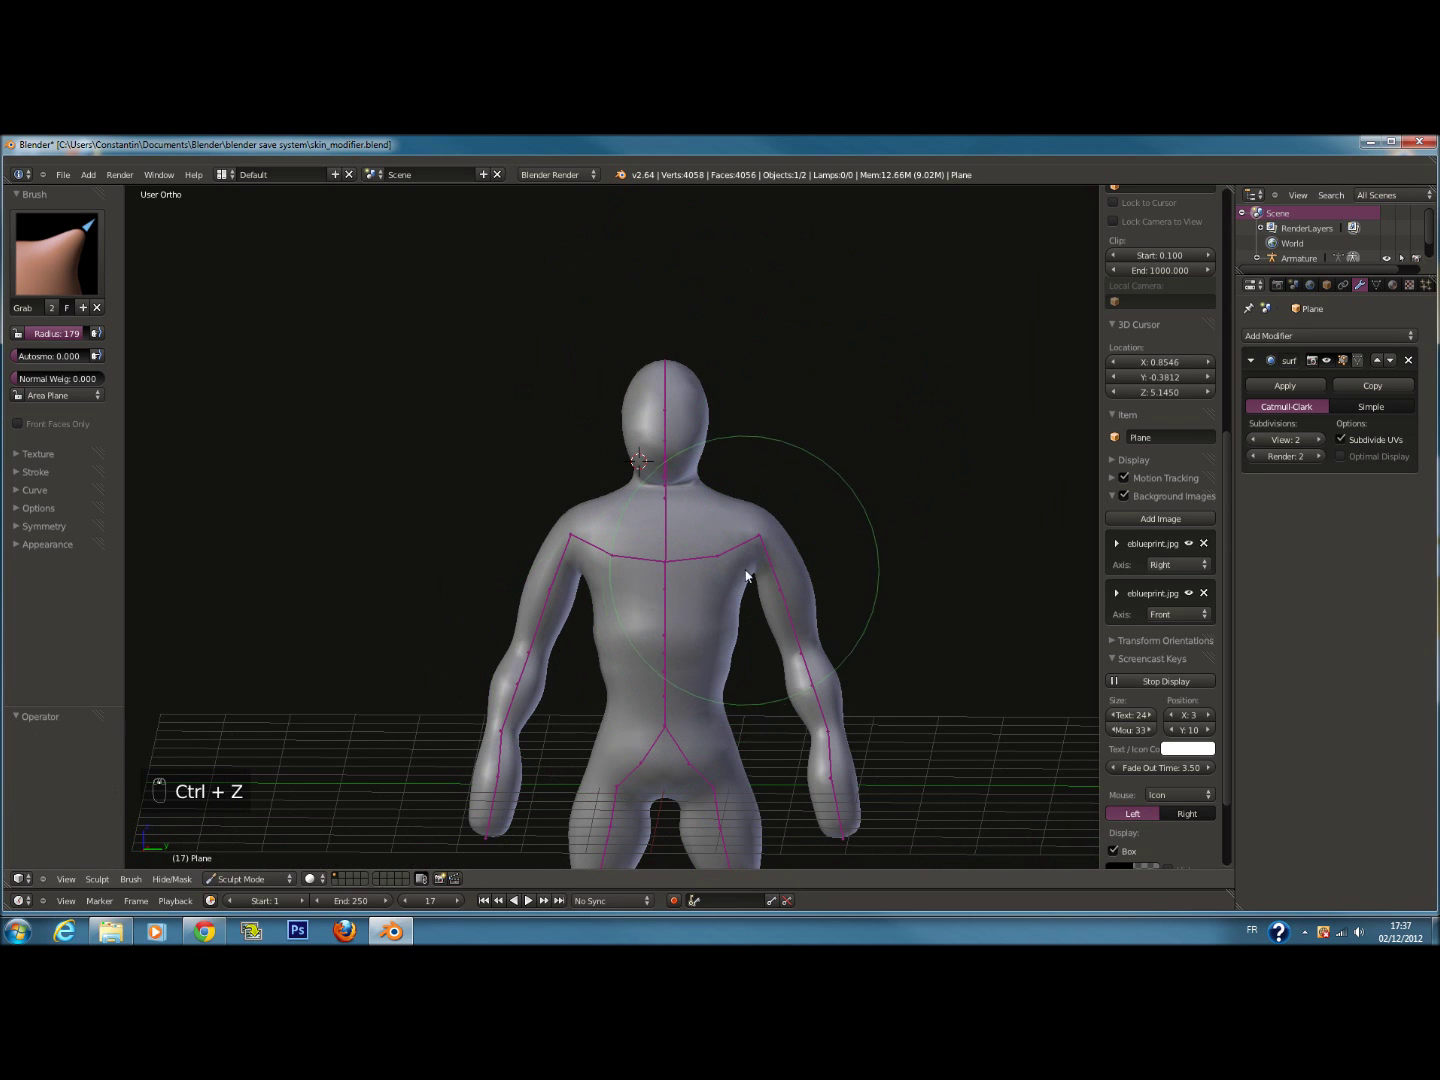
Switch the body mesh to Edit Mode and examine its cage with all vertices selected
{"action": "left_click", "coordinate": [253, 879]}
{"action": "left_click", "coordinate": [239, 848]}
{"action": "key", "text": "Tab"}
{"action": "key", "text": "Tab"}
{"action": "scroll", "coordinate": [716, 658], "scroll_direction": "up", "scroll_amount": 2}
{"action": "key", "text": "a"}
{"action": "key", "text": "a"}
{"action": "key", "text": "a"}
{"action": "middle_click_drag", "start_coordinate": [717, 658], "coordinate": [787, 671]}
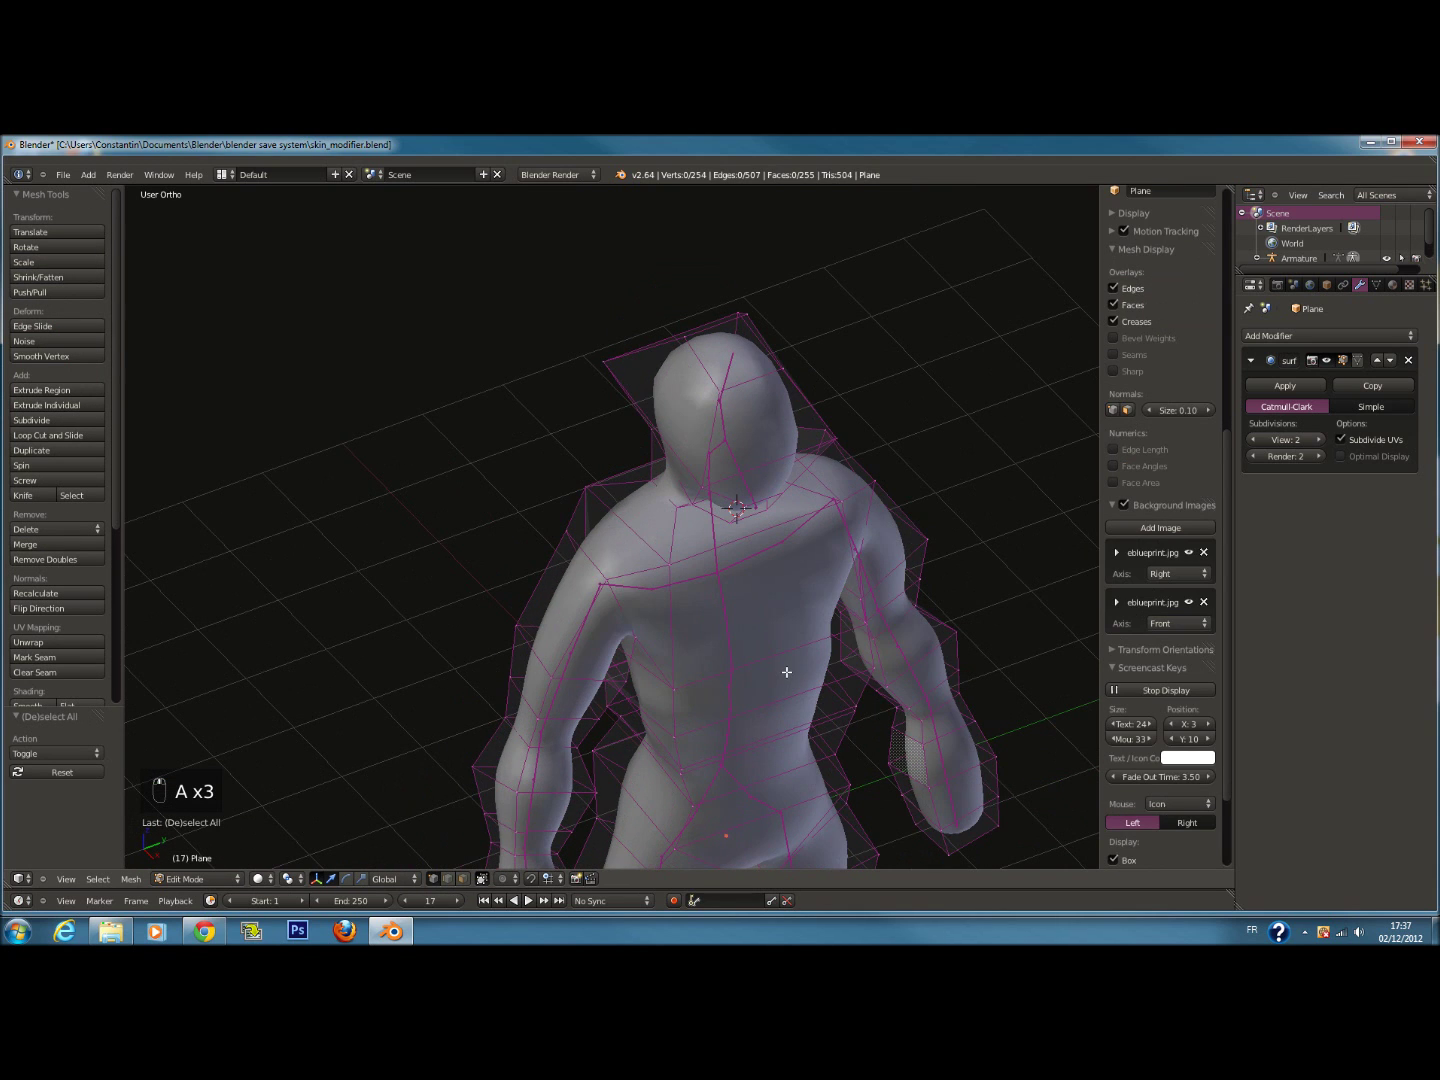
{"action": "key", "text": "a"}
{"action": "key", "text": "KP_1"}
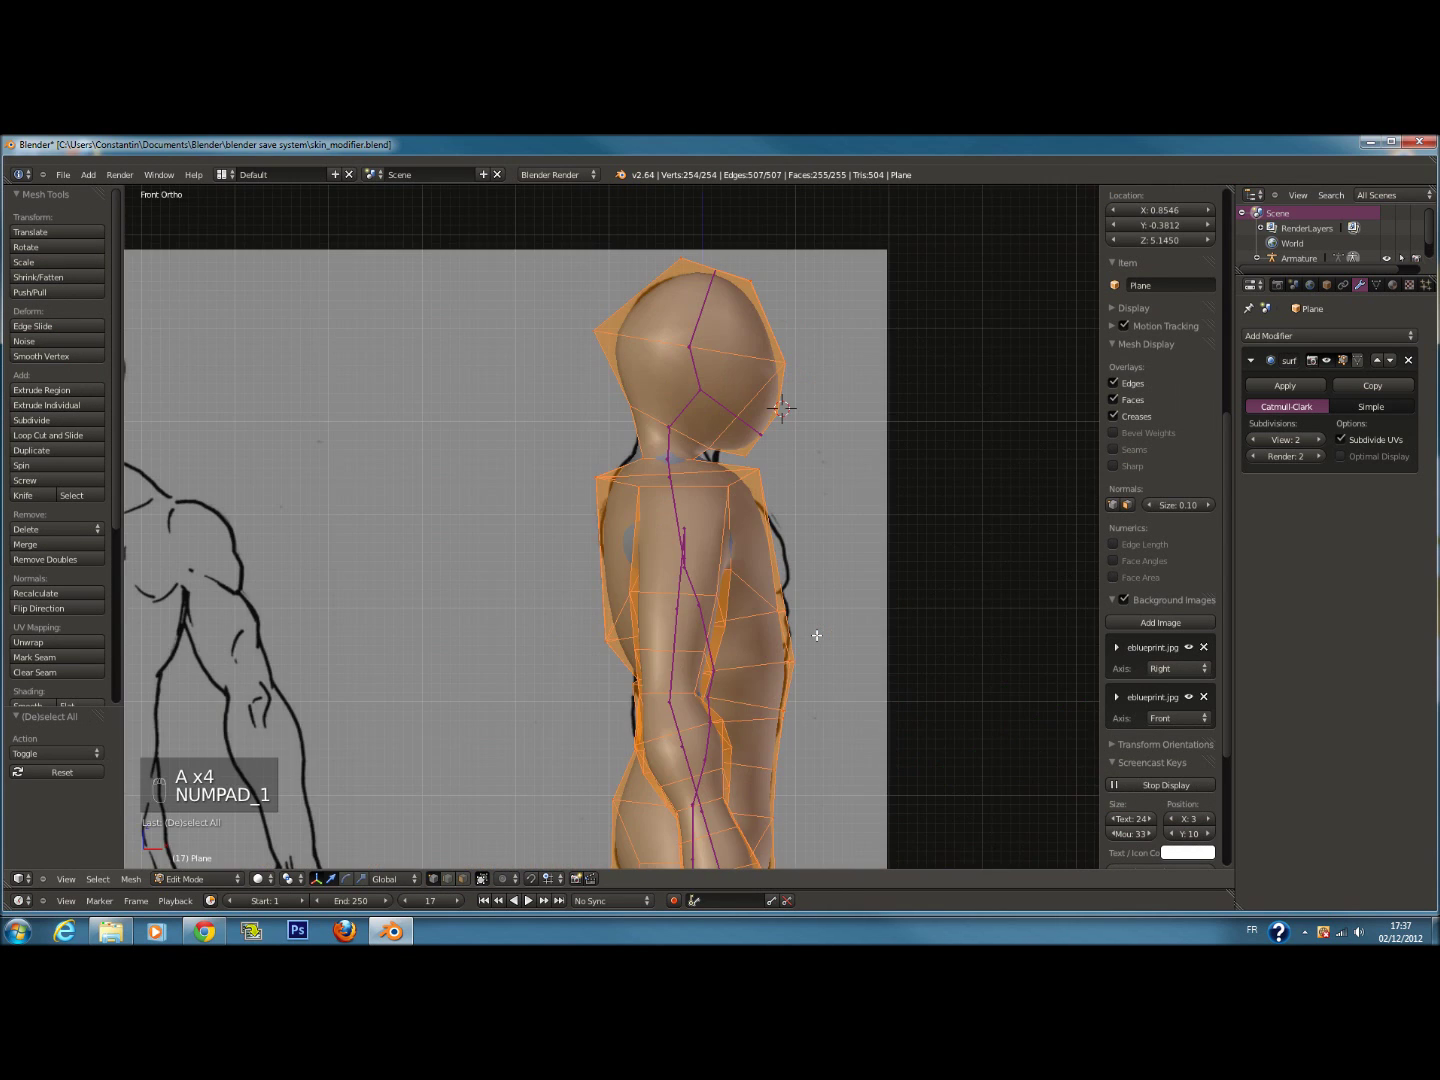
Select the outer vertex on top of the -Y shoulder and try moving it
{"action": "key", "text": "KP_3"}
{"action": "right_click", "coordinate": [532, 488]}
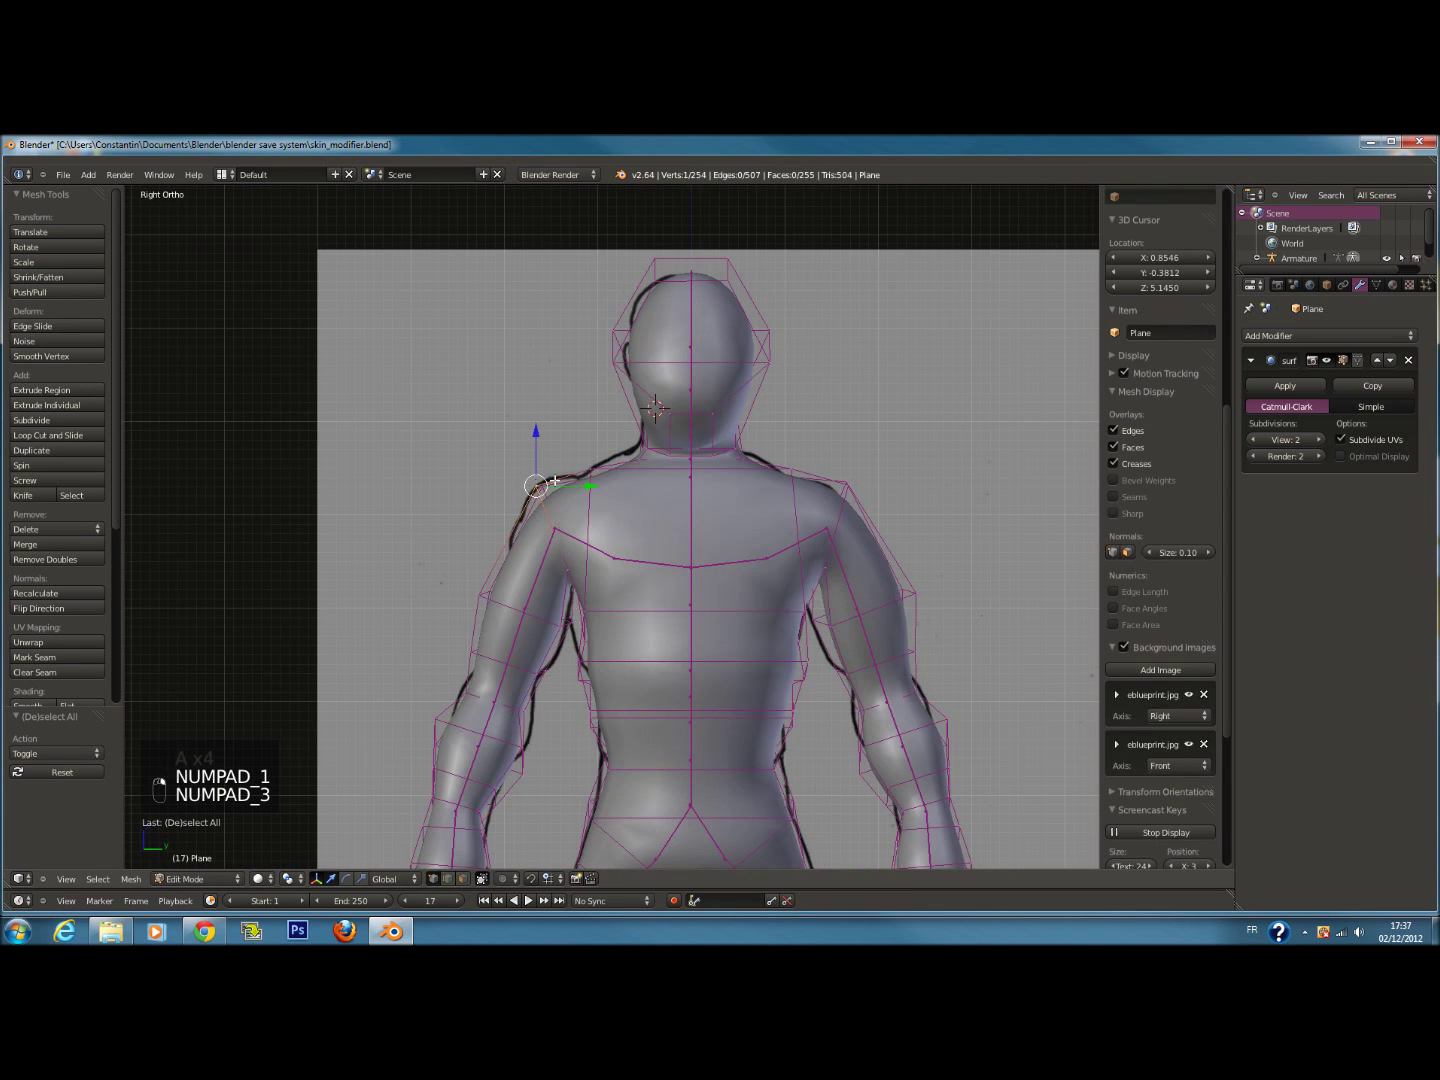
{"action": "middle_click_drag", "start_coordinate": [625, 480], "coordinate": [553, 481], "text": "shift"}
{"action": "key", "text": "g"}
{"action": "left_click", "coordinate": [466, 480]}
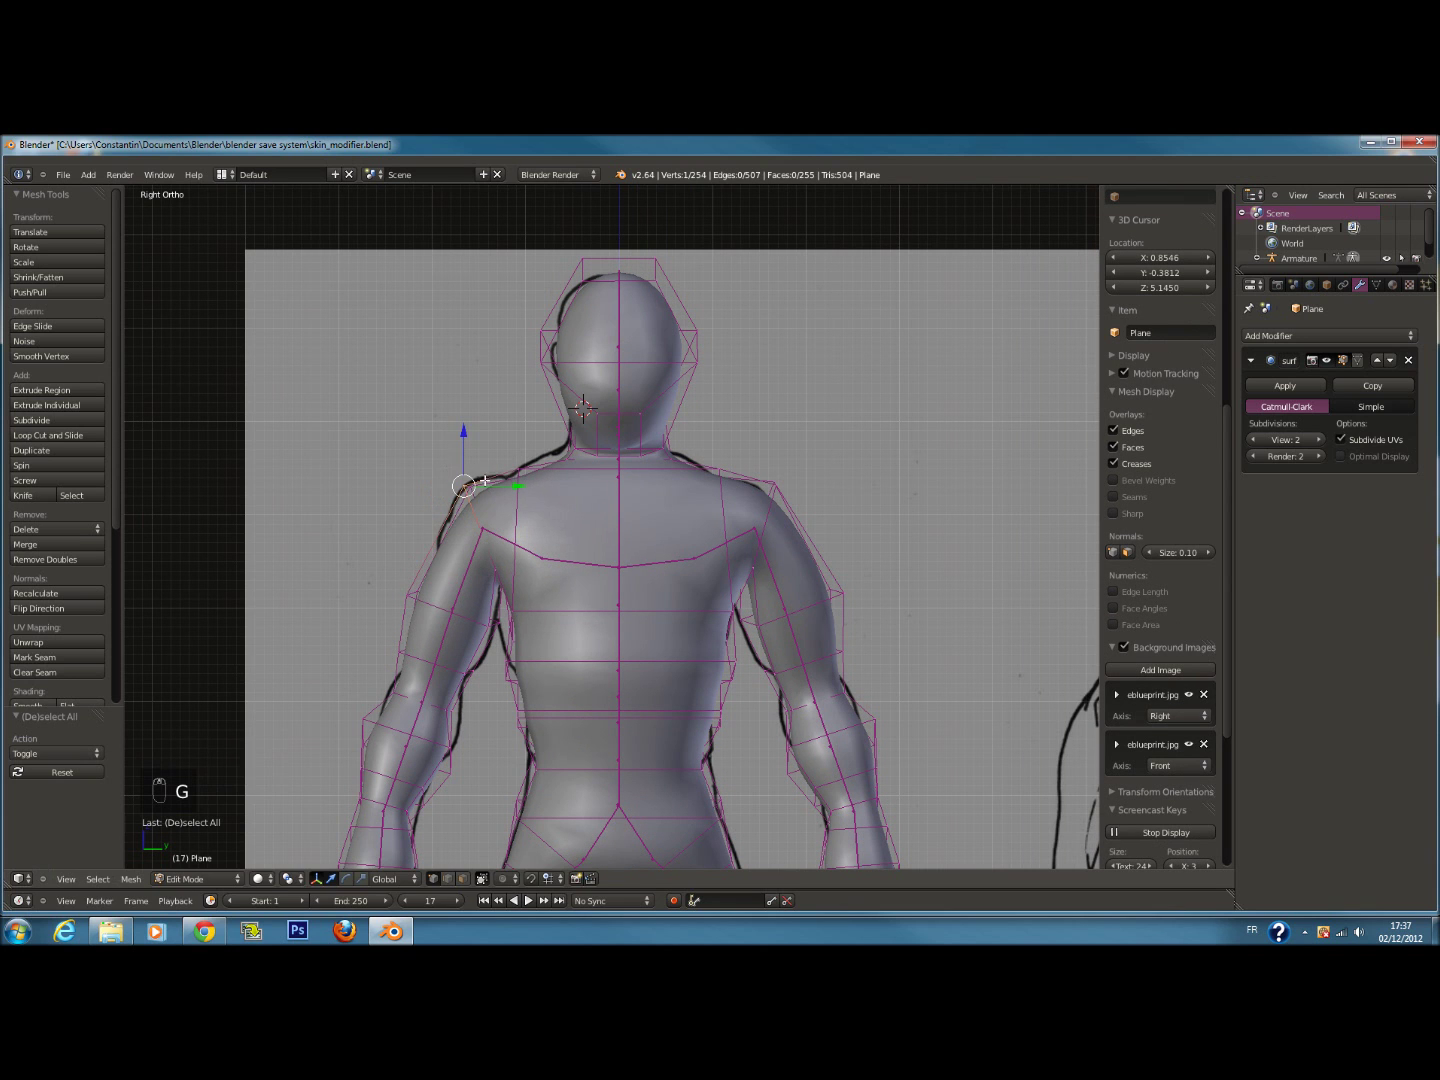
{"action": "scroll", "coordinate": [622, 490], "scroll_direction": "up", "scroll_amount": 3}
{"action": "middle_click_drag", "start_coordinate": [620, 466], "coordinate": [758, 414]}
{"action": "key", "text": "g"}
{"action": "left_click", "coordinate": [680, 471]}
{"action": "key", "text": "g"}
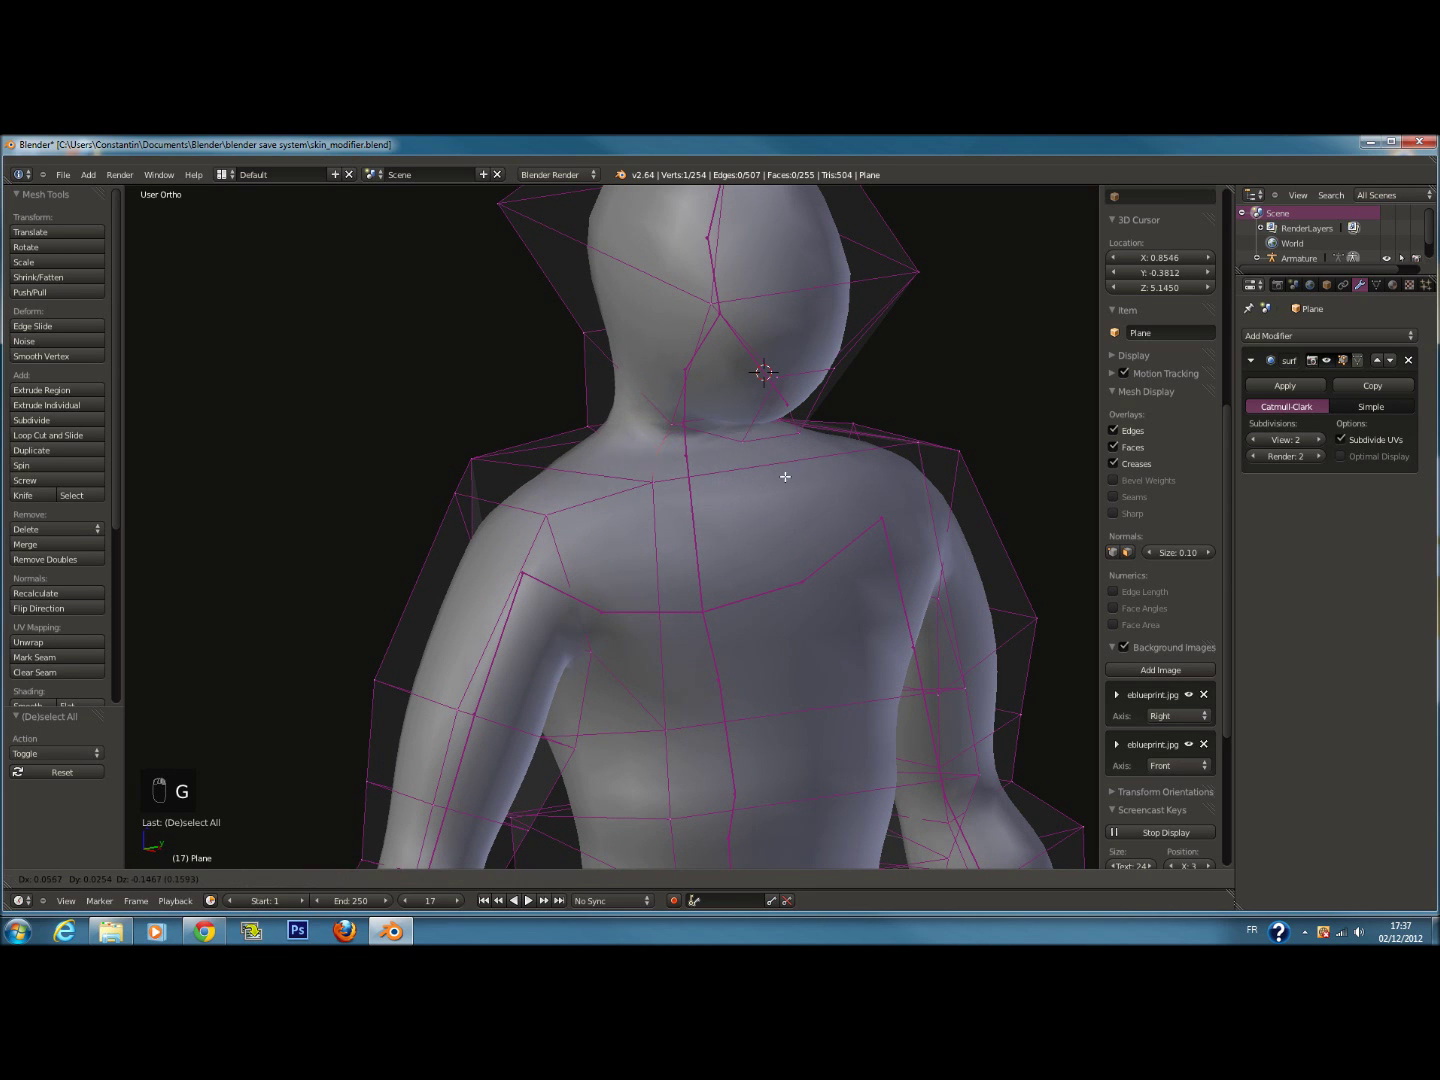
Return the body mesh to Object Mode, save the file and apply the Subsurf modifier
{"action": "key", "text": "Tab"}
{"action": "left_click", "coordinate": [250, 878]}
{"action": "left_click", "coordinate": [262, 858]}
{"action": "left_click", "coordinate": [216, 878]}
{"action": "left_click", "coordinate": [211, 862]}
{"action": "key", "text": "ctrl+s"}
{"action": "left_click", "coordinate": [1266, 384]}
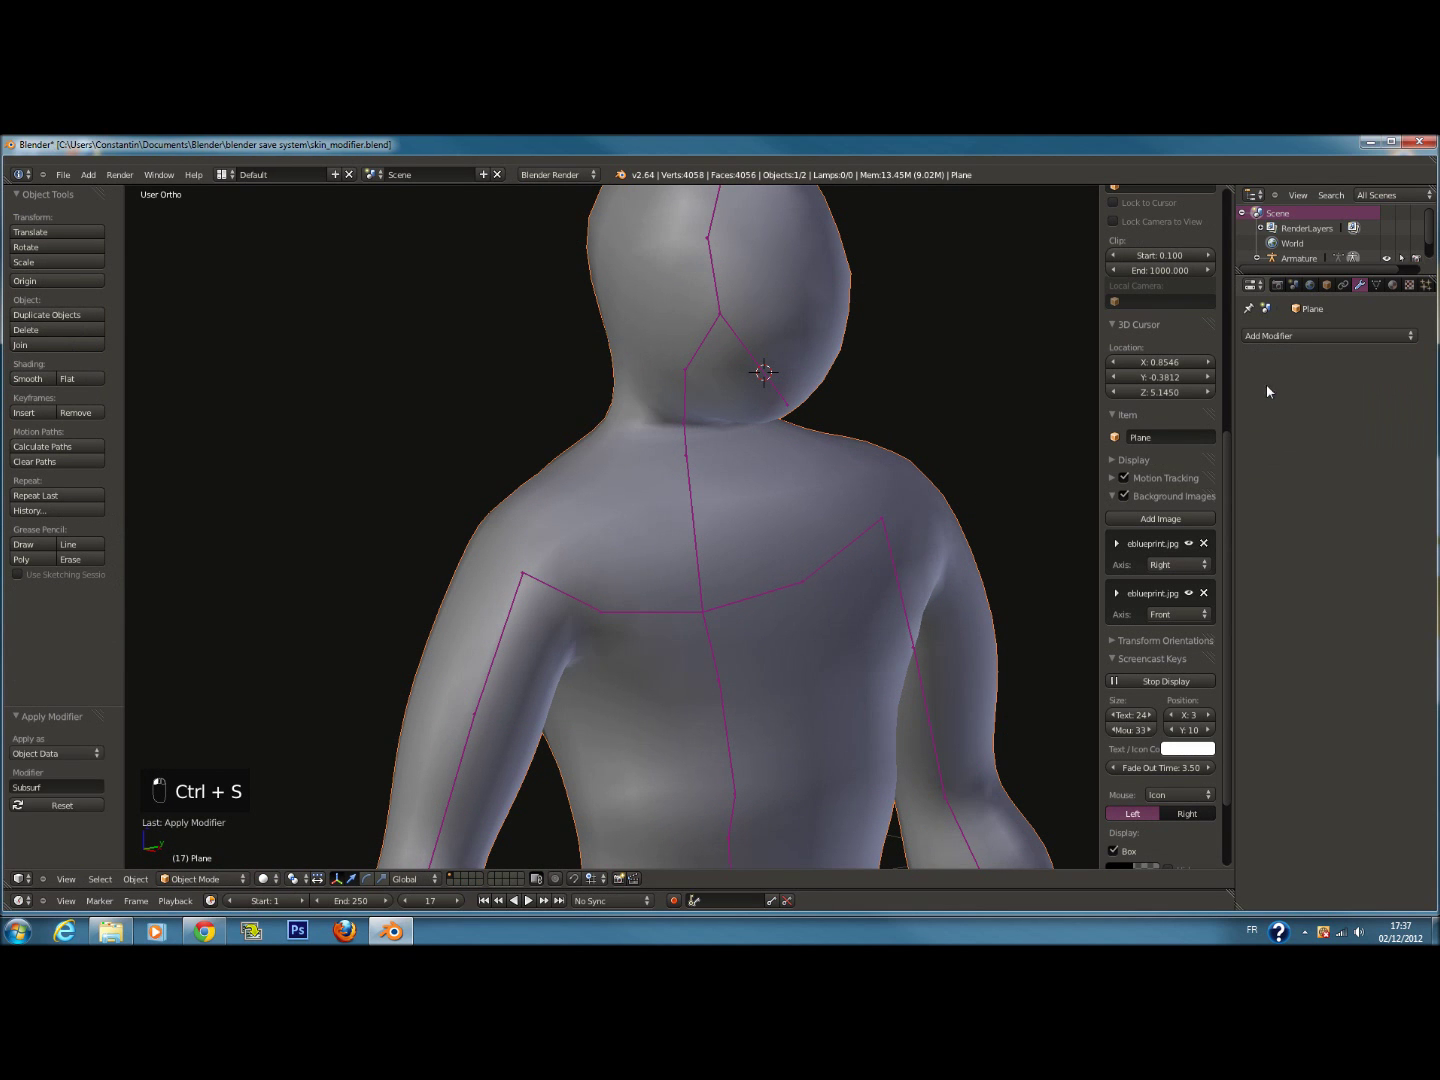
Examine the subdivided mesh's topology in Edit Mode and return to Object Mode
{"action": "key", "text": "Tab"}
{"action": "key", "text": "a"}
{"action": "key", "text": "a"}
{"action": "middle_click_drag", "start_coordinate": [697, 542], "coordinate": [747, 598]}
{"action": "key", "text": "a"}
{"action": "scroll", "coordinate": [747, 598], "scroll_direction": "down", "scroll_amount": 2}
{"action": "key", "text": "Tab"}
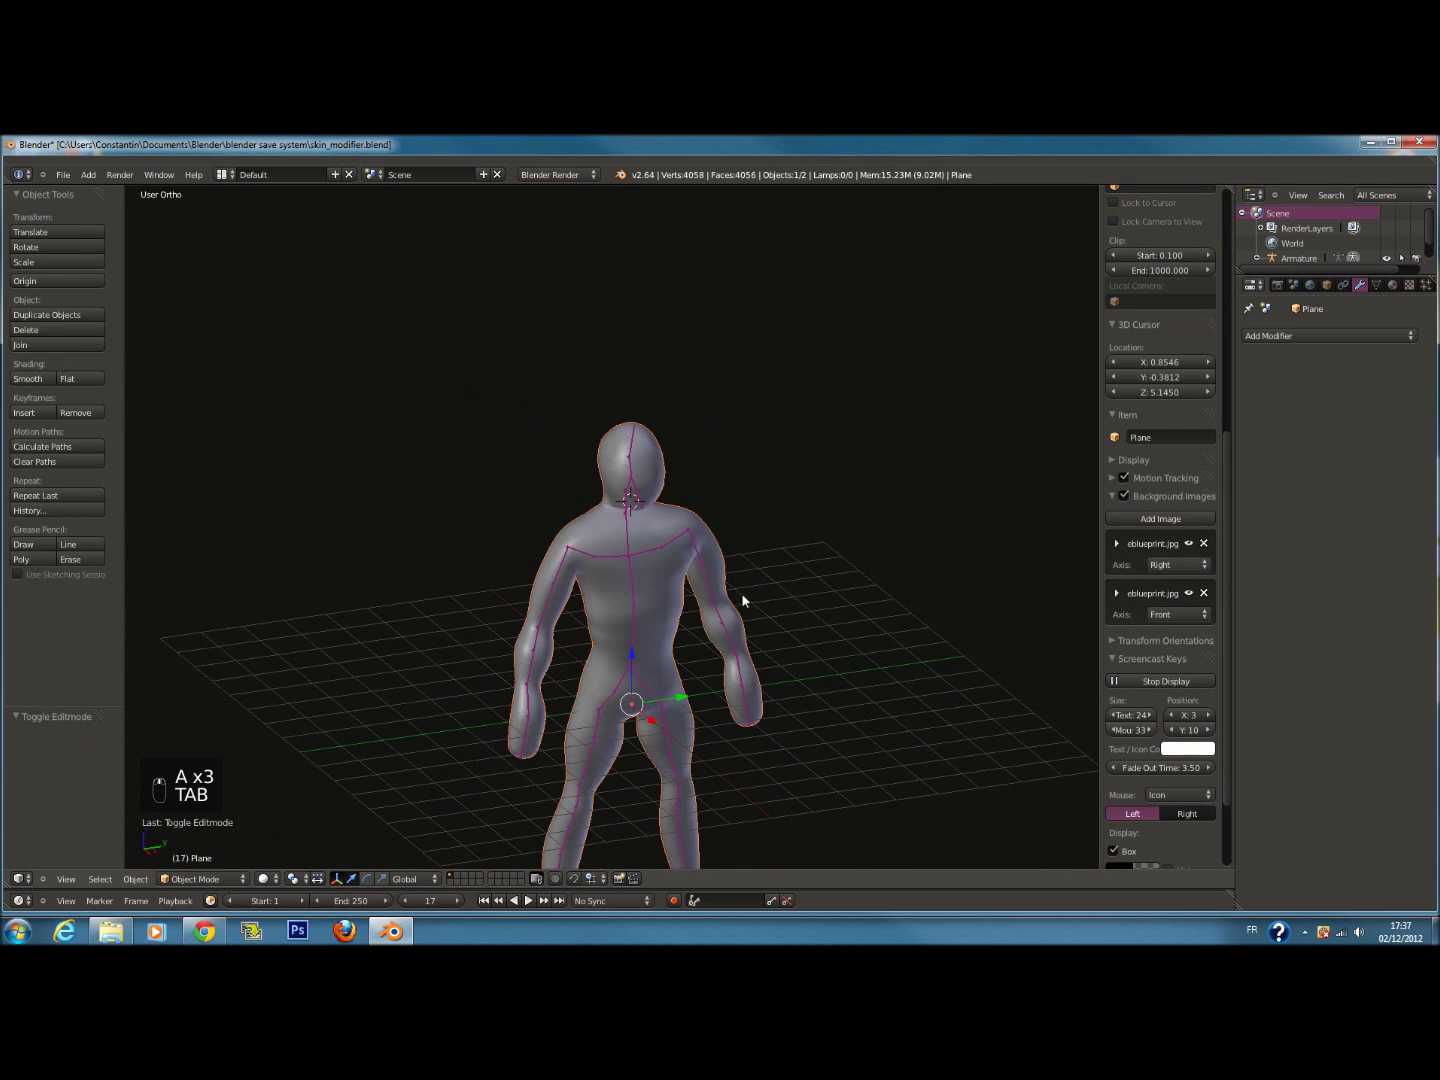
View the body from the Right side and try rotating the mid-spine bone of the armature in Pose Mode
{"action": "key", "text": "KP_1"}
{"action": "key", "text": "KP_Enter"}
{"action": "key", "text": "KP_3"}
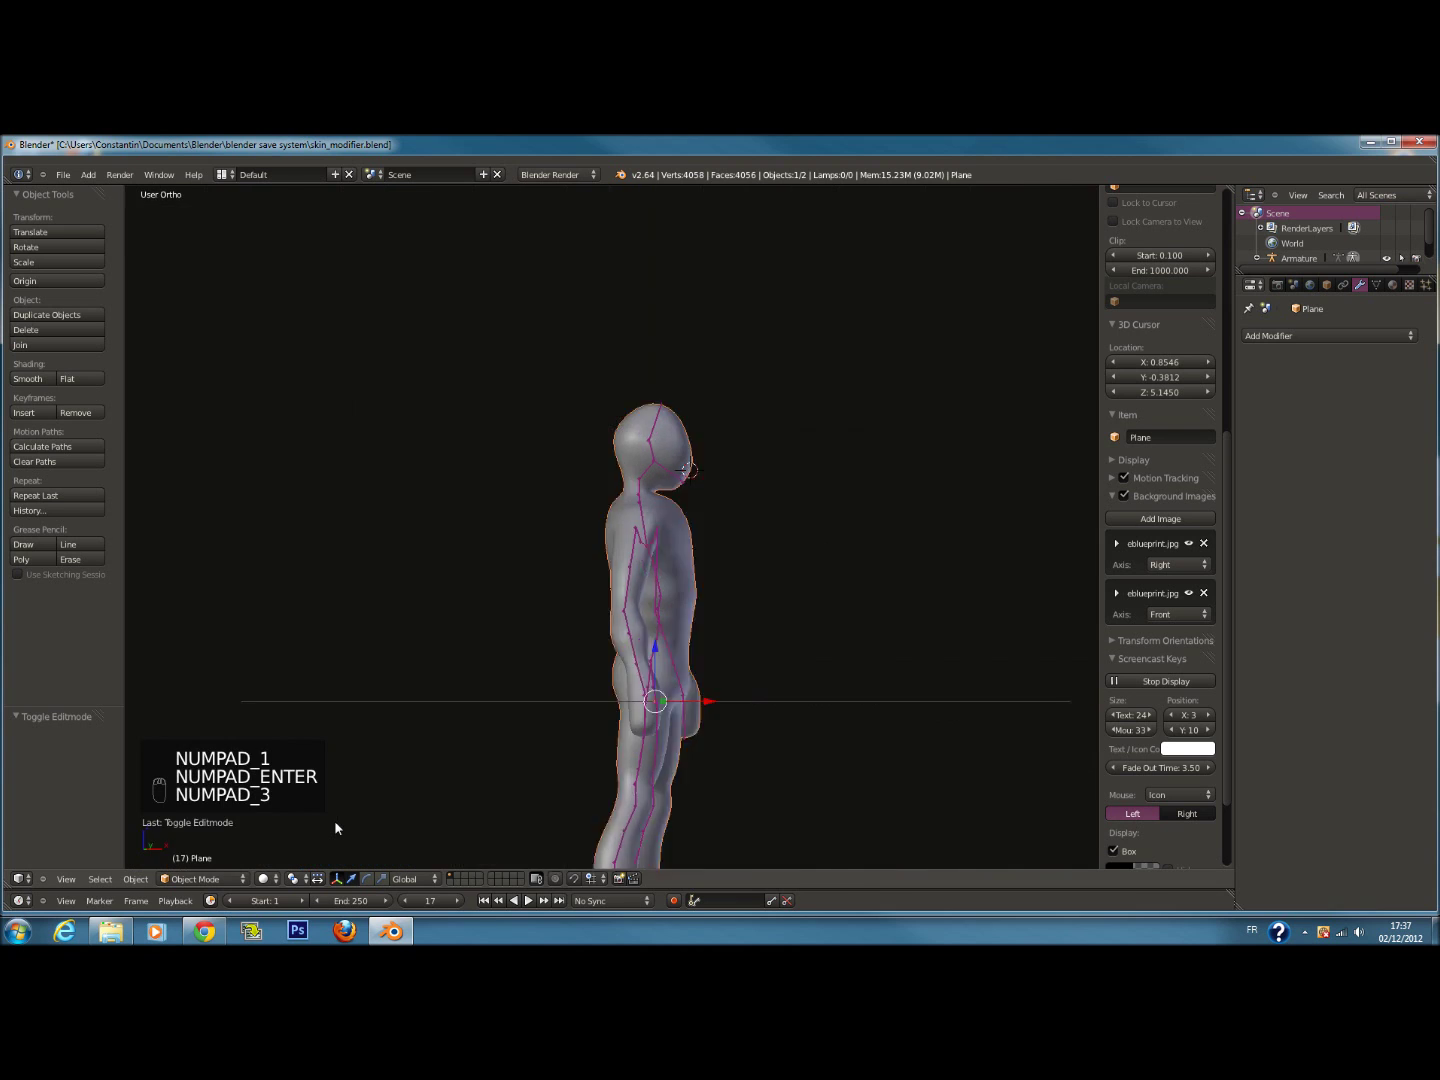
{"action": "right_click", "coordinate": [619, 594]}
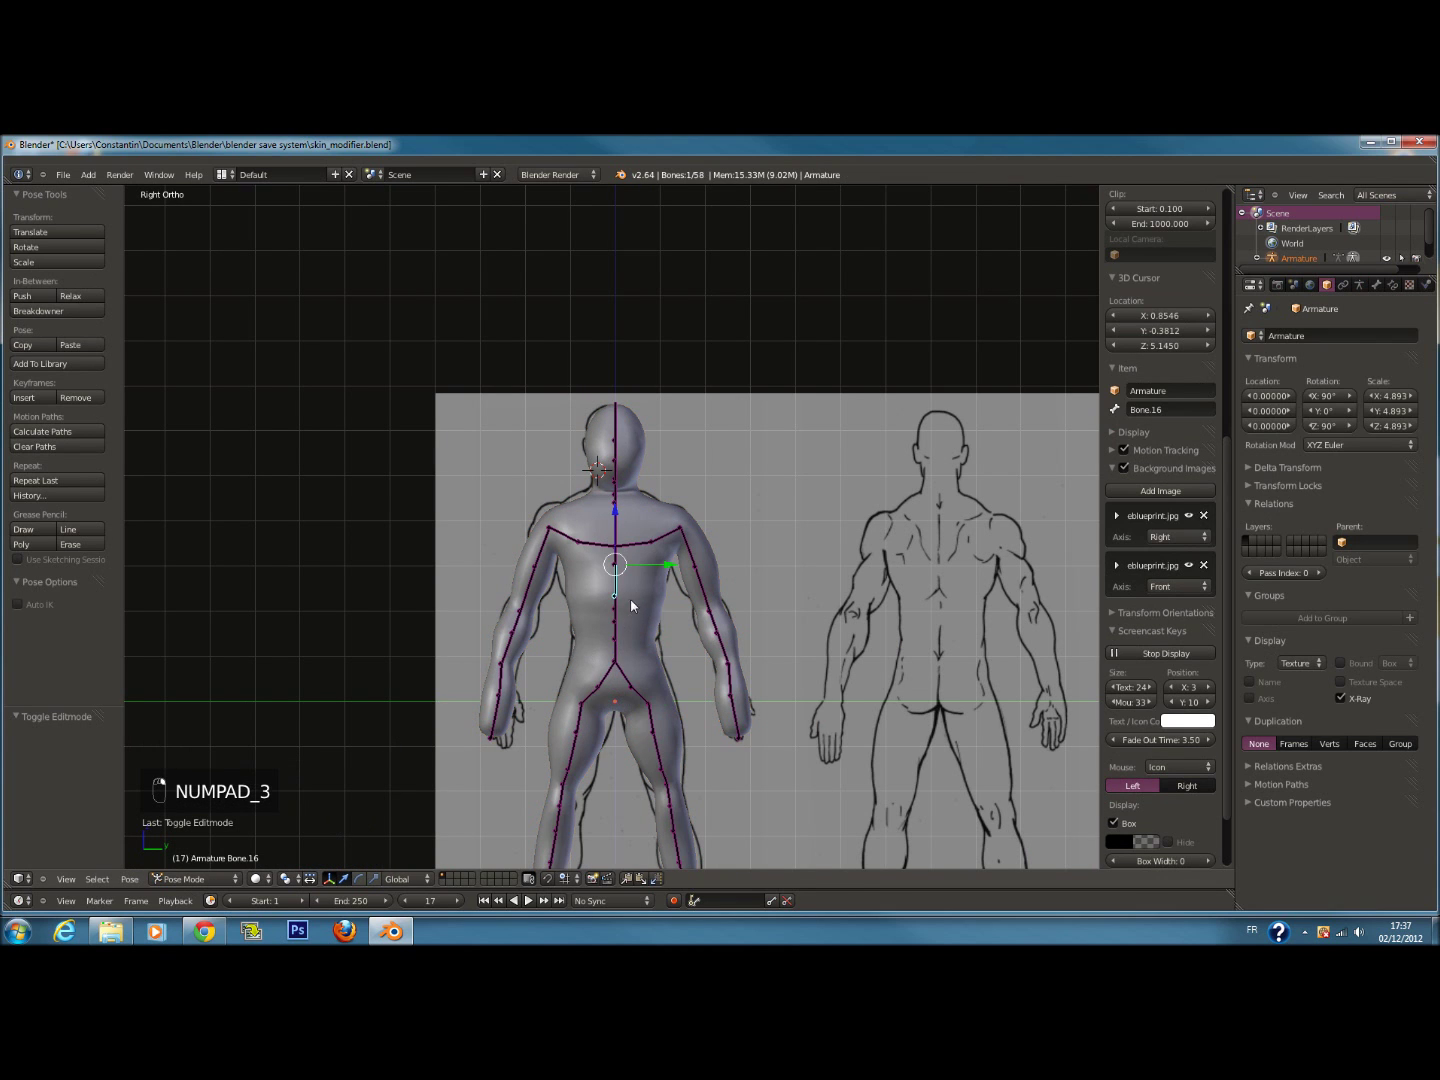
{"action": "scroll", "coordinate": [727, 607], "scroll_direction": "up", "scroll_amount": 3}
{"action": "key", "text": "r"}
{"action": "right_click", "coordinate": [801, 652]}
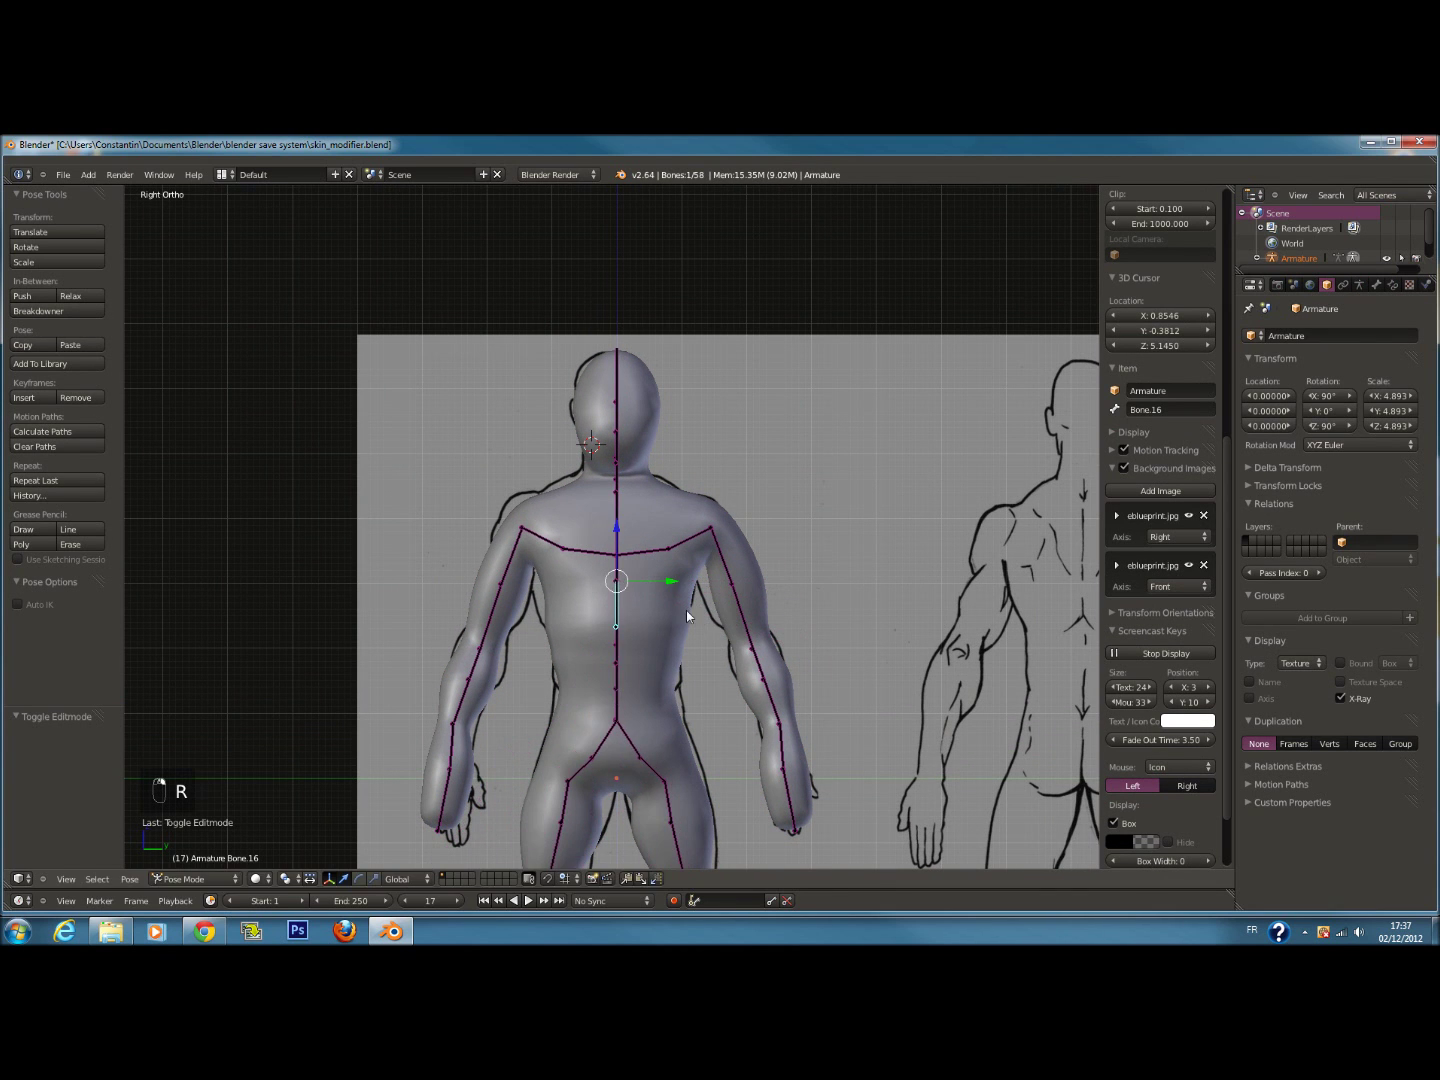
Switch the armature from Pose Mode to Object Mode
{"action": "key", "text": "Tab"}
{"action": "key", "text": "a"}
{"action": "key", "text": "a"}
{"action": "key", "text": "Tab"}
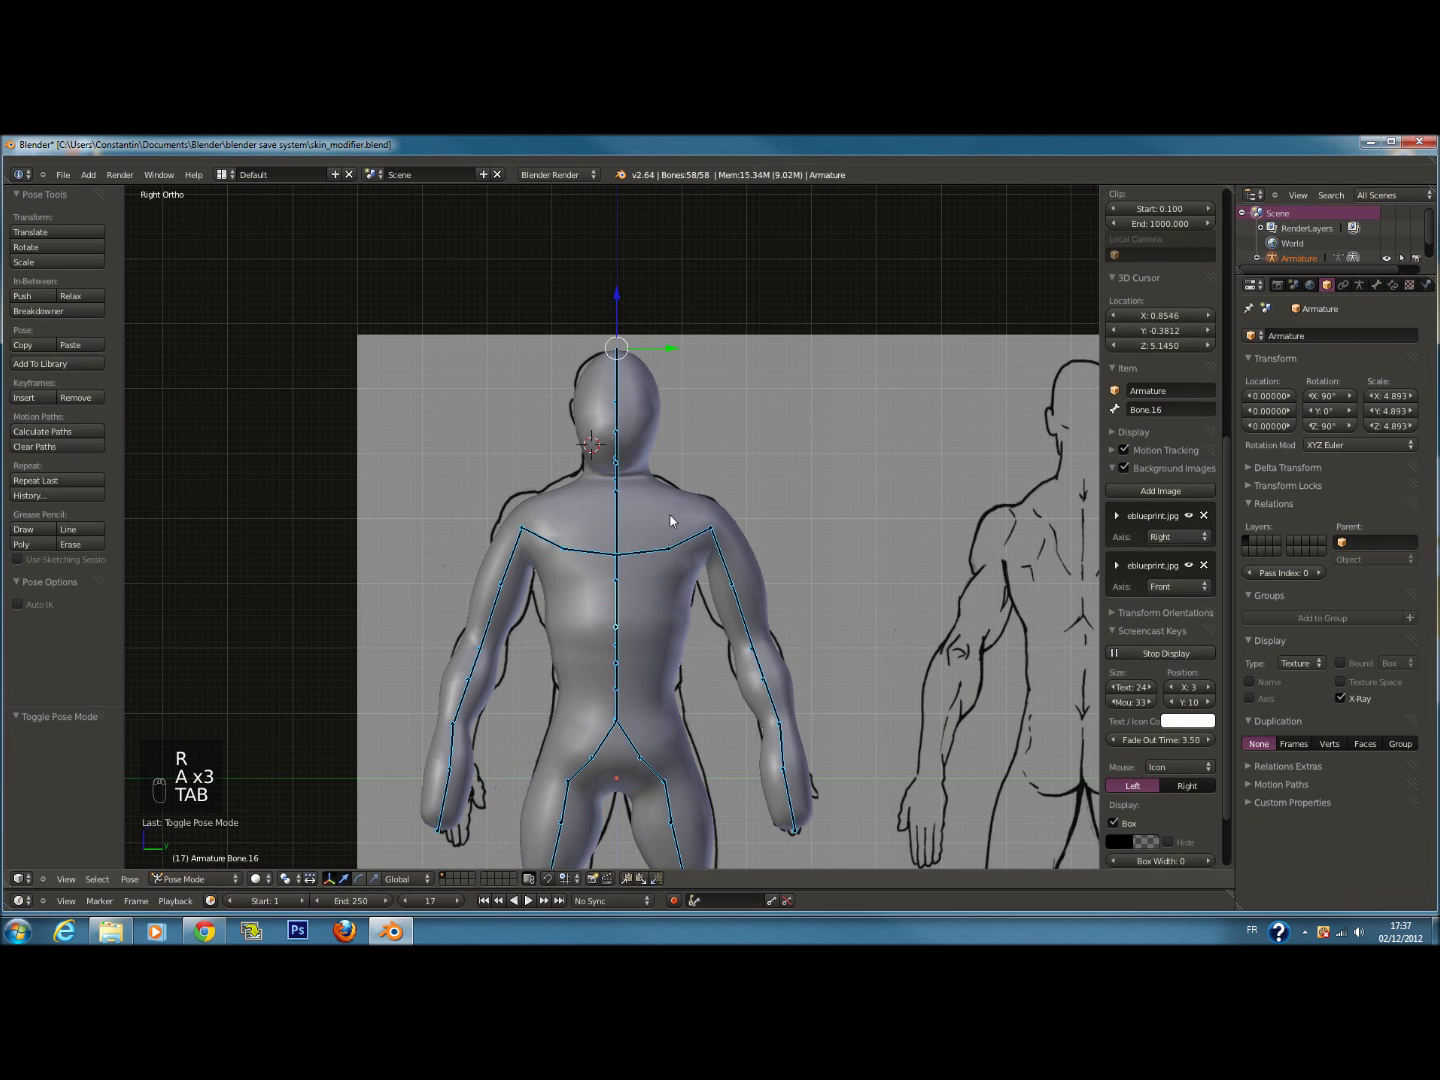
{"action": "right_click", "coordinate": [673, 516]}
{"action": "right_click", "coordinate": [619, 550]}
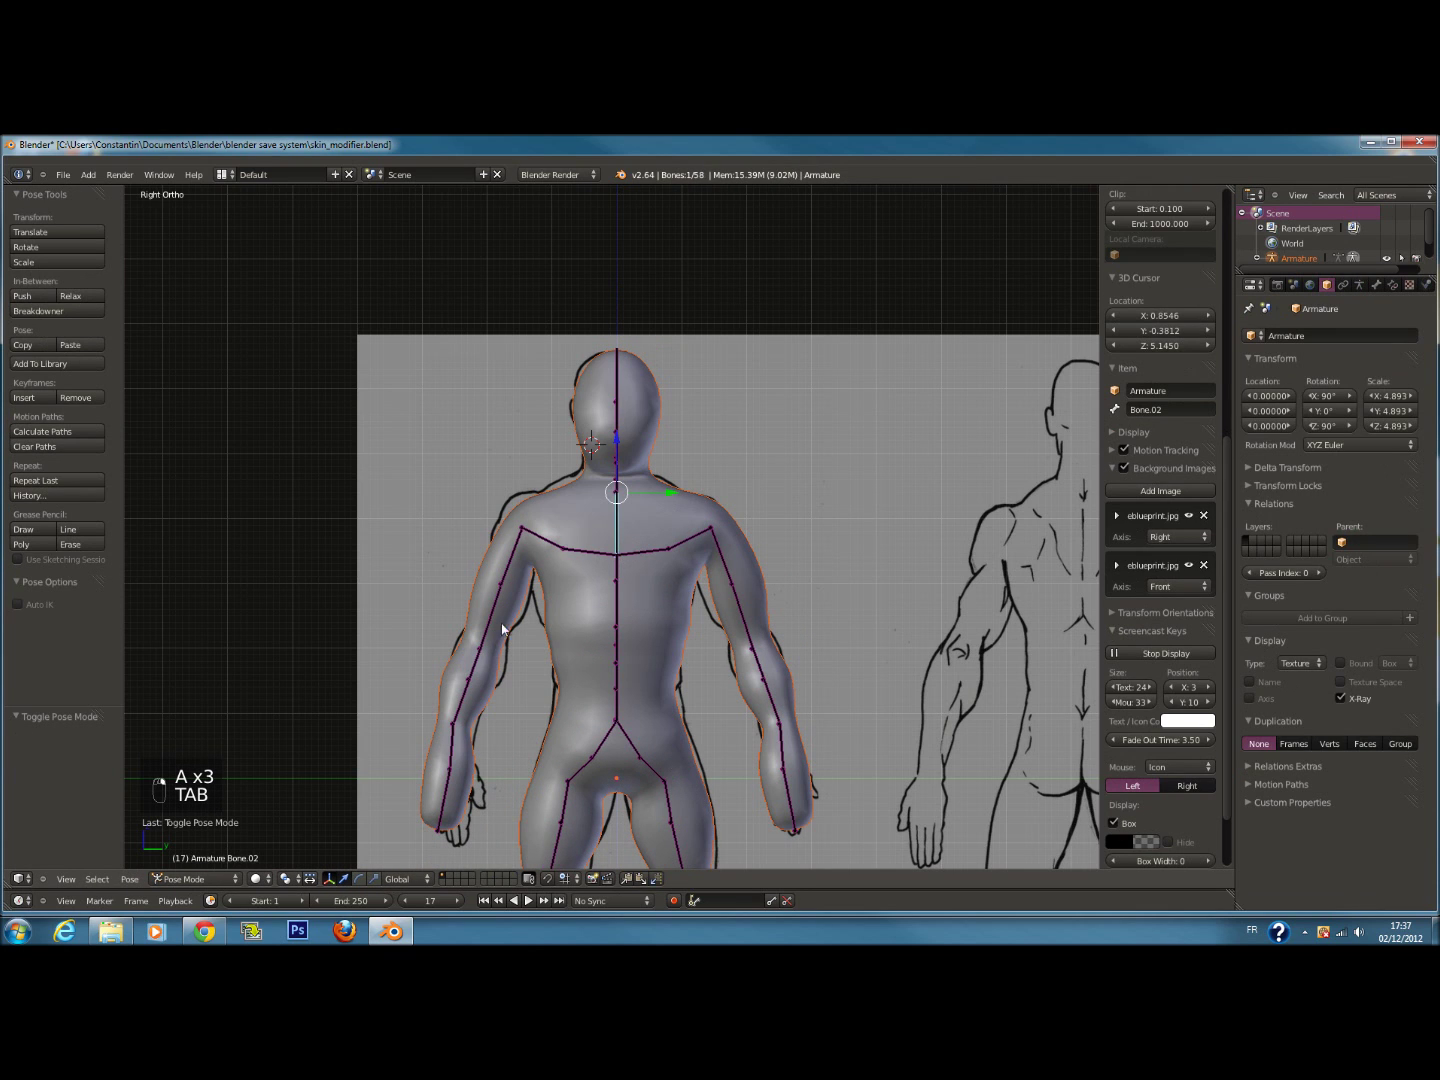
{"action": "left_click", "coordinate": [220, 880]}
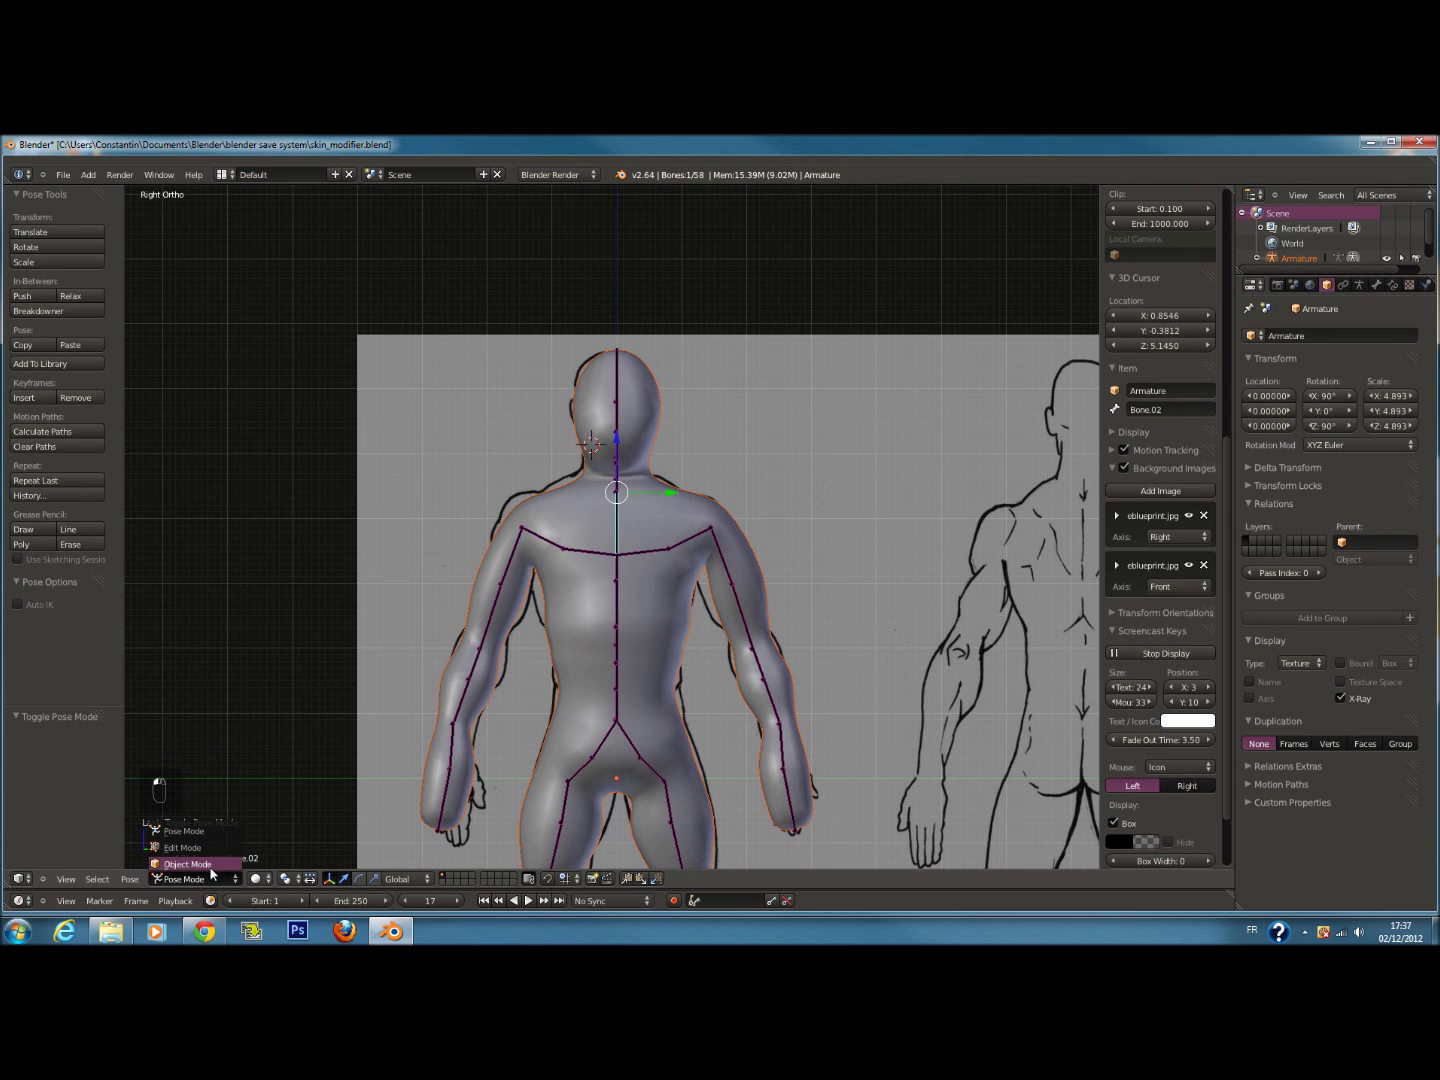
{"action": "left_click", "coordinate": [213, 867]}
{"action": "key", "text": "a"}
{"action": "key", "text": "a"}
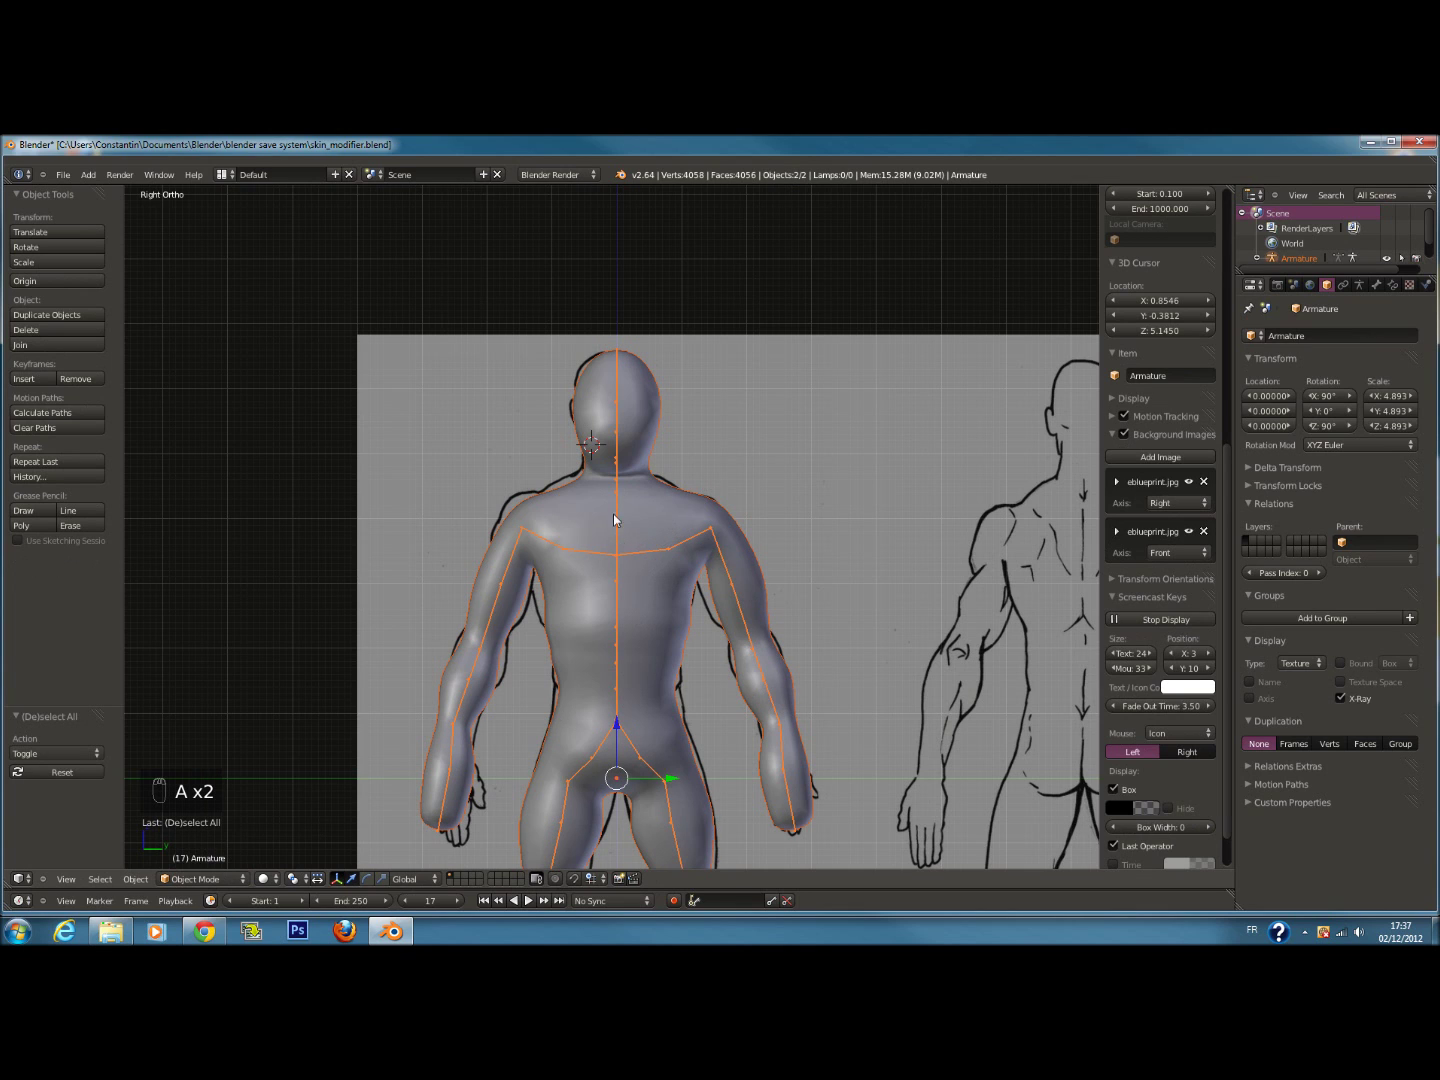
Parent the body mesh to the armature using Armature Deform With Automatic Weights
{"action": "right_click", "coordinate": [631, 490]}
{"action": "right_click", "coordinate": [616, 521], "text": "shift"}
{"action": "key", "text": "ctrl+p"}
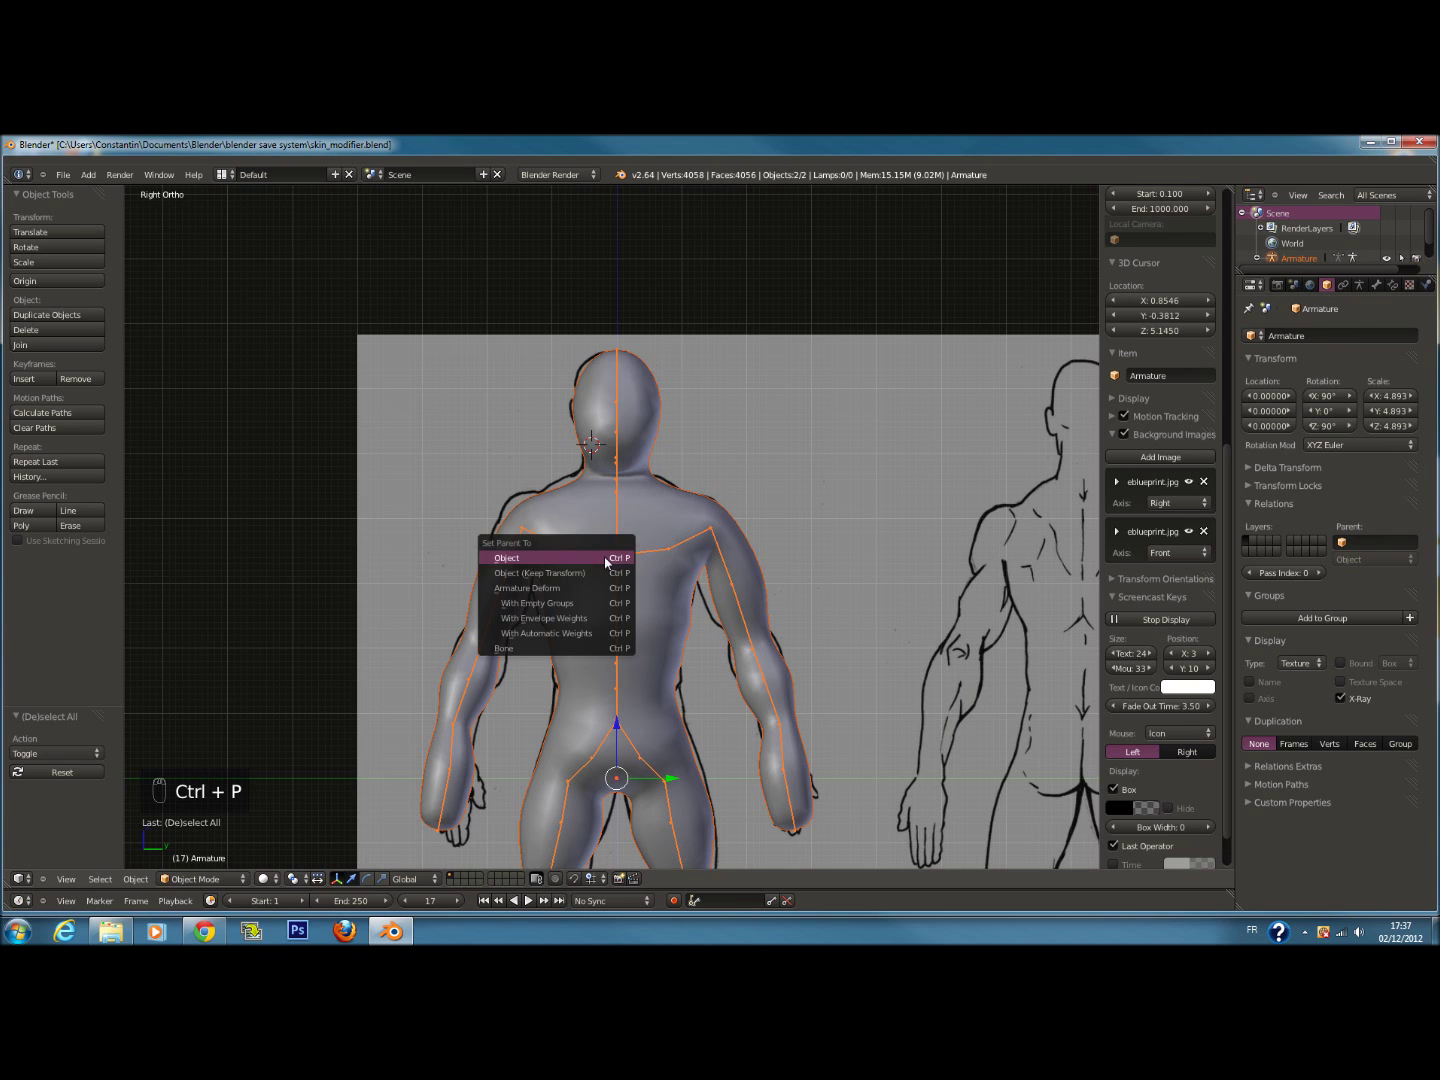
{"action": "left_click", "coordinate": [602, 631]}
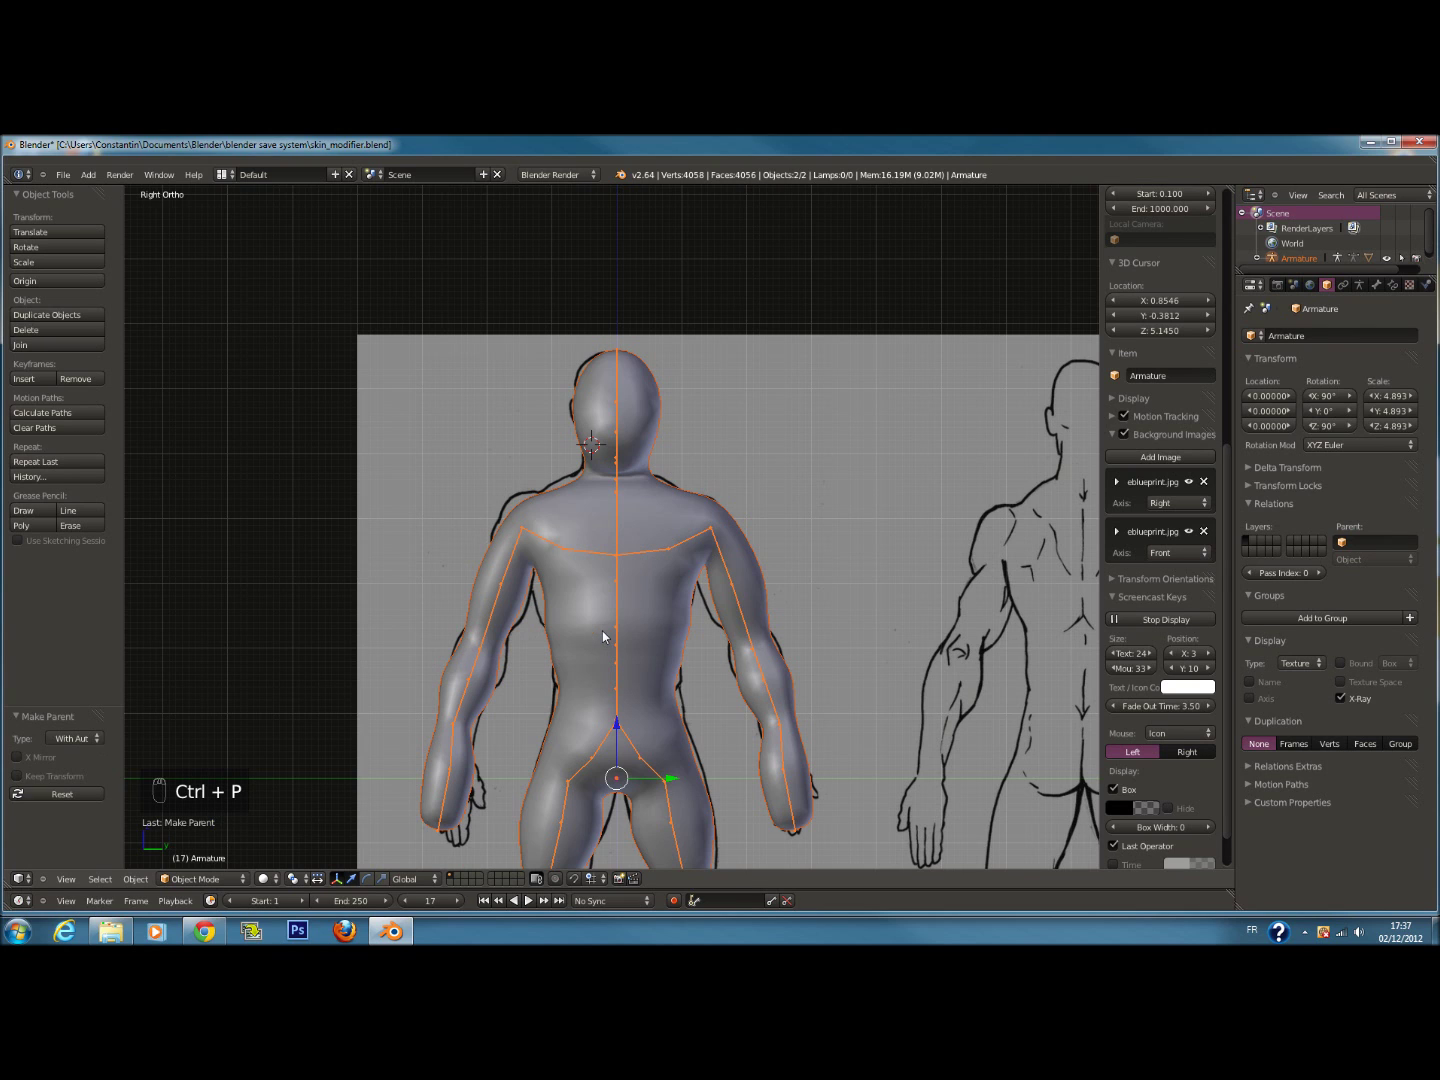
Switch the armature to Pose Mode and circle-select the shoulder and arm bones on the +Y side
{"action": "scroll", "coordinate": [708, 580], "scroll_direction": "down", "scroll_amount": 5, "text": "shift"}
{"action": "key", "text": "Tab"}
{"action": "key", "text": "Tab"}
{"action": "key", "text": "Tab"}
{"action": "key", "text": "a"}
{"action": "key", "text": "a"}
{"action": "key", "text": "a"}
{"action": "key", "text": "a"}
{"action": "key", "text": "a"}
{"action": "key", "text": "a"}
{"action": "left_click", "coordinate": [205, 879]}
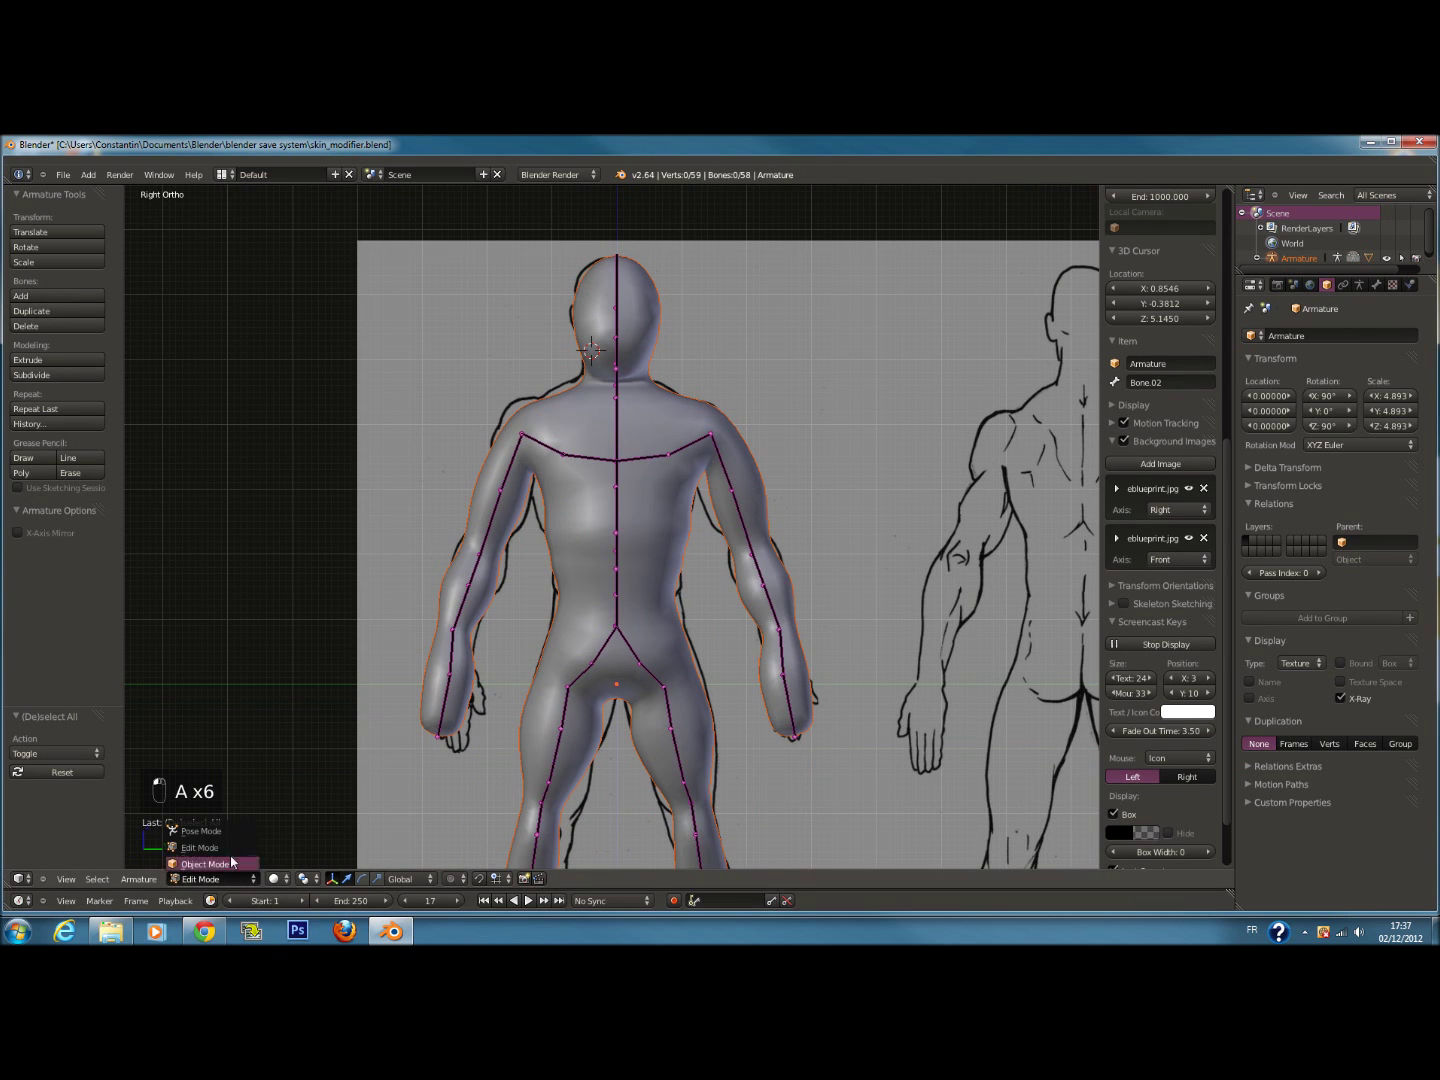
{"action": "left_click", "coordinate": [210, 830]}
{"action": "mouse_move", "coordinate": [815, 494]}
{"action": "left_mouse_down"}
{"action": "mouse_move", "coordinate": [800, 549]}
{"action": "mouse_move", "coordinate": [833, 682]}
{"action": "left_mouse_up"}
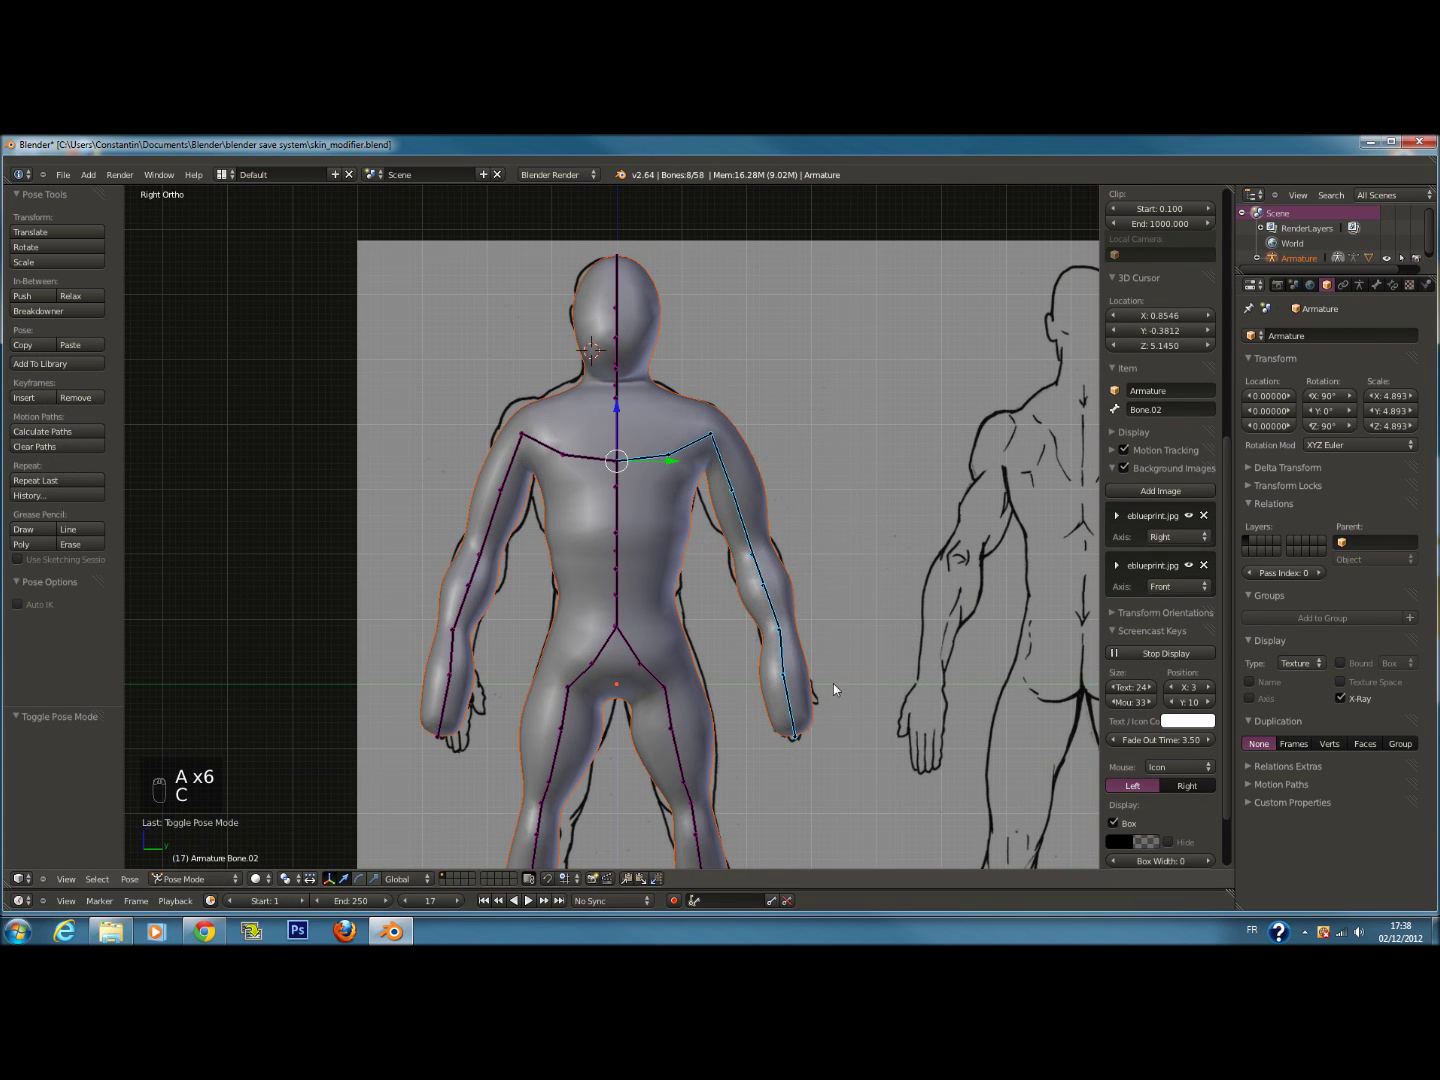
Remove the +Y shoulder bones from the selection and try rotating the arm bones about the shoulder joint
{"action": "key", "text": "r"}
{"action": "right_click", "coordinate": [805, 615]}
{"action": "scroll", "coordinate": [657, 473], "scroll_direction": "up", "scroll_amount": 2}
{"action": "key", "text": "c"}
{"action": "middle_click", "coordinate": [657, 473]}
{"action": "right_click", "coordinate": [657, 472]}
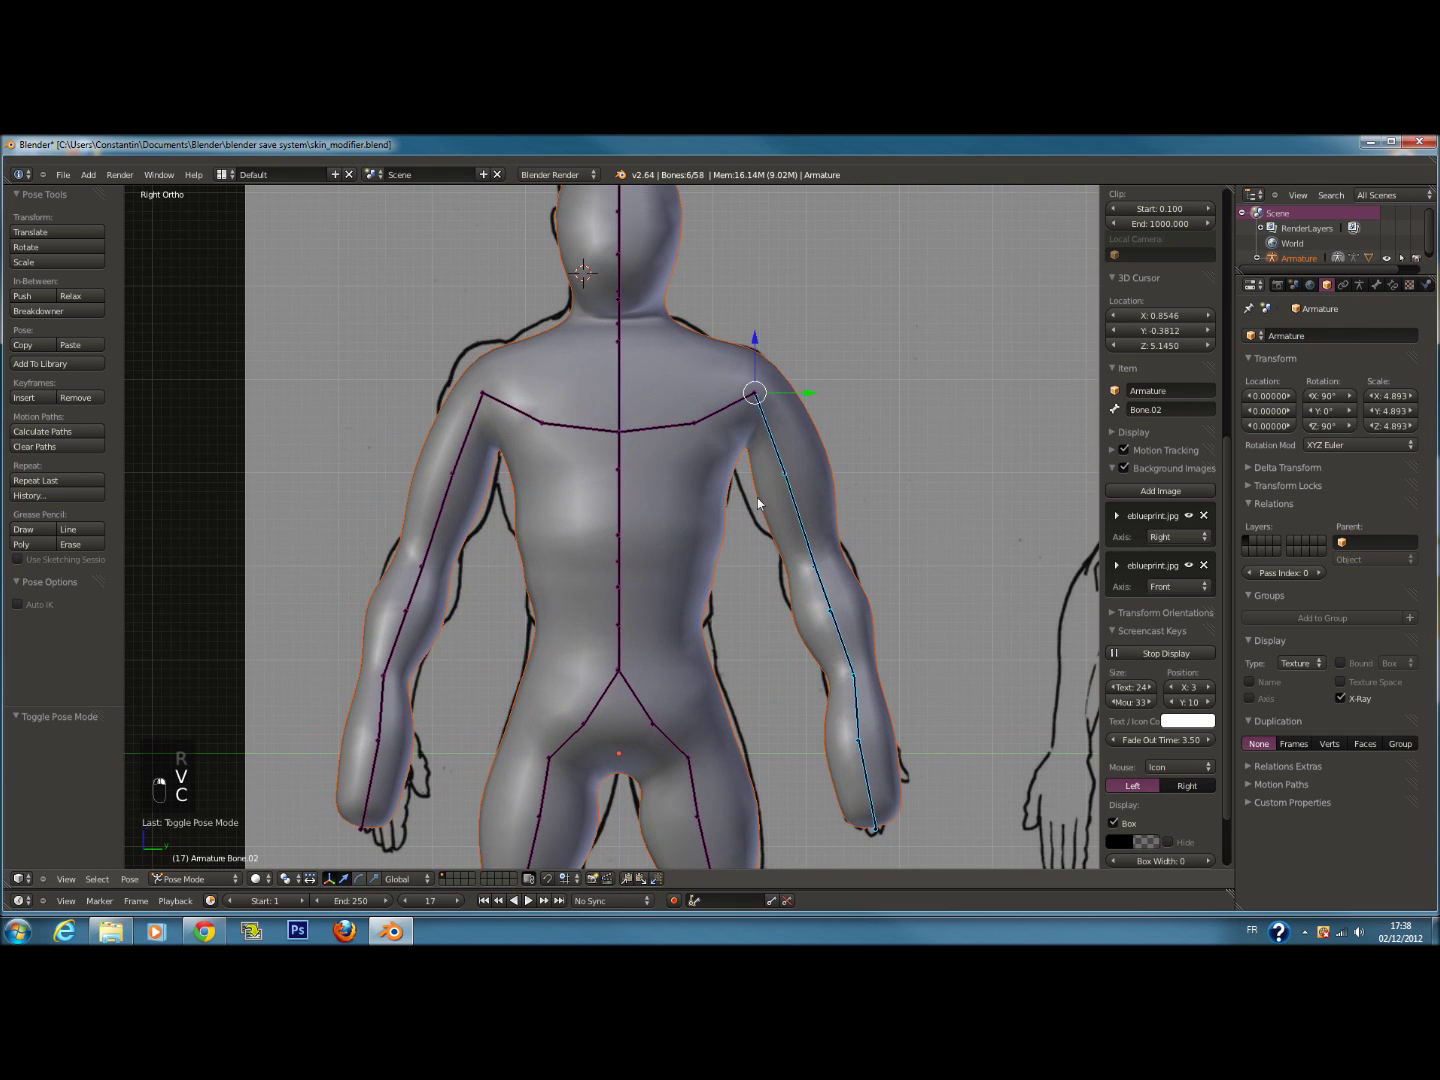
{"action": "key", "text": "r"}
{"action": "right_click", "coordinate": [760, 599]}
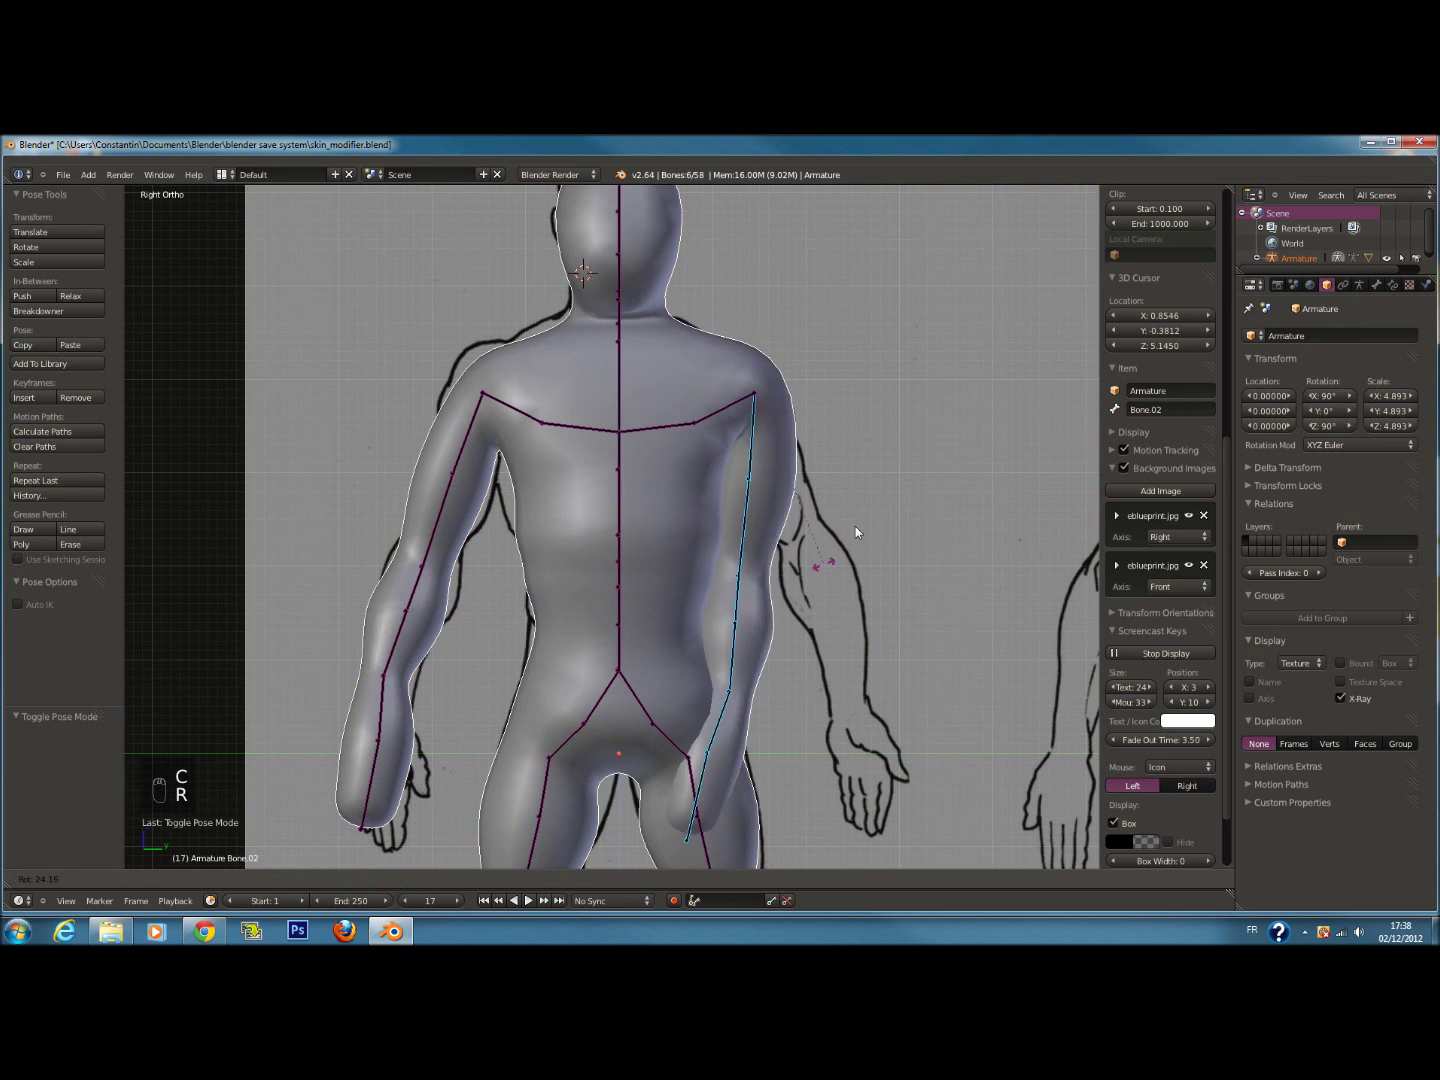
Return the armature to Object Mode with solid shading and save the file
{"action": "scroll", "coordinate": [852, 510], "scroll_direction": "down", "scroll_amount": 2}
{"action": "key", "text": "Tab"}
{"action": "scroll", "coordinate": [853, 512], "scroll_direction": "down", "scroll_amount": 3}
{"action": "key", "text": "ctrl+s"}
{"action": "key", "text": "z"}
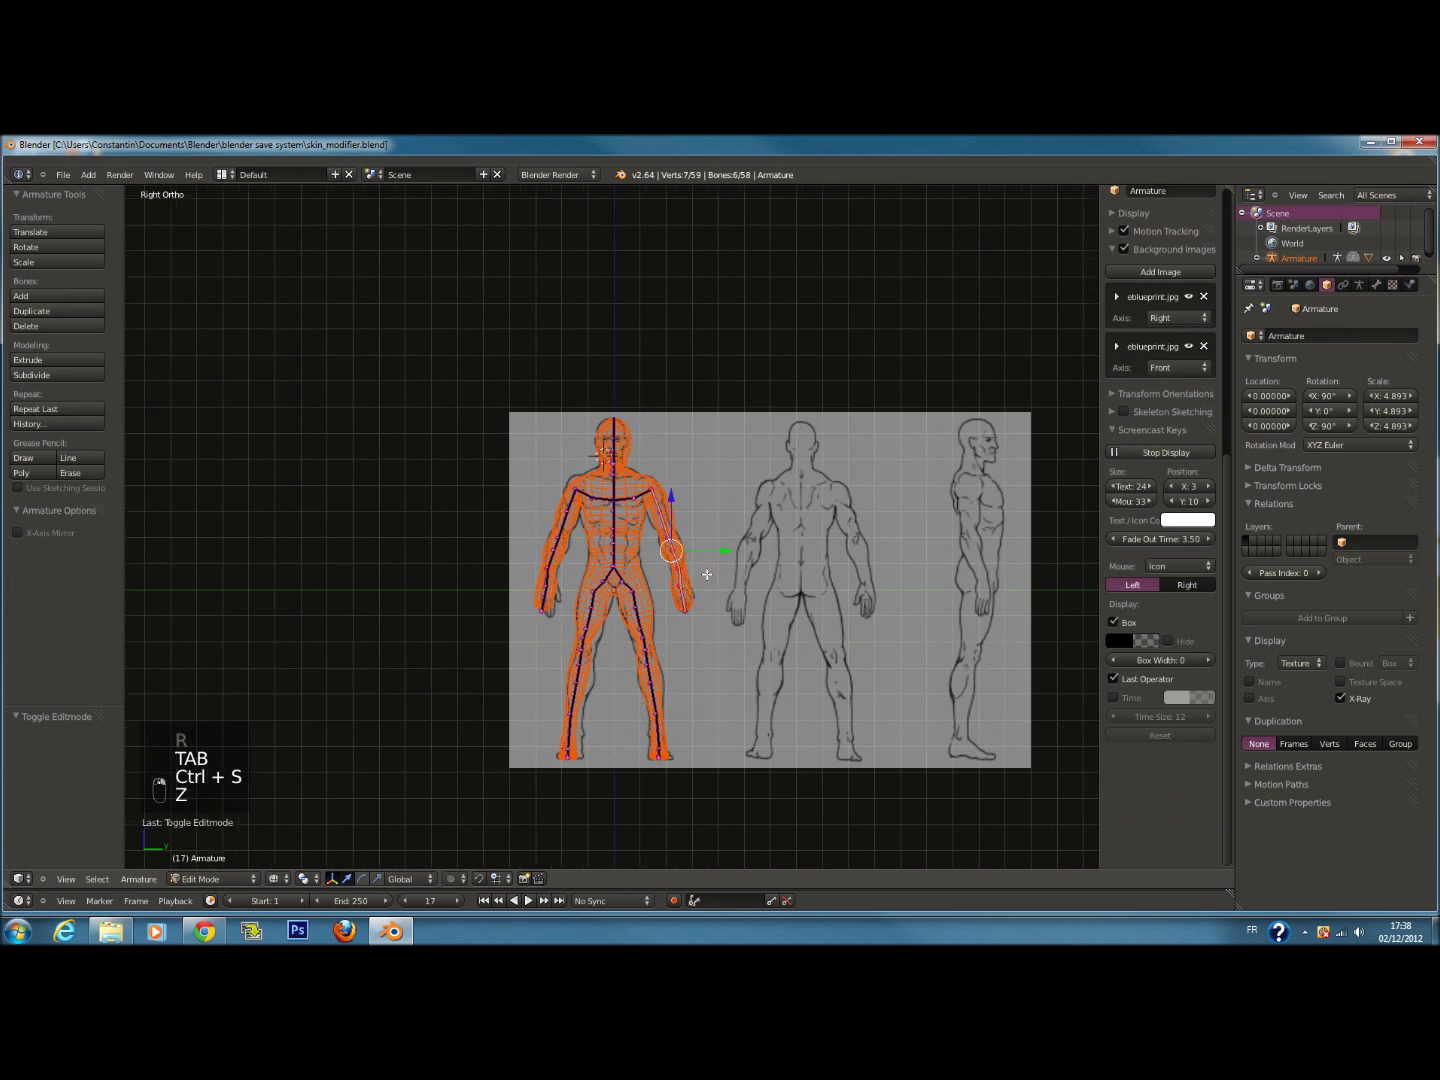
{"action": "key", "text": "Tab"}
{"action": "key", "text": "z"}
{"action": "scroll", "coordinate": [707, 577], "scroll_direction": "up", "scroll_amount": 3}
{"action": "left_click", "coordinate": [162, 880]}
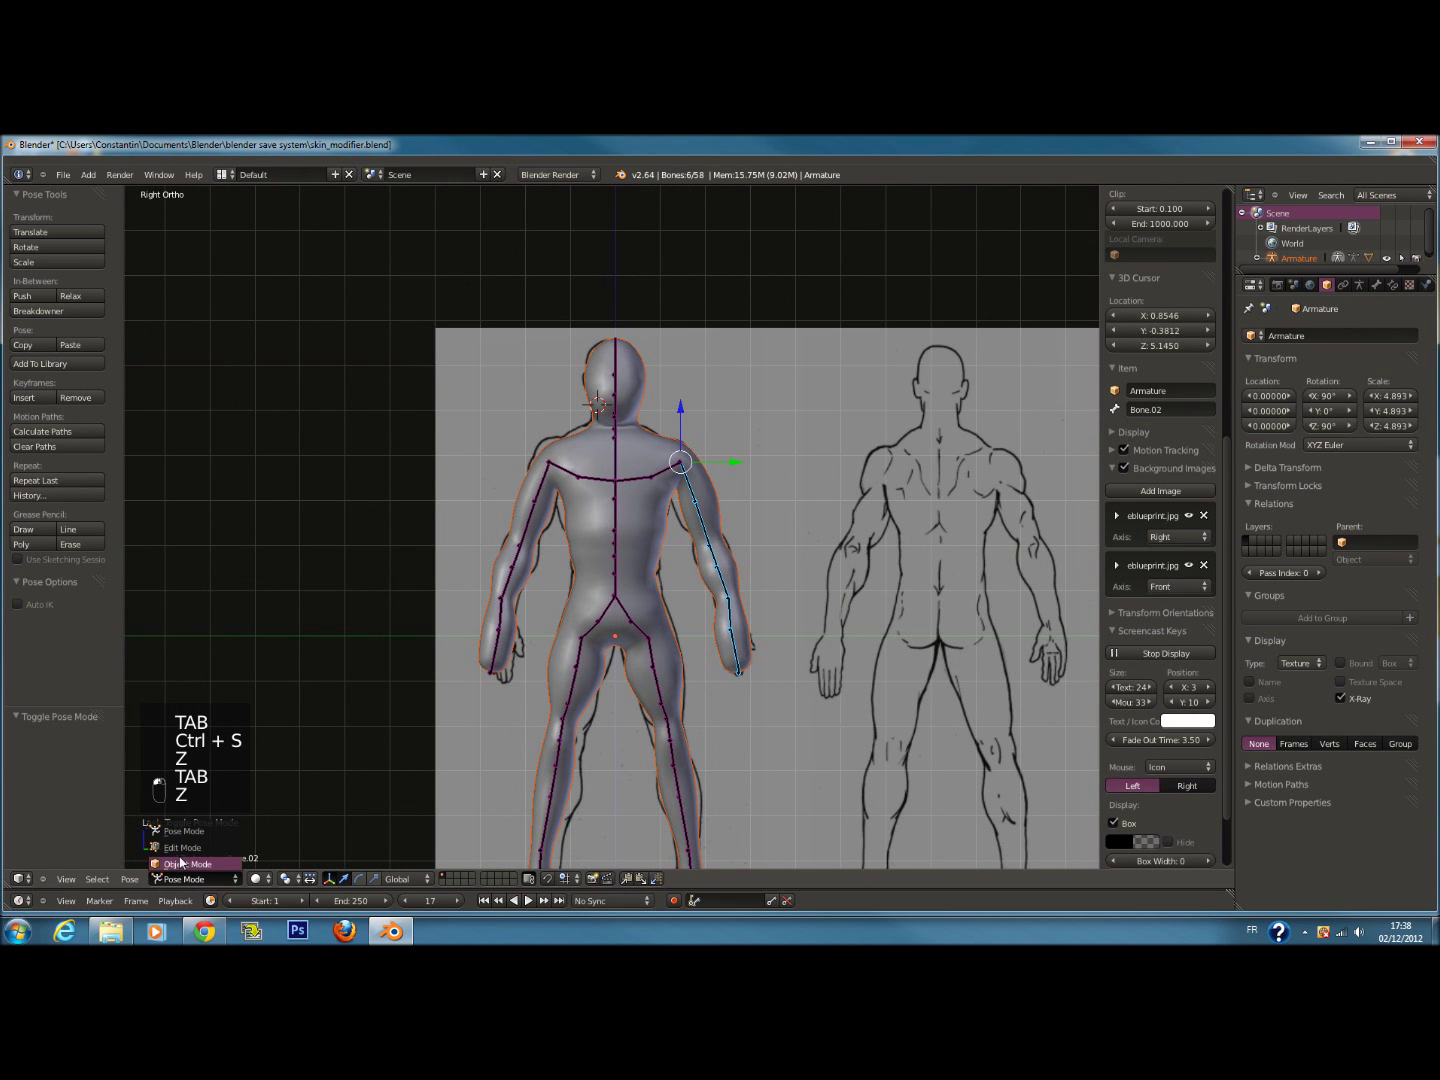
{"action": "left_click", "coordinate": [178, 862]}
{"action": "scroll", "coordinate": [711, 591], "scroll_direction": "up", "scroll_amount": 1}
{"action": "mouse_move", "coordinate": [623, 526]}
{"action": "middle_mouse_down"}
{"action": "mouse_move", "coordinate": [794, 550]}
{"action": "mouse_move", "coordinate": [682, 551]}
{"action": "mouse_move", "coordinate": [572, 519]}
{"action": "mouse_move", "coordinate": [625, 521]}
{"action": "middle_mouse_up"}
{"action": "key", "text": "ctrl+s"}
Open the recent file Low_poly_charactere_tutorial.blend
{"action": "left_click", "coordinate": [77, 175]}
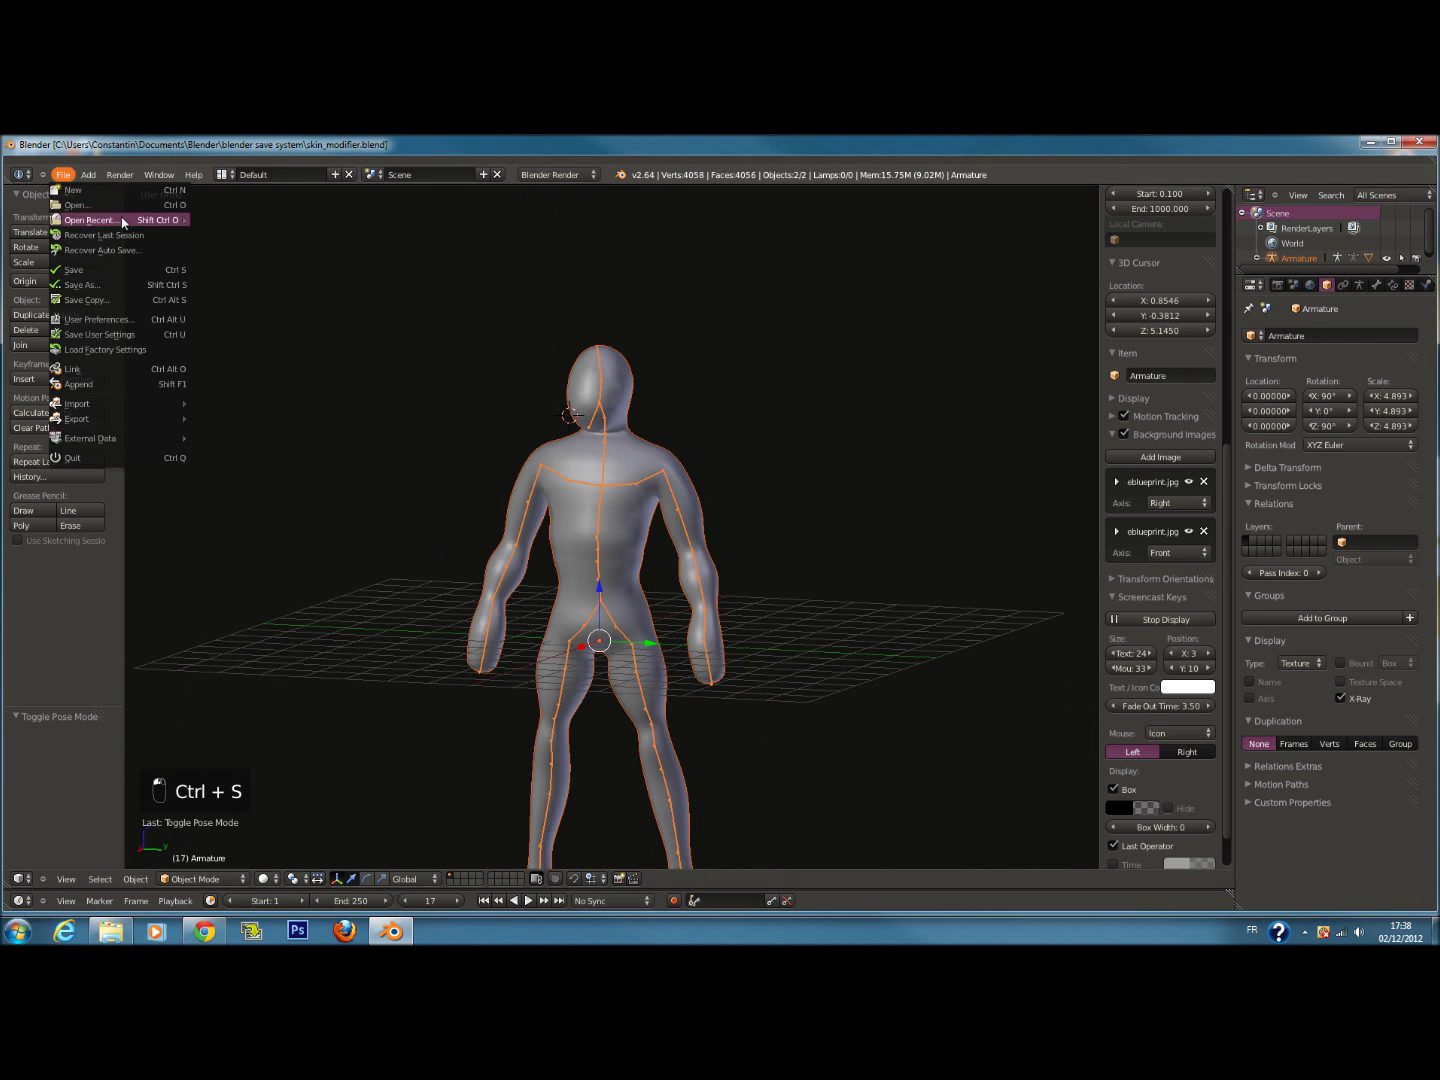
{"action": "mouse_move", "coordinate": [167, 221]}
{"action": "left_click", "coordinate": [290, 251]}
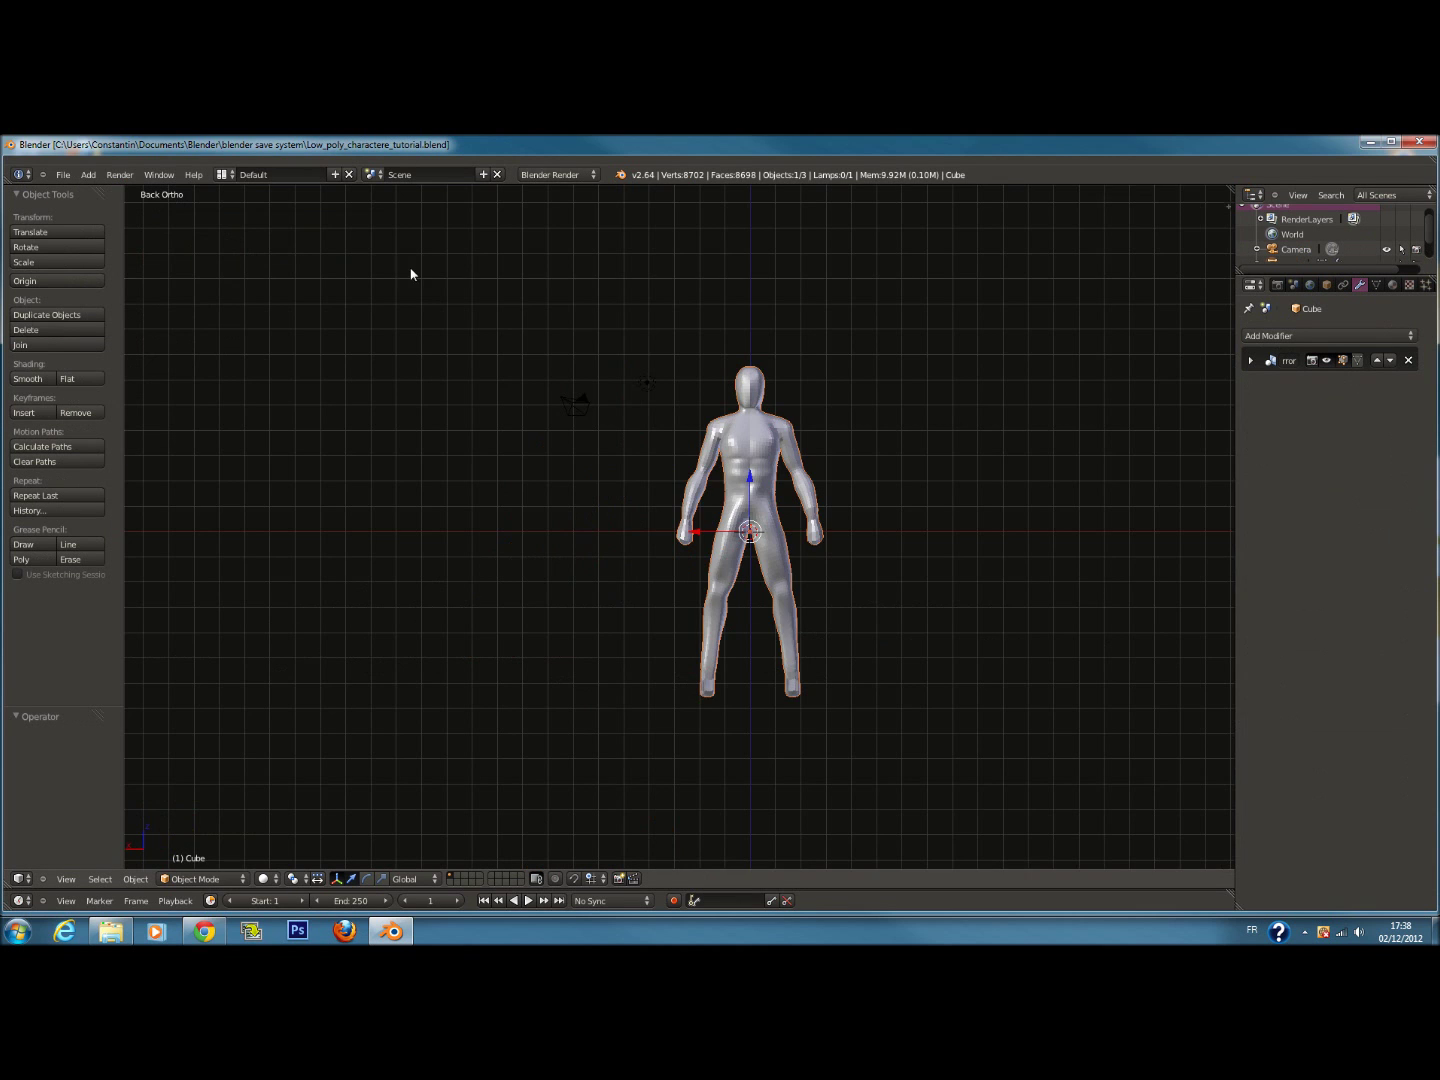
Apply smooth shading to the low-poly character and examine its shape from an angled view
{"action": "scroll", "coordinate": [476, 256], "scroll_direction": "up", "scroll_amount": 4}
{"action": "middle_click_drag", "start_coordinate": [476, 256], "coordinate": [374, 372]}
{"action": "left_click", "coordinate": [28, 383]}
{"action": "mouse_move", "coordinate": [664, 376]}
{"action": "middle_mouse_down"}
{"action": "mouse_move", "coordinate": [909, 422]}
{"action": "mouse_move", "coordinate": [823, 419]}
{"action": "mouse_move", "coordinate": [786, 467]}
{"action": "mouse_move", "coordinate": [335, 445]}
{"action": "mouse_move", "coordinate": [887, 492]}
{"action": "middle_mouse_up"}
{"action": "scroll", "coordinate": [859, 402], "scroll_direction": "up", "scroll_amount": 1}
{"action": "key", "text": "Tab"}
{"action": "key", "text": "Tab"}
Save over Low_poly_charactere_tutorial.blend and minimize the window to the desktop
{"action": "key", "text": "ctrl+s"}
{"action": "left_click", "coordinate": [335, 441]}
{"action": "key", "text": "ctrl+s"}
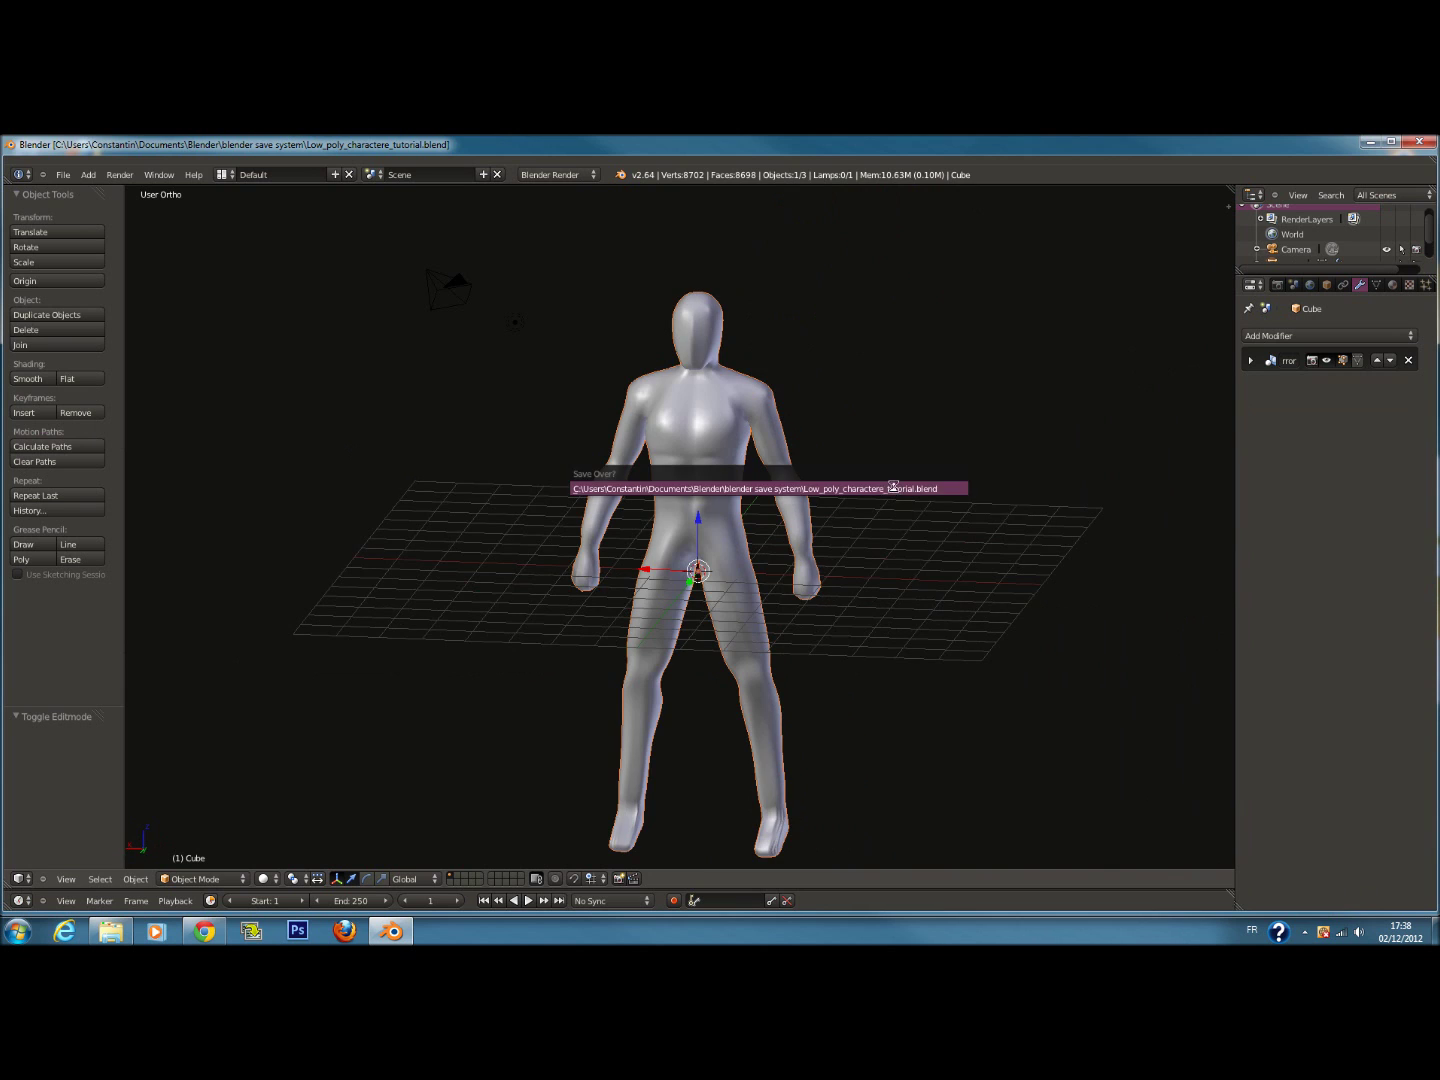
{"action": "left_click", "coordinate": [893, 487]}
{"action": "middle_click_drag", "start_coordinate": [736, 497], "coordinate": [975, 476]}
{"action": "scroll", "coordinate": [866, 474], "scroll_direction": "down", "scroll_amount": 2}
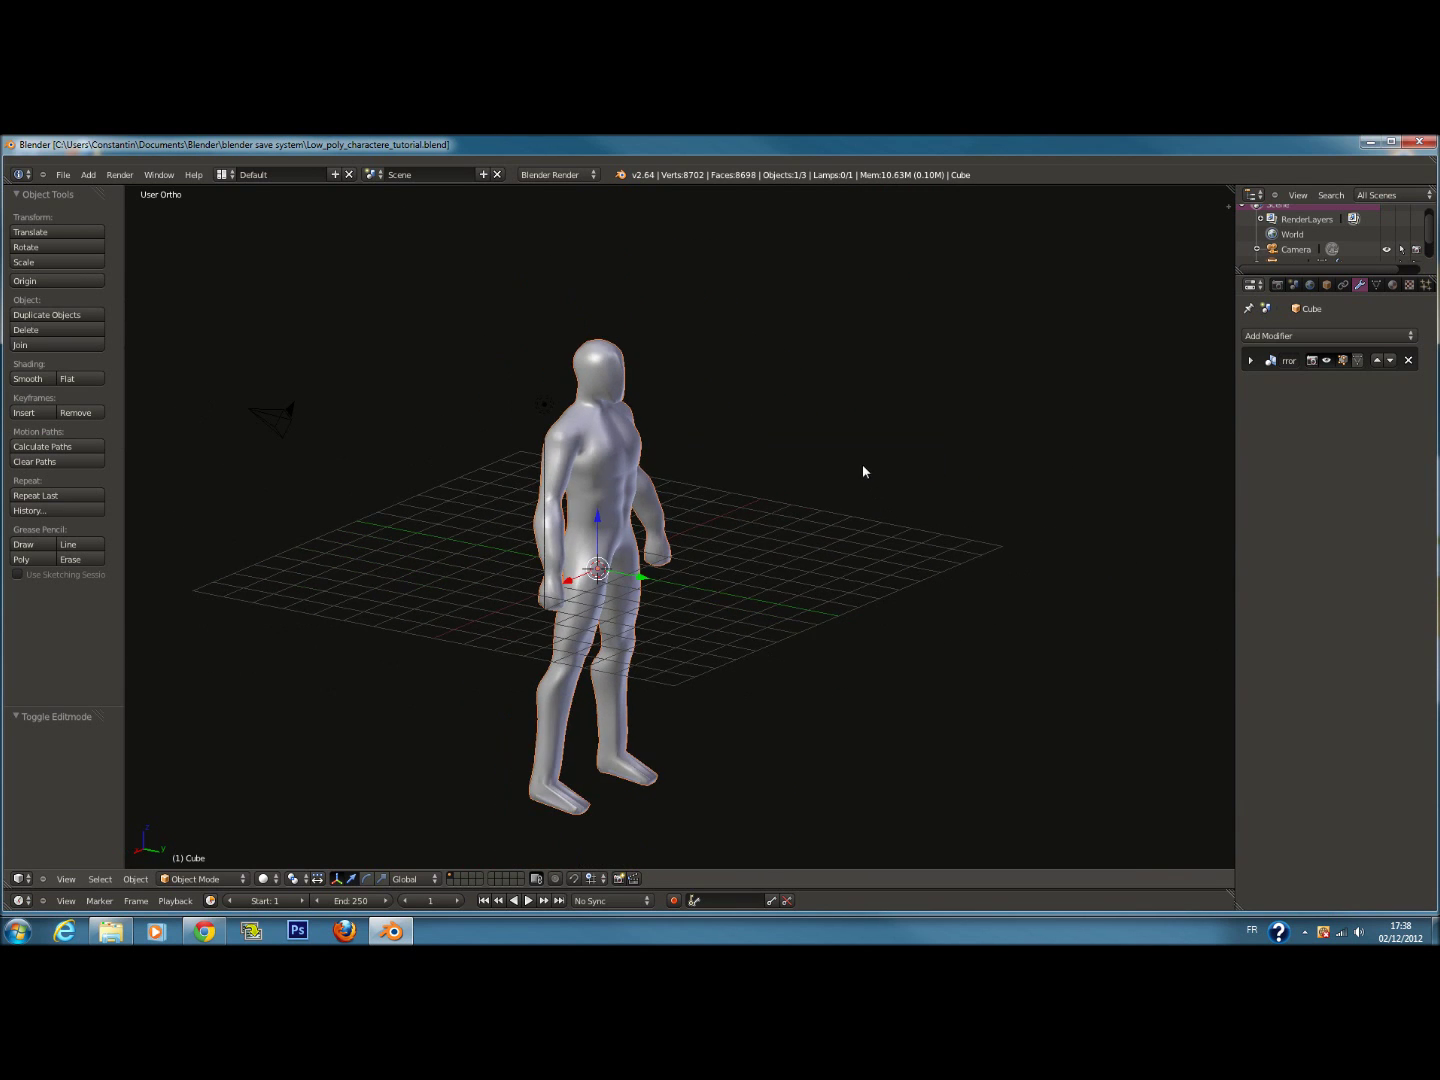
{"action": "left_click", "coordinate": [1369, 147]}
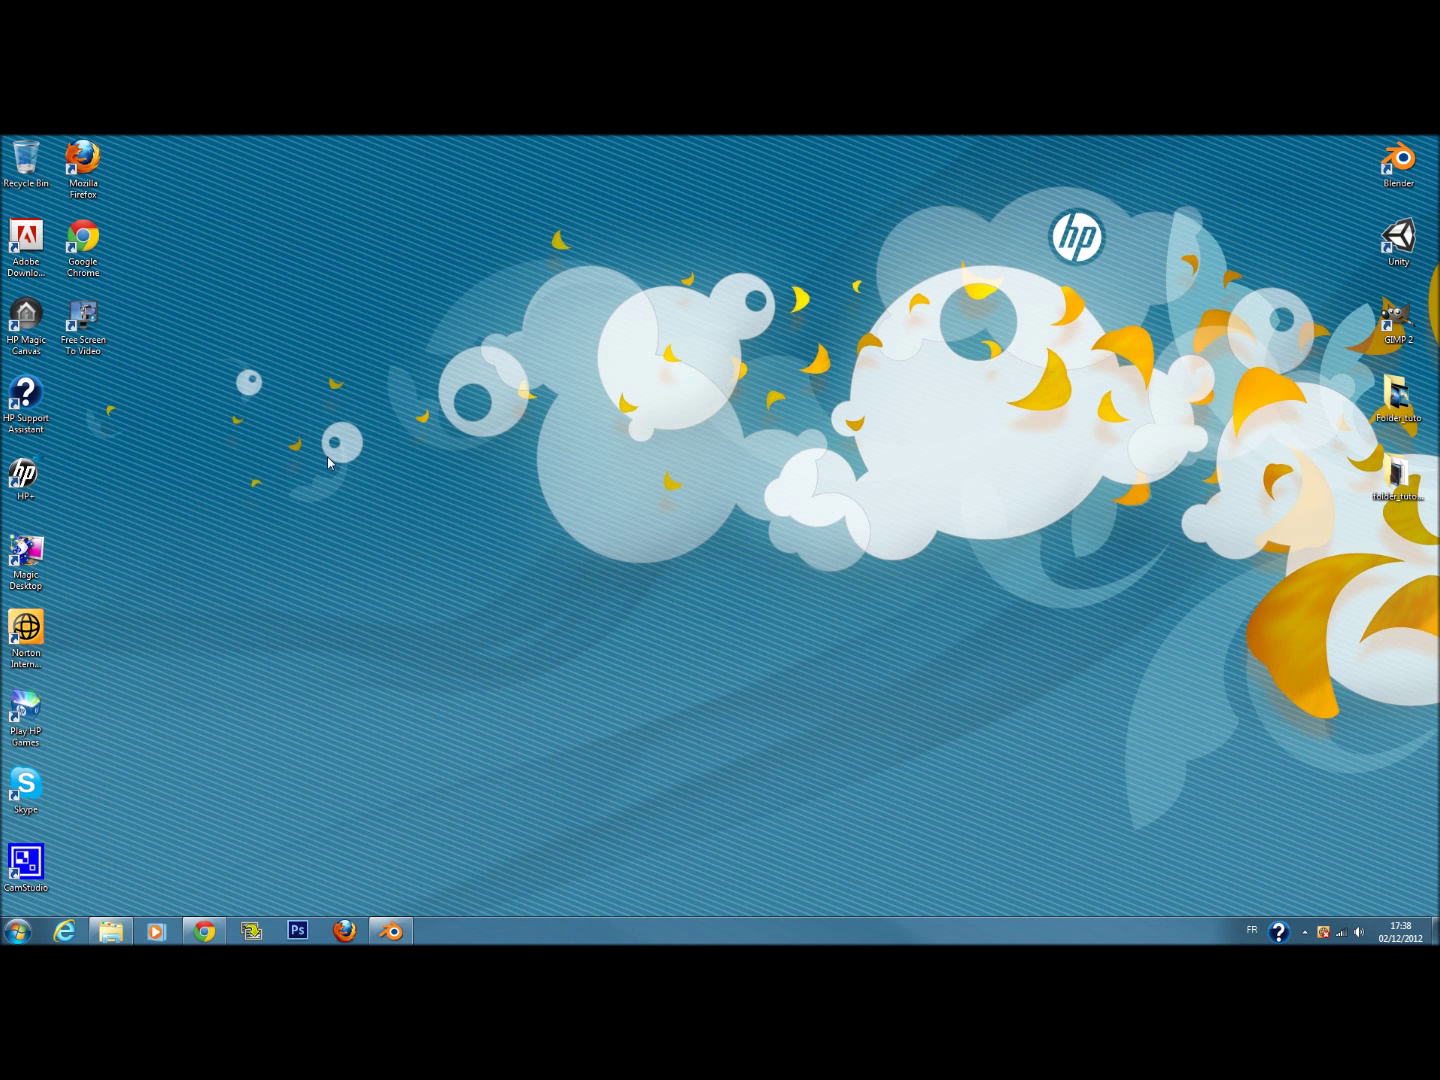